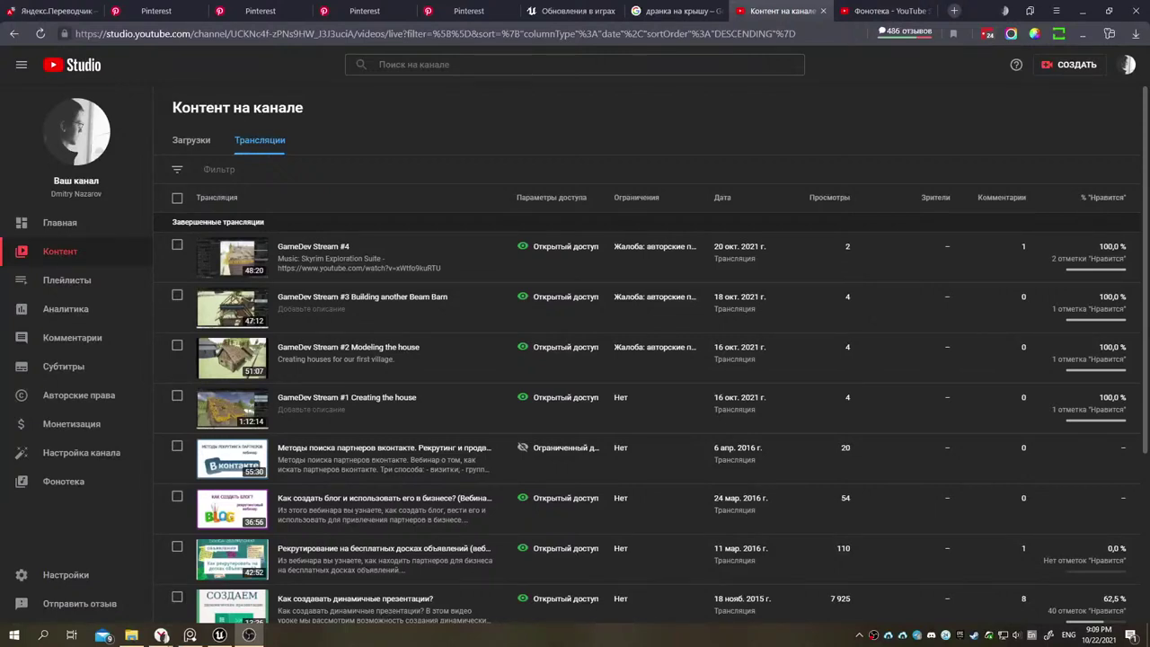
Step: Reload the Трансляции live streams list, then switch to the 'дранка на крышу' Google Images results
{"action": "left_click", "coordinate": [272, 156]}
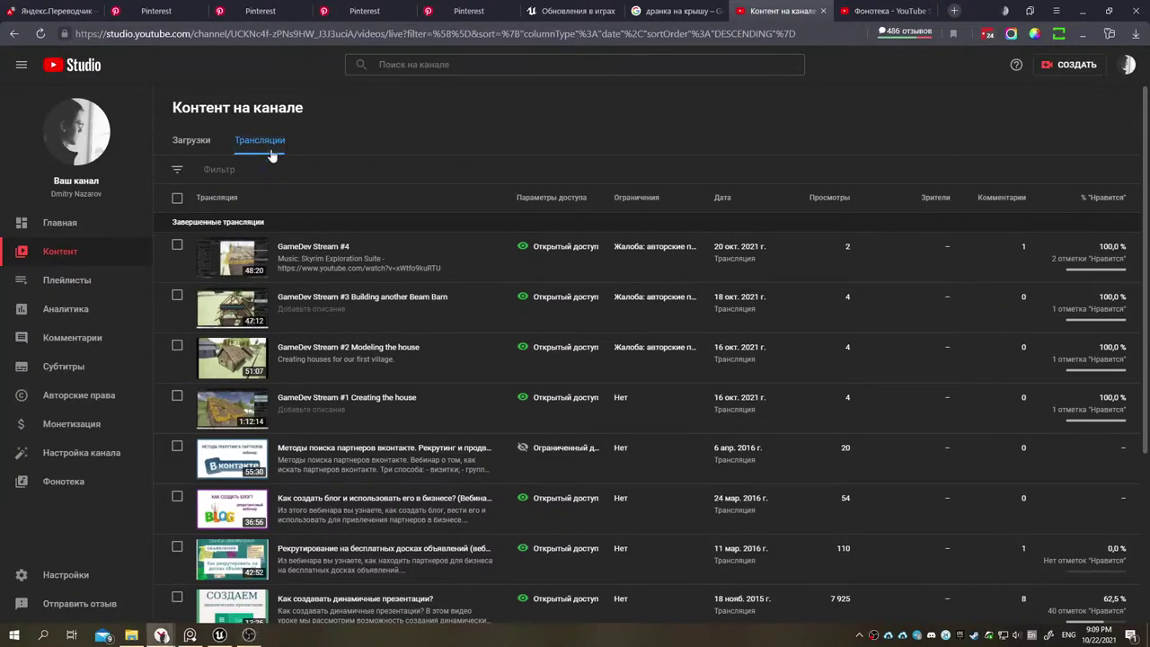
{"action": "left_click", "coordinate": [40, 33]}
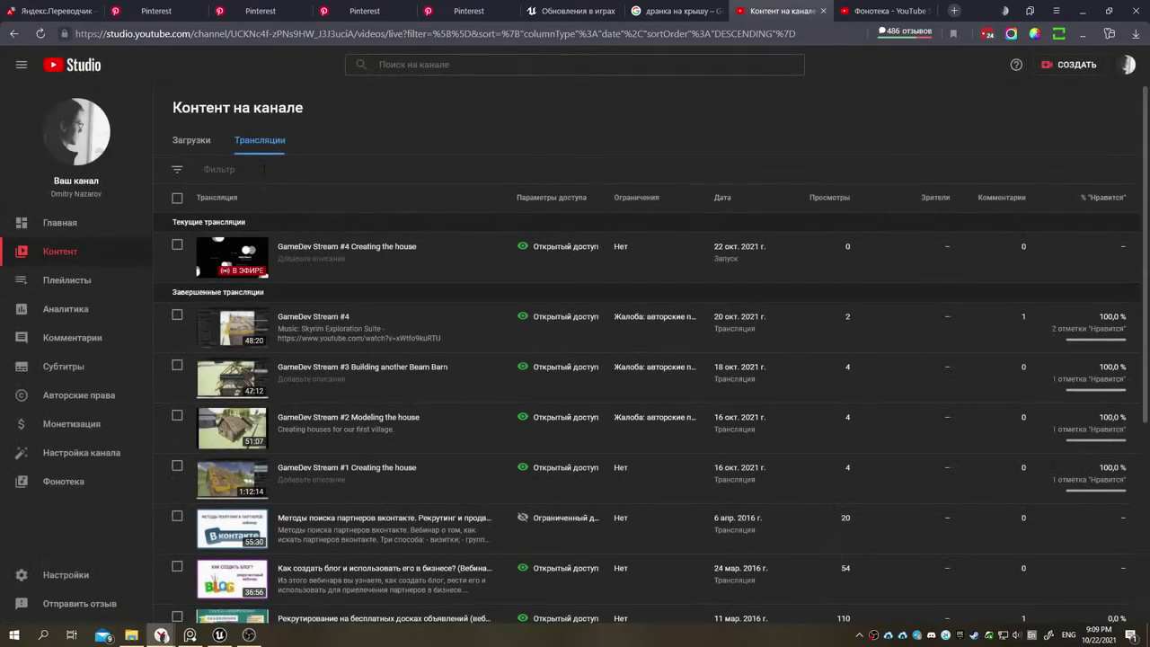
{"action": "mouse_move", "coordinate": [235, 256]}
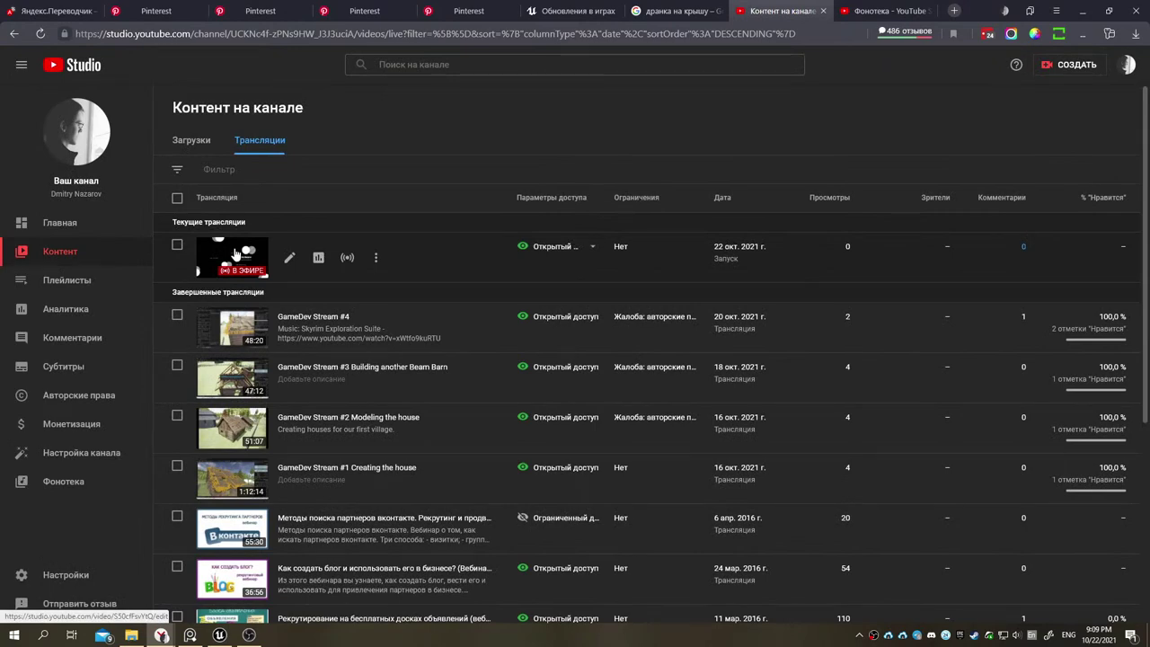
{"action": "left_click", "coordinate": [678, 11]}
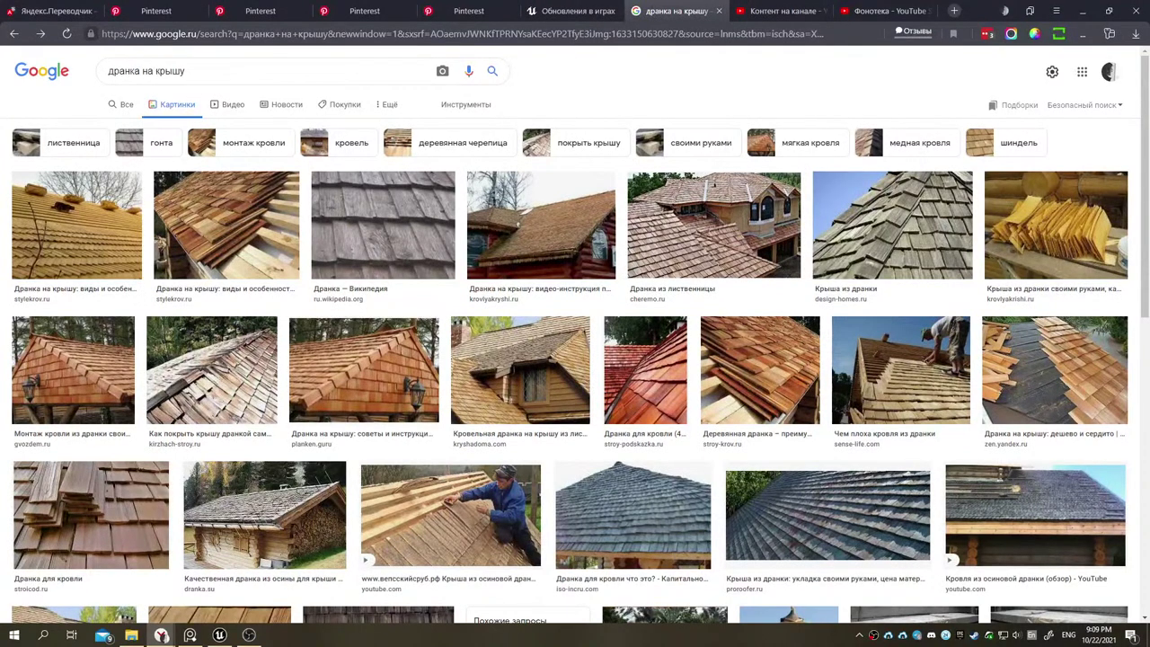
Step: Switch from the roof-shingle photos back to the Unreal Editor level
{"action": "left_click", "coordinate": [219, 635]}
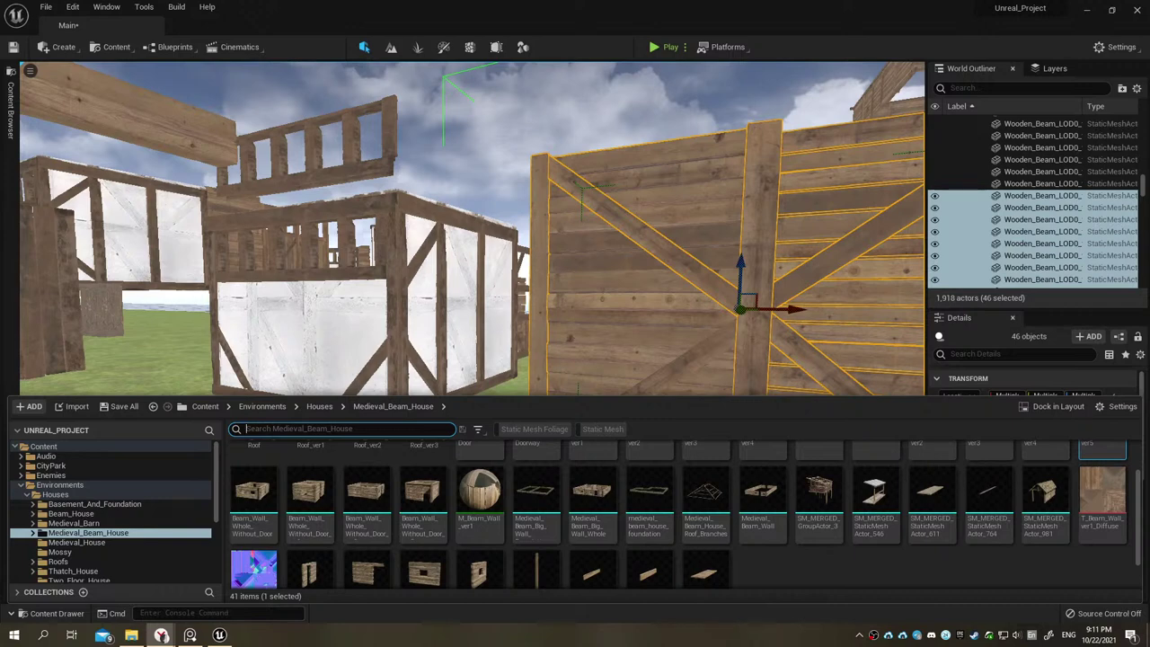
Step: Silence Telegram notifications and collapse the Content Drawer with Ctrl+Space
{"action": "right_click", "coordinate": [925, 636]}
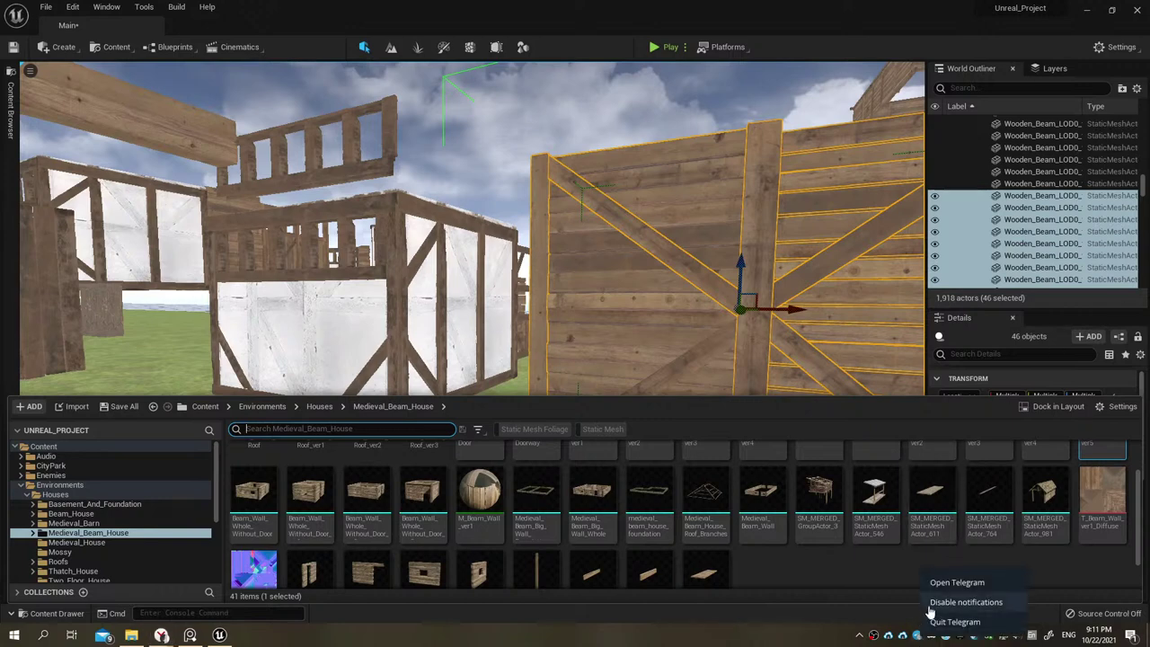
{"action": "left_click", "coordinate": [928, 578]}
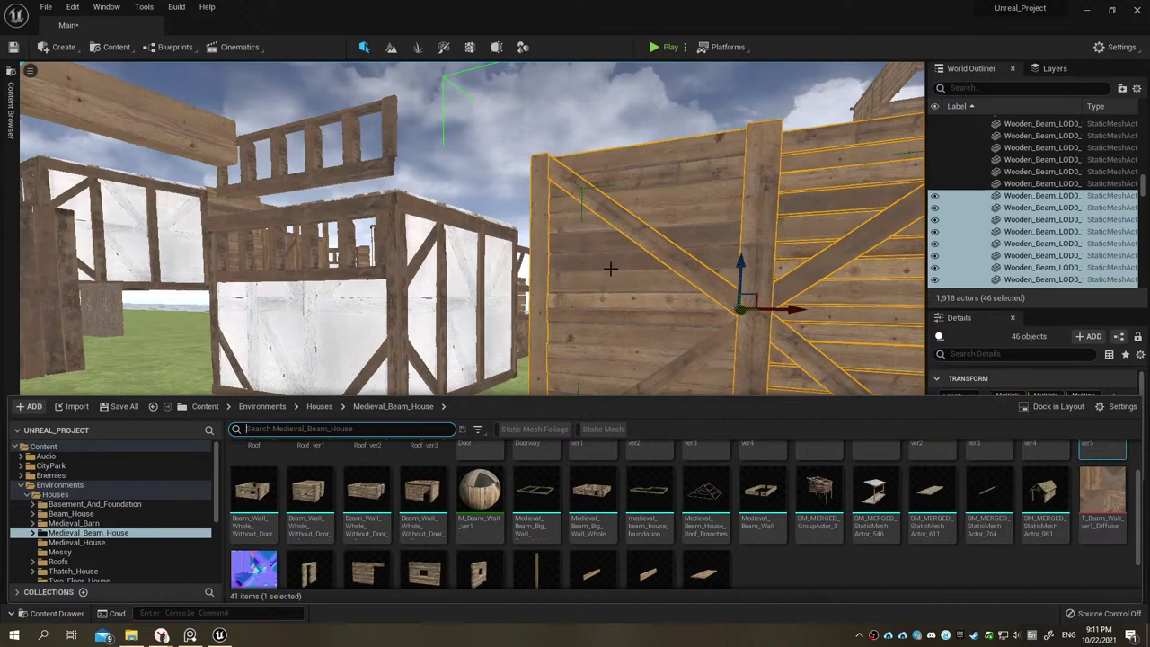
{"action": "key", "text": "ctrl+space"}
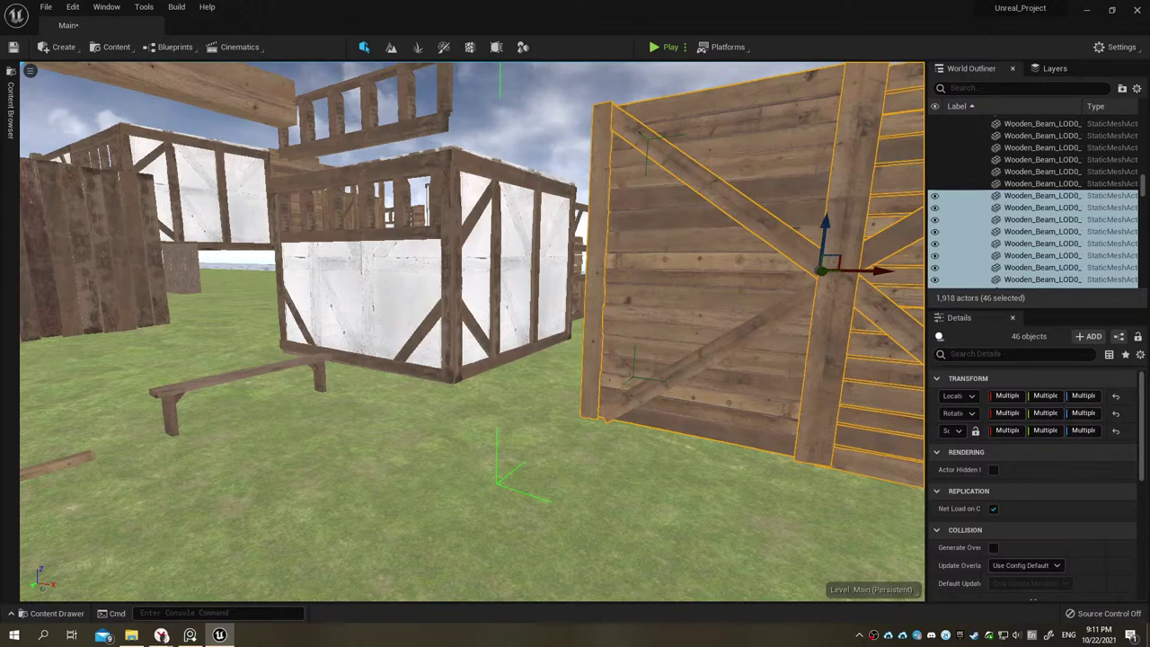
{"action": "left_click", "coordinate": [161, 635]}
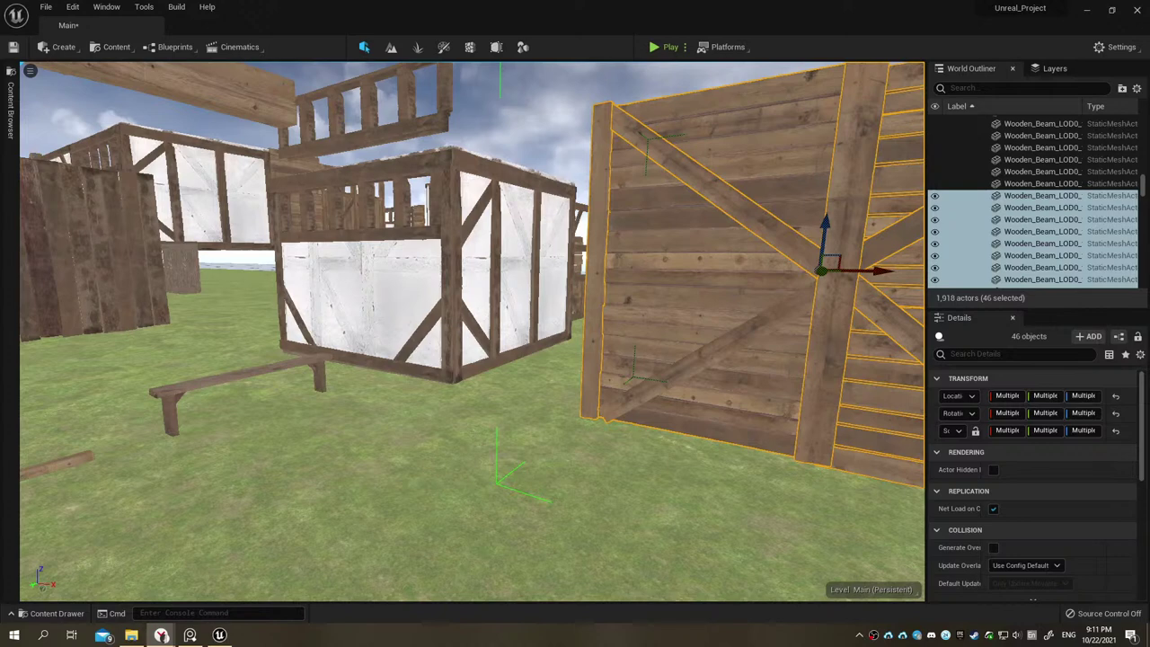
Step: Adjust the system volume and pull the camera back over the village around the selected wall
{"action": "key", "text": "XF86AudioLowerVolume"}
{"action": "key", "text": "XF86AudioRaiseVolume"}
{"action": "key", "text": "XF86AudioRaiseVolume"}
{"action": "right_click_drag", "start_coordinate": [472, 333], "coordinate": [575, 341]}
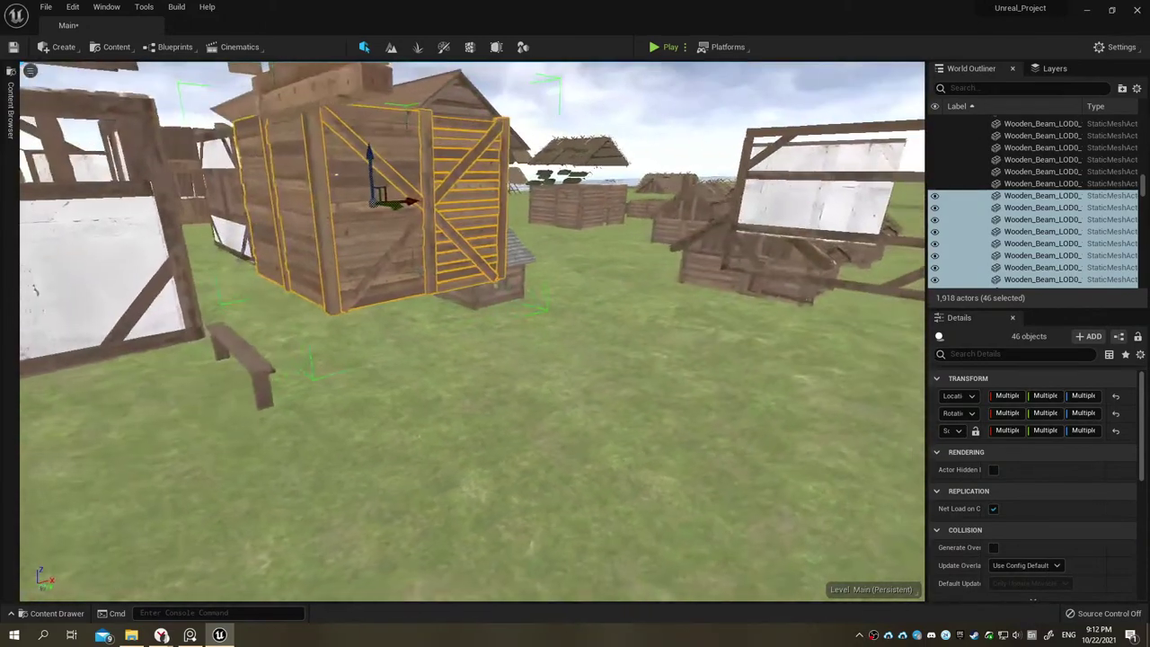
{"action": "right_click_drag", "start_coordinate": [575, 341], "coordinate": [227, 469]}
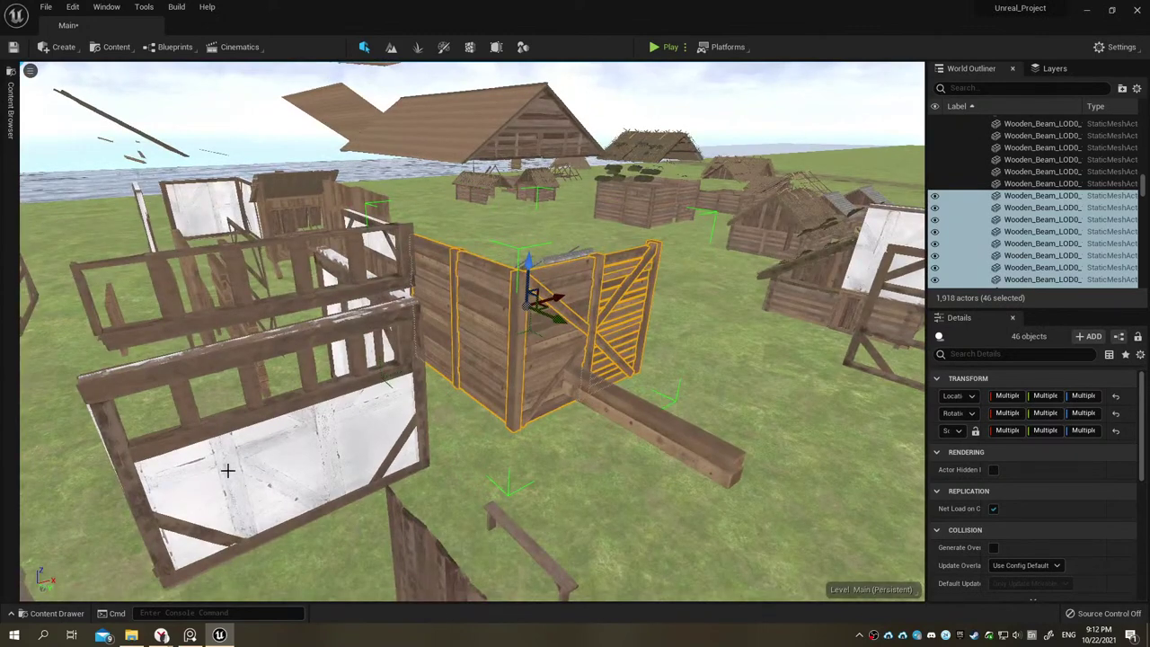
Step: Open the Content Drawer and select Environments > Houses > Two_Floor_House
{"action": "left_click", "coordinate": [70, 615]}
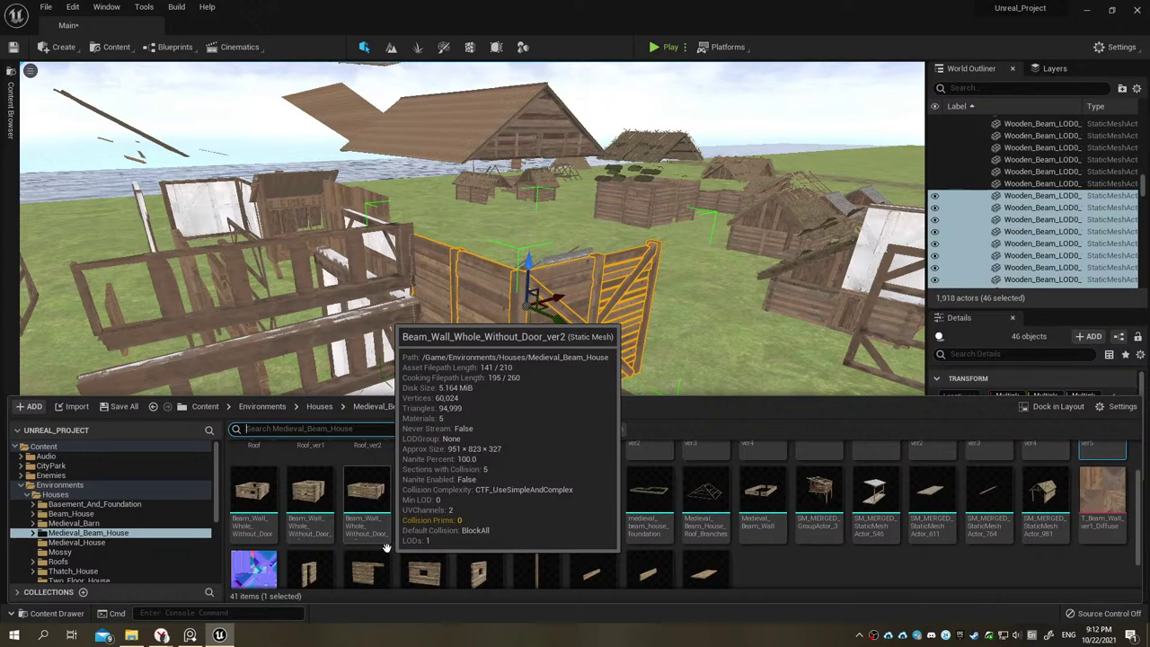
{"action": "scroll", "coordinate": [477, 539], "scroll_direction": "down", "scroll_amount": 1}
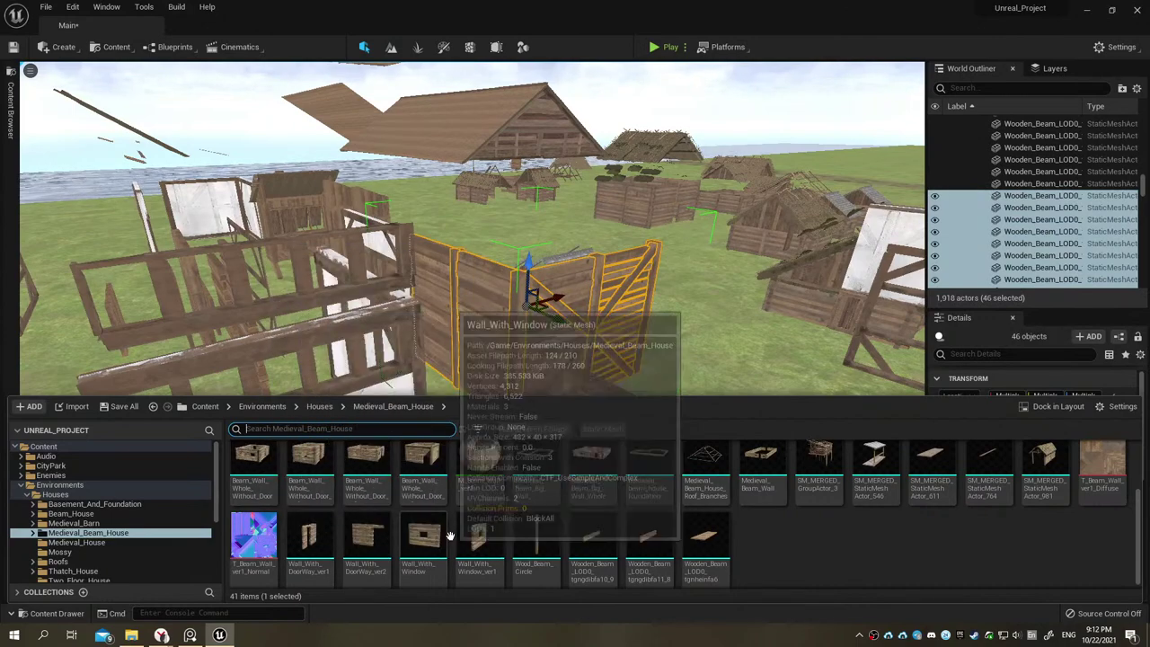
{"action": "scroll", "coordinate": [467, 521], "scroll_direction": "up", "scroll_amount": 2}
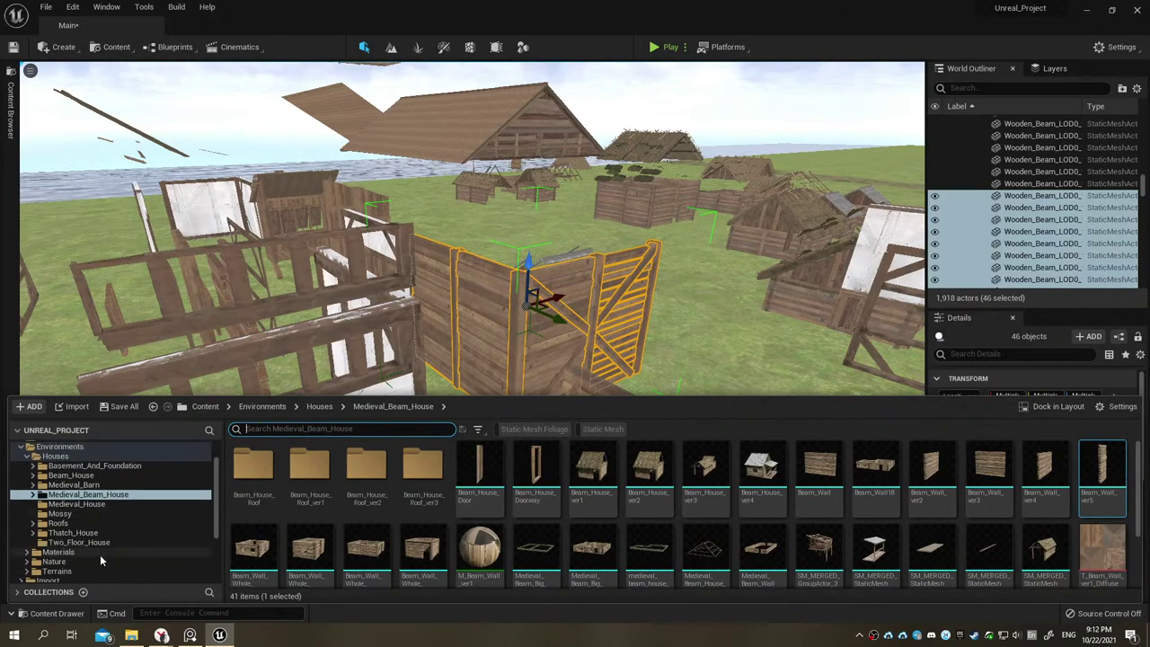
{"action": "scroll", "coordinate": [100, 552], "scroll_direction": "down", "scroll_amount": 2}
{"action": "left_click", "coordinate": [101, 543]}
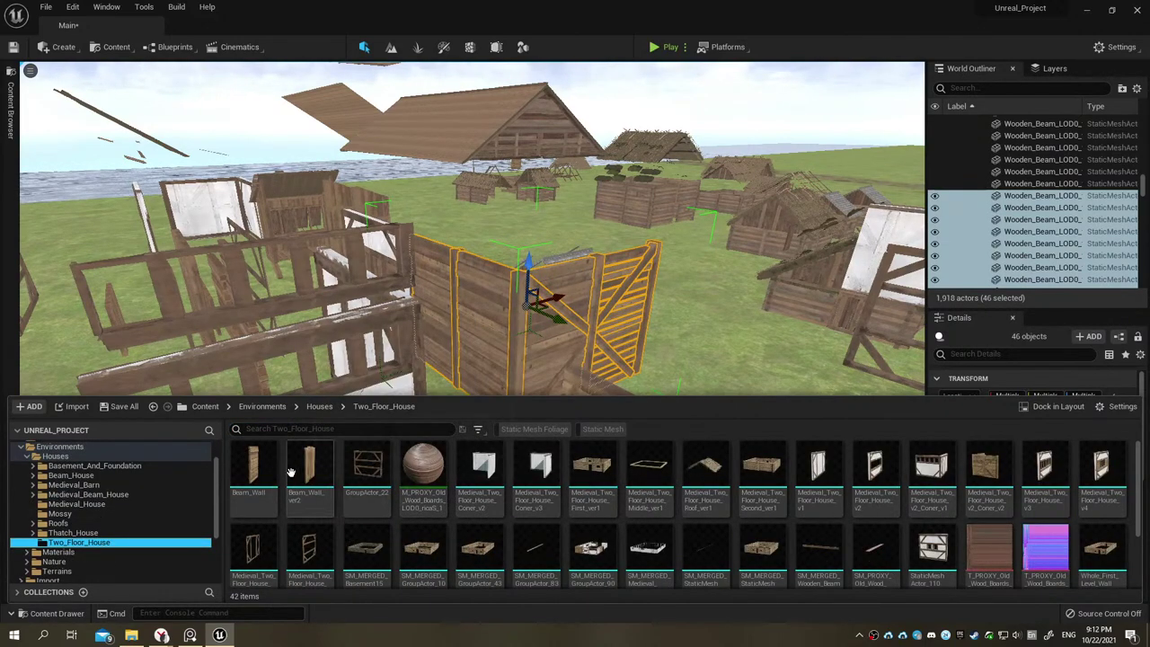
Step: Open Beam_Wall in the Static Mesh Editor and orbit to inspect its wooden planks
{"action": "double_click", "coordinate": [252, 464]}
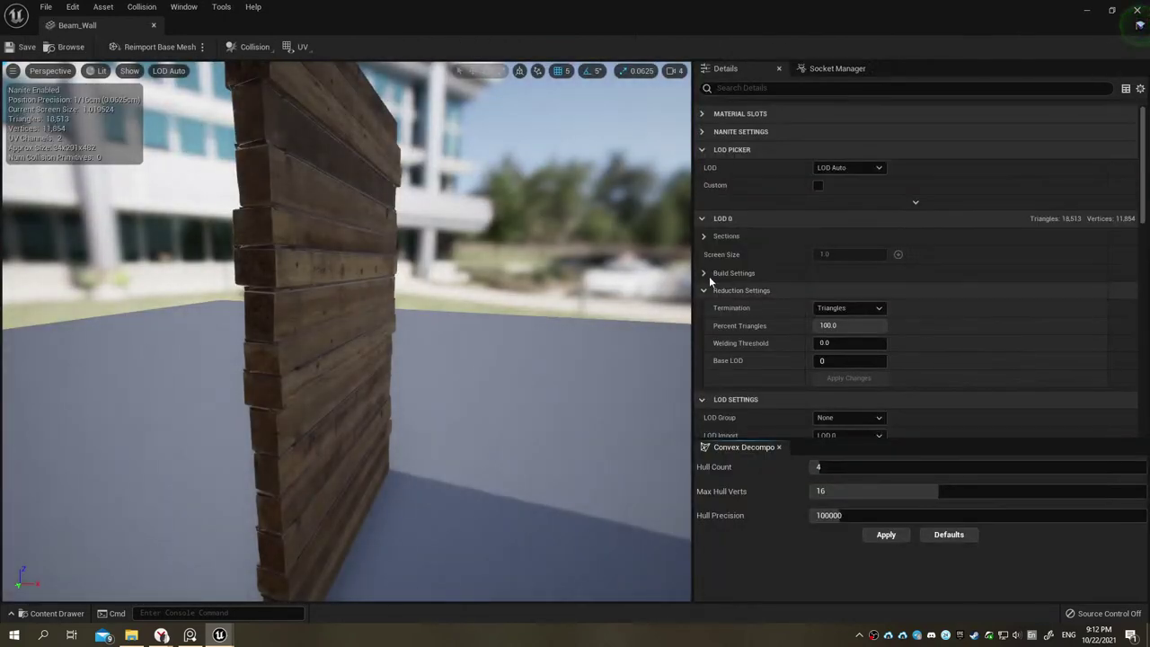
{"action": "left_click_drag", "start_coordinate": [406, 232], "coordinate": [333, 236]}
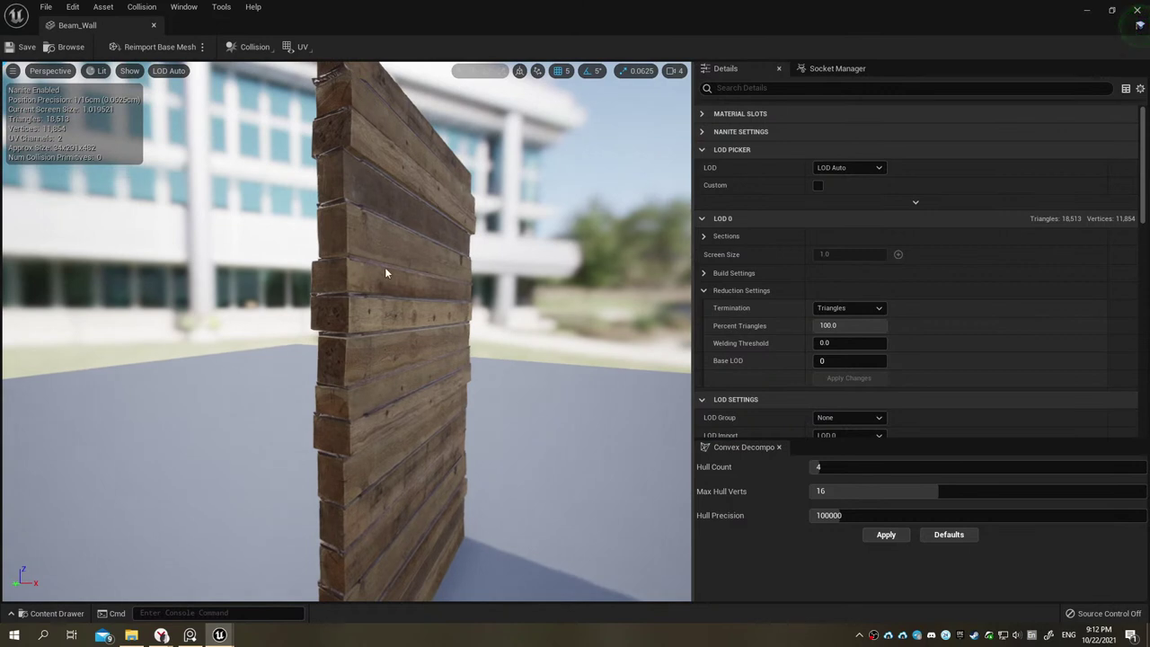
{"action": "key", "text": "XF86AudioLowerVolume"}
{"action": "mouse_move", "coordinate": [578, 255]}
{"action": "left_mouse_down"}
{"action": "mouse_move", "coordinate": [539, 224]}
{"action": "mouse_move", "coordinate": [468, 234]}
{"action": "mouse_move", "coordinate": [431, 269]}
{"action": "left_mouse_up"}
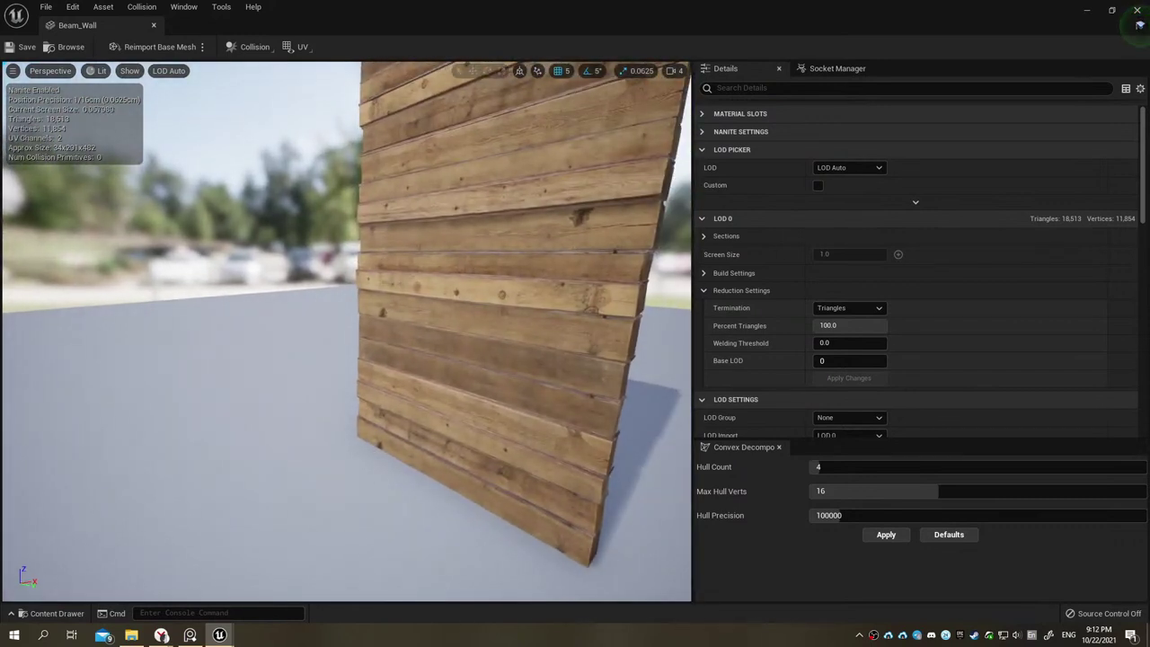
{"action": "key", "text": "alt+Tab"}
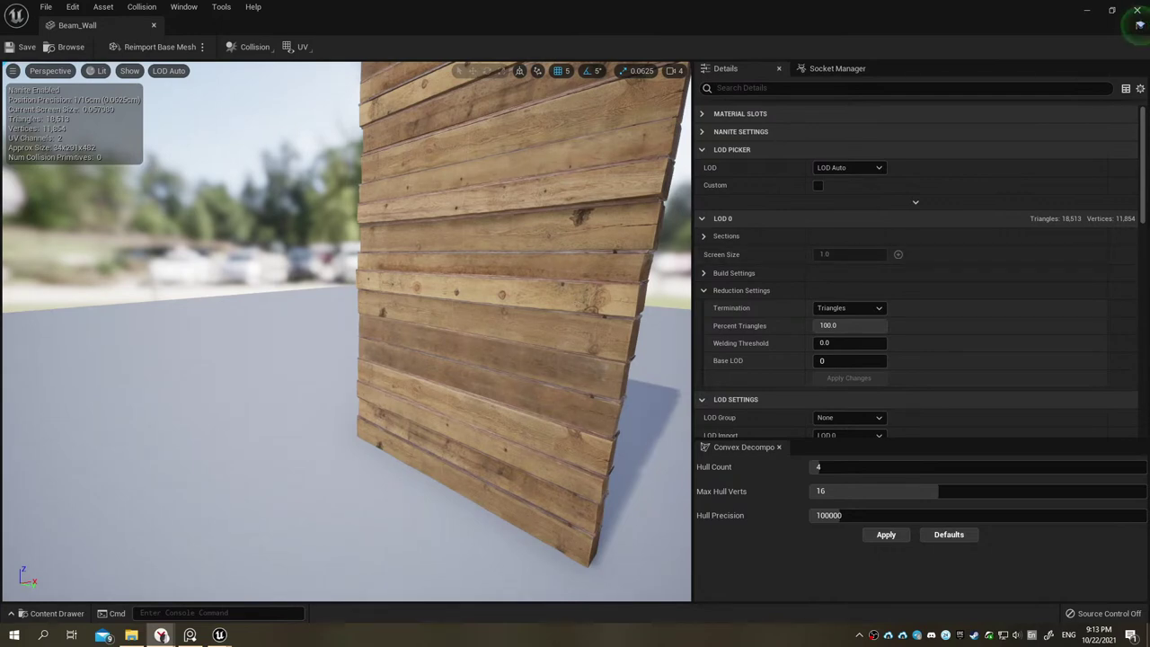
{"action": "left_click_drag", "start_coordinate": [544, 270], "coordinate": [467, 288]}
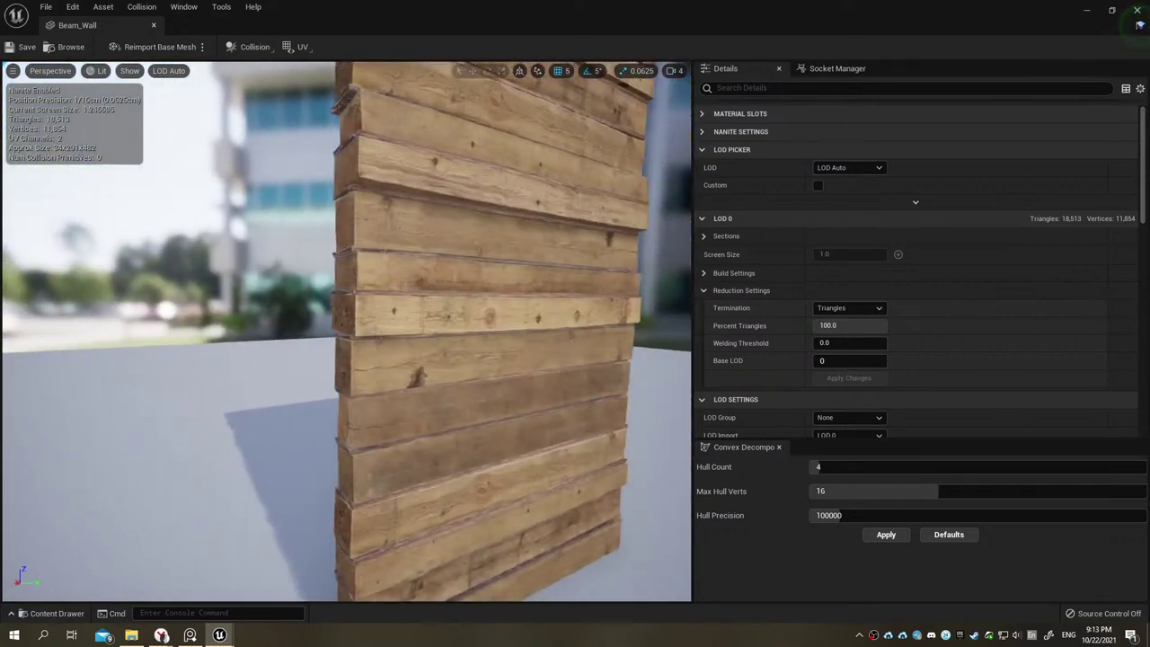
{"action": "left_click_drag", "start_coordinate": [467, 288], "coordinate": [462, 286]}
Step: Close the mesh preview and fly over to the two large grey blockout houses
{"action": "left_click", "coordinate": [154, 25]}
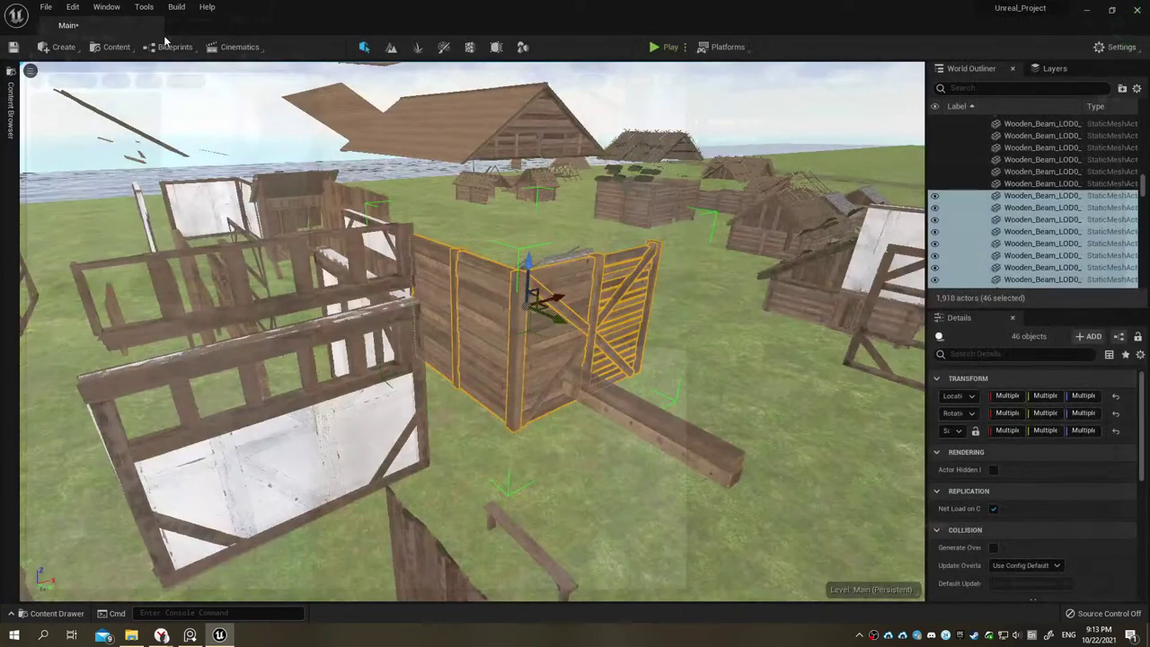
{"action": "left_click_drag", "start_coordinate": [447, 205], "coordinate": [486, 222]}
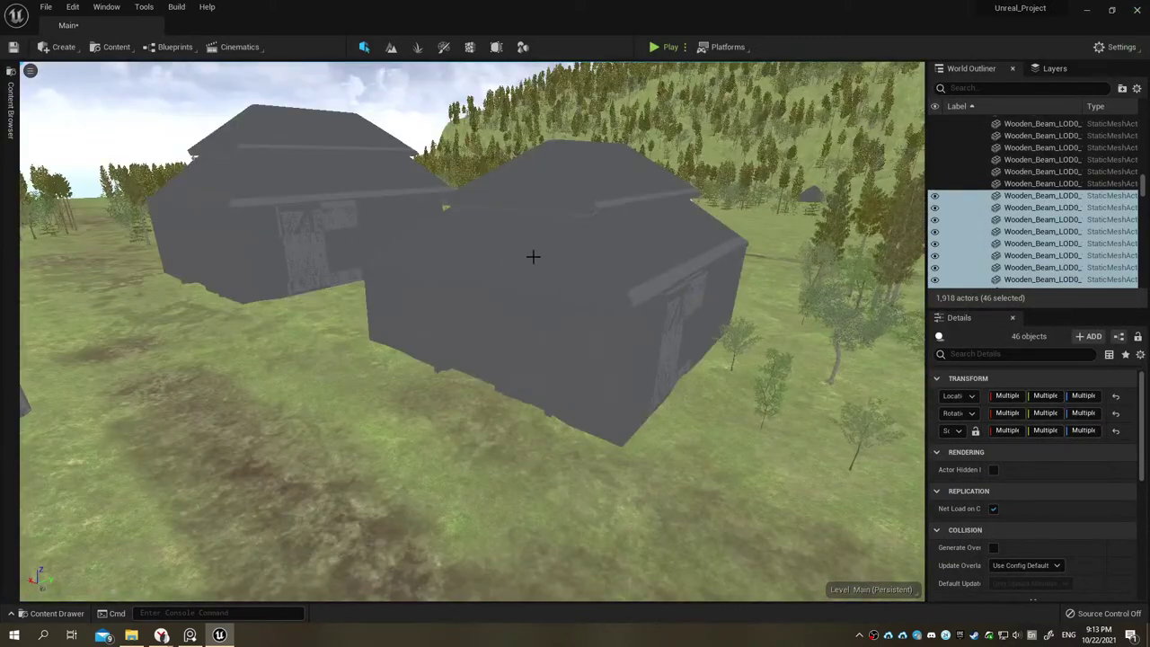
{"action": "left_click_drag", "start_coordinate": [533, 254], "coordinate": [494, 252]}
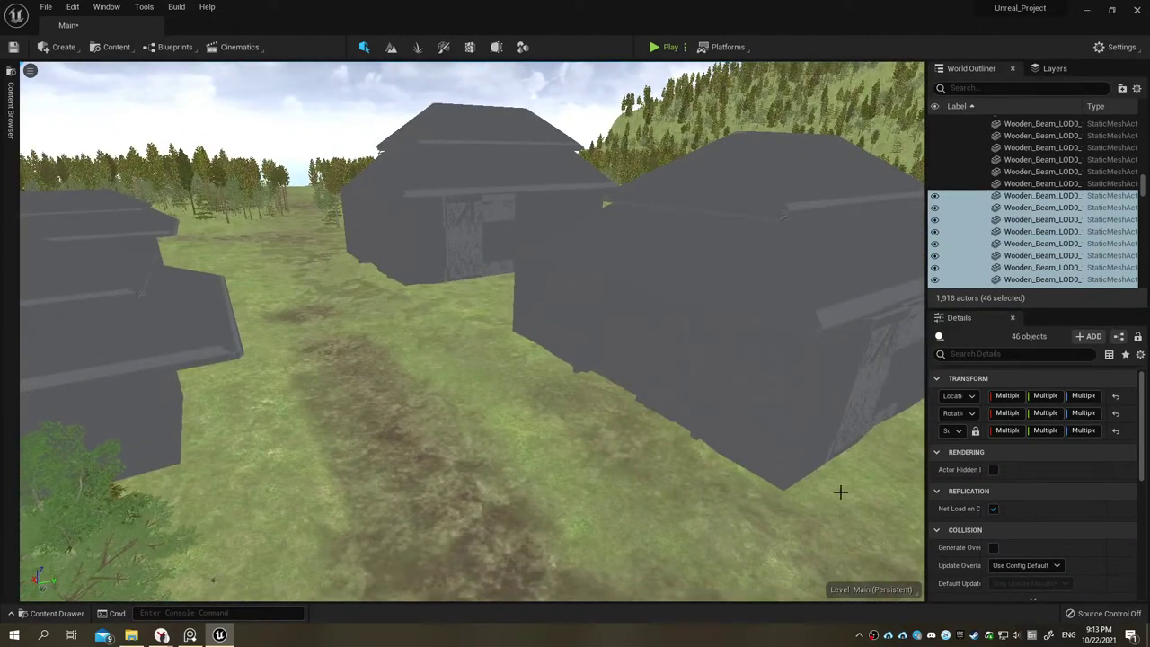
{"action": "left_click", "coordinate": [888, 632]}
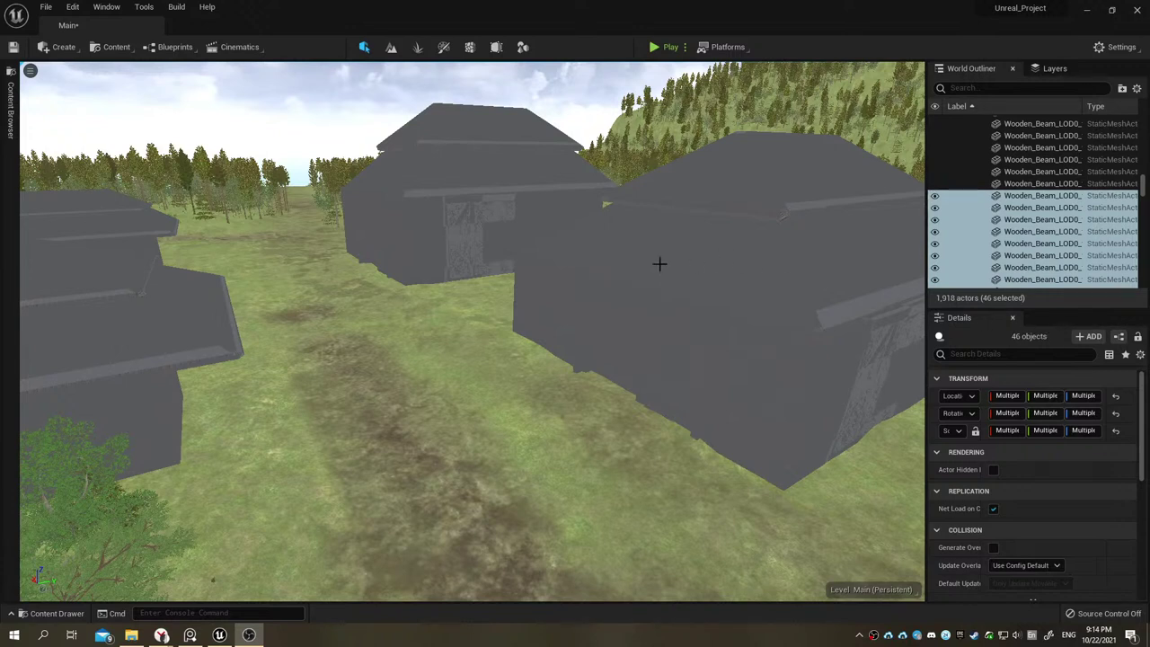
{"action": "mouse_move", "coordinate": [565, 280]}
{"action": "right_mouse_down"}
{"action": "mouse_move", "coordinate": [546, 245]}
{"action": "mouse_move", "coordinate": [504, 261]}
{"action": "right_mouse_up"}
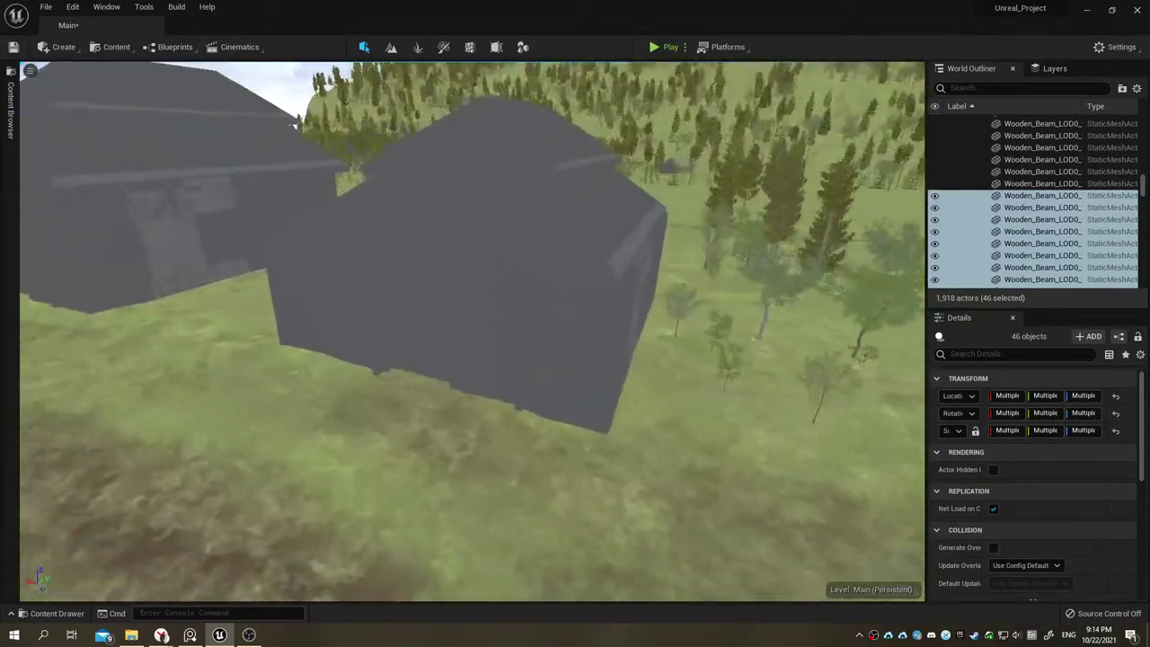
{"action": "right_click_drag", "start_coordinate": [503, 260], "coordinate": [316, 482]}
Step: Preview Beam_Wall_ver2, then place a Beam_Wall on the grass in front of the grey houses
{"action": "left_click", "coordinate": [91, 613]}
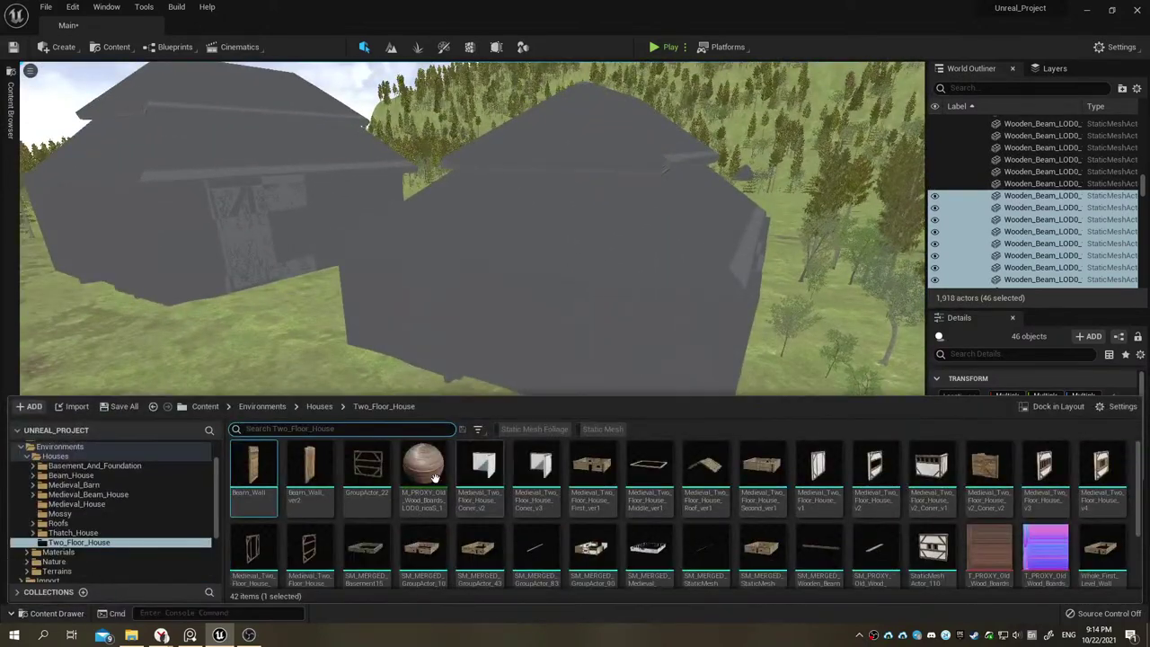
{"action": "double_click", "coordinate": [322, 474]}
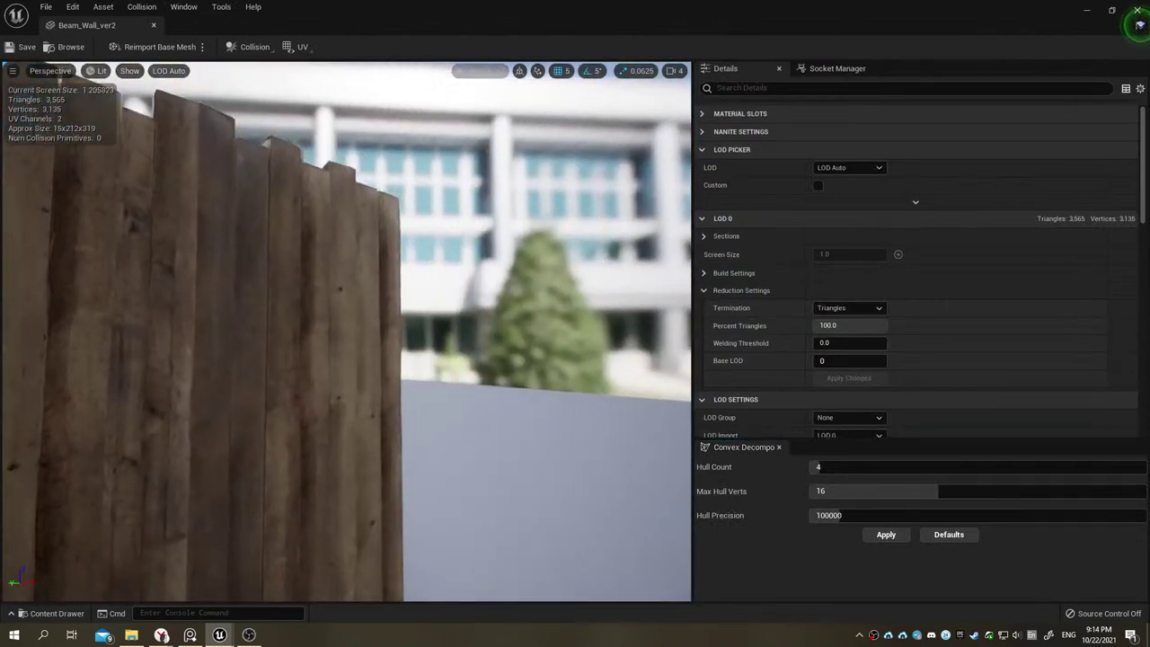
{"action": "left_click_drag", "start_coordinate": [366, 314], "coordinate": [367, 314]}
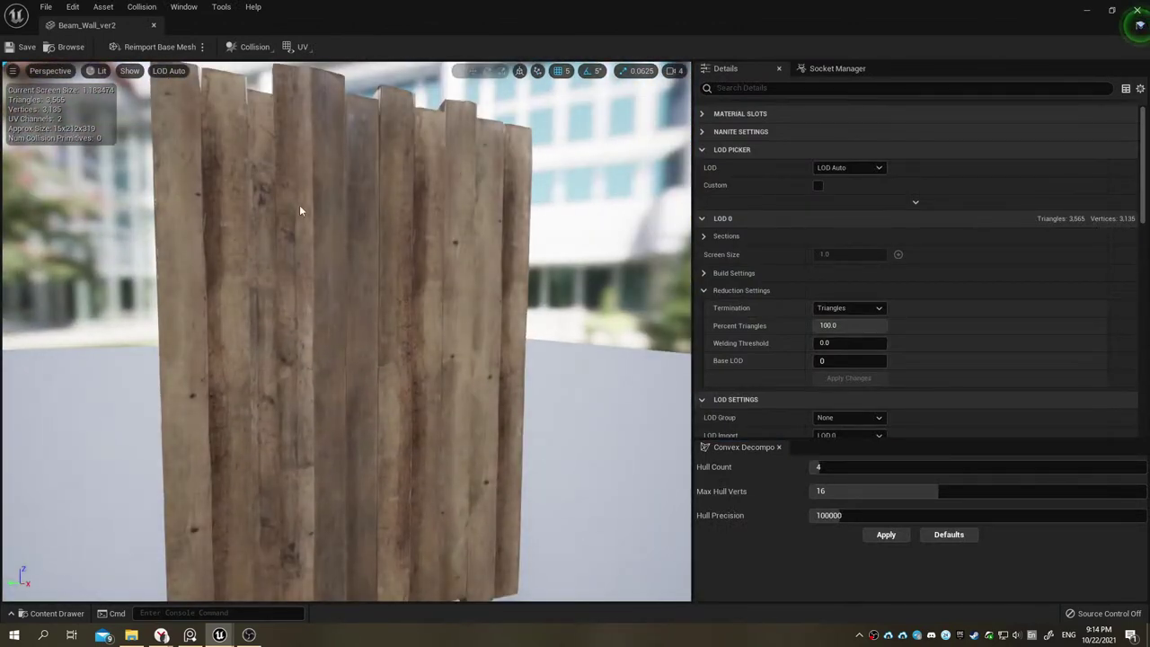
{"action": "left_click", "coordinate": [153, 24]}
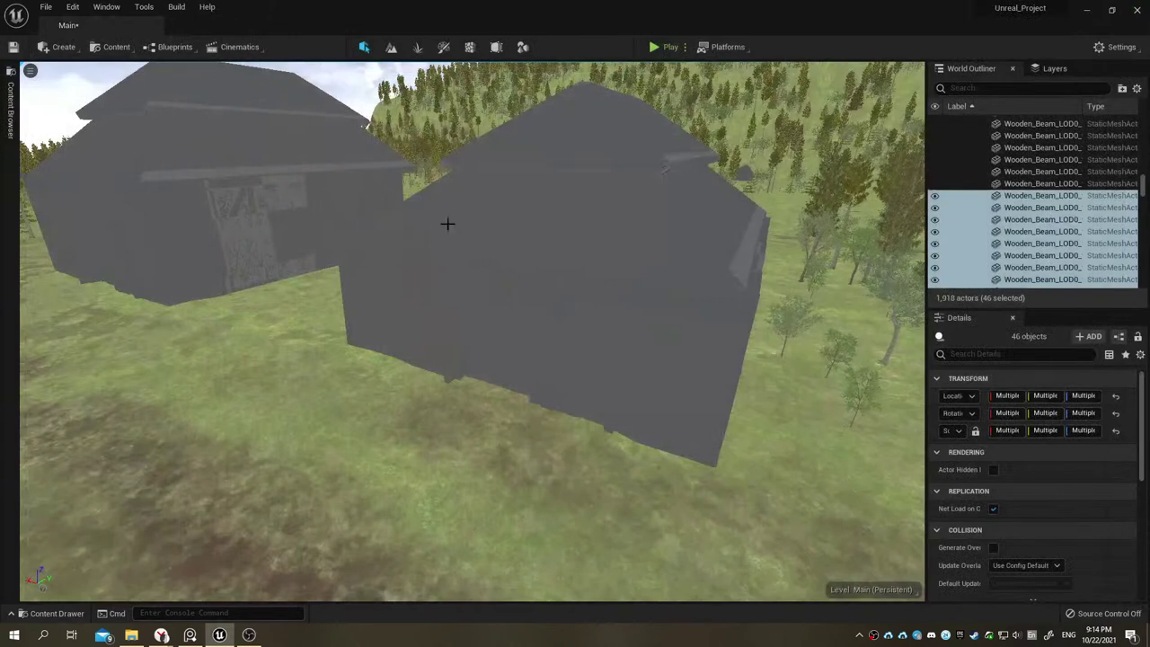
{"action": "left_click", "coordinate": [54, 613]}
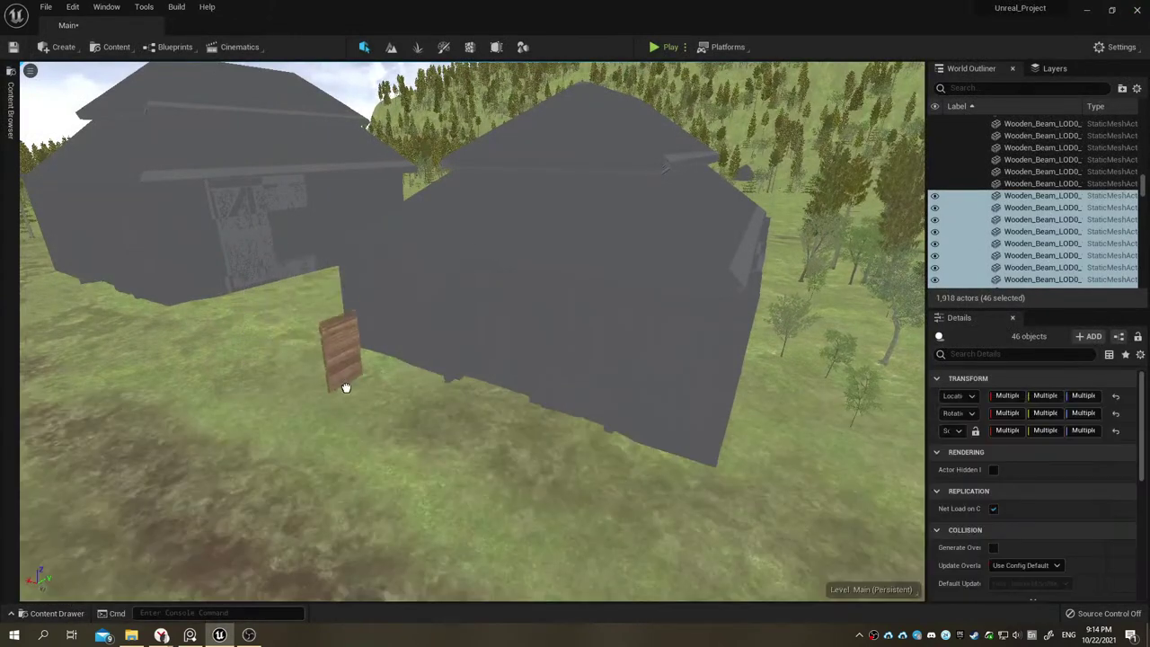
{"action": "left_click_drag", "start_coordinate": [283, 458], "coordinate": [347, 391]}
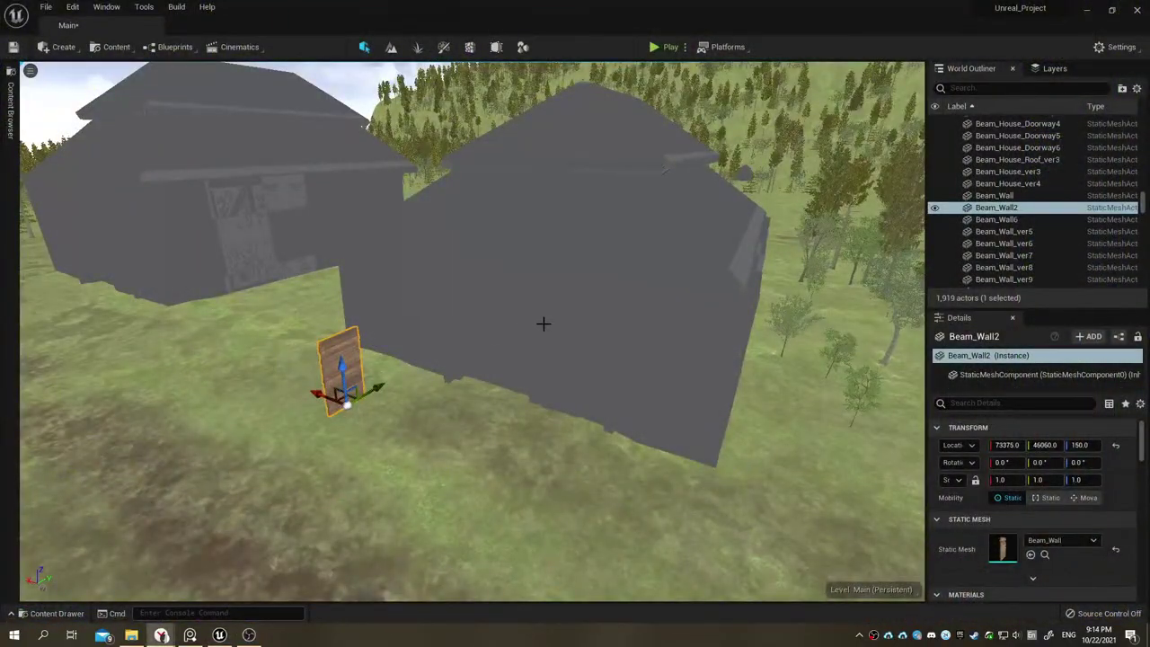
Step: Delete the large grey placeholder house House_GrayBox14
{"action": "right_click_drag", "start_coordinate": [542, 323], "coordinate": [493, 333]}
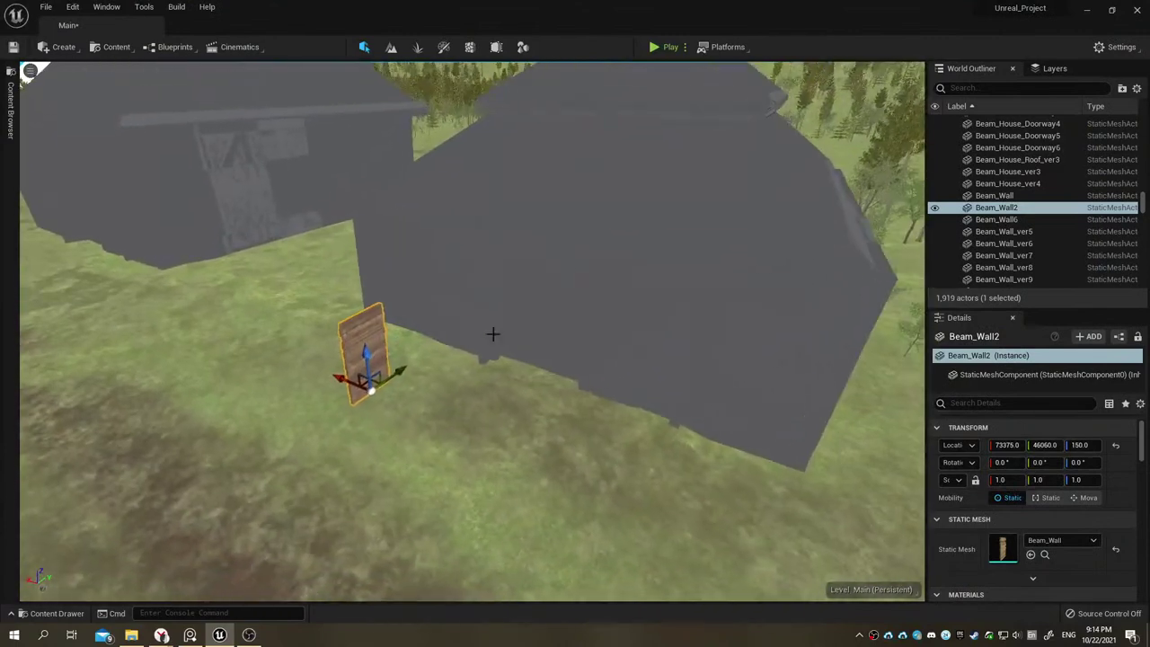
{"action": "left_click", "coordinate": [573, 297]}
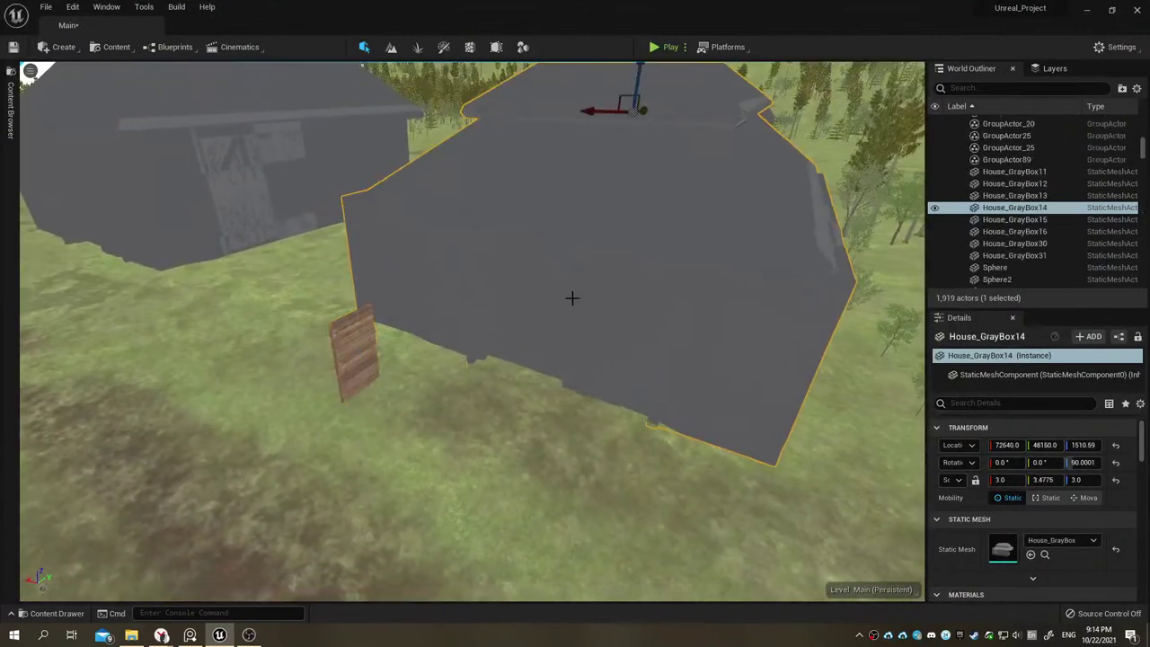
{"action": "key", "text": "Delete"}
Step: Slide Beam_Wall2 along Y, frame it up close, then delete it and reopen the Content Drawer
{"action": "left_click", "coordinate": [353, 368]}
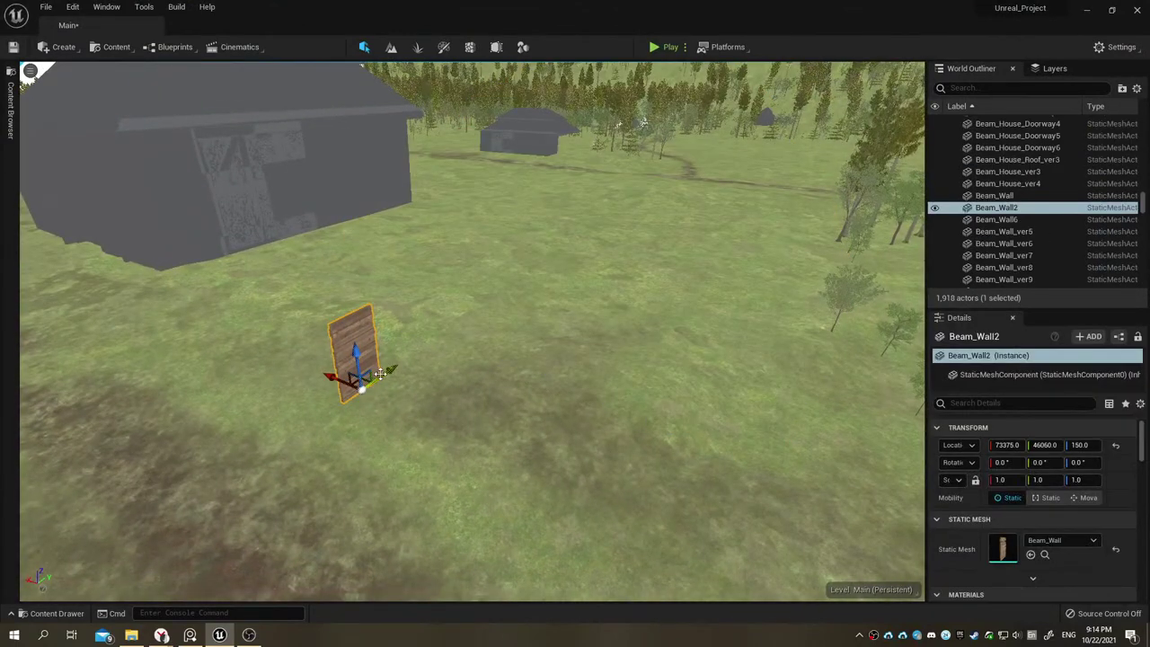
{"action": "left_click_drag", "start_coordinate": [381, 372], "coordinate": [521, 274]}
{"action": "right_click_drag", "start_coordinate": [521, 274], "coordinate": [522, 274]}
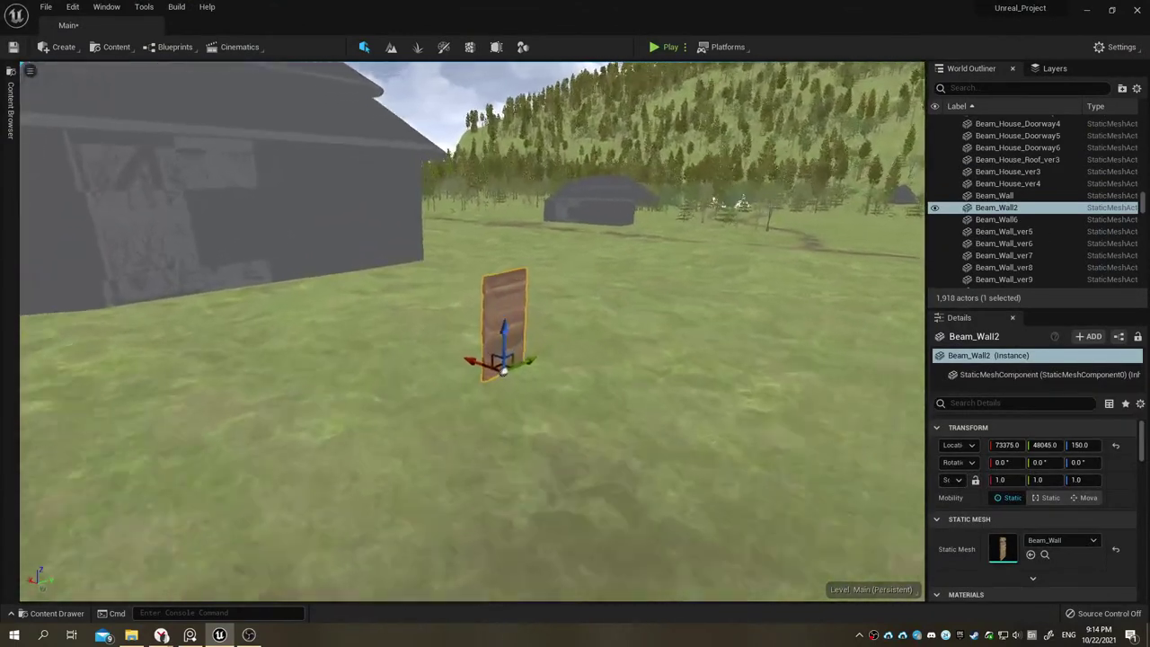
{"action": "mouse_move", "coordinate": [504, 369]}
{"action": "right_mouse_down"}
{"action": "mouse_move", "coordinate": [534, 324]}
{"action": "mouse_move", "coordinate": [520, 439]}
{"action": "right_mouse_up"}
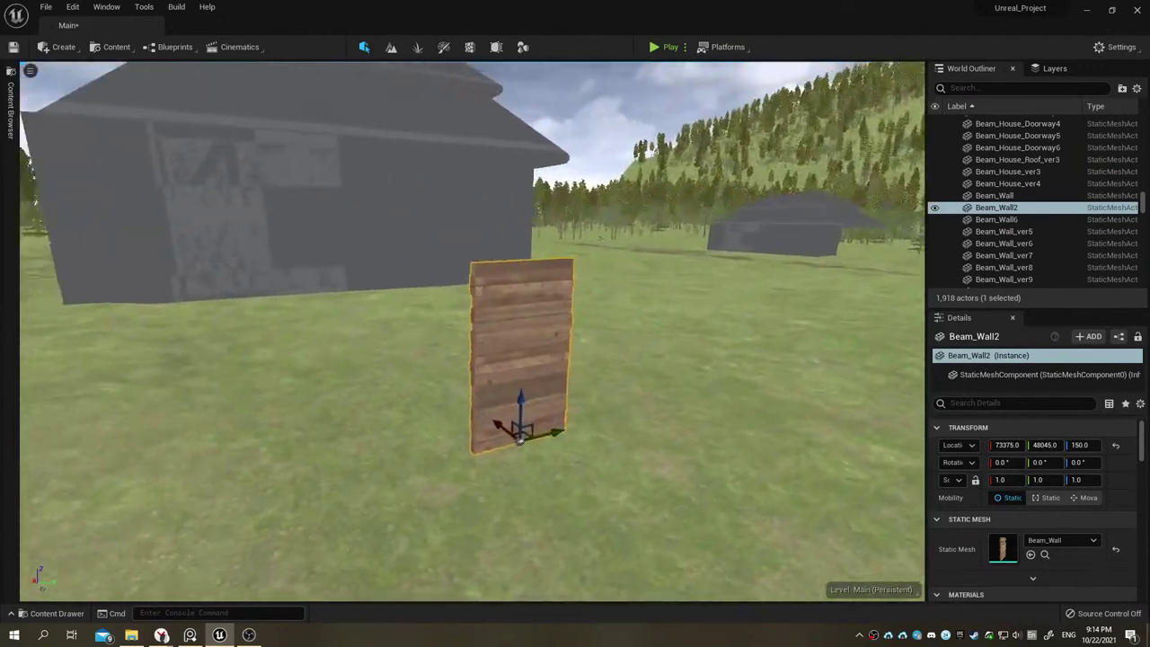
{"action": "key", "text": "f"}
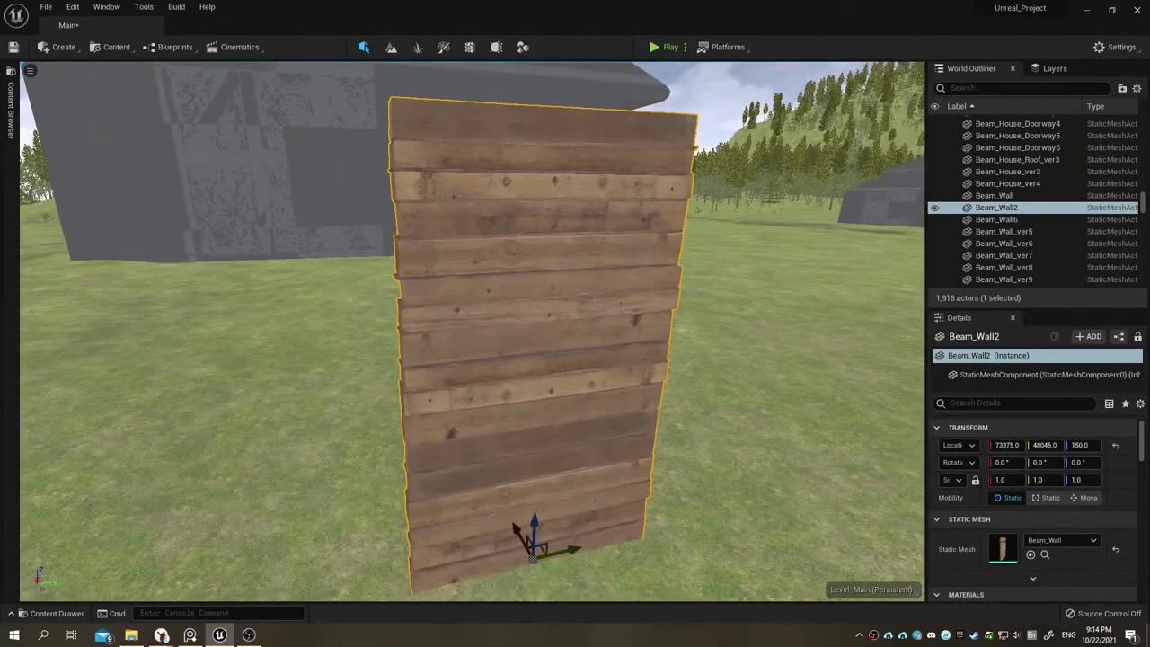
{"action": "mouse_move", "coordinate": [521, 269]}
{"action": "right_mouse_down"}
{"action": "mouse_move", "coordinate": [575, 201]}
{"action": "mouse_move", "coordinate": [582, 243]}
{"action": "right_mouse_up"}
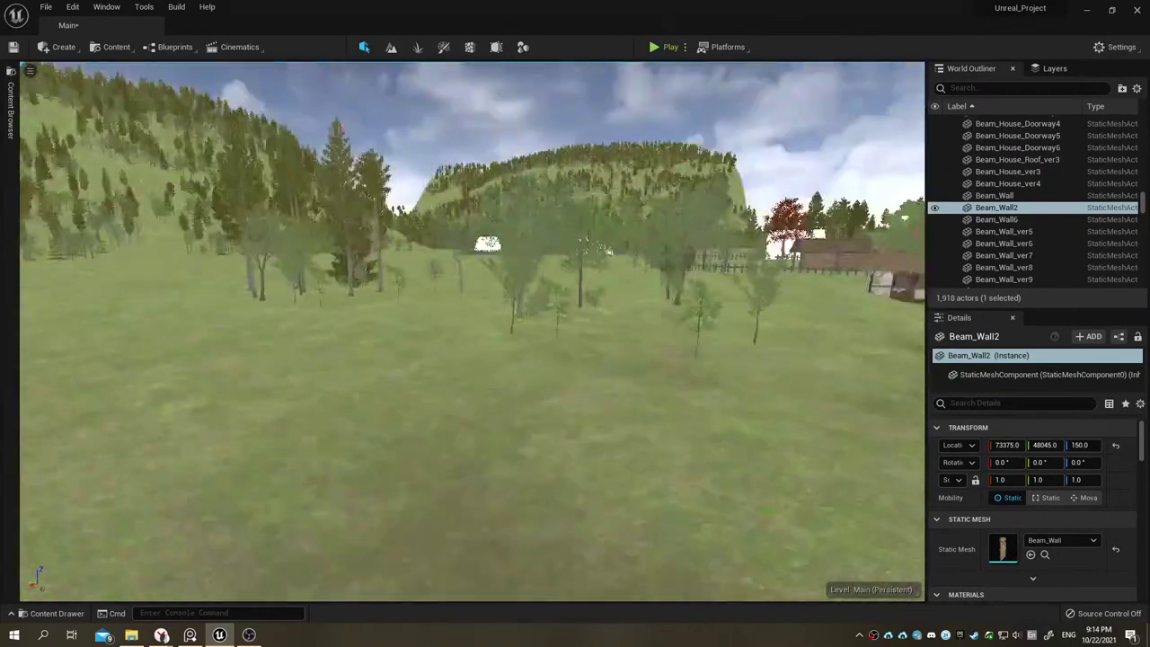
{"action": "key", "text": "f"}
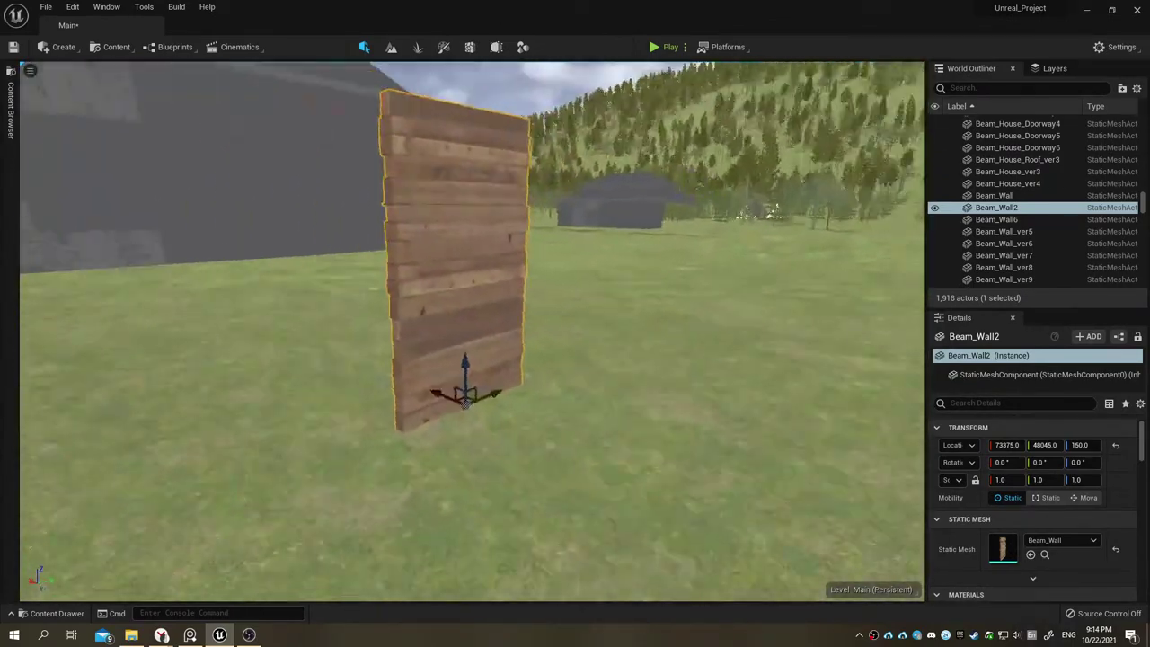
{"action": "right_click_drag", "start_coordinate": [465, 359], "coordinate": [481, 341]}
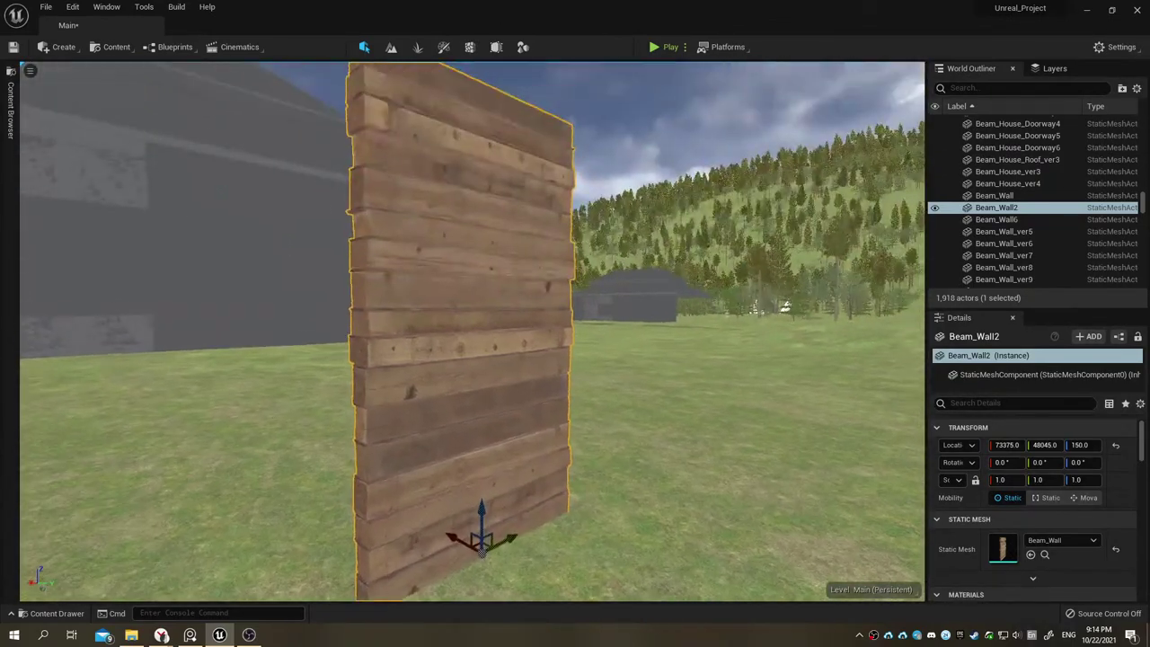
{"action": "right_click_drag", "start_coordinate": [481, 342], "coordinate": [575, 387]}
{"action": "key", "text": "Delete"}
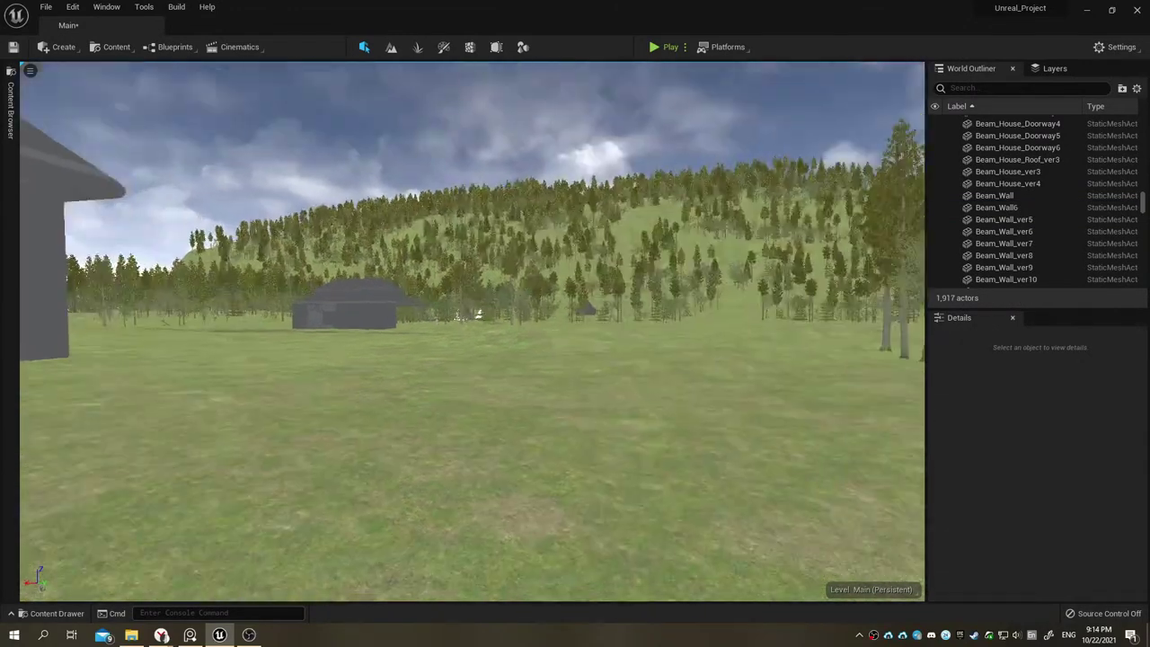
{"action": "left_click", "coordinate": [54, 613]}
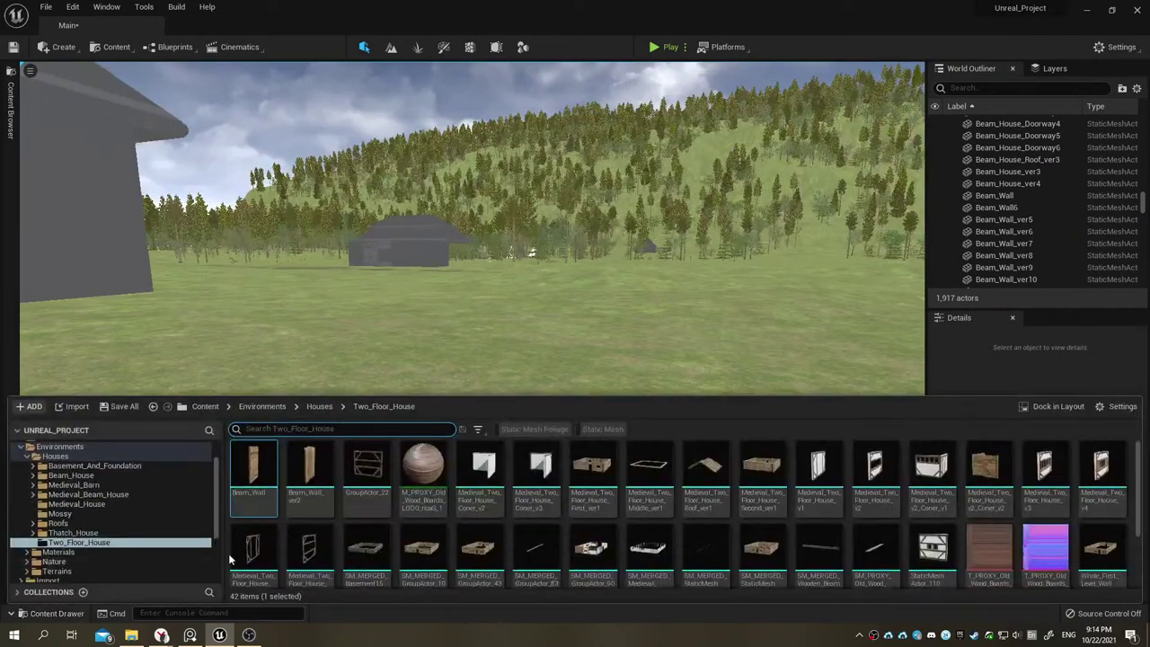
{"action": "mouse_move", "coordinate": [973, 486]}
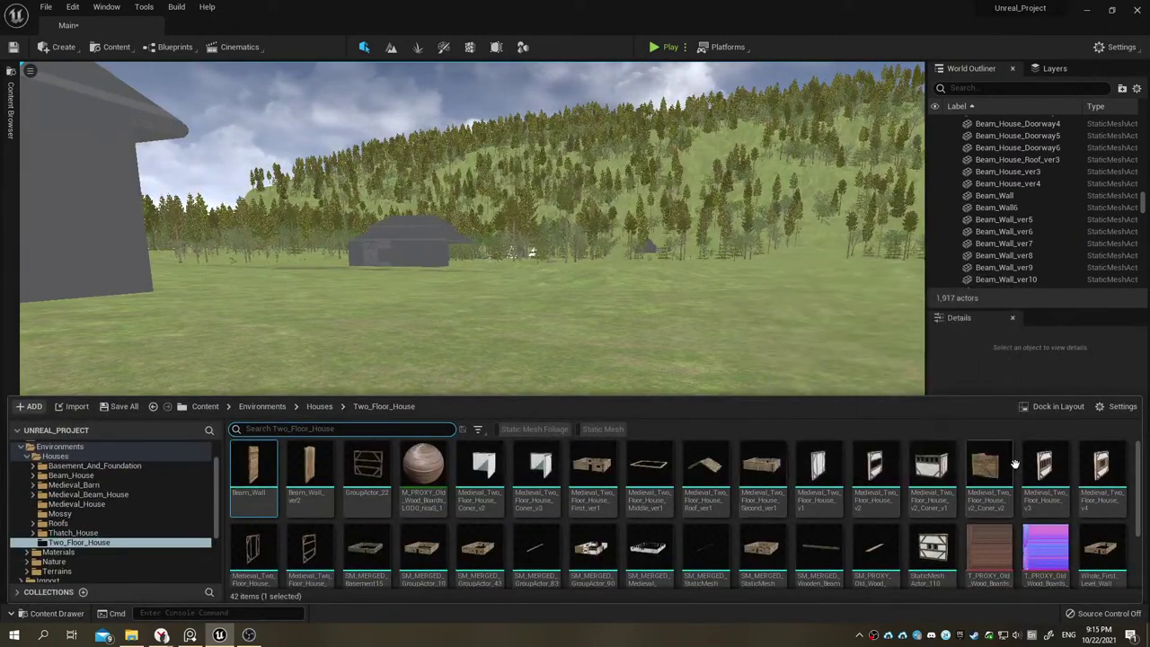
{"action": "left_click", "coordinate": [189, 635]}
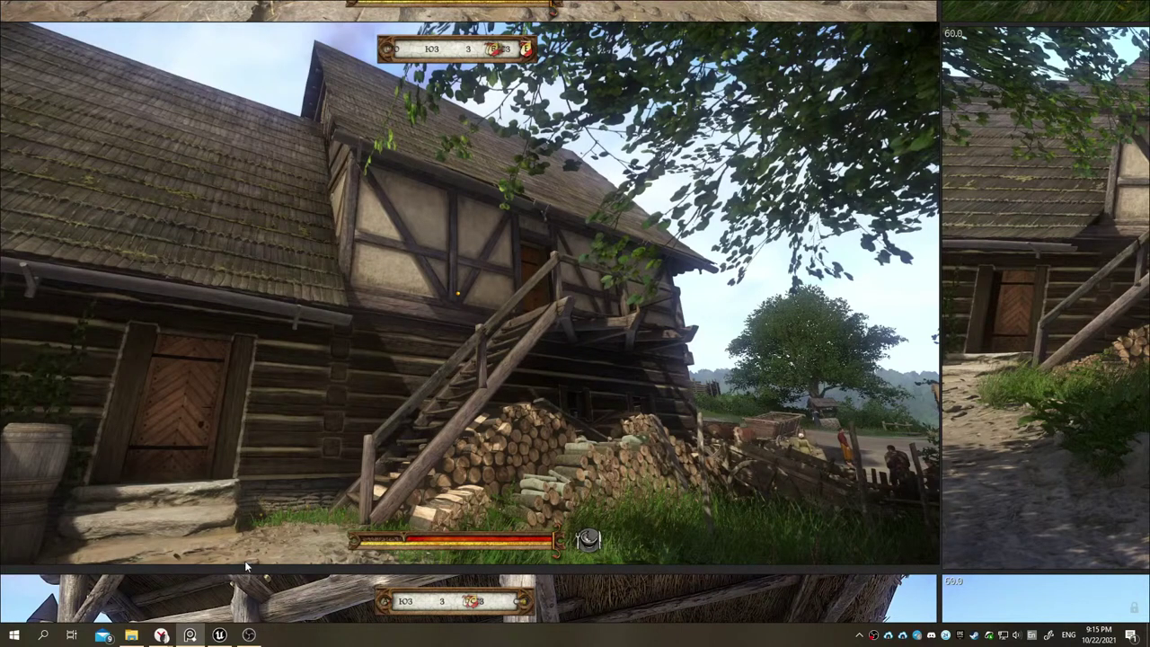
{"action": "left_click", "coordinate": [220, 634]}
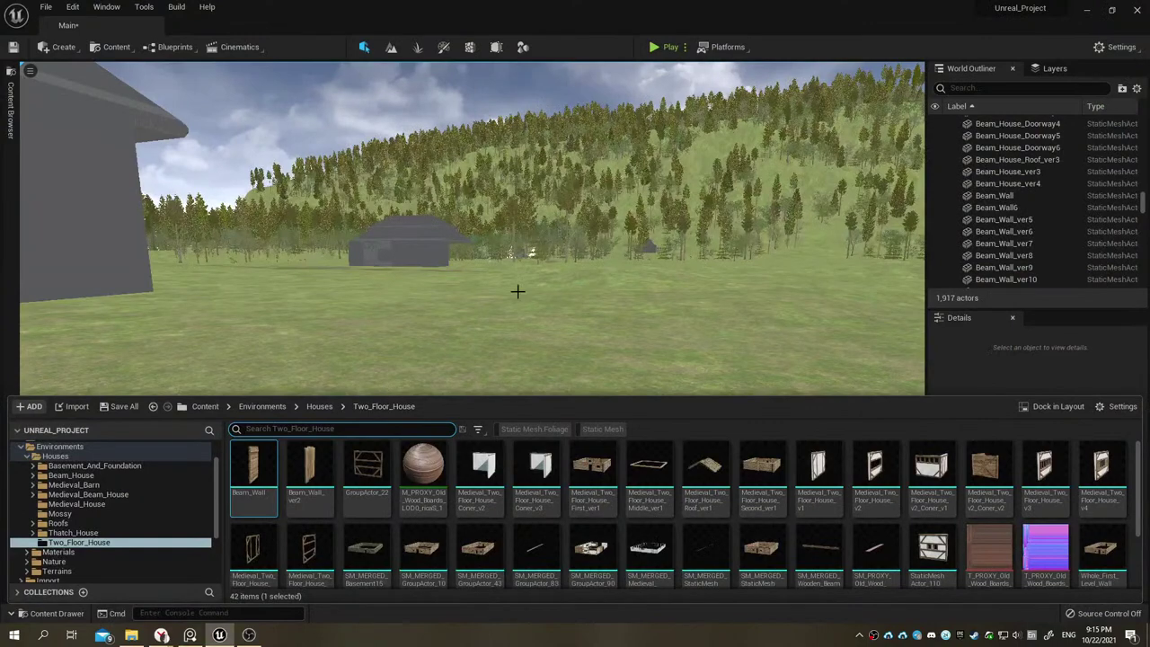
Step: Fly toward the grey house and reopen the Two_Floor_House folder in the Content Drawer
{"action": "left_click_drag", "start_coordinate": [608, 323], "coordinate": [917, 206]}
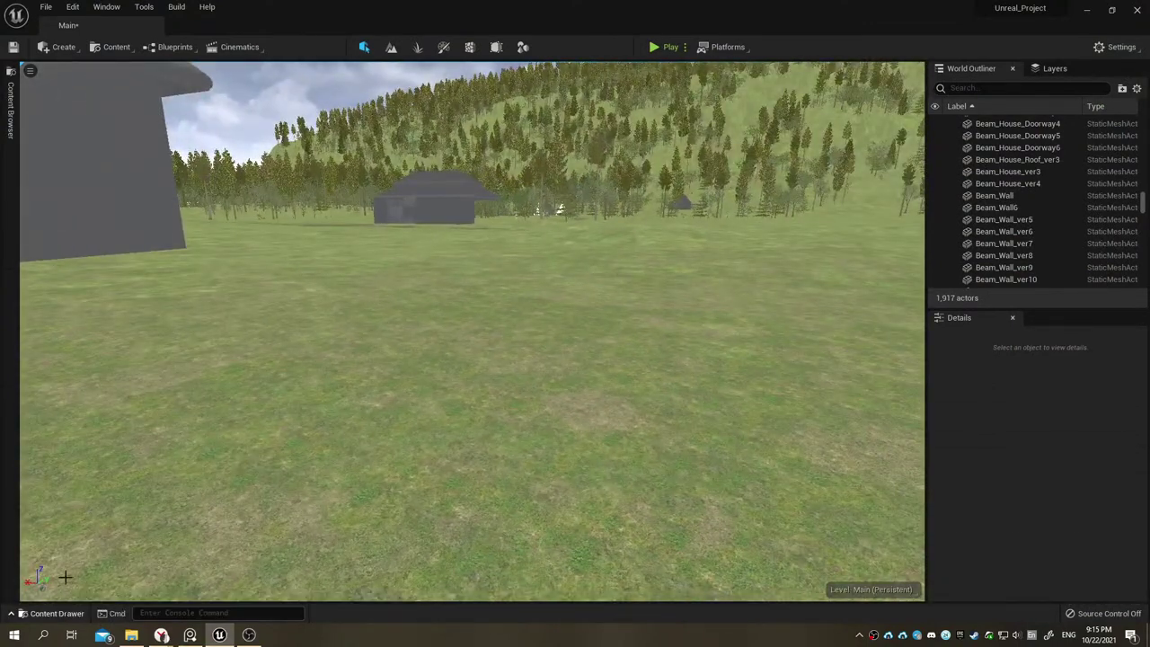
{"action": "left_click", "coordinate": [60, 613]}
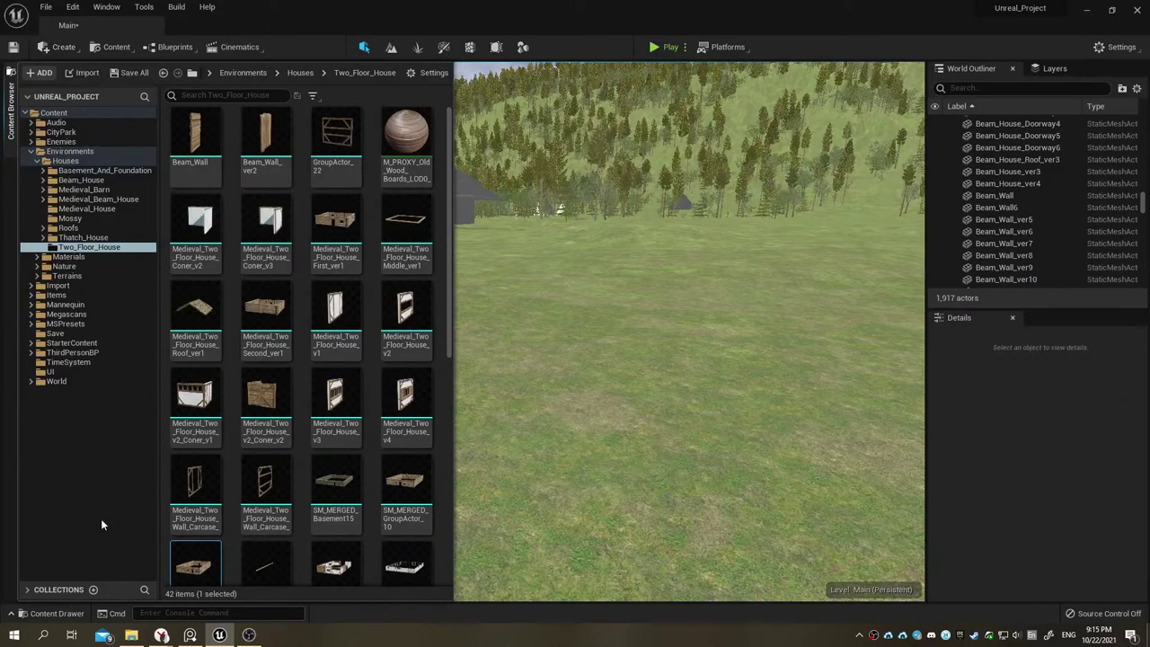
Step: Bring the log-house reference screenshot to the front from the taskbar
{"action": "left_click", "coordinate": [191, 636]}
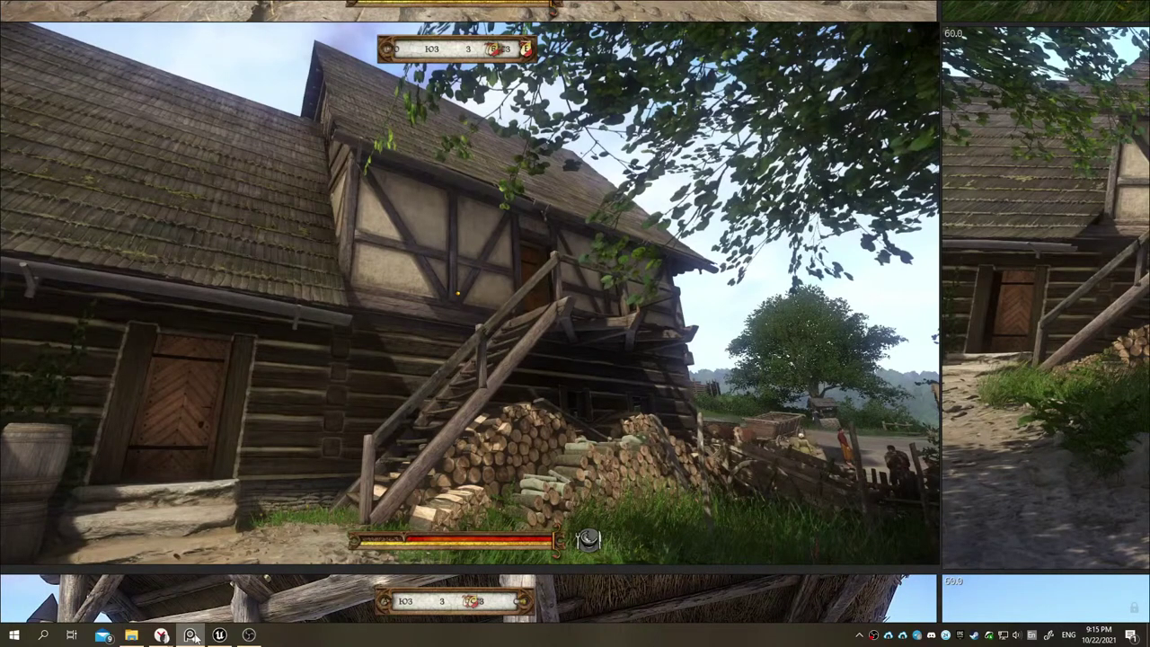
Step: Switch from the house reference image back to the Unreal editor showing the Two_Floor_House folder
{"action": "left_click", "coordinate": [194, 635]}
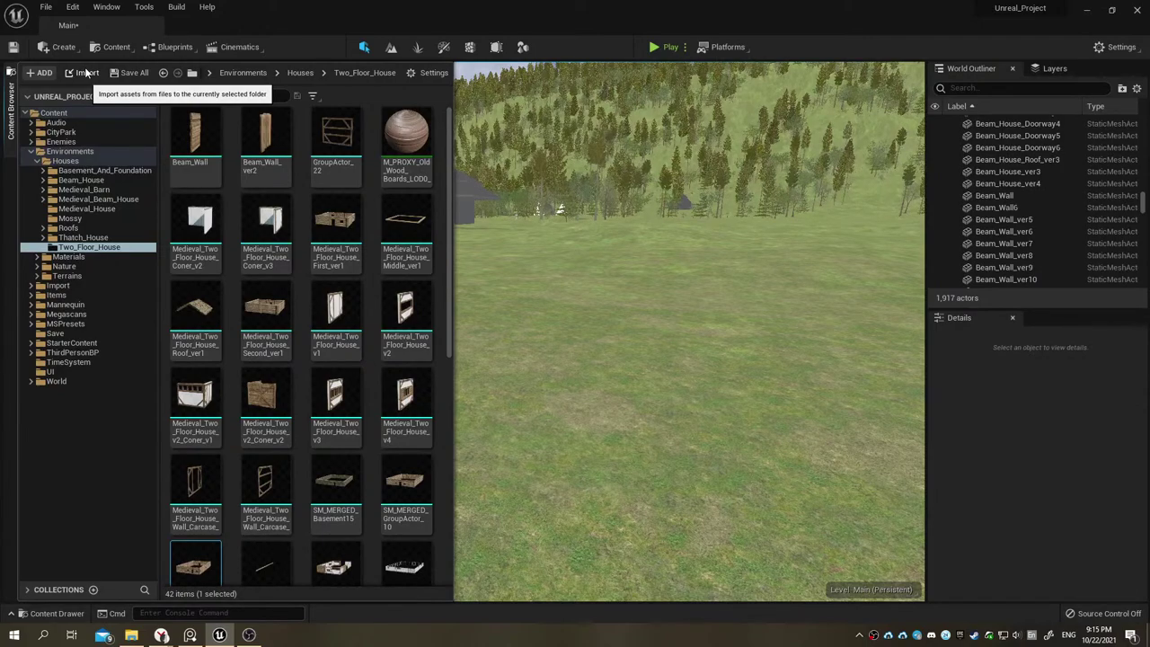
Step: Select the level's stone basement and open SM_MERGED_Basement15 in the Static Mesh Editor to inspect it
{"action": "right_click_drag", "start_coordinate": [548, 275], "coordinate": [521, 279]}
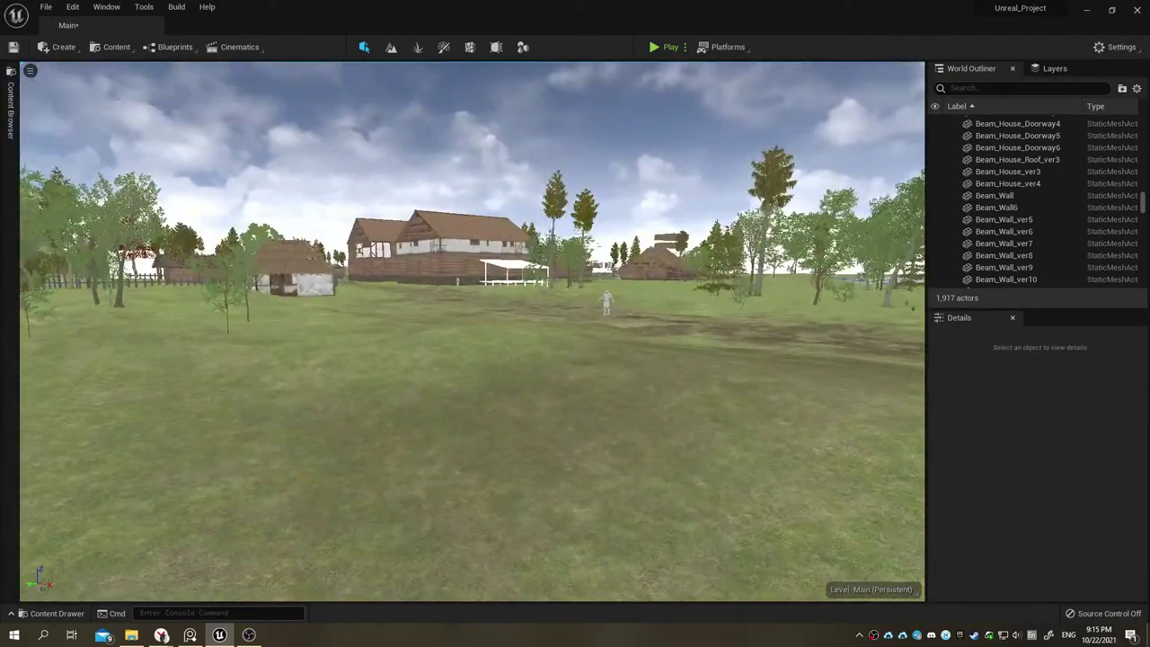
{"action": "left_click", "coordinate": [485, 274]}
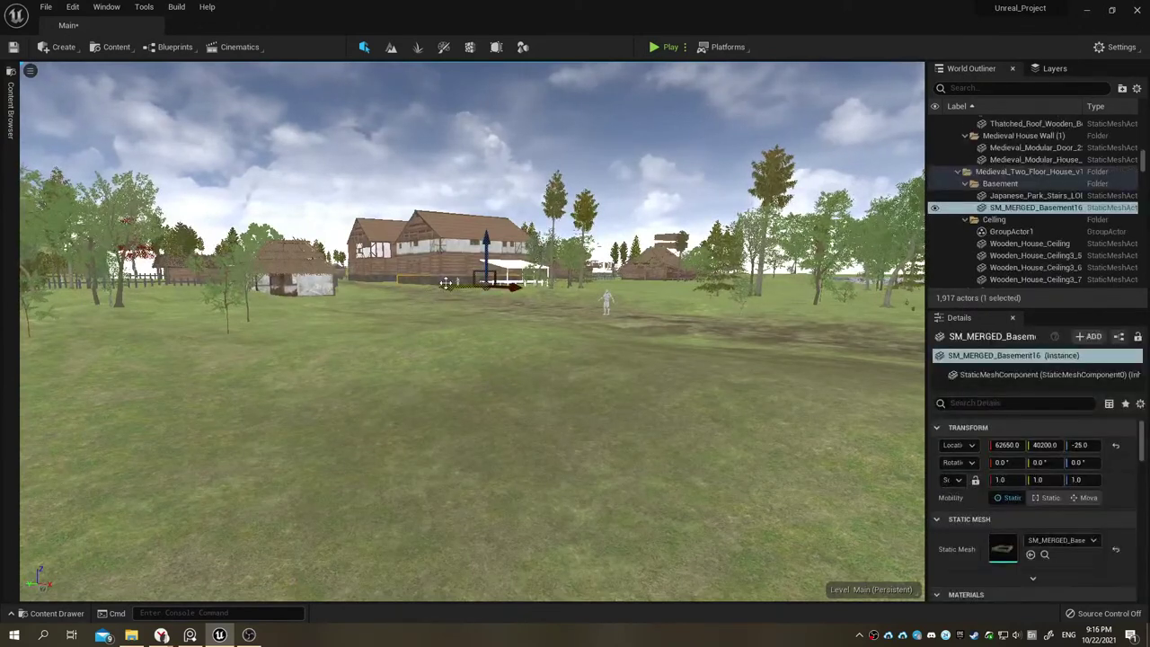
{"action": "key", "text": "ctrl+space"}
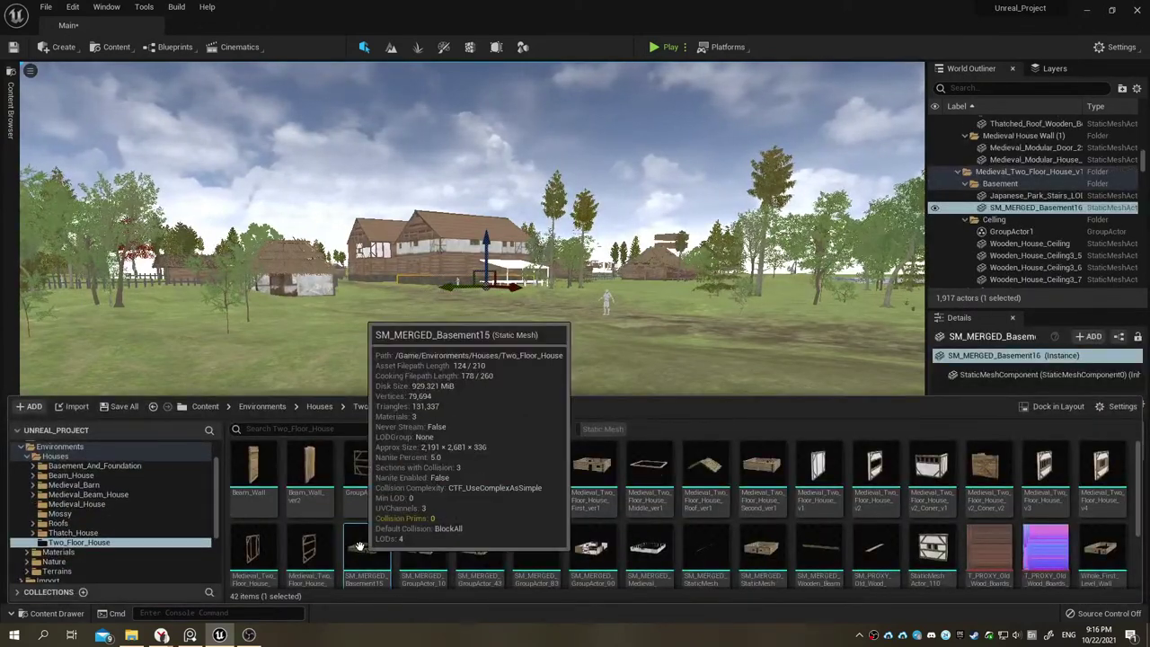
{"action": "double_click", "coordinate": [368, 545]}
{"action": "mouse_move", "coordinate": [507, 339]}
{"action": "left_mouse_down"}
{"action": "mouse_move", "coordinate": [36, 342]}
{"action": "mouse_move", "coordinate": [36, 261]}
{"action": "mouse_move", "coordinate": [18, 297]}
{"action": "mouse_move", "coordinate": [54, 297]}
{"action": "mouse_move", "coordinate": [107, 265]}
{"action": "left_mouse_up"}
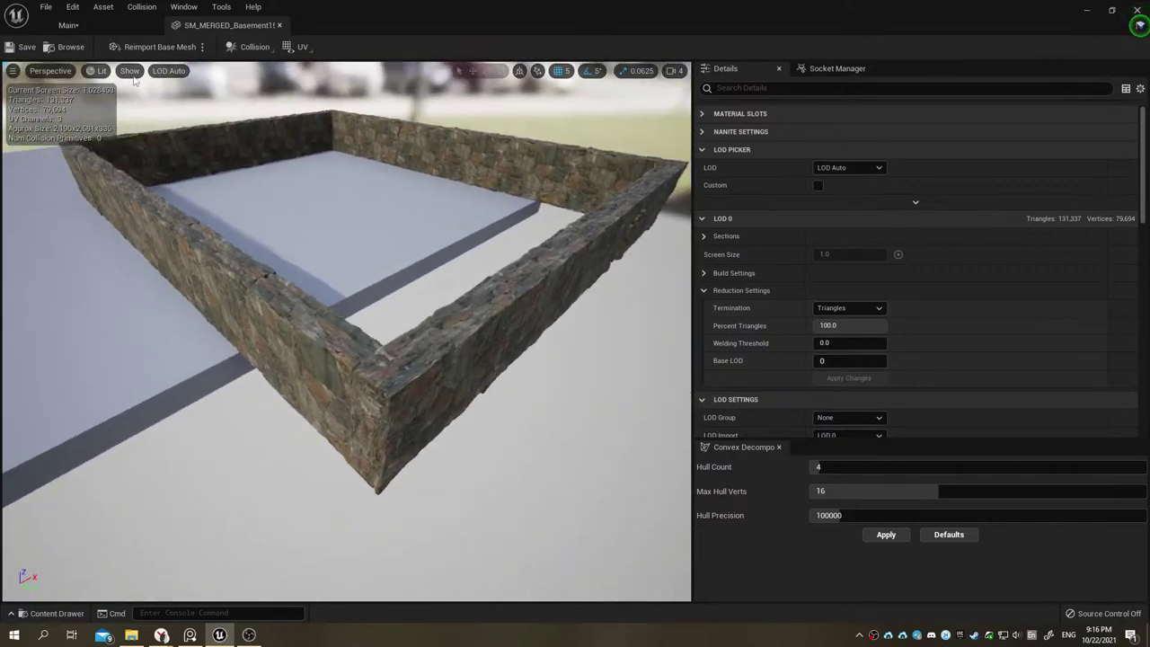
Step: Back in the Main level, fly near the grey house and add a Cube from Shapes
{"action": "left_click", "coordinate": [68, 25]}
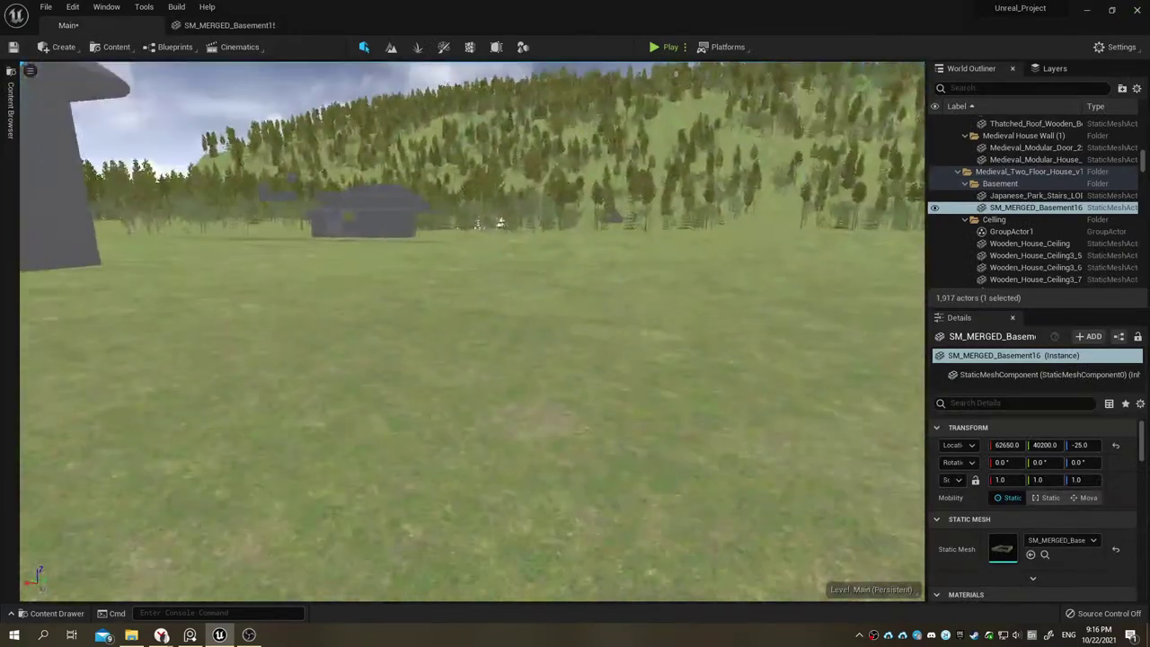
{"action": "right_click_drag", "start_coordinate": [472, 333], "coordinate": [471, 333]}
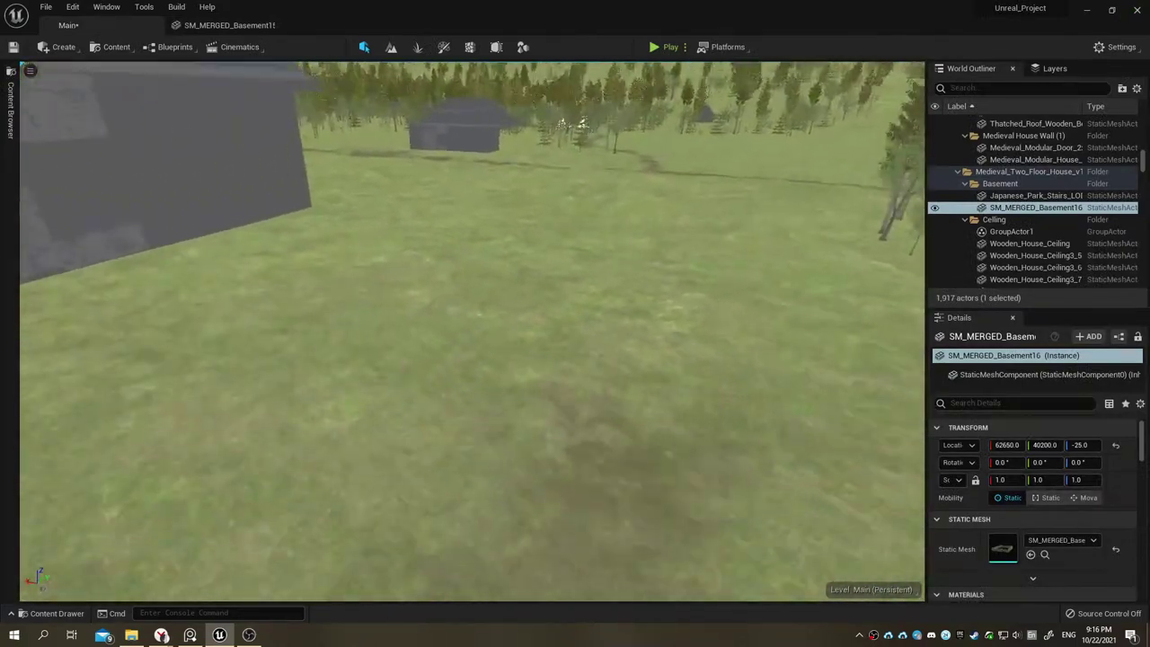
{"action": "right_click_drag", "start_coordinate": [216, 195], "coordinate": [216, 195]}
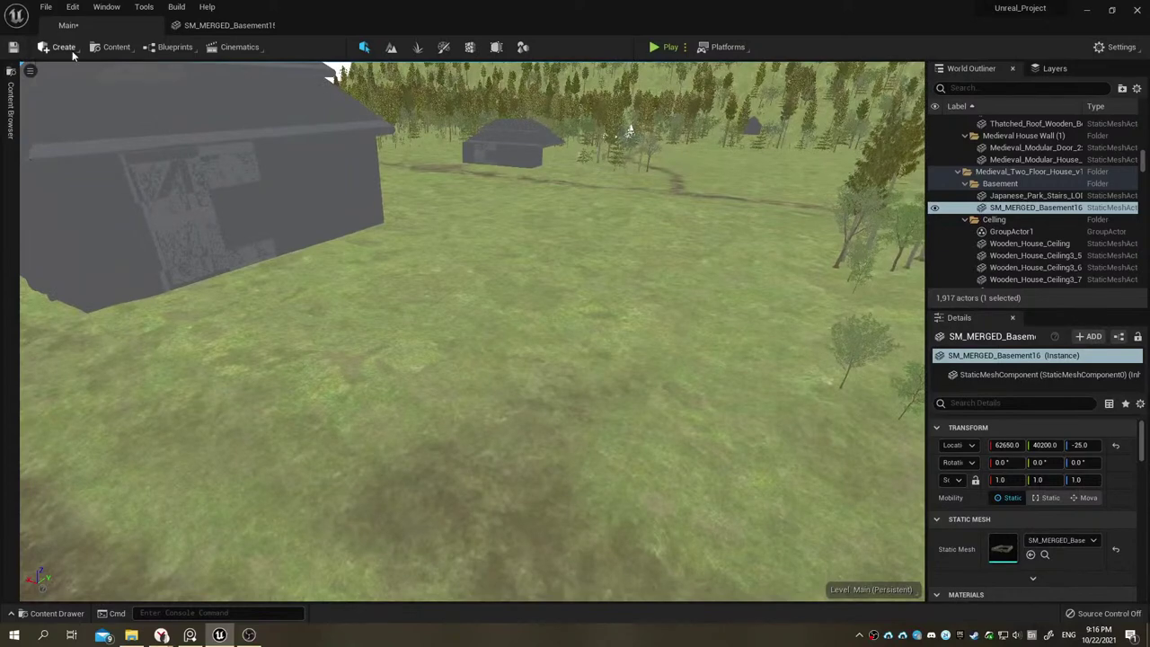
{"action": "left_click", "coordinate": [72, 50]}
{"action": "mouse_move", "coordinate": [83, 95]}
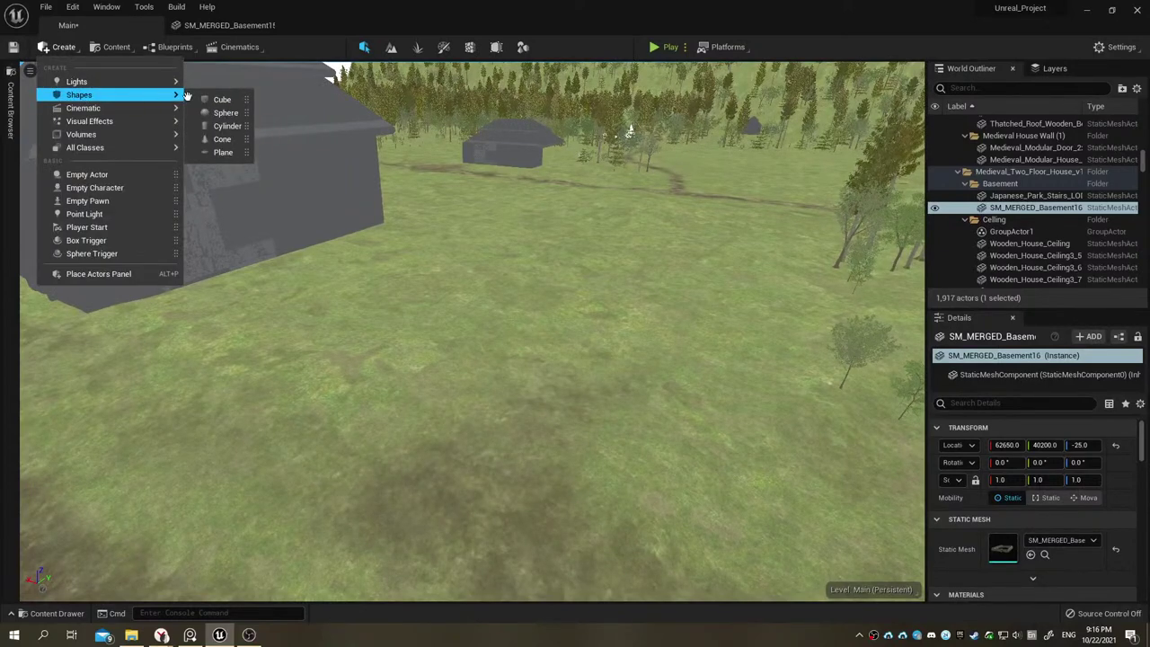
{"action": "left_click", "coordinate": [222, 100]}
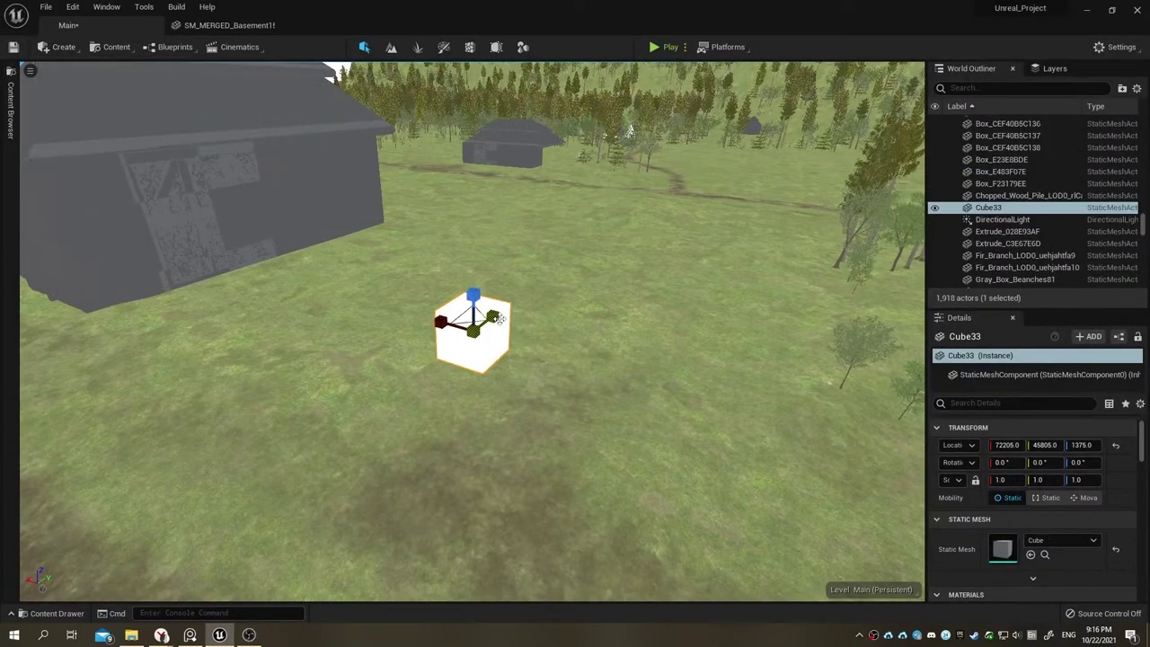
Step: Scale the cube to an 8.125 by 9.6875 flat slab and move it along Y
{"action": "left_click_drag", "start_coordinate": [500, 319], "coordinate": [584, 269]}
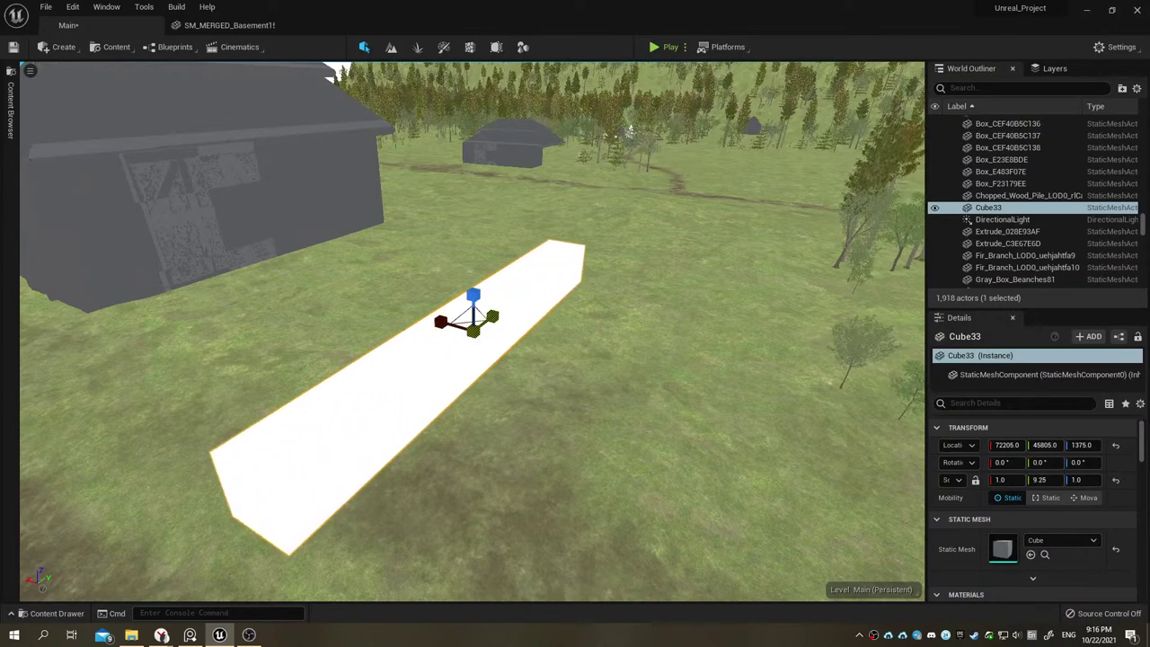
{"action": "left_click_drag", "start_coordinate": [492, 316], "coordinate": [347, 500]}
{"action": "left_click_drag", "start_coordinate": [440, 321], "coordinate": [530, 369]}
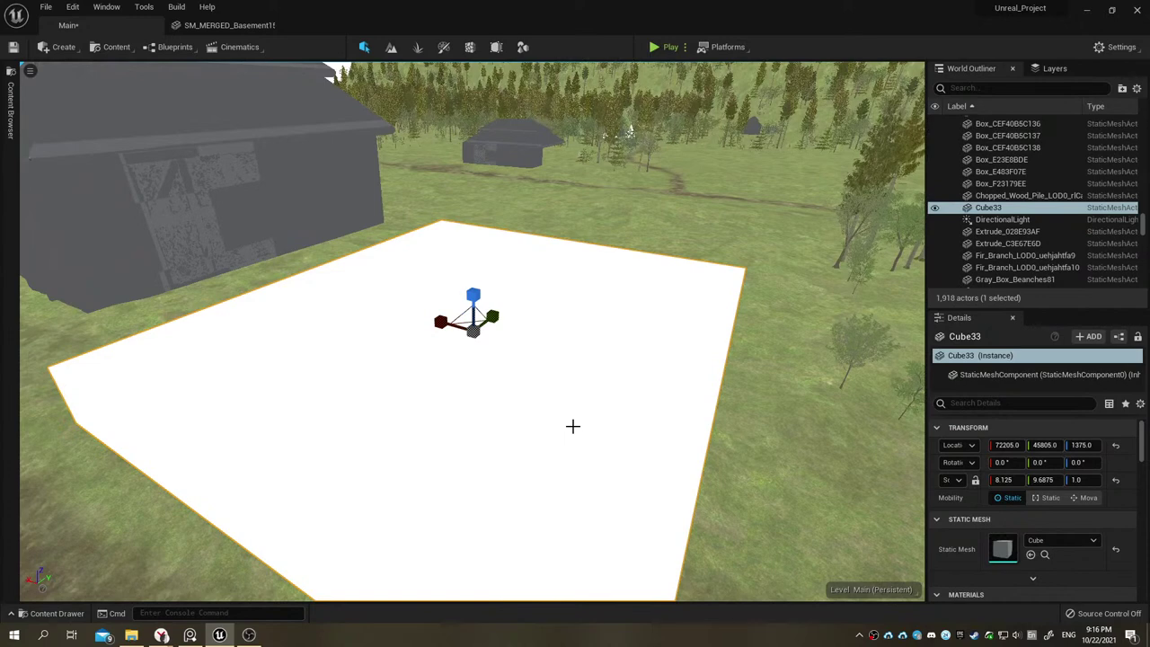
{"action": "key", "text": "w"}
{"action": "left_click_drag", "start_coordinate": [493, 316], "coordinate": [554, 267]}
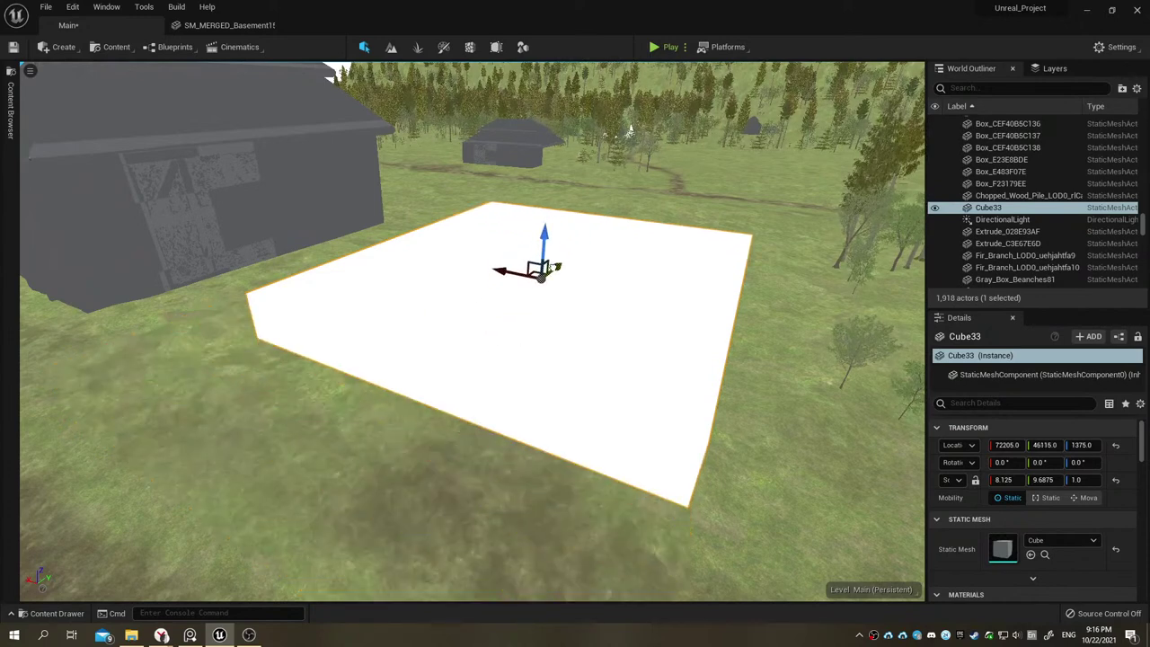
{"action": "right_click_drag", "start_coordinate": [634, 305], "coordinate": [708, 309]}
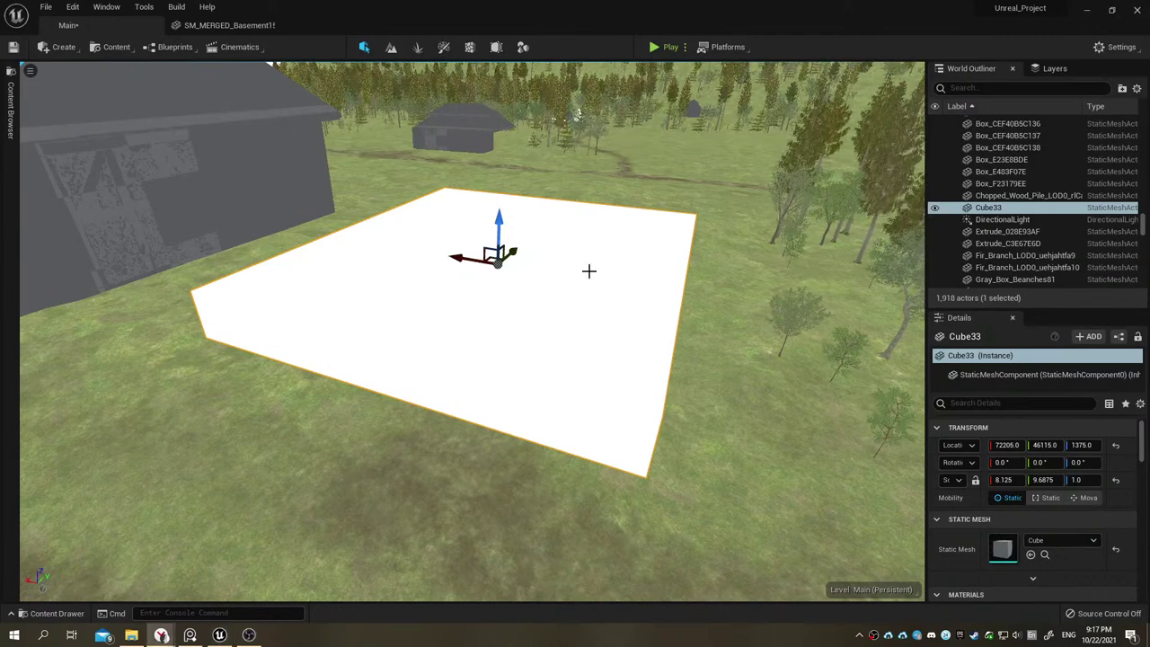
Step: Drop the plane onto the ground, slide it along Y and stretch it along X
{"action": "left_click_drag", "start_coordinate": [529, 279], "coordinate": [585, 275]}
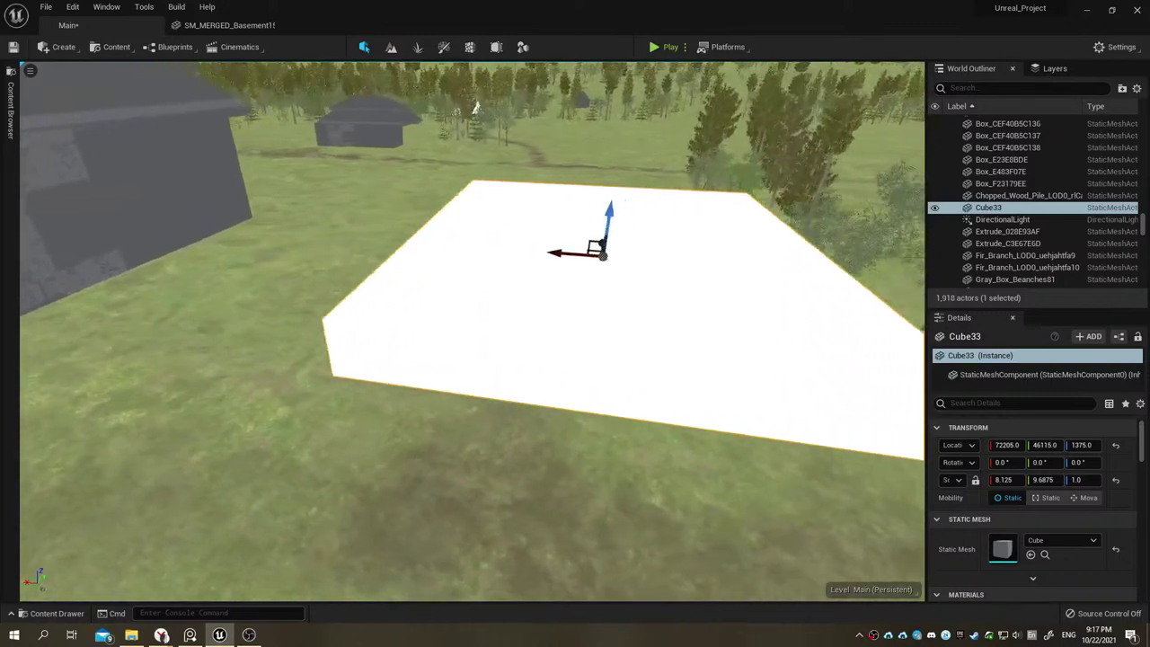
{"action": "key", "text": "End"}
{"action": "key", "text": "f"}
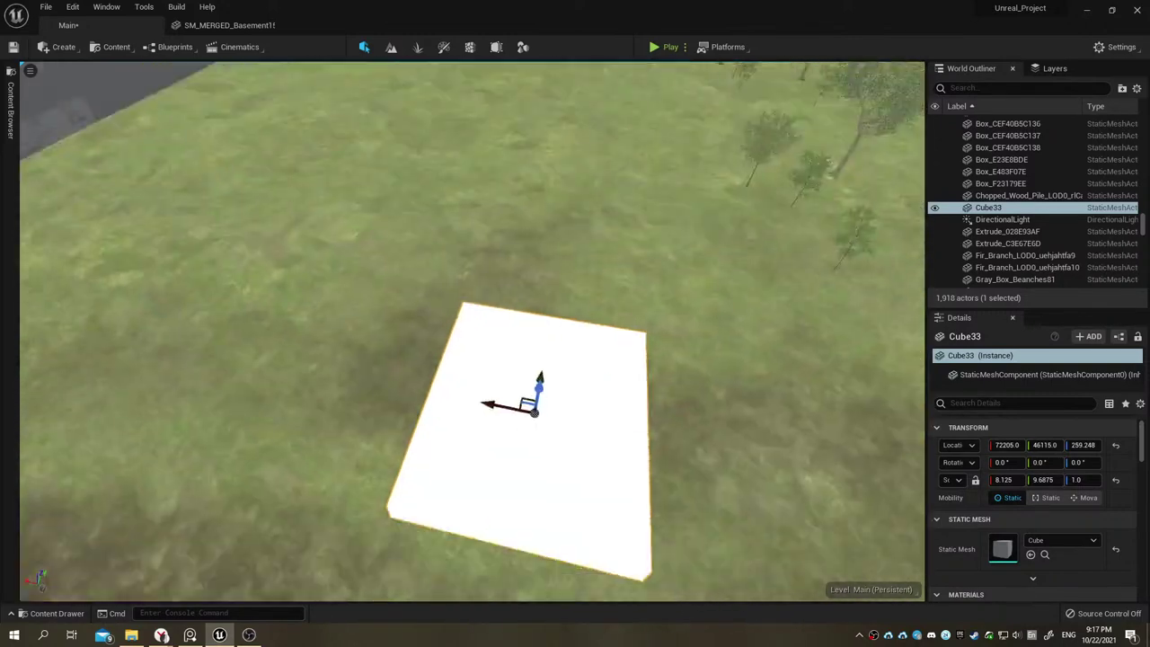
{"action": "left_click_drag", "start_coordinate": [559, 337], "coordinate": [600, 104]}
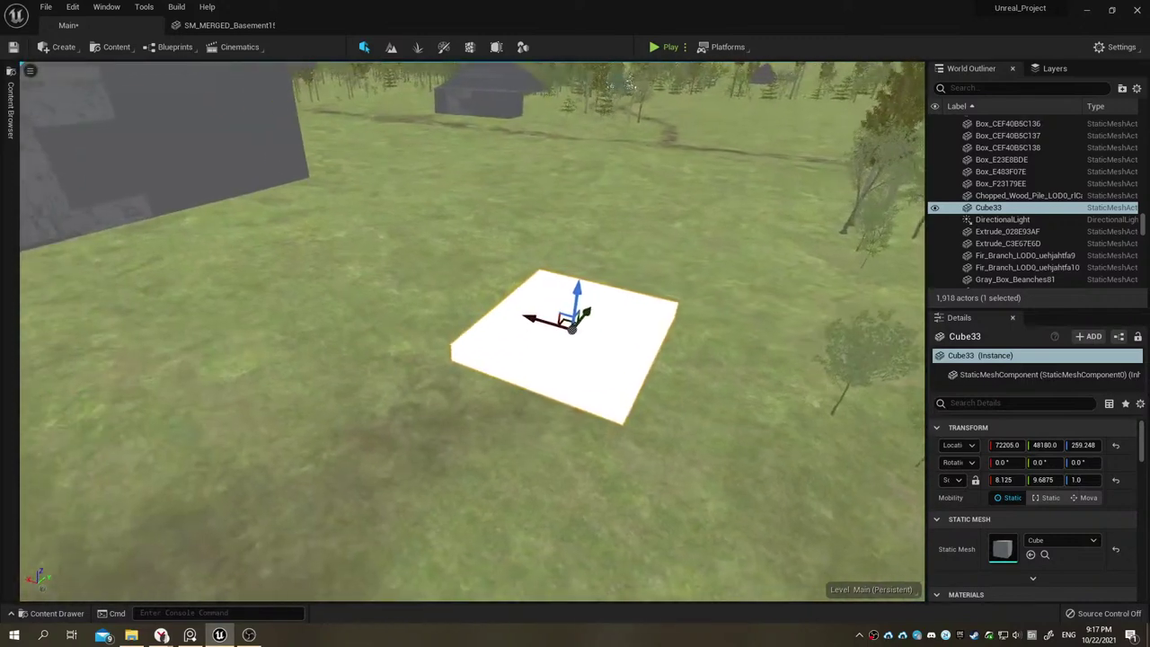
{"action": "key", "text": "r"}
{"action": "left_click_drag", "start_coordinate": [541, 321], "coordinate": [602, 337]}
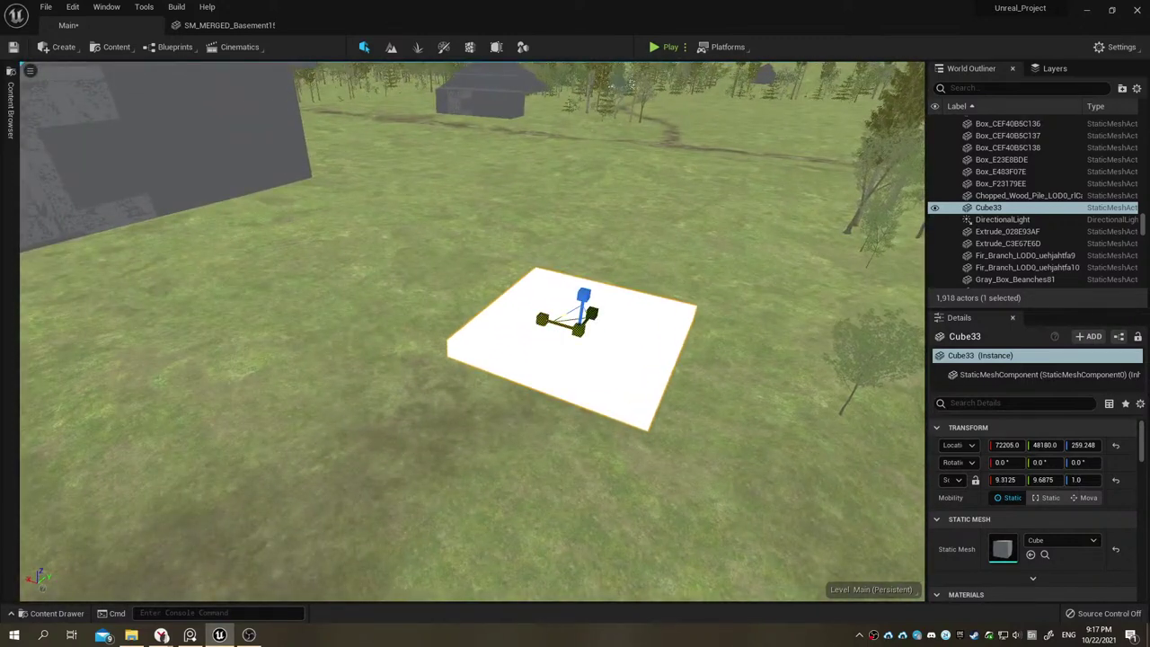
Step: Set the plane's X and Y scale to 20 in the Details panel
{"action": "left_click", "coordinate": [1007, 480]}
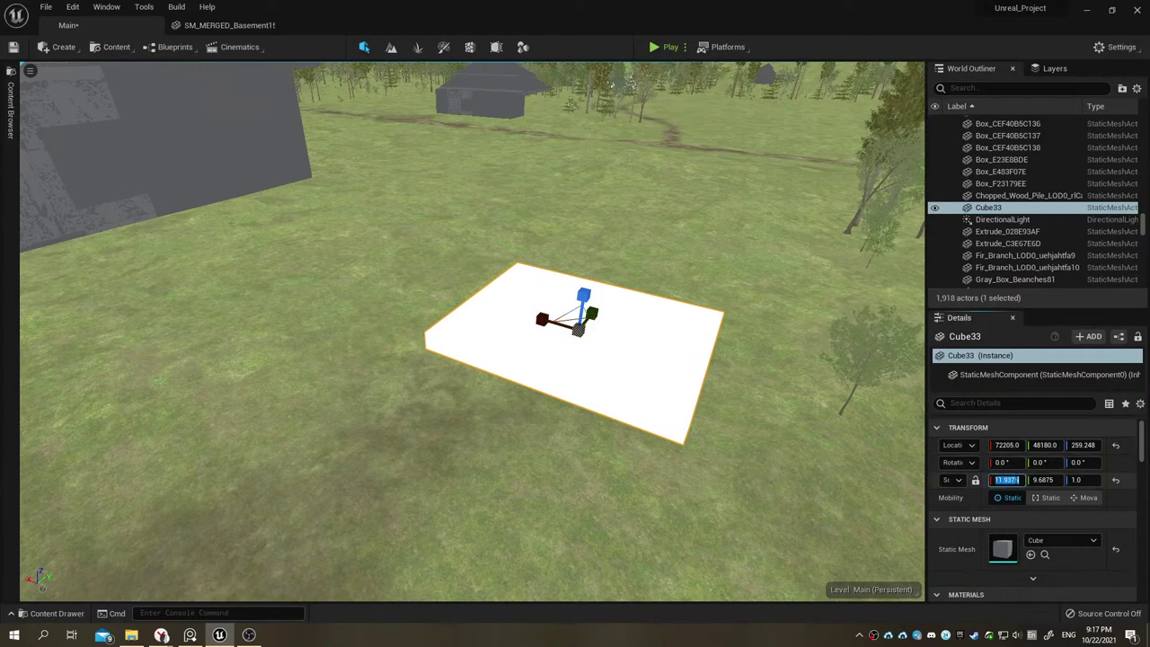
{"action": "type", "text": "20"}
{"action": "key", "text": "Return"}
{"action": "key", "text": "Tab"}
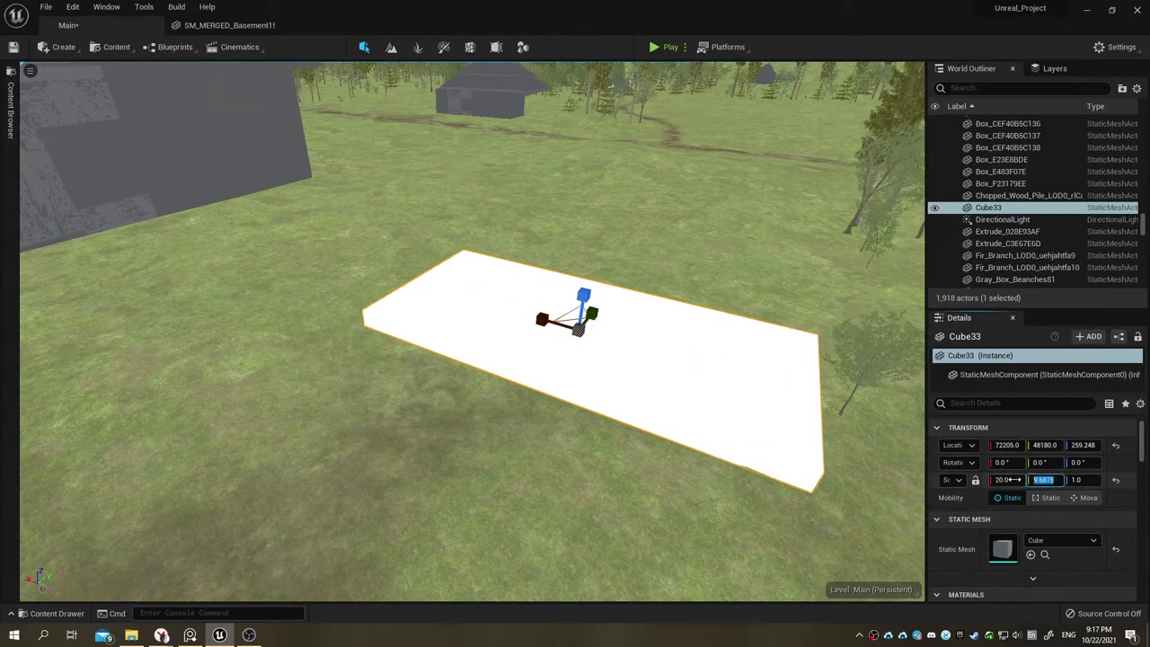
{"action": "type", "text": "20"}
{"action": "key", "text": "Return"}
{"action": "left_click_drag", "start_coordinate": [629, 415], "coordinate": [629, 415]}
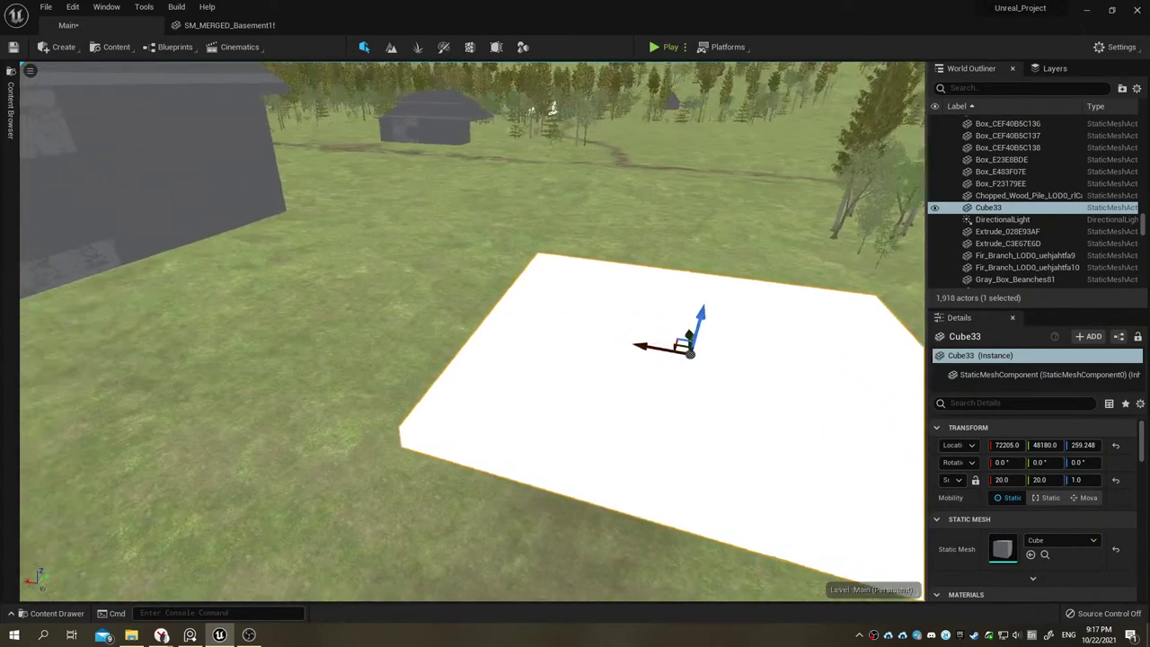
Step: Shift the plane along X, adjust its X scale, and set Y scale to 15
{"action": "left_click_drag", "start_coordinate": [620, 343], "coordinate": [499, 319]}
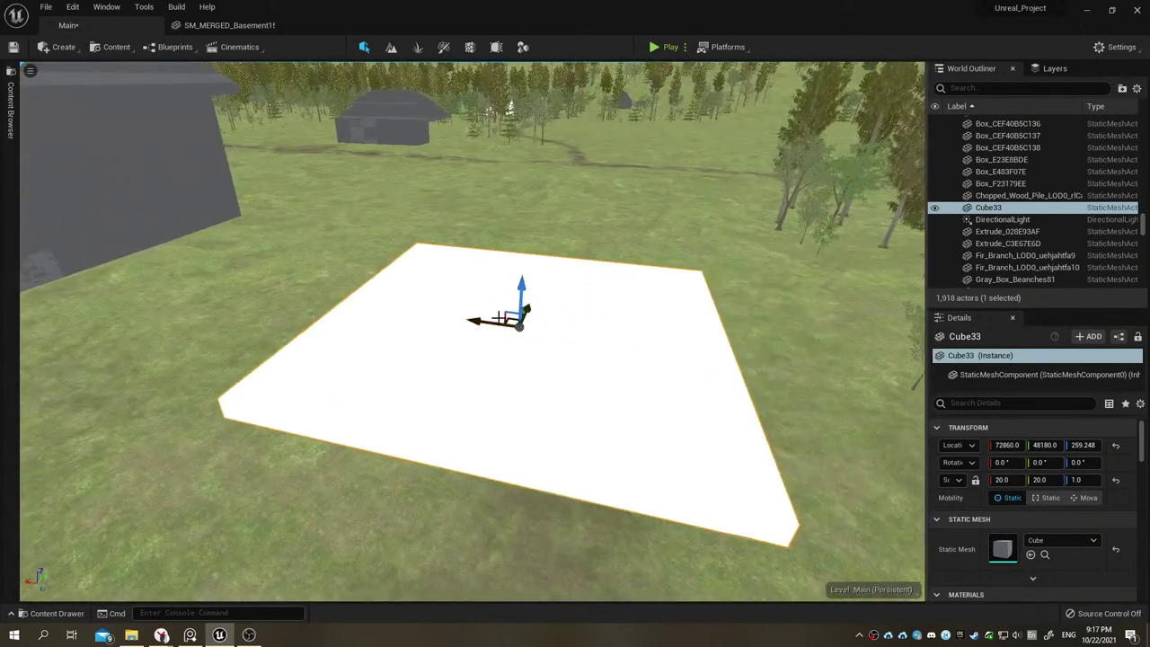
{"action": "left_click", "coordinate": [1003, 481]}
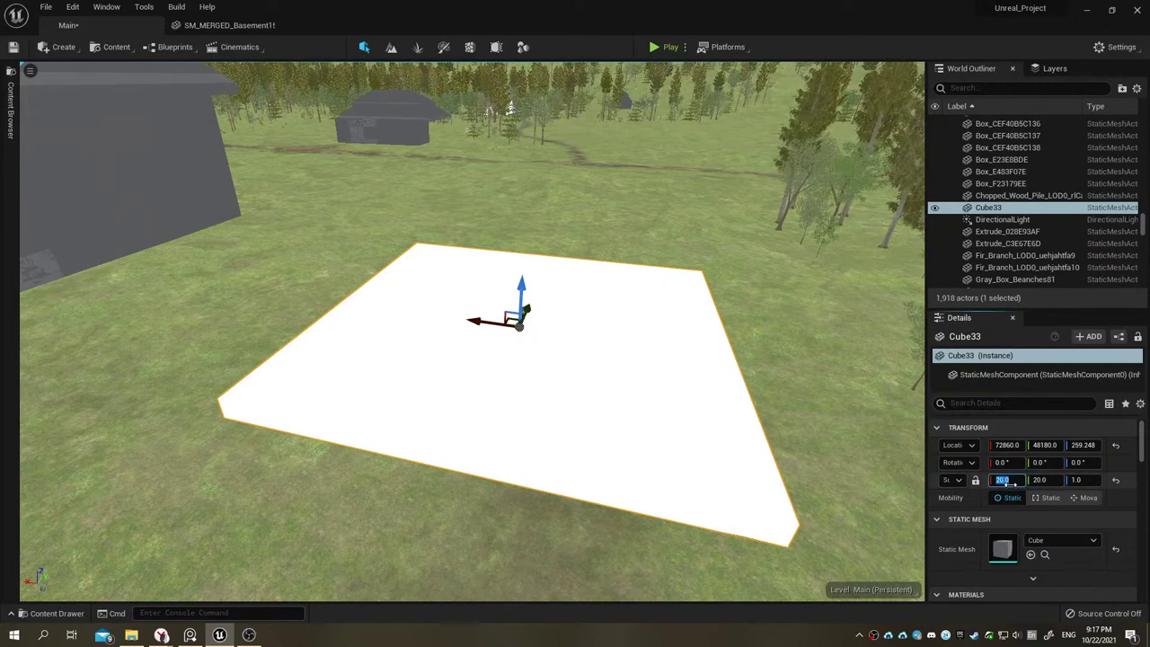
{"action": "type", "text": "15"}
{"action": "key", "text": "Return"}
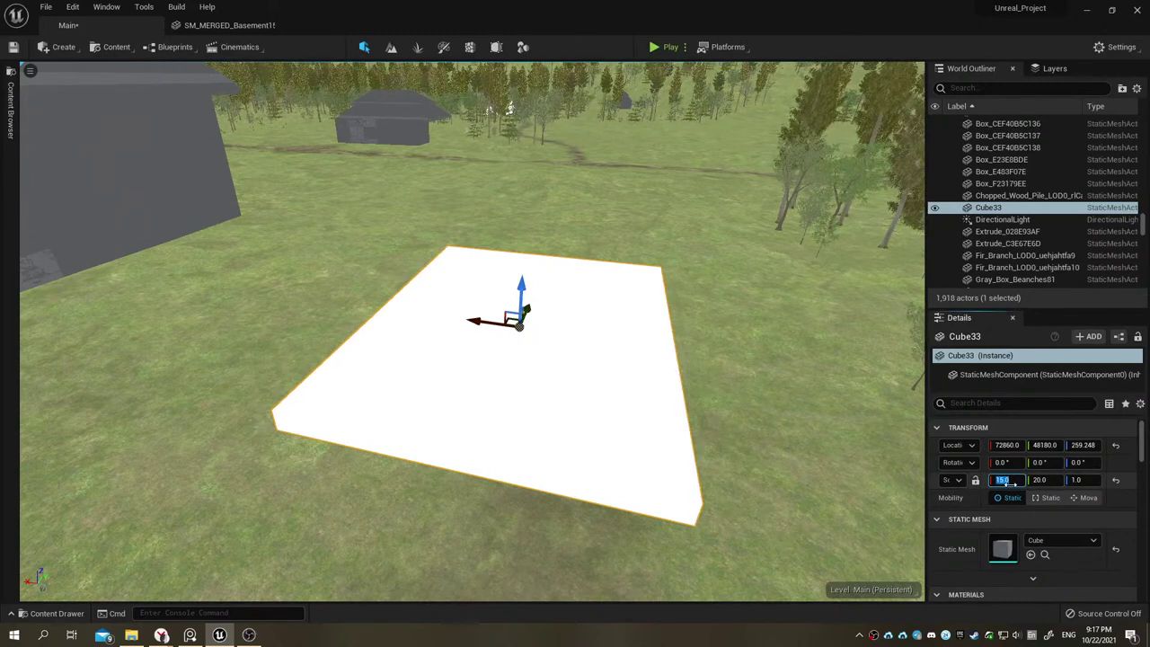
{"action": "key", "text": "Tab"}
{"action": "type", "text": "15"}
{"action": "key", "text": "Return"}
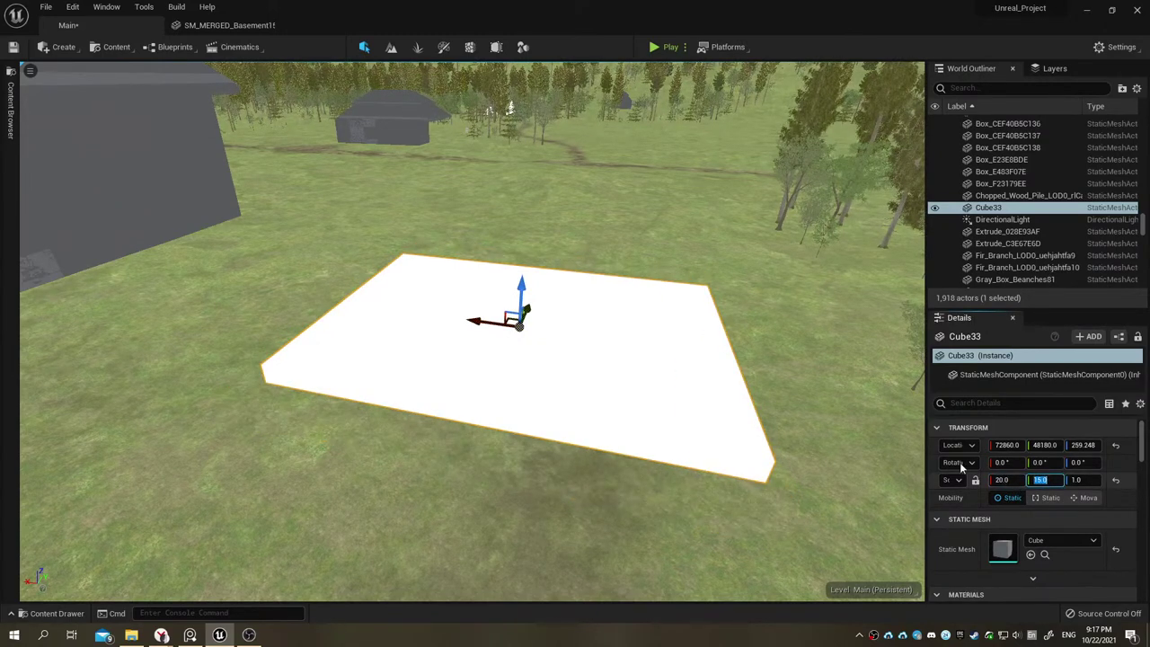
{"action": "mouse_move", "coordinate": [540, 404]}
{"action": "right_mouse_down"}
{"action": "mouse_move", "coordinate": [575, 396]}
{"action": "mouse_move", "coordinate": [539, 386]}
{"action": "mouse_move", "coordinate": [539, 296]}
{"action": "right_mouse_up"}
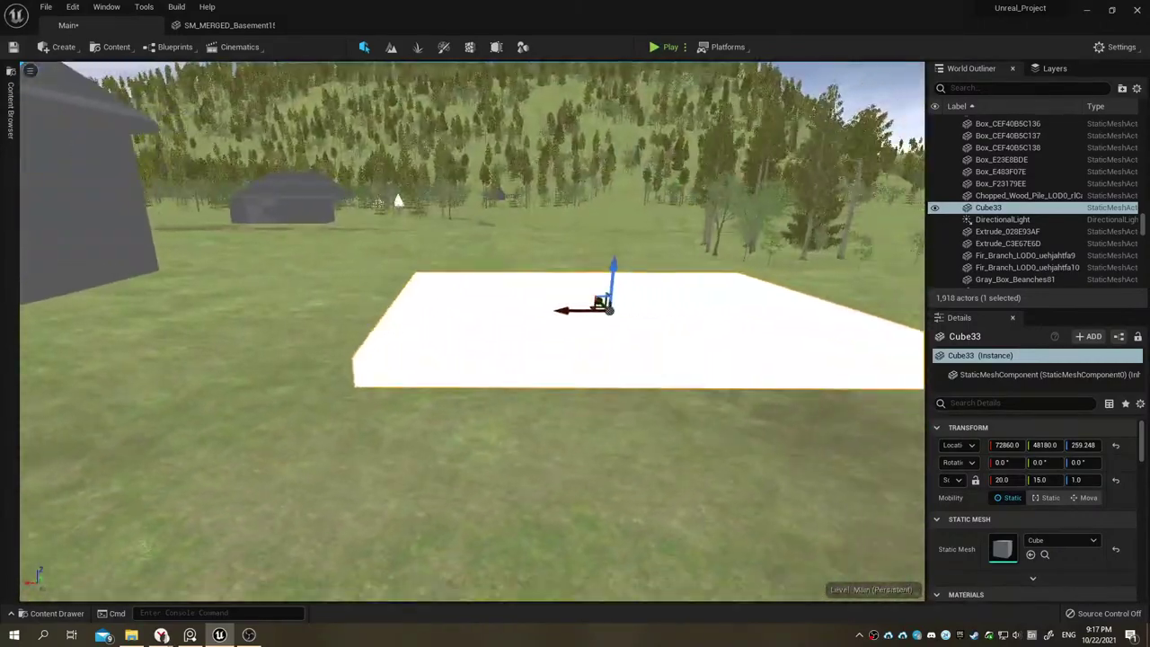
{"action": "right_click_drag", "start_coordinate": [539, 297], "coordinate": [396, 160]}
{"action": "left_click", "coordinate": [190, 635]}
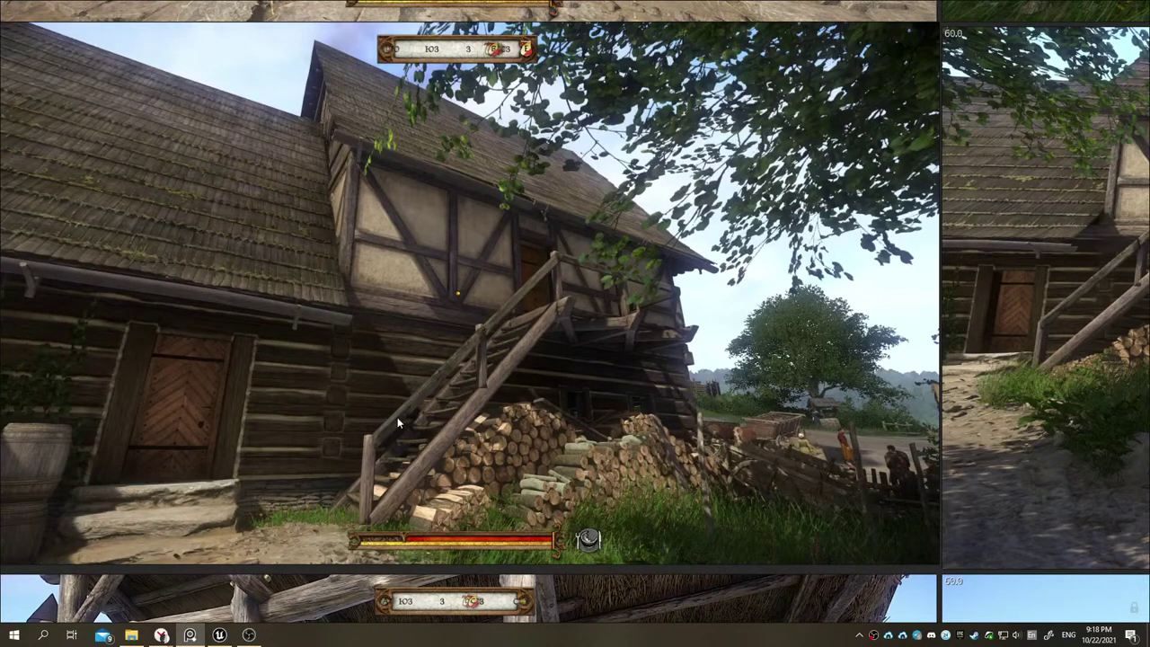
{"action": "left_click_drag", "start_coordinate": [398, 416], "coordinate": [648, 397]}
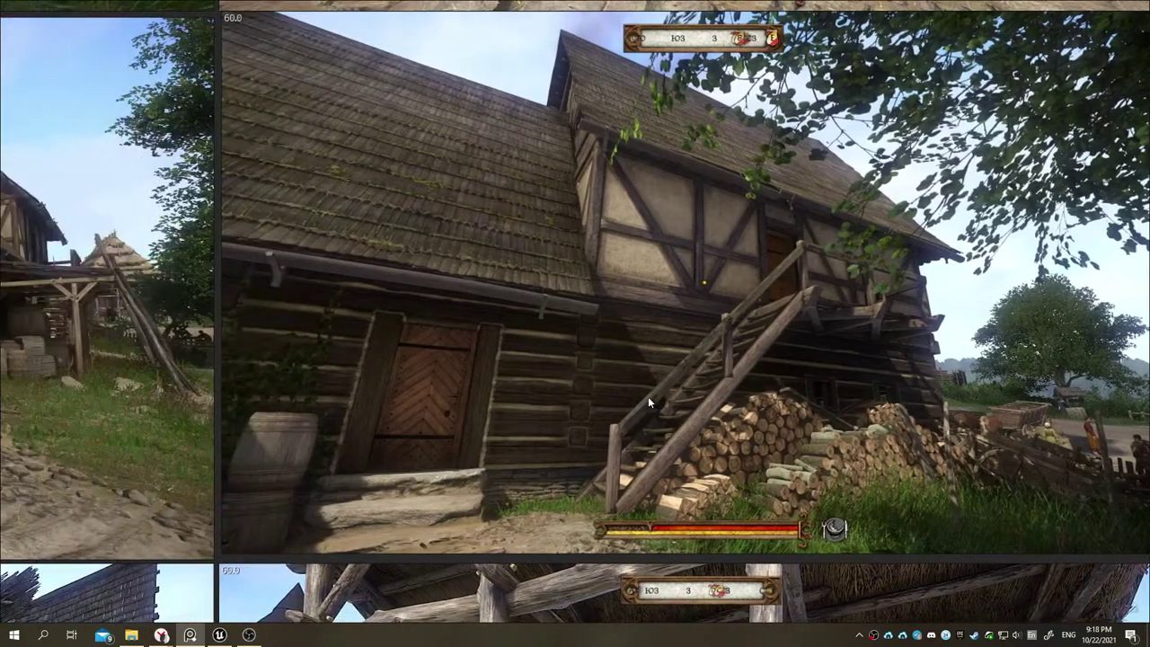
{"action": "scroll", "coordinate": [648, 397], "scroll_direction": "down", "scroll_amount": 2}
{"action": "scroll", "coordinate": [634, 374], "scroll_direction": "down", "scroll_amount": 2}
{"action": "left_click_drag", "start_coordinate": [412, 365], "coordinate": [551, 365]}
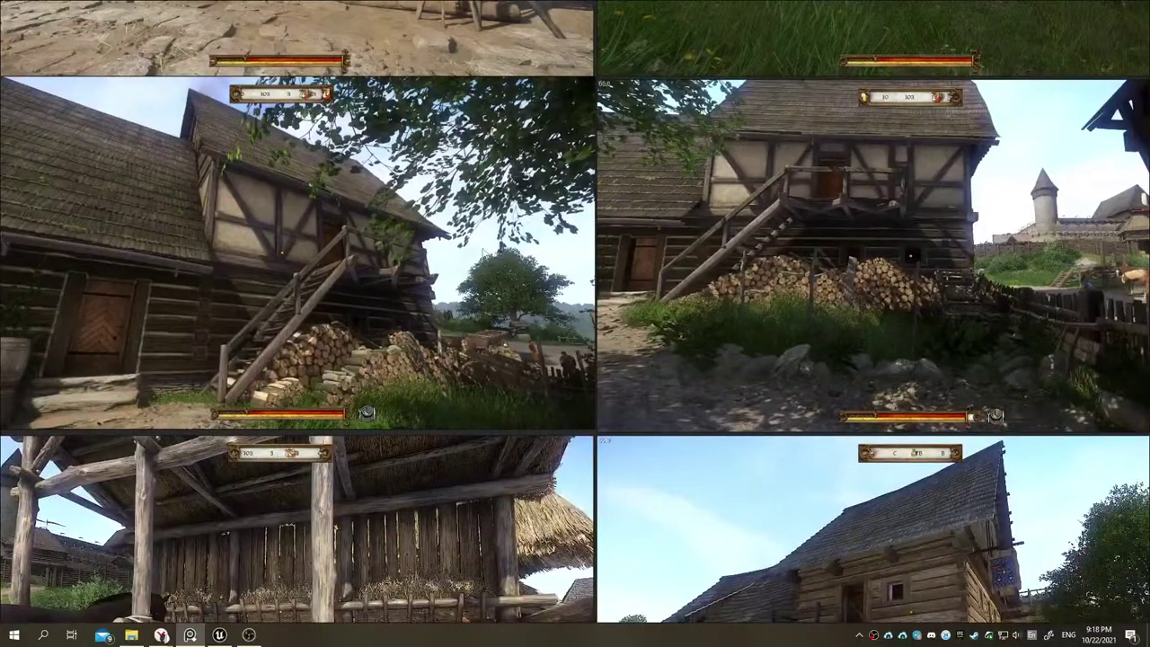
{"action": "scroll", "coordinate": [449, 279], "scroll_direction": "up", "scroll_amount": 1}
{"action": "left_click_drag", "start_coordinate": [356, 311], "coordinate": [432, 310]}
{"action": "scroll", "coordinate": [492, 317], "scroll_direction": "up", "scroll_amount": 1}
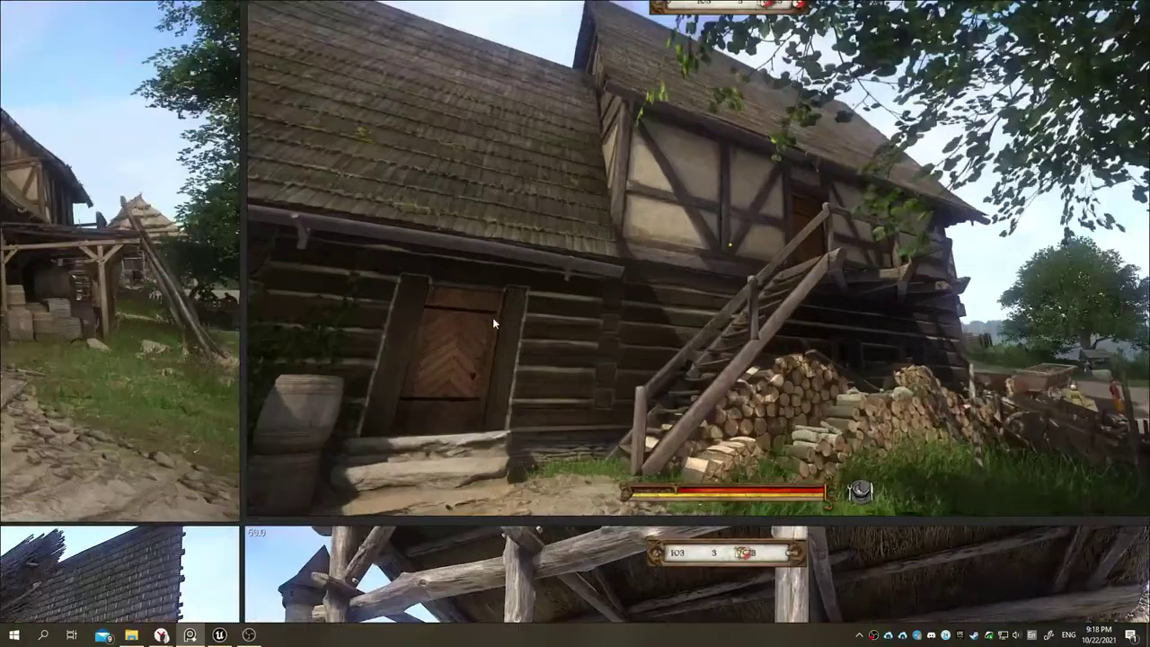
{"action": "scroll", "coordinate": [544, 319], "scroll_direction": "up", "scroll_amount": 2}
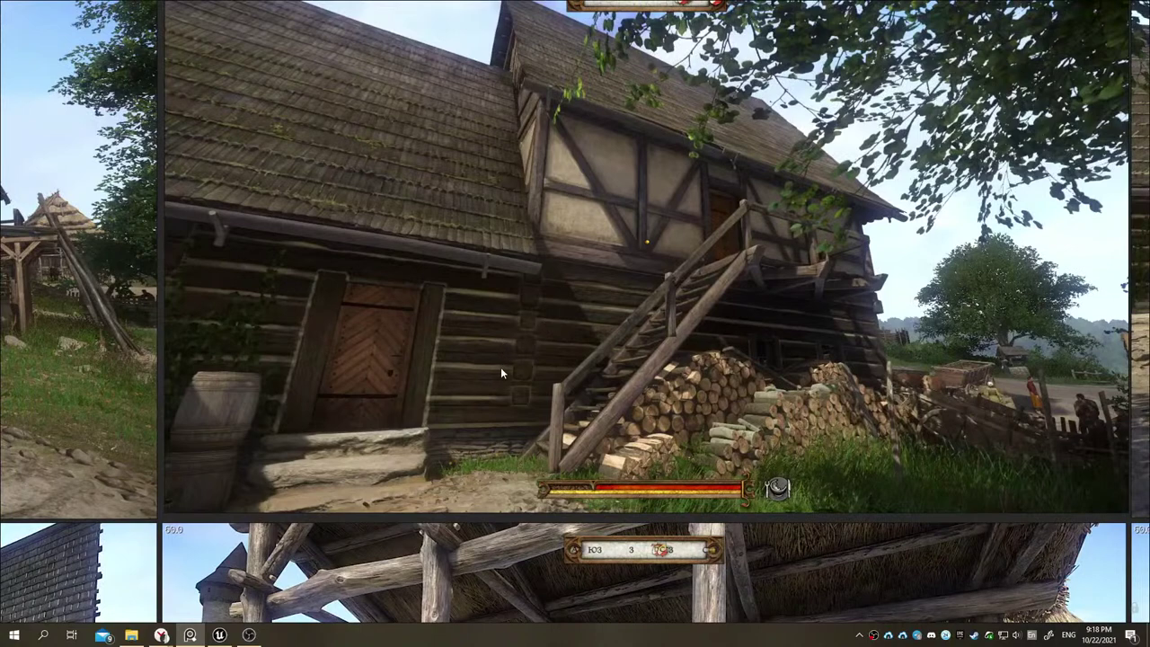
{"action": "mouse_move", "coordinate": [218, 638]}
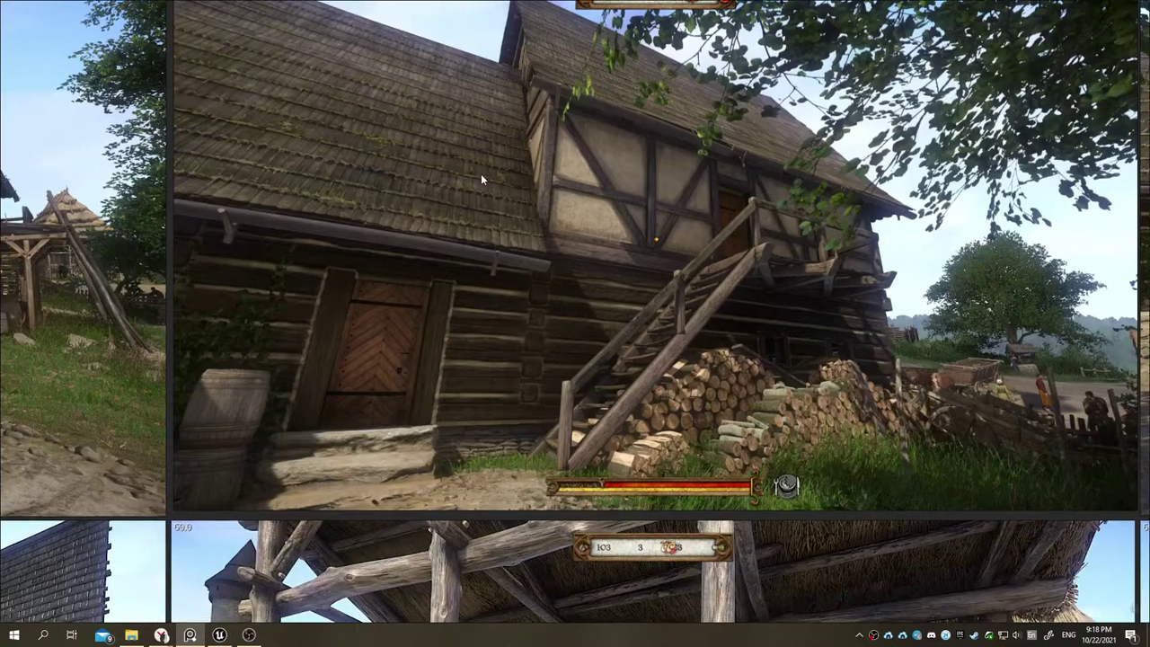
{"action": "left_click_drag", "start_coordinate": [481, 173], "coordinate": [183, 177]}
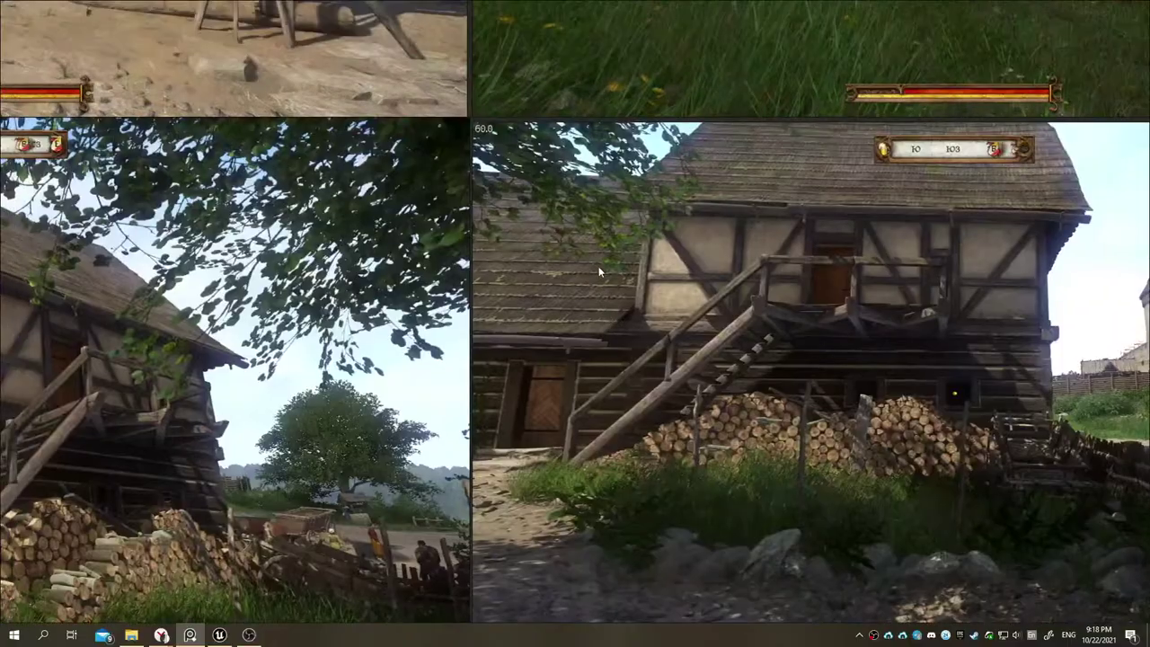
{"action": "left_click_drag", "start_coordinate": [598, 266], "coordinate": [538, 165]}
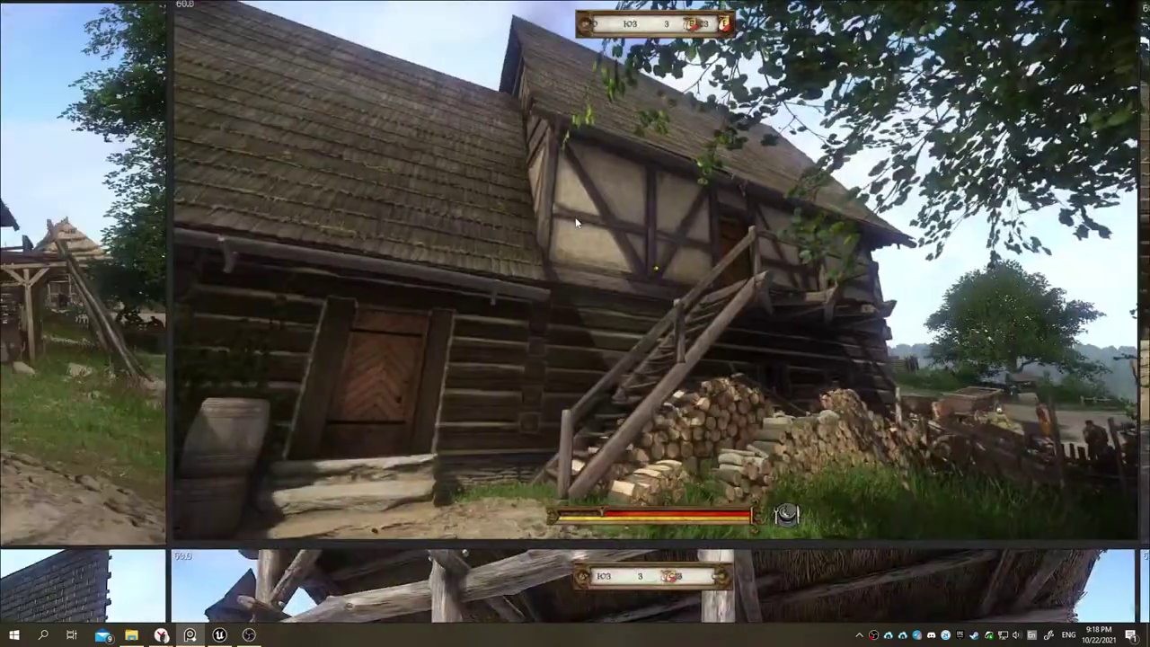
Step: Back in Unreal, add an empty Character beside the plane, then undo it
{"action": "left_click", "coordinate": [219, 634]}
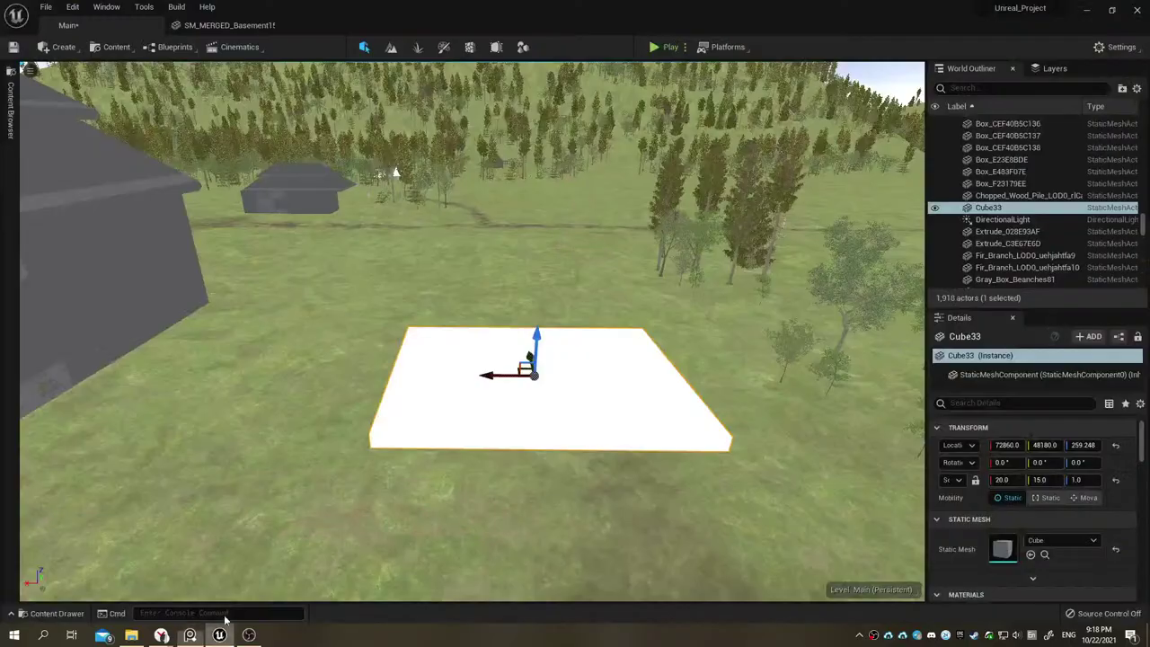
{"action": "right_click_drag", "start_coordinate": [372, 408], "coordinate": [372, 467]}
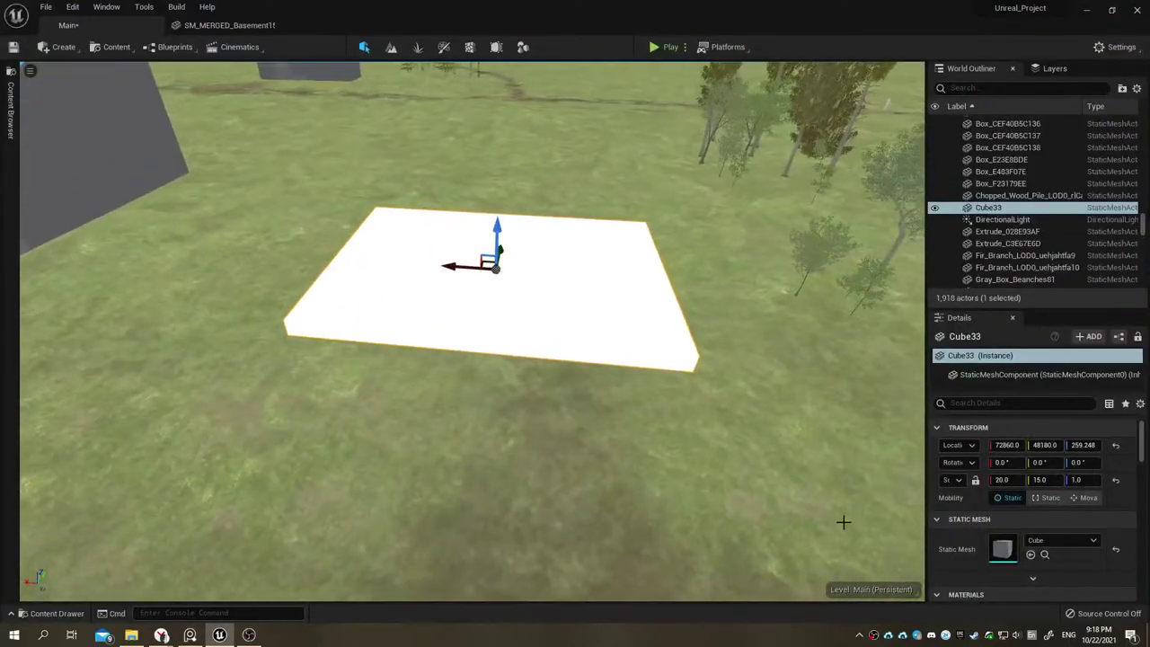
{"action": "left_click", "coordinate": [1033, 480]}
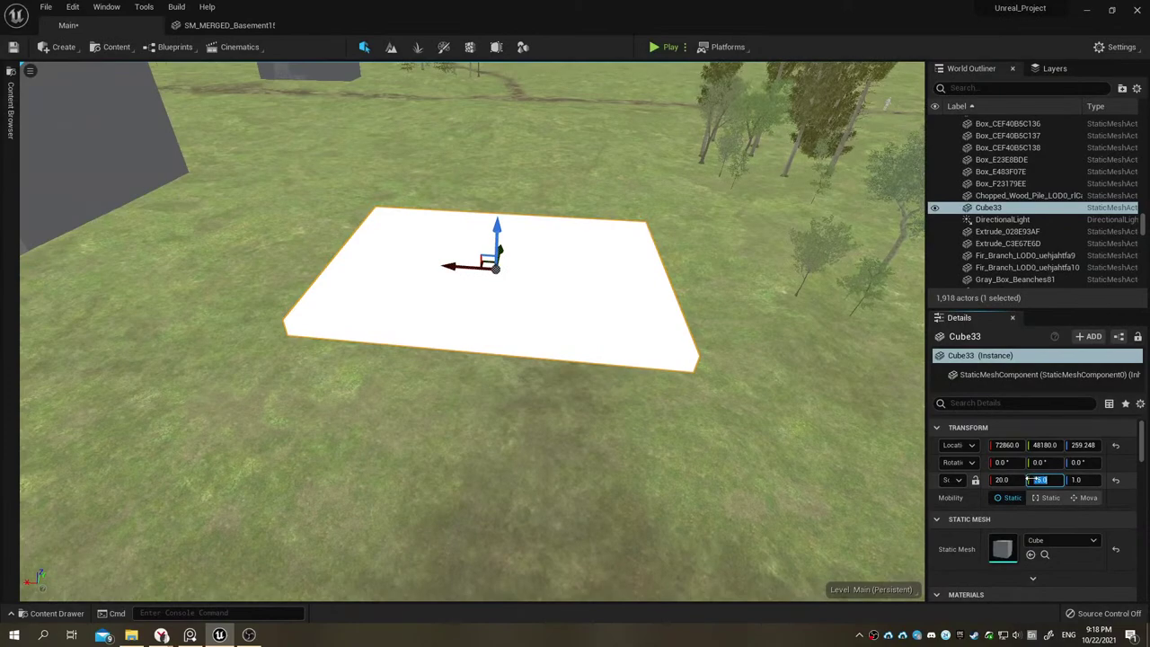
{"action": "right_click_drag", "start_coordinate": [202, 131], "coordinate": [3, 36]}
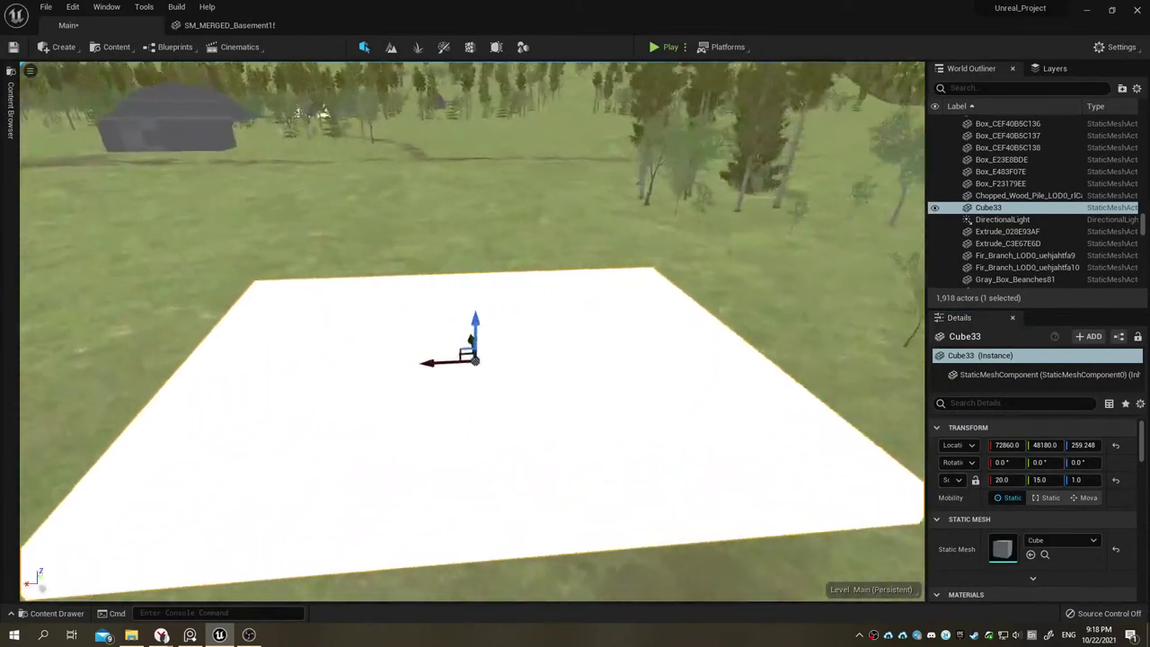
{"action": "left_click", "coordinate": [66, 49]}
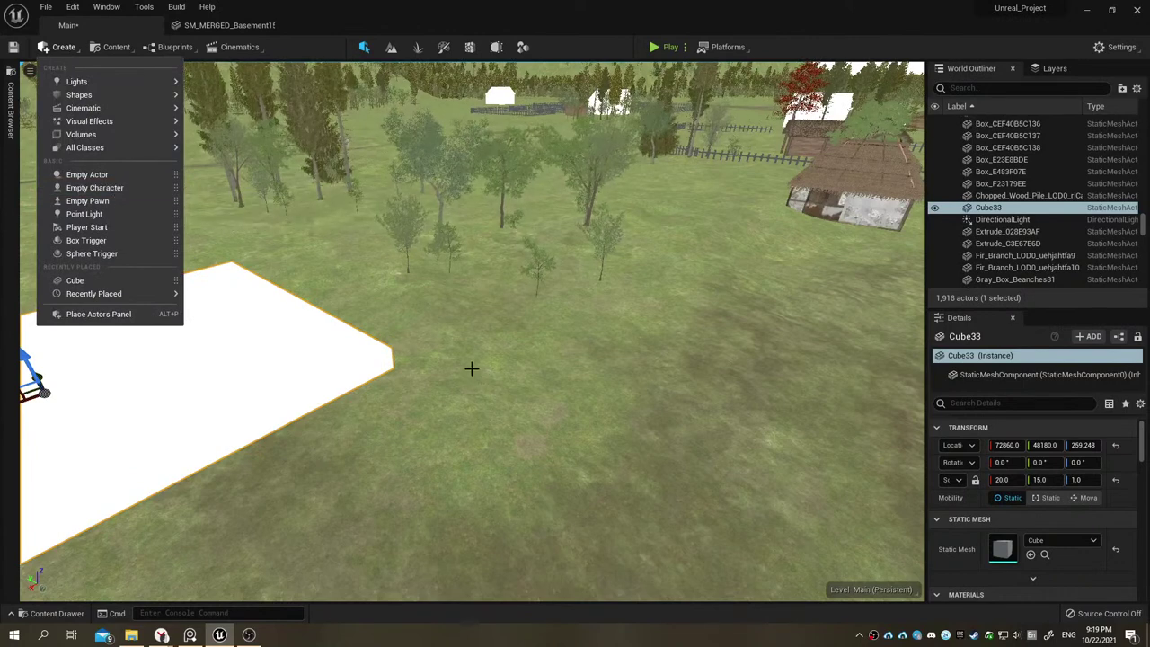
{"action": "left_click", "coordinate": [112, 187]}
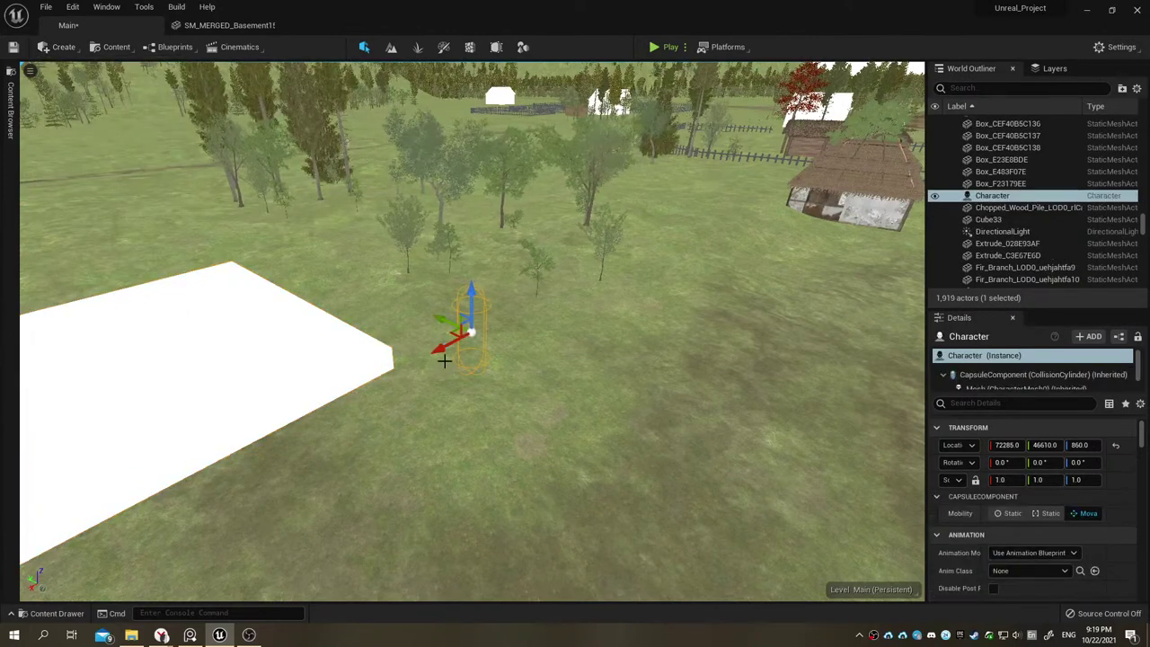
{"action": "key", "text": "ctrl+z"}
{"action": "key", "text": "f"}
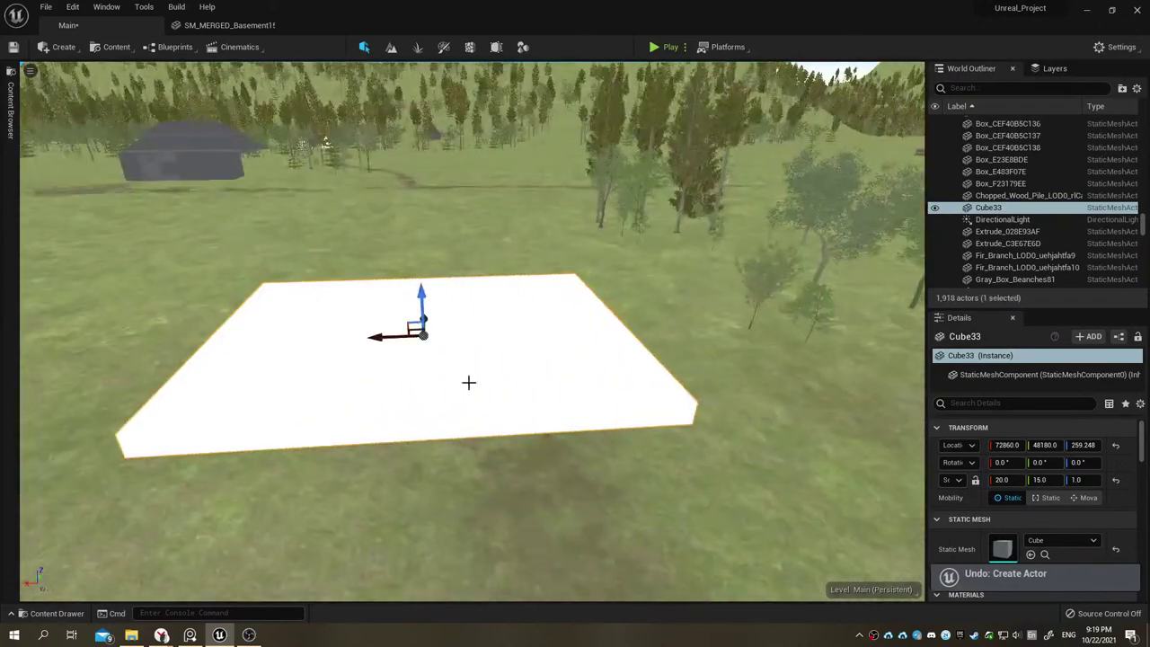
Step: Browse the Content Drawer to the Mannequin > Character > Mesh folder
{"action": "left_click", "coordinate": [8, 105]}
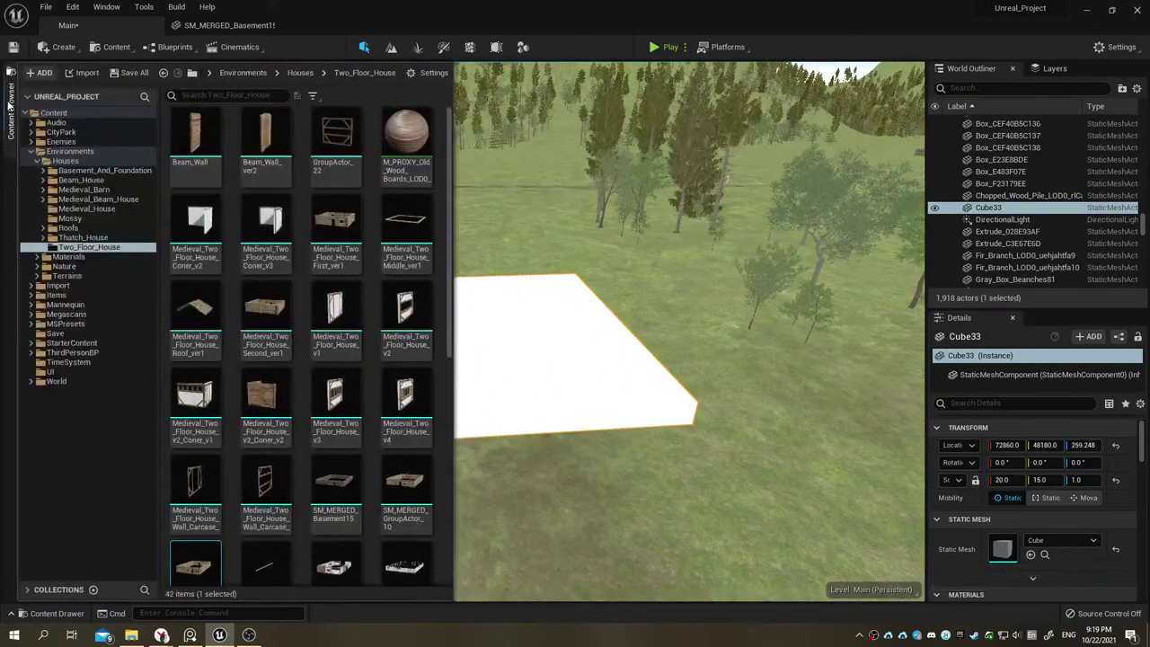
{"action": "left_click", "coordinate": [49, 613]}
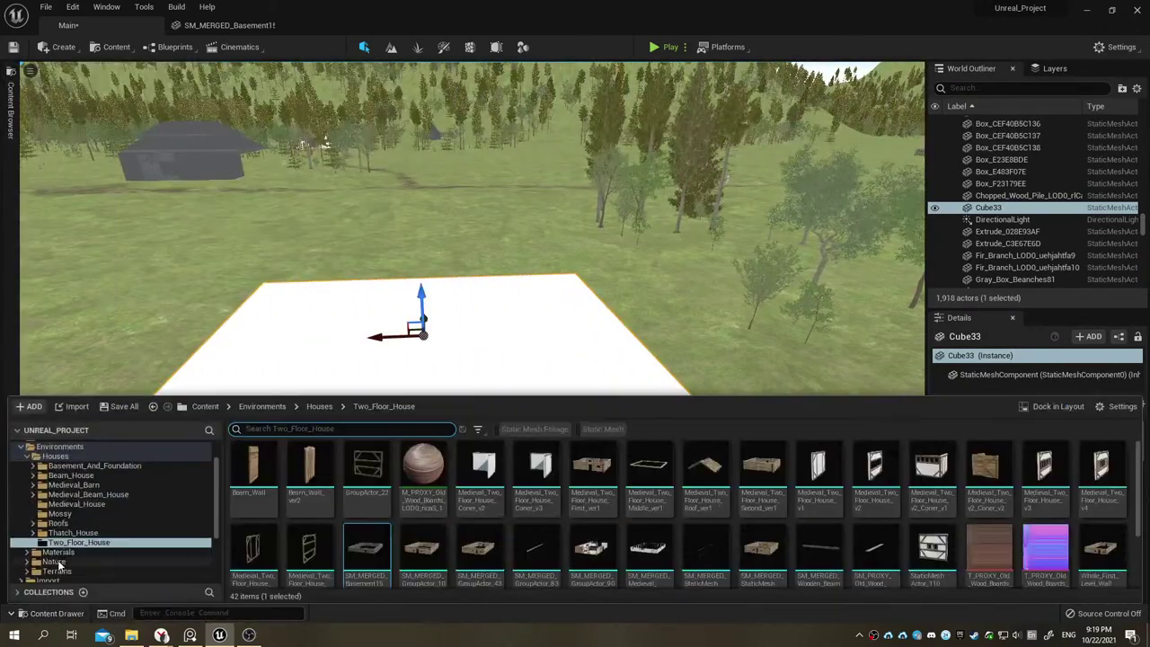
{"action": "double_click", "coordinate": [70, 502]}
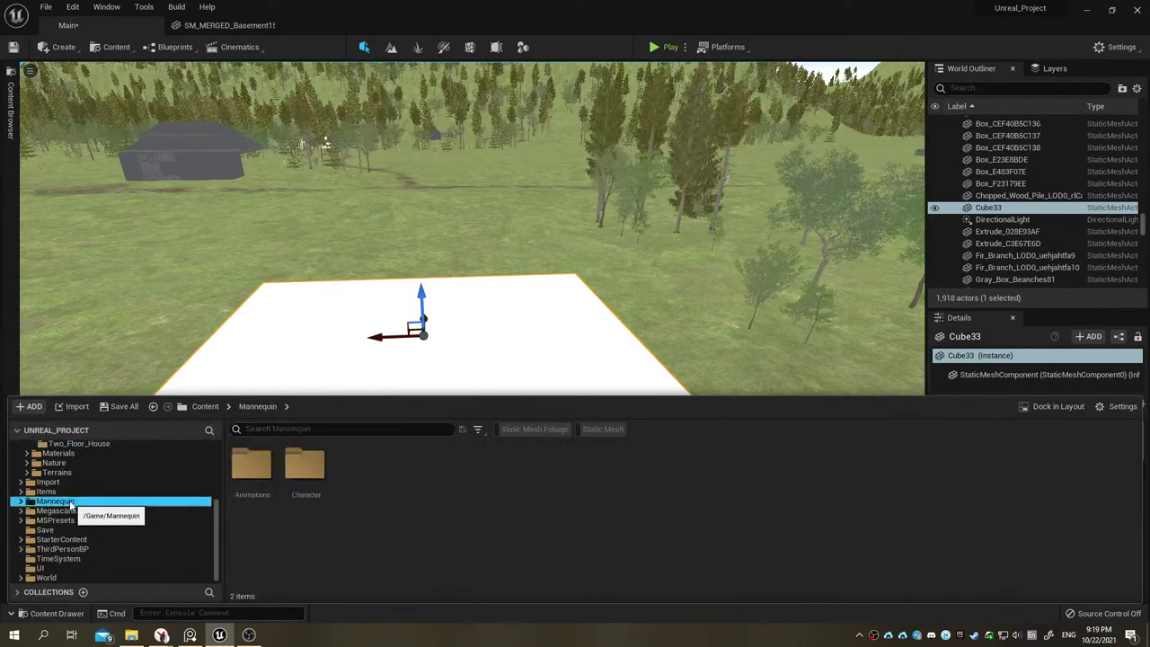
{"action": "left_click", "coordinate": [81, 511]}
{"action": "double_click", "coordinate": [81, 520]}
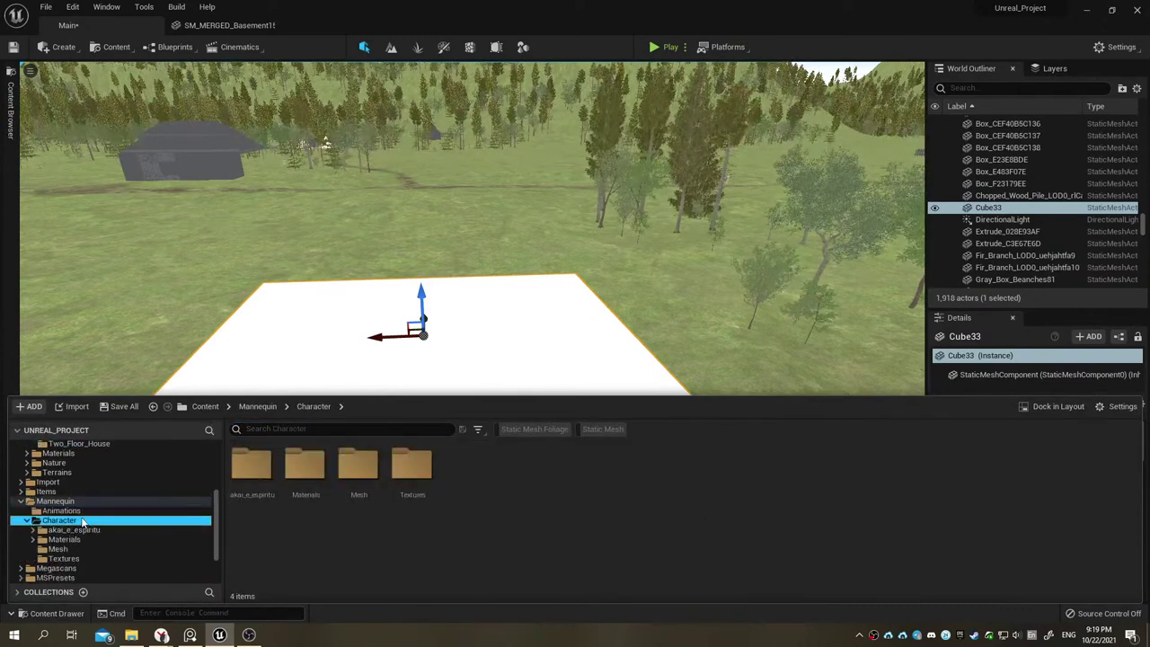
{"action": "left_click", "coordinate": [86, 510]}
{"action": "left_click", "coordinate": [60, 521]}
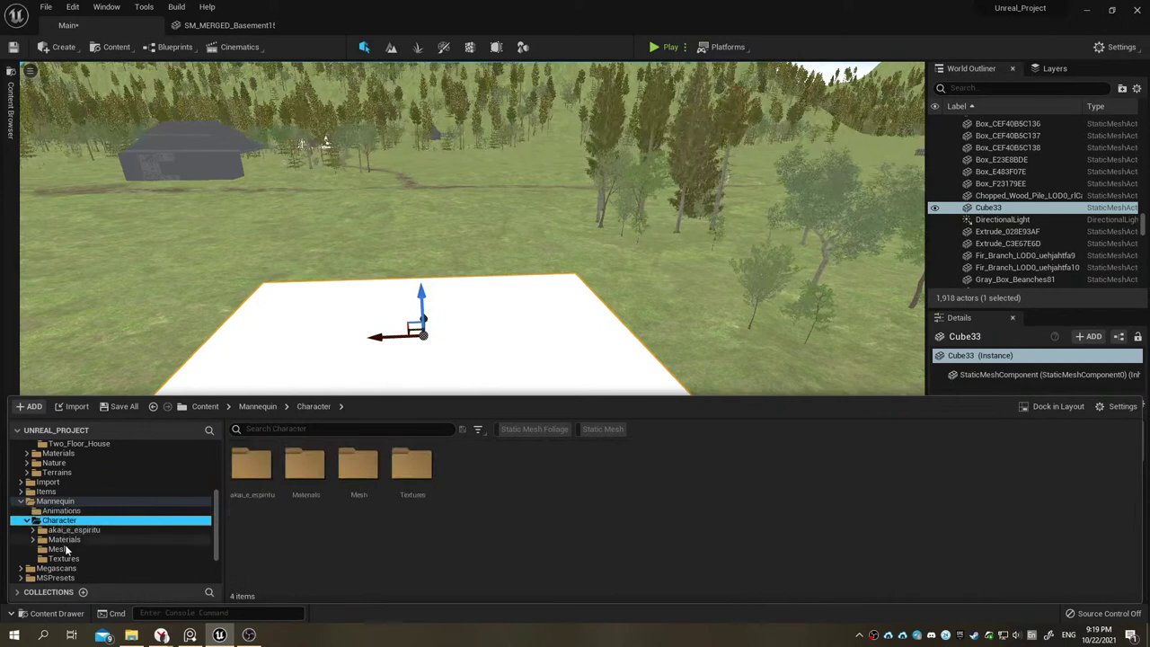
{"action": "left_click", "coordinate": [58, 549]}
Step: Place SK_Mannequin_Female_PhysicsAsset on the ground beside the white slab and fly closer
{"action": "left_click_drag", "start_coordinate": [373, 463], "coordinate": [676, 373]}
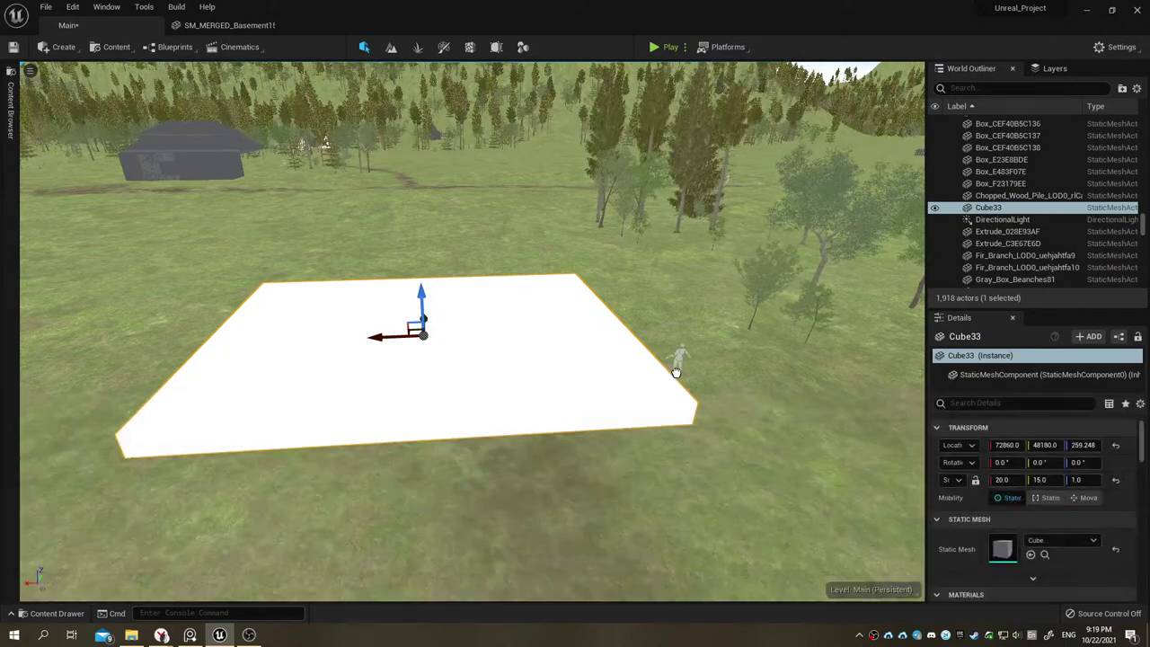
{"action": "left_click_drag", "start_coordinate": [386, 492], "coordinate": [386, 494]}
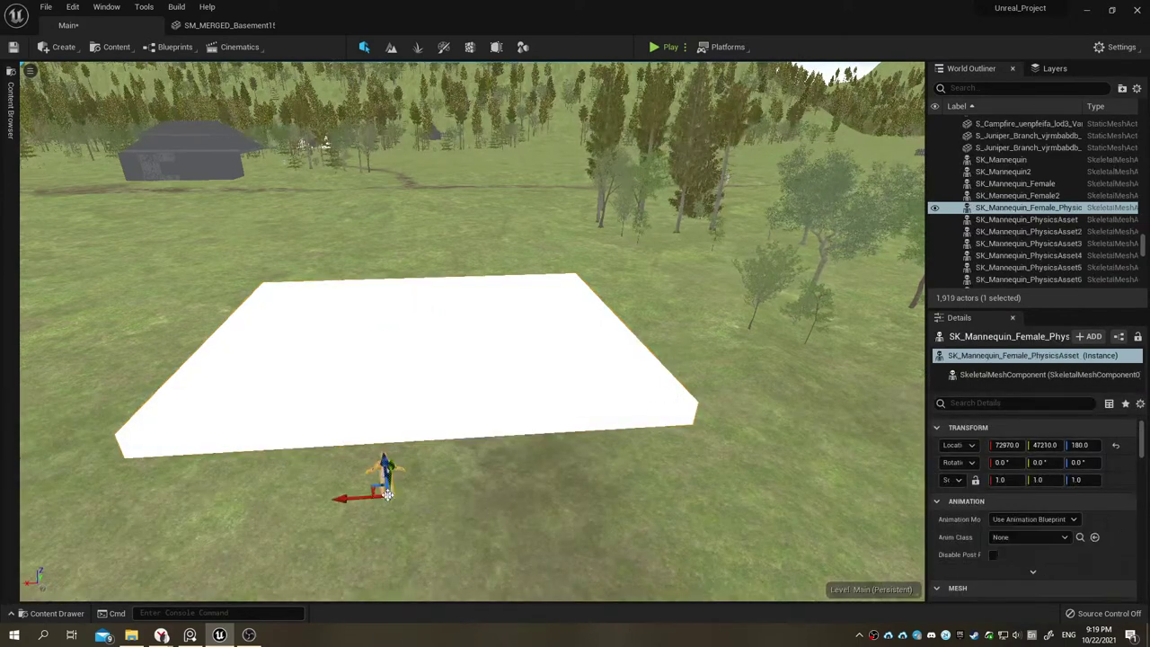
{"action": "right_click_drag", "start_coordinate": [294, 495], "coordinate": [296, 387]}
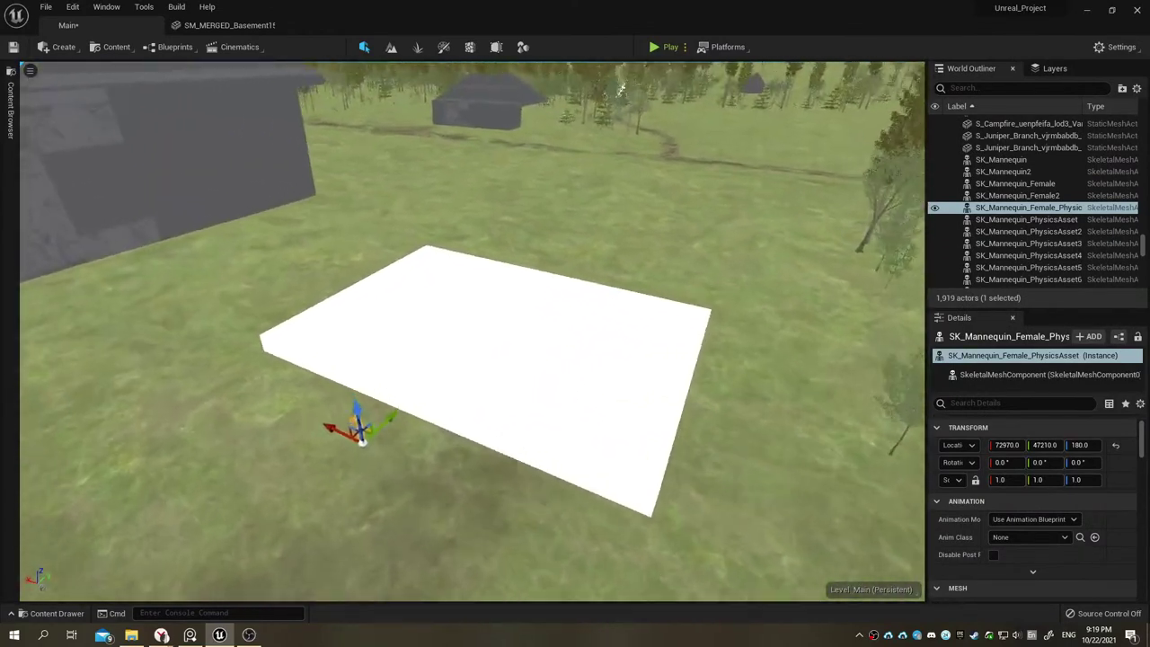
{"action": "right_click_drag", "start_coordinate": [291, 476], "coordinate": [291, 493]}
Step: Set Cube33's Y scale through 10 and 17 to a final 12, then launch Play mode
{"action": "left_click", "coordinate": [504, 381]}
{"action": "right_click_drag", "start_coordinate": [504, 382], "coordinate": [518, 359]}
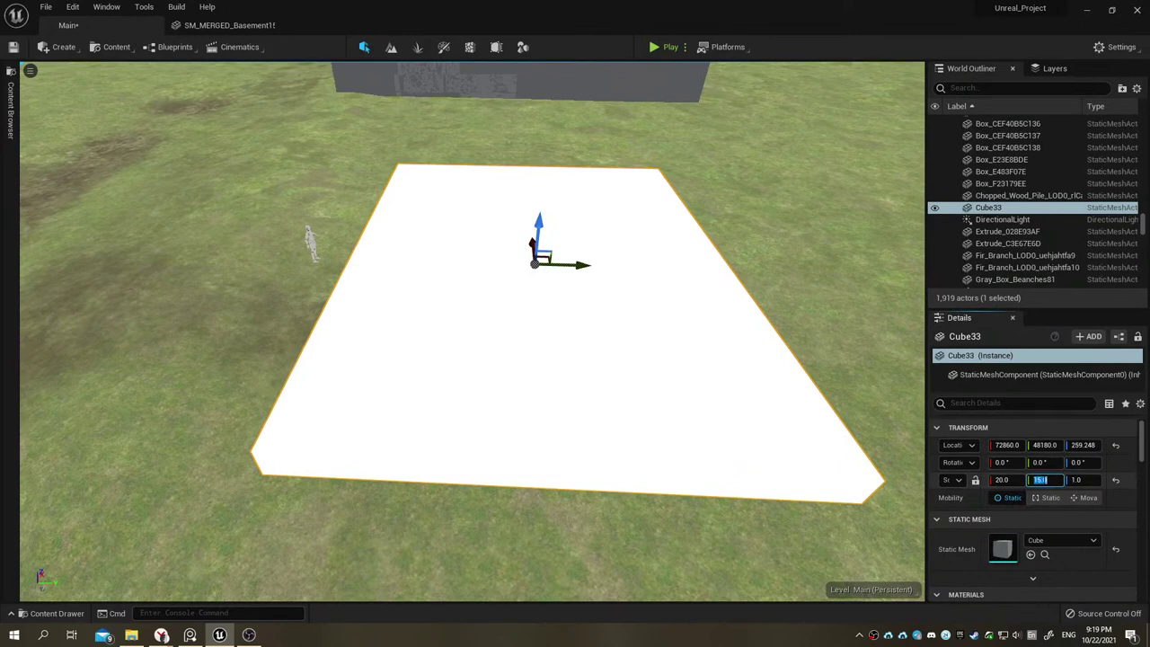
{"action": "type", "text": "10"}
{"action": "key", "text": "Return"}
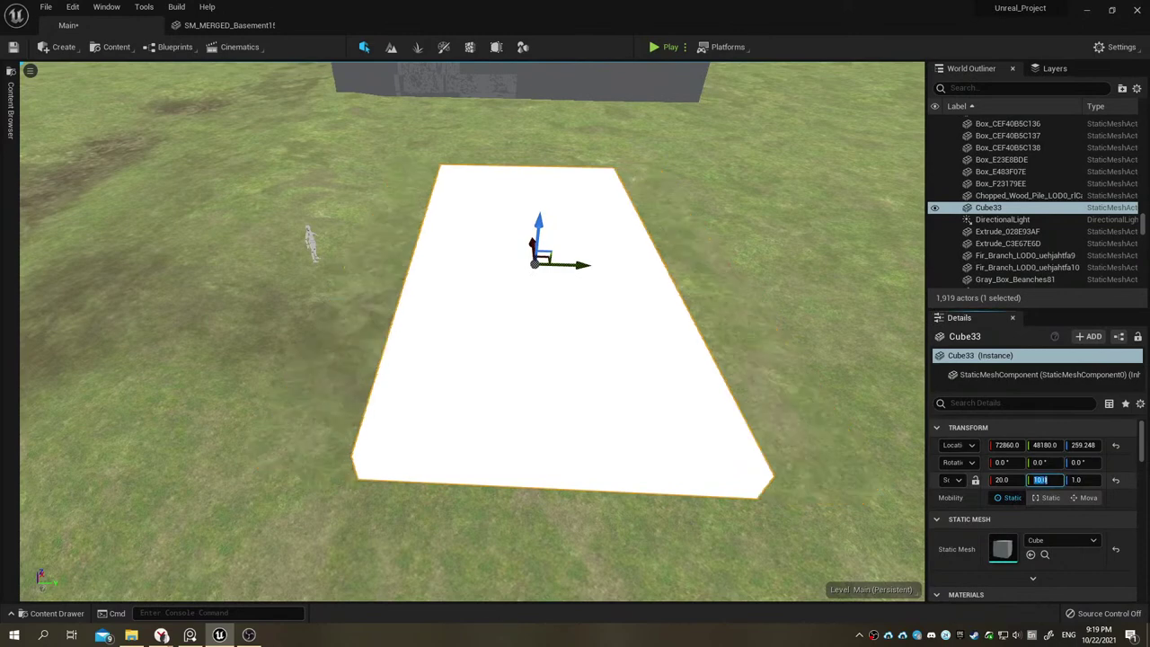
{"action": "type", "text": "7"}
{"action": "key", "text": "Return"}
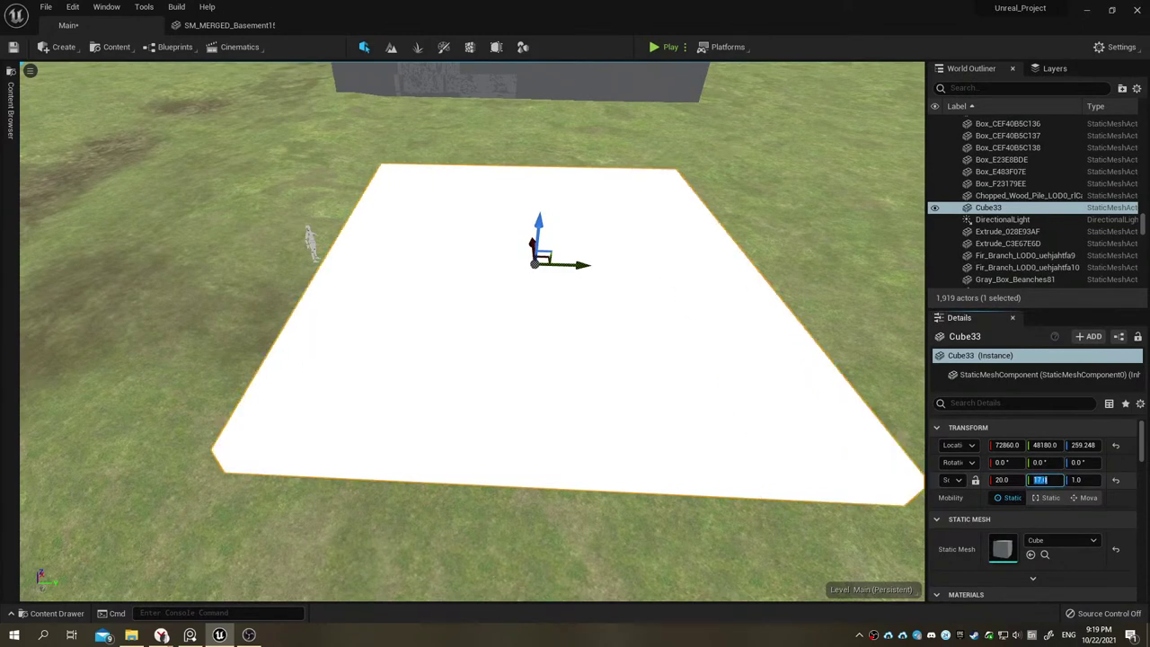
{"action": "type", "text": "12"}
{"action": "key", "text": "Return"}
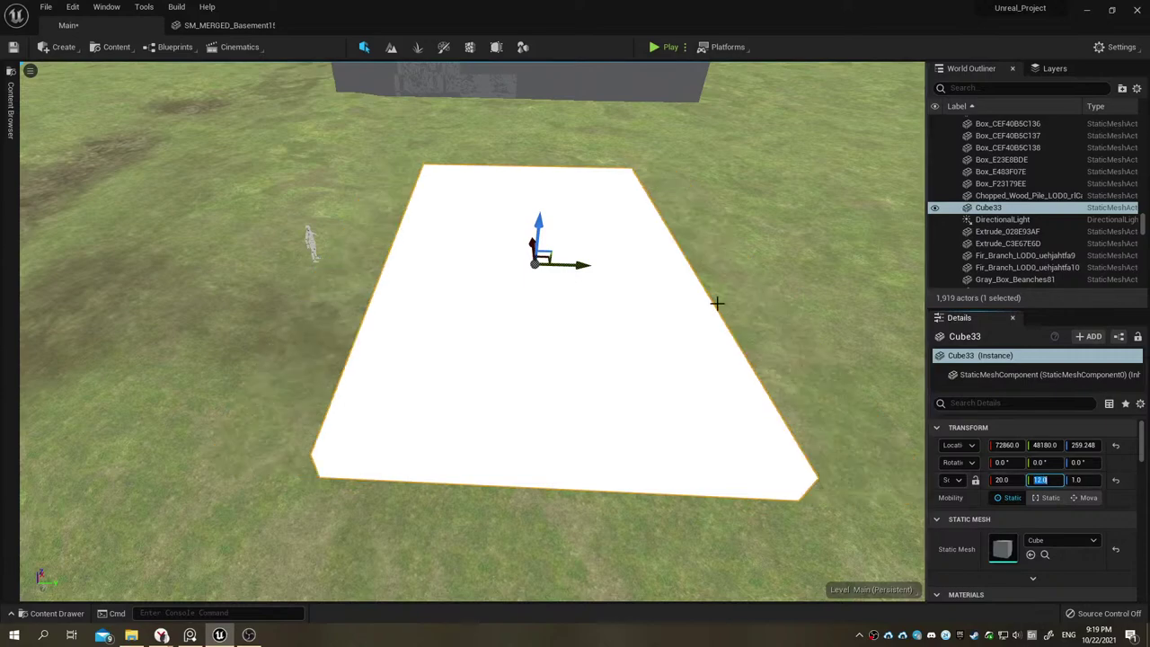
{"action": "right_click_drag", "start_coordinate": [716, 303], "coordinate": [716, 303]}
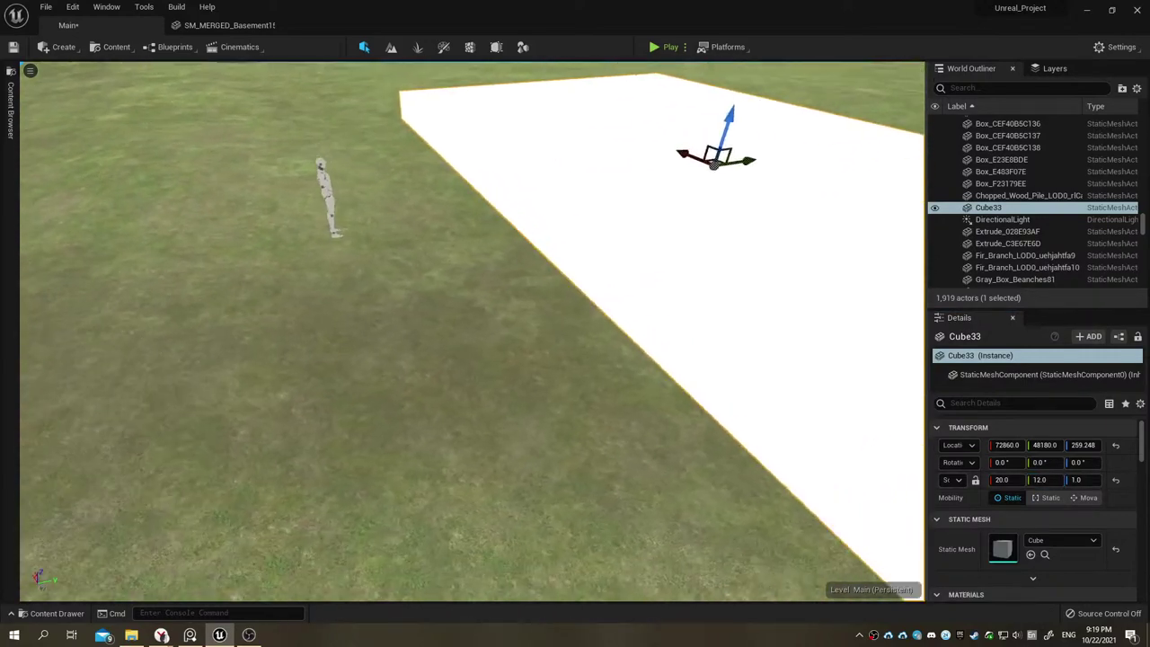
{"action": "right_click_drag", "start_coordinate": [462, 298], "coordinate": [462, 297]}
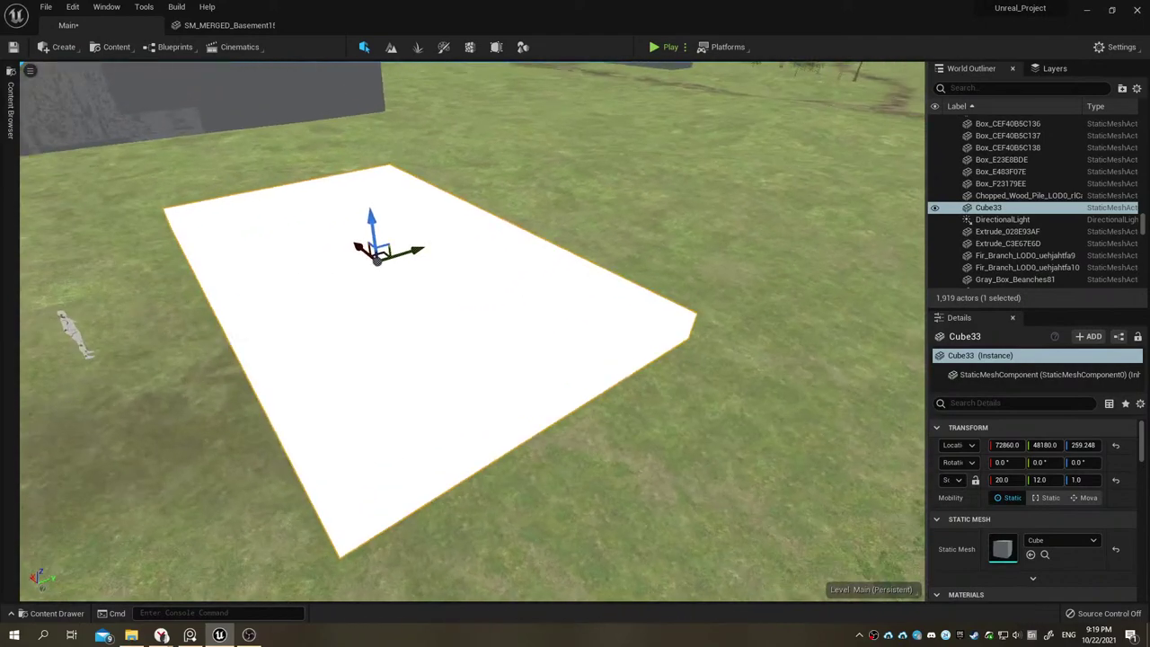
{"action": "right_click_drag", "start_coordinate": [462, 298], "coordinate": [462, 297]}
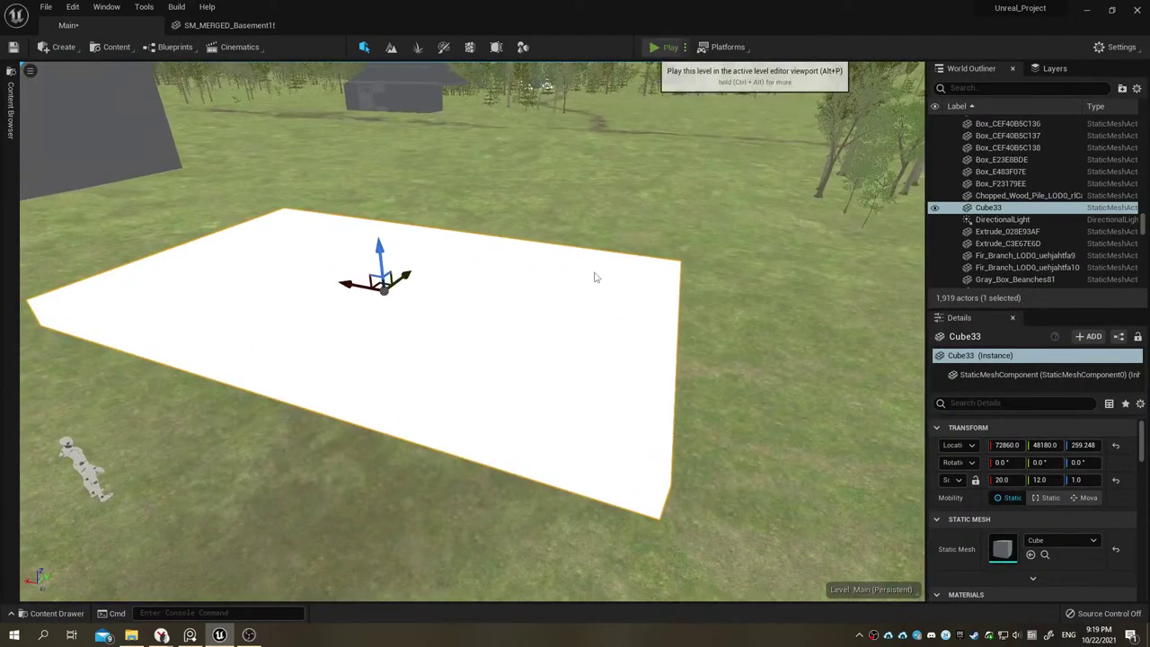
{"action": "key", "text": "alt+p"}
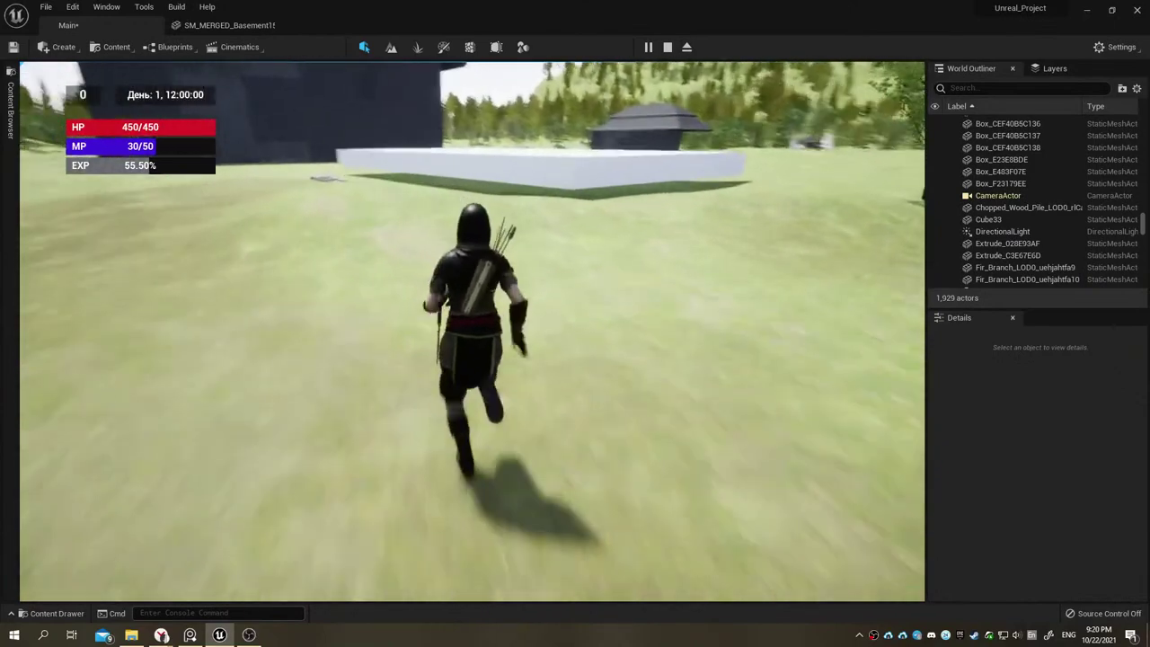
Step: End the play session with Esc, returning to editing with Cube33 at 25 by 15
{"action": "key", "text": "Escape"}
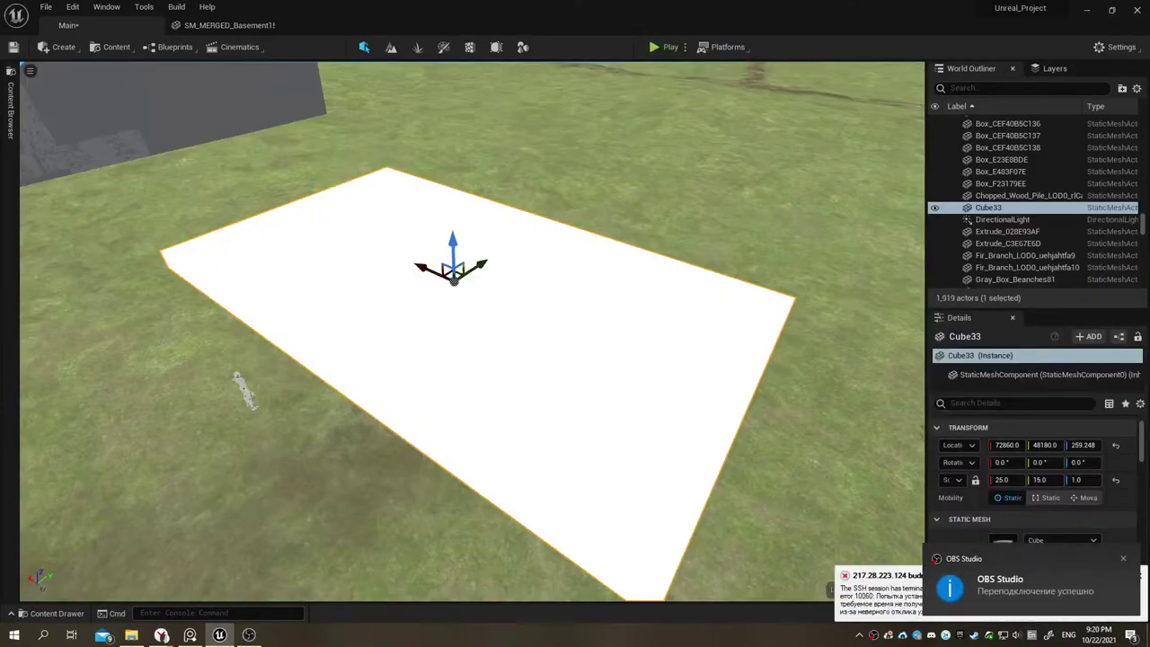
Step: Fly around the slab and mannequin, then switch to the log-house reference screenshots
{"action": "right_click_drag", "start_coordinate": [849, 265], "coordinate": [849, 265]}
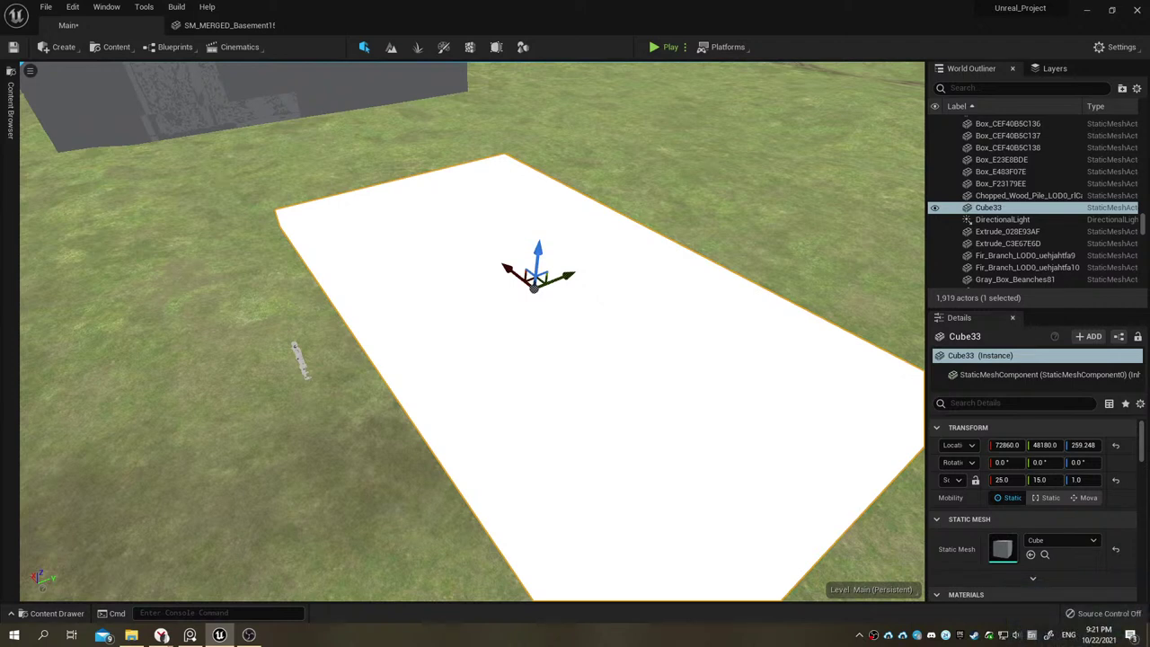
{"action": "left_click_drag", "start_coordinate": [463, 262], "coordinate": [462, 263]}
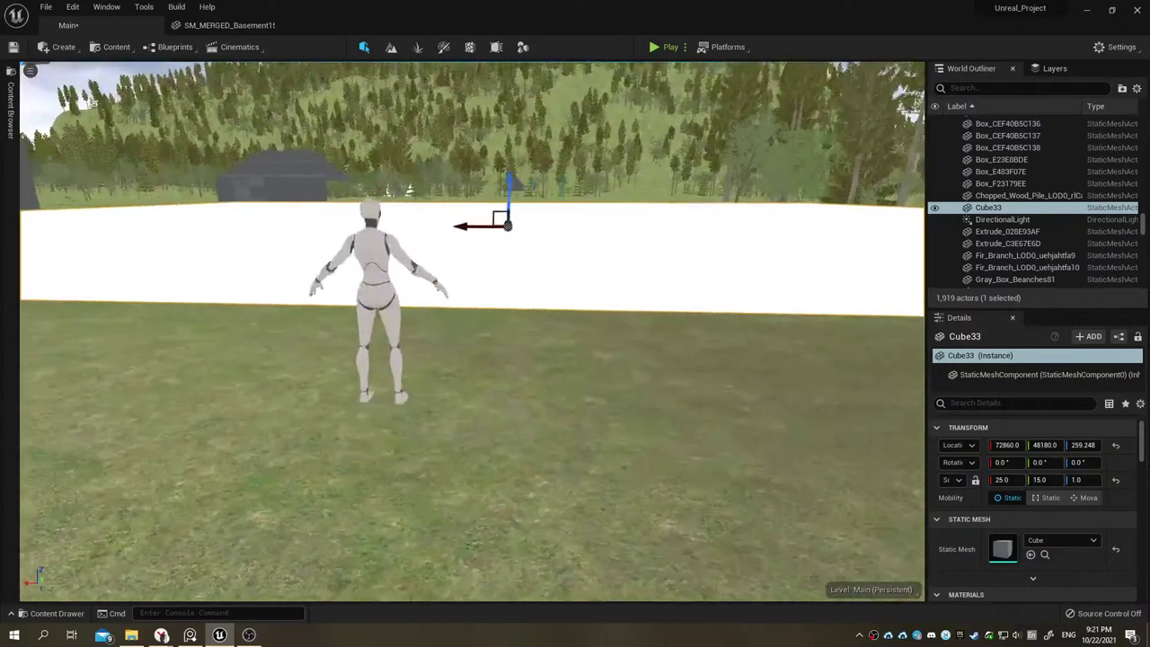
{"action": "left_click_drag", "start_coordinate": [276, 481], "coordinate": [276, 481]}
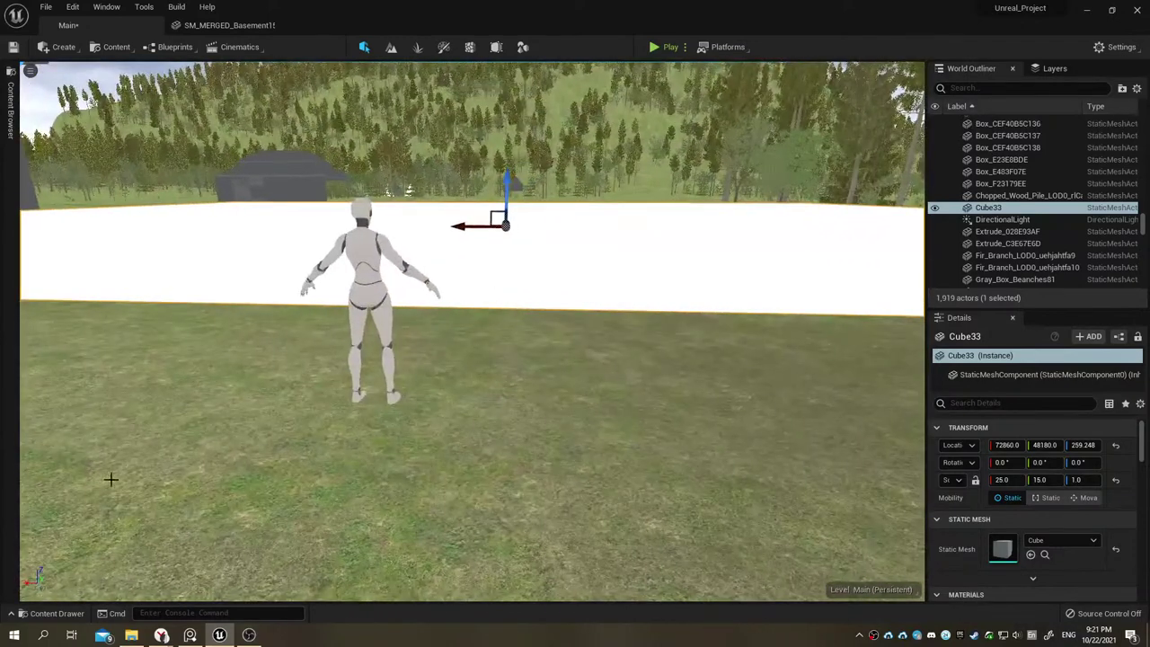
{"action": "left_click", "coordinate": [187, 636]}
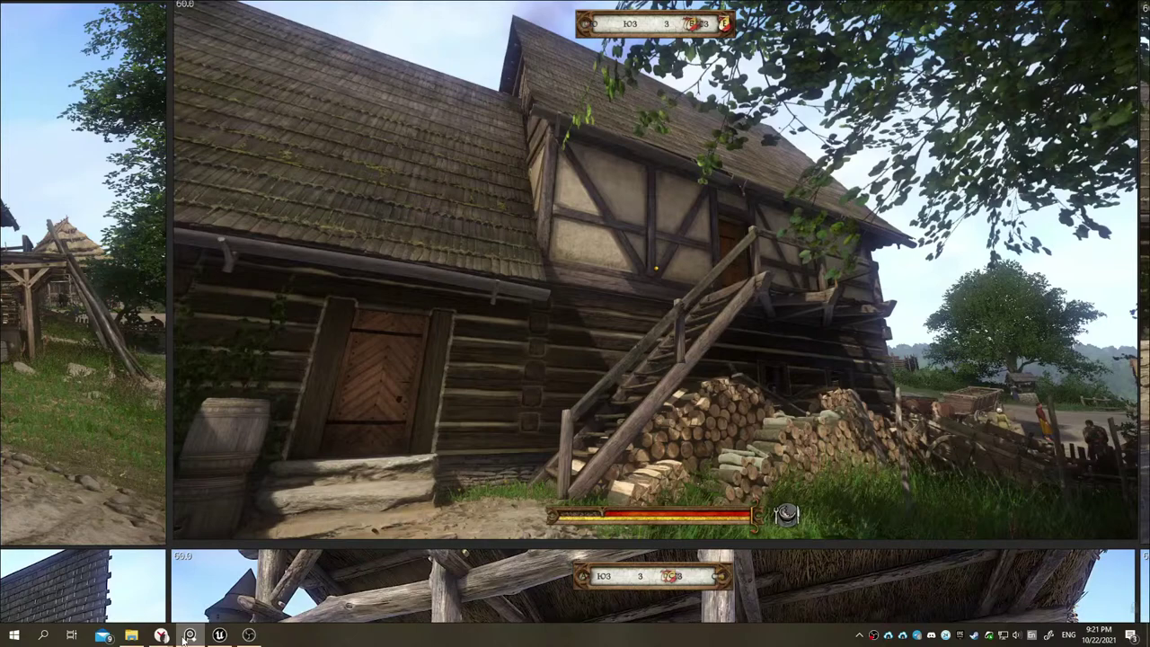
Step: Lower Cube33's Location Z to 212.0 while viewing the slab and mannequin
{"action": "left_click", "coordinate": [184, 636]}
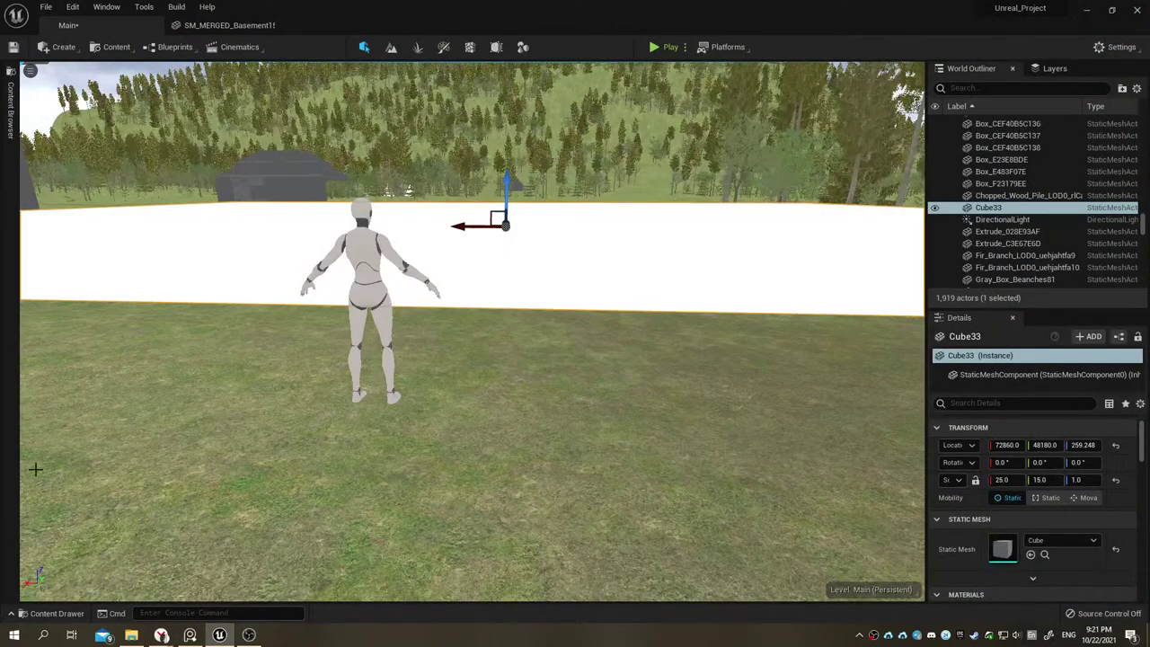
{"action": "right_click_drag", "start_coordinate": [436, 335], "coordinate": [341, 334]}
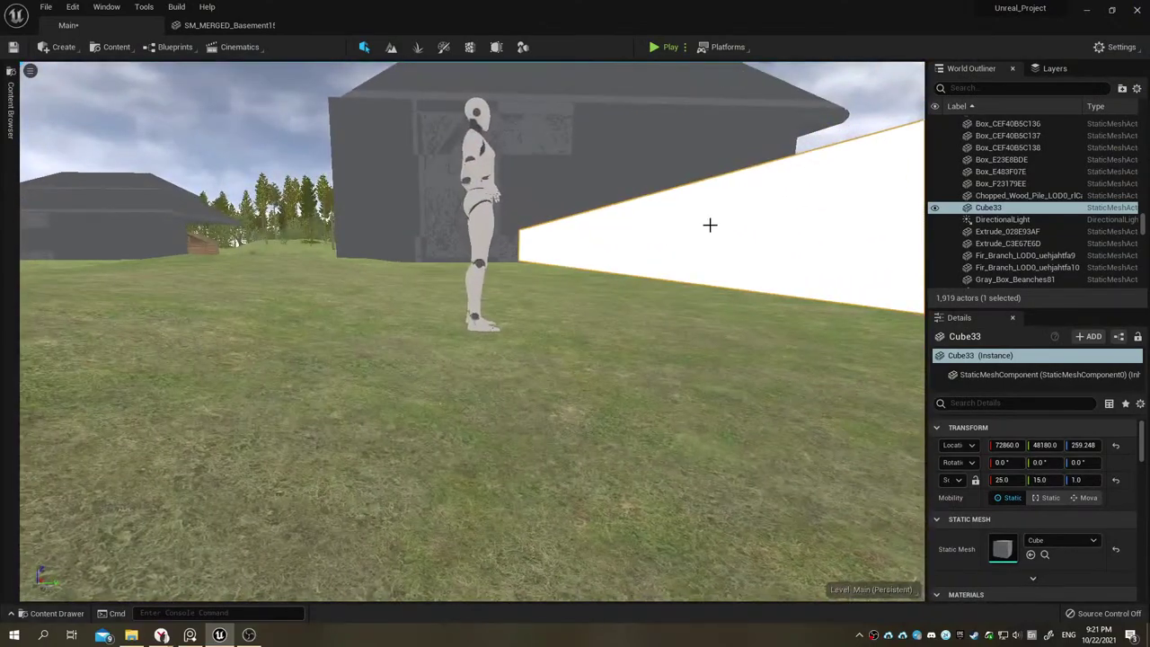
{"action": "right_click_drag", "start_coordinate": [709, 224], "coordinate": [790, 226]}
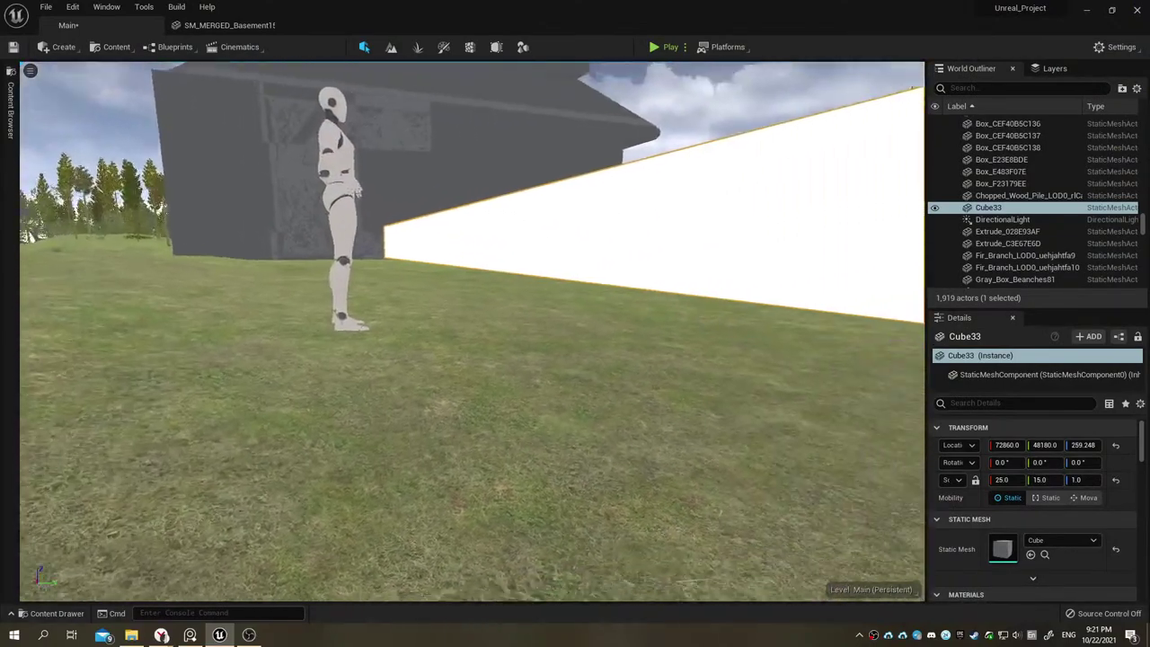
{"action": "left_click_drag", "start_coordinate": [1084, 445], "coordinate": [1041, 445]}
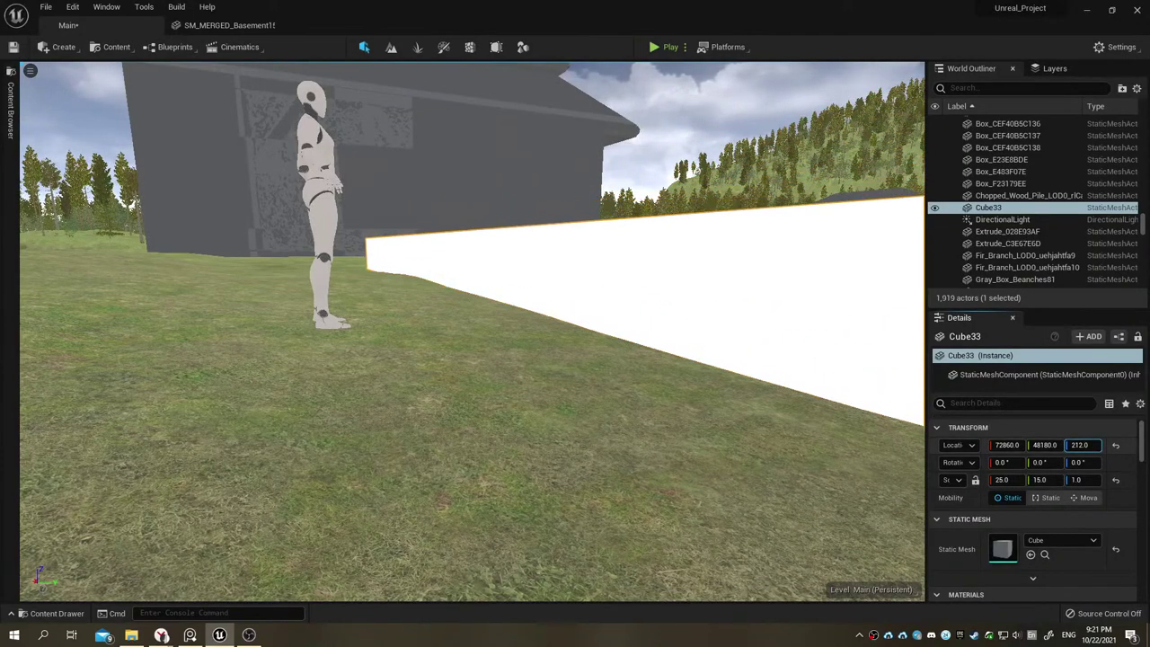
{"action": "mouse_move", "coordinate": [791, 226]}
{"action": "right_mouse_down"}
{"action": "mouse_move", "coordinate": [791, 269]}
{"action": "mouse_move", "coordinate": [683, 269]}
{"action": "mouse_move", "coordinate": [493, 368]}
{"action": "mouse_move", "coordinate": [449, 368]}
{"action": "mouse_move", "coordinate": [414, 296]}
{"action": "mouse_move", "coordinate": [575, 296]}
{"action": "mouse_move", "coordinate": [483, 326]}
{"action": "mouse_move", "coordinate": [539, 315]}
{"action": "mouse_move", "coordinate": [454, 301]}
{"action": "mouse_move", "coordinate": [508, 372]}
{"action": "mouse_move", "coordinate": [667, 256]}
{"action": "right_mouse_up"}
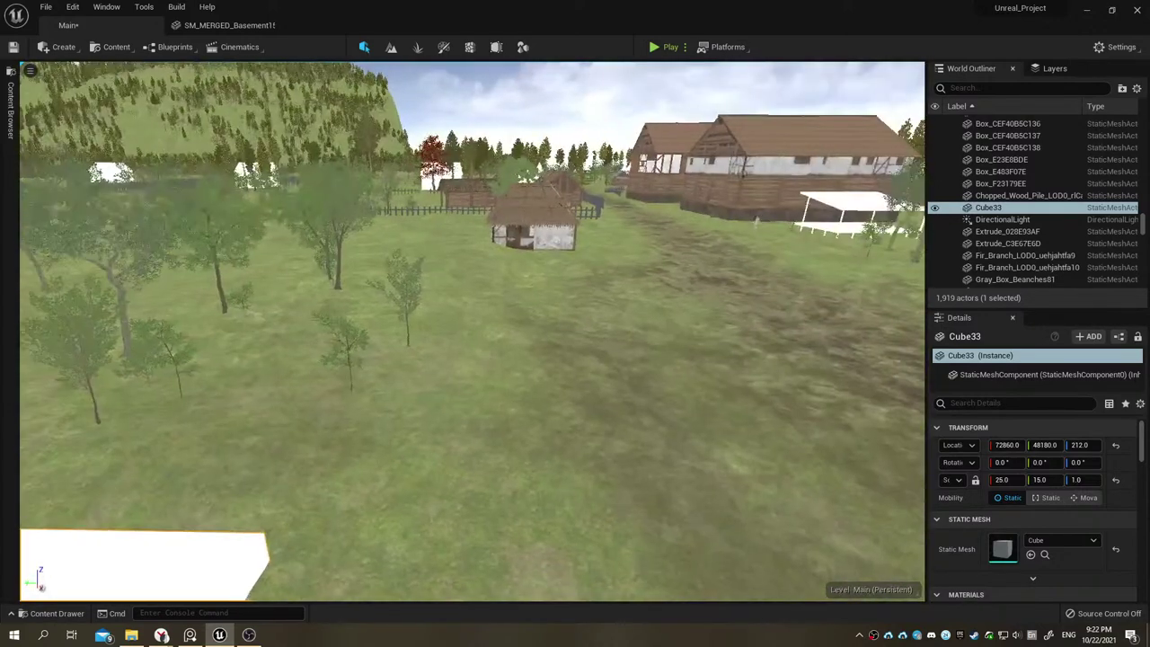
Step: Select the merged basement and locate its stone wall material in the Content Browser
{"action": "left_click", "coordinate": [732, 214]}
{"action": "scroll", "coordinate": [1018, 562], "scroll_direction": "down", "scroll_amount": 1}
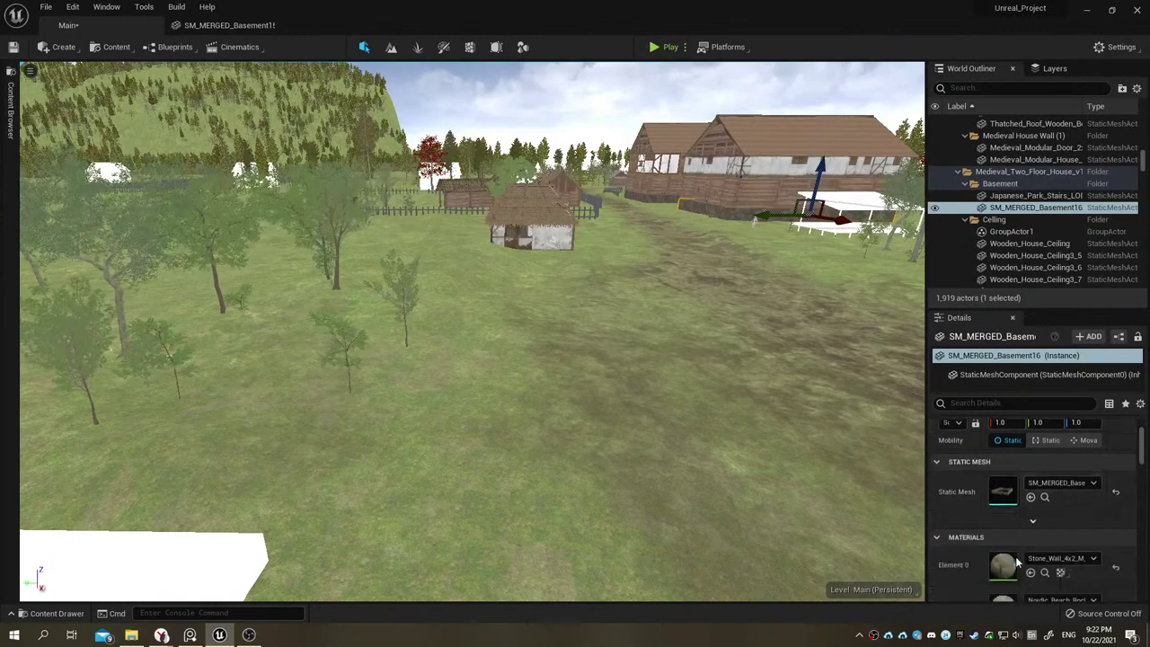
{"action": "scroll", "coordinate": [1018, 561], "scroll_direction": "down", "scroll_amount": 1}
{"action": "scroll", "coordinate": [1018, 562], "scroll_direction": "down", "scroll_amount": 1}
{"action": "scroll", "coordinate": [1018, 562], "scroll_direction": "down", "scroll_amount": 1}
{"action": "scroll", "coordinate": [1019, 560], "scroll_direction": "up", "scroll_amount": 1}
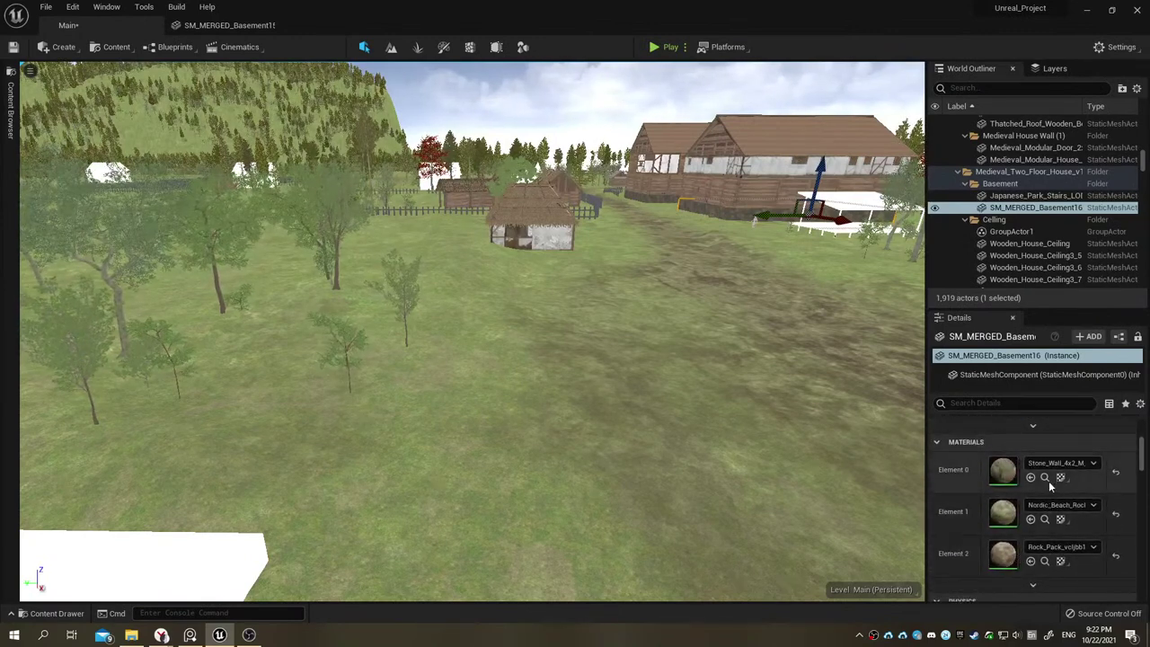
{"action": "left_click", "coordinate": [1046, 478]}
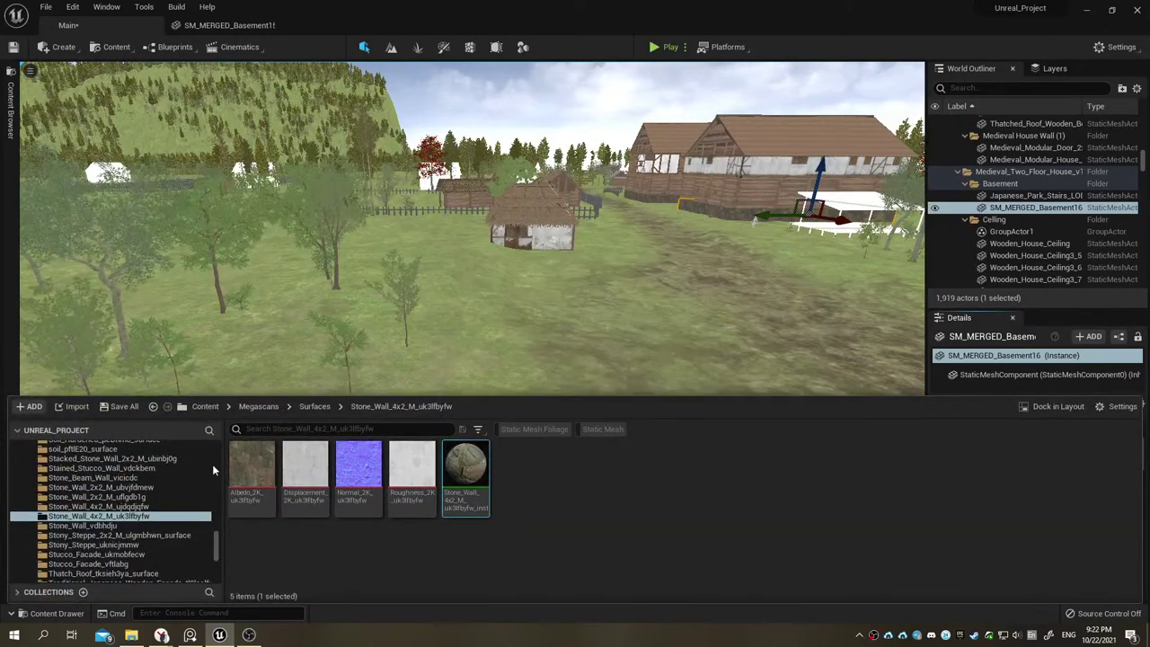
{"action": "left_click", "coordinate": [11, 106]}
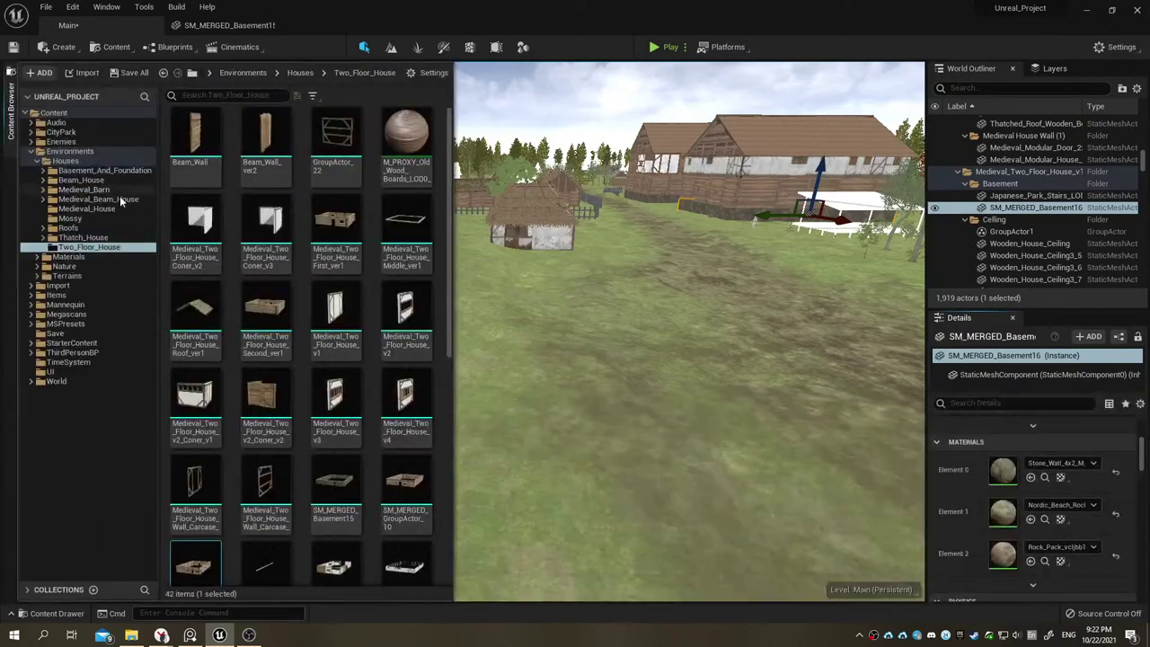
{"action": "left_click", "coordinate": [72, 315]}
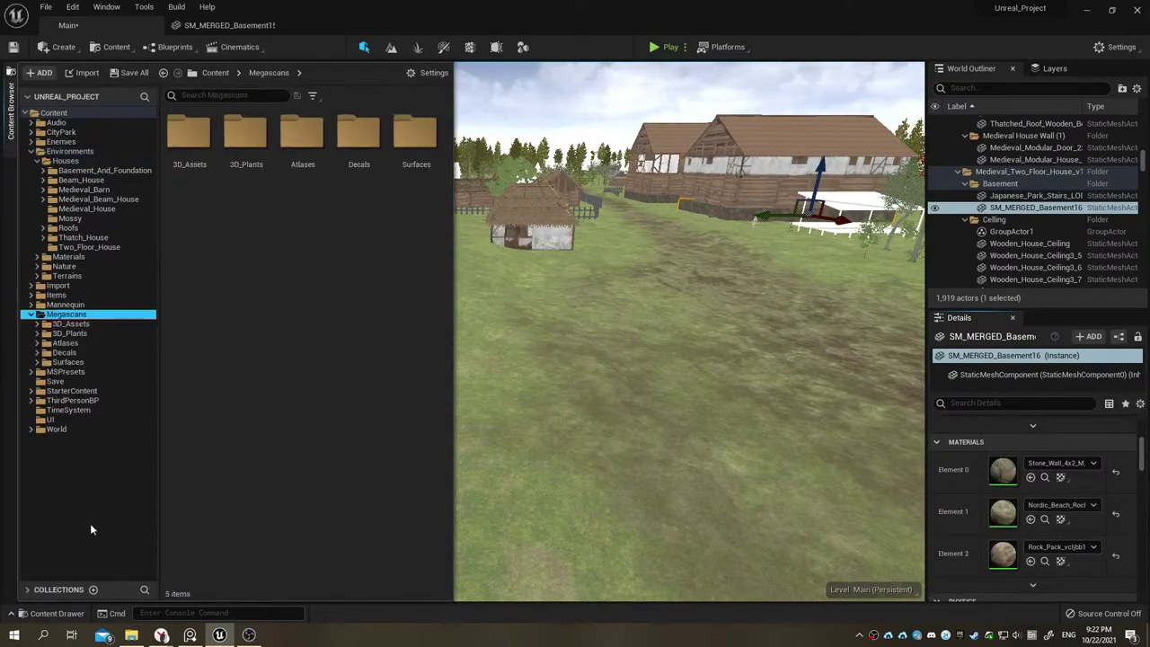
Step: Browse the Medieval_House and Megascans folders to find the Nordic beach rock and rock pack materials
{"action": "left_click", "coordinate": [76, 617]}
{"action": "scroll", "coordinate": [217, 528], "scroll_direction": "up", "scroll_amount": 5}
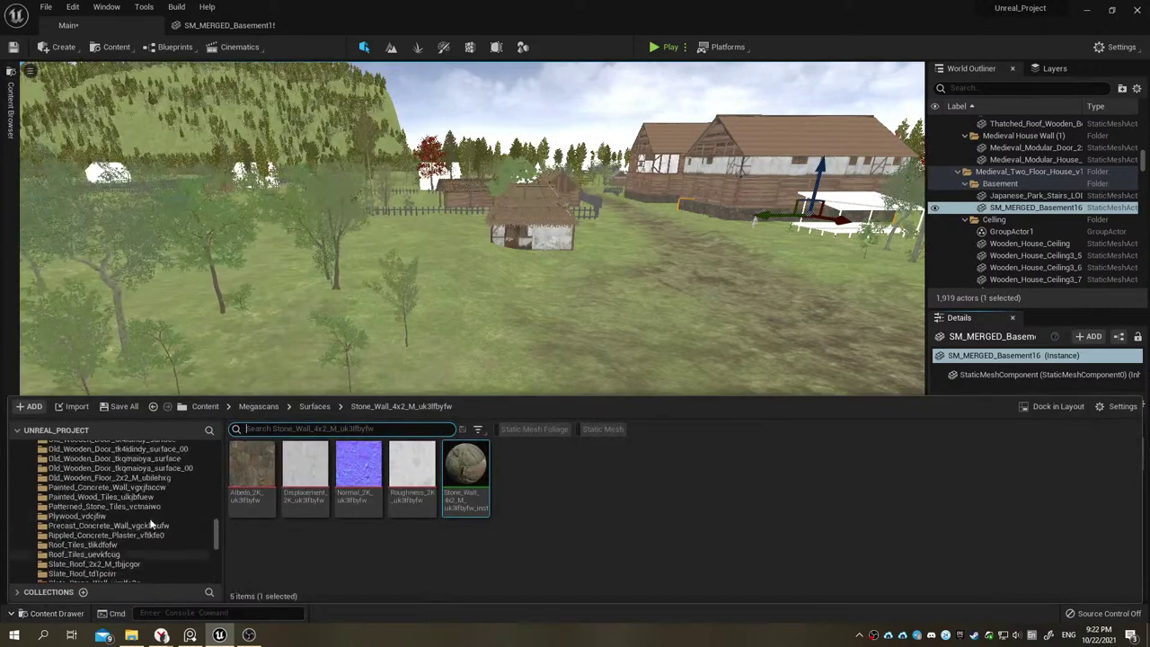
{"action": "left_click_drag", "start_coordinate": [216, 527], "coordinate": [222, 439]}
{"action": "scroll", "coordinate": [117, 510], "scroll_direction": "down", "scroll_amount": 1}
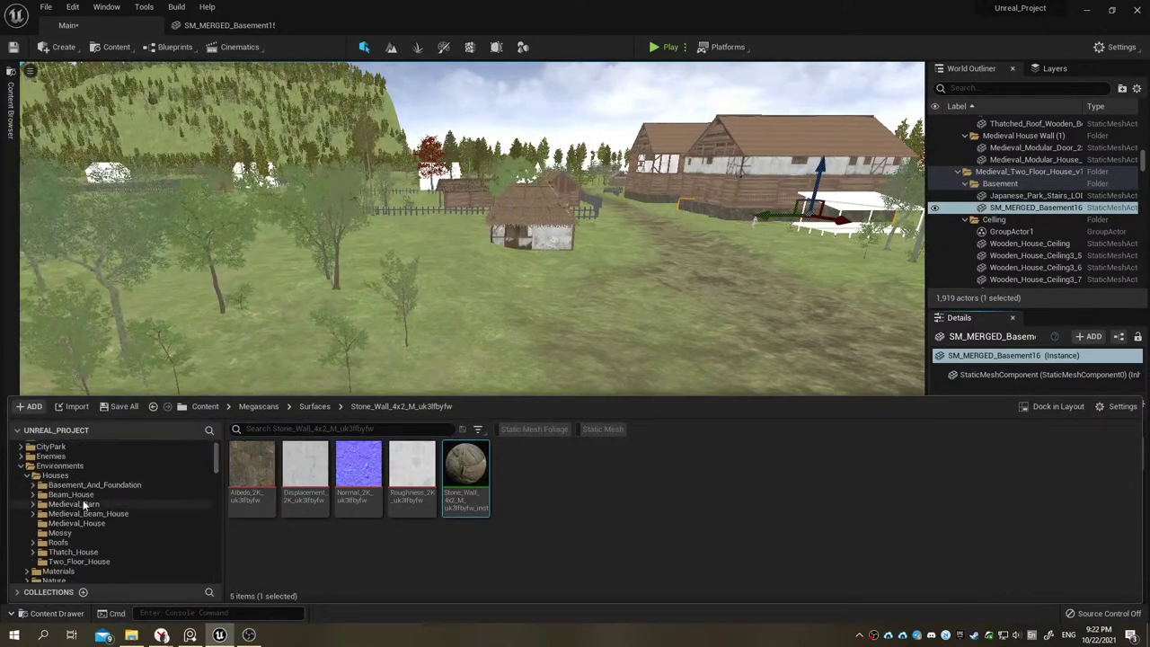
{"action": "left_click", "coordinate": [79, 525]}
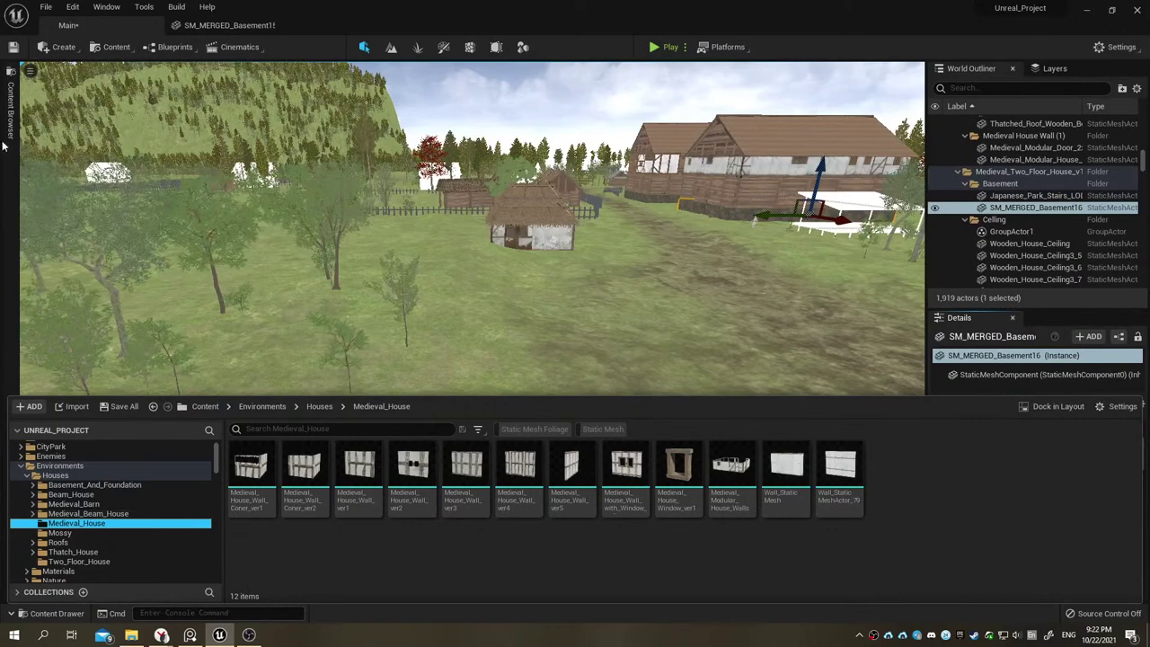
{"action": "left_click", "coordinate": [11, 107]}
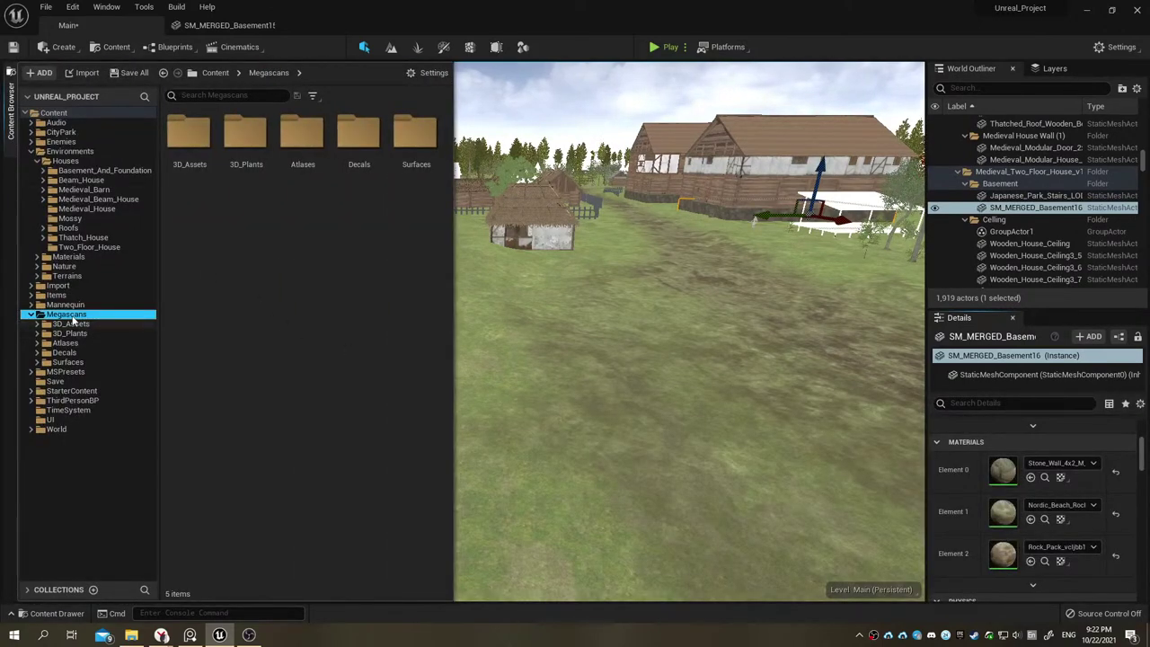
{"action": "left_click", "coordinate": [67, 362]}
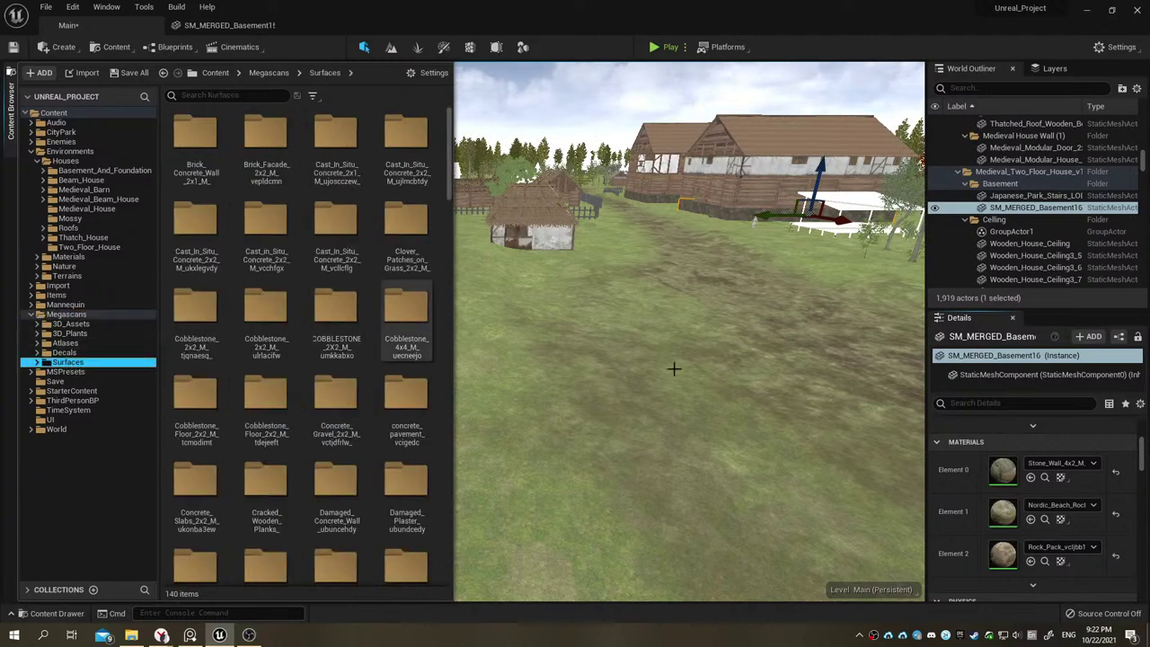
{"action": "left_click", "coordinate": [1045, 520]}
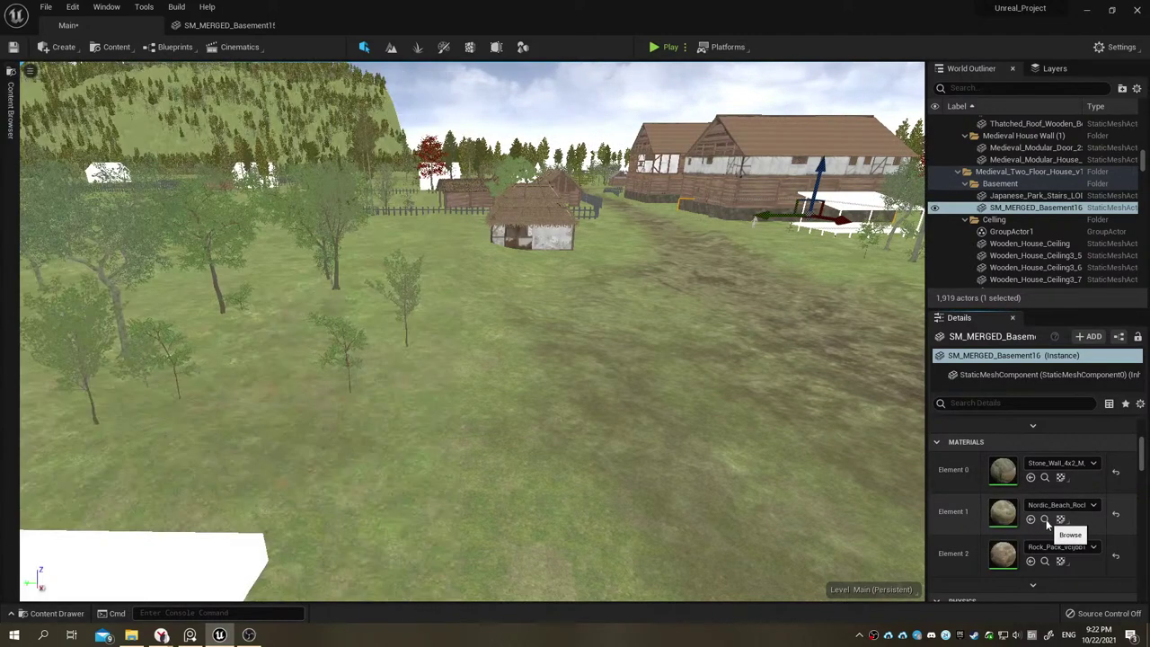
{"action": "left_click", "coordinate": [1045, 520]}
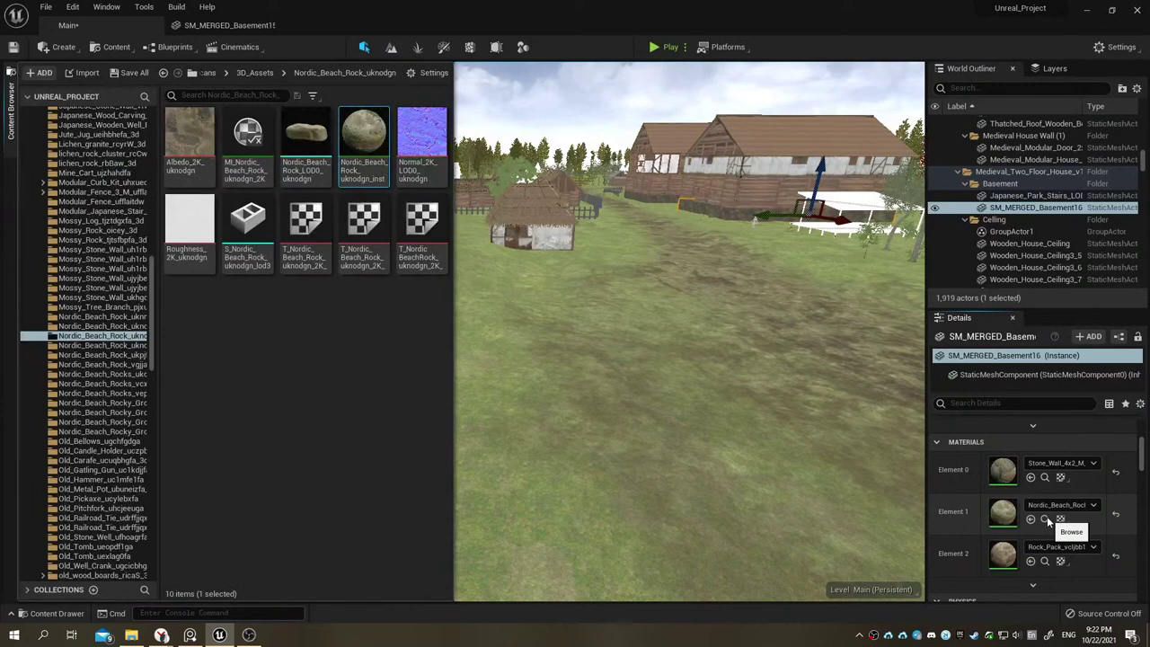
{"action": "left_click", "coordinate": [1046, 563]}
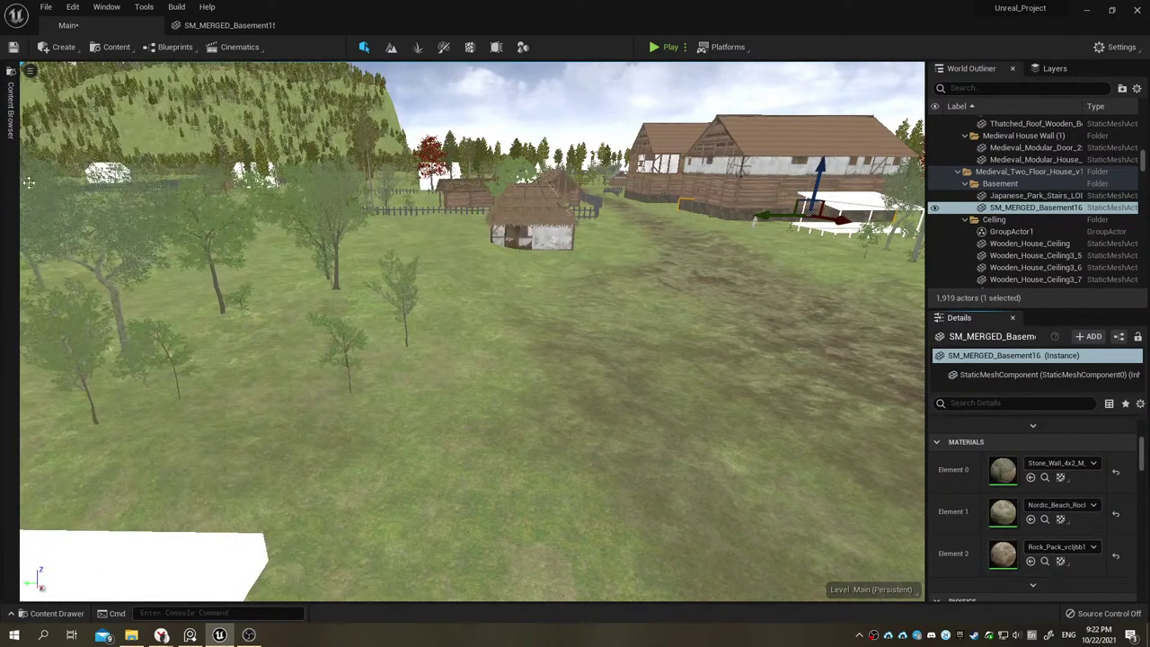
{"action": "left_click", "coordinate": [8, 135]}
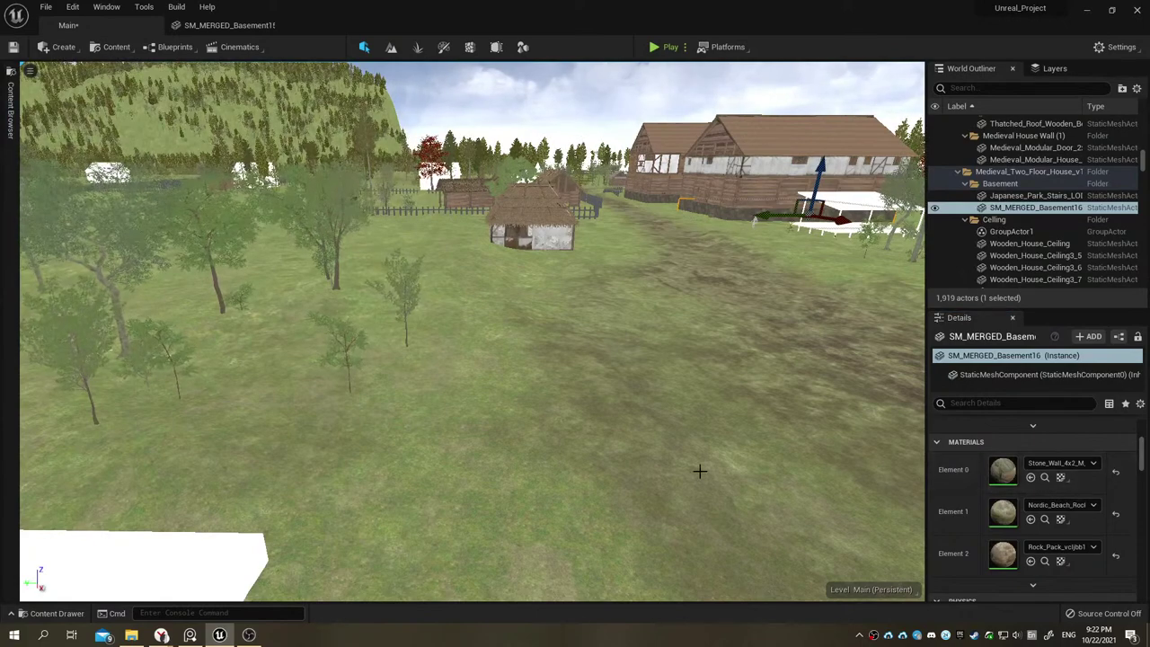
Step: Fly to the white Cube33 slab and select it to show its BasicShapeMaterial
{"action": "left_click_drag", "start_coordinate": [524, 462], "coordinate": [716, 342]}
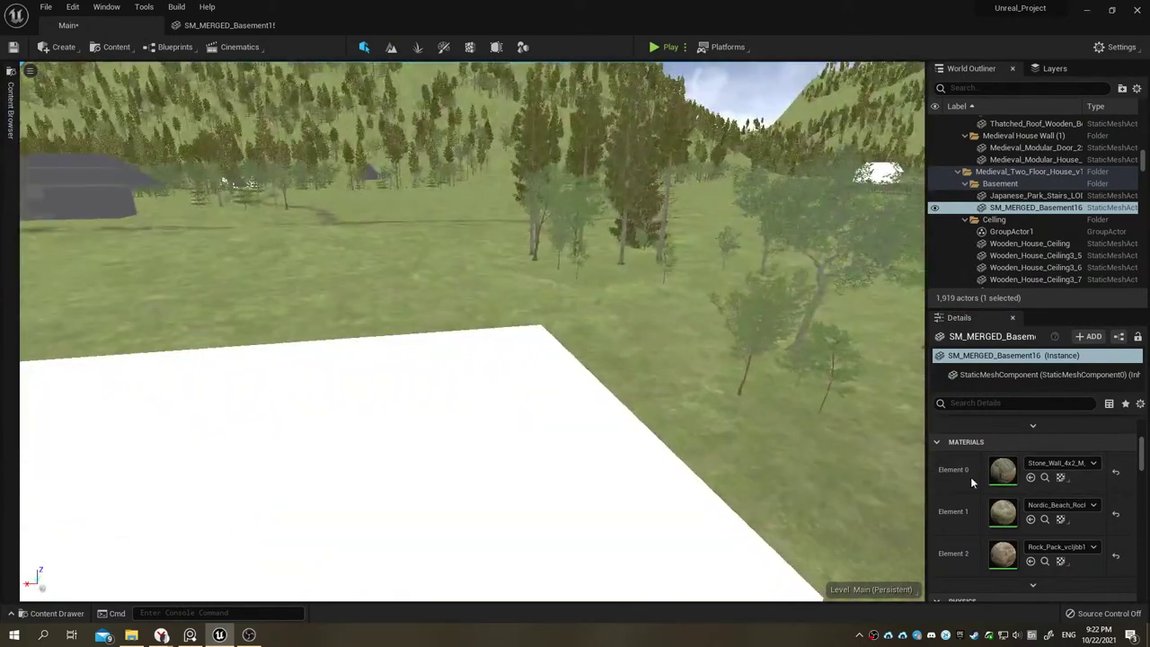
{"action": "left_click", "coordinate": [1045, 477]}
{"action": "left_click_drag", "start_coordinate": [643, 420], "coordinate": [558, 385]}
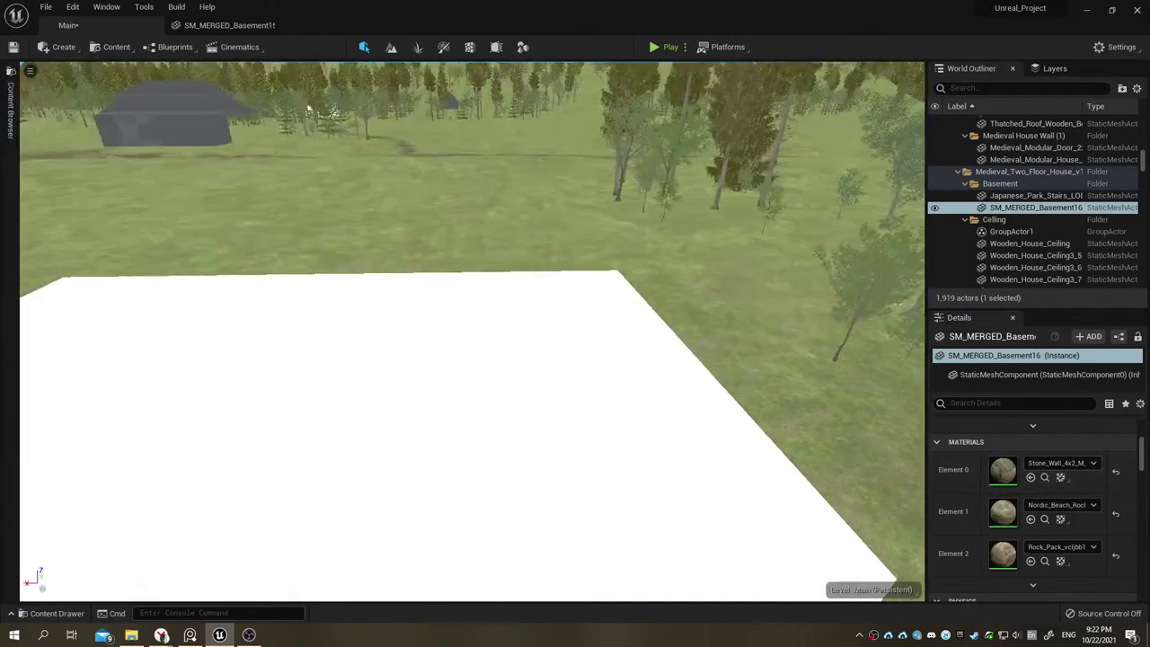
{"action": "left_click", "coordinate": [558, 384]}
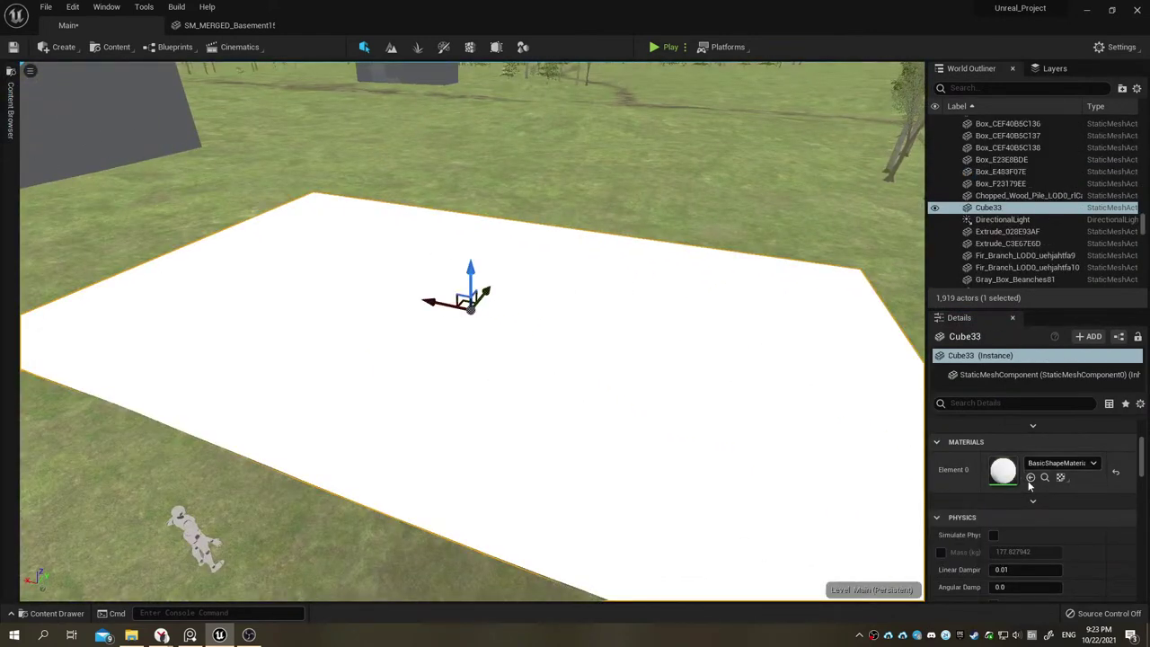
Step: Apply the Stone_Wall_4x2 material to Cube33's Element 0 slot and inspect the stone-textured slab
{"action": "scroll", "coordinate": [1034, 518], "scroll_direction": "up", "scroll_amount": 1}
{"action": "scroll", "coordinate": [1034, 519], "scroll_direction": "up", "scroll_amount": 1}
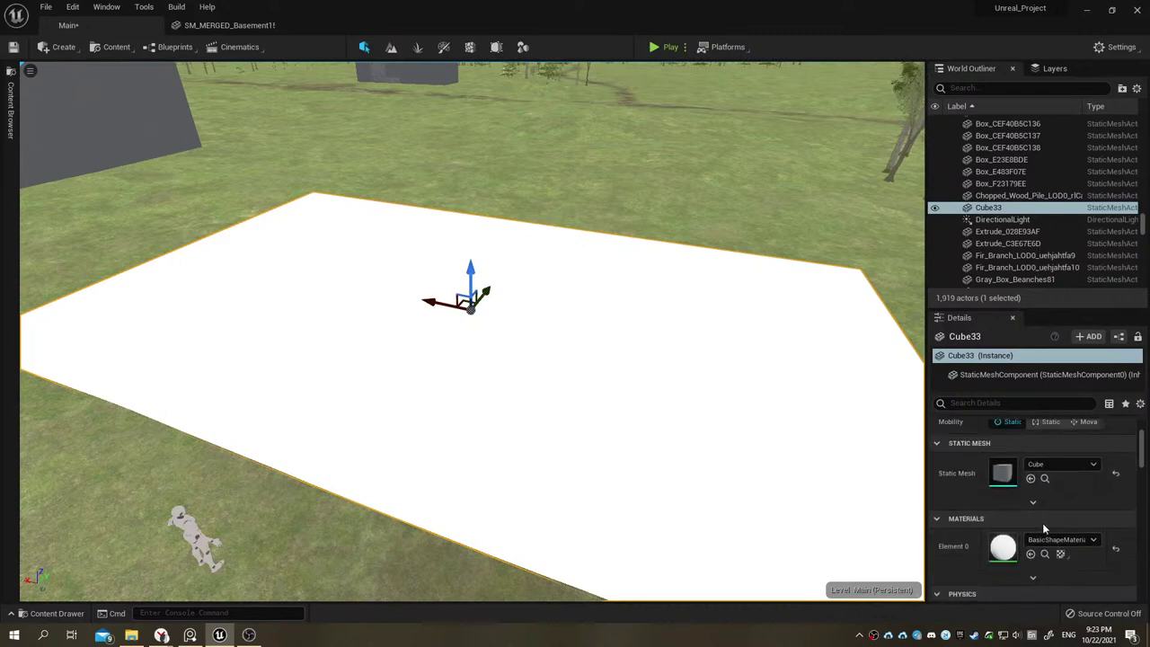
{"action": "left_click", "coordinate": [1032, 555]}
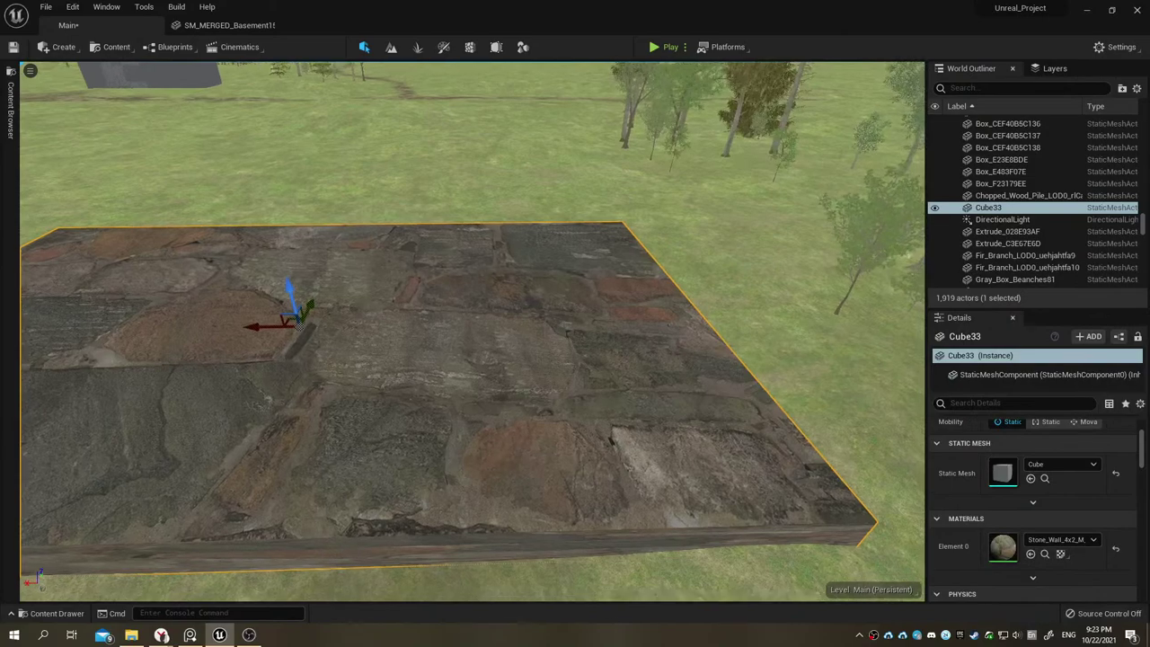
{"action": "right_click_drag", "start_coordinate": [427, 97], "coordinate": [427, 96]}
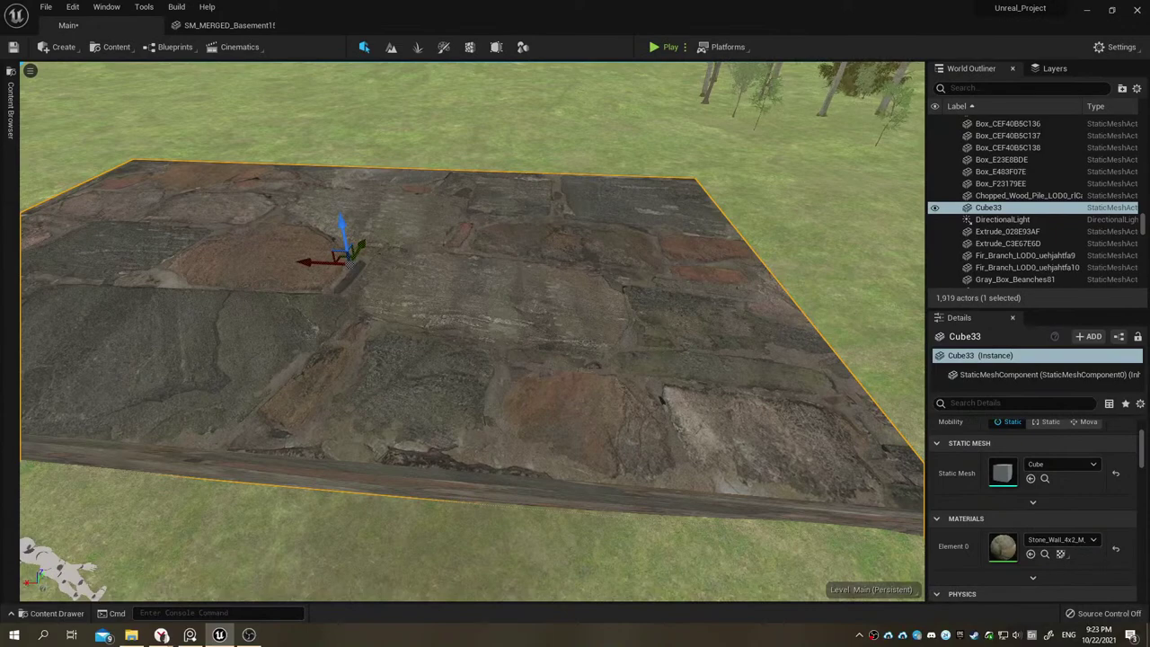
{"action": "right_click_drag", "start_coordinate": [427, 97], "coordinate": [426, 96]}
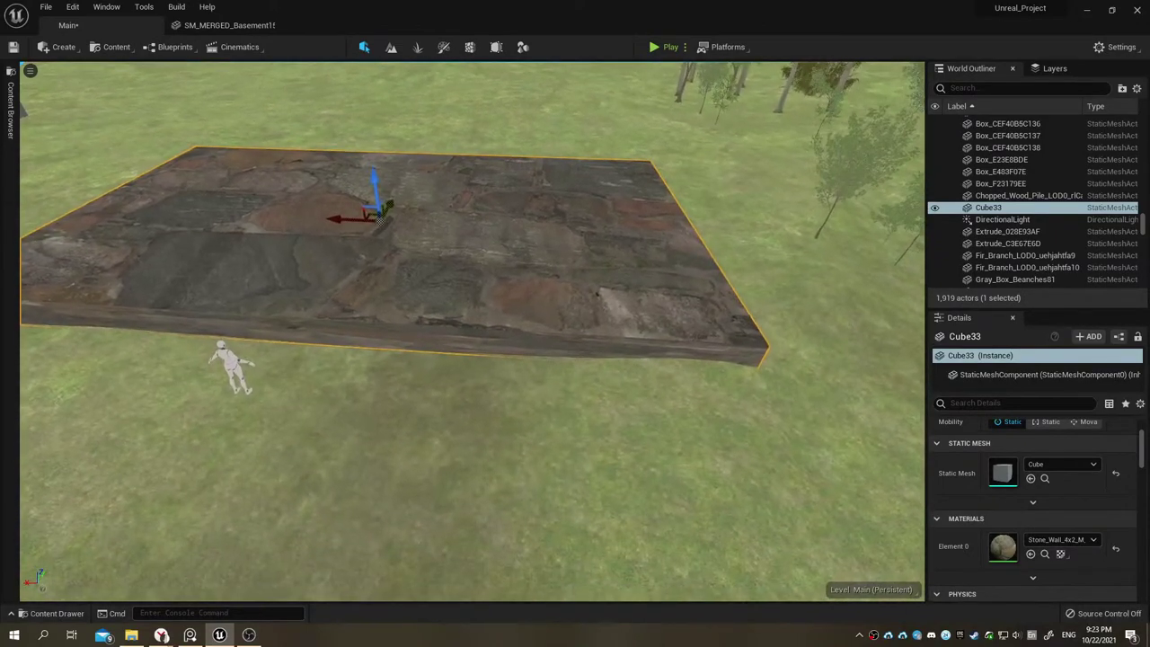
{"action": "right_click_drag", "start_coordinate": [374, 380], "coordinate": [375, 381]}
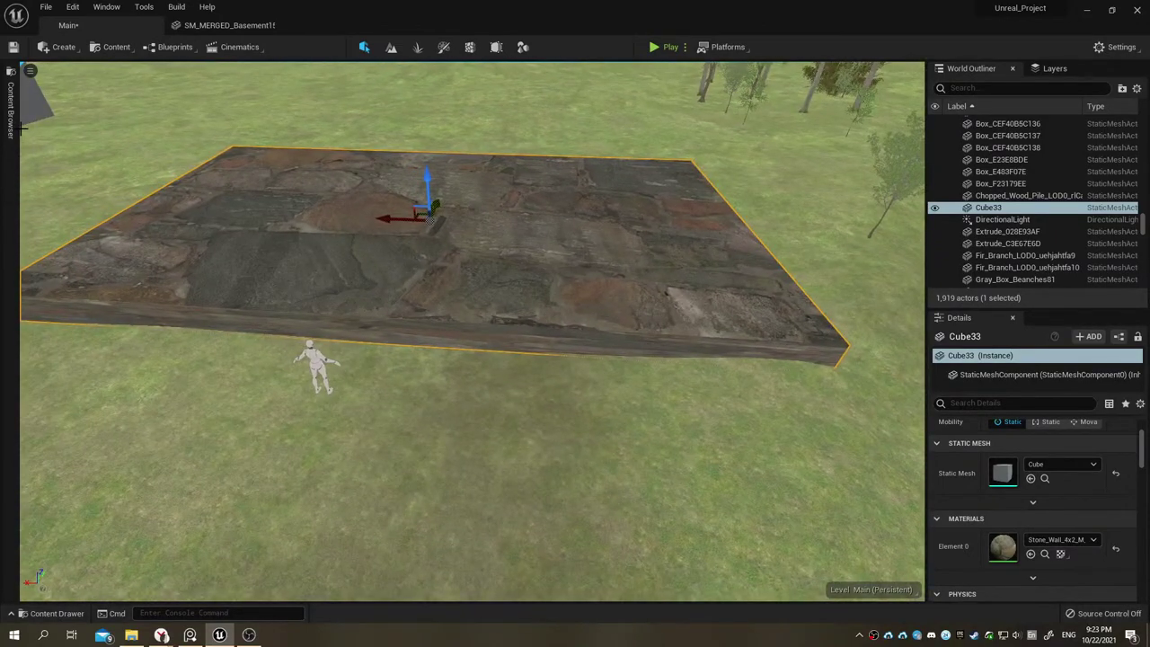
Step: Cube-project Cube33's UVs in Modeling mode with UV Scale X about 11.05 and accept
{"action": "left_click", "coordinate": [522, 46]}
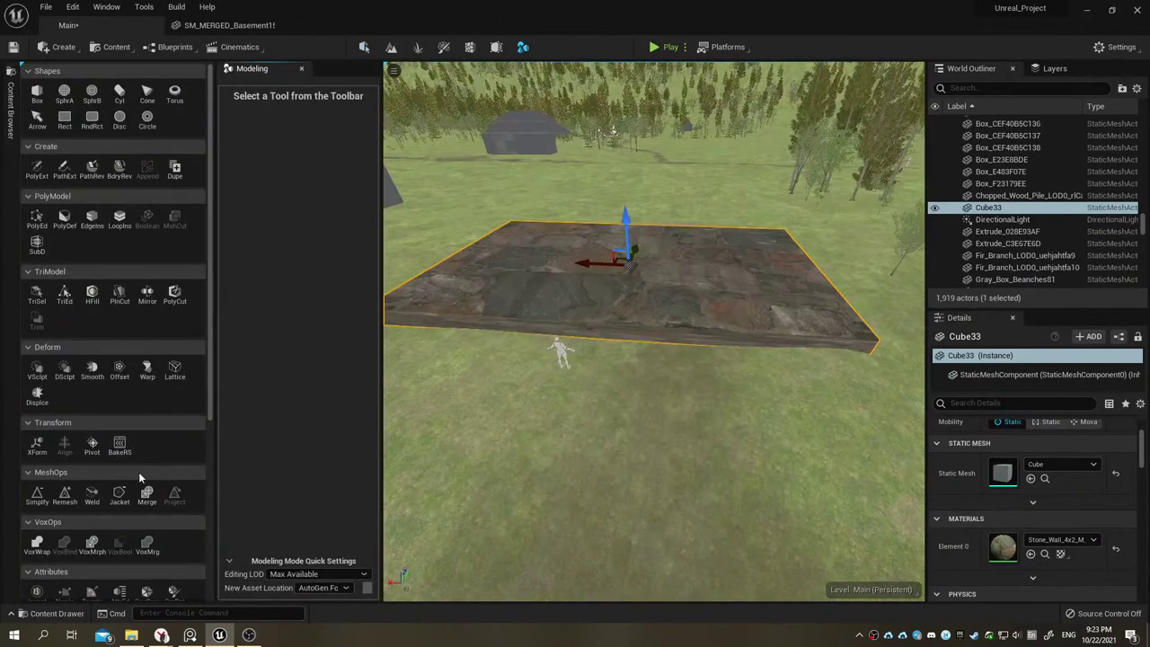
{"action": "scroll", "coordinate": [104, 484], "scroll_direction": "down", "scroll_amount": 3}
{"action": "left_click", "coordinate": [99, 508]}
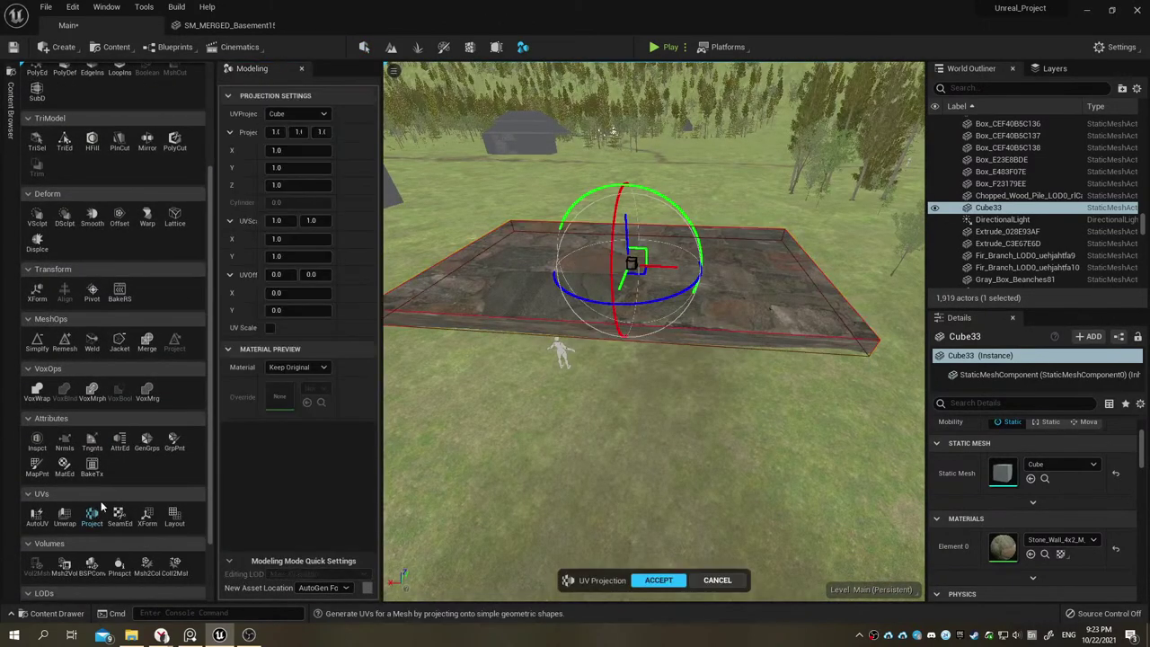
{"action": "left_click_drag", "start_coordinate": [304, 238], "coordinate": [333, 239]}
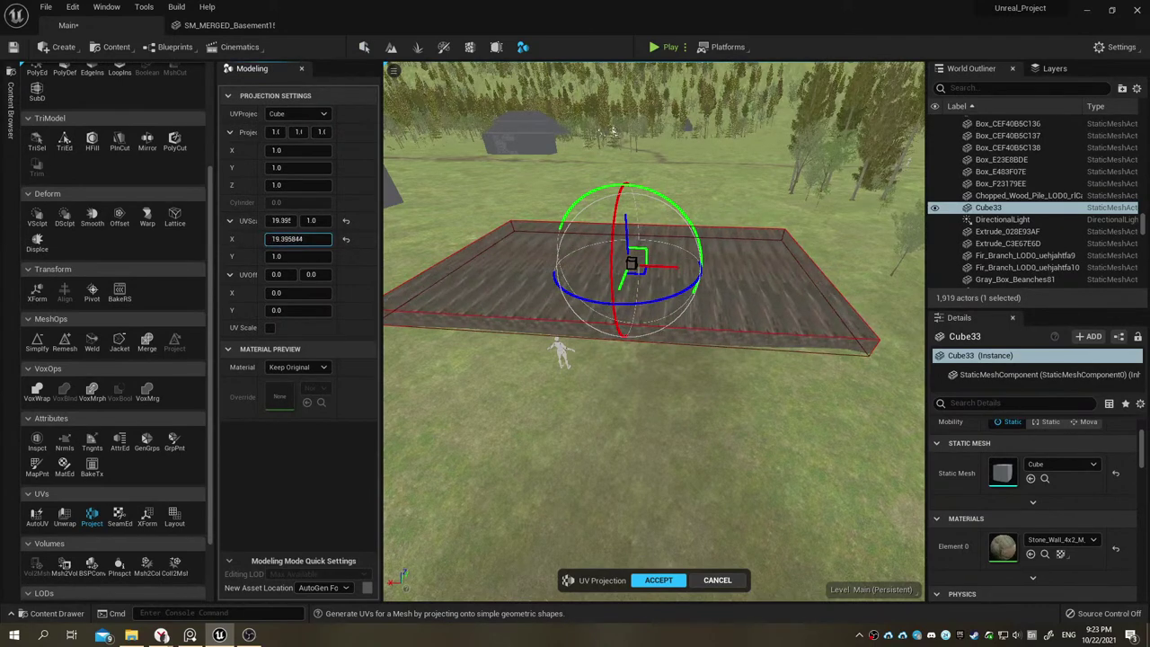
{"action": "left_click_drag", "start_coordinate": [303, 238], "coordinate": [269, 238]}
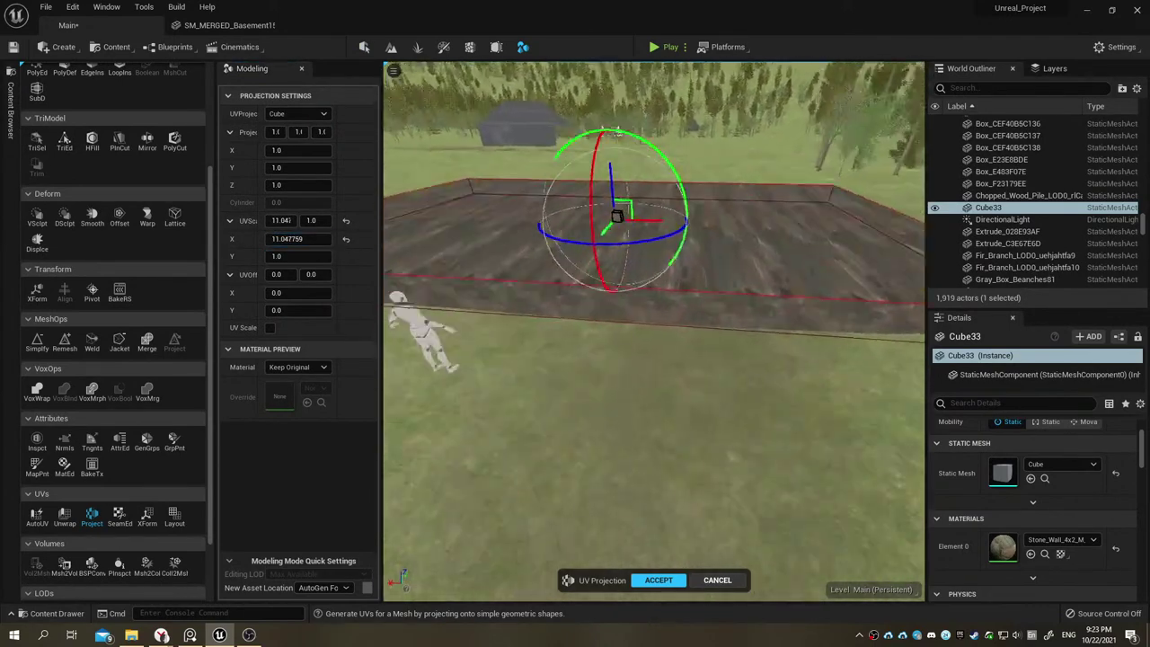
{"action": "right_click_drag", "start_coordinate": [655, 331], "coordinate": [654, 330]}
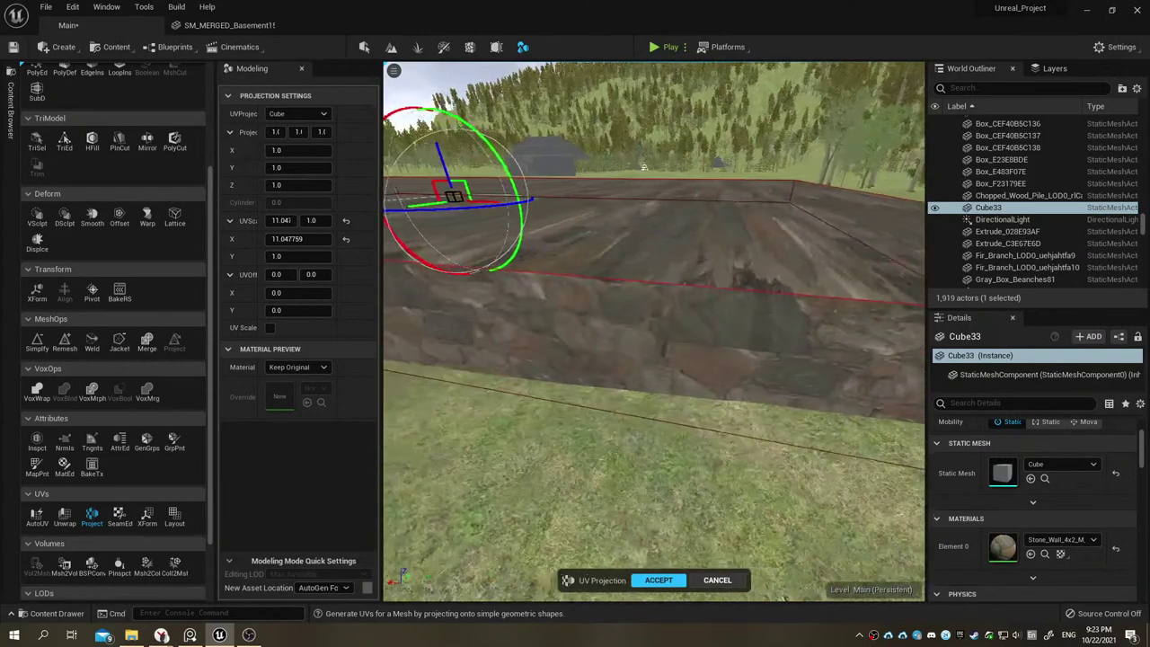
{"action": "right_click_drag", "start_coordinate": [543, 486], "coordinate": [544, 485]}
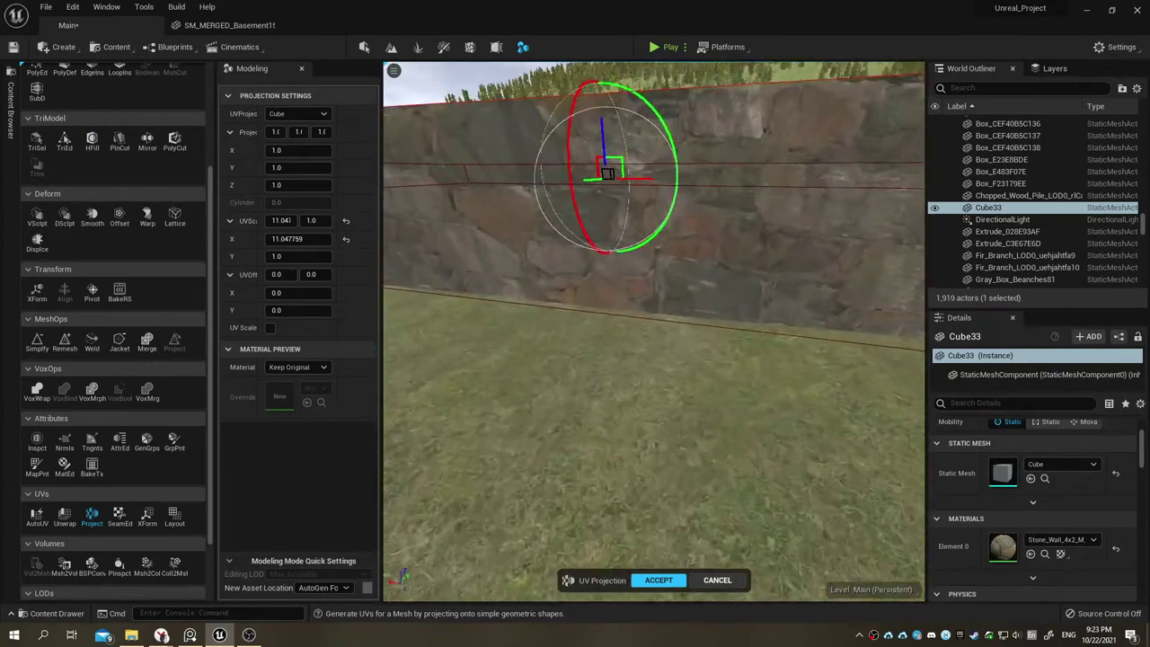
{"action": "left_click", "coordinate": [659, 580]}
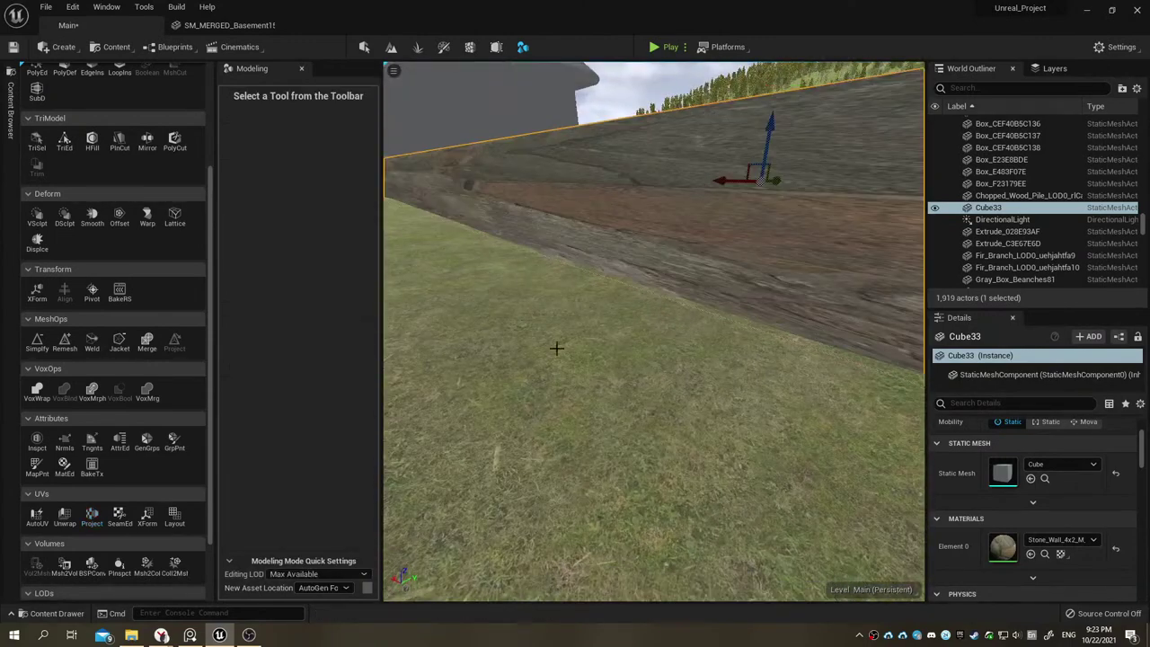
{"action": "right_click_drag", "start_coordinate": [551, 333], "coordinate": [554, 316]}
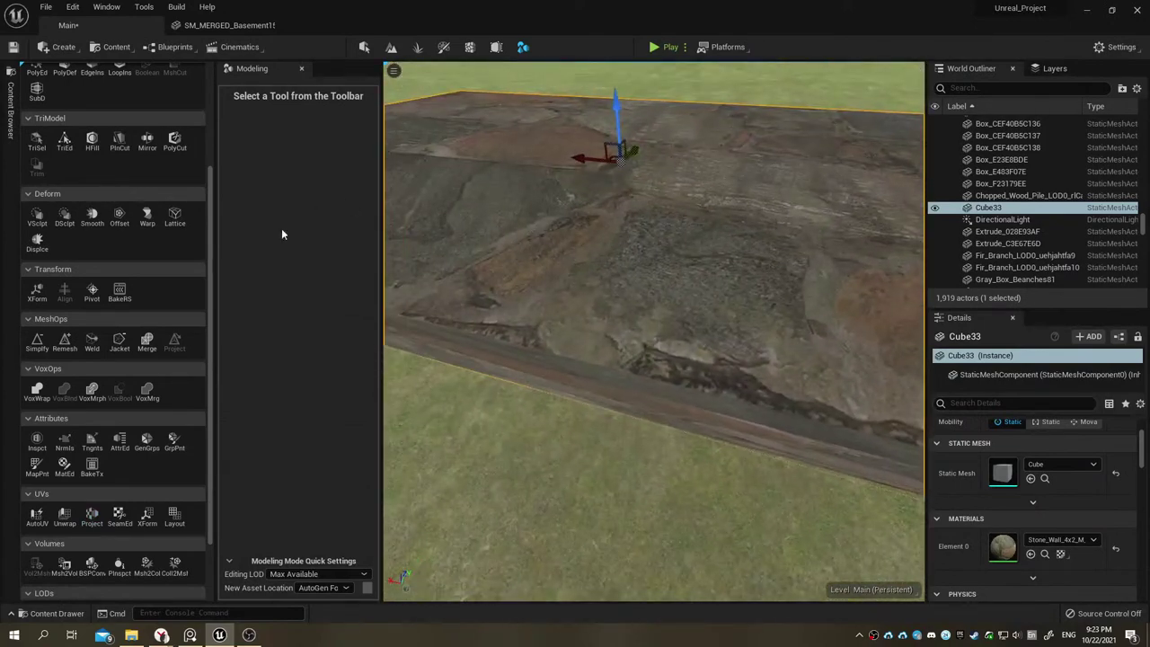
Step: Remesh the Cube33 slab with MeshOps > Remesh and accept the result
{"action": "left_click", "coordinate": [38, 346]}
{"action": "left_click", "coordinate": [68, 349]}
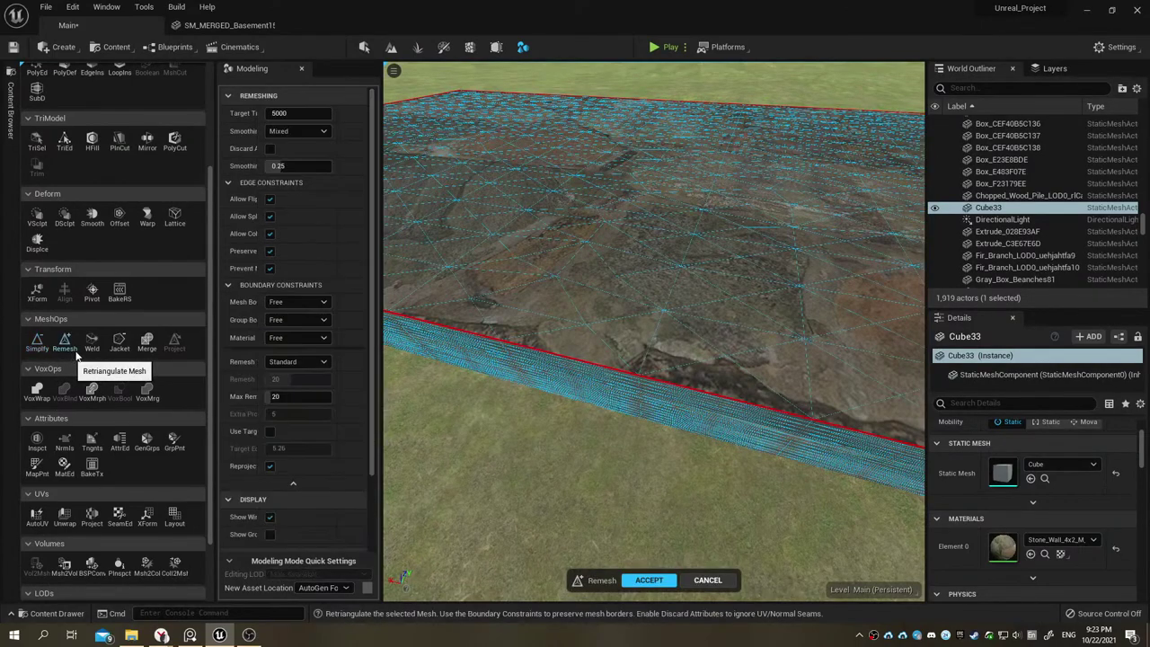
{"action": "right_click_drag", "start_coordinate": [591, 409], "coordinate": [591, 410]}
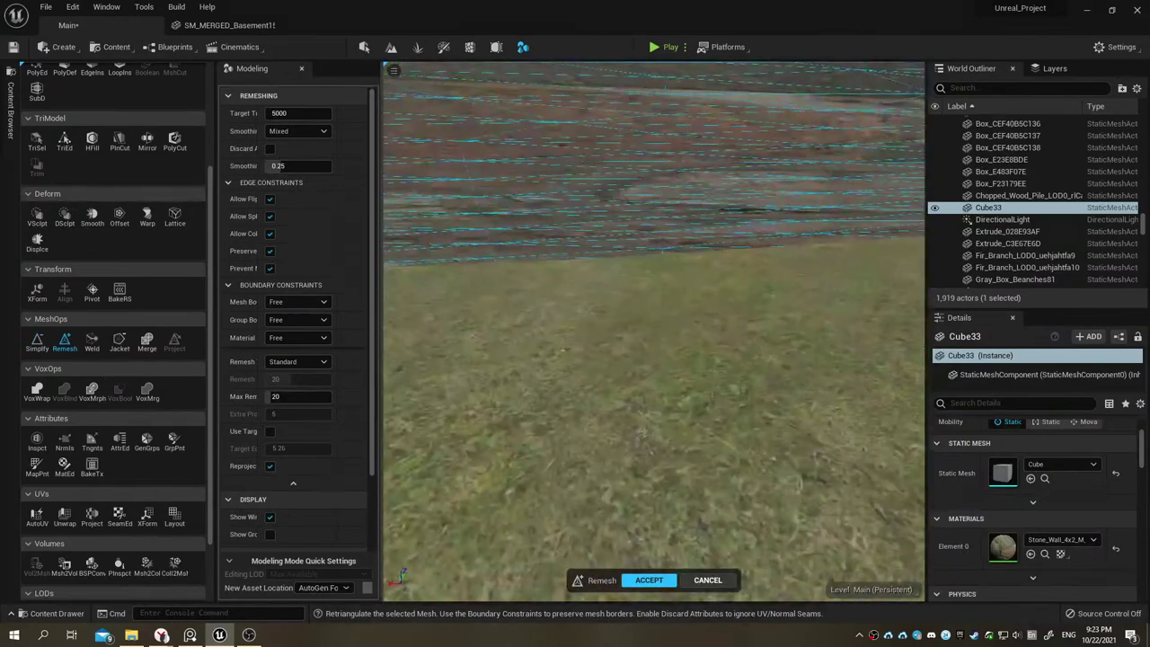
{"action": "right_click_drag", "start_coordinate": [633, 475], "coordinate": [632, 475]}
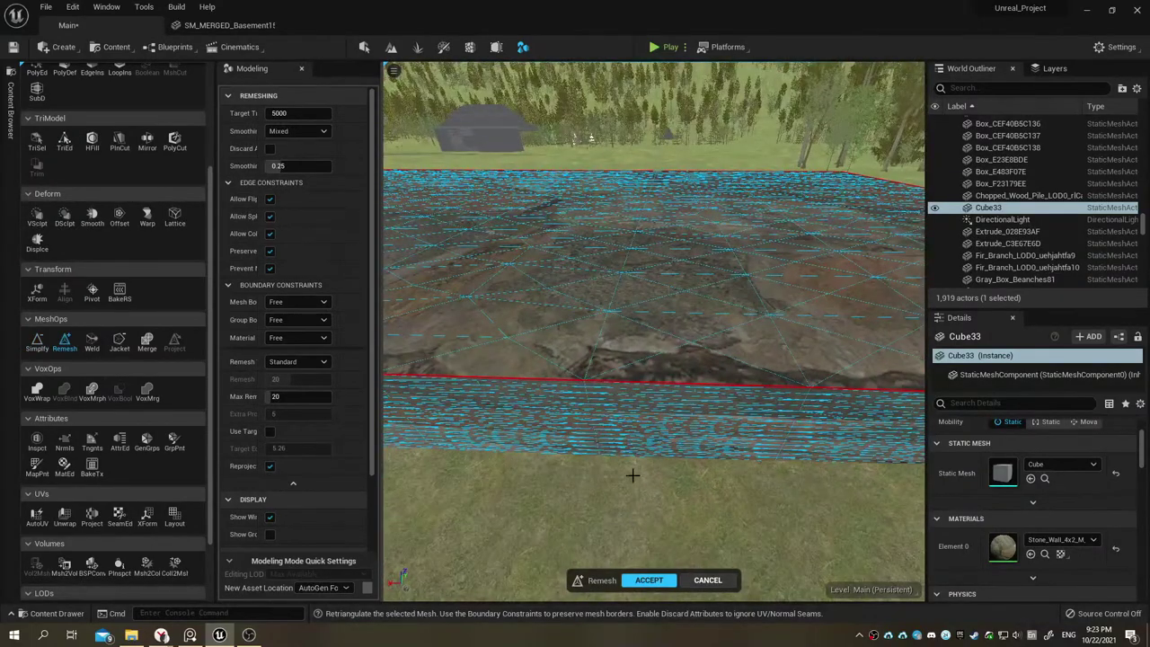
{"action": "left_click", "coordinate": [644, 580]}
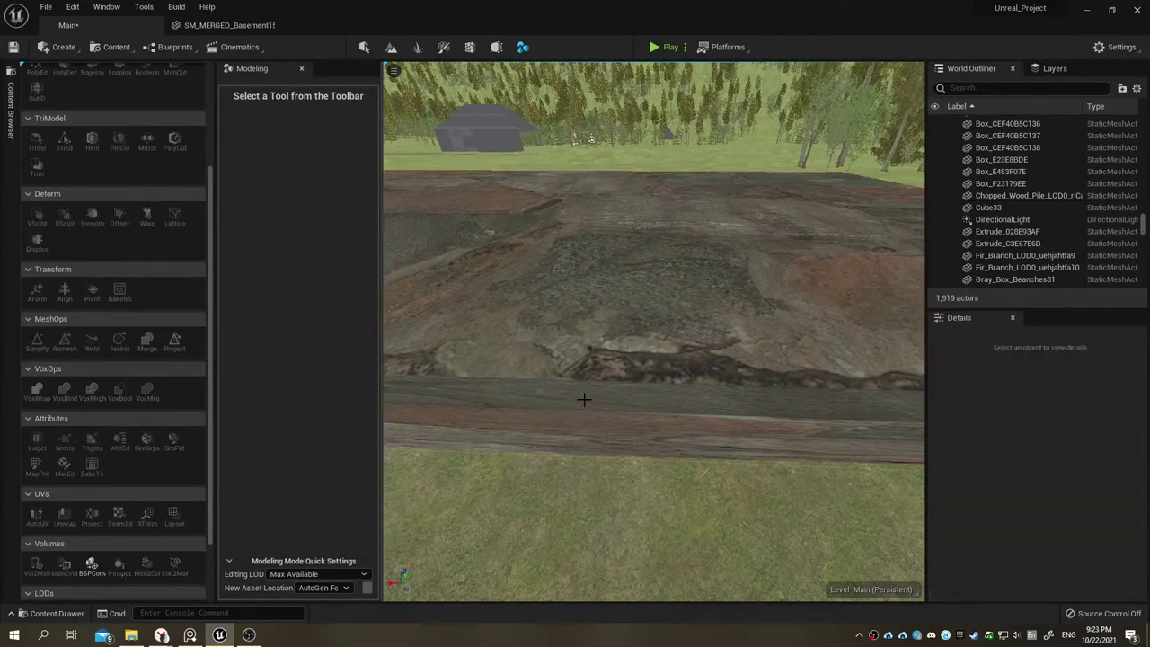
Step: Re-project the slab's UVs with UV Scale X raised to about 12.83 and accept
{"action": "left_click", "coordinate": [91, 515]}
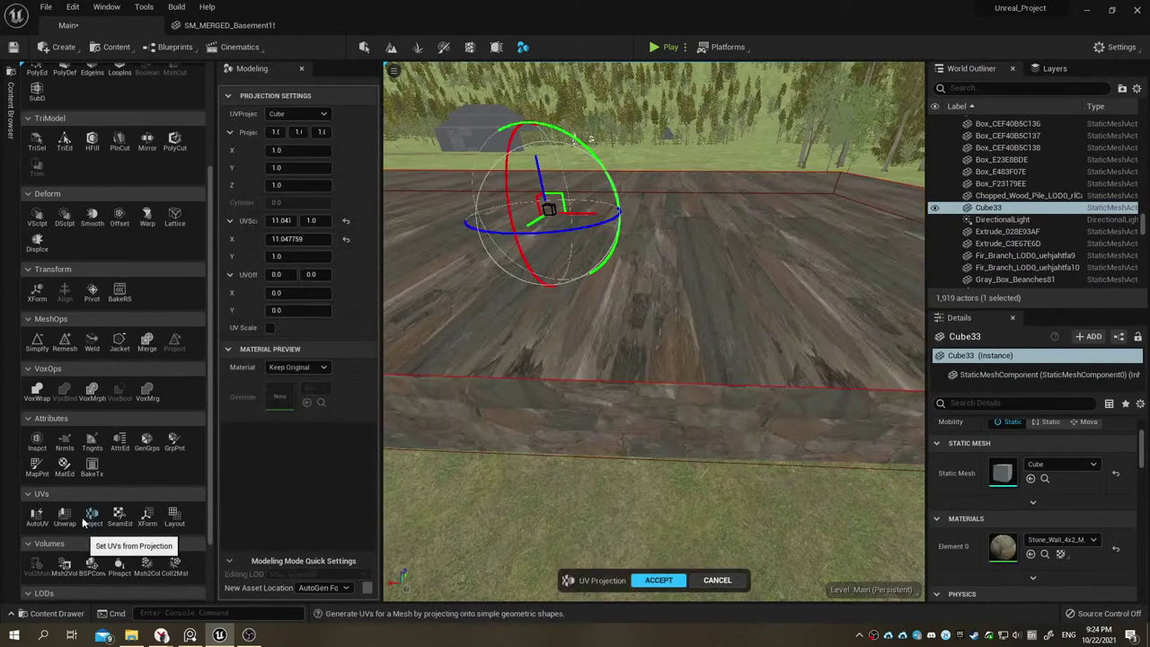
{"action": "left_click", "coordinate": [656, 580]}
{"action": "right_click_drag", "start_coordinate": [659, 506], "coordinate": [639, 457]}
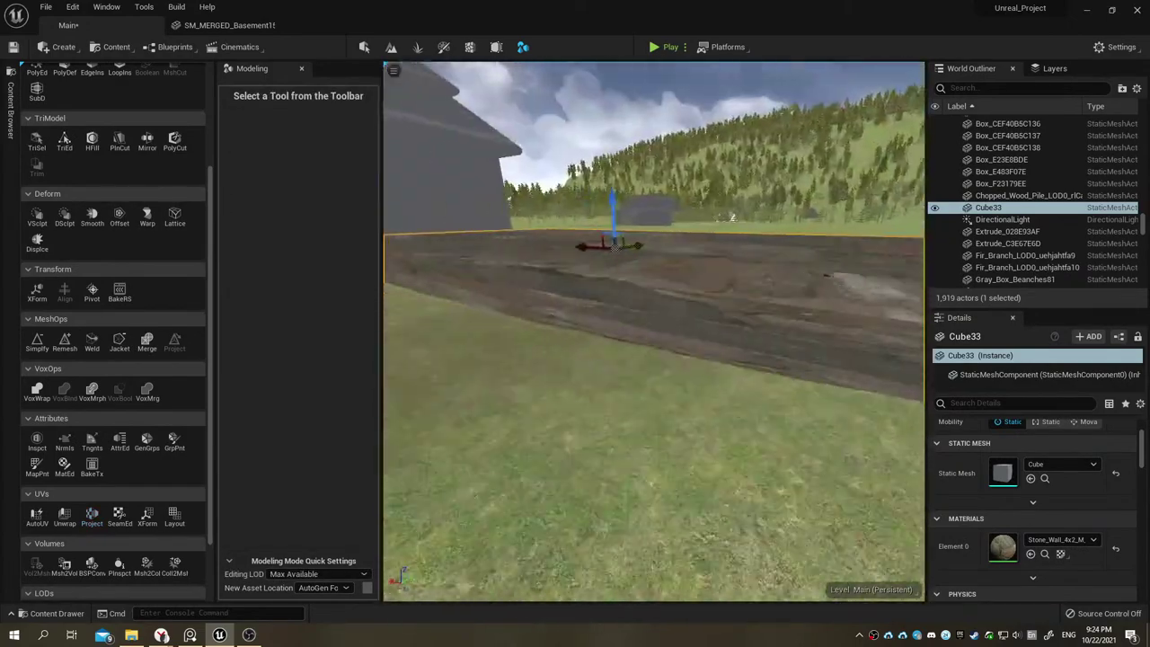
{"action": "left_click", "coordinate": [95, 523]}
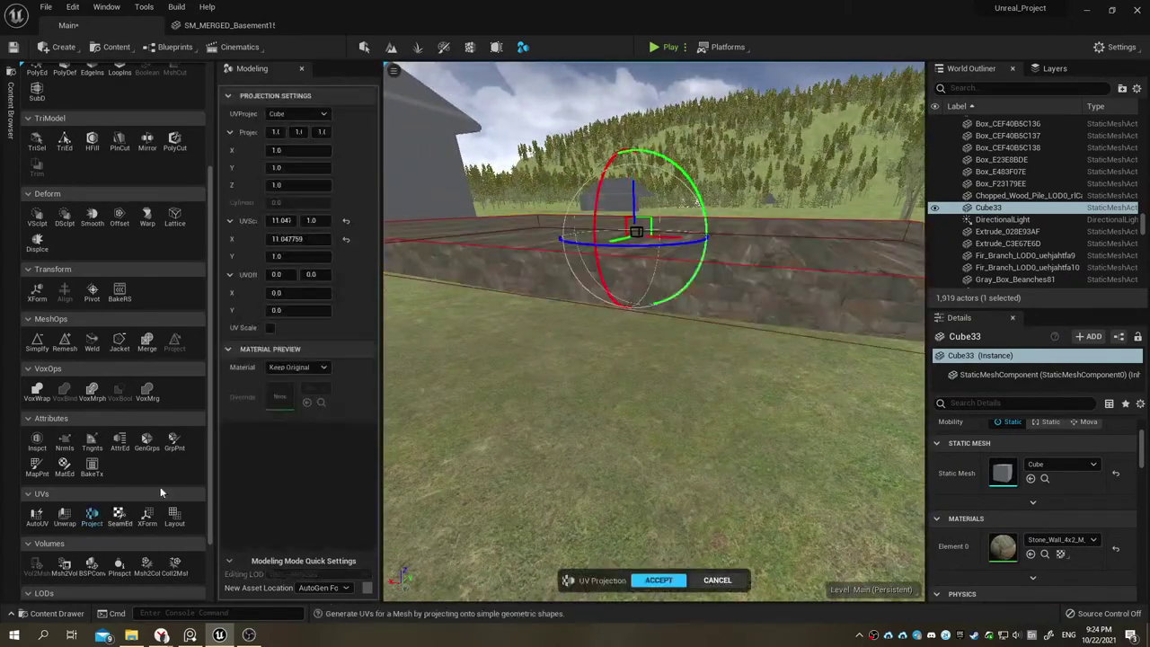
{"action": "right_click_drag", "start_coordinate": [591, 324], "coordinate": [707, 220]}
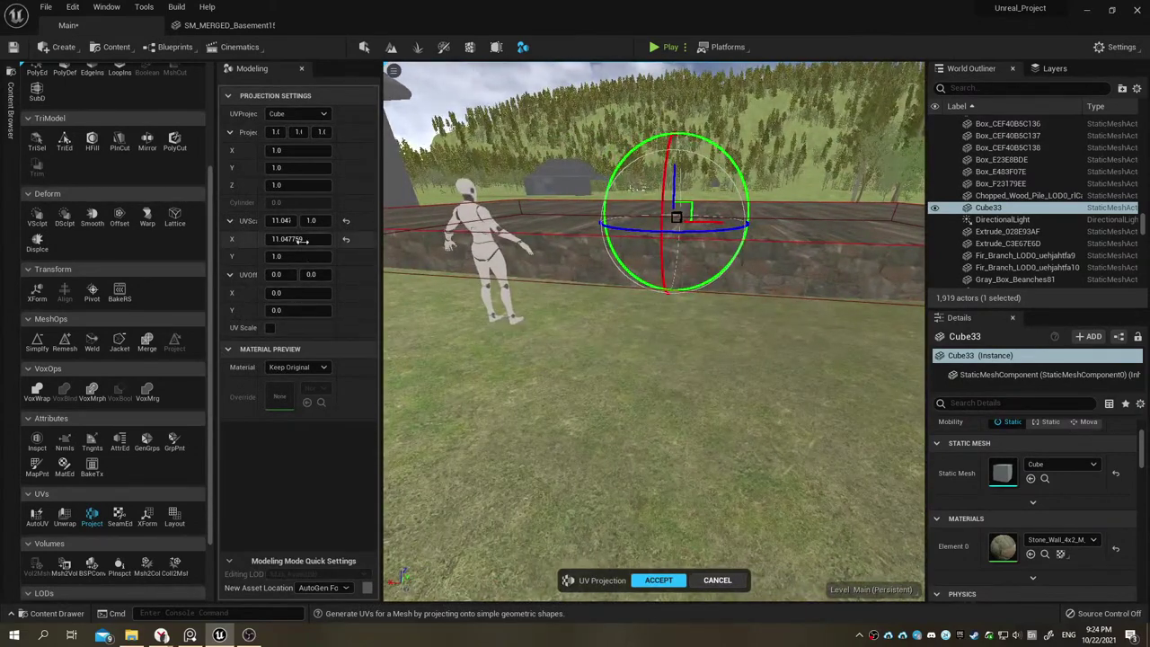
{"action": "left_click_drag", "start_coordinate": [301, 239], "coordinate": [346, 239]}
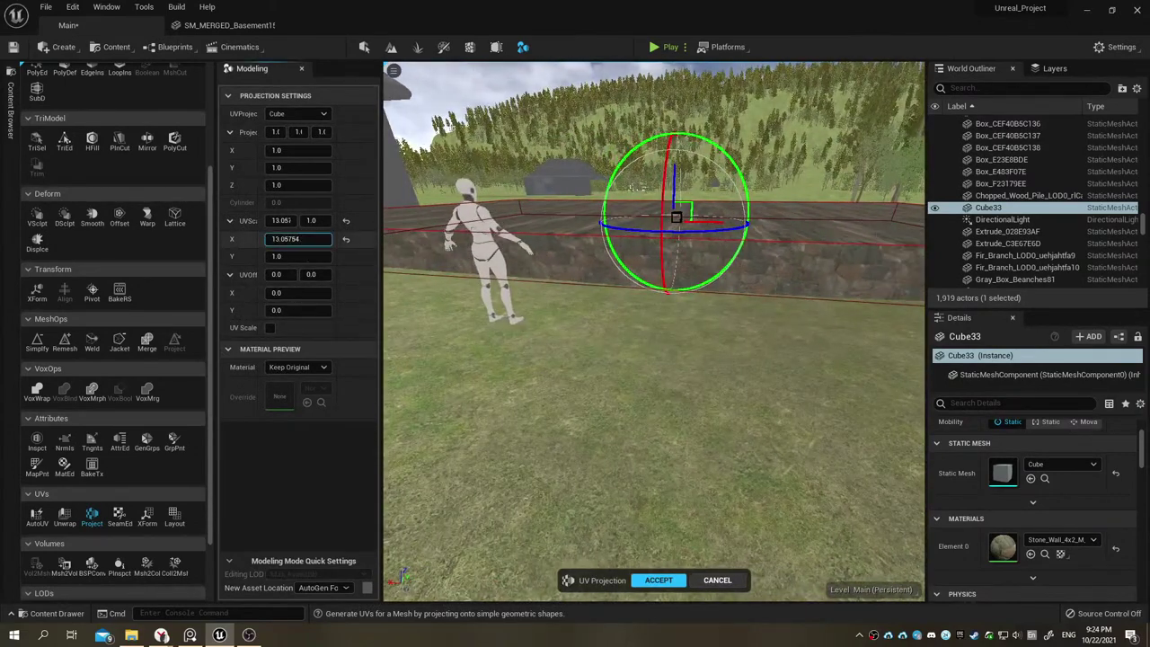
{"action": "left_click", "coordinate": [659, 579]}
{"action": "scroll", "coordinate": [654, 356], "scroll_direction": "up", "scroll_amount": 5}
{"action": "right_click_drag", "start_coordinate": [651, 346], "coordinate": [665, 353]}
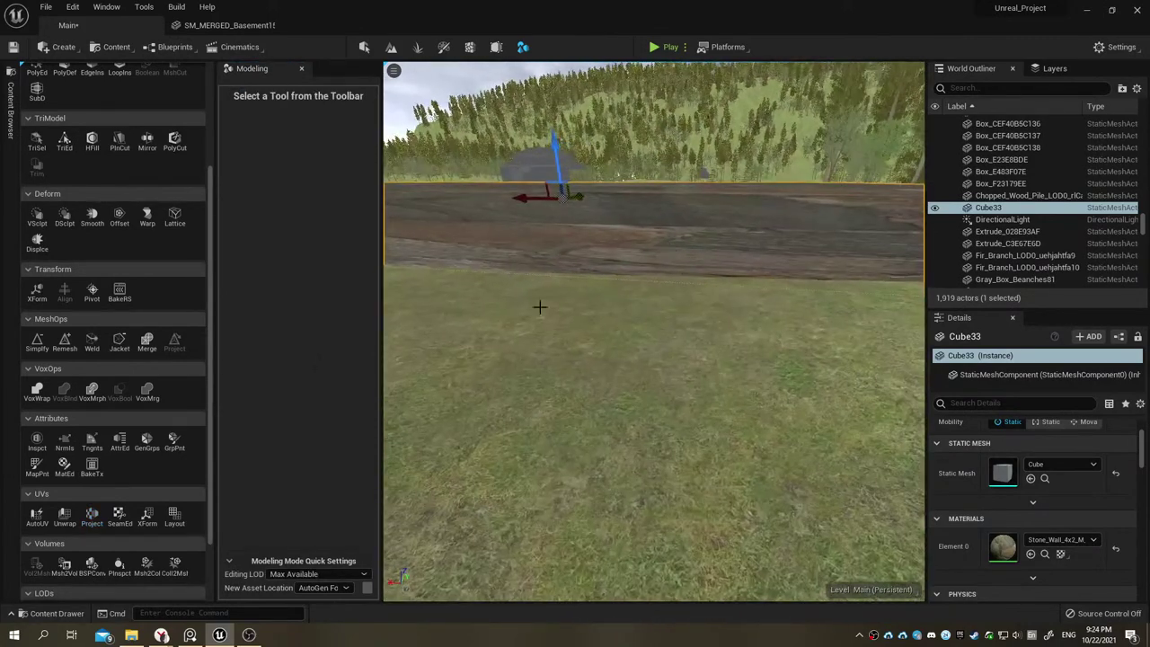
Step: Start remeshing Cube33 with smoothing about 0.4 and Allow Flip turned off
{"action": "left_click", "coordinate": [64, 342]}
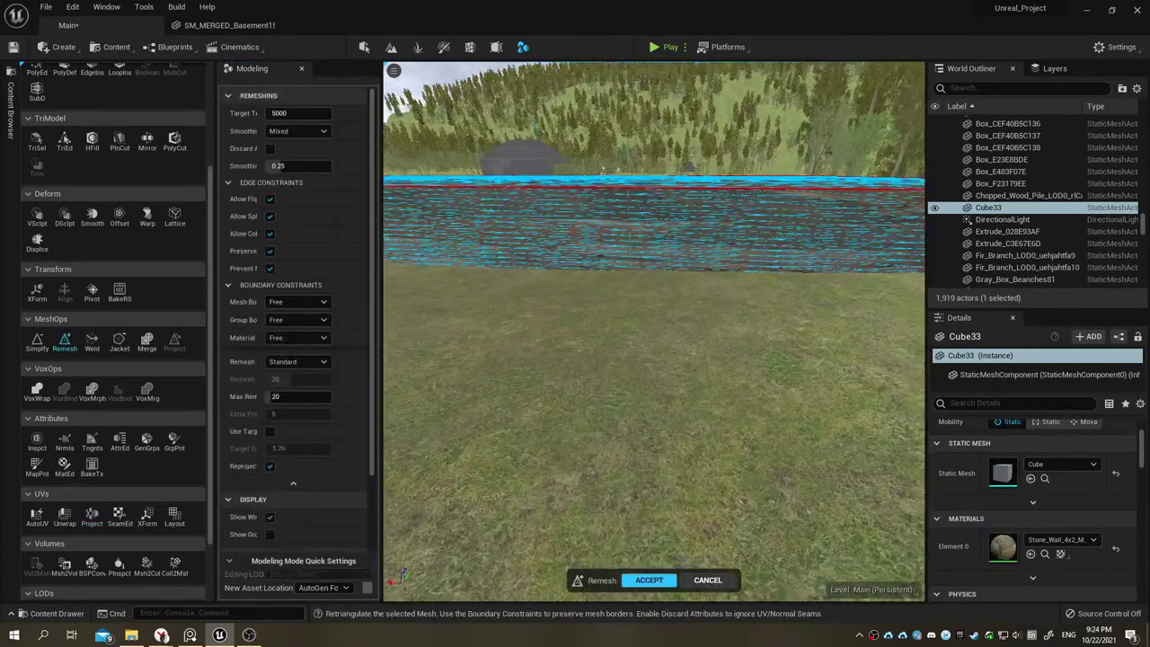
{"action": "right_click_drag", "start_coordinate": [654, 331], "coordinate": [654, 341]}
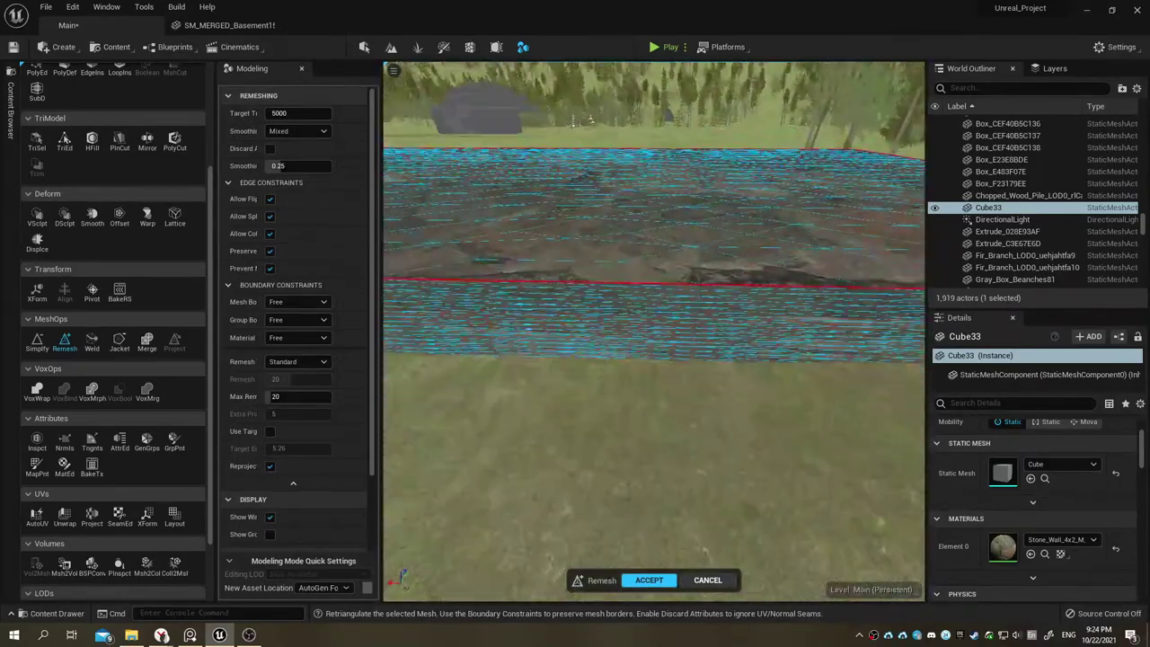
{"action": "right_click_drag", "start_coordinate": [654, 341], "coordinate": [500, 298]}
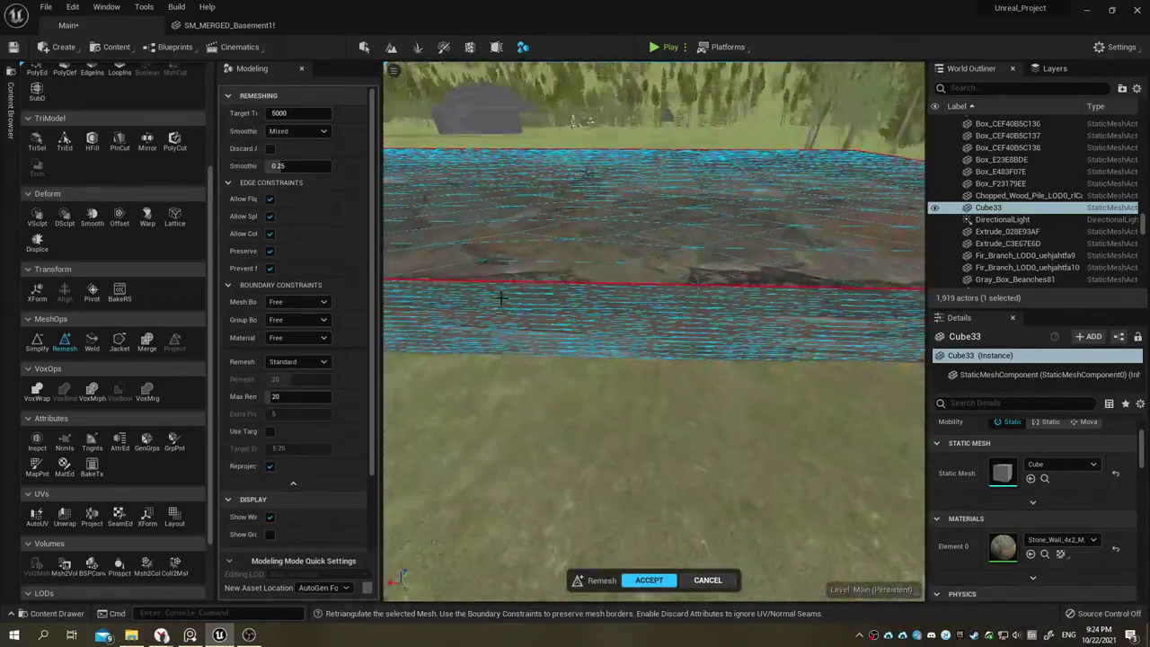
{"action": "left_click_drag", "start_coordinate": [301, 165], "coordinate": [314, 165]}
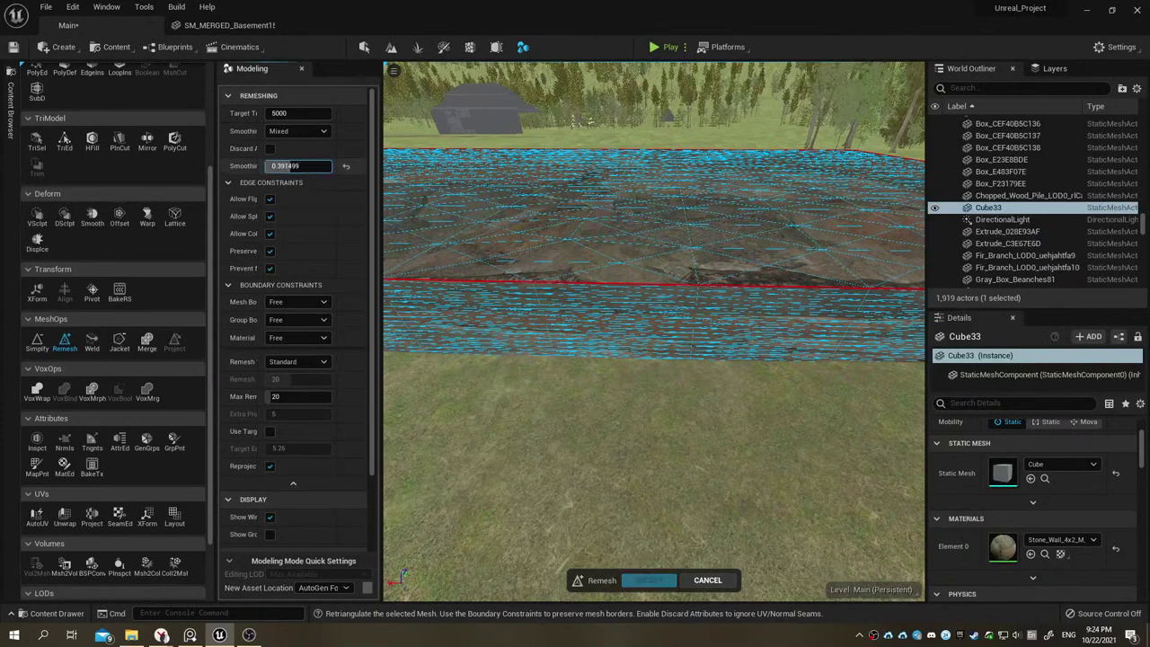
{"action": "left_click", "coordinate": [269, 233]}
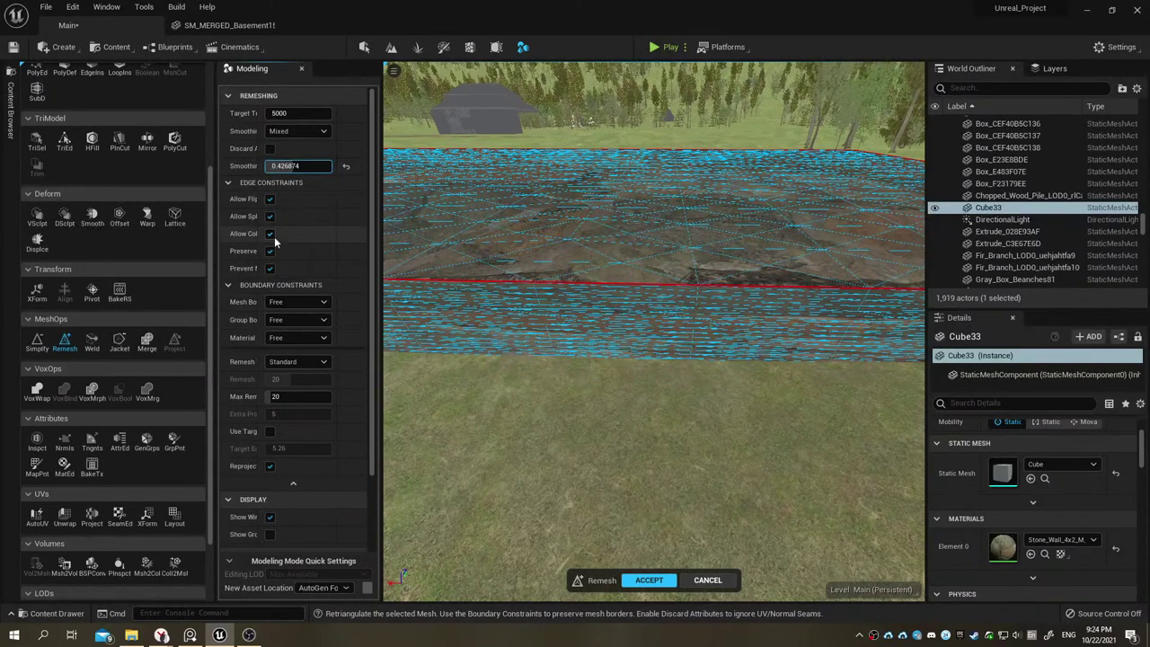
{"action": "left_click", "coordinate": [269, 234]}
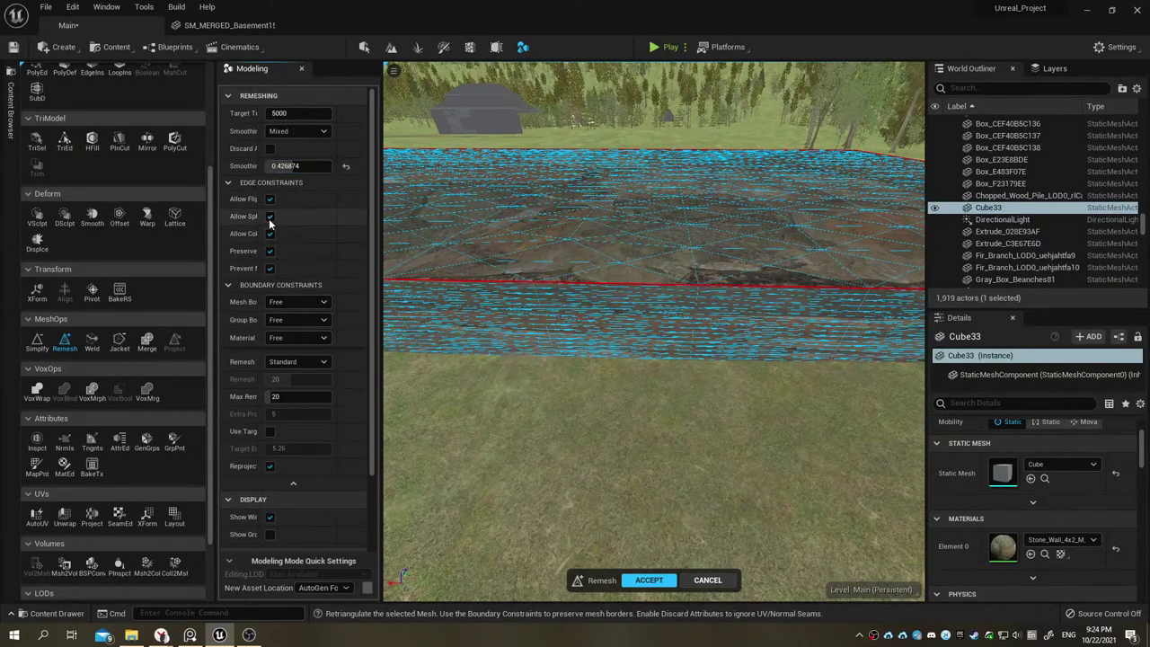
{"action": "left_click", "coordinate": [269, 251]}
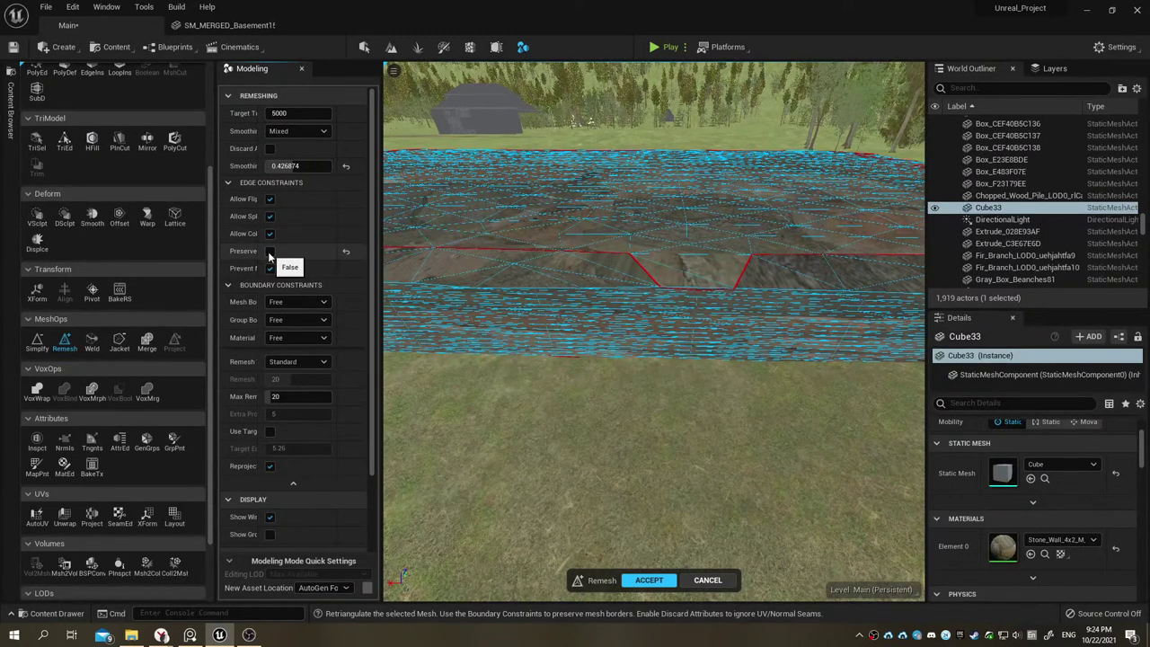
{"action": "left_click", "coordinate": [270, 252]}
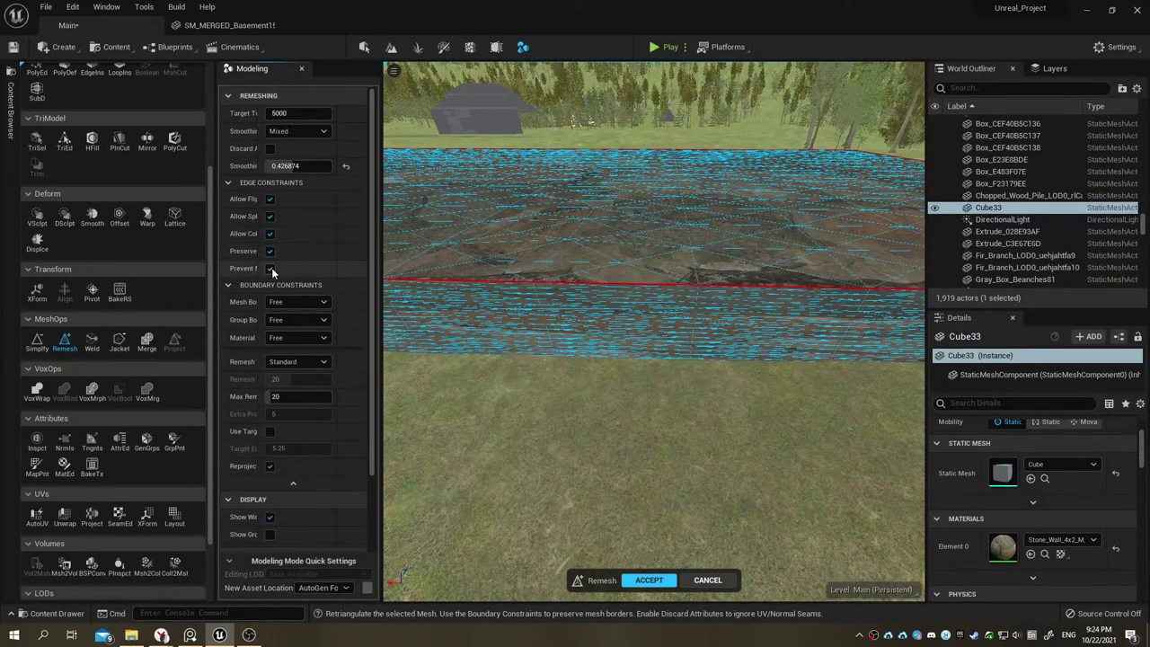
{"action": "left_click", "coordinate": [270, 199]}
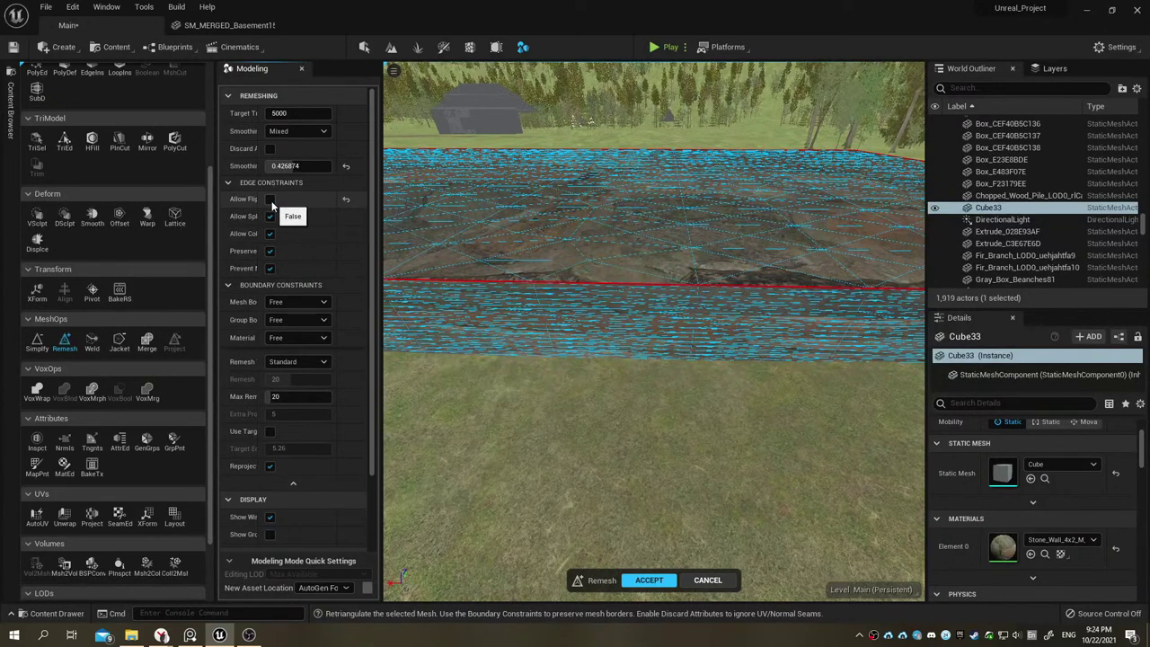
{"action": "right_click_drag", "start_coordinate": [615, 301], "coordinate": [634, 301]}
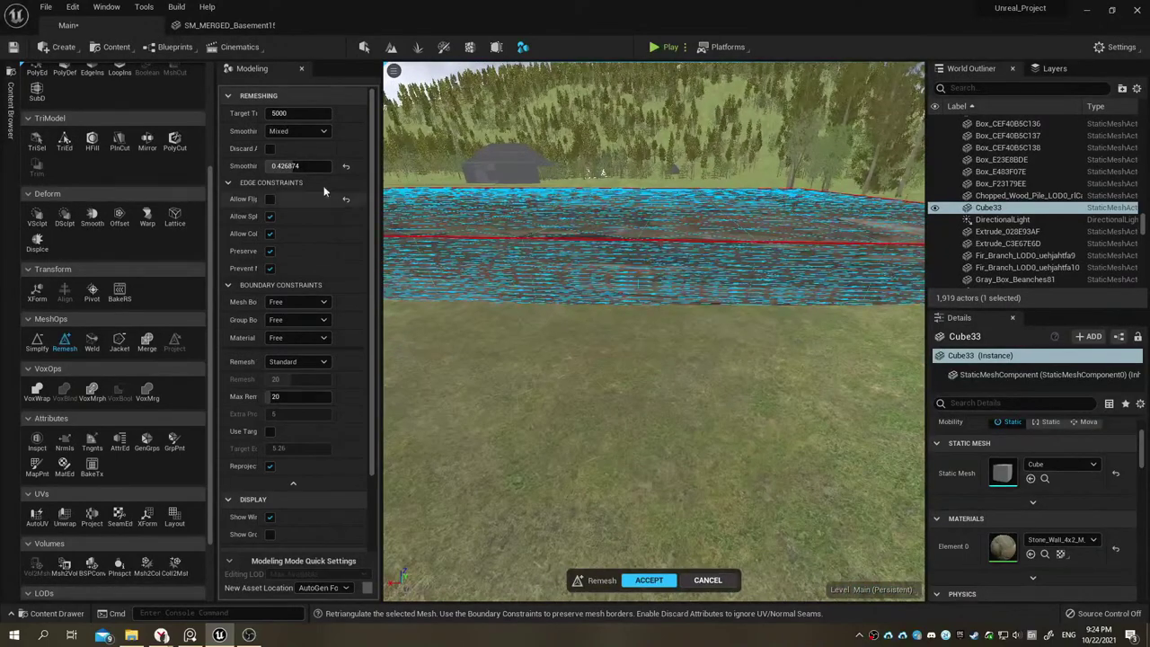
Step: Set the smoothing type to Shape Preserving, accept the remesh, and frame the slab
{"action": "left_click", "coordinate": [308, 130]}
{"action": "left_click", "coordinate": [309, 142]}
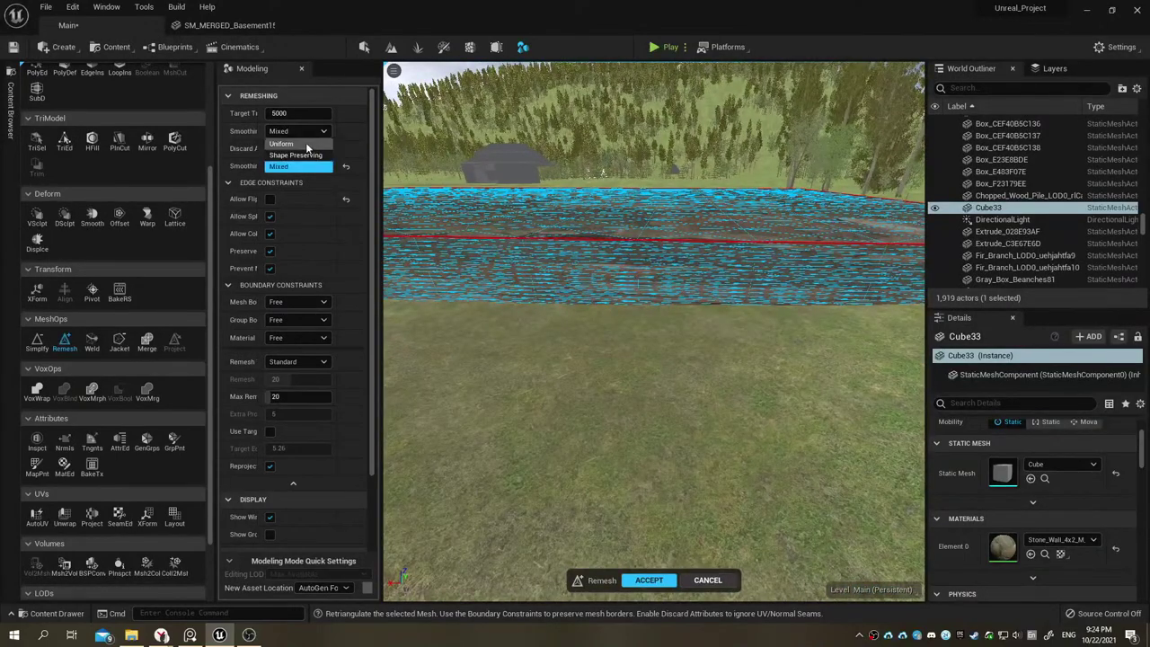
{"action": "left_click", "coordinate": [307, 130]}
{"action": "left_click", "coordinate": [306, 154]}
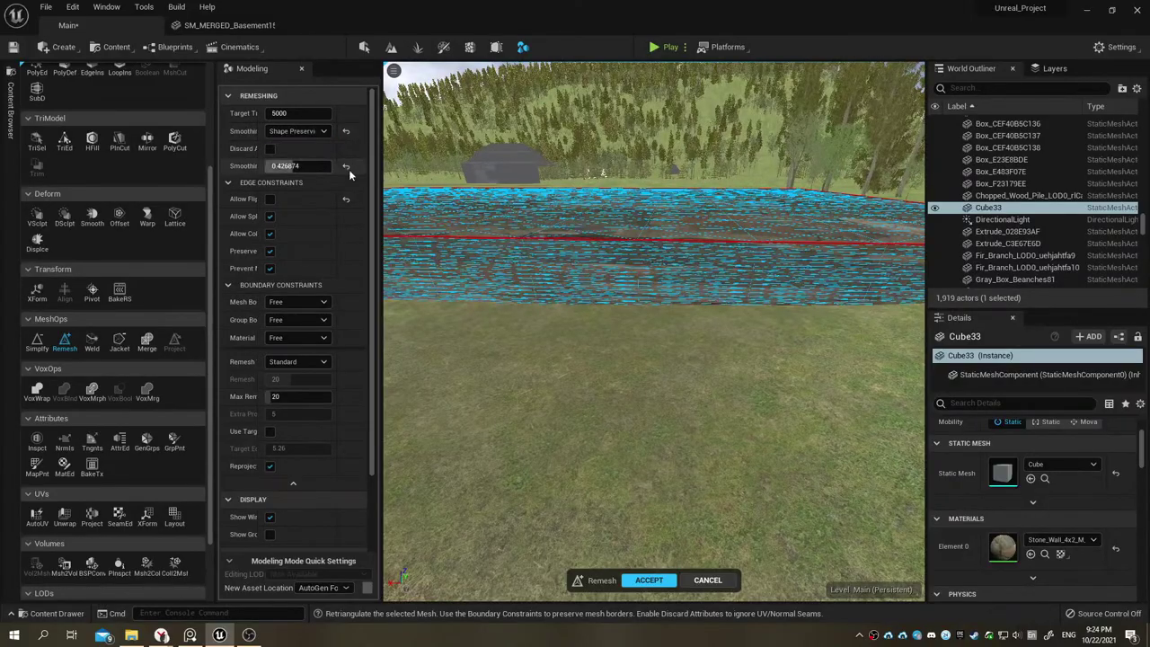
{"action": "right_click_drag", "start_coordinate": [634, 208], "coordinate": [634, 209]}
{"action": "scroll", "coordinate": [635, 208], "scroll_direction": "down", "scroll_amount": 10}
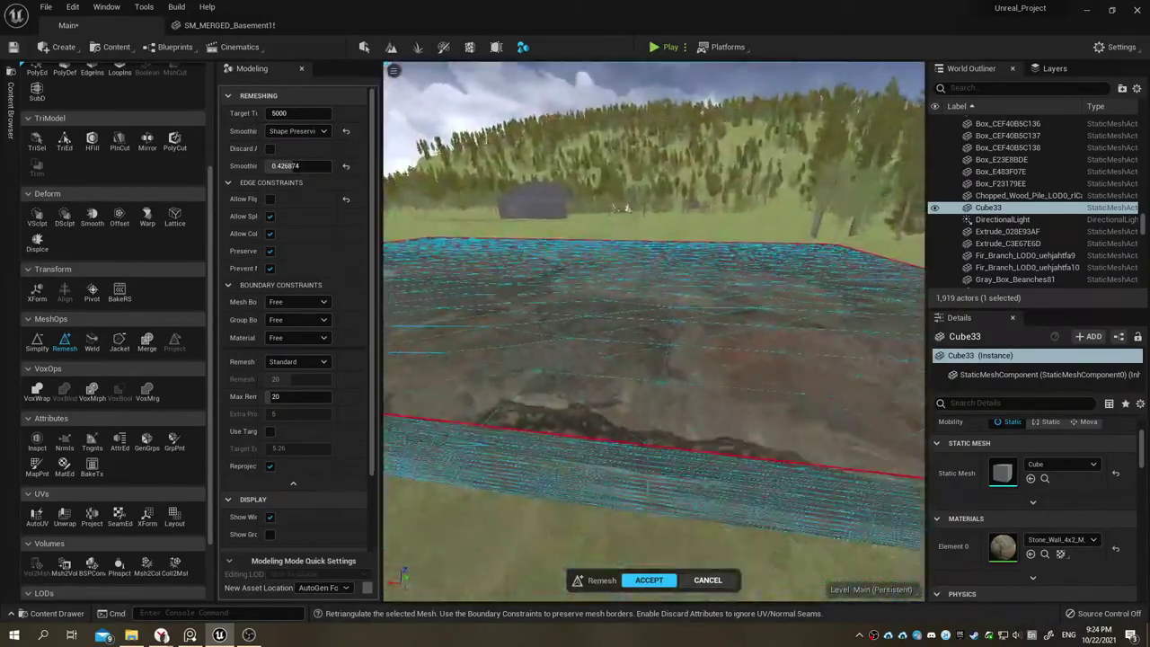
{"action": "middle_click_drag", "start_coordinate": [610, 196], "coordinate": [608, 196]}
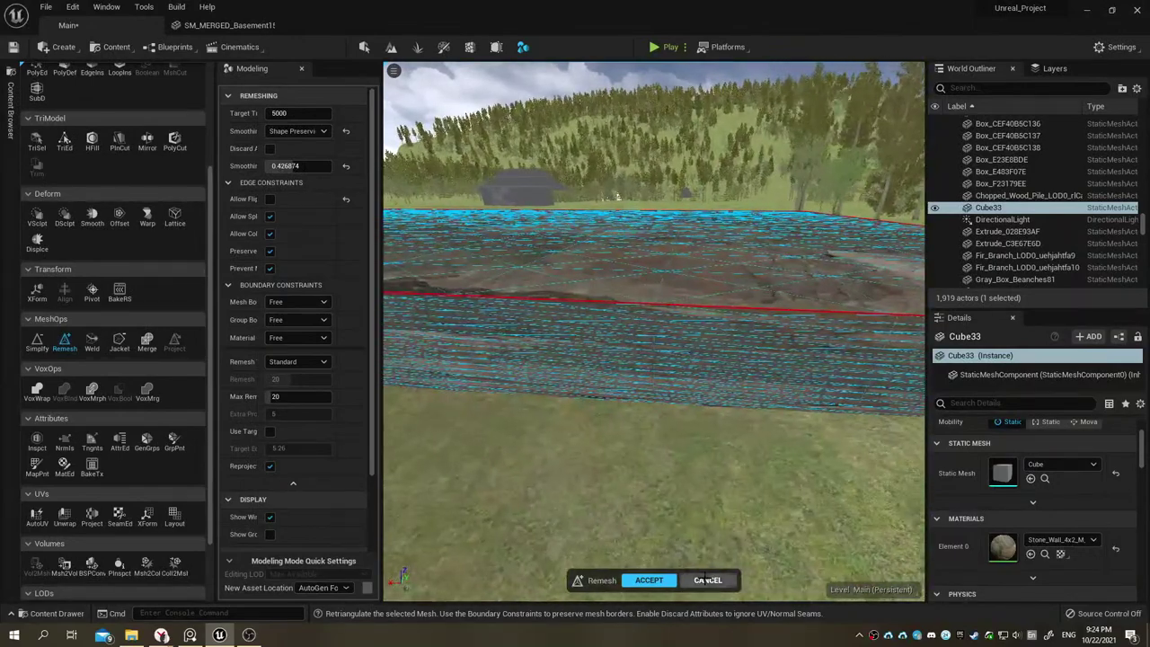
{"action": "left_click", "coordinate": [649, 580]}
{"action": "key", "text": "f"}
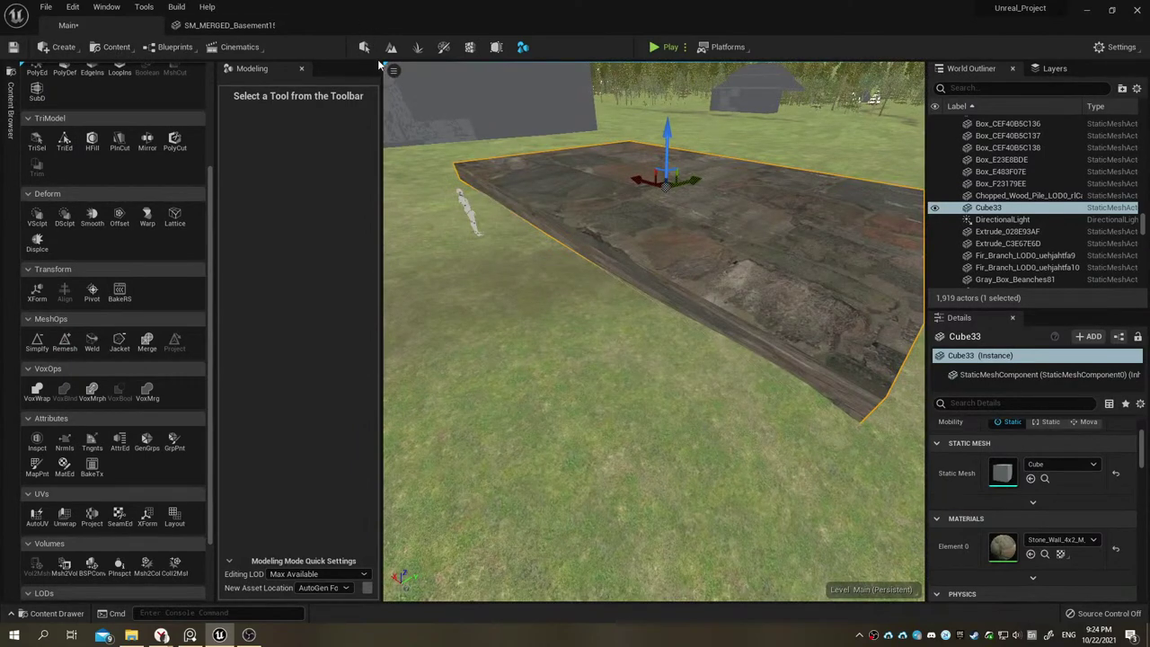
{"action": "left_click_drag", "start_coordinate": [638, 243], "coordinate": [615, 172], "text": "alt"}
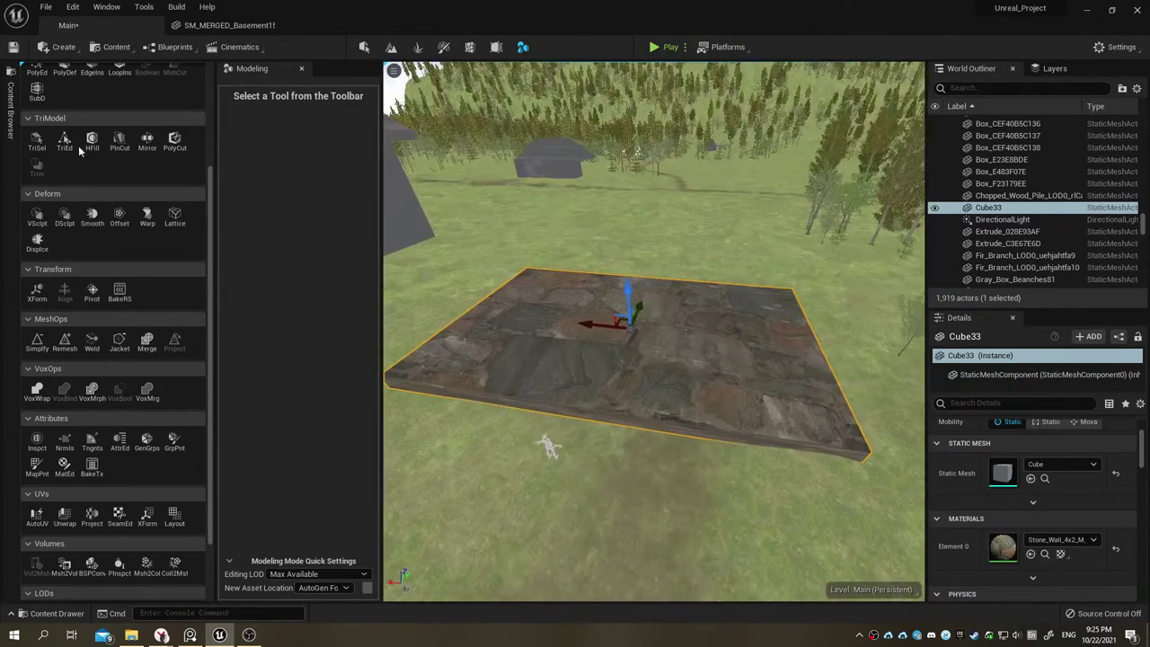
{"action": "scroll", "coordinate": [120, 178], "scroll_direction": "up", "scroll_amount": 2}
{"action": "scroll", "coordinate": [93, 144], "scroll_direction": "up", "scroll_amount": 2}
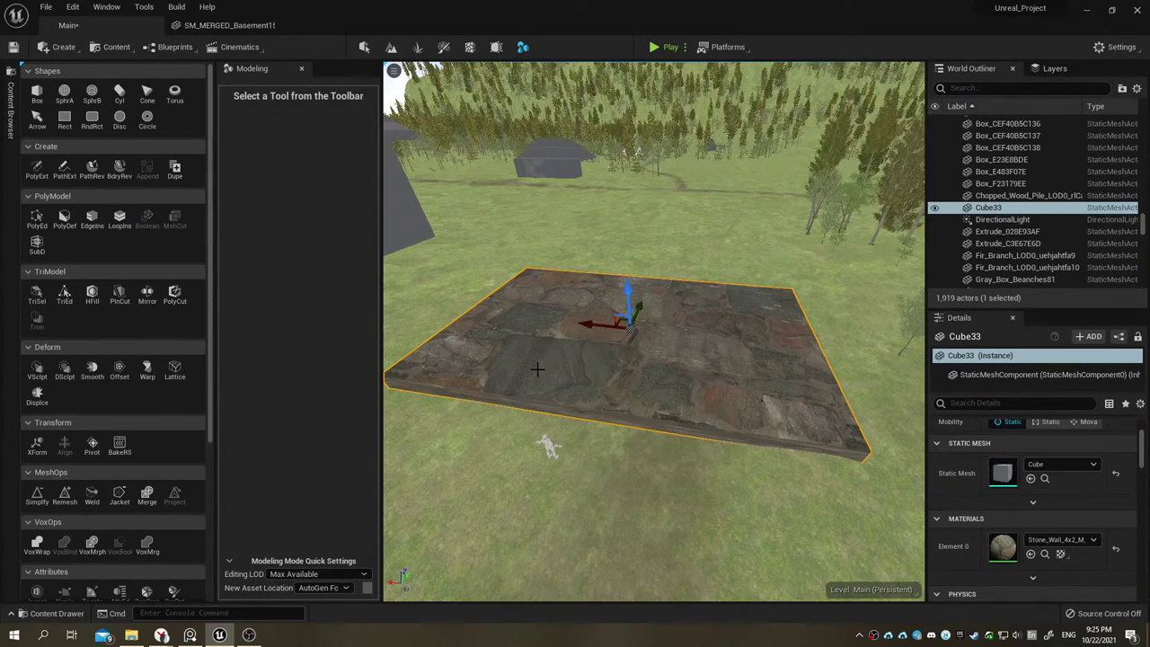
Step: Duplicate the slab as Cube58, rotate it, and set its X scale to 25
{"action": "key", "text": "ctrl+d"}
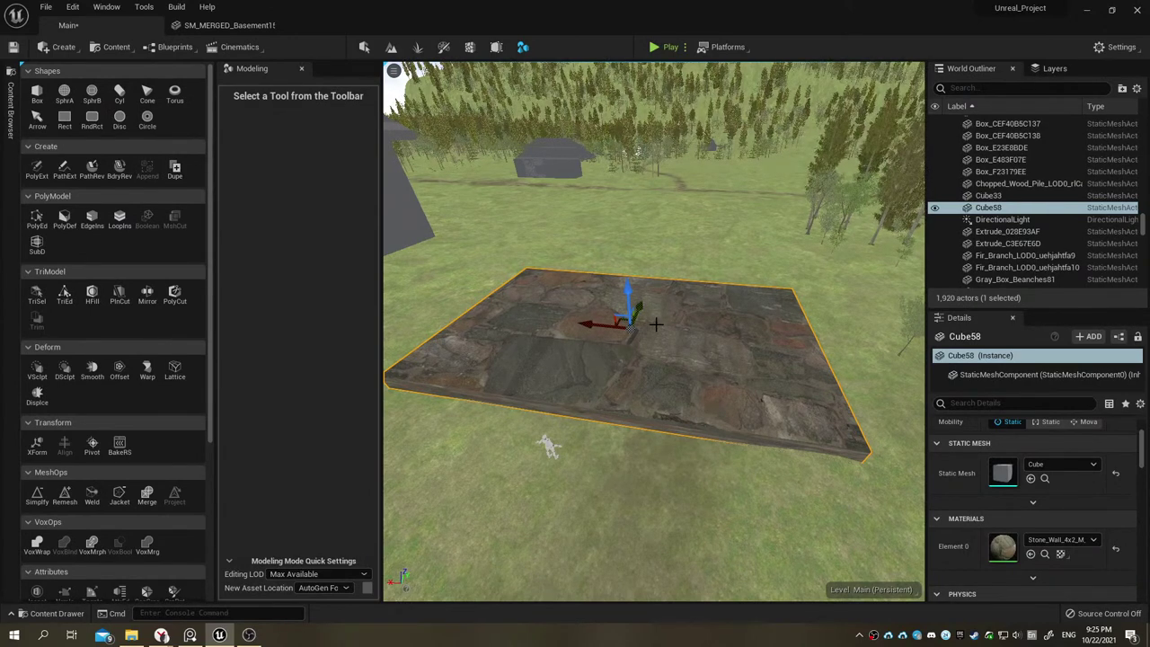
{"action": "key", "text": "e"}
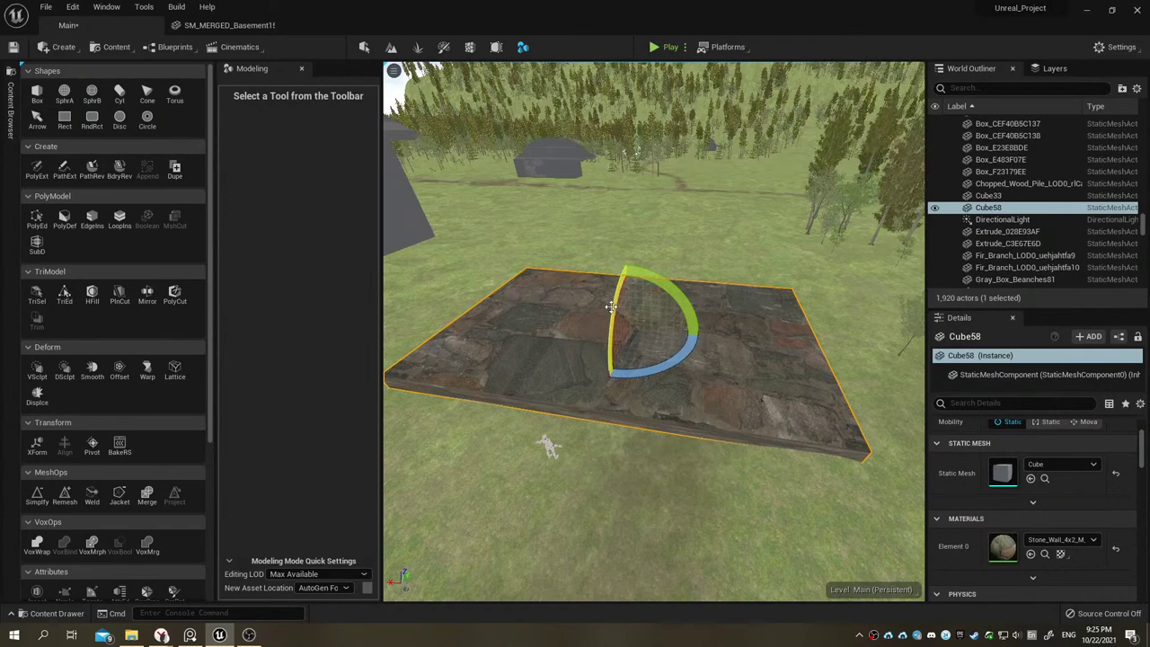
{"action": "left_click_drag", "start_coordinate": [610, 307], "coordinate": [610, 311]}
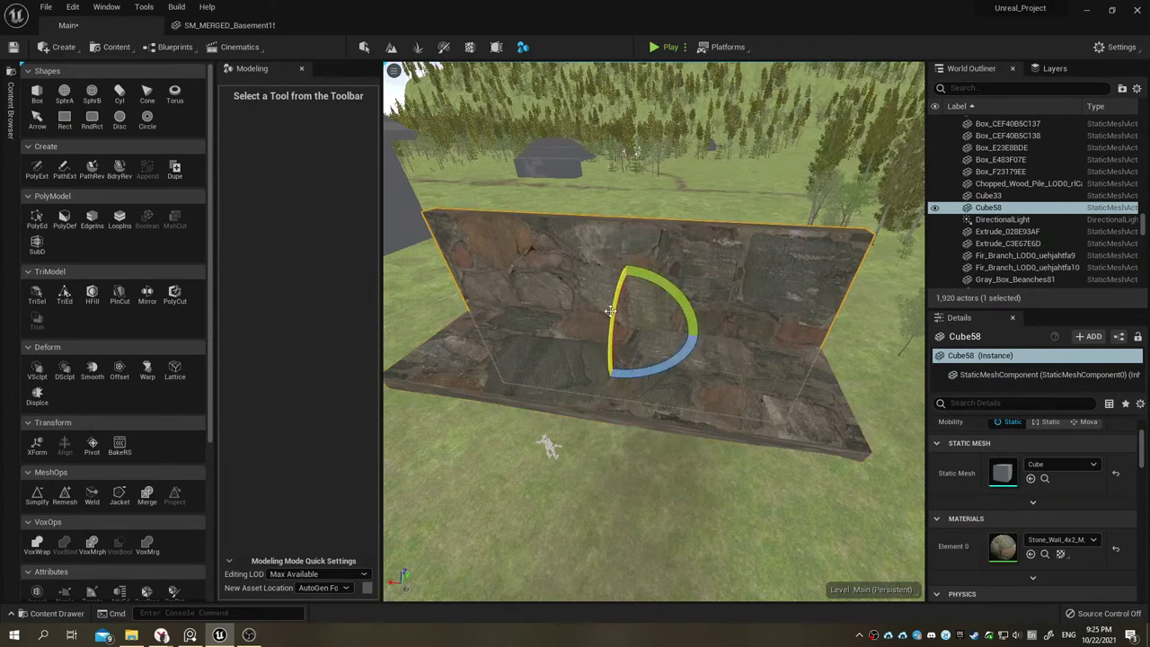
{"action": "scroll", "coordinate": [1015, 467], "scroll_direction": "up", "scroll_amount": 2}
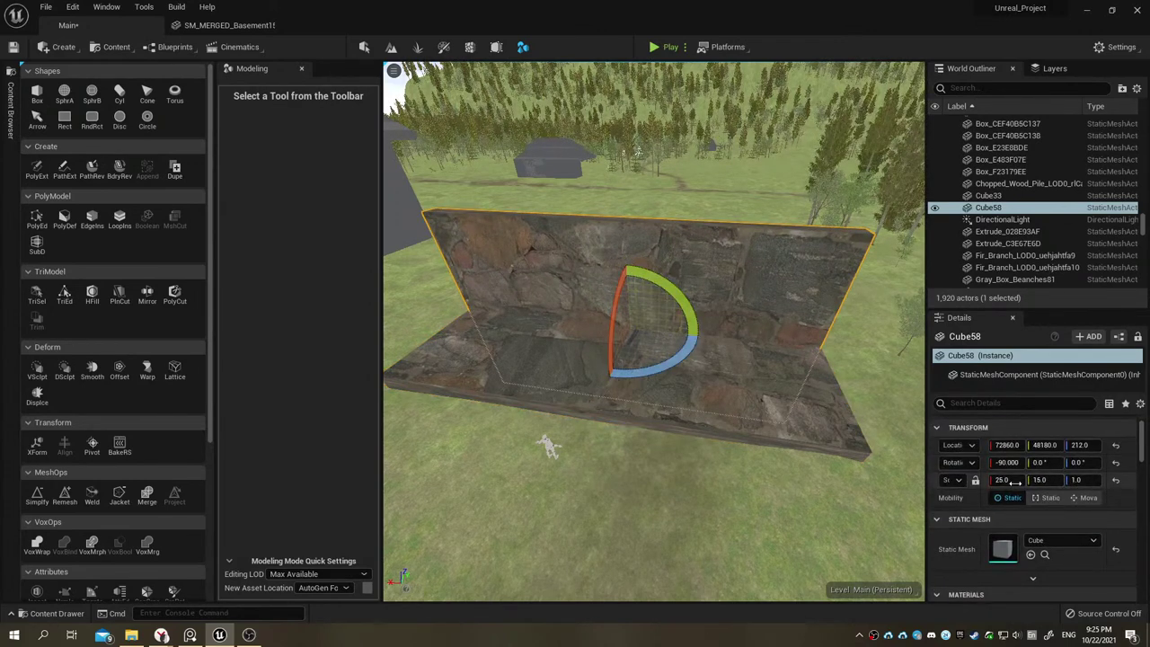
{"action": "left_click", "coordinate": [1014, 480]}
{"action": "type", "text": "5"}
{"action": "key", "text": "Return"}
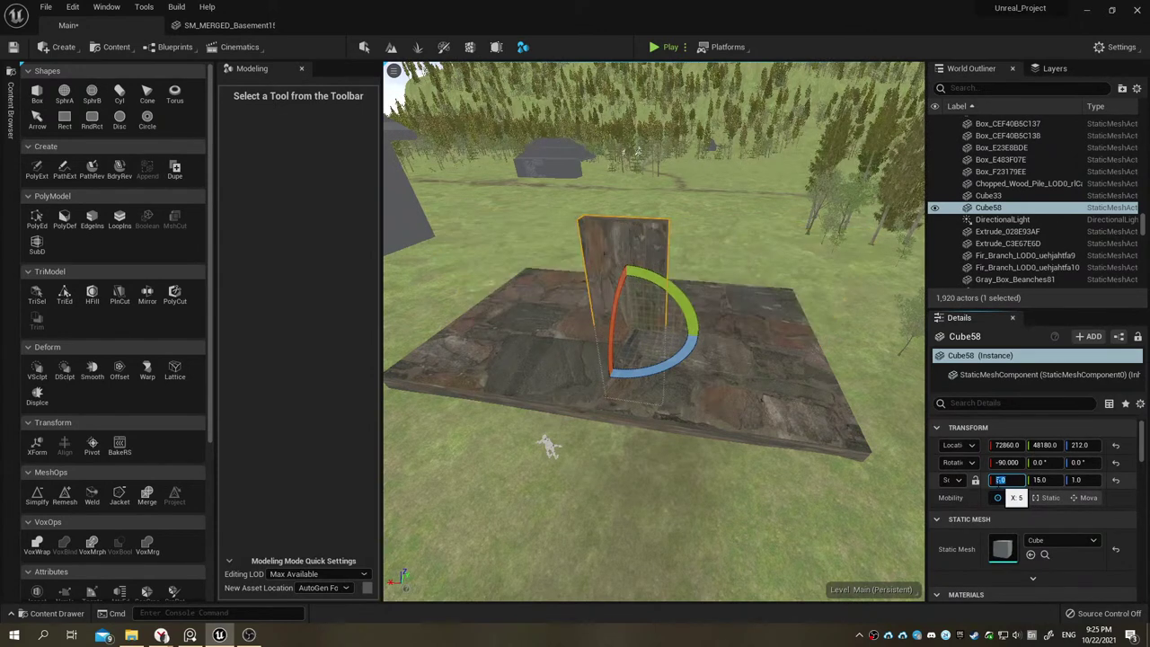
{"action": "type", "text": "20"}
{"action": "key", "text": "Return"}
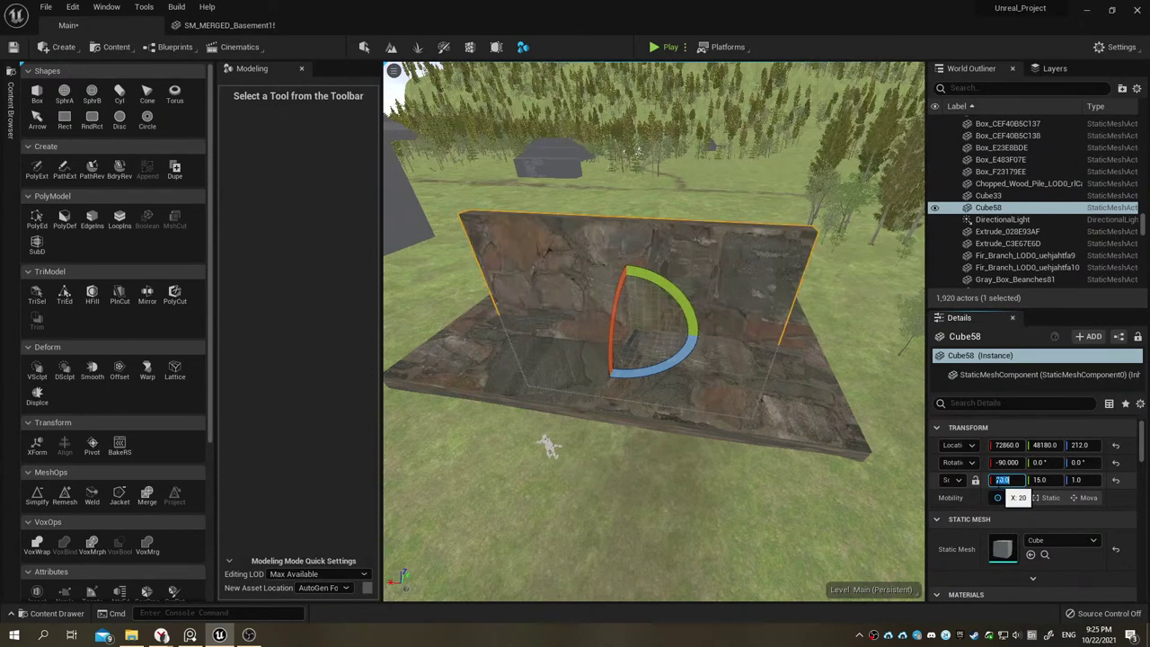
{"action": "type", "text": "25"}
{"action": "key", "text": "Return"}
{"action": "type", "text": "51"}
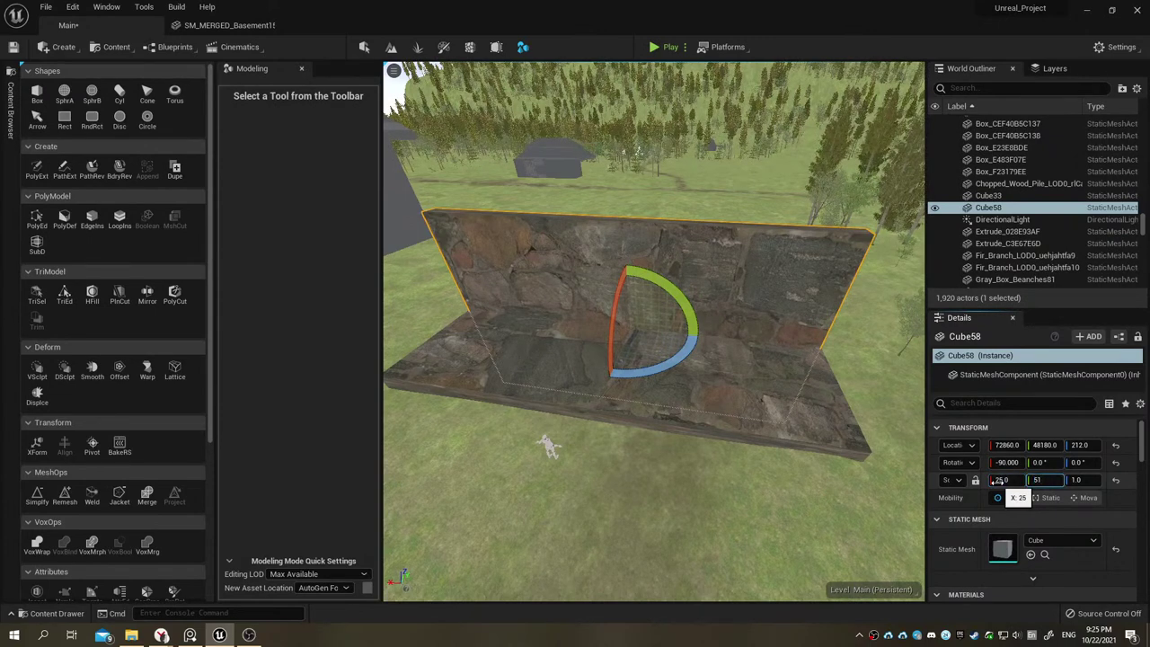
{"action": "key", "text": "Return"}
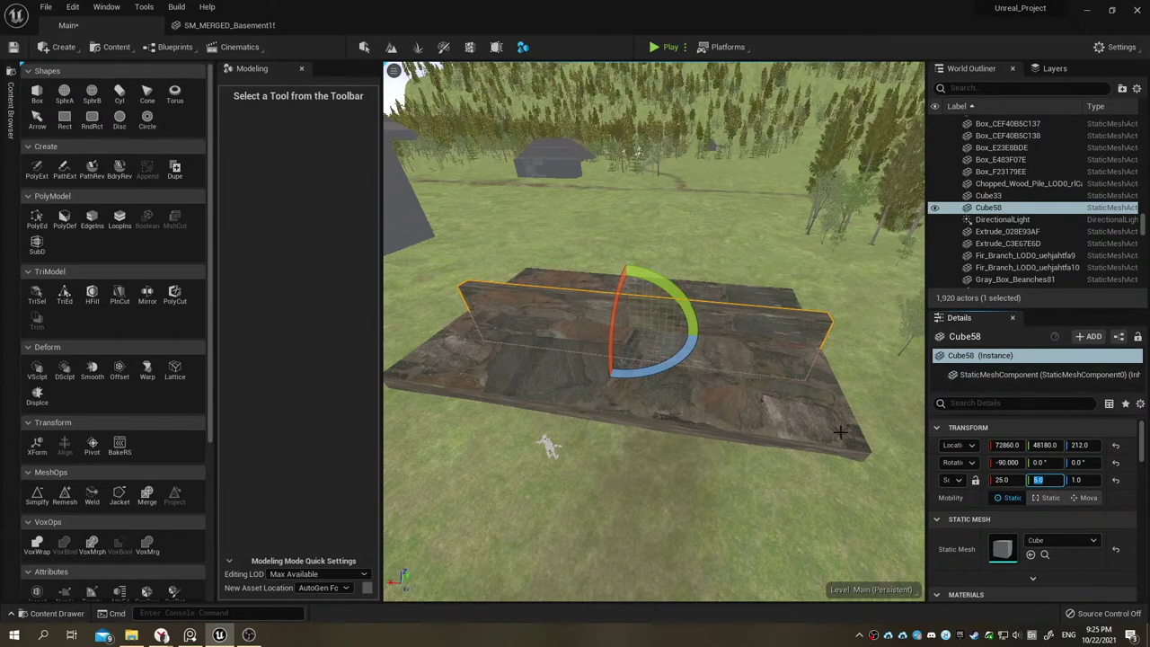
Step: Rotate Cube58 to -90°, thin it to a 25×1×1 beam, and place it along the slab's front edge
{"action": "left_click", "coordinate": [793, 429]}
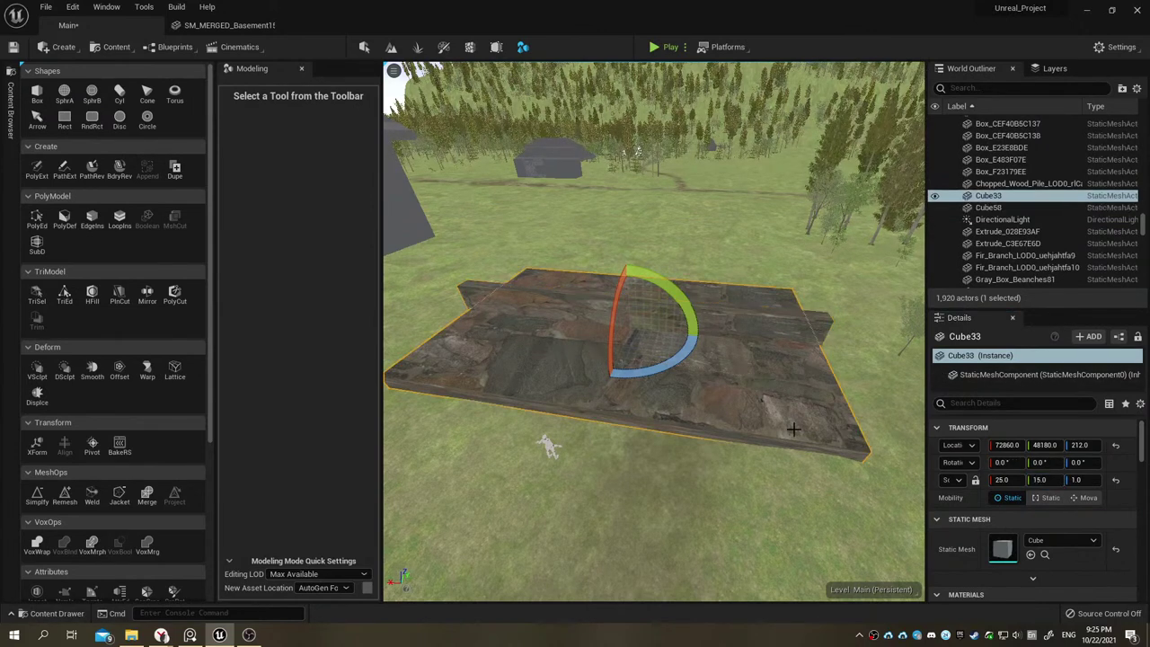
{"action": "left_click", "coordinate": [807, 318]}
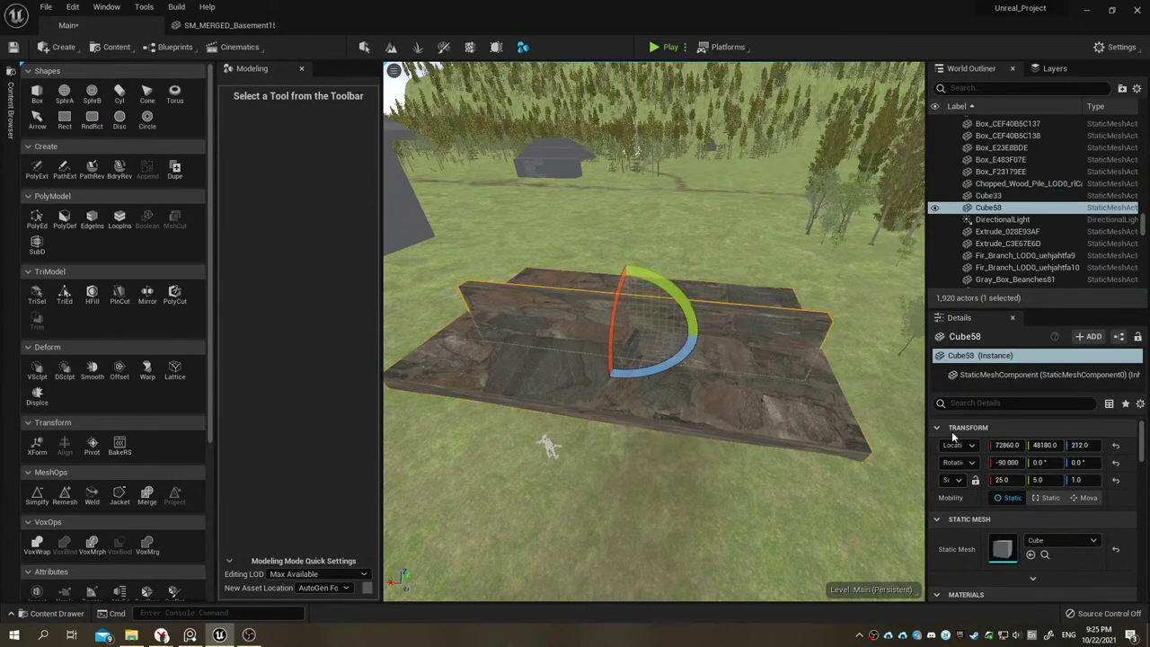
{"action": "left_click", "coordinate": [1007, 461]}
{"action": "type", "text": "-90"}
{"action": "left_click", "coordinate": [1038, 480]}
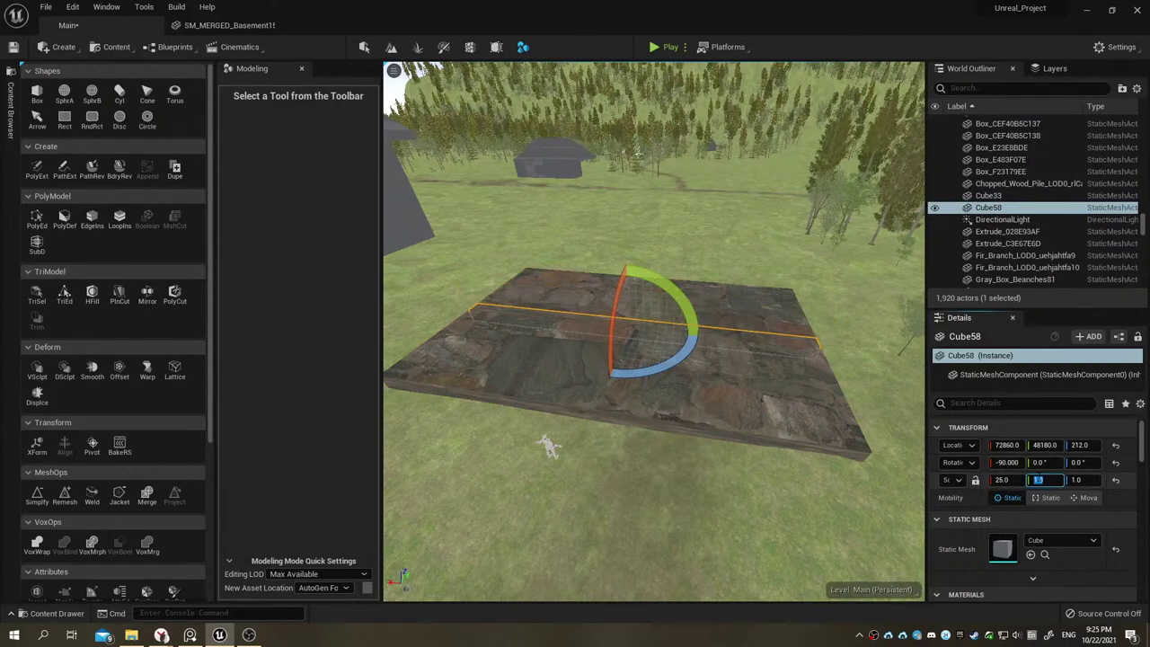
{"action": "type", "text": "1"}
{"action": "right_click_drag", "start_coordinate": [656, 332], "coordinate": [720, 296]}
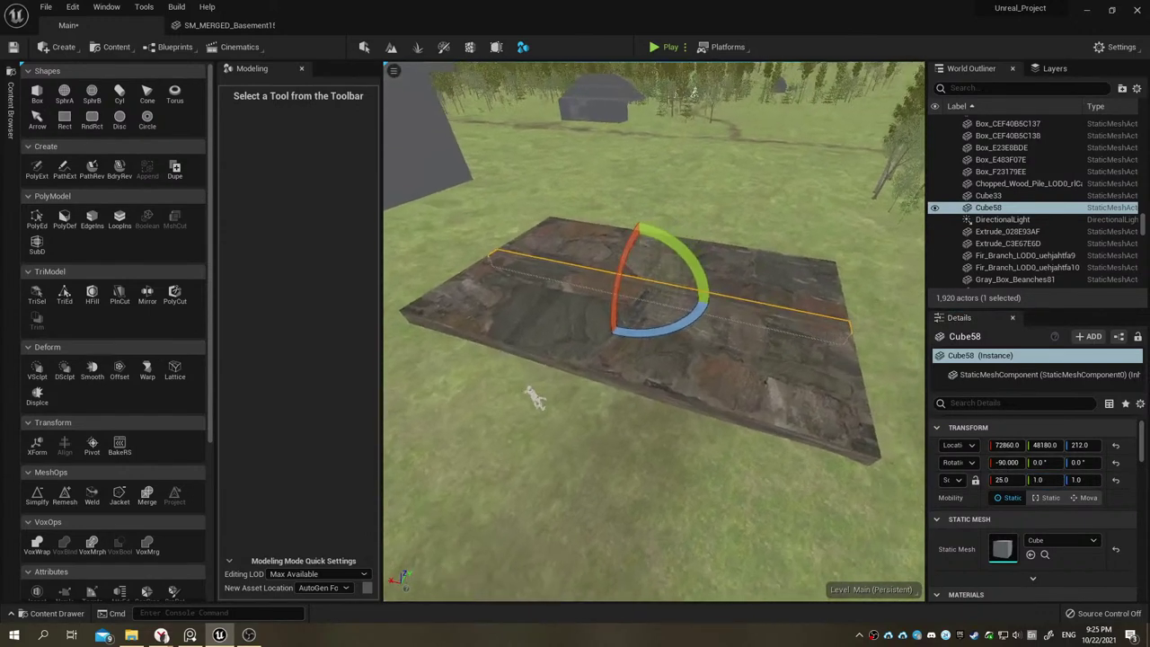
{"action": "key", "text": "w"}
{"action": "left_click_drag", "start_coordinate": [618, 265], "coordinate": [544, 335]}
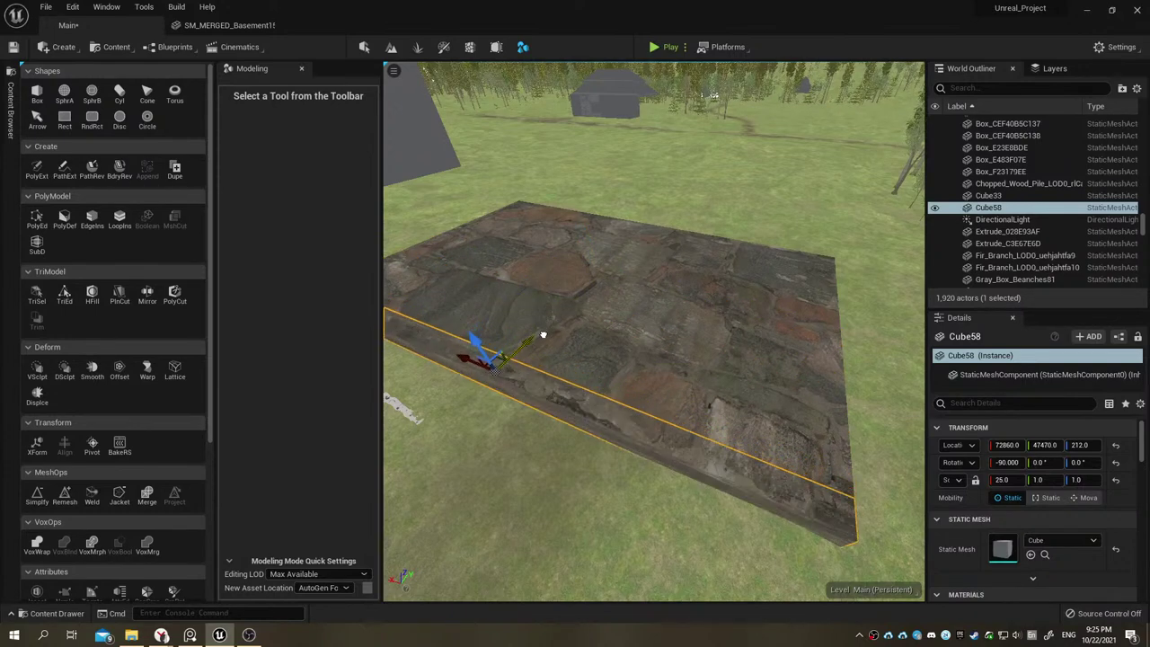
{"action": "mouse_move", "coordinate": [546, 335]}
{"action": "right_mouse_down"}
{"action": "mouse_move", "coordinate": [536, 81]}
{"action": "mouse_move", "coordinate": [528, 119]}
{"action": "mouse_move", "coordinate": [913, 529]}
{"action": "right_mouse_up"}
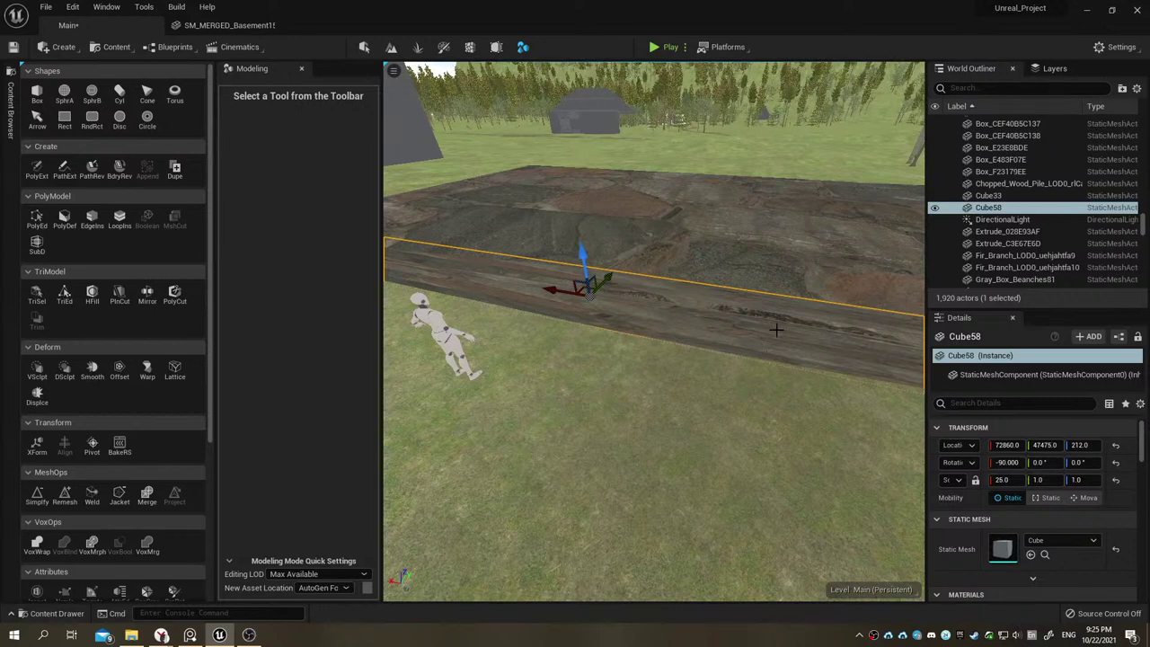
{"action": "right_click_drag", "start_coordinate": [783, 307], "coordinate": [782, 306]}
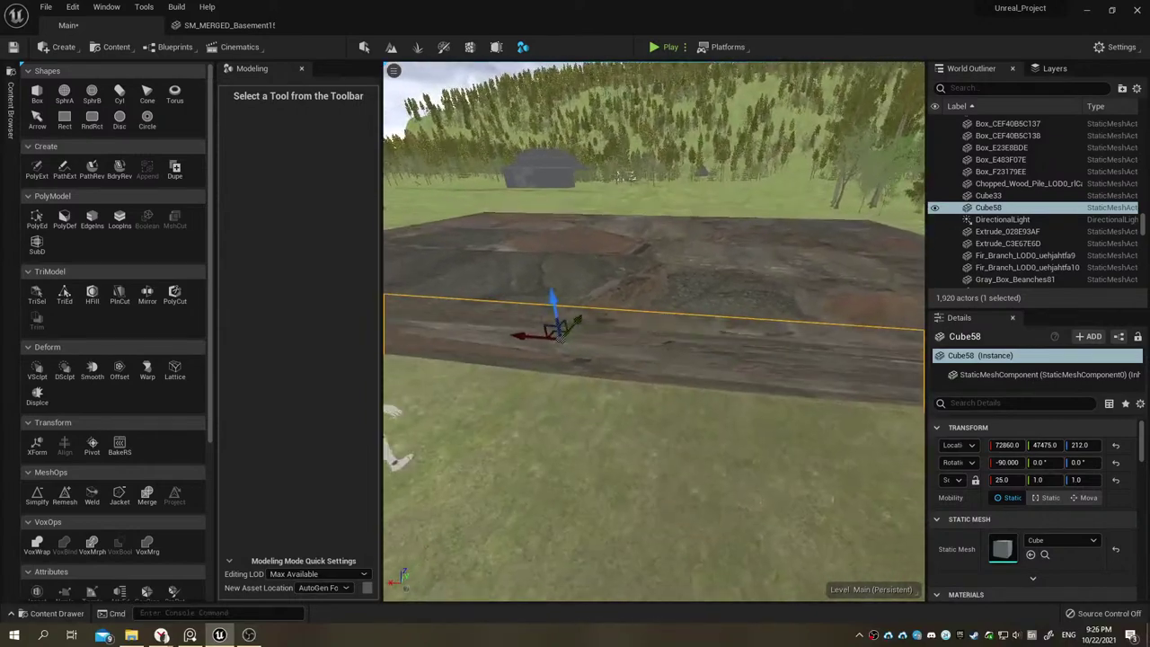
{"action": "left_click", "coordinate": [387, 460]}
{"action": "left_click", "coordinate": [701, 329]}
Step: Duplicate the long beam as Cube59 and rotate it perpendicular to Cube58
{"action": "right_click_drag", "start_coordinate": [699, 331], "coordinate": [699, 331]}
{"action": "key", "text": "ctrl+d"}
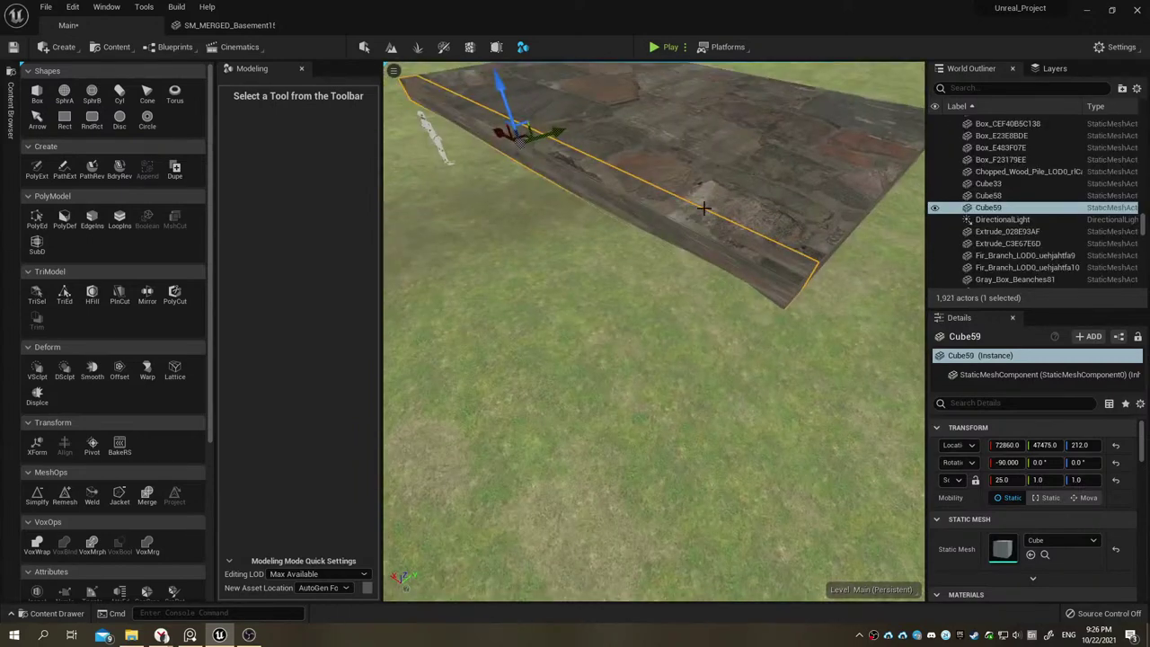
{"action": "right_click_drag", "start_coordinate": [704, 209], "coordinate": [703, 209]}
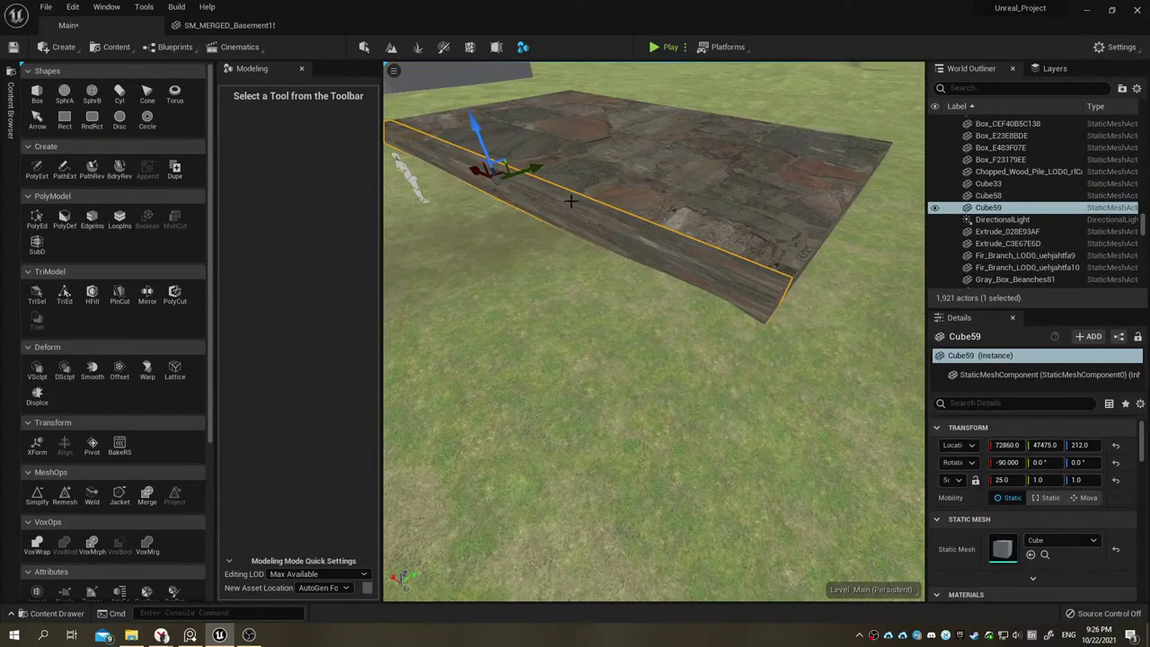
{"action": "right_click_drag", "start_coordinate": [570, 202], "coordinate": [570, 201]}
{"action": "key", "text": "e"}
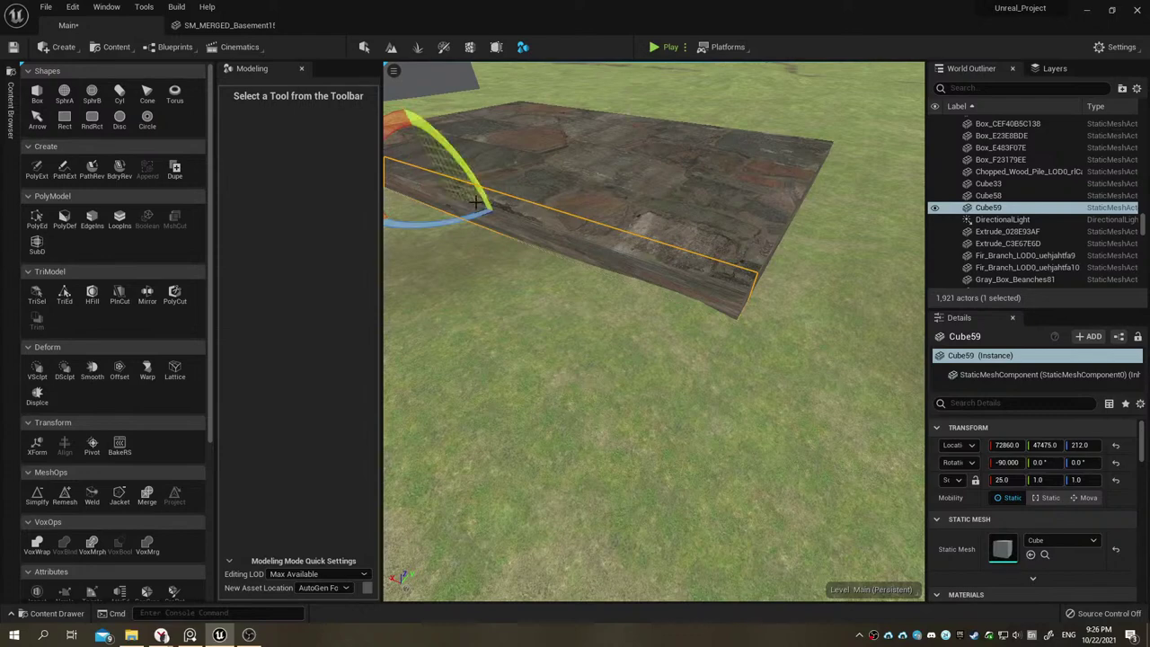
{"action": "left_click_drag", "start_coordinate": [476, 202], "coordinate": [503, 193]}
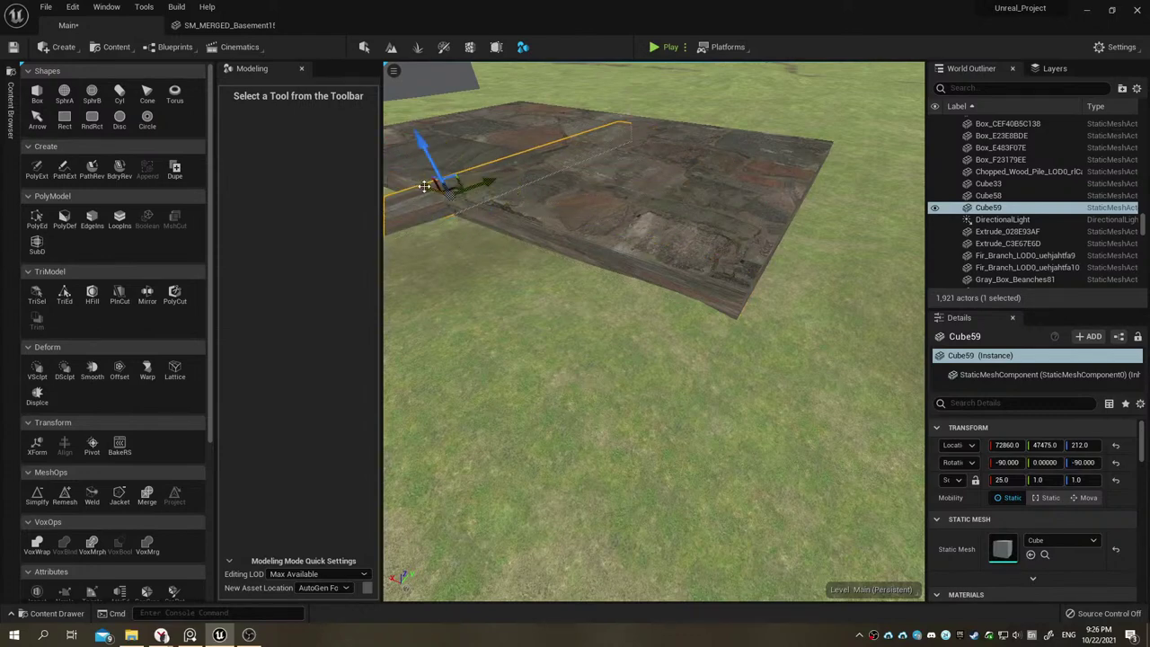
{"action": "left_click_drag", "start_coordinate": [424, 186], "coordinate": [651, 288]}
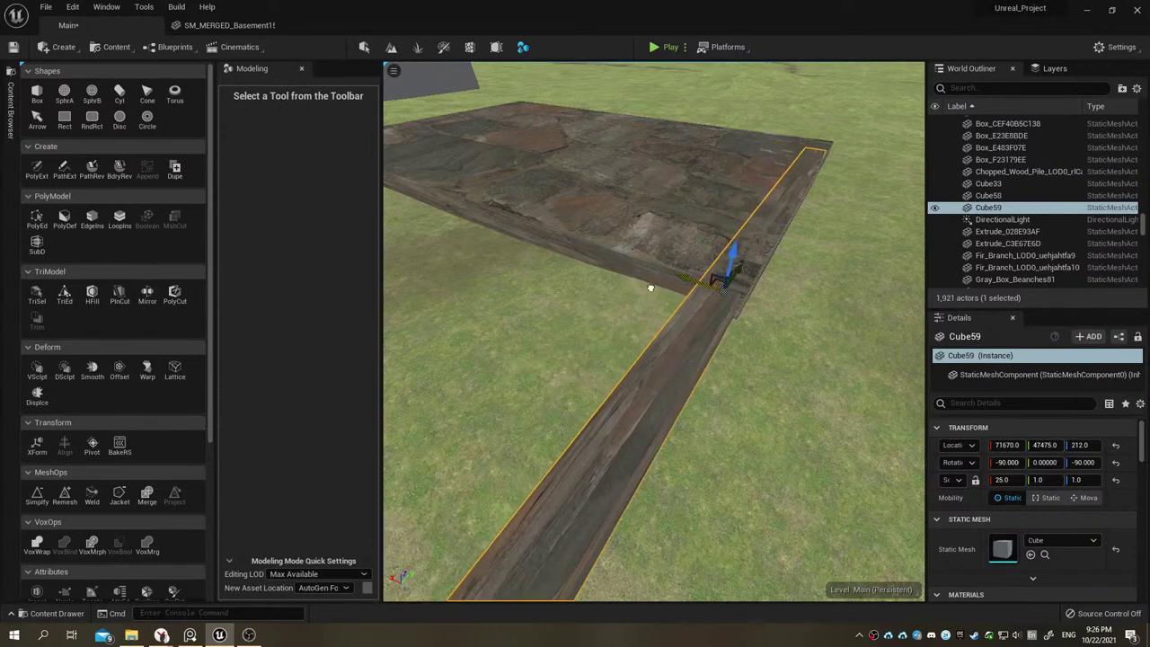
{"action": "left_click_drag", "start_coordinate": [621, 325], "coordinate": [604, 348], "text": "alt"}
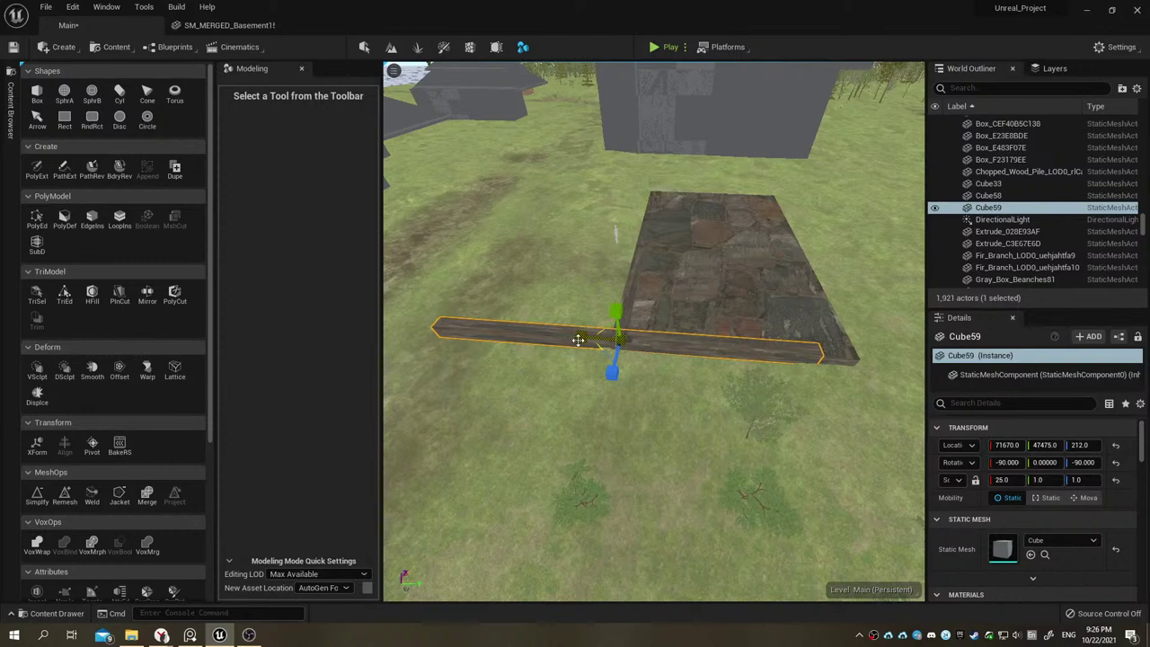
{"action": "left_click", "coordinate": [762, 286]}
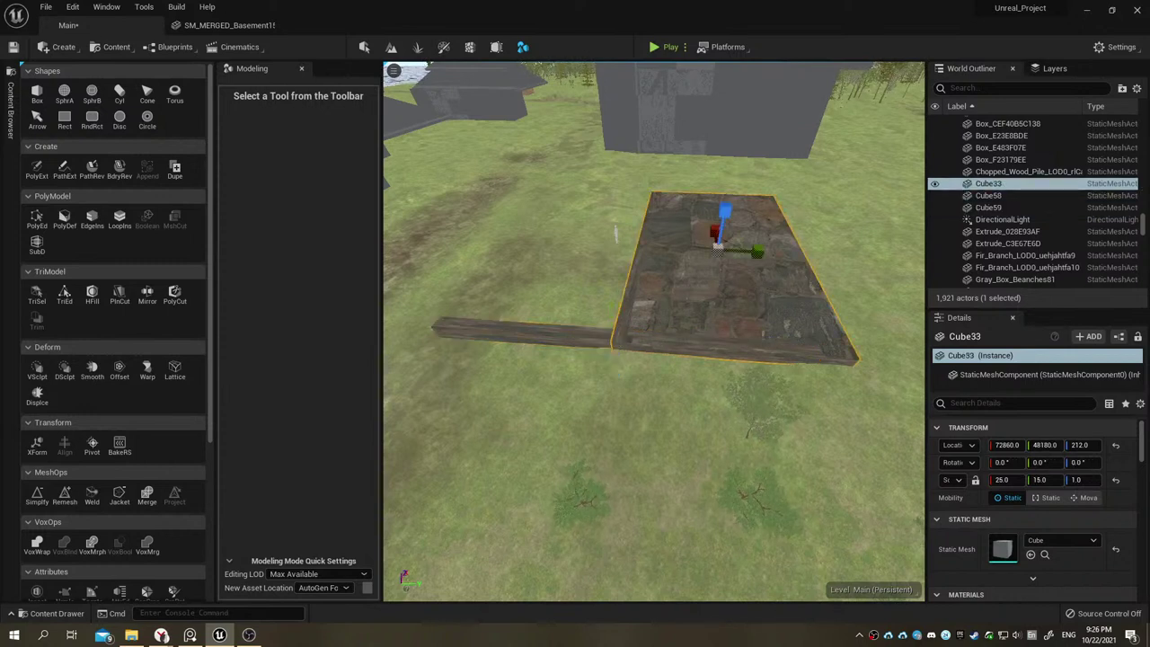
{"action": "left_click", "coordinate": [648, 338]}
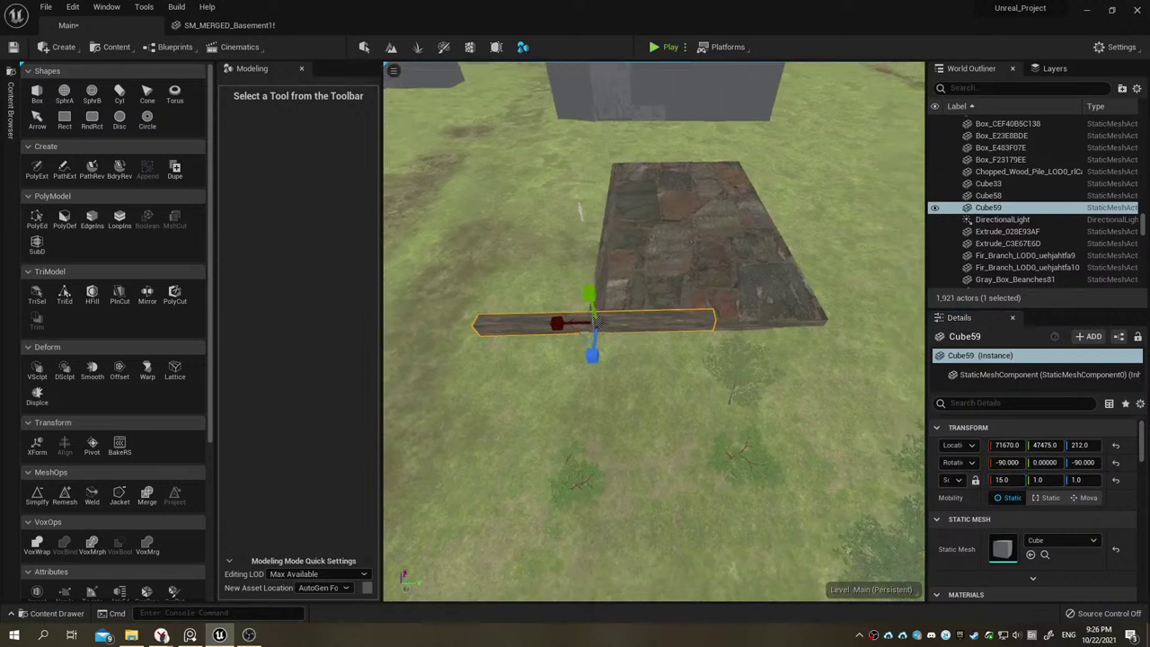
Step: Delete the Cube33 stone slab and move Cube59 to meet Cube58's end at a corner
{"action": "left_click_drag", "start_coordinate": [629, 377], "coordinate": [597, 362], "text": "alt"}
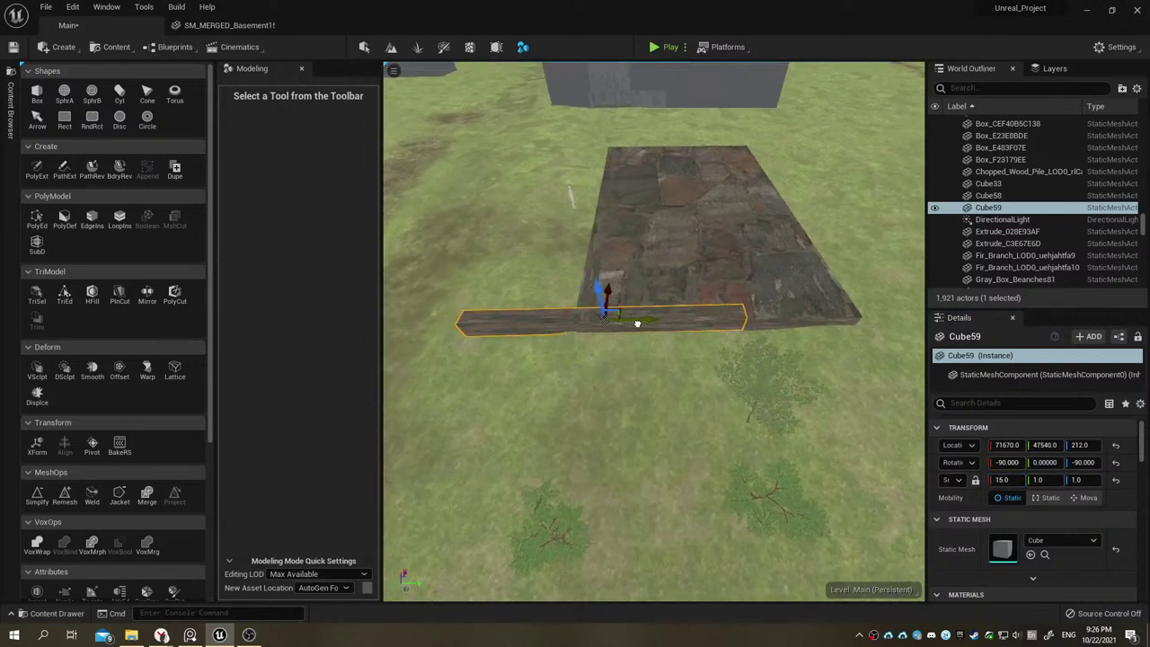
{"action": "mouse_move", "coordinate": [637, 323]}
{"action": "left_mouse_down"}
{"action": "mouse_move", "coordinate": [757, 337]}
{"action": "mouse_move", "coordinate": [629, 406]}
{"action": "left_mouse_up"}
{"action": "left_click", "coordinate": [565, 334]}
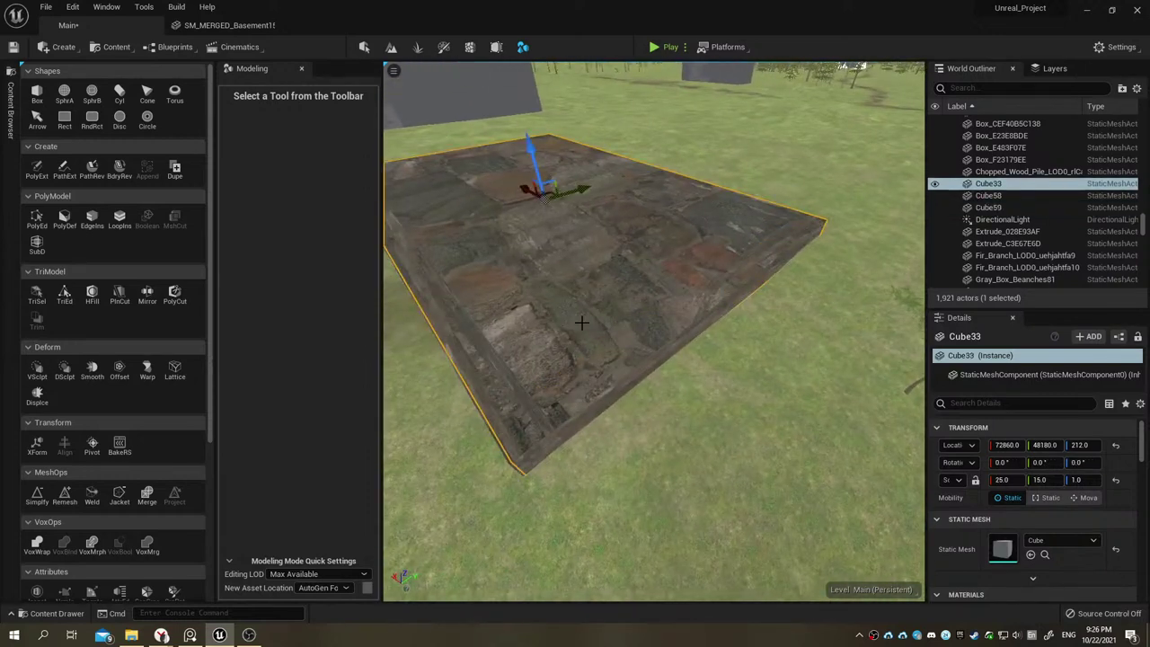
{"action": "key", "text": "Delete"}
{"action": "left_click", "coordinate": [578, 372]}
{"action": "key", "text": "f"}
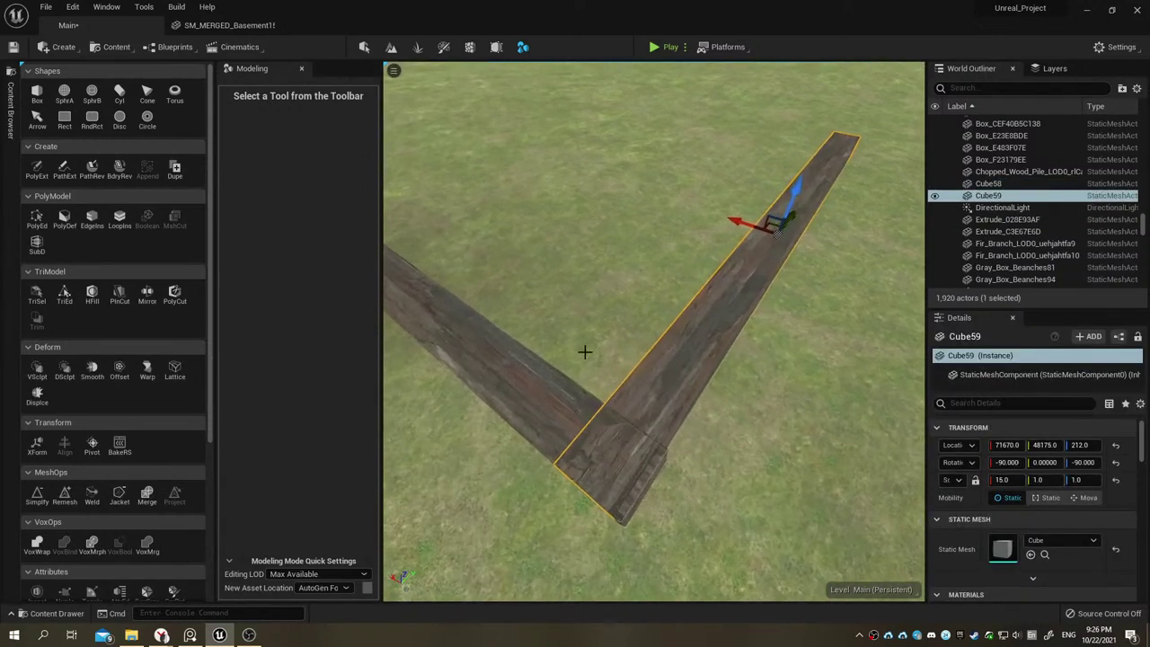
{"action": "left_click_drag", "start_coordinate": [780, 228], "coordinate": [782, 228]}
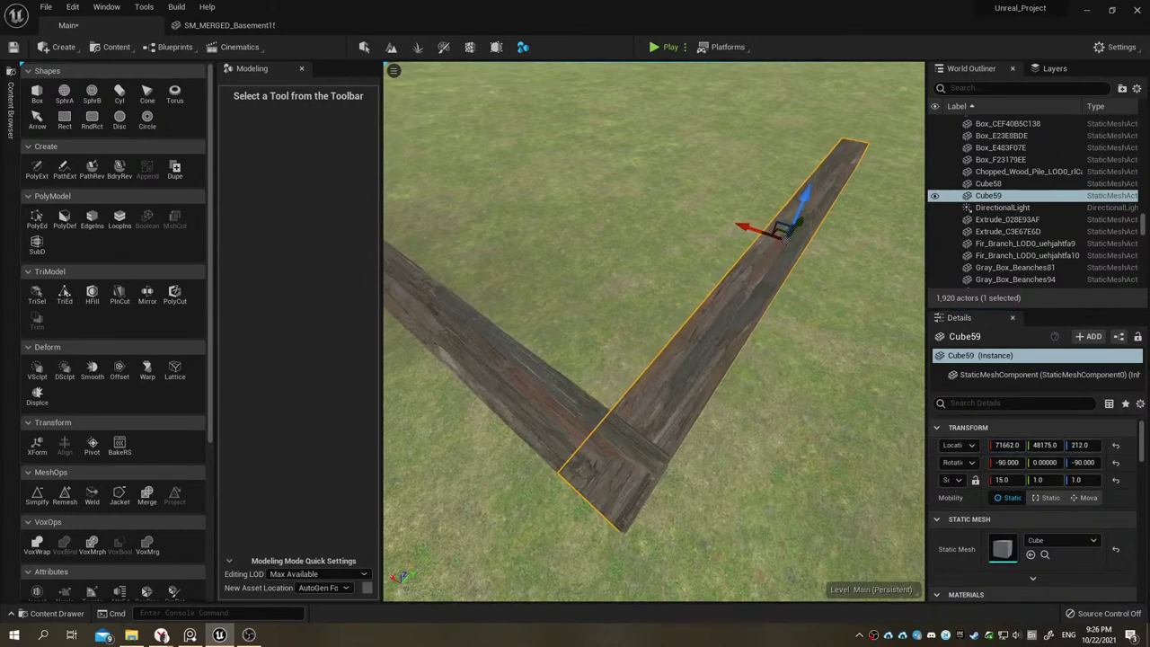
{"action": "left_click_drag", "start_coordinate": [676, 183], "coordinate": [676, 183], "text": "alt"}
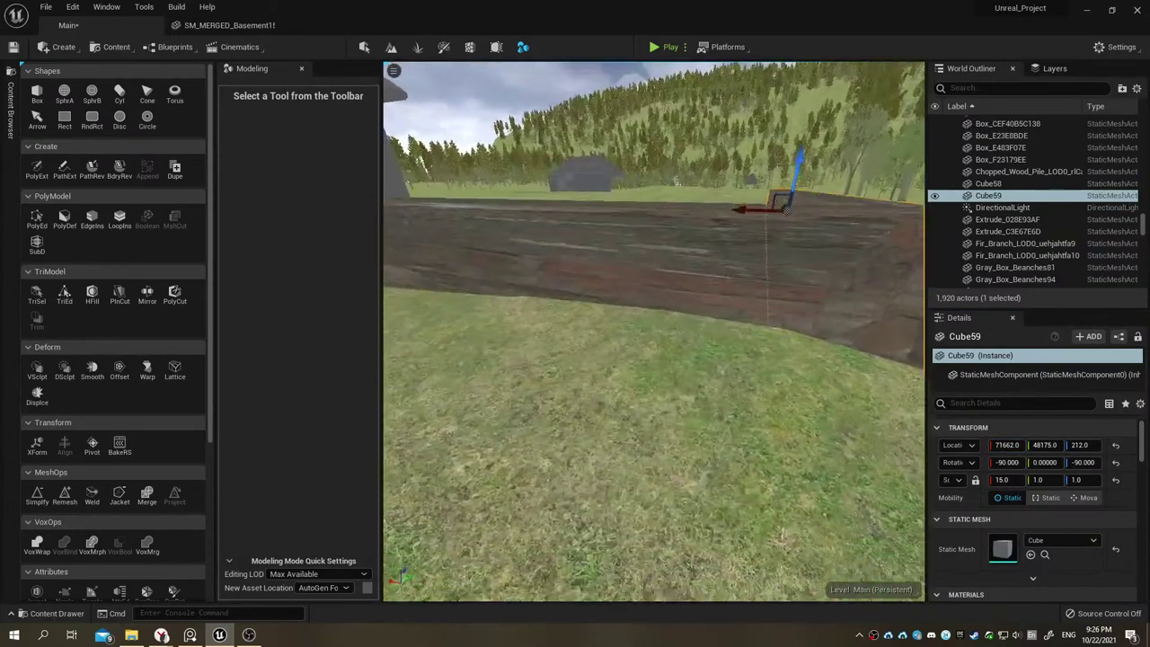
{"action": "left_click", "coordinate": [642, 272]}
{"action": "left_click_drag", "start_coordinate": [692, 107], "coordinate": [387, 397], "text": "alt"}
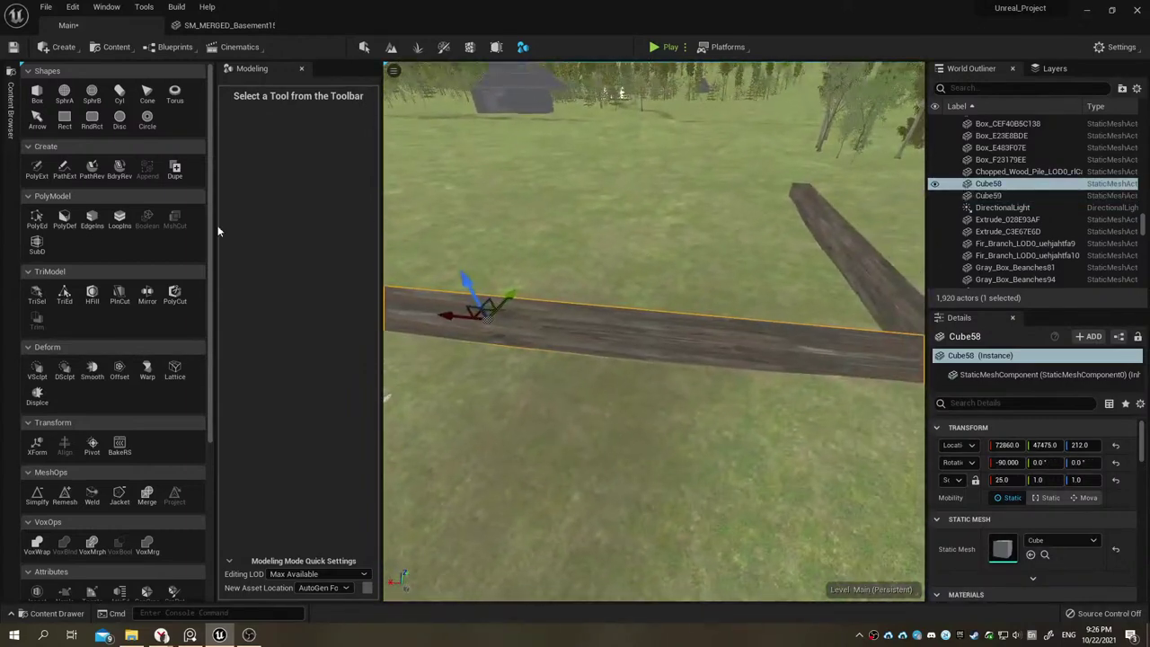
Step: Cube-project Cube58's UVs with UV Scale X set to 17.23 and accept
{"action": "scroll", "coordinate": [108, 509], "scroll_direction": "down", "scroll_amount": 1}
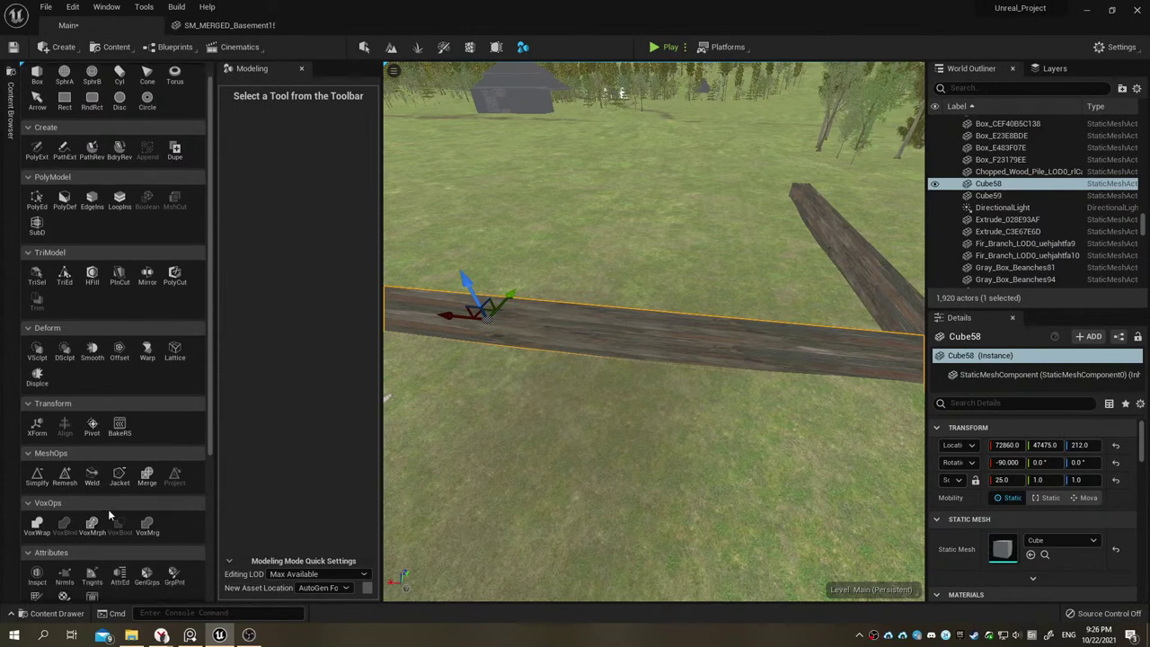
{"action": "scroll", "coordinate": [114, 530], "scroll_direction": "down", "scroll_amount": 3}
{"action": "scroll", "coordinate": [115, 530], "scroll_direction": "down", "scroll_amount": 1}
{"action": "left_click", "coordinate": [91, 476]}
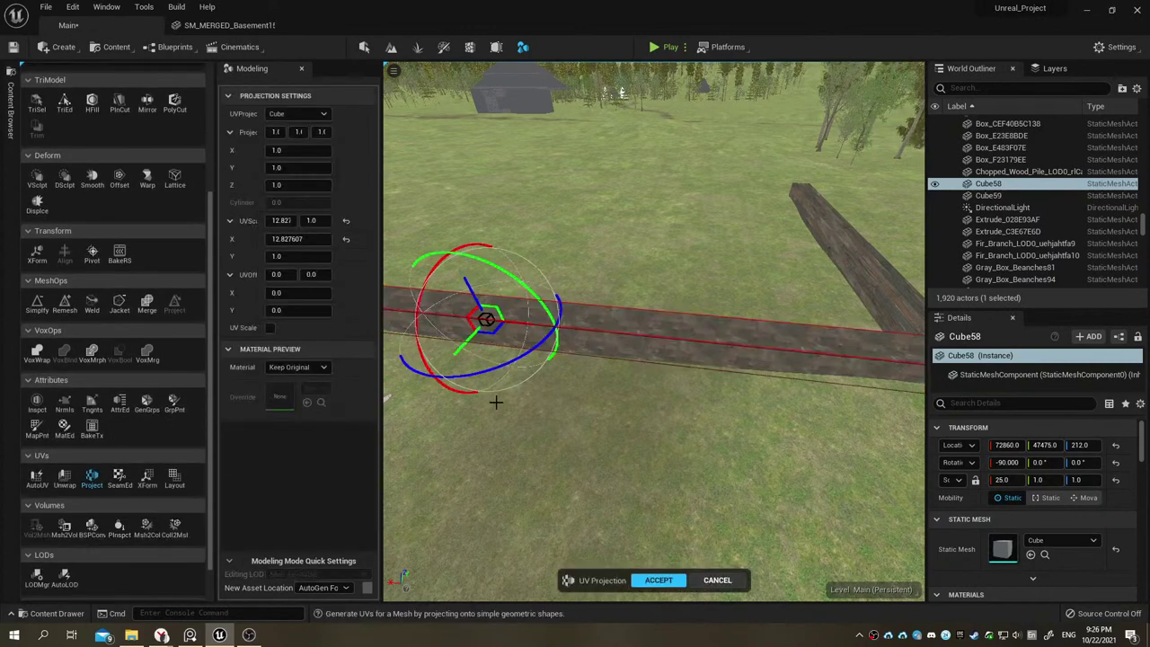
{"action": "left_click_drag", "start_coordinate": [300, 235], "coordinate": [615, 333]}
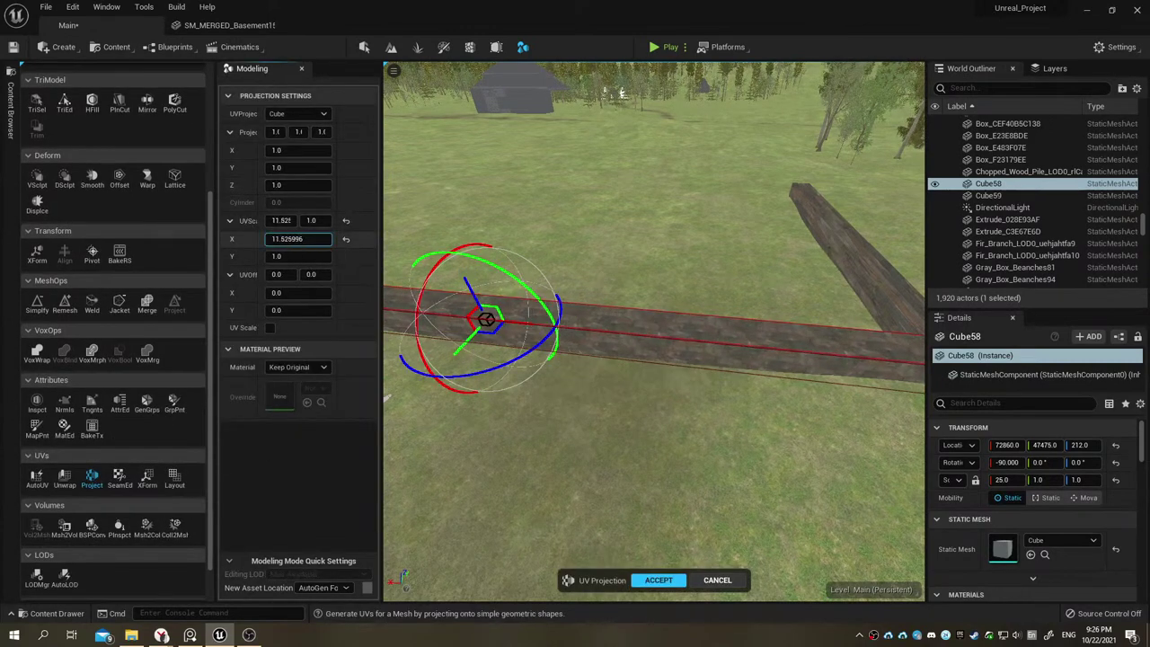
{"action": "right_click_drag", "start_coordinate": [614, 333], "coordinate": [615, 334]}
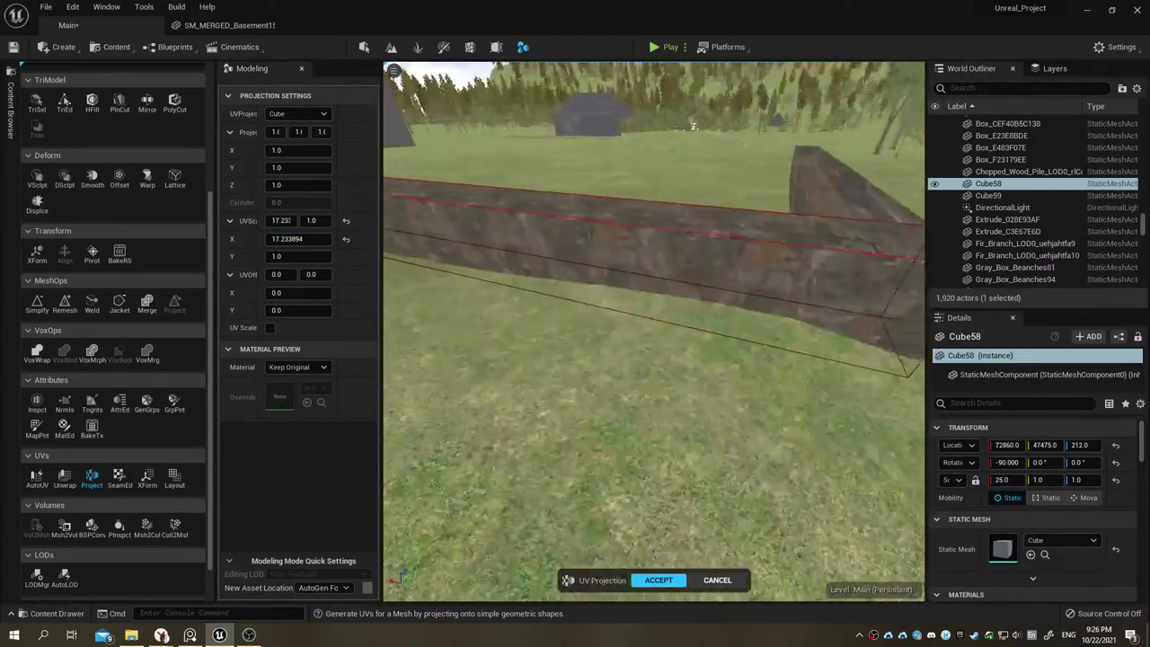
{"action": "right_click_drag", "start_coordinate": [455, 272], "coordinate": [455, 272]}
{"action": "left_click", "coordinate": [660, 581]}
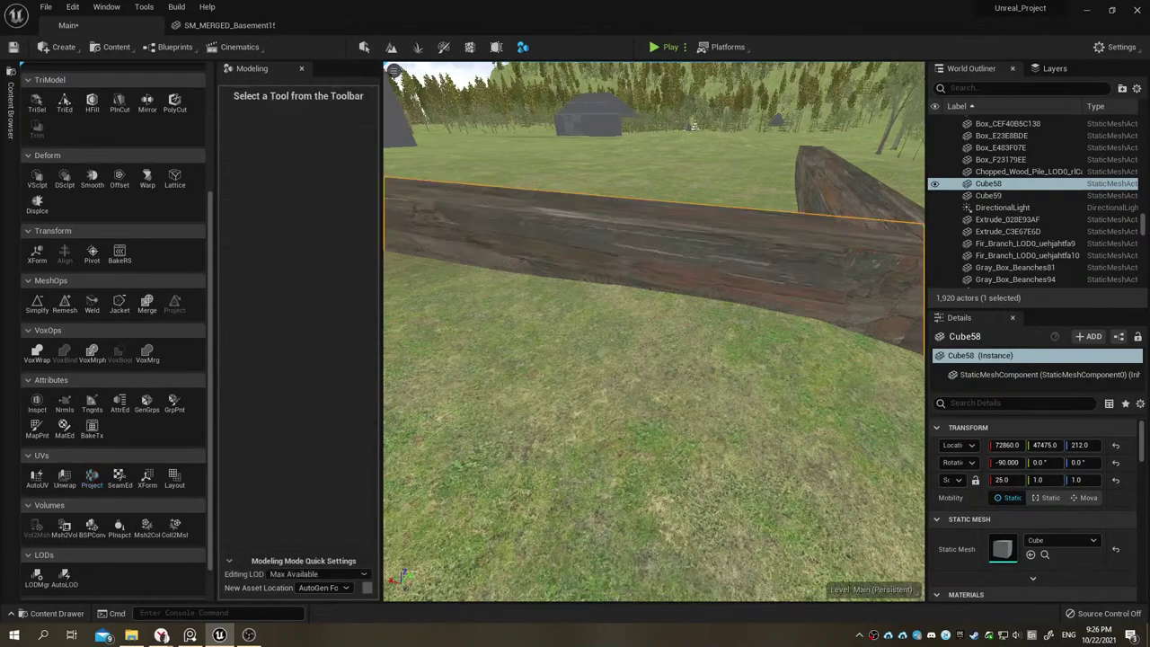
{"action": "right_click_drag", "start_coordinate": [669, 371], "coordinate": [669, 371]}
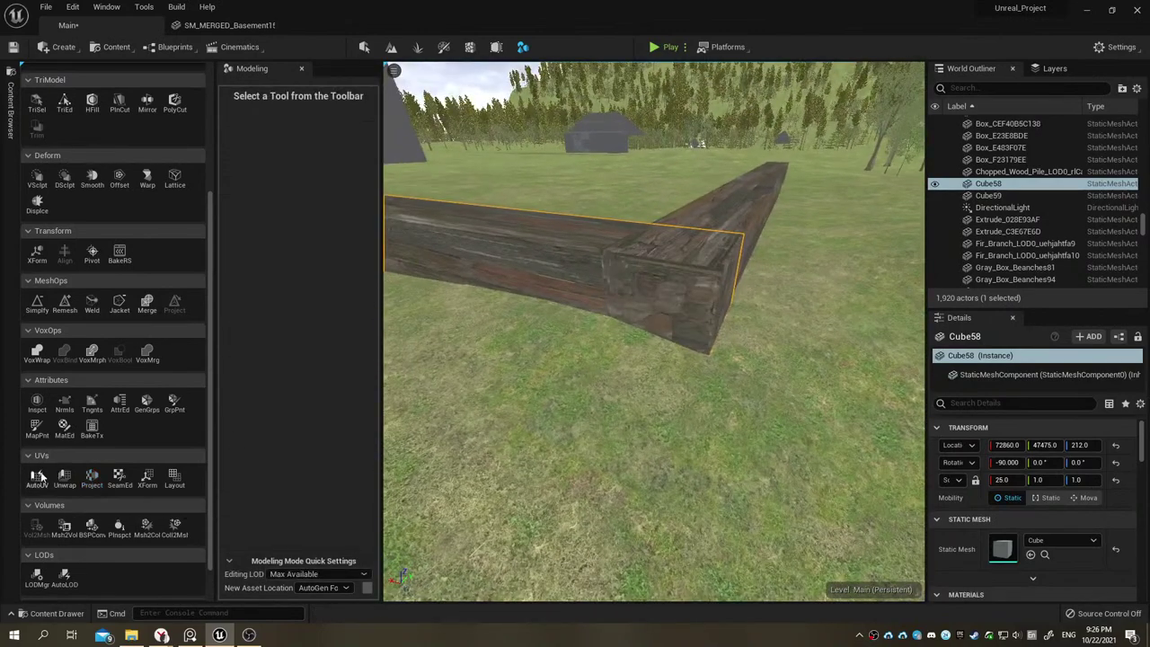
Step: Start an AutoUV unwrap of the long beam, then cancel it
{"action": "left_click", "coordinate": [37, 476]}
{"action": "right_click_drag", "start_coordinate": [528, 288], "coordinate": [528, 288]}
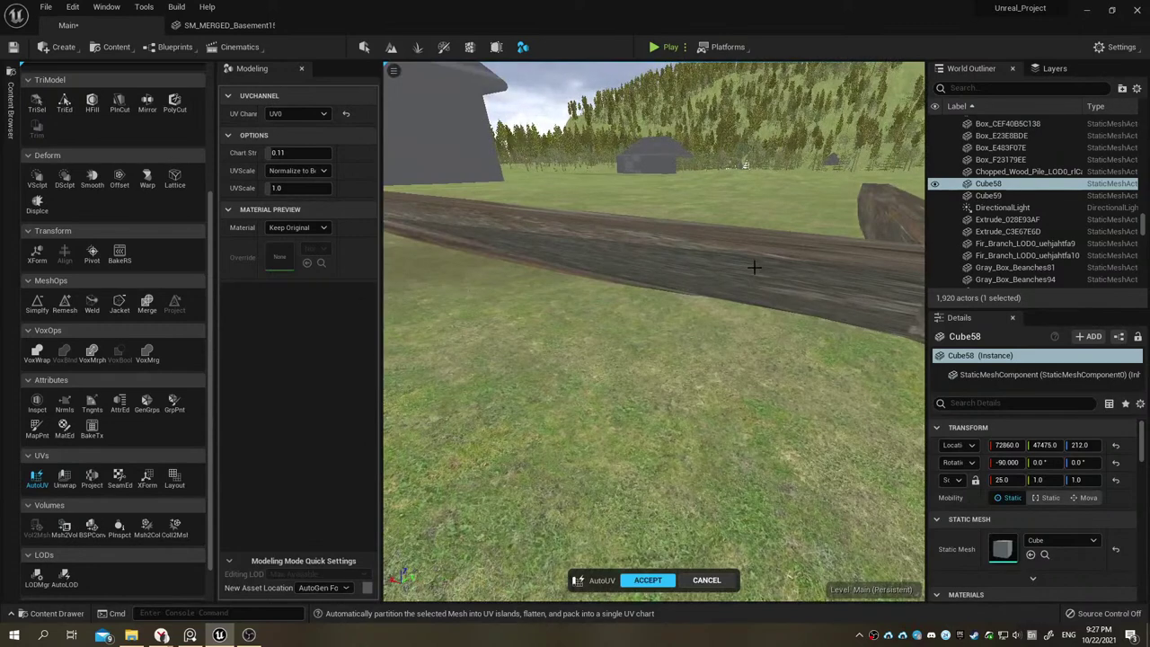
{"action": "right_click_drag", "start_coordinate": [714, 288], "coordinate": [714, 288]}
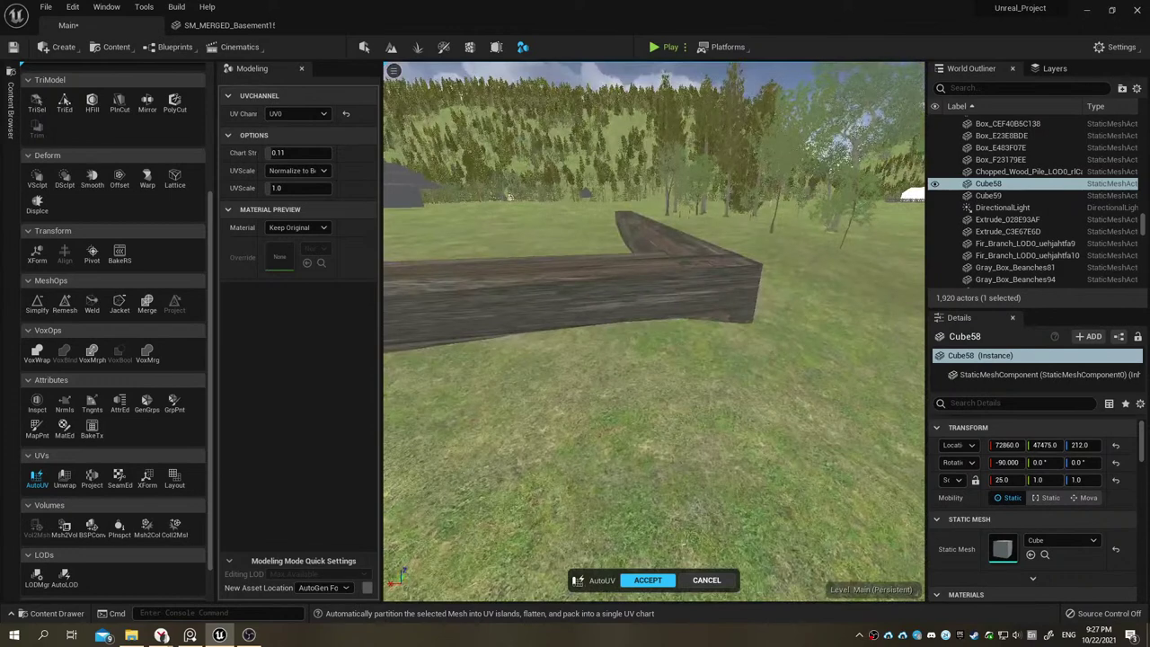
{"action": "left_click", "coordinate": [699, 582]}
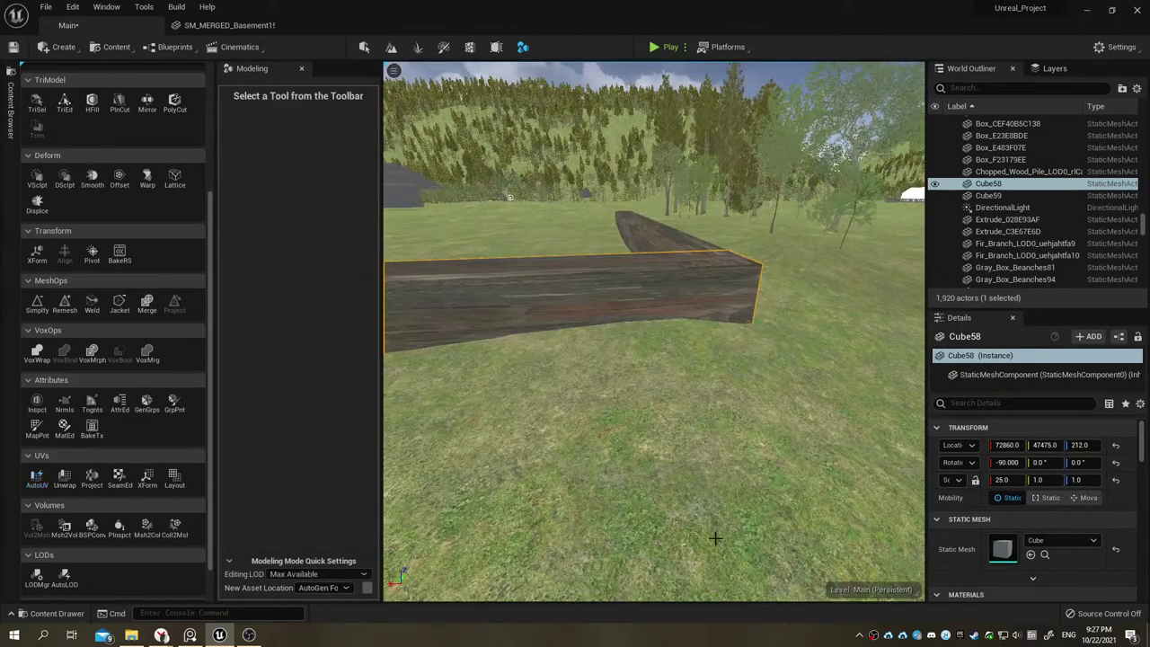
Step: Restore both beams after accidentally deleting them, and frame the long beam
{"action": "key", "text": "Escape"}
{"action": "left_click", "coordinate": [673, 257]}
{"action": "key", "text": "Delete"}
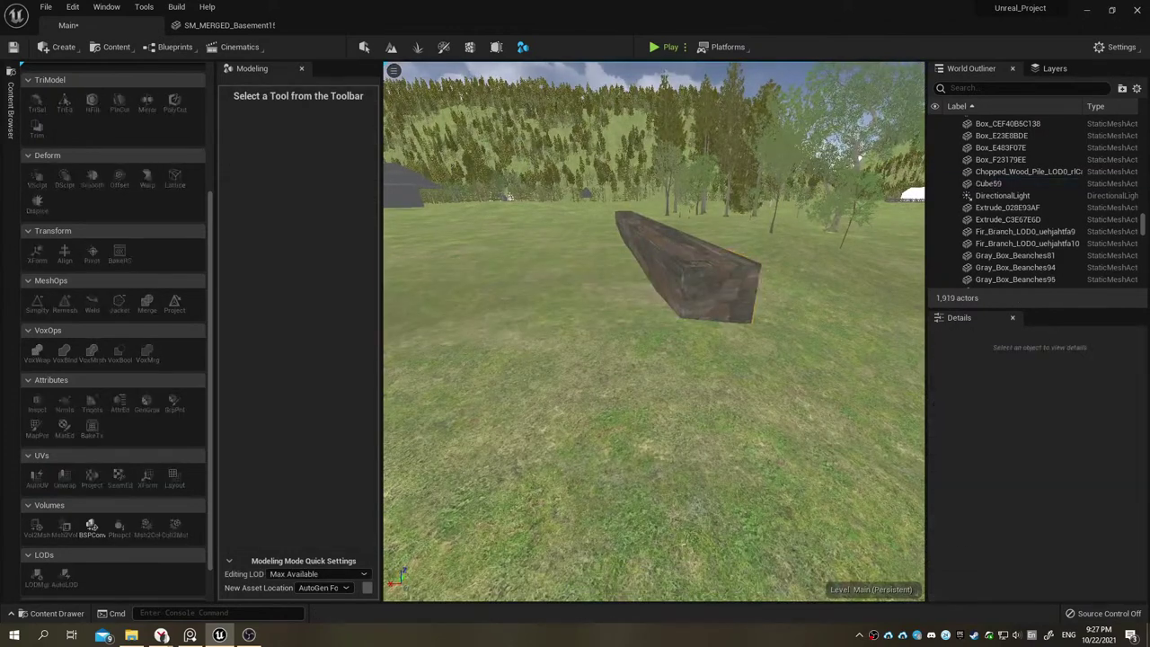
{"action": "left_click", "coordinate": [639, 225]}
{"action": "key", "text": "Delete"}
{"action": "right_click_drag", "start_coordinate": [639, 224], "coordinate": [639, 224]}
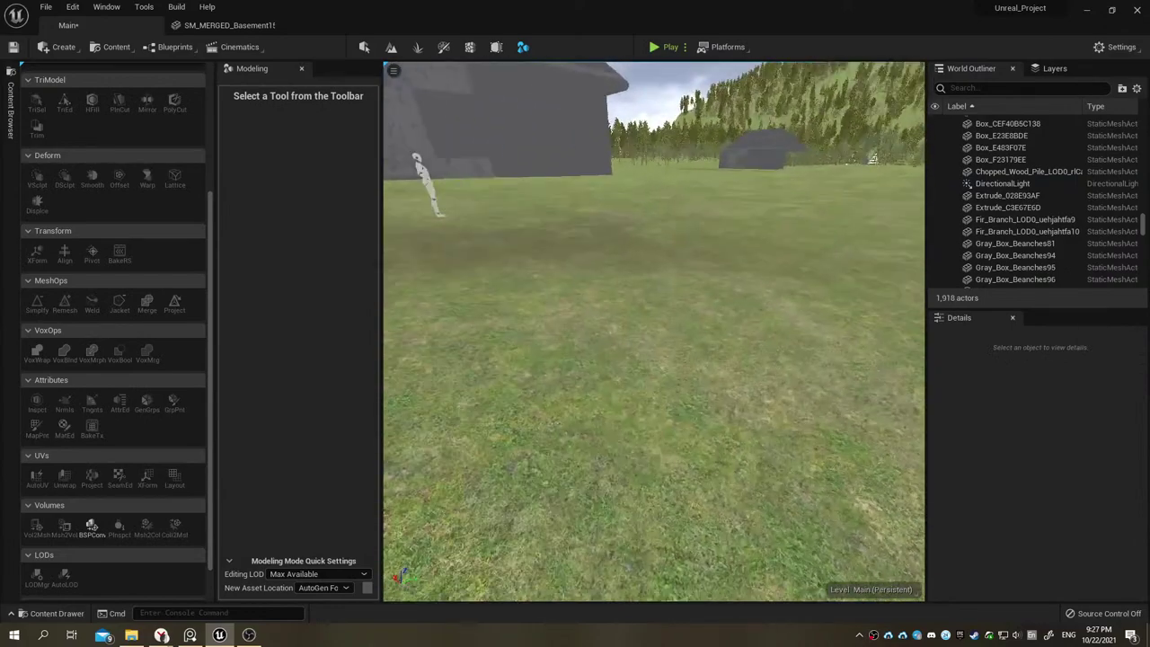
{"action": "key", "text": "ctrl+z"}
{"action": "right_click_drag", "start_coordinate": [616, 272], "coordinate": [641, 282]}
{"action": "key", "text": "ctrl+z"}
{"action": "key", "text": "ctrl+z"}
{"action": "key", "text": "f"}
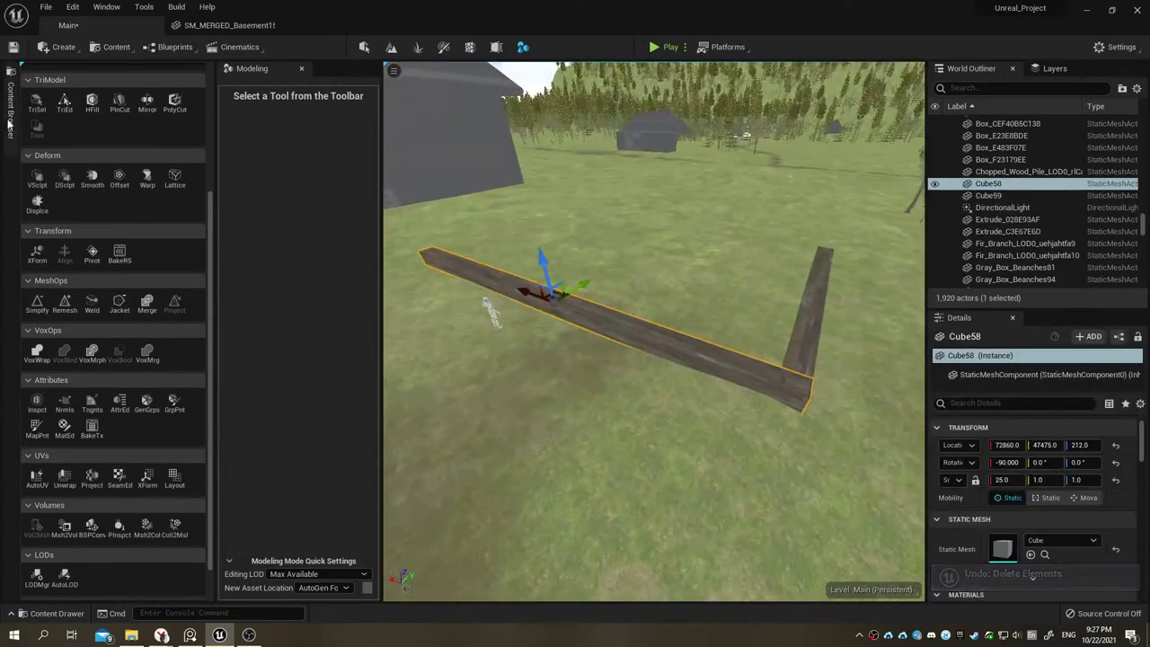
Step: Return to Select mode and select the landscape ground
{"action": "left_click", "coordinate": [11, 122]}
{"action": "left_click", "coordinate": [361, 49]}
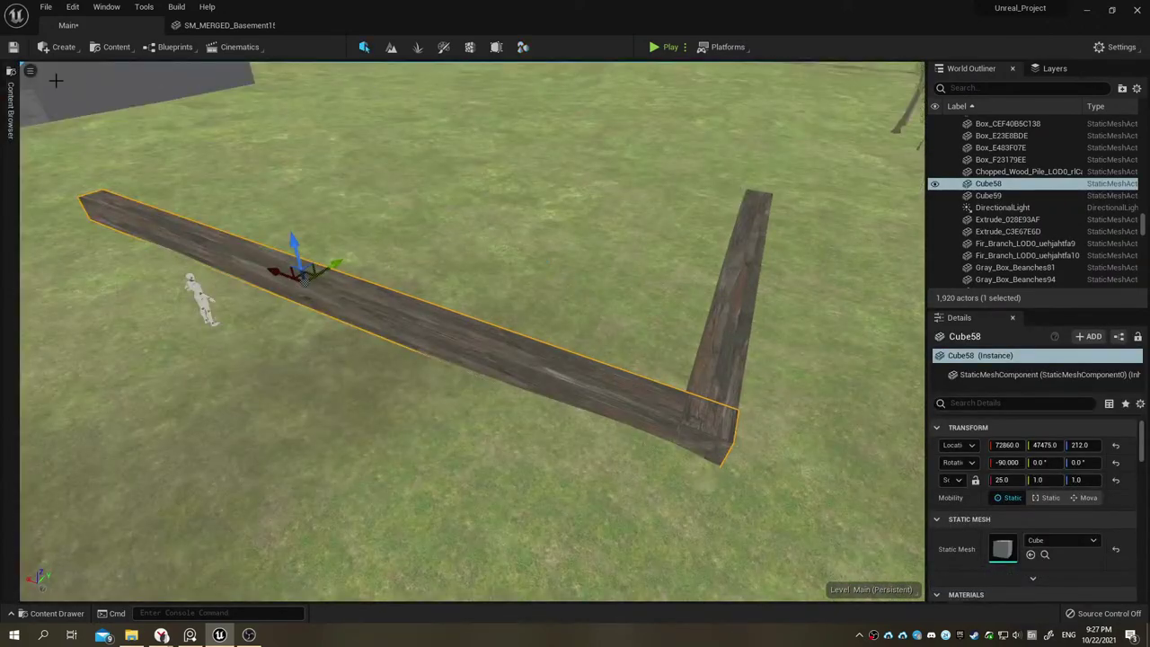
{"action": "left_click", "coordinate": [24, 156]}
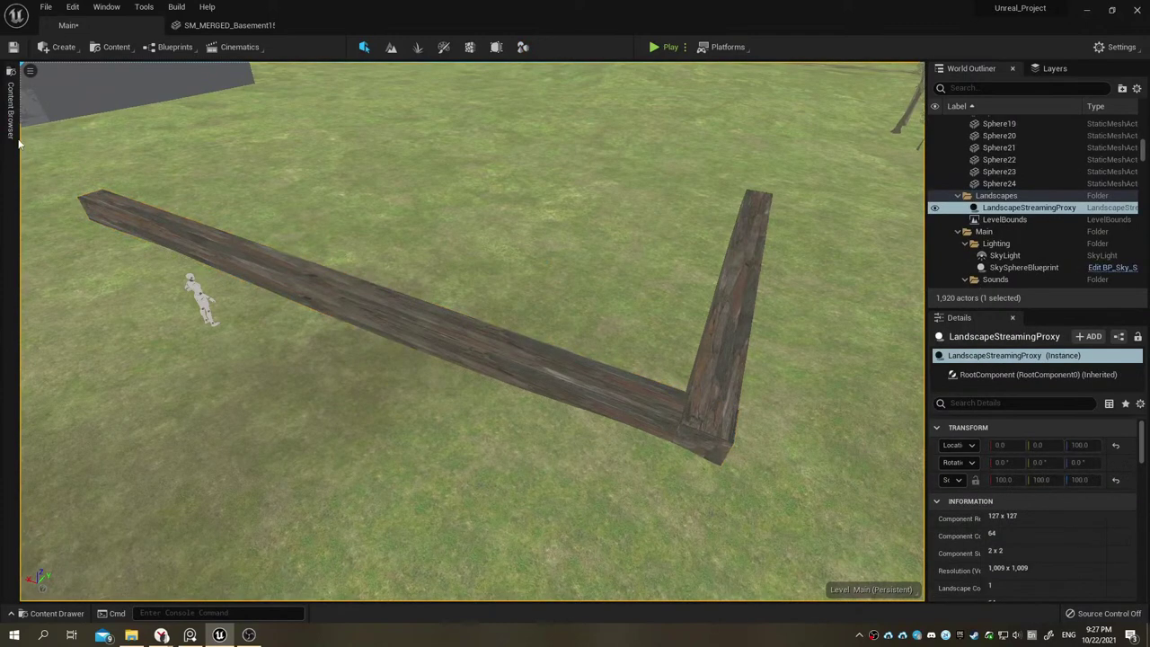
Step: Select the long beam Cube58 and scroll the Content Browser folder tree up to the Megascans folders
{"action": "left_click", "coordinate": [107, 226]}
{"action": "left_click", "coordinate": [11, 115]}
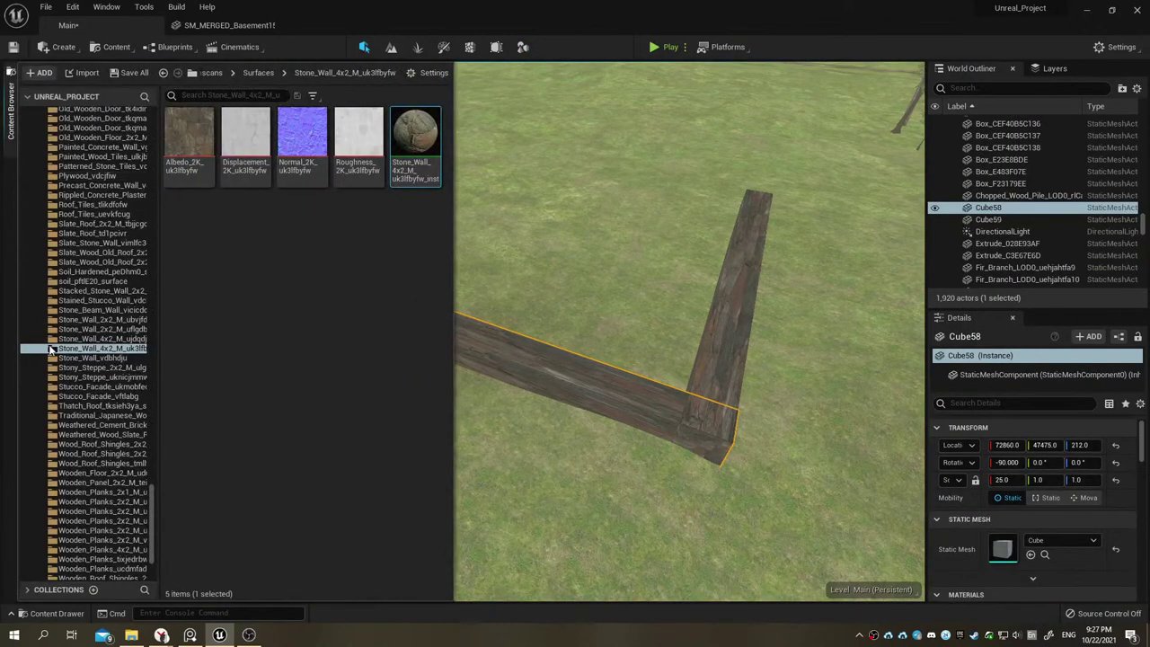
{"action": "left_click_drag", "start_coordinate": [154, 512], "coordinate": [153, 319]}
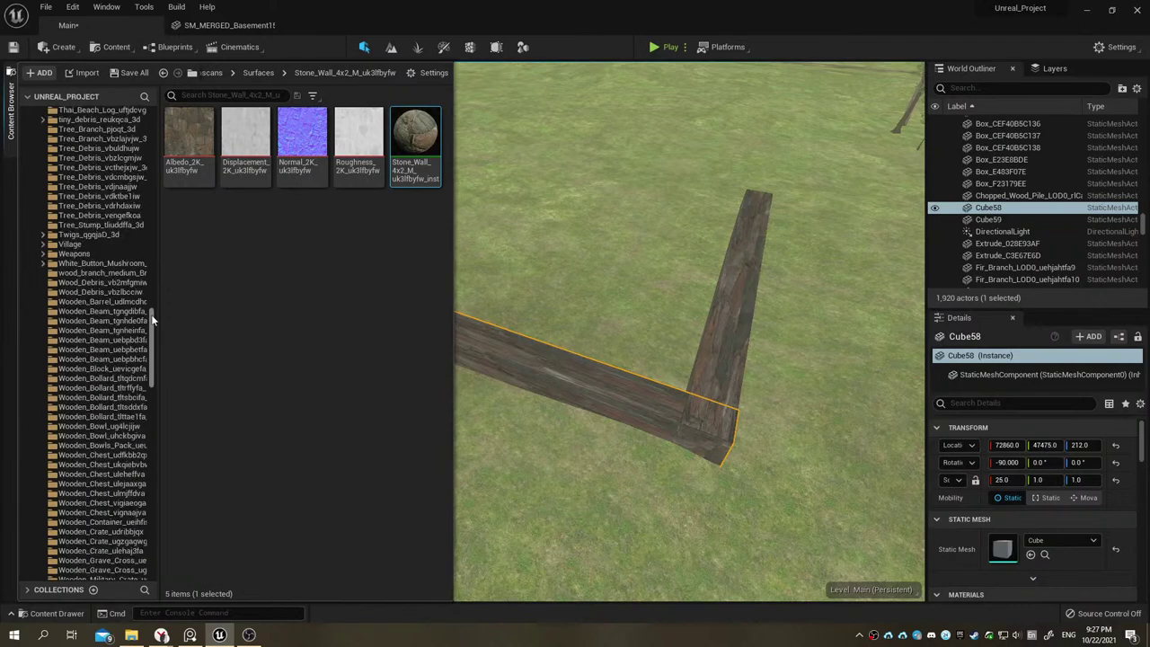
{"action": "scroll", "coordinate": [85, 336], "scroll_direction": "up", "scroll_amount": 5}
{"action": "scroll", "coordinate": [86, 336], "scroll_direction": "up", "scroll_amount": 5}
{"action": "scroll", "coordinate": [85, 336], "scroll_direction": "up", "scroll_amount": 5}
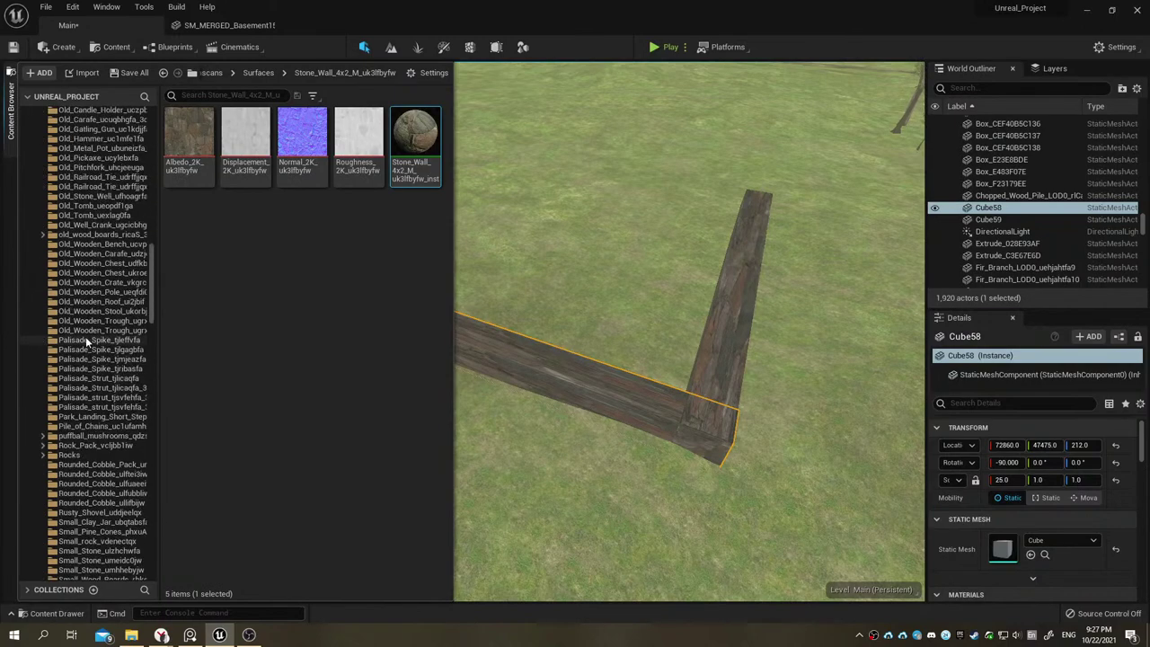
{"action": "scroll", "coordinate": [85, 336], "scroll_direction": "up", "scroll_amount": 5}
{"action": "scroll", "coordinate": [86, 336], "scroll_direction": "up", "scroll_amount": 5}
{"action": "scroll", "coordinate": [86, 336], "scroll_direction": "up", "scroll_amount": 5}
{"action": "scroll", "coordinate": [84, 341], "scroll_direction": "up", "scroll_amount": 5}
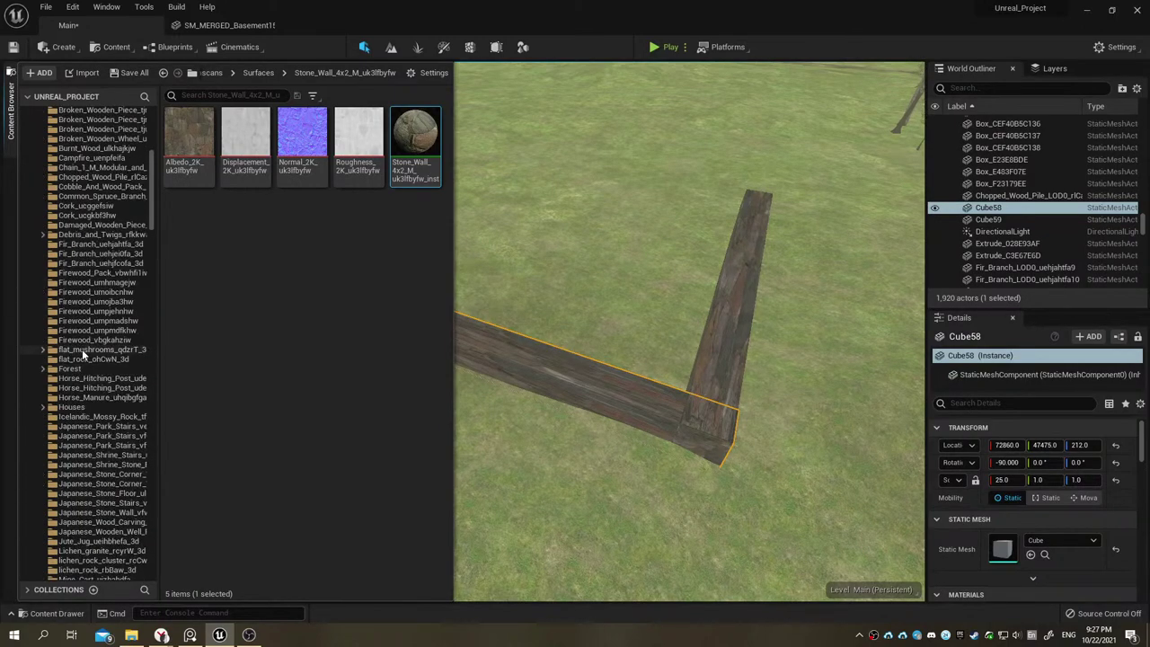
{"action": "scroll", "coordinate": [81, 350], "scroll_direction": "up", "scroll_amount": 5}
{"action": "scroll", "coordinate": [81, 355], "scroll_direction": "up", "scroll_amount": 5}
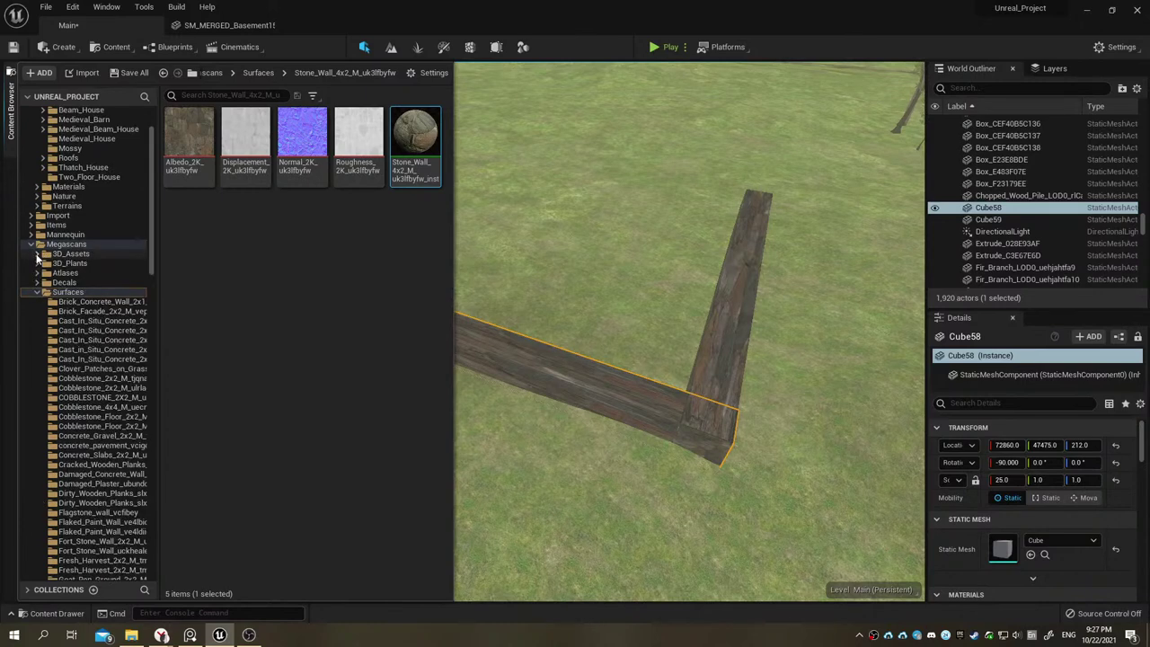
Step: Browse the Megascans 3D_Assets subfolders, then search 3D_Assets for 'wall'
{"action": "left_click", "coordinate": [39, 262]}
{"action": "left_click", "coordinate": [38, 292]}
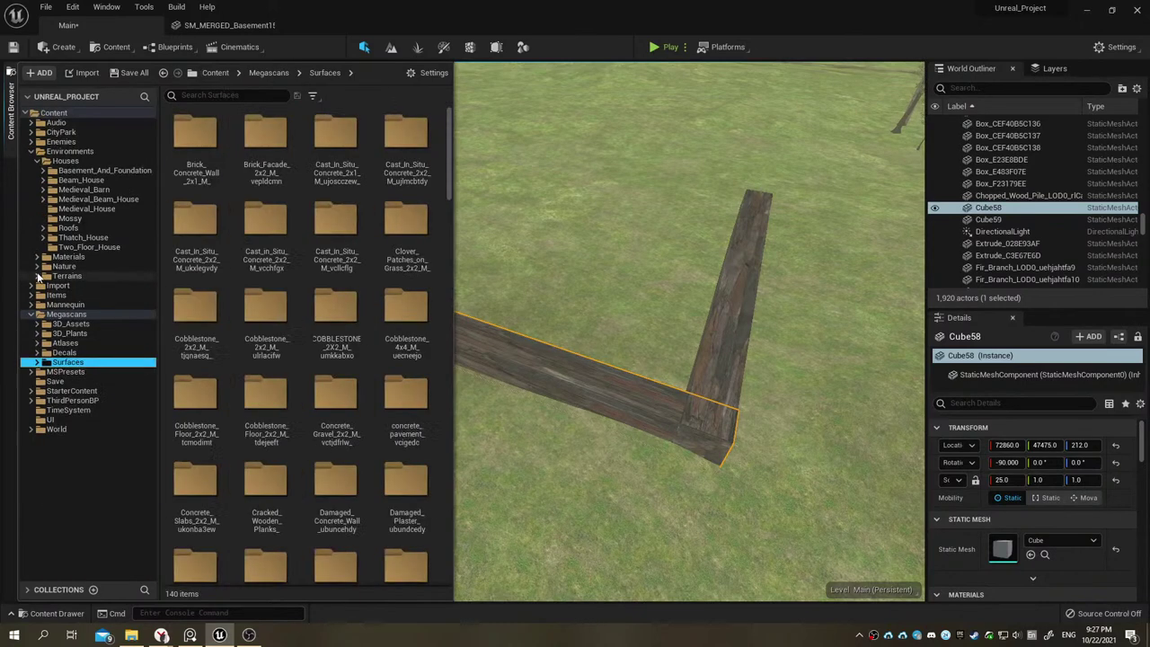
{"action": "left_click", "coordinate": [37, 324]}
{"action": "left_click", "coordinate": [86, 335]}
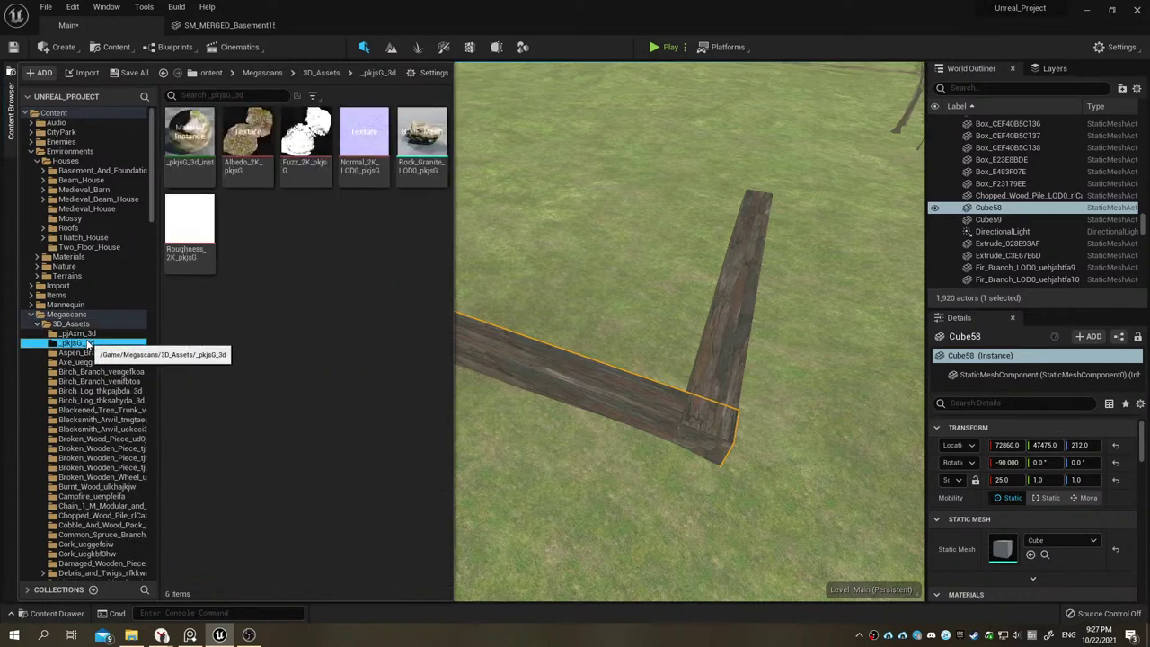
{"action": "key", "text": "Down"}
{"action": "key", "text": "Down"}
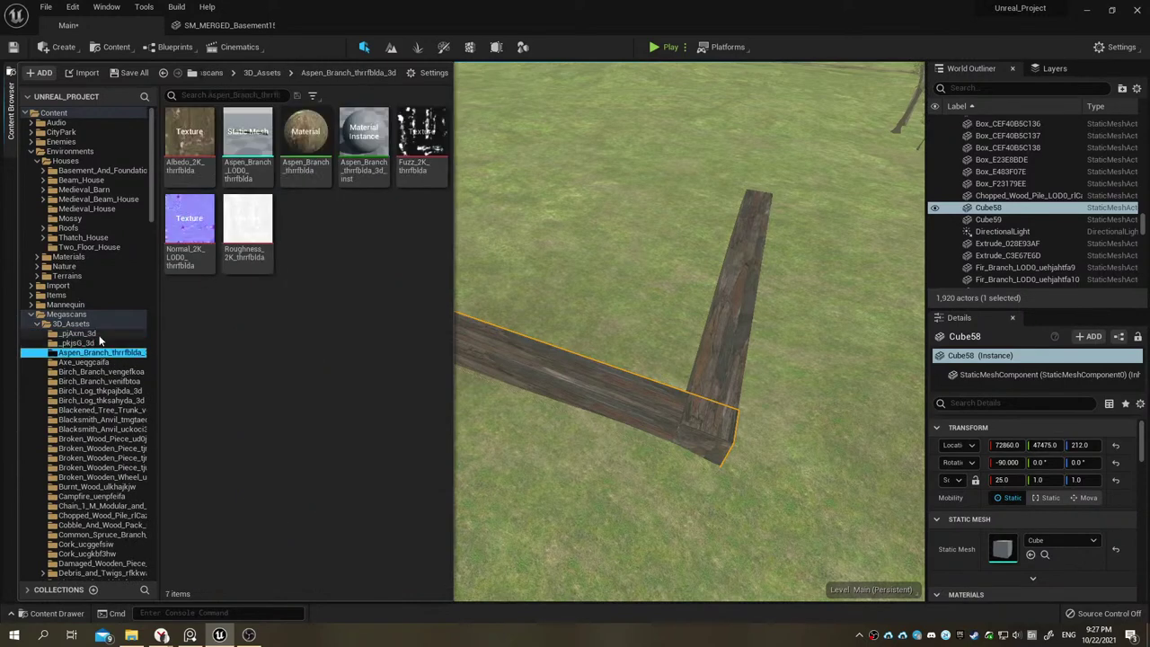
{"action": "key", "text": "Down"}
{"action": "key", "text": "Down"}
{"action": "key", "text": "Down"}
{"action": "key", "text": "Down"}
{"action": "key", "text": "Down"}
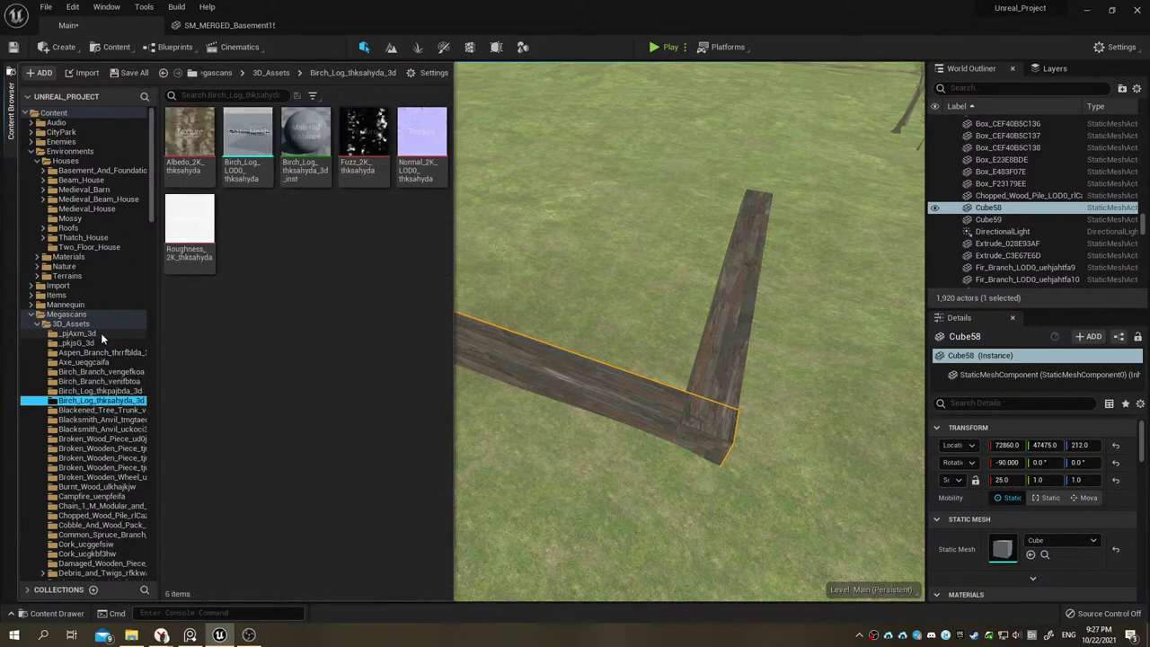
{"action": "key", "text": "Down"}
{"action": "key", "text": "Down"}
{"action": "key", "text": "Down"}
{"action": "key", "text": "Down"}
{"action": "key", "text": "Down"}
{"action": "key", "text": "Down"}
{"action": "key", "text": "Down"}
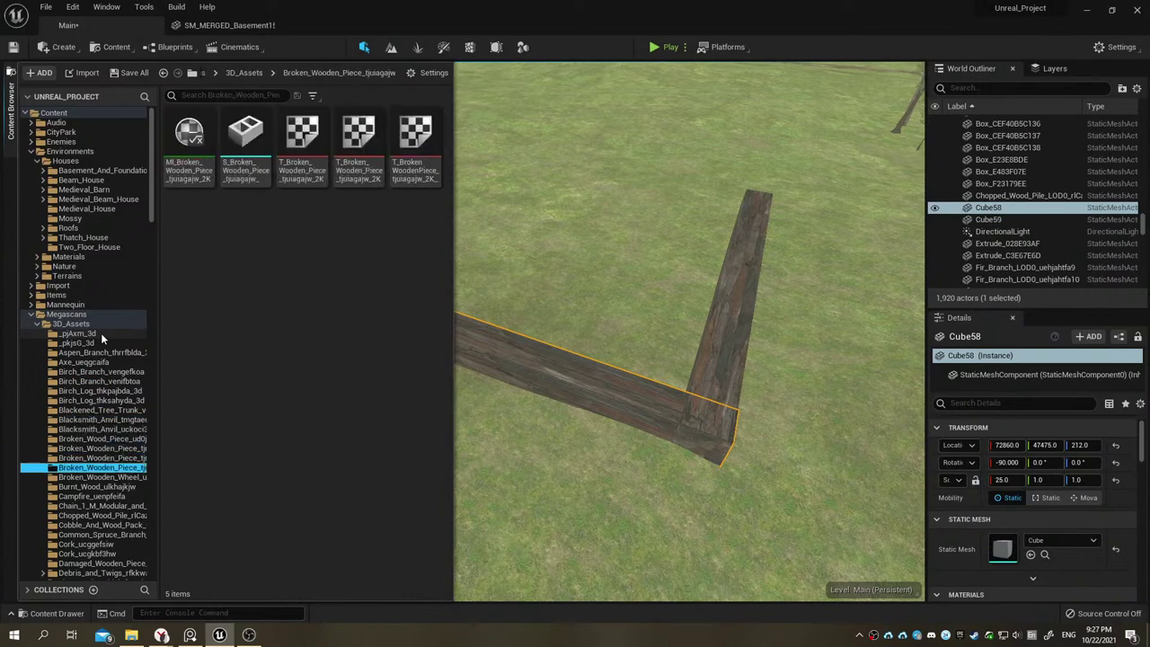
{"action": "key", "text": "Left"}
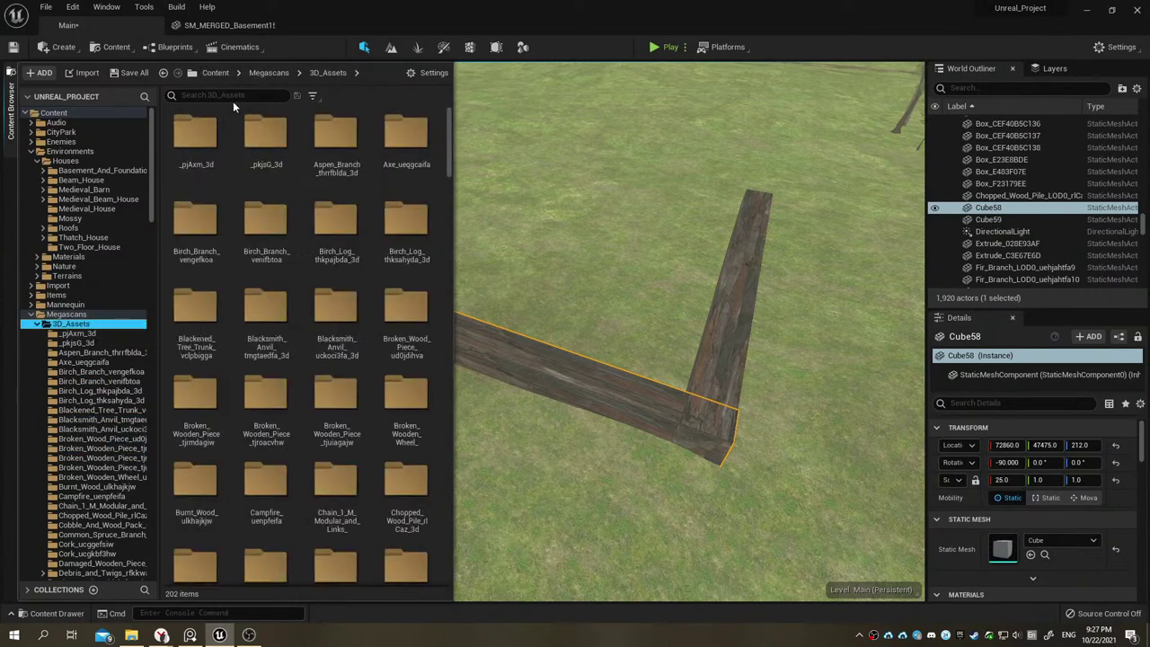
{"action": "left_click", "coordinate": [233, 100]}
{"action": "type", "text": "wall"}
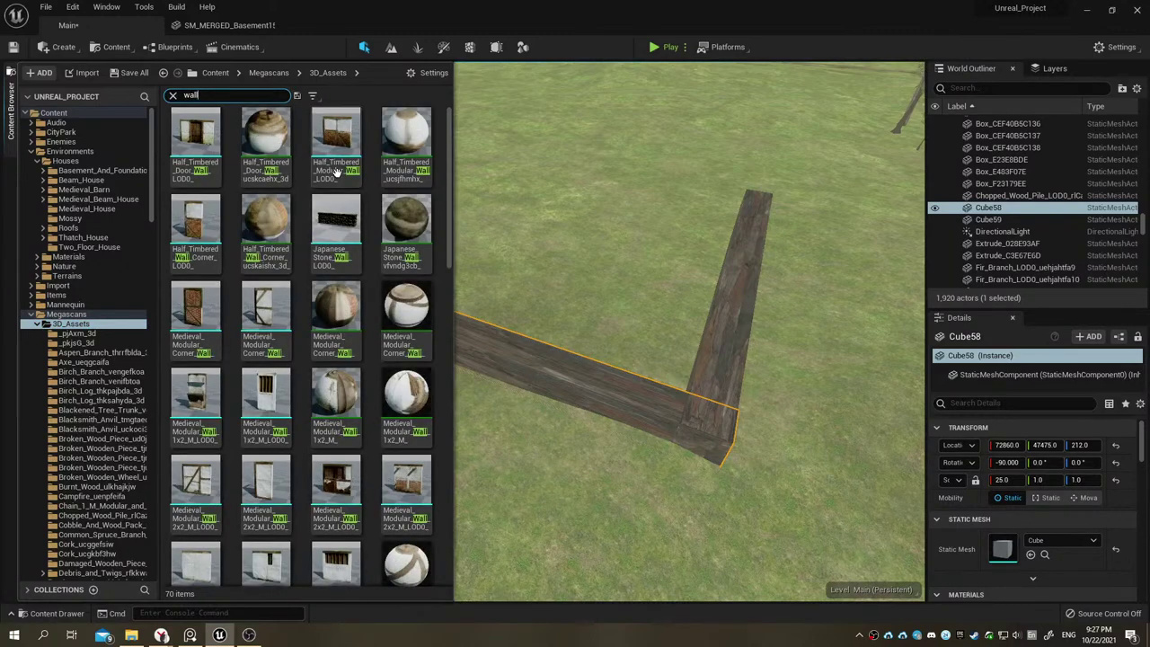
Step: Place the Japanese_Stone_Wall mesh in the level beside the beams and focus on it
{"action": "mouse_move", "coordinate": [339, 235]}
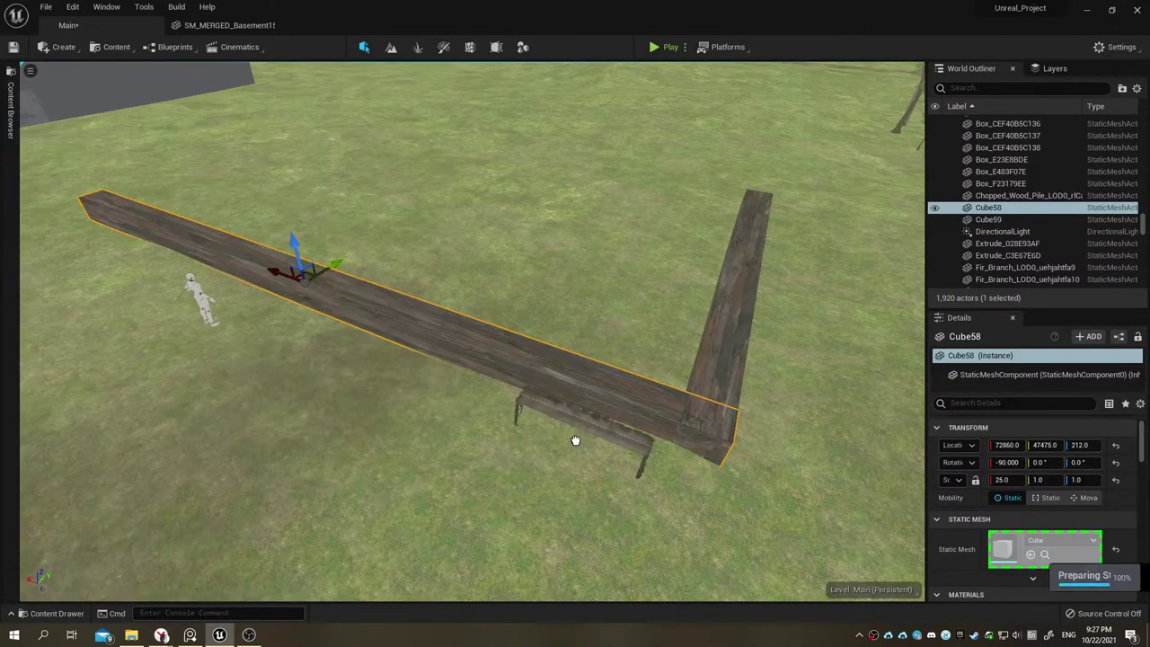
{"action": "left_click_drag", "start_coordinate": [458, 319], "coordinate": [585, 456]}
{"action": "key", "text": "f"}
Step: Rotate the Japanese stone wall 180° around the Z axis
{"action": "right_click_drag", "start_coordinate": [472, 333], "coordinate": [472, 332]}
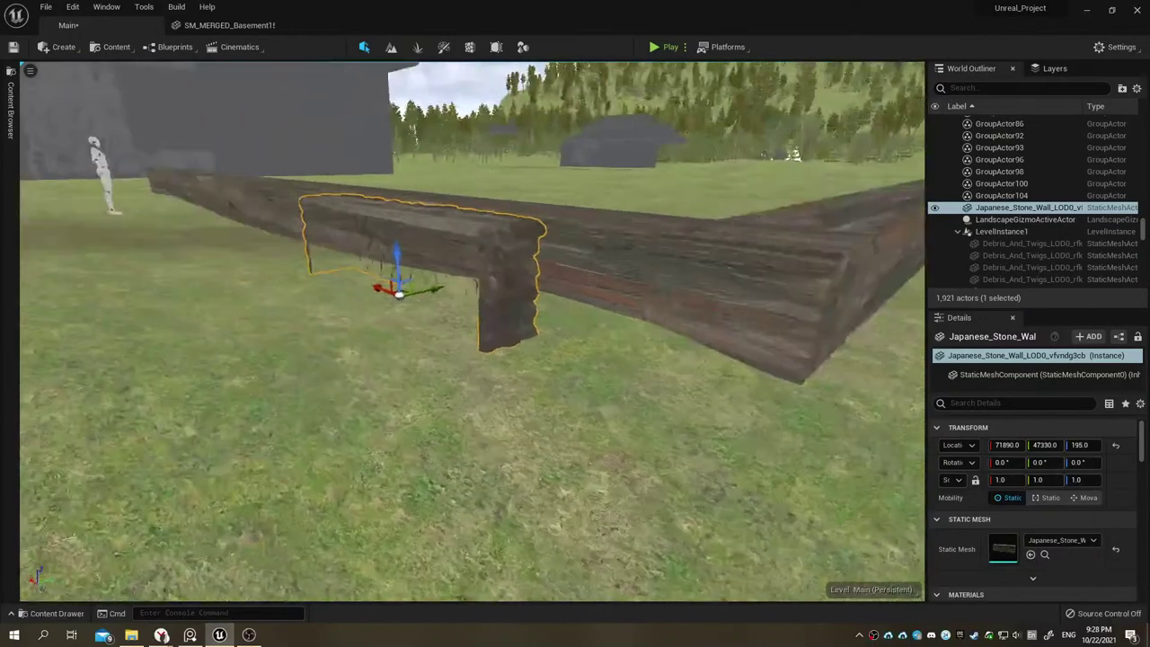
{"action": "right_click_drag", "start_coordinate": [618, 447], "coordinate": [618, 446]}
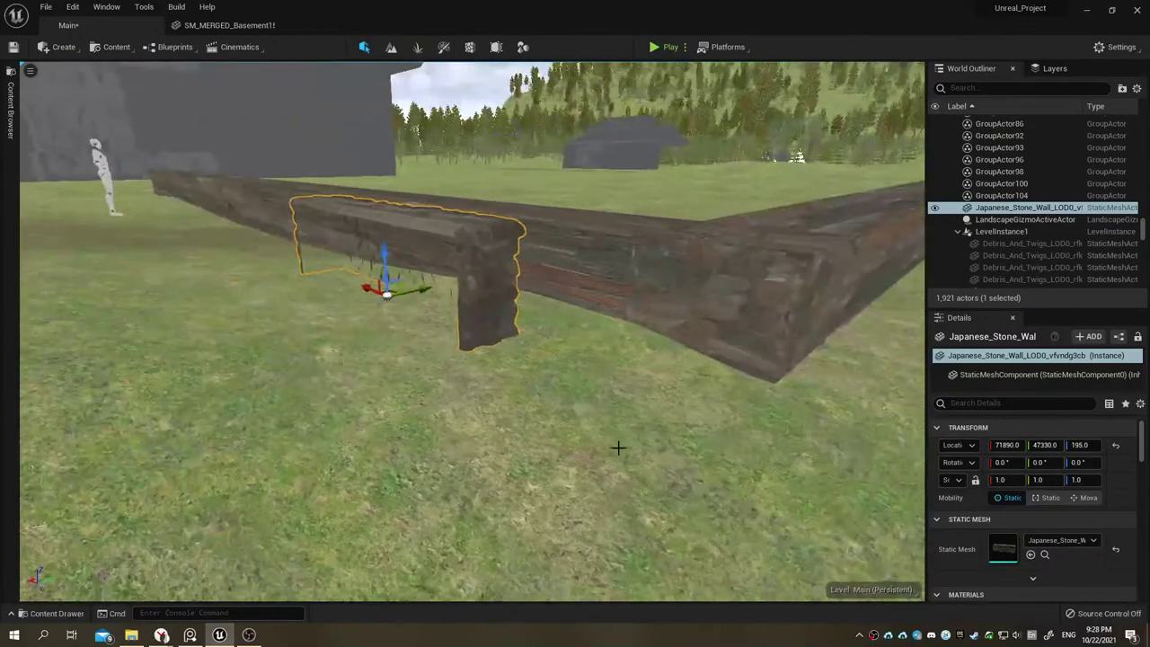
{"action": "right_click_drag", "start_coordinate": [456, 339], "coordinate": [456, 339]}
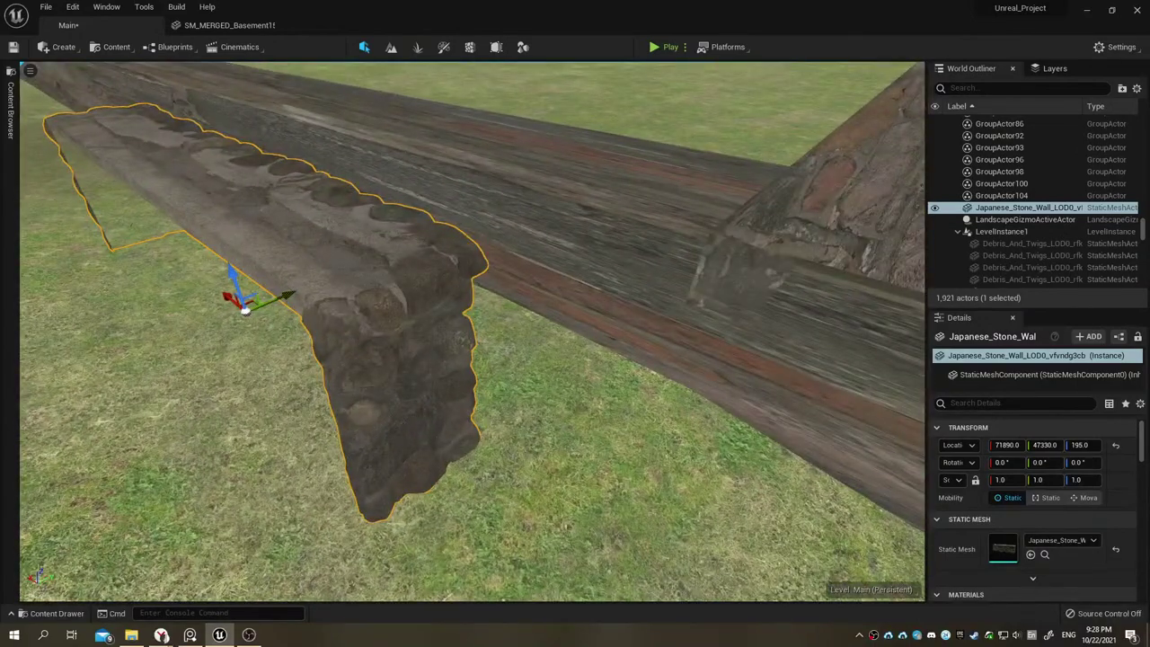
{"action": "right_click_drag", "start_coordinate": [321, 341], "coordinate": [321, 340]}
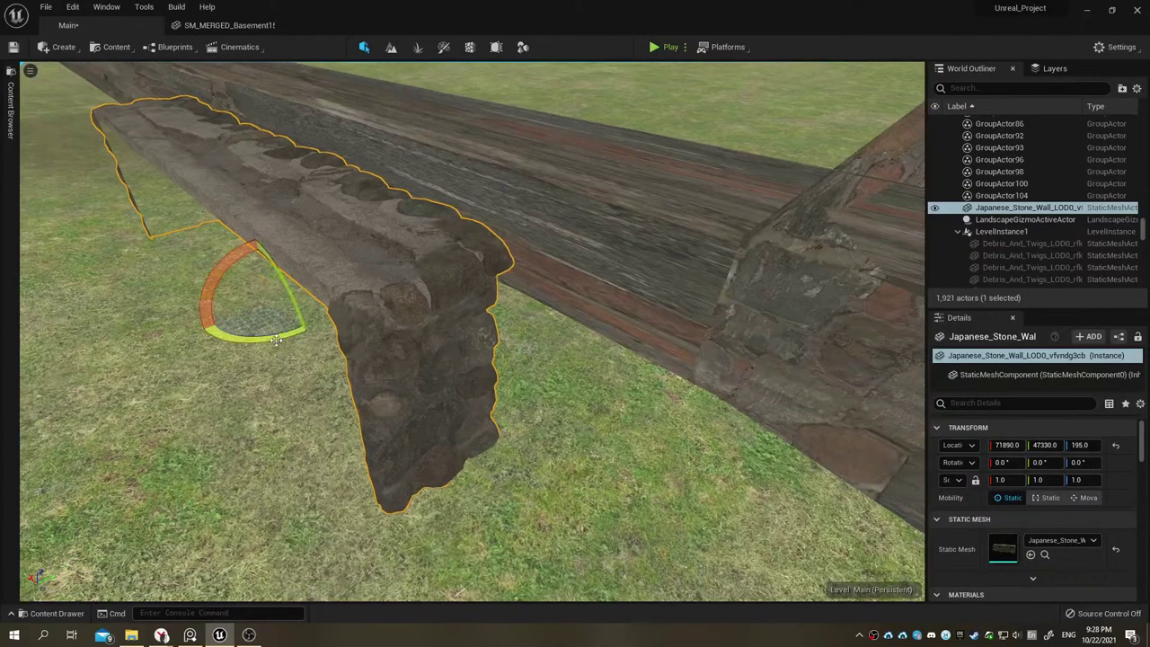
{"action": "left_click_drag", "start_coordinate": [275, 340], "coordinate": [309, 332]}
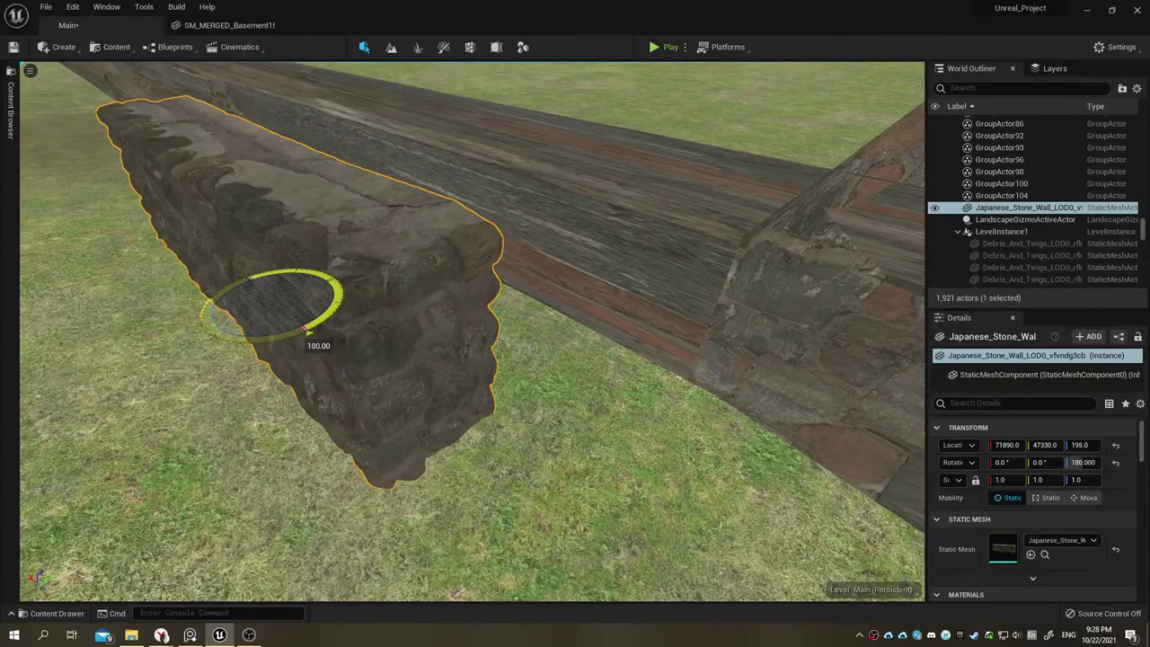
{"action": "key", "text": "ctrl+b"}
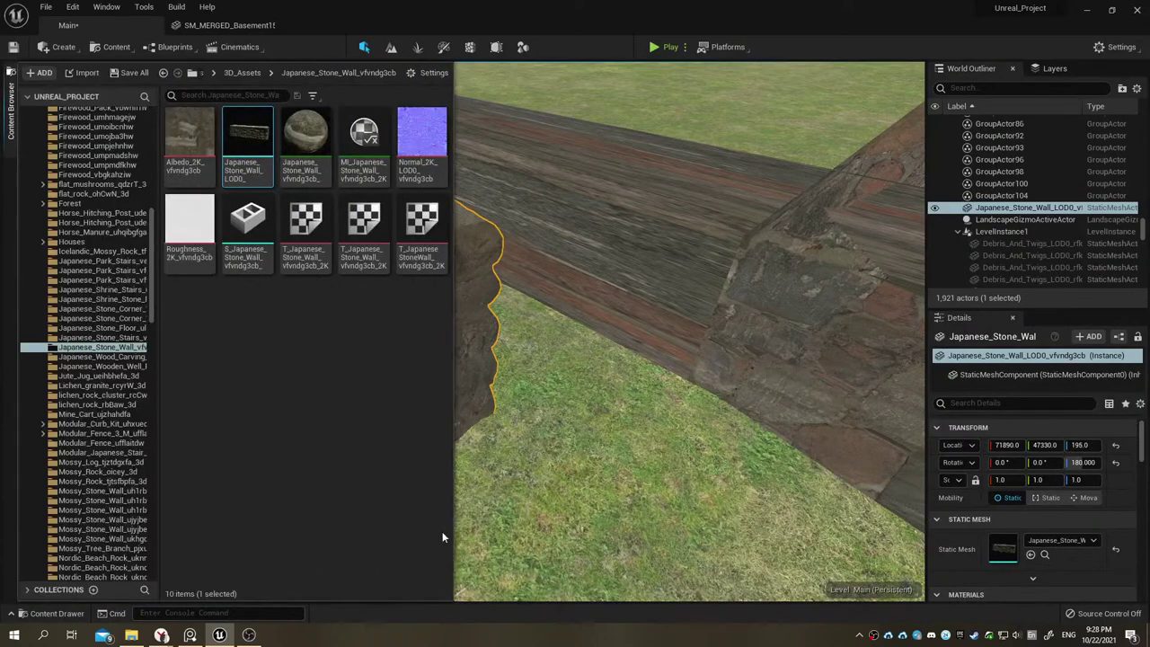
{"action": "double_click", "coordinate": [249, 148]}
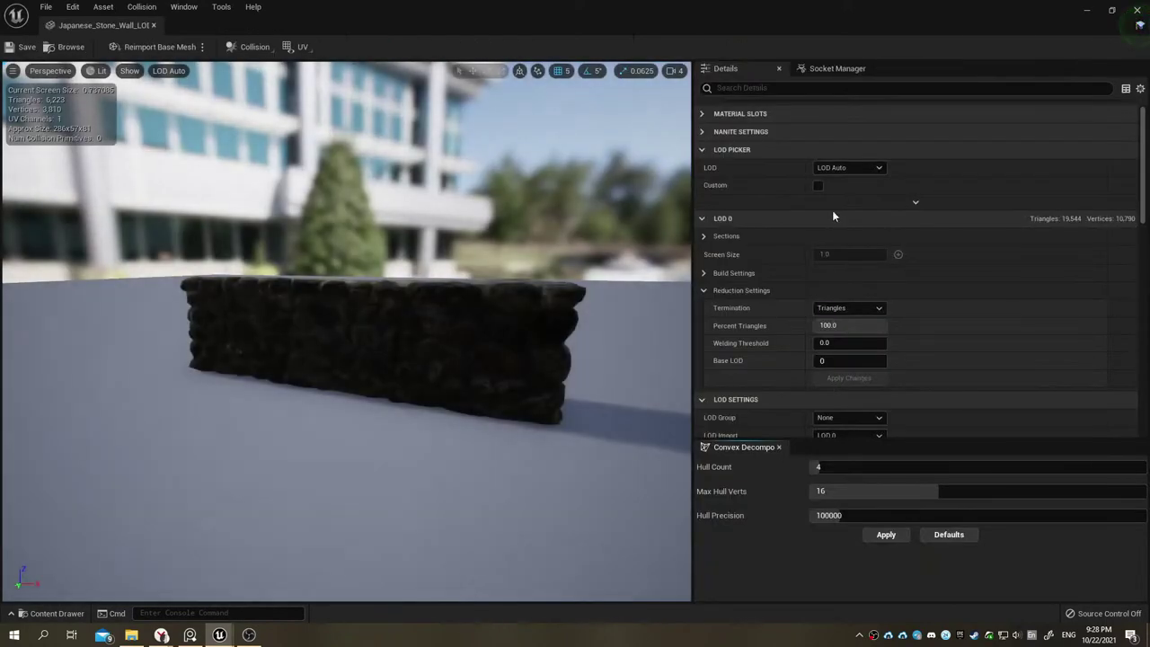
{"action": "left_click", "coordinate": [156, 26]}
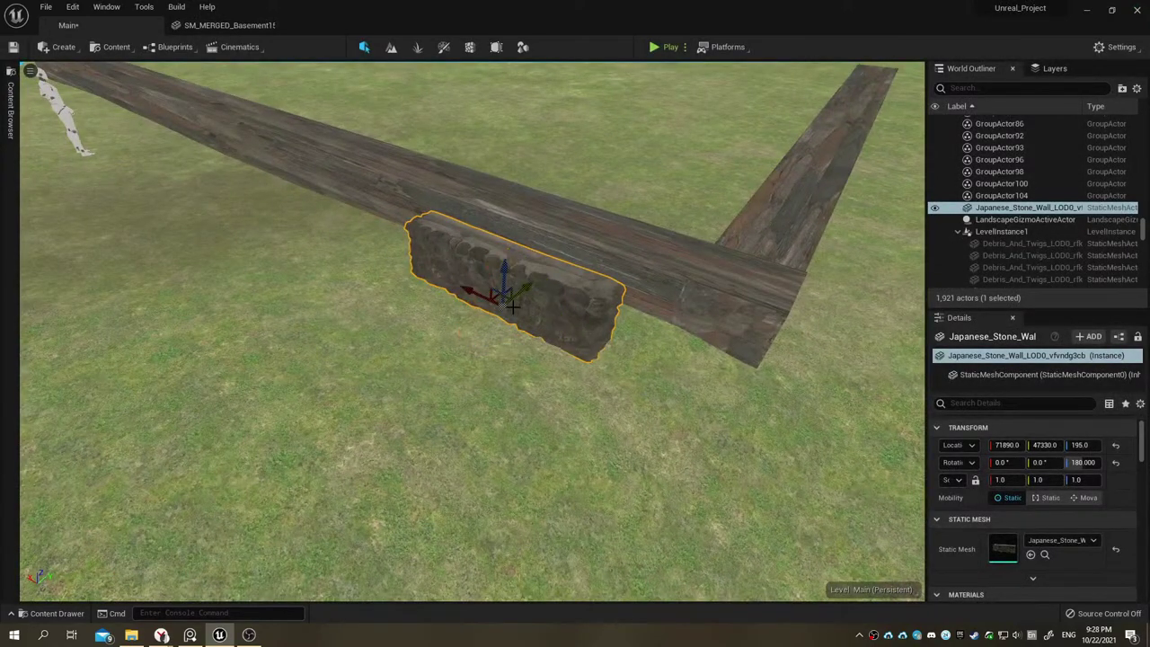
Step: Duplicate the Japanese stone wall several times end to end along the long beam, closing the seams
{"action": "mouse_move", "coordinate": [467, 294]}
{"action": "left_mouse_down"}
{"action": "mouse_move", "coordinate": [594, 348]}
{"action": "mouse_move", "coordinate": [634, 286]}
{"action": "mouse_move", "coordinate": [436, 241]}
{"action": "left_mouse_up"}
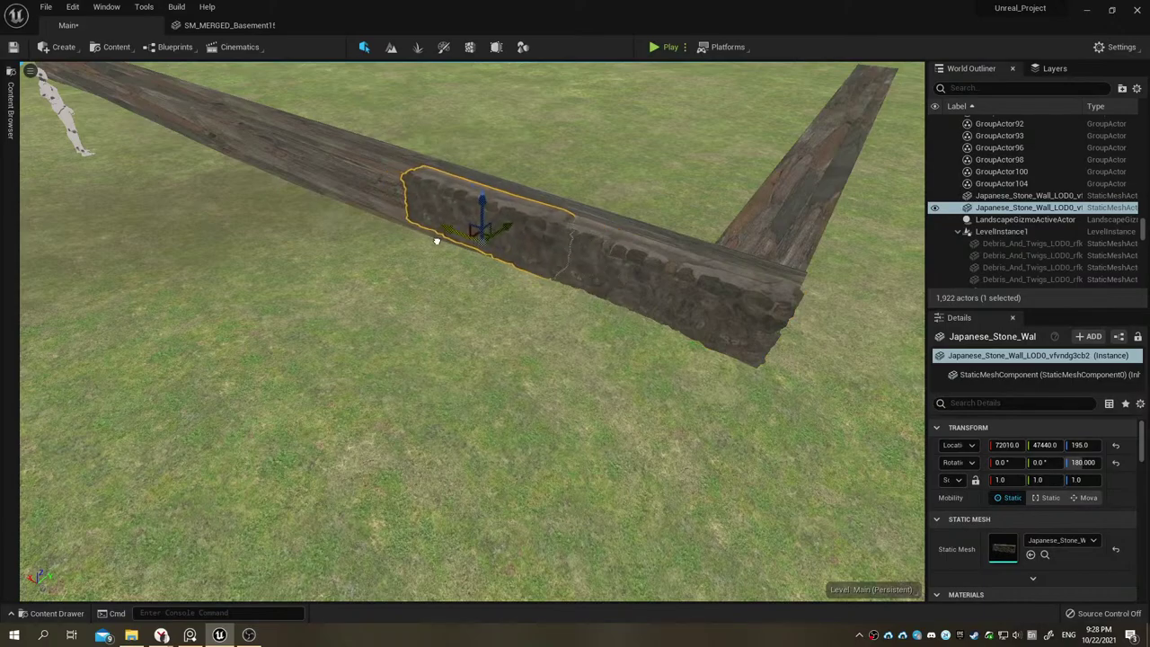
{"action": "mouse_move", "coordinate": [437, 240]}
{"action": "right_mouse_down"}
{"action": "mouse_move", "coordinate": [240, 212]}
{"action": "mouse_move", "coordinate": [499, 312]}
{"action": "right_mouse_up"}
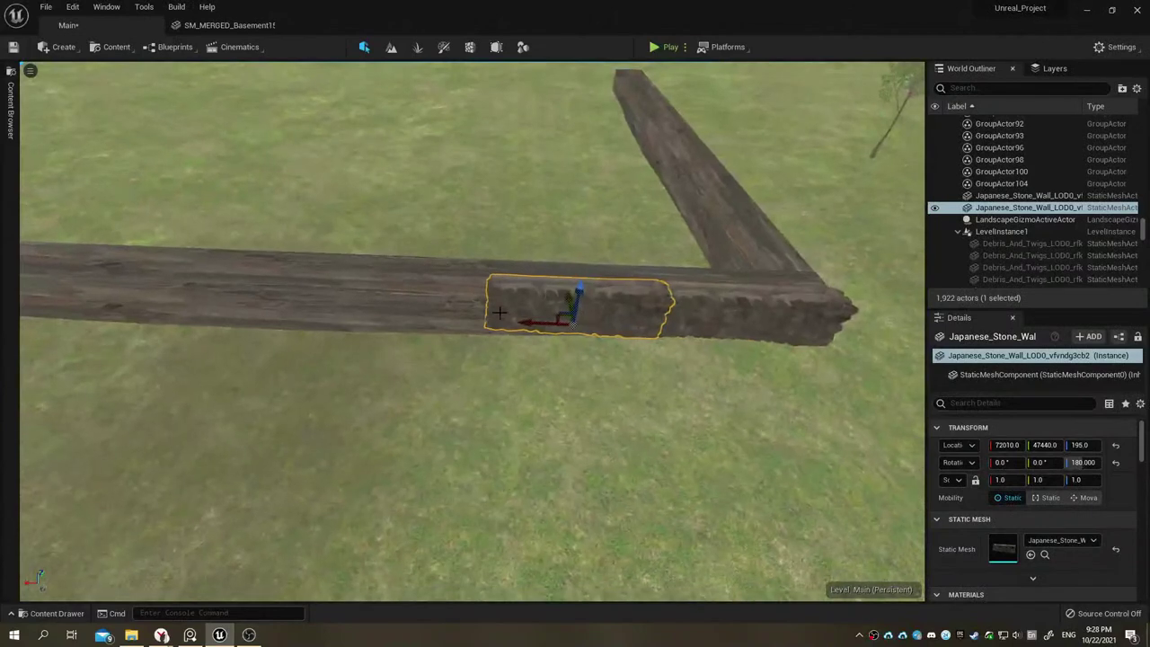
{"action": "left_click_drag", "start_coordinate": [532, 323], "coordinate": [366, 322]}
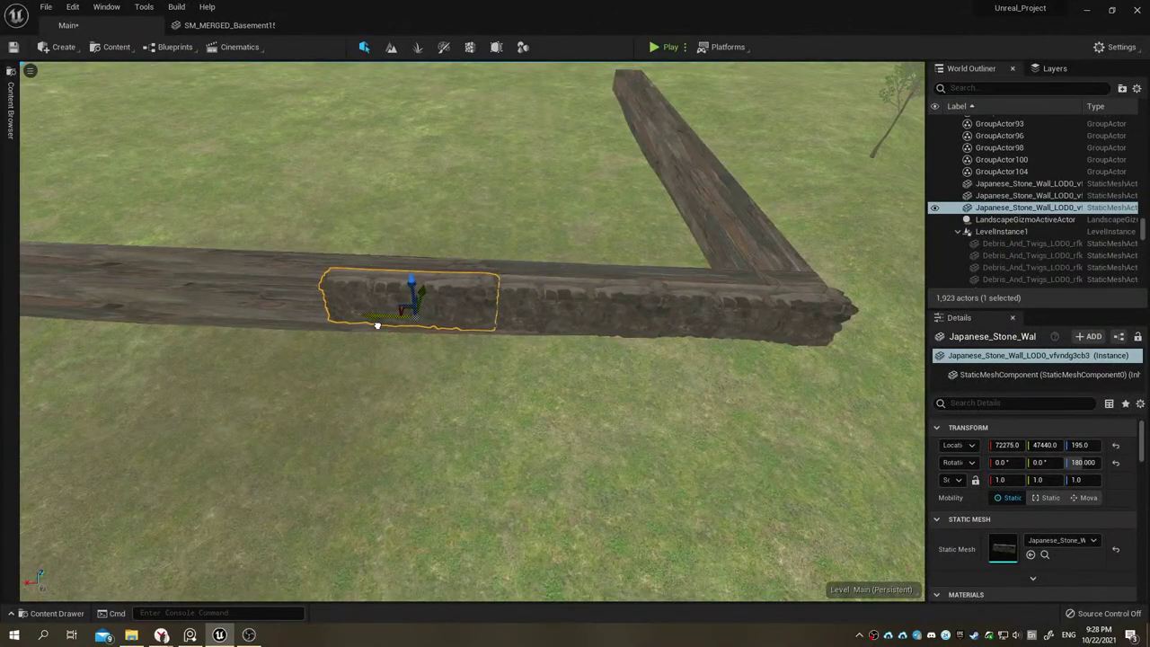
{"action": "mouse_move", "coordinate": [366, 321]}
{"action": "right_mouse_down"}
{"action": "mouse_move", "coordinate": [386, 296]}
{"action": "mouse_move", "coordinate": [419, 333]}
{"action": "right_mouse_up"}
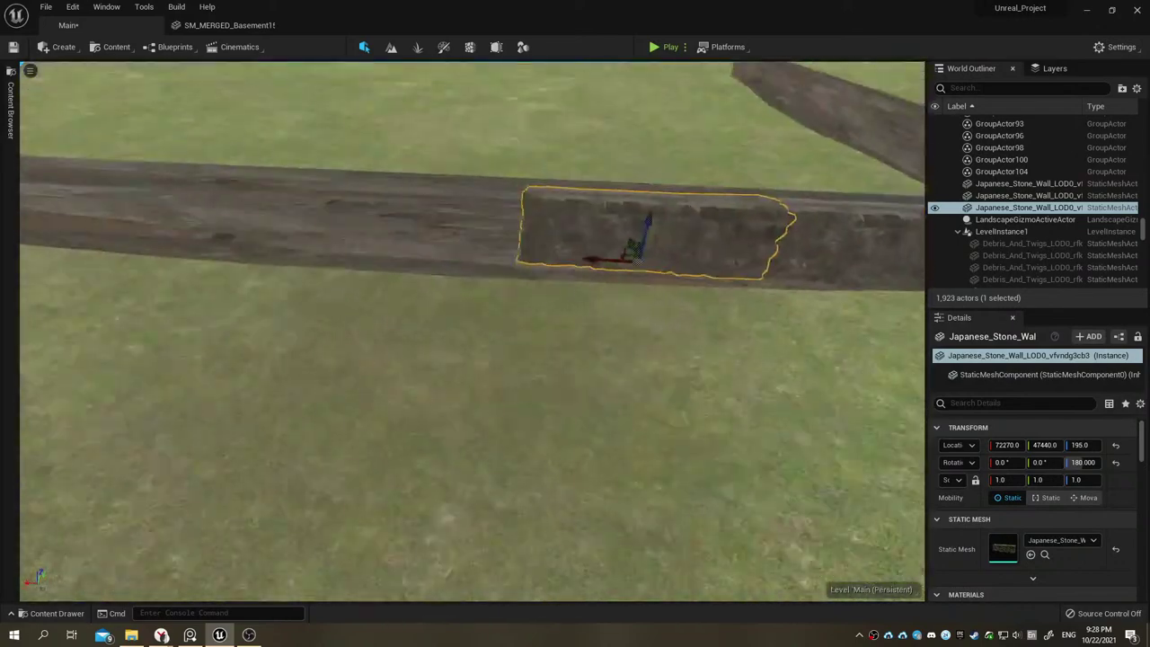
{"action": "key", "text": "ctrl+d"}
{"action": "left_click_drag", "start_coordinate": [638, 267], "coordinate": [456, 254]}
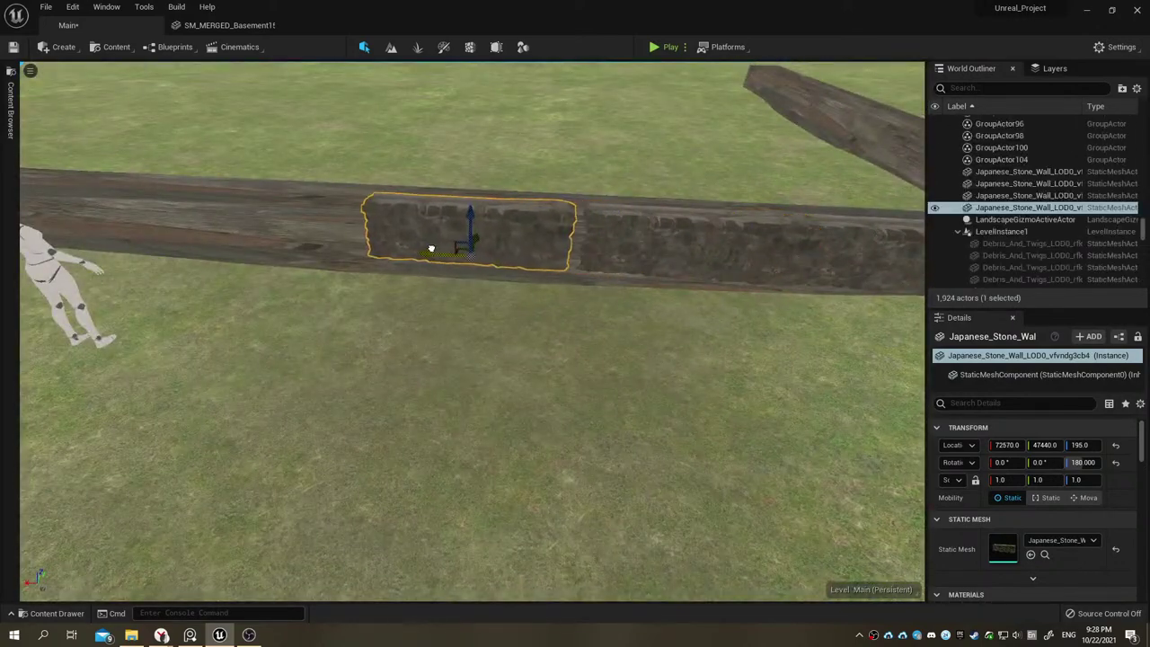
{"action": "mouse_move", "coordinate": [457, 254]}
{"action": "right_mouse_down"}
{"action": "mouse_move", "coordinate": [458, 225]}
{"action": "mouse_move", "coordinate": [636, 294]}
{"action": "right_mouse_up"}
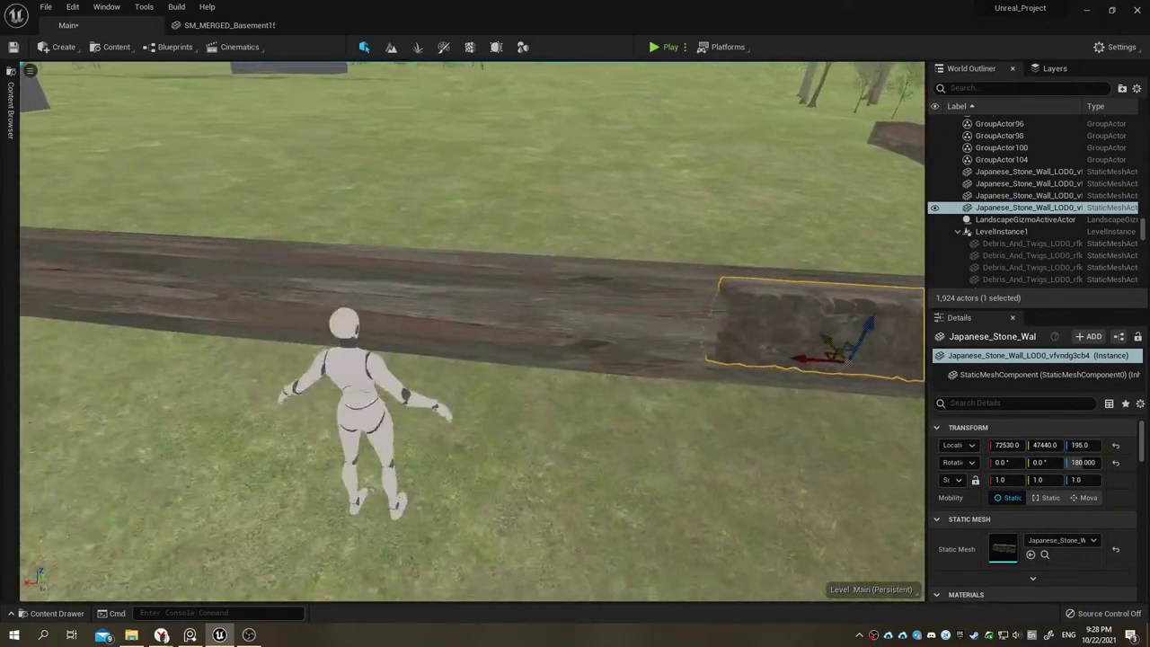
{"action": "left_click_drag", "start_coordinate": [810, 356], "coordinate": [577, 356]}
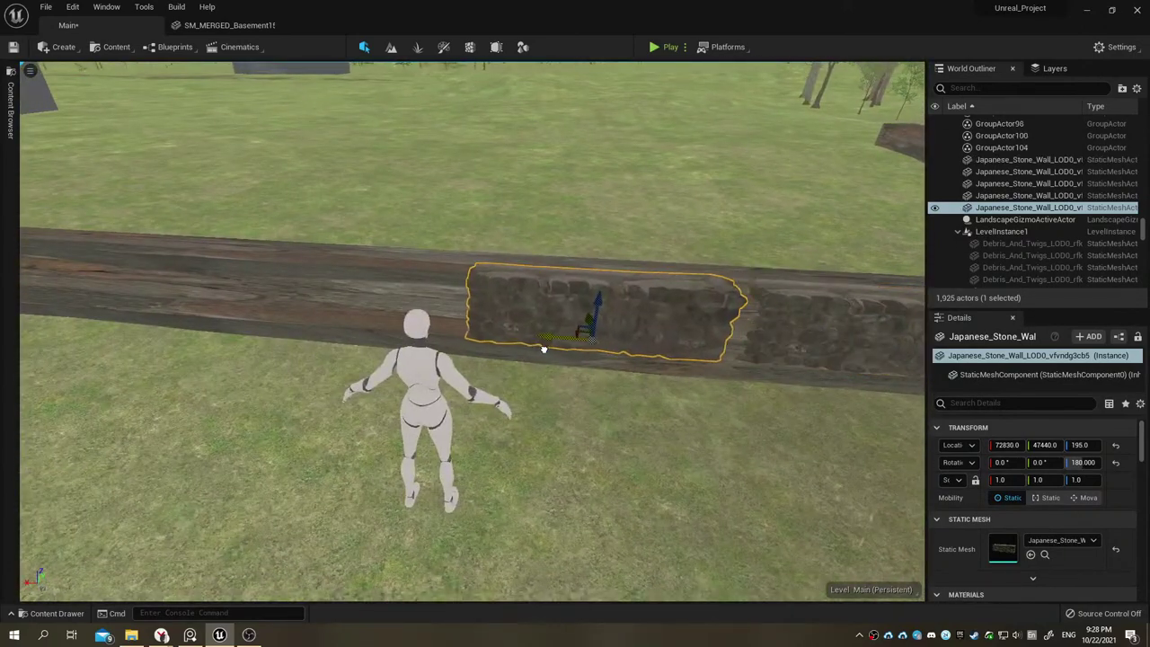
{"action": "key", "text": "f"}
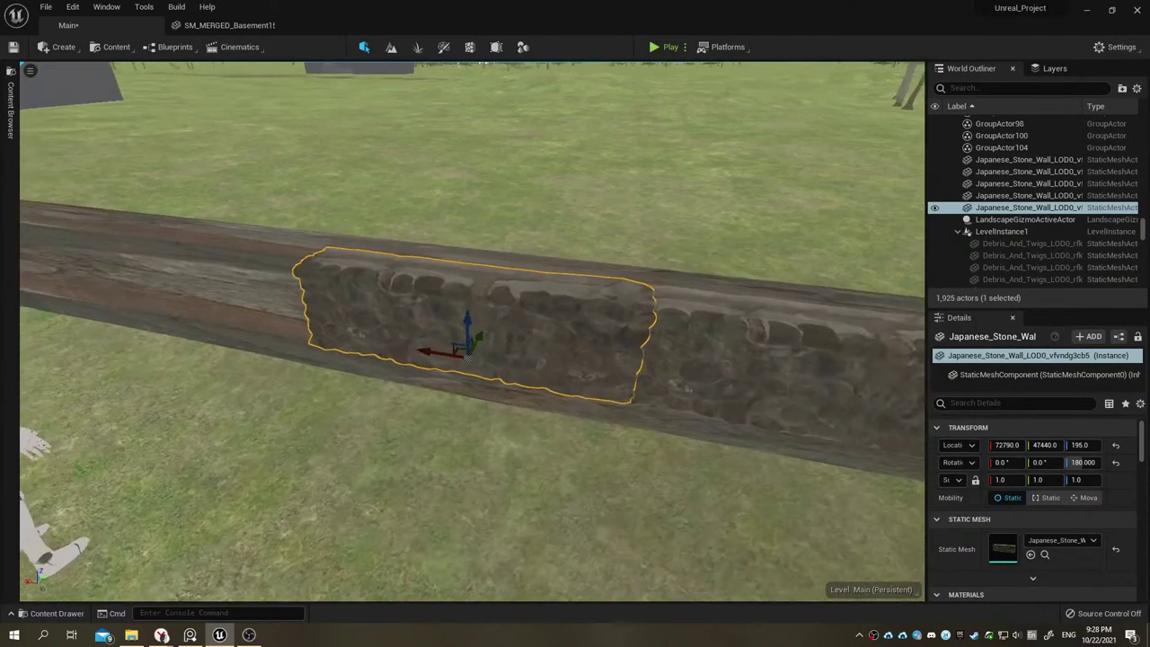
{"action": "left_click_drag", "start_coordinate": [422, 364], "coordinate": [128, 334]}
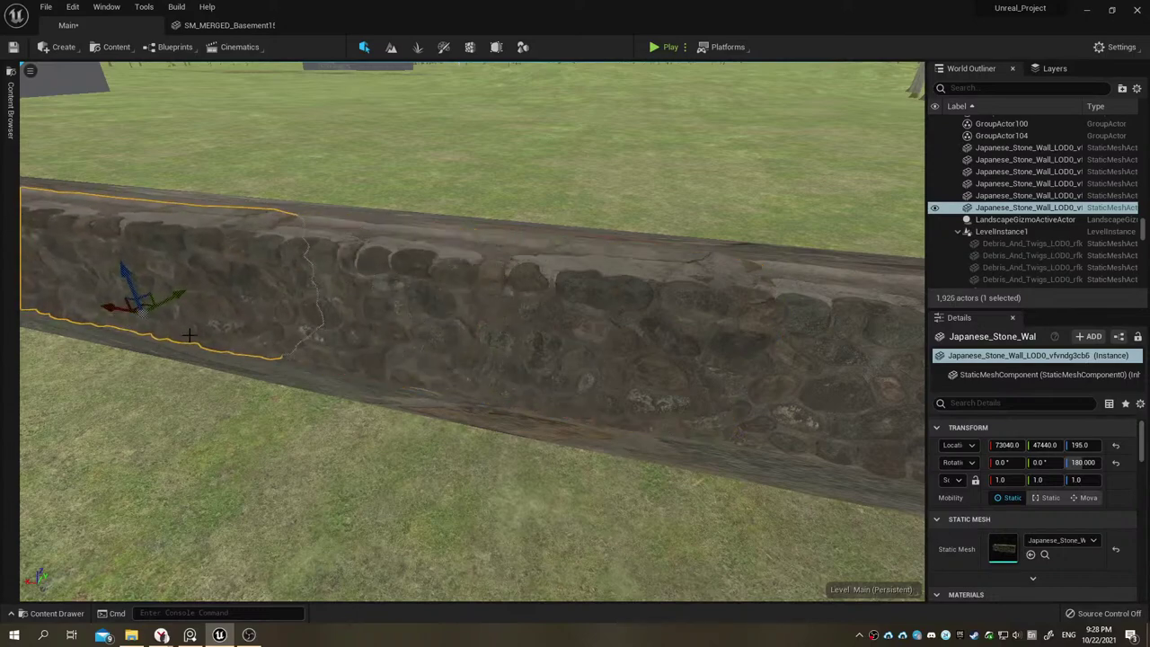
{"action": "scroll", "coordinate": [190, 336], "scroll_direction": "down", "scroll_amount": 5}
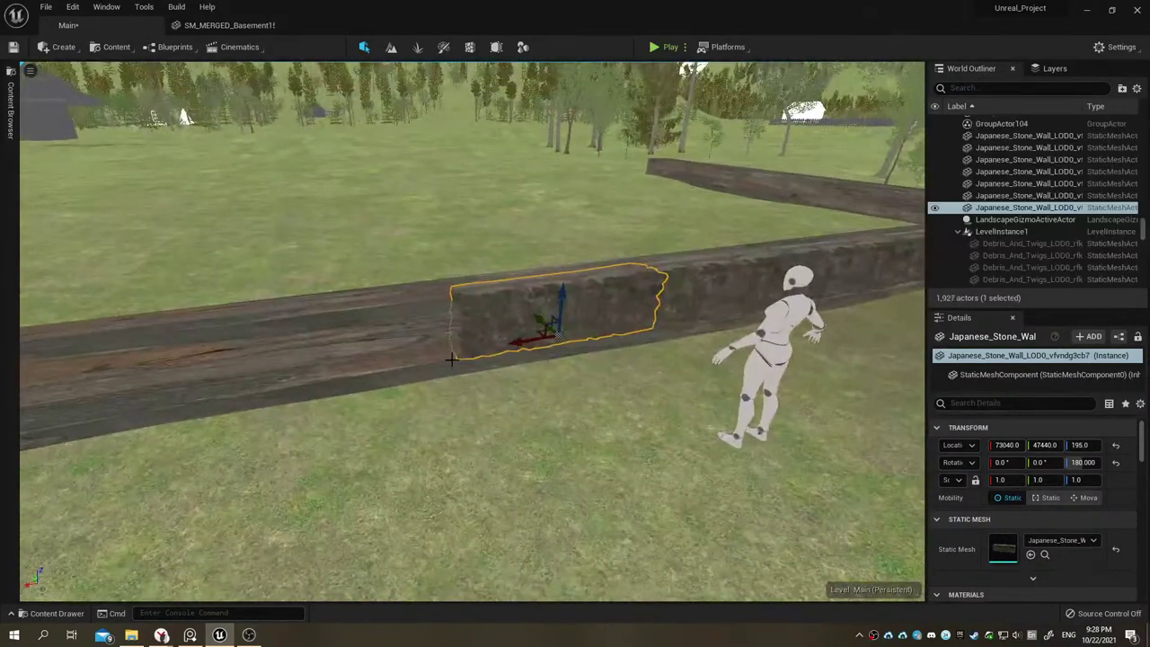
Step: Add another duplicated stone wall section further along the beam, placed against the previous one
{"action": "left_click_drag", "start_coordinate": [517, 343], "coordinate": [302, 348]}
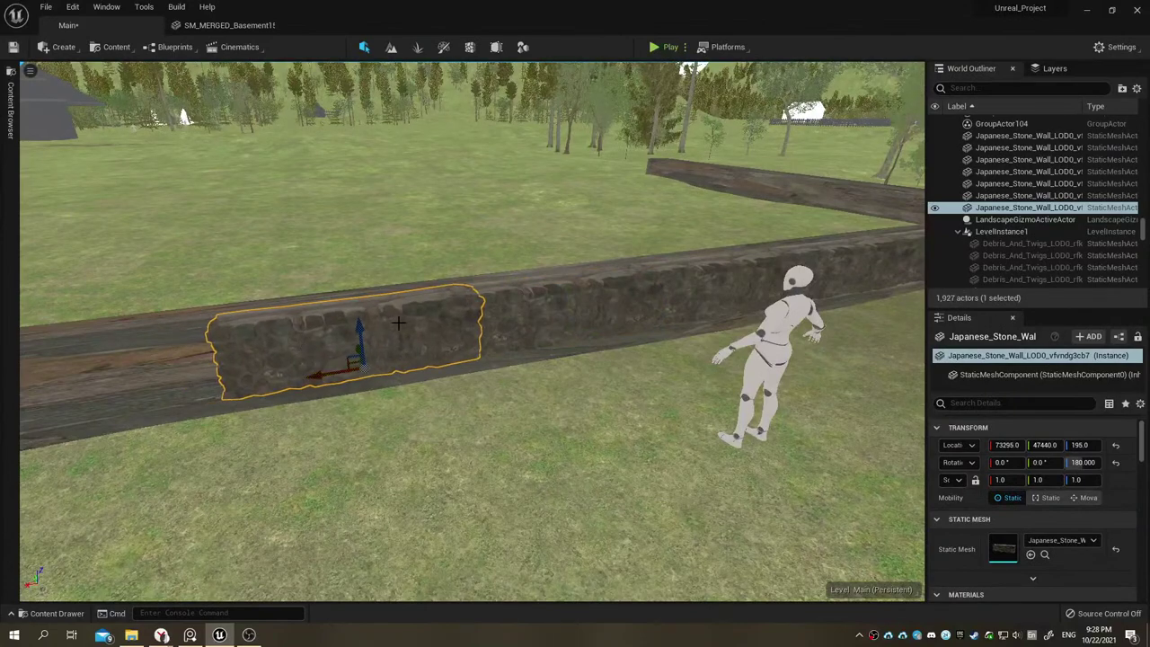
{"action": "right_click_drag", "start_coordinate": [398, 321], "coordinate": [354, 367]}
{"action": "left_click_drag", "start_coordinate": [354, 367], "coordinate": [547, 367]}
{"action": "mouse_move", "coordinate": [673, 367]}
{"action": "left_mouse_down", "text": "alt"}
{"action": "mouse_move", "coordinate": [424, 366]}
{"action": "mouse_move", "coordinate": [607, 363]}
{"action": "left_mouse_up", "text": "alt"}
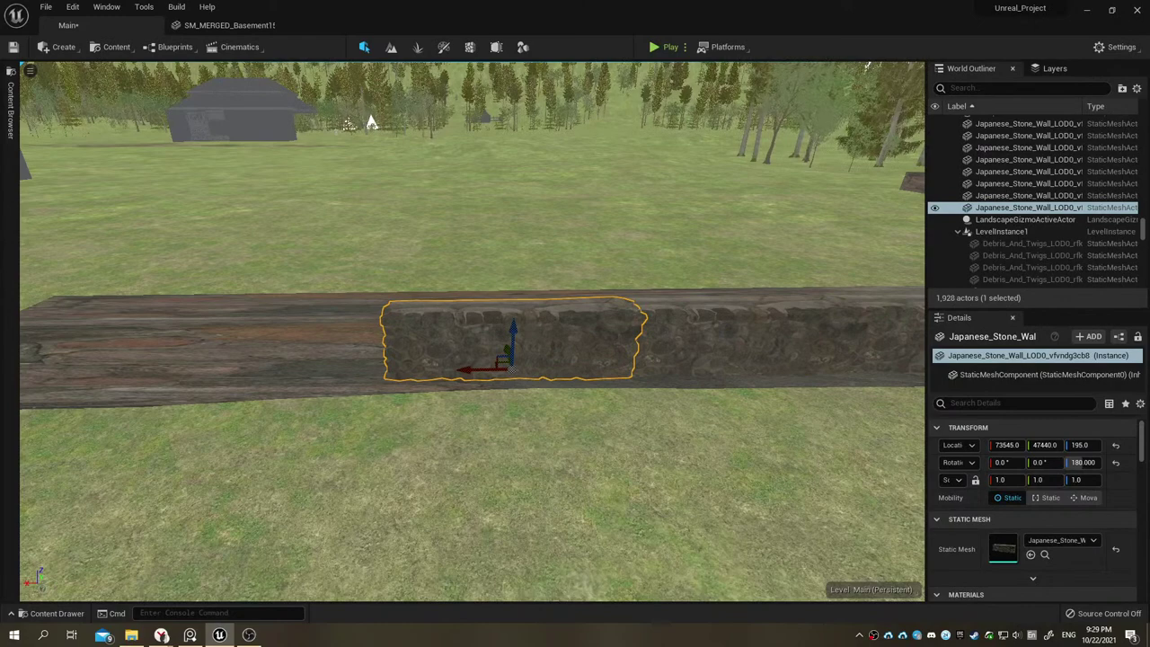
{"action": "right_click_drag", "start_coordinate": [615, 361], "coordinate": [539, 368]}
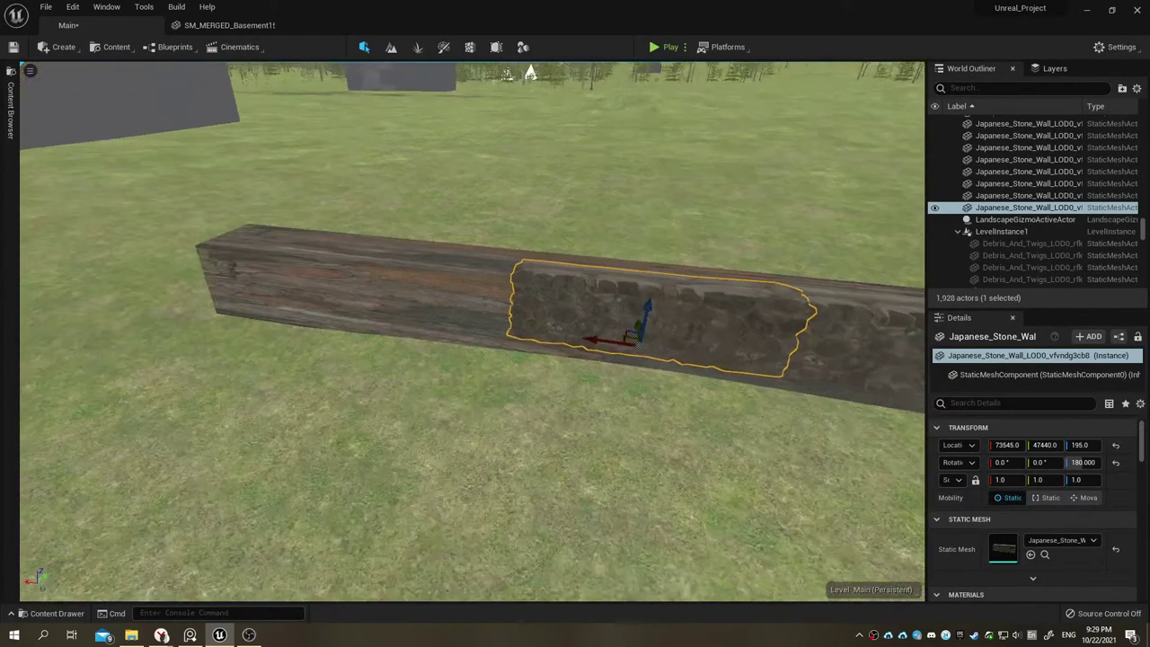
{"action": "right_click_drag", "start_coordinate": [710, 316], "coordinate": [719, 316]}
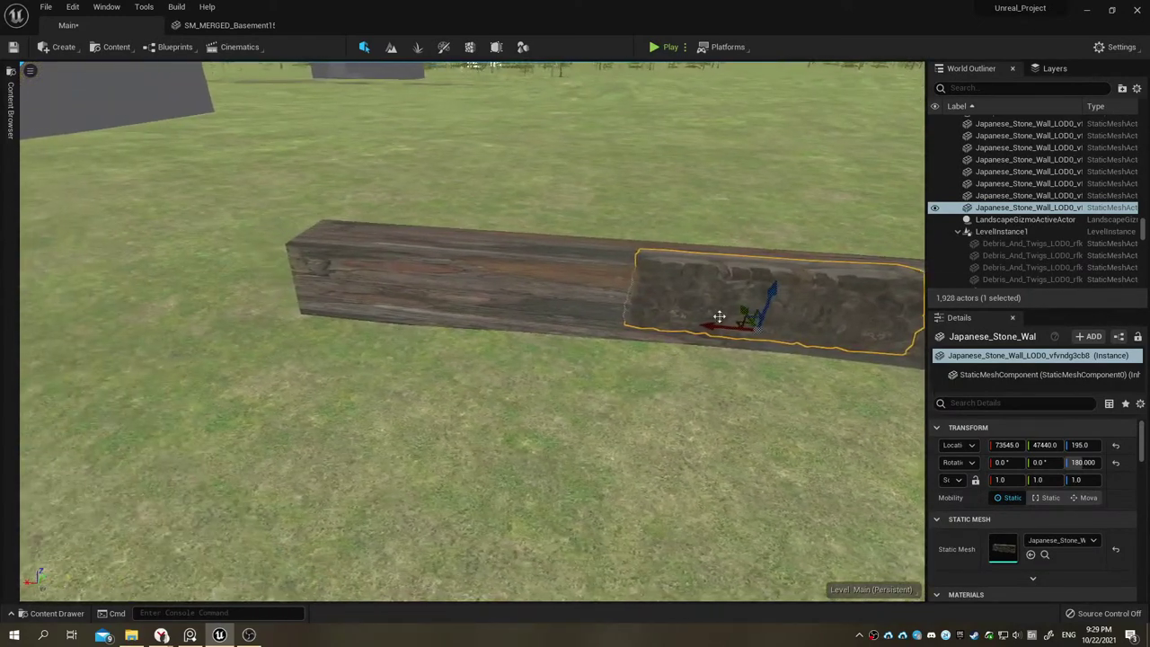
Step: Duplicate another stone wall piece, slide it to the beam corner, and select the corner piece
{"action": "left_click_drag", "start_coordinate": [715, 329], "coordinate": [495, 335]}
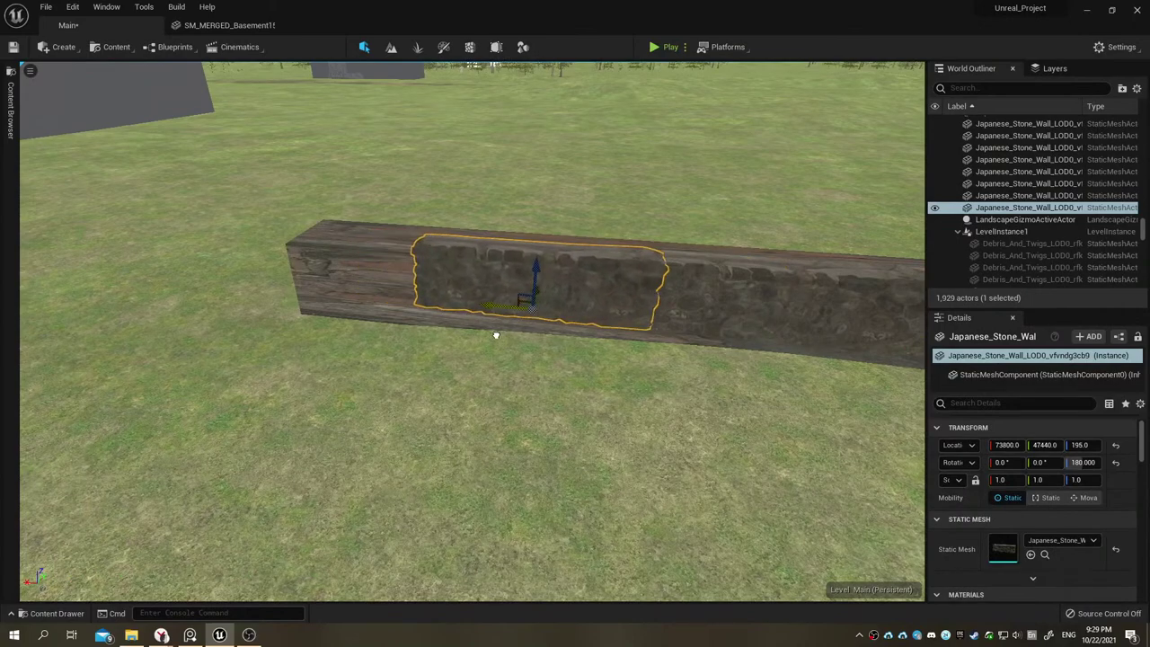
{"action": "right_click_drag", "start_coordinate": [495, 335], "coordinate": [461, 431]}
{"action": "key", "text": "ctrl+d"}
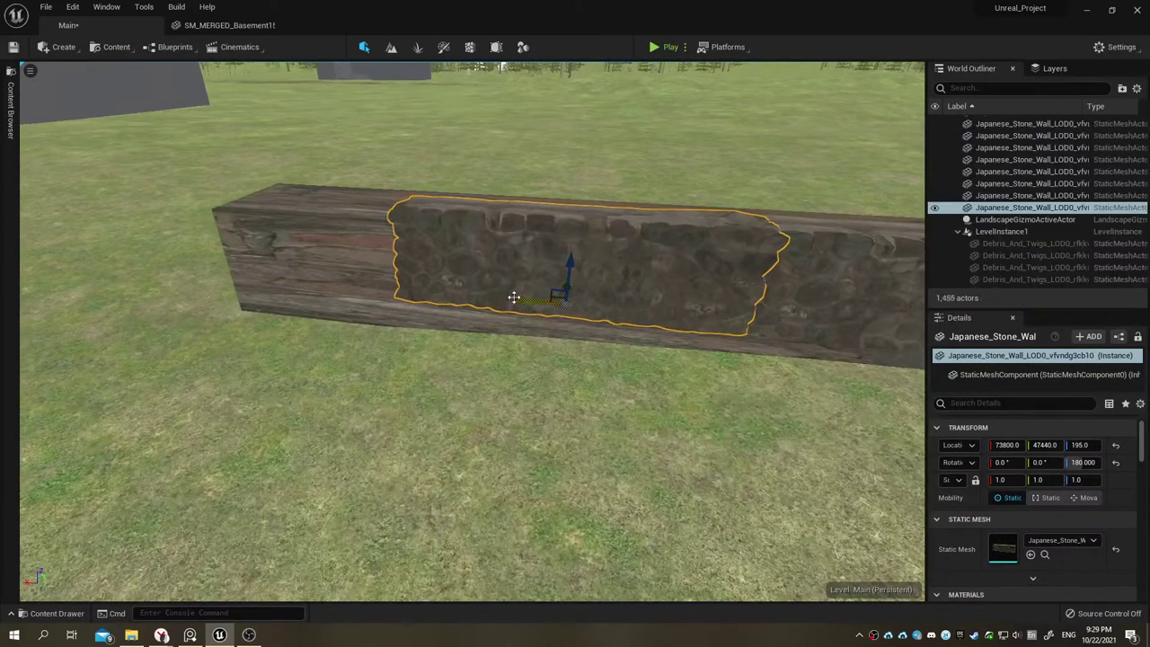
{"action": "right_click_drag", "start_coordinate": [516, 299], "coordinate": [257, 290]}
{"action": "left_click_drag", "start_coordinate": [257, 290], "coordinate": [260, 290]}
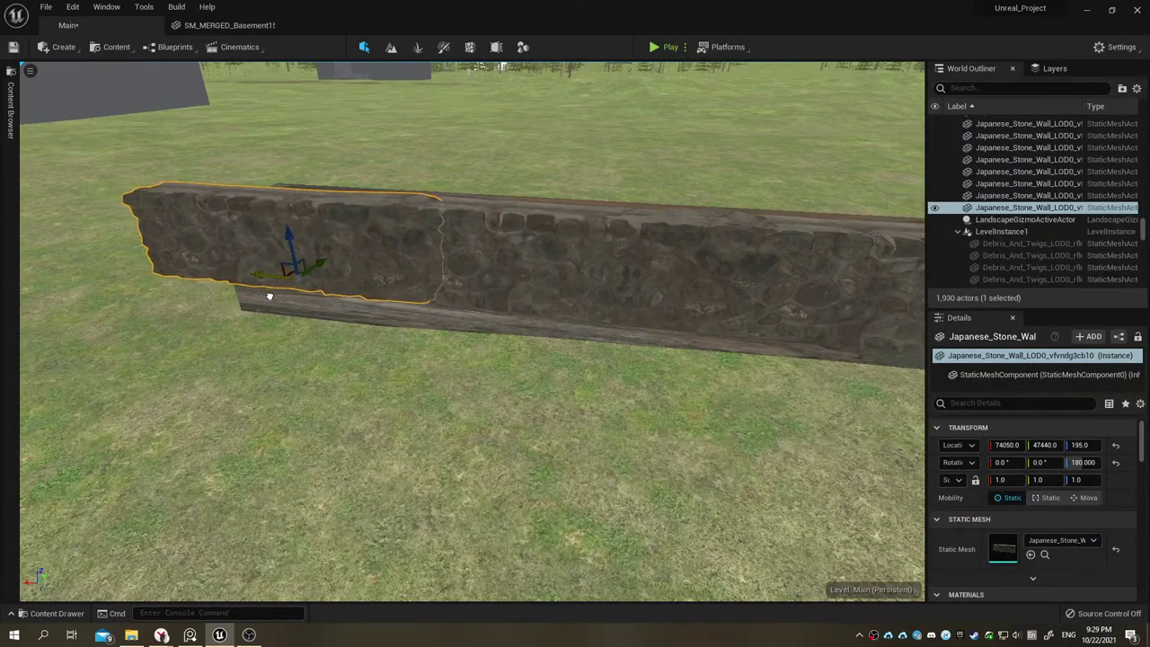
{"action": "mouse_move", "coordinate": [260, 290]}
{"action": "right_mouse_down"}
{"action": "mouse_move", "coordinate": [205, 236]}
{"action": "mouse_move", "coordinate": [144, 224]}
{"action": "right_mouse_up"}
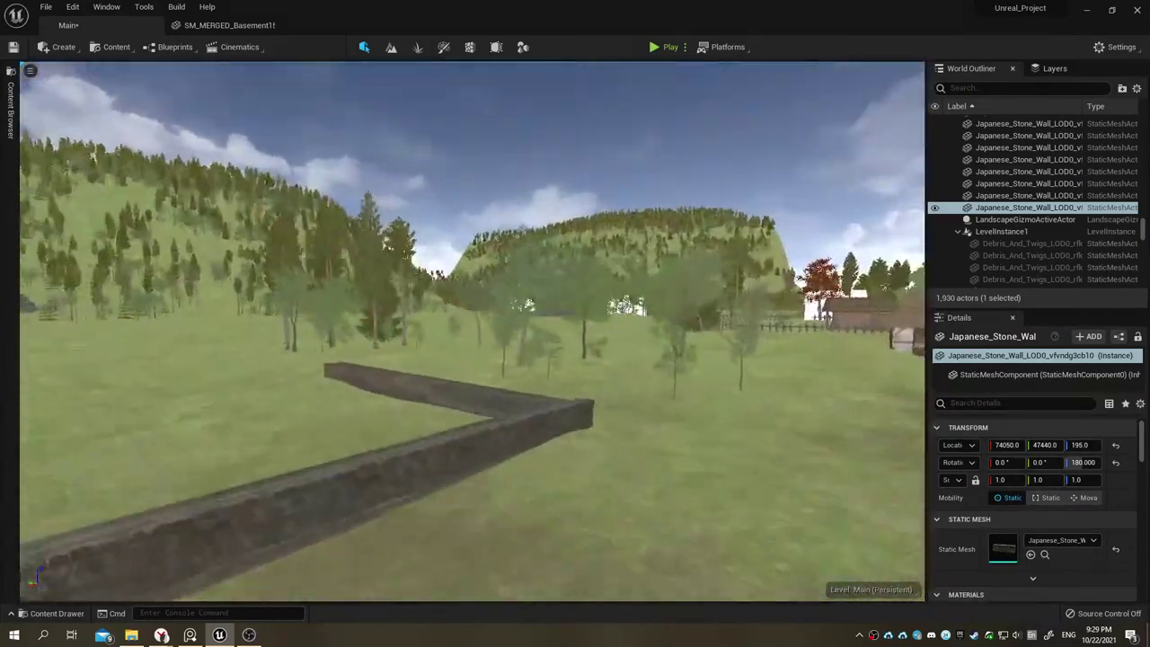
{"action": "right_click_drag", "start_coordinate": [317, 263], "coordinate": [317, 263]}
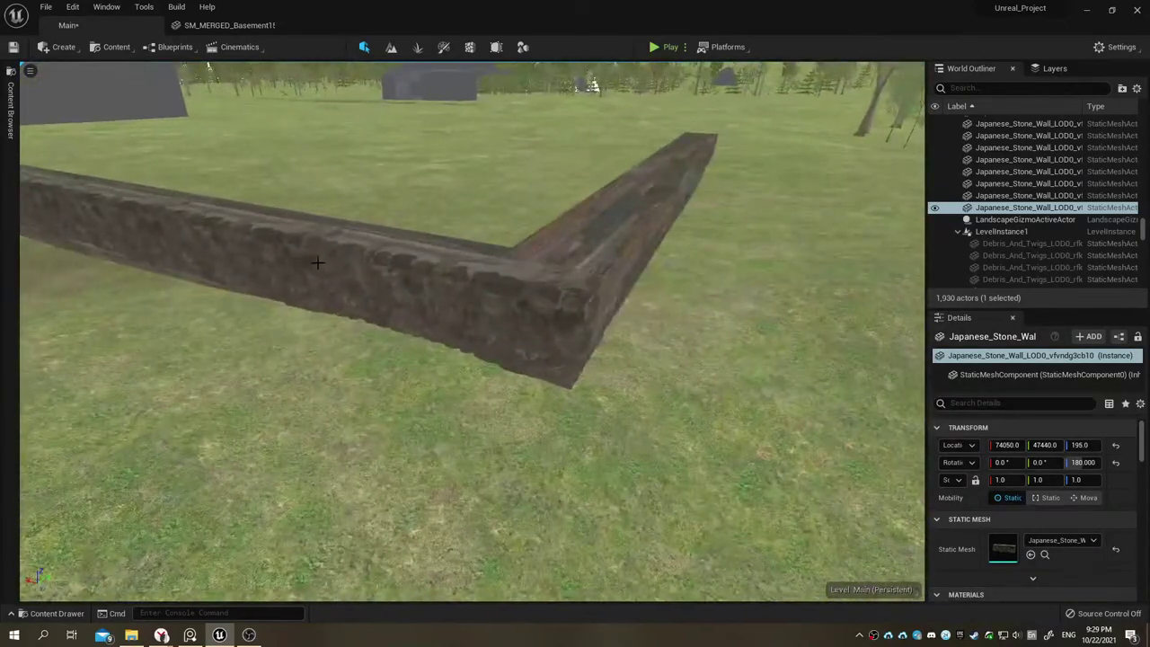
{"action": "left_click", "coordinate": [519, 301]}
{"action": "mouse_move", "coordinate": [520, 301]}
{"action": "right_mouse_down"}
{"action": "mouse_move", "coordinate": [626, 306]}
{"action": "mouse_move", "coordinate": [543, 310]}
{"action": "right_mouse_up"}
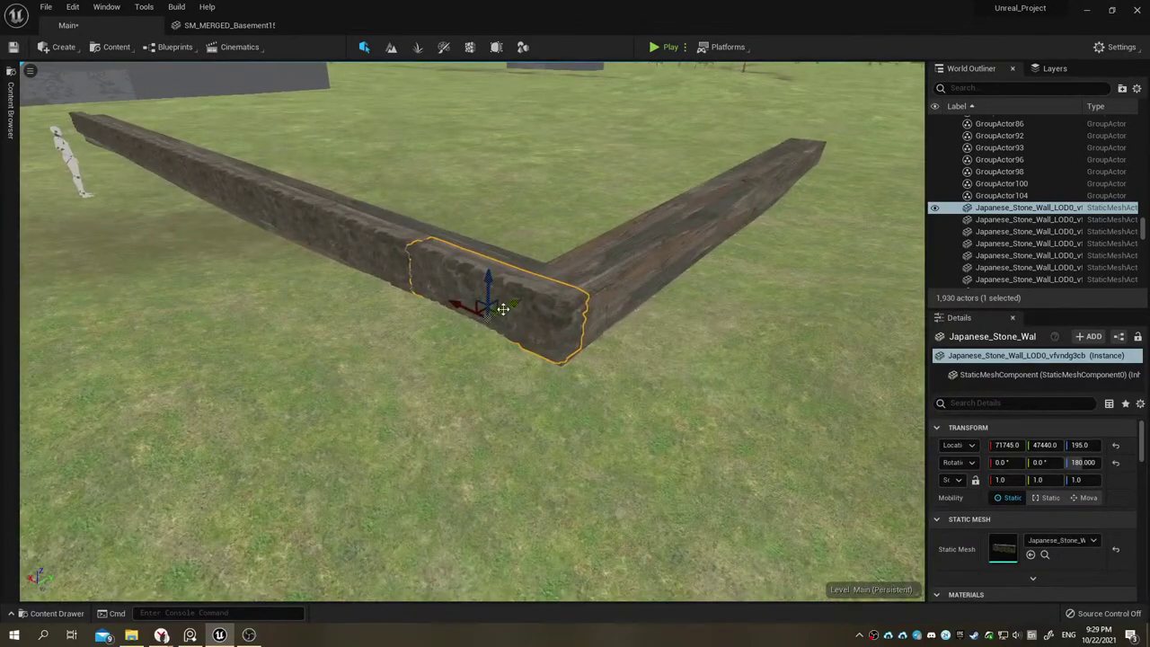
{"action": "left_click", "coordinate": [12, 144]}
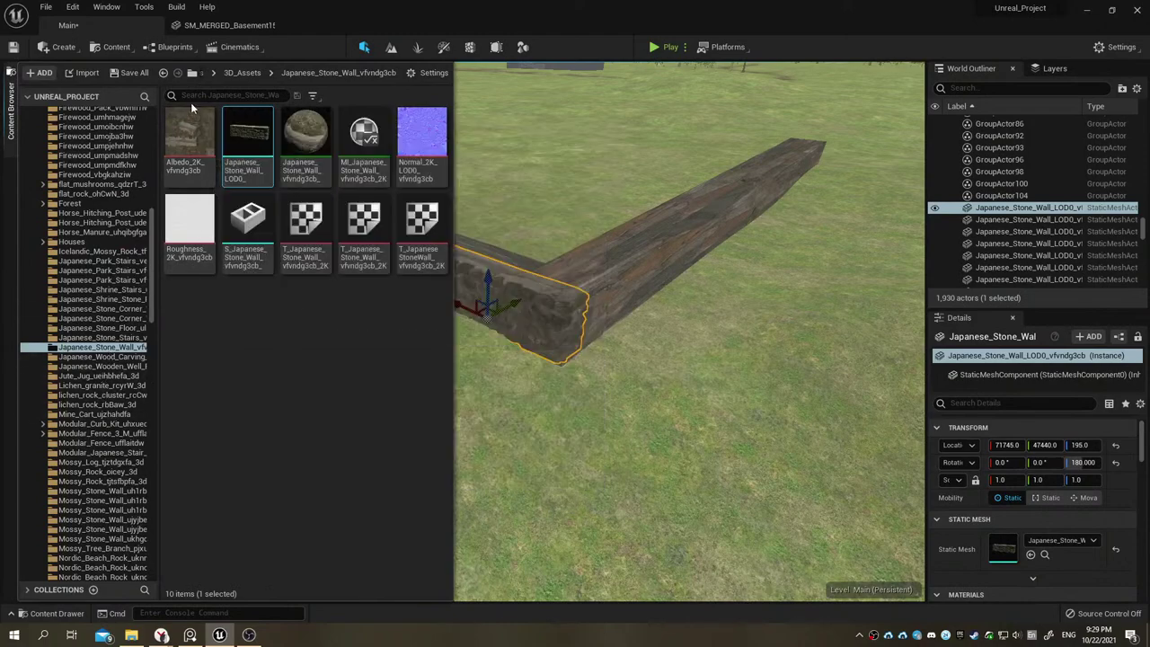
{"action": "scroll", "coordinate": [80, 241], "scroll_direction": "up", "scroll_amount": 3}
{"action": "scroll", "coordinate": [79, 241], "scroll_direction": "up", "scroll_amount": 3}
{"action": "scroll", "coordinate": [79, 241], "scroll_direction": "up", "scroll_amount": 3}
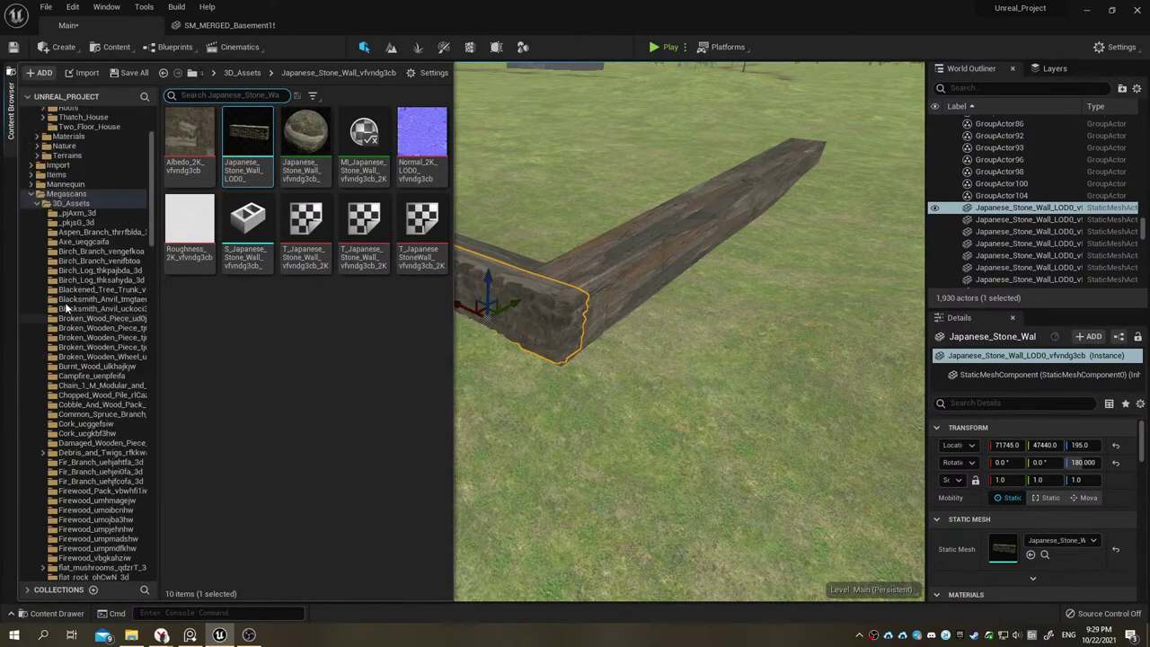
{"action": "scroll", "coordinate": [79, 240], "scroll_direction": "up", "scroll_amount": 3}
{"action": "left_click", "coordinate": [79, 240]}
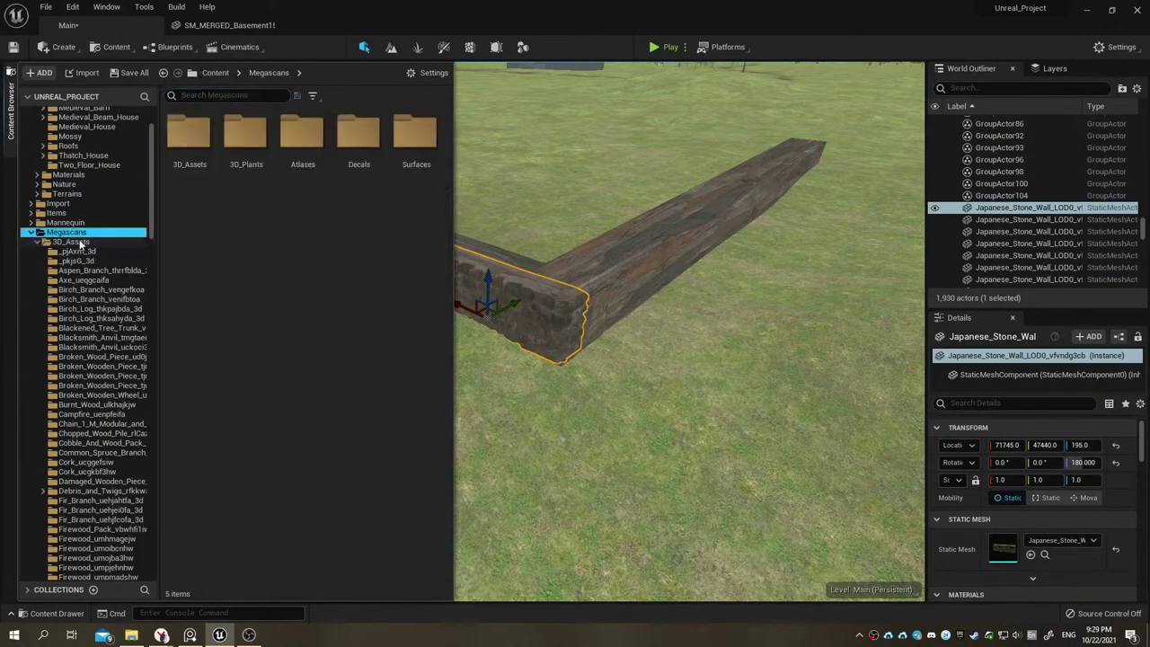
{"action": "left_click", "coordinate": [230, 96]}
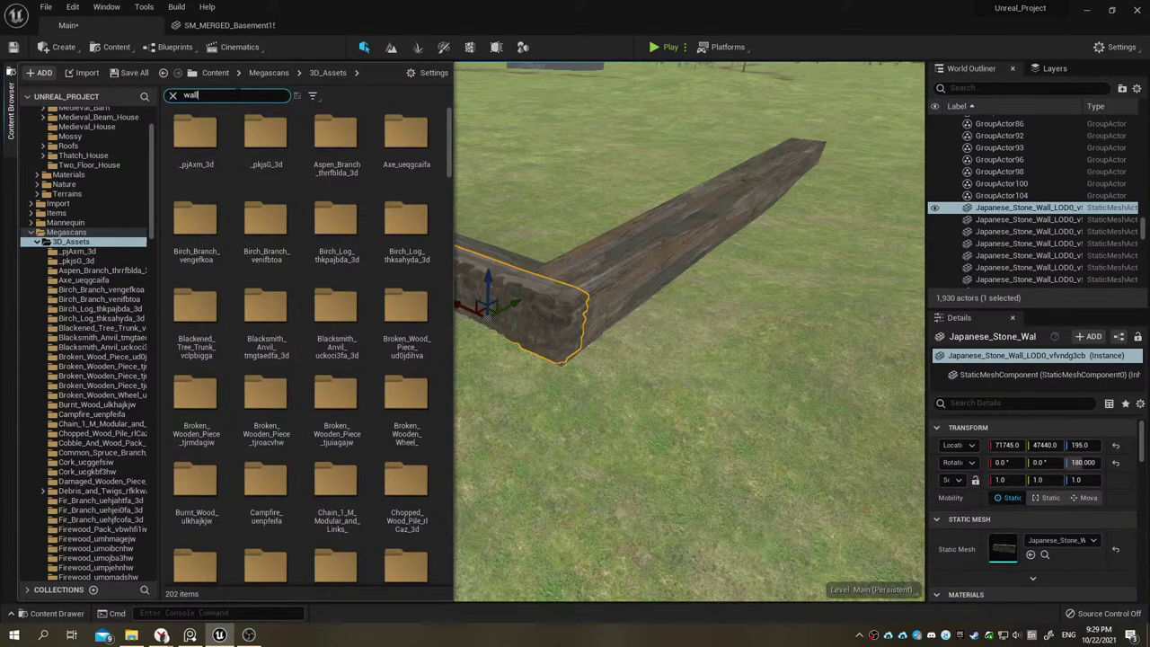
{"action": "scroll", "coordinate": [283, 306], "scroll_direction": "down", "scroll_amount": 3}
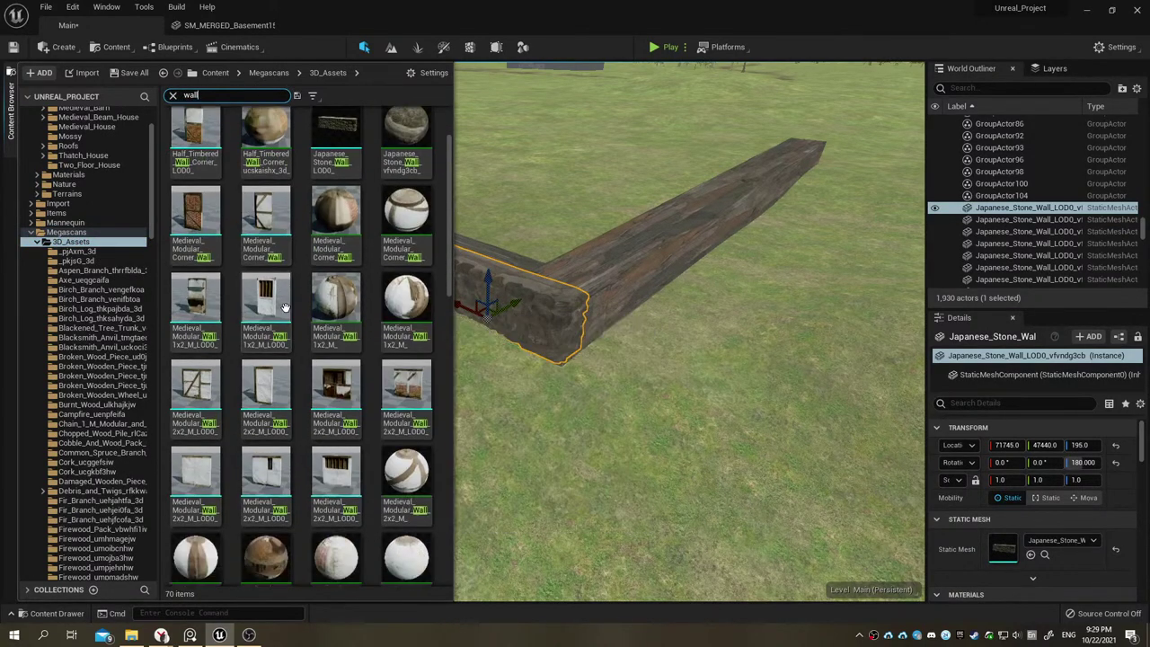
{"action": "scroll", "coordinate": [292, 360], "scroll_direction": "down", "scroll_amount": 3}
{"action": "scroll", "coordinate": [298, 404], "scroll_direction": "down", "scroll_amount": 3}
{"action": "scroll", "coordinate": [305, 457], "scroll_direction": "down", "scroll_amount": 3}
{"action": "scroll", "coordinate": [305, 459], "scroll_direction": "down", "scroll_amount": 3}
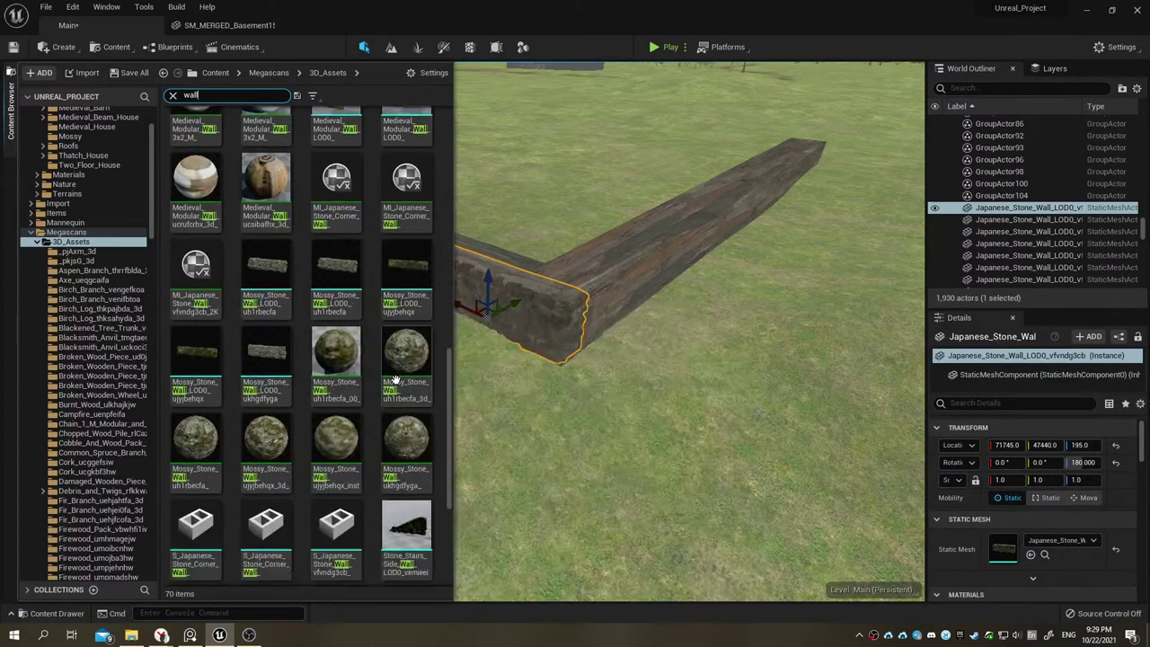
{"action": "scroll", "coordinate": [383, 386], "scroll_direction": "down", "scroll_amount": 3}
{"action": "scroll", "coordinate": [378, 431], "scroll_direction": "down", "scroll_amount": 3}
{"action": "scroll", "coordinate": [377, 437], "scroll_direction": "down", "scroll_amount": 3}
{"action": "scroll", "coordinate": [376, 438], "scroll_direction": "up", "scroll_amount": 3}
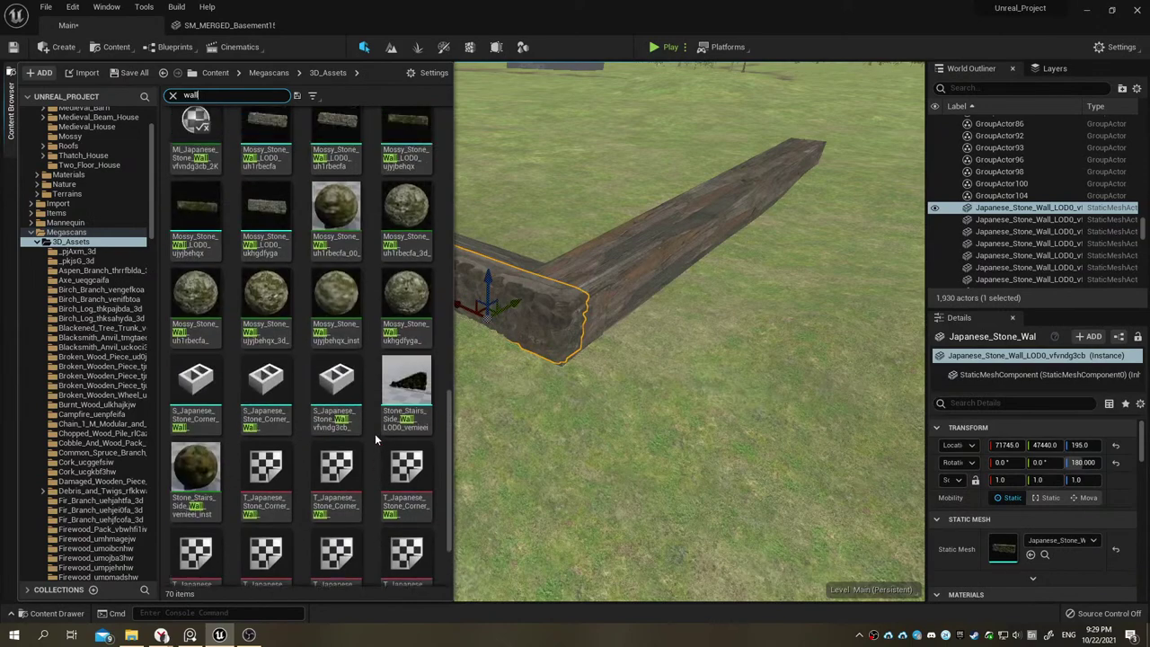
{"action": "scroll", "coordinate": [375, 439], "scroll_direction": "up", "scroll_amount": 3}
{"action": "scroll", "coordinate": [376, 438], "scroll_direction": "up", "scroll_amount": 3}
{"action": "scroll", "coordinate": [375, 440], "scroll_direction": "up", "scroll_amount": 3}
{"action": "scroll", "coordinate": [375, 439], "scroll_direction": "up", "scroll_amount": 2}
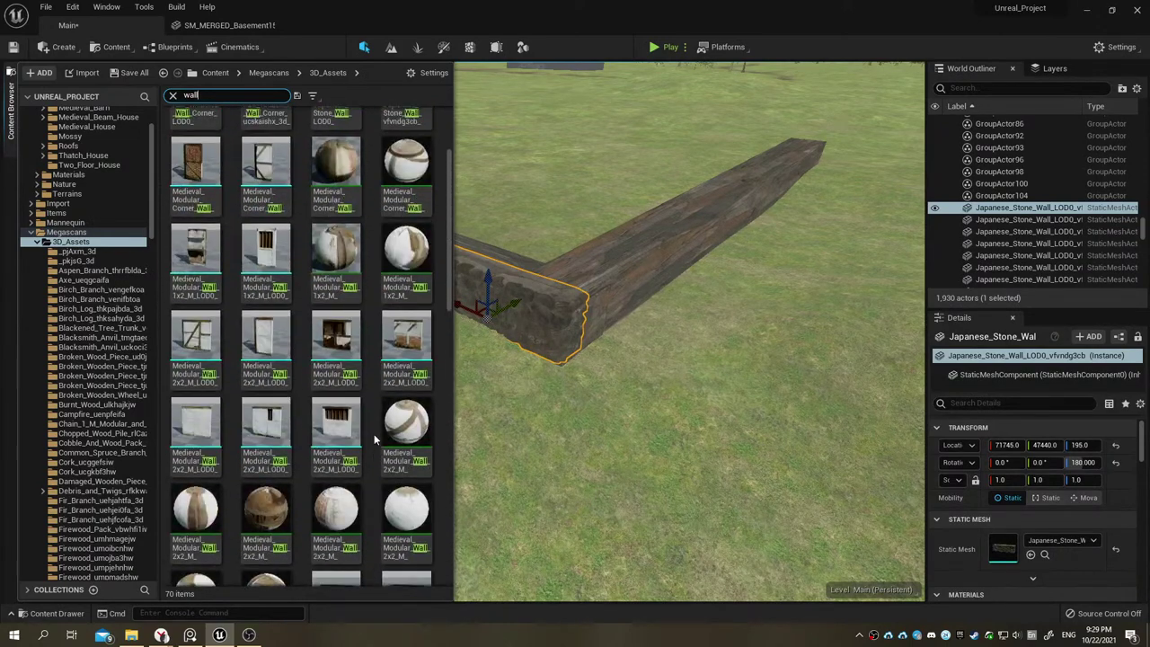
{"action": "scroll", "coordinate": [375, 438], "scroll_direction": "up", "scroll_amount": 2}
{"action": "left_click", "coordinate": [337, 221]}
{"action": "double_click", "coordinate": [338, 221]}
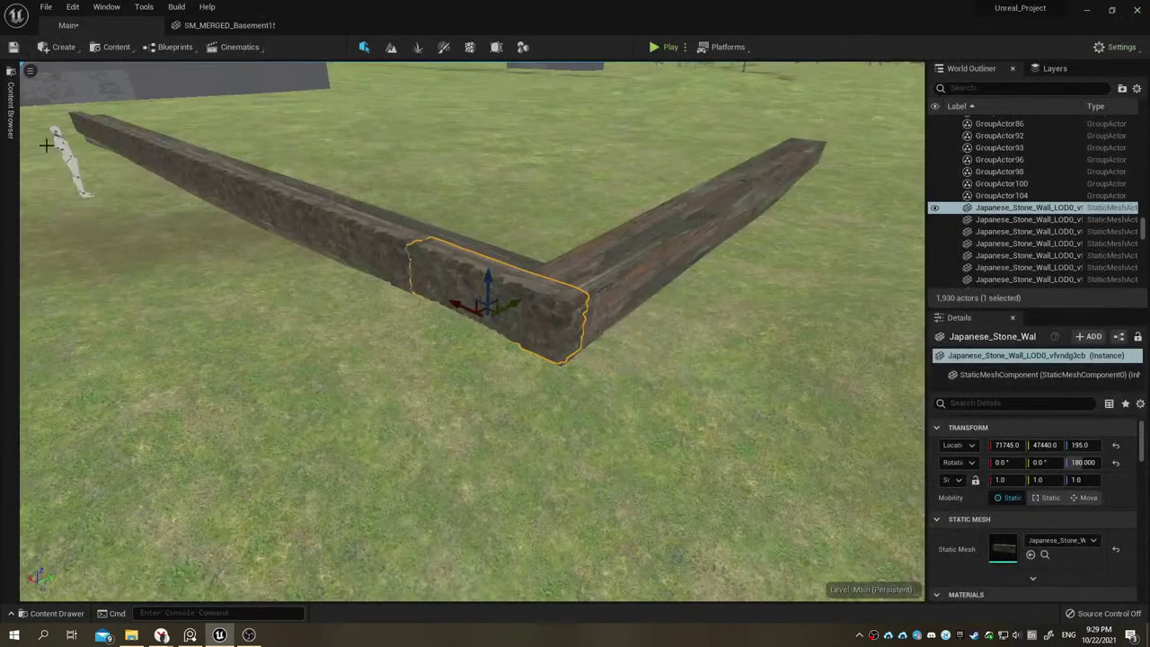
Step: Return to the level and open the stone wall asset's source files folder, then close it
{"action": "left_click", "coordinate": [11, 135]}
{"action": "right_click", "coordinate": [325, 232]}
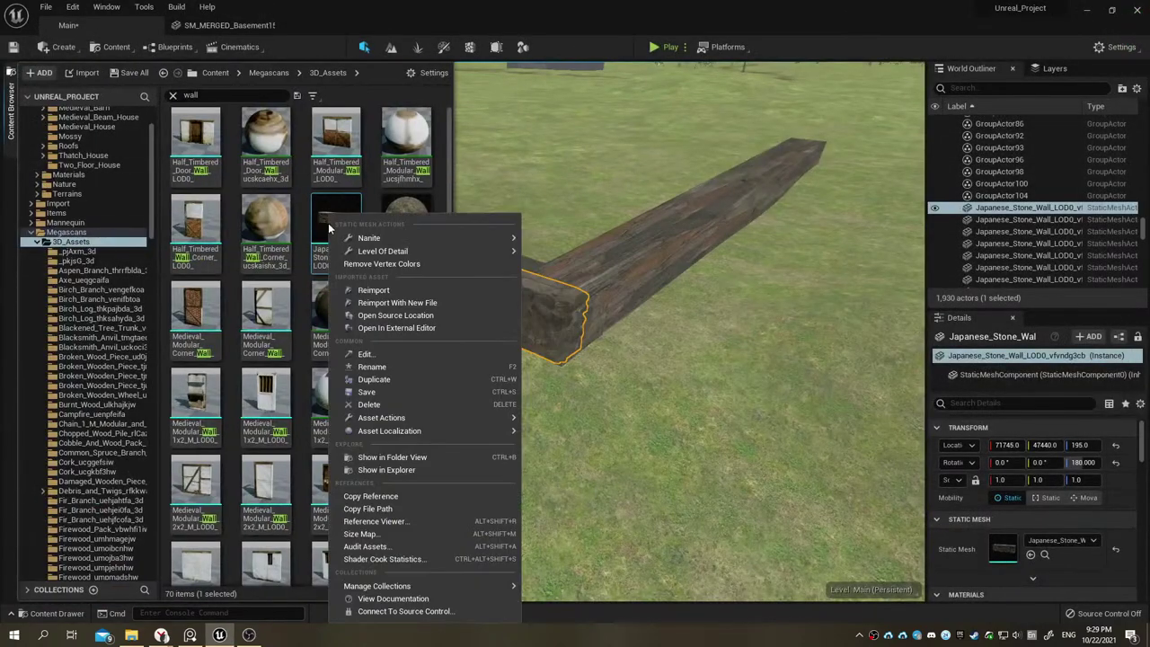
{"action": "left_click", "coordinate": [403, 317]}
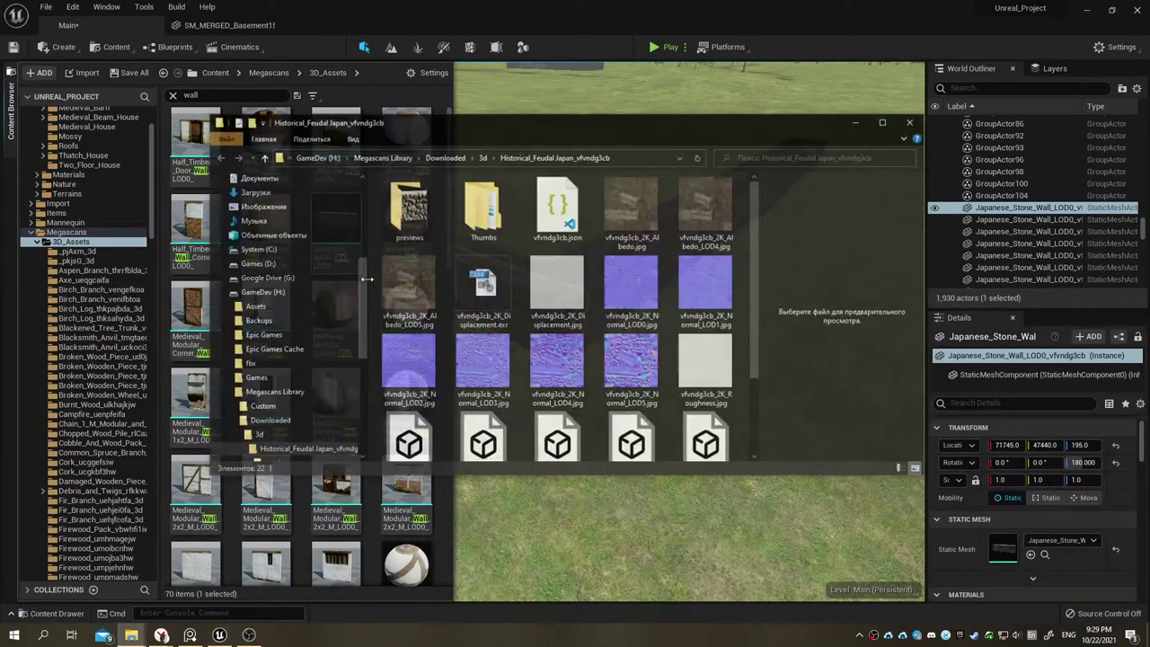
{"action": "left_click", "coordinate": [922, 126]}
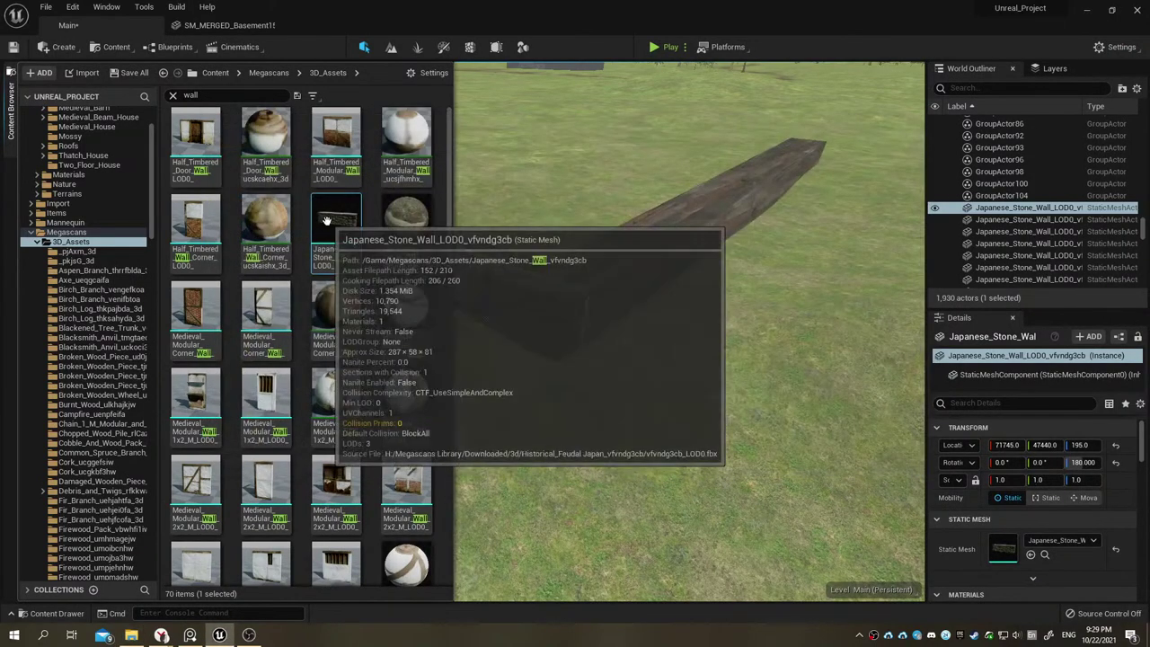
{"action": "right_click", "coordinate": [329, 216]}
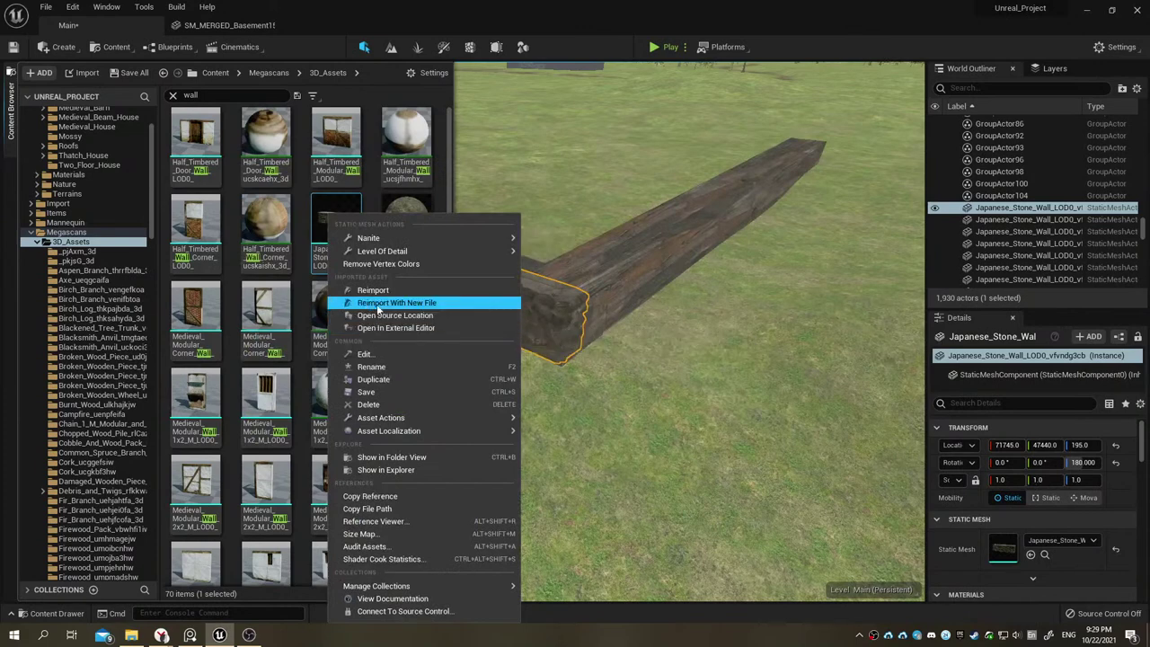
{"action": "mouse_move", "coordinate": [375, 246]}
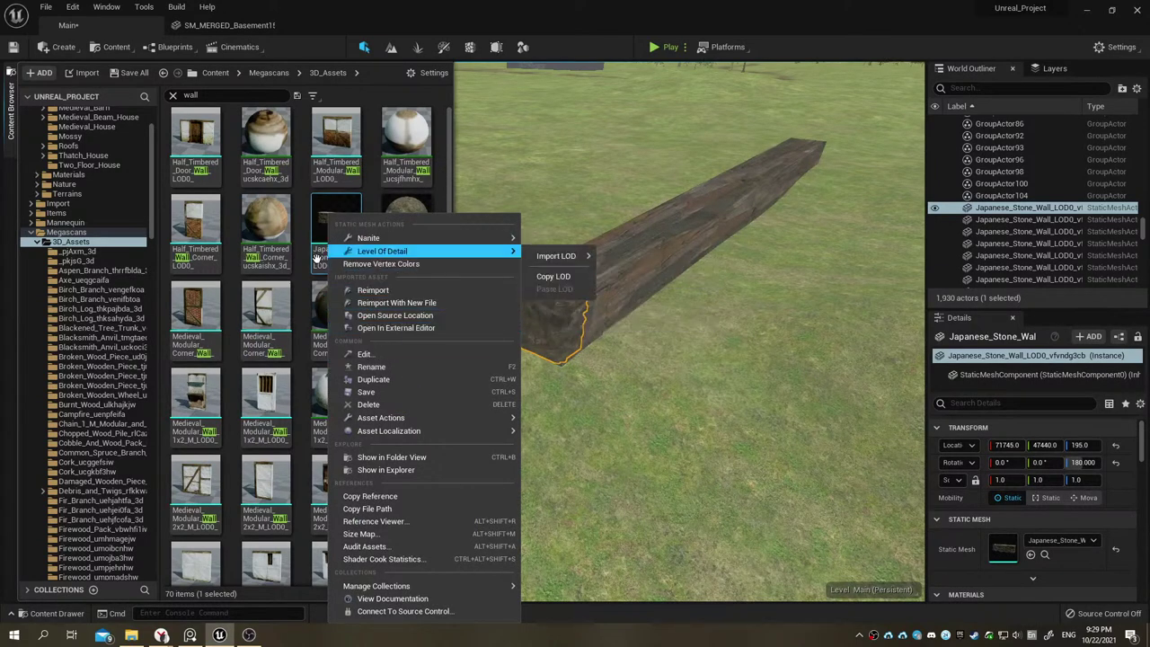
{"action": "left_click", "coordinate": [316, 255]}
Step: Open the Japanese stone wall mesh vfvndg3cb_LOD0.fbx in the external 3D Viewer
{"action": "right_click", "coordinate": [336, 233]}
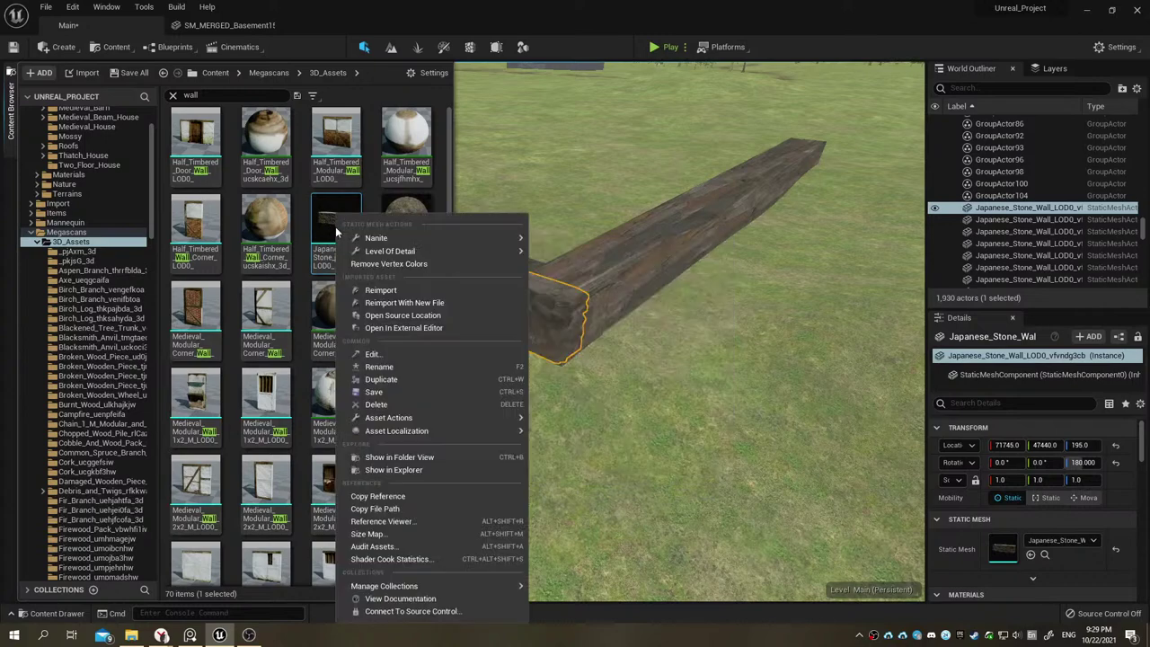
{"action": "left_click", "coordinate": [403, 328]}
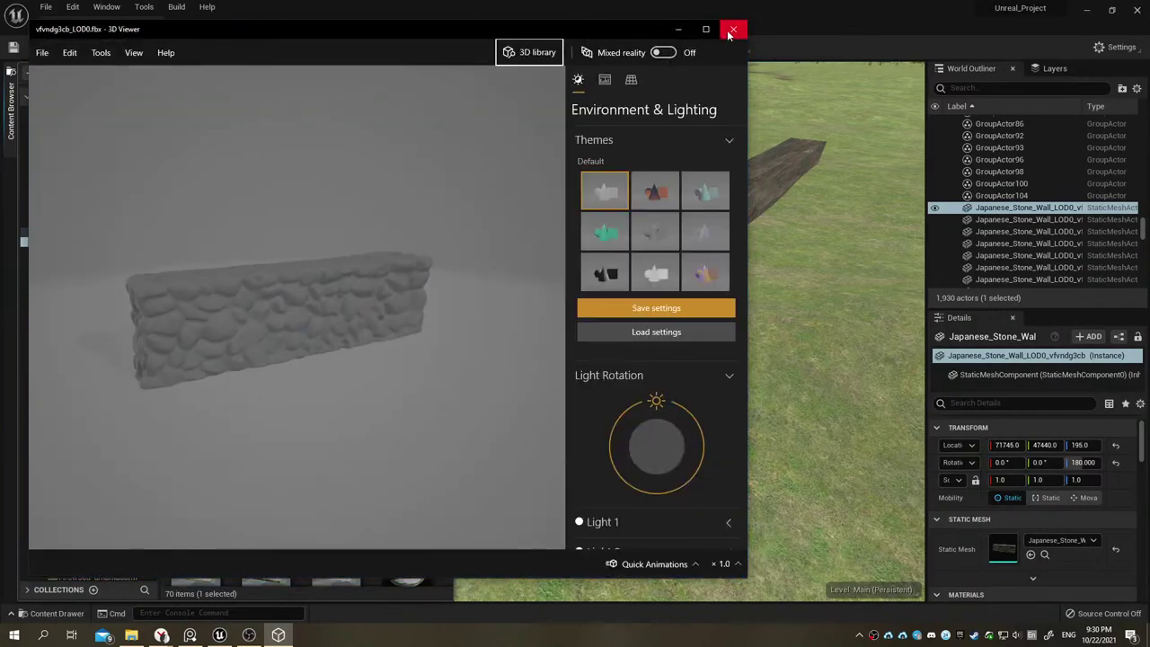
{"action": "left_click", "coordinate": [733, 29]}
{"action": "right_click", "coordinate": [338, 259]}
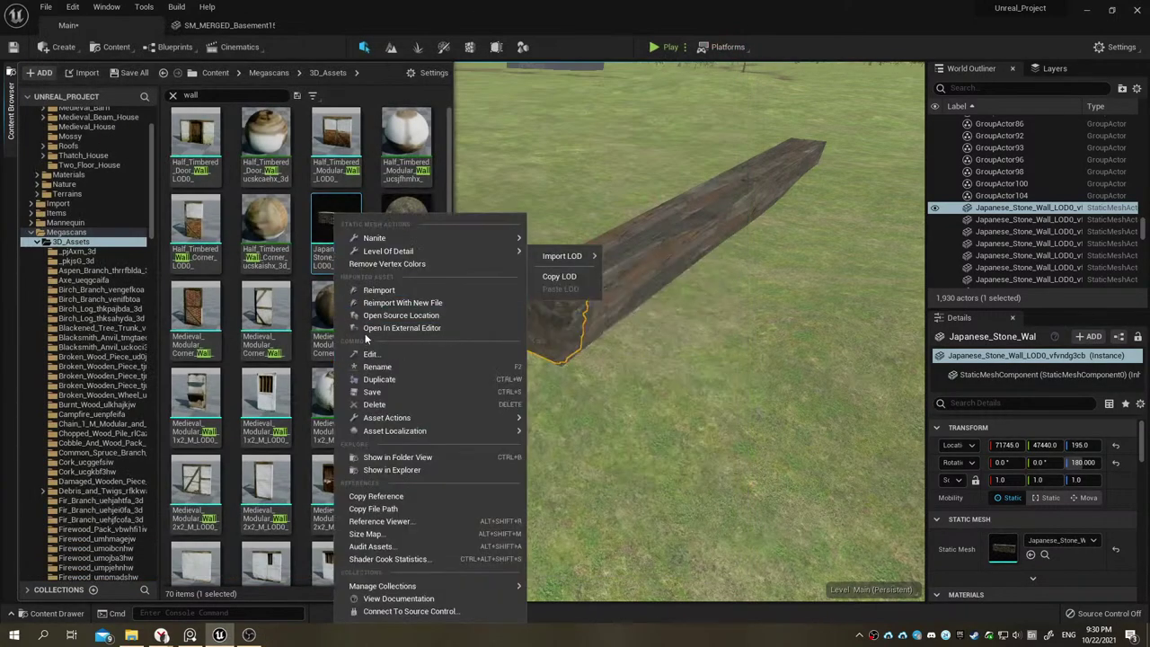
{"action": "left_click", "coordinate": [372, 332]}
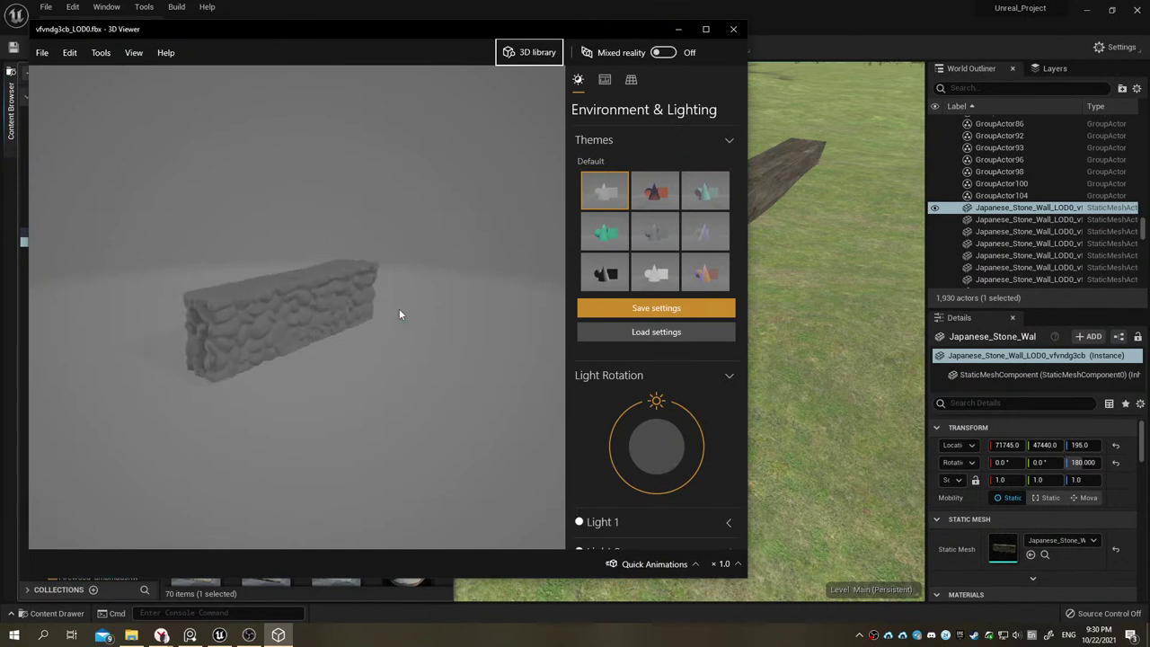
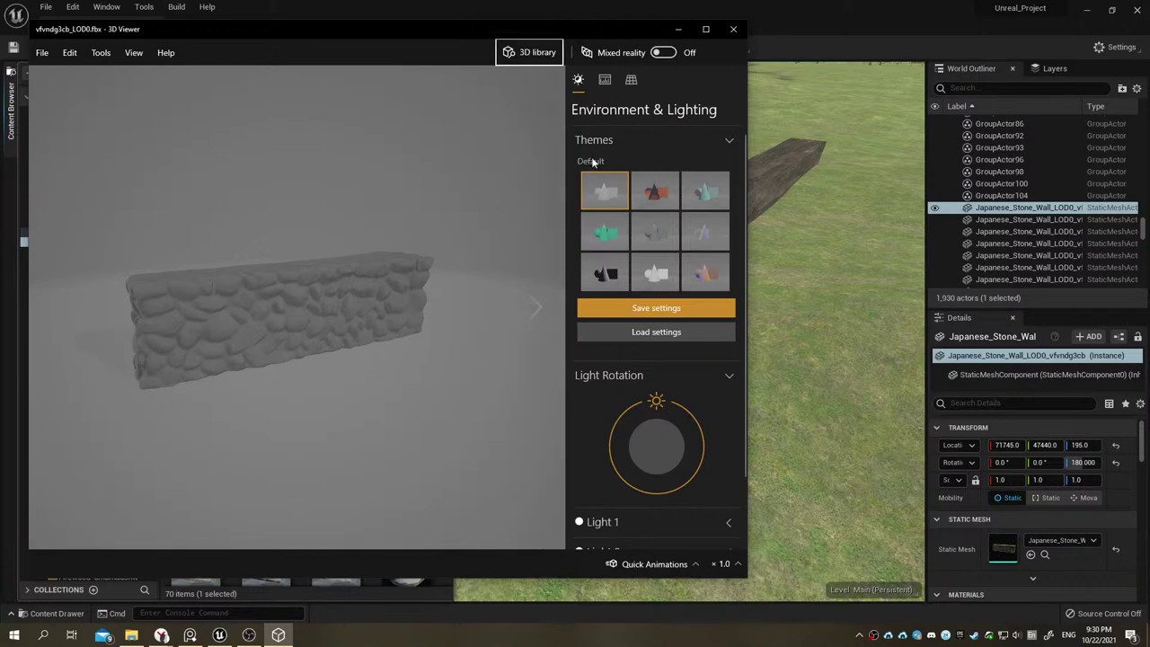
Step: Close the 3D preview, find the stone wall asset in its folder and preview the wood carving mesh
{"action": "left_click", "coordinate": [733, 29]}
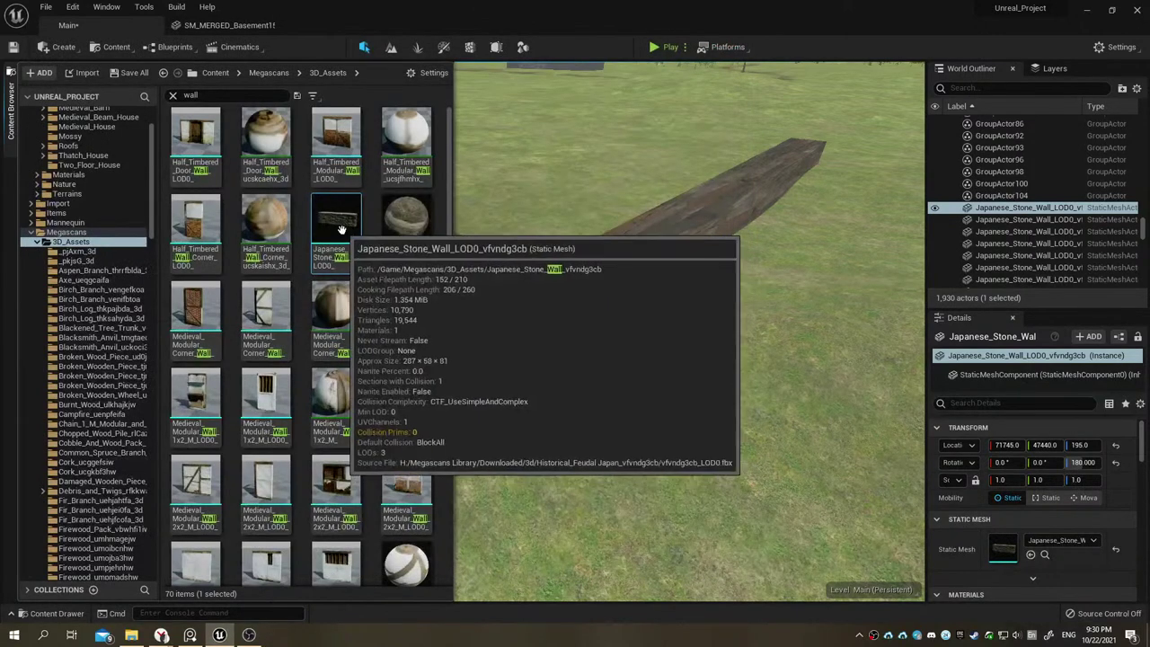
{"action": "right_click", "coordinate": [342, 236]}
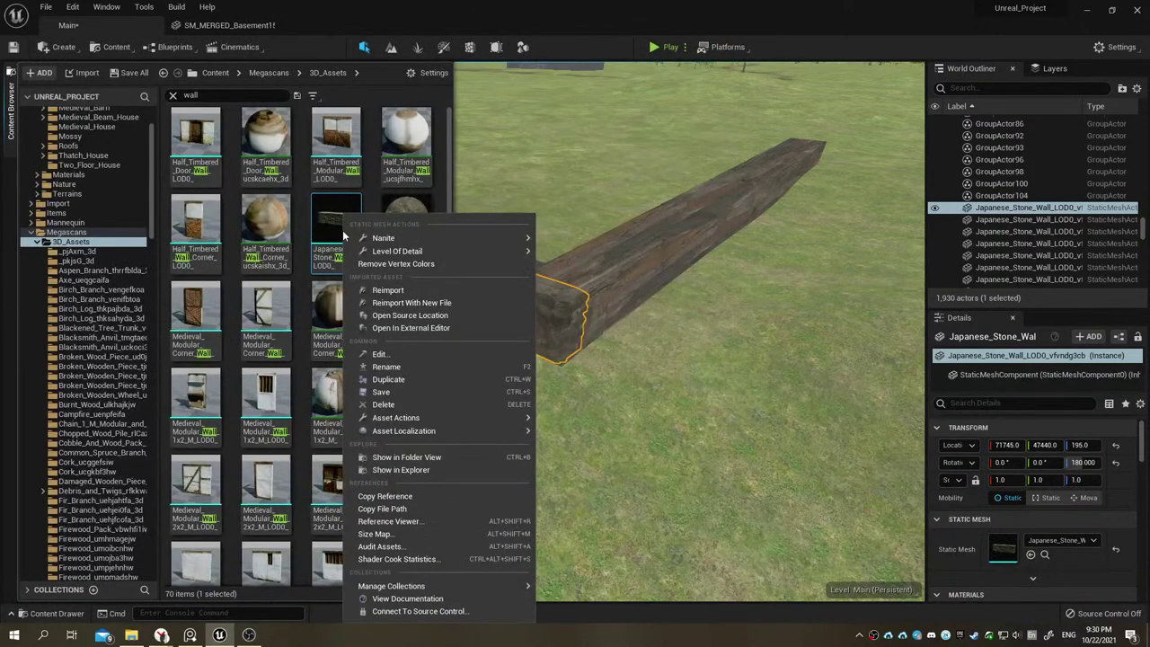
{"action": "left_click", "coordinate": [421, 457]}
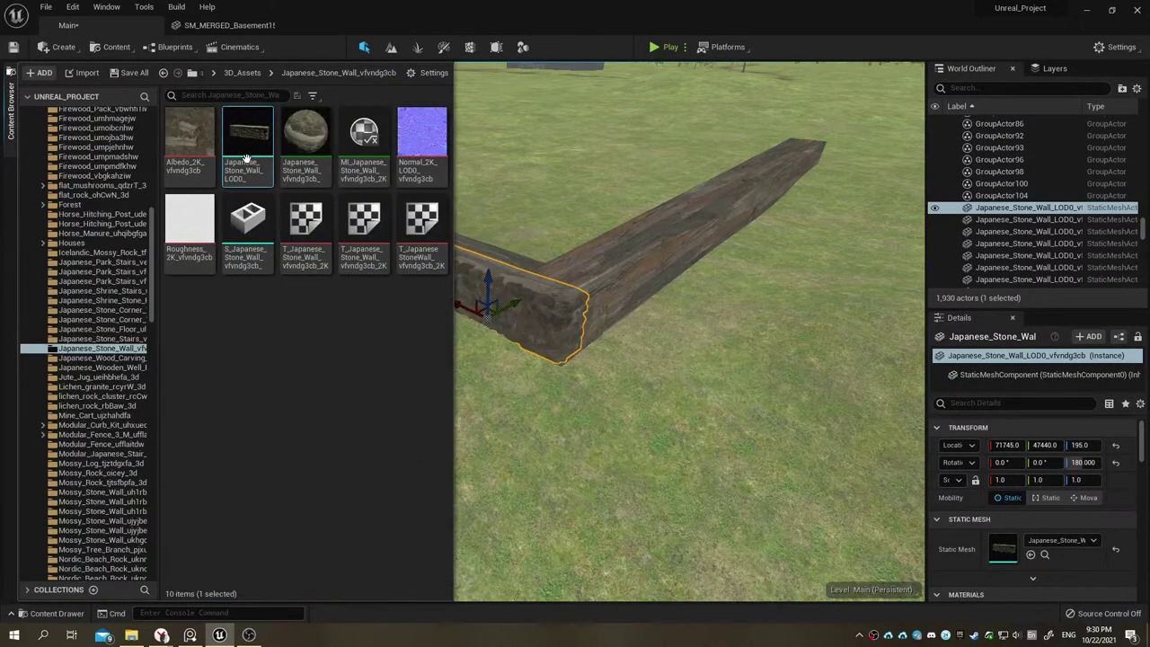
{"action": "left_click", "coordinate": [108, 357]}
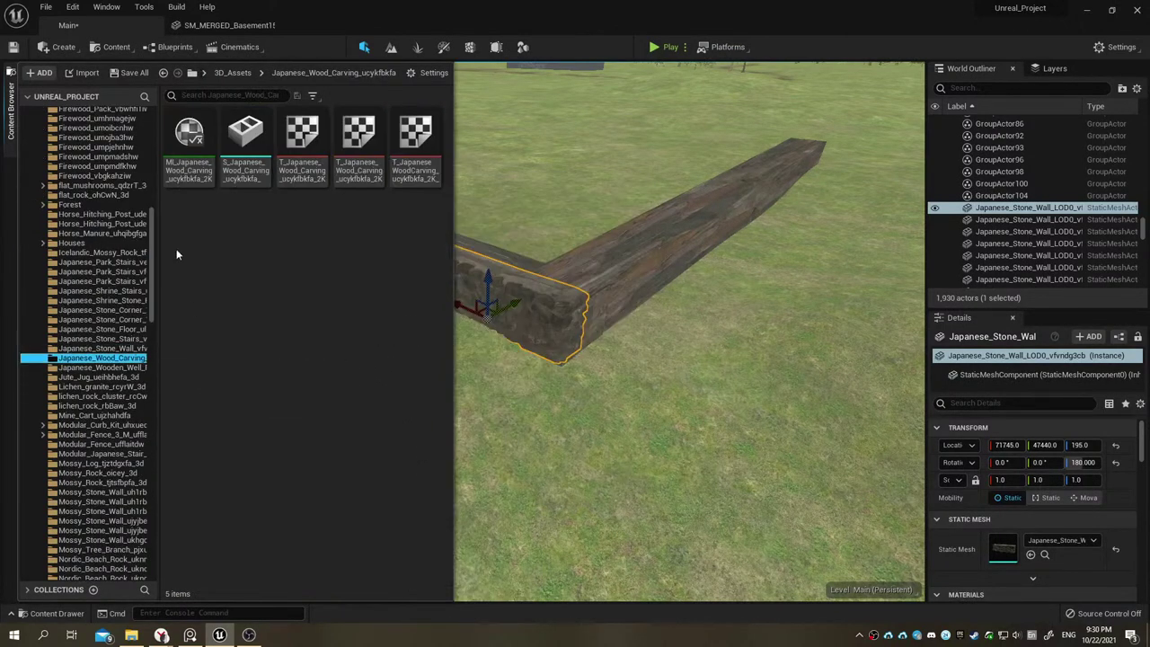
{"action": "double_click", "coordinate": [236, 159]}
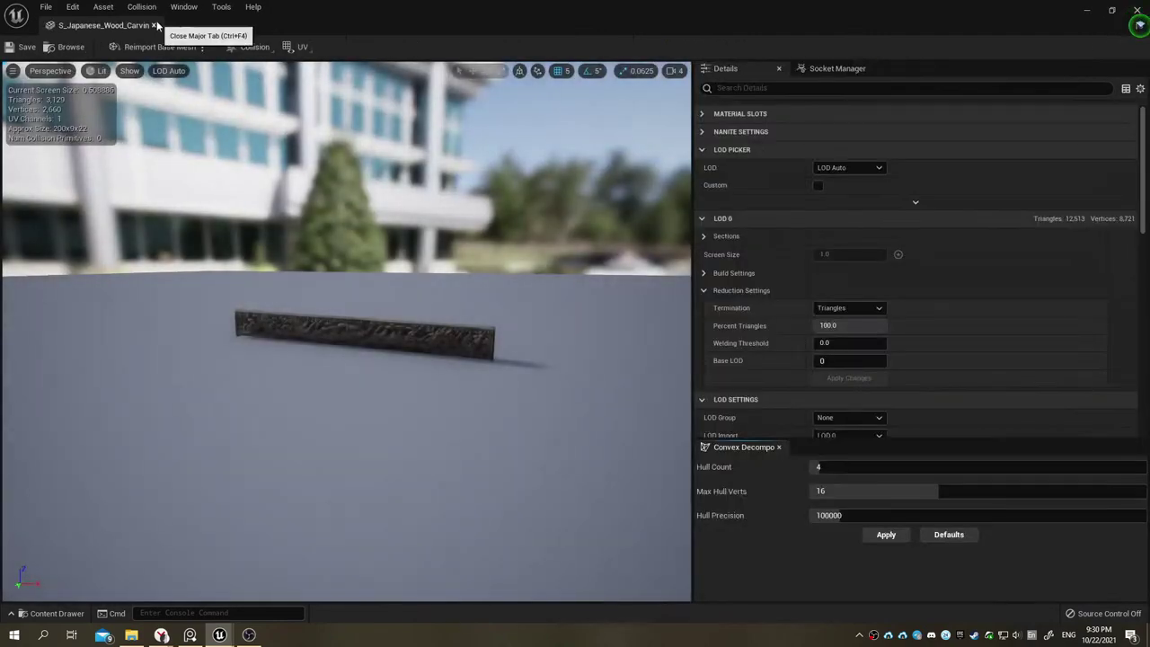
{"action": "left_click", "coordinate": [156, 25]}
Step: Preview the Japanese stone corner wall mesh and orbit around it
{"action": "left_click", "coordinate": [12, 117]}
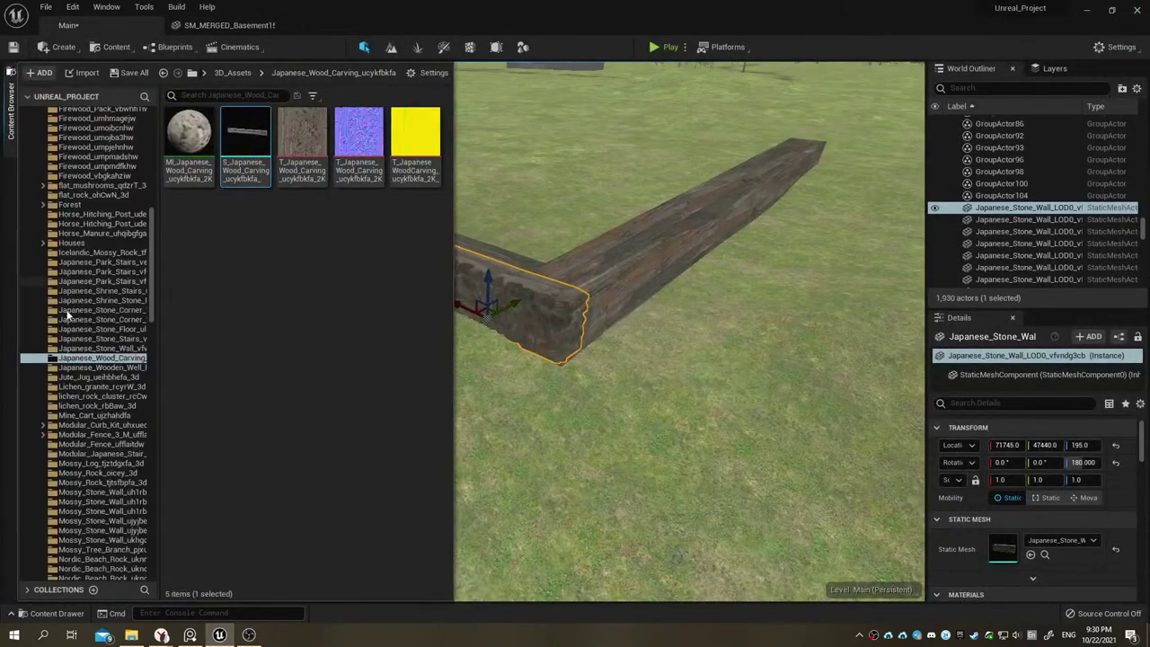
{"action": "left_click", "coordinate": [99, 339]}
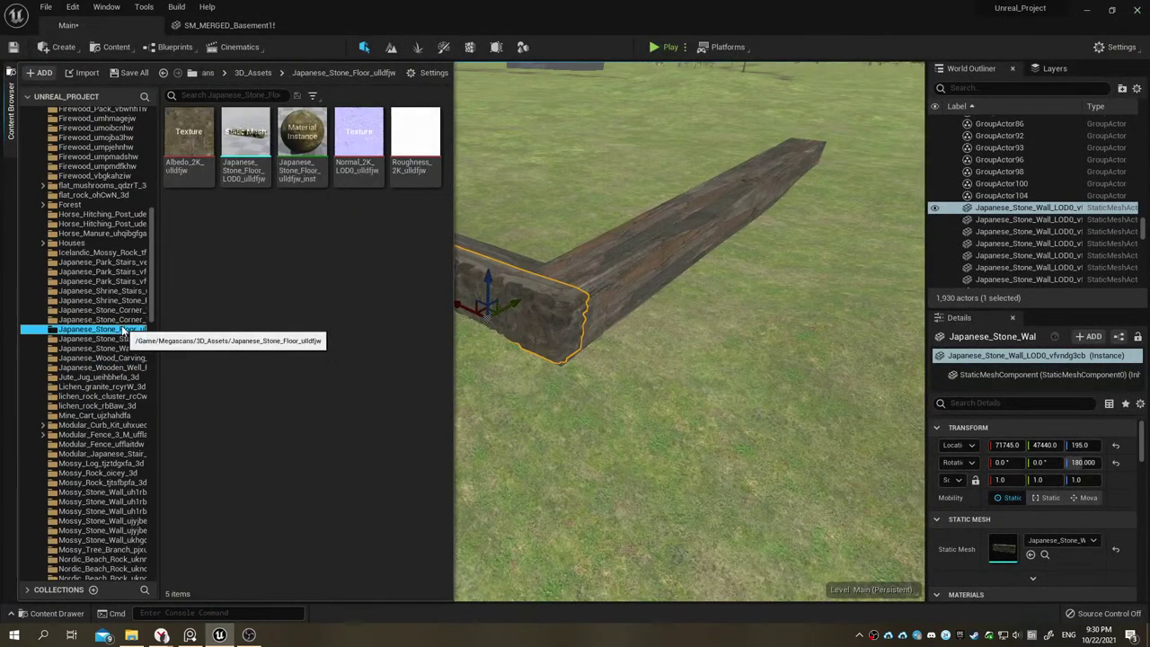
{"action": "left_click", "coordinate": [131, 318]}
{"action": "double_click", "coordinate": [241, 162]}
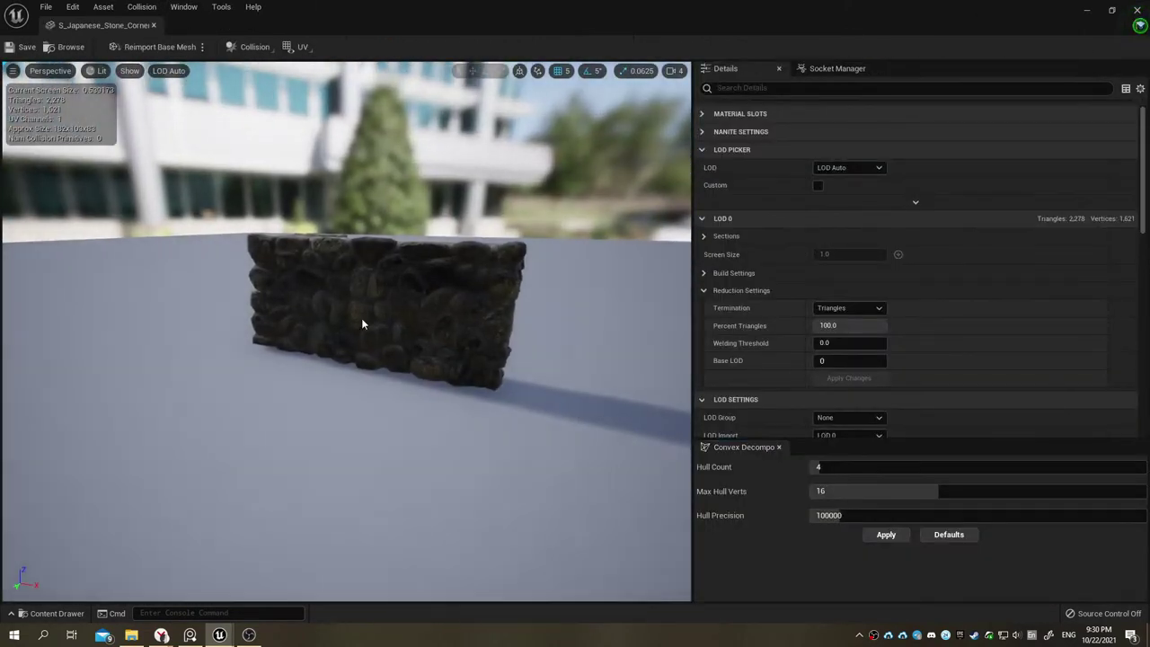
{"action": "mouse_move", "coordinate": [362, 324]}
{"action": "left_mouse_down"}
{"action": "mouse_move", "coordinate": [416, 308]}
{"action": "mouse_move", "coordinate": [46, 6]}
{"action": "left_mouse_up"}
Step: Drag the Japanese stone corner wall into the level at the wooden beam corner
{"action": "left_click", "coordinate": [150, 25]}
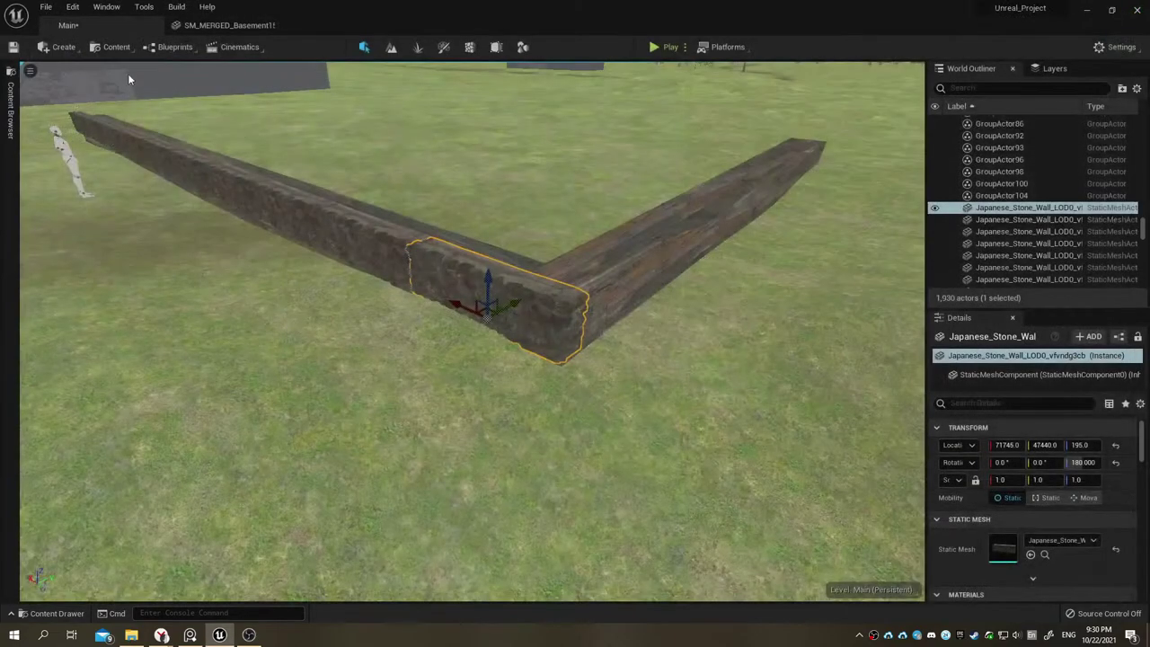
{"action": "left_click", "coordinate": [11, 106]}
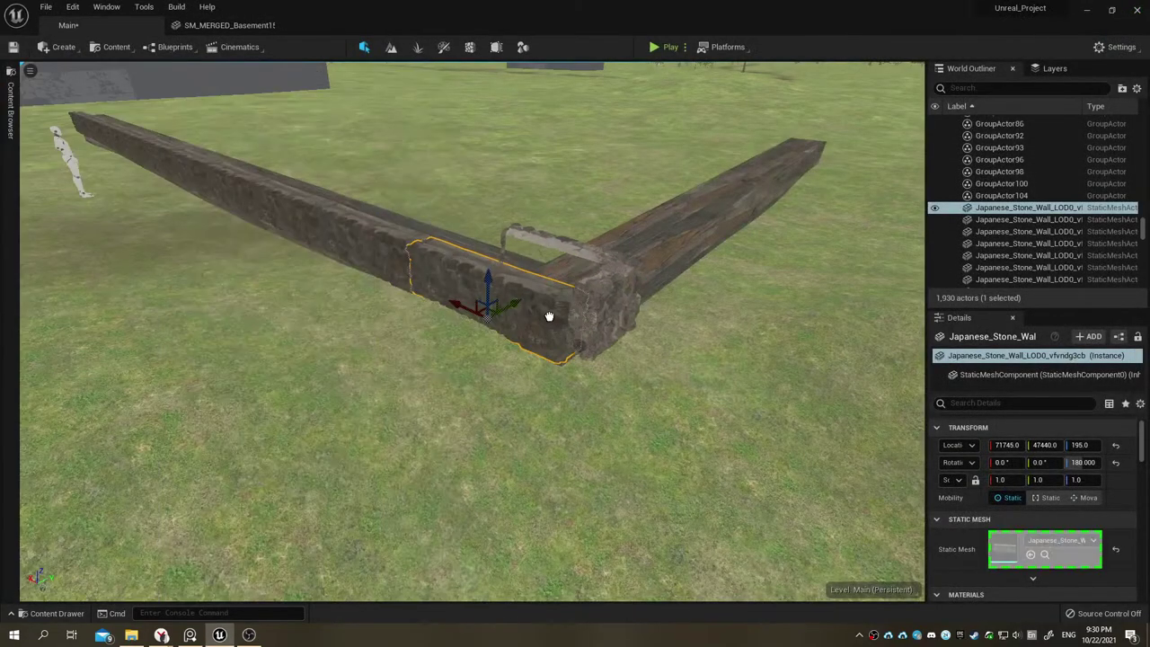
{"action": "left_click_drag", "start_coordinate": [228, 150], "coordinate": [544, 324]}
{"action": "key", "text": "f"}
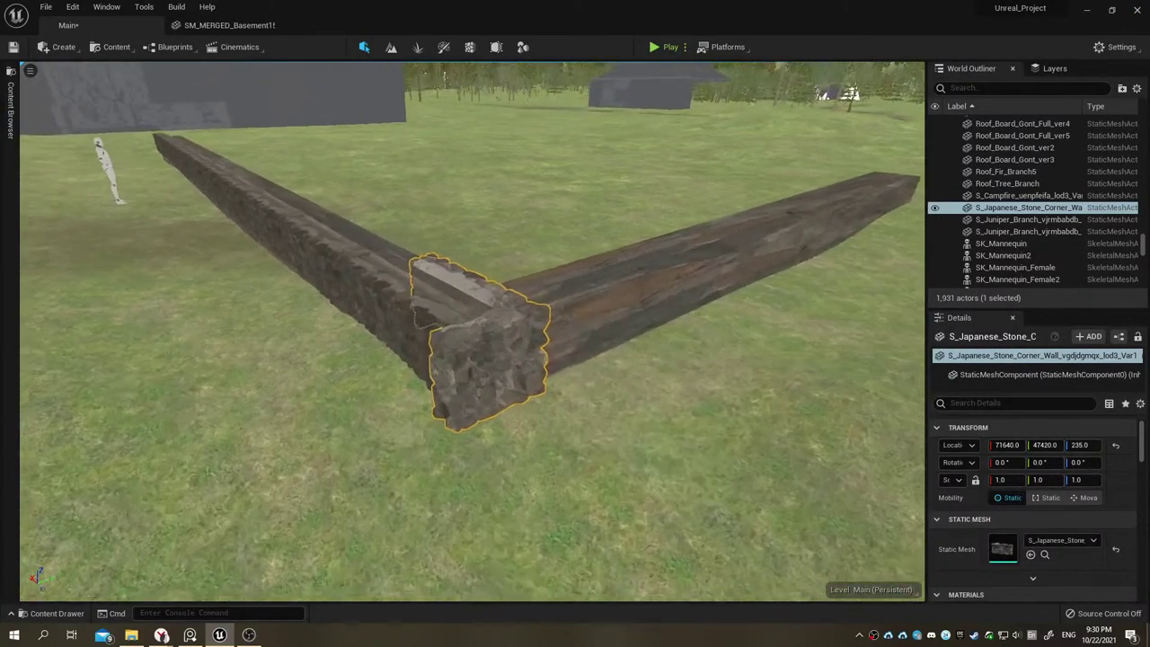
Step: Rotate the corner wall 90° and slide it onto the beam joint at 71660, 47500, 200
{"action": "left_click_drag", "start_coordinate": [432, 396], "coordinate": [478, 393]}
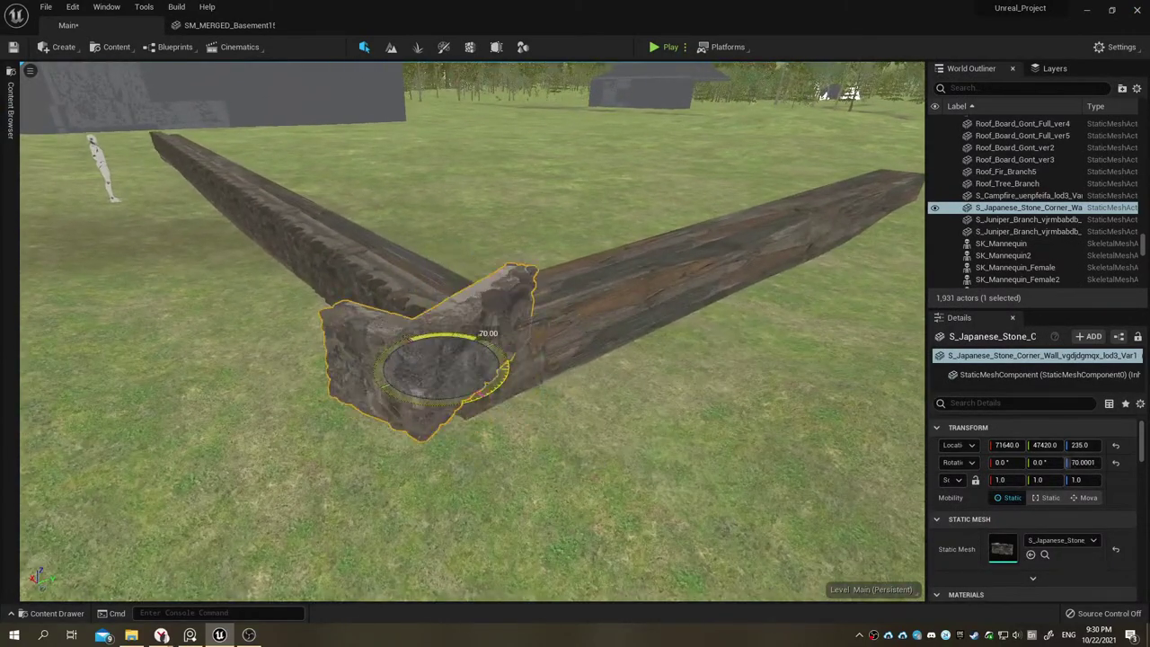
{"action": "mouse_move", "coordinate": [474, 313]}
{"action": "left_mouse_down", "text": "alt"}
{"action": "mouse_move", "coordinate": [487, 288]}
{"action": "mouse_move", "coordinate": [495, 367]}
{"action": "left_mouse_up", "text": "alt"}
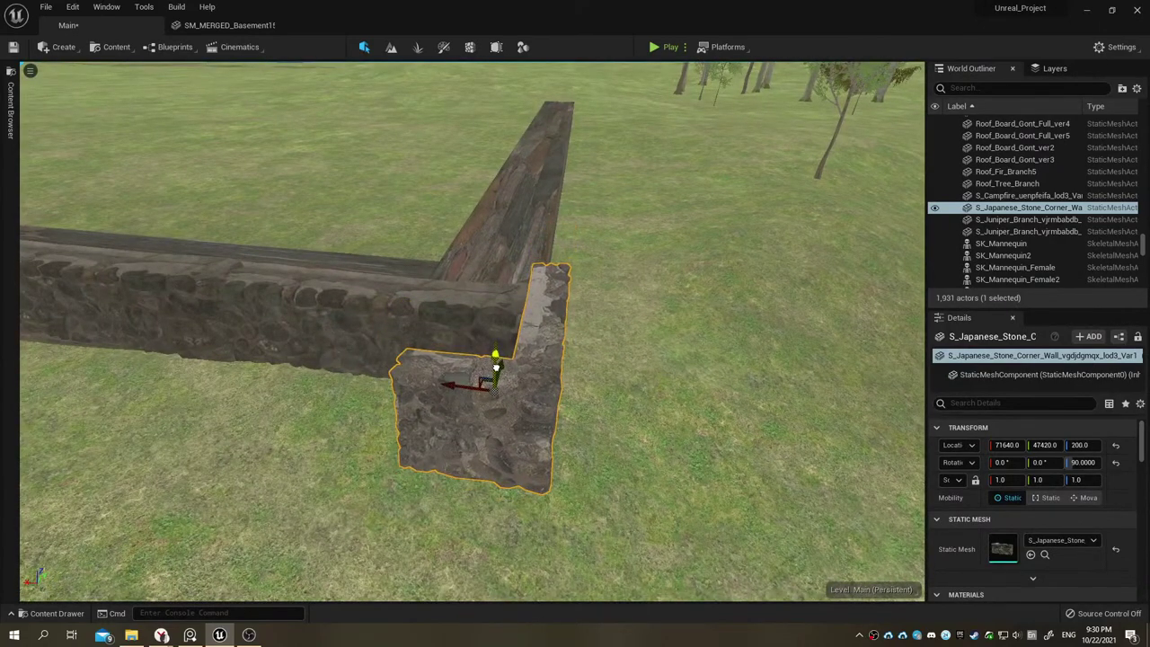
{"action": "left_click_drag", "start_coordinate": [505, 368], "coordinate": [513, 320]}
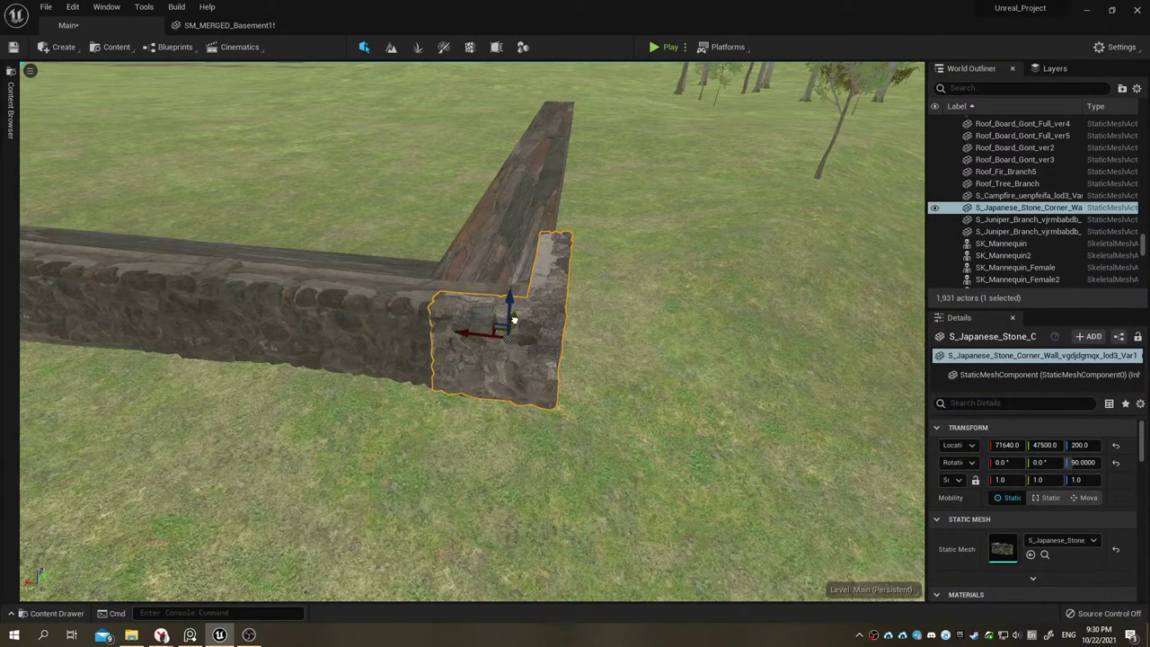
{"action": "scroll", "coordinate": [461, 330], "scroll_direction": "up", "scroll_amount": 3}
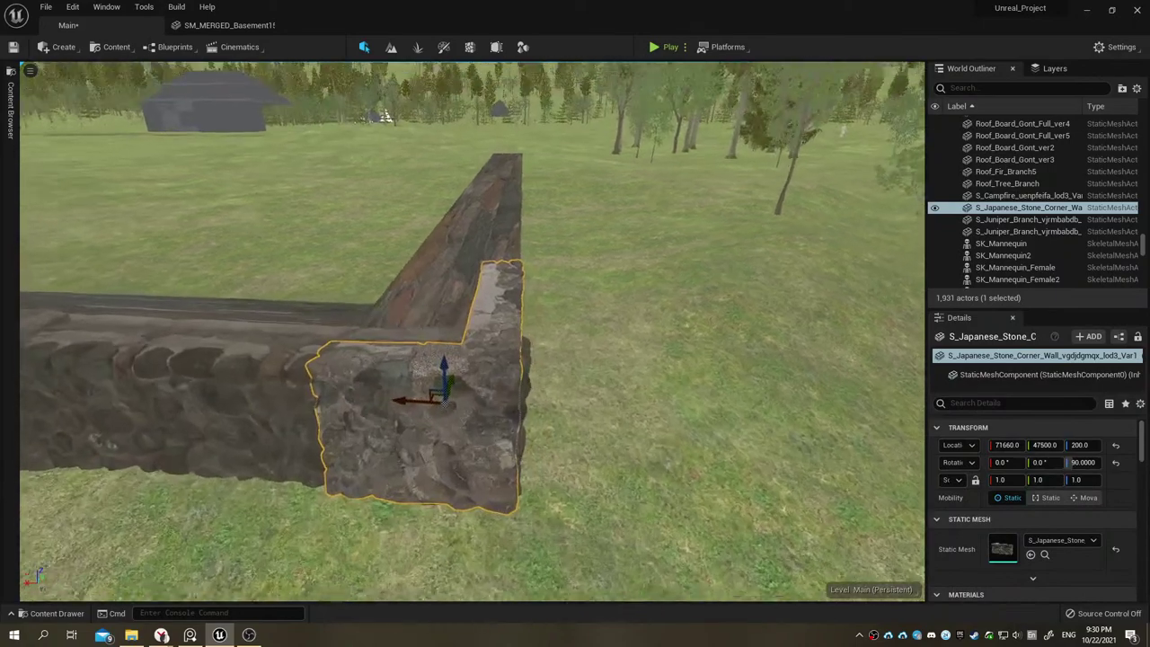
{"action": "scroll", "coordinate": [500, 361], "scroll_direction": "up", "scroll_amount": 2}
{"action": "scroll", "coordinate": [501, 361], "scroll_direction": "up", "scroll_amount": 2}
{"action": "scroll", "coordinate": [500, 361], "scroll_direction": "up", "scroll_amount": 2}
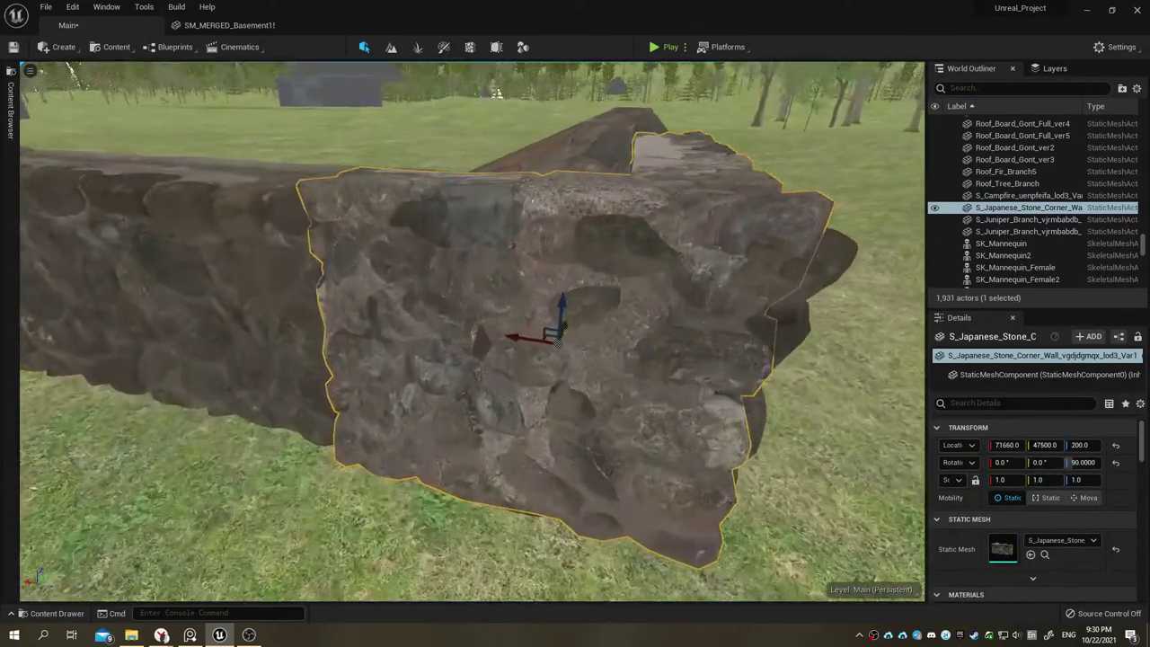
{"action": "scroll", "coordinate": [501, 361], "scroll_direction": "up", "scroll_amount": 1}
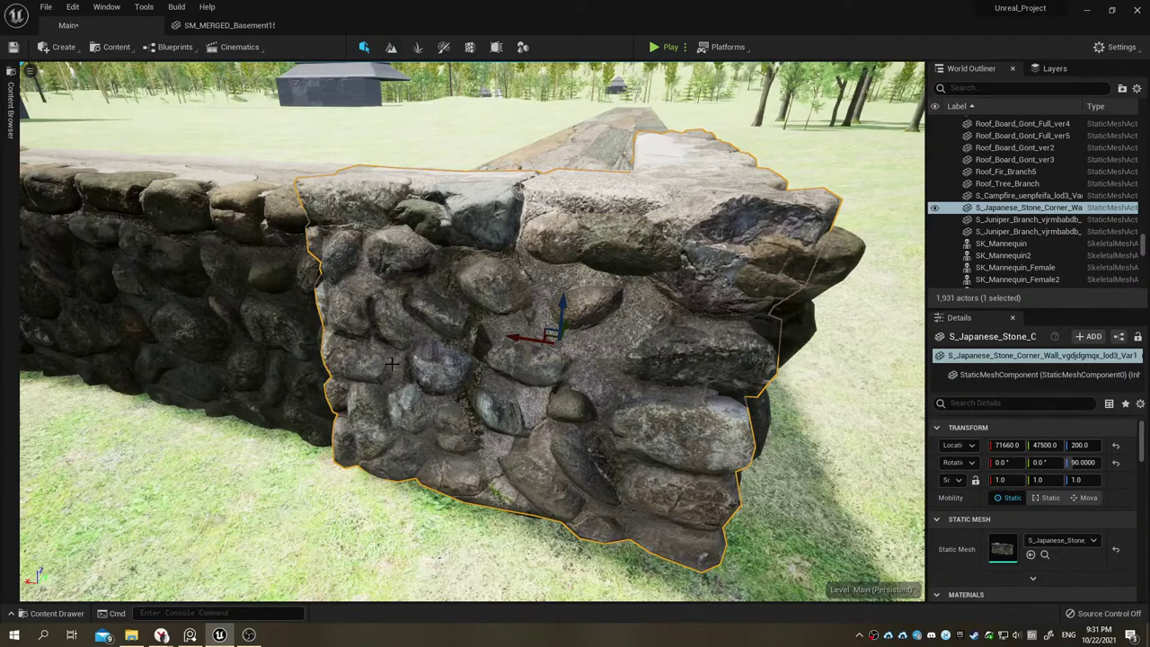
Step: Preview the stone corner wall mesh and place another corner wall variant in the level
{"action": "left_click", "coordinate": [9, 87]}
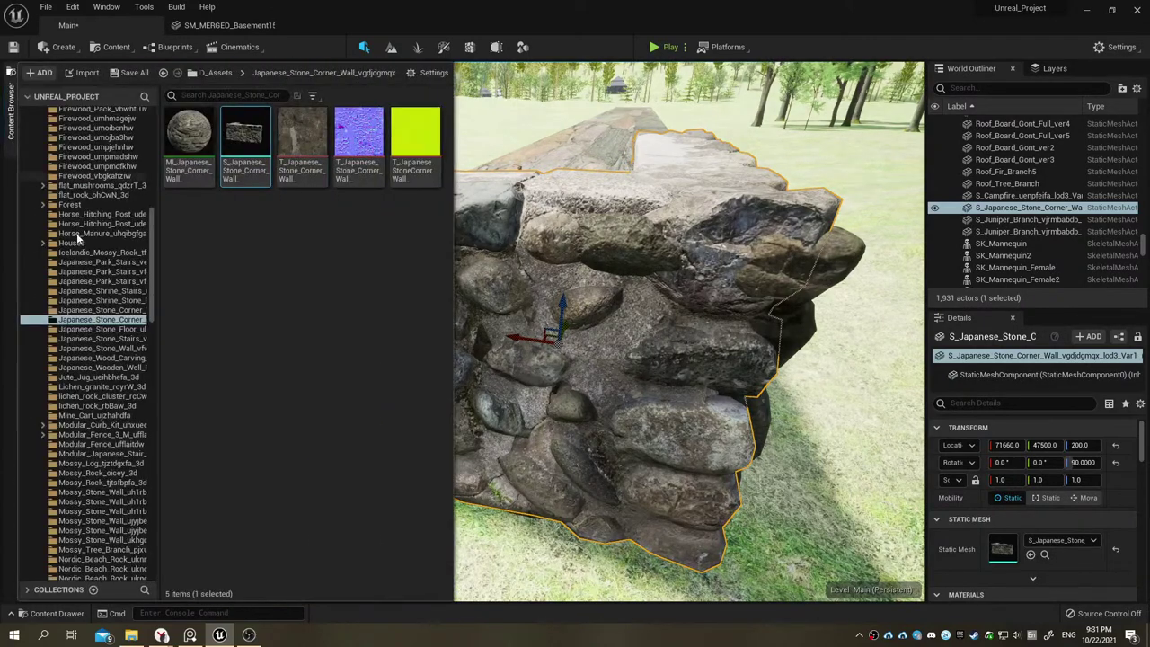
{"action": "left_click", "coordinate": [103, 310]}
{"action": "double_click", "coordinate": [247, 135]}
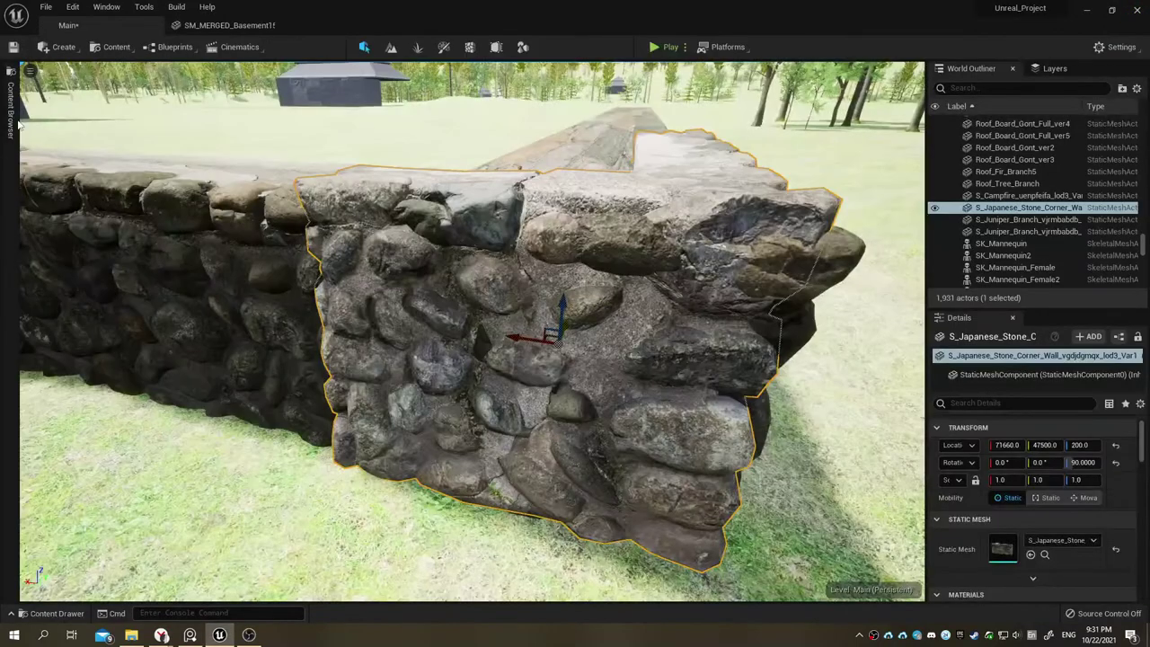
{"action": "left_click", "coordinate": [13, 121]}
{"action": "left_click_drag", "start_coordinate": [299, 175], "coordinate": [506, 409]}
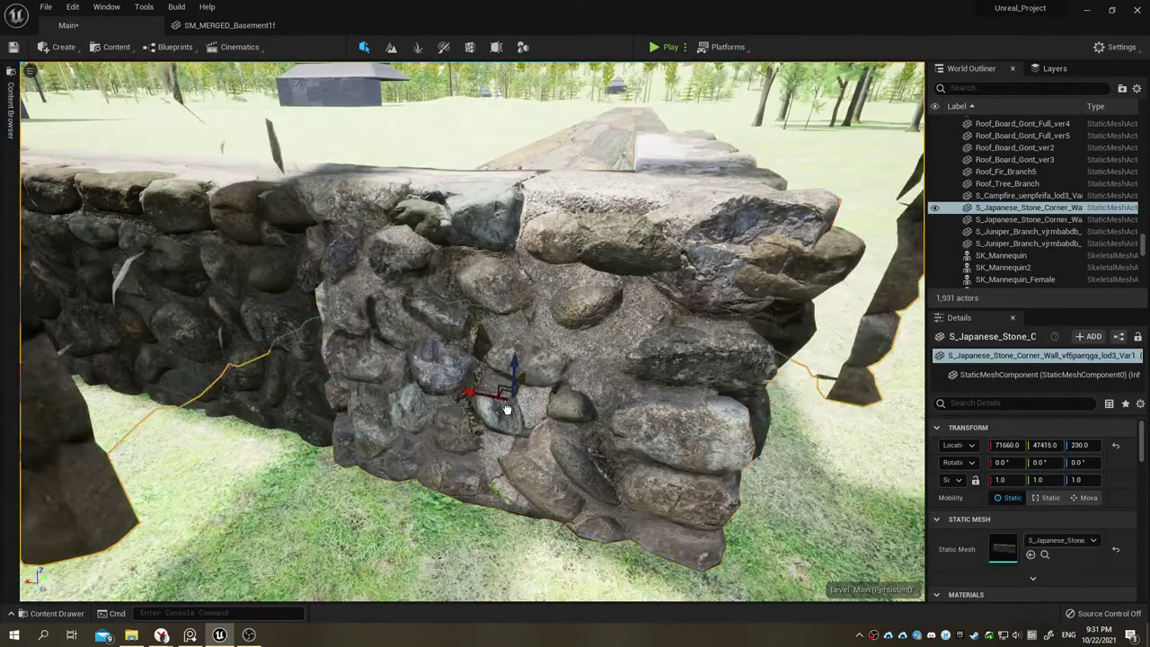
{"action": "right_click_drag", "start_coordinate": [485, 359], "coordinate": [539, 341]}
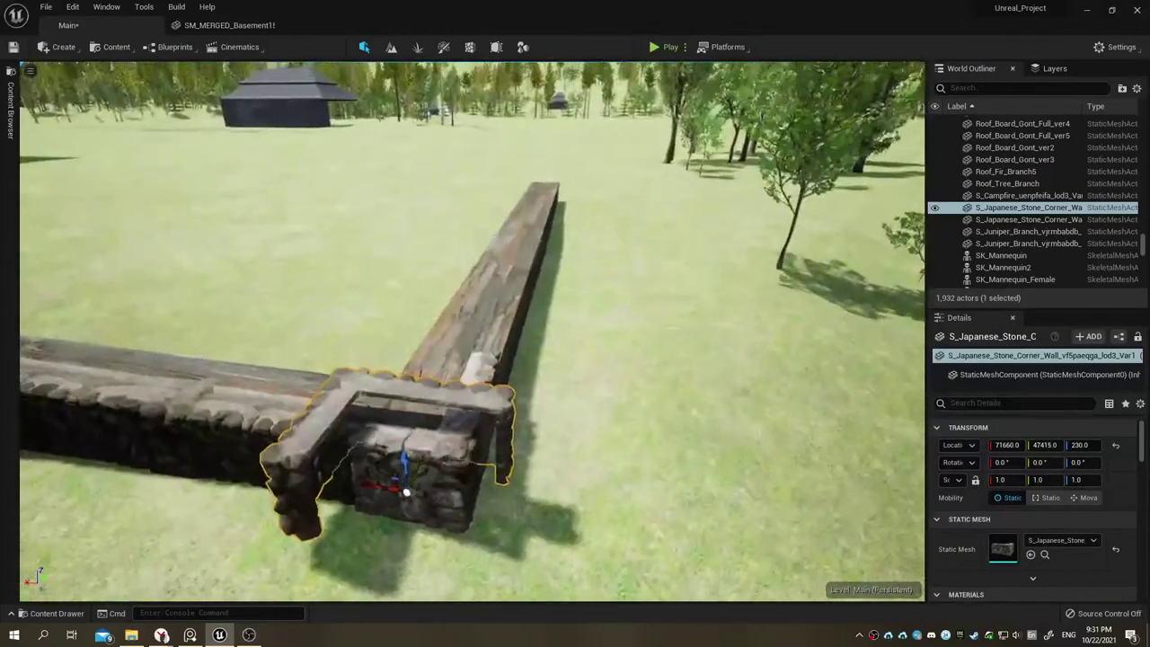
Step: Turn the corner wall piece to -180° and lower it to Z 200 at 71660, 47475
{"action": "key", "text": "Delete"}
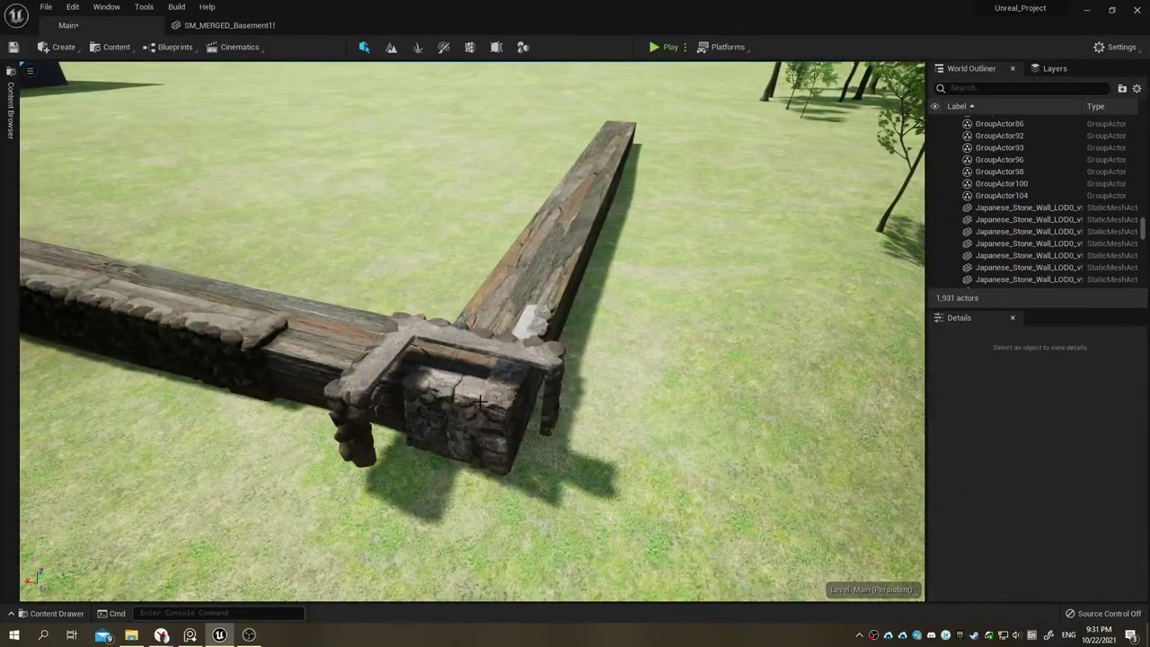
{"action": "key", "text": "ctrl+z"}
{"action": "key", "text": "Escape"}
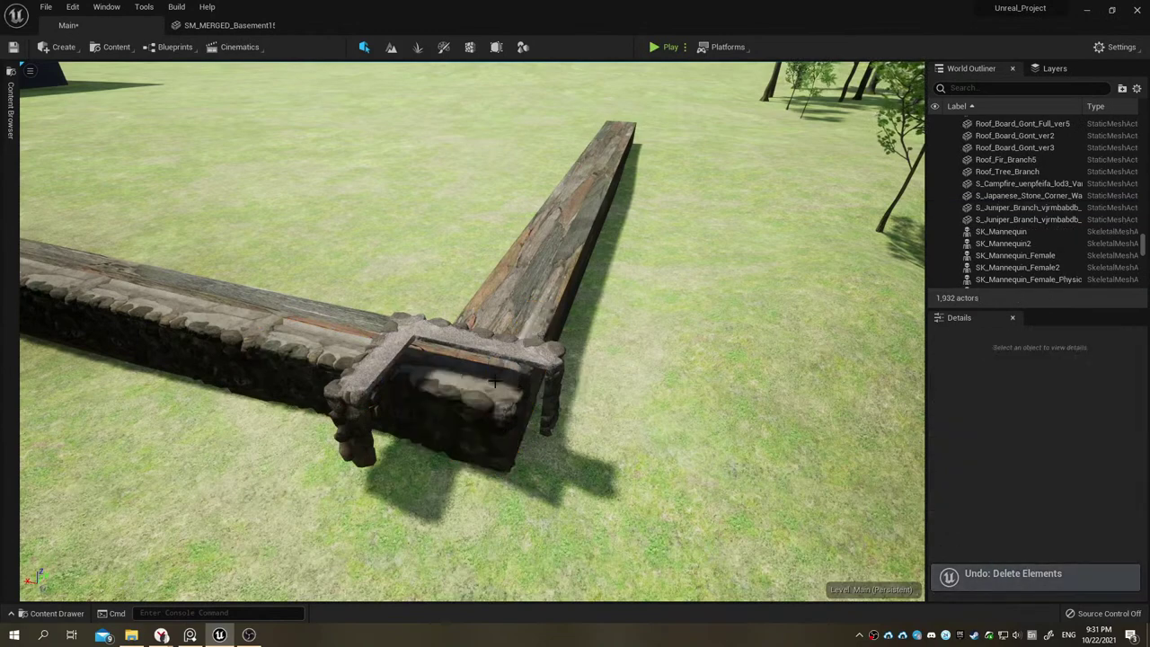
{"action": "left_click", "coordinate": [401, 348]}
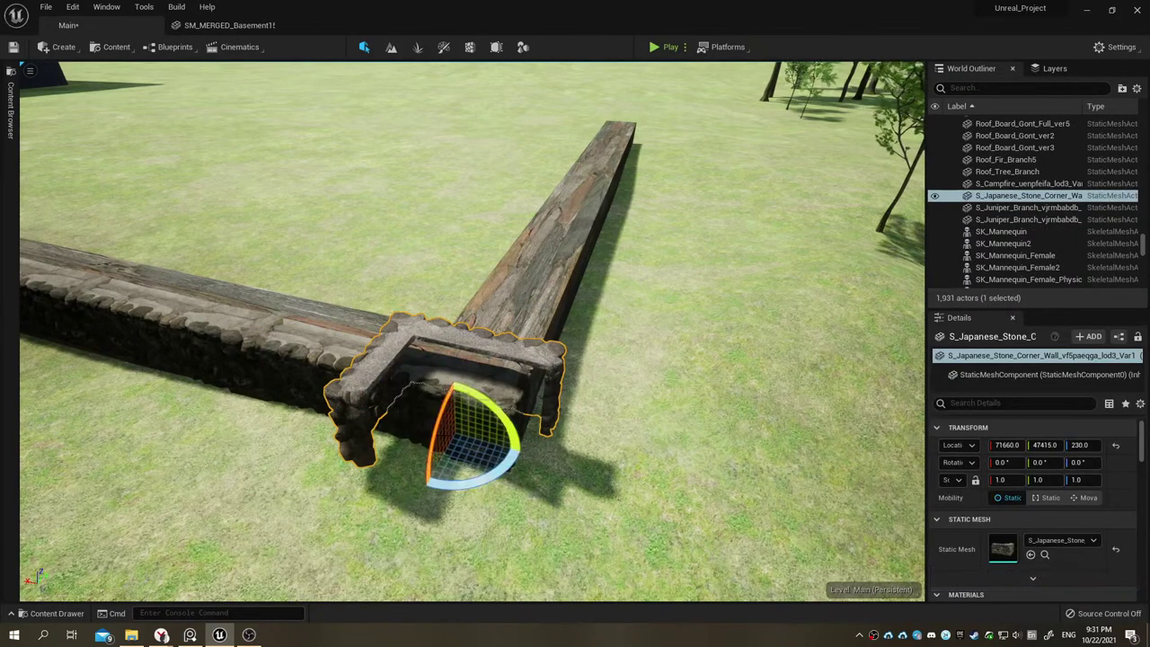
{"action": "mouse_move", "coordinate": [443, 483]}
{"action": "left_mouse_down"}
{"action": "mouse_move", "coordinate": [524, 447]}
{"action": "mouse_move", "coordinate": [474, 462]}
{"action": "left_mouse_up"}
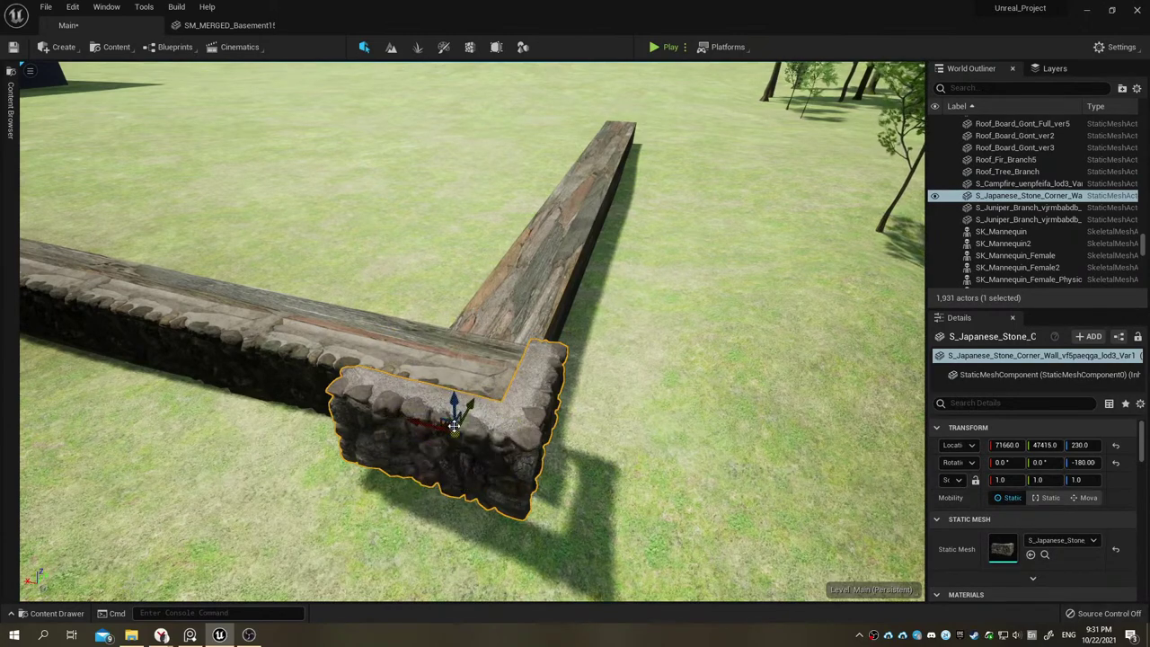
{"action": "mouse_move", "coordinate": [453, 406]}
{"action": "left_mouse_down"}
{"action": "mouse_move", "coordinate": [460, 435]}
{"action": "mouse_move", "coordinate": [485, 388]}
{"action": "left_mouse_up"}
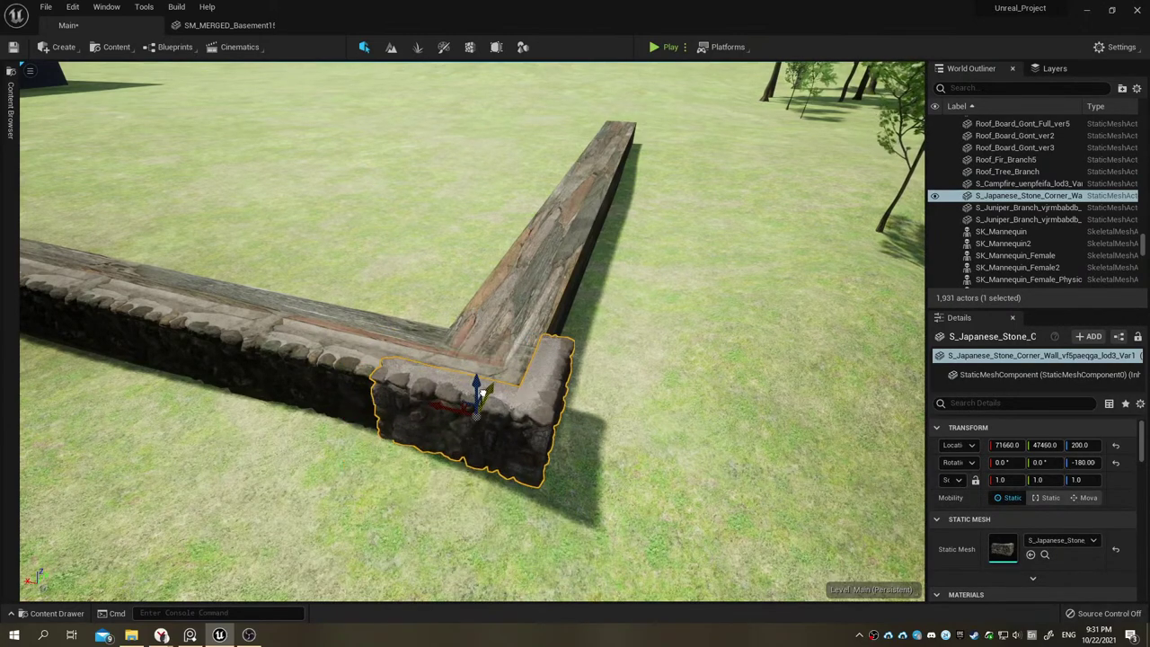
{"action": "right_click_drag", "start_coordinate": [470, 406], "coordinate": [230, 247]}
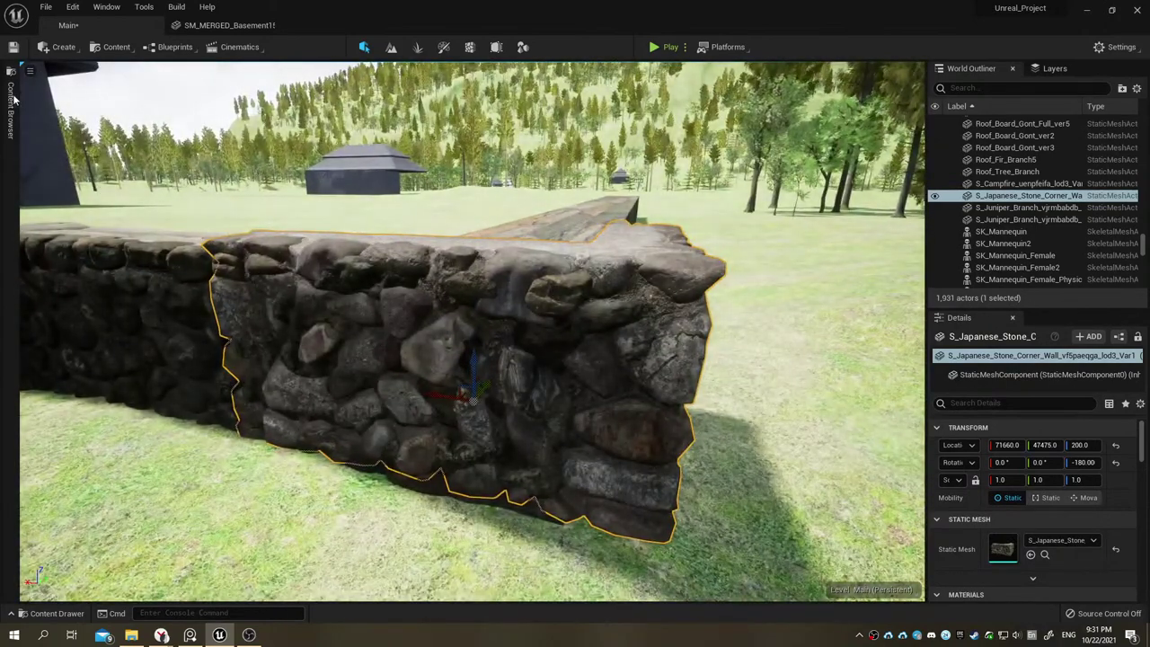
Step: Browse the Japanese asset folders and preview the wooden well roof mesh
{"action": "left_click", "coordinate": [11, 101]}
{"action": "left_click", "coordinate": [106, 300]}
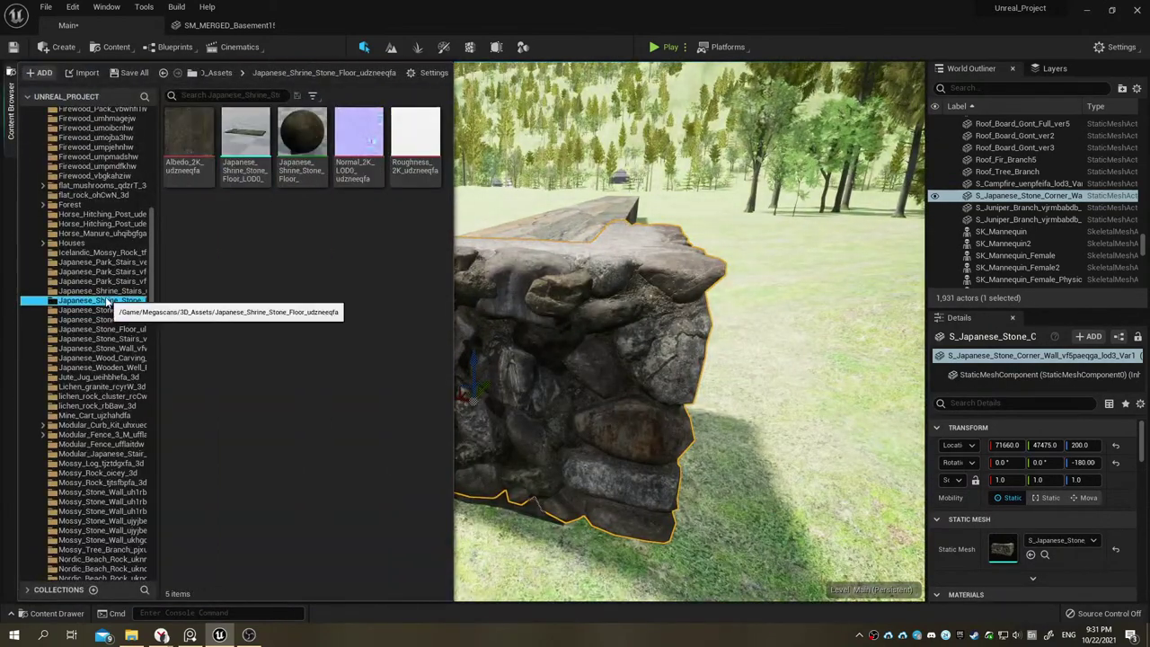
{"action": "left_click", "coordinate": [113, 292]}
{"action": "left_click", "coordinate": [108, 338]}
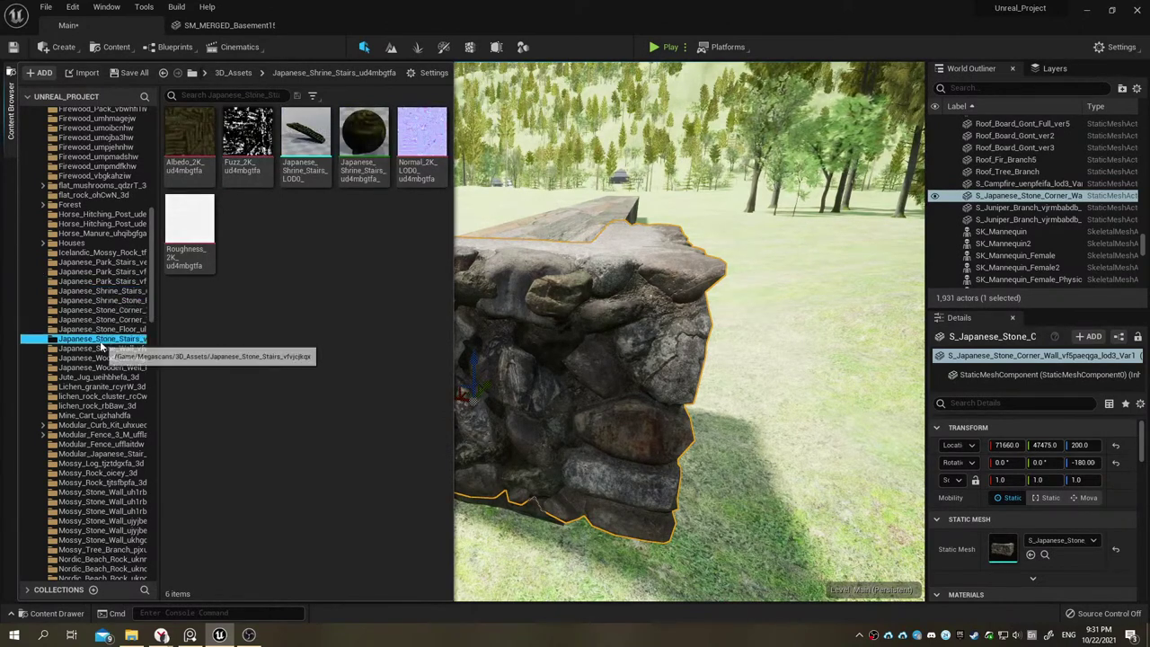
{"action": "left_click", "coordinate": [108, 349]}
{"action": "left_click", "coordinate": [106, 358]}
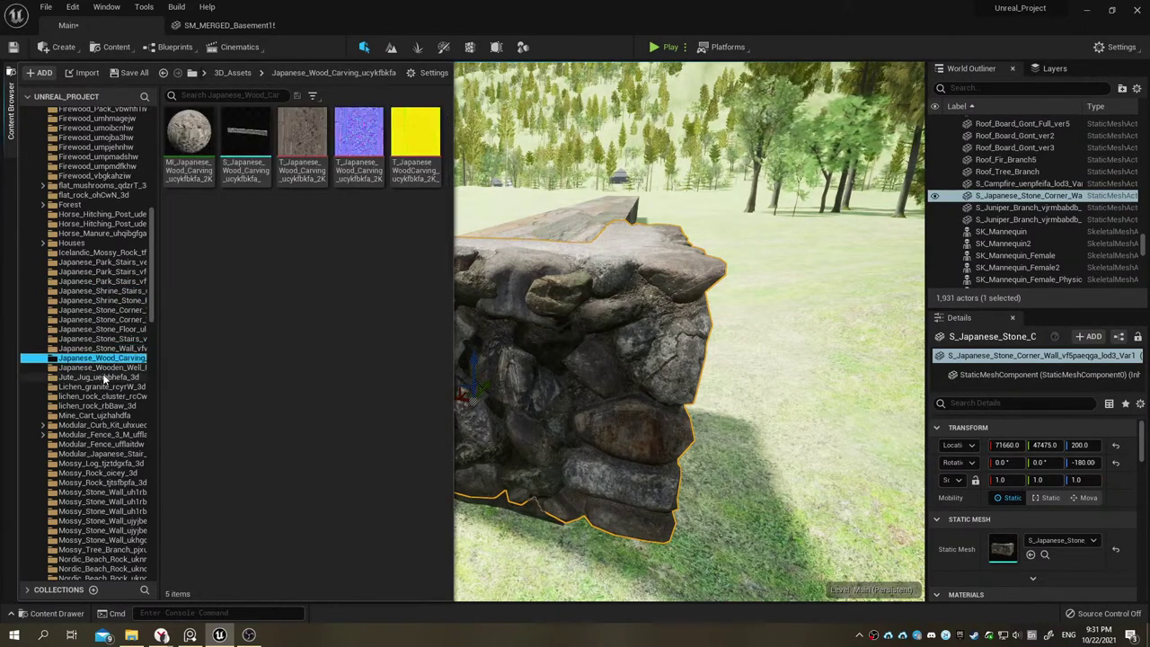
{"action": "left_click", "coordinate": [104, 368]}
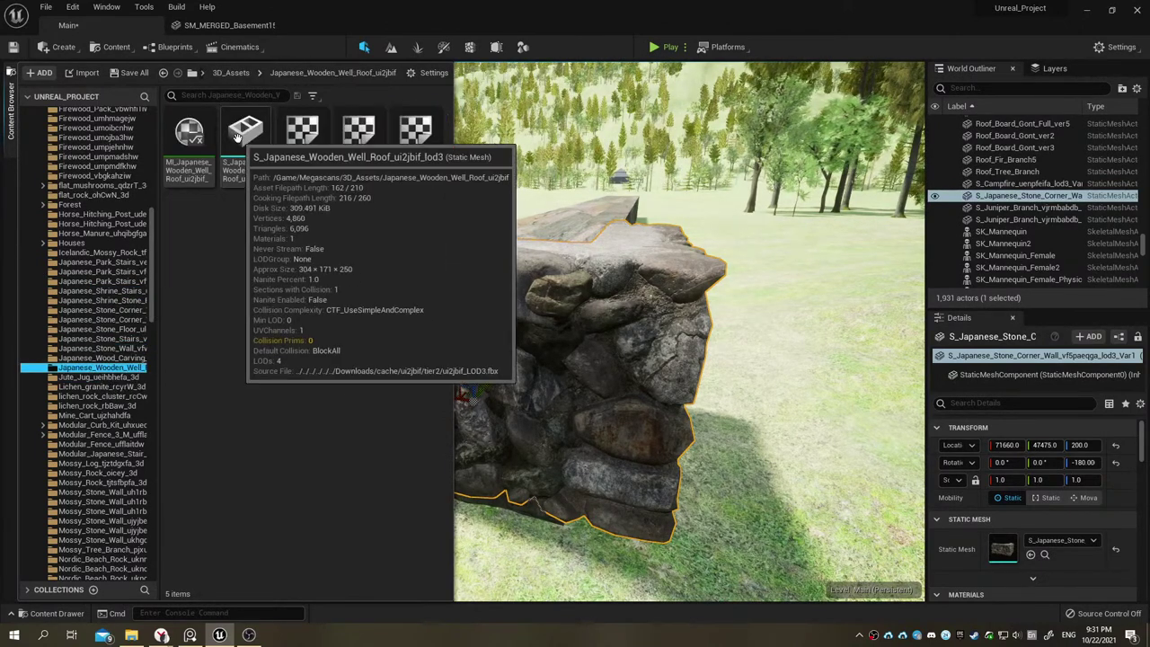
{"action": "double_click", "coordinate": [243, 175]}
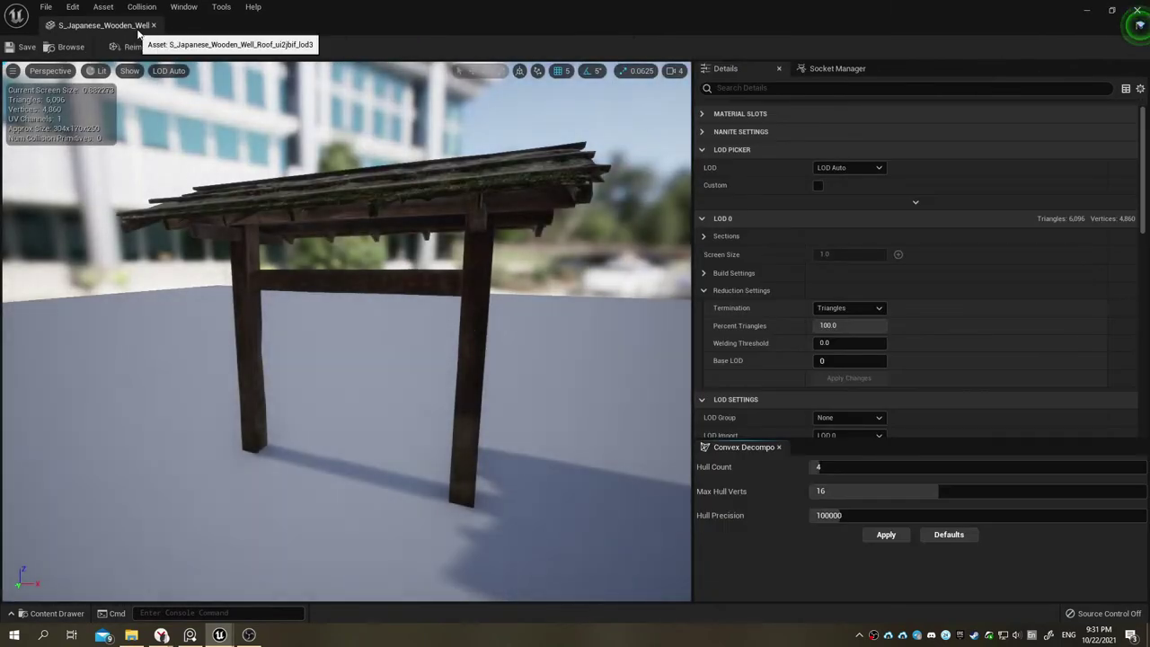
Step: Delete the stone corner wall piece, leaving the bare wooden beam corner
{"action": "left_click", "coordinate": [153, 26]}
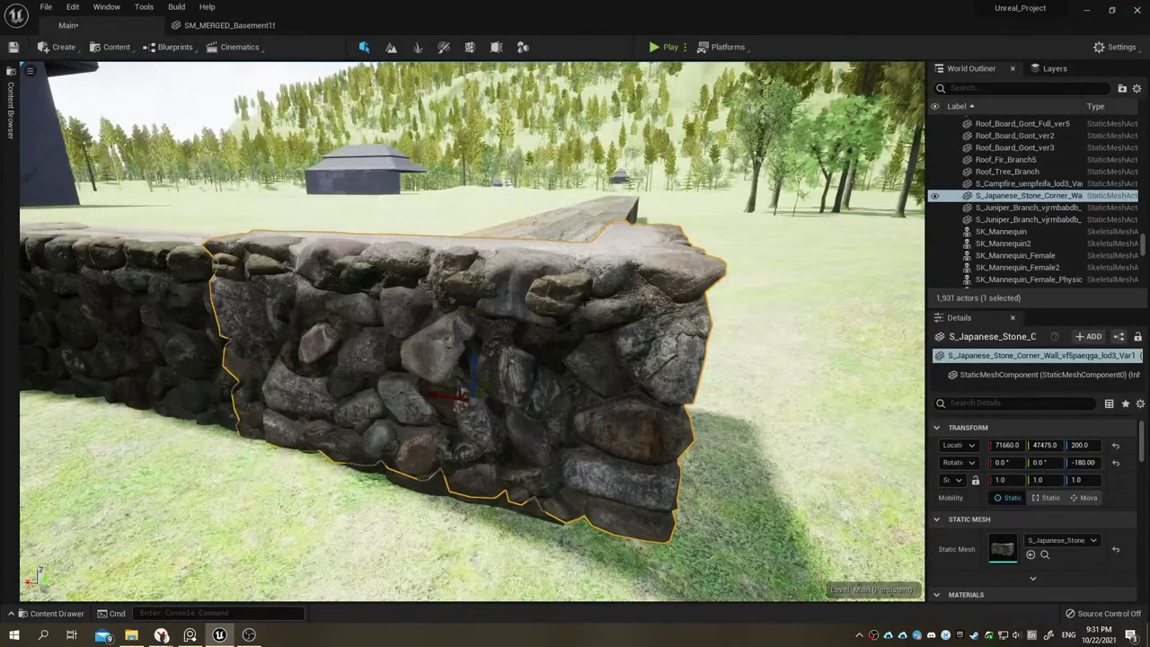
{"action": "key", "text": "Delete"}
{"action": "right_click_drag", "start_coordinate": [472, 333], "coordinate": [472, 359]}
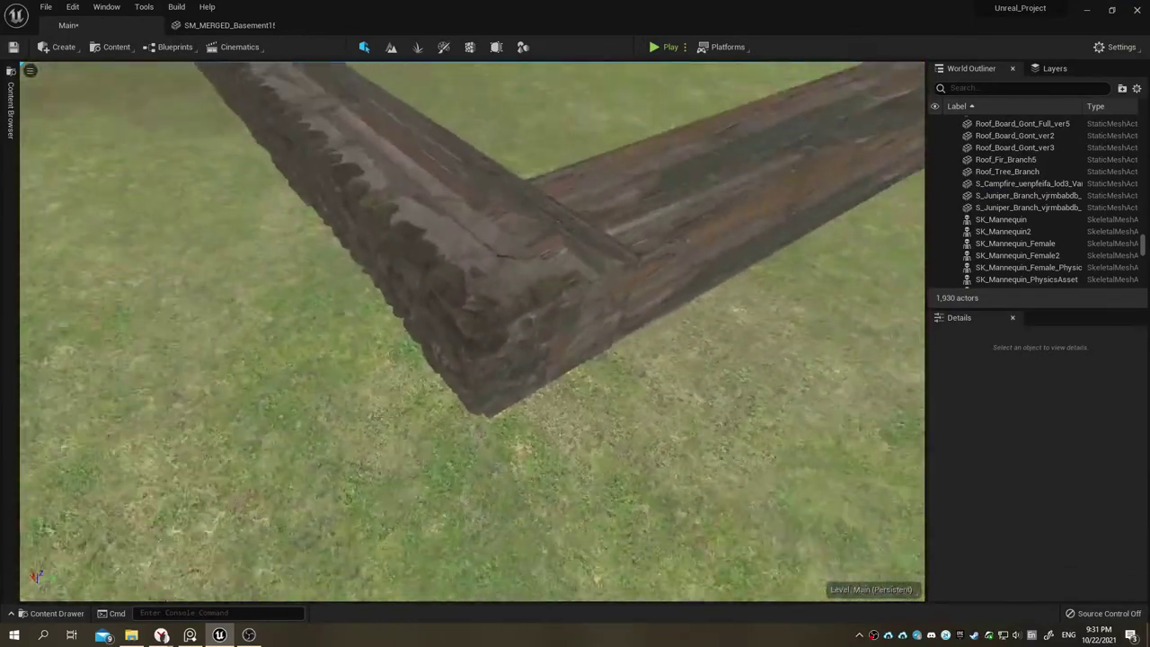
Step: Duplicate the stone wall piece, rotate the copy 90° and set it on the corner at 71630, 47565, 195
{"action": "left_click", "coordinate": [501, 275]}
{"action": "key", "text": "ctrl+d"}
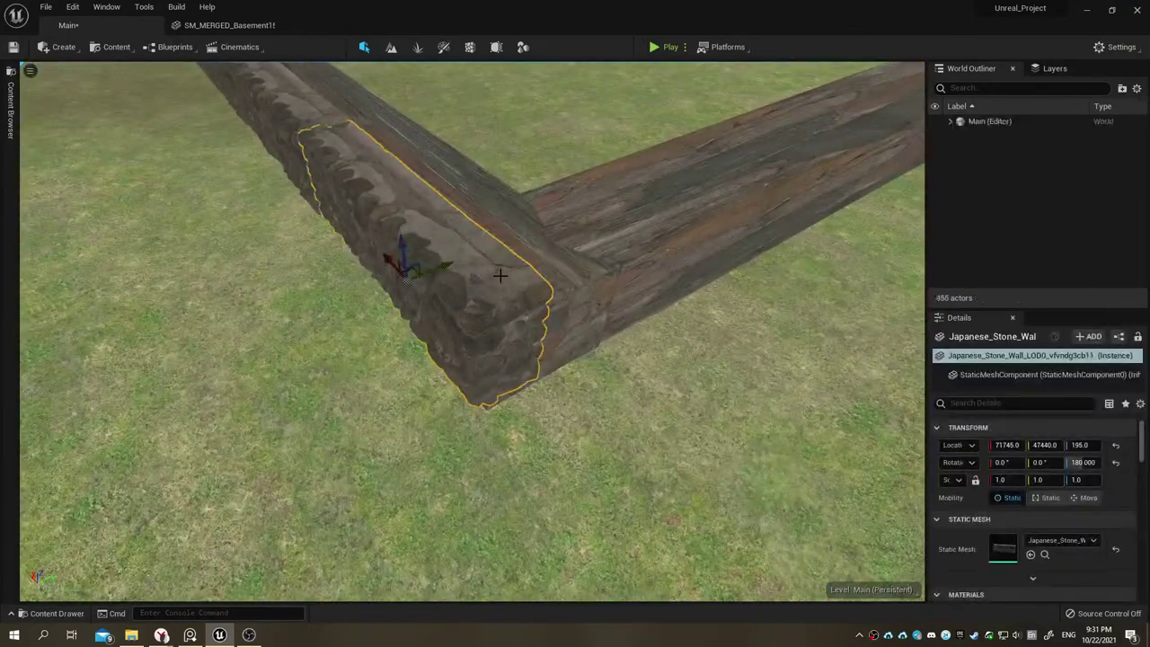
{"action": "left_click_drag", "start_coordinate": [423, 265], "coordinate": [701, 201]}
{"action": "key", "text": "e"}
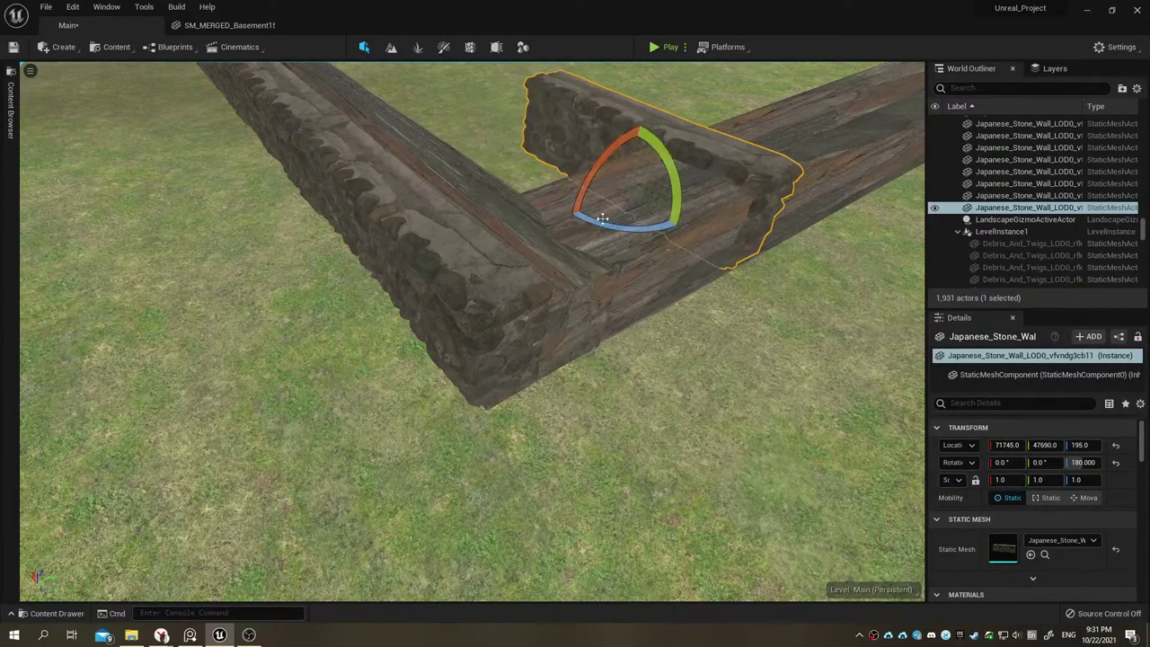
{"action": "mouse_move", "coordinate": [563, 172]}
{"action": "left_mouse_down"}
{"action": "mouse_move", "coordinate": [559, 191]}
{"action": "mouse_move", "coordinate": [634, 259]}
{"action": "left_mouse_up"}
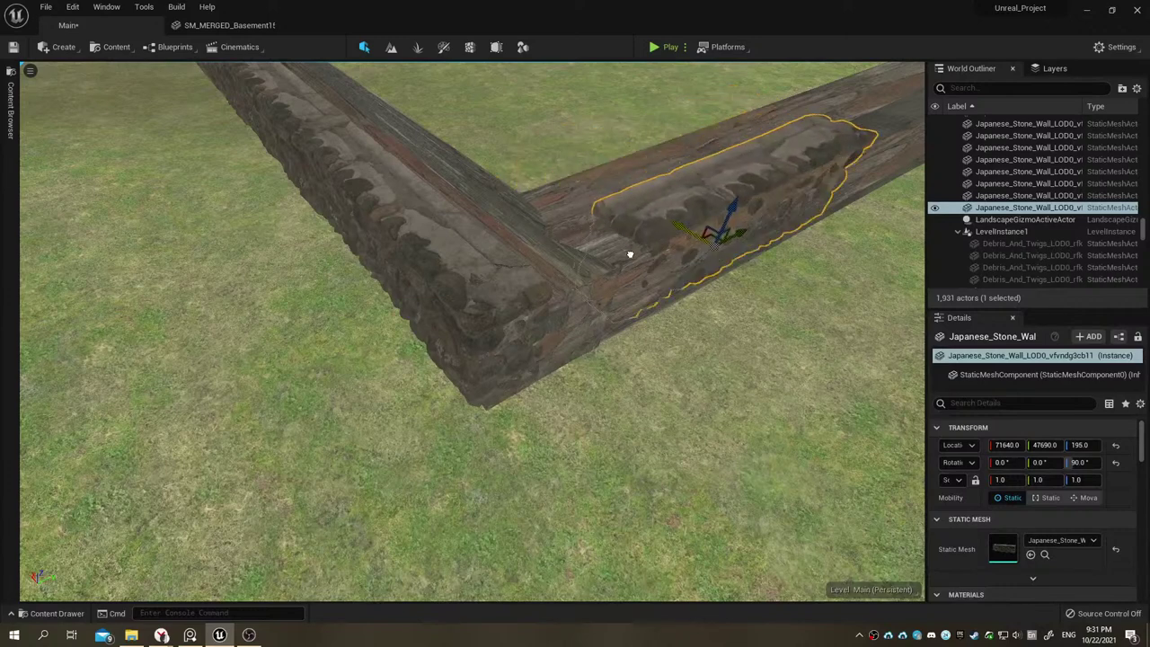
{"action": "left_click_drag", "start_coordinate": [740, 238], "coordinate": [623, 272]}
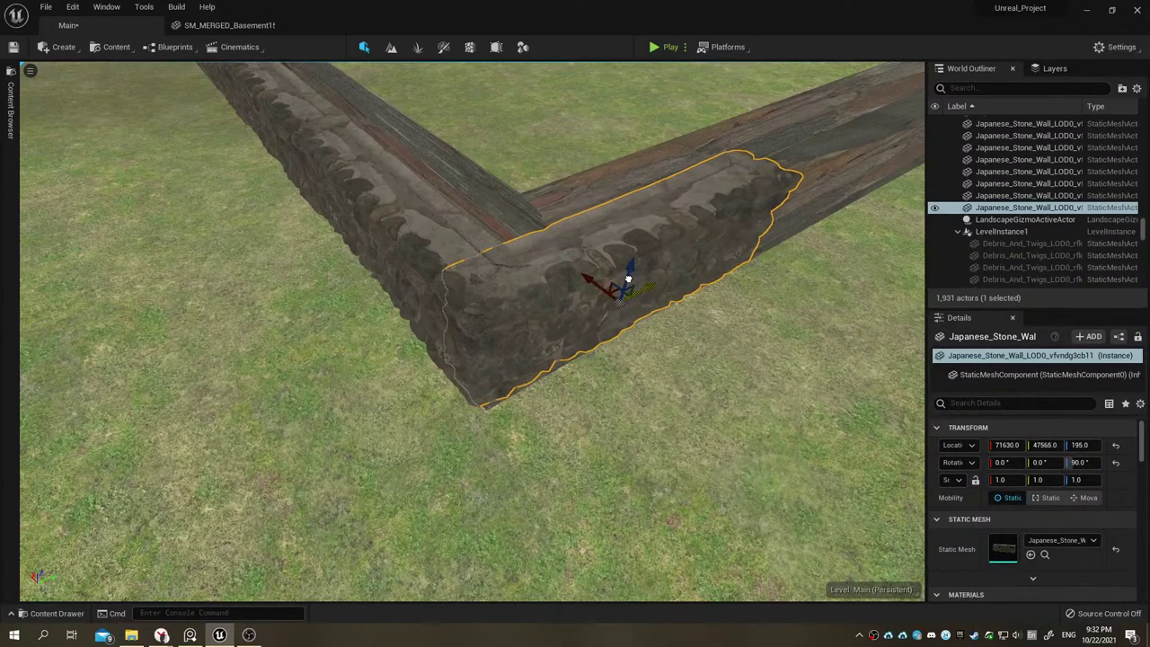
{"action": "scroll", "coordinate": [623, 271], "scroll_direction": "up", "scroll_amount": 5}
{"action": "mouse_move", "coordinate": [623, 271]}
{"action": "right_mouse_down"}
{"action": "mouse_move", "coordinate": [593, 234]}
{"action": "mouse_move", "coordinate": [548, 261]}
{"action": "right_mouse_up"}
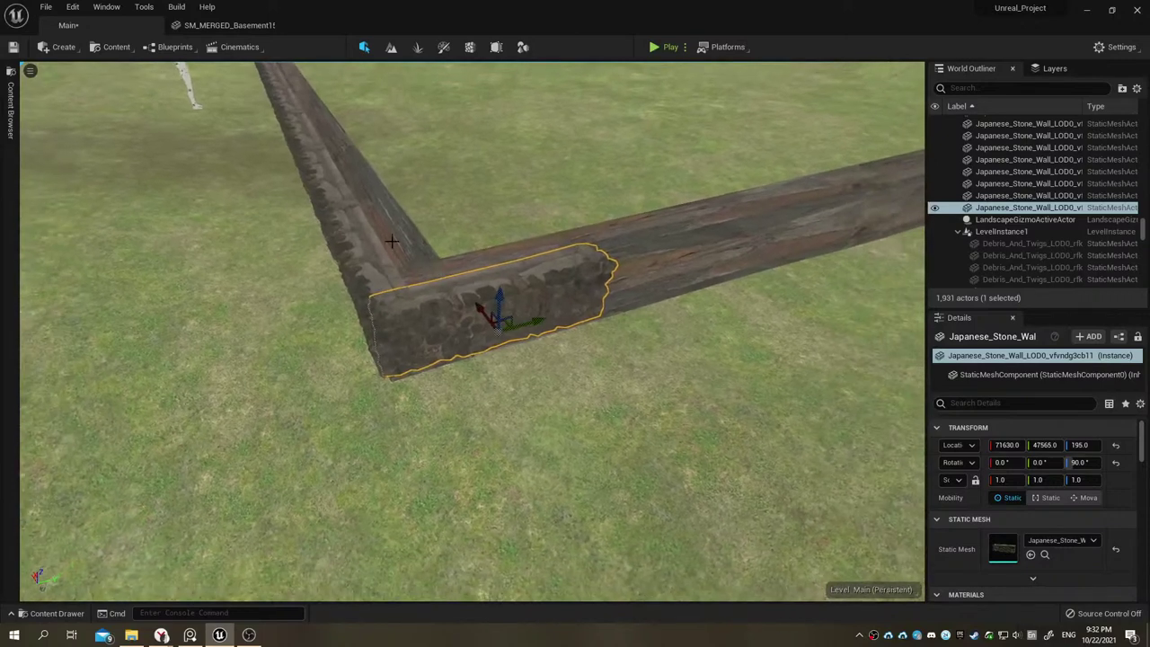
Step: Copy two selected stone wall pieces and slide them along the second wall against their neighbour
{"action": "left_click", "coordinate": [350, 234]}
{"action": "left_click", "coordinate": [319, 155], "text": "ctrl"}
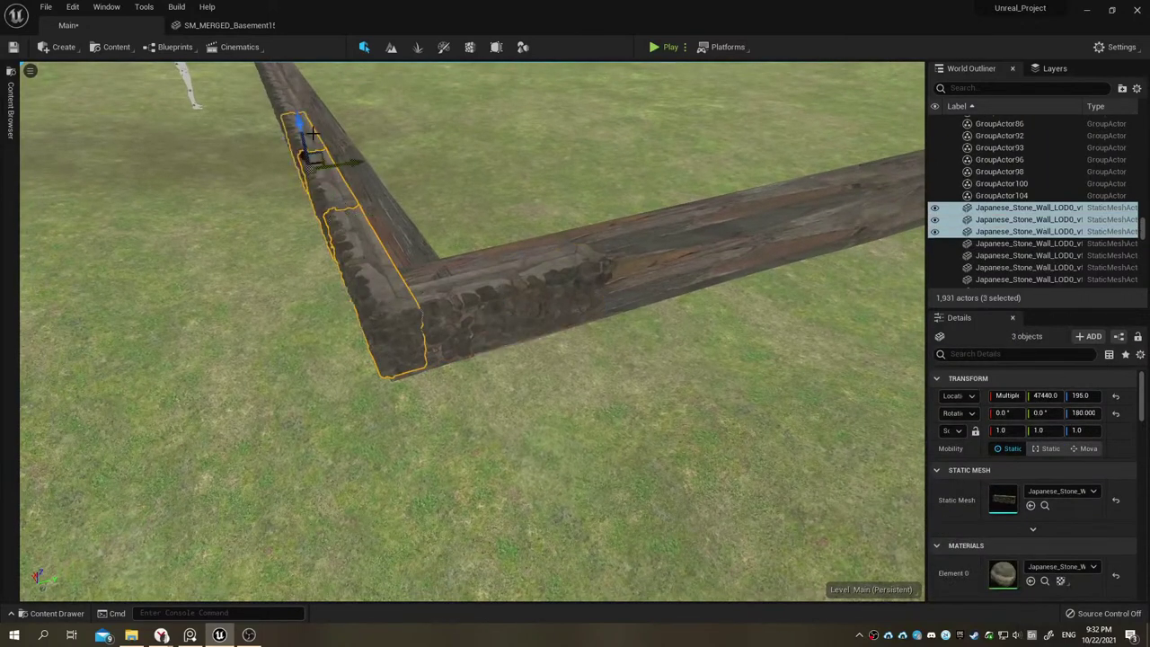
{"action": "mouse_move", "coordinate": [349, 159]}
{"action": "left_mouse_down", "text": "alt"}
{"action": "mouse_move", "coordinate": [687, 164]}
{"action": "mouse_move", "coordinate": [620, 126]}
{"action": "left_mouse_up", "text": "alt"}
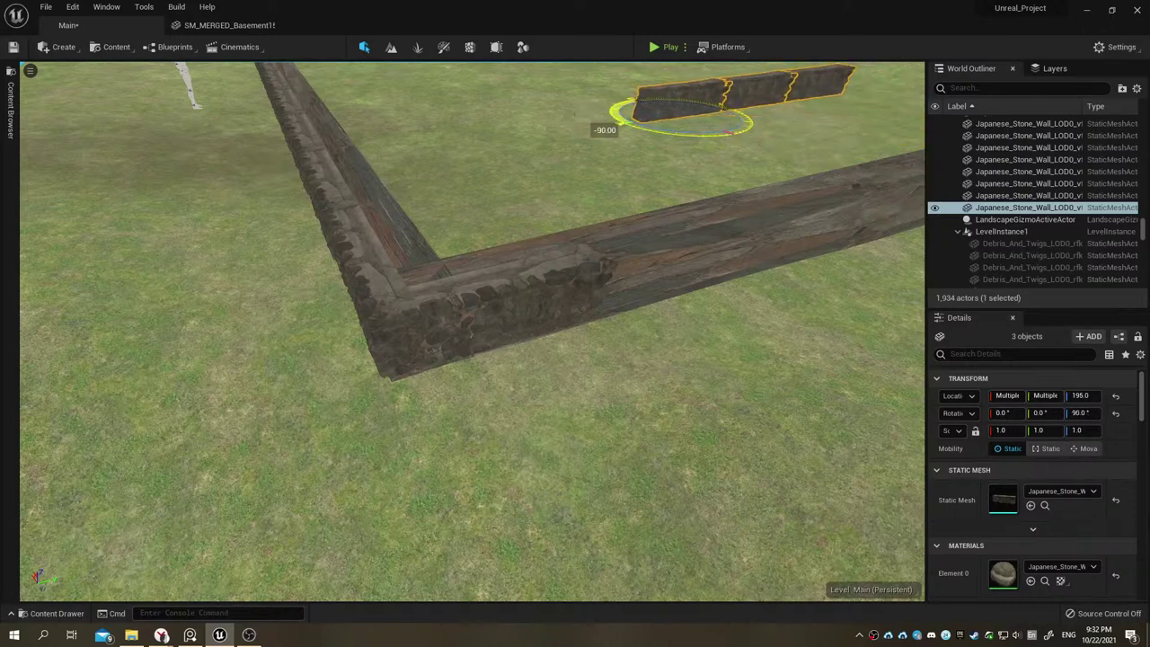
{"action": "left_click_drag", "start_coordinate": [654, 107], "coordinate": [712, 211]}
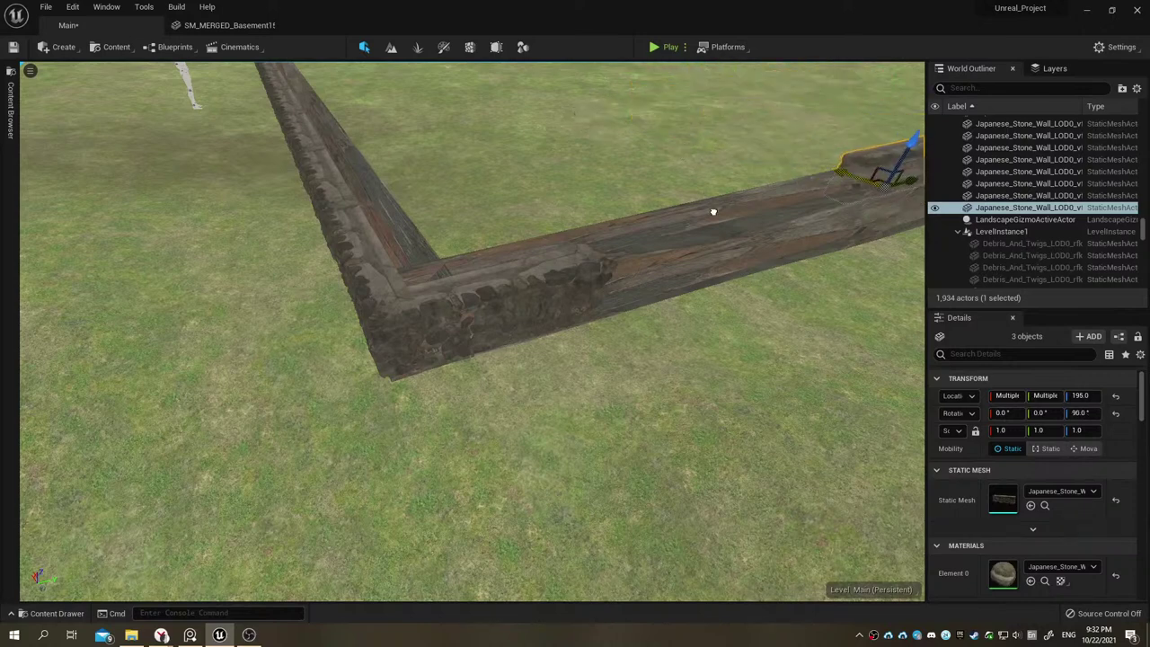
{"action": "right_click_drag", "start_coordinate": [736, 243], "coordinate": [743, 234]}
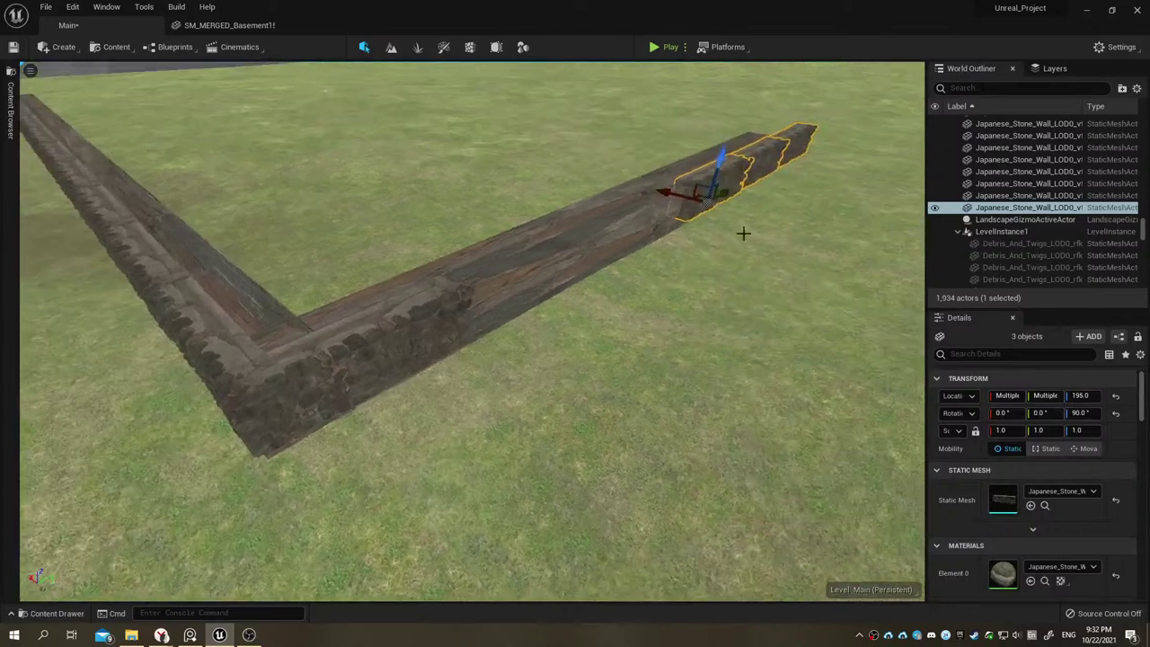
{"action": "left_click_drag", "start_coordinate": [723, 193], "coordinate": [584, 257]}
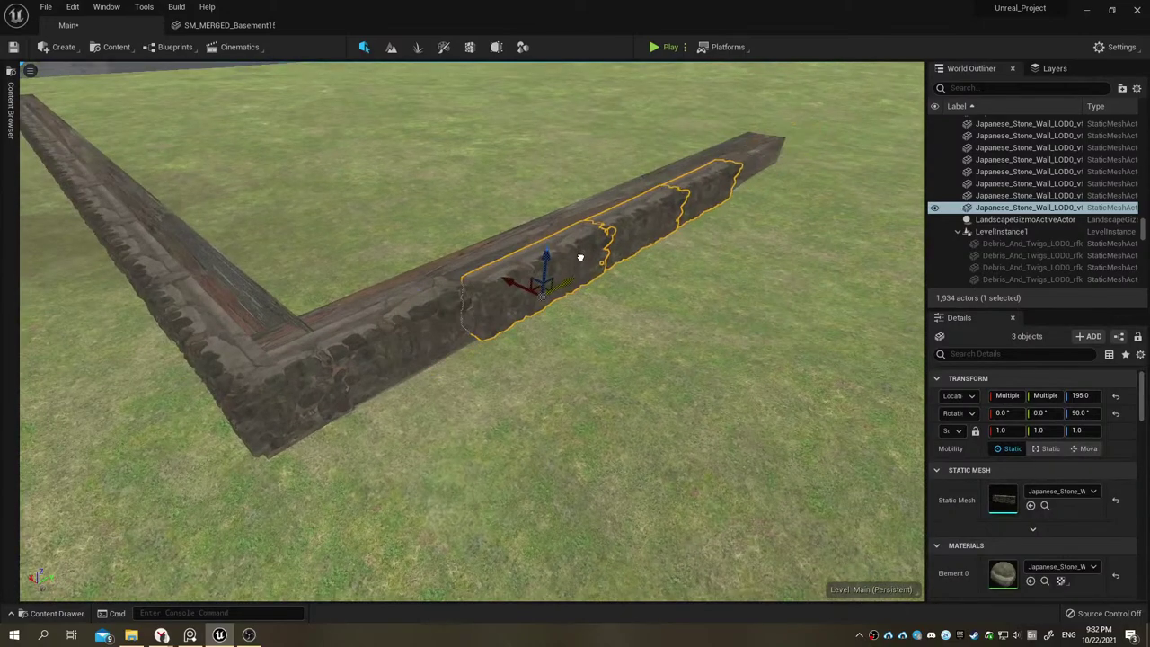
{"action": "right_click_drag", "start_coordinate": [584, 257], "coordinate": [481, 294]}
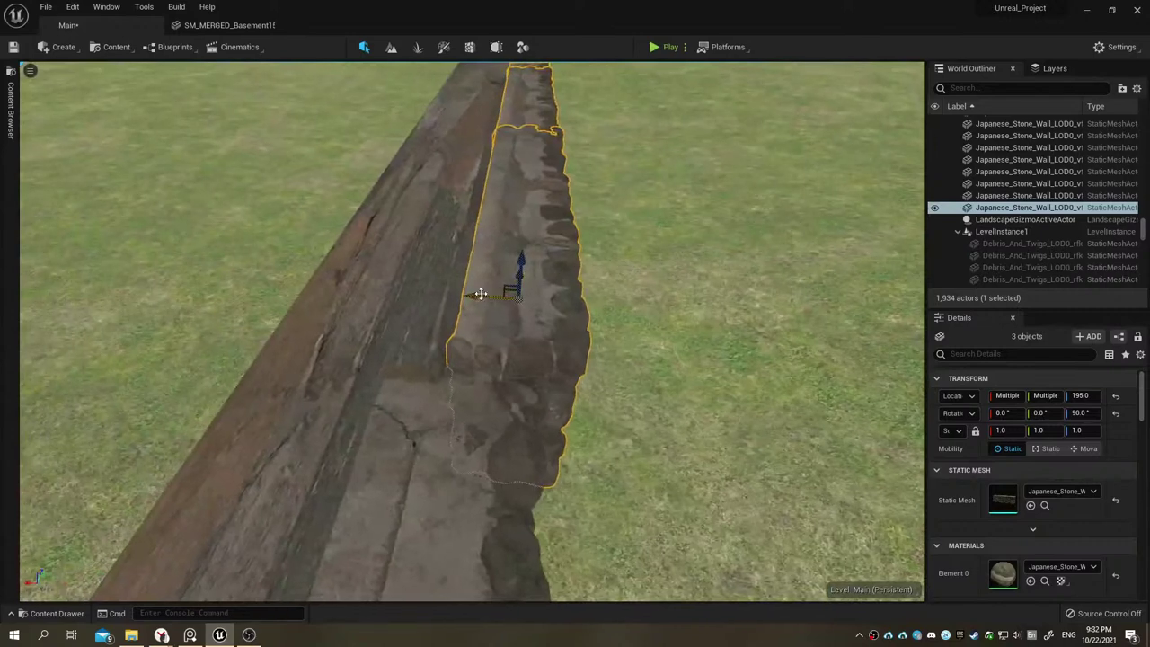
{"action": "left_click_drag", "start_coordinate": [481, 294], "coordinate": [461, 294]}
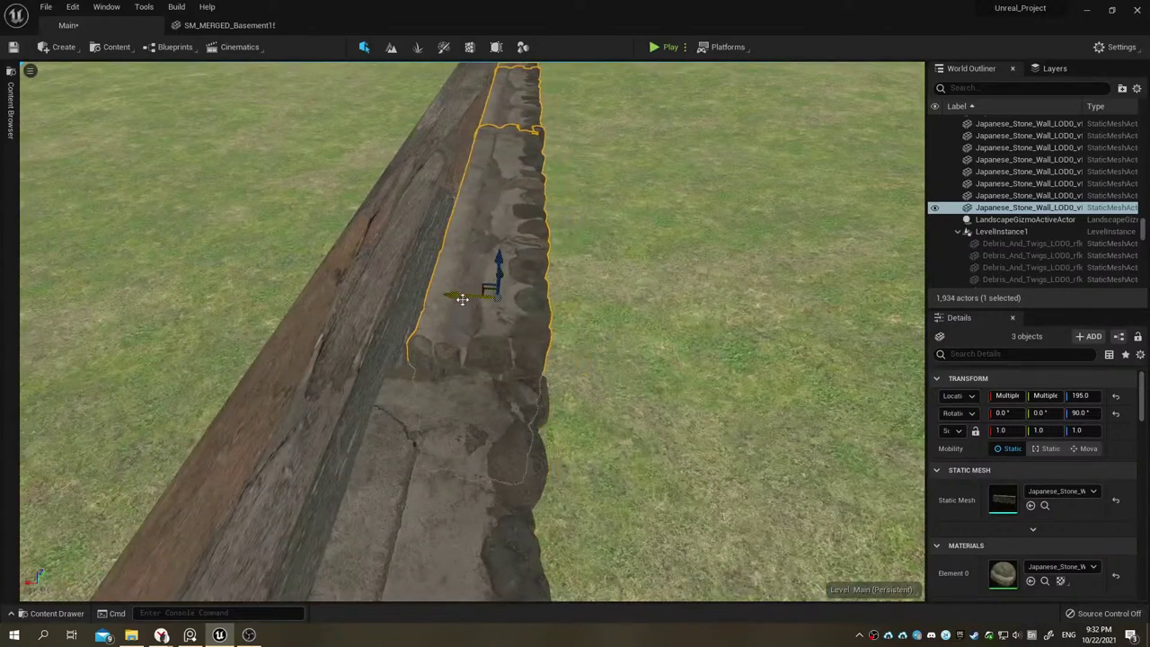
{"action": "right_click_drag", "start_coordinate": [485, 292], "coordinate": [221, 404]}
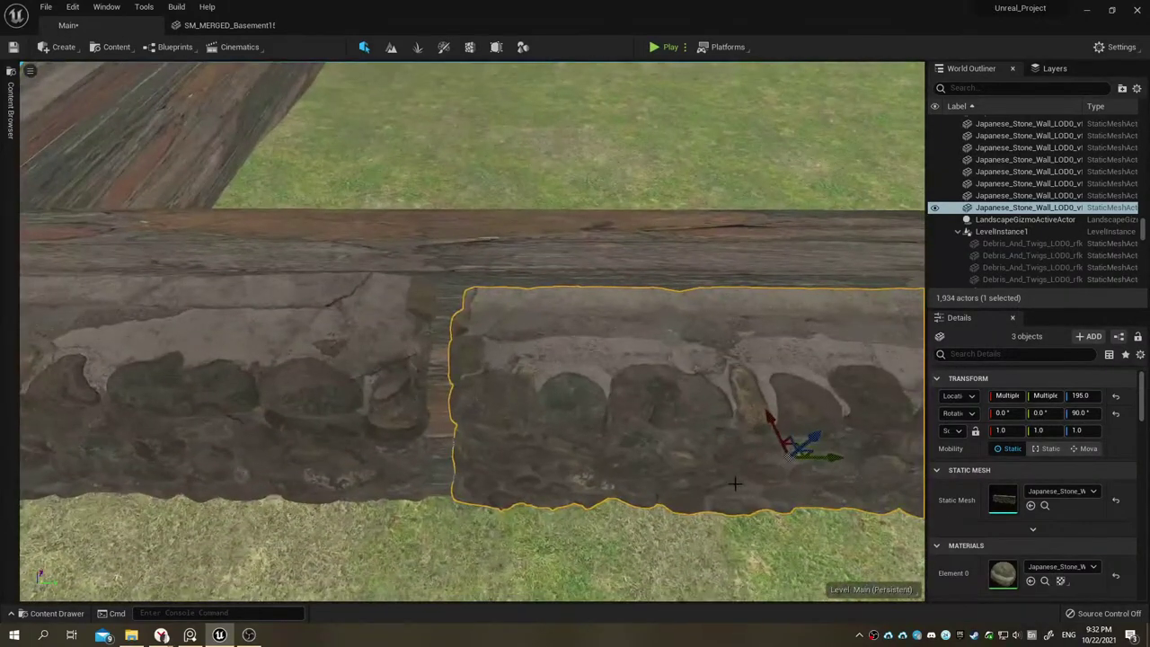
{"action": "left_click_drag", "start_coordinate": [841, 459], "coordinate": [771, 449]}
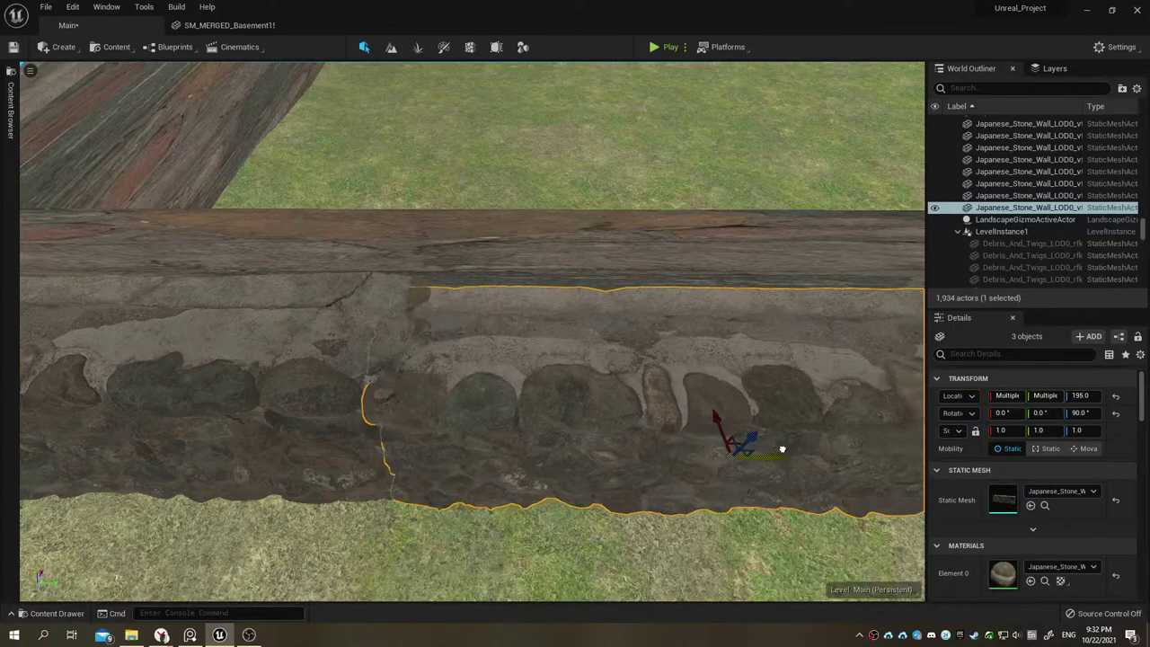
{"action": "right_click_drag", "start_coordinate": [527, 451], "coordinate": [527, 485]}
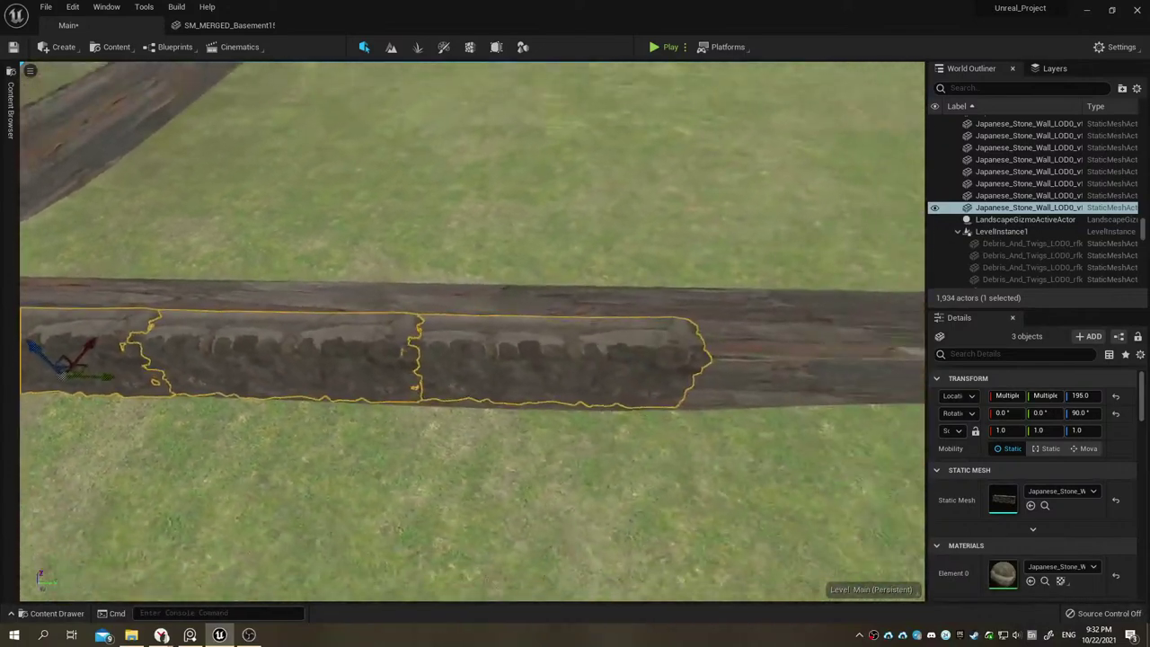
{"action": "right_click_drag", "start_coordinate": [312, 440], "coordinate": [360, 440]}
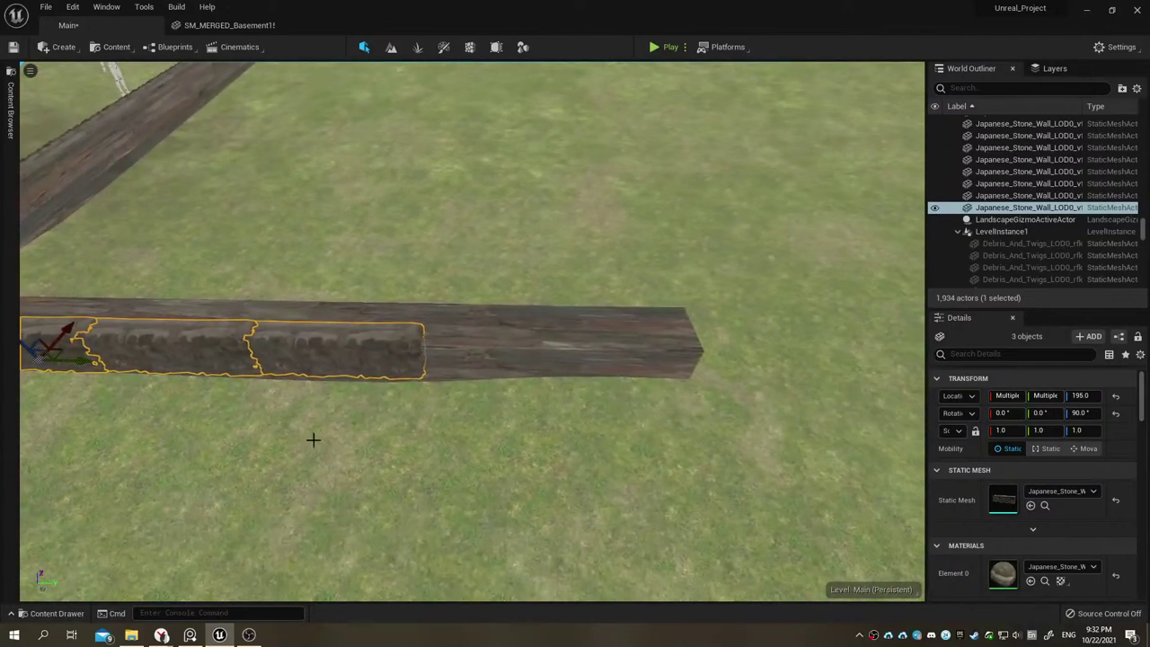
Step: Duplicate the two end wall pieces, then undo the extra copies and view the wall from above
{"action": "left_click", "coordinate": [276, 360]}
{"action": "left_click", "coordinate": [190, 345], "text": "ctrl"}
{"action": "key", "text": "ctrl+d"}
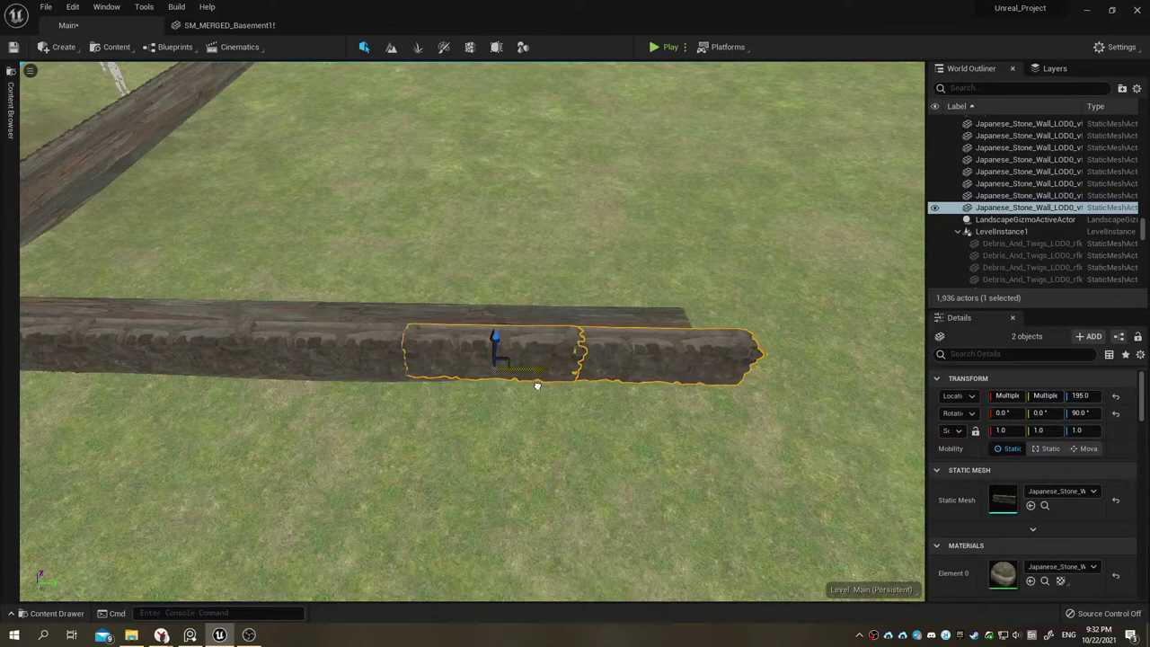
{"action": "scroll", "coordinate": [537, 386], "scroll_direction": "up", "scroll_amount": 5}
{"action": "left_click", "coordinate": [513, 321]}
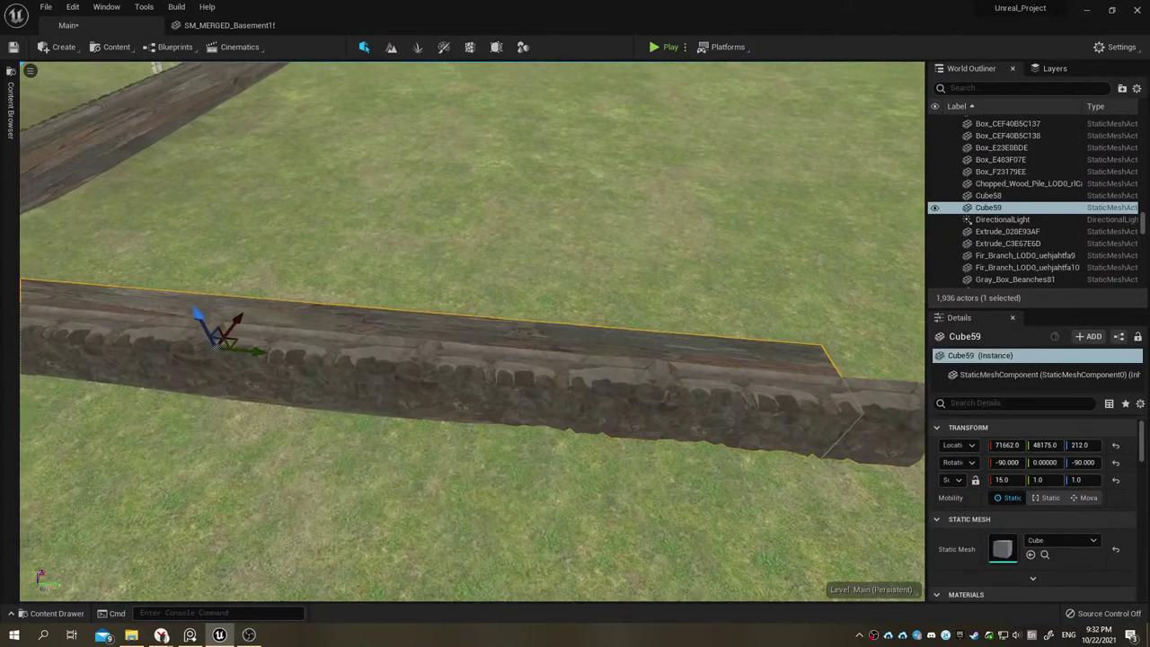
{"action": "scroll", "coordinate": [472, 332], "scroll_direction": "down", "scroll_amount": 5}
{"action": "key", "text": "ctrl+z"}
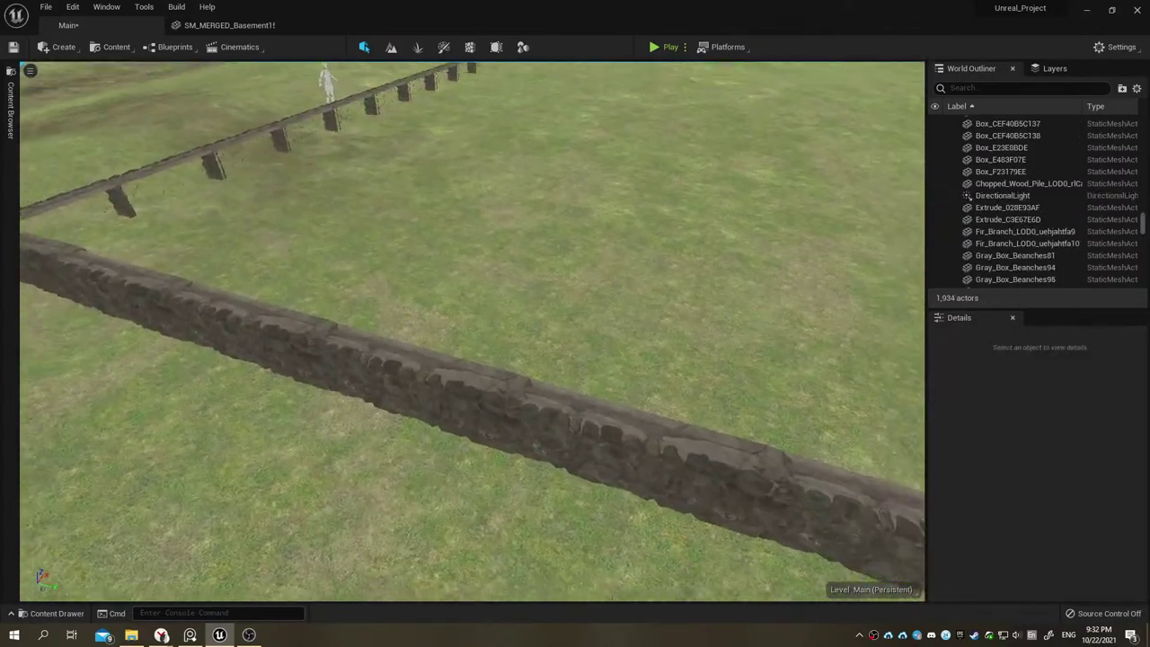
{"action": "mouse_move", "coordinate": [471, 333]}
{"action": "right_mouse_down"}
{"action": "mouse_move", "coordinate": [472, 269]}
{"action": "mouse_move", "coordinate": [472, 333]}
{"action": "right_mouse_up"}
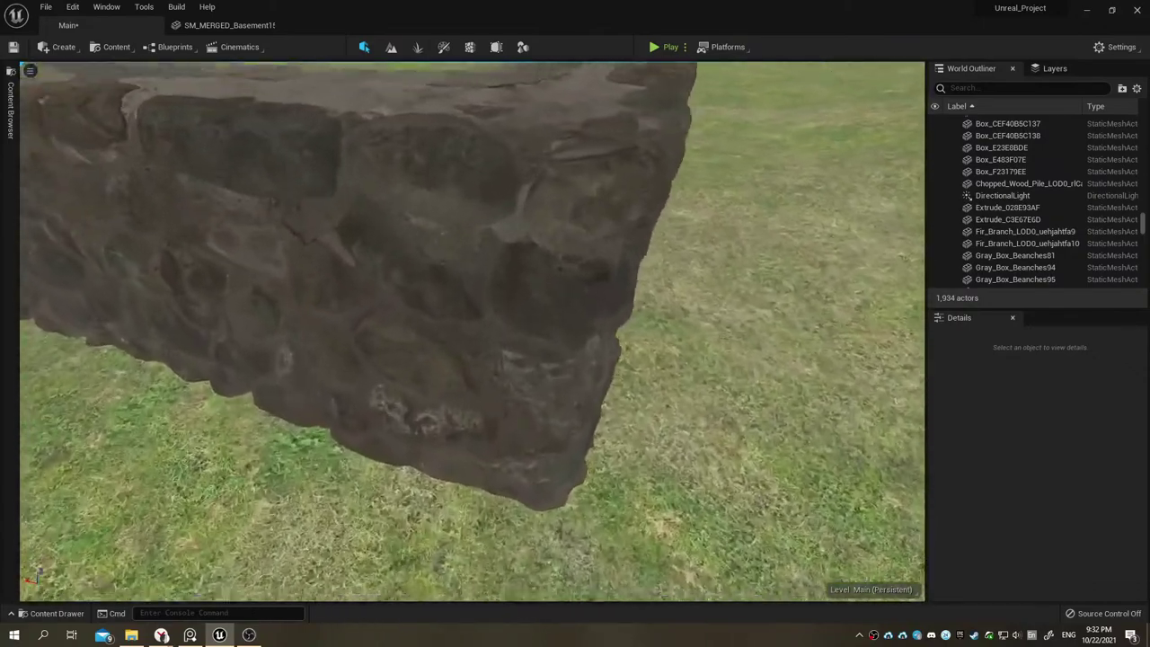
{"action": "scroll", "coordinate": [472, 332], "scroll_direction": "down", "scroll_amount": 10}
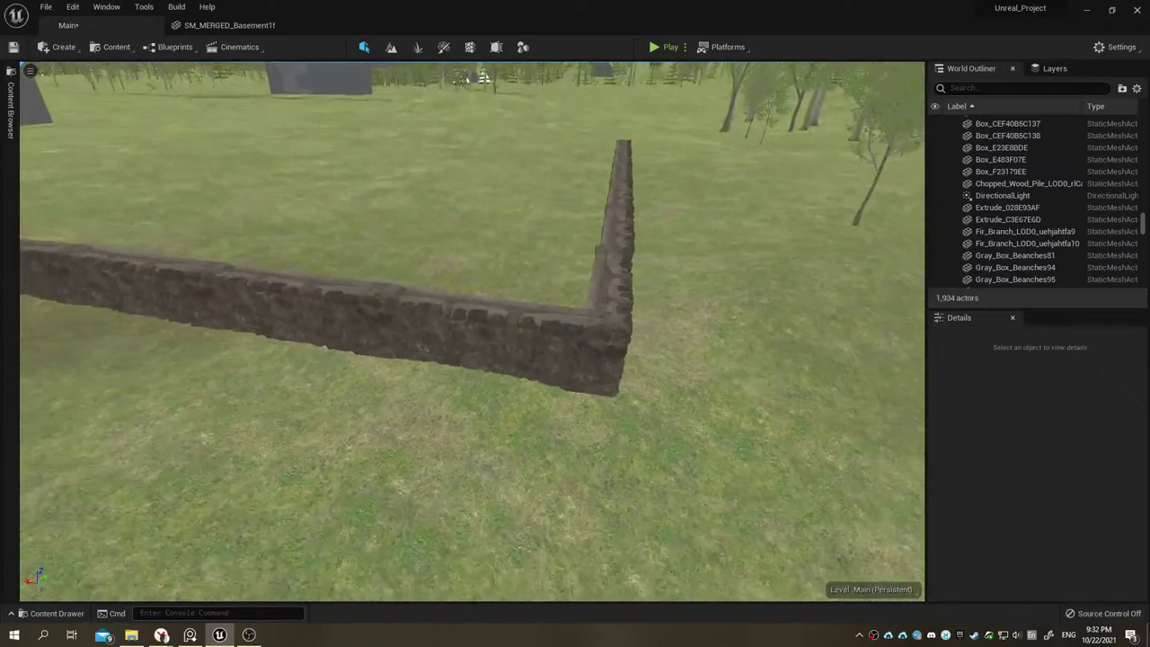
{"action": "scroll", "coordinate": [423, 224], "scroll_direction": "down", "scroll_amount": 5}
{"action": "mouse_move", "coordinate": [607, 208]}
{"action": "right_mouse_down"}
{"action": "mouse_move", "coordinate": [575, 269]}
{"action": "mouse_move", "coordinate": [721, 285]}
{"action": "right_mouse_up"}
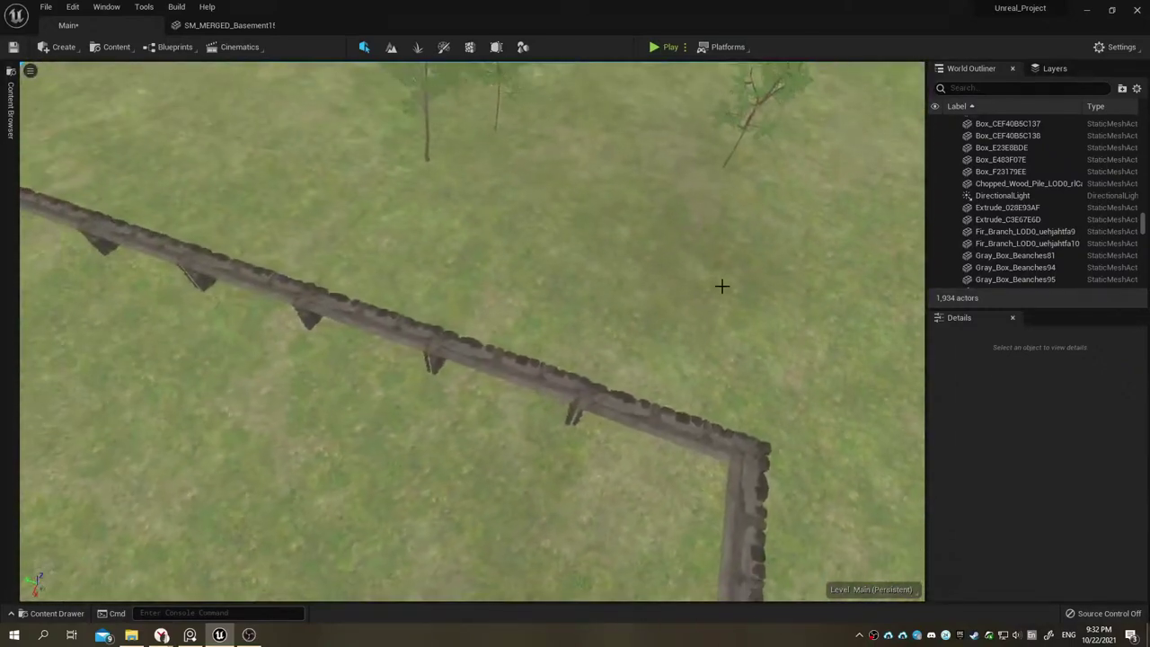
Step: Select the six stone wall copies and drag them toward the top-left wall
{"action": "left_click", "coordinate": [665, 422]}
{"action": "right_click_drag", "start_coordinate": [665, 422], "coordinate": [595, 455]}
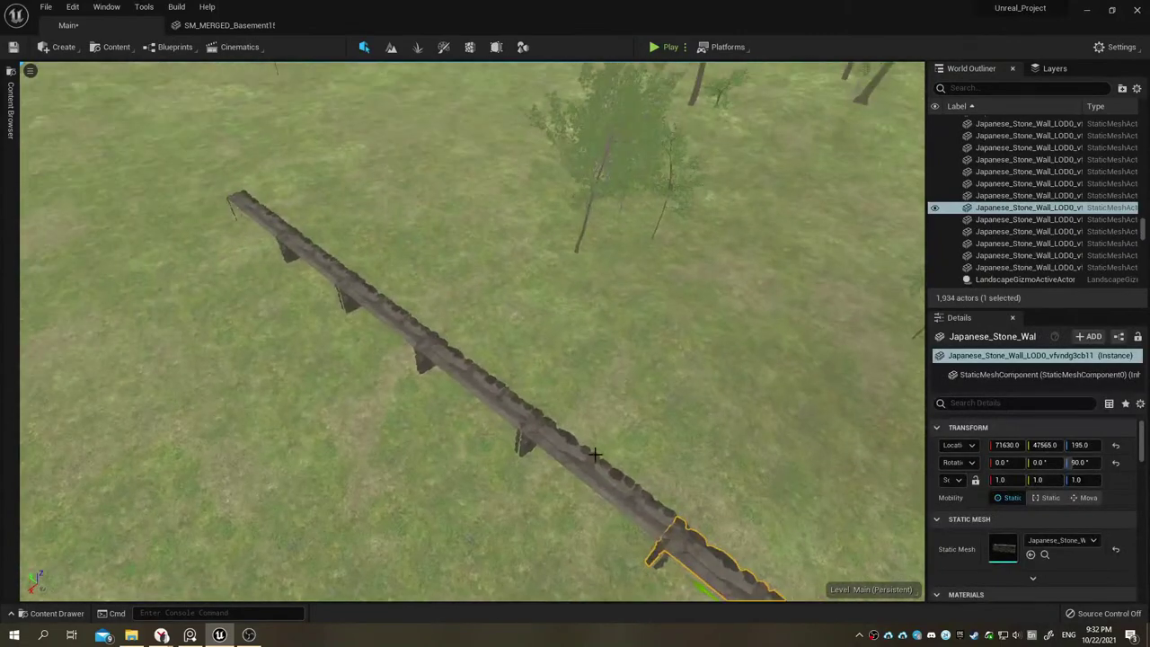
{"action": "left_click", "coordinate": [584, 467], "text": "ctrl"}
{"action": "left_click", "coordinate": [488, 398], "text": "ctrl"}
{"action": "left_click", "coordinate": [387, 325], "text": "ctrl"}
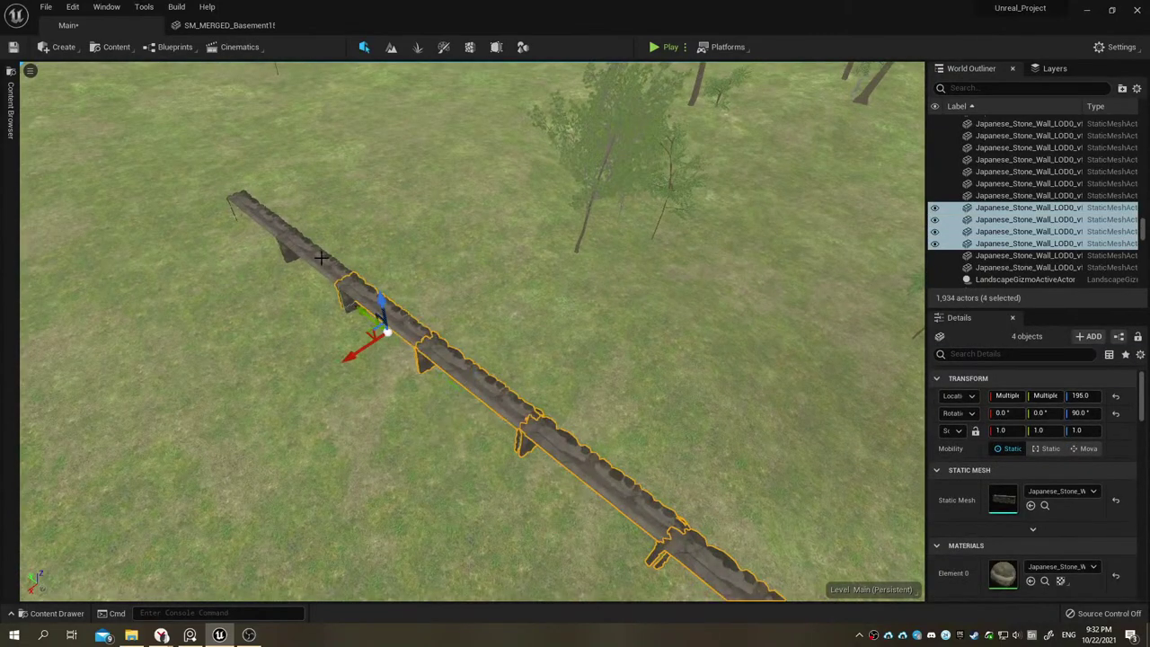
{"action": "left_click", "coordinate": [290, 244], "text": "ctrl"}
{"action": "left_click", "coordinate": [271, 218], "text": "ctrl"}
{"action": "right_click_drag", "start_coordinate": [380, 193], "coordinate": [432, 212]}
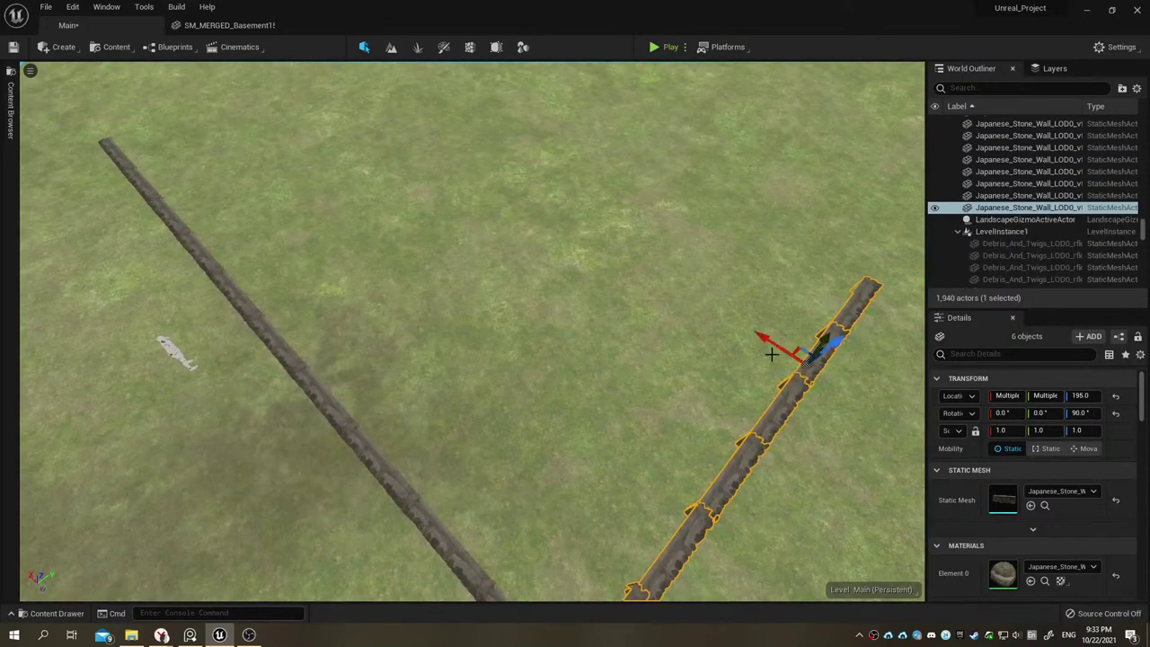
{"action": "left_click_drag", "start_coordinate": [771, 355], "coordinate": [243, 90]}
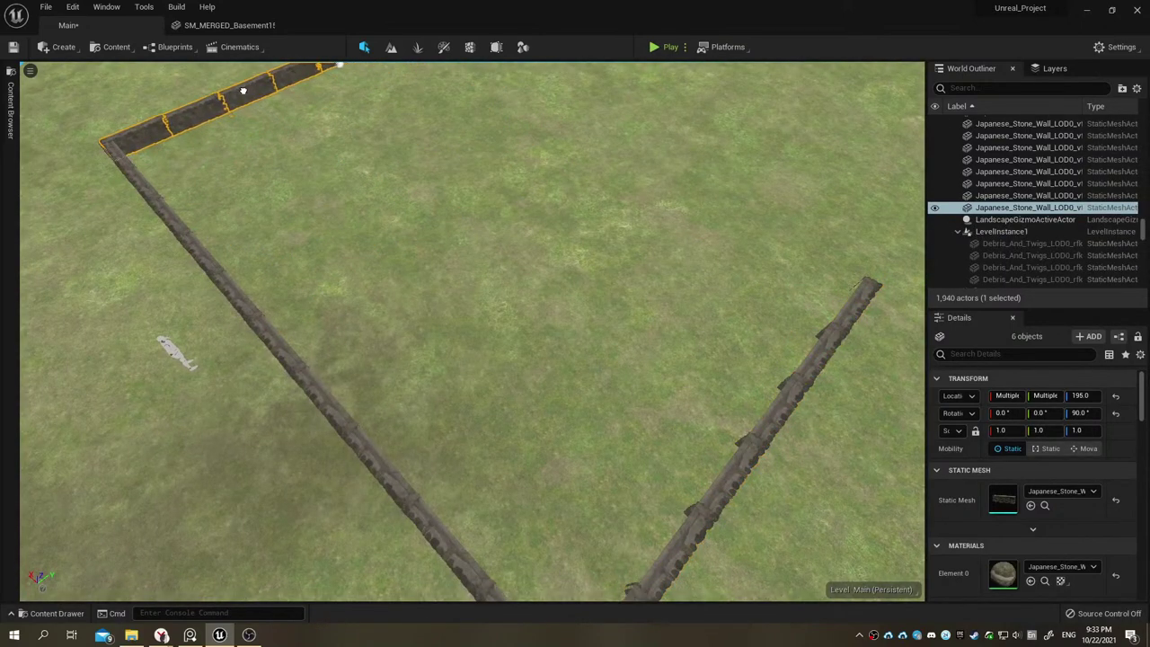
{"action": "key", "text": "f"}
{"action": "mouse_move", "coordinate": [243, 91]}
{"action": "right_mouse_down"}
{"action": "mouse_move", "coordinate": [270, 99]}
{"action": "mouse_move", "coordinate": [23, 449]}
{"action": "mouse_move", "coordinate": [339, 221]}
{"action": "right_mouse_up"}
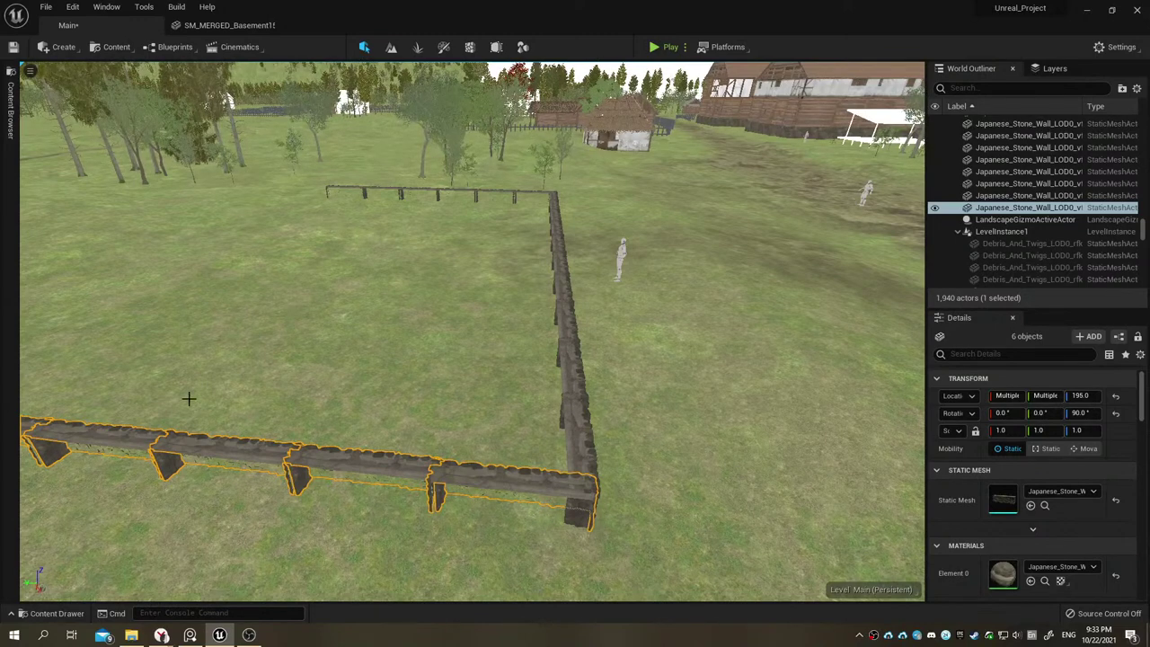
Step: Rotate the six-piece wall section -90° and slide it into the long wall's corner
{"action": "key", "text": "f"}
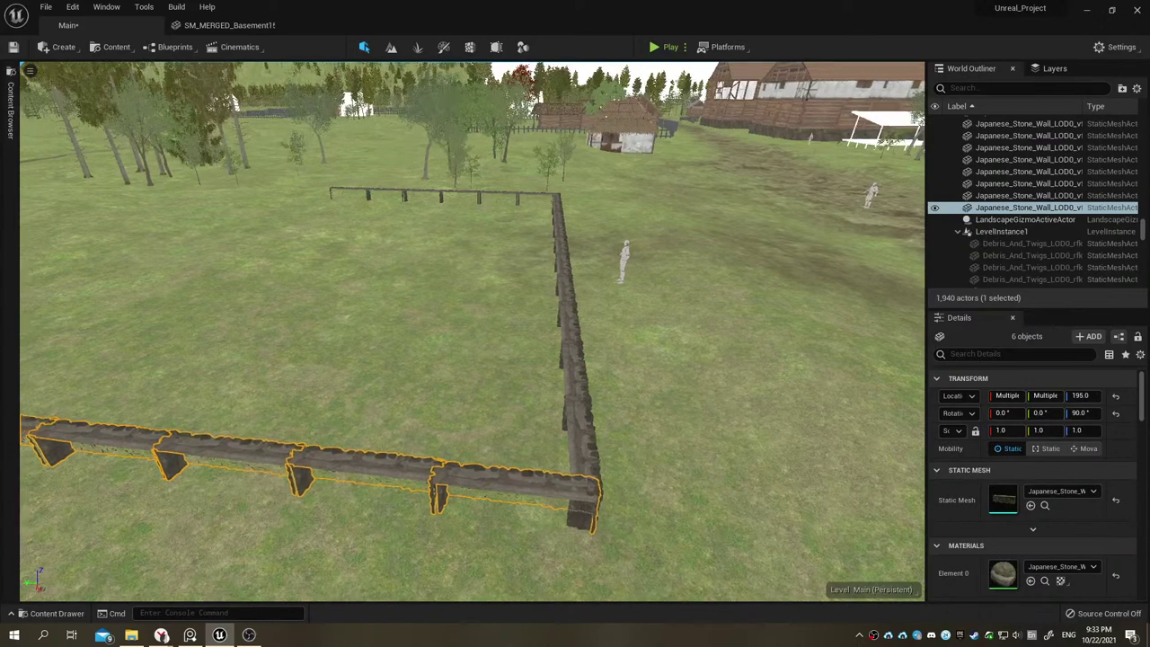
{"action": "key", "text": "e"}
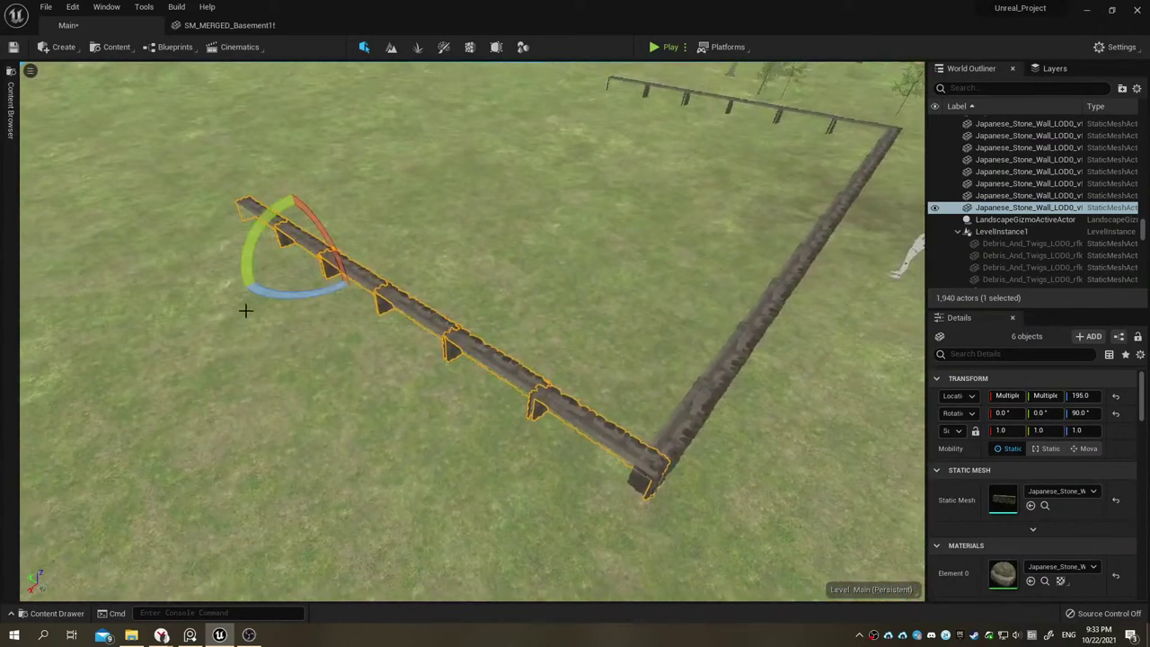
{"action": "mouse_move", "coordinate": [256, 290]}
{"action": "left_mouse_down"}
{"action": "mouse_move", "coordinate": [240, 288]}
{"action": "mouse_move", "coordinate": [251, 289]}
{"action": "left_mouse_up"}
{"action": "key", "text": "w"}
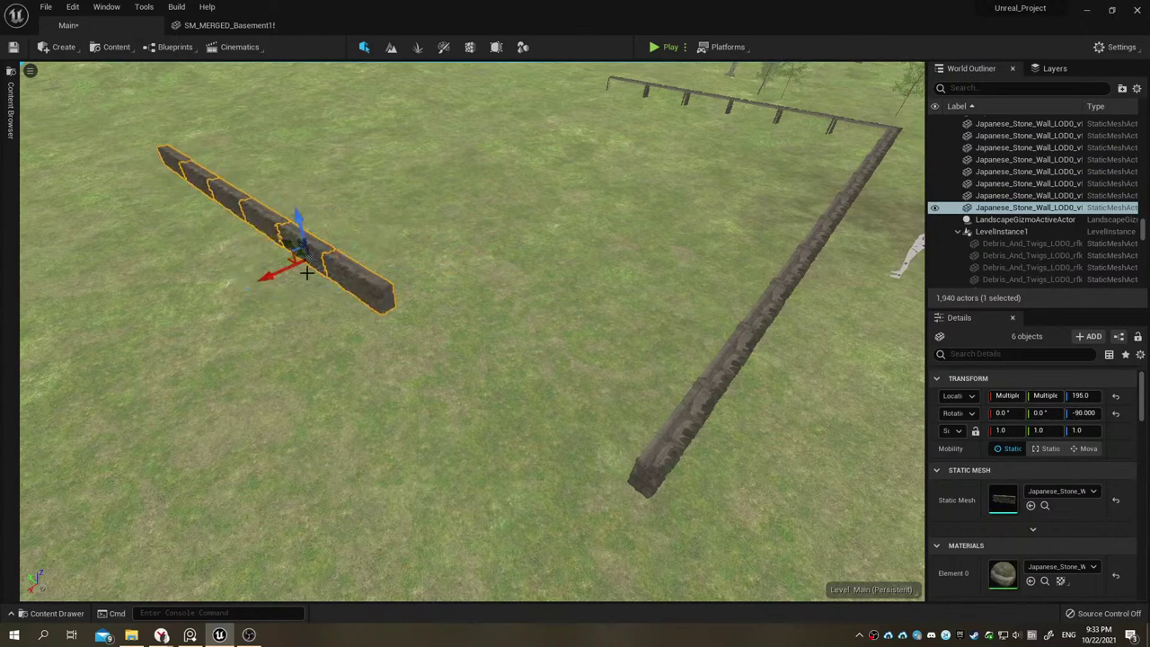
{"action": "left_click_drag", "start_coordinate": [306, 272], "coordinate": [383, 404]}
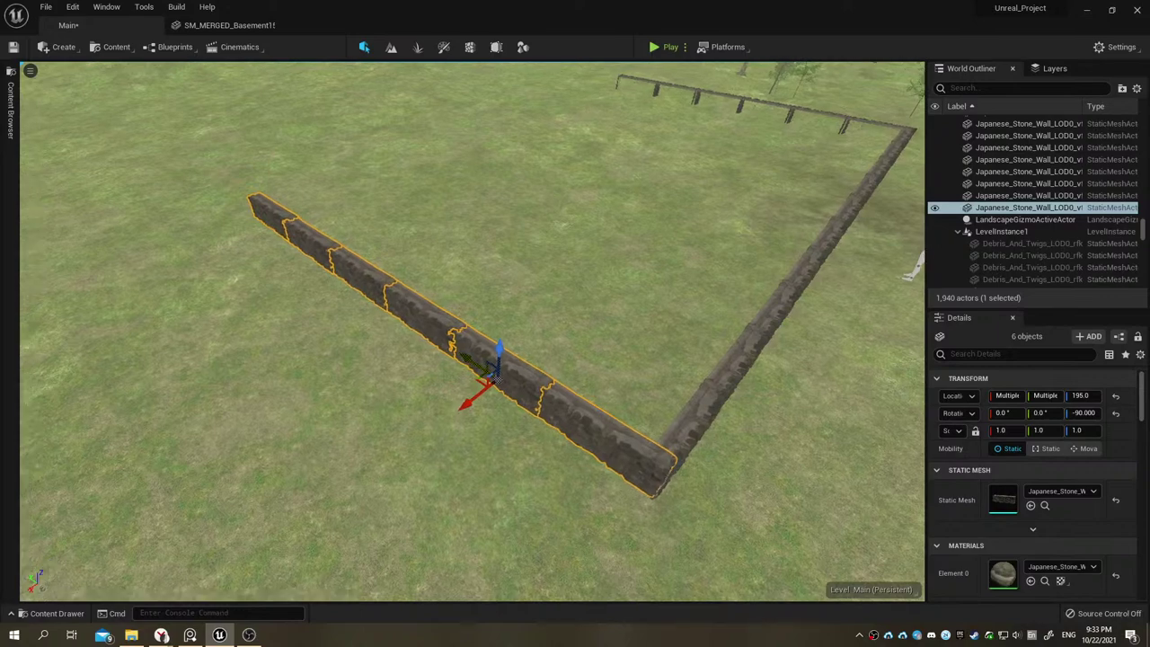
{"action": "right_click_drag", "start_coordinate": [485, 377], "coordinate": [539, 359]}
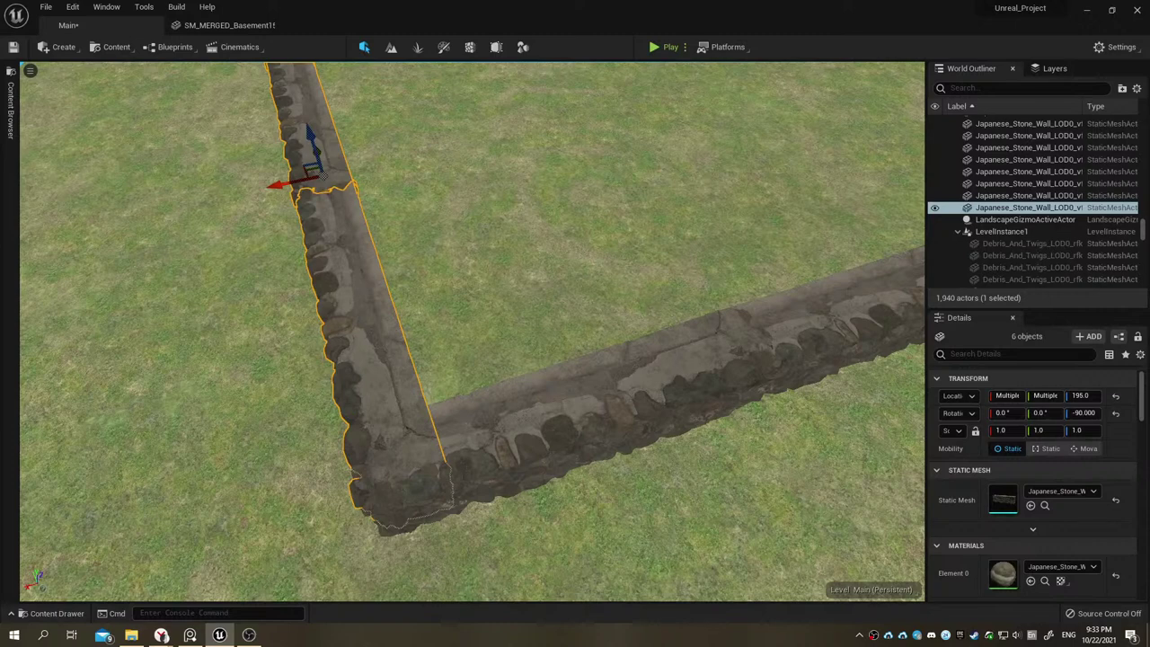
{"action": "left_click", "coordinate": [161, 635]}
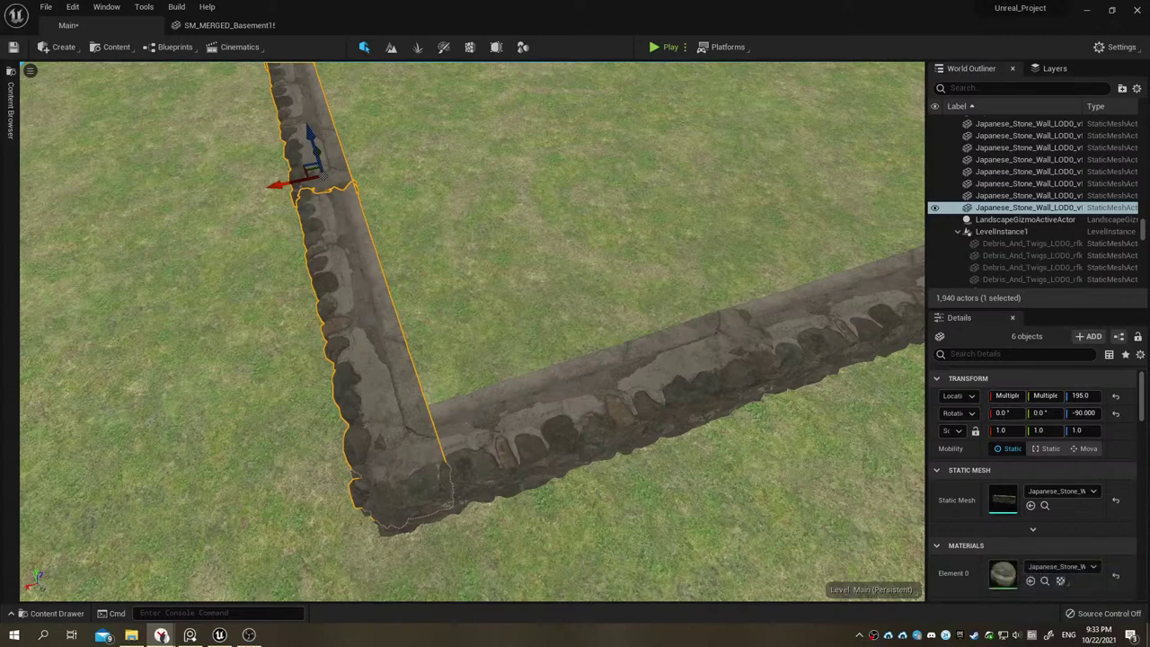
{"action": "right_click_drag", "start_coordinate": [498, 295], "coordinate": [497, 294]}
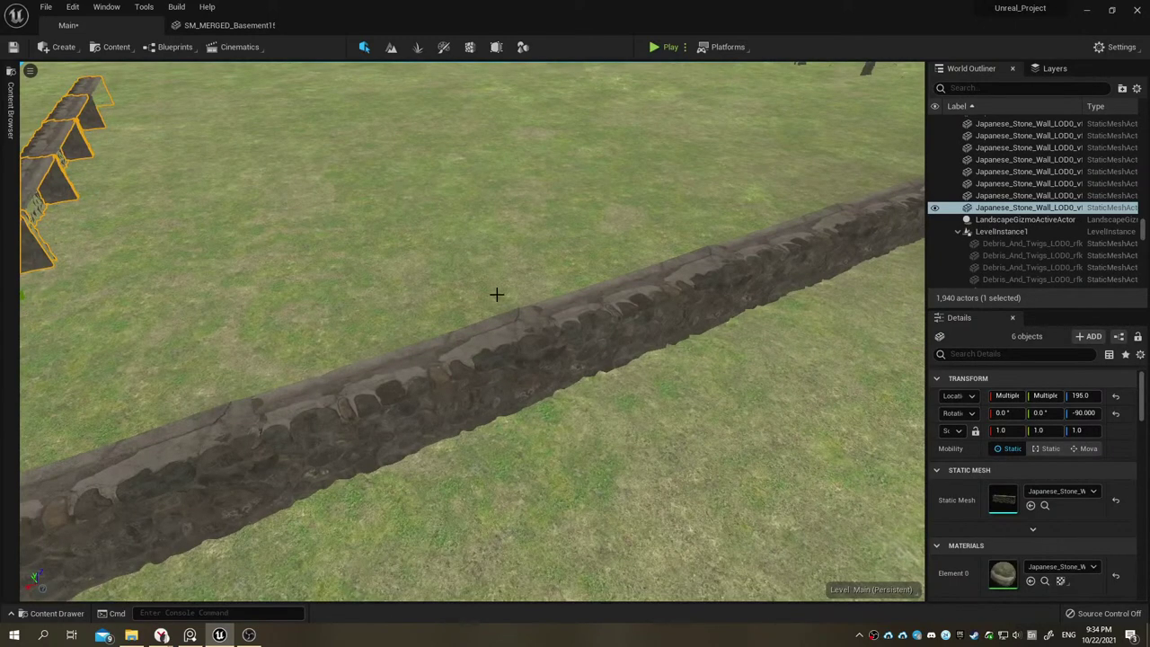
Step: Frame and select the corner wall pieces, undoing the last selection change
{"action": "key", "text": "f"}
{"action": "left_click", "coordinate": [463, 373]}
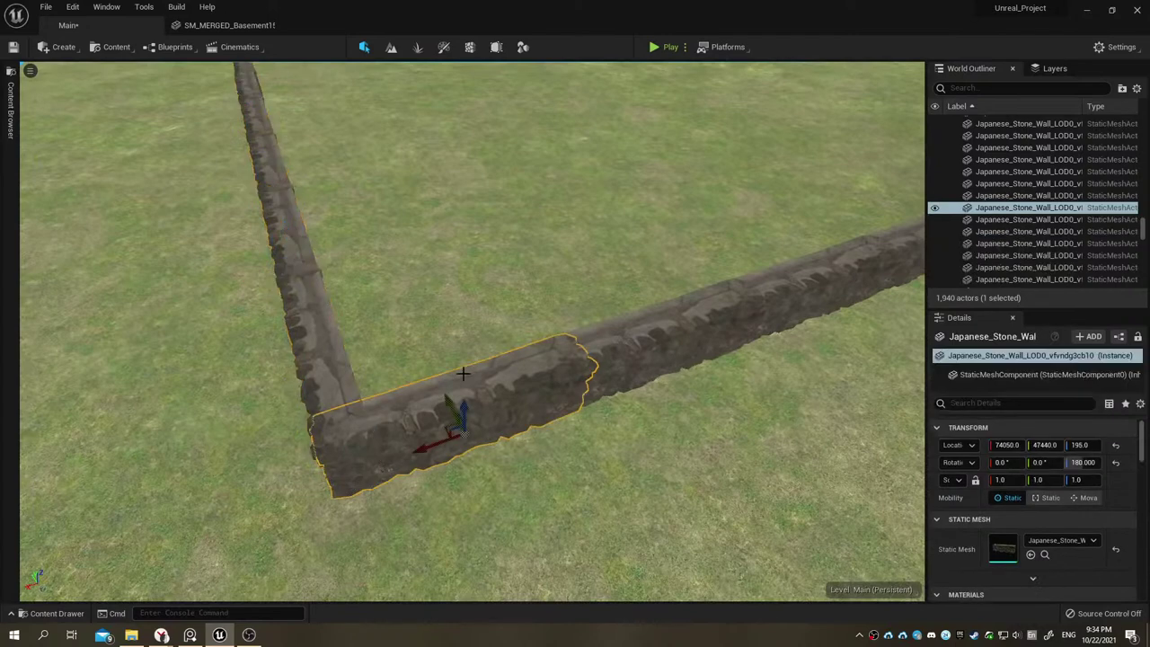
{"action": "left_click", "coordinate": [632, 342]}
{"action": "key", "text": "f"}
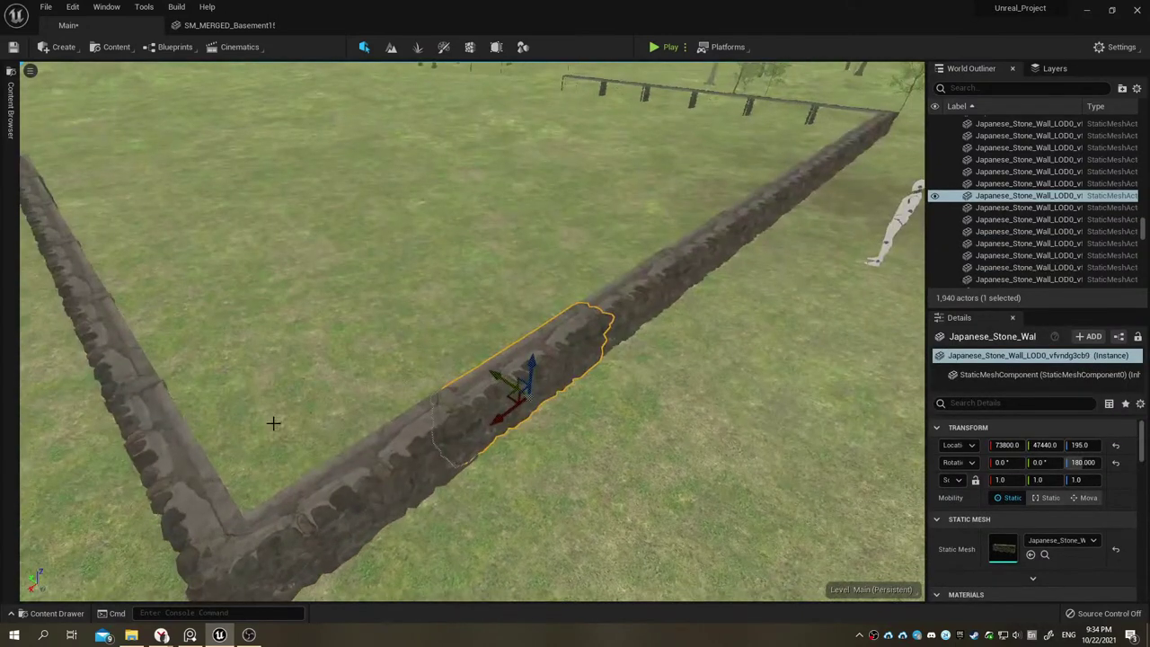
{"action": "right_click_drag", "start_coordinate": [370, 358], "coordinate": [371, 358]}
{"action": "key", "text": "ctrl+z"}
{"action": "key", "text": "ctrl+z"}
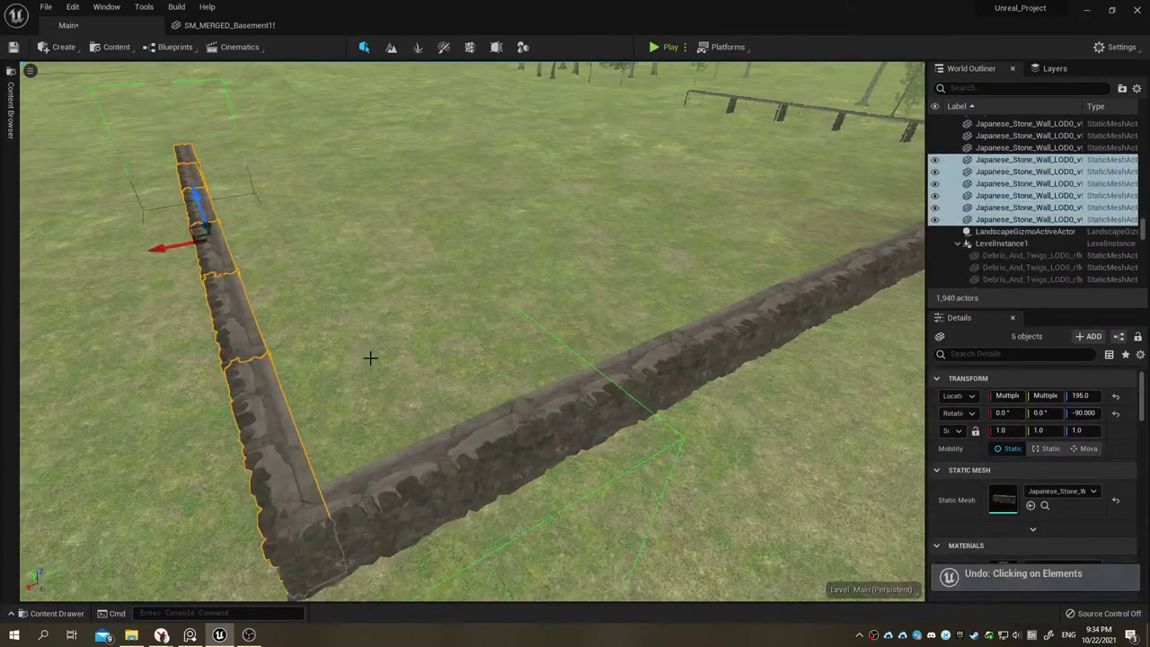
Step: Select the six wall pieces by the far fence and group them with Ctrl+G
{"action": "left_click", "coordinate": [719, 93]}
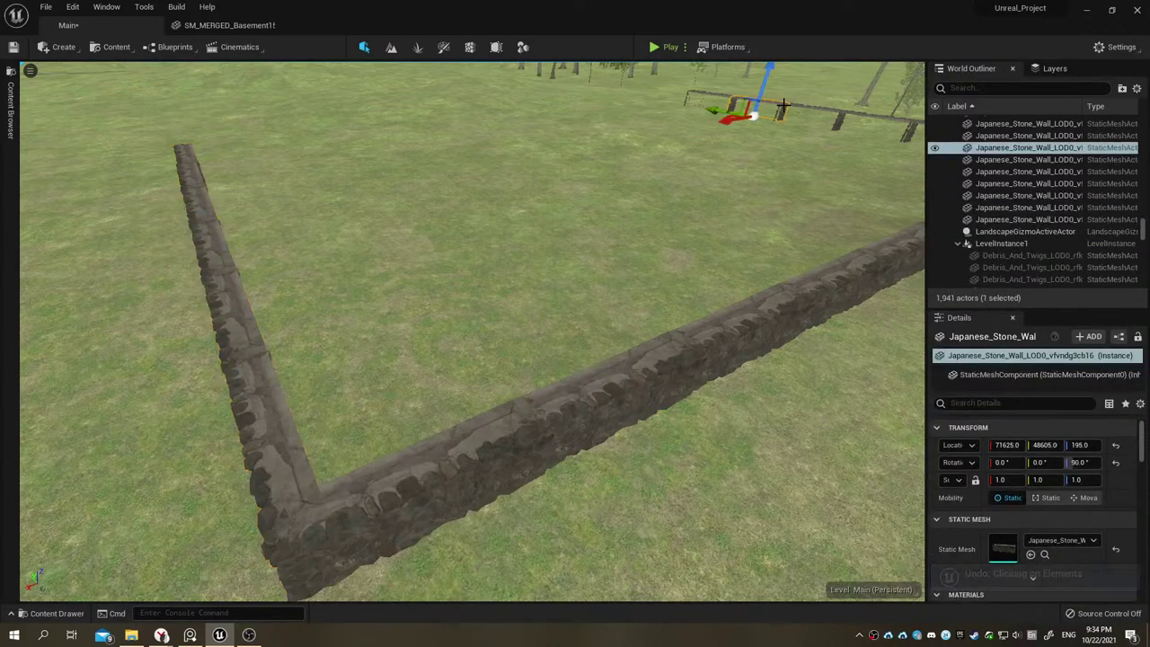
{"action": "left_click", "coordinate": [719, 99], "text": "ctrl"}
{"action": "right_click_drag", "start_coordinate": [719, 99], "coordinate": [718, 99]}
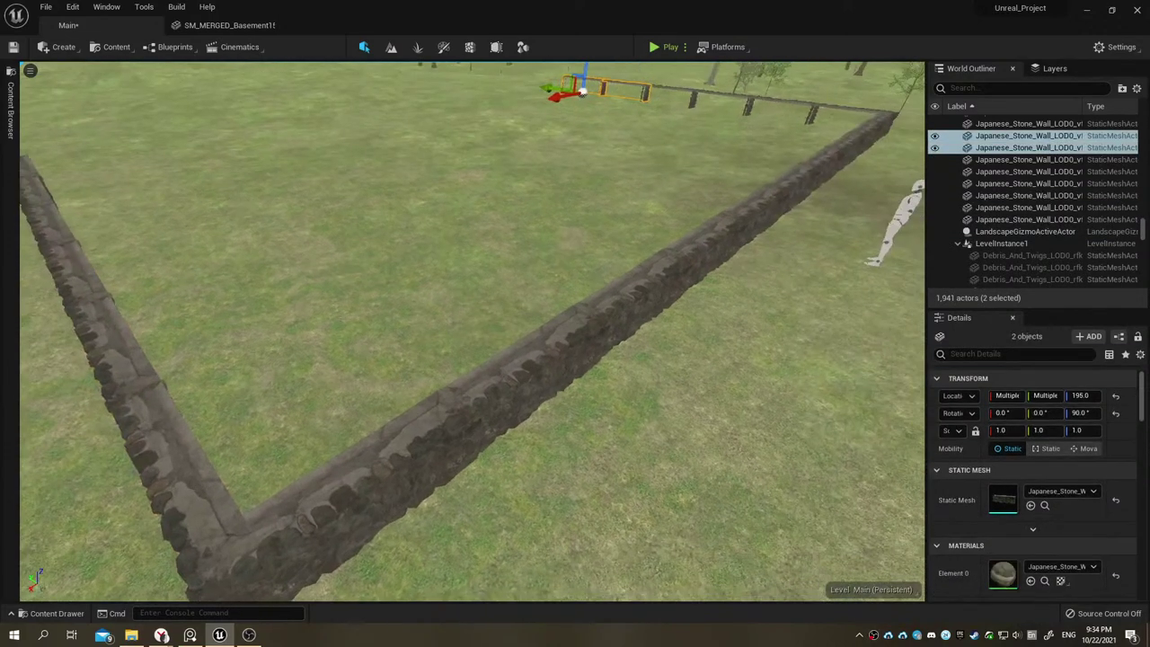
{"action": "left_click", "coordinate": [683, 89], "text": "ctrl"}
{"action": "left_click", "coordinate": [718, 94], "text": "ctrl"}
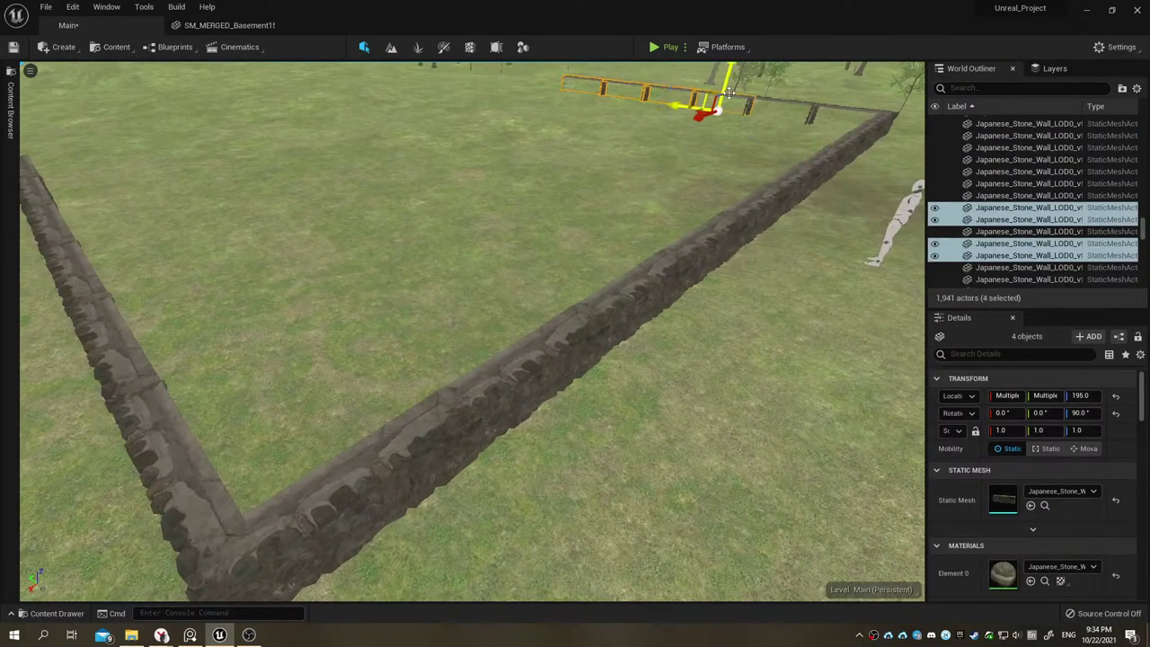
{"action": "left_click", "coordinate": [800, 106], "text": "ctrl"}
{"action": "left_click", "coordinate": [844, 108], "text": "ctrl"}
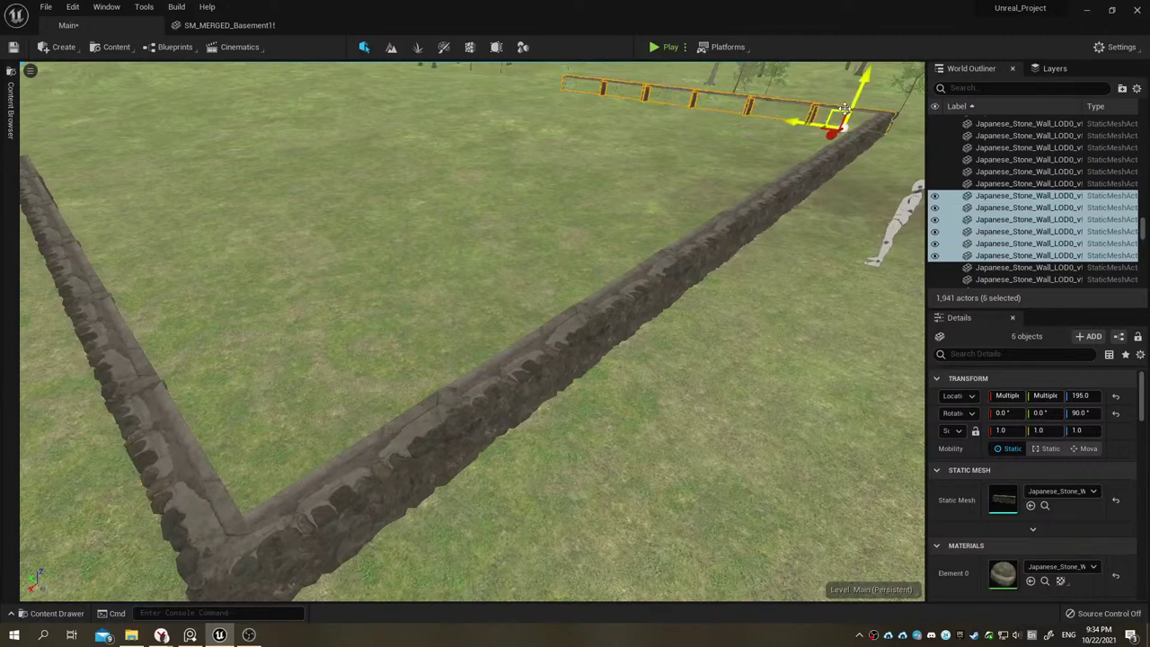
{"action": "key", "text": "ctrl+g"}
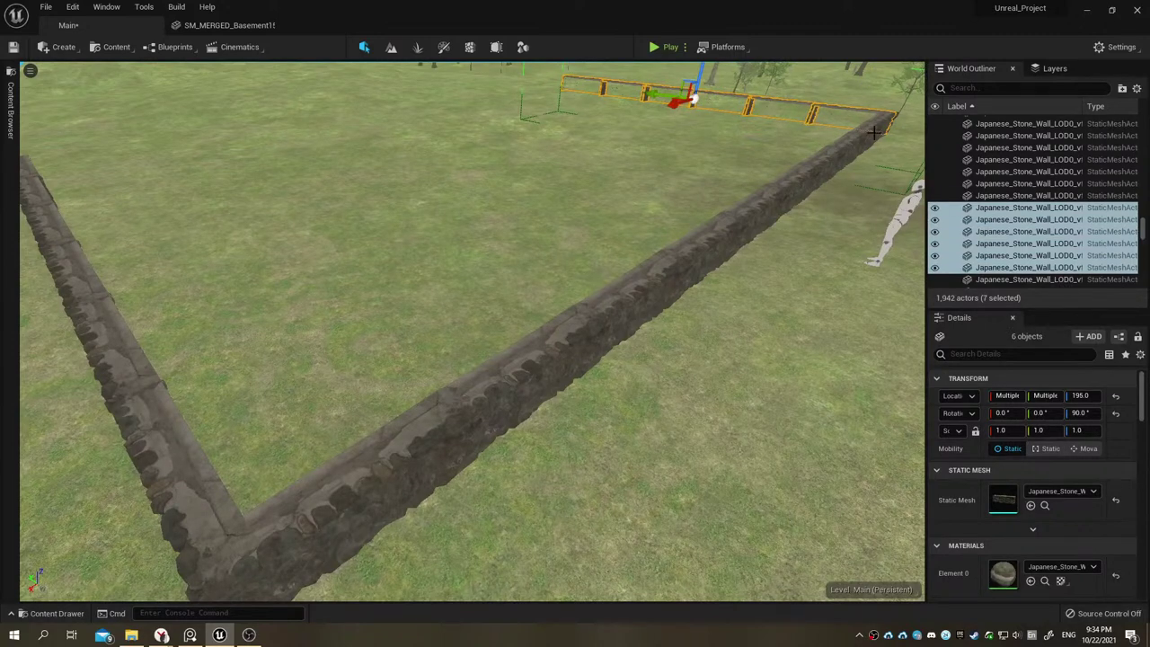
Step: Multi-select the ten individual pieces of the long stone wall
{"action": "left_click", "coordinate": [876, 131]}
{"action": "left_click", "coordinate": [879, 127], "text": "ctrl"}
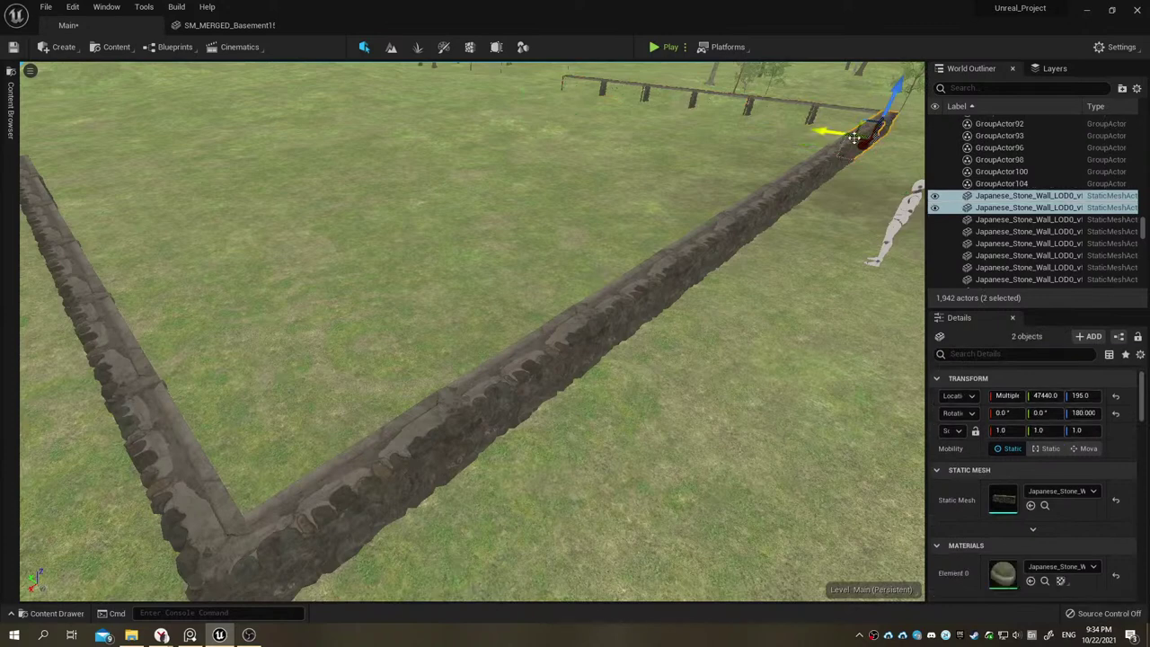
{"action": "left_click", "coordinate": [832, 151], "text": "ctrl"}
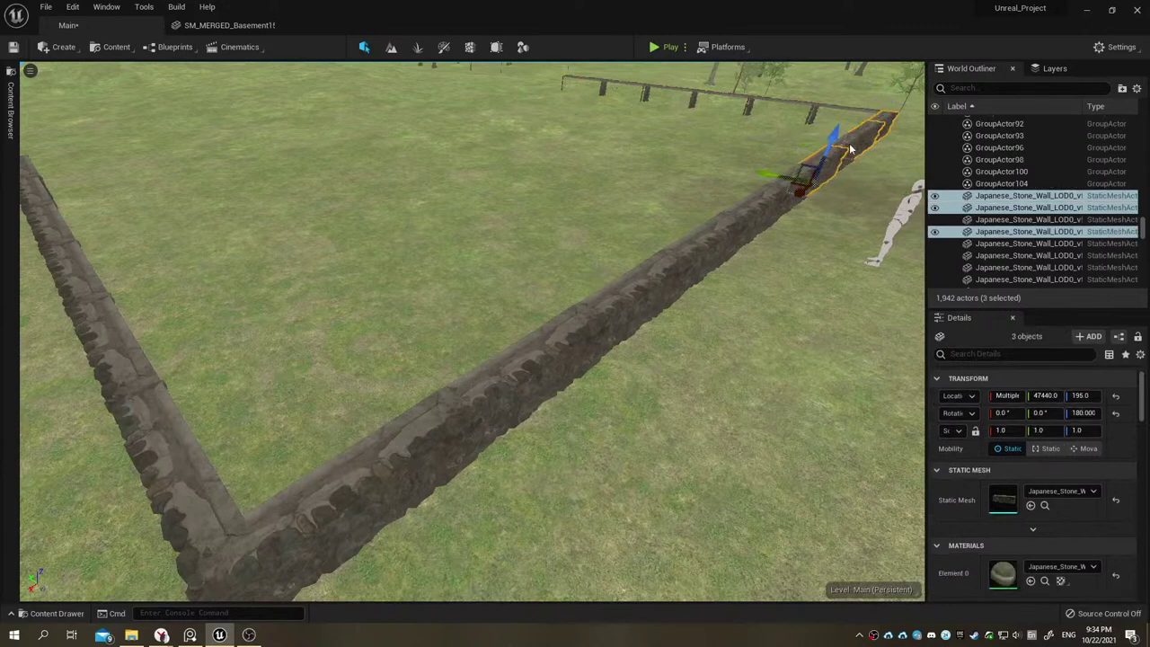
{"action": "left_click", "coordinate": [791, 181], "text": "ctrl"}
{"action": "left_click", "coordinate": [779, 192], "text": "ctrl"}
{"action": "left_click", "coordinate": [743, 212], "text": "ctrl"}
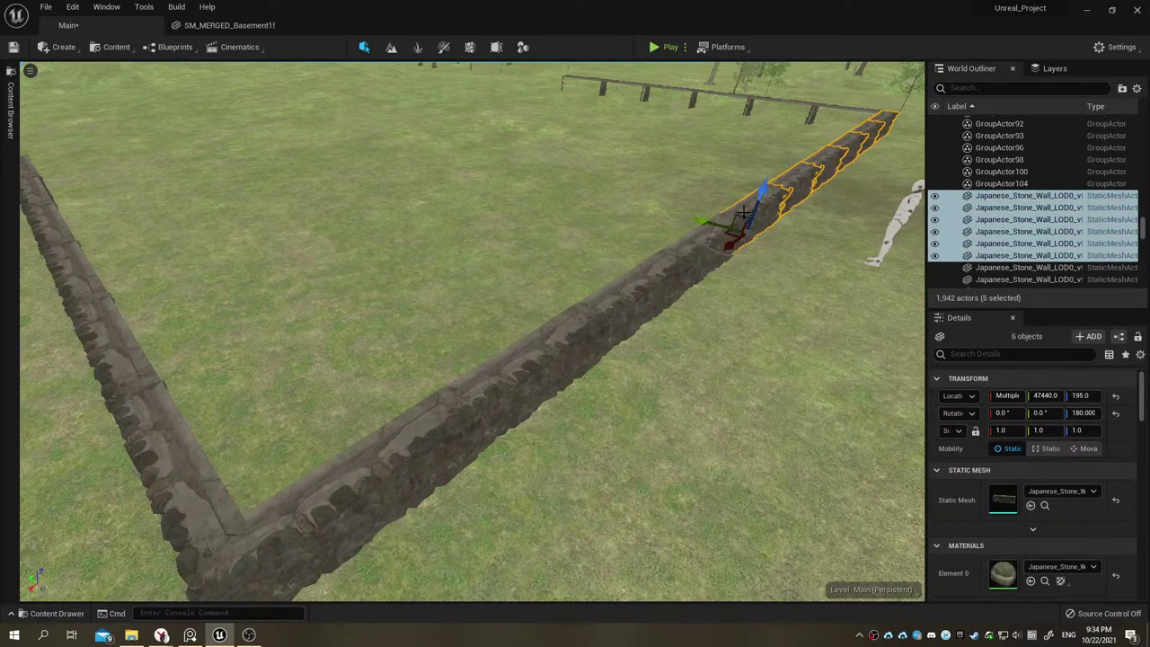
{"action": "left_click", "coordinate": [705, 236], "text": "ctrl"}
{"action": "left_click", "coordinate": [637, 276], "text": "ctrl"}
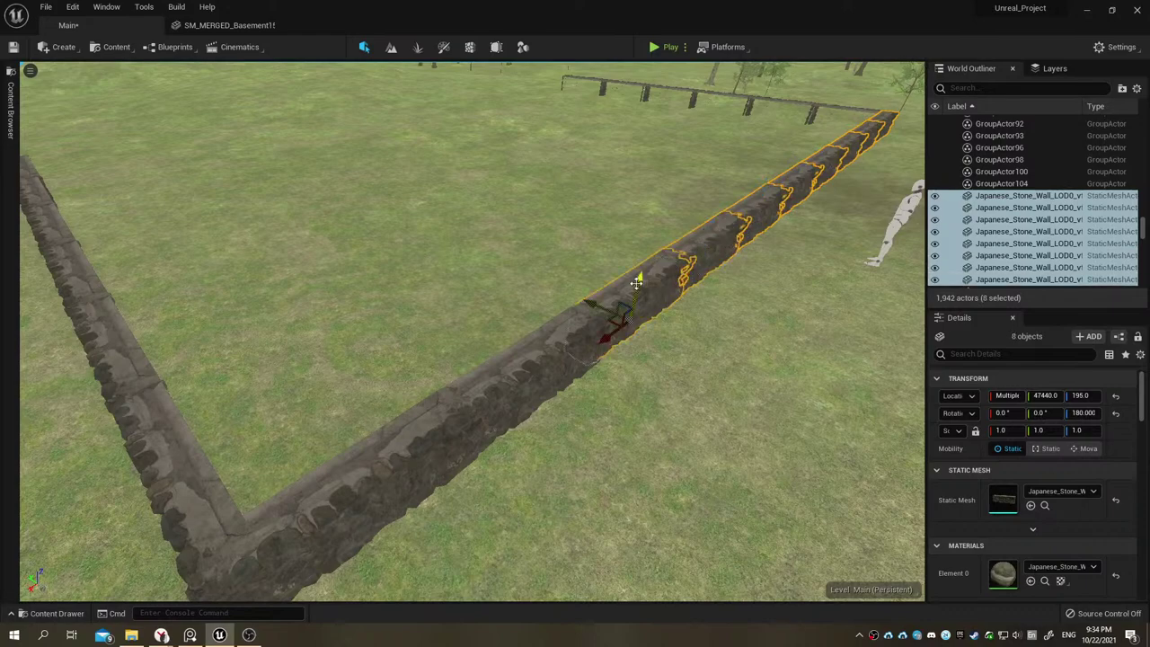
{"action": "left_click", "coordinate": [568, 331], "text": "ctrl"}
{"action": "left_click", "coordinate": [422, 425], "text": "ctrl"}
{"action": "scroll", "coordinate": [565, 297], "scroll_direction": "down", "scroll_amount": 5}
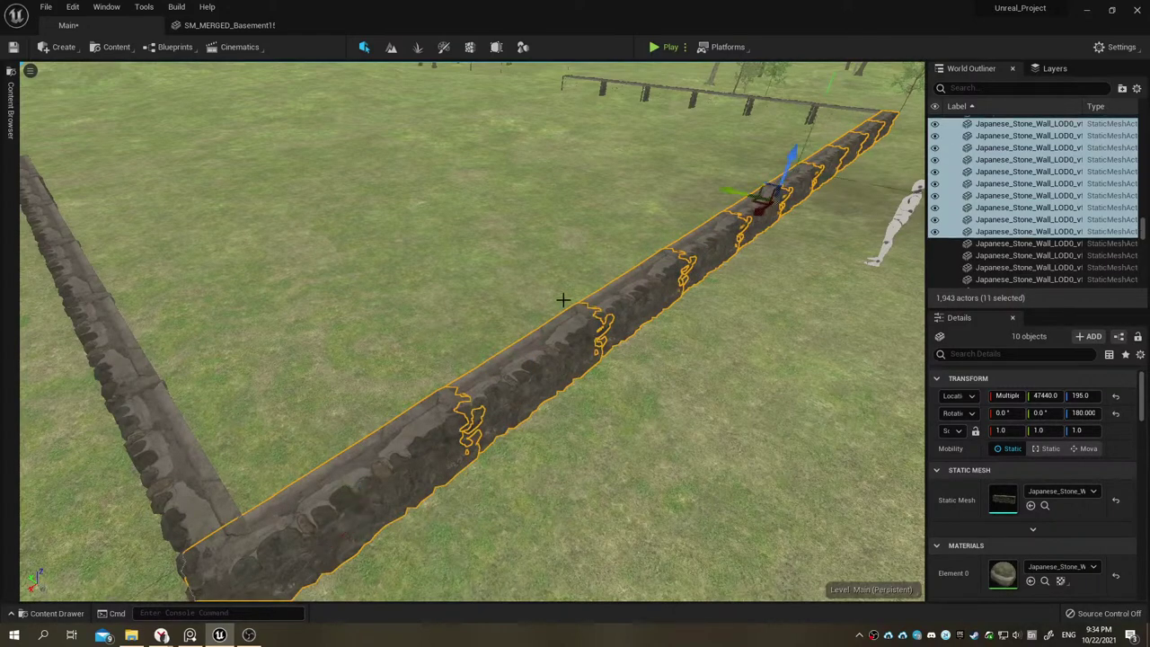
{"action": "right_click_drag", "start_coordinate": [635, 228], "coordinate": [635, 228]}
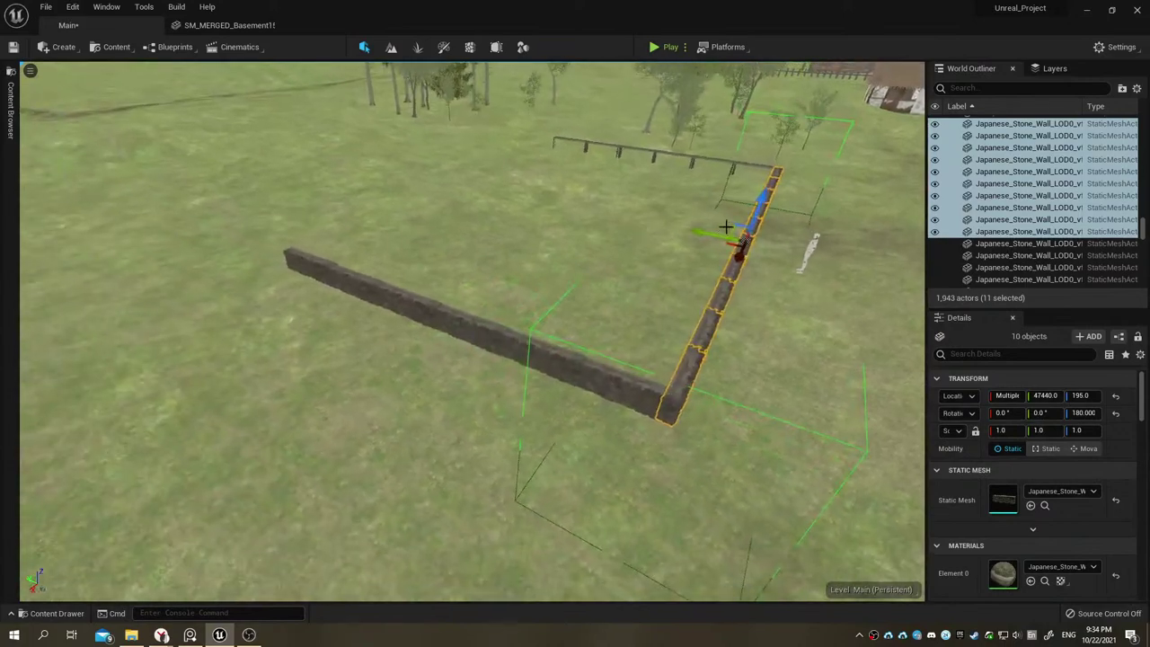
Step: Copy the long stone wall, rotate the copy a quarter turn on Z and place it at the corner
{"action": "left_click_drag", "start_coordinate": [705, 235], "coordinate": [438, 168], "text": "alt"}
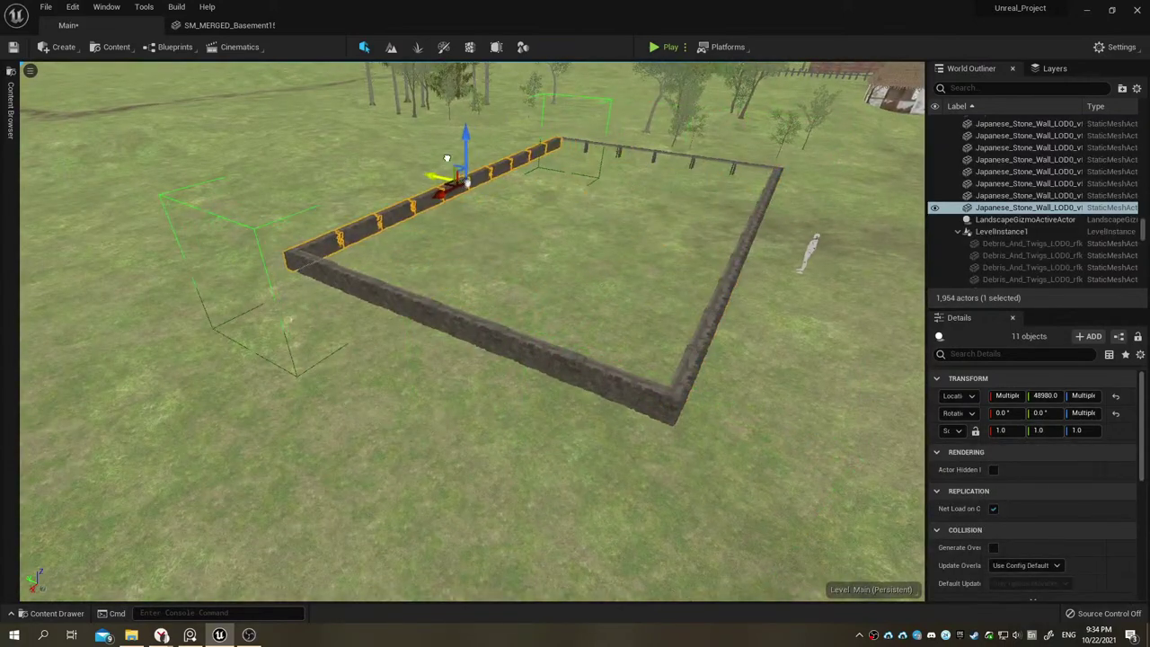
{"action": "right_click_drag", "start_coordinate": [439, 168], "coordinate": [458, 200]}
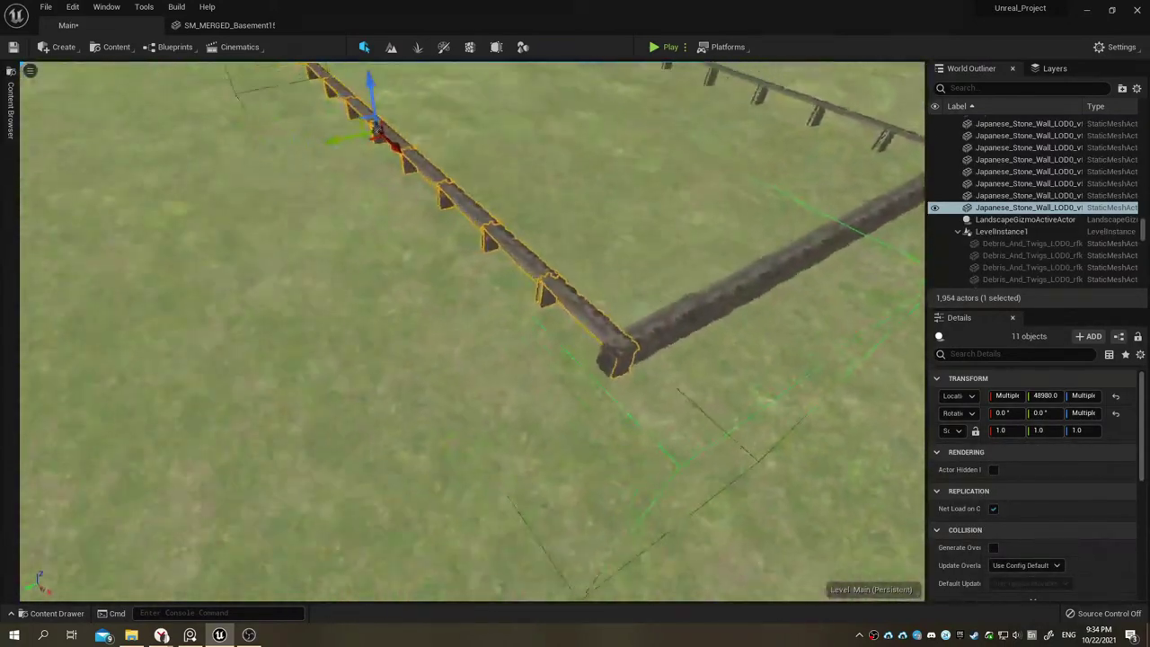
{"action": "key", "text": "e"}
{"action": "mouse_move", "coordinate": [460, 178]}
{"action": "left_mouse_down"}
{"action": "mouse_move", "coordinate": [469, 126]}
{"action": "mouse_move", "coordinate": [426, 190]}
{"action": "left_mouse_up"}
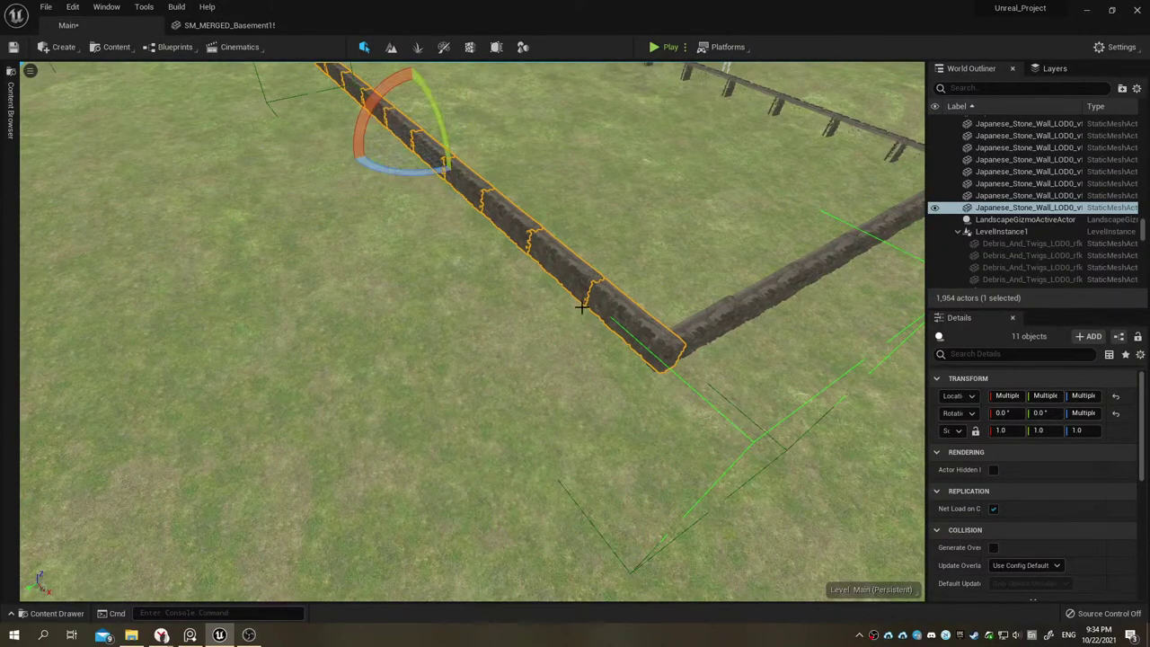
{"action": "mouse_move", "coordinate": [608, 360]}
{"action": "right_mouse_down"}
{"action": "mouse_move", "coordinate": [417, 234]}
{"action": "mouse_move", "coordinate": [405, 247]}
{"action": "right_mouse_up"}
{"action": "key", "text": "w"}
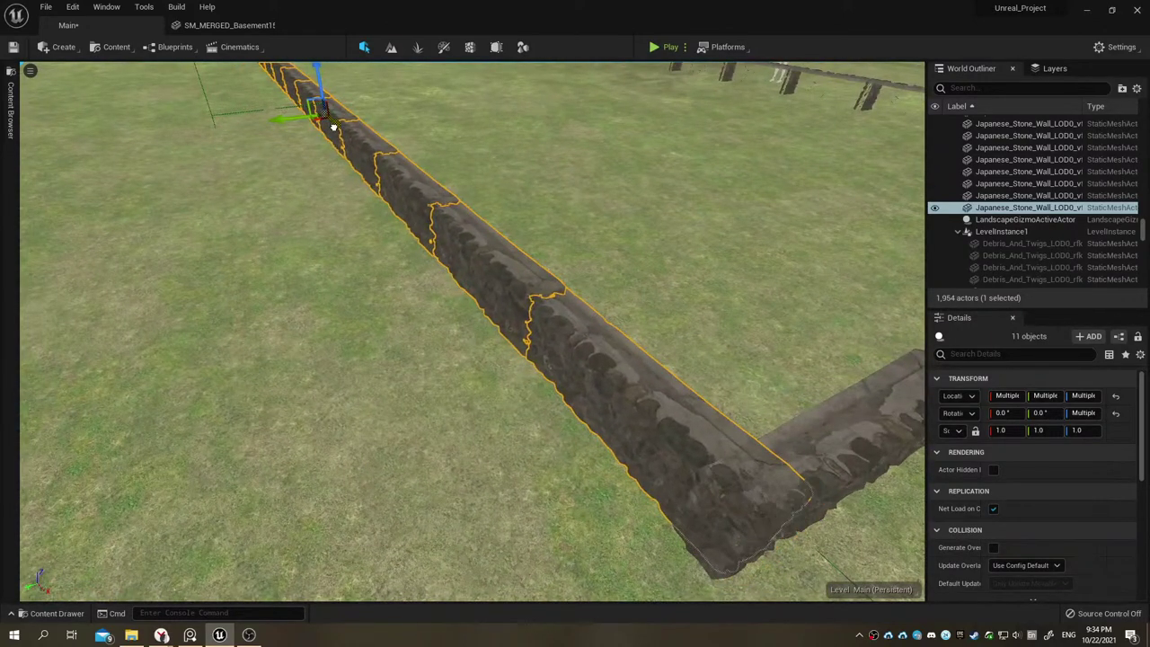
{"action": "mouse_move", "coordinate": [333, 126]}
{"action": "right_mouse_down"}
{"action": "mouse_move", "coordinate": [315, 135]}
{"action": "mouse_move", "coordinate": [444, 231]}
{"action": "right_mouse_up"}
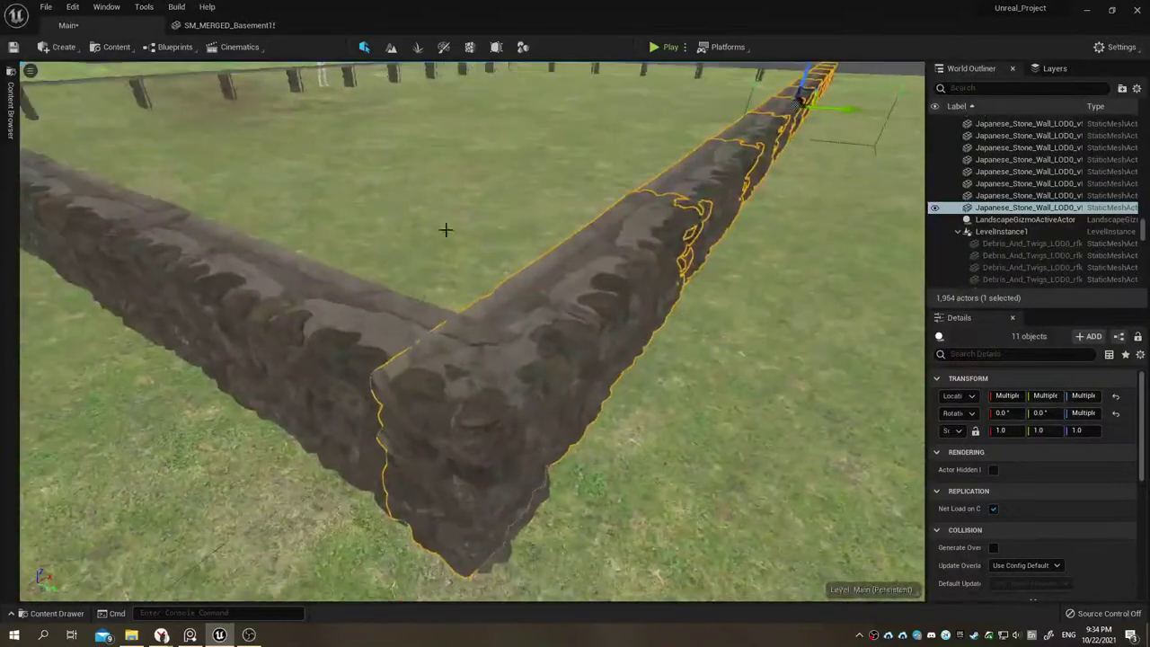
Step: Select the left wall and the right fence section, framing the whole enclosure in view
{"action": "left_click", "coordinate": [279, 286], "text": "ctrl"}
{"action": "key", "text": "f"}
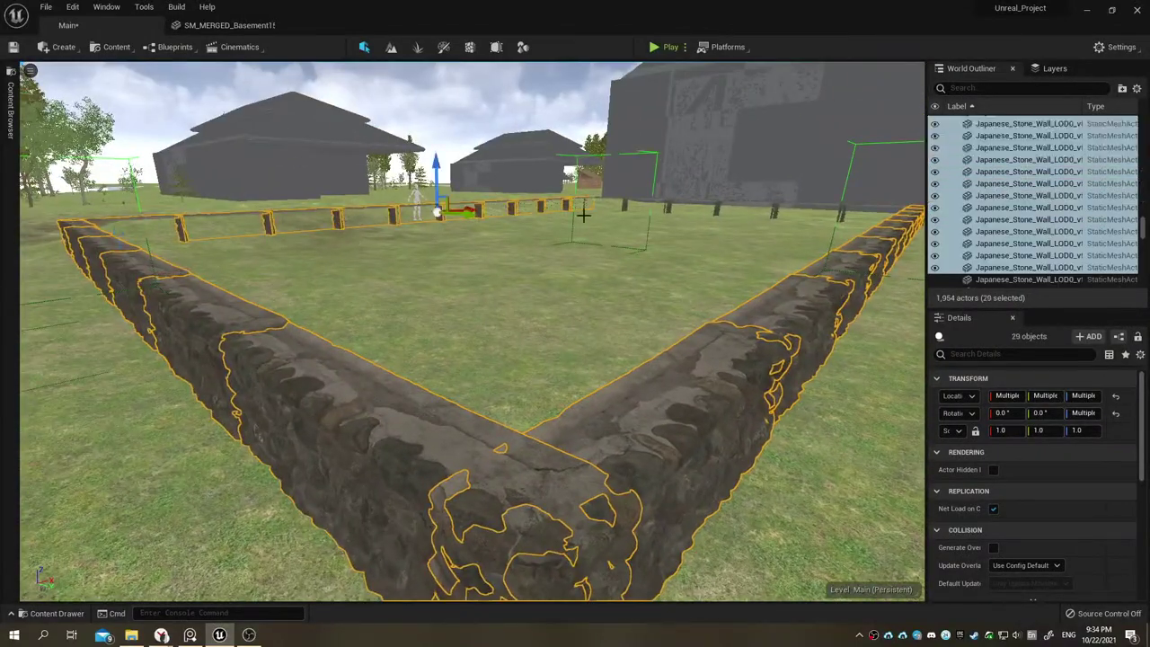
{"action": "left_click", "coordinate": [657, 214], "text": "ctrl"}
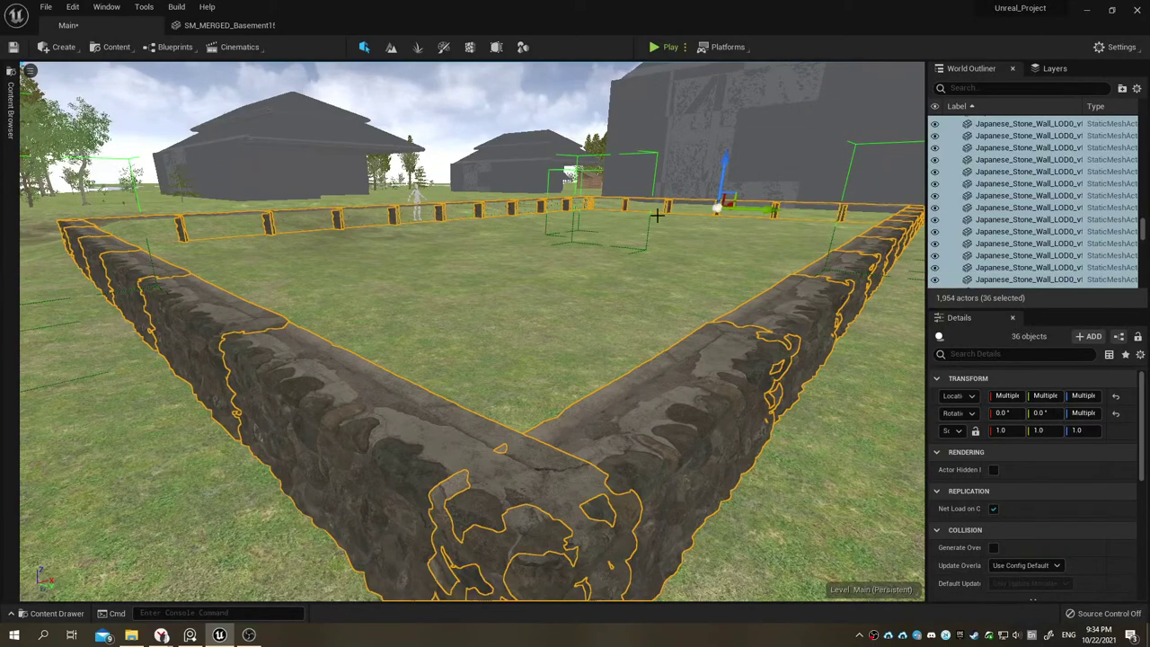
{"action": "right_click_drag", "start_coordinate": [657, 213], "coordinate": [657, 214]}
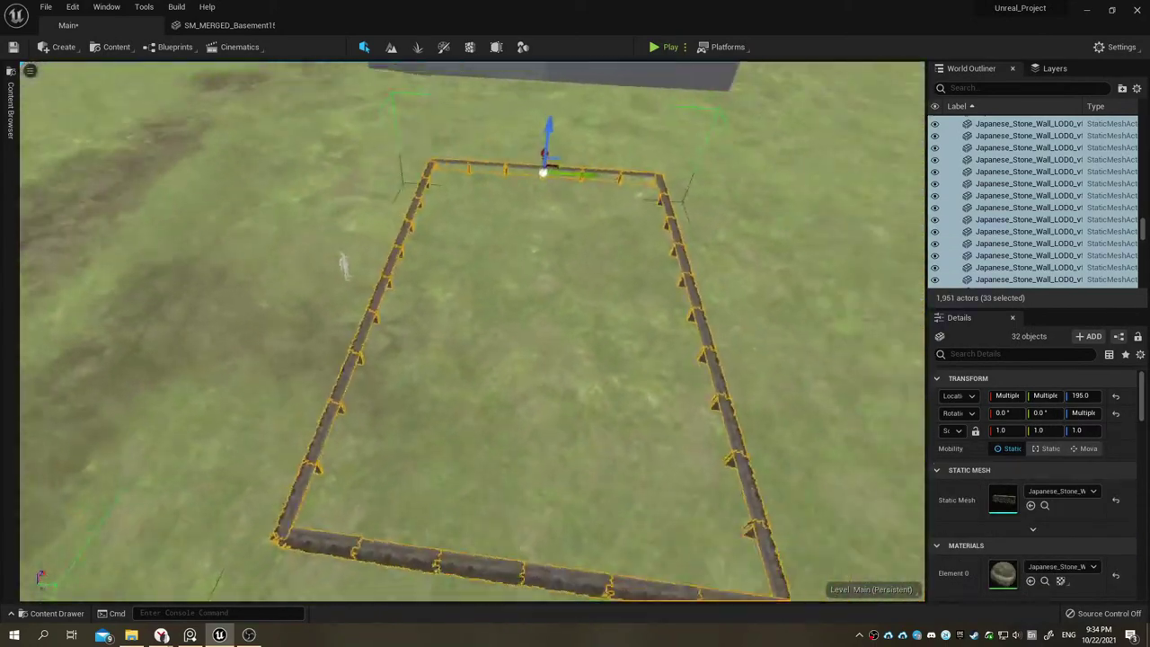
Step: Start merging the selected walls, then dismiss the merged-mesh save prompt
{"action": "right_click", "coordinate": [1024, 208]}
{"action": "mouse_move", "coordinate": [994, 422]}
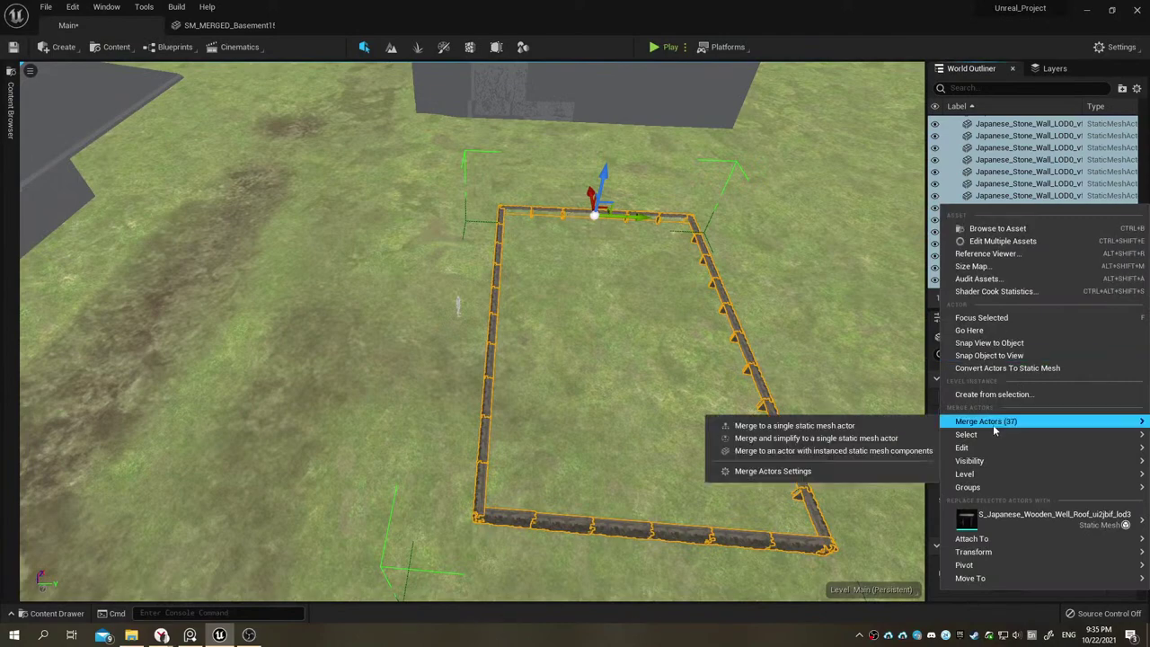
{"action": "left_click", "coordinate": [850, 426]}
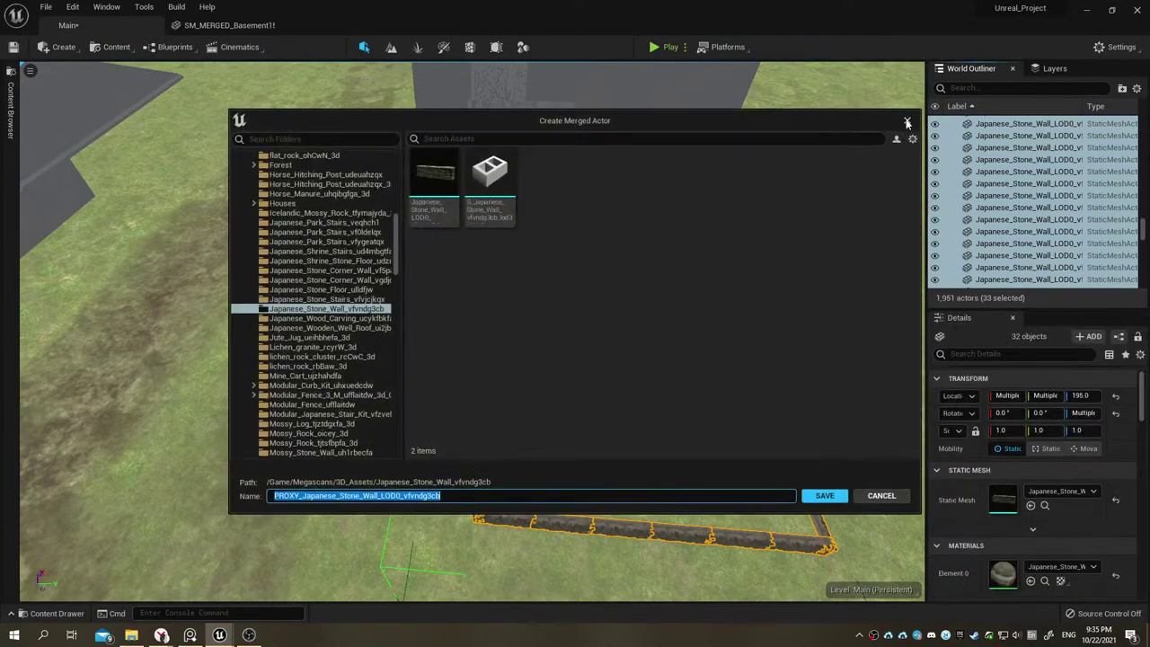
{"action": "left_click", "coordinate": [908, 122]}
Step: Merge the wall pieces into one static mesh saved in Environments/Houses/Basement_And_Foundation
{"action": "right_click", "coordinate": [1028, 242]}
{"action": "mouse_move", "coordinate": [912, 464]}
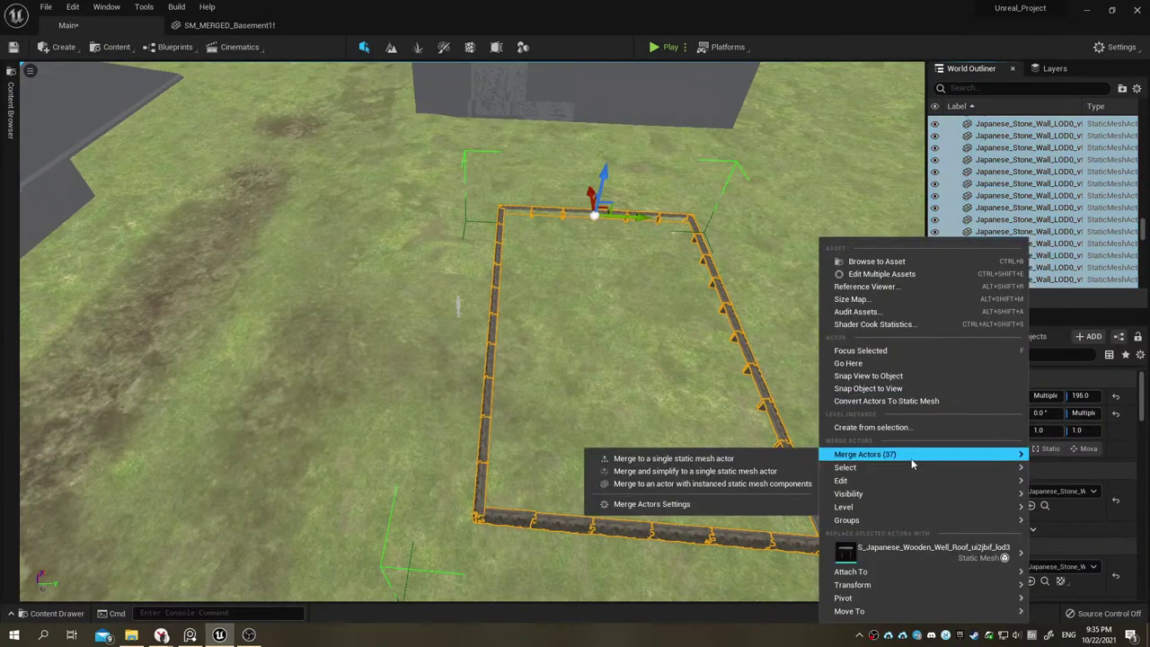
{"action": "left_click", "coordinate": [811, 459]}
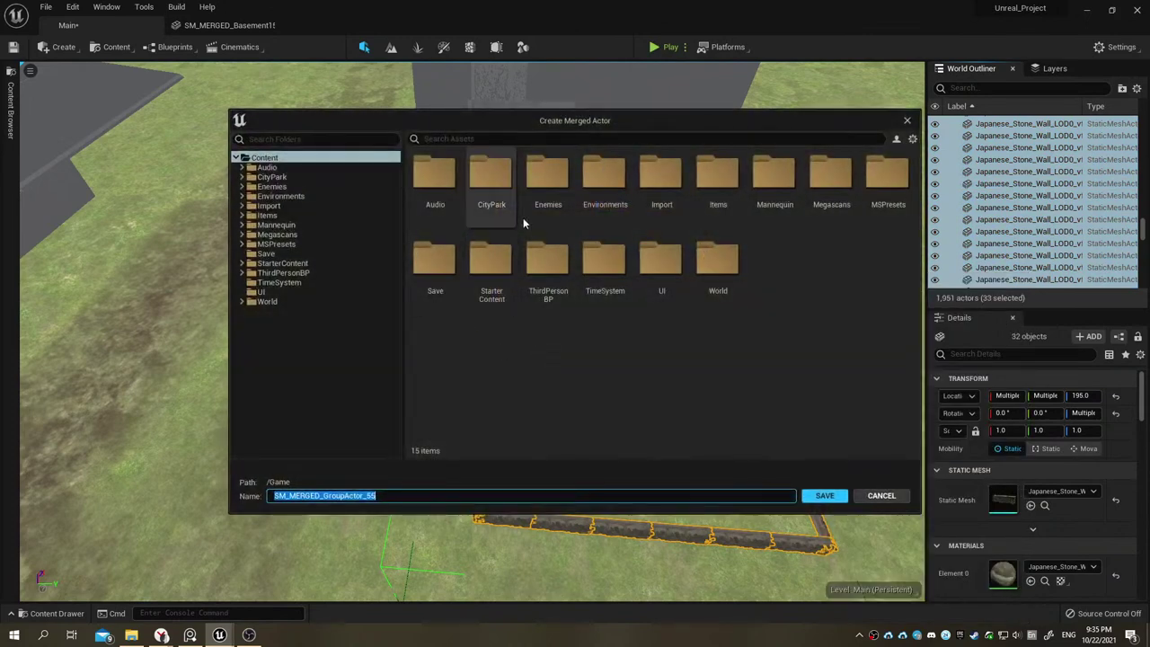
{"action": "left_click", "coordinate": [423, 171]}
{"action": "double_click", "coordinate": [620, 179]}
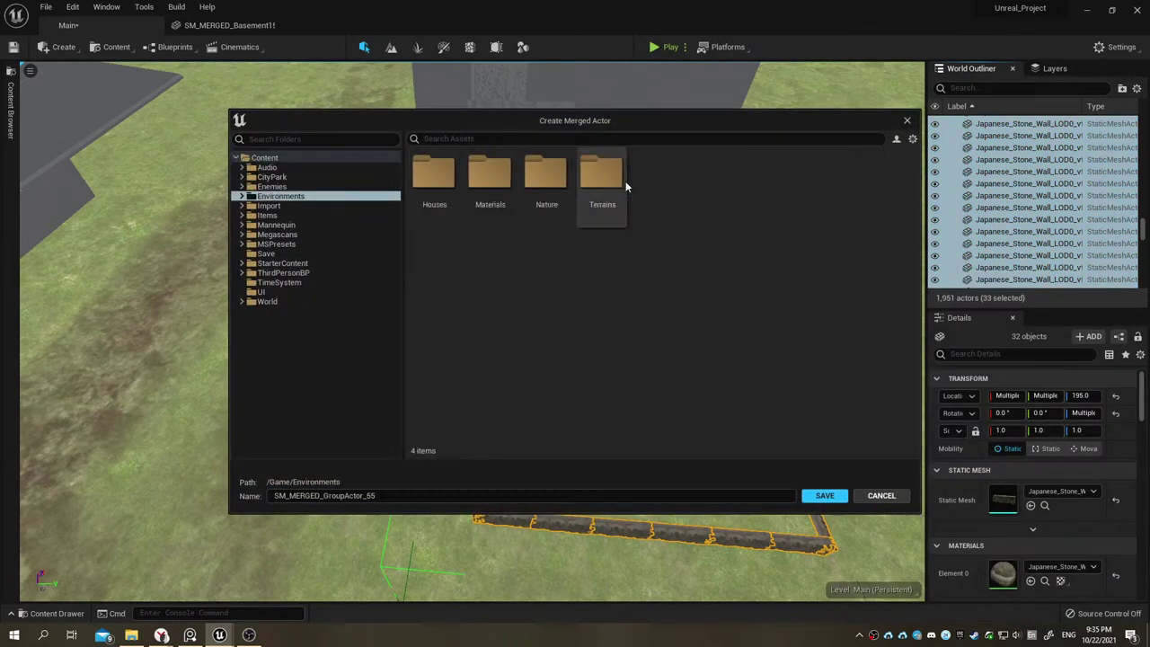
{"action": "double_click", "coordinate": [428, 183]}
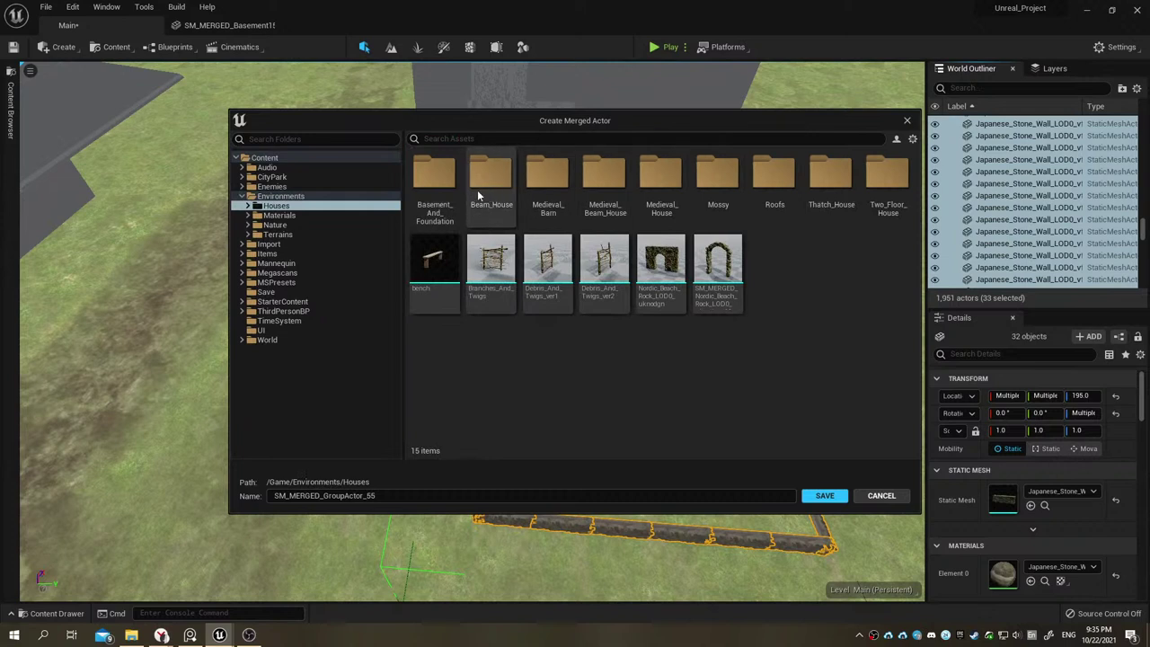
{"action": "double_click", "coordinate": [442, 185]}
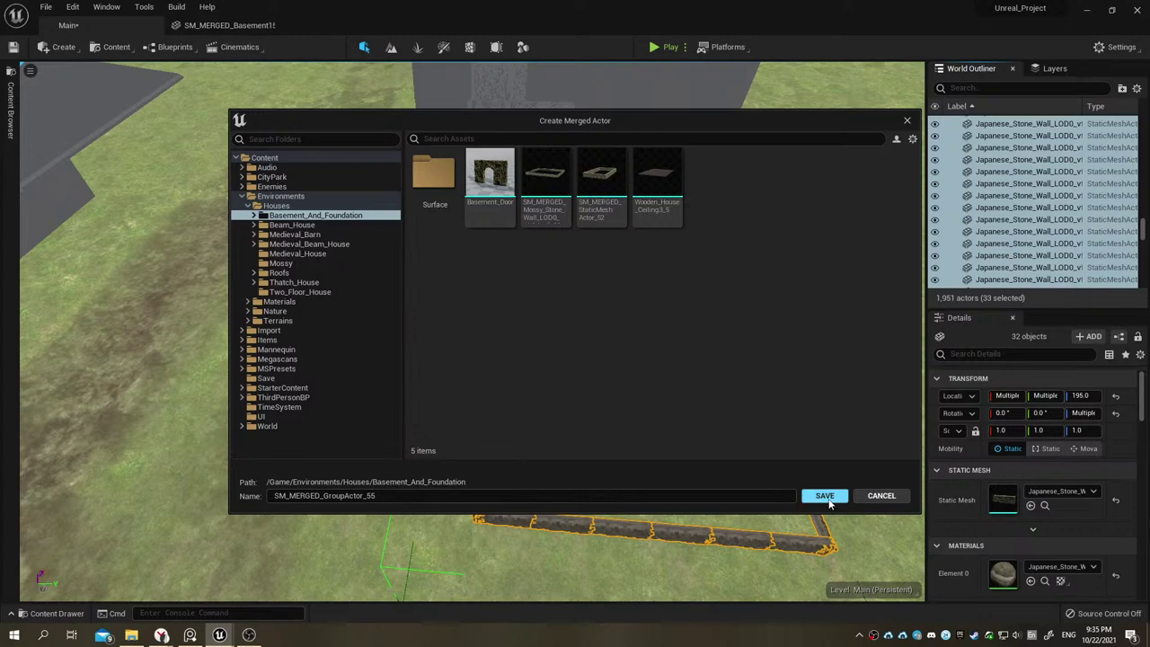
{"action": "left_click", "coordinate": [827, 502]}
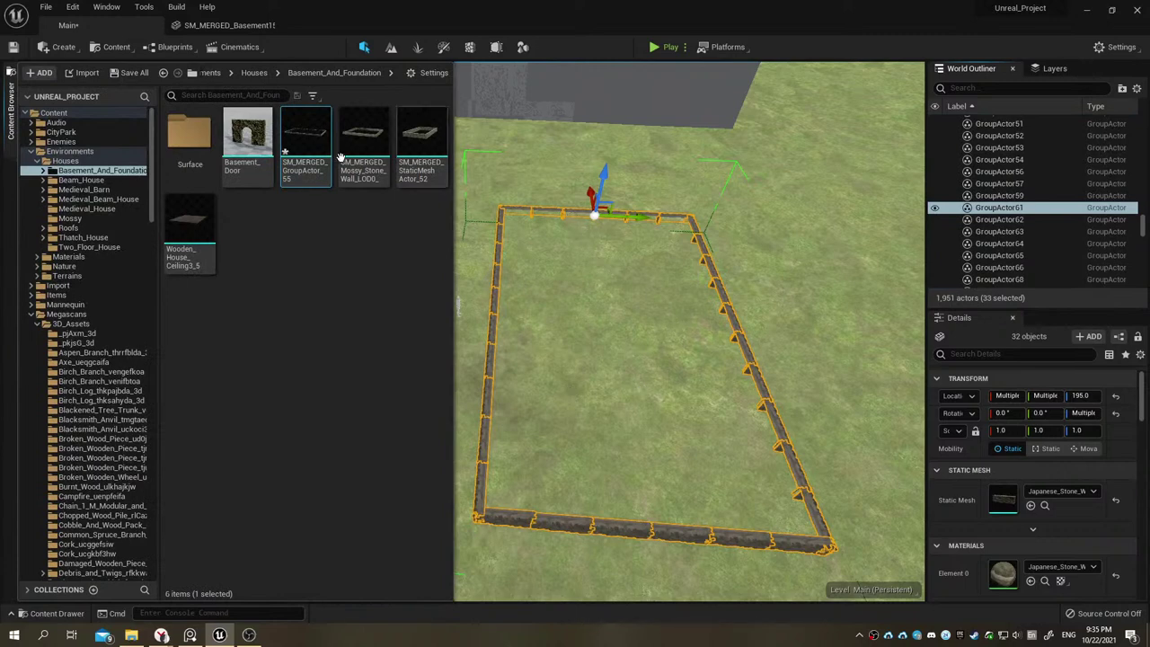
Step: Place SM_MERGED_GroupActor_55 into the level, creating SM_MERGED_GroupActor_56 at 74075, 48990, 150
{"action": "mouse_move", "coordinate": [302, 134]}
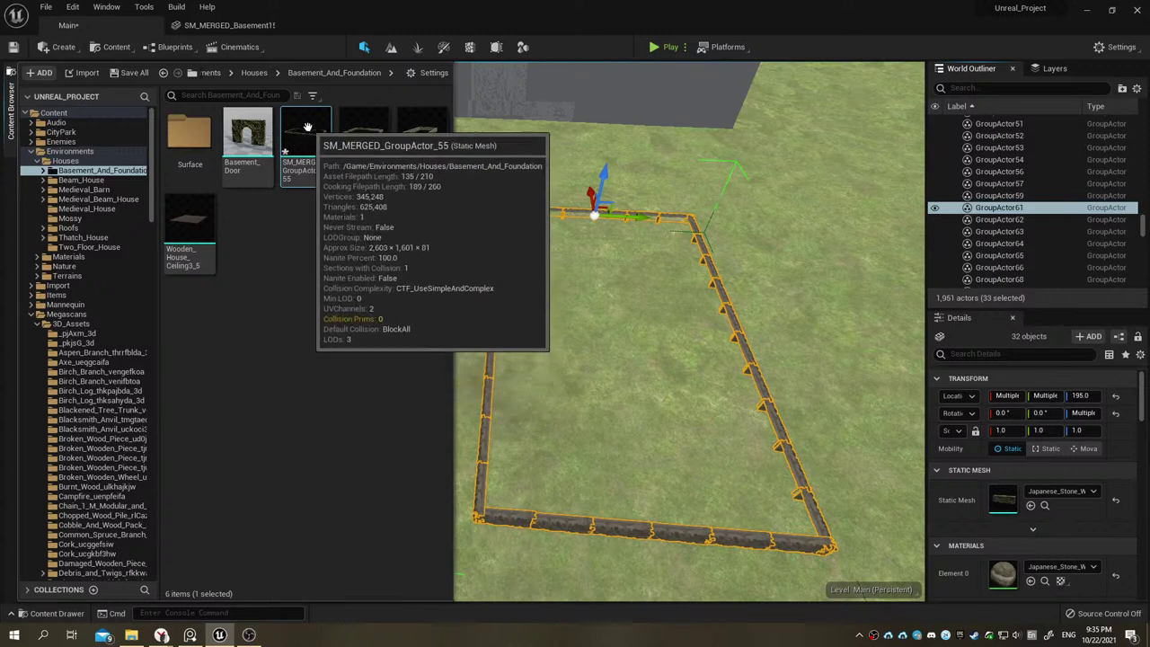
{"action": "mouse_move", "coordinate": [306, 135]}
{"action": "left_mouse_down"}
{"action": "mouse_move", "coordinate": [648, 258]}
{"action": "mouse_move", "coordinate": [689, 234]}
{"action": "left_mouse_up"}
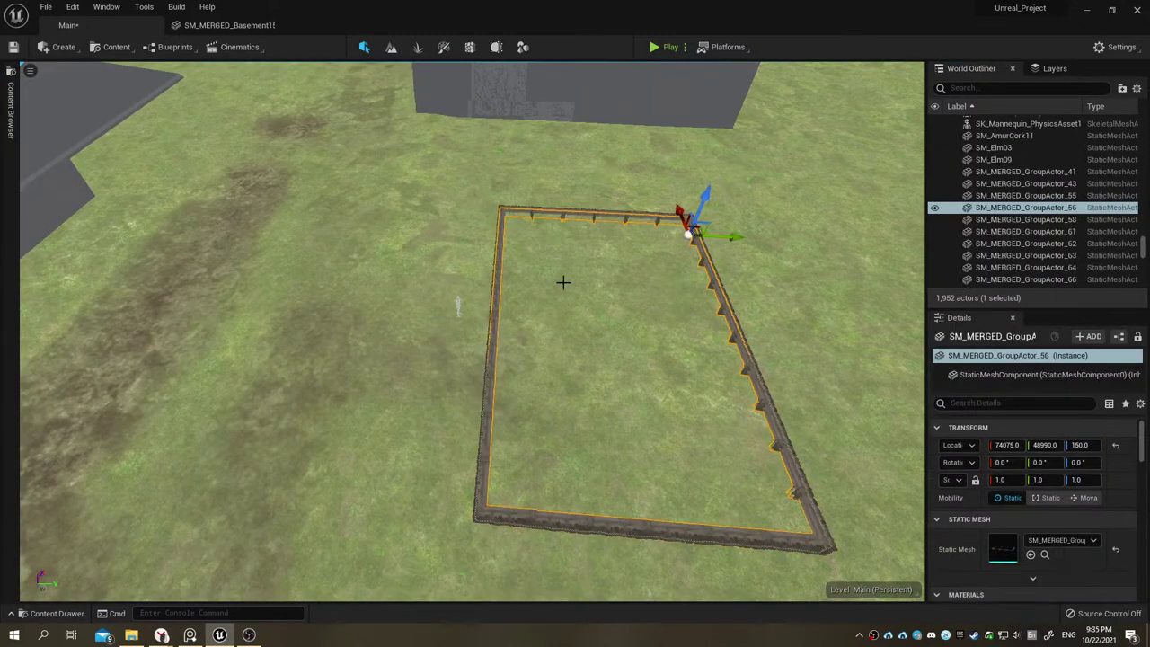
Step: Raise the merged wall to Z 315 and shift it to X 74050
{"action": "right_click_drag", "start_coordinate": [544, 293], "coordinate": [544, 292]}
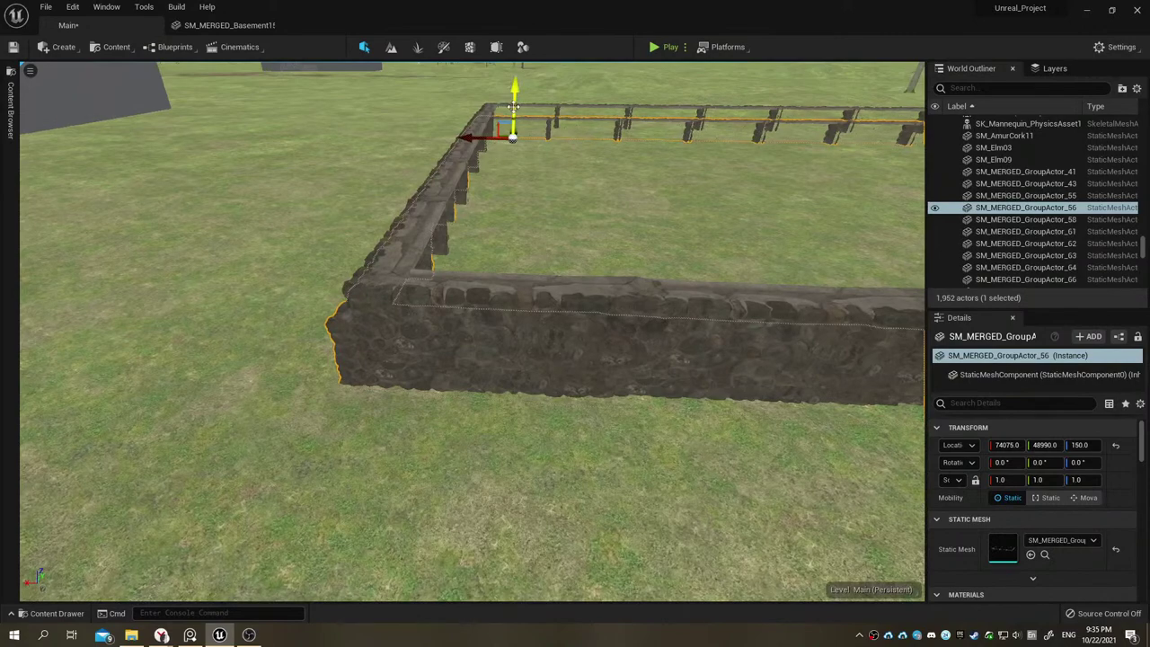
{"action": "left_click_drag", "start_coordinate": [511, 115], "coordinate": [517, 70]}
{"action": "right_click_drag", "start_coordinate": [500, 125], "coordinate": [501, 126]}
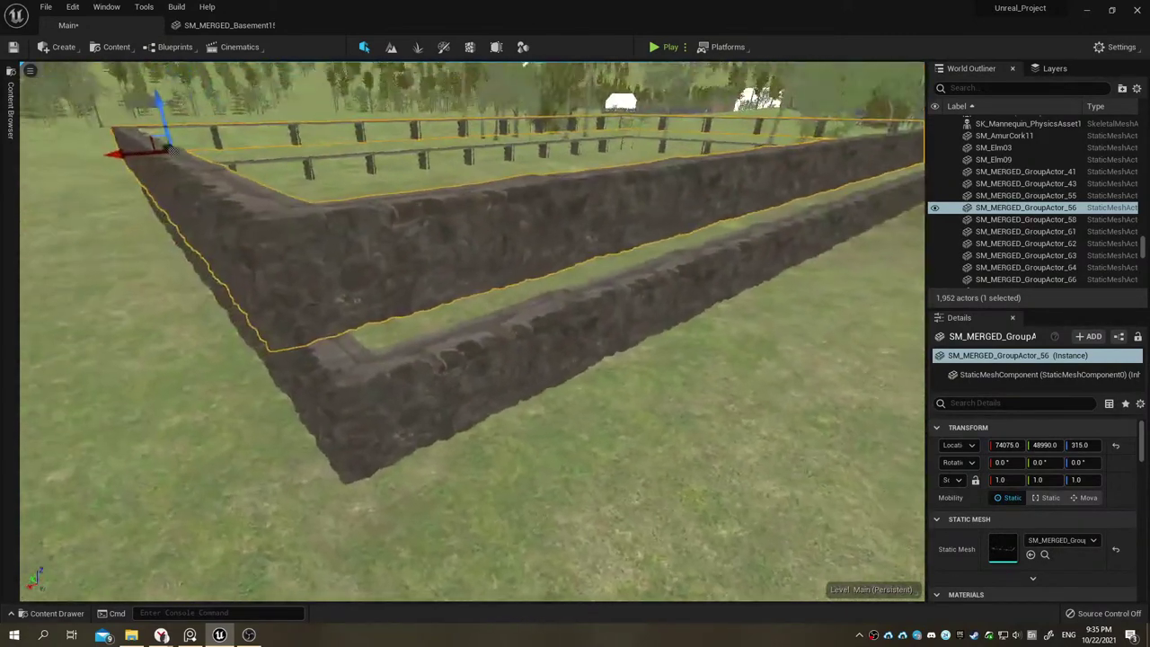
{"action": "left_click_drag", "start_coordinate": [237, 132], "coordinate": [248, 132]}
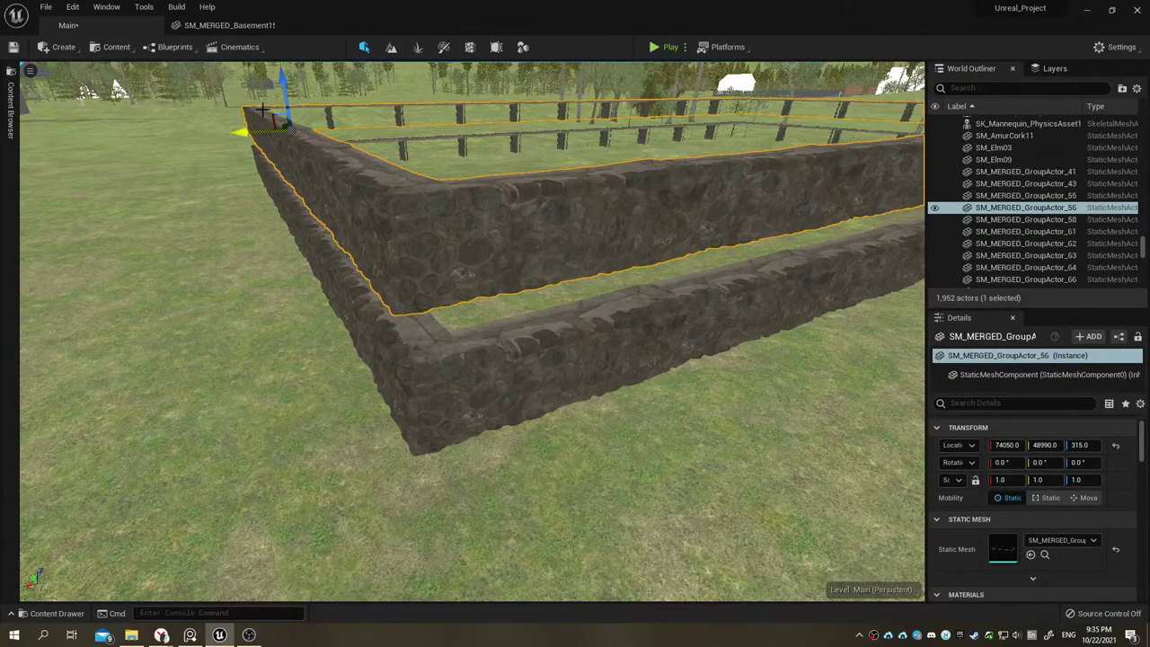
Step: Save all unsaved level and asset changes
{"action": "left_click", "coordinate": [10, 108]}
{"action": "left_click", "coordinate": [57, 613]}
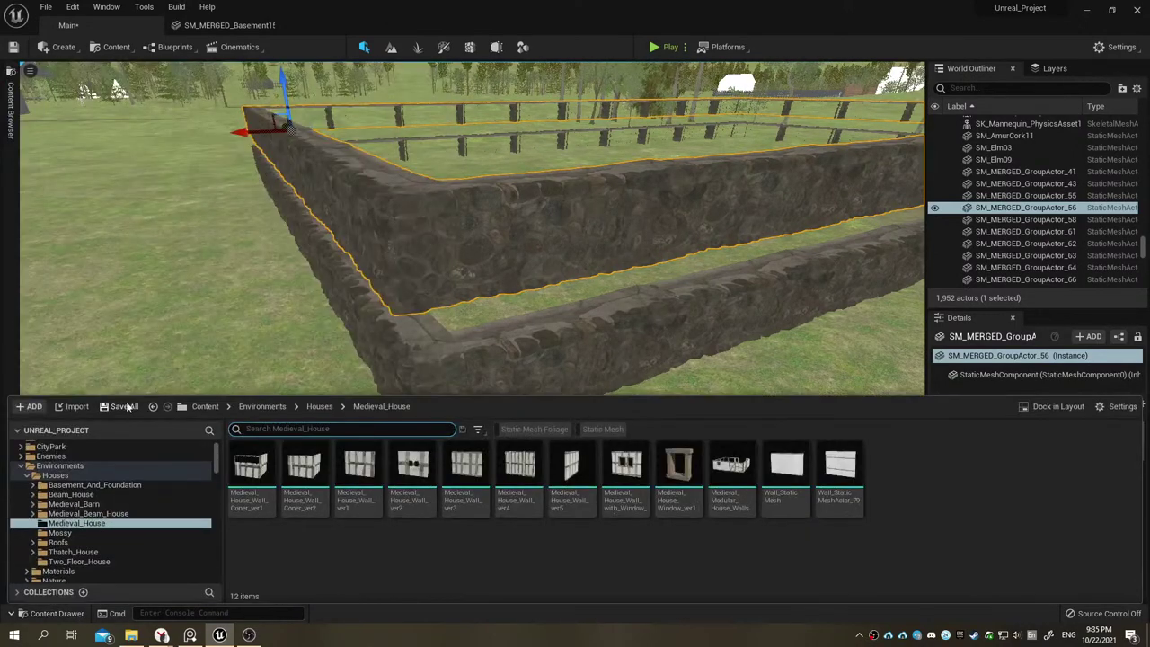
{"action": "left_click", "coordinate": [124, 406]}
{"action": "left_click", "coordinate": [634, 449]}
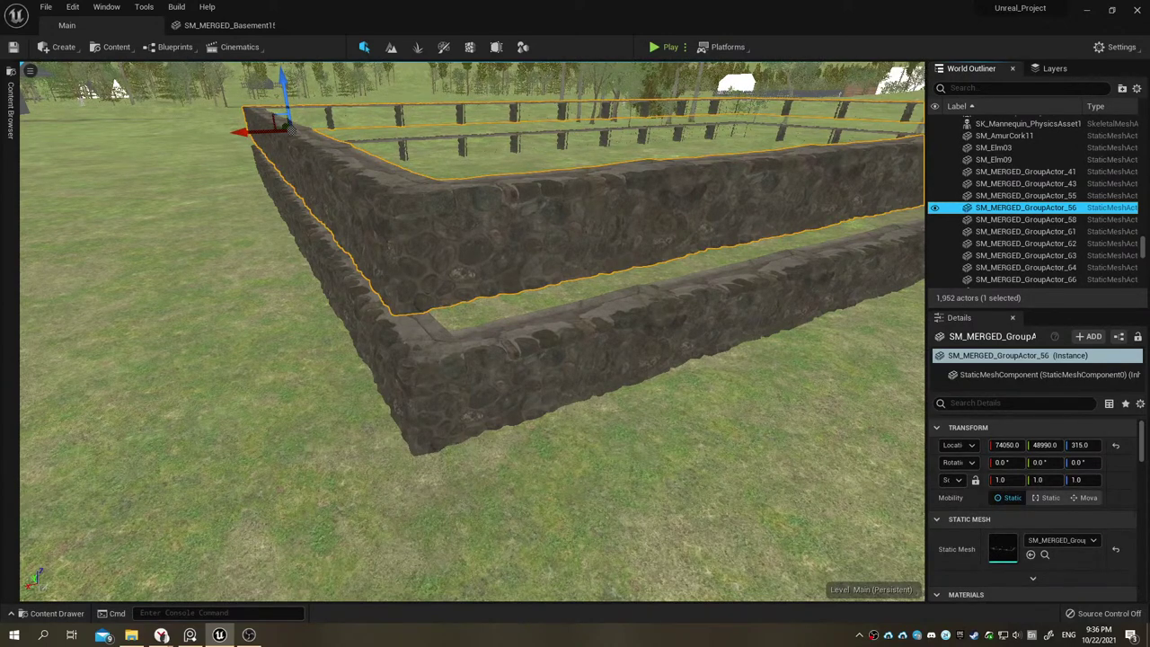
{"action": "left_click", "coordinate": [580, 239]}
{"action": "right_click_drag", "start_coordinate": [581, 239], "coordinate": [239, 463]}
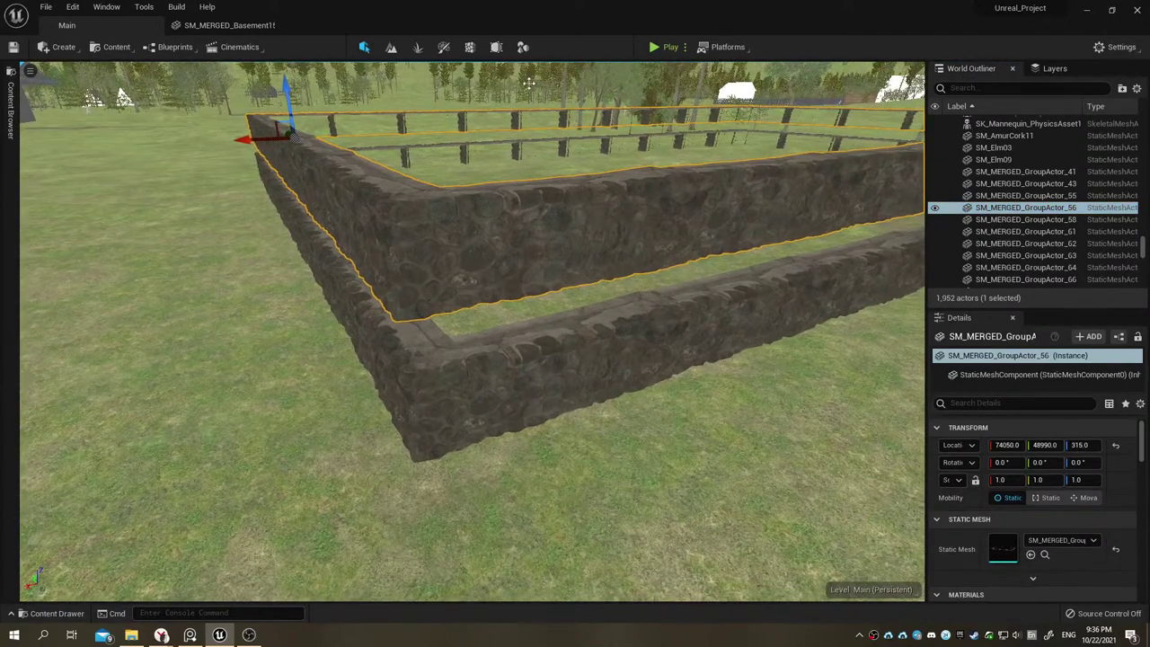
Step: In Modeling mode, simplify the merged wall using UE Standard with a 20 percent target
{"action": "key", "text": "shift+5"}
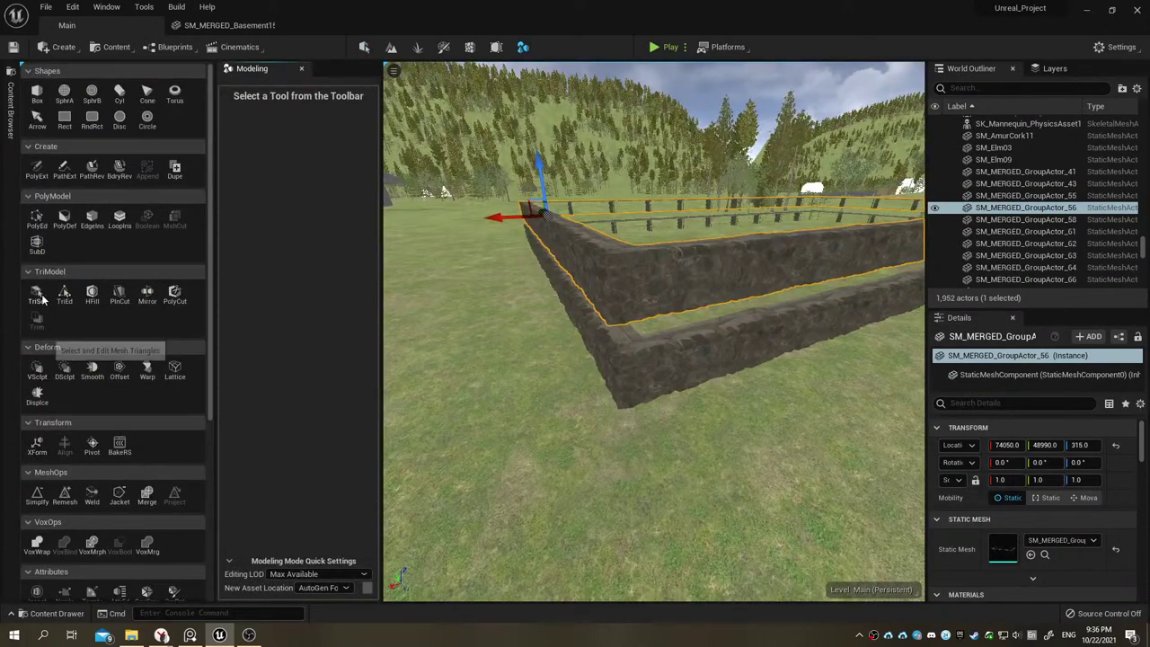
{"action": "left_click", "coordinate": [37, 494]}
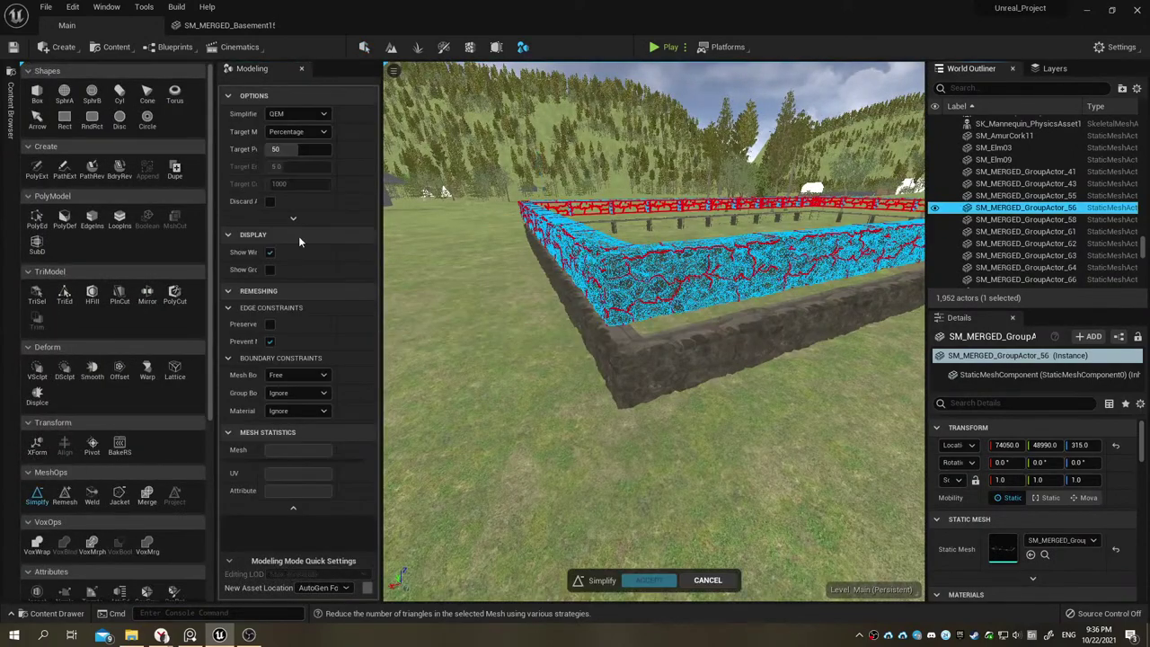
{"action": "left_click", "coordinate": [305, 117]}
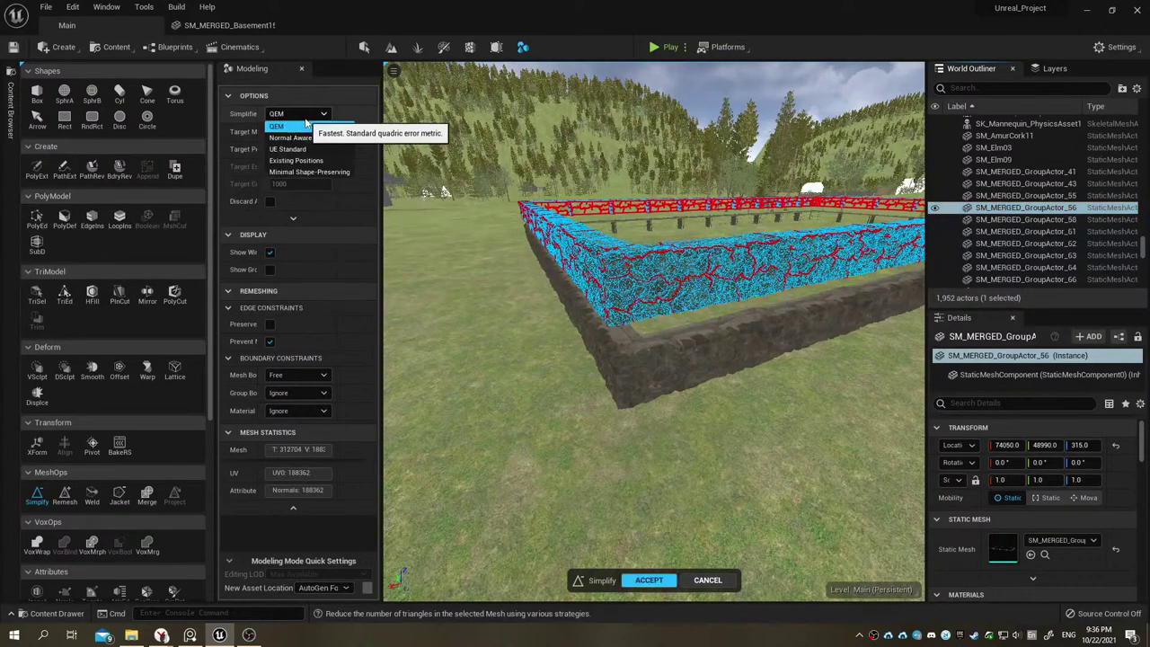
{"action": "left_click", "coordinate": [305, 117]}
{"action": "left_click", "coordinate": [305, 117]}
{"action": "left_click", "coordinate": [289, 150]}
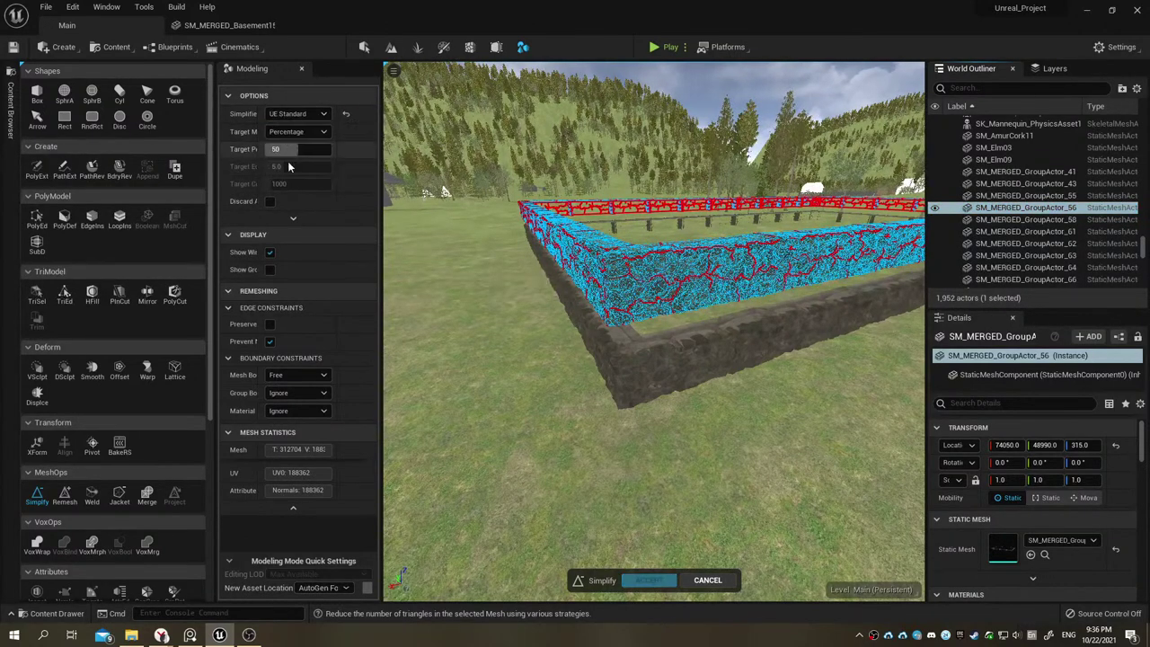
{"action": "left_click", "coordinate": [331, 152]}
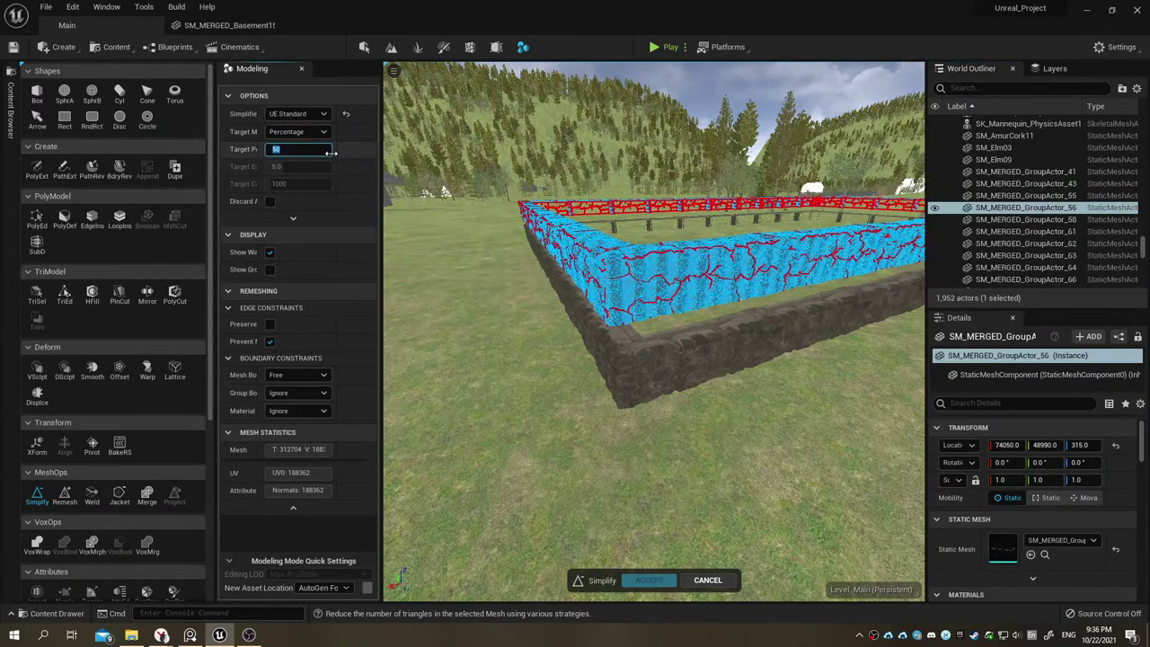
{"action": "type", "text": "20"}
{"action": "key", "text": "Return"}
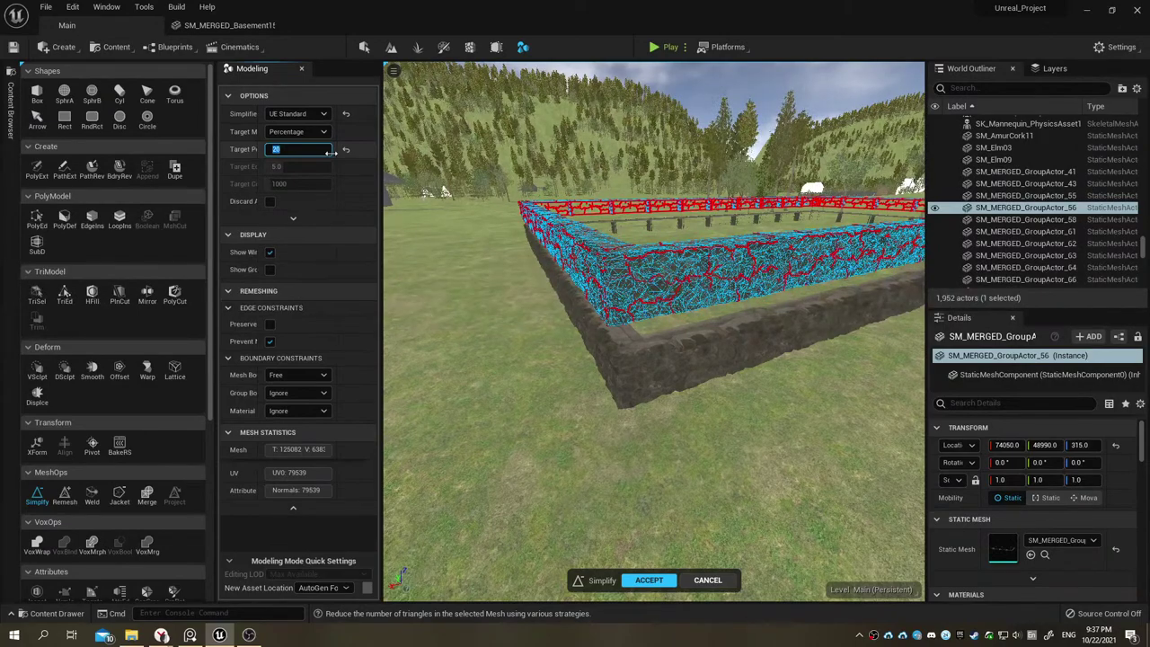
Step: Change the Simplify target from 20 to 10 percent, giving 62,540 triangles
{"action": "right_click_drag", "start_coordinate": [693, 251], "coordinate": [449, 404]}
{"action": "left_click", "coordinate": [299, 149]}
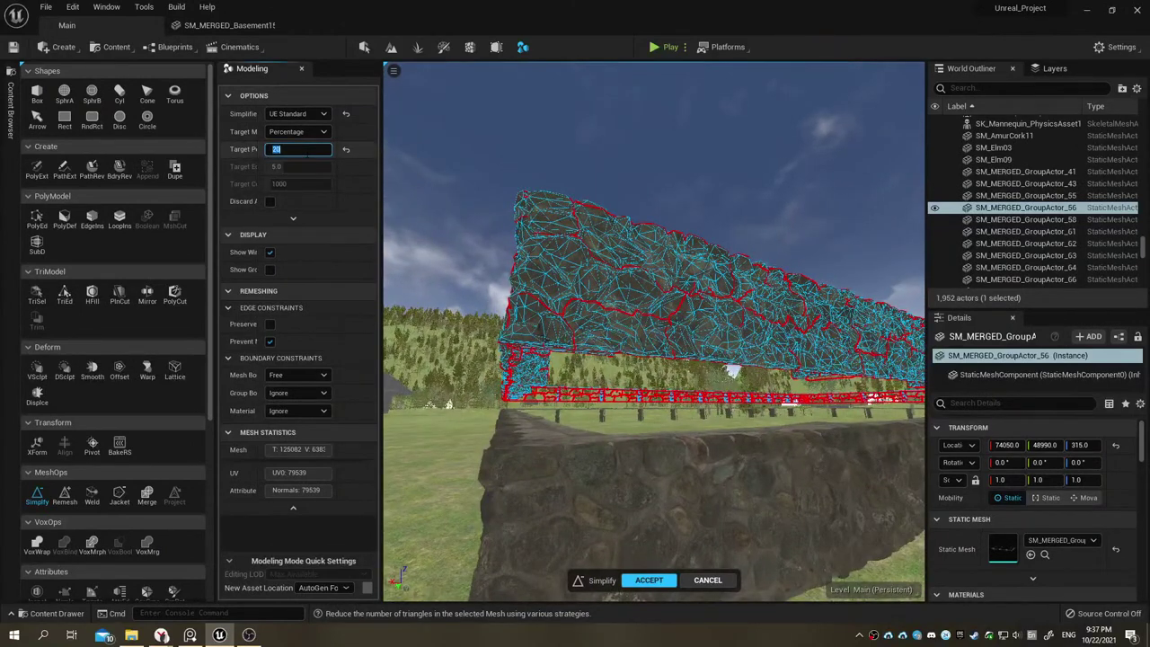
{"action": "type", "text": "10"}
{"action": "key", "text": "Return"}
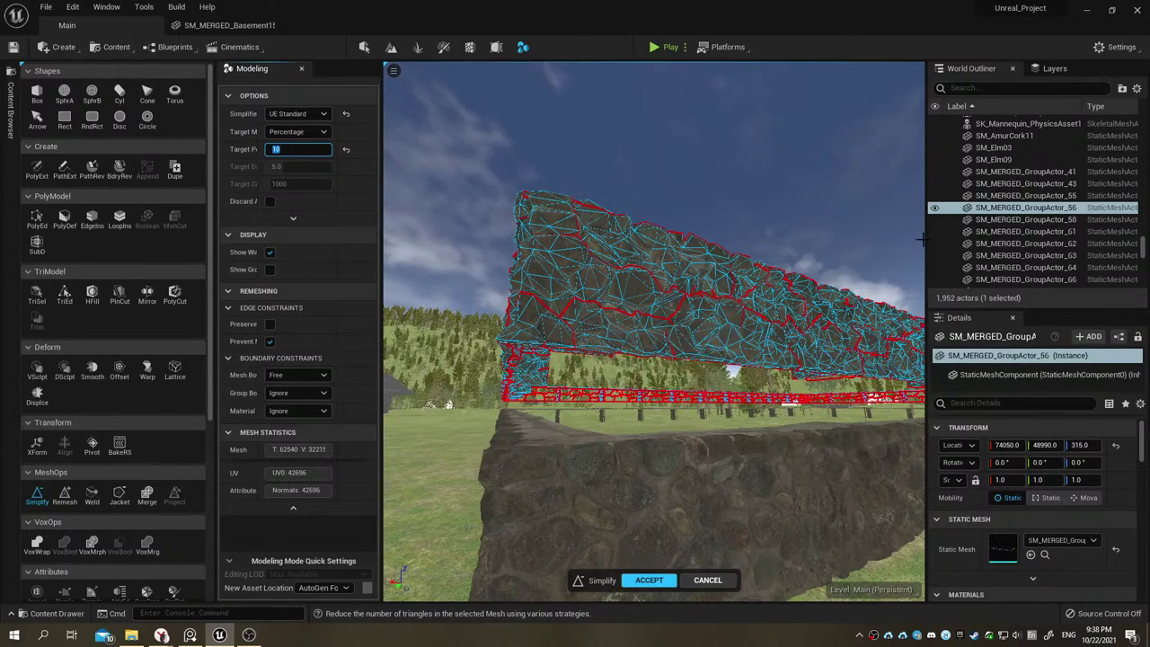
Step: Tilt and pull back the view to inspect the simplified wall's wireframe
{"action": "key", "text": "alt+Tab"}
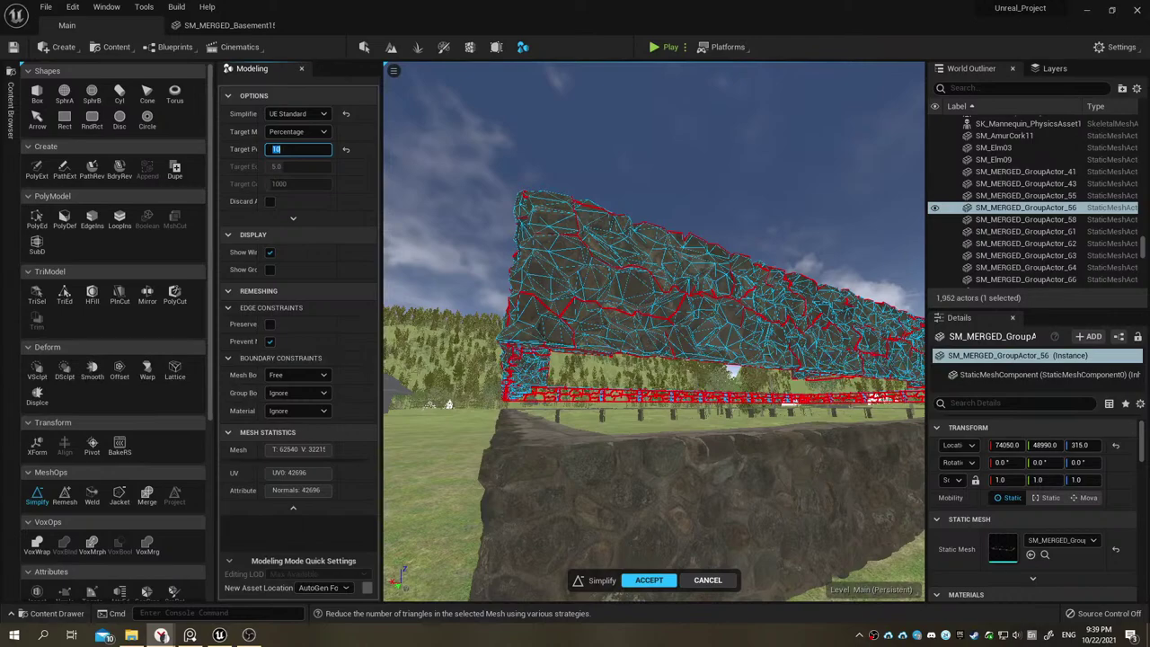
{"action": "right_click_drag", "start_coordinate": [669, 305], "coordinate": [688, 346]}
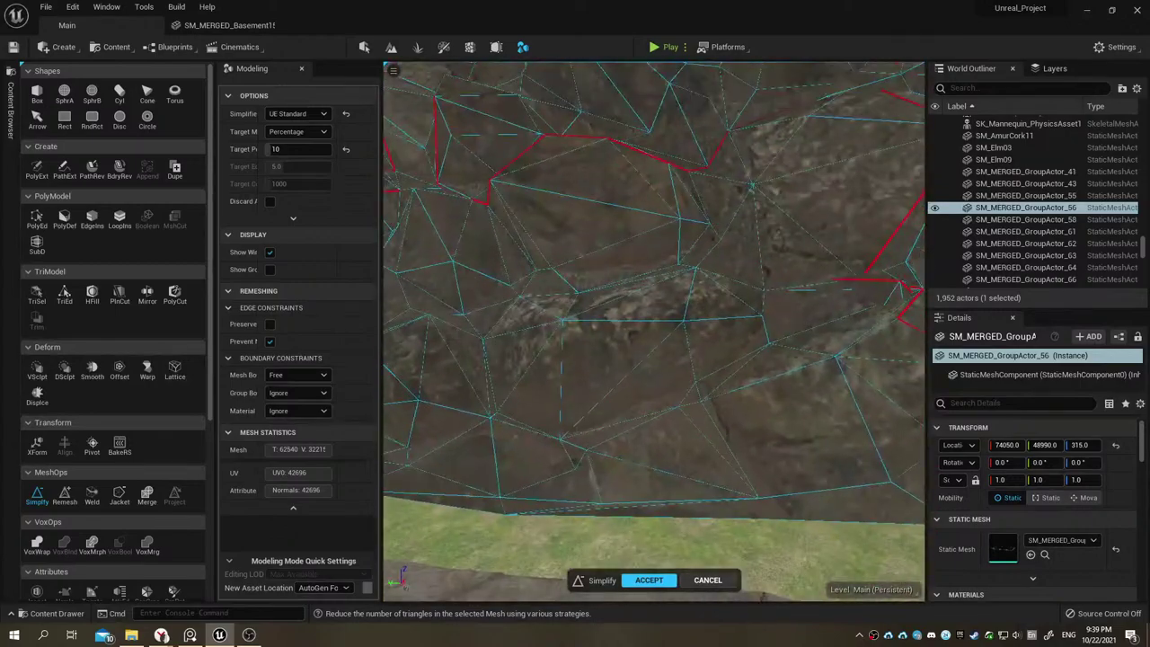
{"action": "right_click_drag", "start_coordinate": [654, 333], "coordinate": [634, 328]}
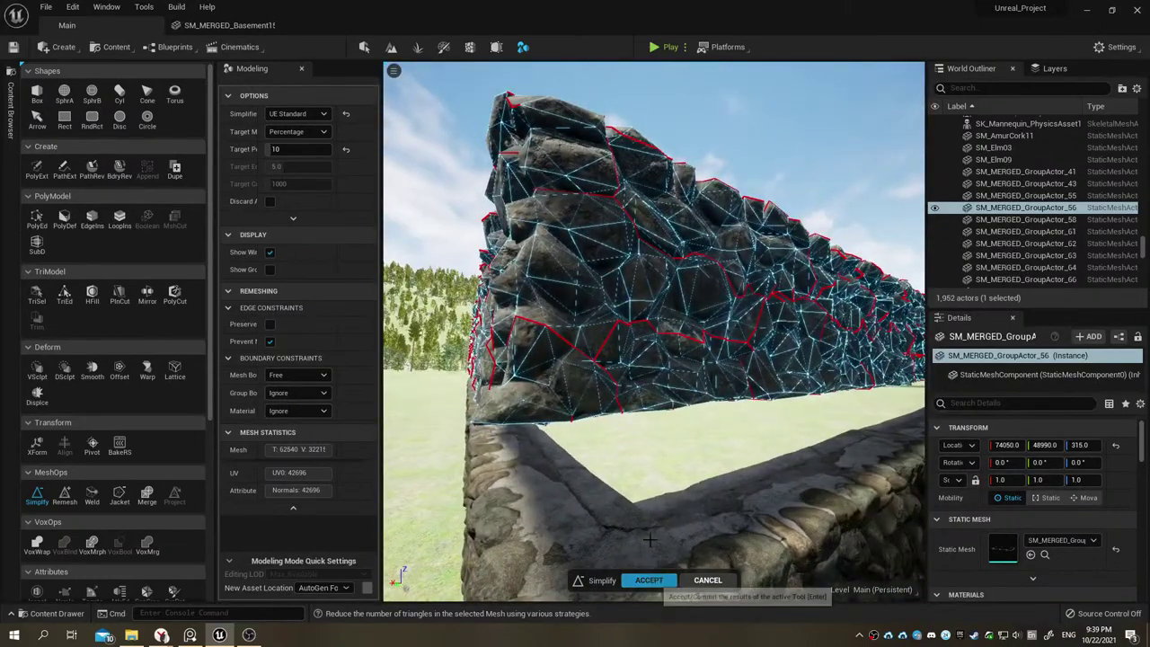
Step: Accept the 10 percent simplification of the merged wall mesh
{"action": "key", "text": "Return"}
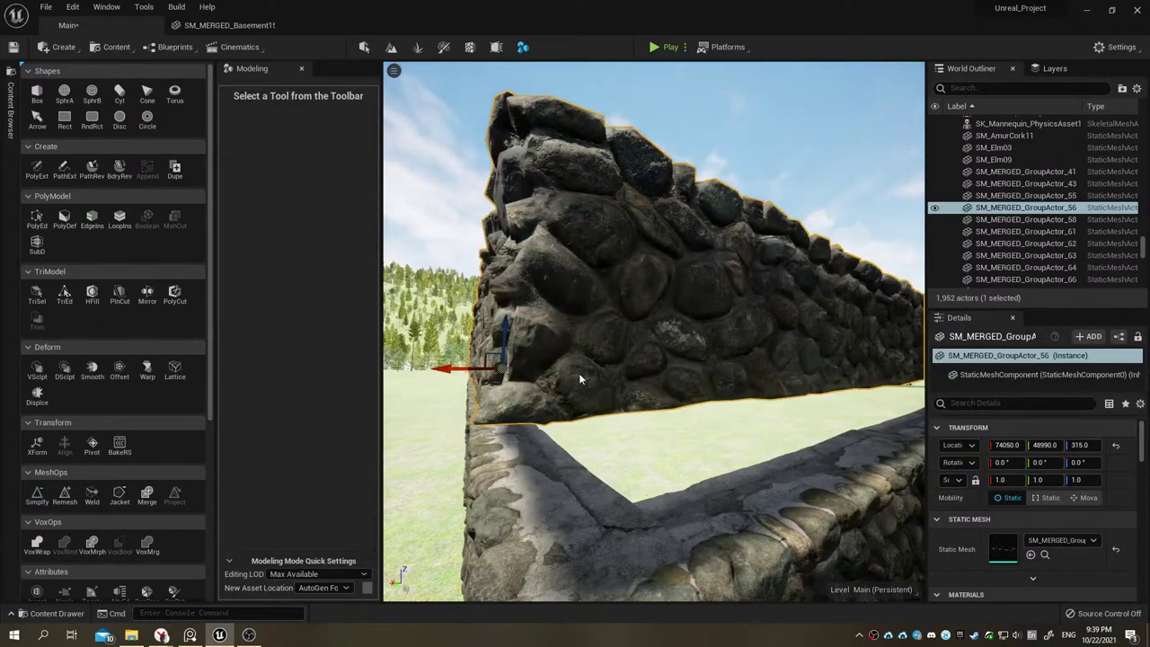
{"action": "right_click_drag", "start_coordinate": [580, 379], "coordinate": [566, 377]}
{"action": "key", "text": "ctrl+space"}
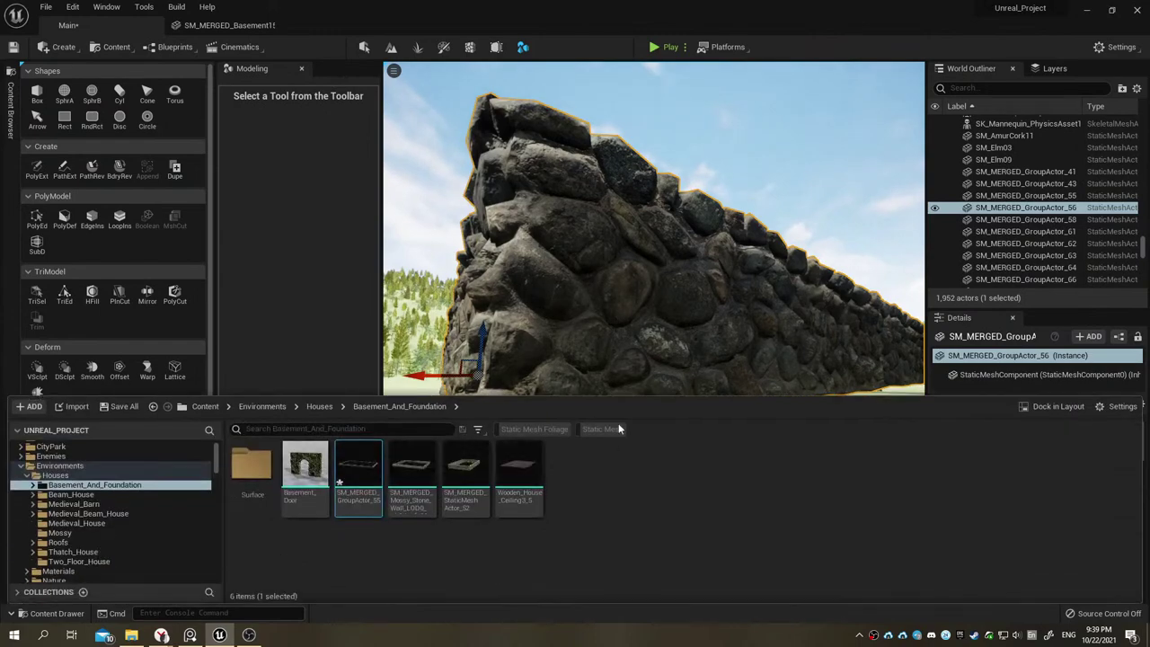
{"action": "mouse_move", "coordinate": [369, 471]}
{"action": "right_click_drag", "start_coordinate": [575, 377], "coordinate": [557, 368]}
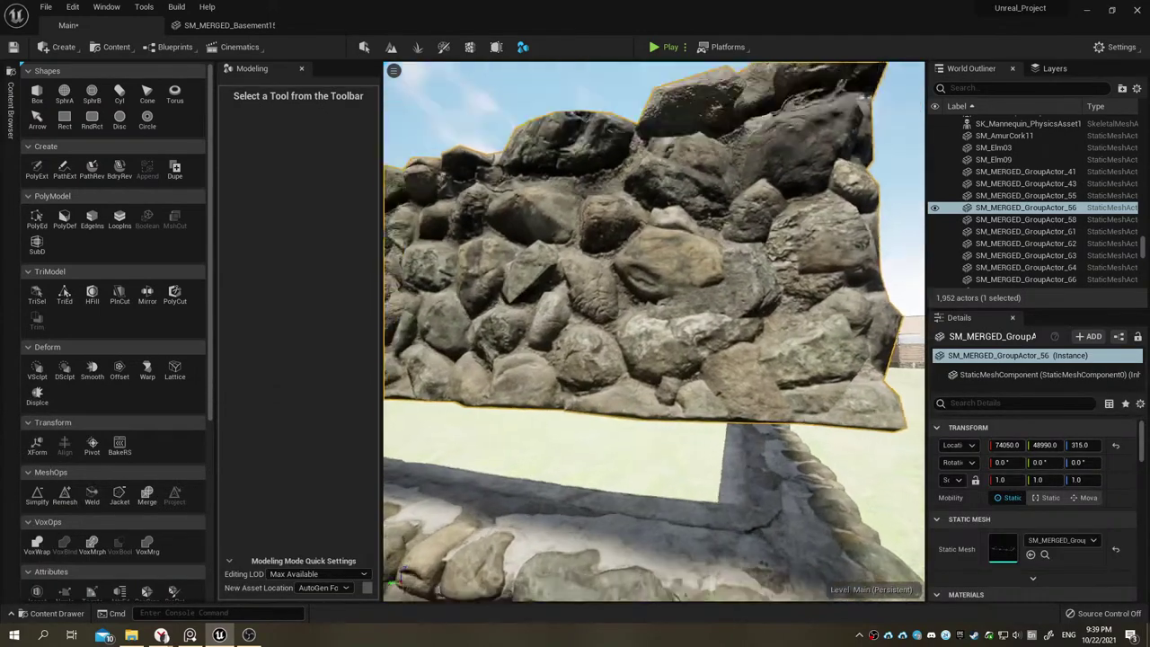
{"action": "right_click_drag", "start_coordinate": [626, 294], "coordinate": [626, 294]}
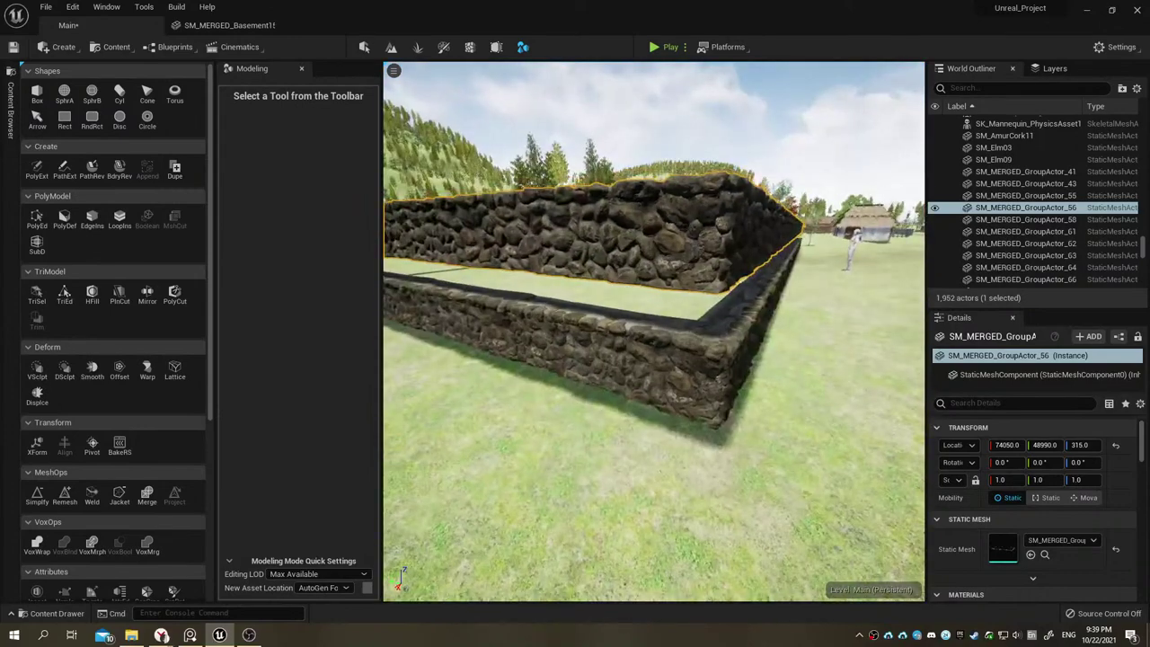
Step: Delete the original stone wall pieces, confirming the reference warning with Yes All
{"action": "left_click", "coordinate": [557, 359]}
{"action": "key", "text": "Delete"}
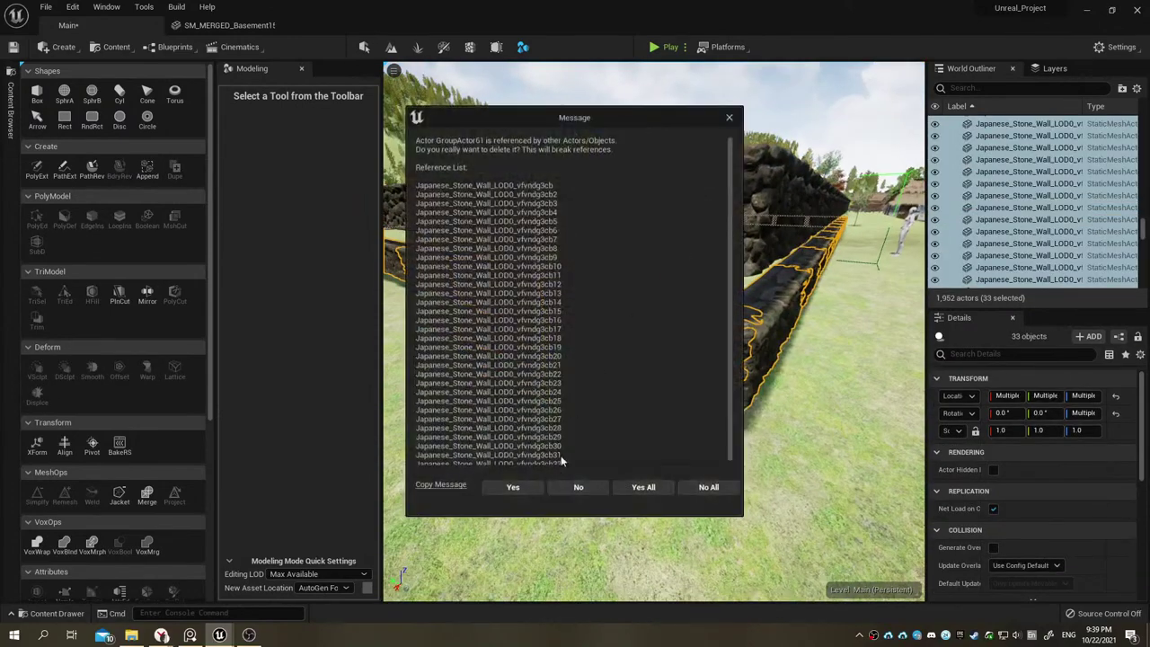
{"action": "left_click", "coordinate": [565, 489]}
{"action": "left_click", "coordinate": [575, 198]}
{"action": "mouse_move", "coordinate": [575, 270]}
{"action": "right_mouse_down"}
{"action": "mouse_move", "coordinate": [539, 270]}
{"action": "mouse_move", "coordinate": [629, 270]}
{"action": "mouse_move", "coordinate": [521, 269]}
{"action": "mouse_move", "coordinate": [539, 269]}
{"action": "right_mouse_up"}
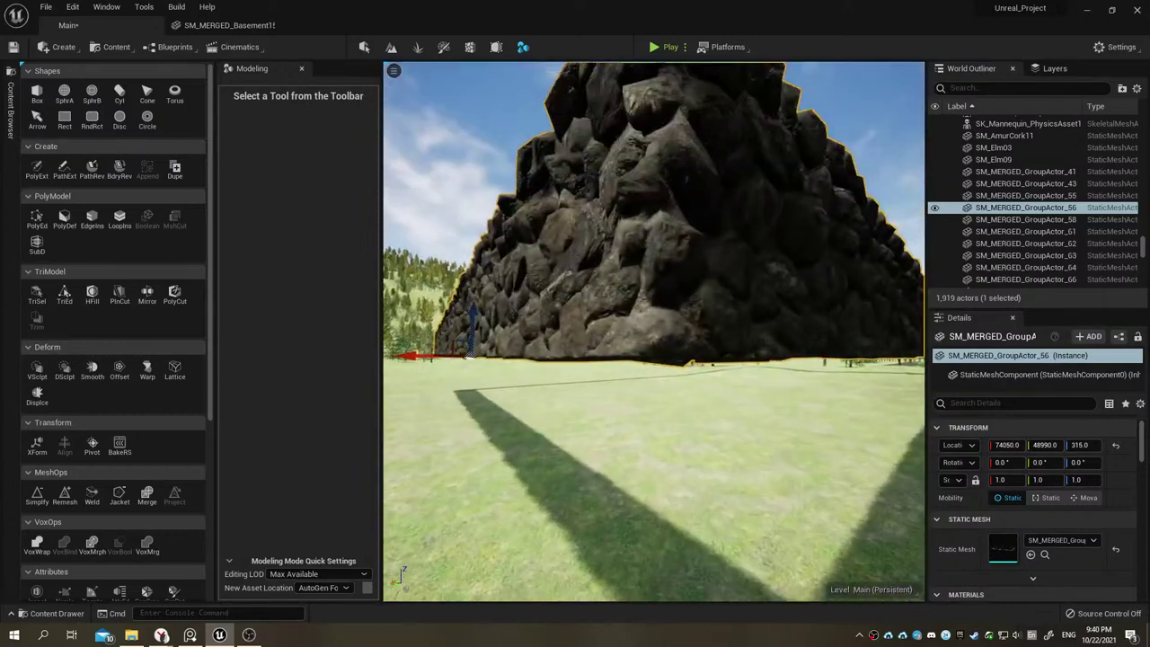
Step: Lower the stone wall from Z 315 to 150 and inspect it along its length
{"action": "left_click_drag", "start_coordinate": [476, 315], "coordinate": [479, 327]}
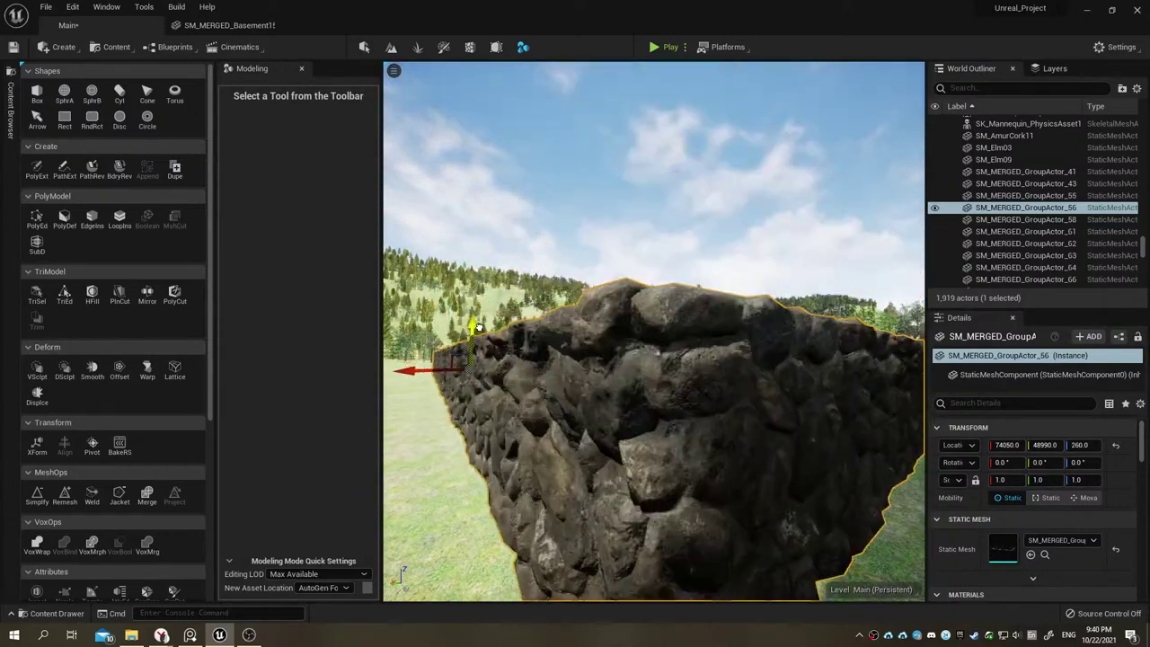
{"action": "right_click_drag", "start_coordinate": [478, 330], "coordinate": [467, 359]}
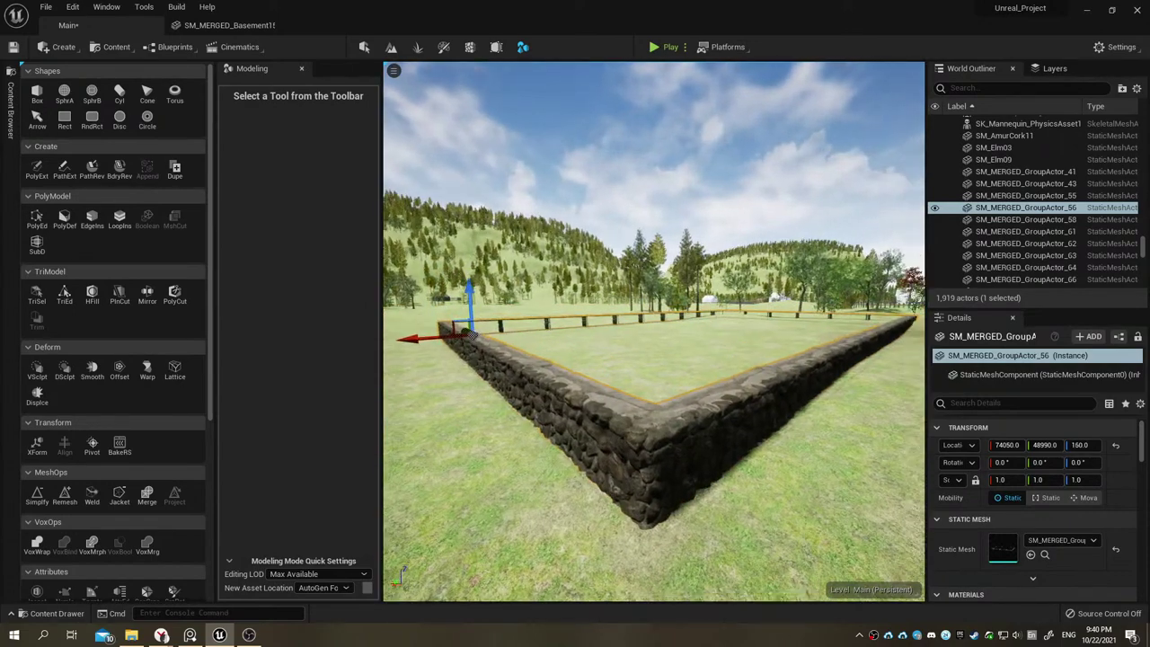
{"action": "mouse_move", "coordinate": [467, 359]}
{"action": "right_mouse_down"}
{"action": "mouse_move", "coordinate": [575, 360]}
{"action": "mouse_move", "coordinate": [539, 351]}
{"action": "right_mouse_up"}
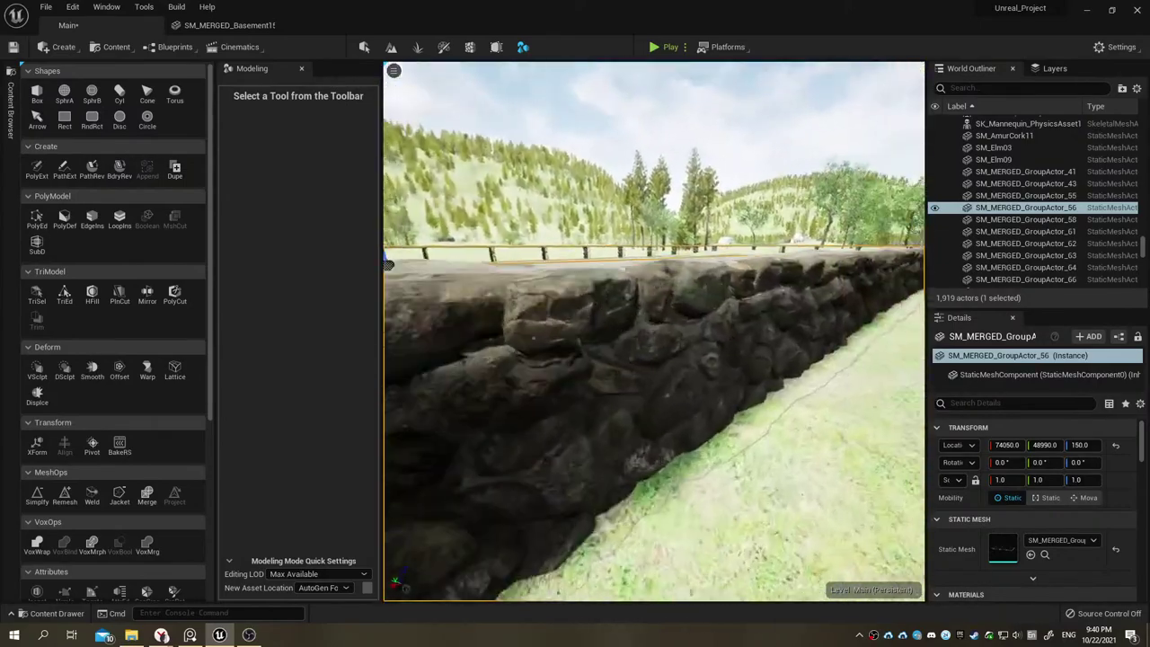
{"action": "right_click_drag", "start_coordinate": [539, 351], "coordinate": [557, 351]}
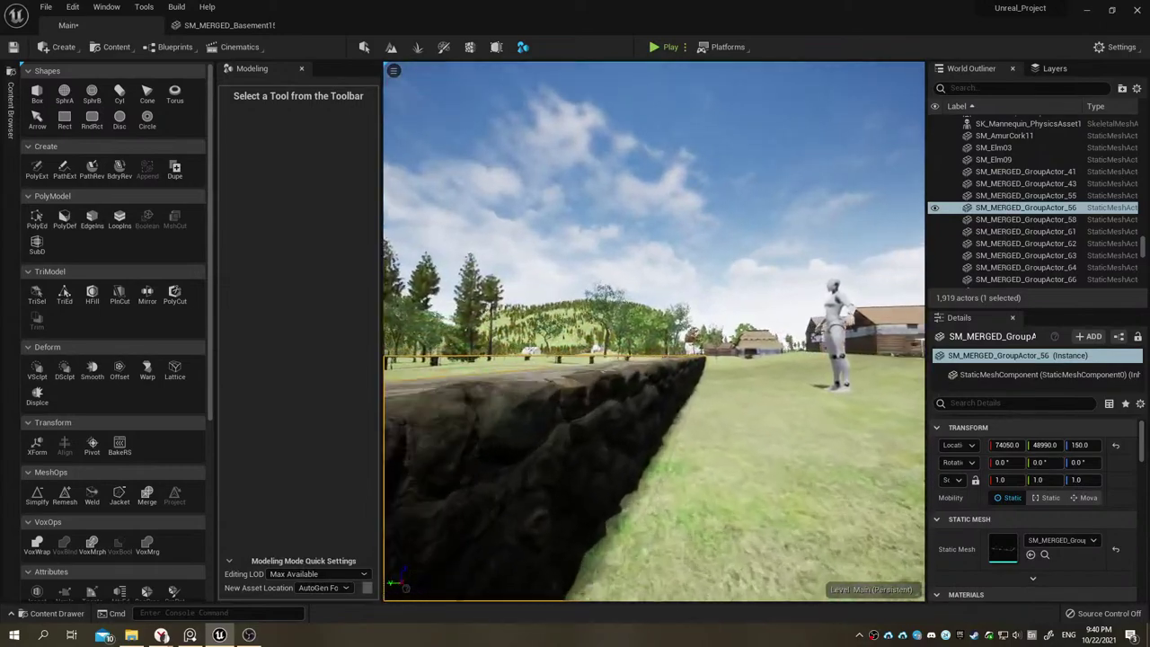
{"action": "key", "text": "f"}
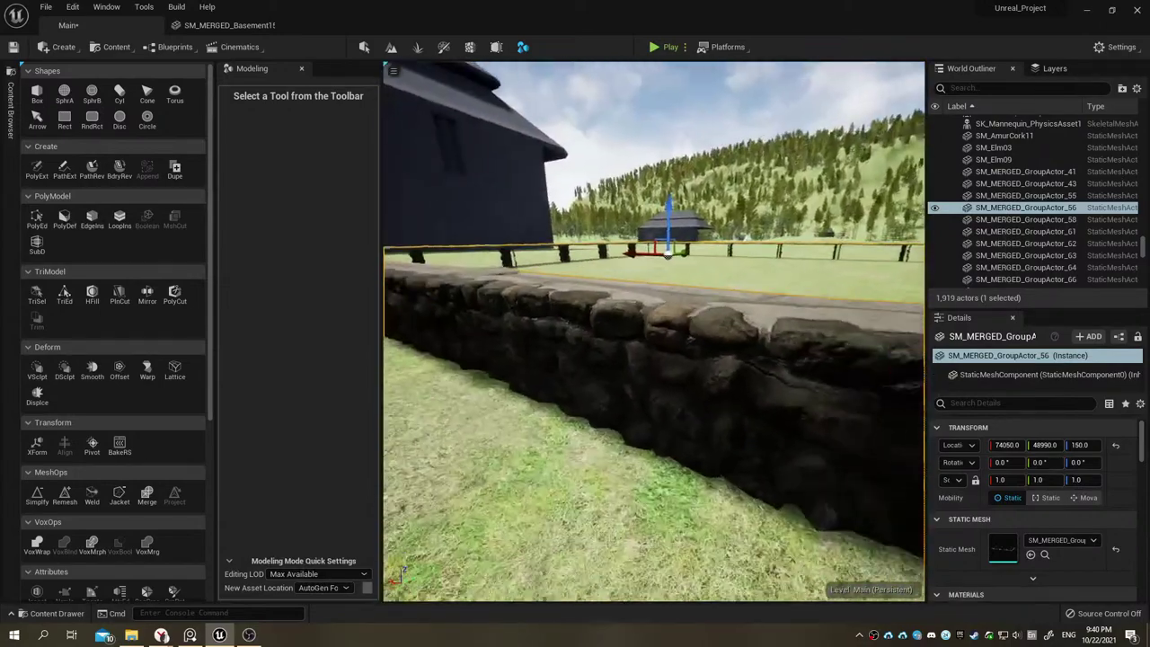
{"action": "right_click_drag", "start_coordinate": [655, 330], "coordinate": [654, 359]}
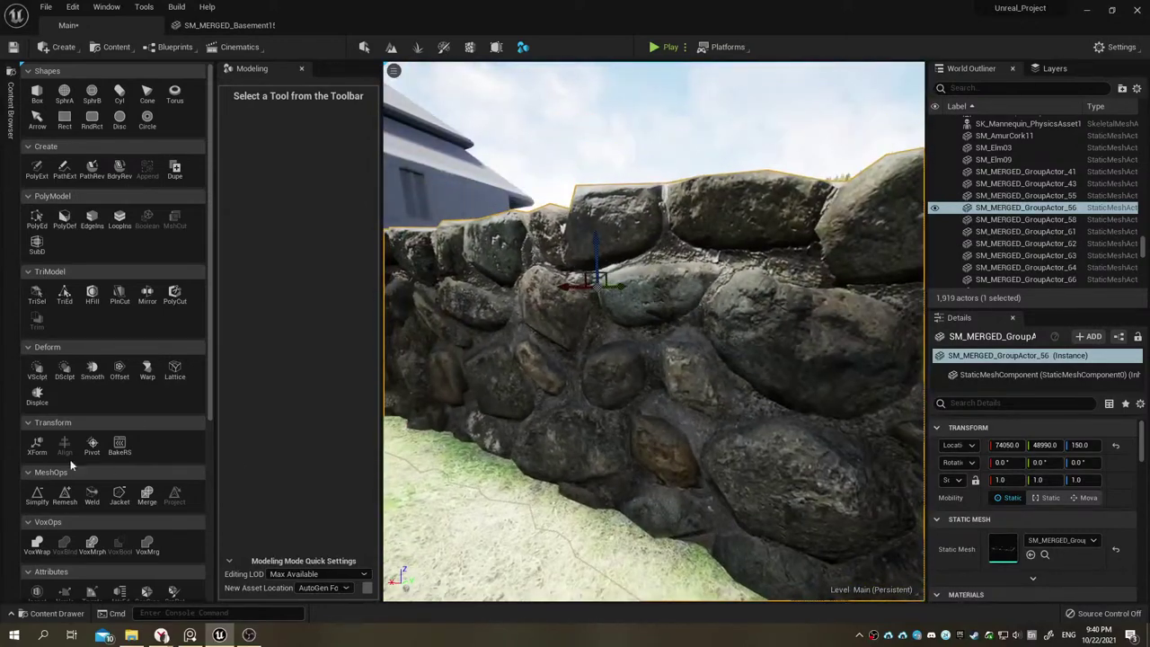
Step: Simplify the stone wall again, trying target percentages such as 80 and 40
{"action": "left_click", "coordinate": [38, 492]}
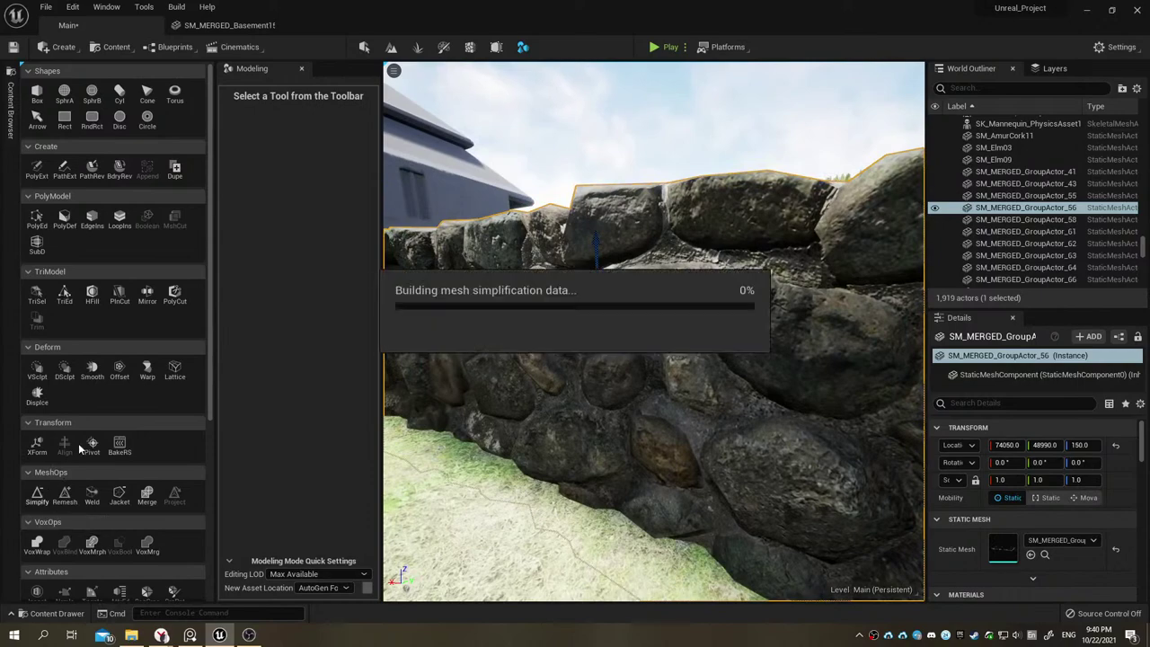
{"action": "left_click", "coordinate": [301, 150]}
{"action": "type", "text": "80"}
{"action": "key", "text": "Return"}
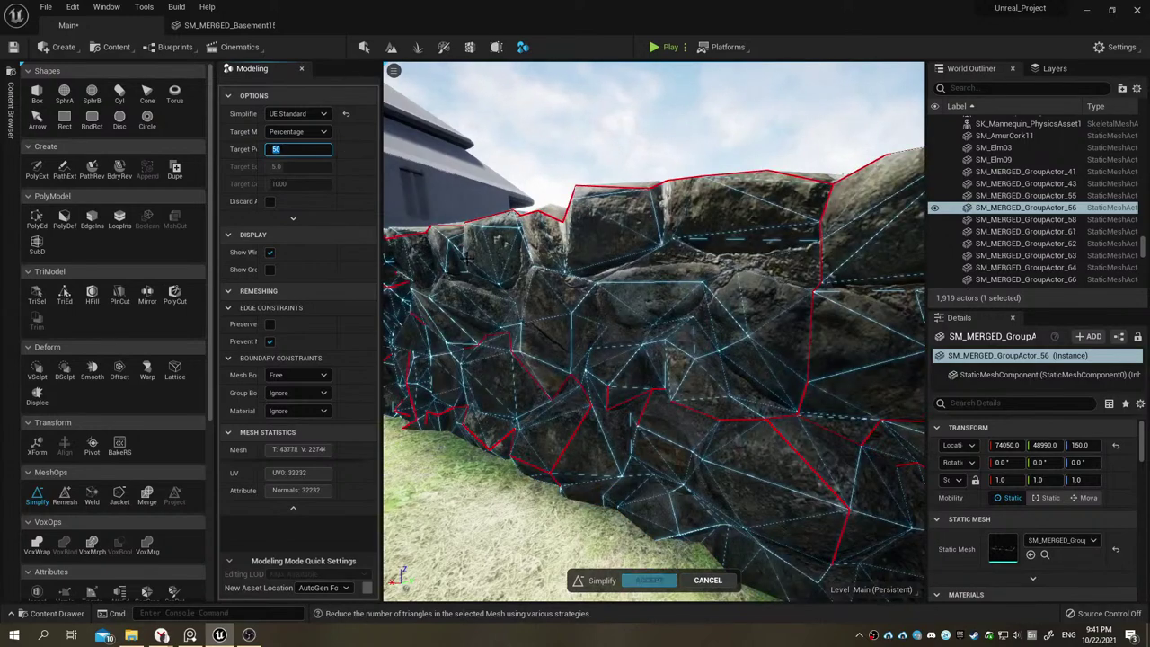
{"action": "key", "text": "Return"}
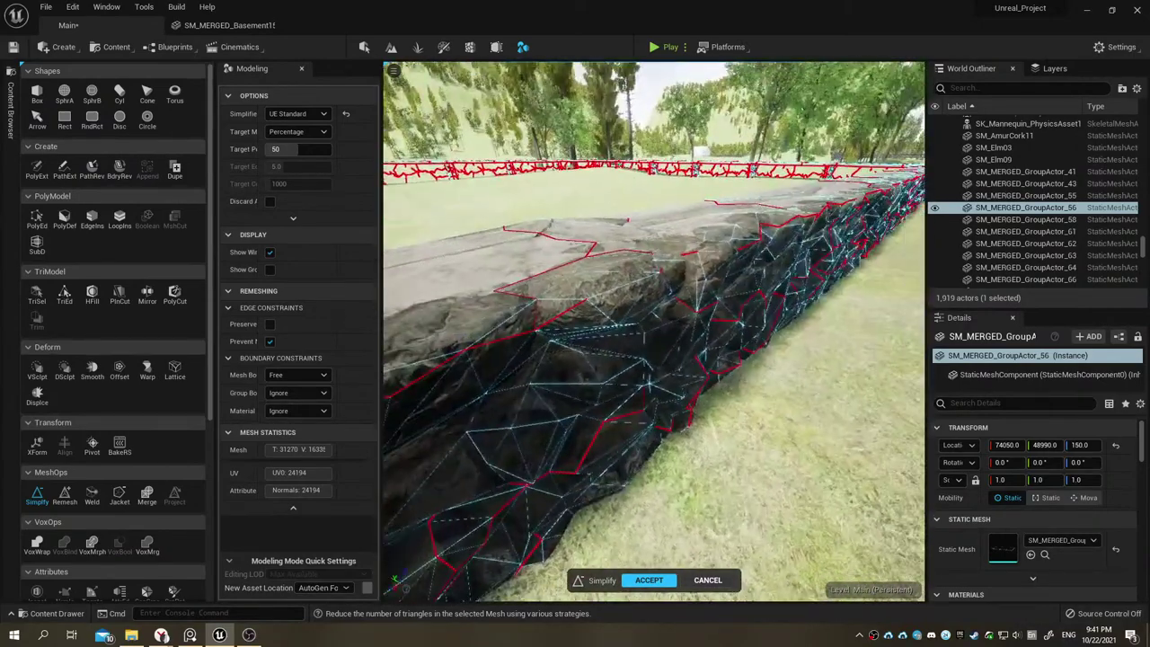
{"action": "left_click", "coordinate": [278, 149]}
{"action": "type", "text": "40"}
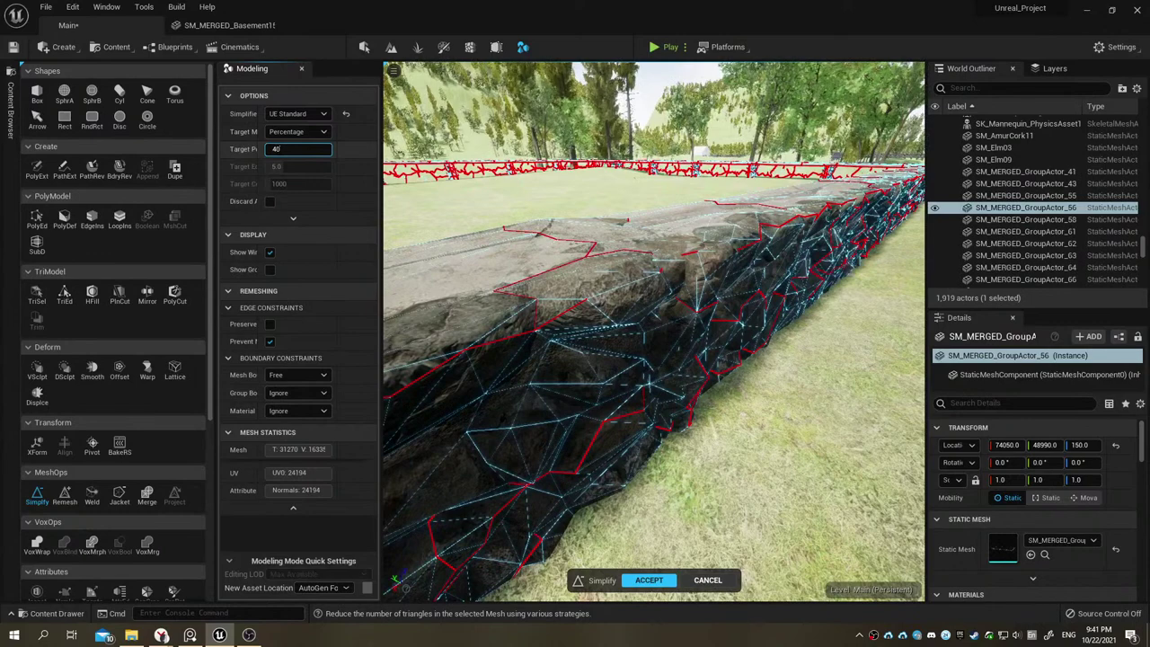
{"action": "key", "text": "Return"}
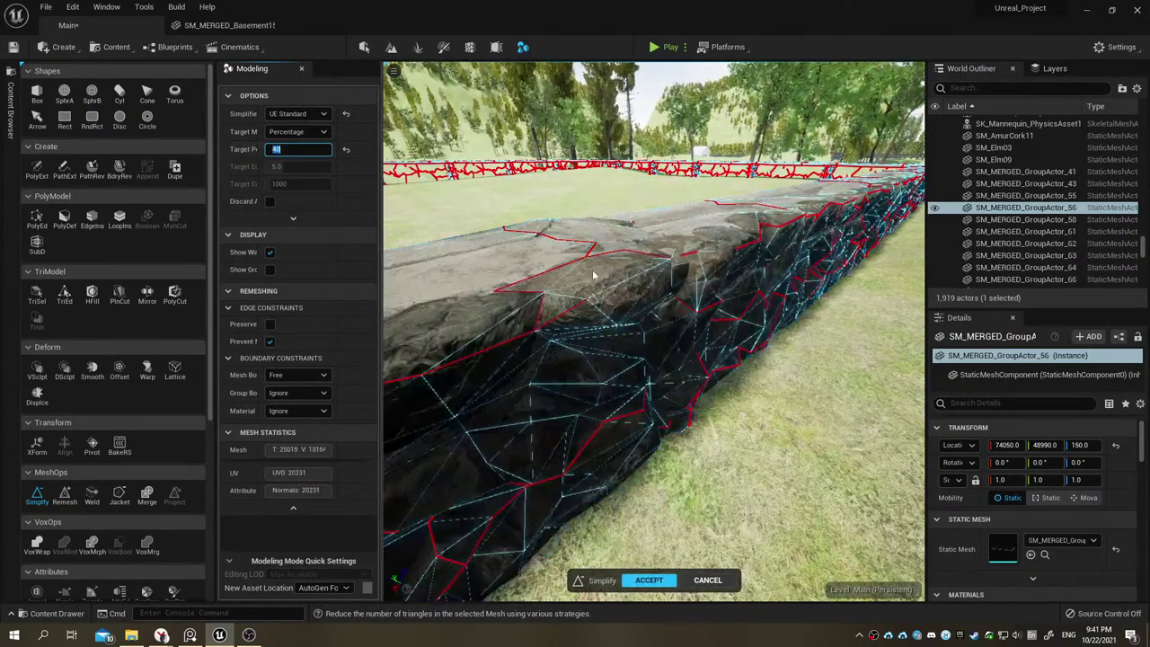
Step: Set the target to 50 percent and accept the simplified wall mesh
{"action": "left_click_drag", "start_coordinate": [626, 288], "coordinate": [626, 260]}
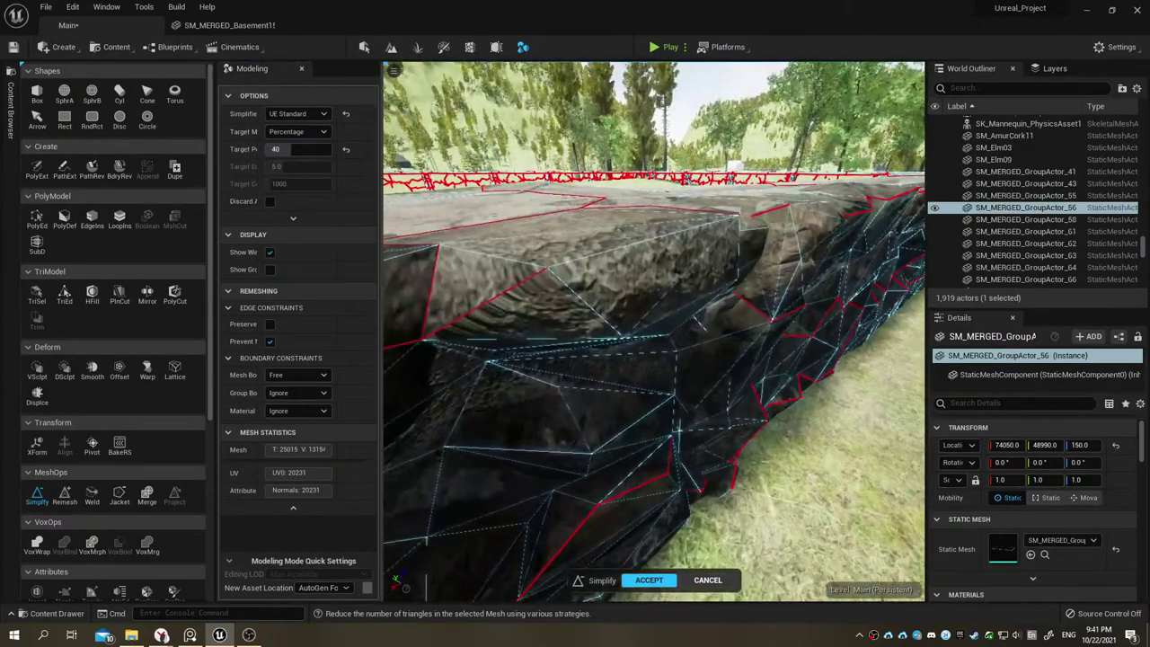
{"action": "left_click", "coordinate": [296, 150]}
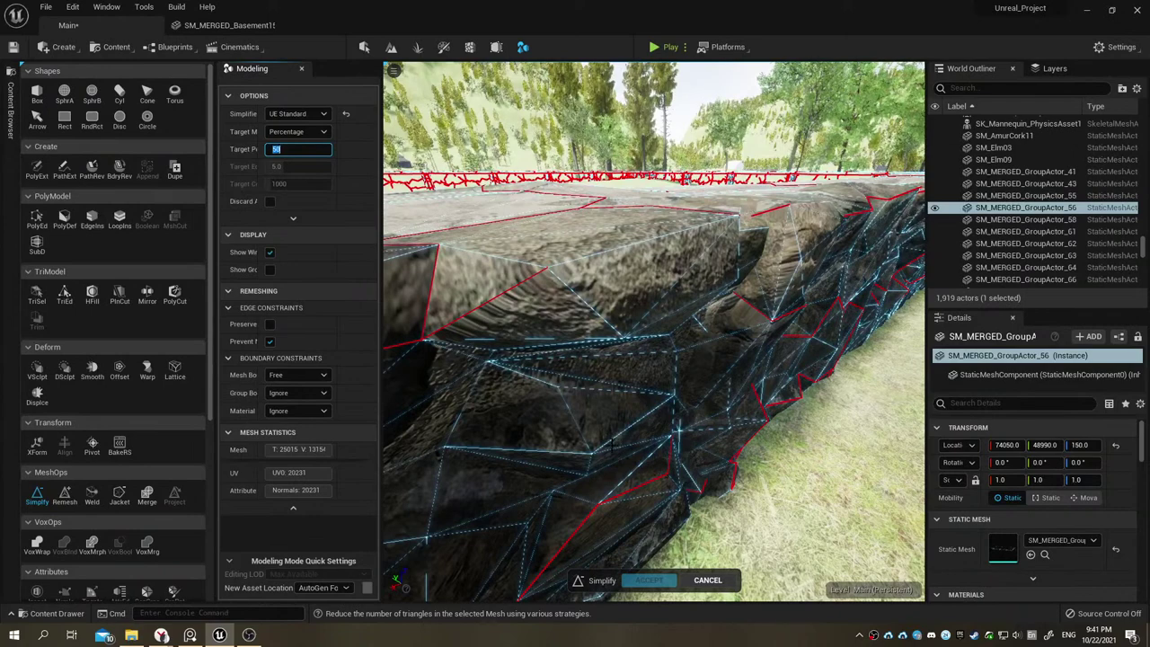
{"action": "type", "text": "50"}
{"action": "key", "text": "Return"}
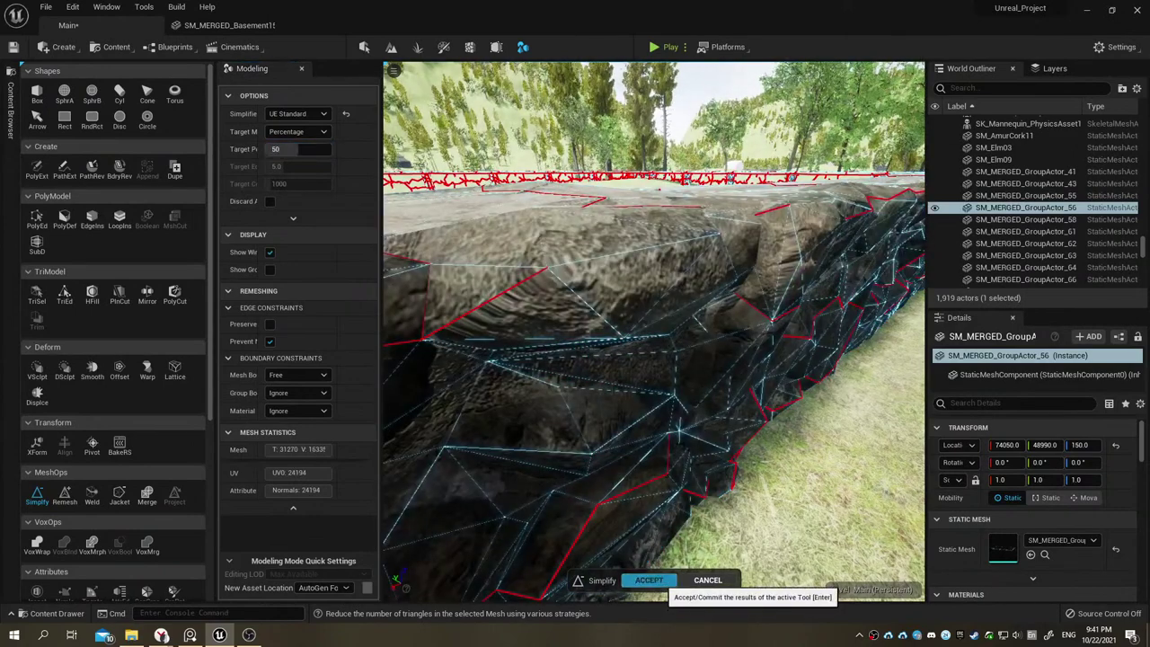
{"action": "left_click", "coordinate": [650, 579]}
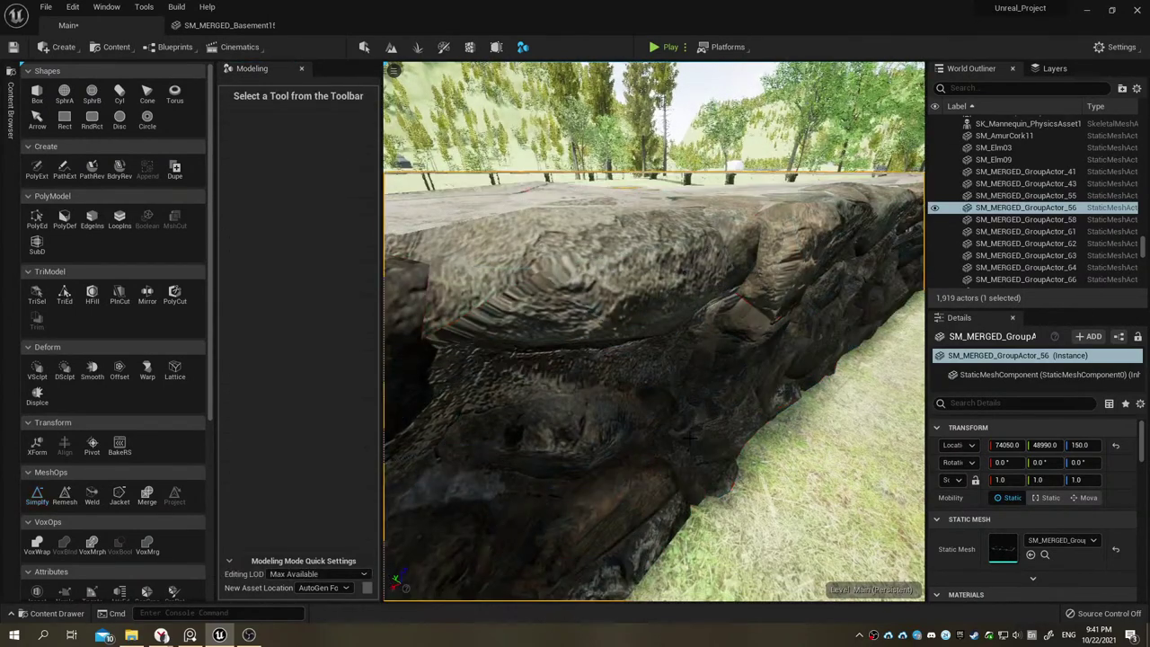
Step: Switch to Select mode and fly out to view the whole fenced enclosure
{"action": "right_click_drag", "start_coordinate": [654, 331], "coordinate": [629, 342]}
{"action": "left_click", "coordinate": [364, 47]}
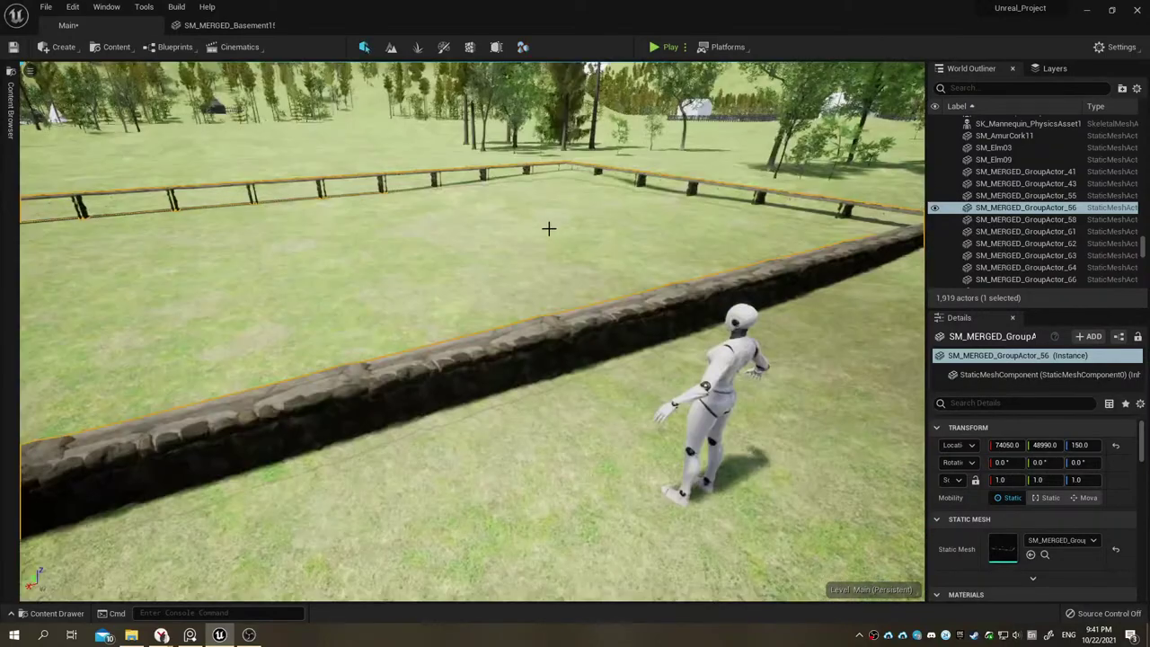
{"action": "right_click_drag", "start_coordinate": [549, 226], "coordinate": [534, 226]}
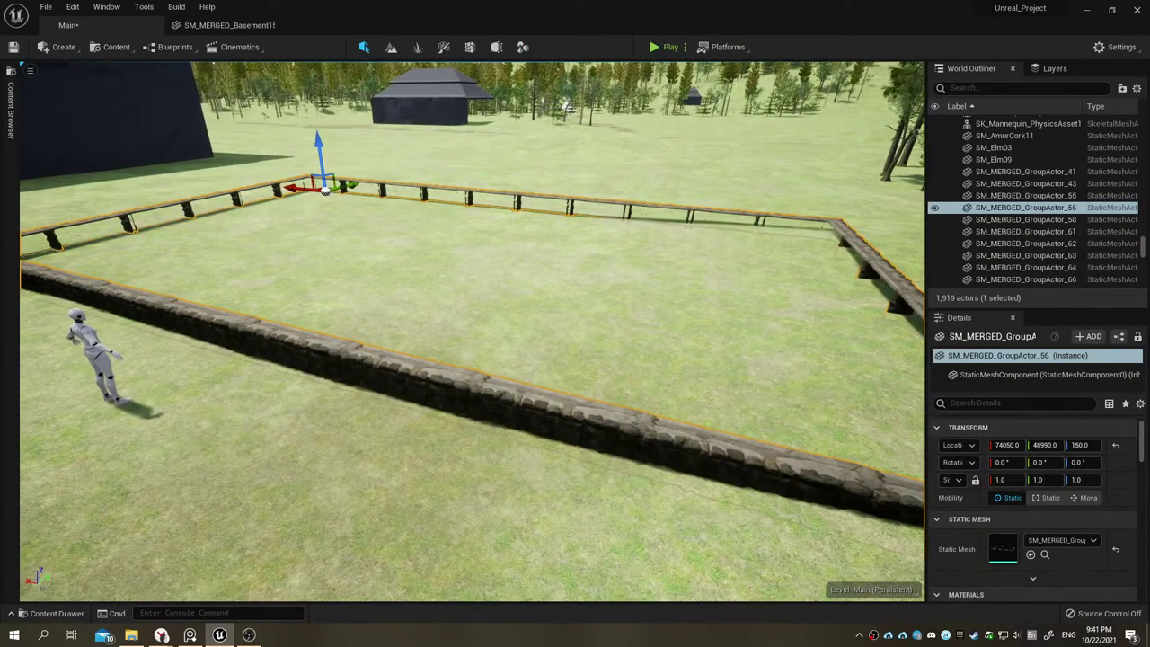
{"action": "right_click_drag", "start_coordinate": [534, 225], "coordinate": [522, 225]}
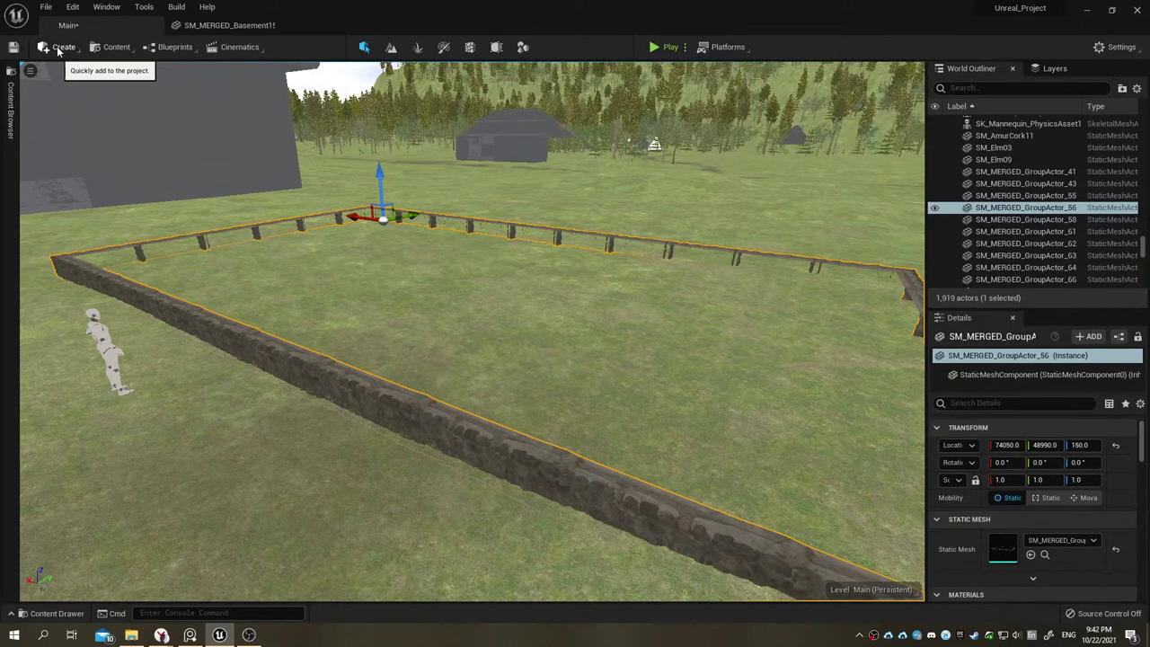
Step: Add a test cube to the level, slide it along X, then delete it
{"action": "left_click", "coordinate": [57, 51]}
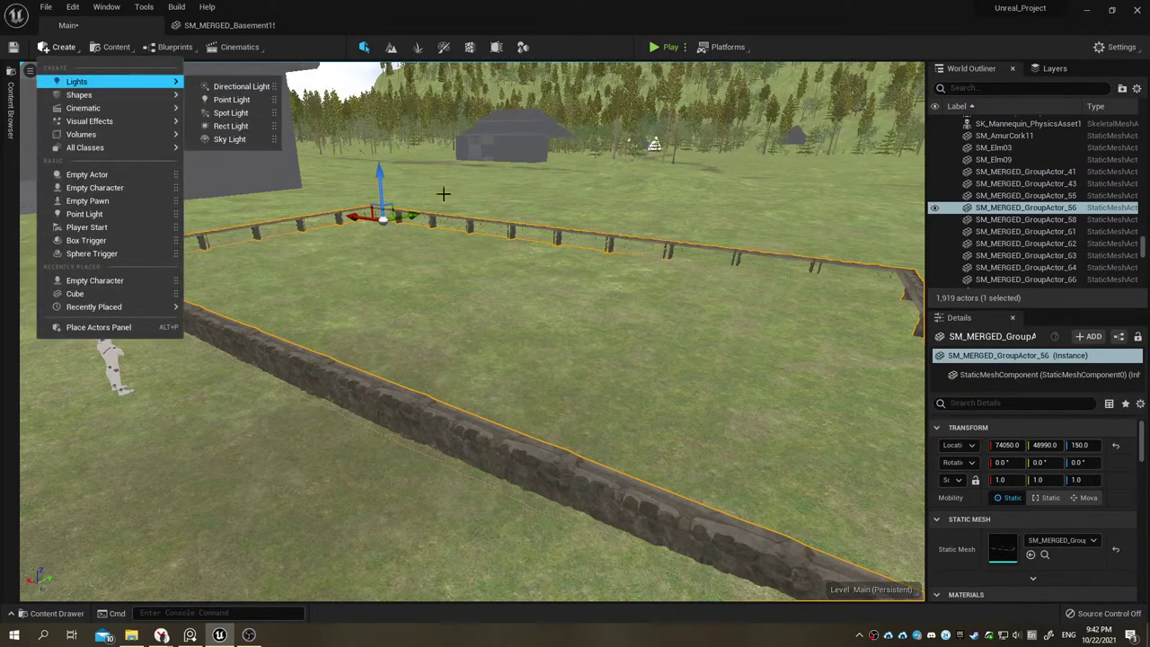
{"action": "mouse_move", "coordinate": [103, 94]}
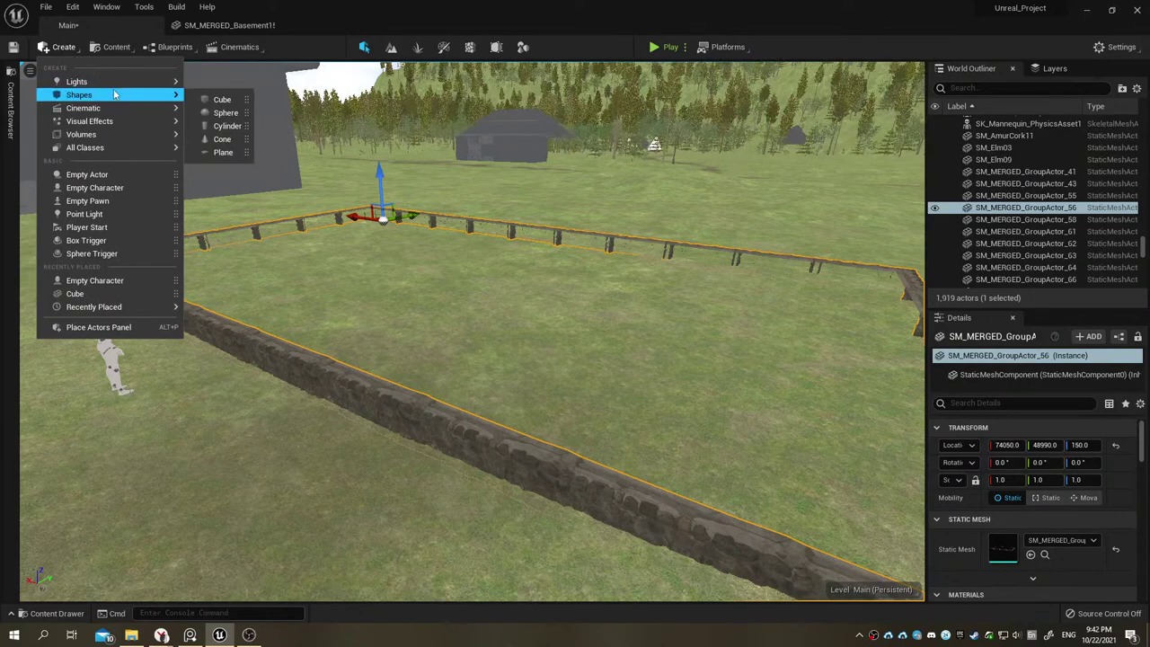
{"action": "left_click", "coordinate": [193, 101]}
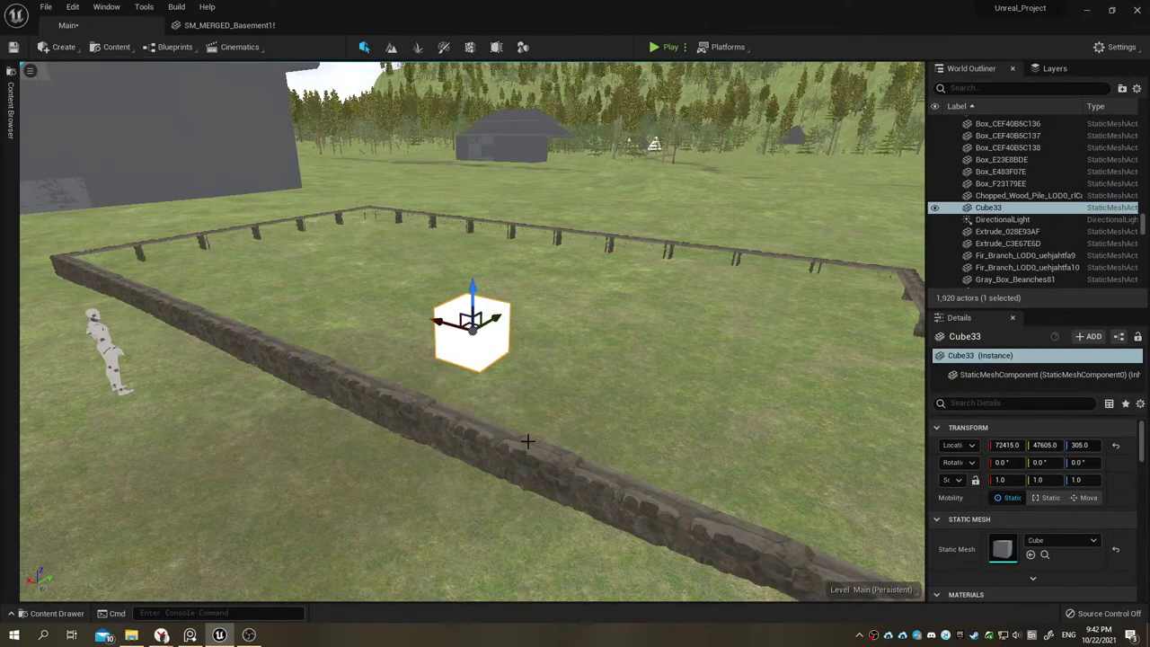
{"action": "middle_click_drag", "start_coordinate": [518, 370], "coordinate": [409, 335]}
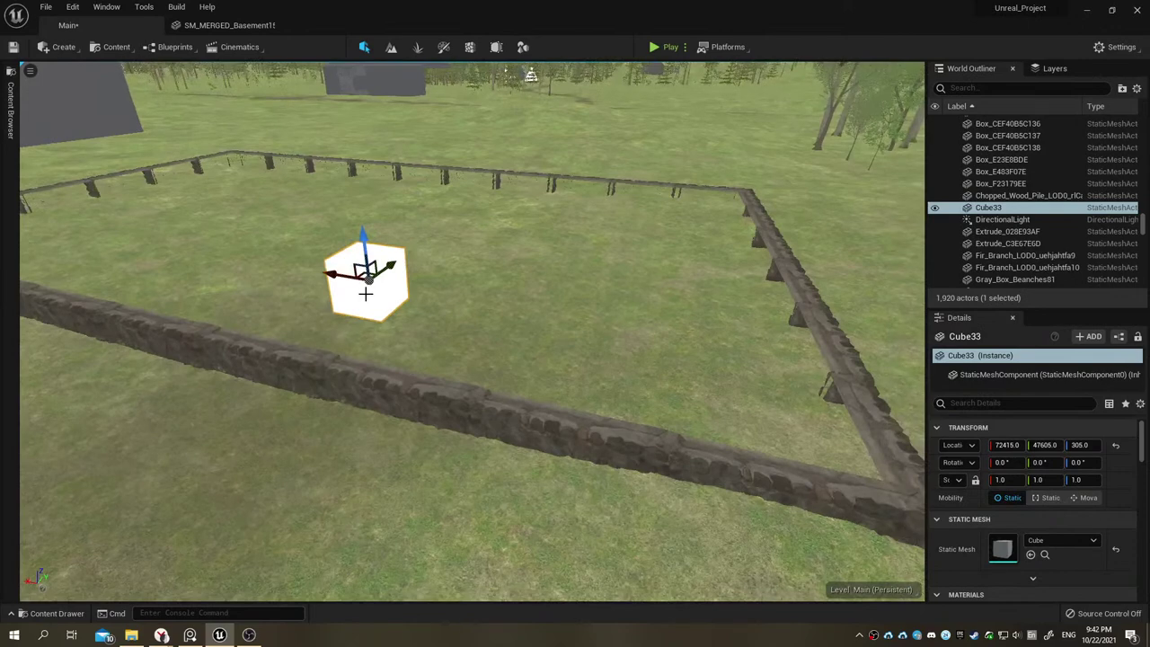
{"action": "middle_click_drag", "start_coordinate": [366, 292], "coordinate": [355, 289]}
{"action": "left_click_drag", "start_coordinate": [350, 286], "coordinate": [527, 333]}
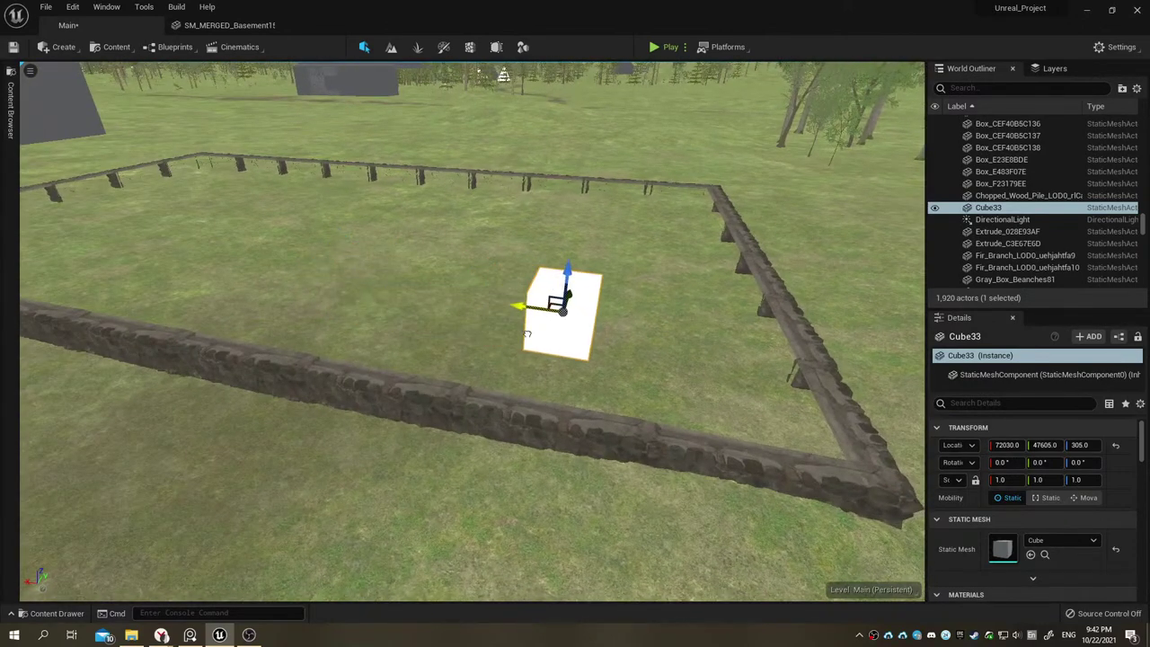
{"action": "key", "text": "Delete"}
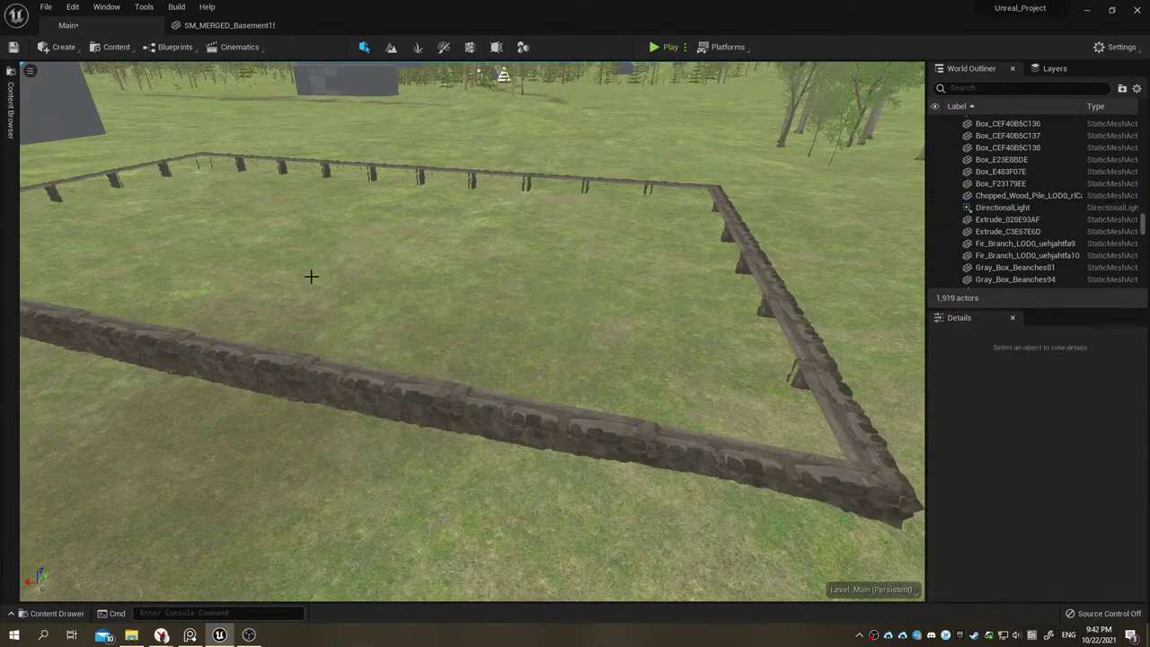
Step: Place a new box mesh on the stone wall's edge using the modeling tools
{"action": "left_click", "coordinate": [524, 49]}
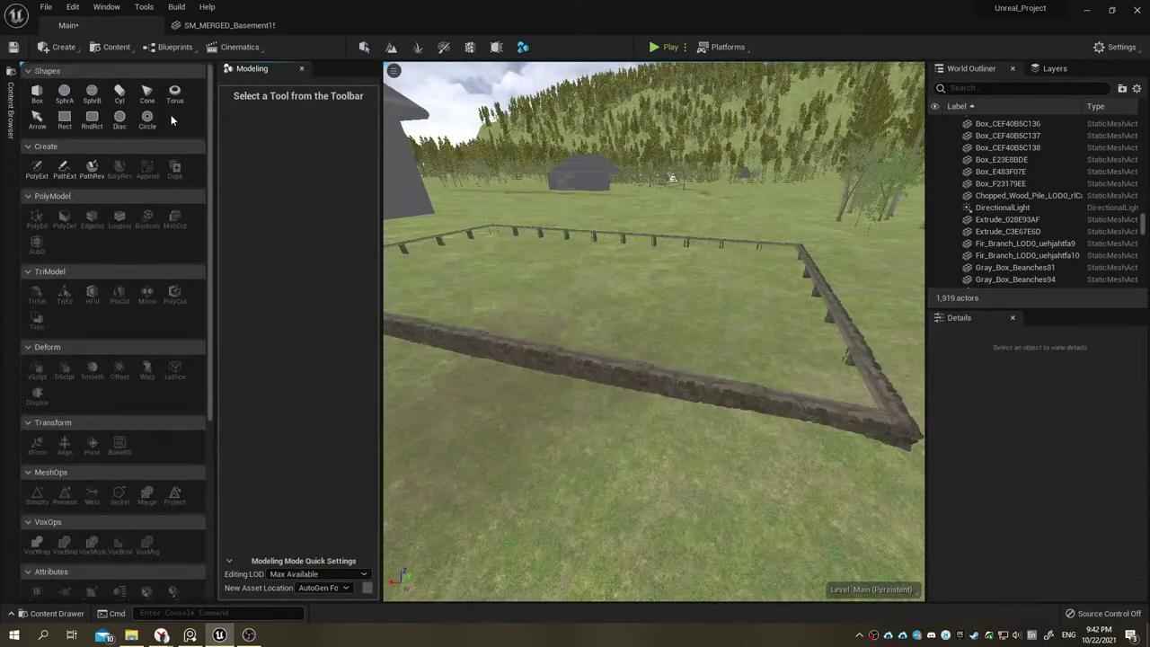
{"action": "left_click", "coordinate": [39, 93]}
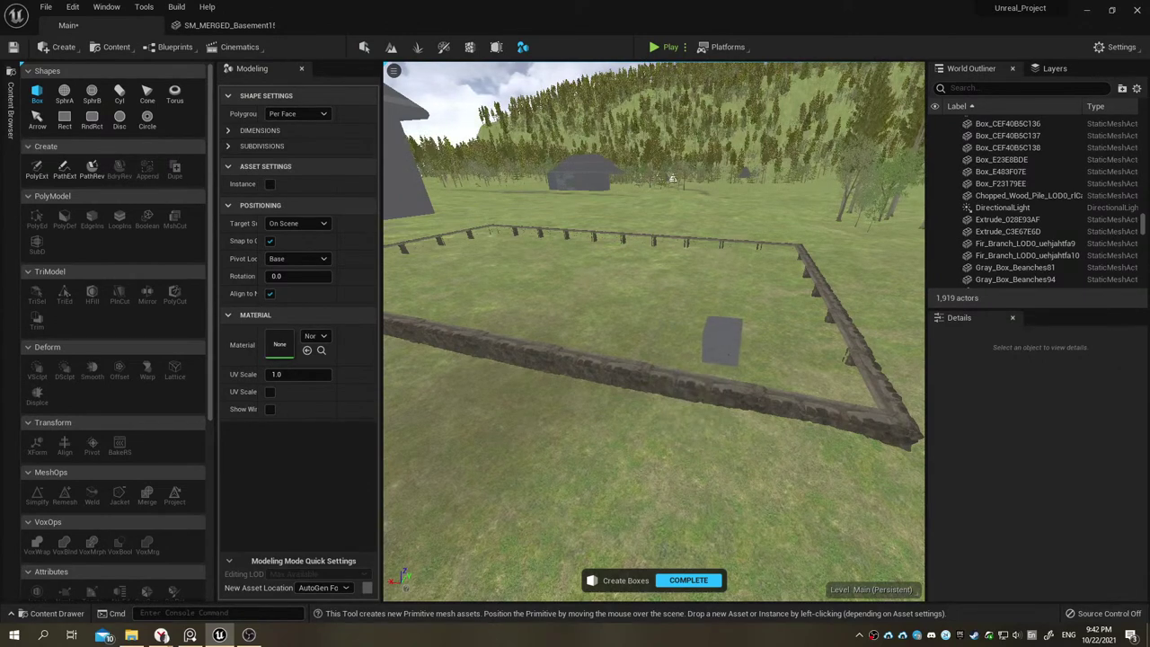
{"action": "right_click_drag", "start_coordinate": [672, 178], "coordinate": [653, 404]}
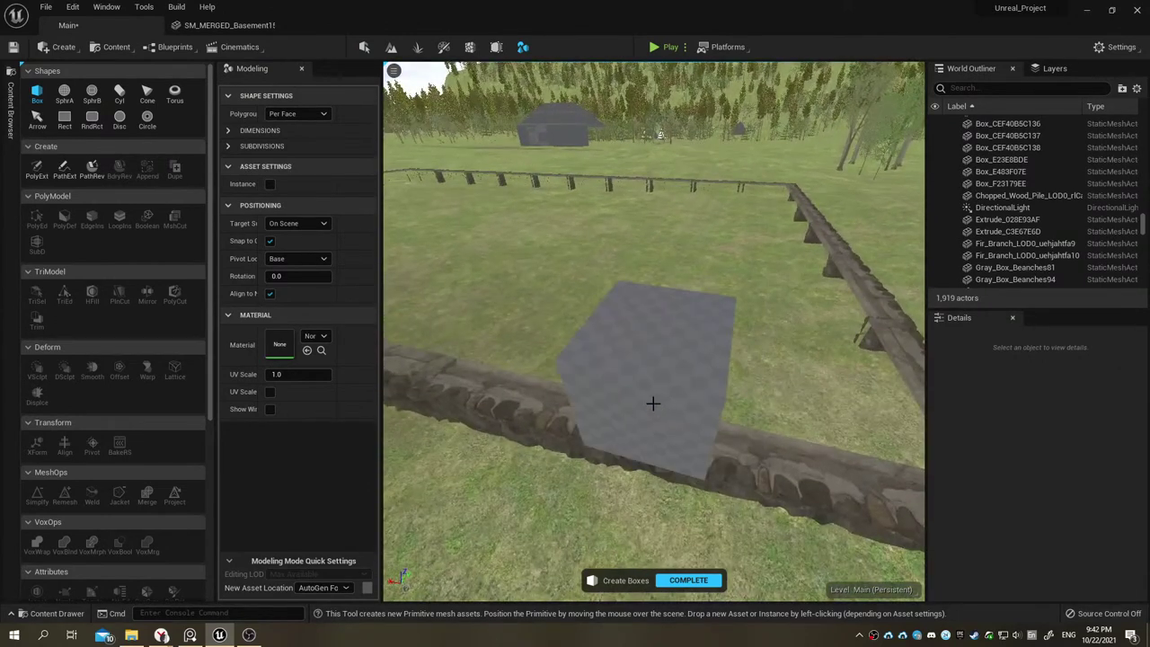
{"action": "left_click", "coordinate": [576, 389]}
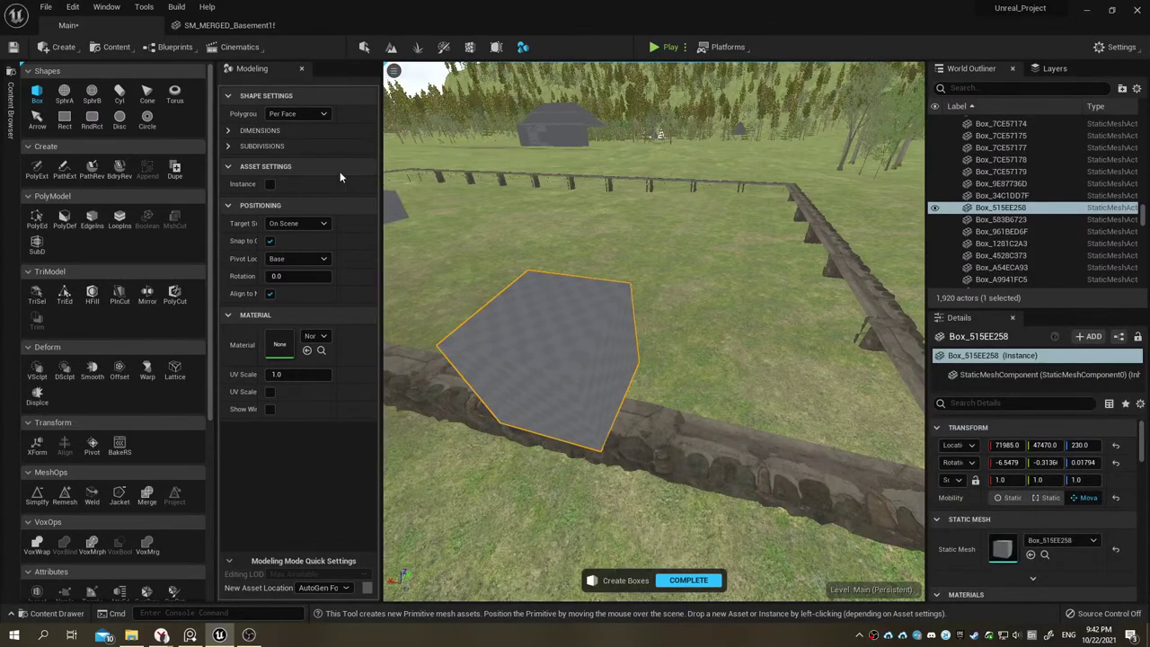
Step: Tilt the new box by about 10 degrees, then rotate it back nearly level
{"action": "left_click", "coordinate": [363, 47]}
{"action": "right_click_drag", "start_coordinate": [649, 244], "coordinate": [649, 269]}
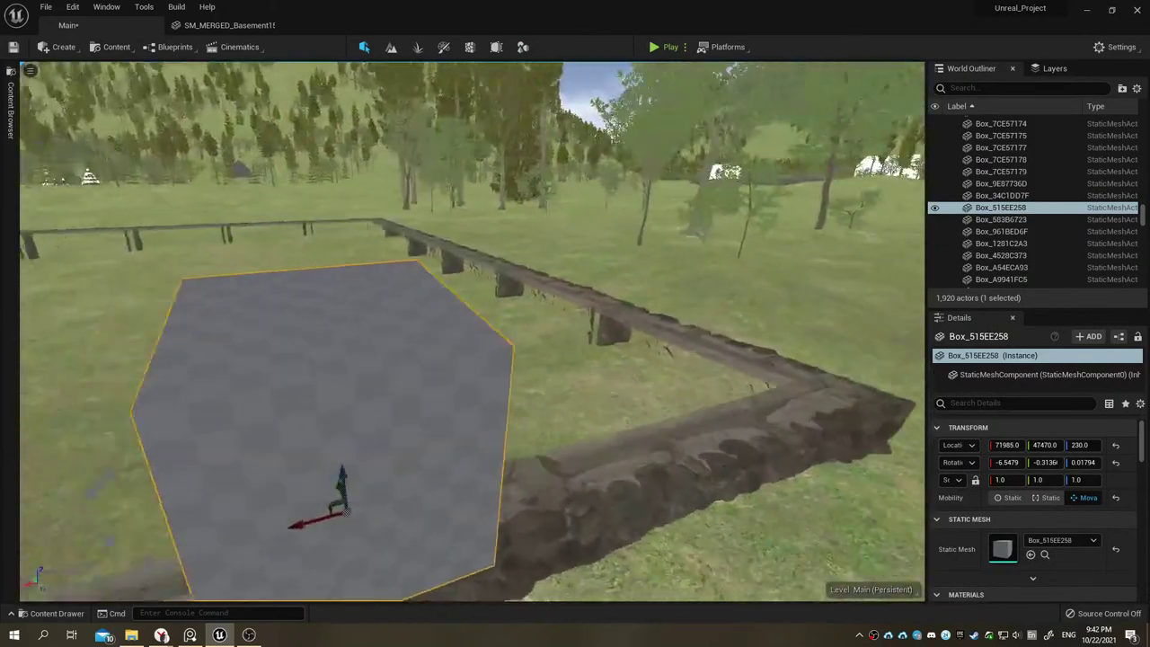
{"action": "right_click_drag", "start_coordinate": [573, 342], "coordinate": [573, 309]}
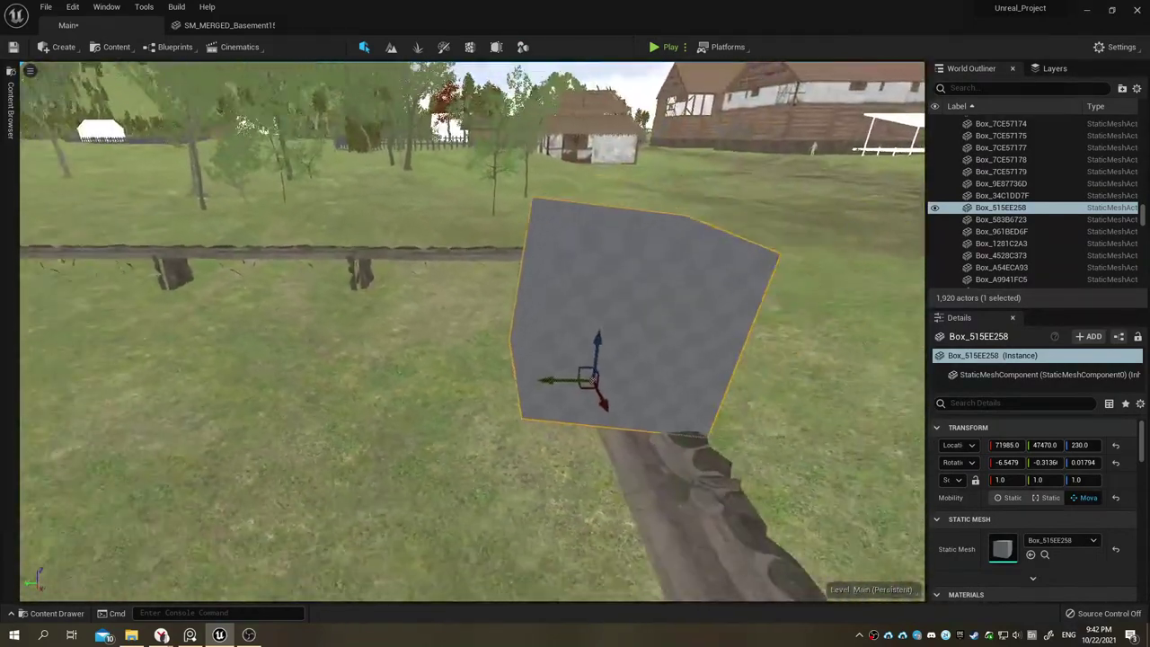
{"action": "key", "text": "e"}
{"action": "mouse_move", "coordinate": [503, 396]}
{"action": "left_mouse_down"}
{"action": "mouse_move", "coordinate": [521, 435]}
{"action": "mouse_move", "coordinate": [539, 441]}
{"action": "left_mouse_up"}
{"action": "right_click_drag", "start_coordinate": [539, 360], "coordinate": [539, 396]}
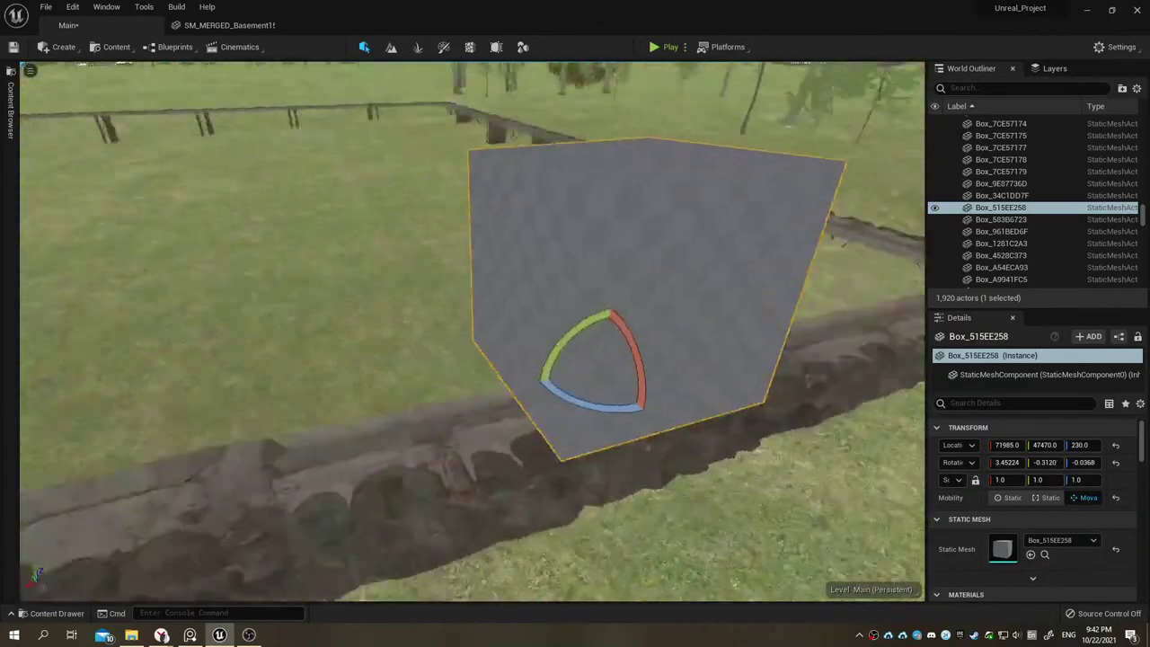
{"action": "right_click_drag", "start_coordinate": [578, 347], "coordinate": [579, 348]}
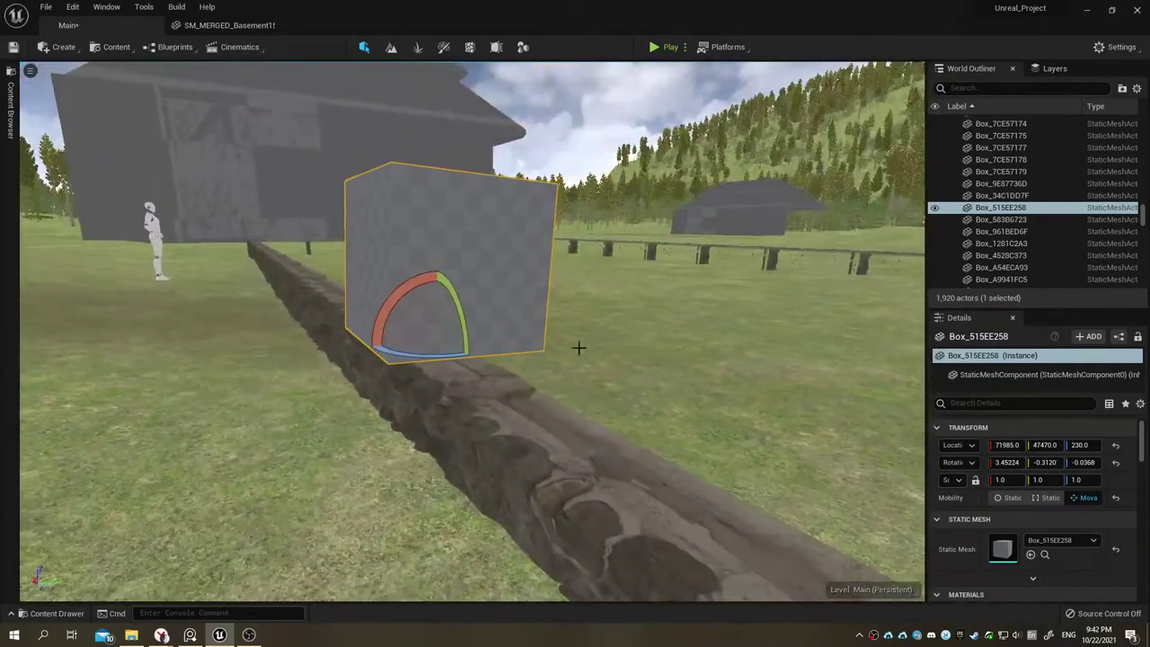
{"action": "mouse_move", "coordinate": [467, 310]}
{"action": "left_mouse_down"}
{"action": "mouse_move", "coordinate": [447, 312]}
{"action": "mouse_move", "coordinate": [533, 327]}
{"action": "left_mouse_up"}
{"action": "key", "text": "w"}
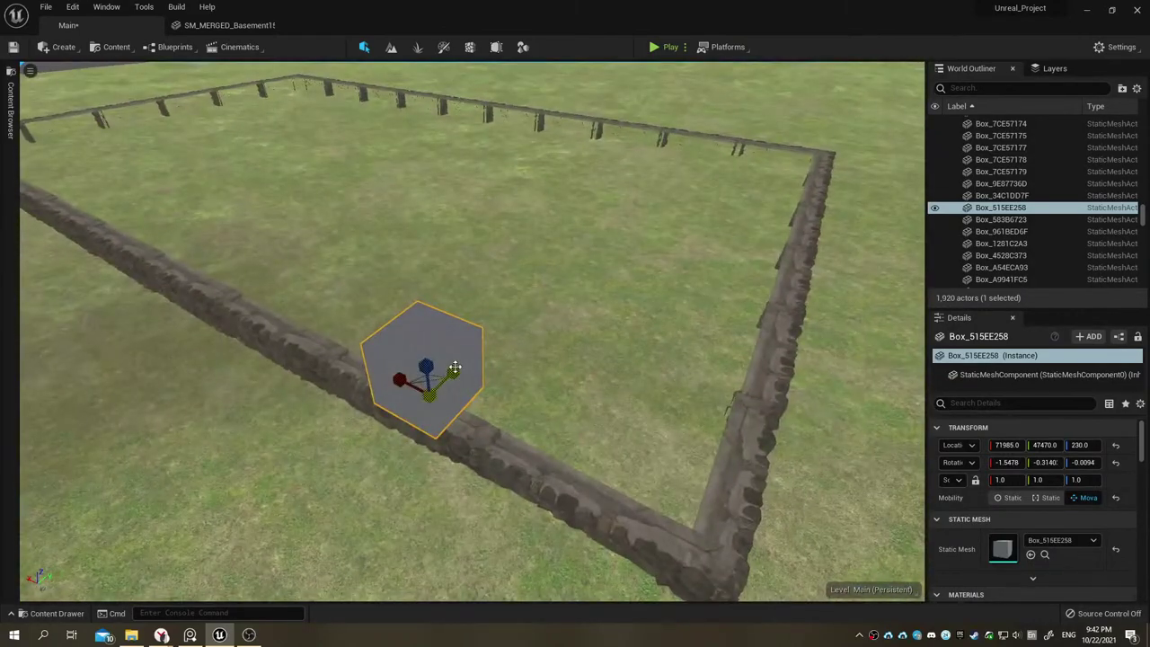
Step: Scale the box to 21.3125 × 13.5625 × 0.1875 and move it over the enclosure to 72605, 48005, 230
{"action": "left_click_drag", "start_coordinate": [455, 369], "coordinate": [485, 341]}
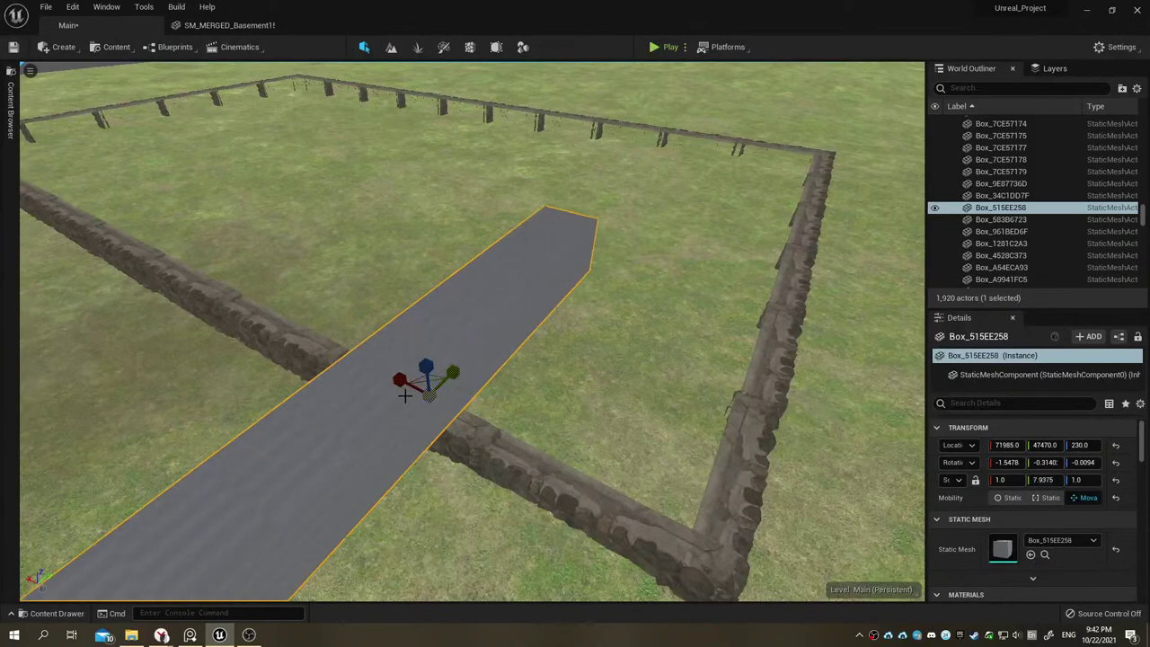
{"action": "left_click_drag", "start_coordinate": [404, 395], "coordinate": [552, 511]}
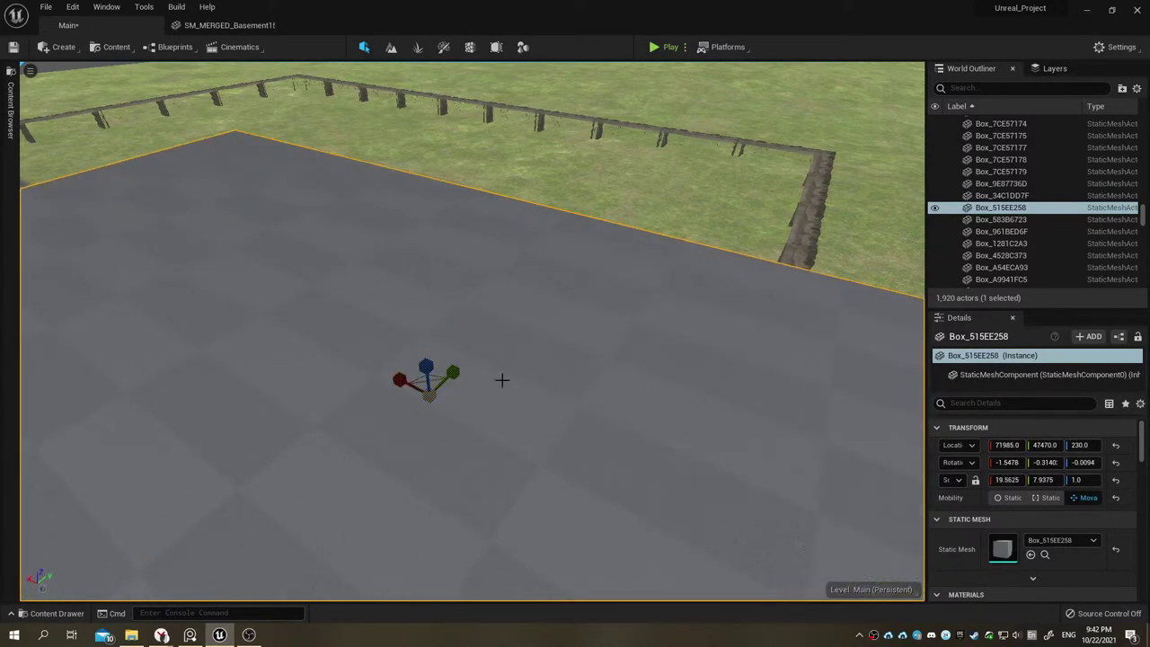
{"action": "left_click_drag", "start_coordinate": [468, 371], "coordinate": [436, 417]}
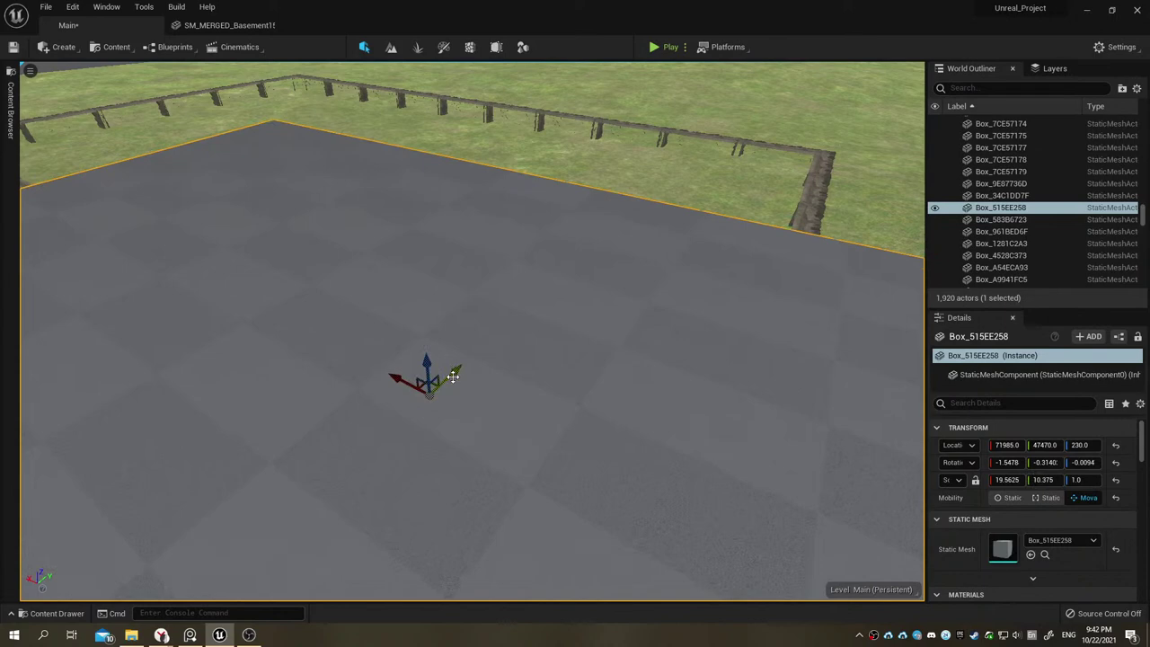
{"action": "mouse_move", "coordinate": [454, 377]}
{"action": "left_mouse_down", "text": "shift"}
{"action": "mouse_move", "coordinate": [537, 218]}
{"action": "mouse_move", "coordinate": [358, 197]}
{"action": "mouse_move", "coordinate": [376, 182]}
{"action": "left_mouse_up", "text": "shift"}
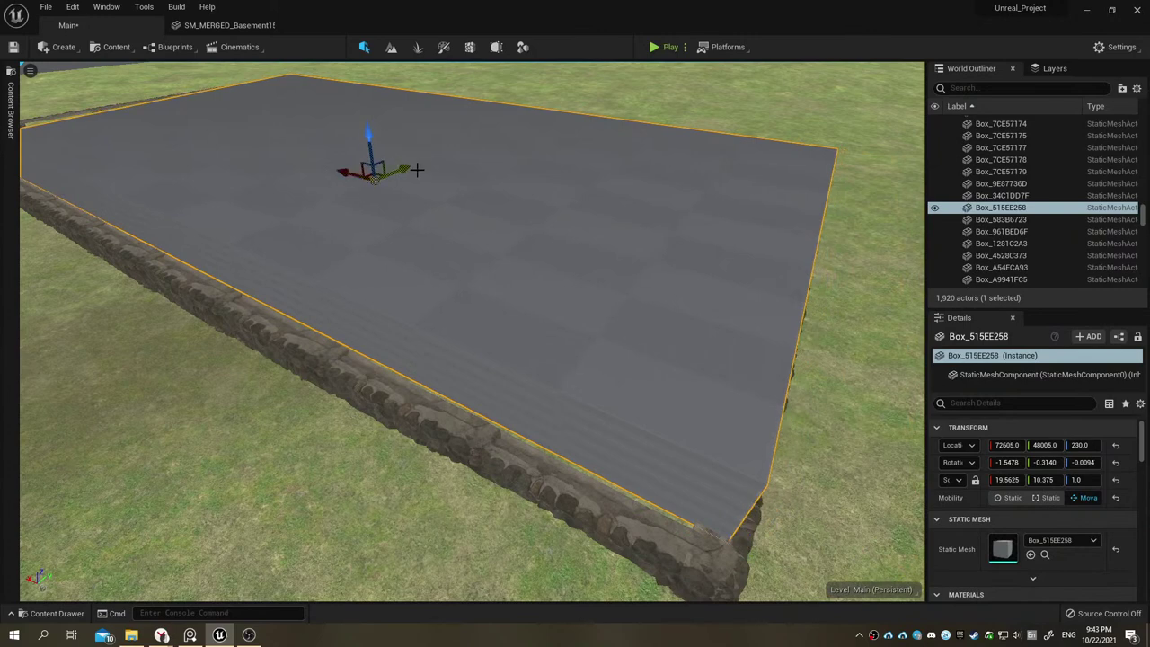
{"action": "left_click_drag", "start_coordinate": [373, 141], "coordinate": [372, 170]}
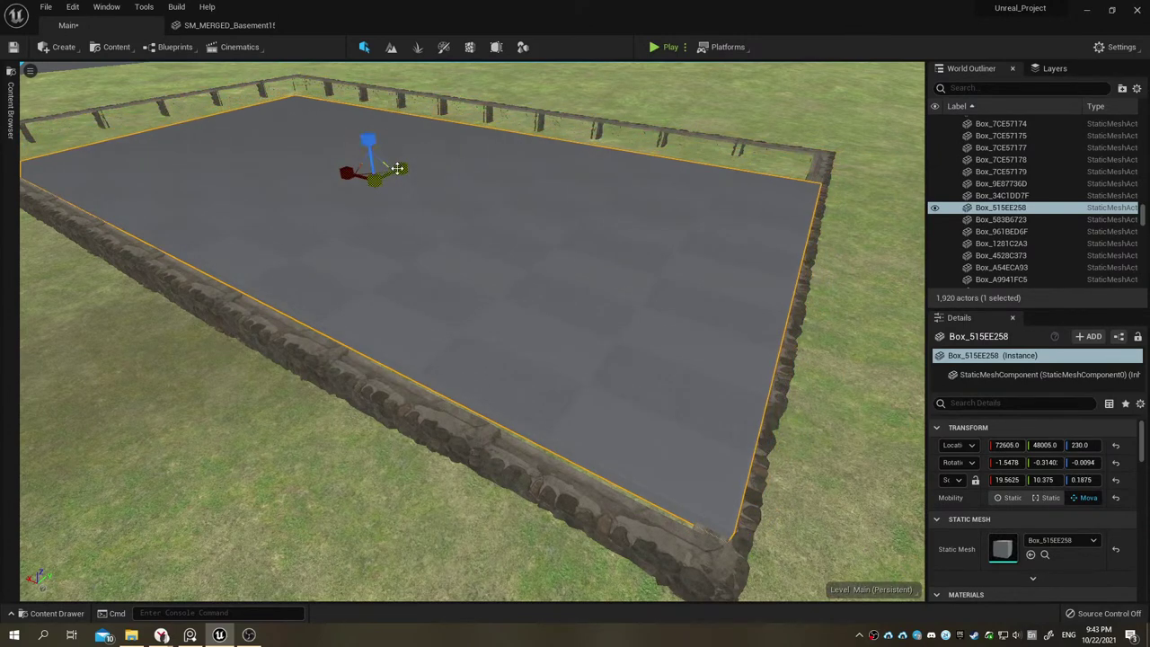
{"action": "left_click_drag", "start_coordinate": [397, 169], "coordinate": [398, 172]}
{"action": "scroll", "coordinate": [398, 172], "scroll_direction": "up", "scroll_amount": 3}
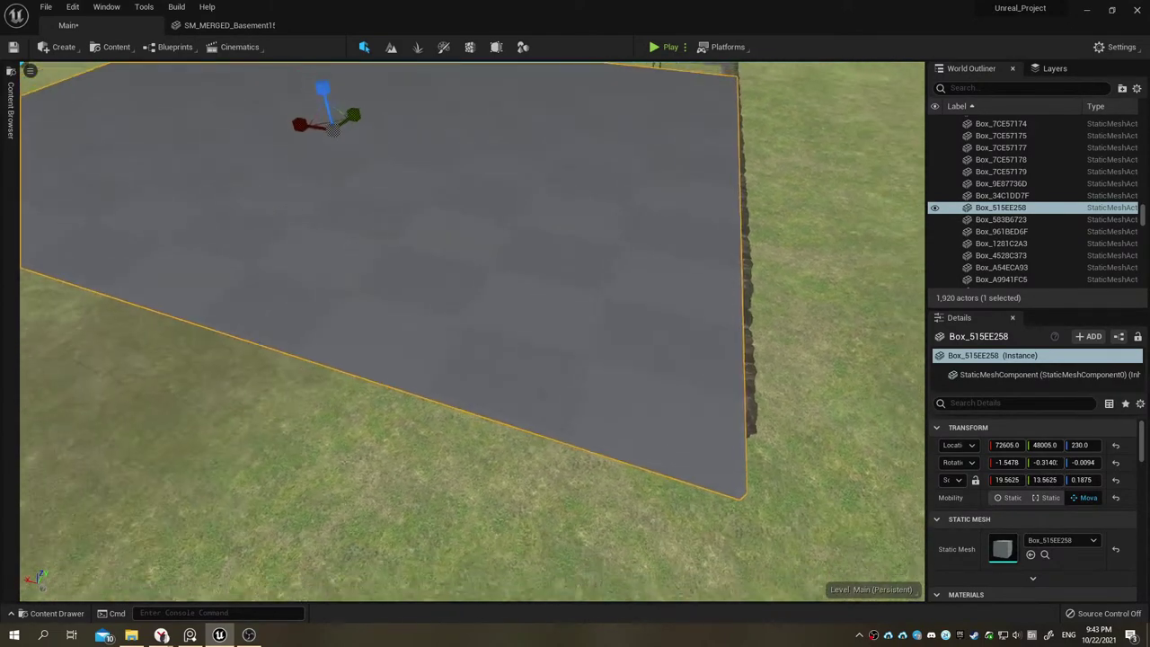
{"action": "scroll", "coordinate": [398, 172], "scroll_direction": "down", "scroll_amount": 3}
{"action": "scroll", "coordinate": [398, 172], "scroll_direction": "down", "scroll_amount": 3}
{"action": "left_click_drag", "start_coordinate": [423, 227], "coordinate": [442, 229]}
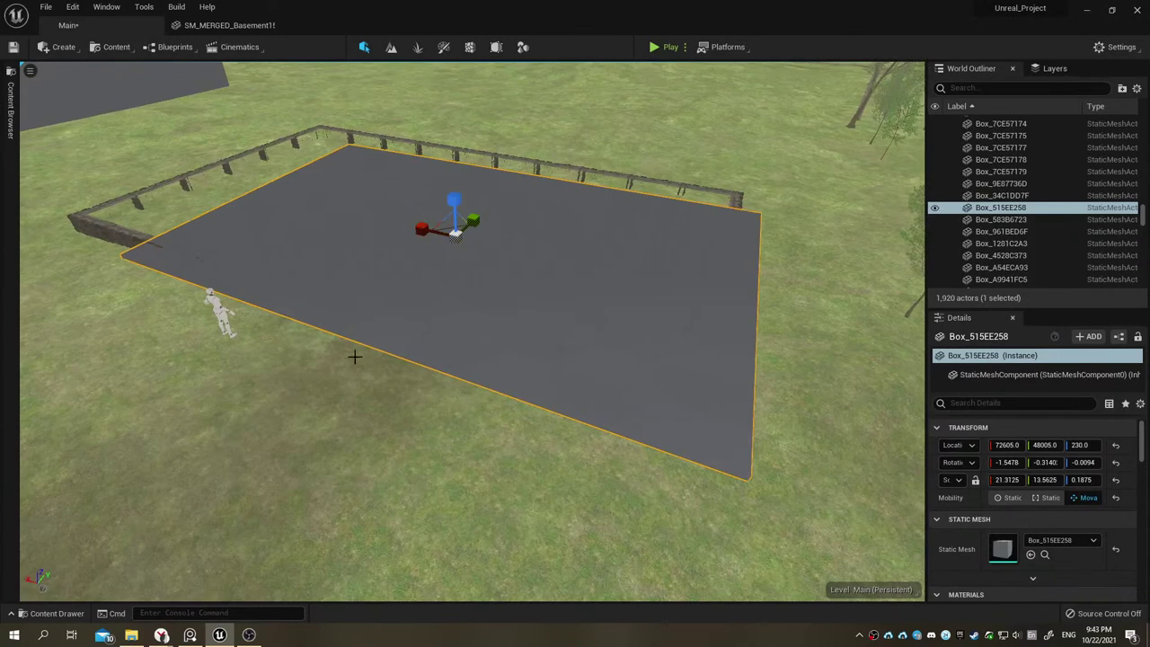
Step: Try several Box Positions for the slab's pivot, settling on the right edge at 71539.4, 48004.9, 245.211
{"action": "left_click", "coordinate": [522, 48]}
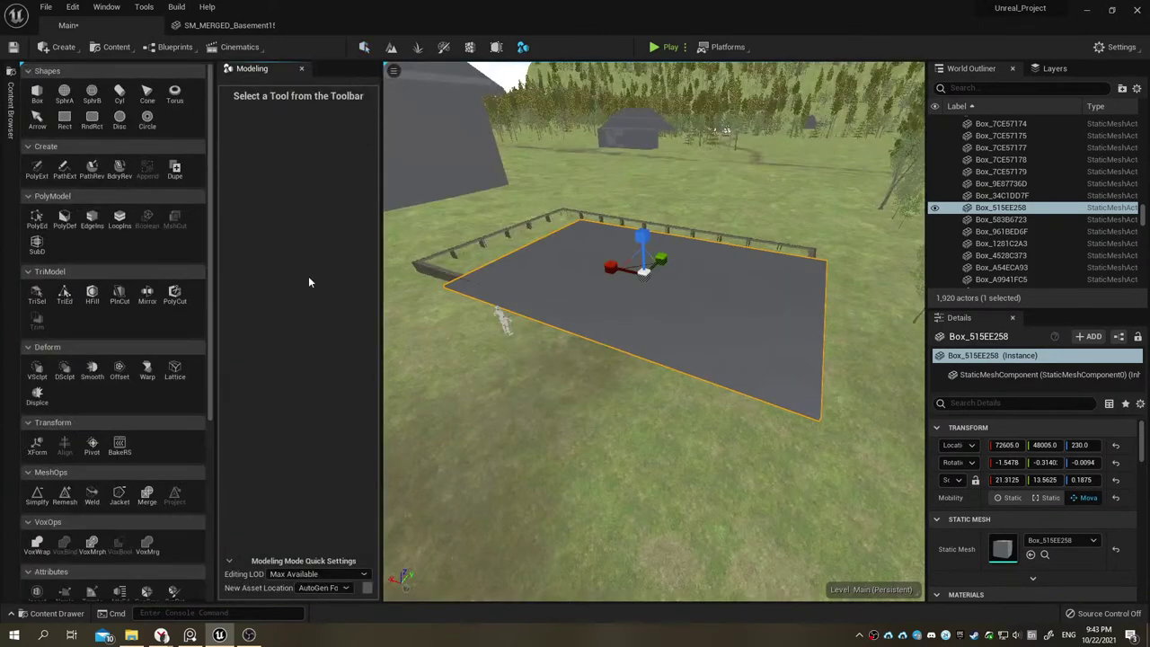
{"action": "left_click", "coordinate": [91, 446]}
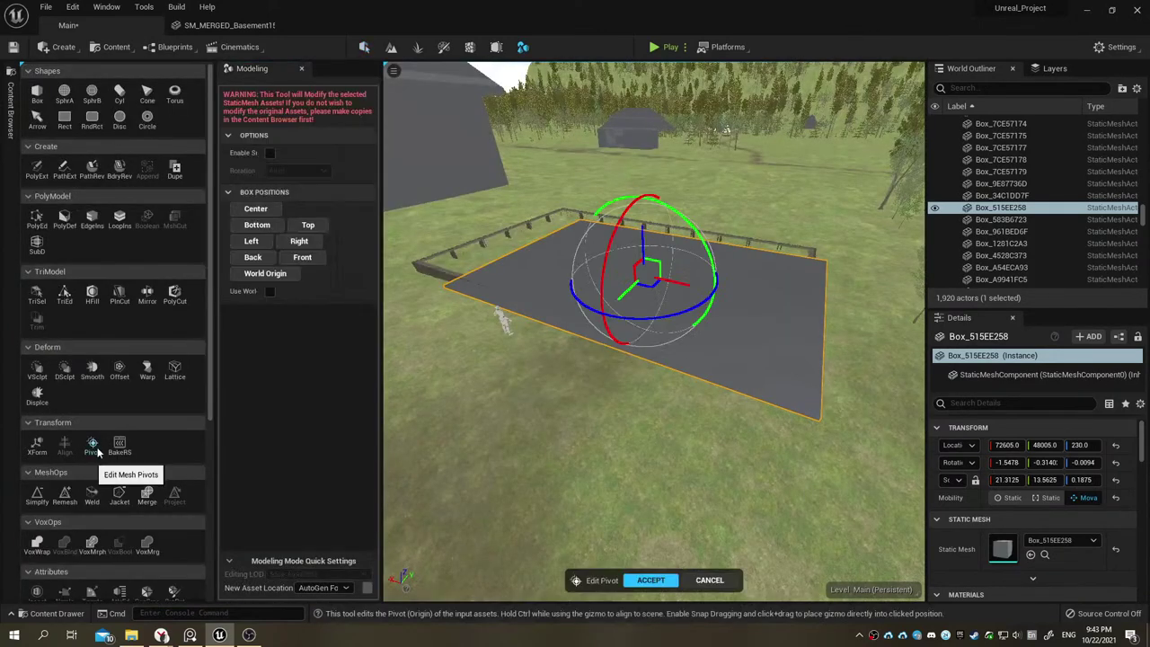
{"action": "left_click", "coordinate": [312, 241]}
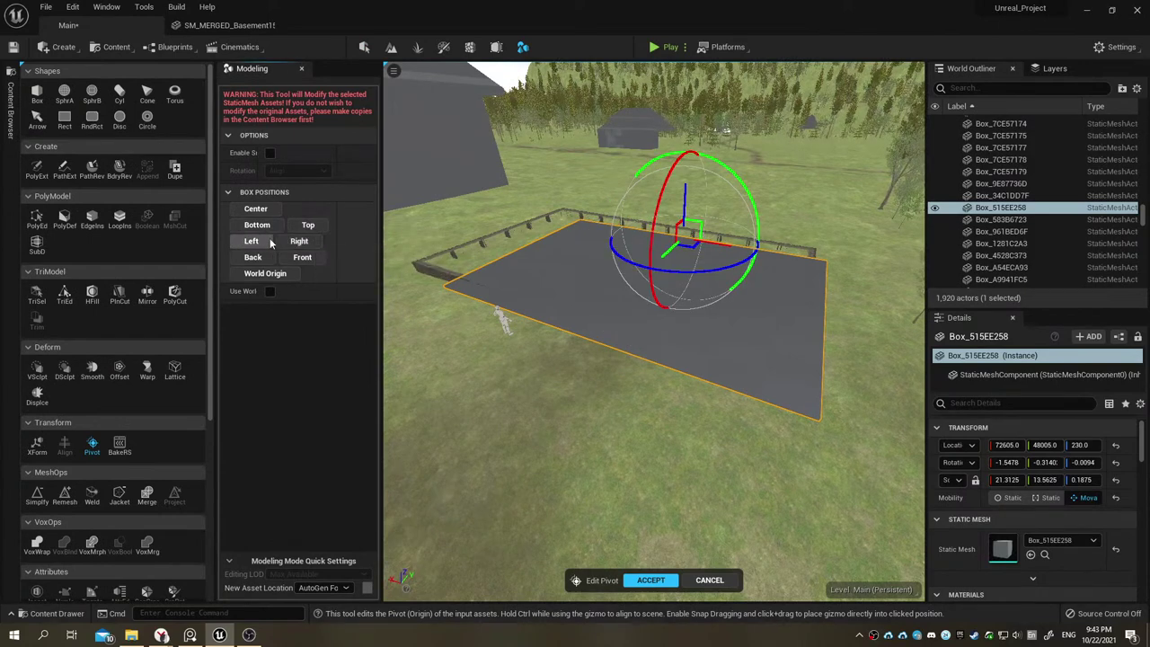
{"action": "left_click", "coordinate": [270, 243]}
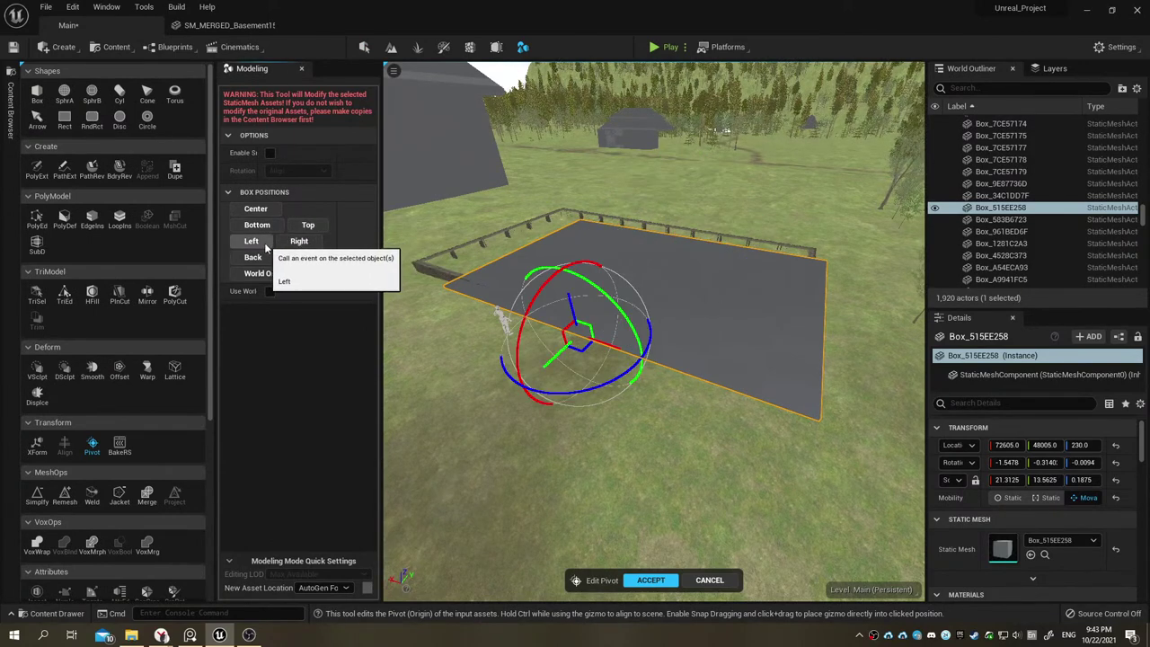
{"action": "left_click", "coordinate": [296, 240]}
{"action": "left_click", "coordinate": [302, 258]}
{"action": "left_click", "coordinate": [258, 258]}
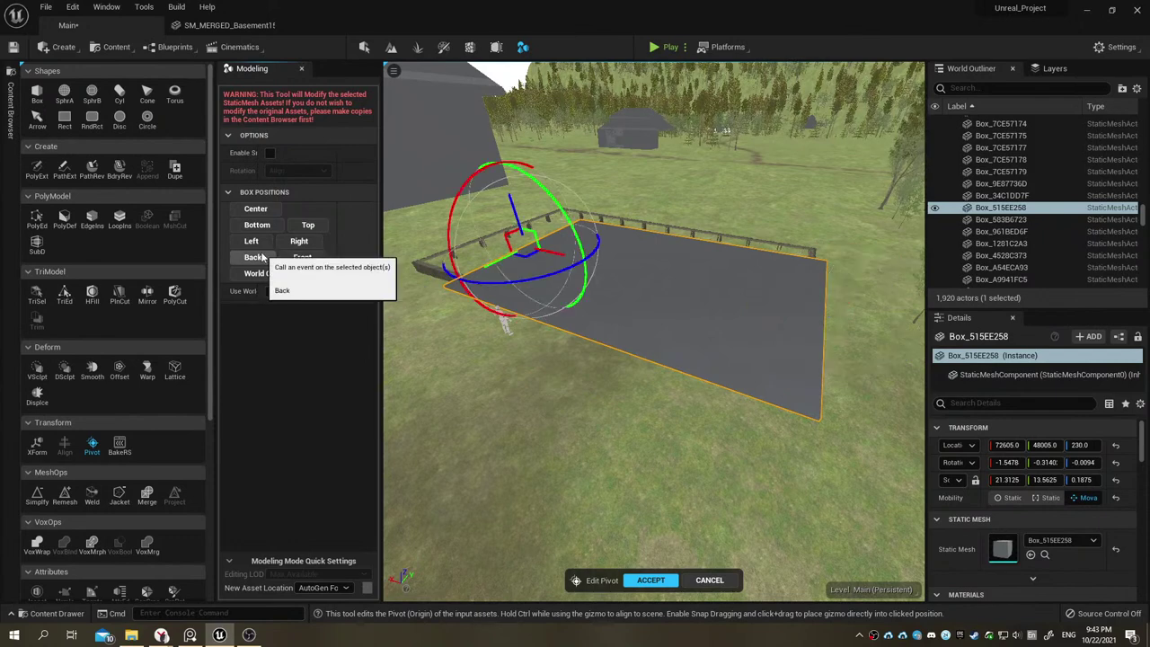
{"action": "left_click", "coordinate": [268, 274]}
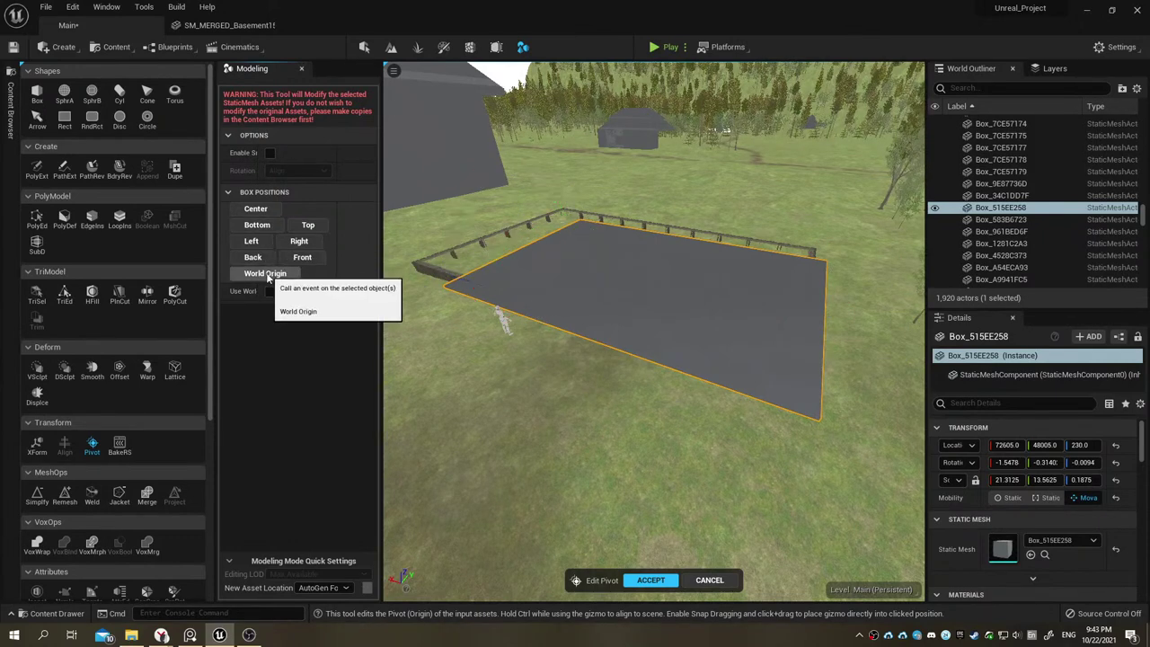
{"action": "left_click", "coordinate": [298, 242]}
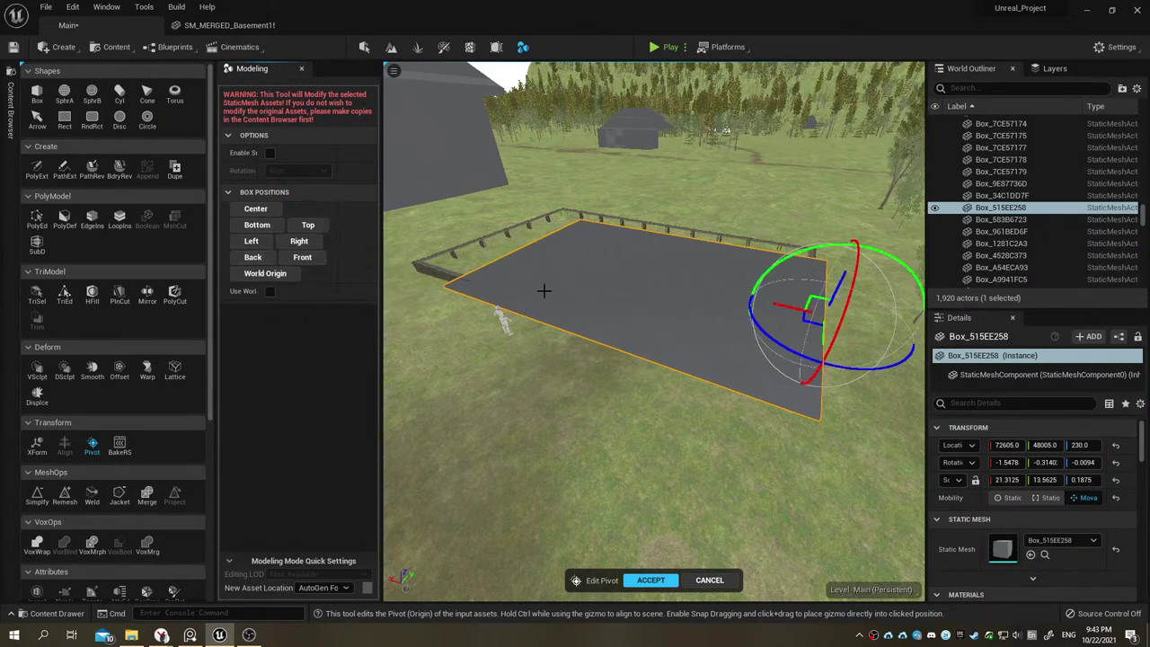
{"action": "mouse_move", "coordinate": [544, 291]}
{"action": "right_mouse_down"}
{"action": "mouse_move", "coordinate": [593, 297]}
{"action": "mouse_move", "coordinate": [542, 290]}
{"action": "right_mouse_up"}
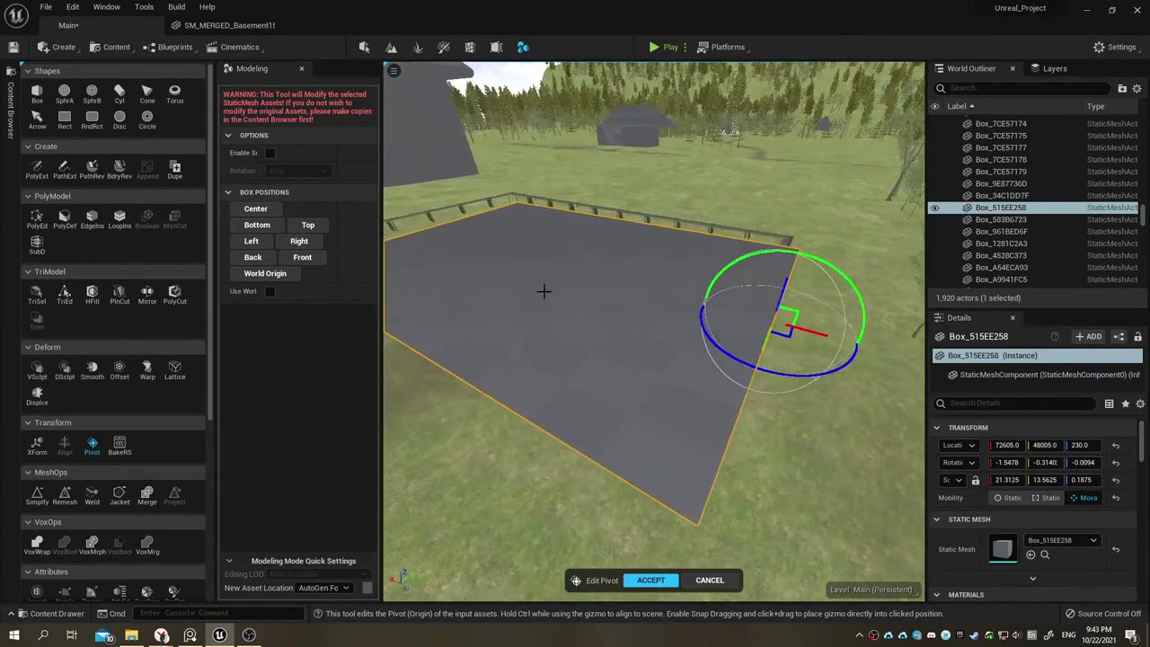
{"action": "left_click", "coordinate": [650, 580]}
Step: Stretch the slab outward from its edge, then shrink it slightly along one side
{"action": "left_click_drag", "start_coordinate": [733, 309], "coordinate": [714, 305]}
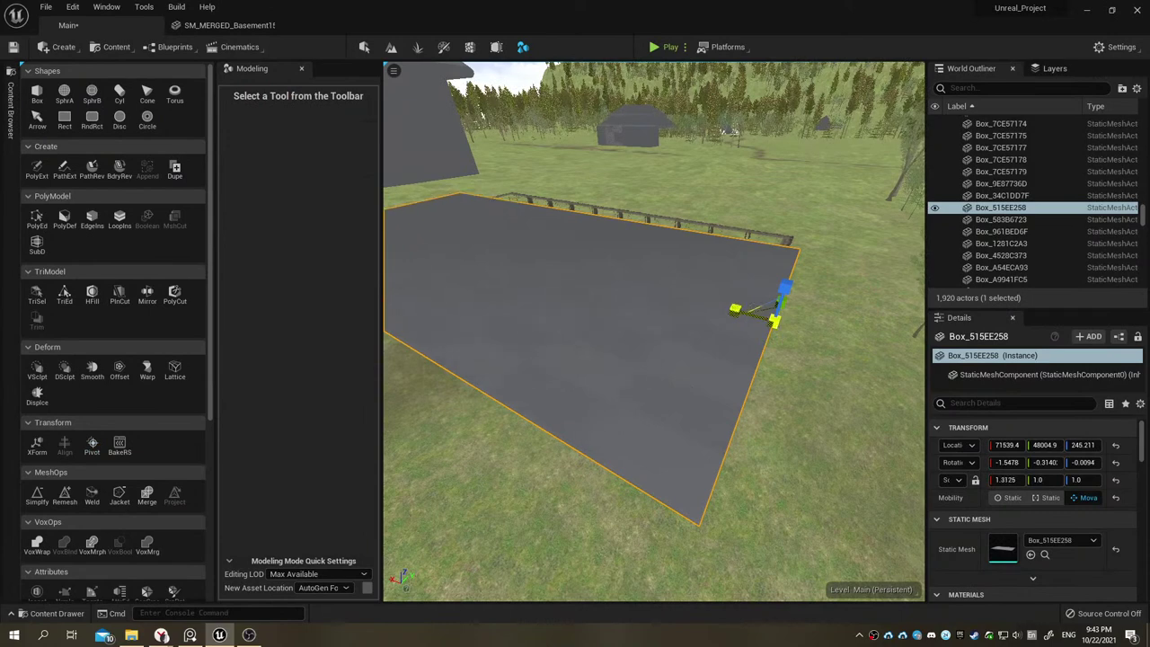
{"action": "right_click_drag", "start_coordinate": [774, 321], "coordinate": [745, 344]}
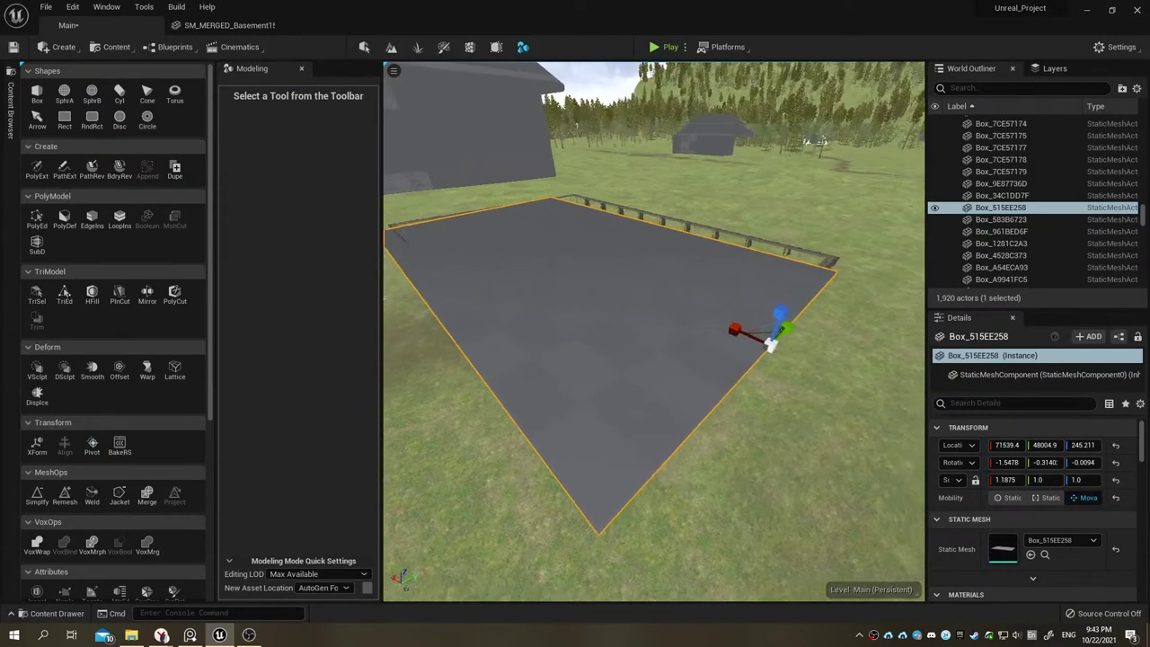
{"action": "left_click_drag", "start_coordinate": [762, 329], "coordinate": [795, 322]}
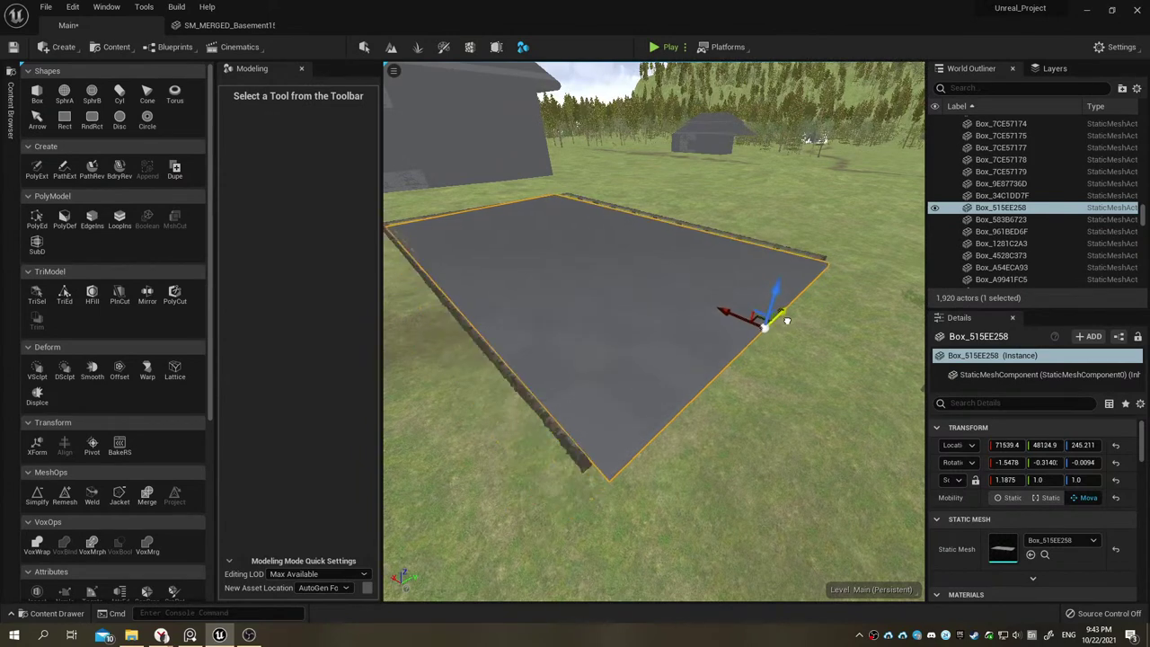
{"action": "right_click_drag", "start_coordinate": [786, 333], "coordinate": [737, 377]}
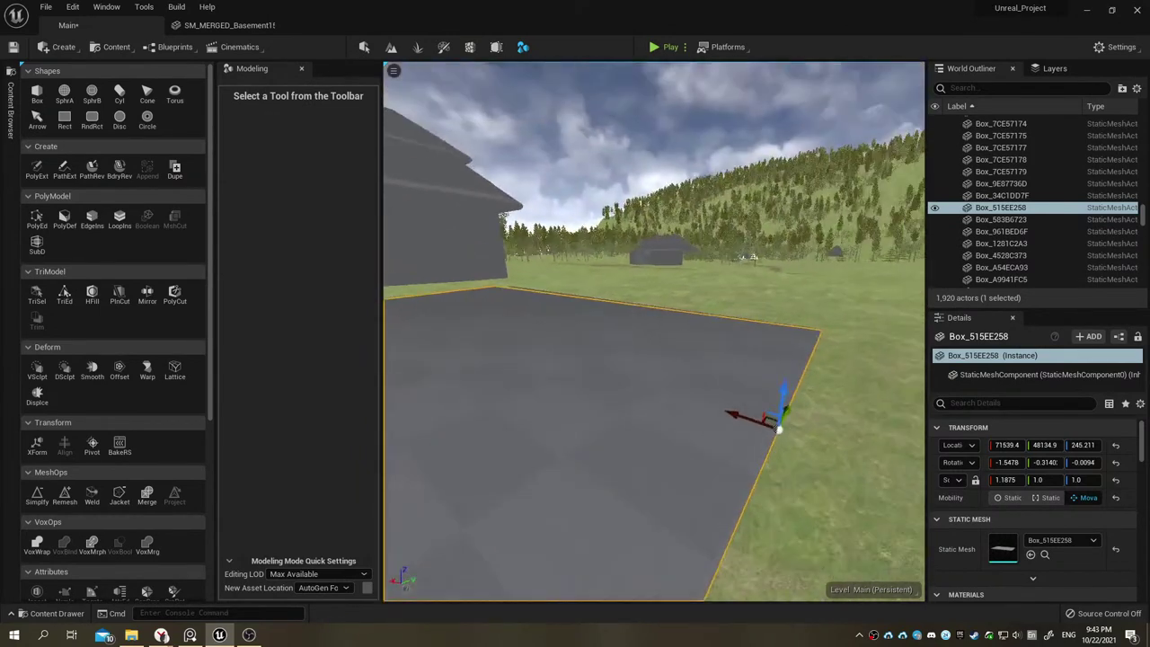
{"action": "right_click_drag", "start_coordinate": [887, 315], "coordinate": [862, 387]}
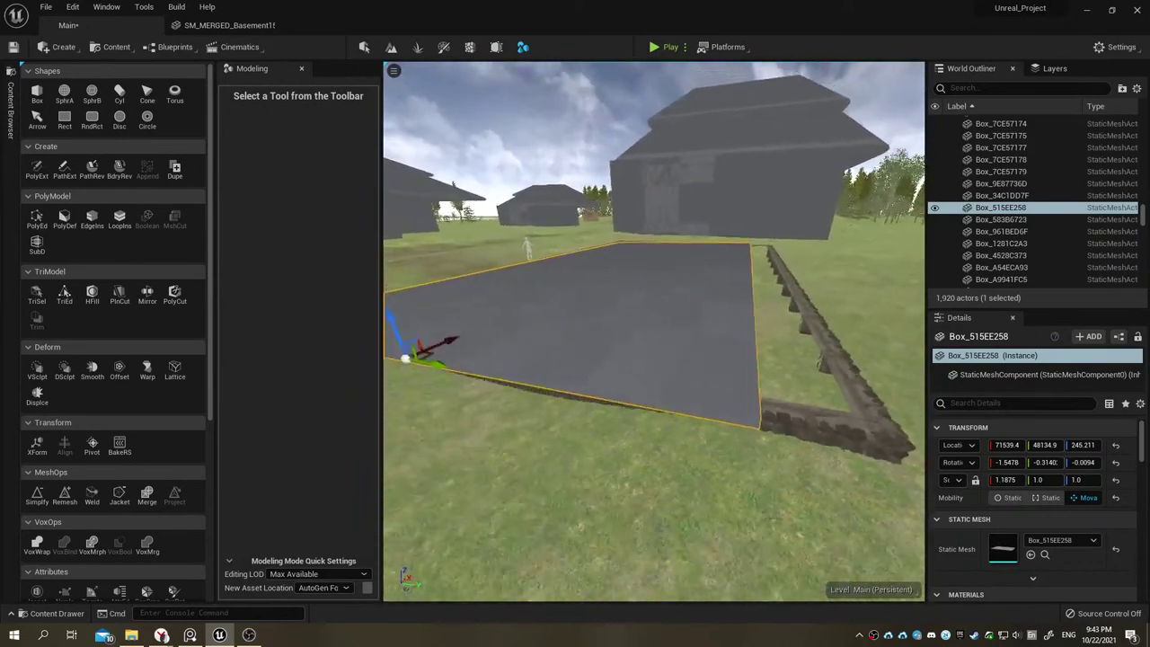
{"action": "right_click_drag", "start_coordinate": [647, 360], "coordinate": [647, 396]}
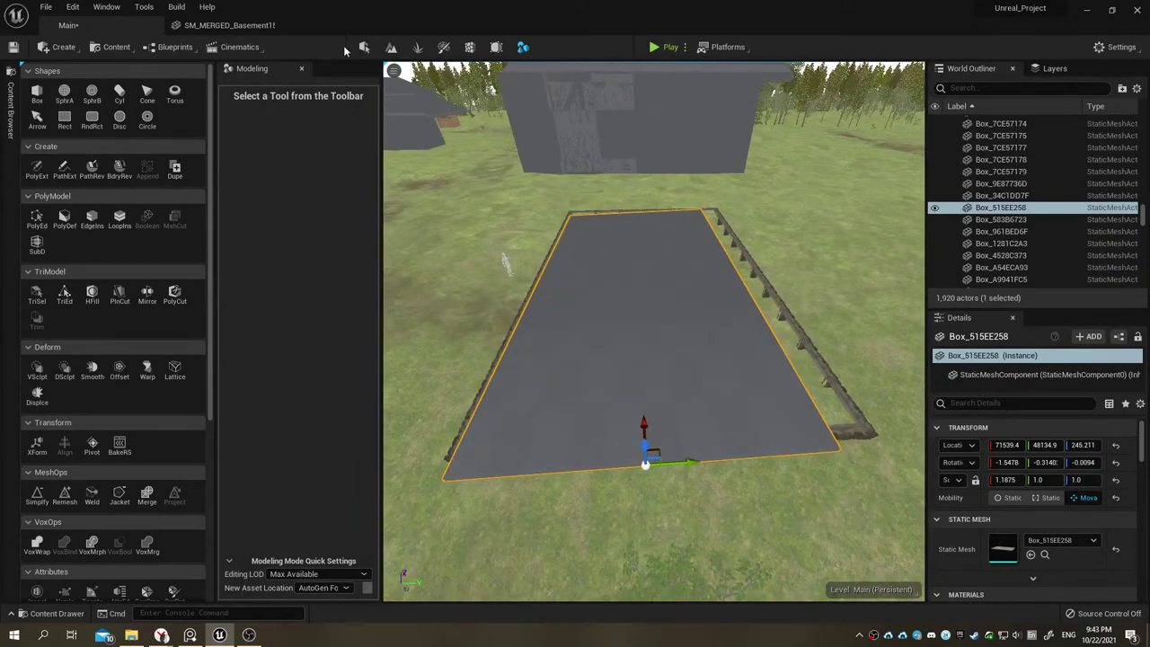
Step: Widen the slab slightly and shift it sideways toward the wall
{"action": "left_click", "coordinate": [364, 46]}
{"action": "scroll", "coordinate": [477, 174], "scroll_direction": "up", "scroll_amount": 3}
{"action": "right_click_drag", "start_coordinate": [552, 224], "coordinate": [551, 233]}
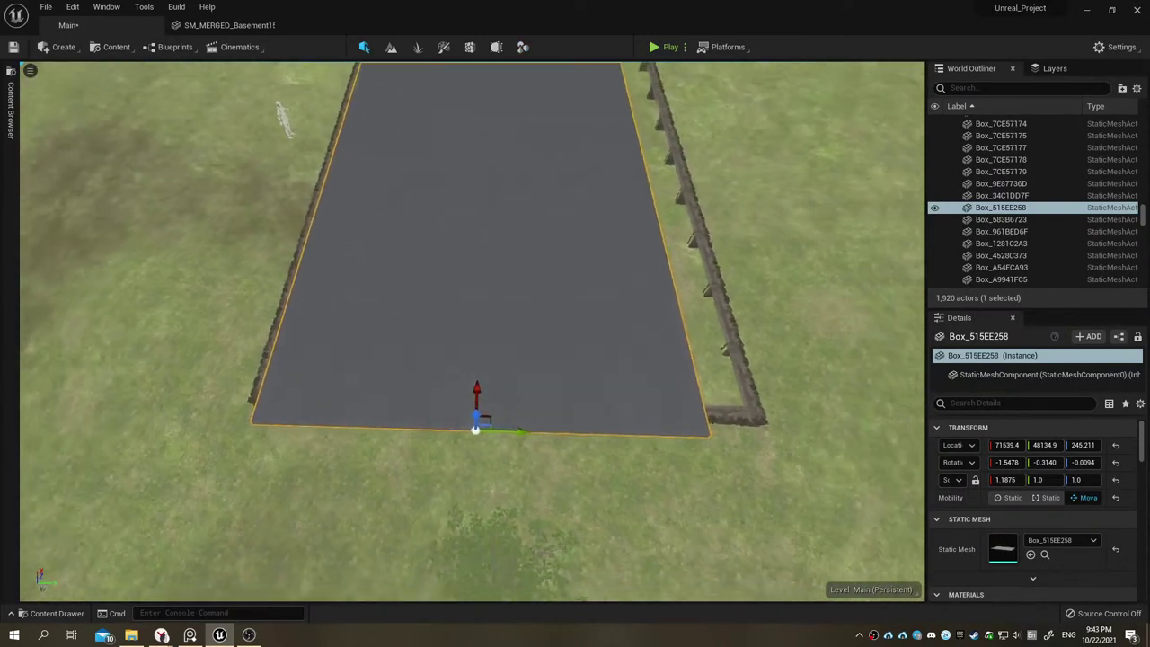
{"action": "scroll", "coordinate": [553, 247], "scroll_direction": "down", "scroll_amount": 3}
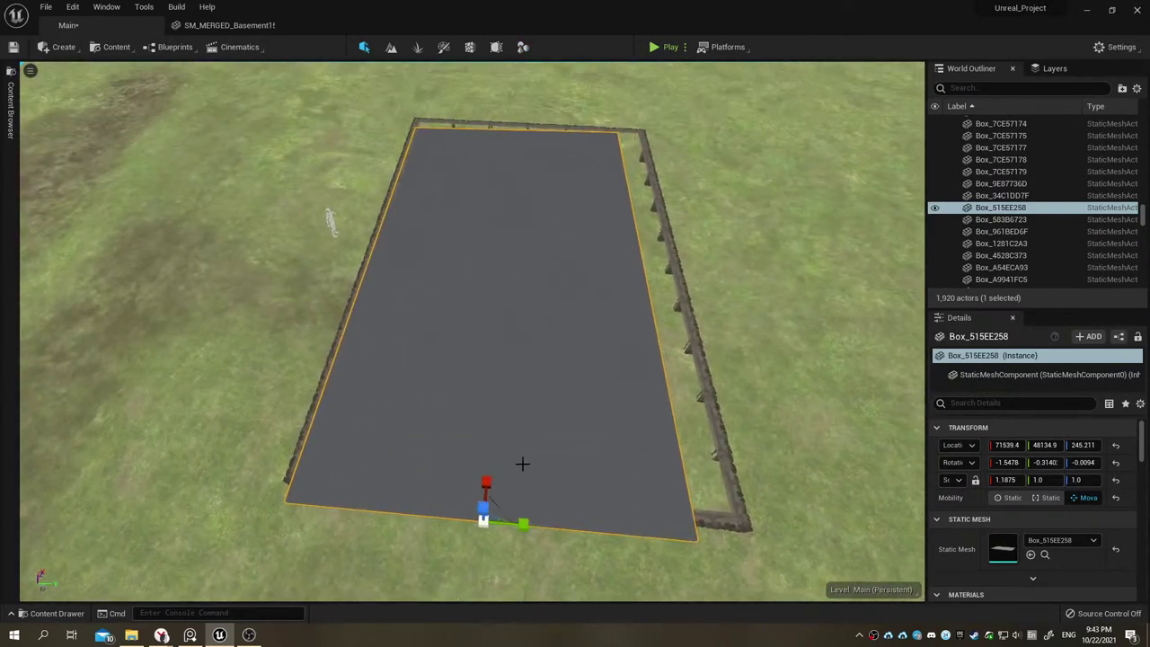
{"action": "left_click_drag", "start_coordinate": [523, 523], "coordinate": [538, 525]}
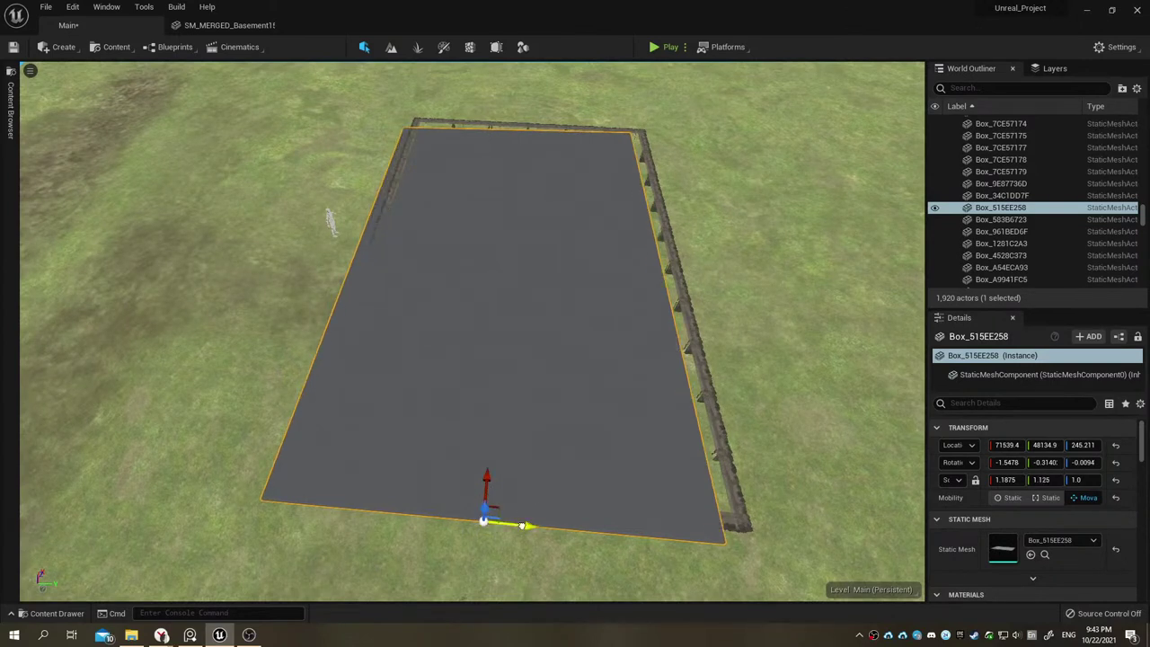
{"action": "left_click_drag", "start_coordinate": [523, 525], "coordinate": [538, 528]}
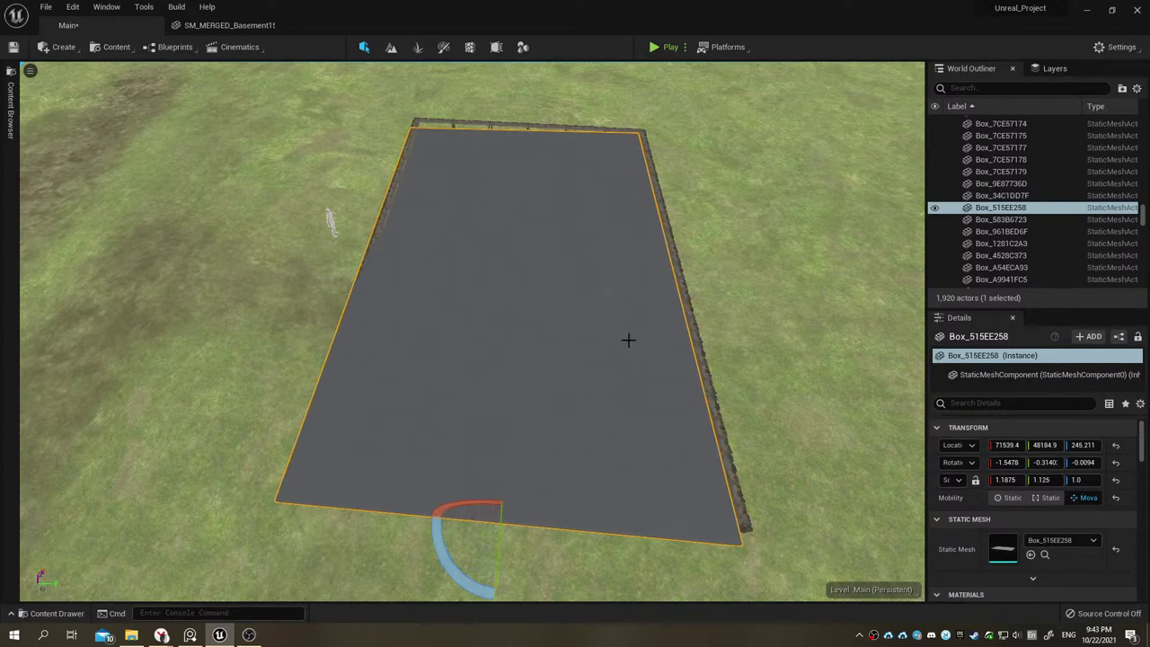
Step: Stretch the slab's left edge outward and bring up the XForm transform tool on it
{"action": "right_click_drag", "start_coordinate": [463, 333], "coordinate": [463, 333]}
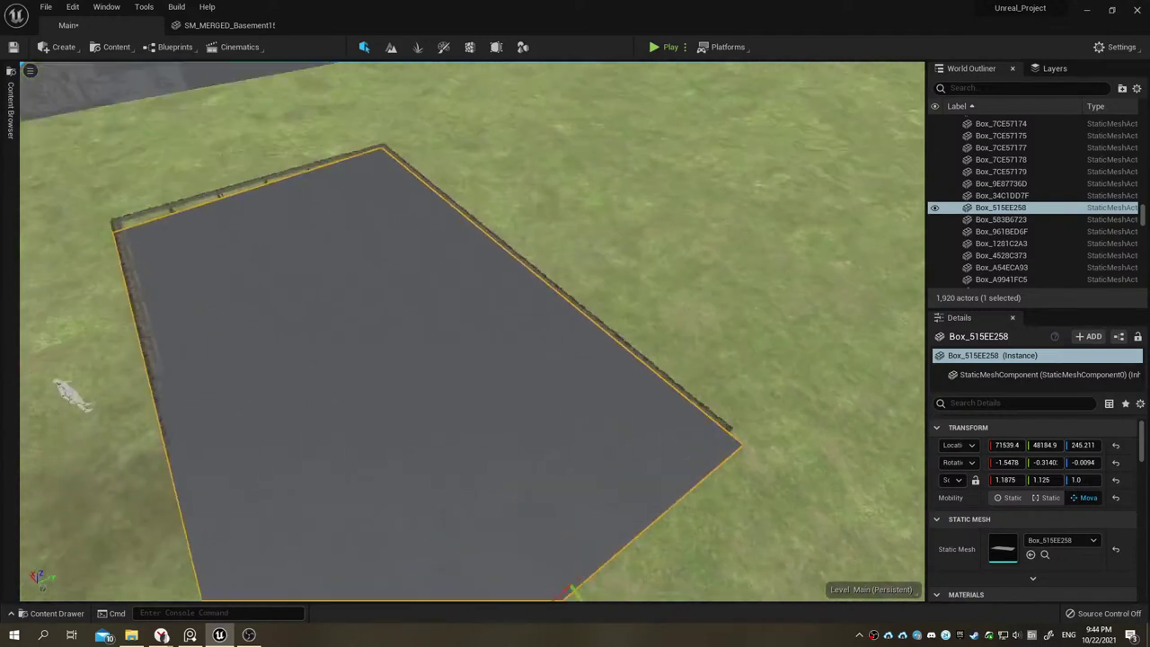
{"action": "right_click_drag", "start_coordinate": [596, 327], "coordinate": [596, 326]}
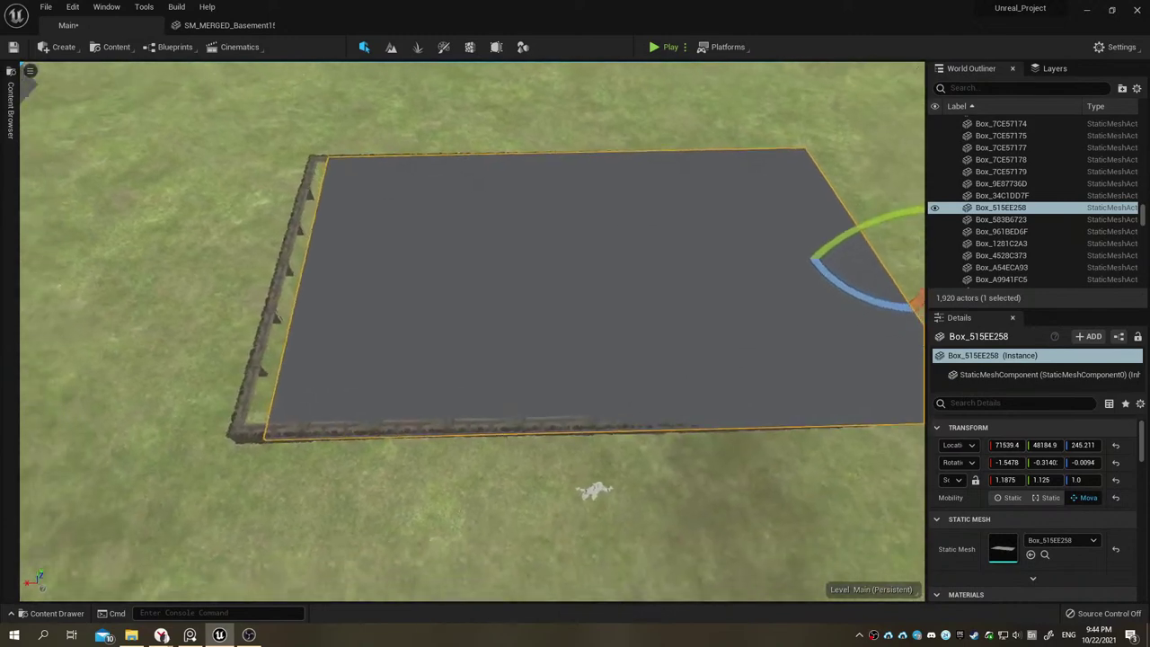
{"action": "left_click_drag", "start_coordinate": [836, 261], "coordinate": [822, 263]}
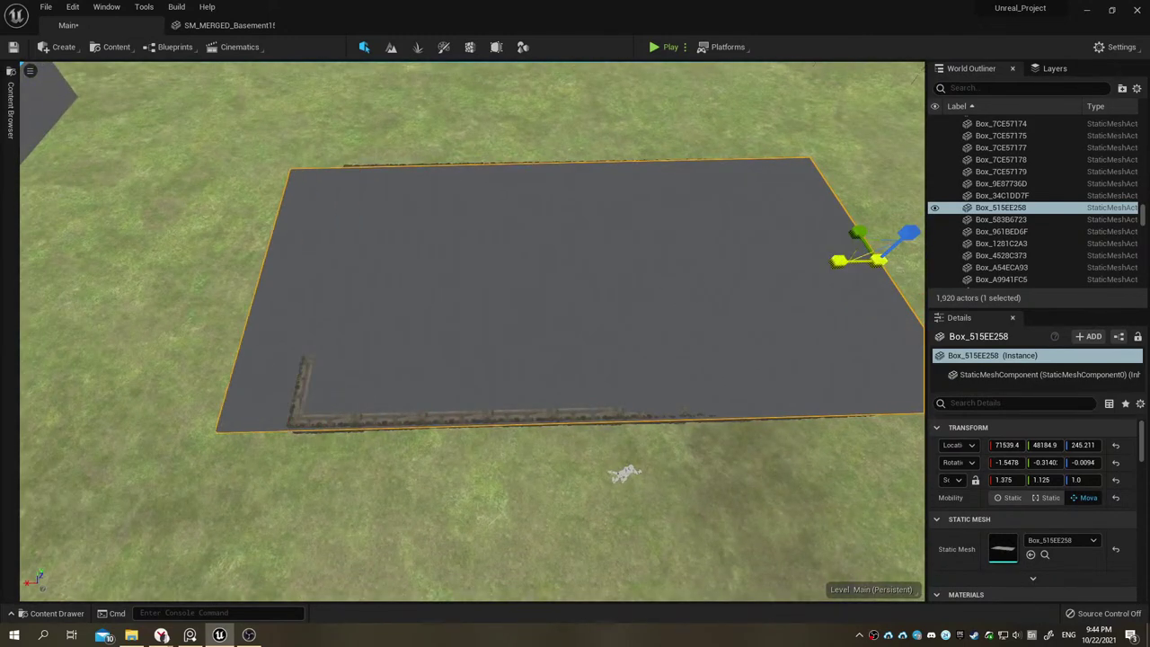
{"action": "right_click_drag", "start_coordinate": [792, 268], "coordinate": [793, 269]}
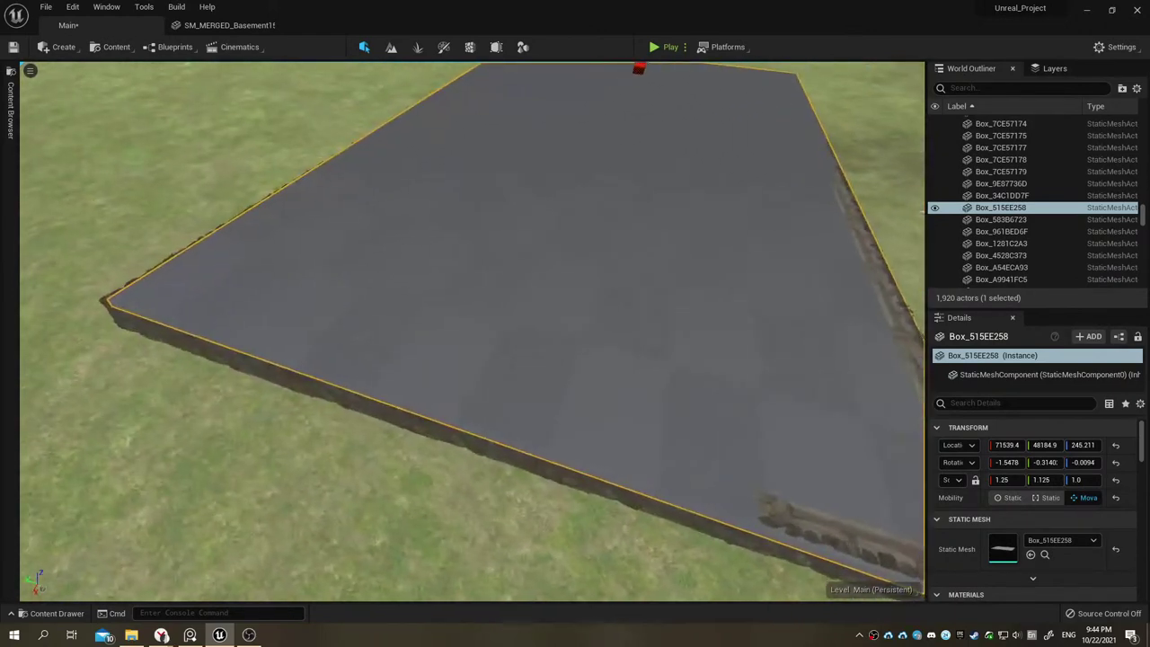
{"action": "right_click_drag", "start_coordinate": [626, 351], "coordinate": [627, 351]}
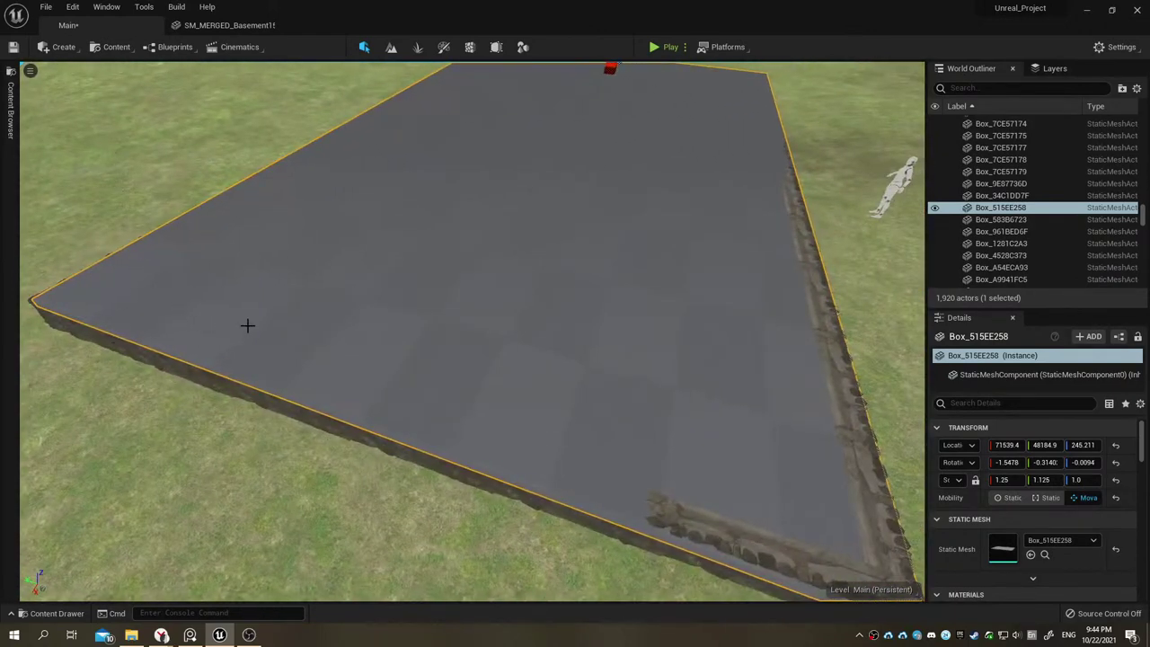
{"action": "key", "text": "shift+7"}
{"action": "left_click", "coordinate": [37, 443]}
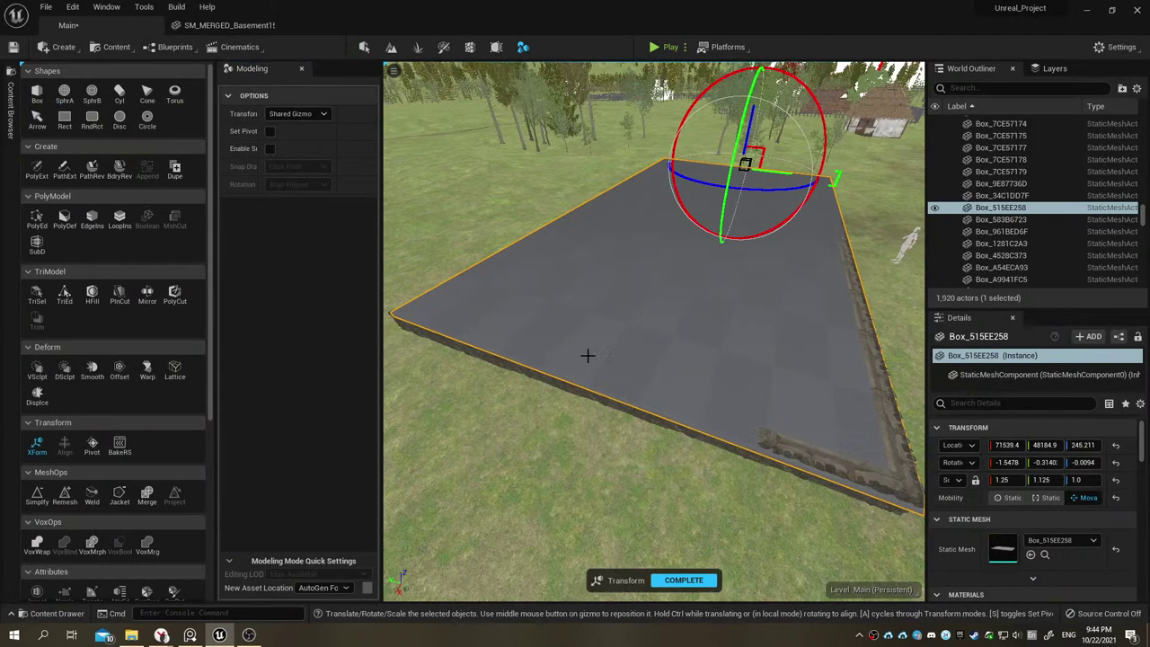
Step: Reselect the grey slab and nudge its Location Y to 48204.0
{"action": "right_click_drag", "start_coordinate": [685, 308], "coordinate": [685, 308]}
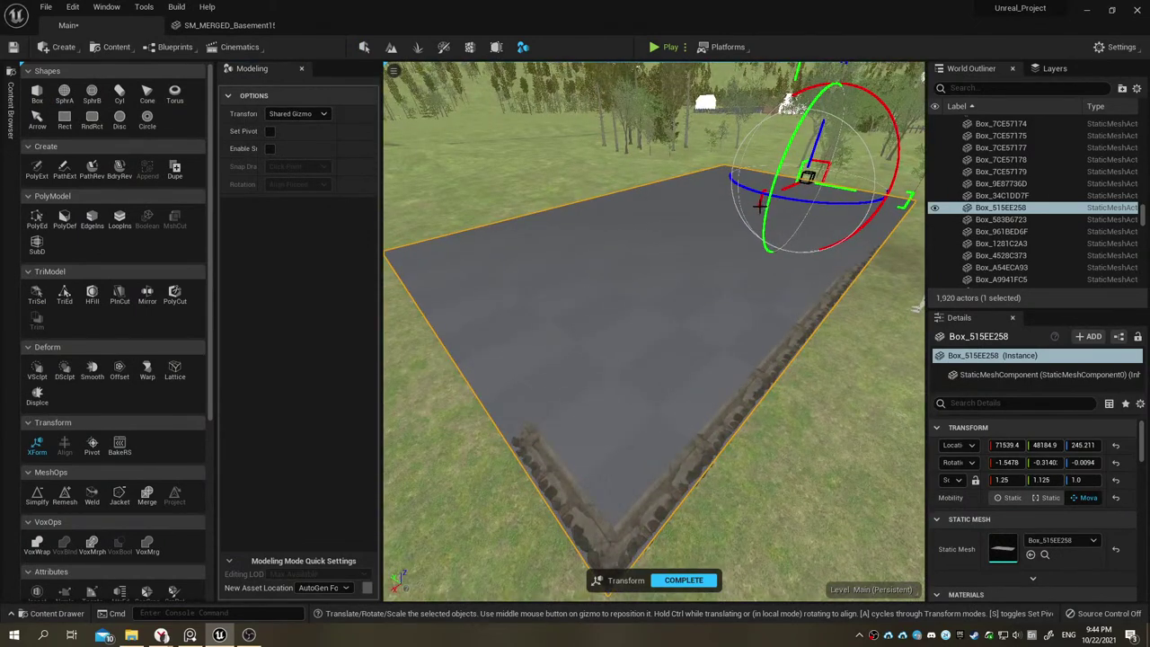
{"action": "right_click_drag", "start_coordinate": [686, 308], "coordinate": [685, 309]}
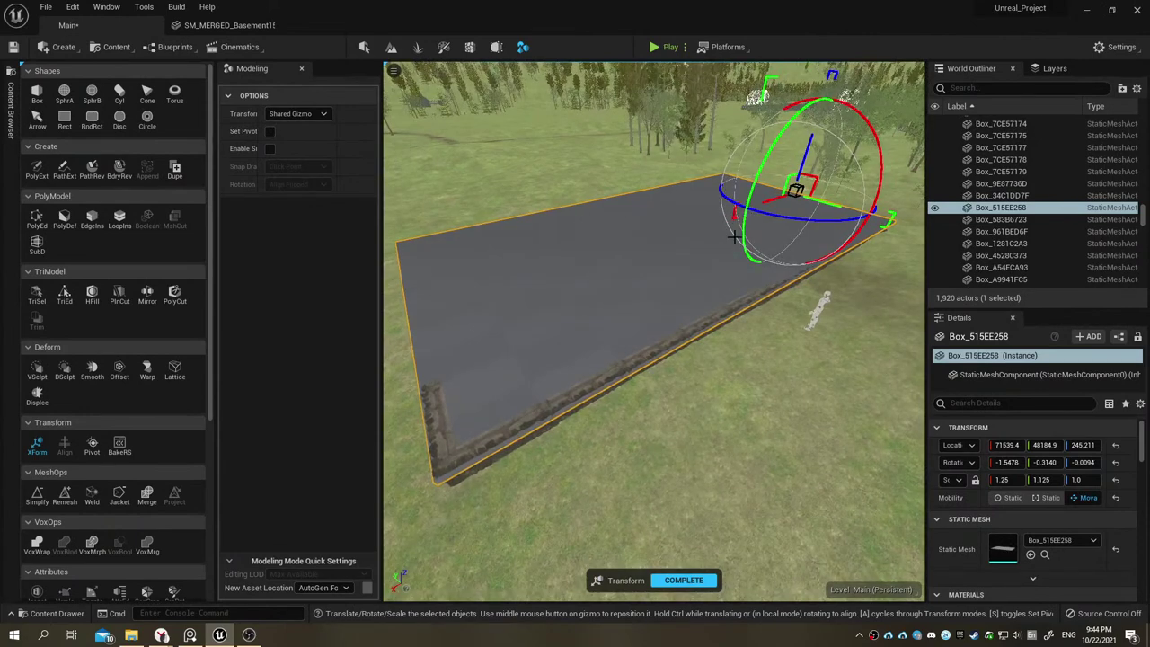
{"action": "right_click_drag", "start_coordinate": [735, 236], "coordinate": [735, 195]}
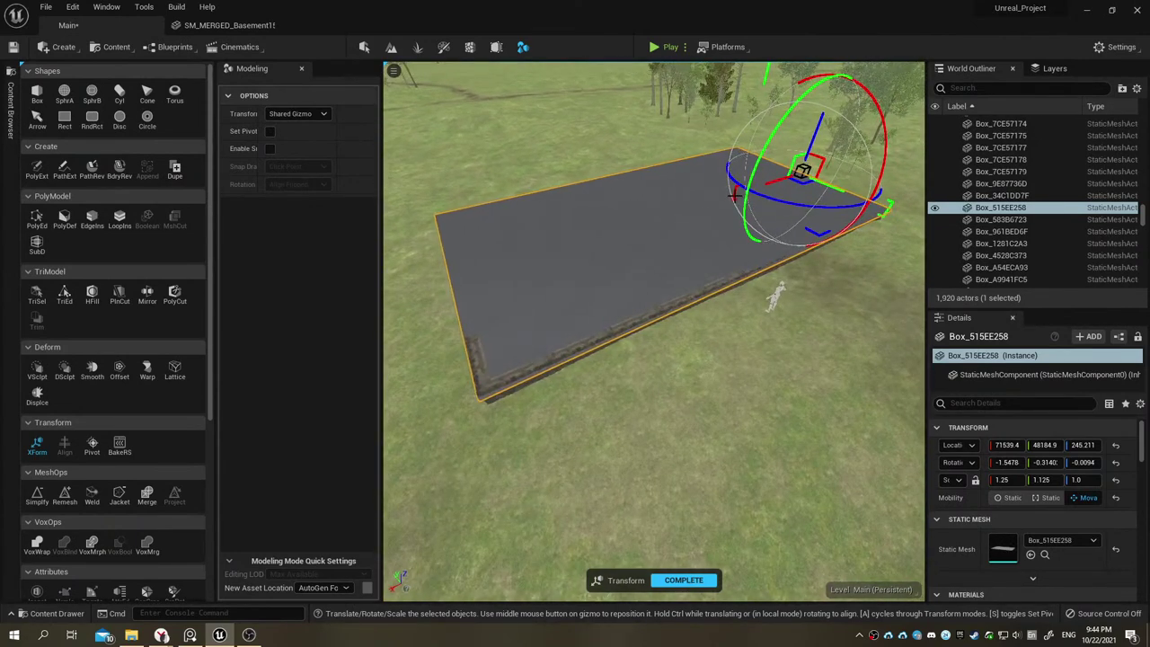
{"action": "right_click_drag", "start_coordinate": [655, 331], "coordinate": [654, 331]}
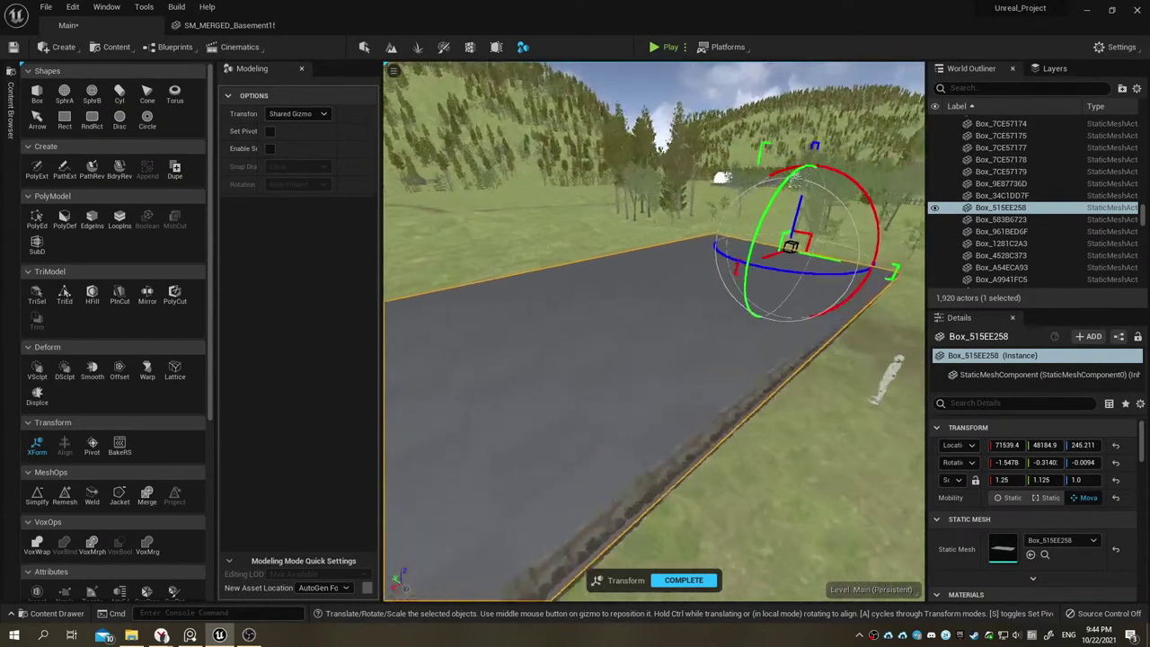
{"action": "right_click_drag", "start_coordinate": [591, 261], "coordinate": [592, 262]}
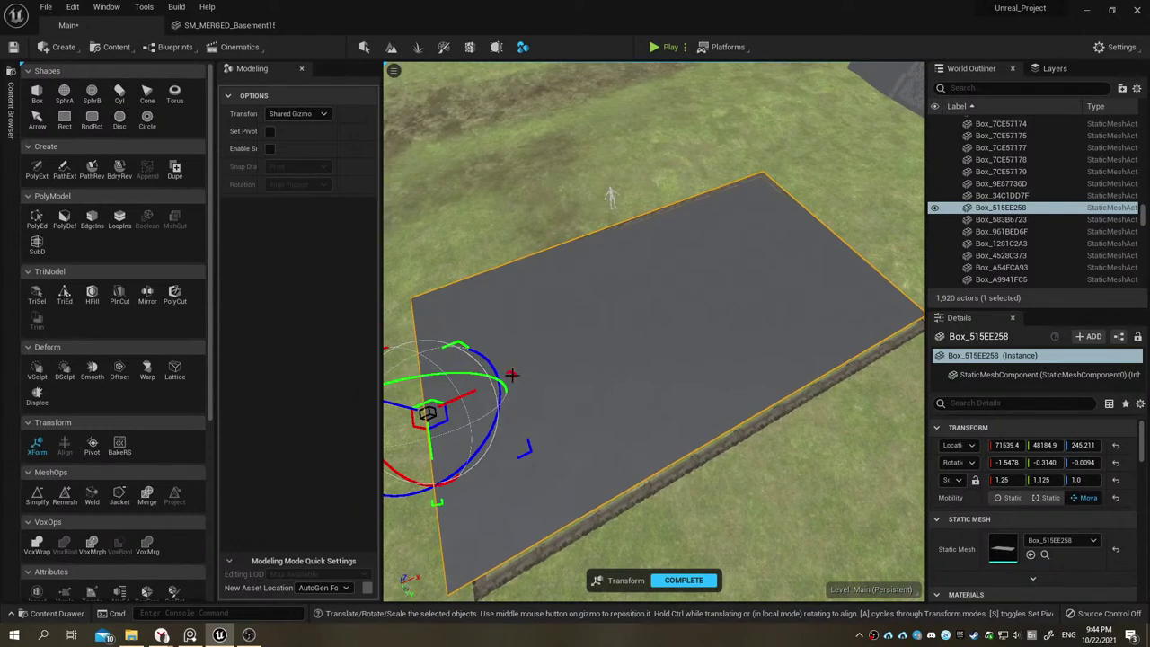
{"action": "right_click_drag", "start_coordinate": [529, 384], "coordinate": [529, 384]}
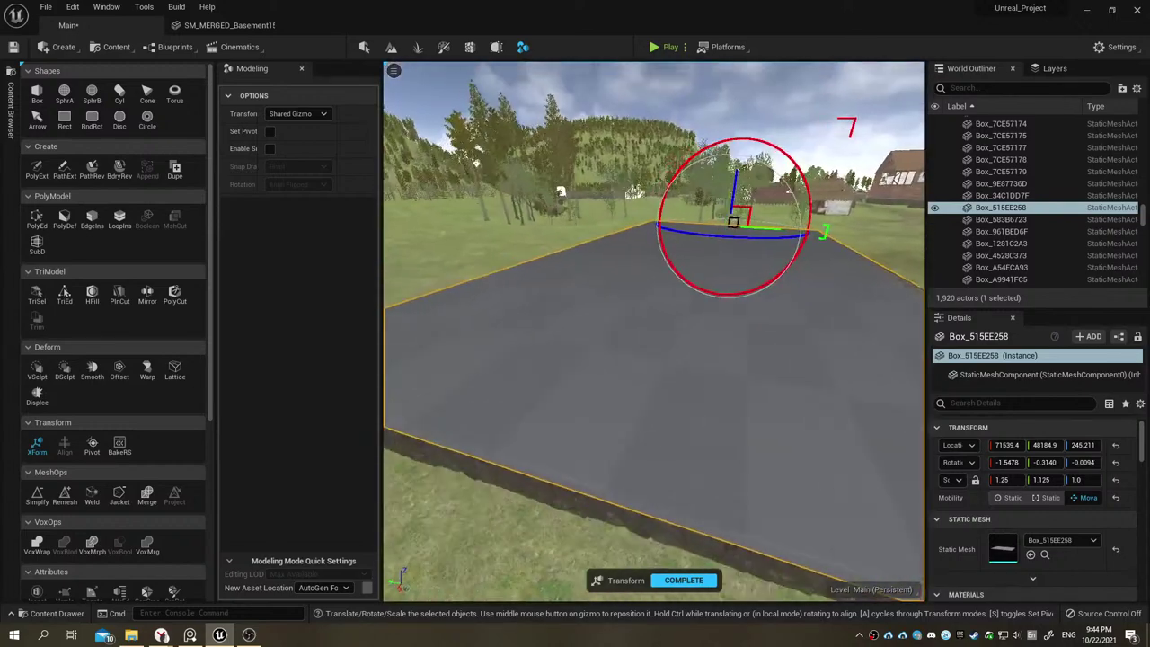
{"action": "right_click_drag", "start_coordinate": [538, 284], "coordinate": [538, 284]}
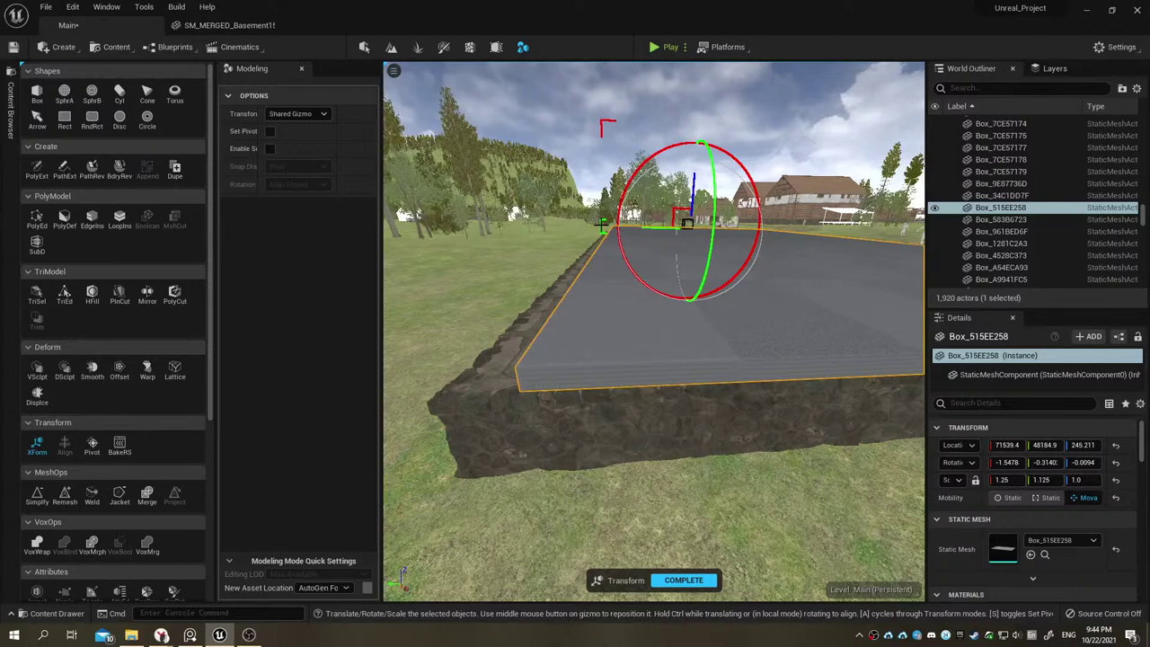
{"action": "left_click", "coordinate": [683, 271]}
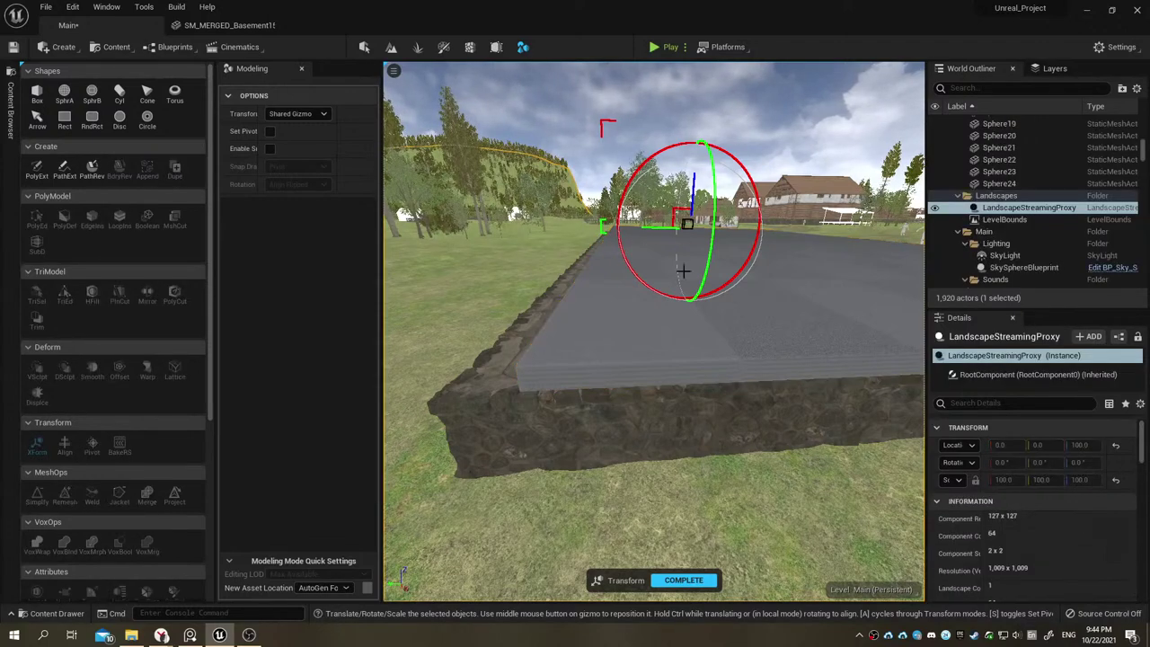
{"action": "left_click", "coordinate": [643, 270]}
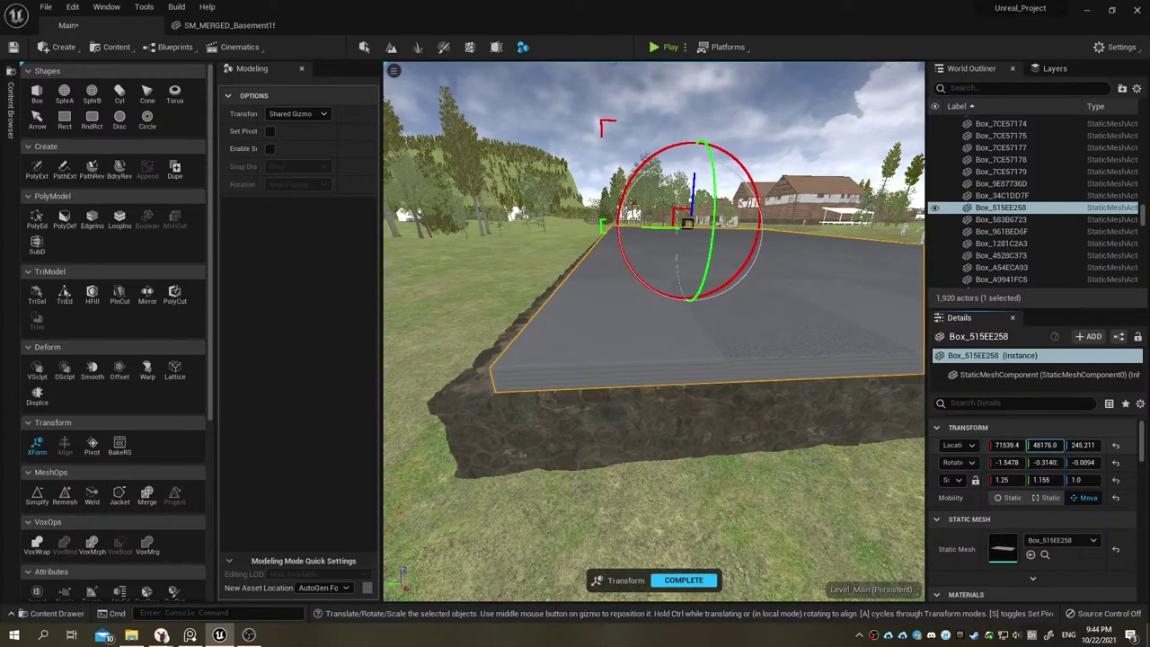
{"action": "left_click_drag", "start_coordinate": [1045, 445], "coordinate": [1055, 444]}
Step: Set the slab's X rotation to 0, then undo that accidental rotation change
{"action": "mouse_move", "coordinate": [579, 302]}
{"action": "right_mouse_down"}
{"action": "mouse_move", "coordinate": [629, 306]}
{"action": "mouse_move", "coordinate": [727, 238]}
{"action": "mouse_move", "coordinate": [709, 237]}
{"action": "right_mouse_up"}
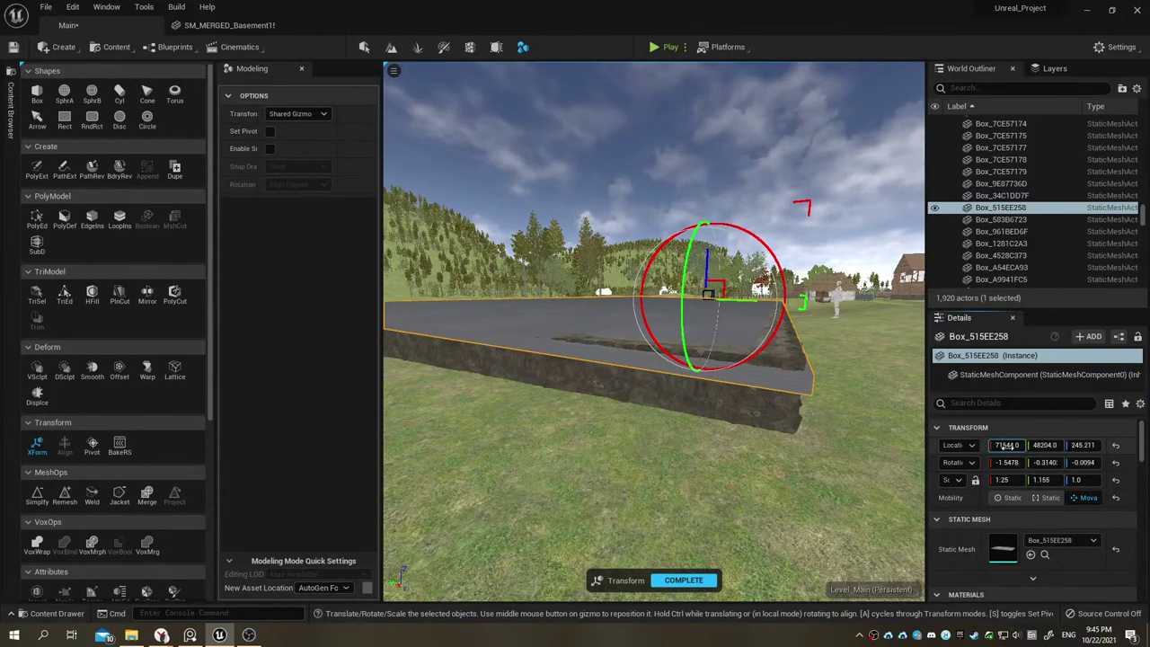
{"action": "left_click_drag", "start_coordinate": [1032, 462], "coordinate": [1060, 462]}
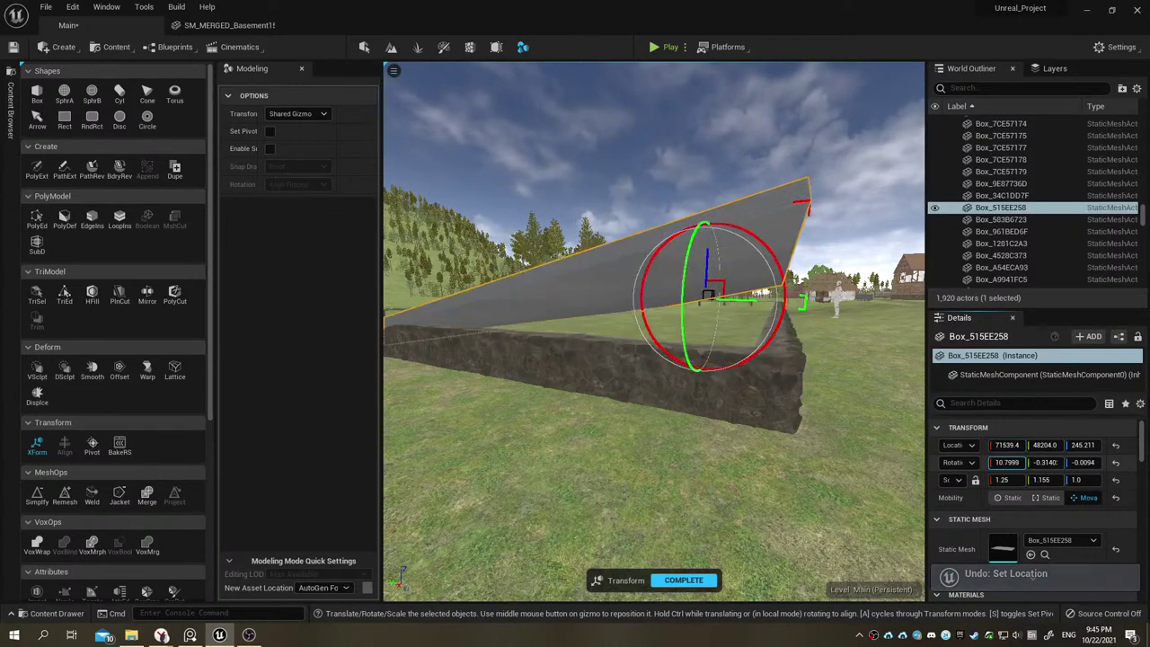
{"action": "type", "text": "0"}
{"action": "key", "text": "Return"}
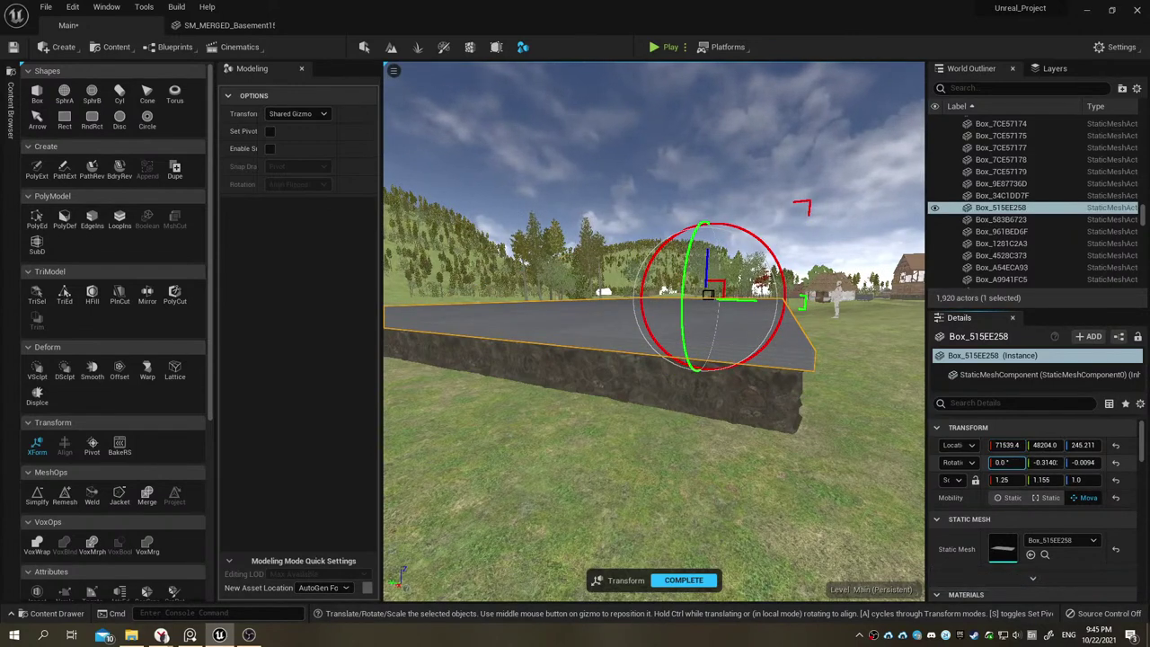
{"action": "key", "text": "ctrl+z"}
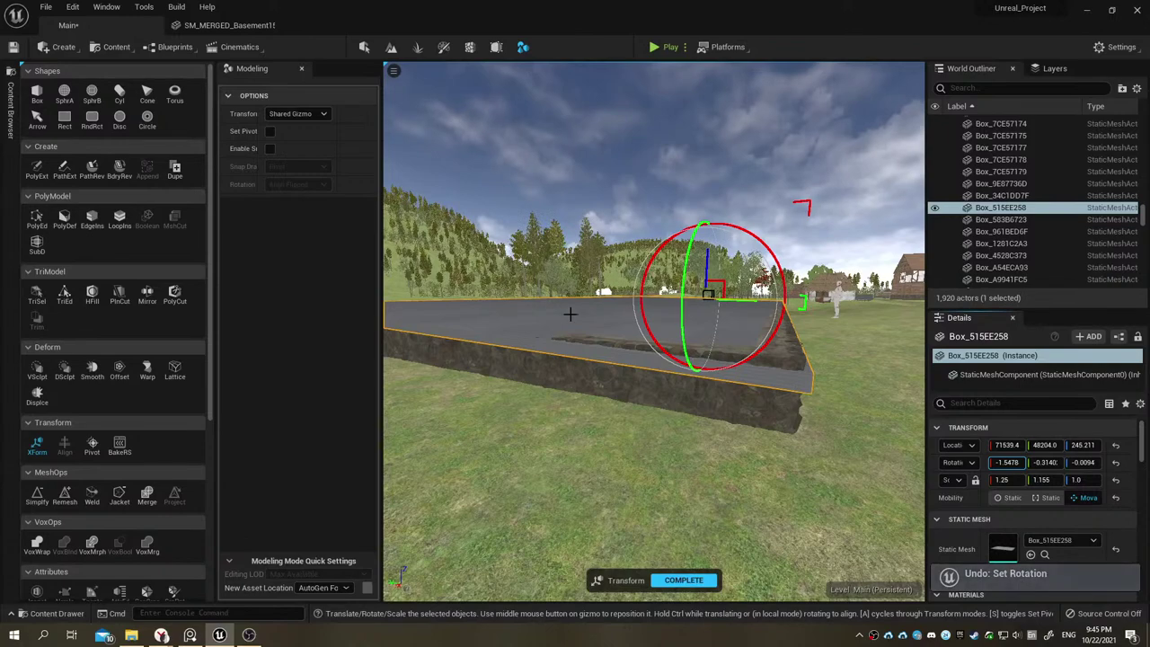
{"action": "mouse_move", "coordinate": [569, 314]}
{"action": "left_mouse_down", "text": "alt"}
{"action": "mouse_move", "coordinate": [753, 387]}
{"action": "mouse_move", "coordinate": [808, 359]}
{"action": "mouse_move", "coordinate": [844, 387]}
{"action": "mouse_move", "coordinate": [872, 320]}
{"action": "left_mouse_up", "text": "alt"}
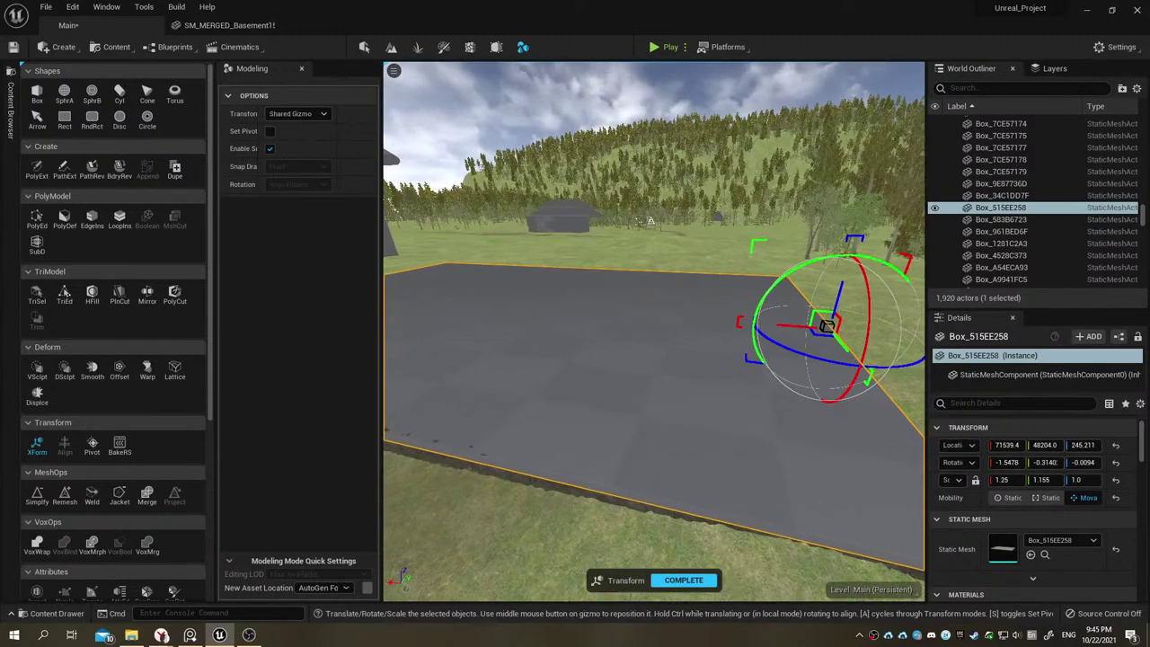
Step: Complete the transform edit and move the slab's pivot to the box centre
{"action": "left_click", "coordinate": [672, 579]}
{"action": "left_click", "coordinate": [93, 451]}
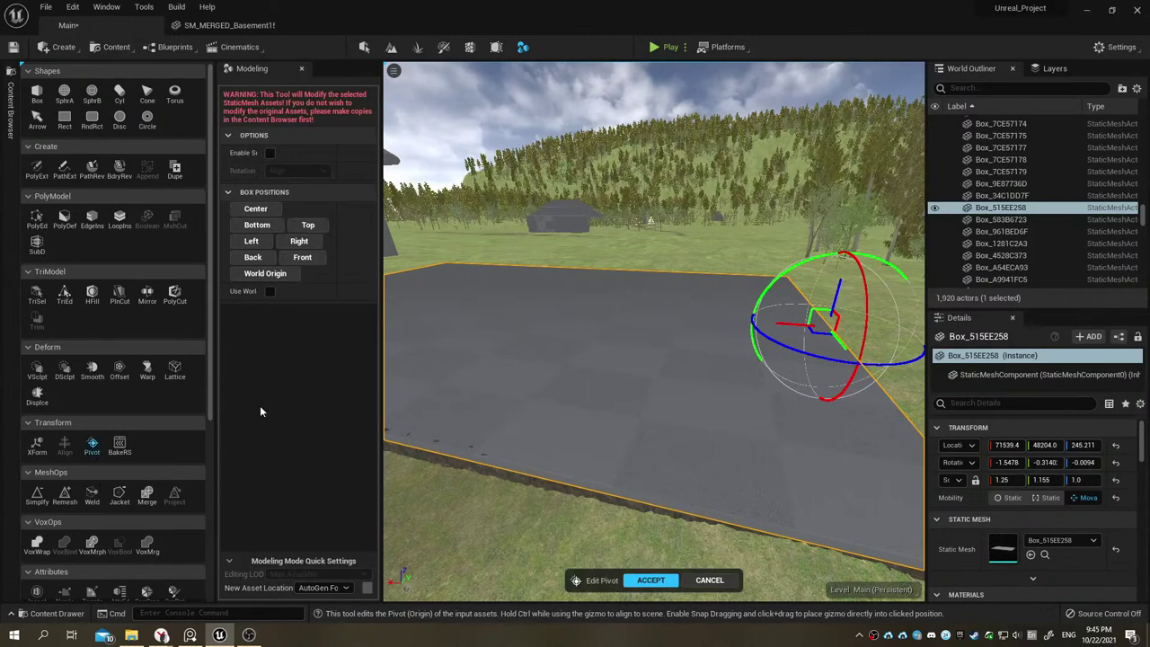
{"action": "left_click", "coordinate": [256, 209]}
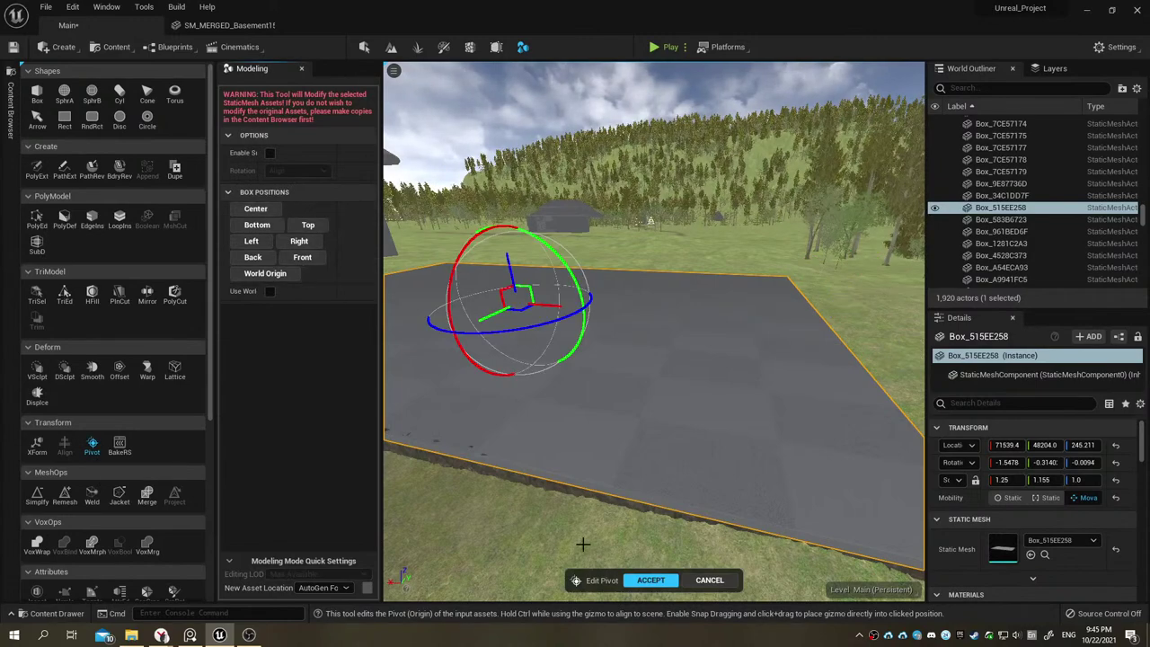
{"action": "left_click", "coordinate": [650, 580]}
{"action": "left_click_drag", "start_coordinate": [524, 420], "coordinate": [503, 360]}
{"action": "mouse_move", "coordinate": [654, 360]}
{"action": "left_mouse_down", "text": "alt"}
{"action": "mouse_move", "coordinate": [576, 341]}
{"action": "mouse_move", "coordinate": [2, 461]}
{"action": "left_mouse_up", "text": "alt"}
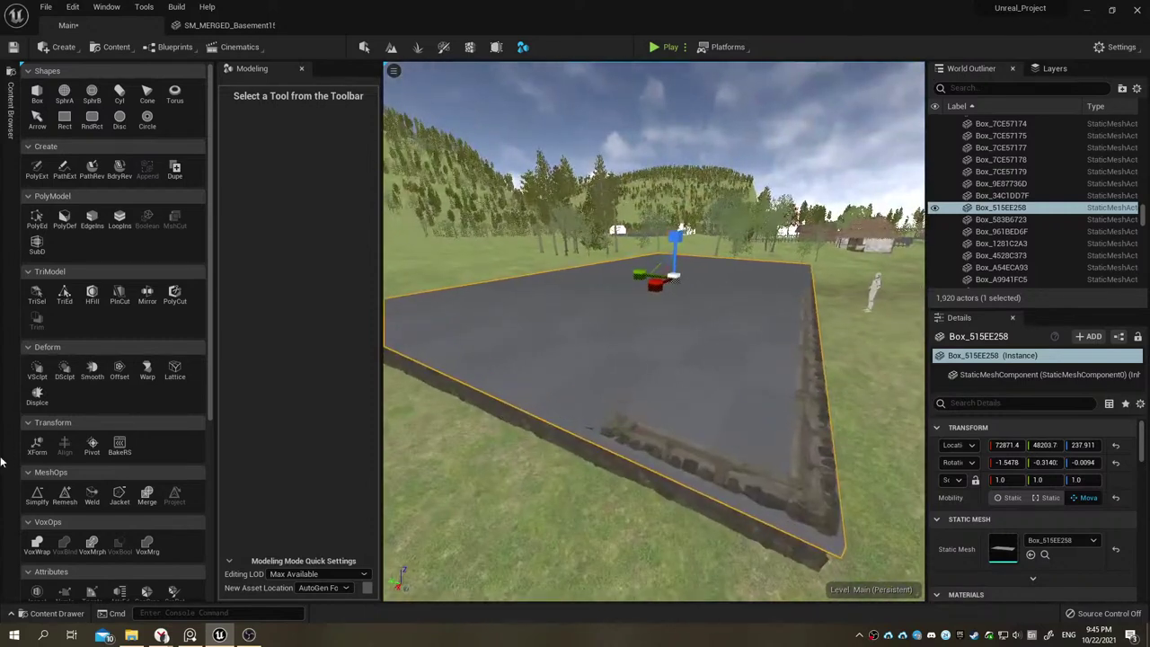
Step: Restart XForm on the grey slab and check its edges from above and below
{"action": "left_click", "coordinate": [36, 442]}
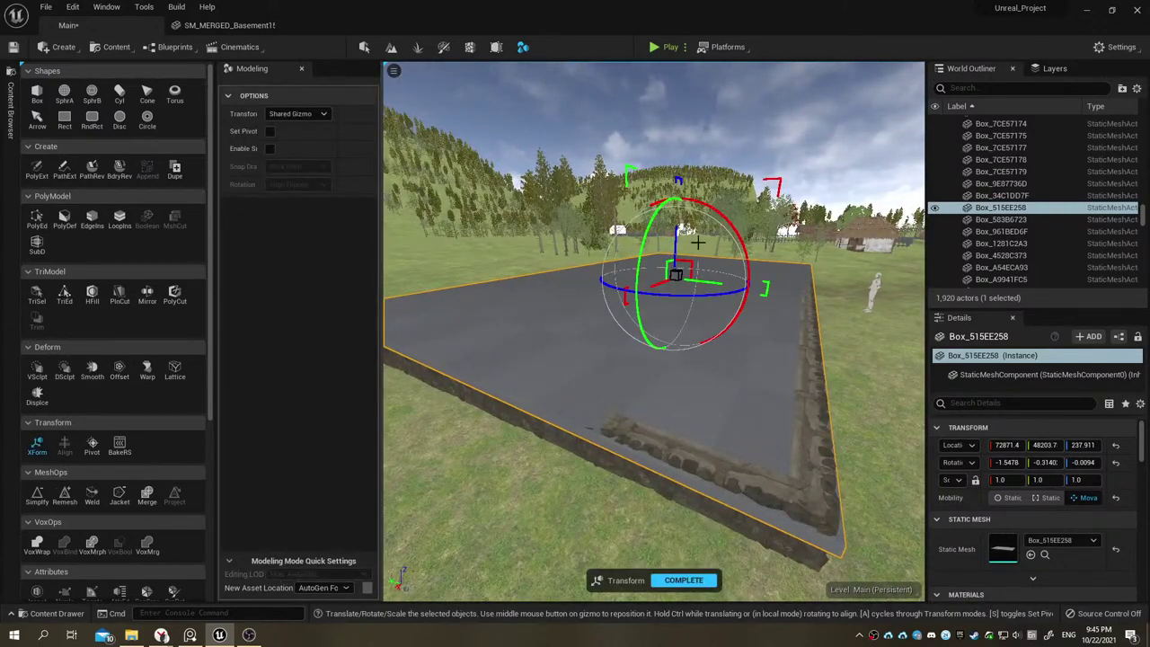
{"action": "left_click", "coordinate": [744, 238]}
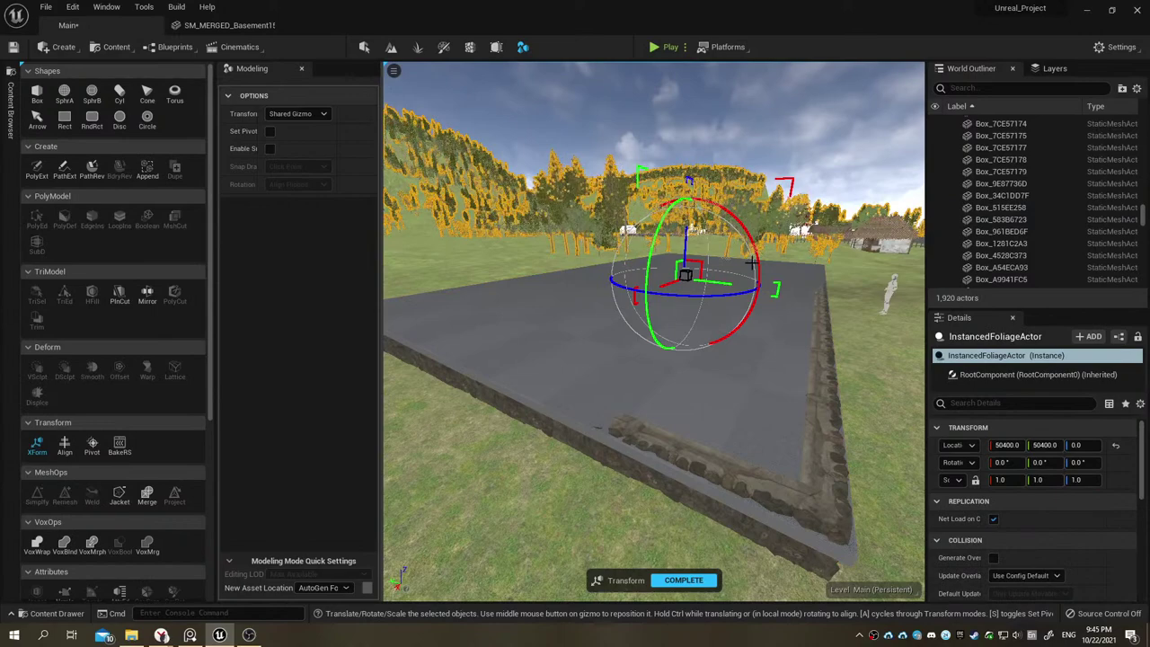
{"action": "left_click", "coordinate": [722, 290]}
{"action": "mouse_move", "coordinate": [722, 291]}
{"action": "left_mouse_down", "text": "alt"}
{"action": "mouse_move", "coordinate": [759, 244]}
{"action": "mouse_move", "coordinate": [725, 270]}
{"action": "left_mouse_up", "text": "alt"}
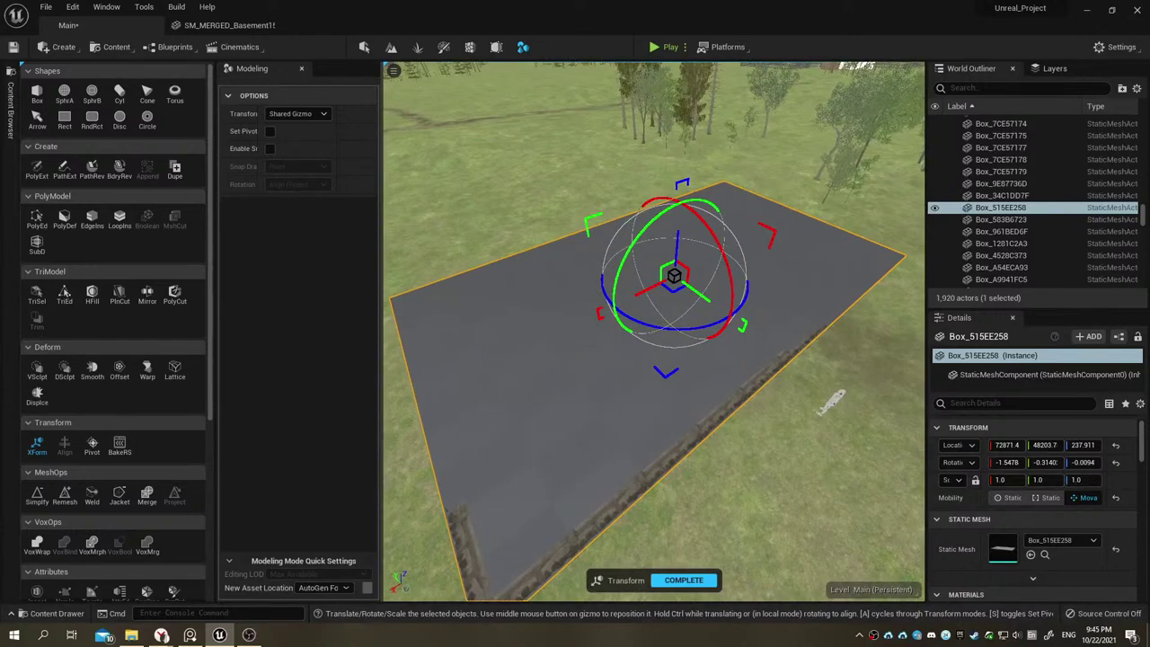
{"action": "right_click_drag", "start_coordinate": [725, 269], "coordinate": [754, 234], "text": "alt"}
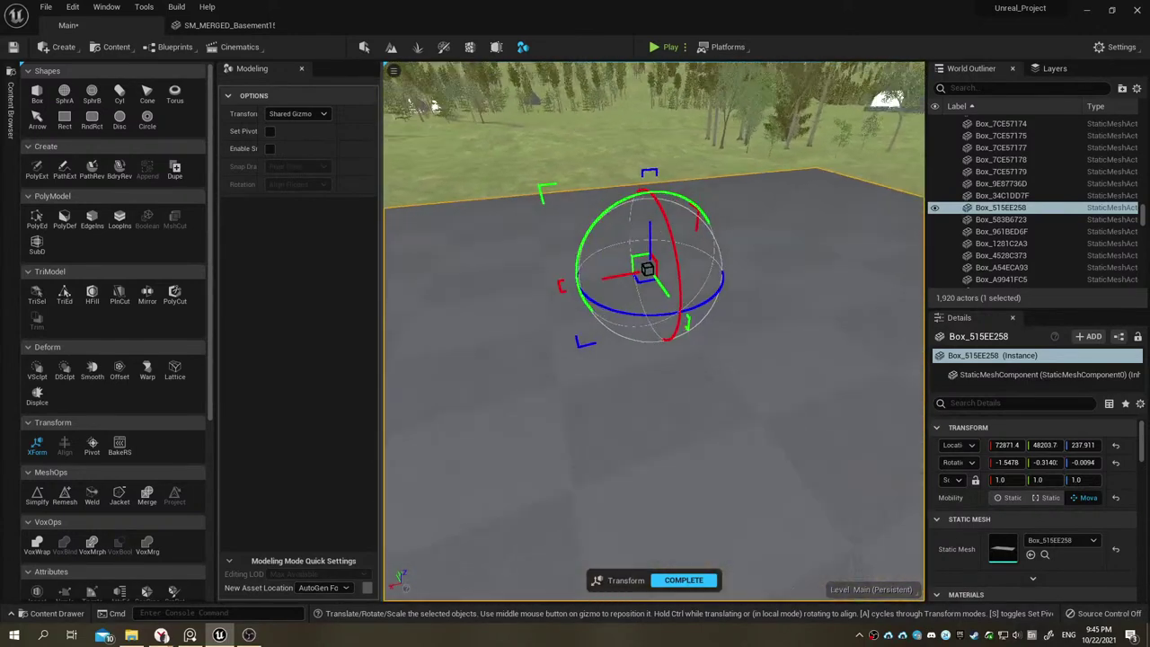
{"action": "left_click_drag", "start_coordinate": [665, 216], "coordinate": [665, 180], "text": "alt"}
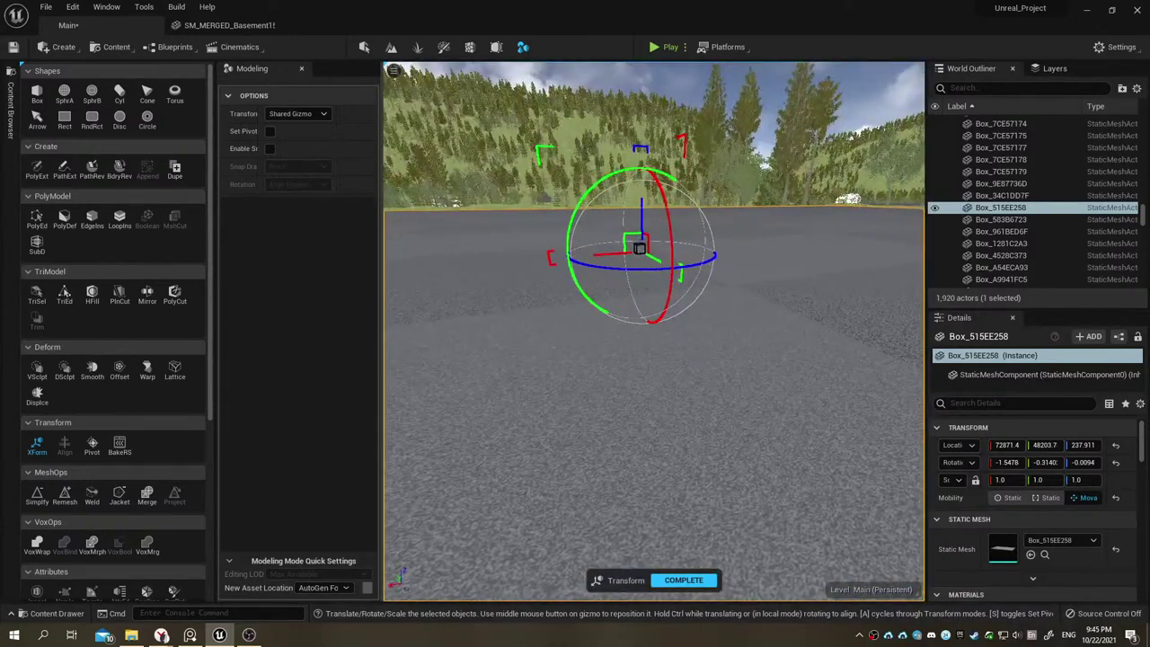
{"action": "mouse_move", "coordinate": [665, 179]}
{"action": "middle_mouse_down"}
{"action": "mouse_move", "coordinate": [665, 269]}
{"action": "mouse_move", "coordinate": [665, 180]}
{"action": "middle_mouse_up"}
{"action": "mouse_move", "coordinate": [665, 179]}
{"action": "left_mouse_down", "text": "alt"}
{"action": "mouse_move", "coordinate": [658, 406]}
{"action": "mouse_move", "coordinate": [629, 450]}
{"action": "mouse_move", "coordinate": [912, 319]}
{"action": "mouse_move", "coordinate": [865, 264]}
{"action": "mouse_move", "coordinate": [429, 282]}
{"action": "mouse_move", "coordinate": [469, 288]}
{"action": "left_mouse_up", "text": "alt"}
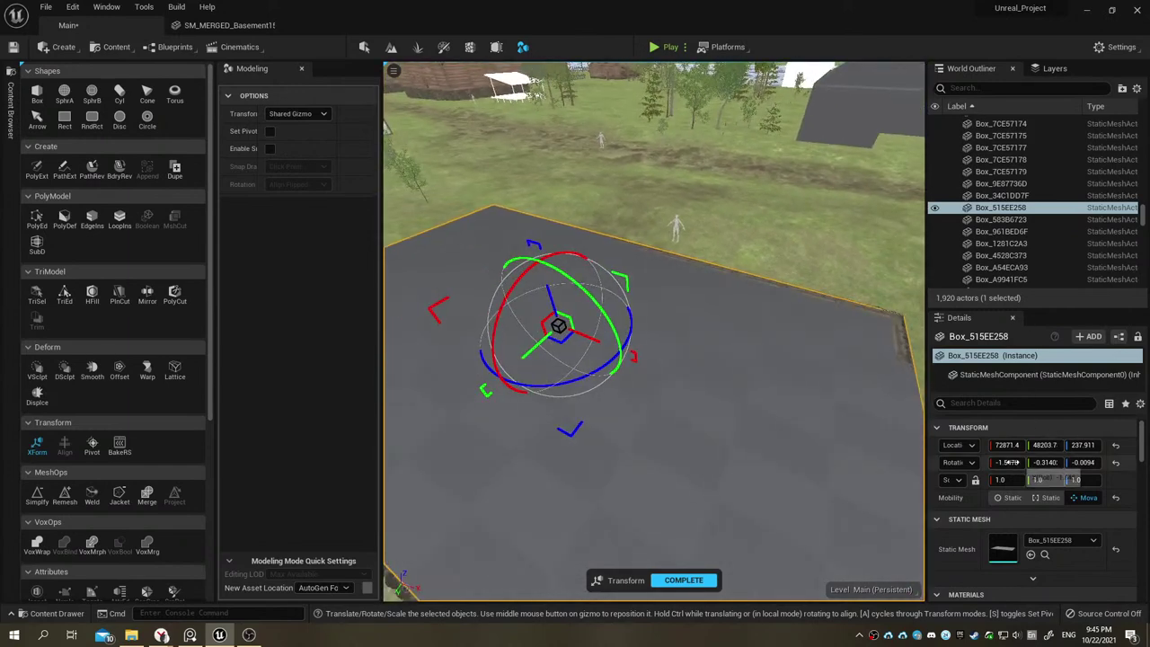
Step: Set the slab's X rotation to 0 and nudge it along Y near the rock
{"action": "type", "text": "0"}
{"action": "key", "text": "Return"}
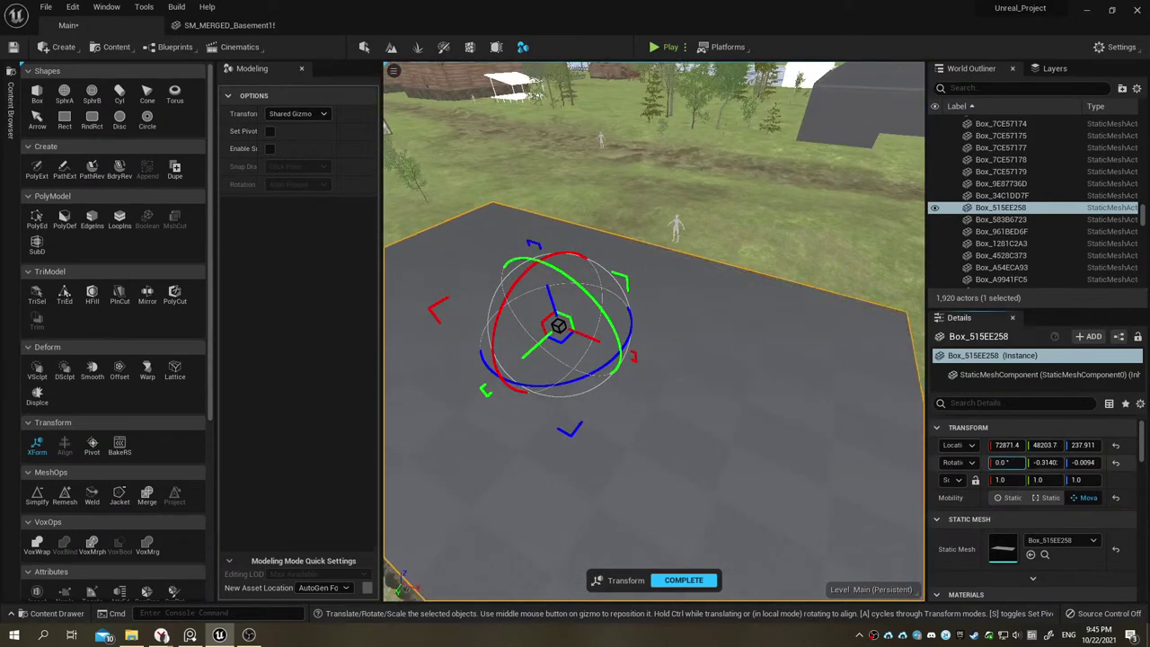
{"action": "mouse_move", "coordinate": [766, 406]}
{"action": "left_mouse_down", "text": "alt"}
{"action": "mouse_move", "coordinate": [835, 395]}
{"action": "mouse_move", "coordinate": [836, 359]}
{"action": "mouse_move", "coordinate": [890, 360]}
{"action": "mouse_move", "coordinate": [634, 395]}
{"action": "left_mouse_up", "text": "alt"}
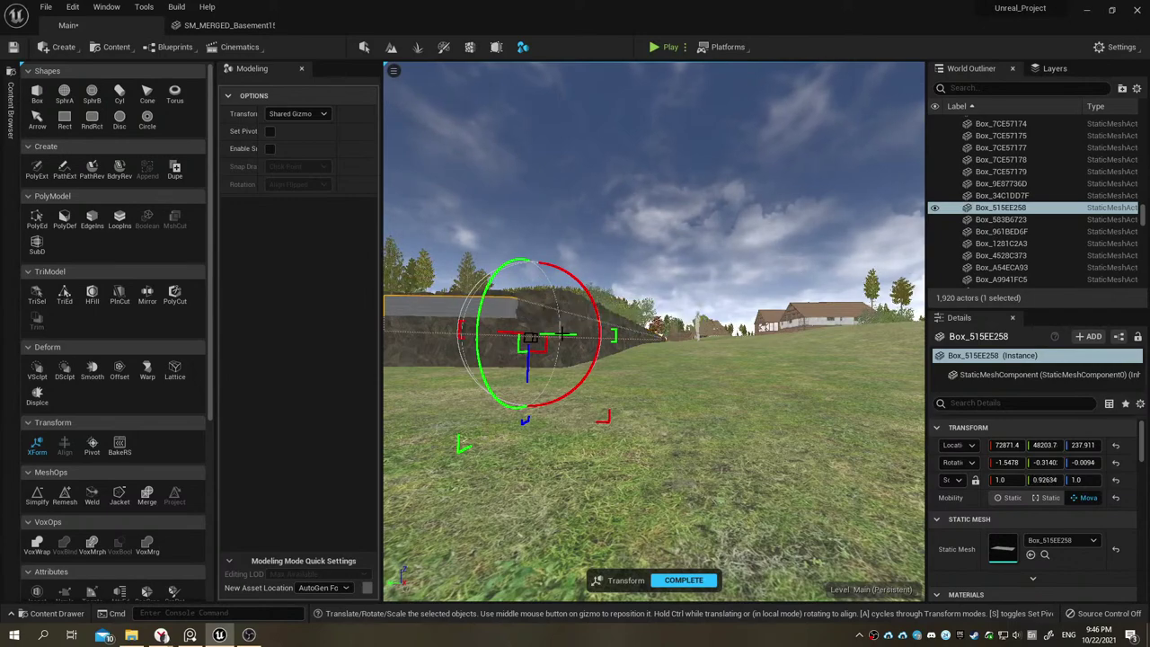
{"action": "mouse_move", "coordinate": [561, 334]}
{"action": "right_mouse_down"}
{"action": "mouse_move", "coordinate": [539, 333]}
{"action": "mouse_move", "coordinate": [565, 367]}
{"action": "right_mouse_up"}
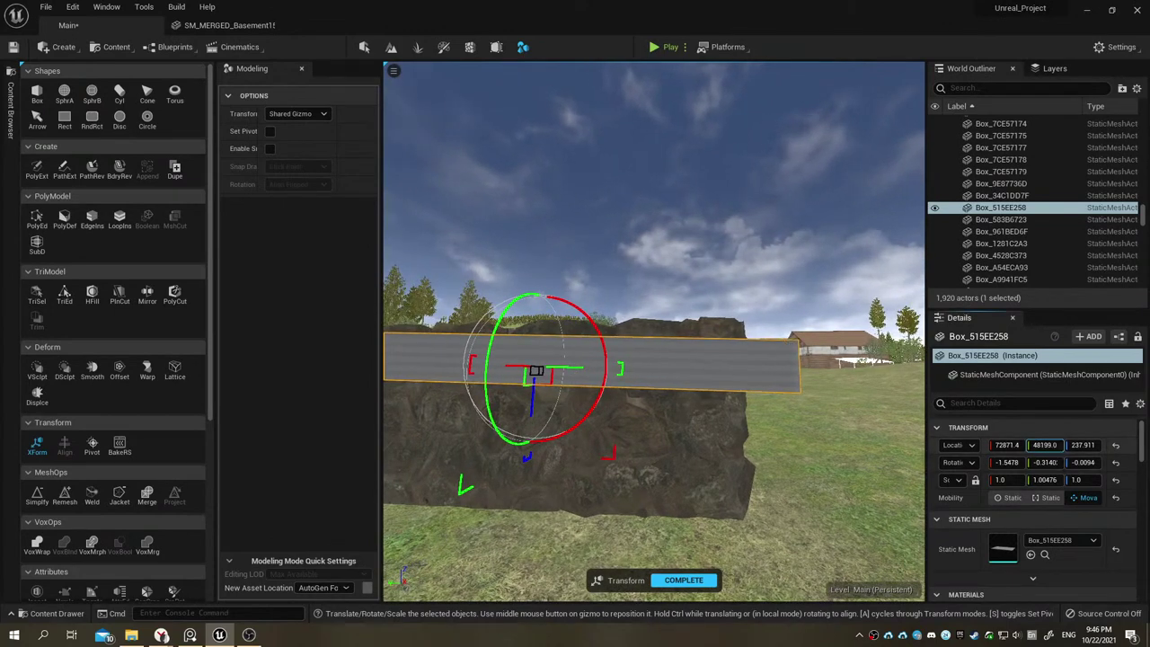
{"action": "mouse_move", "coordinate": [1044, 444]}
{"action": "left_mouse_down"}
{"action": "mouse_move", "coordinate": [1059, 445]}
{"action": "mouse_move", "coordinate": [997, 445]}
{"action": "left_mouse_up"}
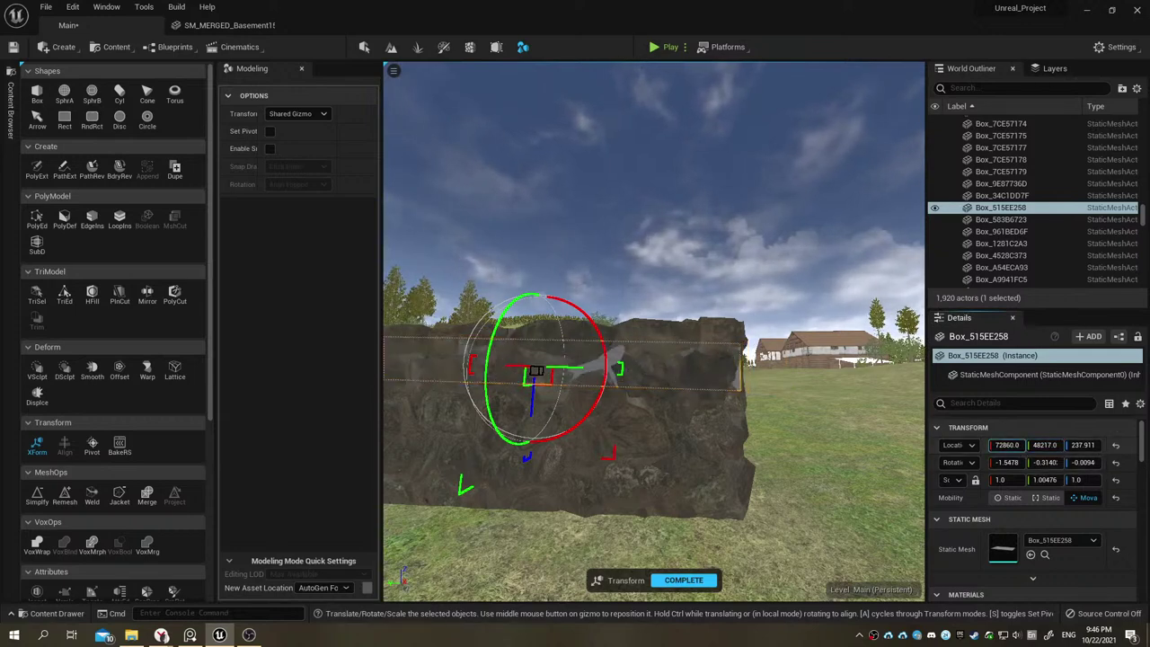
{"action": "right_click_drag", "start_coordinate": [695, 380], "coordinate": [640, 358]}
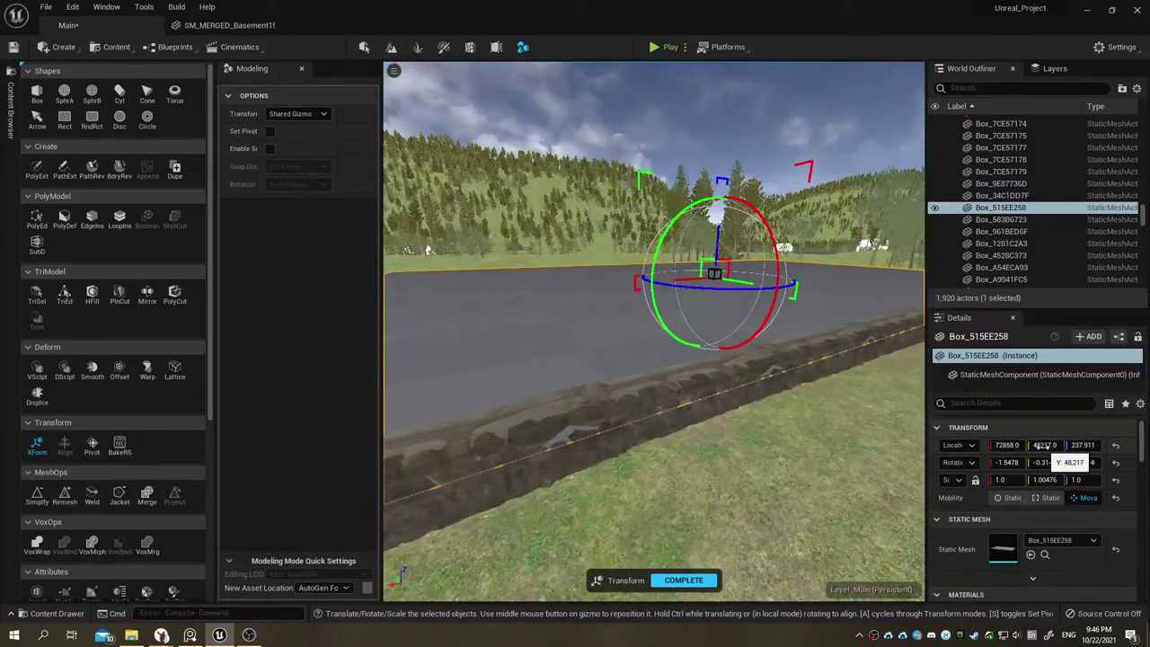
{"action": "left_click_drag", "start_coordinate": [1045, 445], "coordinate": [1046, 444]}
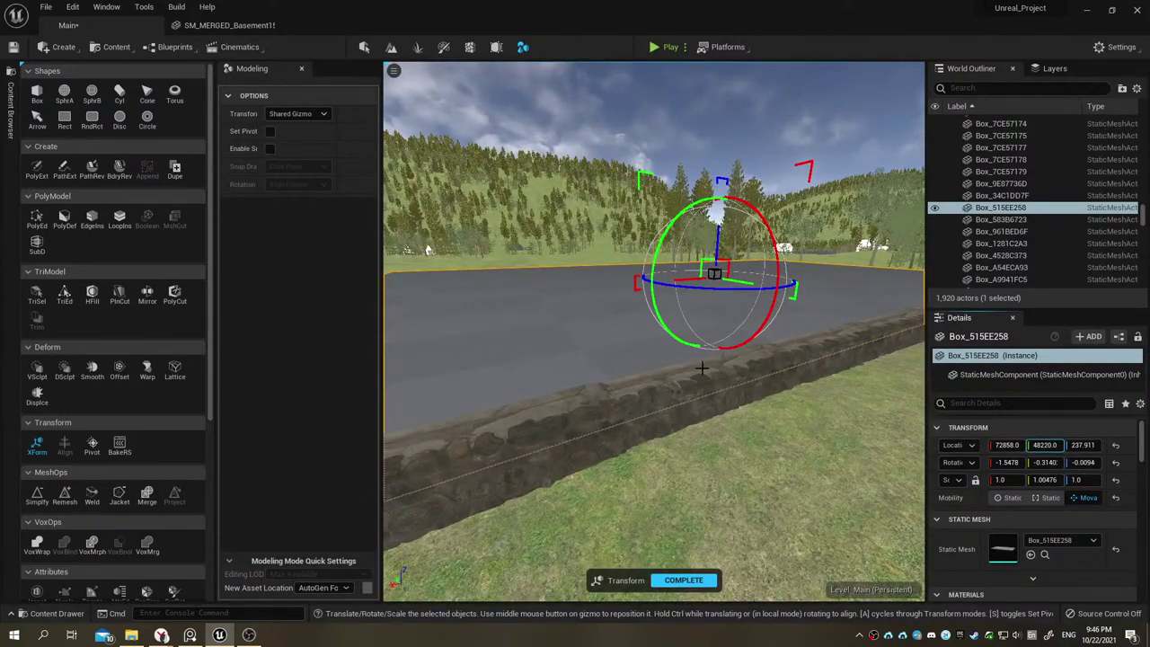
{"action": "mouse_move", "coordinate": [702, 368]}
{"action": "right_mouse_down"}
{"action": "mouse_move", "coordinate": [791, 360]}
{"action": "mouse_move", "coordinate": [701, 364]}
{"action": "right_mouse_up"}
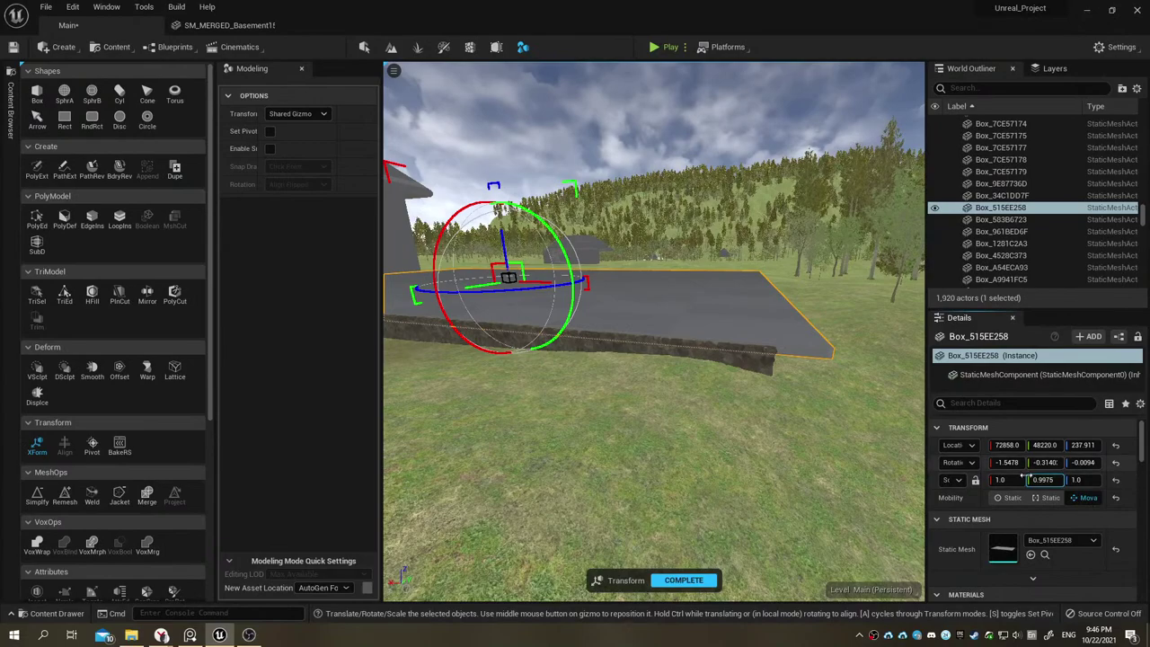
Step: Undo the last scale change, re-enter 0 for the slab's roll, and complete the transform
{"action": "key", "text": "ctrl+z"}
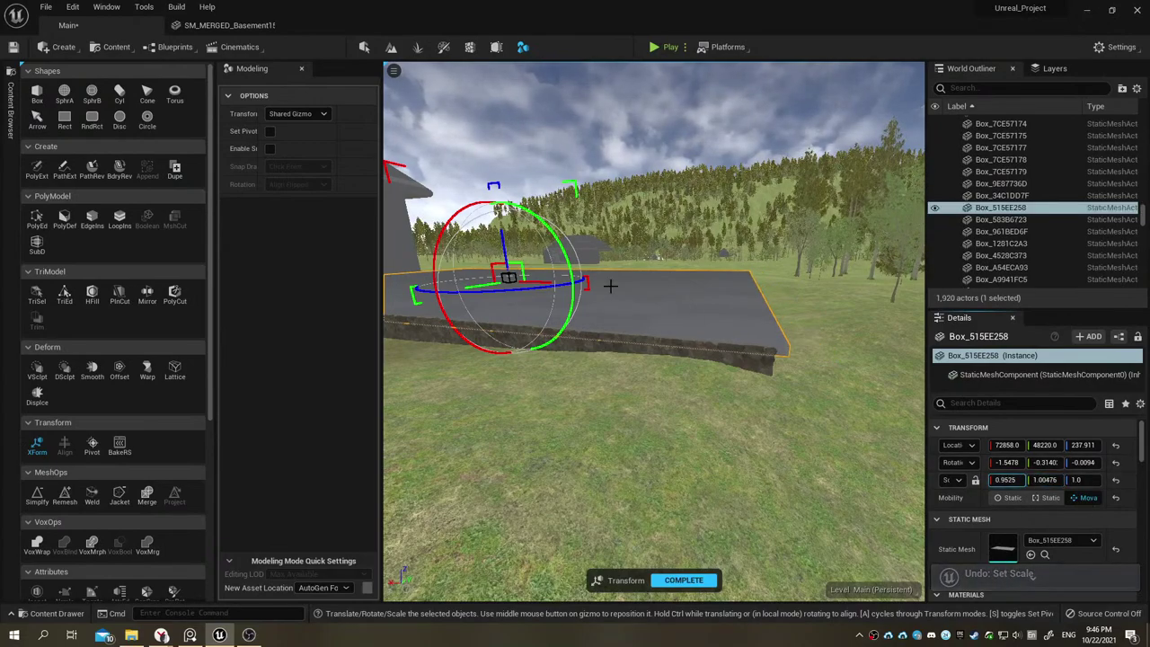
{"action": "right_click_drag", "start_coordinate": [610, 286], "coordinate": [683, 288]}
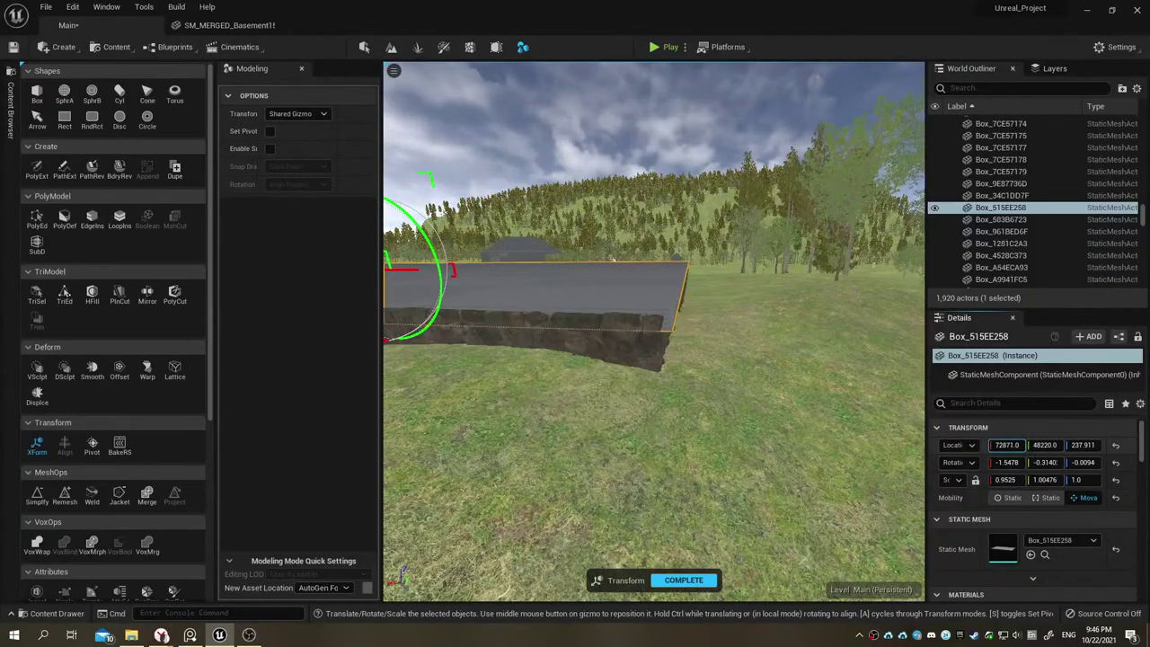
{"action": "mouse_move", "coordinate": [889, 416]}
{"action": "right_mouse_down"}
{"action": "mouse_move", "coordinate": [898, 431]}
{"action": "mouse_move", "coordinate": [862, 422]}
{"action": "right_mouse_up"}
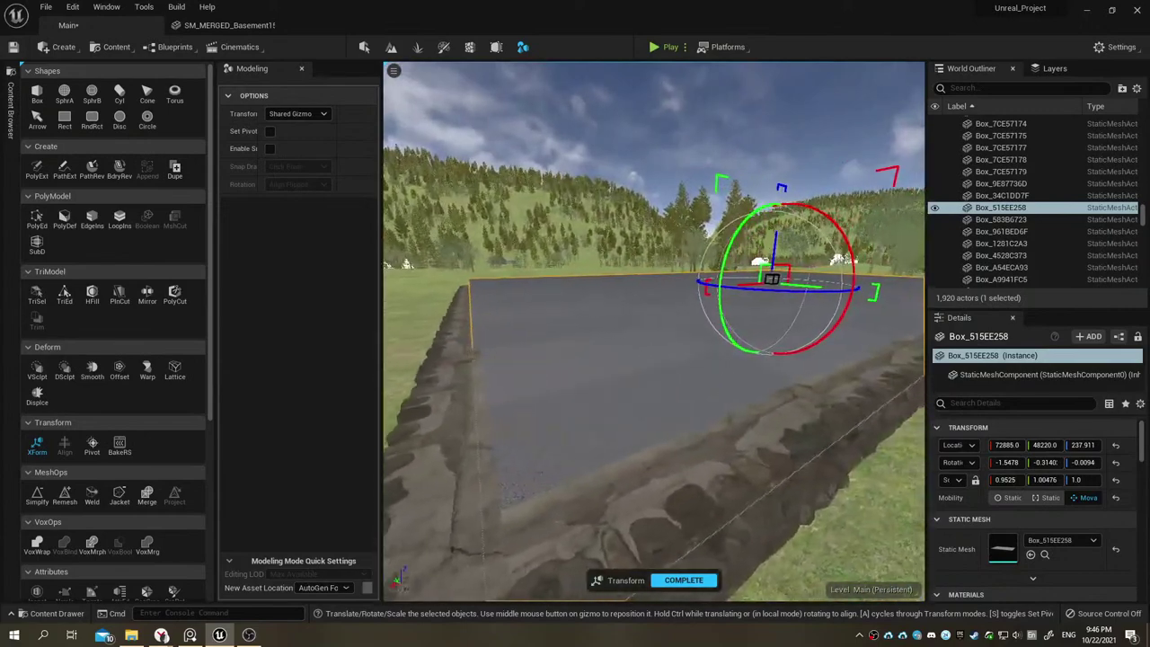
{"action": "right_click_drag", "start_coordinate": [863, 422], "coordinate": [803, 378]}
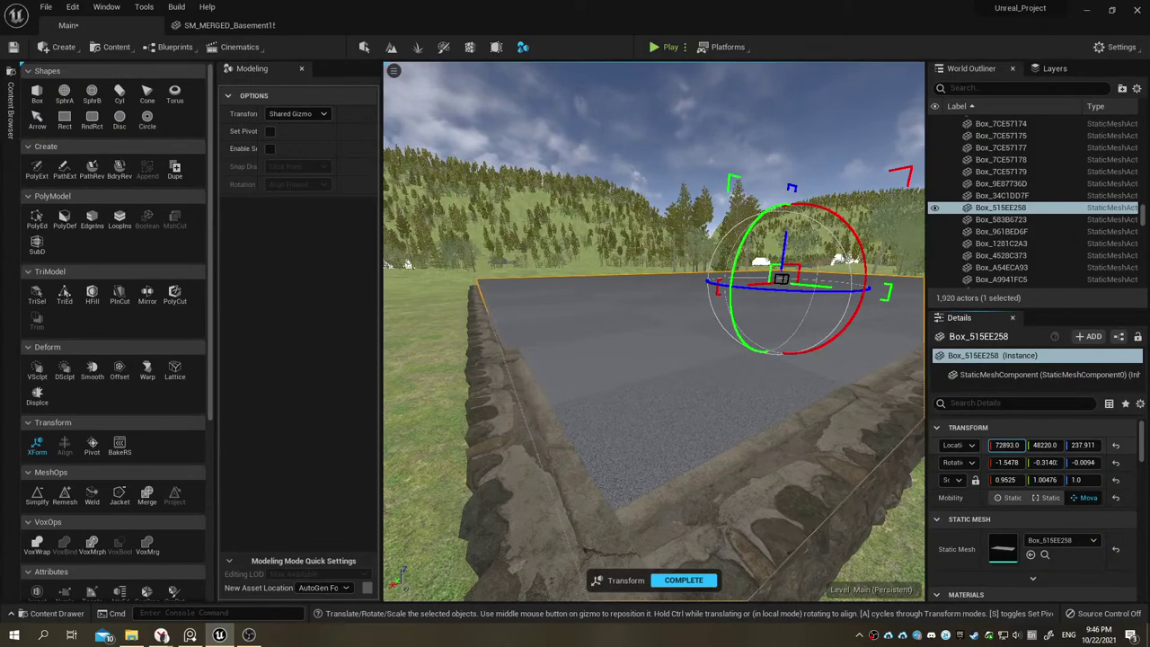
{"action": "right_click_drag", "start_coordinate": [803, 377], "coordinate": [763, 387]}
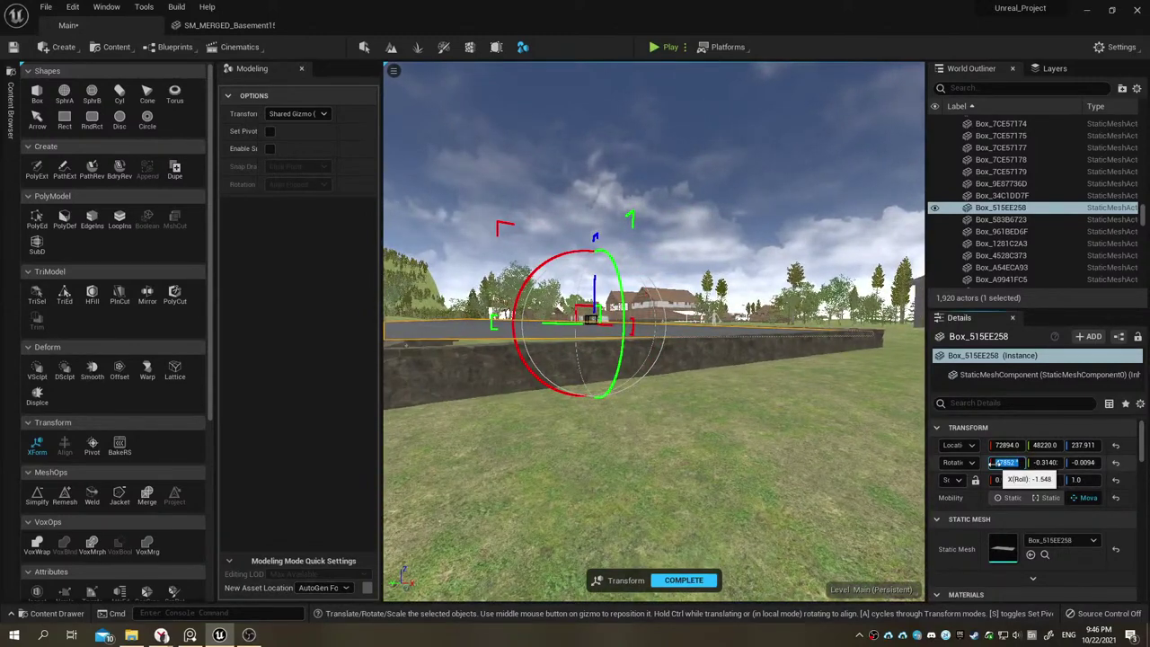
{"action": "type", "text": "0"}
{"action": "key", "text": "Return"}
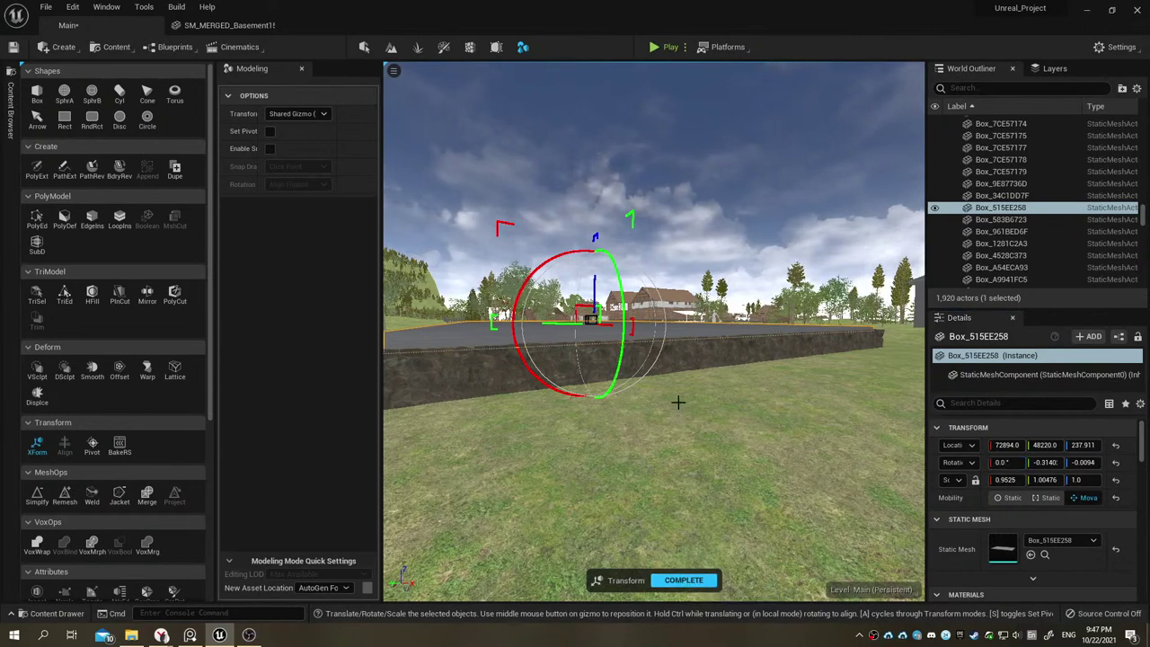
{"action": "left_click", "coordinate": [683, 580]}
Step: Zero the slab's pitch and yaw rotations so it reads 0, 0, 0
{"action": "right_click_drag", "start_coordinate": [674, 496], "coordinate": [674, 496]}
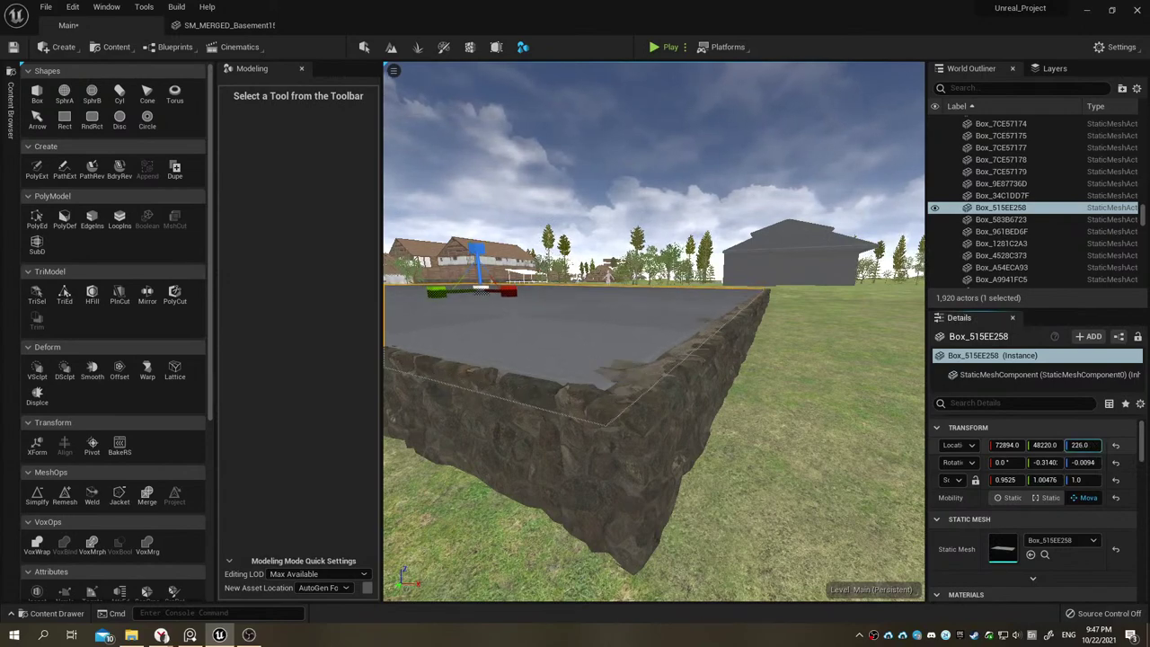
{"action": "right_click_drag", "start_coordinate": [674, 496], "coordinate": [674, 496]}
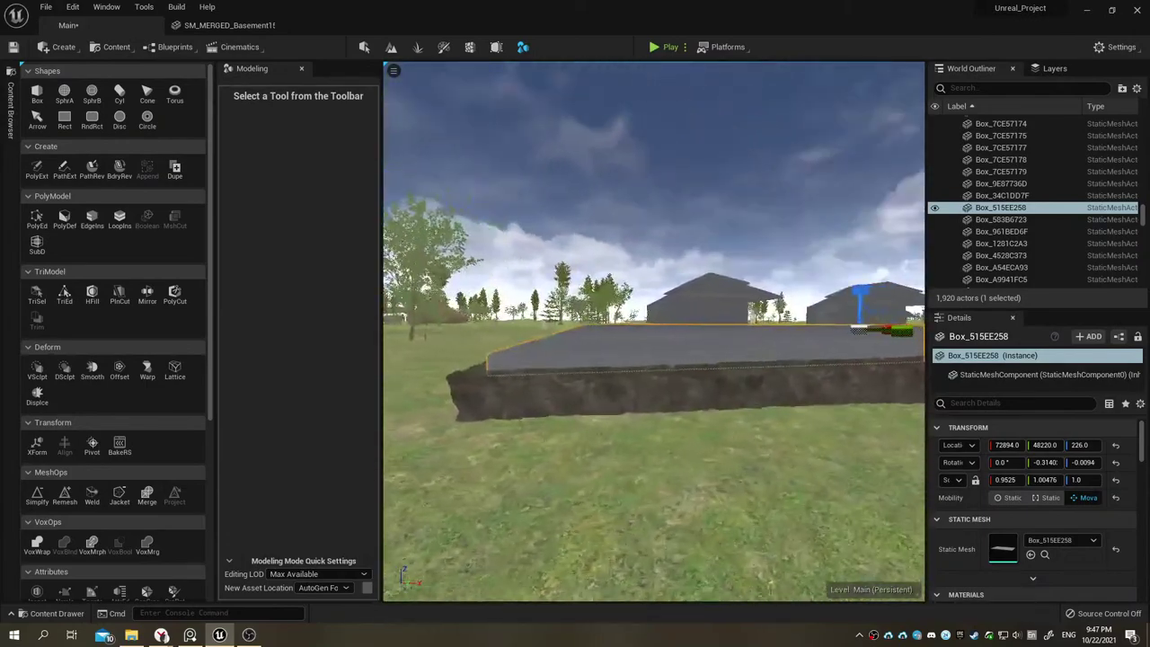
{"action": "right_click_drag", "start_coordinate": [906, 344], "coordinate": [906, 344]}
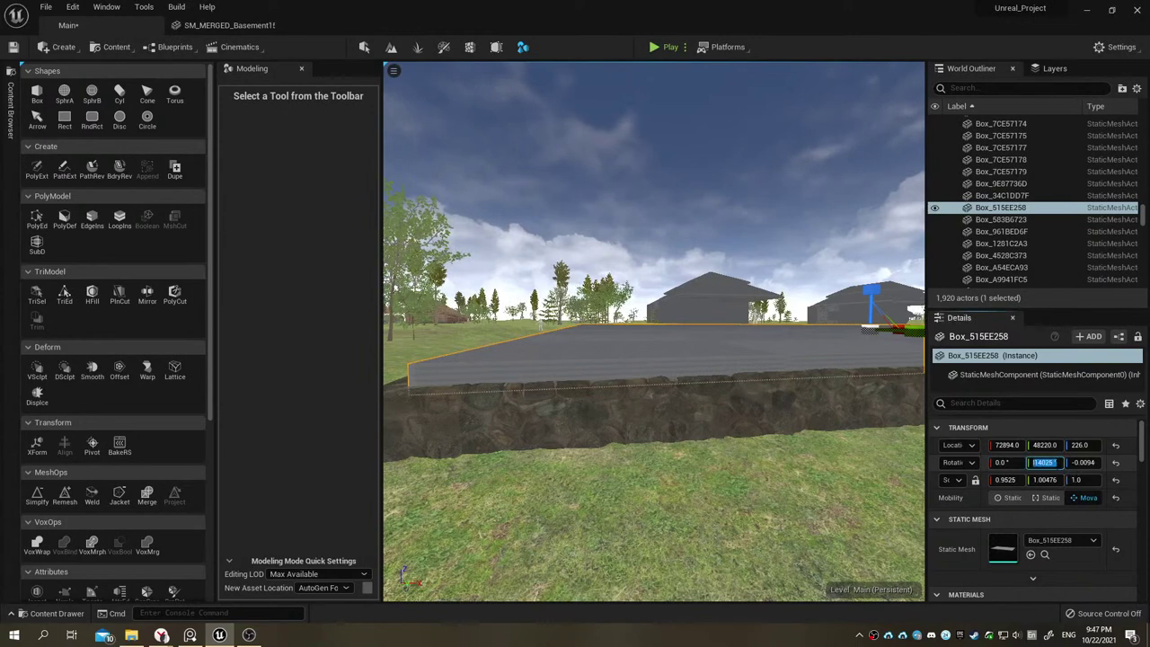
{"action": "key", "text": "Tab"}
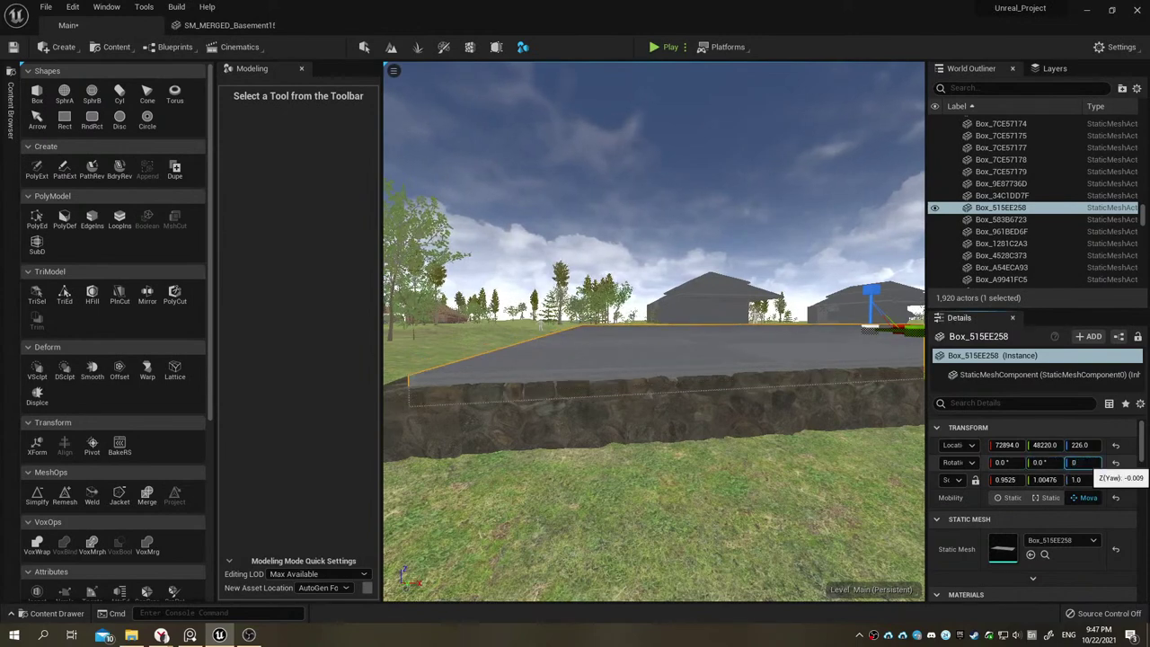
{"action": "key", "text": "Return"}
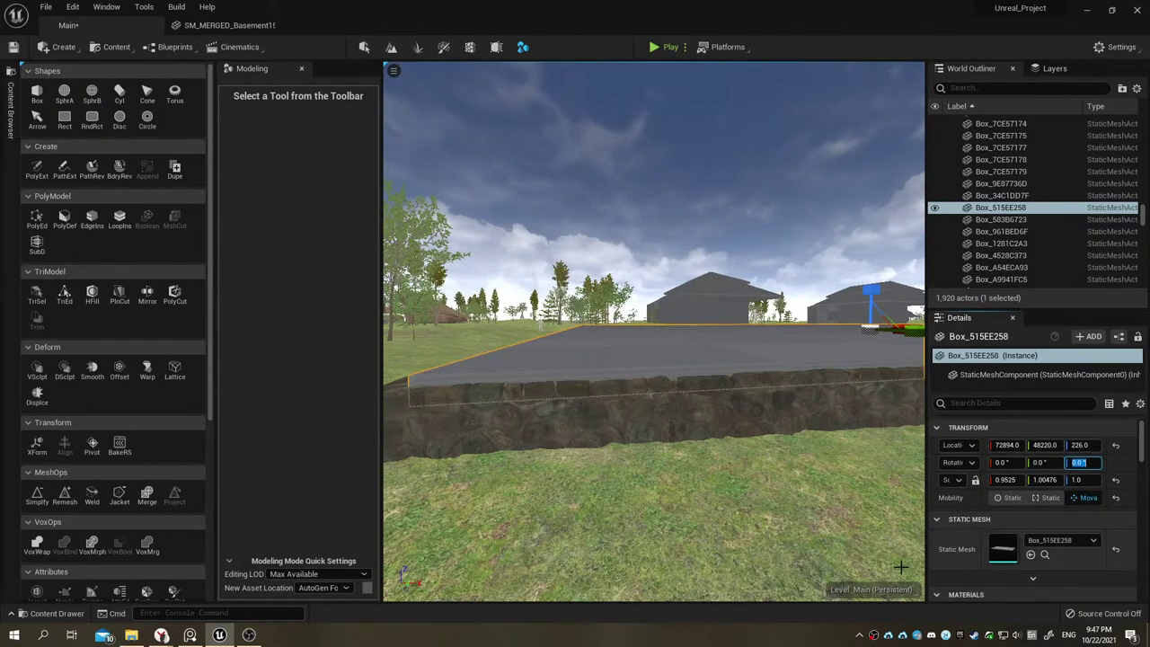
Step: Lower the slab's Location Z from 226 to 217, checking it against the stone wall
{"action": "right_click_drag", "start_coordinate": [674, 449], "coordinate": [674, 449]}
{"action": "right_click_drag", "start_coordinate": [847, 439], "coordinate": [847, 438]}
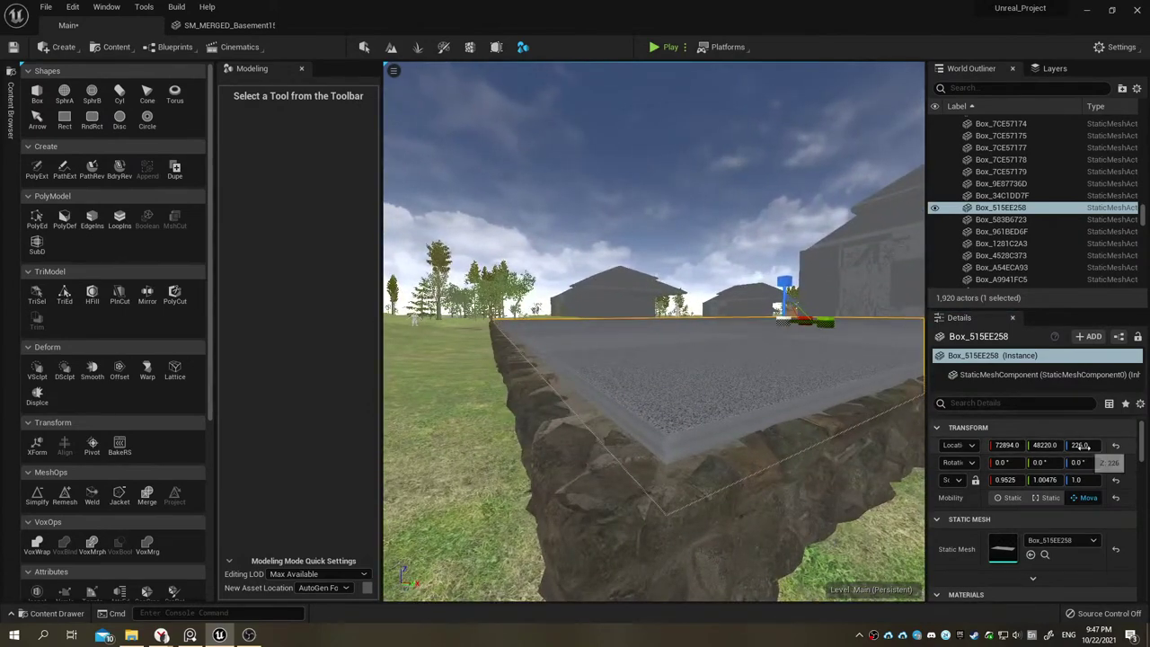
{"action": "left_click_drag", "start_coordinate": [1081, 446], "coordinate": [1075, 445]}
{"action": "right_click_drag", "start_coordinate": [751, 385], "coordinate": [751, 385]}
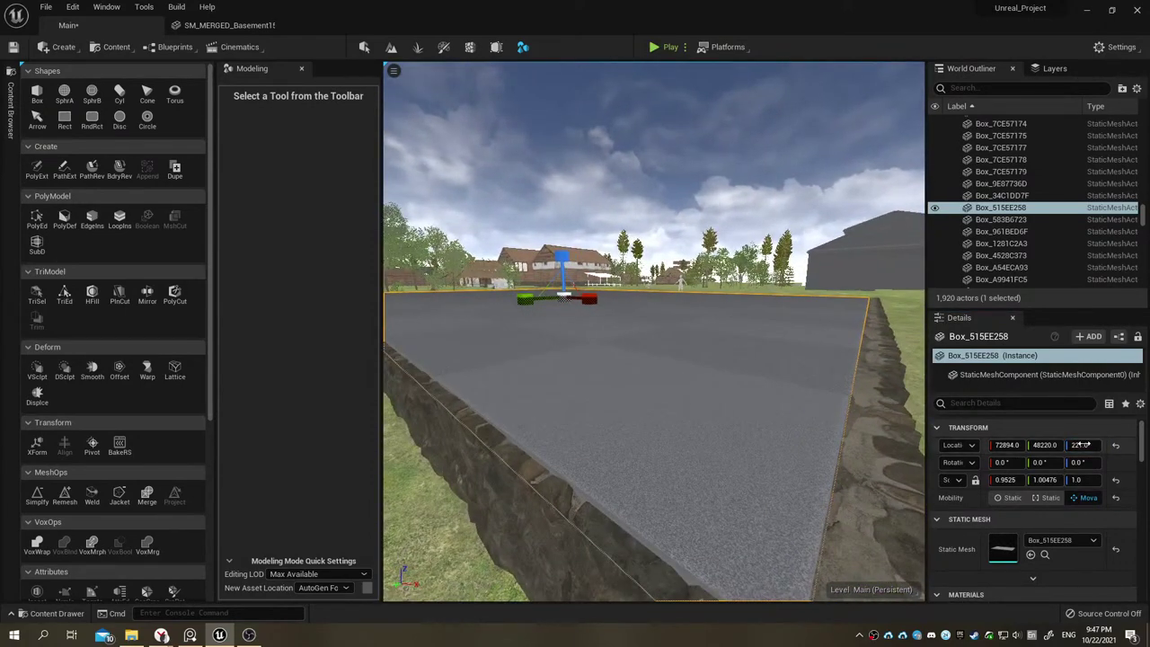
{"action": "left_click_drag", "start_coordinate": [1081, 445], "coordinate": [1076, 446]}
{"action": "right_click_drag", "start_coordinate": [716, 351], "coordinate": [716, 351]}
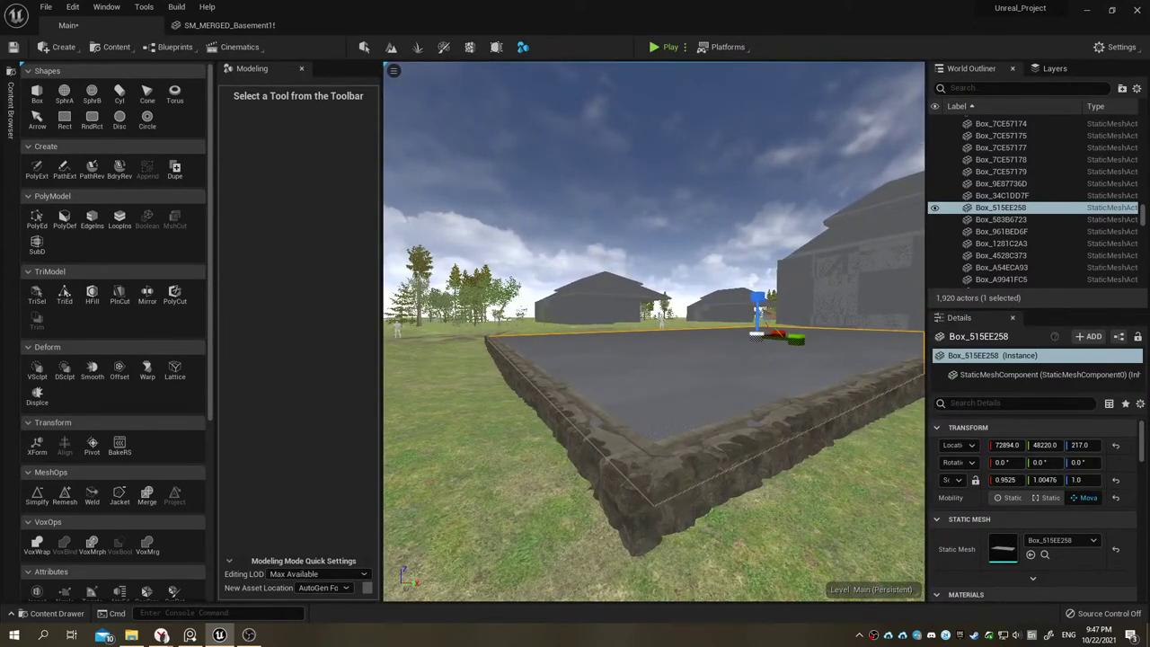
{"action": "right_click_drag", "start_coordinate": [716, 351], "coordinate": [783, 345]}
{"action": "left_click", "coordinate": [734, 377]}
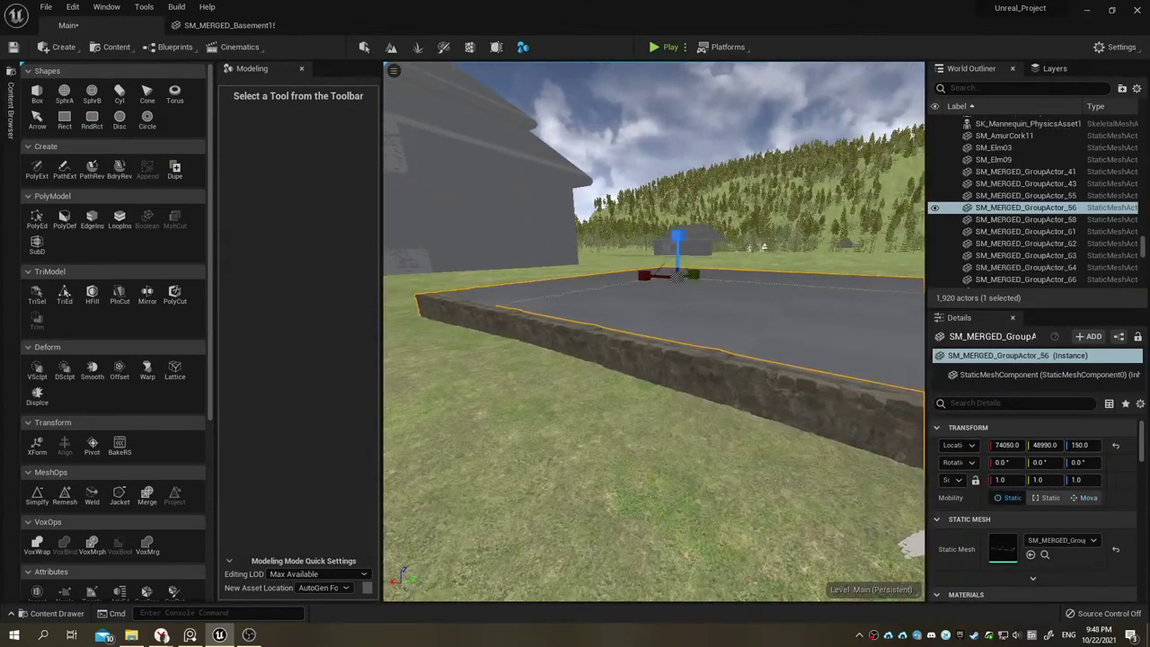
{"action": "right_click_drag", "start_coordinate": [681, 314], "coordinate": [681, 313]}
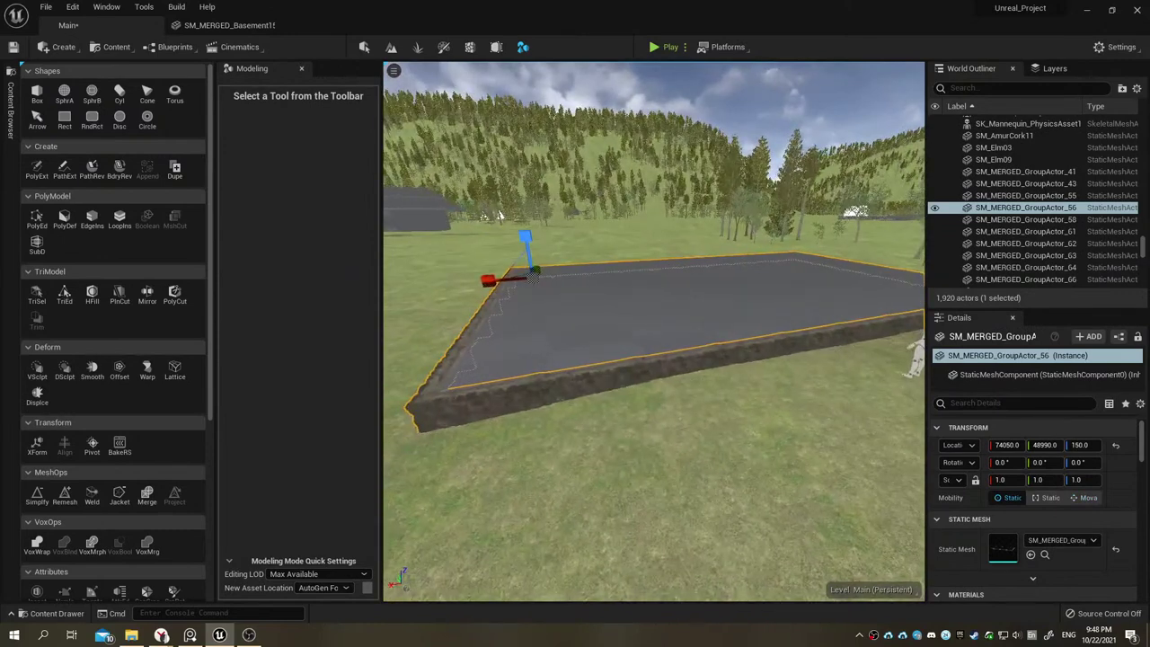
{"action": "left_click", "coordinate": [681, 314]}
Step: Locate the slab's static mesh in the content browser and reselect the slab beside the wall
{"action": "key", "text": "ctrl+b"}
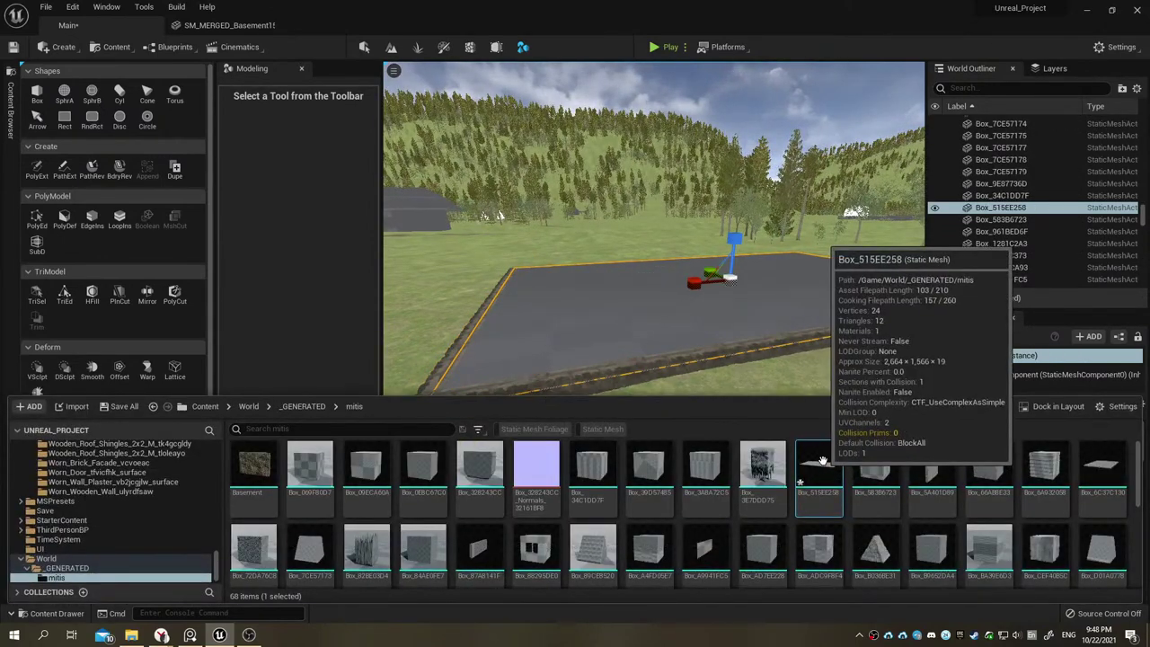
{"action": "right_click_drag", "start_coordinate": [773, 351], "coordinate": [773, 351]}
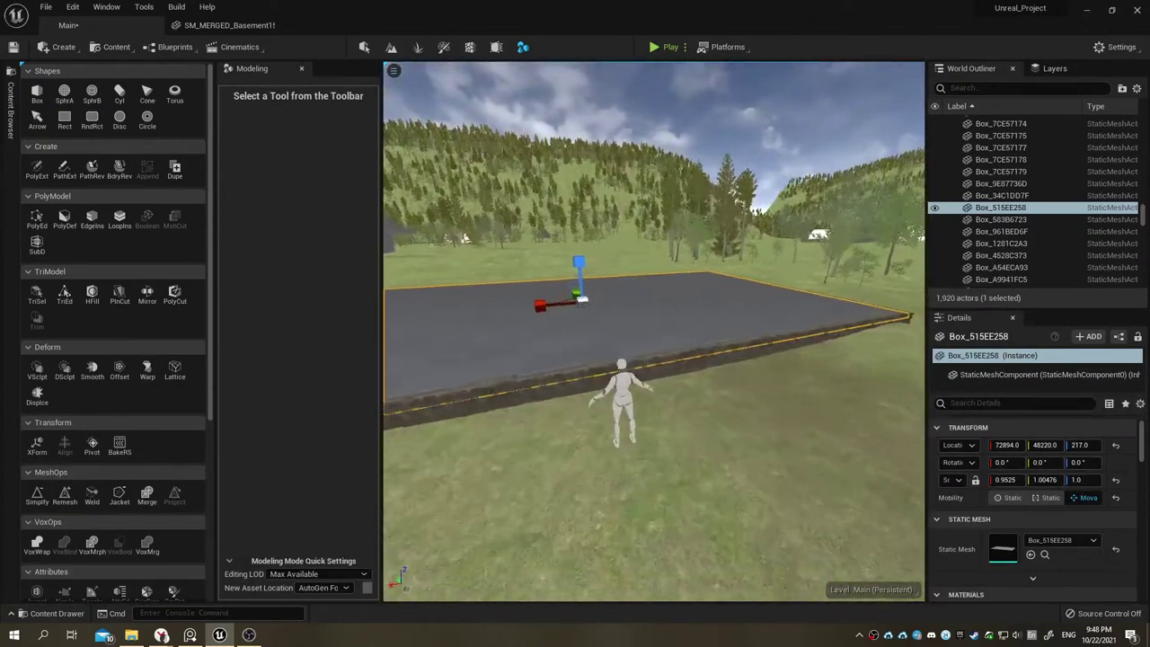
{"action": "right_click_drag", "start_coordinate": [698, 352], "coordinate": [698, 352]}
{"action": "left_click", "coordinate": [698, 352]}
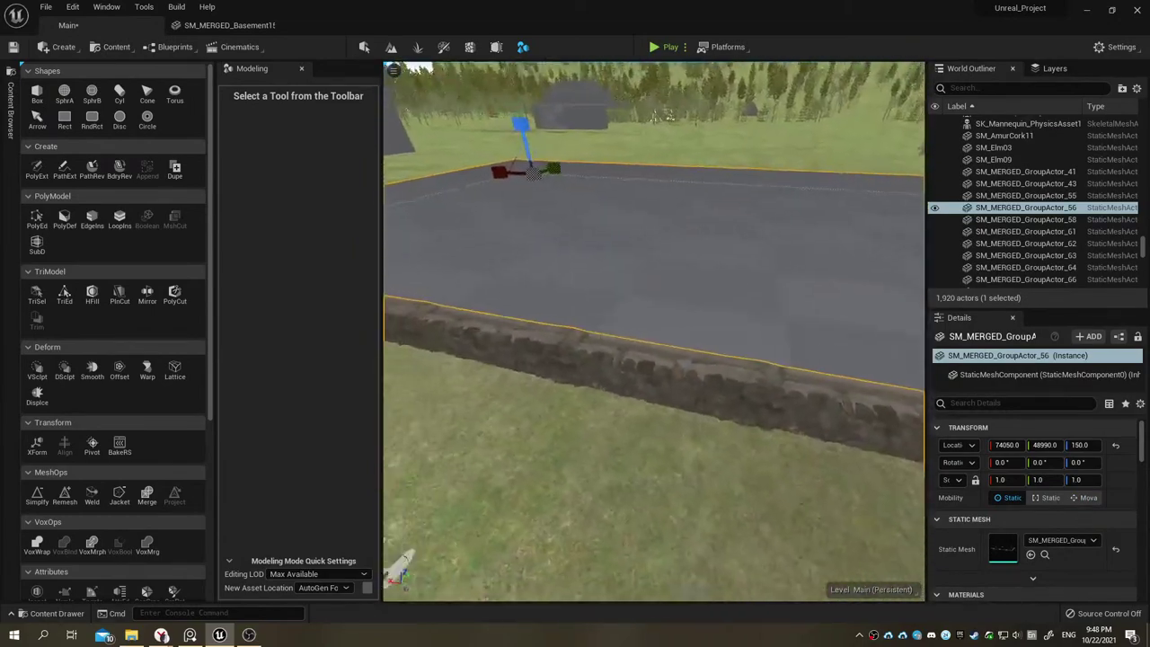
{"action": "right_click_drag", "start_coordinate": [696, 290], "coordinate": [696, 290]}
{"action": "left_click", "coordinate": [724, 330]}
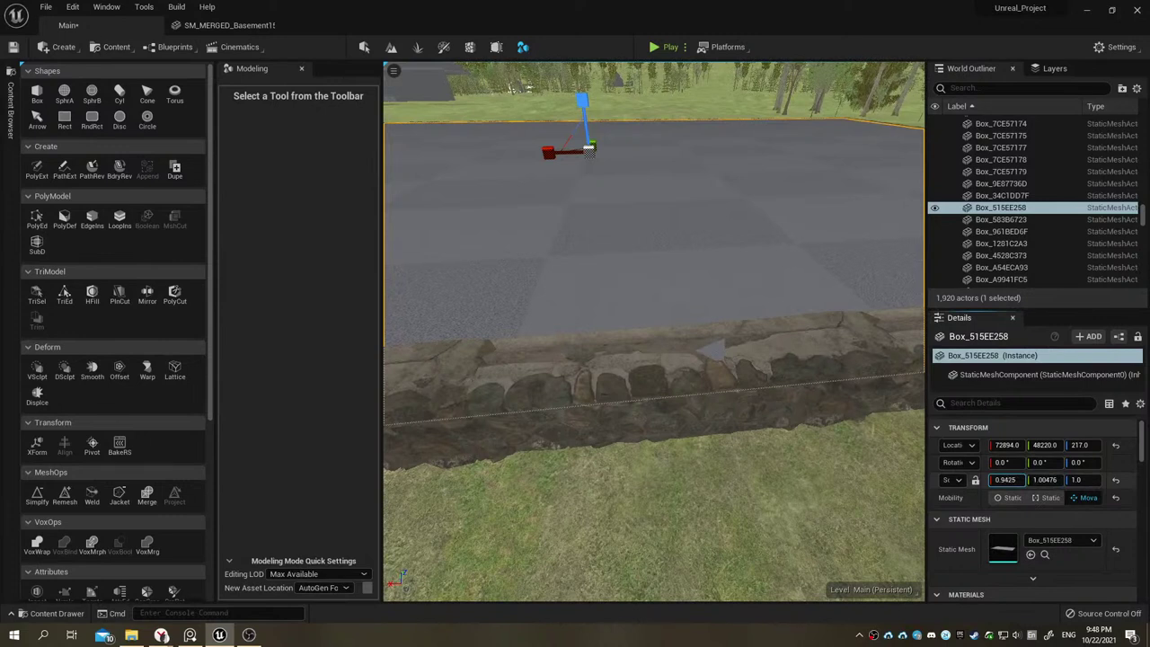
Step: Undo the last scale change on the slab and review its fit along the stone wall
{"action": "key", "text": "ctrl+z"}
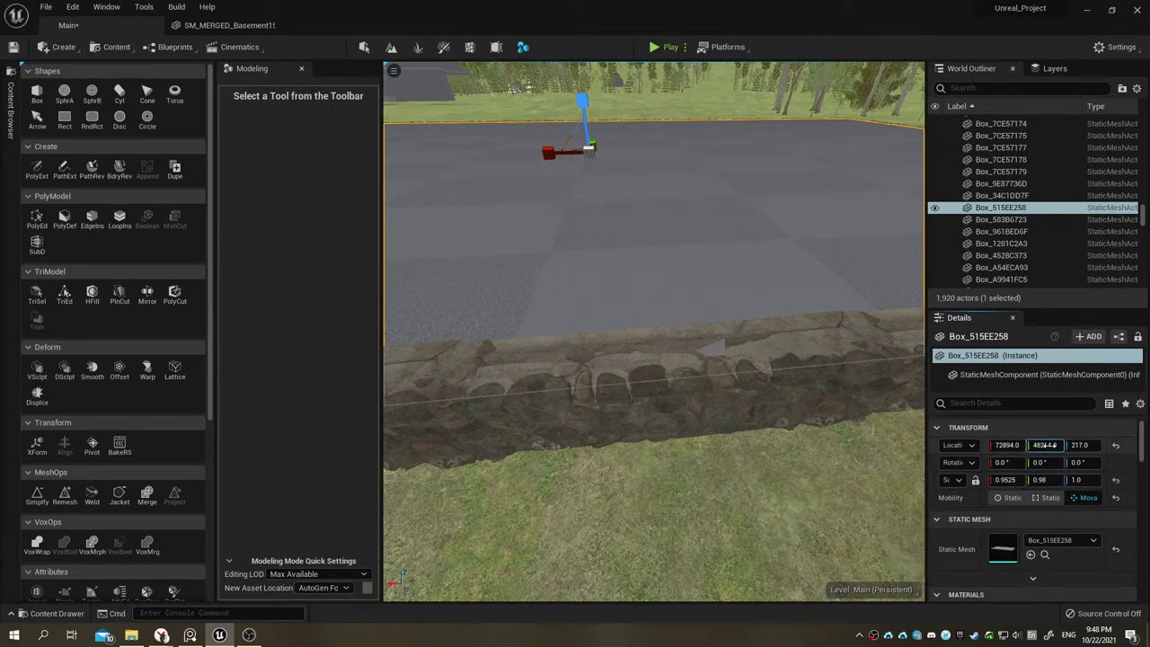
{"action": "mouse_move", "coordinate": [653, 330]}
{"action": "right_mouse_down"}
{"action": "mouse_move", "coordinate": [683, 341]}
{"action": "mouse_move", "coordinate": [656, 331]}
{"action": "right_mouse_up"}
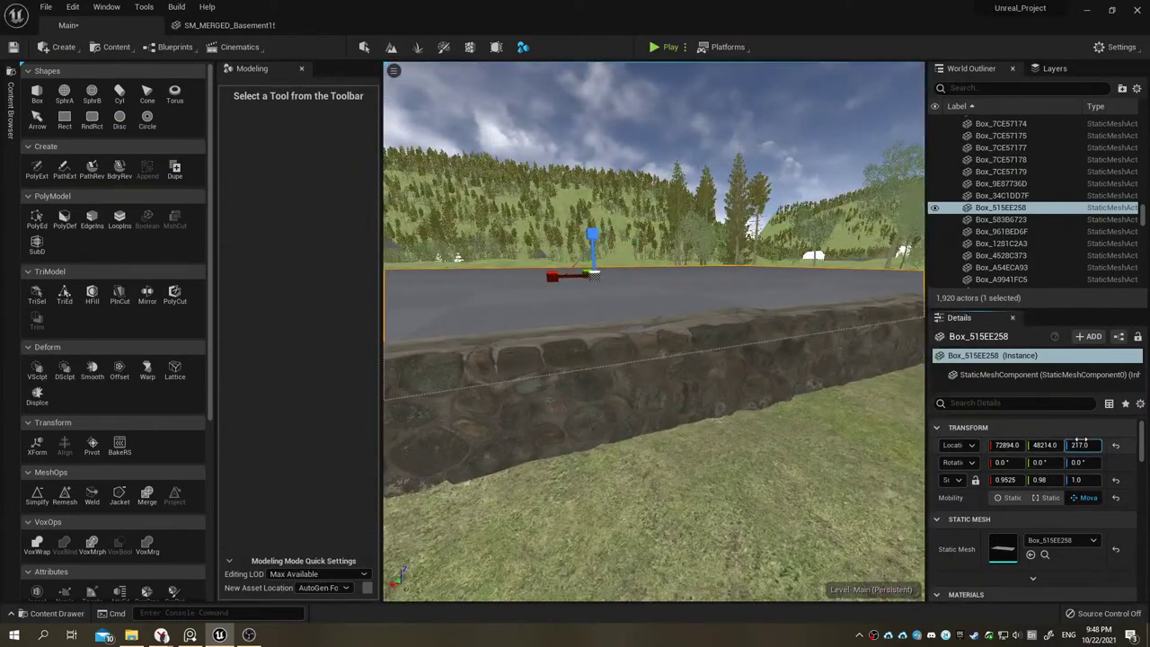
{"action": "right_click_drag", "start_coordinate": [656, 330], "coordinate": [656, 331]}
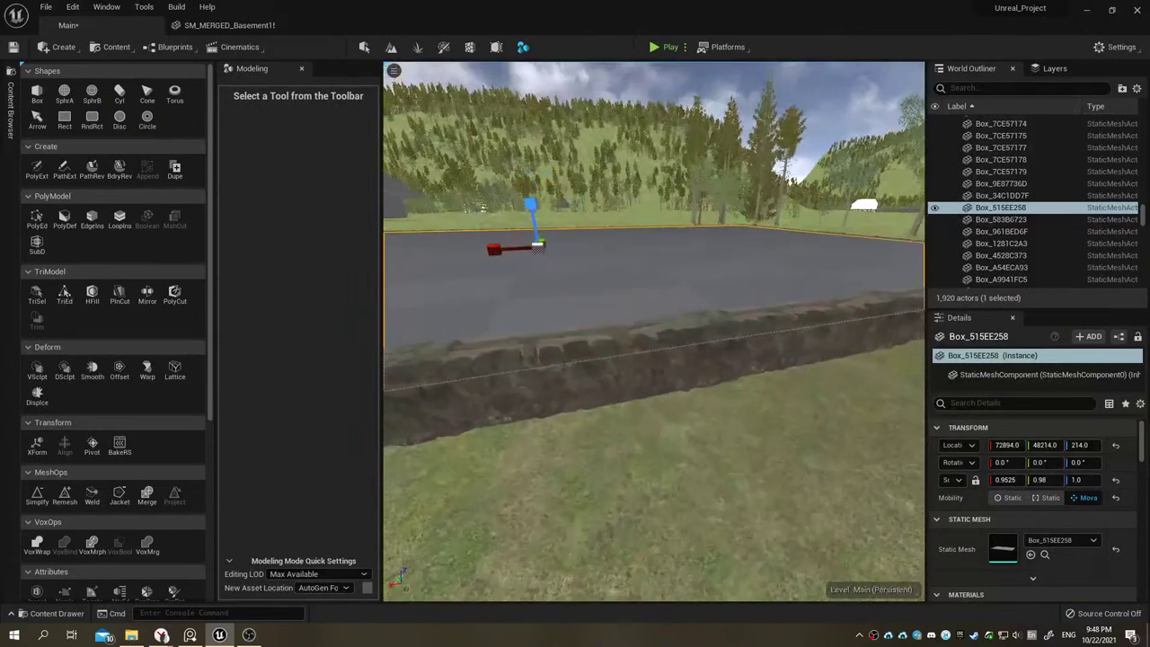
{"action": "right_click_drag", "start_coordinate": [754, 375], "coordinate": [754, 376]}
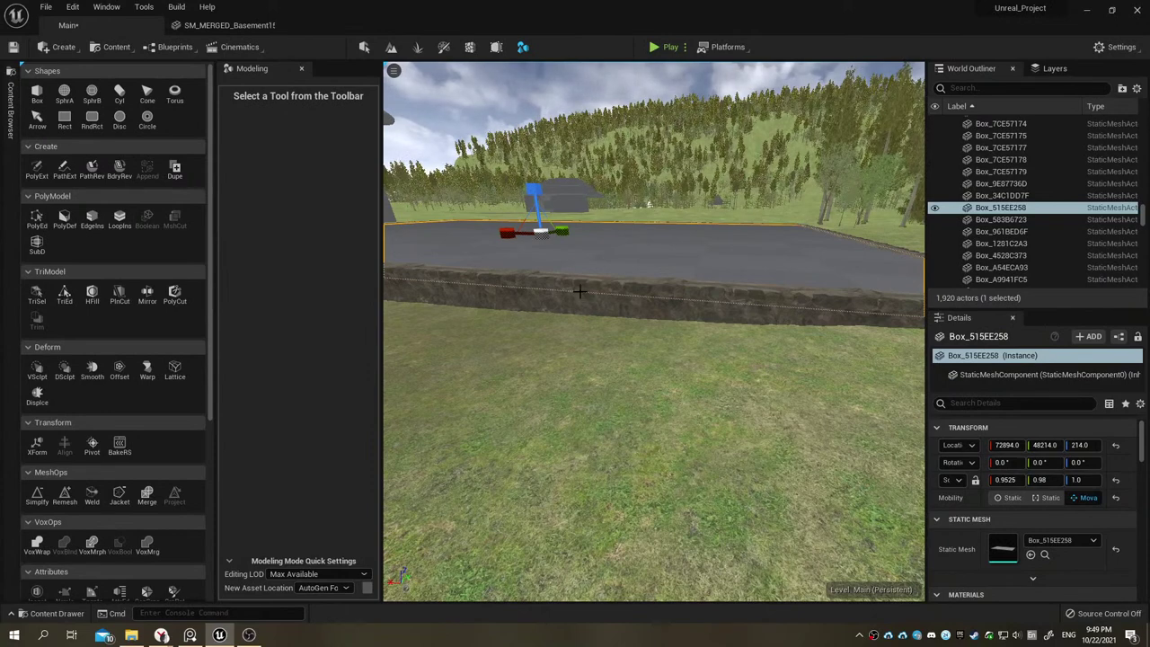
{"action": "right_click_drag", "start_coordinate": [477, 101], "coordinate": [476, 102]}
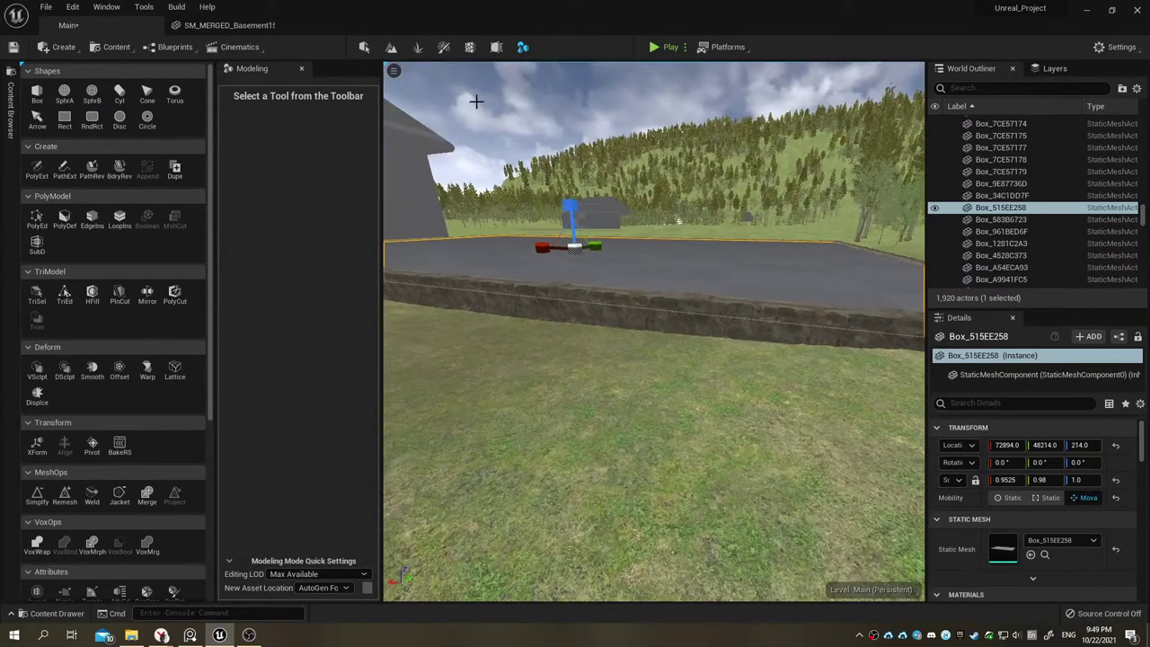
Step: Leave modeling mode and save all modified assets
{"action": "left_click", "coordinate": [366, 51]}
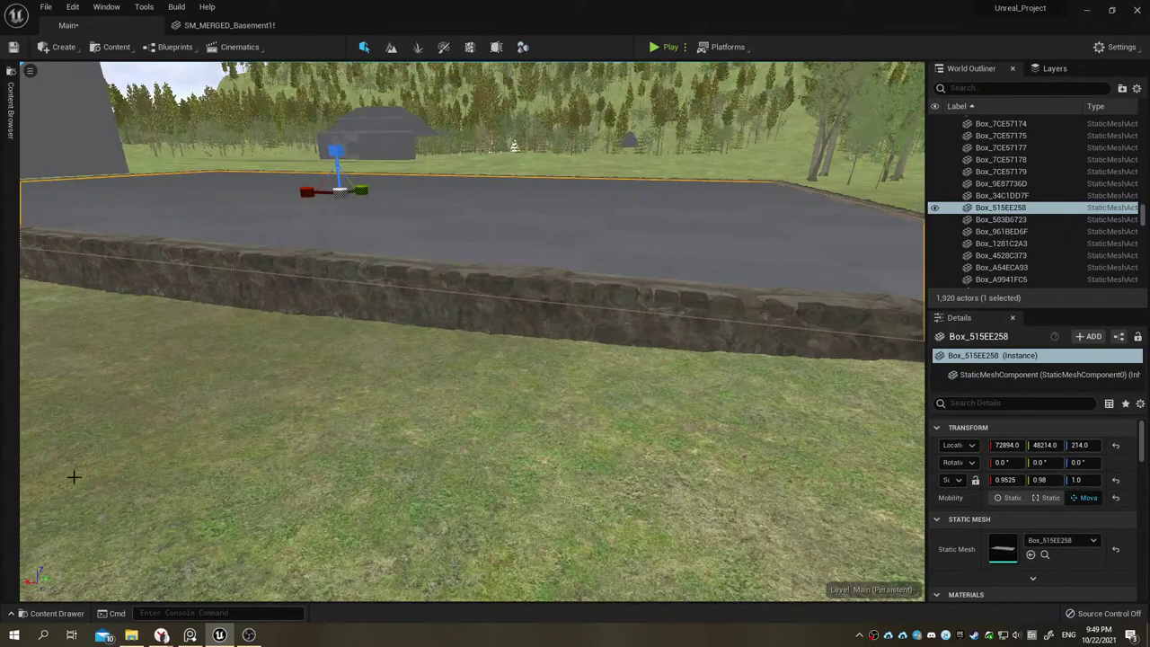
{"action": "left_click", "coordinate": [58, 614]}
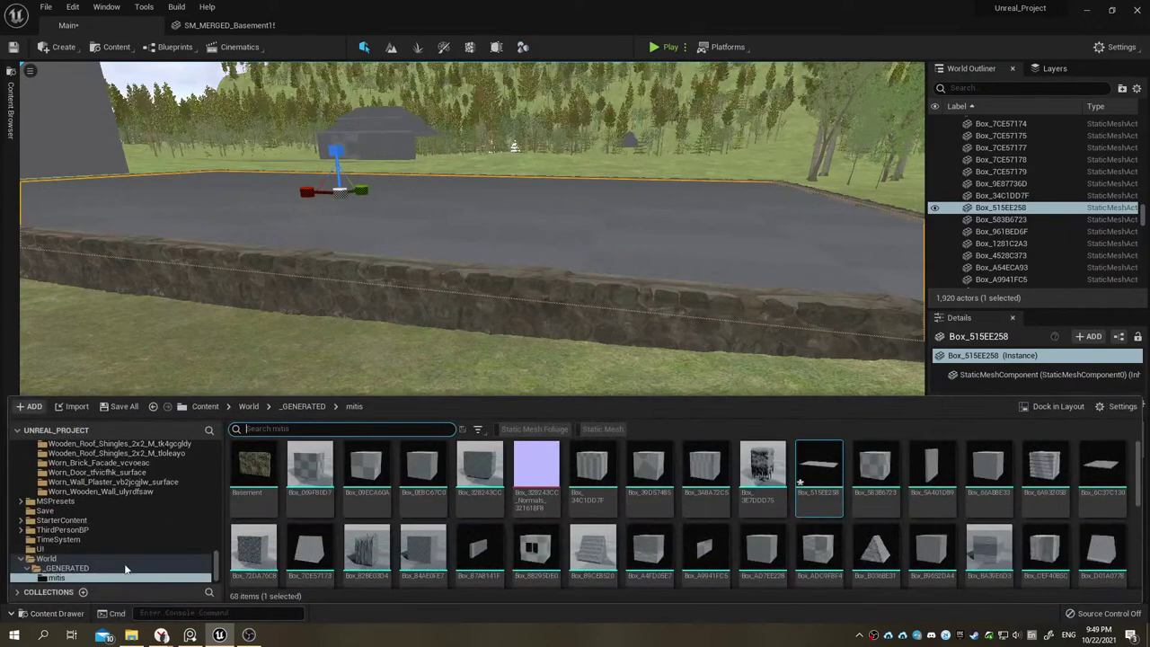
{"action": "left_click", "coordinate": [124, 407]}
{"action": "left_click", "coordinate": [655, 449]}
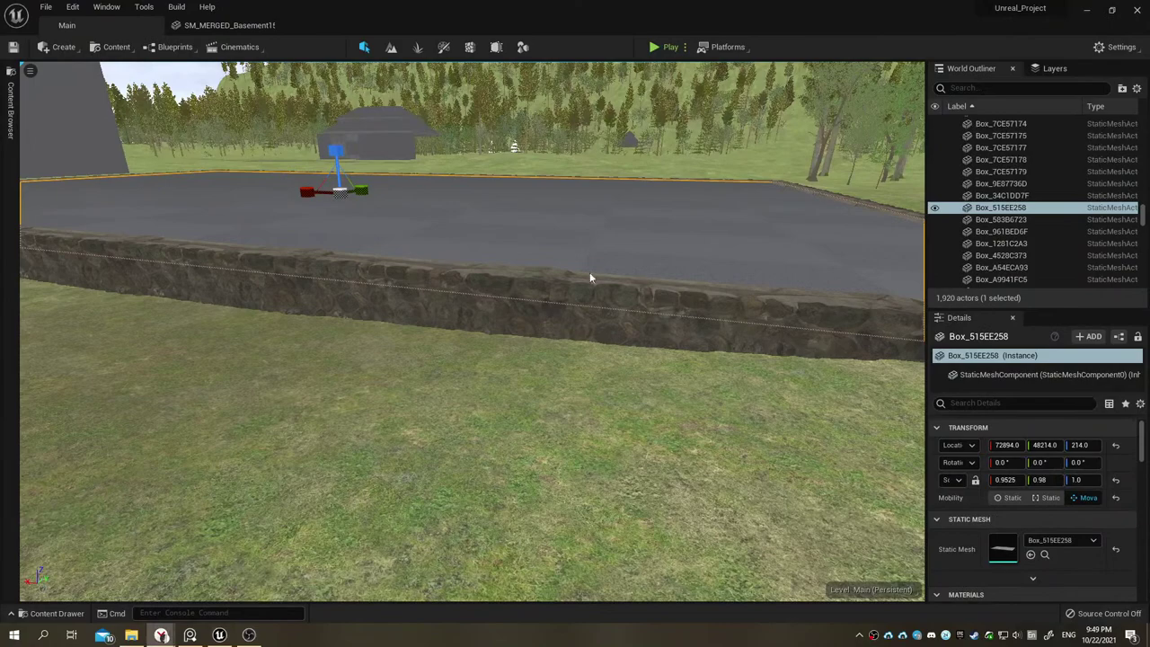
{"action": "mouse_move", "coordinate": [590, 277]}
{"action": "right_mouse_down"}
{"action": "mouse_move", "coordinate": [575, 225]}
{"action": "mouse_move", "coordinate": [523, 285]}
{"action": "right_mouse_up"}
Step: Browse the Medieval_House, Medieval_Beam_House and Two_Floor_House folders, then close the Content Drawer
{"action": "left_click", "coordinate": [50, 613]}
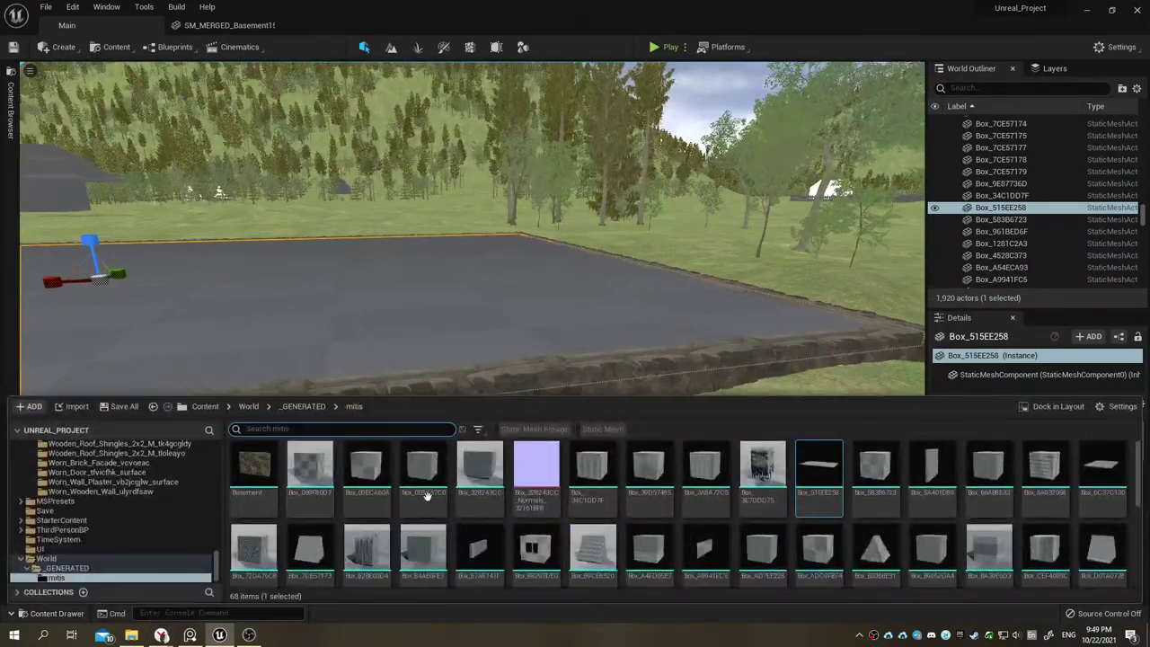
{"action": "scroll", "coordinate": [212, 564], "scroll_direction": "up", "scroll_amount": 5}
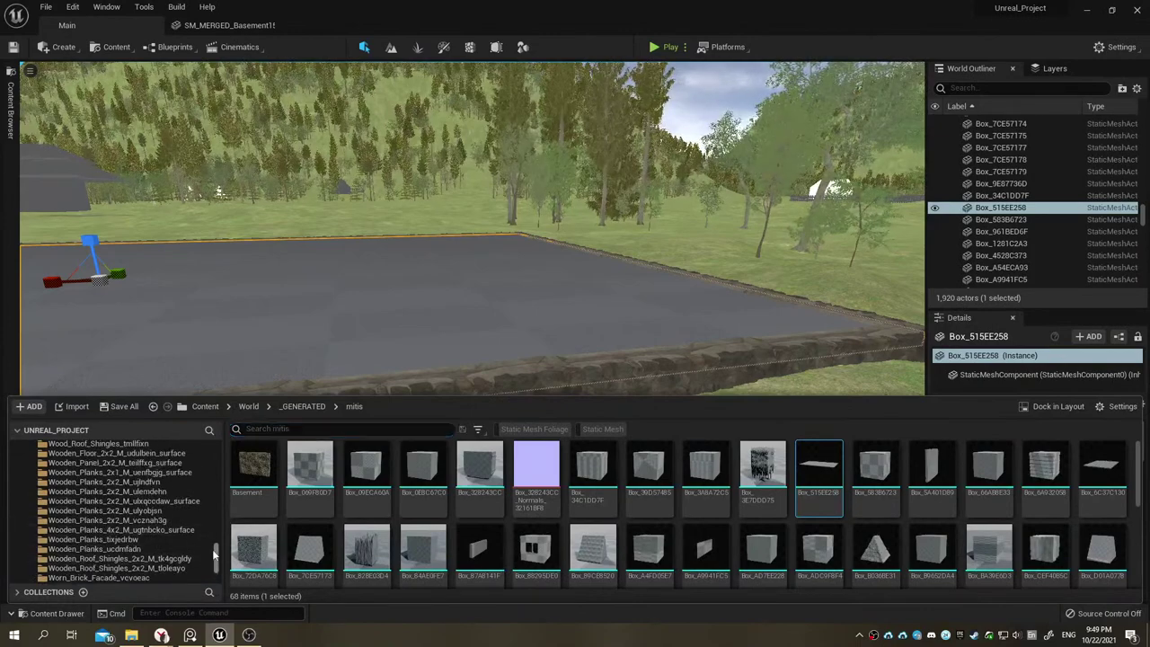
{"action": "scroll", "coordinate": [214, 554], "scroll_direction": "up", "scroll_amount": 10}
{"action": "left_click", "coordinate": [77, 543]}
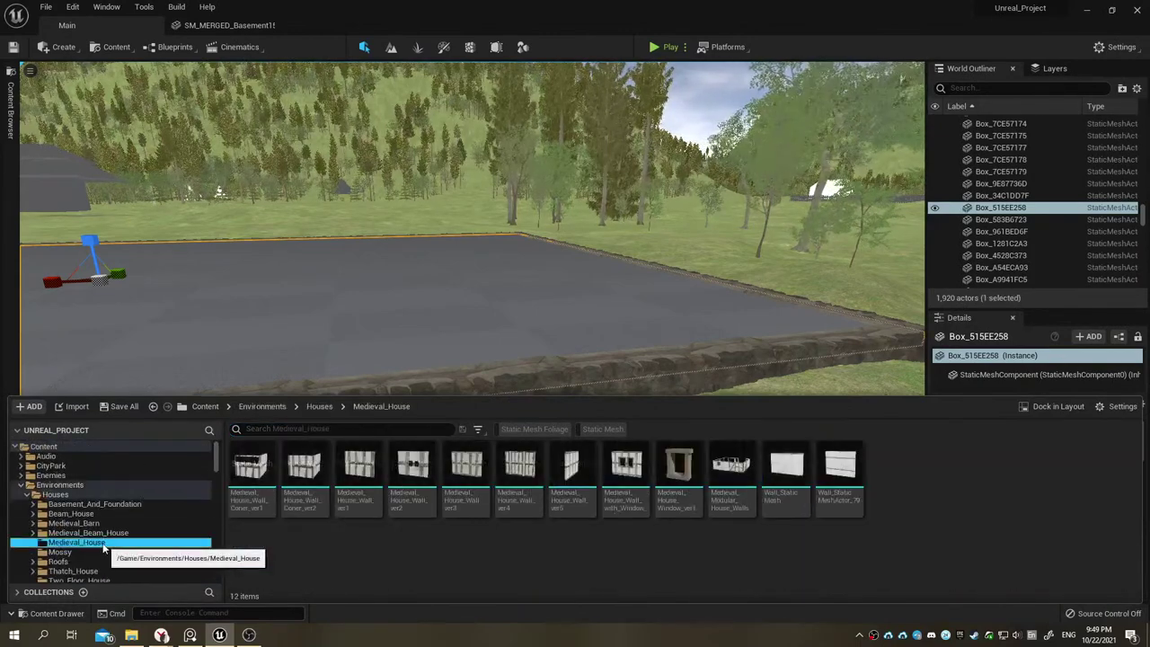
{"action": "left_click", "coordinate": [88, 532]}
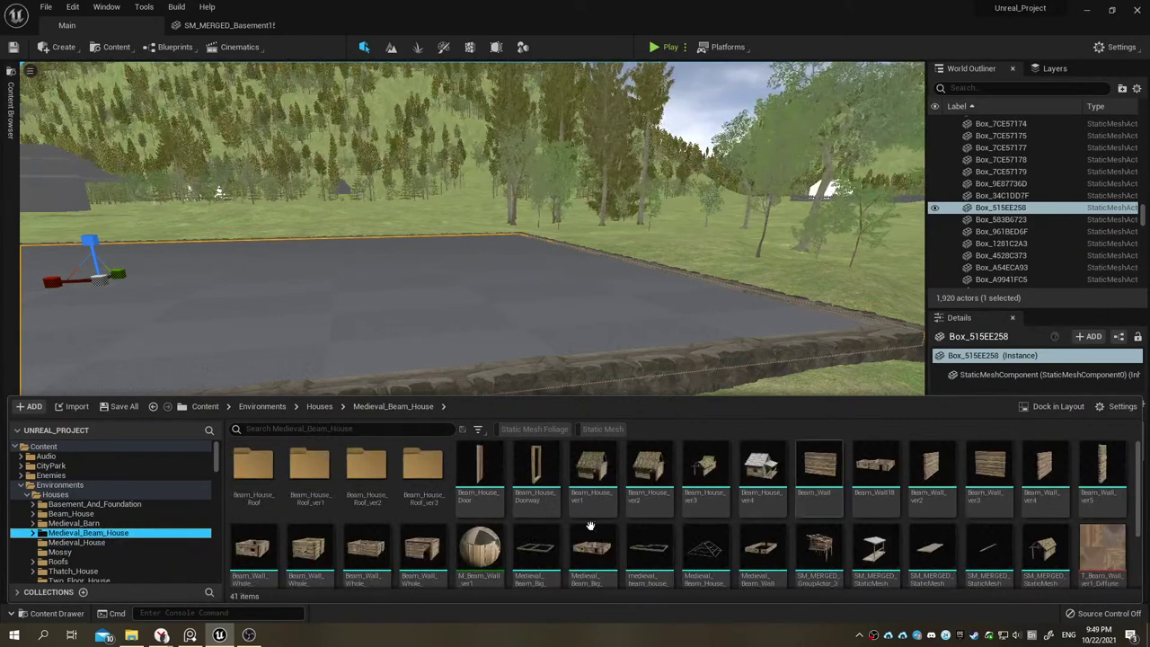
{"action": "scroll", "coordinate": [115, 566], "scroll_direction": "down", "scroll_amount": 2}
{"action": "left_click", "coordinate": [115, 543]}
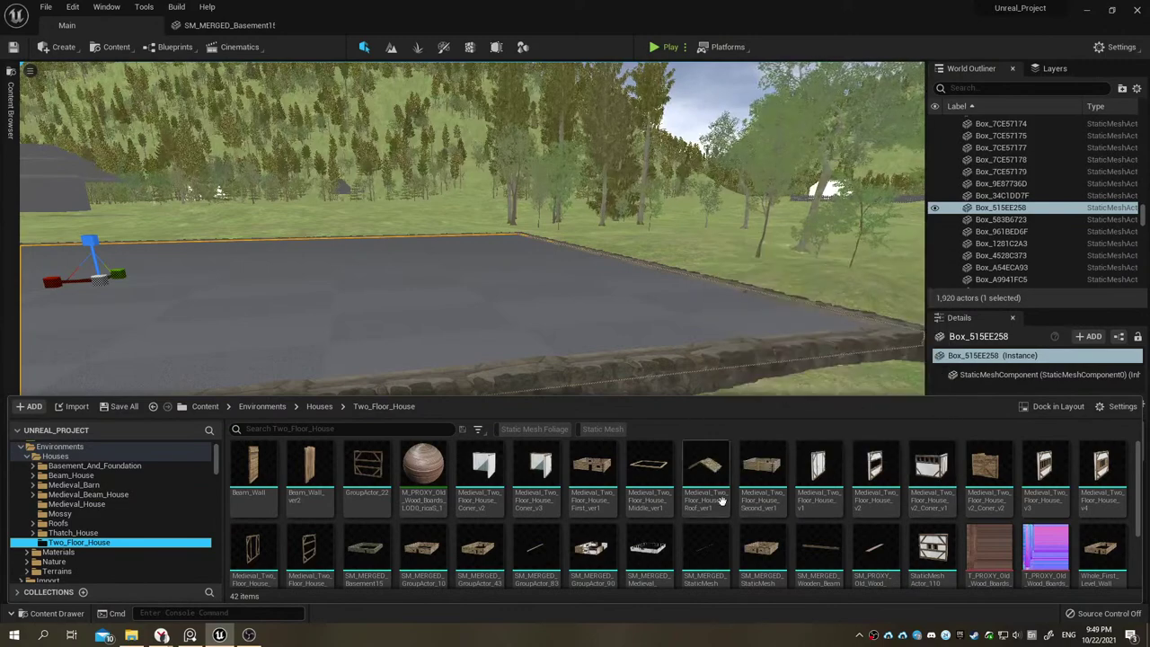
{"action": "right_click_drag", "start_coordinate": [653, 319], "coordinate": [653, 320]}
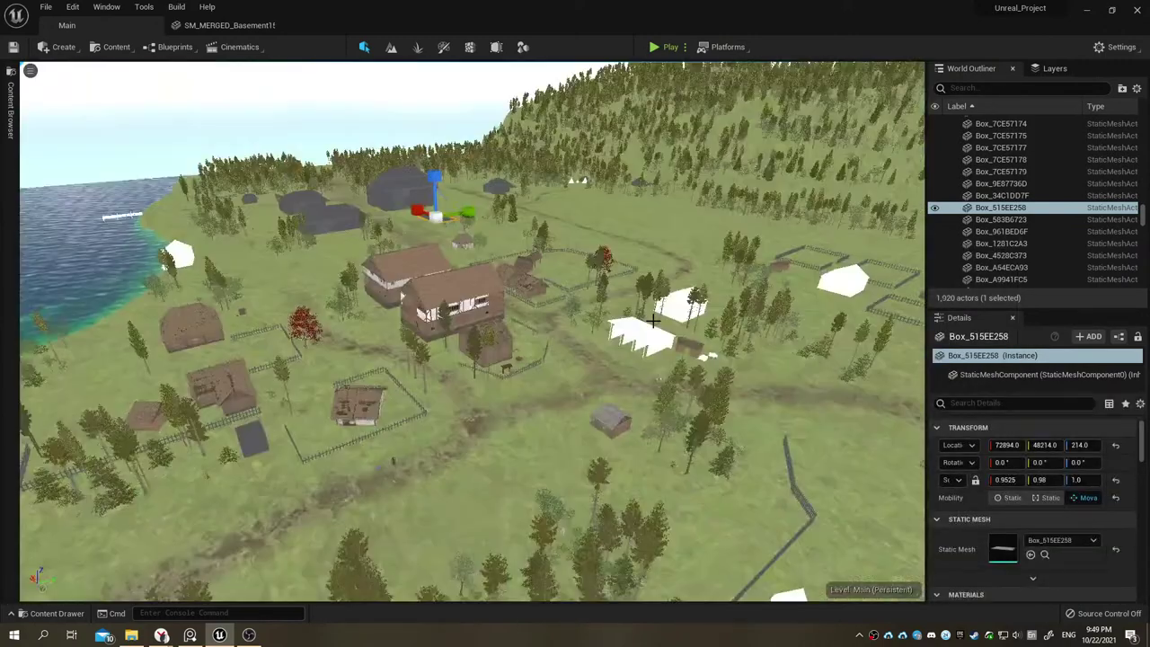
Step: Select the 34-piece wooden plank wall among the loose pieces, frame it, and pull back over the slab
{"action": "right_click_drag", "start_coordinate": [536, 333], "coordinate": [530, 342]}
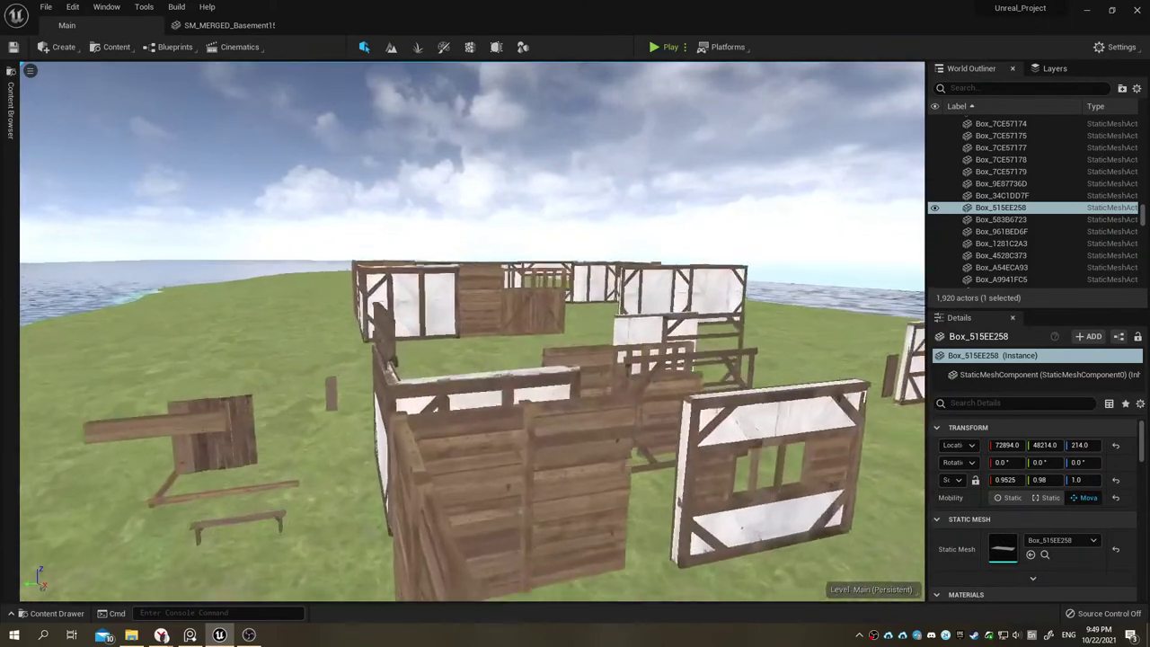
{"action": "mouse_move", "coordinate": [530, 341]}
{"action": "right_mouse_down"}
{"action": "mouse_move", "coordinate": [513, 330]}
{"action": "mouse_move", "coordinate": [566, 284]}
{"action": "mouse_move", "coordinate": [649, 359]}
{"action": "right_mouse_up"}
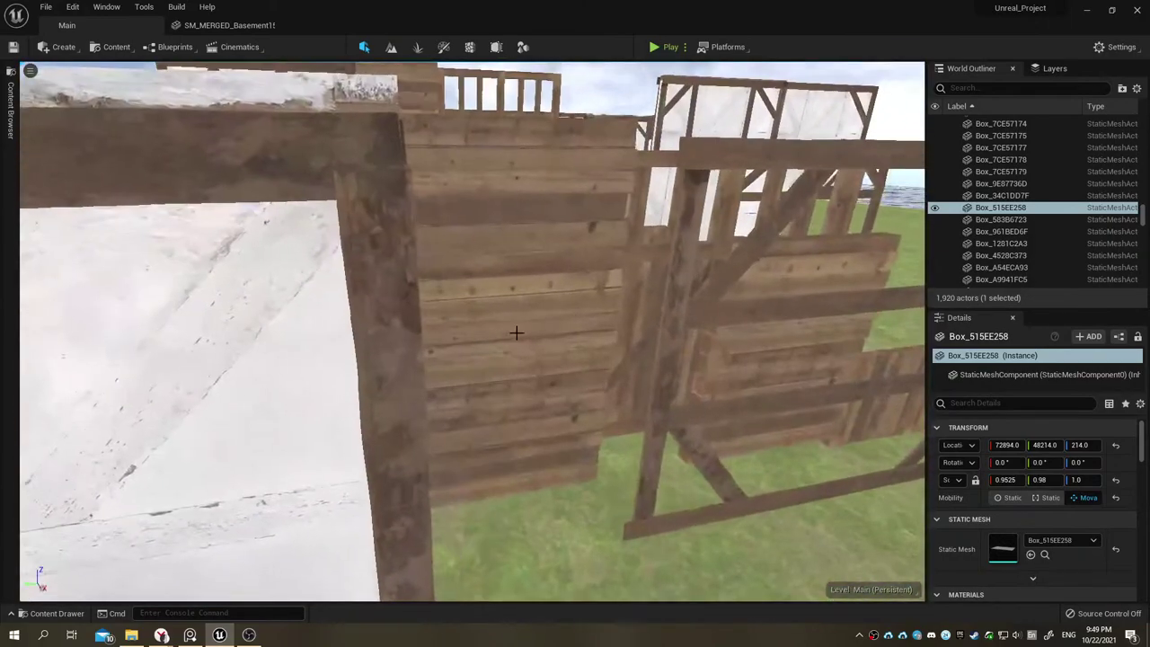
{"action": "left_click", "coordinate": [517, 333]}
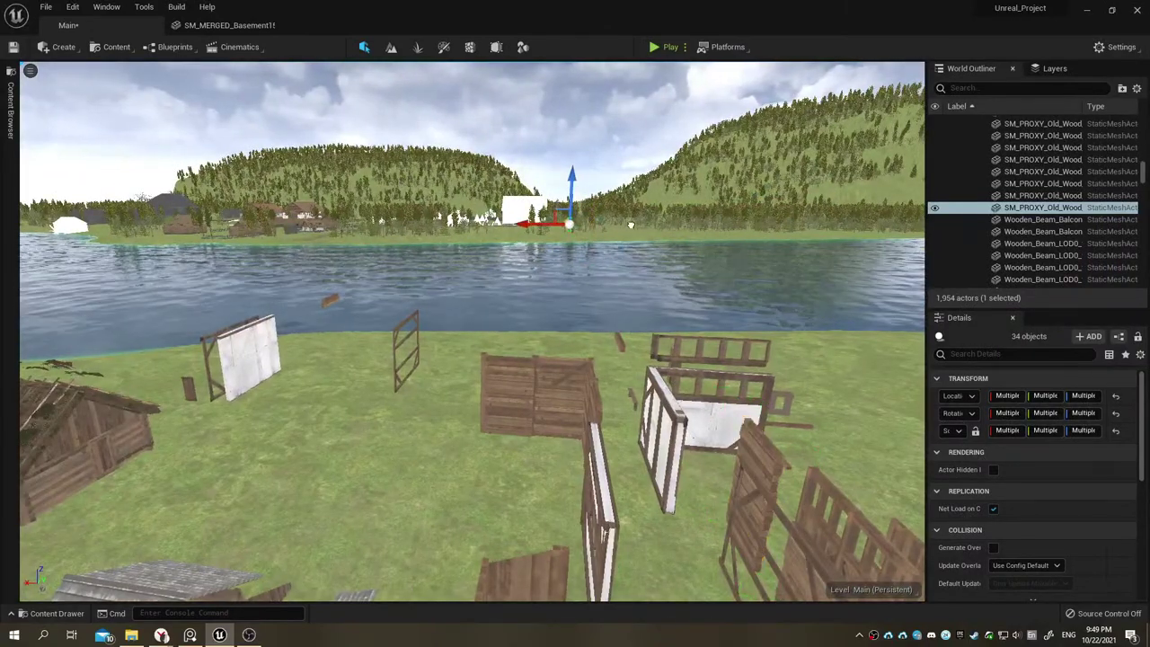
{"action": "key", "text": "f"}
{"action": "mouse_move", "coordinate": [631, 224]}
{"action": "right_mouse_down"}
{"action": "mouse_move", "coordinate": [728, 269]}
{"action": "mouse_move", "coordinate": [681, 284]}
{"action": "right_mouse_up"}
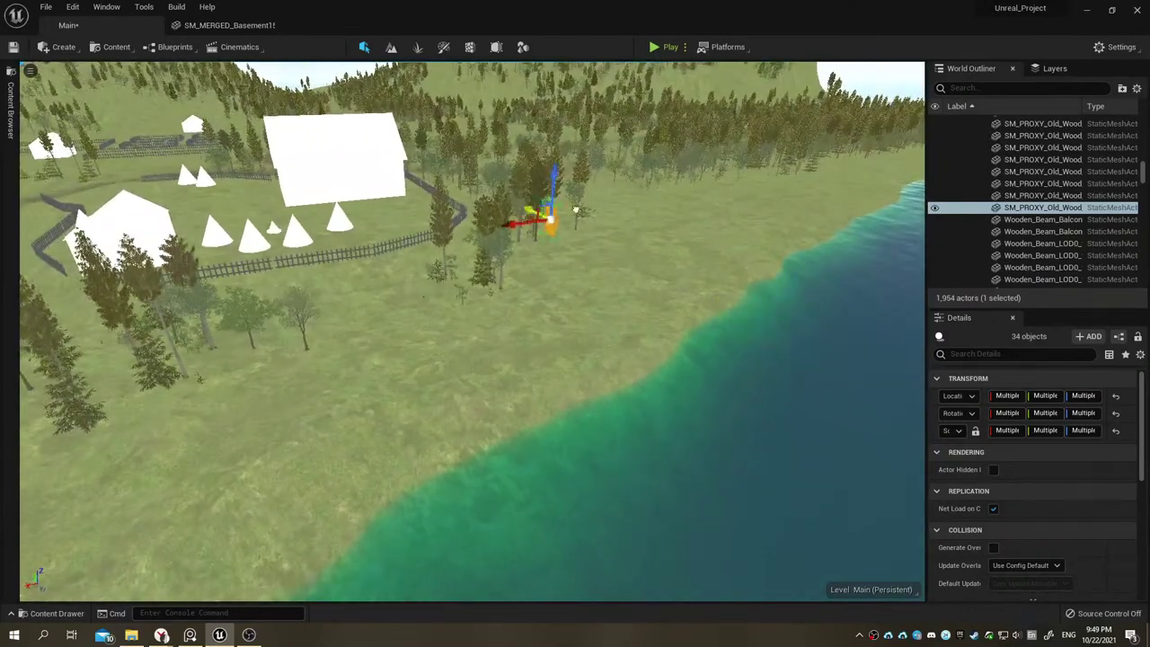
{"action": "right_click_drag", "start_coordinate": [459, 152], "coordinate": [507, 195]}
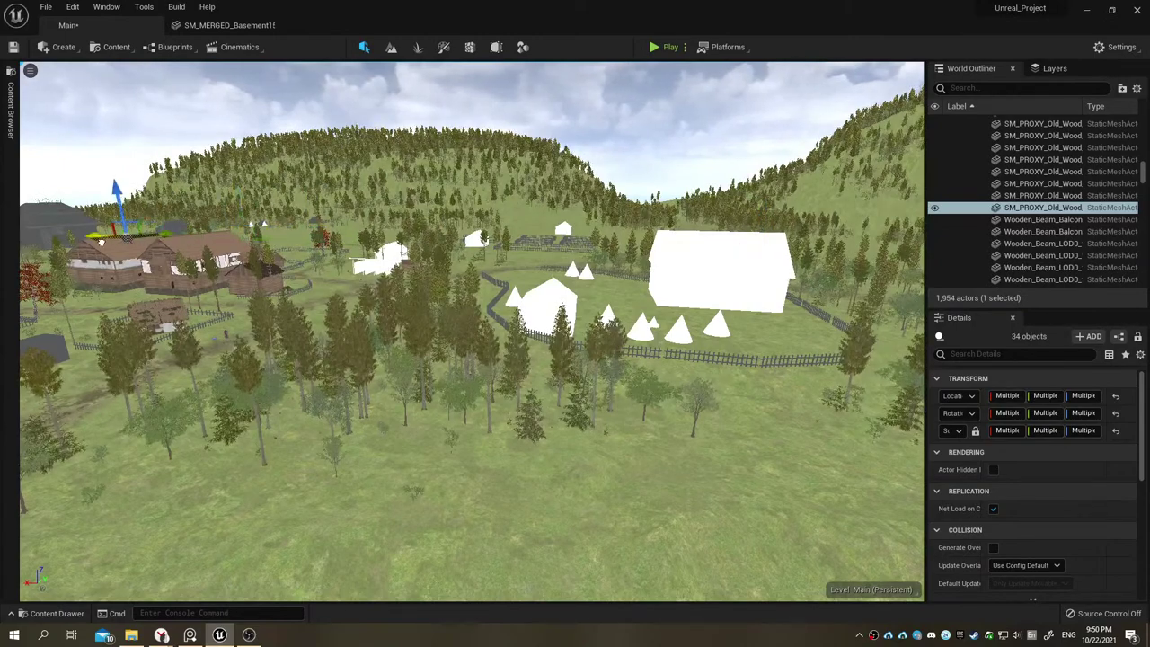
Step: Rotate the plank wall -90° and slide it to the right
{"action": "key", "text": "f"}
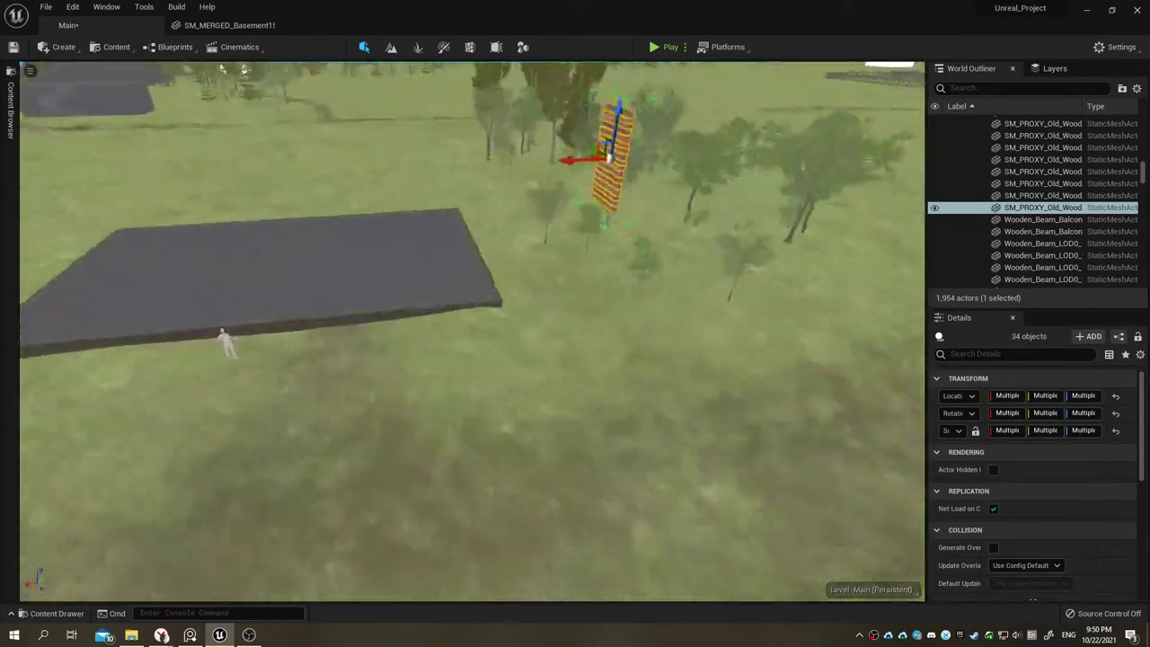
{"action": "scroll", "coordinate": [609, 155], "scroll_direction": "up", "scroll_amount": 3}
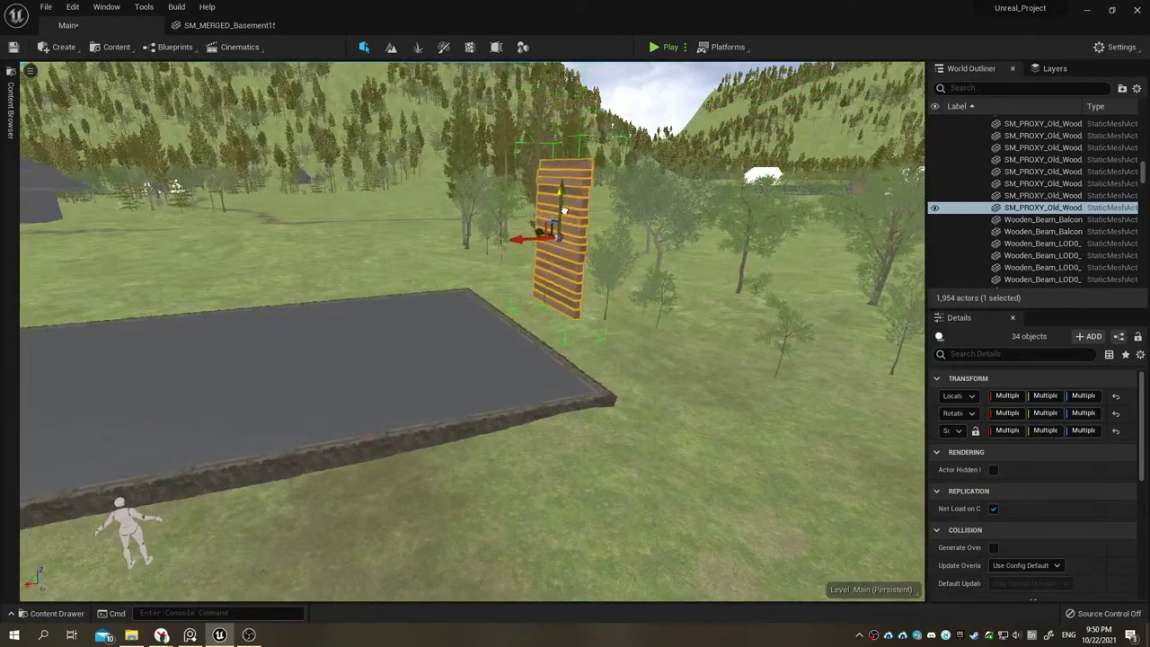
{"action": "scroll", "coordinate": [670, 312], "scroll_direction": "up", "scroll_amount": 2}
{"action": "scroll", "coordinate": [670, 312], "scroll_direction": "up", "scroll_amount": 2}
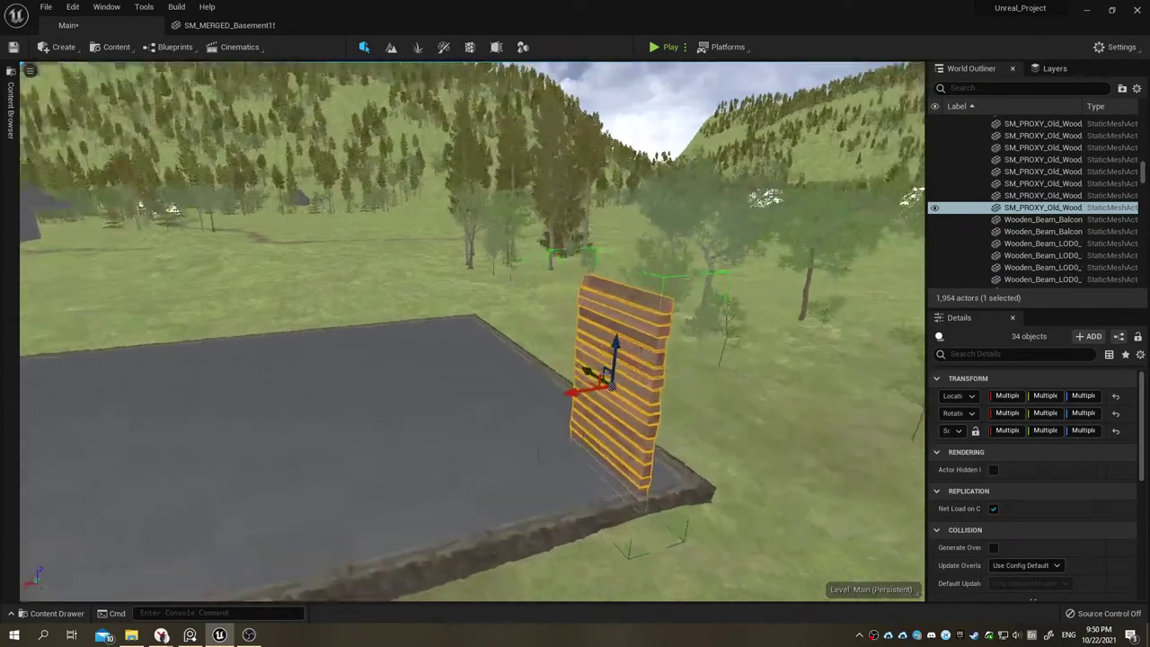
{"action": "scroll", "coordinate": [670, 313], "scroll_direction": "up", "scroll_amount": 2}
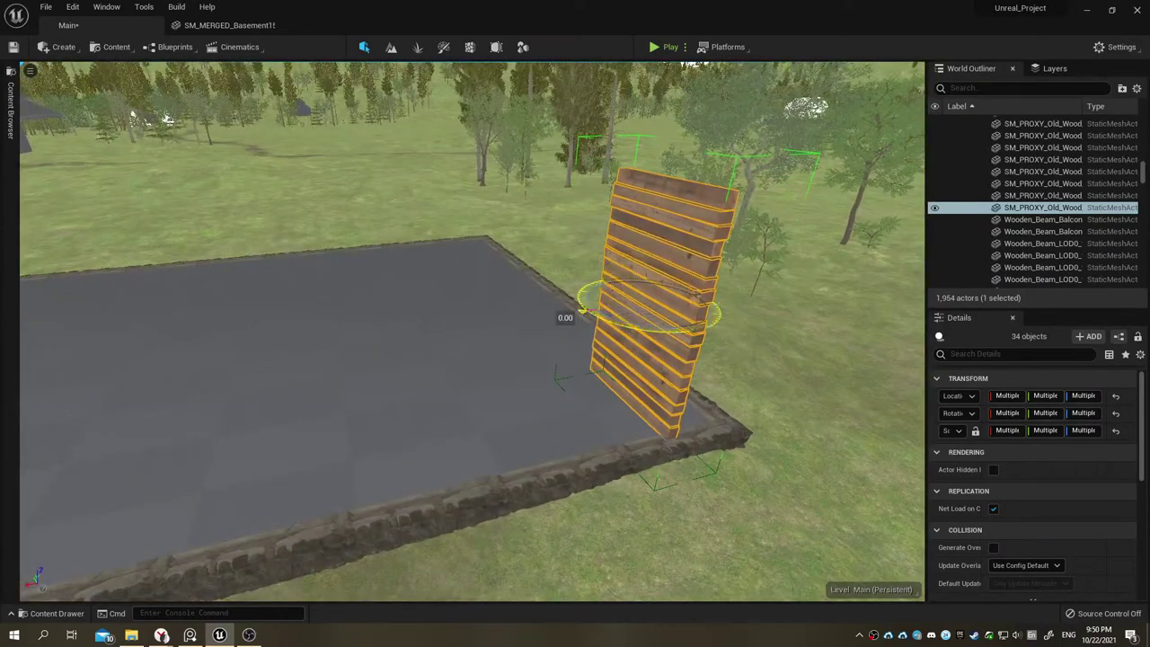
{"action": "left_click_drag", "start_coordinate": [579, 310], "coordinate": [701, 333]}
{"action": "right_click_drag", "start_coordinate": [701, 331], "coordinate": [683, 269]}
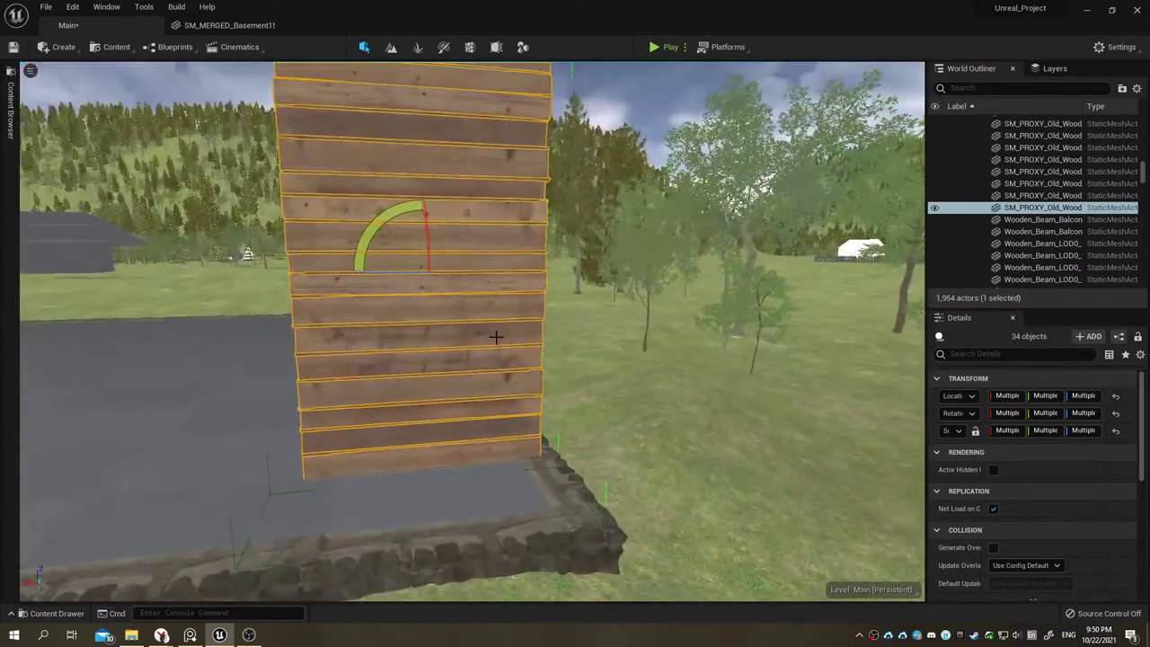
{"action": "mouse_move", "coordinate": [395, 272]}
{"action": "left_mouse_down"}
{"action": "mouse_move", "coordinate": [916, 288]}
{"action": "mouse_move", "coordinate": [742, 280]}
{"action": "left_mouse_up"}
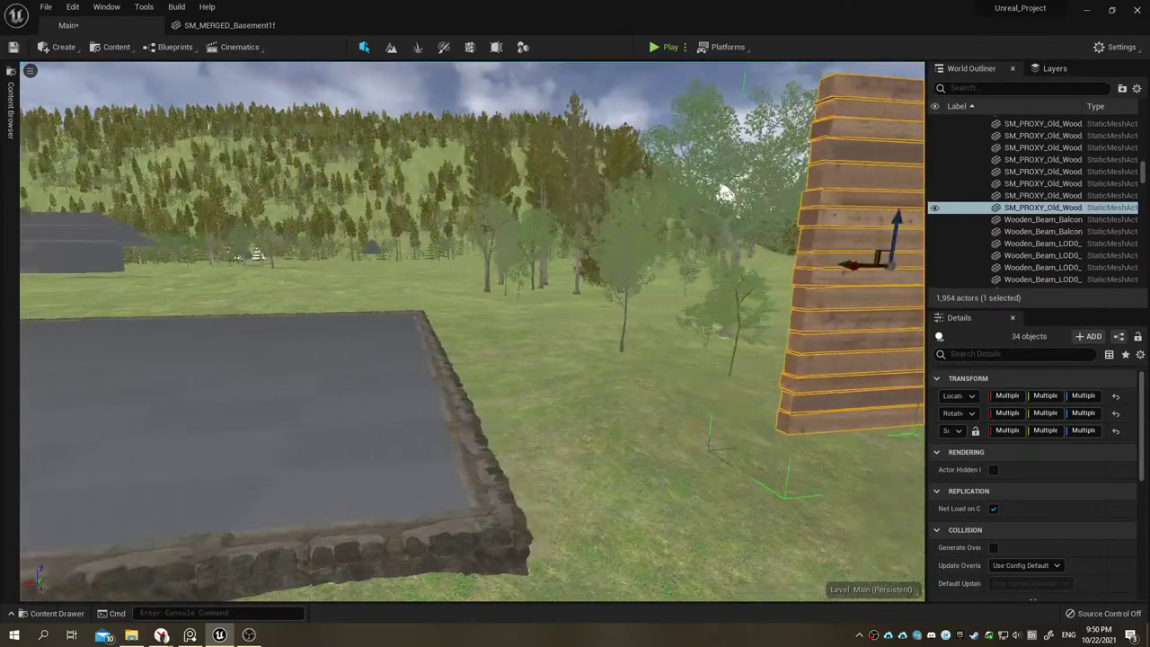
{"action": "right_click_drag", "start_coordinate": [742, 280], "coordinate": [715, 320]}
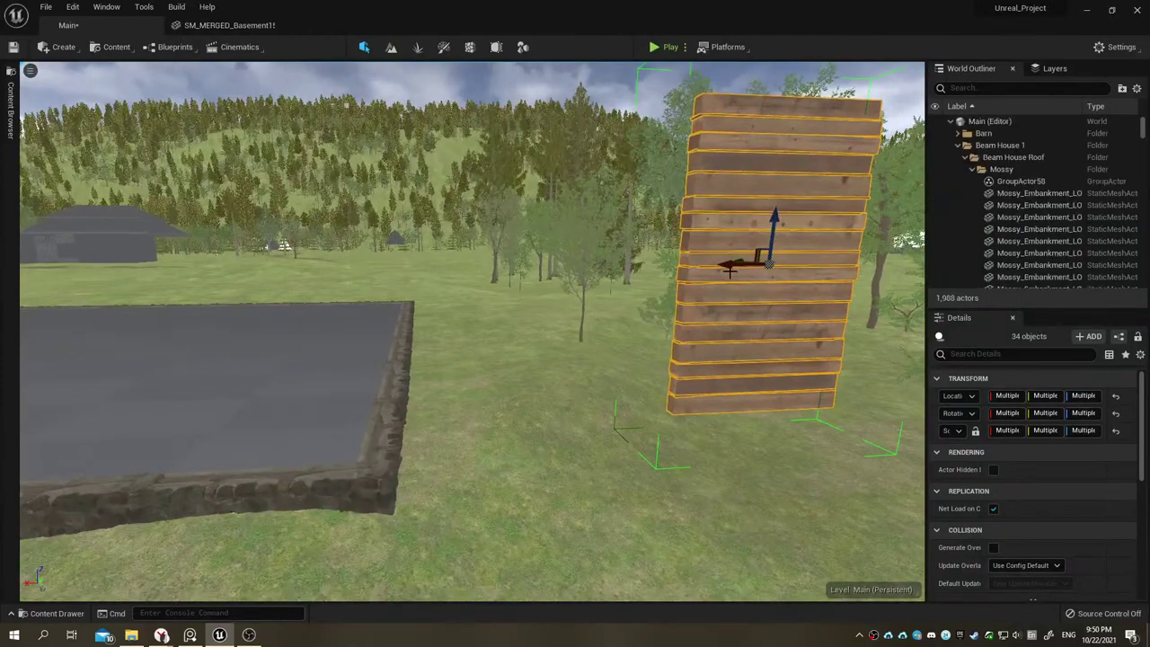
Step: Alt-drag a copy of the plank wall onto the slab's stone edge
{"action": "mouse_move", "coordinate": [729, 270]}
{"action": "left_mouse_down", "text": "alt"}
{"action": "mouse_move", "coordinate": [226, 313]}
{"action": "mouse_move", "coordinate": [221, 323]}
{"action": "left_mouse_up", "text": "alt"}
{"action": "right_click_drag", "start_coordinate": [221, 324], "coordinate": [275, 320]}
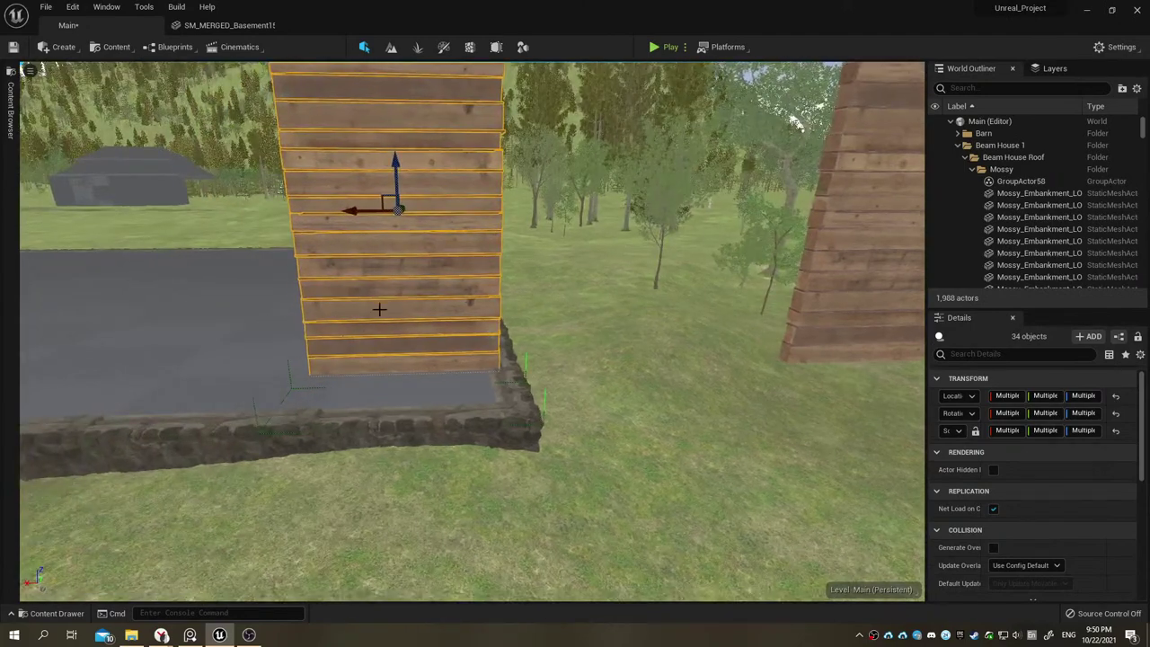
{"action": "right_click_drag", "start_coordinate": [379, 309], "coordinate": [350, 306]}
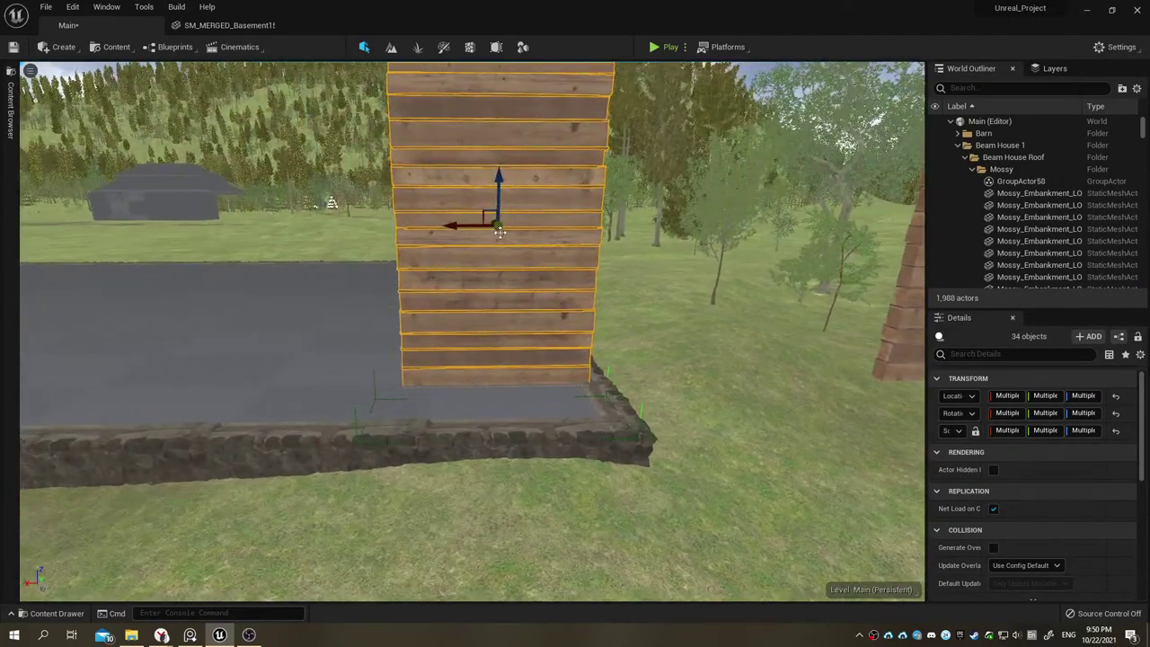
{"action": "right_click_drag", "start_coordinate": [500, 232], "coordinate": [507, 196]}
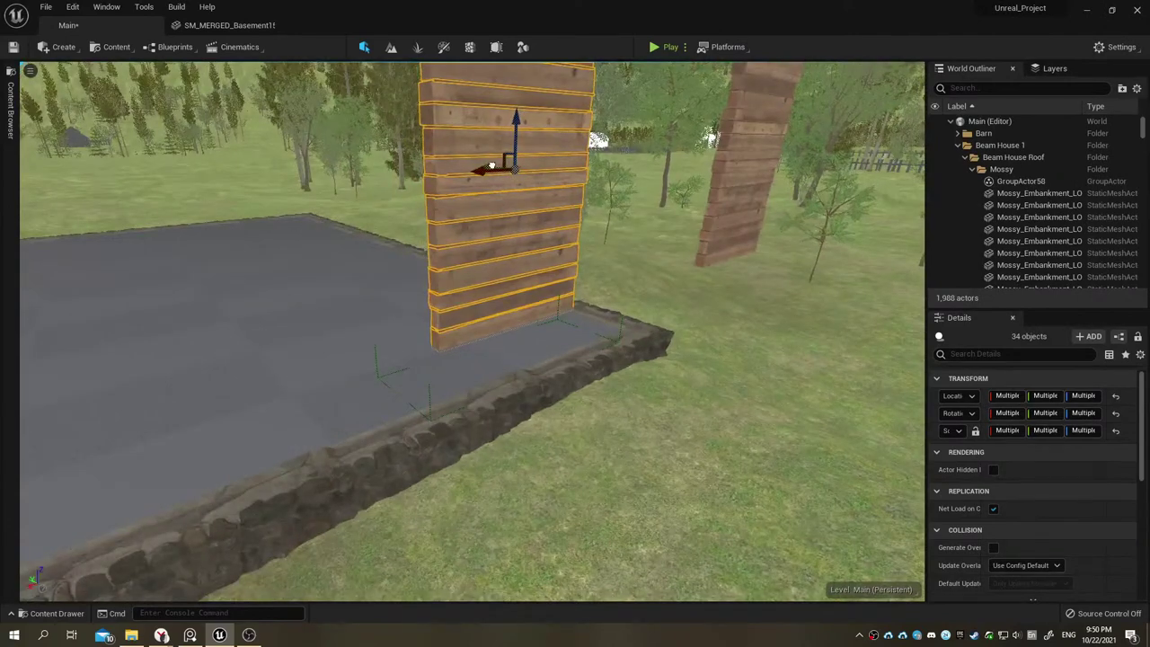
{"action": "left_click_drag", "start_coordinate": [491, 167], "coordinate": [557, 199]}
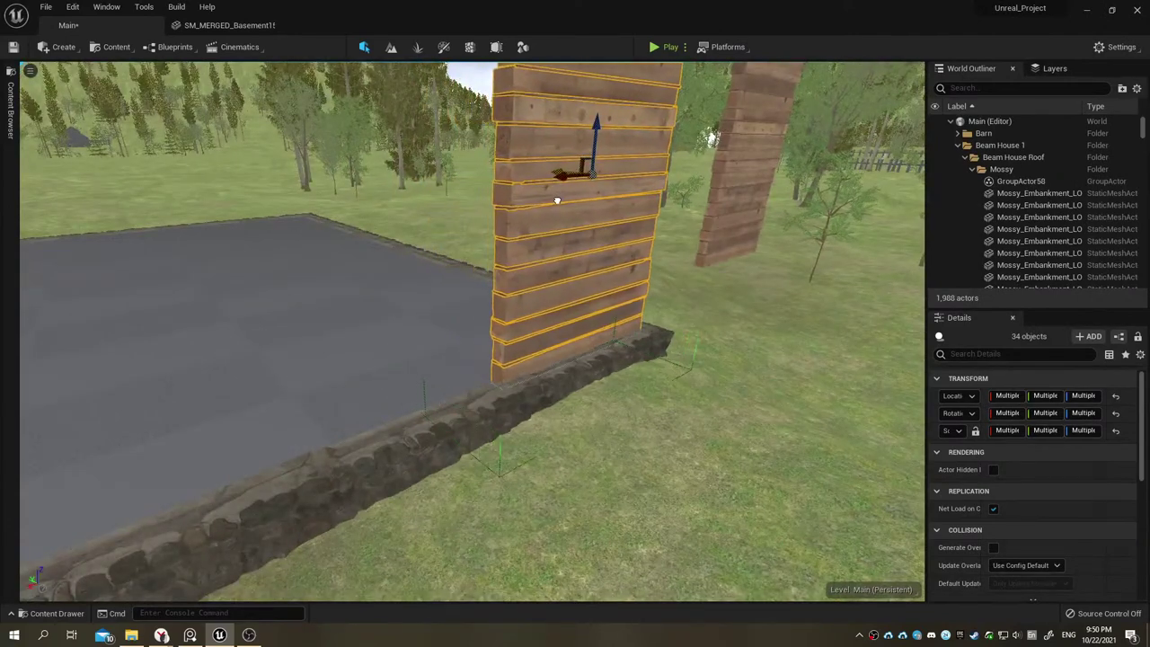
{"action": "right_click_drag", "start_coordinate": [555, 310], "coordinate": [237, 434]}
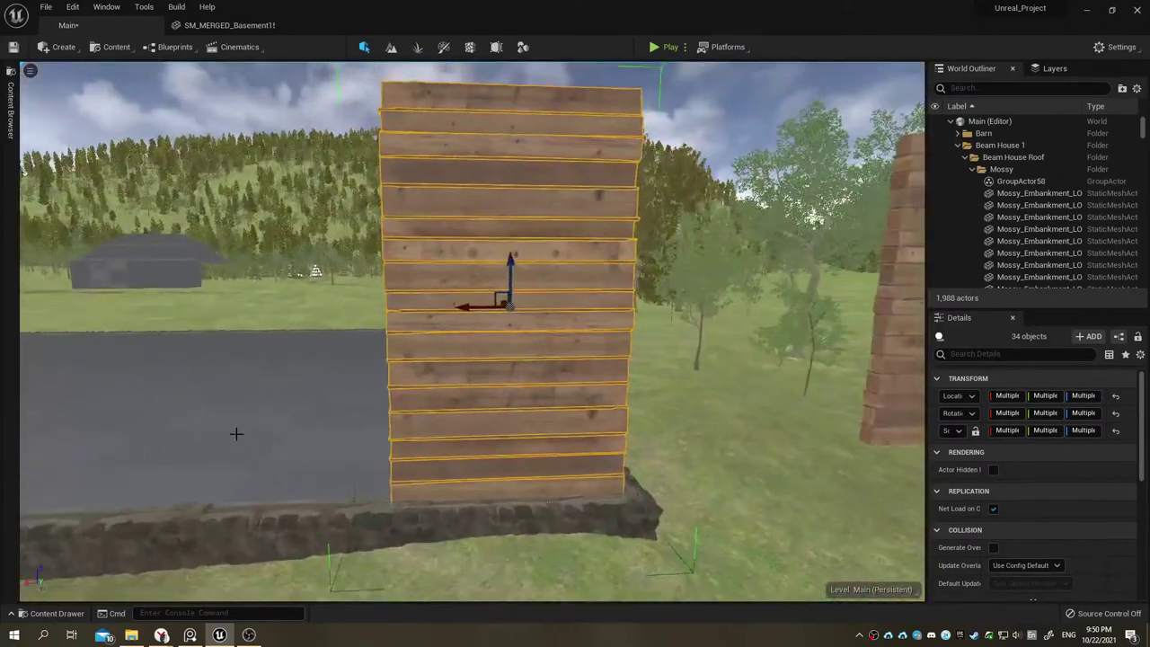
{"action": "left_click", "coordinate": [42, 614]}
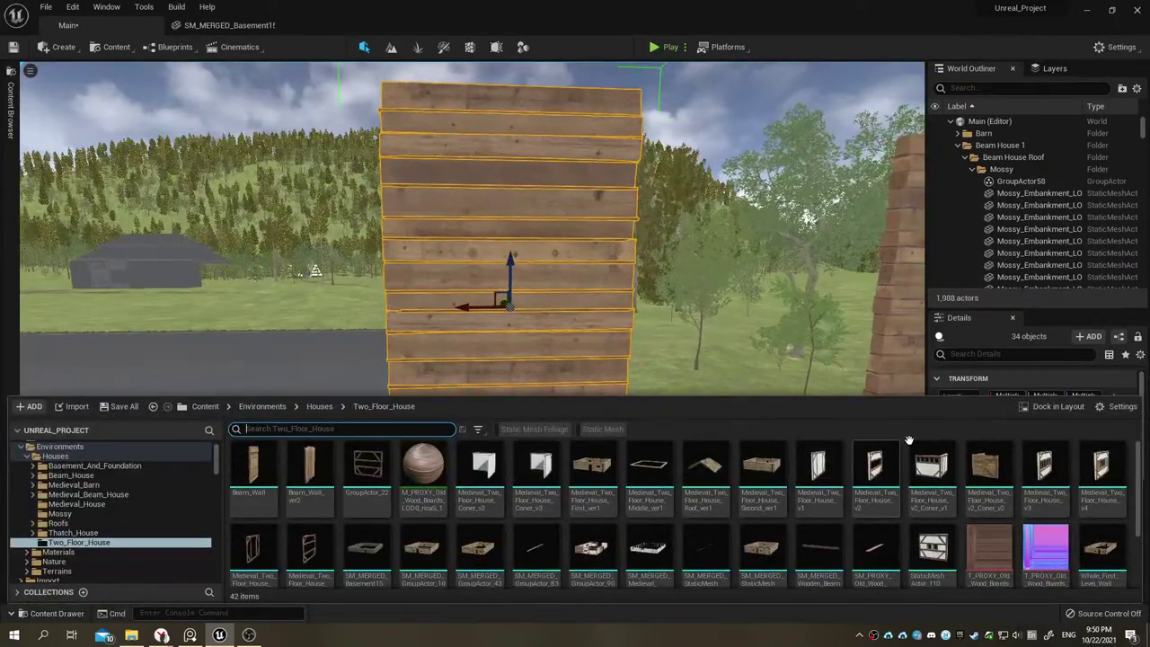
Step: Place a Beam_Wall_ver4 mesh from Medieval_Beam_House onto the slab beside the plank wall
{"action": "left_click", "coordinate": [77, 506]}
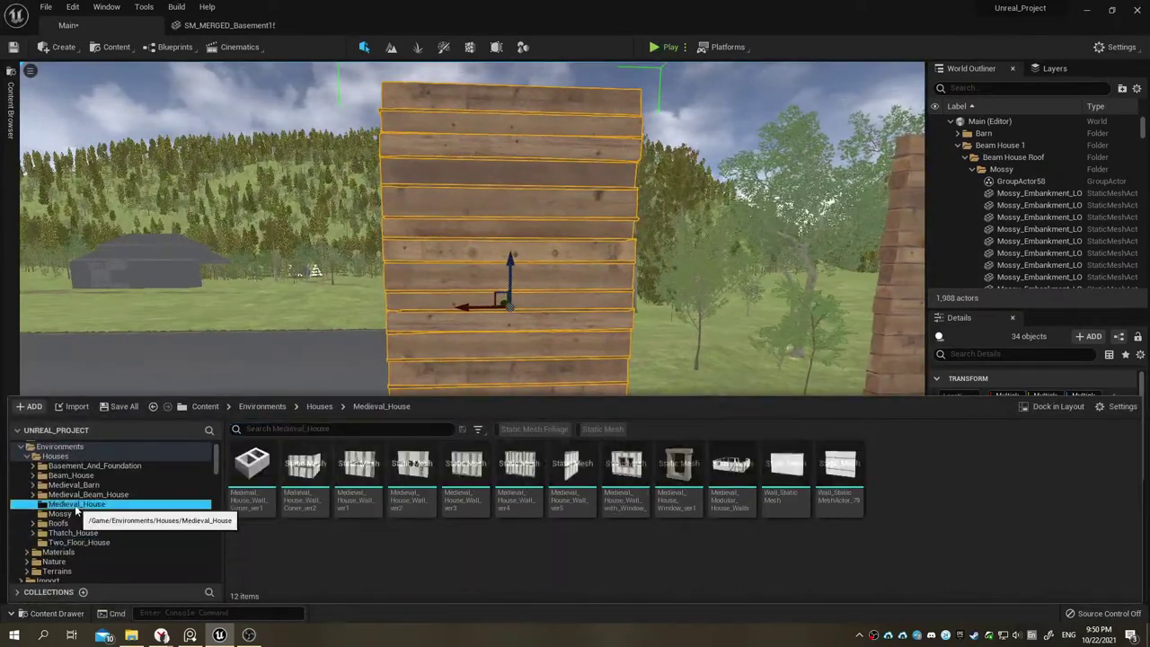
{"action": "left_click", "coordinate": [88, 494]}
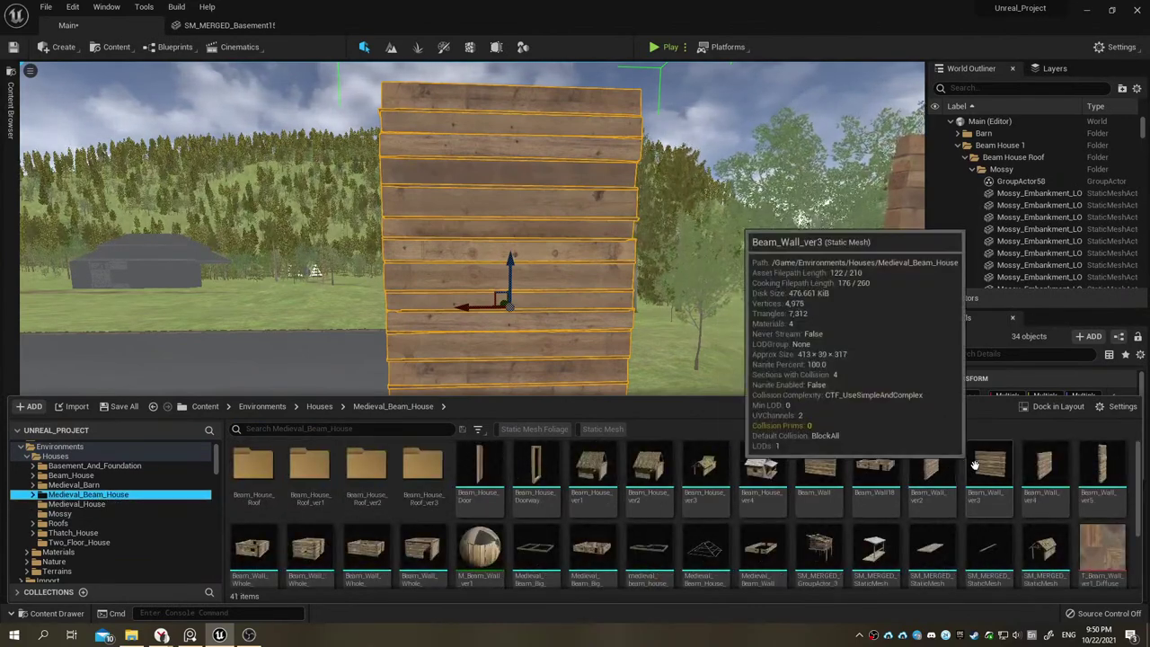
{"action": "mouse_move", "coordinate": [975, 466]}
{"action": "left_mouse_down"}
{"action": "mouse_move", "coordinate": [268, 425]}
{"action": "mouse_move", "coordinate": [293, 440]}
{"action": "left_mouse_up"}
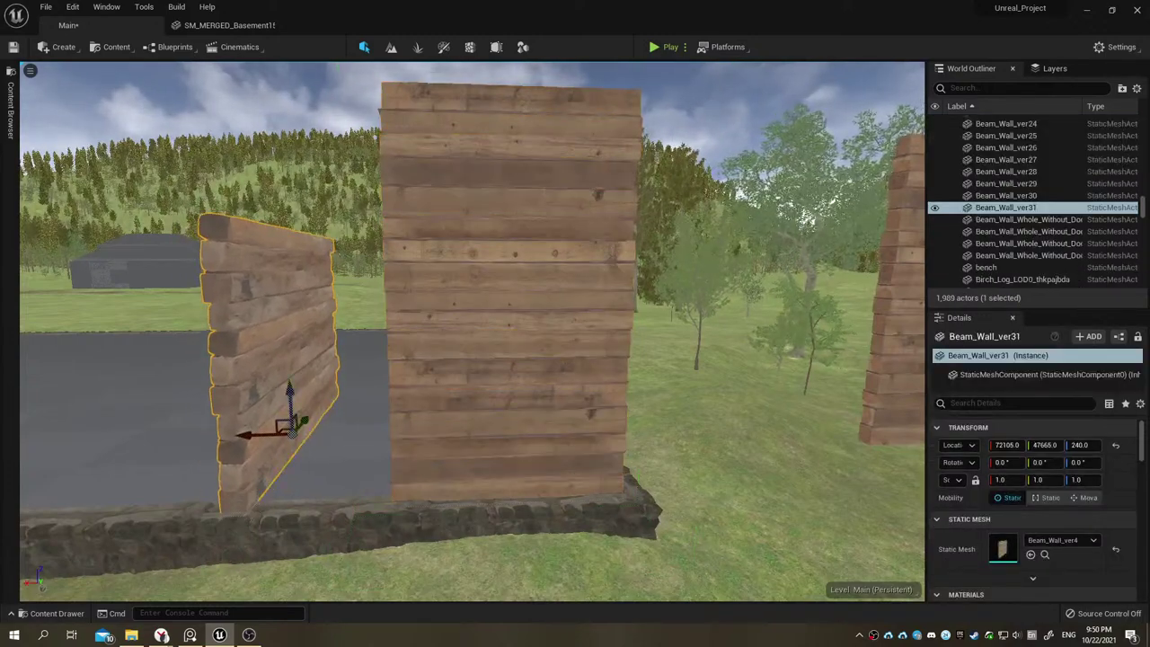
{"action": "right_click_drag", "start_coordinate": [293, 440], "coordinate": [225, 440]}
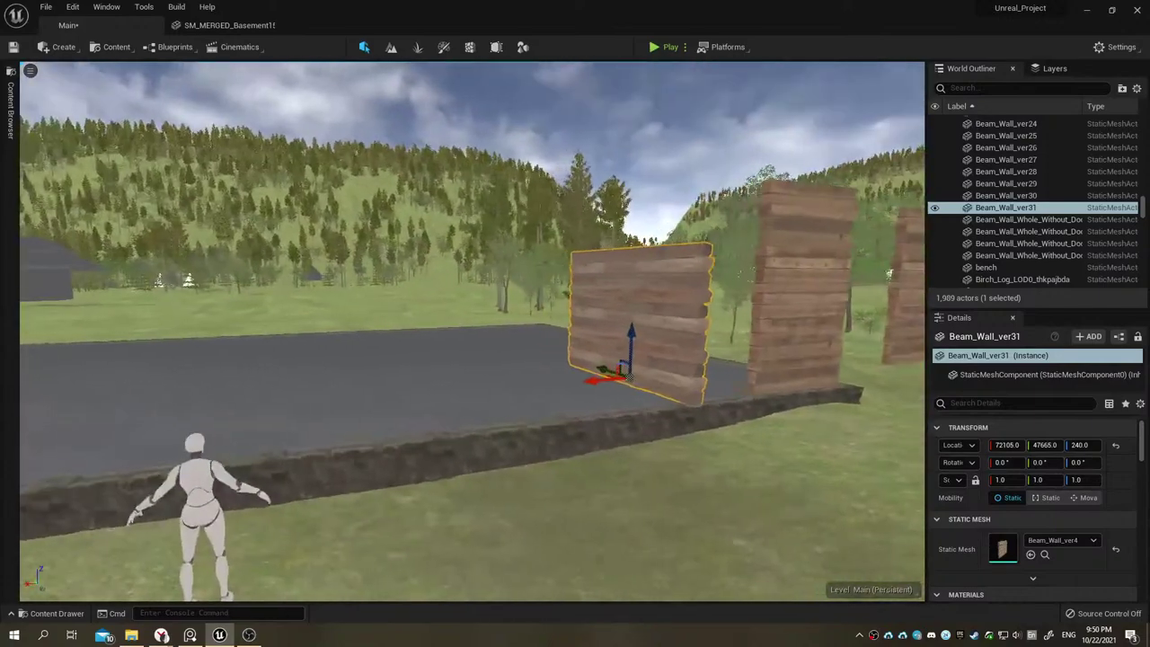
{"action": "right_click_drag", "start_coordinate": [500, 102], "coordinate": [500, 103]}
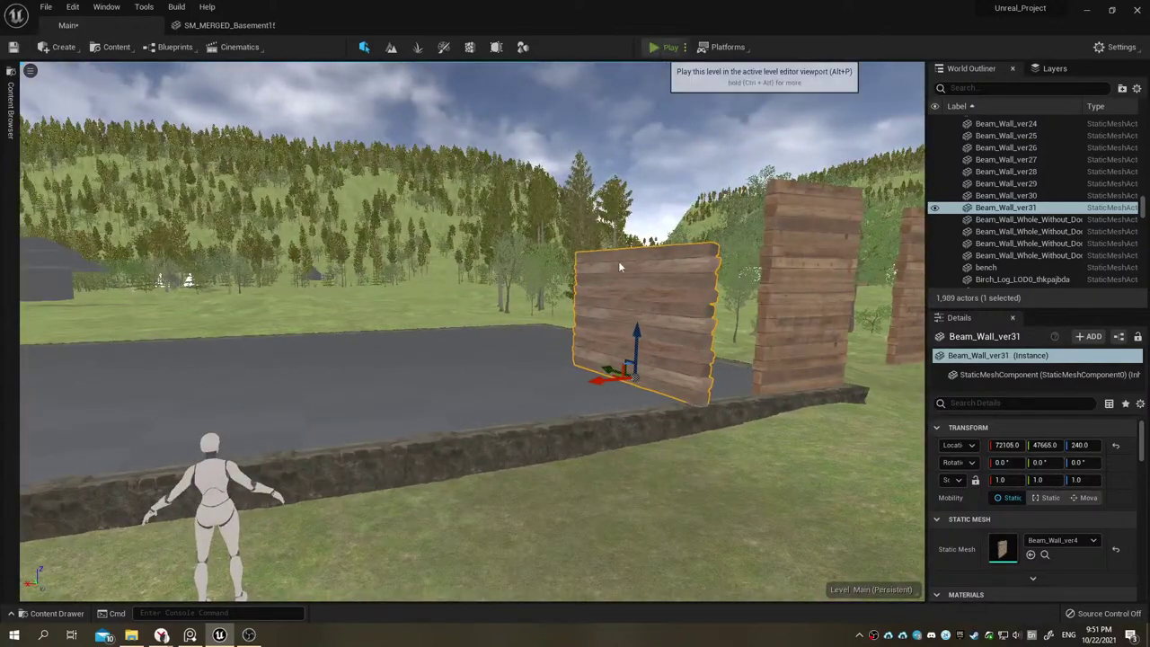
Step: Play the level with Alt+P and run the character forward through the village
{"action": "key", "text": "alt+p"}
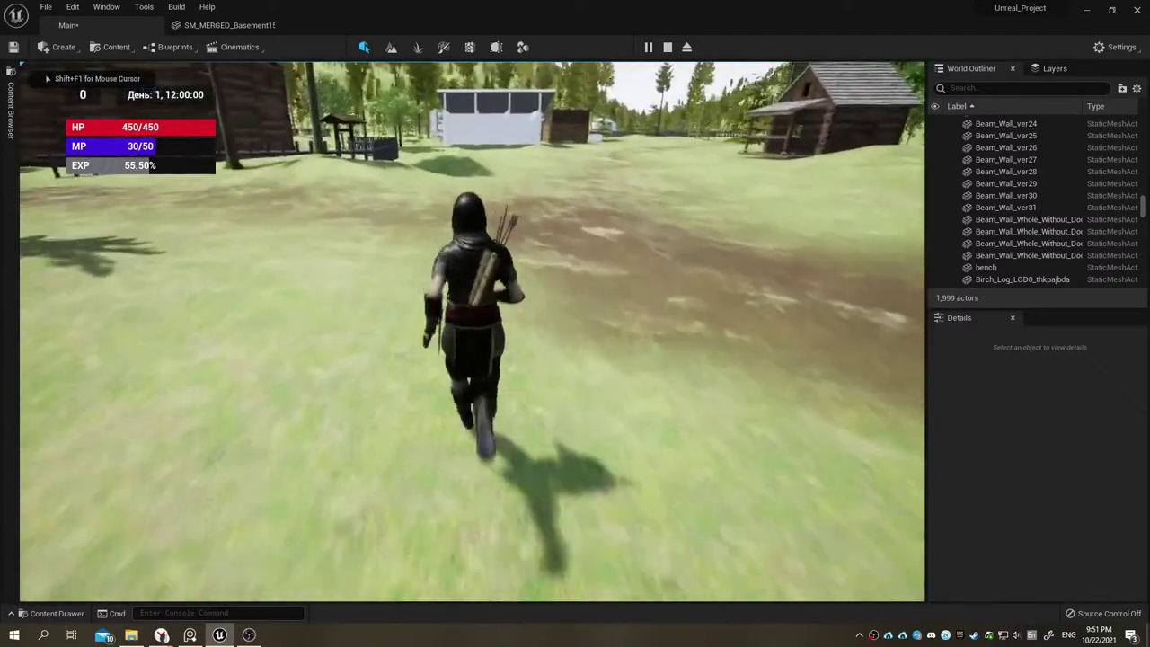
{"action": "key", "text": "w"}
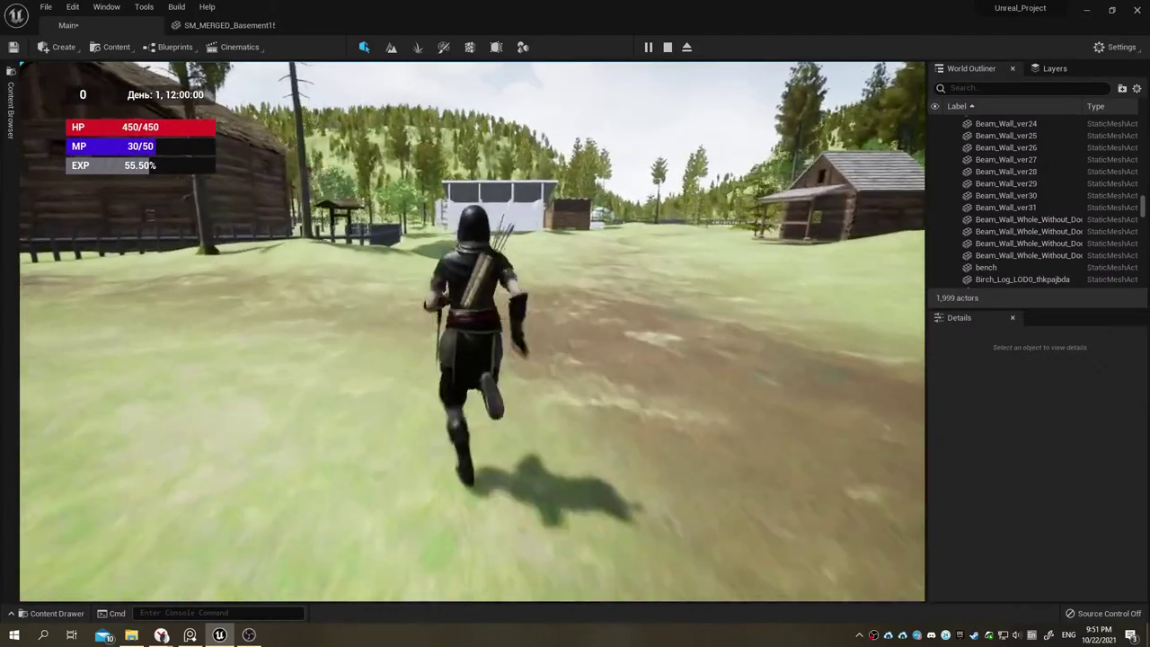
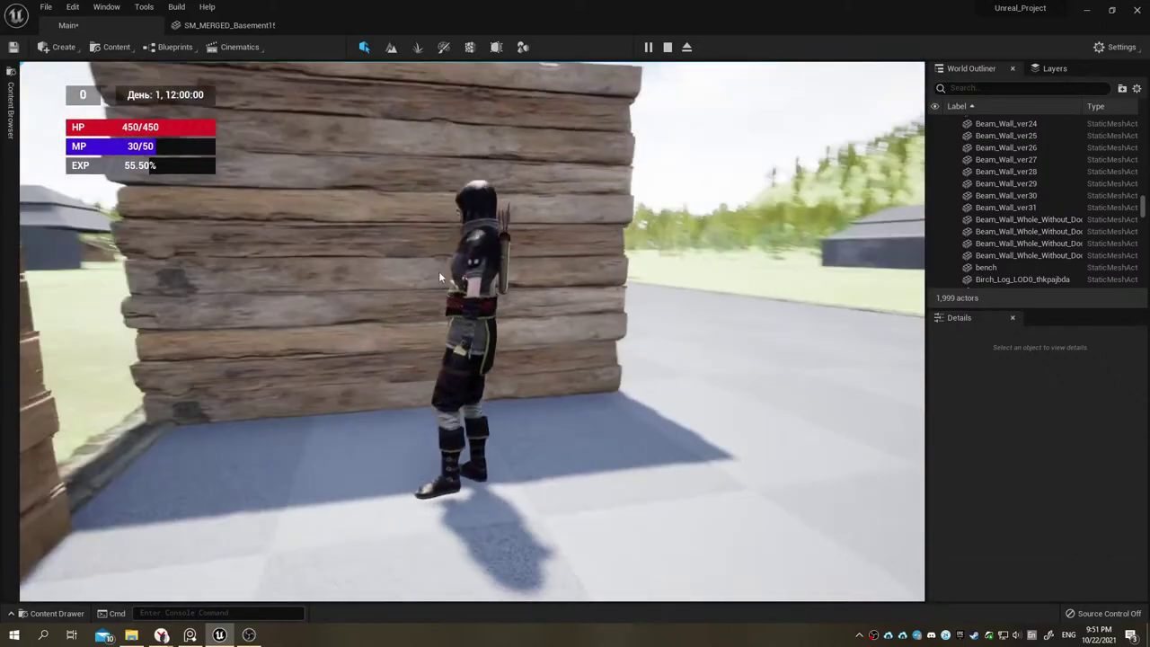
Step: Stop the play session and slide Beam_Wall_ver31 along X to 71945, against the plank wall
{"action": "key", "text": "Escape"}
{"action": "left_click_drag", "start_coordinate": [297, 327], "coordinate": [297, 327]}
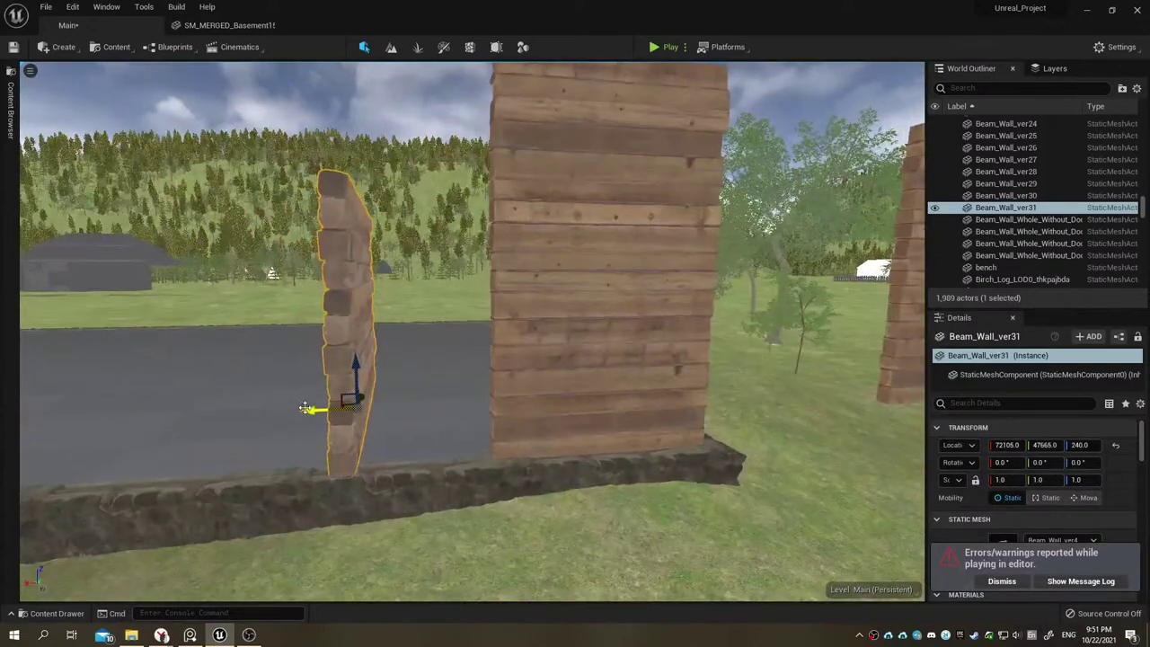
{"action": "left_click_drag", "start_coordinate": [306, 407], "coordinate": [410, 403]}
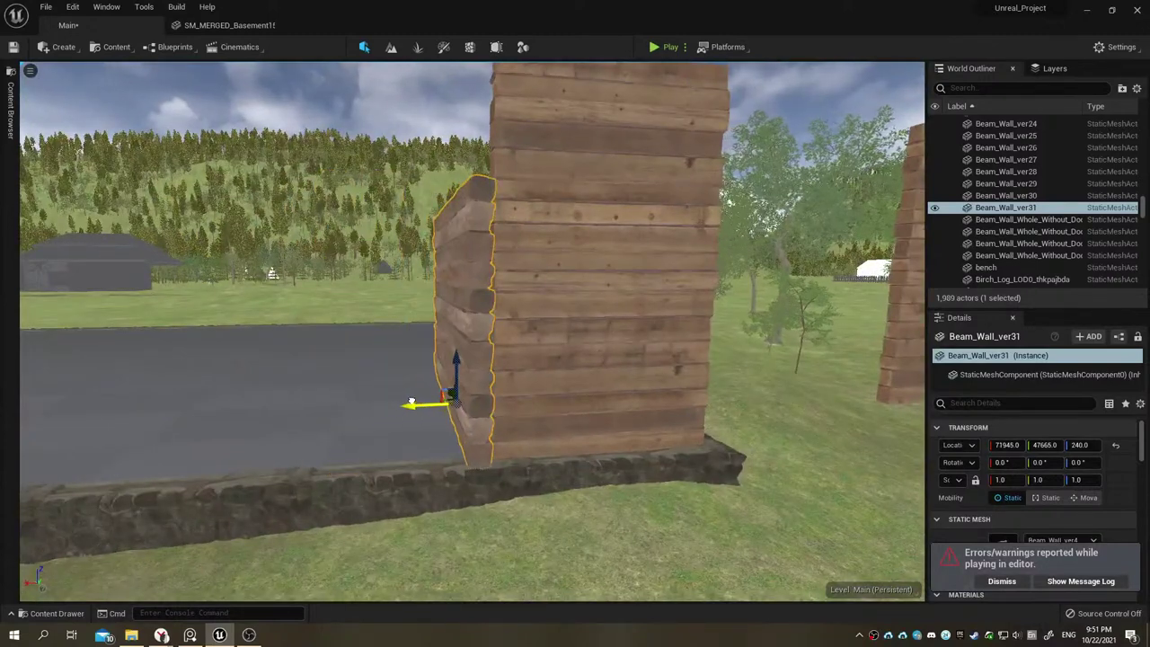
{"action": "right_click_drag", "start_coordinate": [449, 395], "coordinate": [493, 357]}
Step: Select the surplus planks stacked above the top of the wall and delete them
{"action": "left_click", "coordinate": [493, 358]}
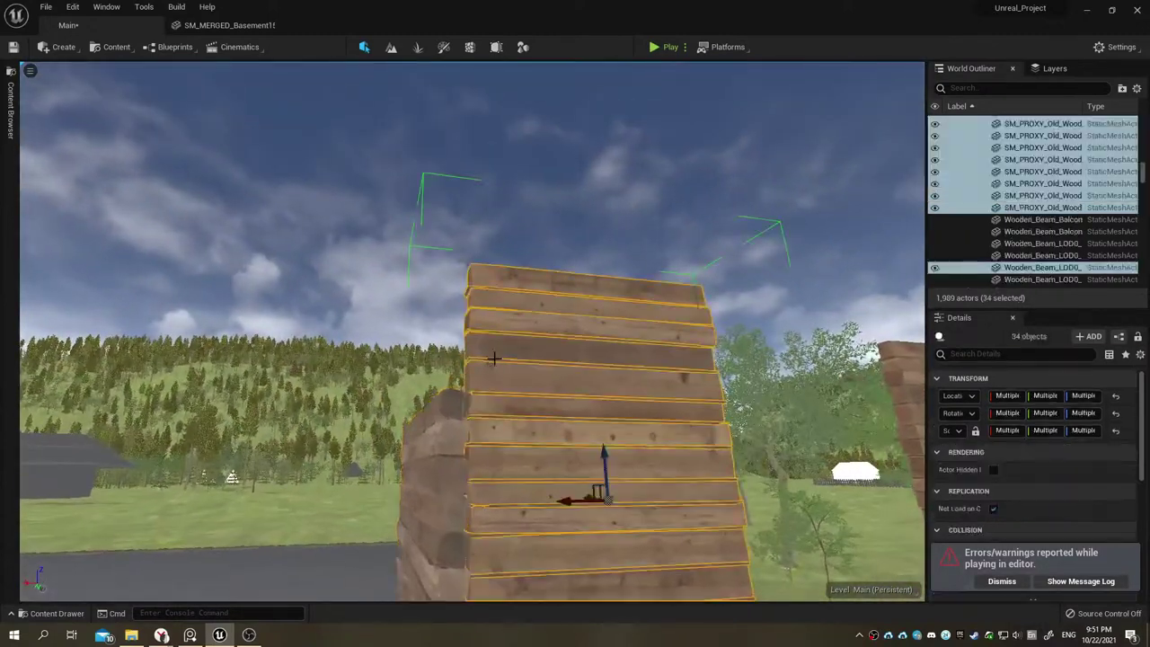
{"action": "key", "text": "Delete"}
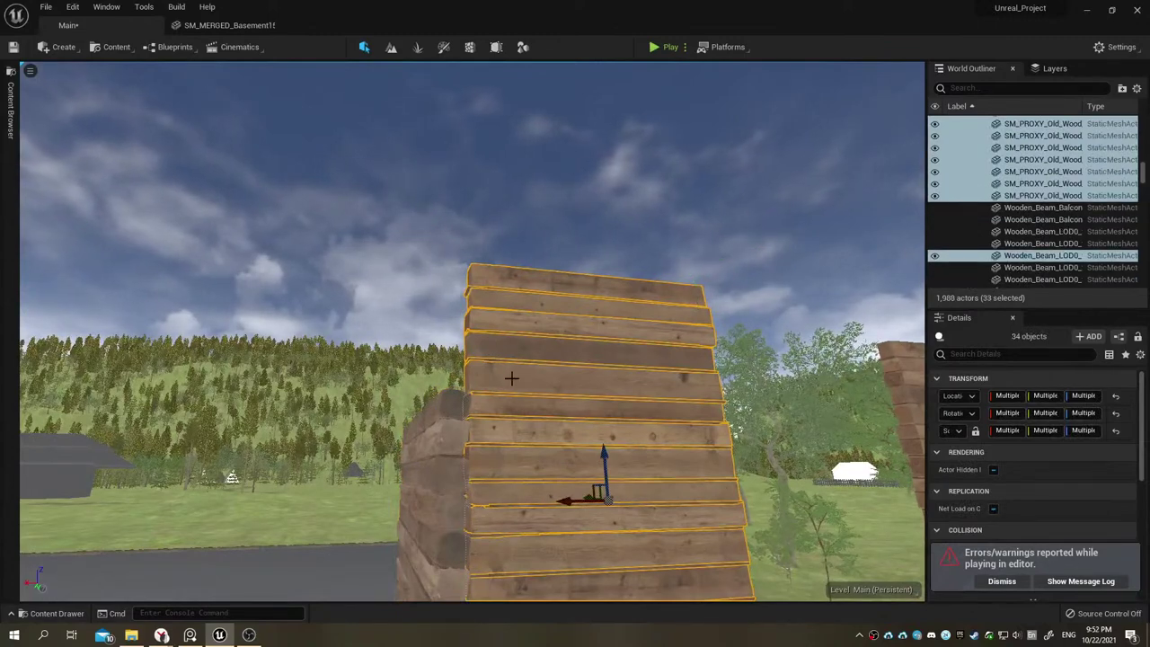
{"action": "left_click", "coordinate": [517, 353], "text": "ctrl"}
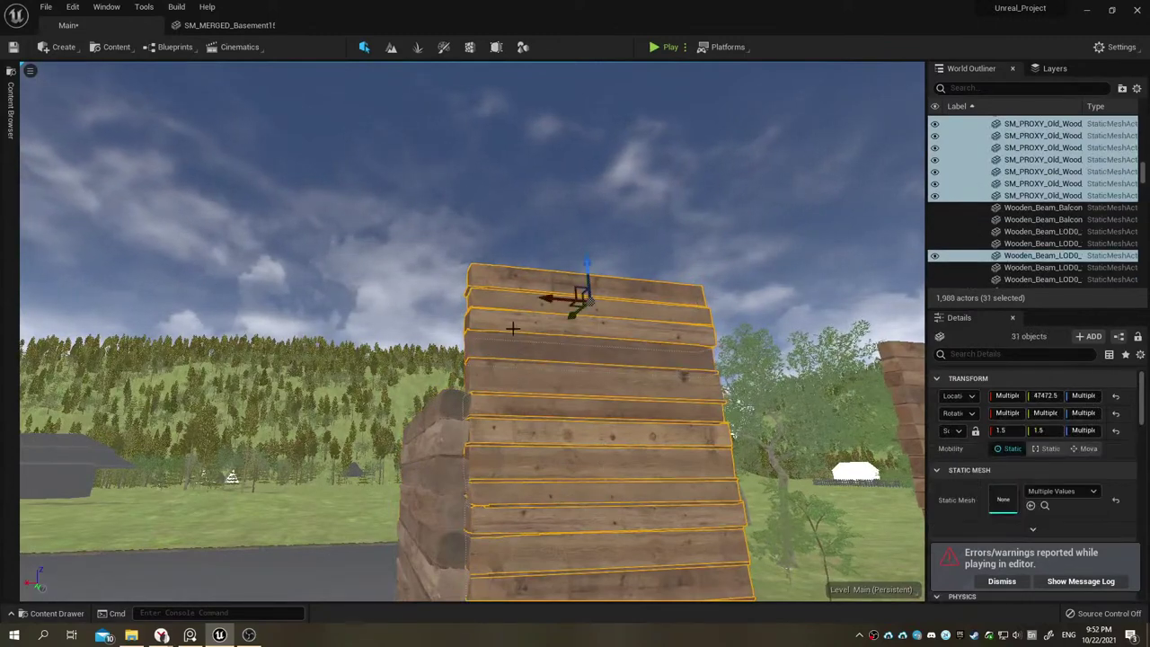
{"action": "left_click", "coordinate": [500, 285], "text": "ctrl"}
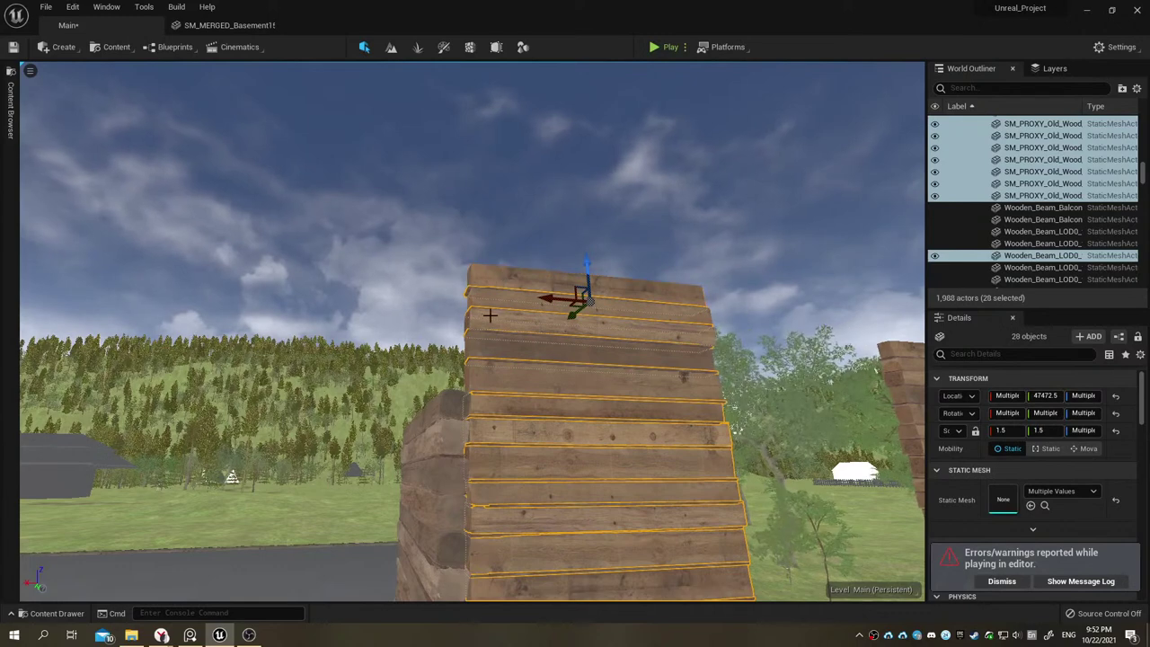
{"action": "right_click_drag", "start_coordinate": [489, 314], "coordinate": [510, 361]}
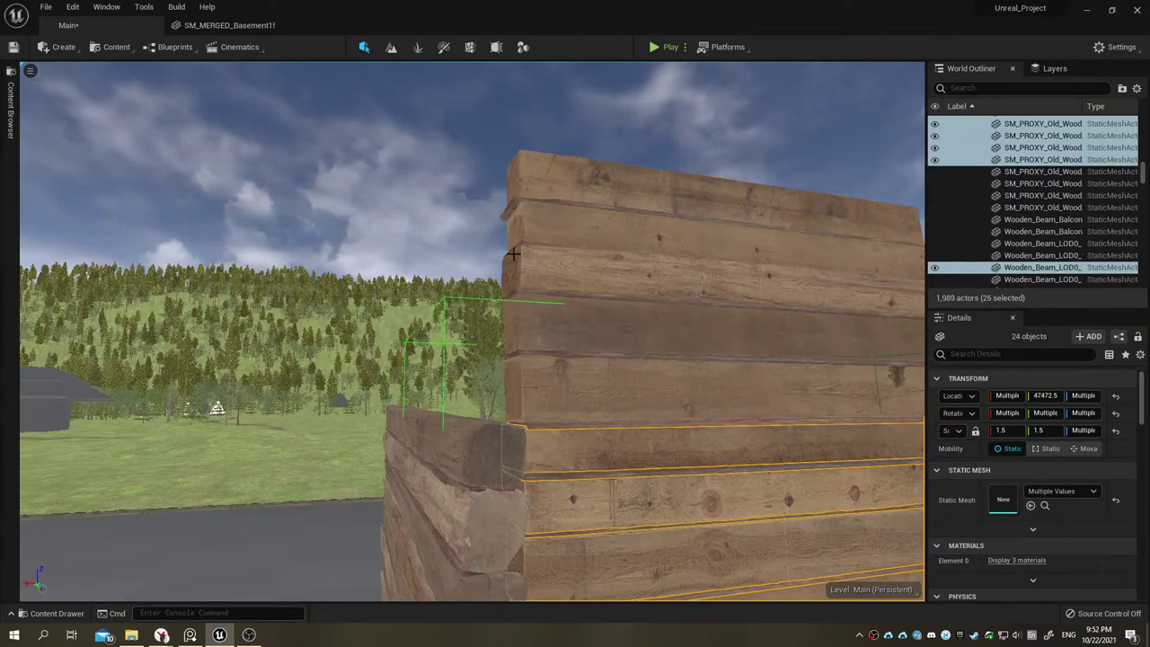
{"action": "left_click", "coordinate": [563, 374]}
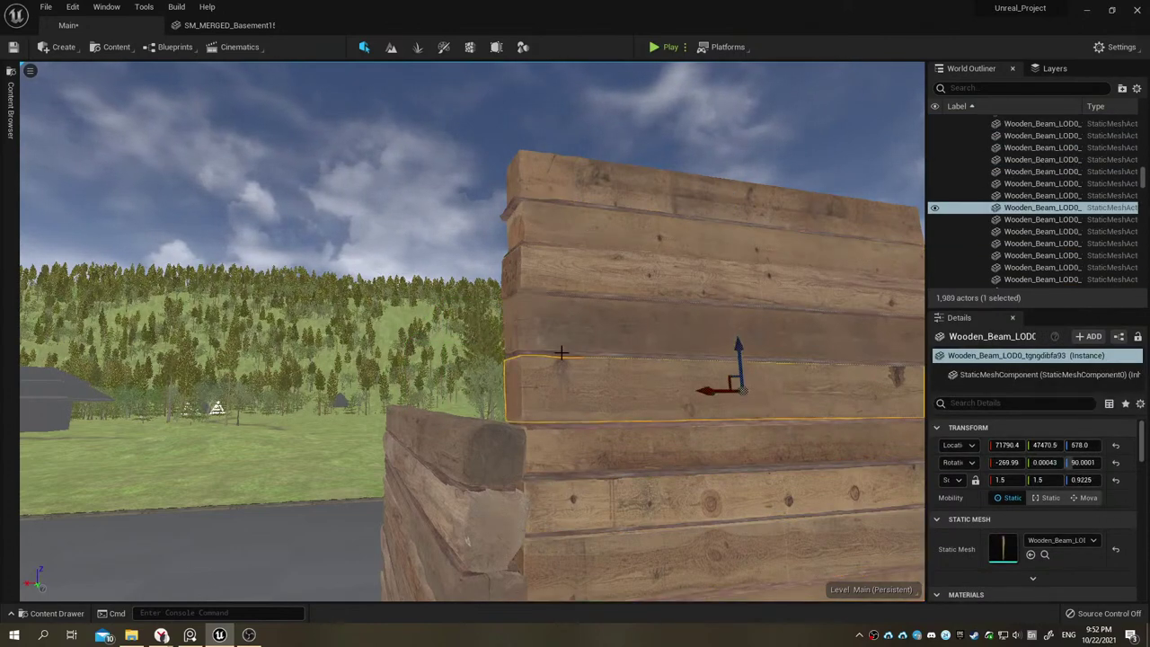
{"action": "left_click", "coordinate": [561, 352], "text": "ctrl"}
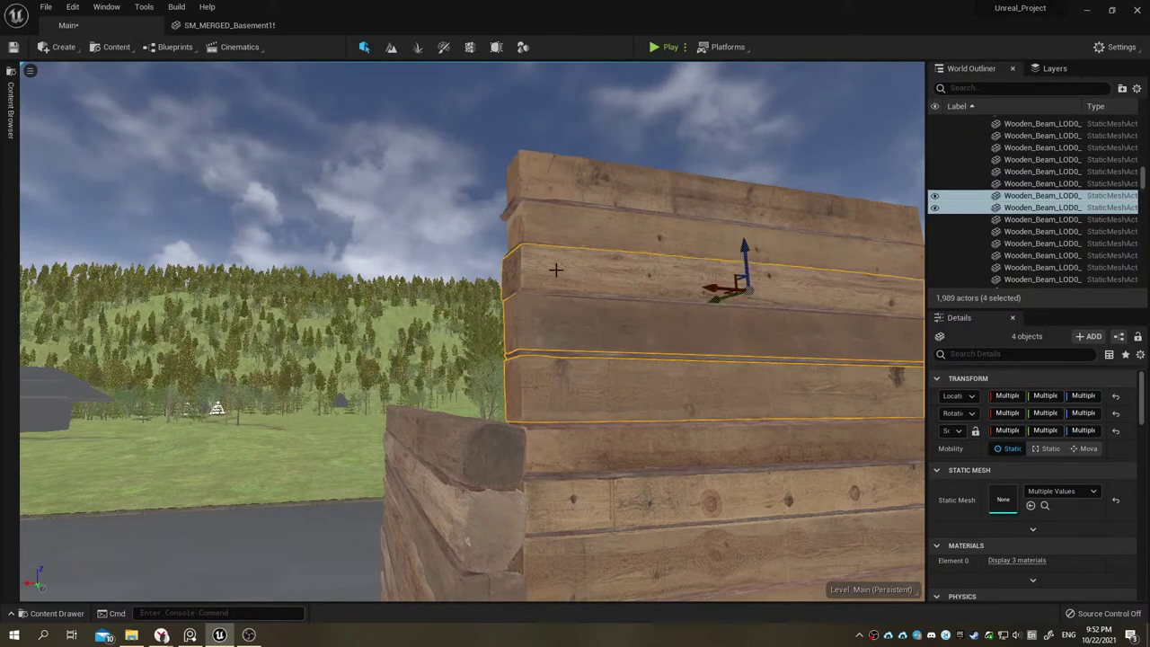
{"action": "left_click", "coordinate": [556, 196], "text": "ctrl"}
{"action": "left_click", "coordinate": [569, 186], "text": "ctrl"}
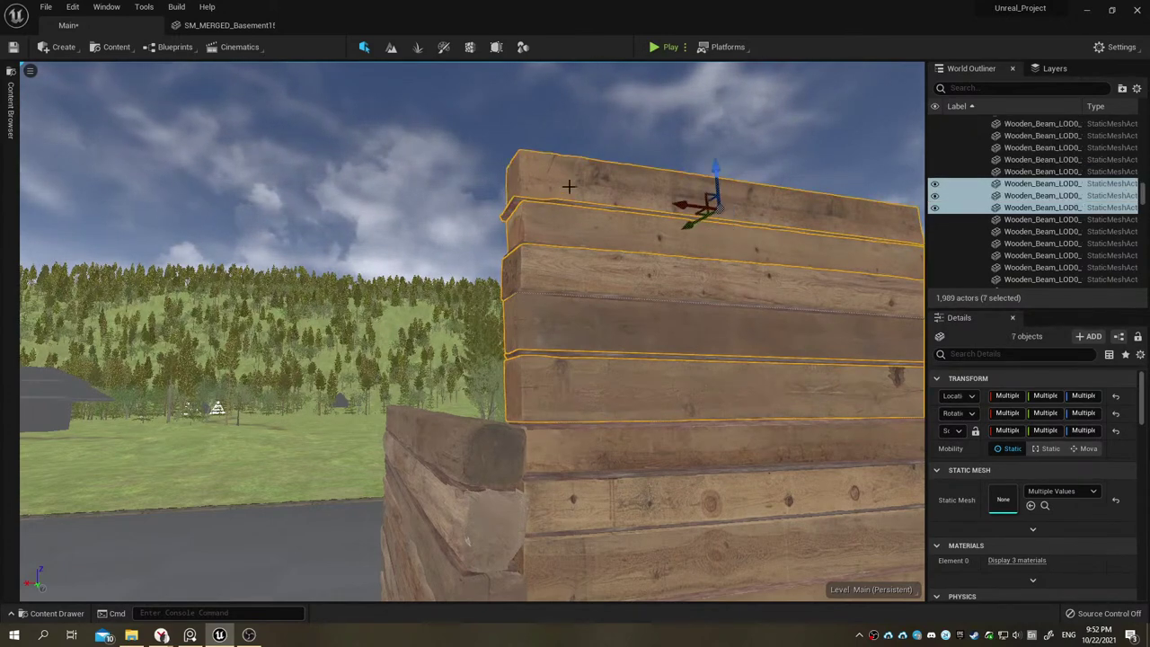
{"action": "left_click", "coordinate": [552, 291], "text": "ctrl"}
{"action": "right_click_drag", "start_coordinate": [560, 286], "coordinate": [593, 285]}
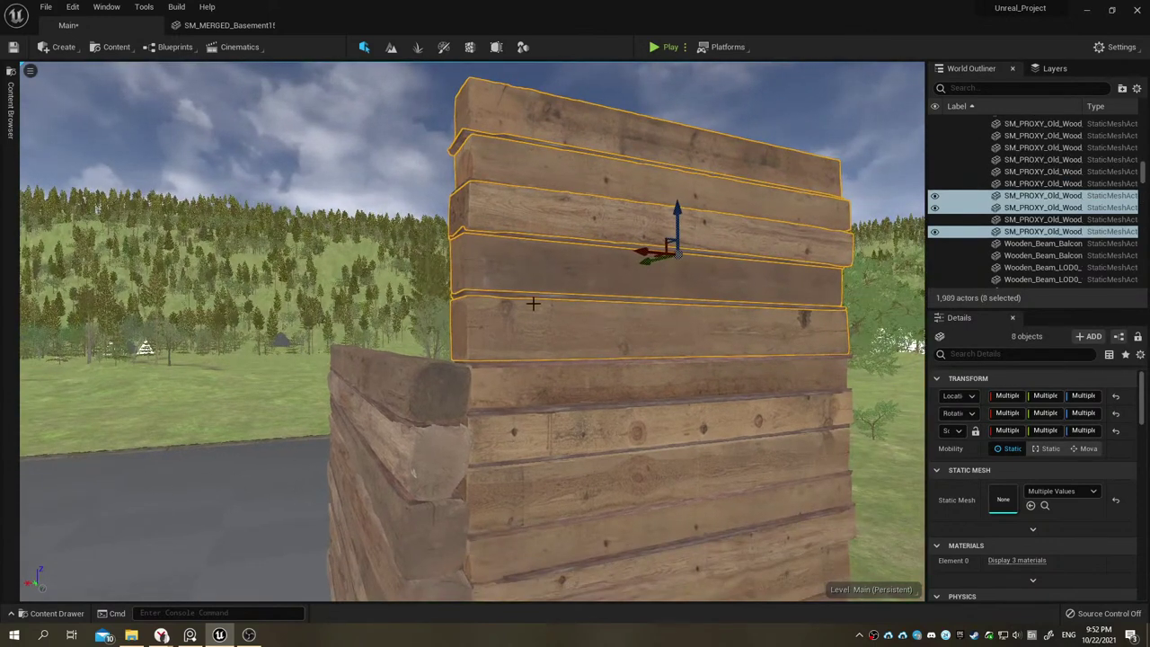
{"action": "key", "text": "Delete"}
Step: Delete the loose floating plank and Beam_Wall_ver31, then select the 25 remaining planks
{"action": "left_click", "coordinate": [547, 201]}
{"action": "key", "text": "Delete"}
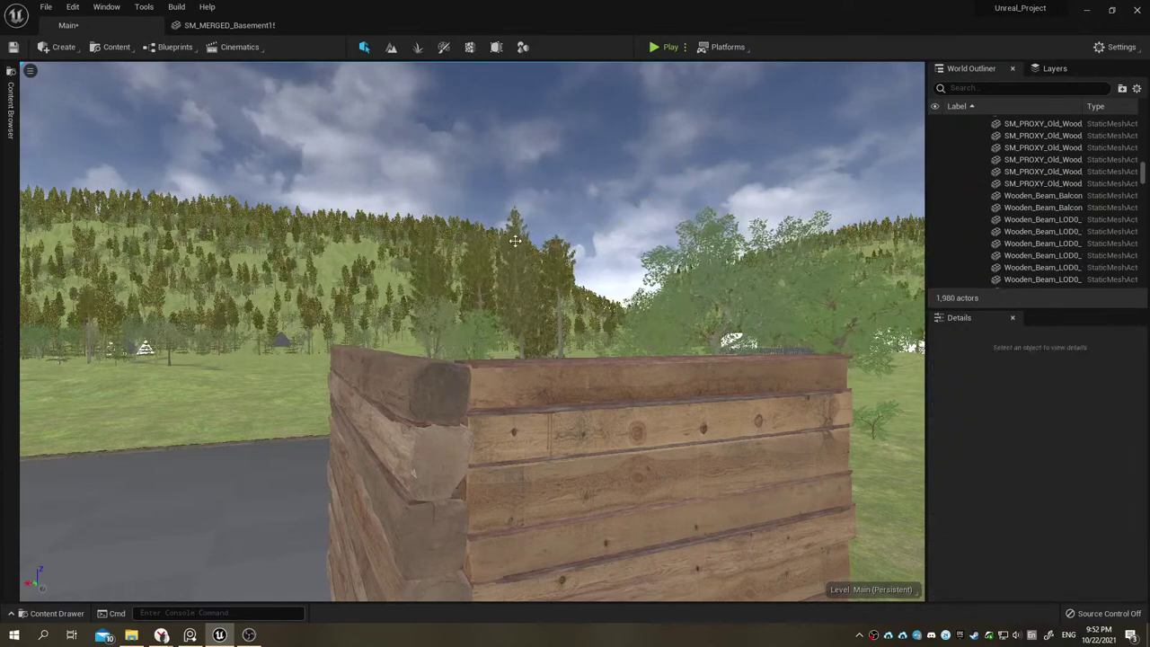
{"action": "mouse_move", "coordinate": [515, 240]}
{"action": "right_mouse_down"}
{"action": "mouse_move", "coordinate": [195, 70]}
{"action": "mouse_move", "coordinate": [216, 36]}
{"action": "mouse_move", "coordinate": [162, 54]}
{"action": "right_mouse_up"}
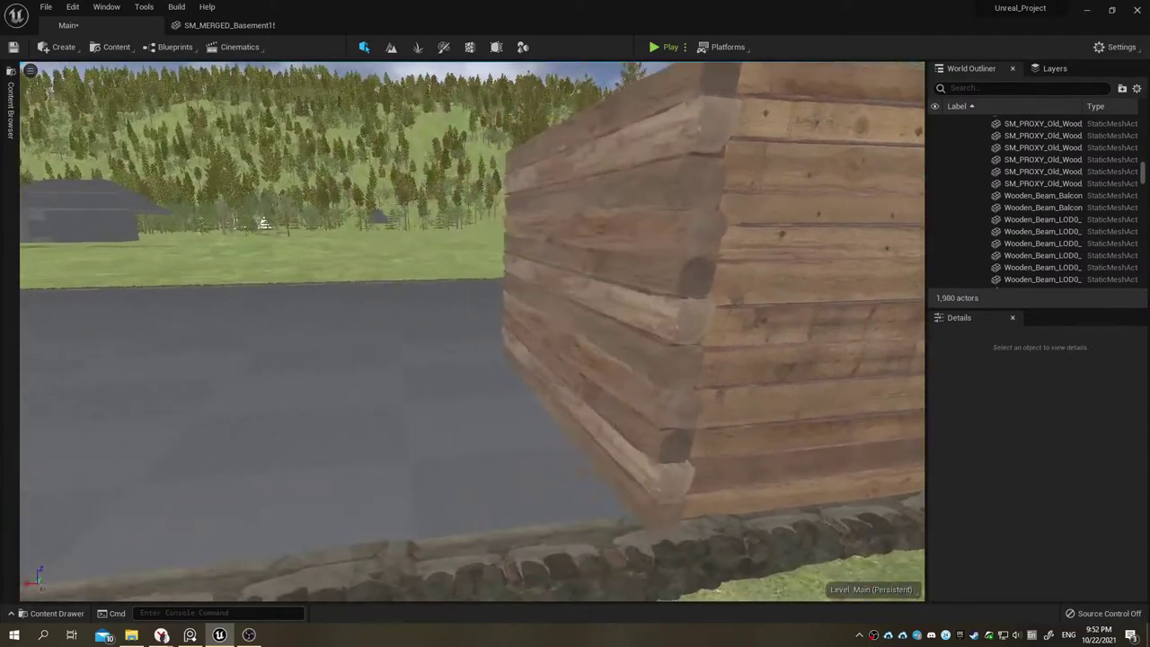
{"action": "left_click", "coordinate": [593, 292]}
{"action": "mouse_move", "coordinate": [593, 292]}
{"action": "right_mouse_down"}
{"action": "mouse_move", "coordinate": [593, 268]}
{"action": "mouse_move", "coordinate": [575, 310]}
{"action": "mouse_move", "coordinate": [557, 310]}
{"action": "right_mouse_up"}
{"action": "key", "text": "Delete"}
{"action": "left_click", "coordinate": [593, 268]}
Step: Use Merge Actors to merge the selected planks into a single static mesh
{"action": "right_click", "coordinate": [958, 180]}
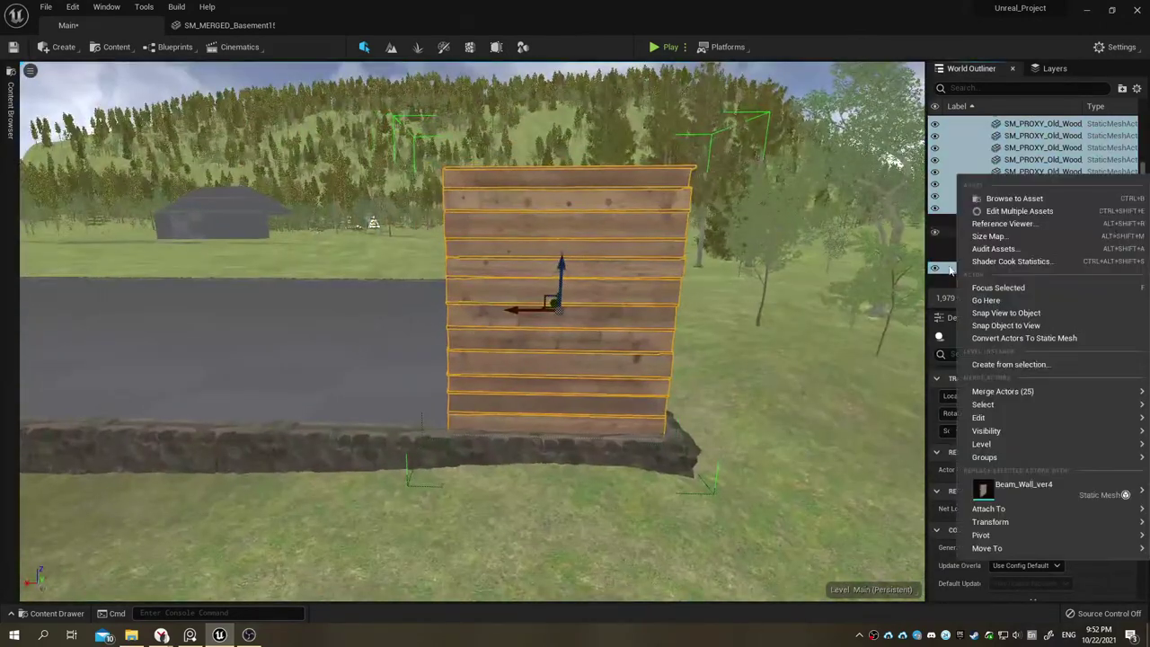
{"action": "mouse_move", "coordinate": [983, 396]}
{"action": "left_click", "coordinate": [886, 396]}
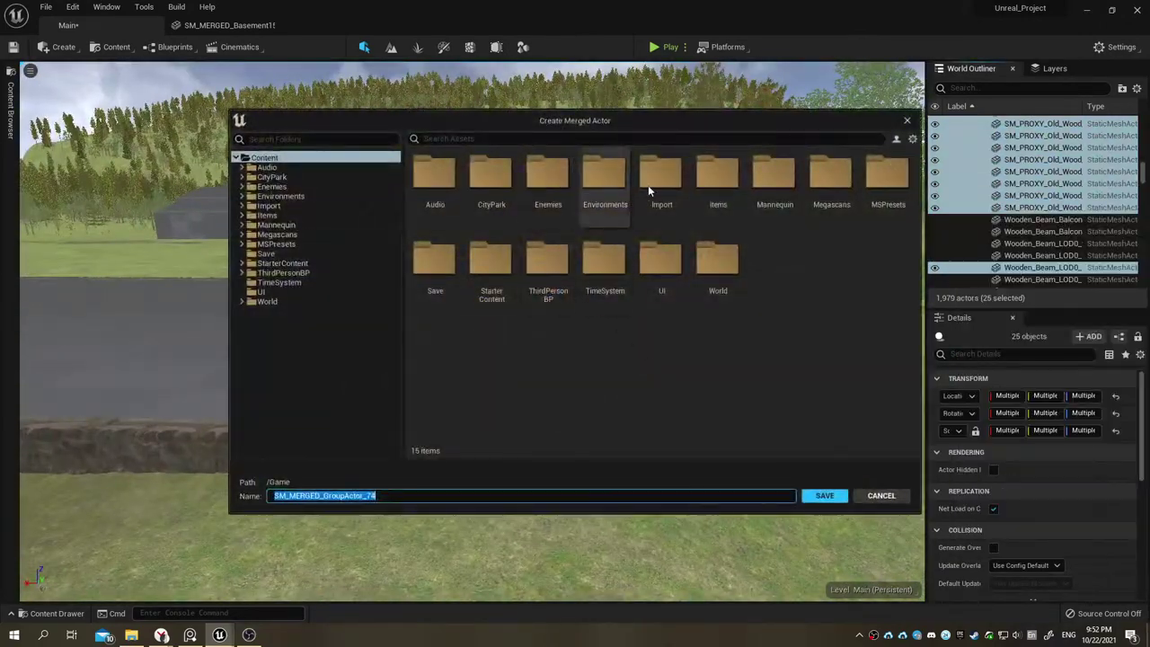
Step: Browse the save dialog to Environments > Houses > Two_Floor_House
{"action": "double_click", "coordinate": [591, 180]}
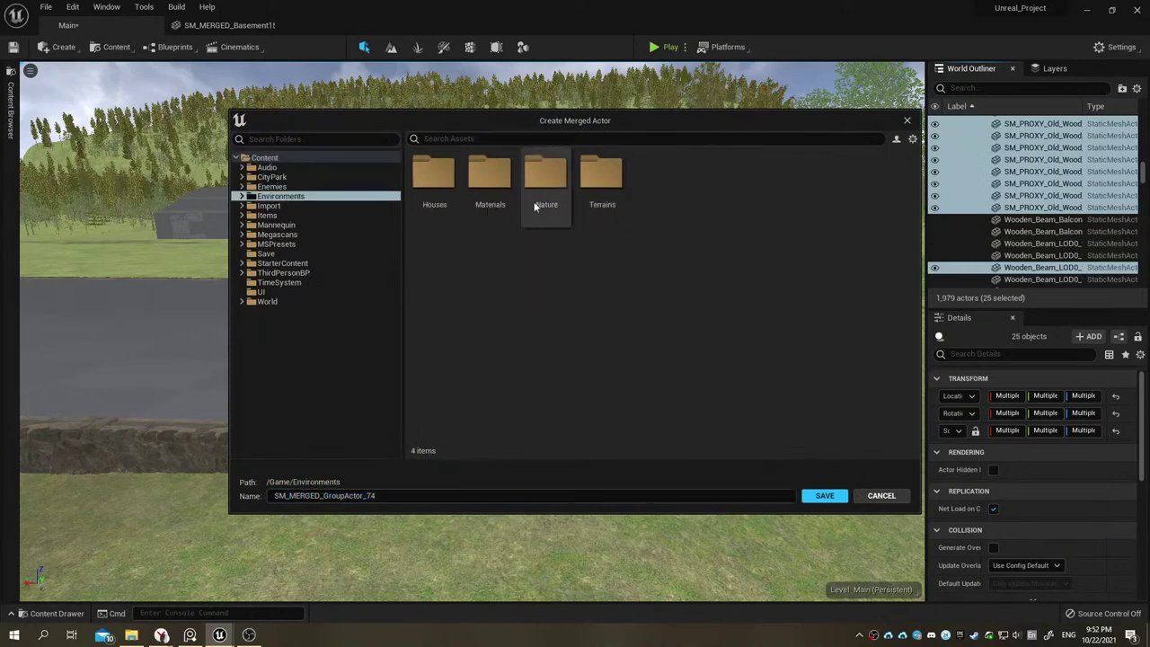
{"action": "double_click", "coordinate": [434, 180]}
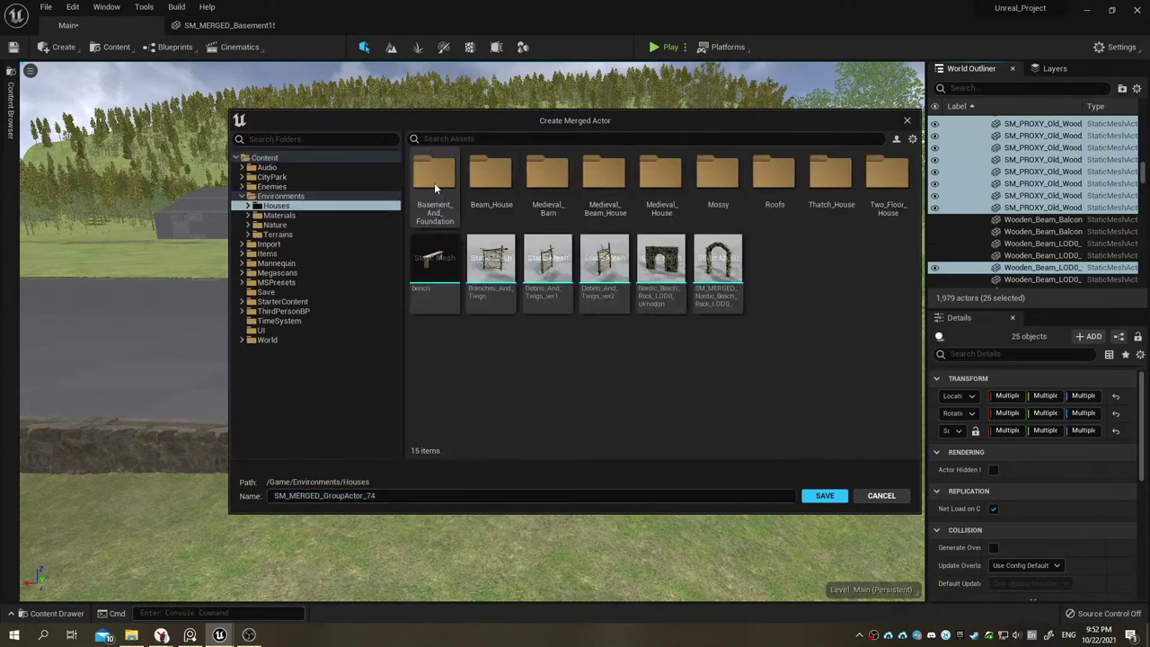
{"action": "double_click", "coordinate": [592, 171]}
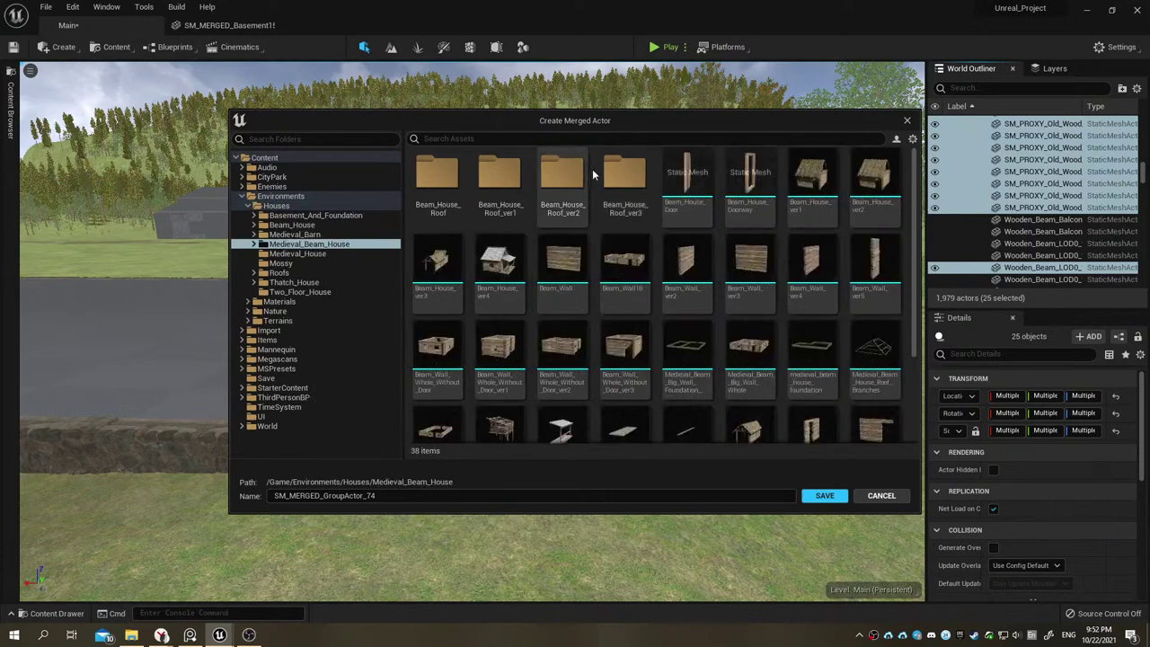
{"action": "left_click", "coordinate": [301, 292]}
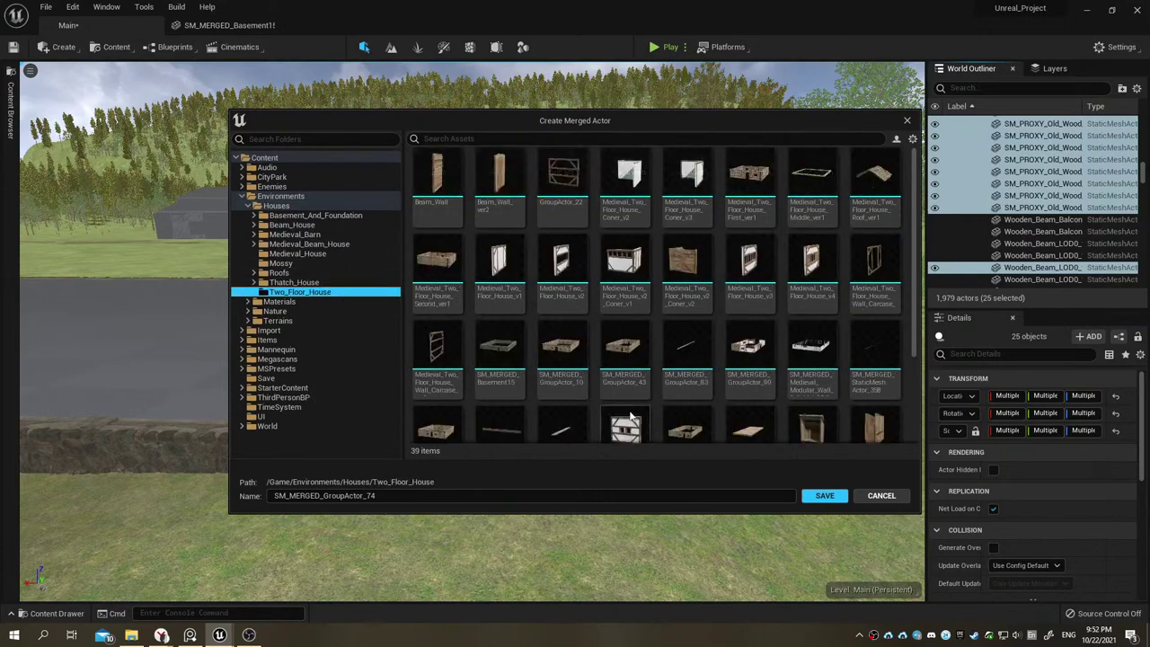
{"action": "scroll", "coordinate": [649, 381], "scroll_direction": "down", "scroll_amount": 2}
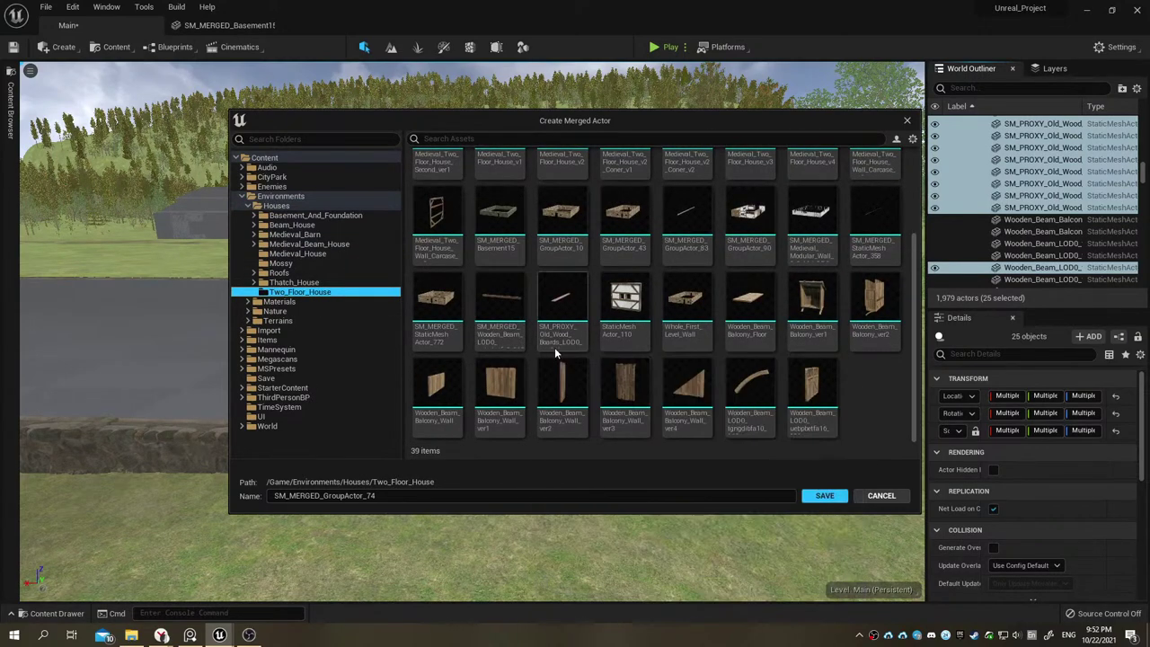
{"action": "scroll", "coordinate": [555, 347], "scroll_direction": "up", "scroll_amount": 2}
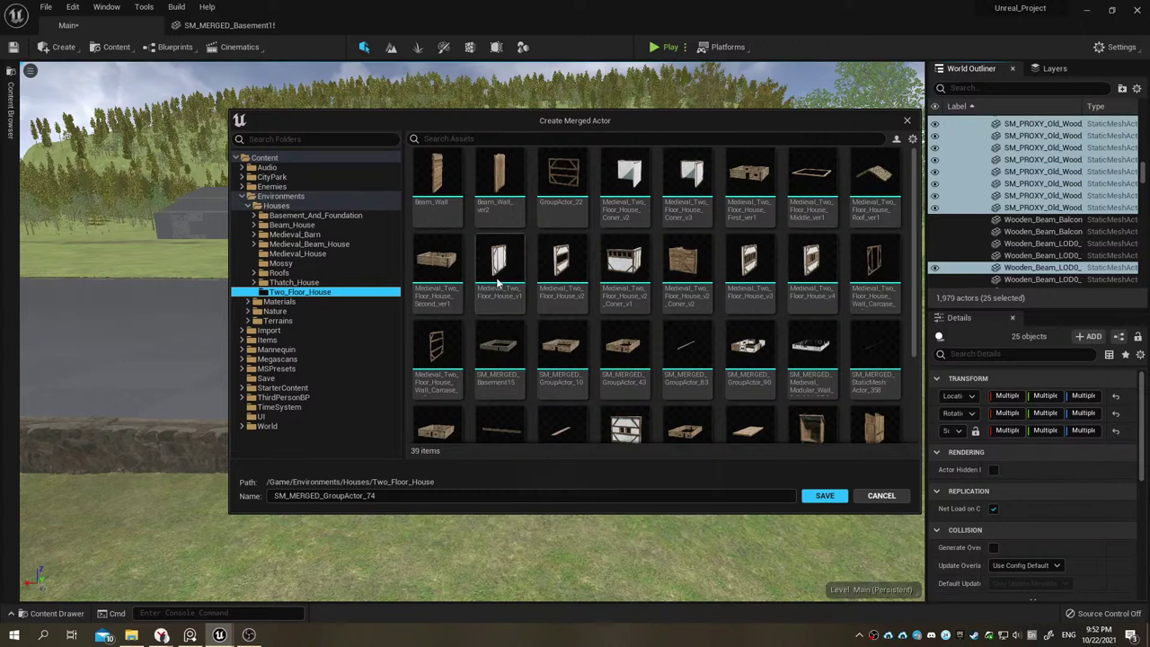
{"action": "scroll", "coordinate": [744, 407], "scroll_direction": "down", "scroll_amount": 3}
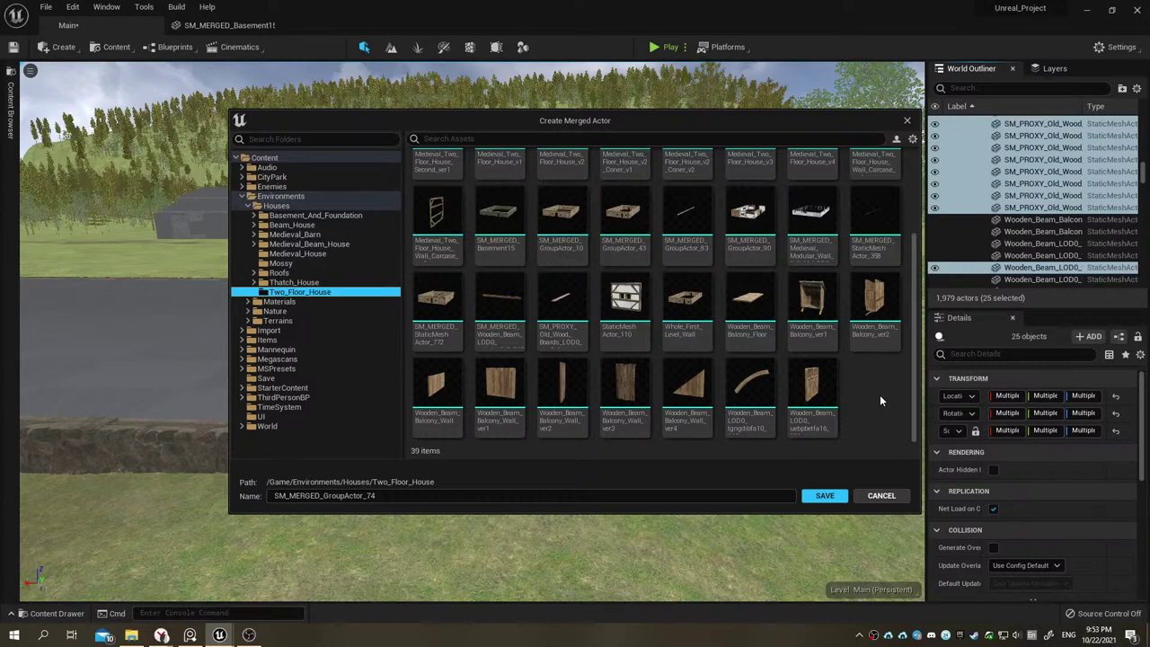
Step: Create a new Rev1 folder in Two_Floor_House and open it
{"action": "right_click", "coordinate": [880, 397]}
{"action": "left_click", "coordinate": [899, 420]}
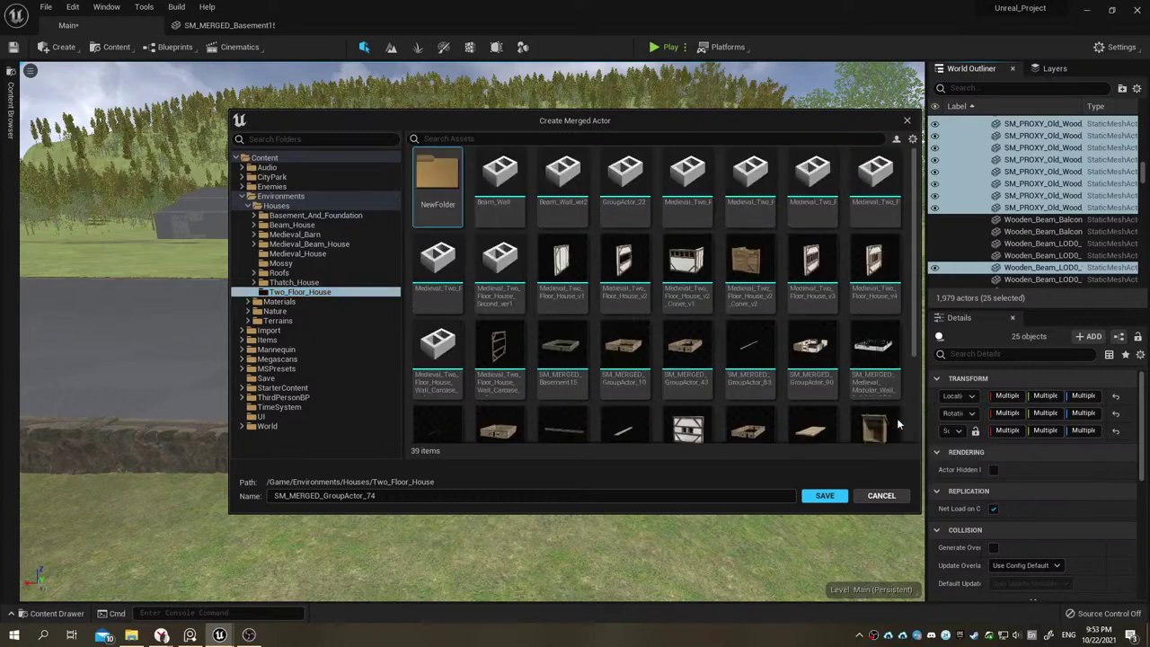
{"action": "type", "text": "Rev1"}
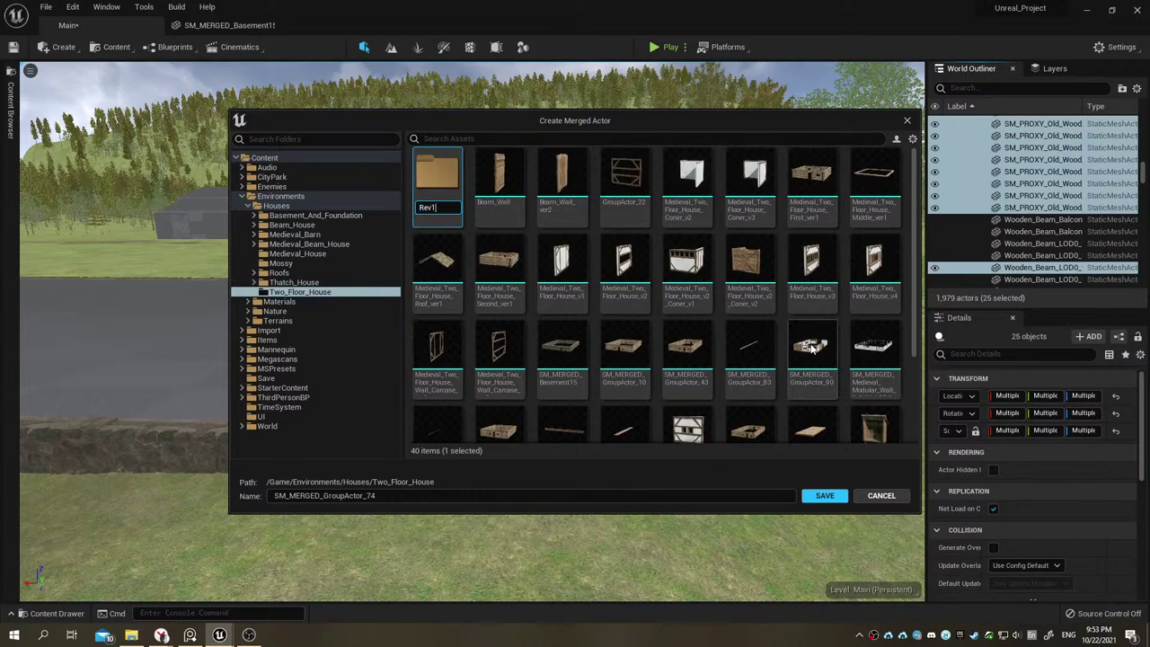
{"action": "key", "text": "Return"}
{"action": "double_click", "coordinate": [444, 176]}
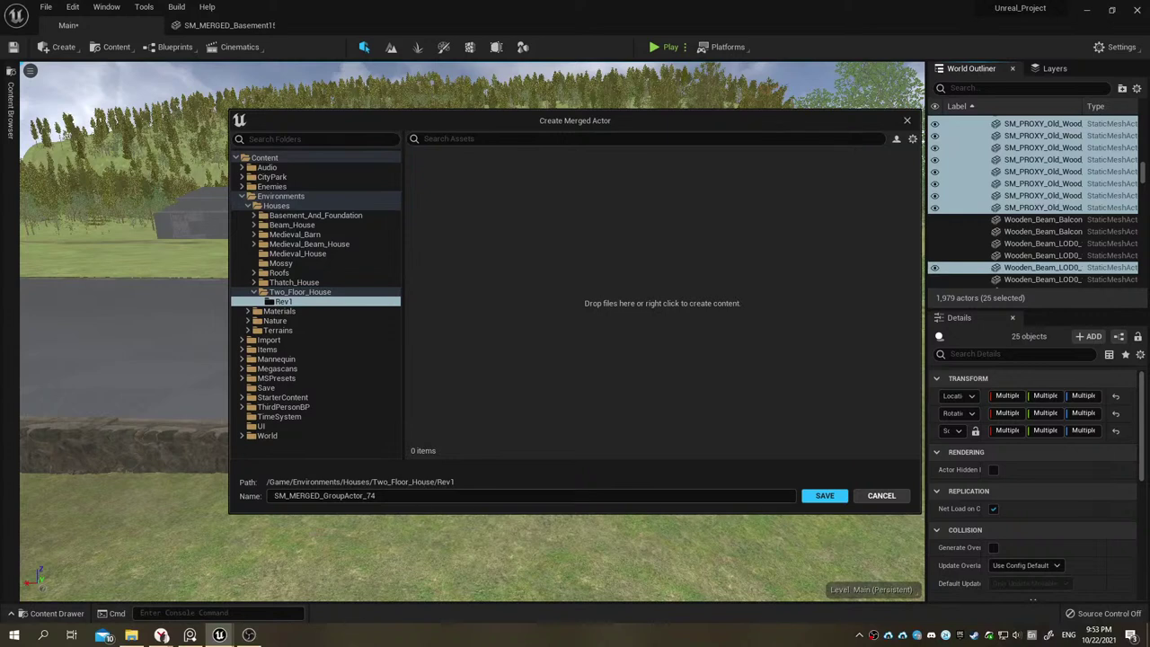
Step: Name the merged mesh Wall_rev1 and save it
{"action": "left_click", "coordinate": [359, 495]}
{"action": "type", "text": "Wall_rev"}
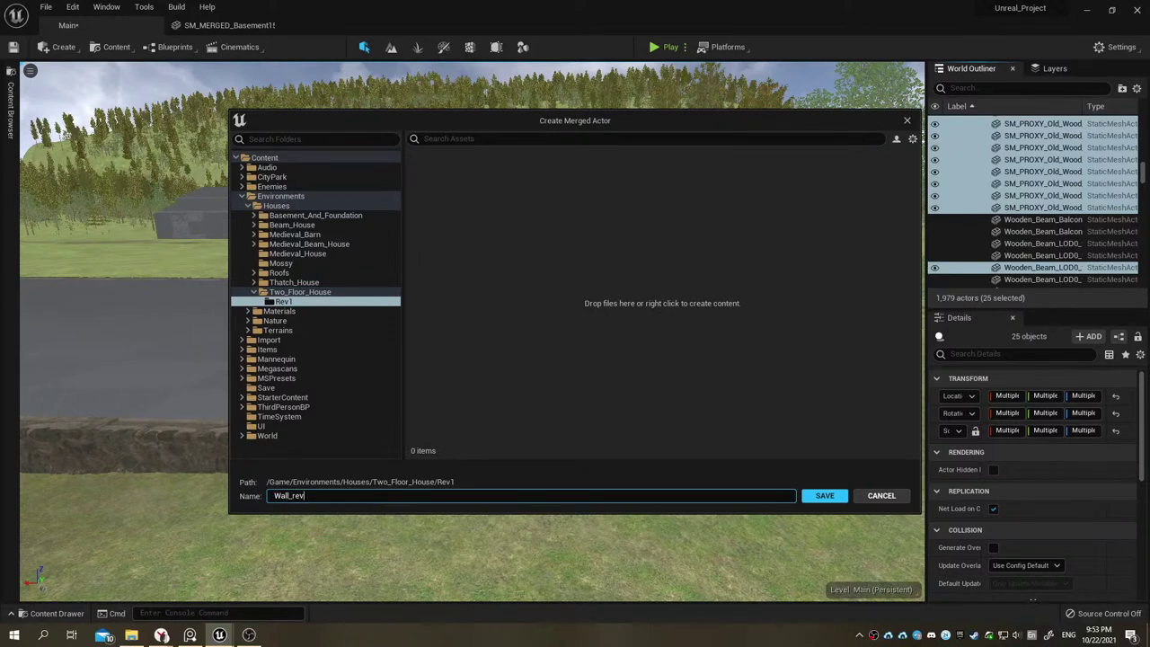
{"action": "type", "text": "1"}
{"action": "key", "text": "Return"}
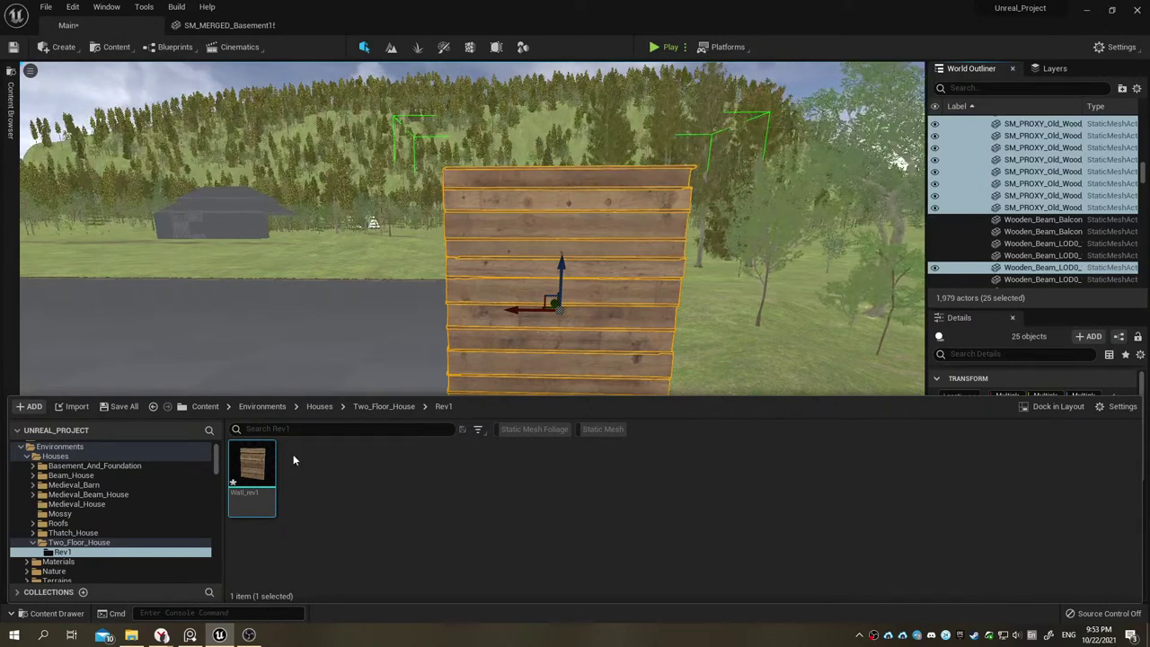
Step: Place Wall_rev1 in the level, raise it to Z 240 on the foundation, and set X to 71780
{"action": "left_click_drag", "start_coordinate": [298, 406], "coordinate": [410, 425]}
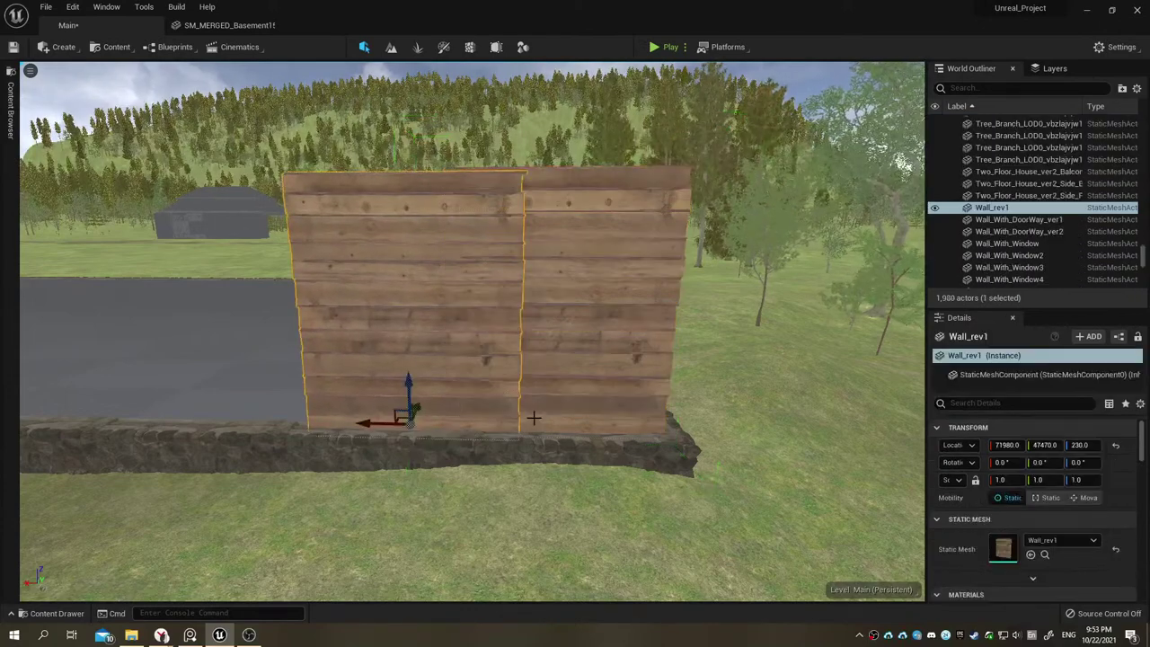
{"action": "mouse_move", "coordinate": [539, 400]}
{"action": "right_mouse_down"}
{"action": "mouse_move", "coordinate": [621, 341]}
{"action": "mouse_move", "coordinate": [428, 346]}
{"action": "right_mouse_up"}
{"action": "left_click", "coordinate": [645, 332]}
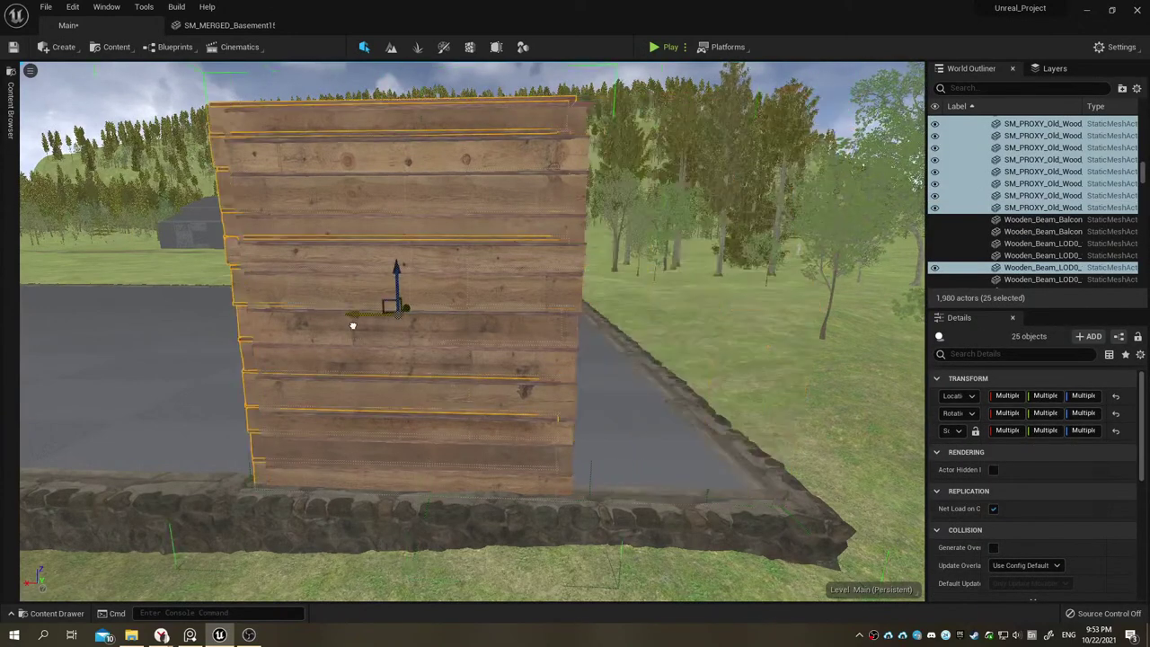
{"action": "left_click", "coordinate": [428, 420]}
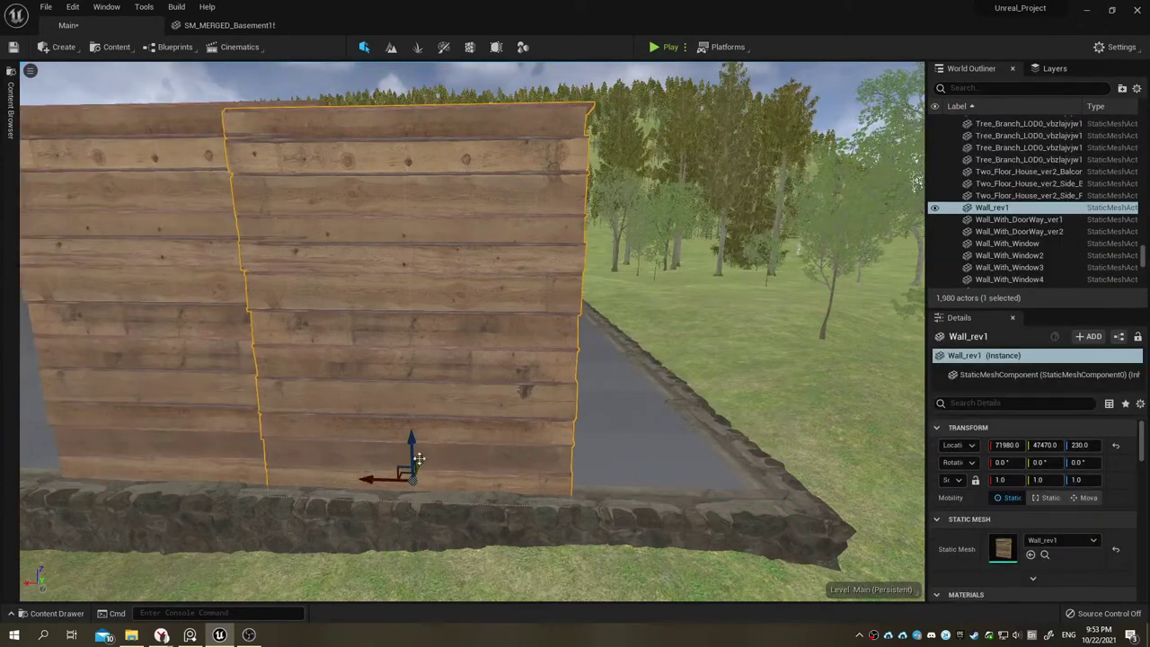
{"action": "left_click_drag", "start_coordinate": [411, 449], "coordinate": [580, 488]}
{"action": "mouse_move", "coordinate": [580, 488]}
{"action": "right_mouse_down"}
{"action": "mouse_move", "coordinate": [523, 476]}
{"action": "mouse_move", "coordinate": [115, 583]}
{"action": "right_mouse_up"}
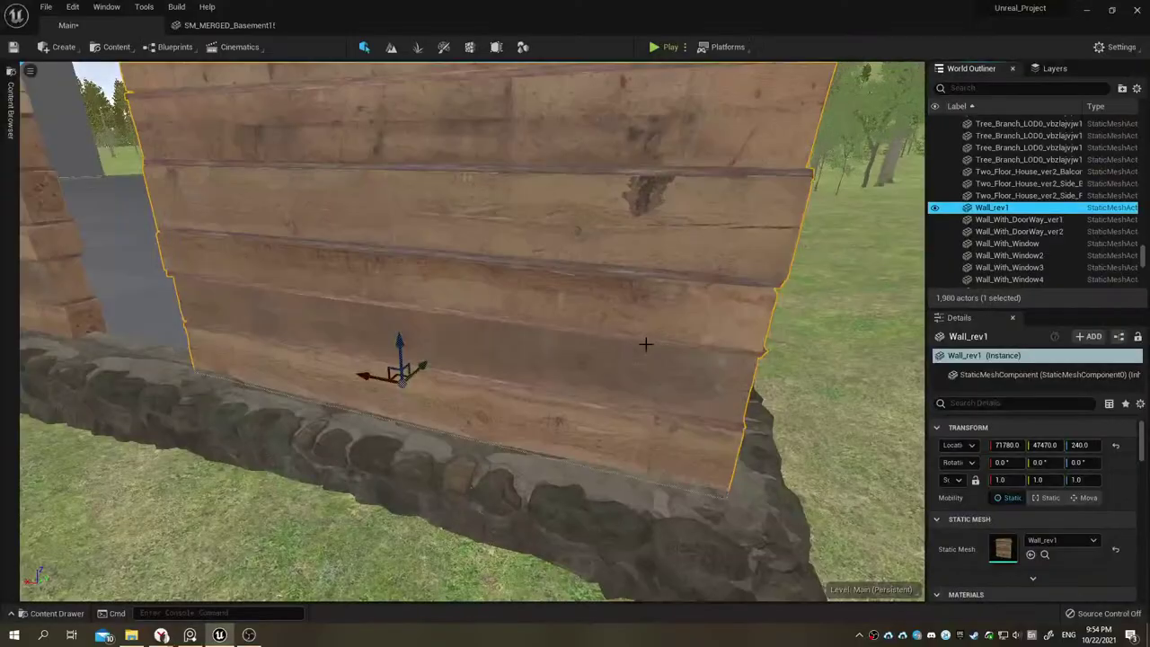
Step: Nudge Wall_rev1 along Y to 47455 and check its alignment from several angles
{"action": "left_click_drag", "start_coordinate": [644, 342], "coordinate": [519, 354], "text": "alt"}
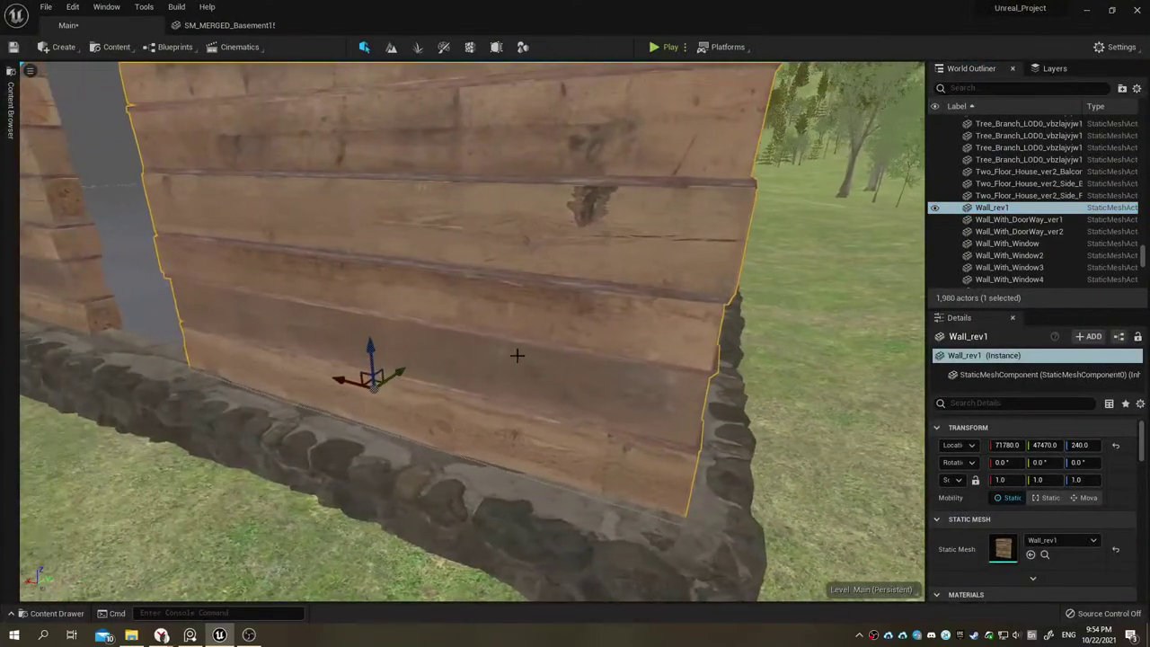
{"action": "left_click_drag", "start_coordinate": [394, 371], "coordinate": [489, 381]}
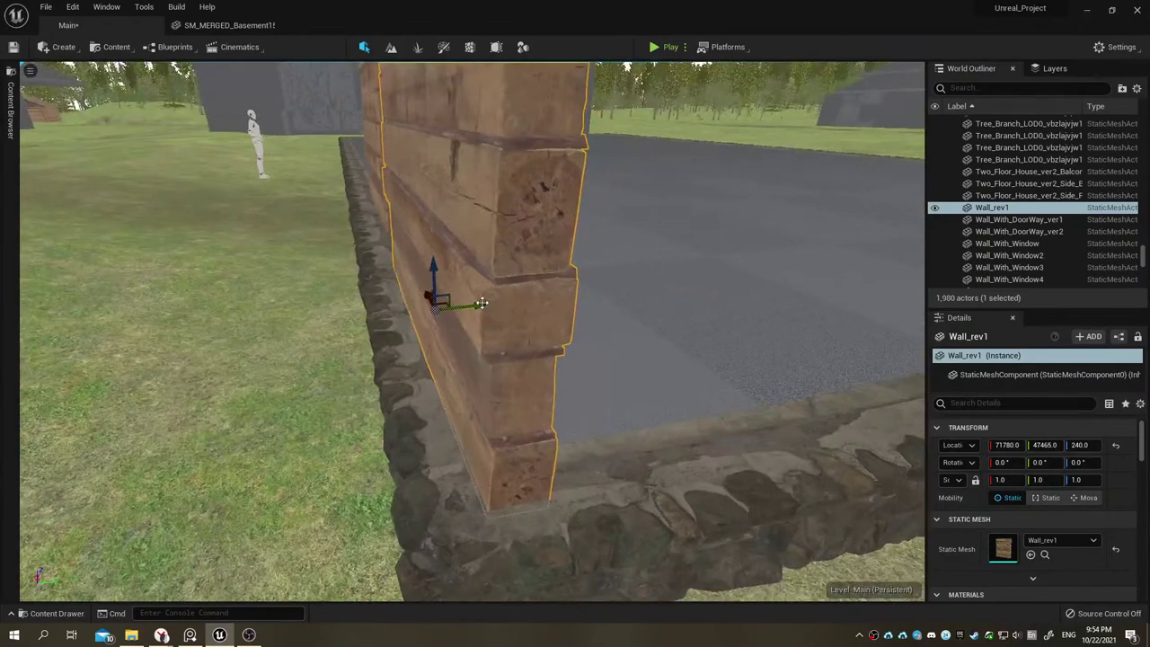
{"action": "mouse_move", "coordinate": [487, 306]}
{"action": "left_mouse_down"}
{"action": "mouse_move", "coordinate": [414, 296]}
{"action": "mouse_move", "coordinate": [483, 307]}
{"action": "mouse_move", "coordinate": [386, 352]}
{"action": "mouse_move", "coordinate": [511, 312]}
{"action": "left_mouse_up"}
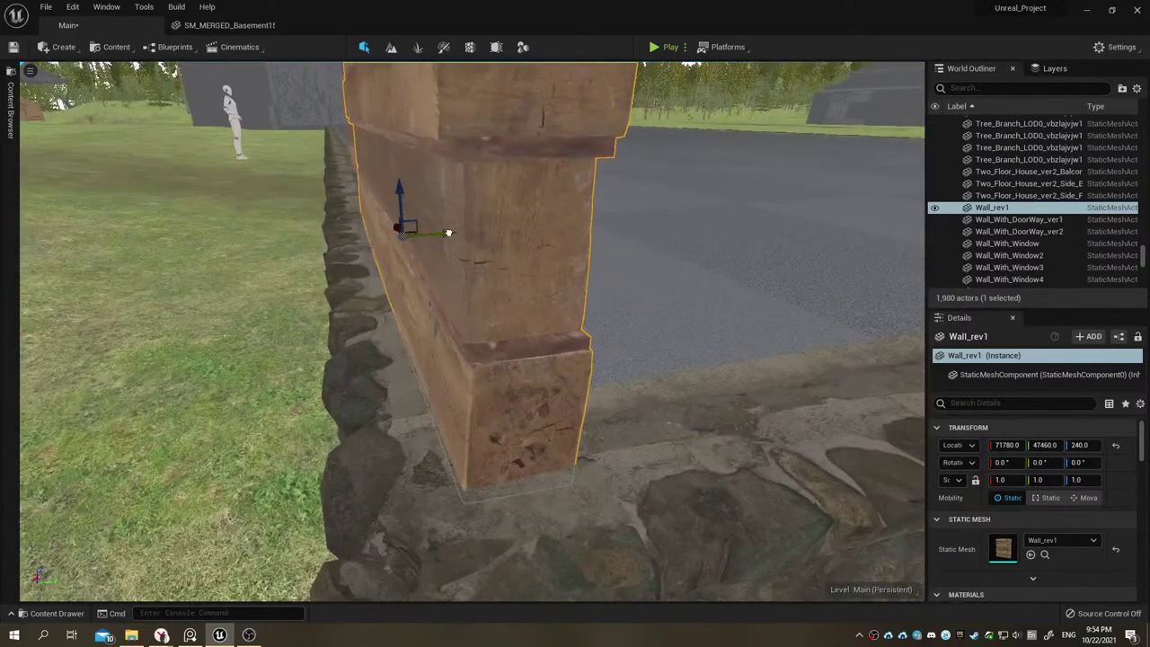
{"action": "left_click_drag", "start_coordinate": [448, 232], "coordinate": [450, 290], "text": "alt"}
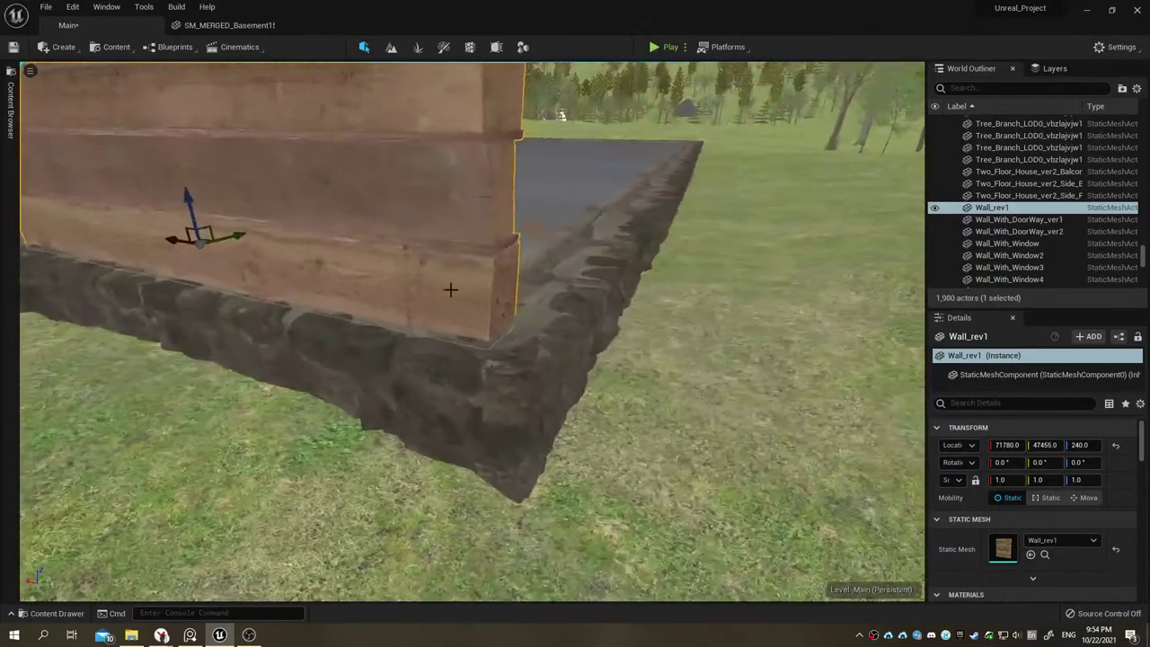
{"action": "left_click_drag", "start_coordinate": [183, 246], "coordinate": [357, 327], "text": "alt"}
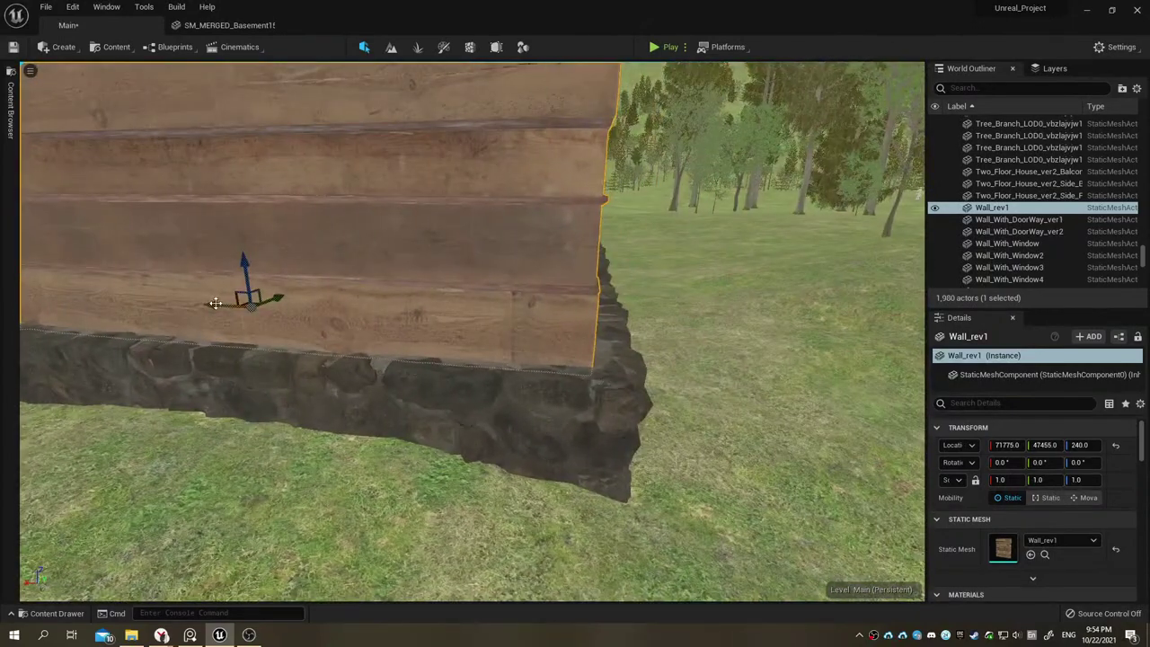
{"action": "mouse_move", "coordinate": [386, 351]}
{"action": "left_mouse_down", "text": "alt"}
{"action": "mouse_move", "coordinate": [575, 342]}
{"action": "mouse_move", "coordinate": [503, 342]}
{"action": "mouse_move", "coordinate": [539, 342]}
{"action": "left_mouse_up", "text": "alt"}
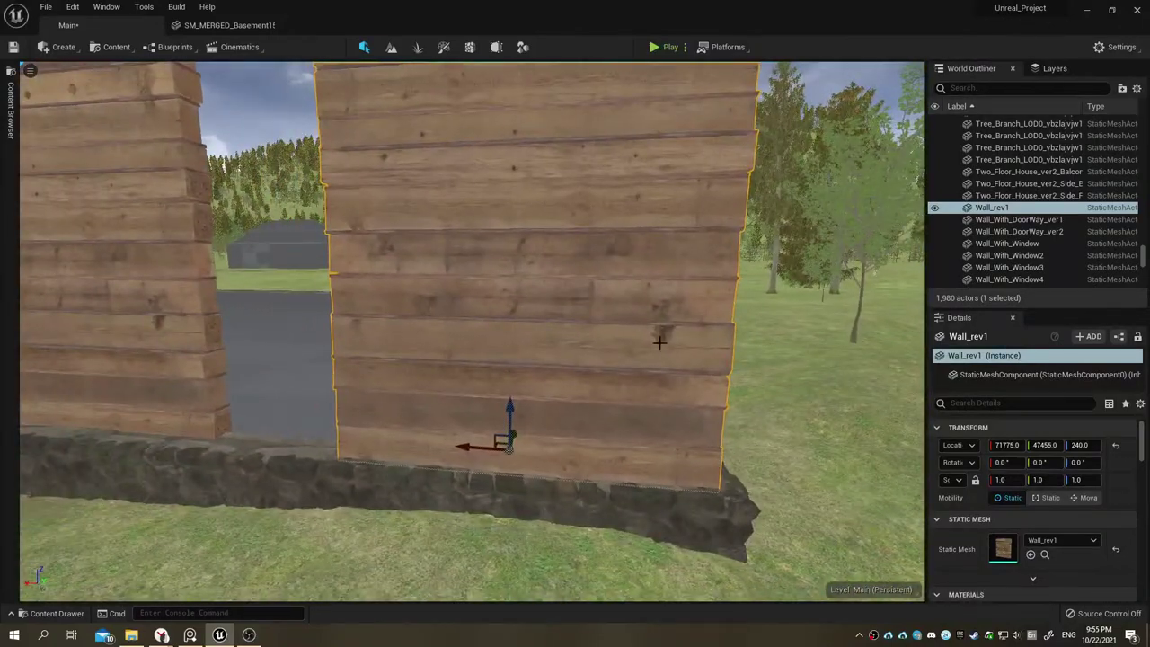
{"action": "left_click_drag", "start_coordinate": [539, 342], "coordinate": [802, 270], "text": "alt"}
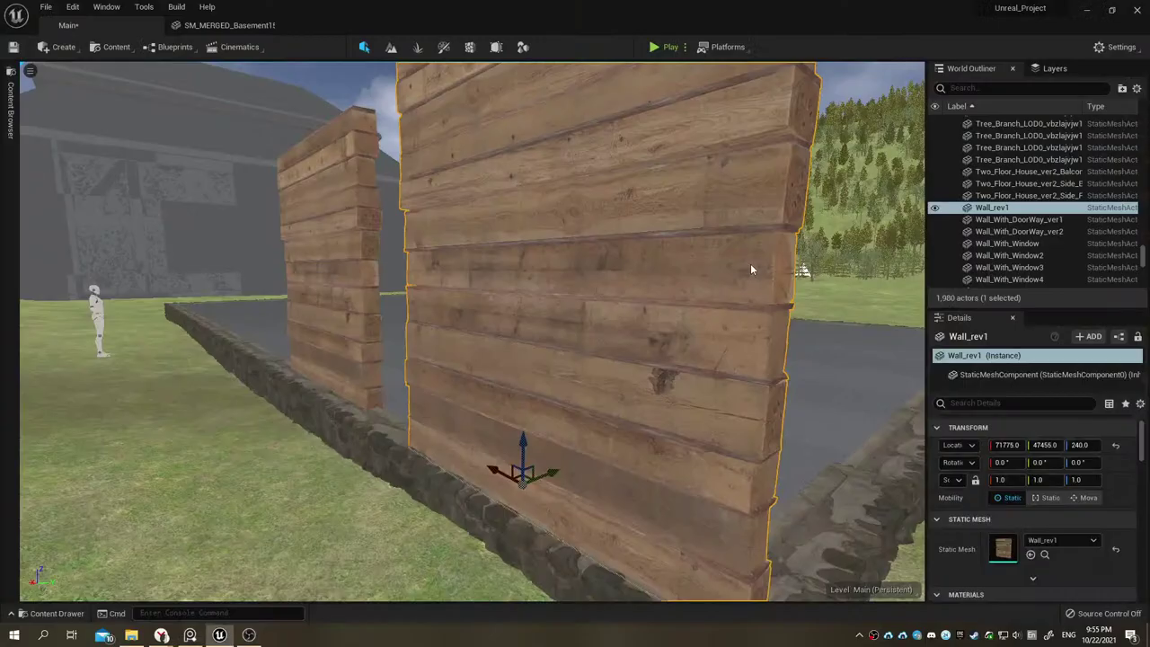
Step: Duplicate the wall as Wall_rev2 and rotate it -90 degrees around Z
{"action": "key", "text": "ctrl+d"}
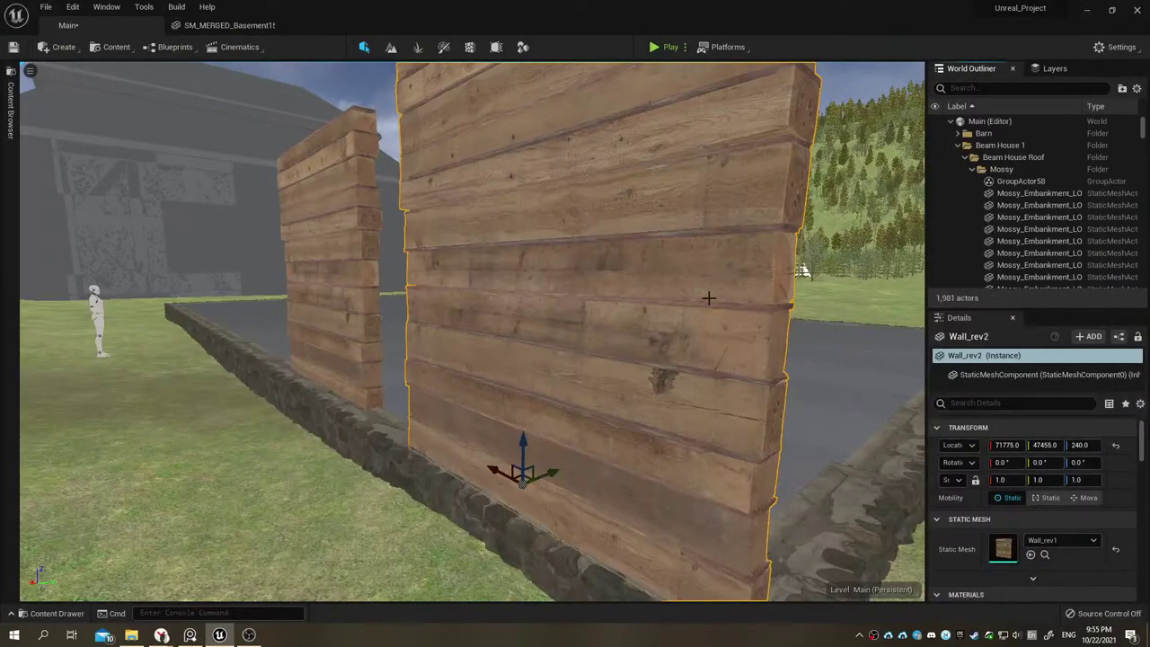
{"action": "right_click_drag", "start_coordinate": [709, 298], "coordinate": [689, 312]}
{"action": "right_click_drag", "start_coordinate": [522, 369], "coordinate": [552, 347]}
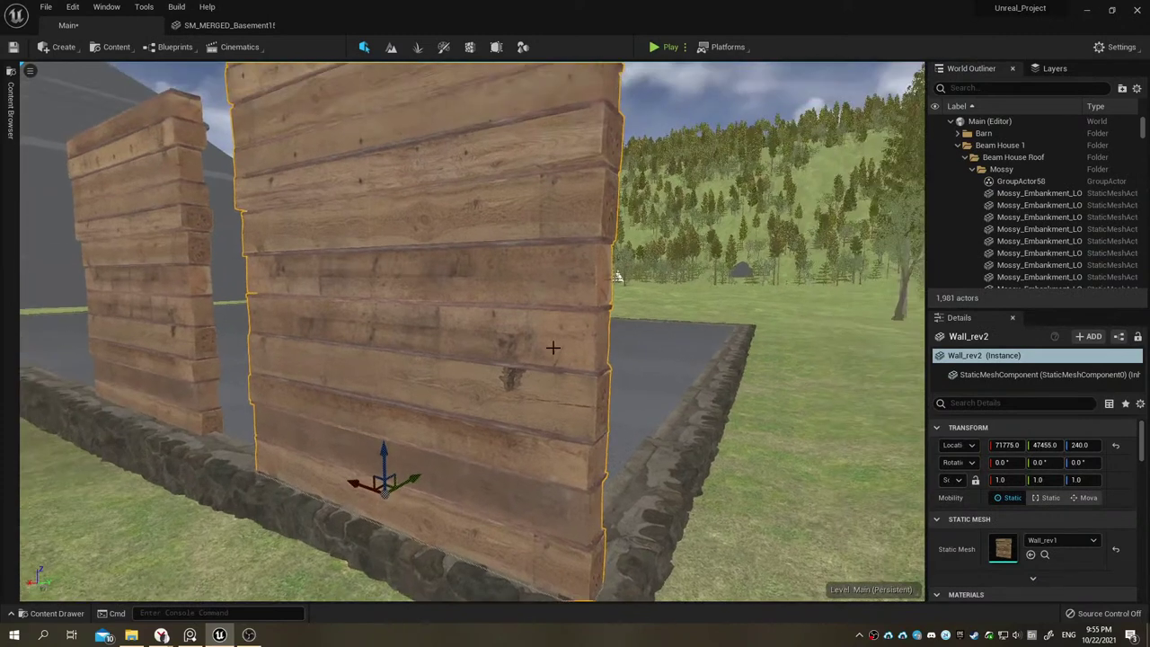
{"action": "key", "text": "e"}
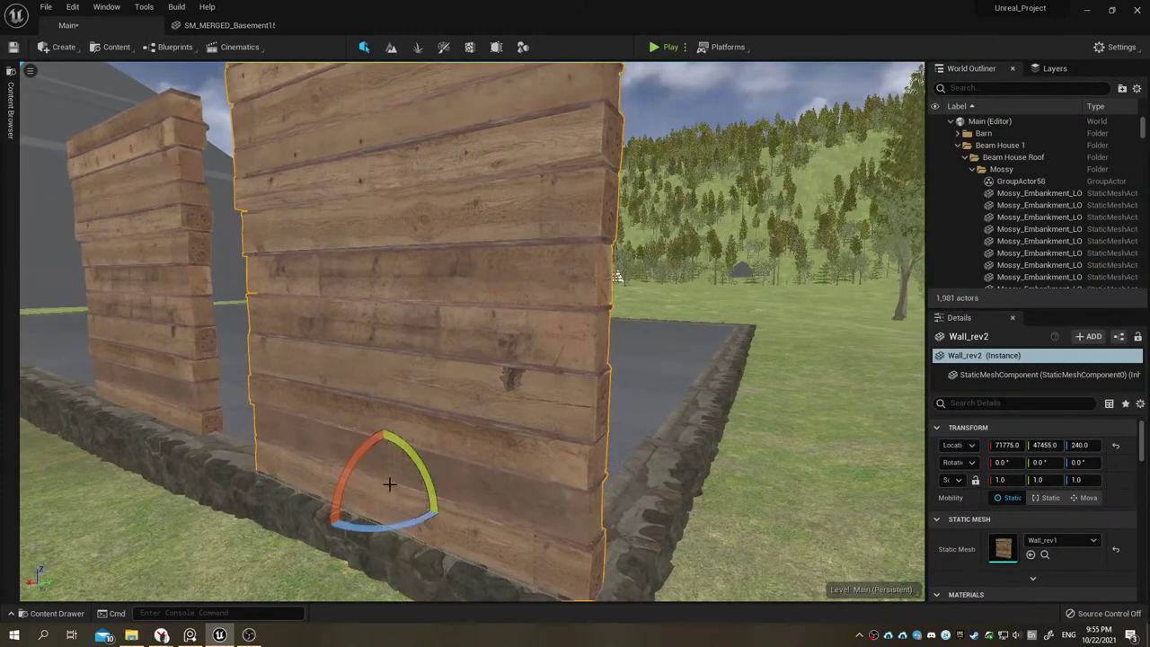
{"action": "left_click_drag", "start_coordinate": [367, 521], "coordinate": [314, 528]}
{"action": "right_click_drag", "start_coordinate": [314, 528], "coordinate": [318, 429]}
Step: Move Wall_rev2 to X 71640, Y 47580 so its beams interlock at the corner
{"action": "key", "text": "w"}
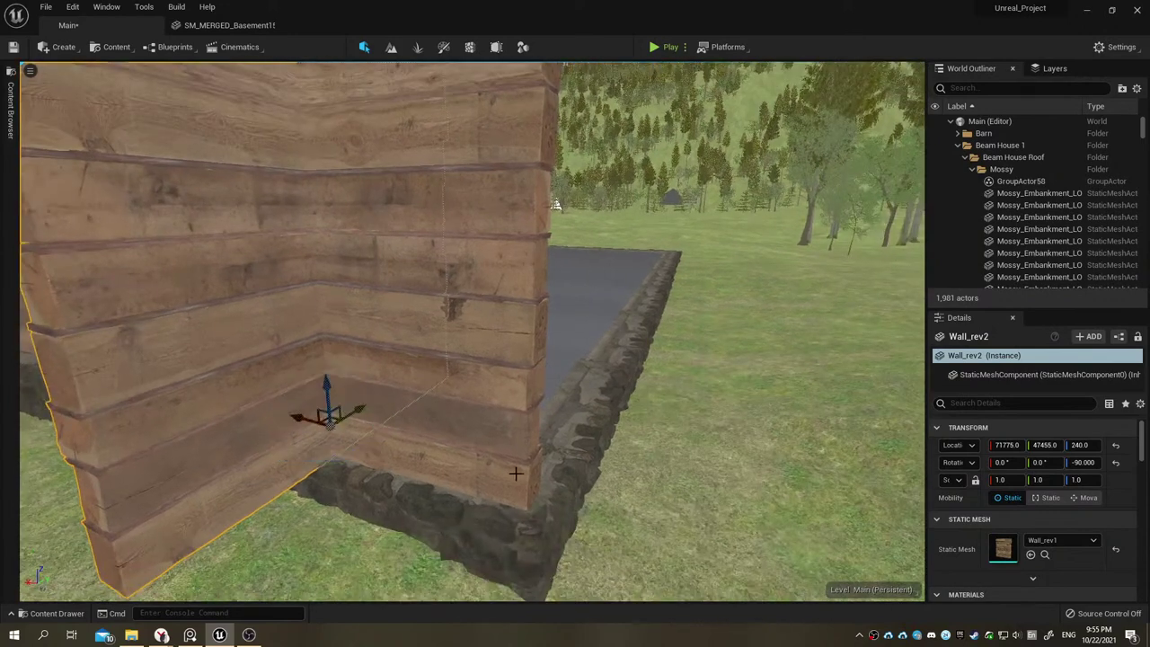
{"action": "left_click_drag", "start_coordinate": [321, 428], "coordinate": [473, 521]}
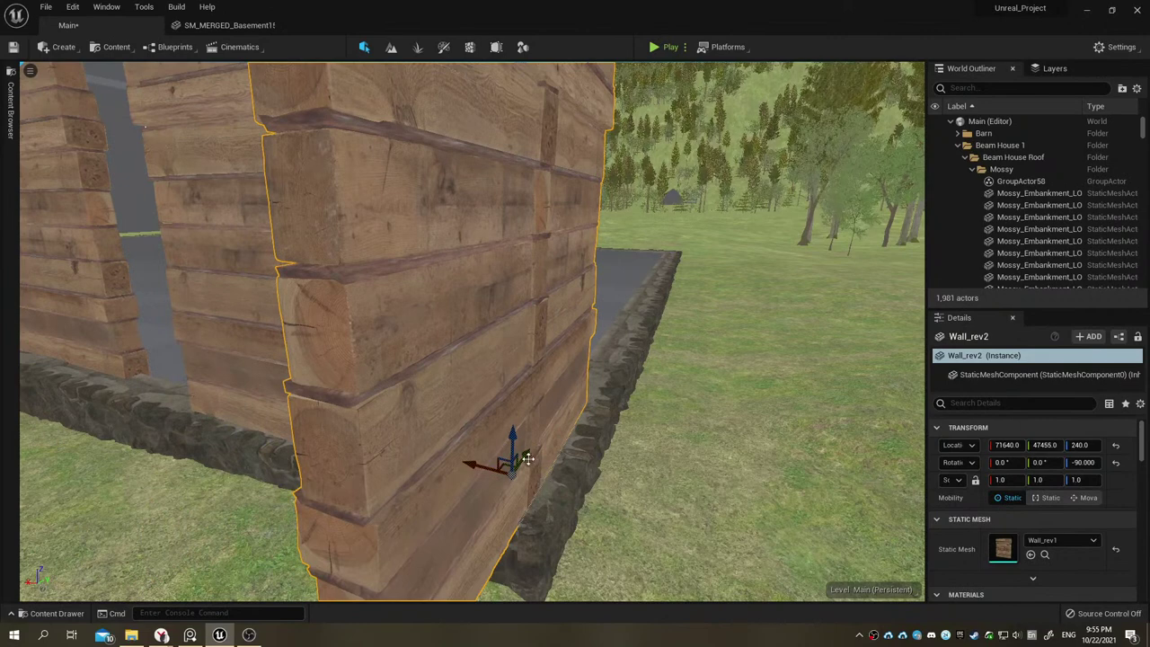
{"action": "mouse_move", "coordinate": [523, 455]}
{"action": "left_mouse_down"}
{"action": "mouse_move", "coordinate": [575, 393]}
{"action": "mouse_move", "coordinate": [574, 369]}
{"action": "mouse_move", "coordinate": [579, 384]}
{"action": "mouse_move", "coordinate": [566, 382]}
{"action": "left_mouse_up"}
{"action": "left_click_drag", "start_coordinate": [1042, 445], "coordinate": [1046, 445]}
{"action": "mouse_move", "coordinate": [734, 429]}
{"action": "right_mouse_down"}
{"action": "mouse_move", "coordinate": [683, 429]}
{"action": "mouse_move", "coordinate": [764, 428]}
{"action": "right_mouse_up"}
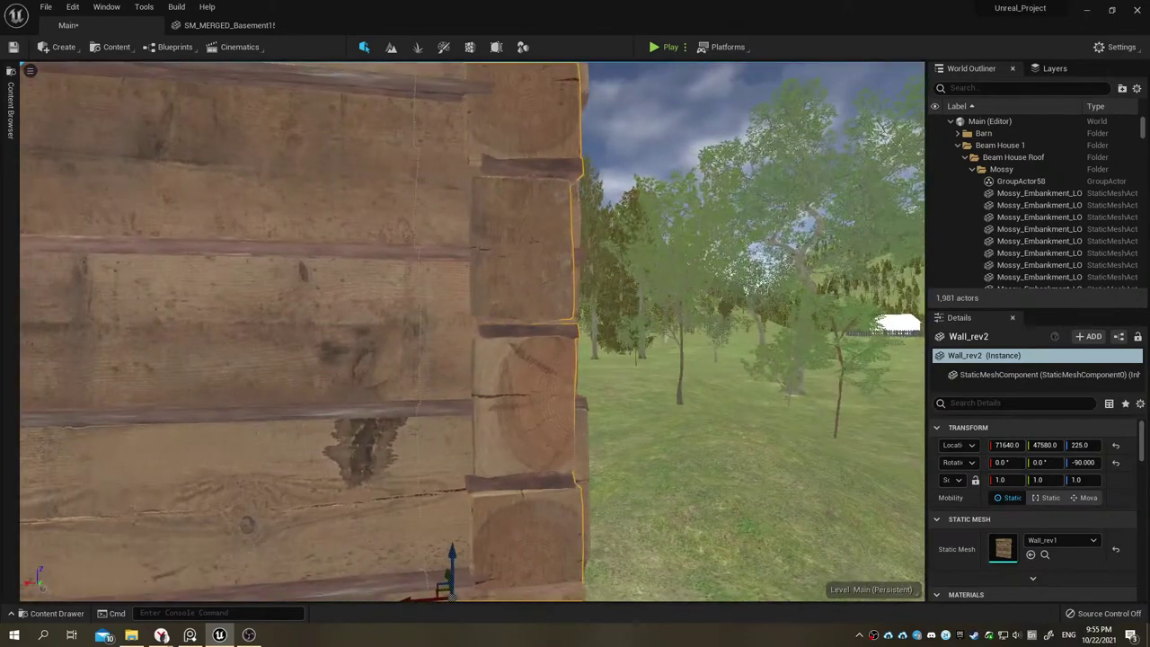
{"action": "right_click_drag", "start_coordinate": [764, 428], "coordinate": [835, 428]}
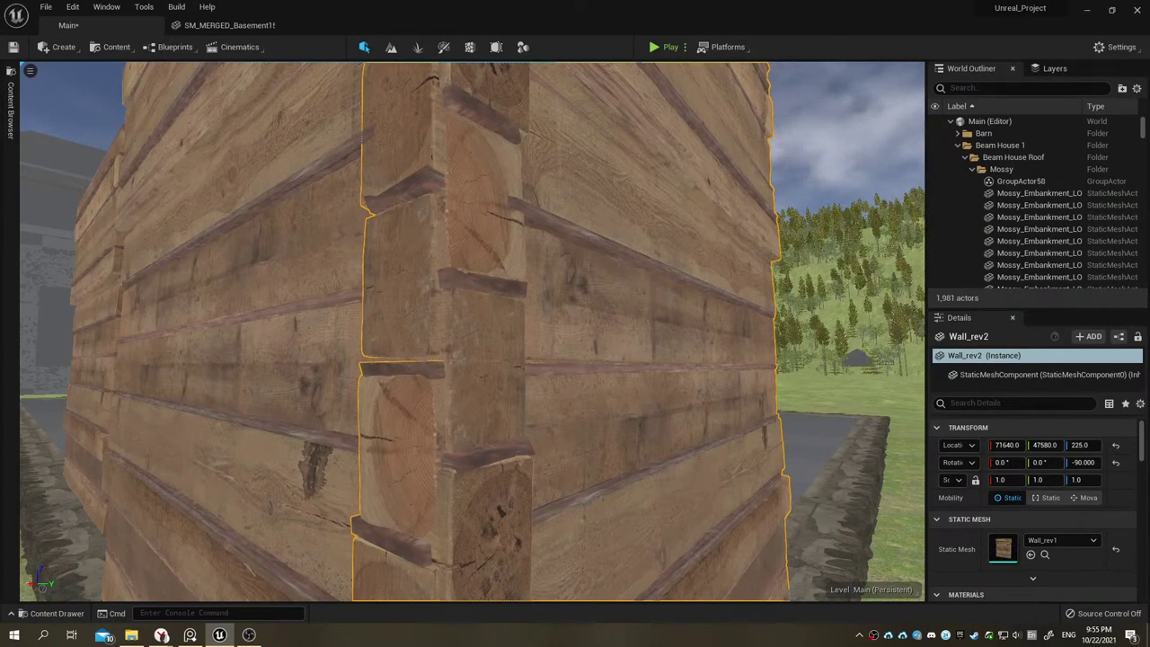
{"action": "right_click_drag", "start_coordinate": [835, 429], "coordinate": [568, 588]}
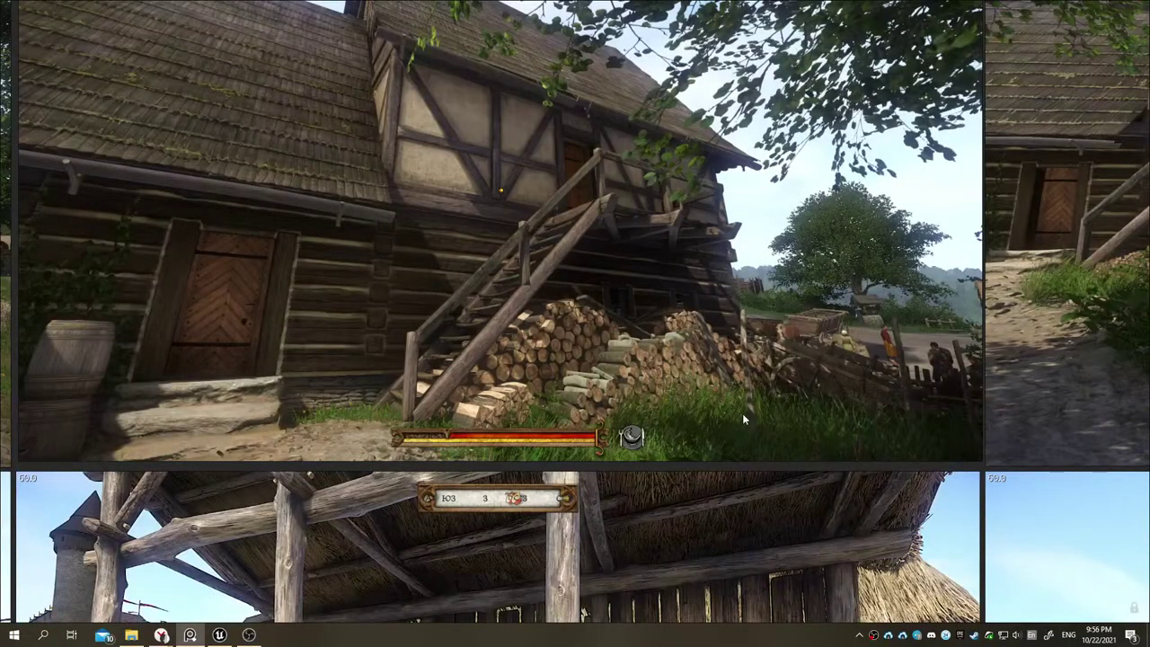
{"action": "key", "text": "alt+Tab"}
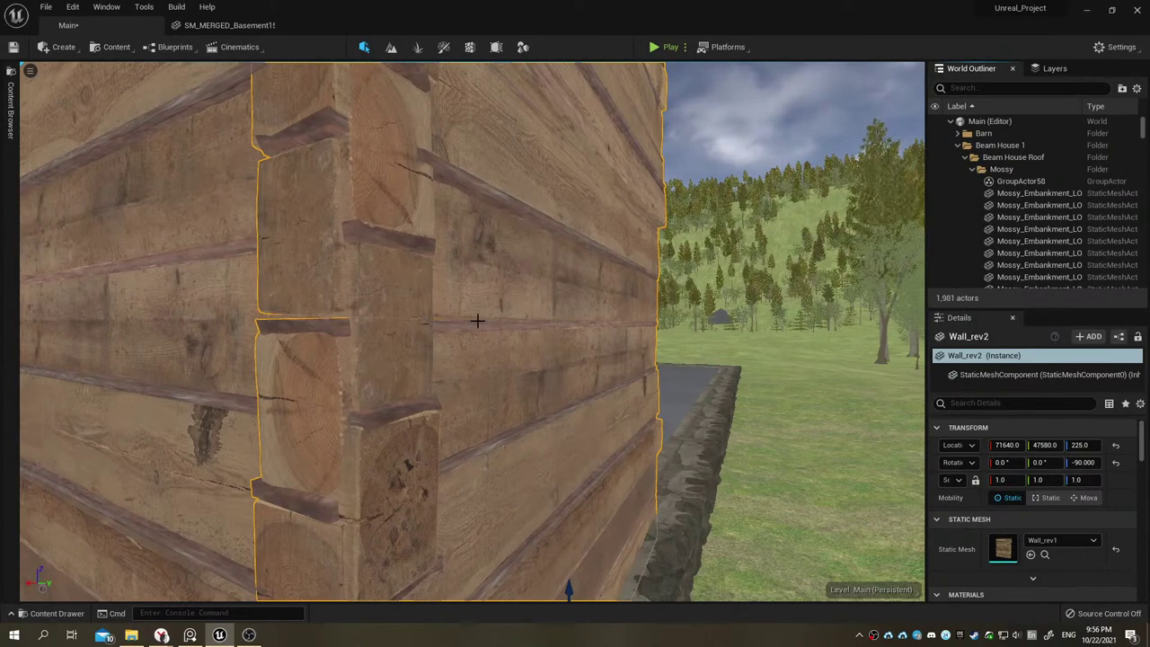
Step: Delete the Wall_rev2 corner wall, then undo to restore it
{"action": "right_click_drag", "start_coordinate": [477, 321], "coordinate": [504, 320]}
{"action": "mouse_move", "coordinate": [472, 333]}
{"action": "right_mouse_down"}
{"action": "mouse_move", "coordinate": [449, 332]}
{"action": "mouse_move", "coordinate": [476, 308]}
{"action": "right_mouse_up"}
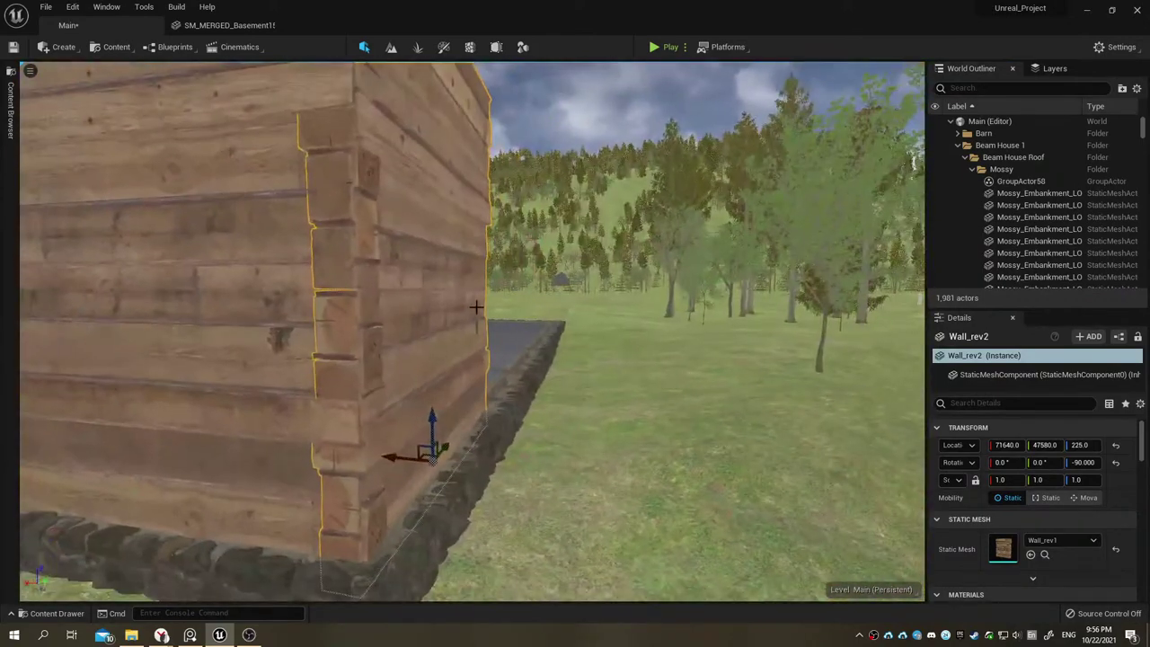
{"action": "key", "text": "Delete"}
{"action": "left_click", "coordinate": [326, 358]}
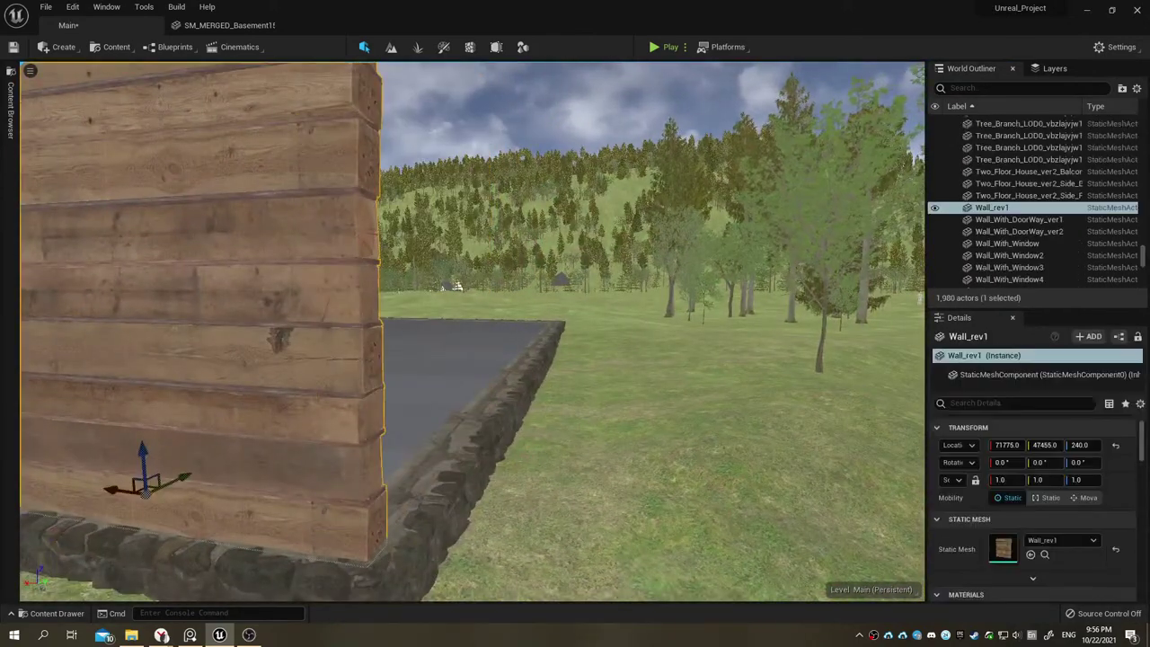
{"action": "right_click_drag", "start_coordinate": [462, 317], "coordinate": [462, 316]}
{"action": "right_click", "coordinate": [463, 316]}
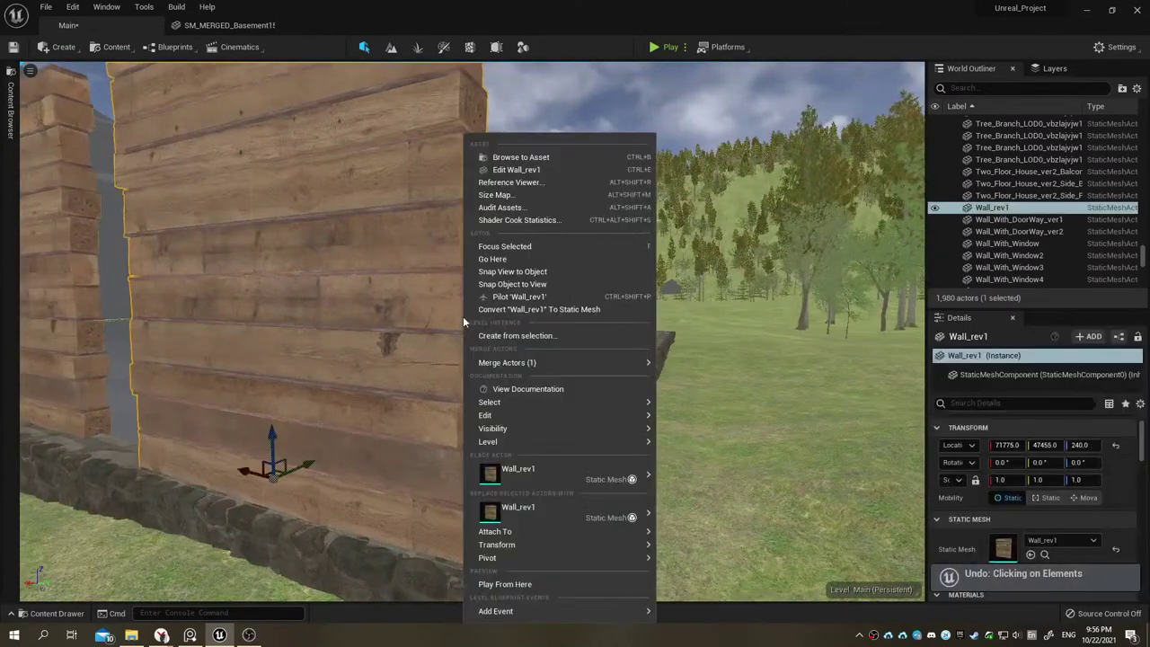
{"action": "key", "text": "Escape"}
{"action": "key", "text": "ctrl+z"}
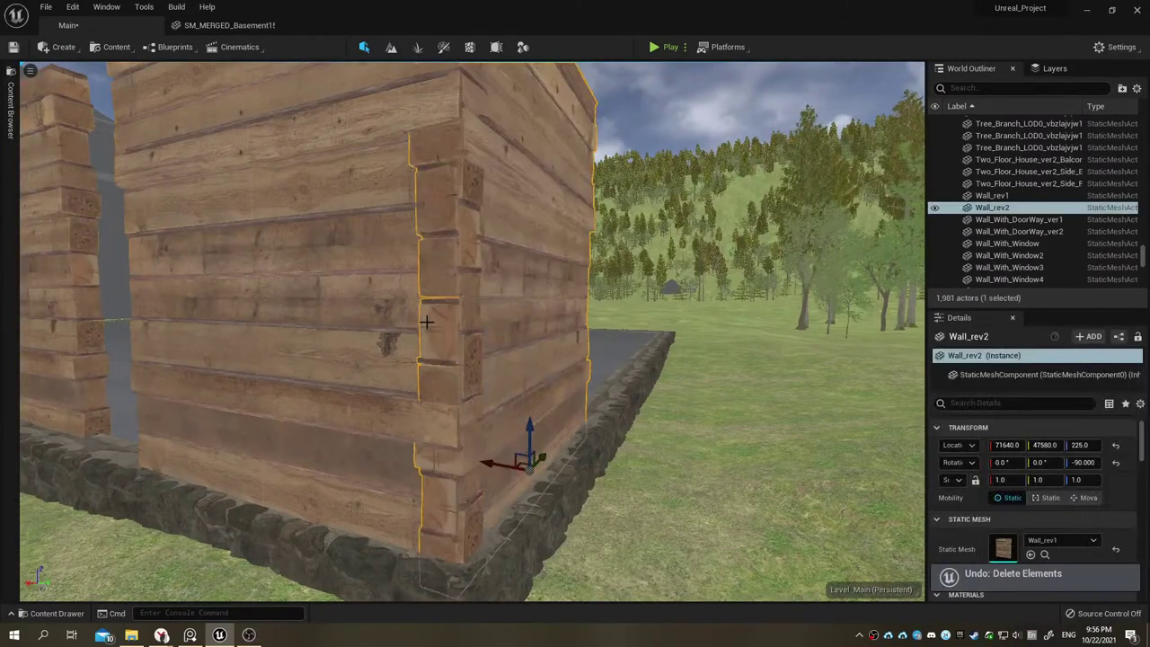
Step: Select the 25 beam pieces of the left plank wall and move closer to it
{"action": "right_click_drag", "start_coordinate": [462, 316], "coordinate": [396, 297]}
{"action": "left_click", "coordinate": [184, 321]}
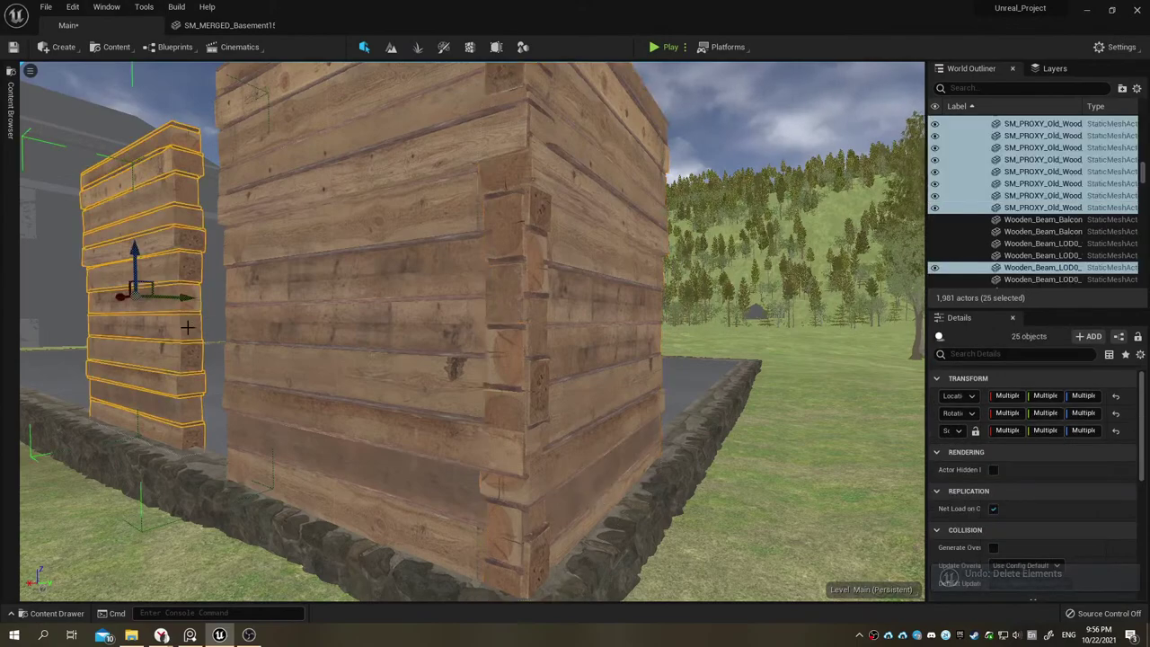
{"action": "right_click_drag", "start_coordinate": [184, 321], "coordinate": [184, 320]}
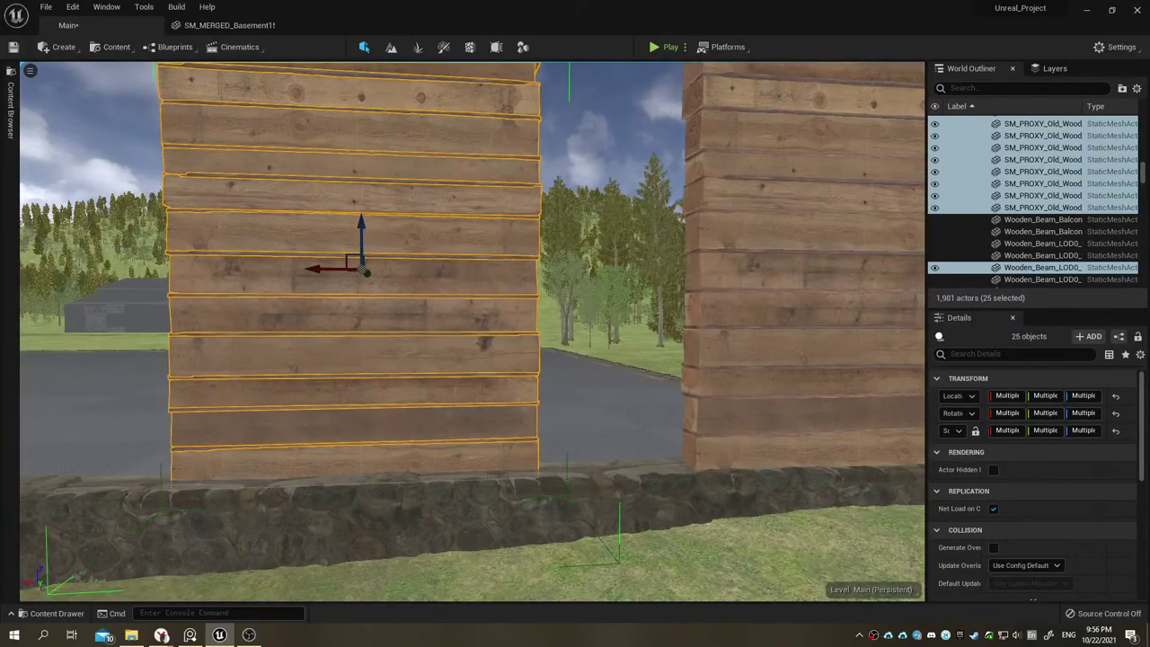
{"action": "right_click_drag", "start_coordinate": [213, 185], "coordinate": [214, 186]}
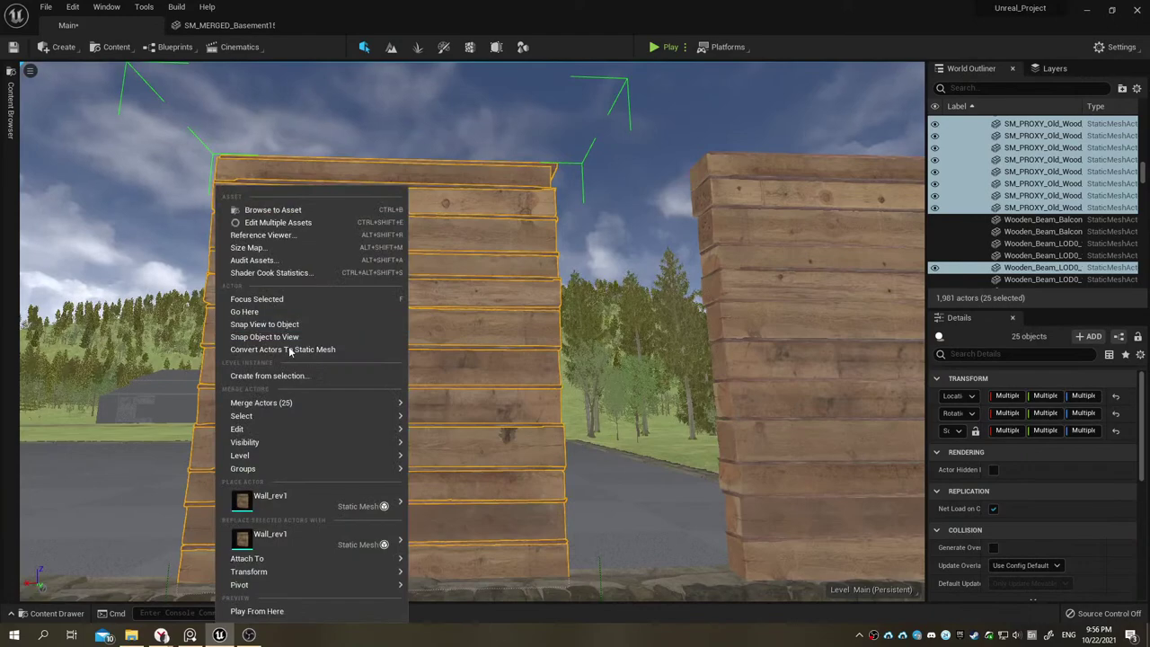
{"action": "key", "text": "Escape"}
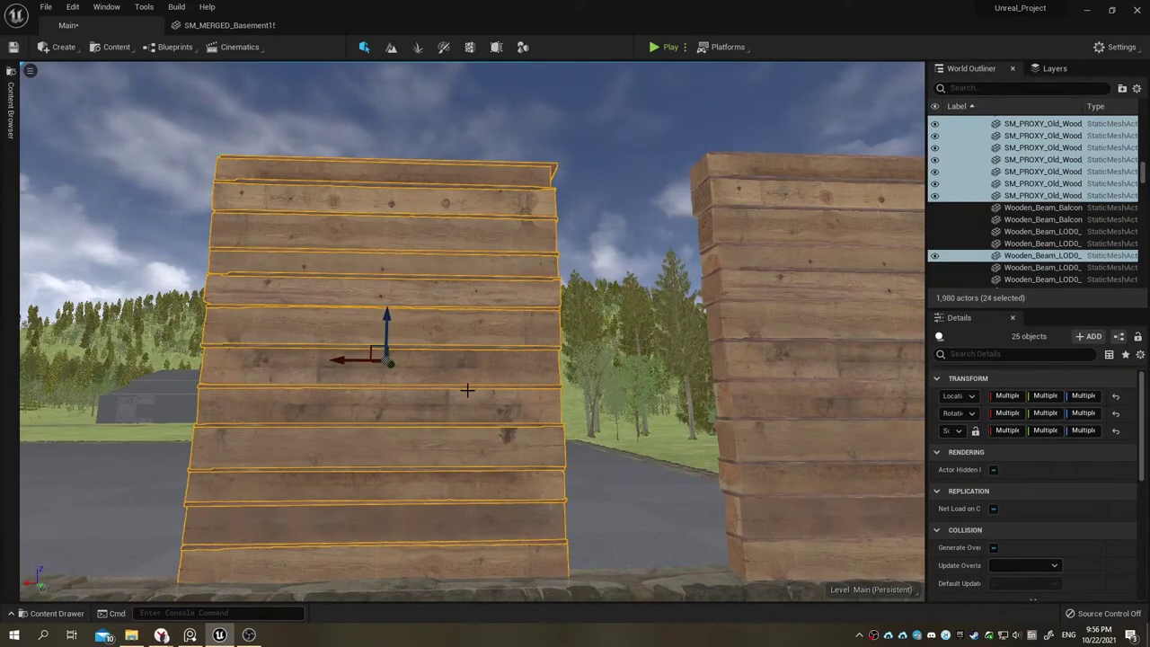
{"action": "right_click_drag", "start_coordinate": [467, 390], "coordinate": [368, 534]}
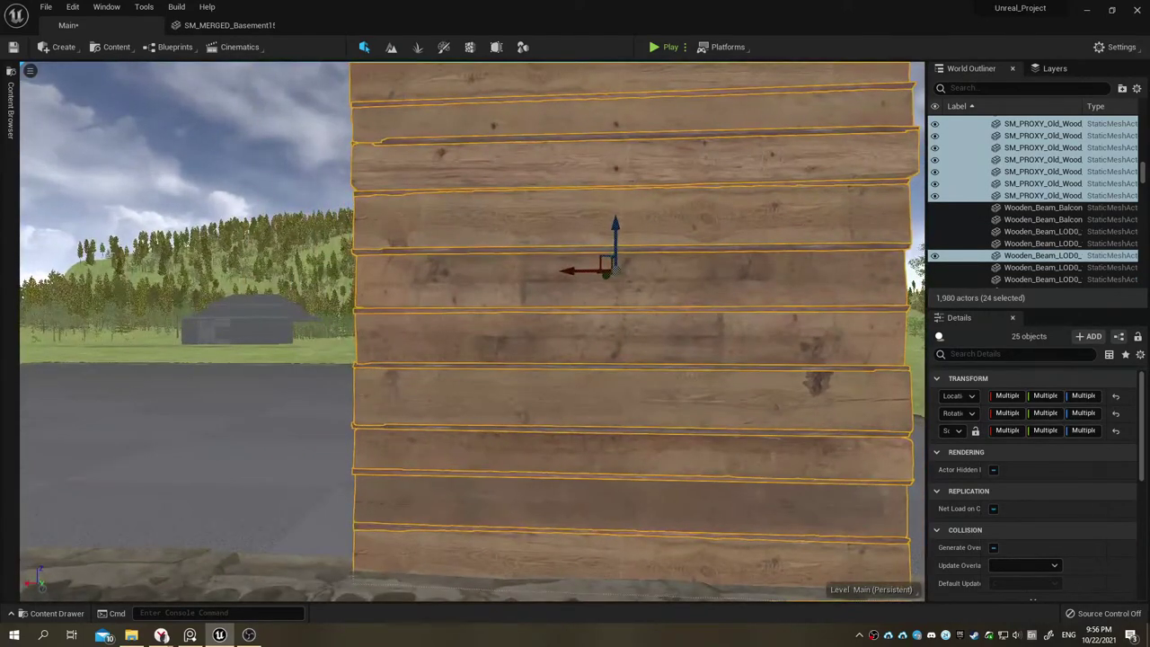
Step: Select every plank of the front wall, bottom to top, and group them into GroupActor82
{"action": "left_click", "coordinate": [387, 496]}
{"action": "left_click", "coordinate": [387, 473], "text": "ctrl"}
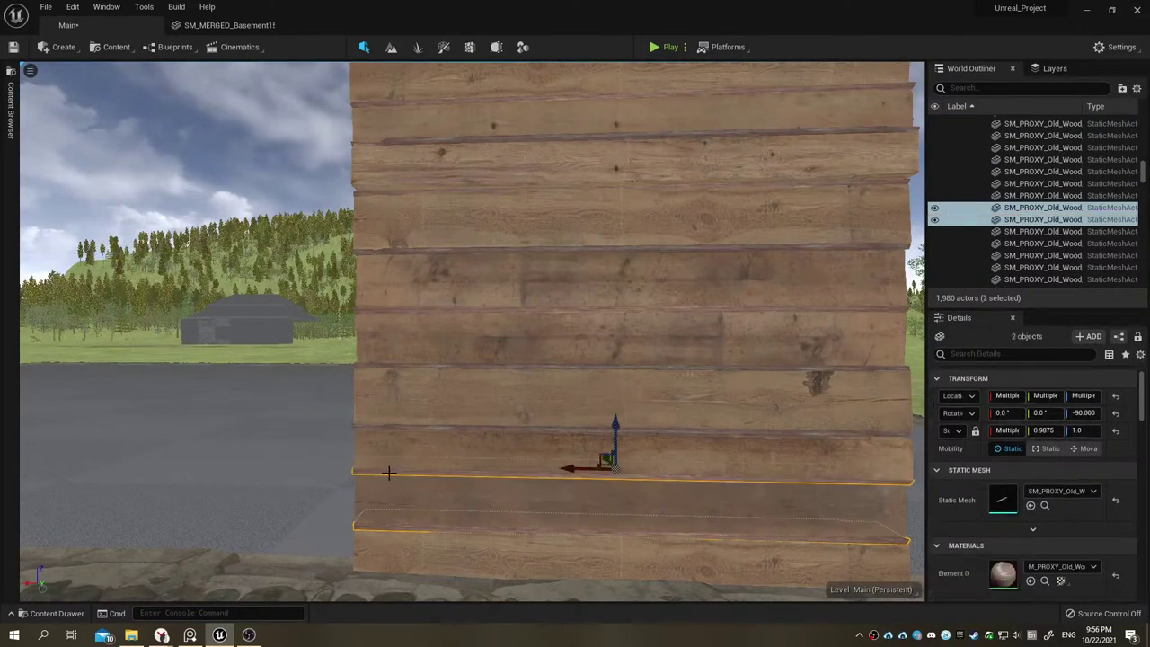
{"action": "left_click", "coordinate": [428, 432], "text": "ctrl"}
{"action": "left_click", "coordinate": [442, 358], "text": "ctrl"}
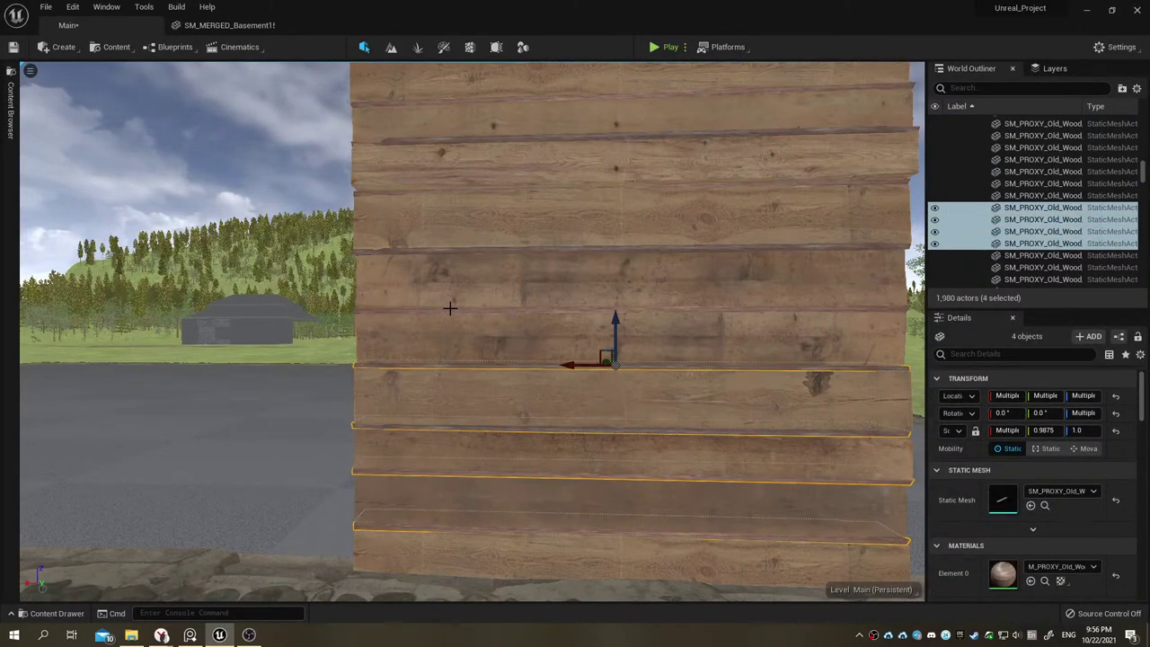
{"action": "left_click", "coordinate": [454, 280], "text": "ctrl"}
{"action": "left_click", "coordinate": [451, 210], "text": "ctrl"}
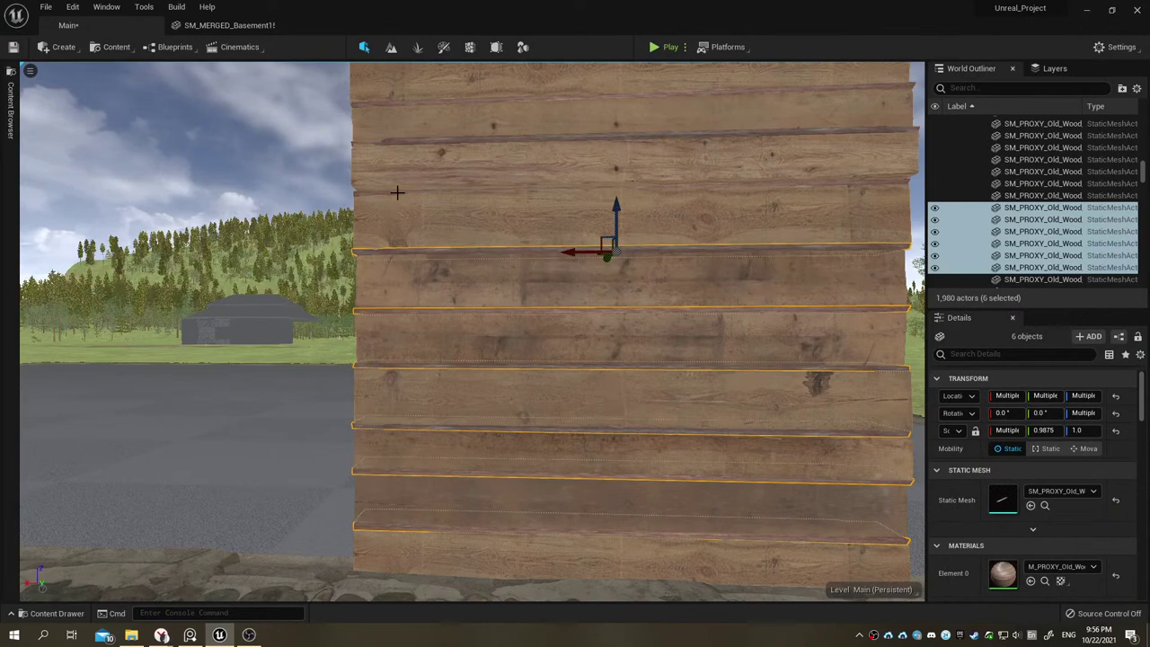
{"action": "left_click", "coordinate": [394, 159], "text": "ctrl"}
{"action": "left_click", "coordinate": [404, 135], "text": "ctrl"}
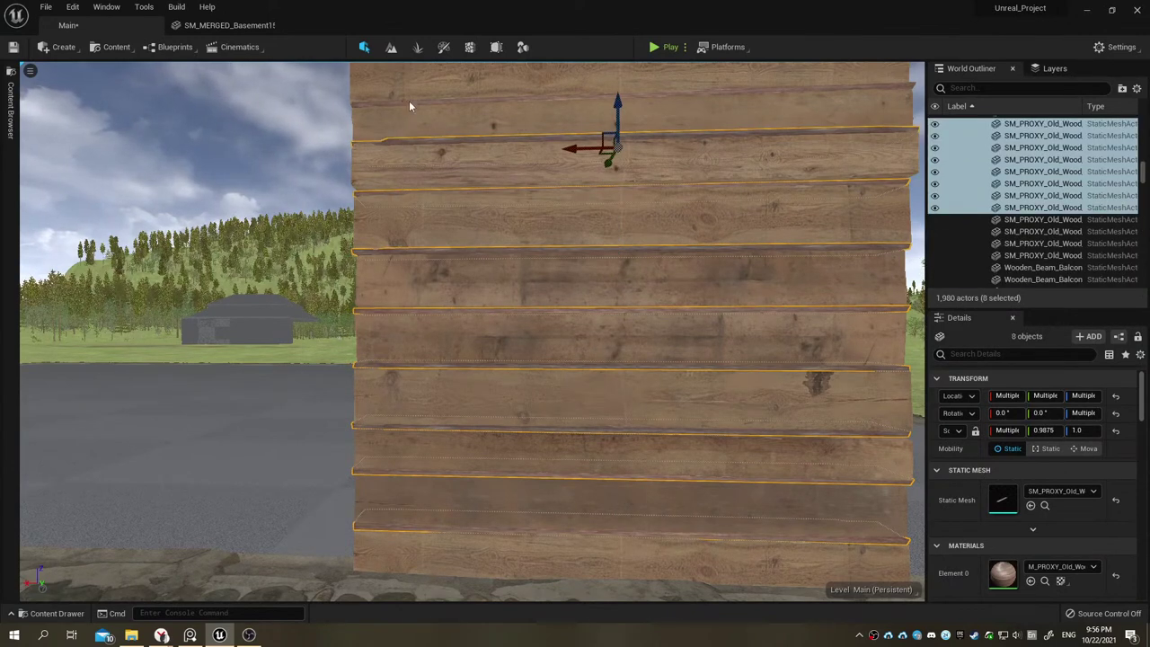
{"action": "left_click", "coordinate": [409, 106], "text": "ctrl"}
{"action": "right_click_drag", "start_coordinate": [409, 106], "coordinate": [409, 72]}
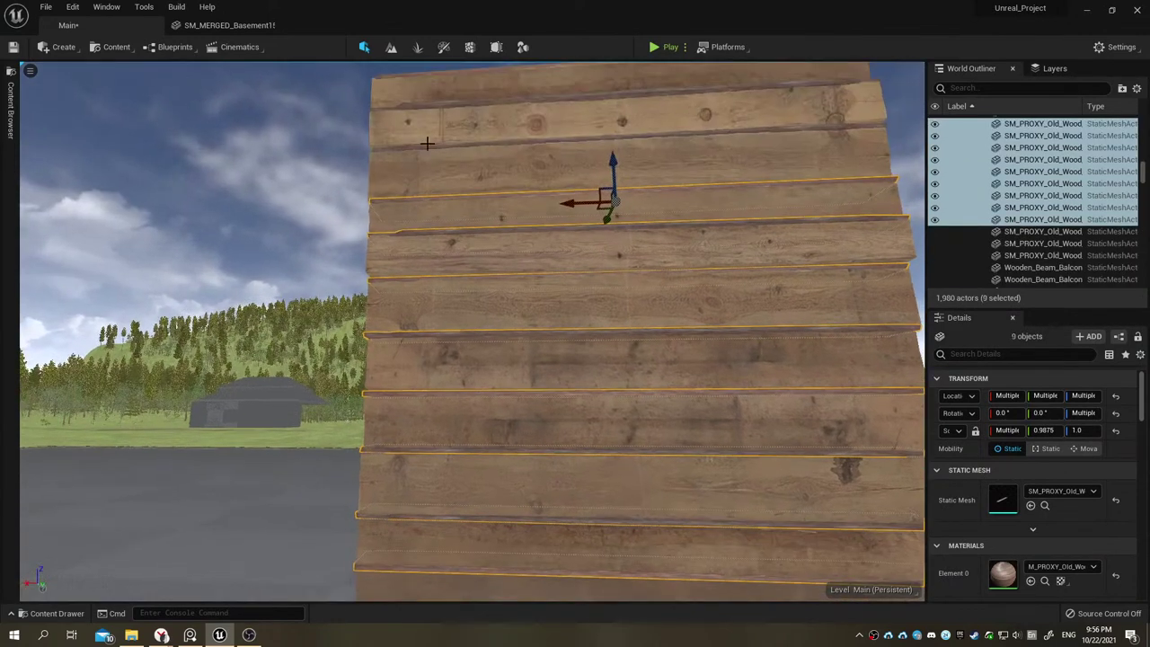
{"action": "left_click", "coordinate": [426, 107], "text": "ctrl"}
{"action": "left_click", "coordinate": [412, 82], "text": "ctrl"}
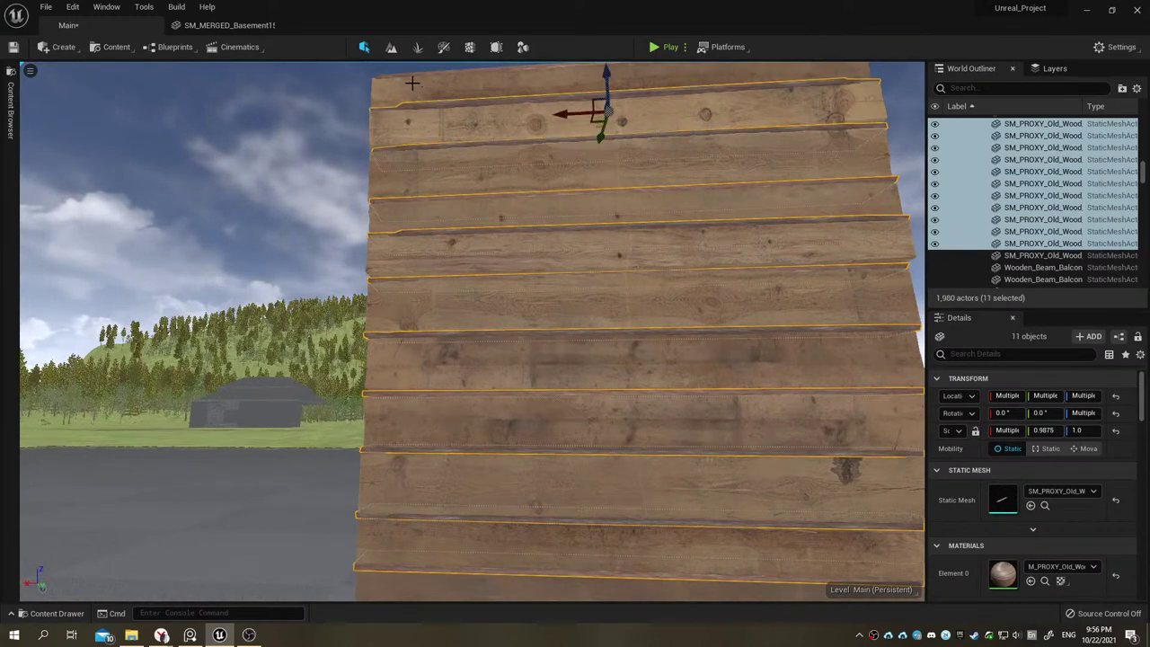
{"action": "left_click", "coordinate": [415, 73], "text": "ctrl"}
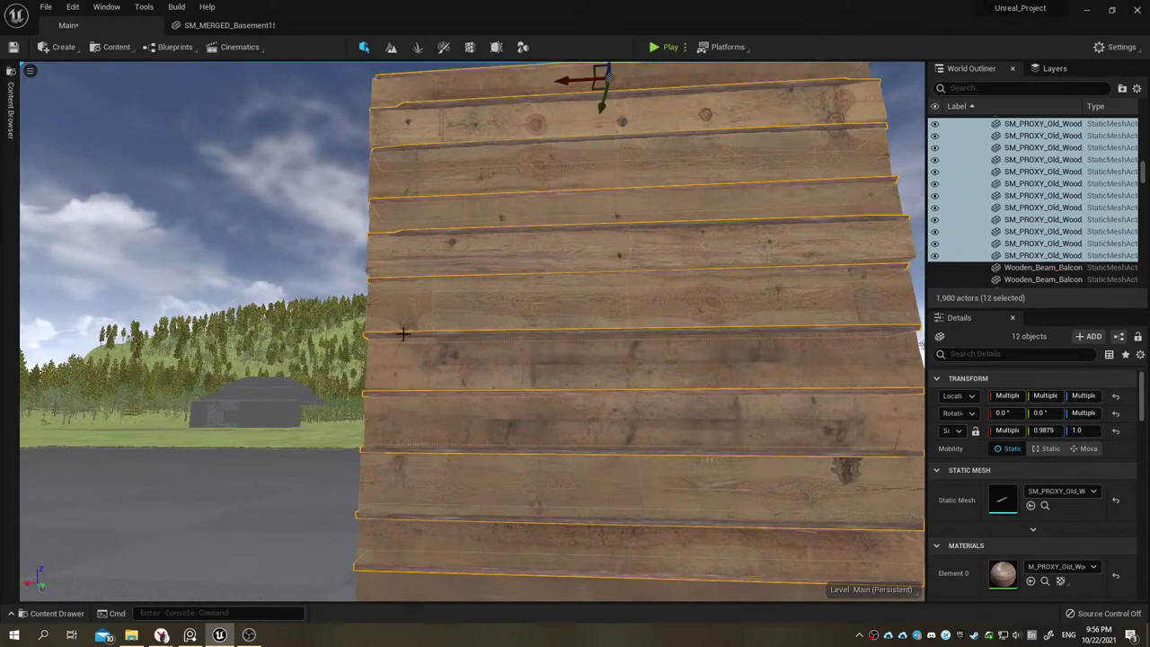
{"action": "scroll", "coordinate": [404, 333], "scroll_direction": "down", "scroll_amount": 5}
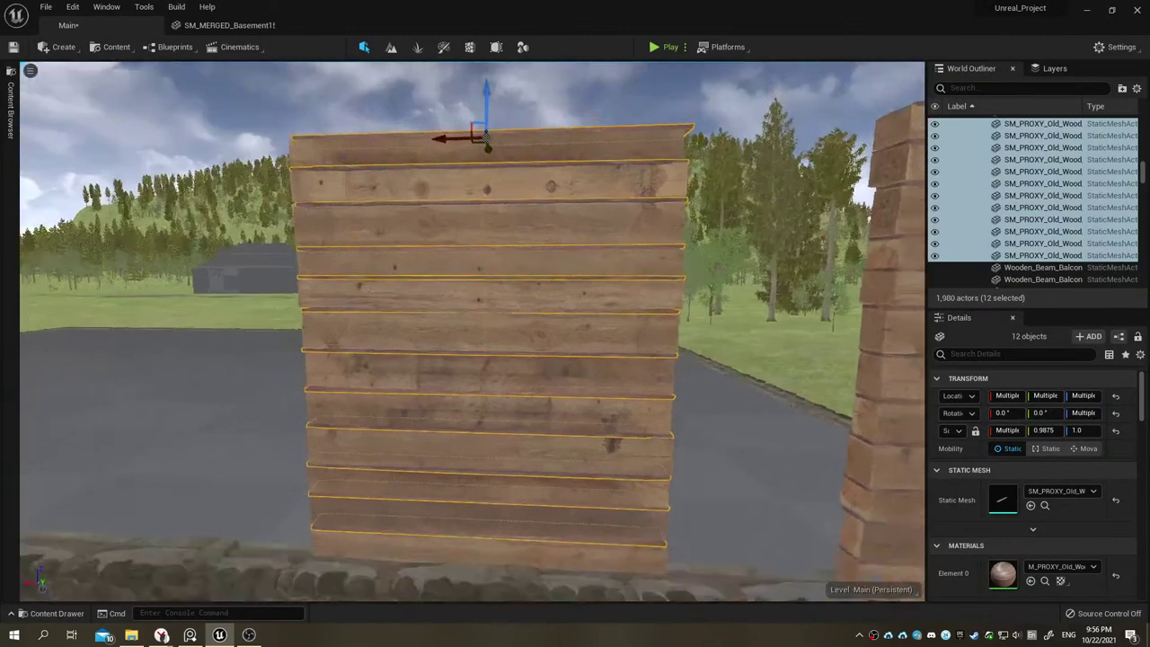
{"action": "right_click_drag", "start_coordinate": [472, 395], "coordinate": [480, 413]}
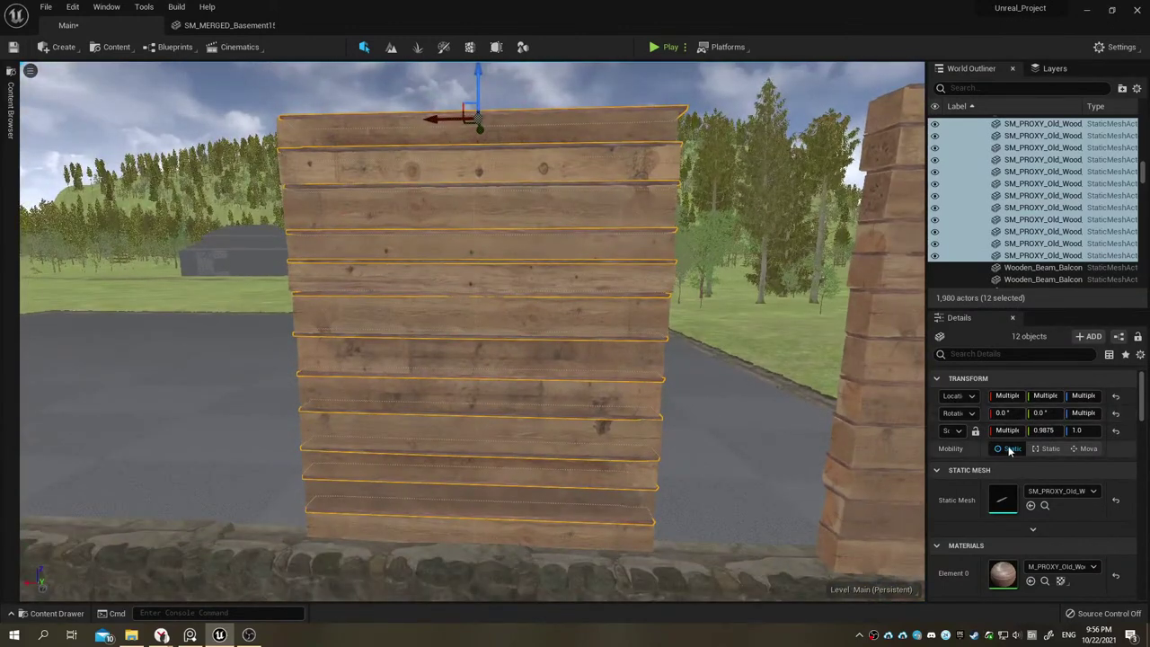
{"action": "key", "text": "ctrl+g"}
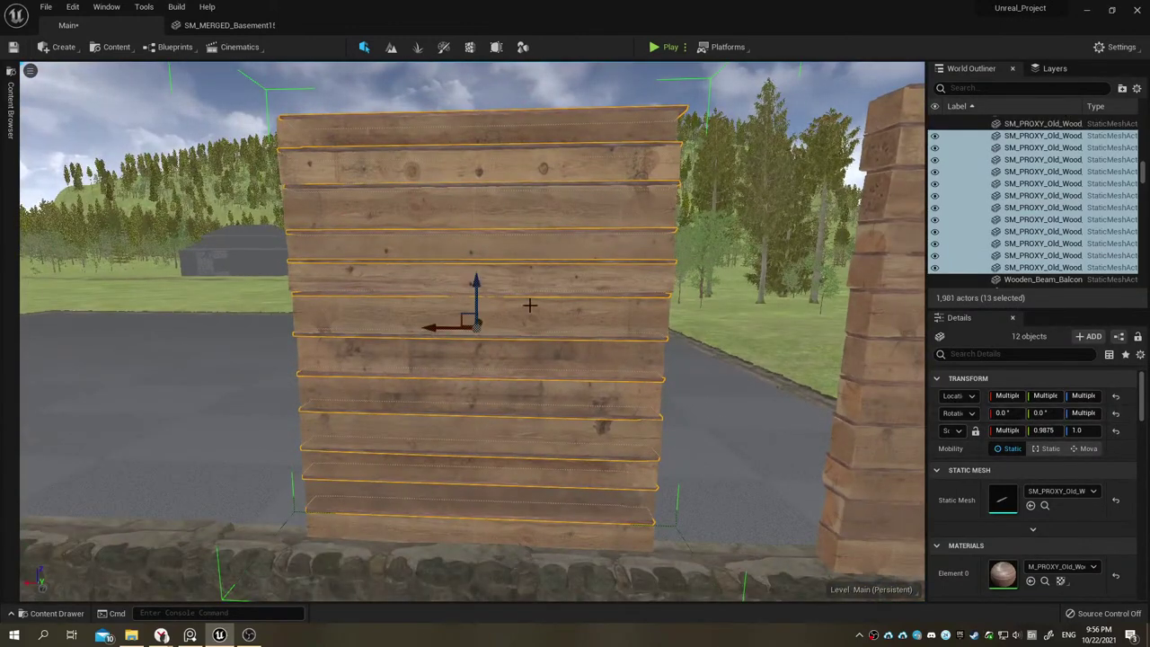
Step: Try scaling the grouped planks, then undo so their size stays unchanged
{"action": "key", "text": "e"}
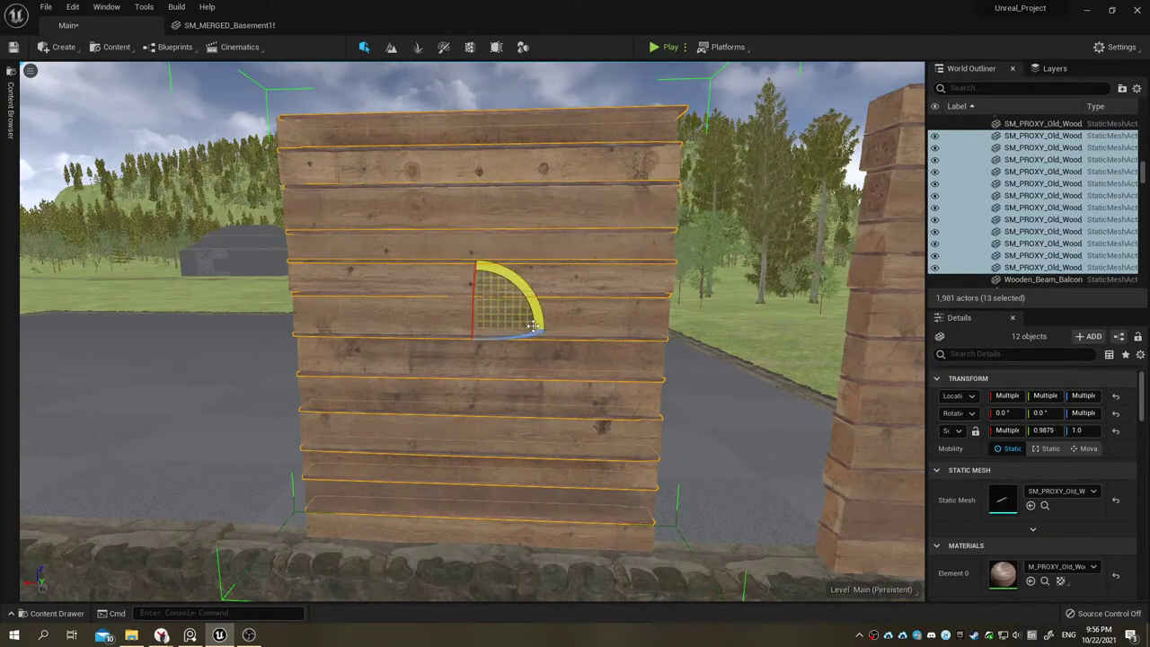
{"action": "key", "text": "r"}
{"action": "left_click_drag", "start_coordinate": [437, 326], "coordinate": [433, 326]}
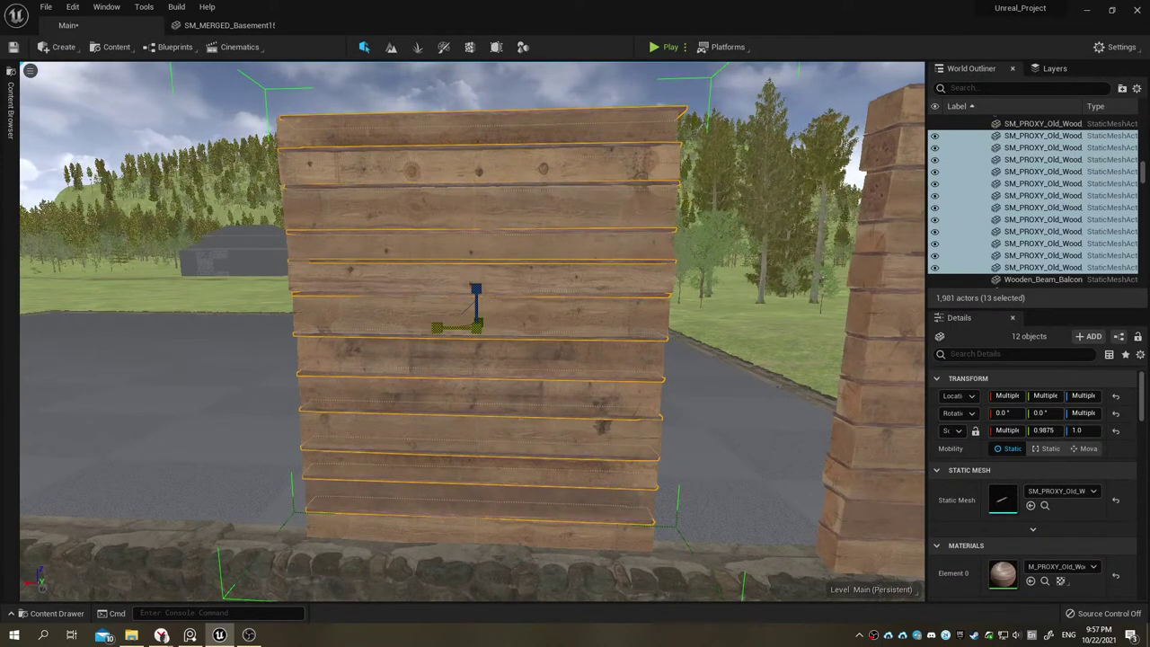
{"action": "key", "text": "ctrl+z"}
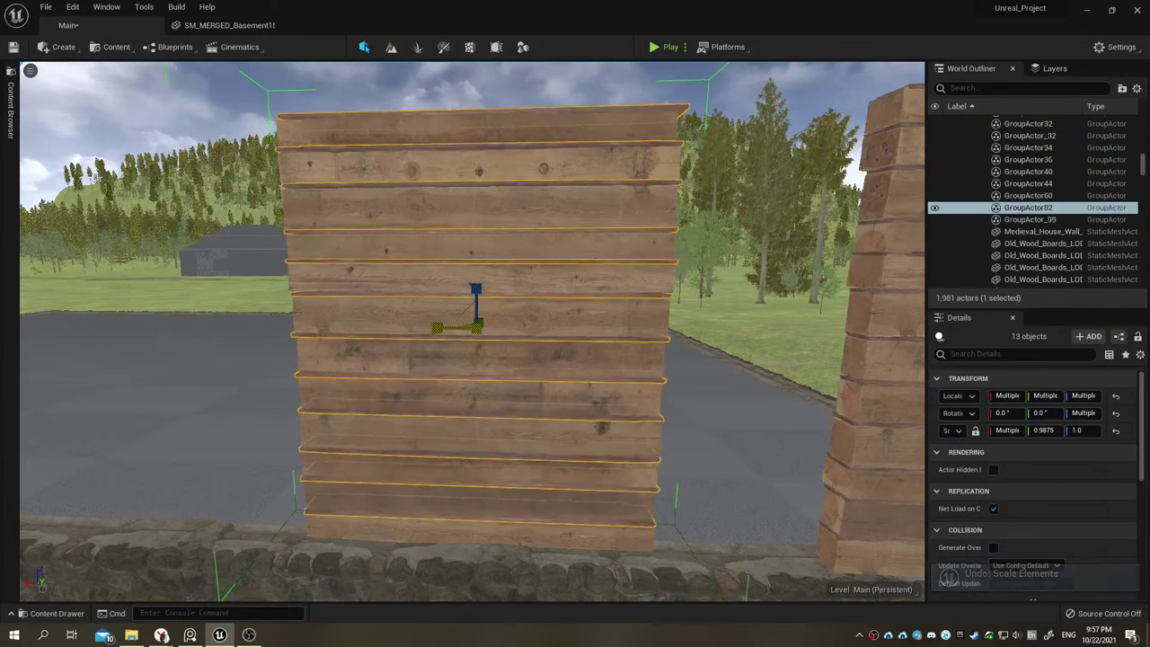
{"action": "right_click_drag", "start_coordinate": [432, 369], "coordinate": [467, 369]}
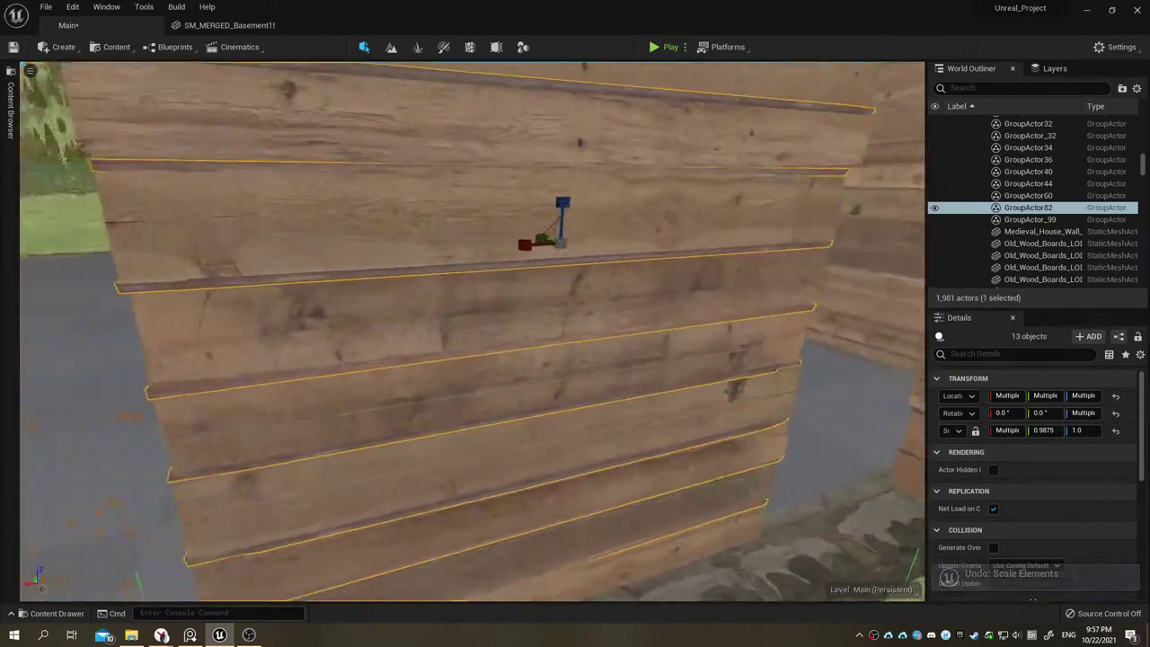
{"action": "right_click_drag", "start_coordinate": [629, 255], "coordinate": [647, 255]}
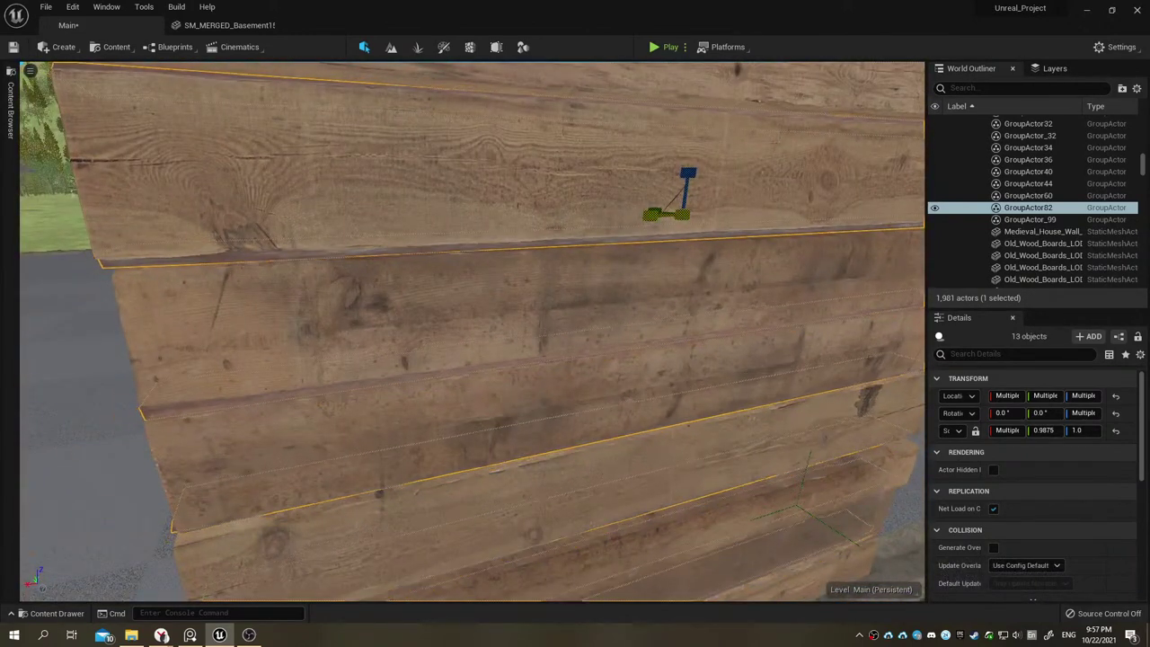
{"action": "key", "text": "ctrl+z"}
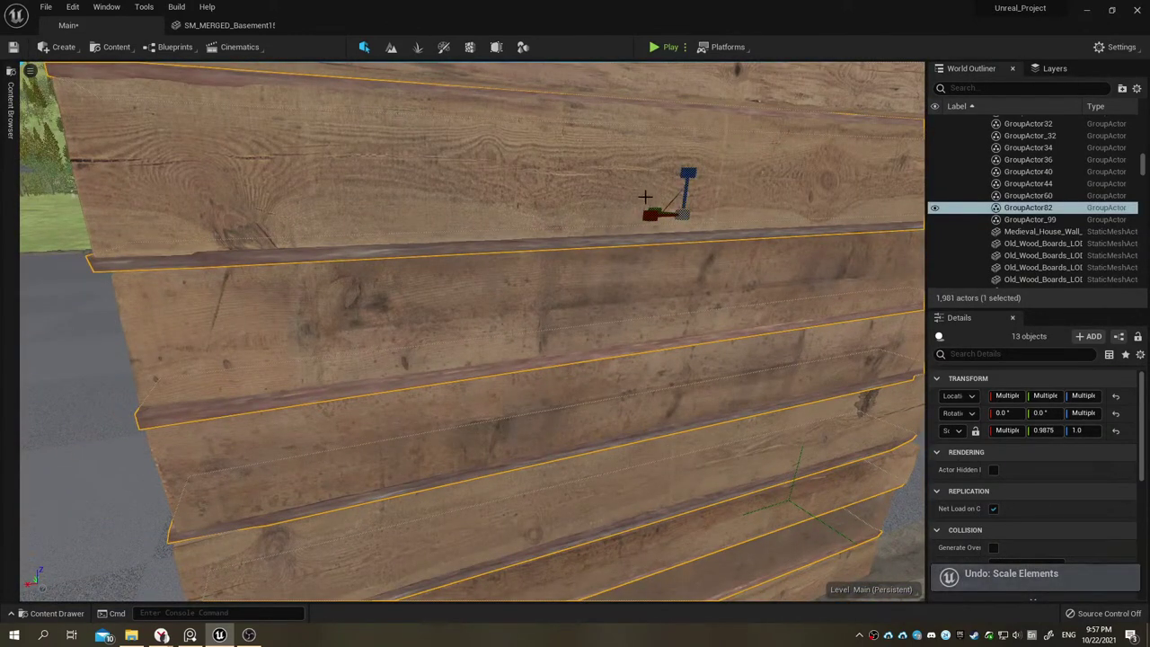
{"action": "right_click_drag", "start_coordinate": [645, 196], "coordinate": [710, 202]}
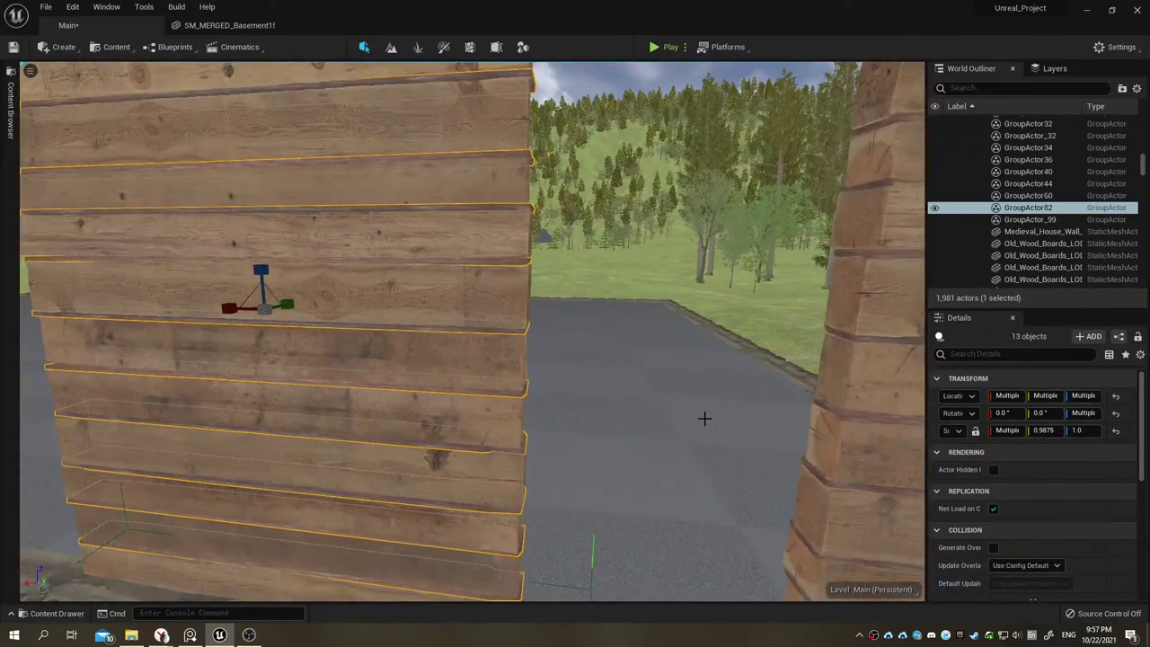
{"action": "right_click_drag", "start_coordinate": [630, 400], "coordinate": [522, 379]}
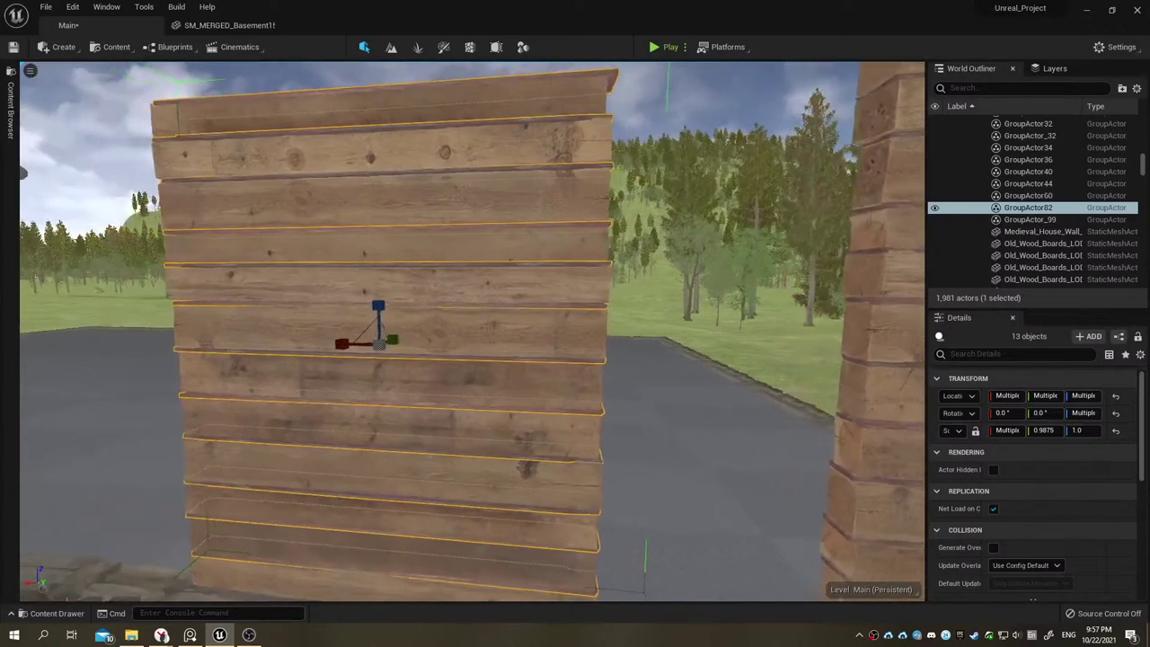
{"action": "right_click_drag", "start_coordinate": [638, 404], "coordinate": [605, 406]}
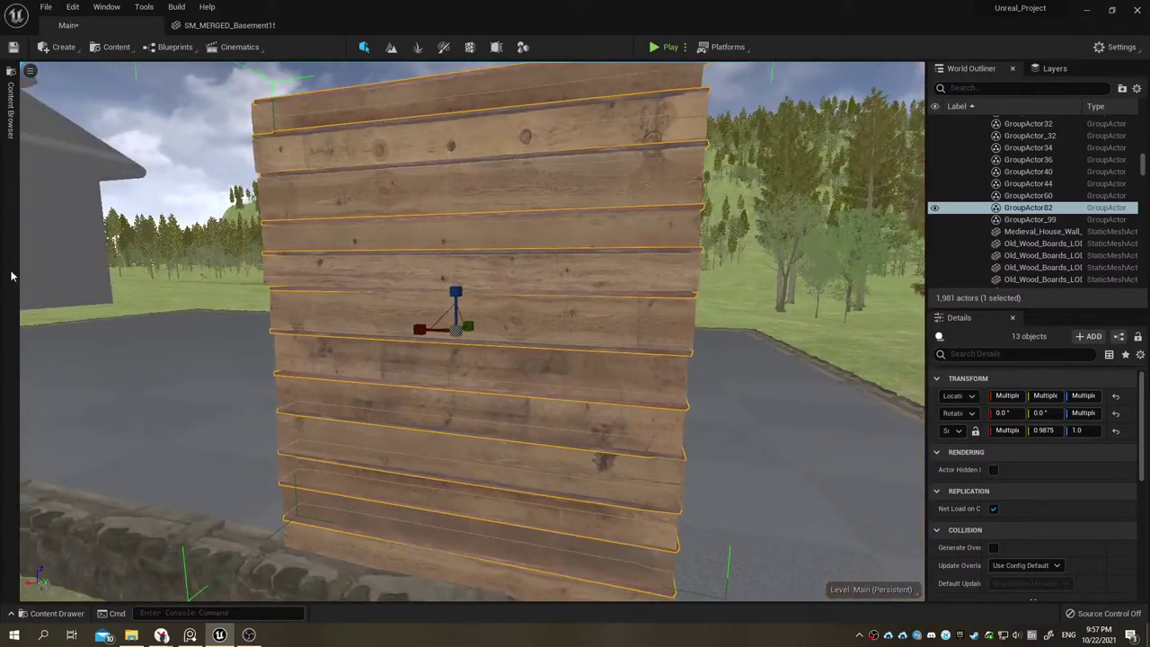
Step: Open the modeling transform tool, reselect all 13 planks of the wall, and close it
{"action": "key", "text": "shift+7"}
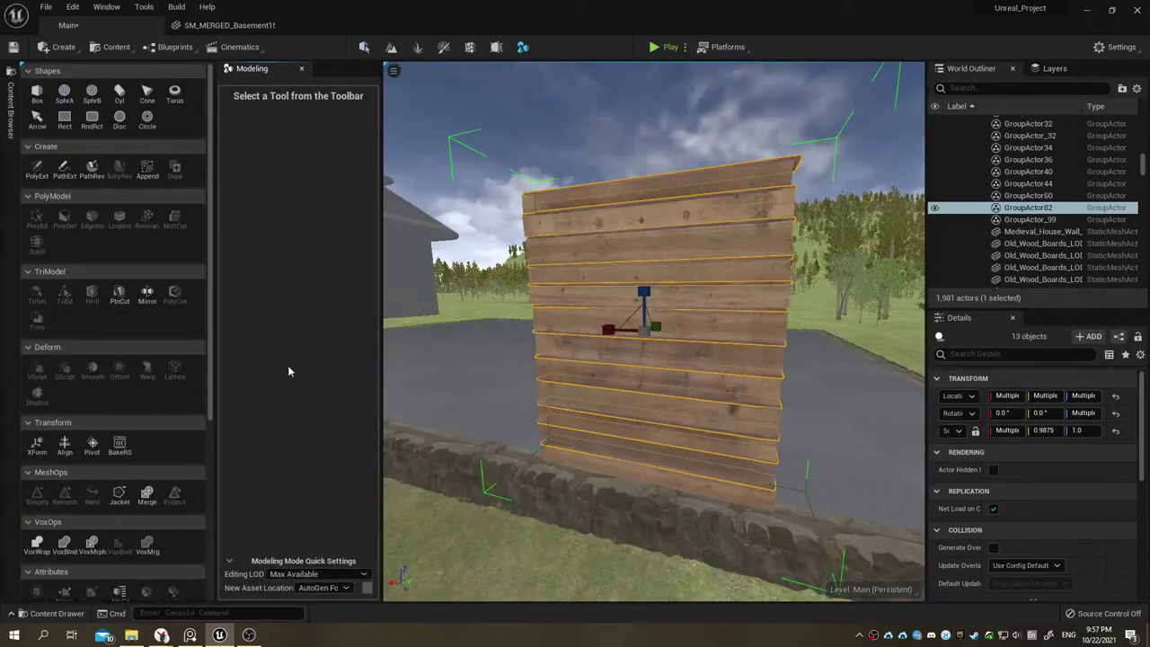
{"action": "left_click", "coordinate": [37, 444]}
{"action": "mouse_move", "coordinate": [625, 371]}
{"action": "right_mouse_down"}
{"action": "mouse_move", "coordinate": [621, 338]}
{"action": "mouse_move", "coordinate": [603, 334]}
{"action": "right_mouse_up"}
{"action": "left_click", "coordinate": [620, 347]}
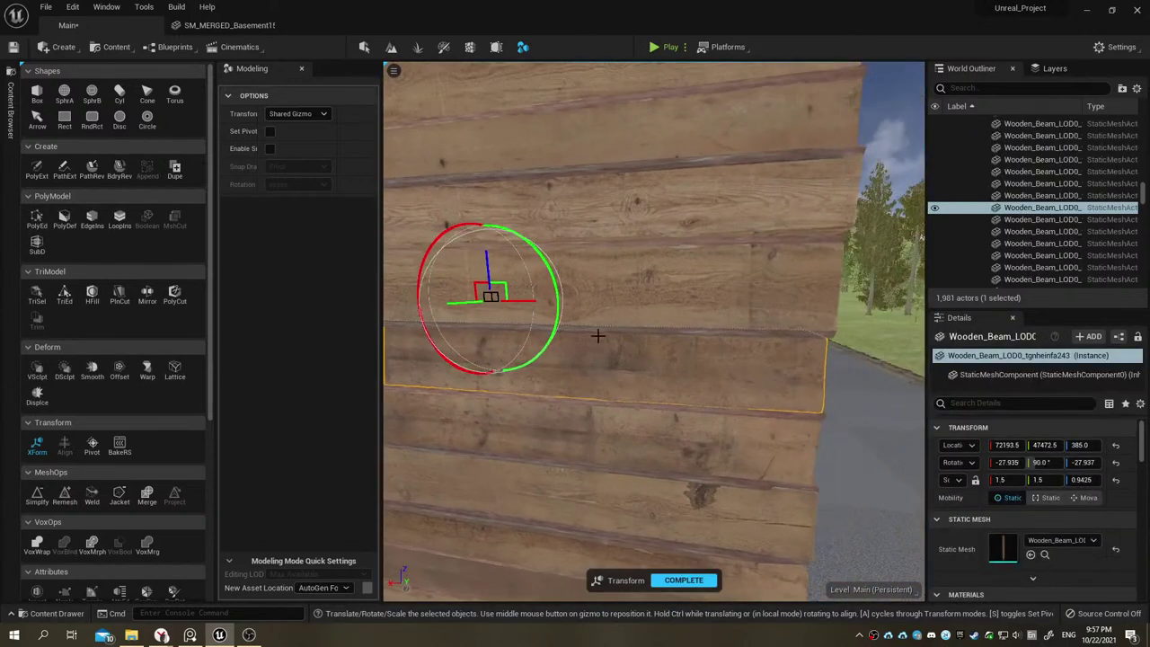
{"action": "left_click", "coordinate": [661, 320]}
{"action": "left_click", "coordinate": [696, 342]}
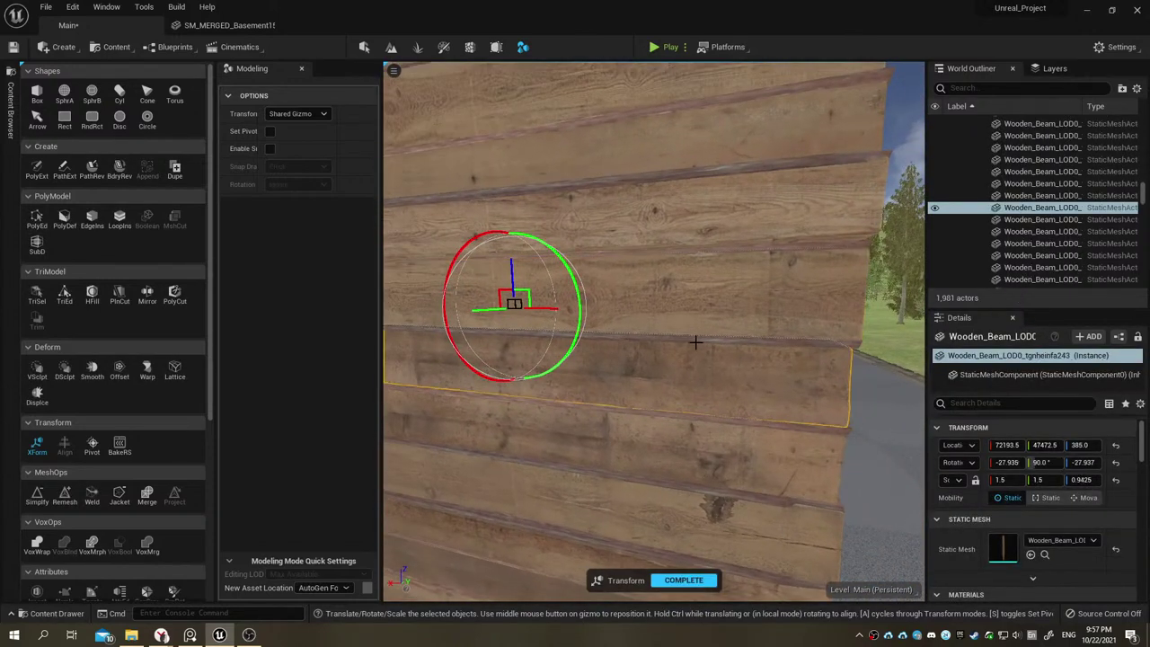
{"action": "left_click", "coordinate": [707, 340]}
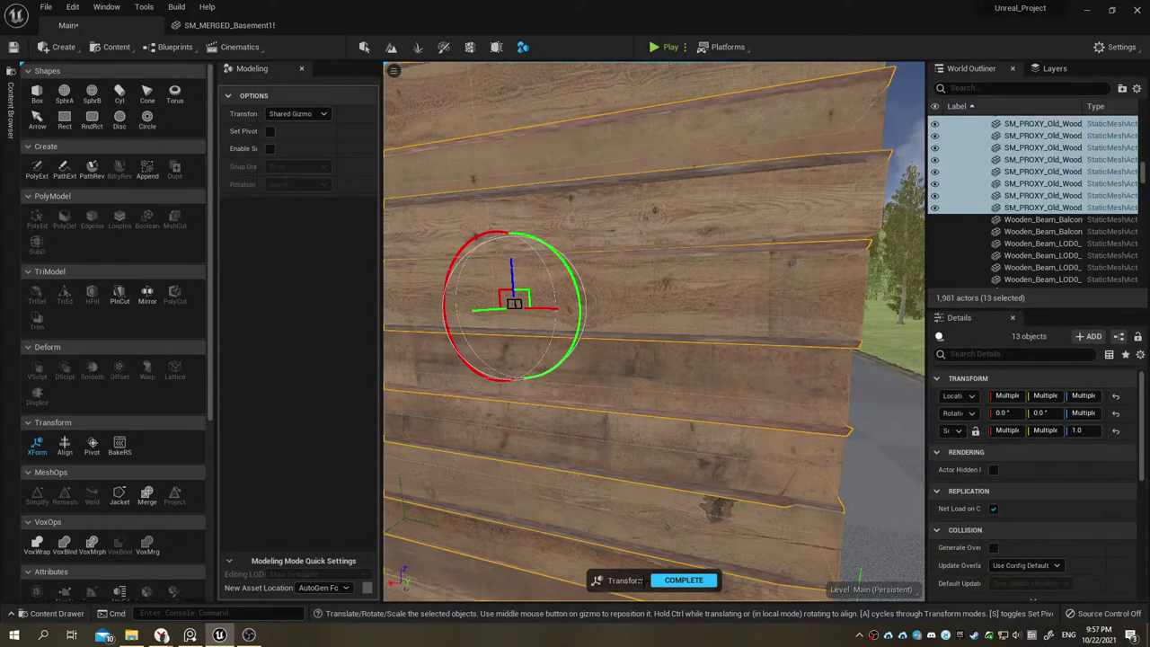
{"action": "left_click", "coordinate": [684, 580]}
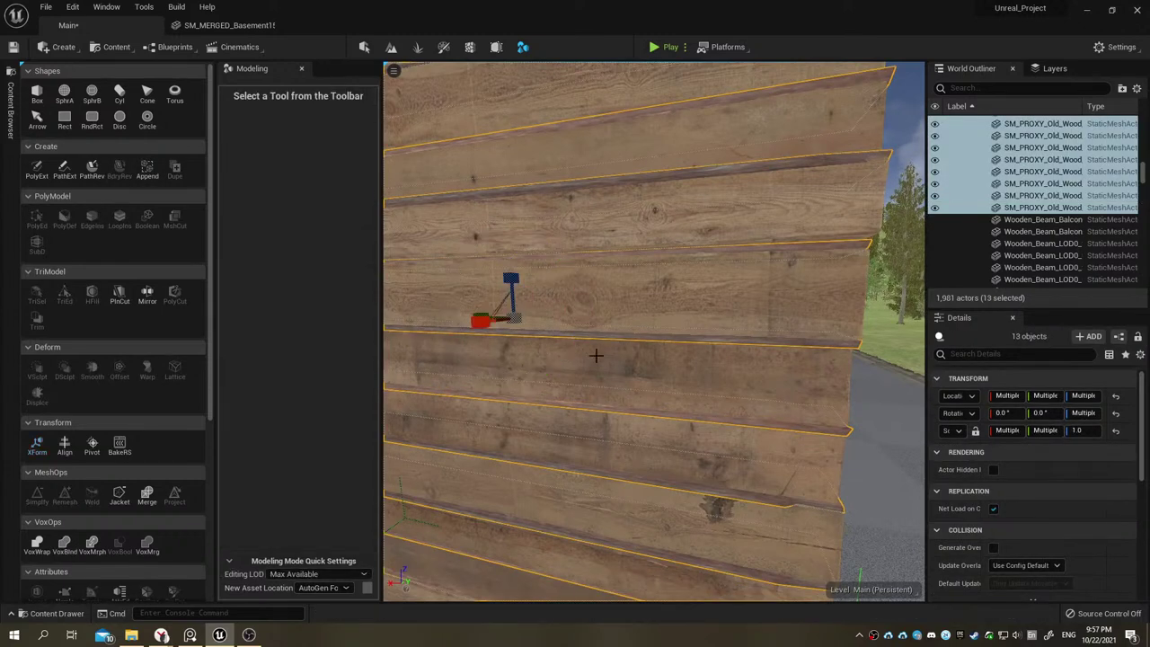
Step: Exit the transform tool and return to Select mode for normal level editing
{"action": "left_click", "coordinate": [37, 443]}
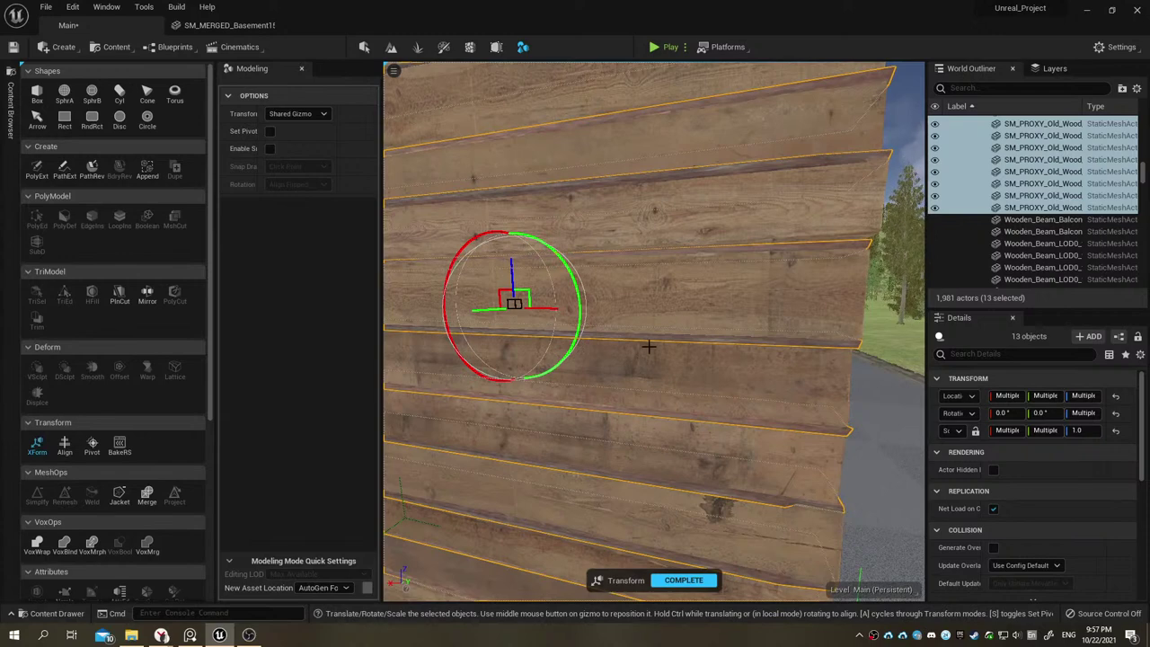
{"action": "right_click_drag", "start_coordinate": [647, 346], "coordinate": [619, 366]}
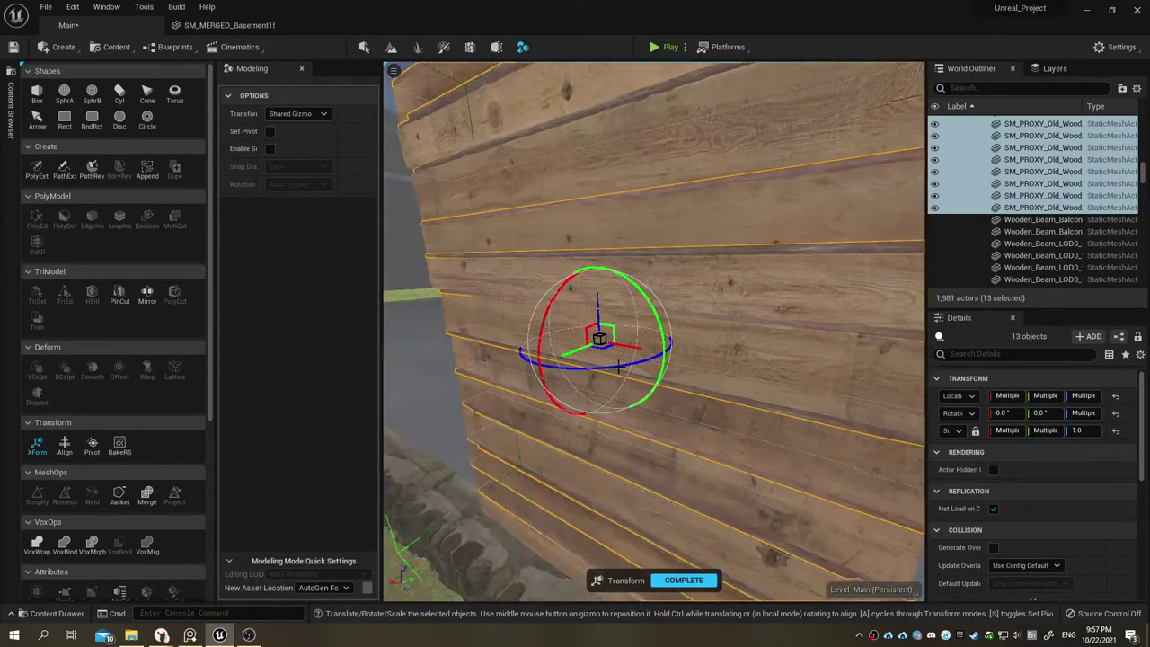
{"action": "key", "text": "Escape"}
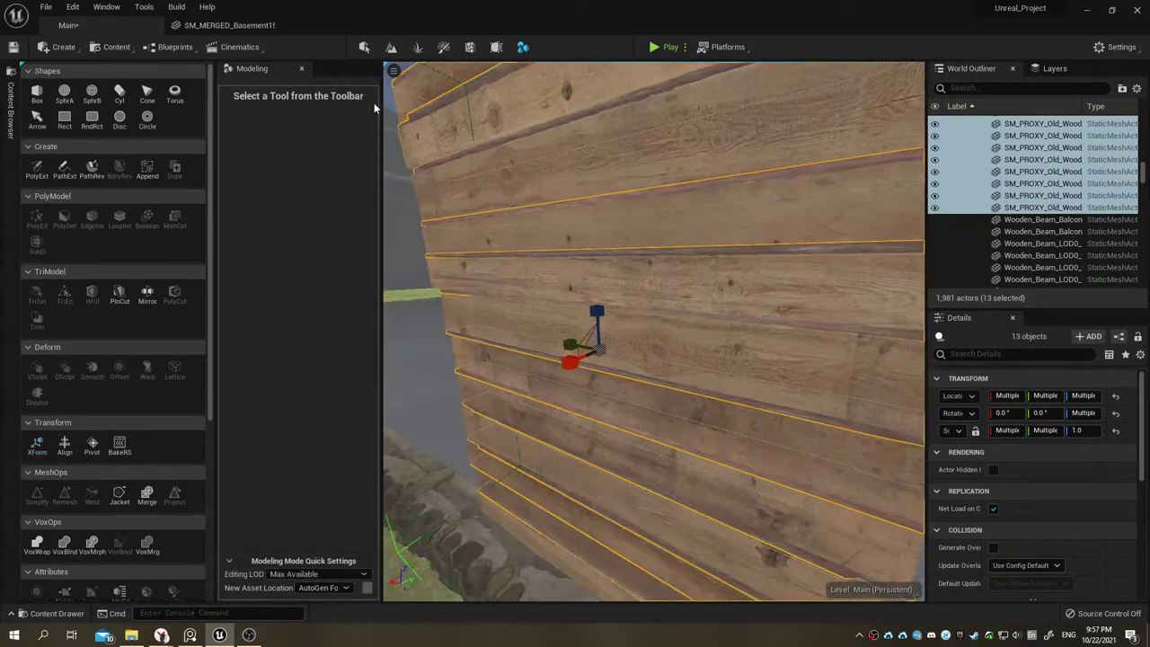
{"action": "left_click", "coordinate": [364, 47]}
{"action": "right_click_drag", "start_coordinate": [539, 270], "coordinate": [629, 274]}
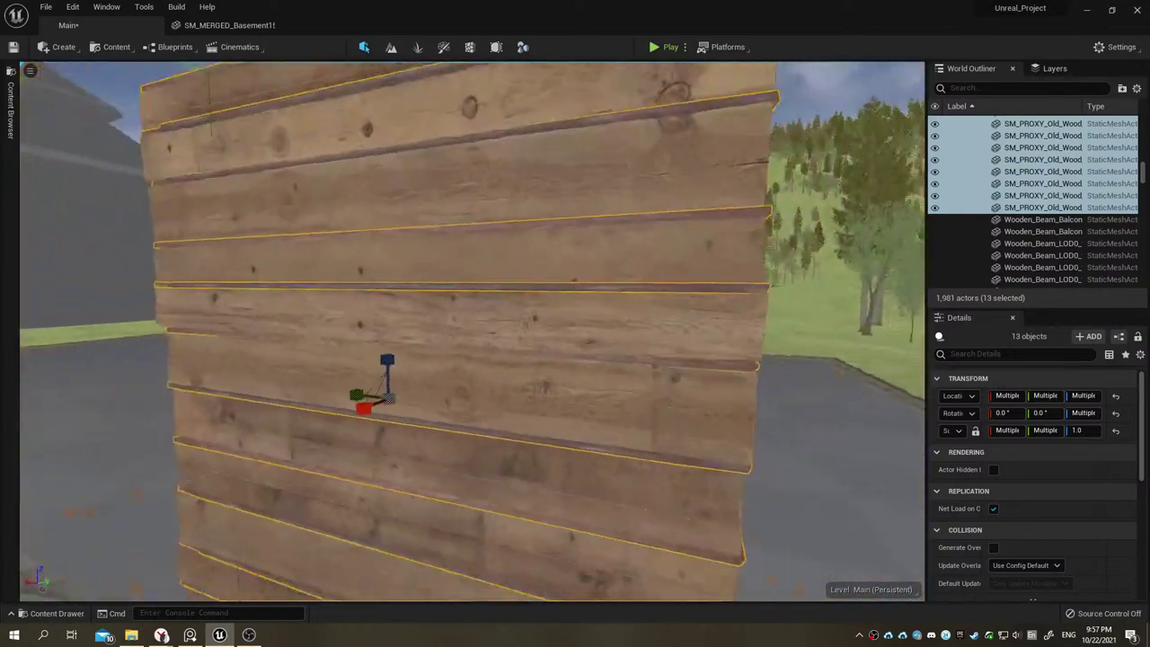
Step: Merge the 13 selected planks into a single static mesh
{"action": "right_click_drag", "start_coordinate": [472, 332], "coordinate": [508, 335]}
{"action": "scroll", "coordinate": [472, 332], "scroll_direction": "down", "scroll_amount": 3}
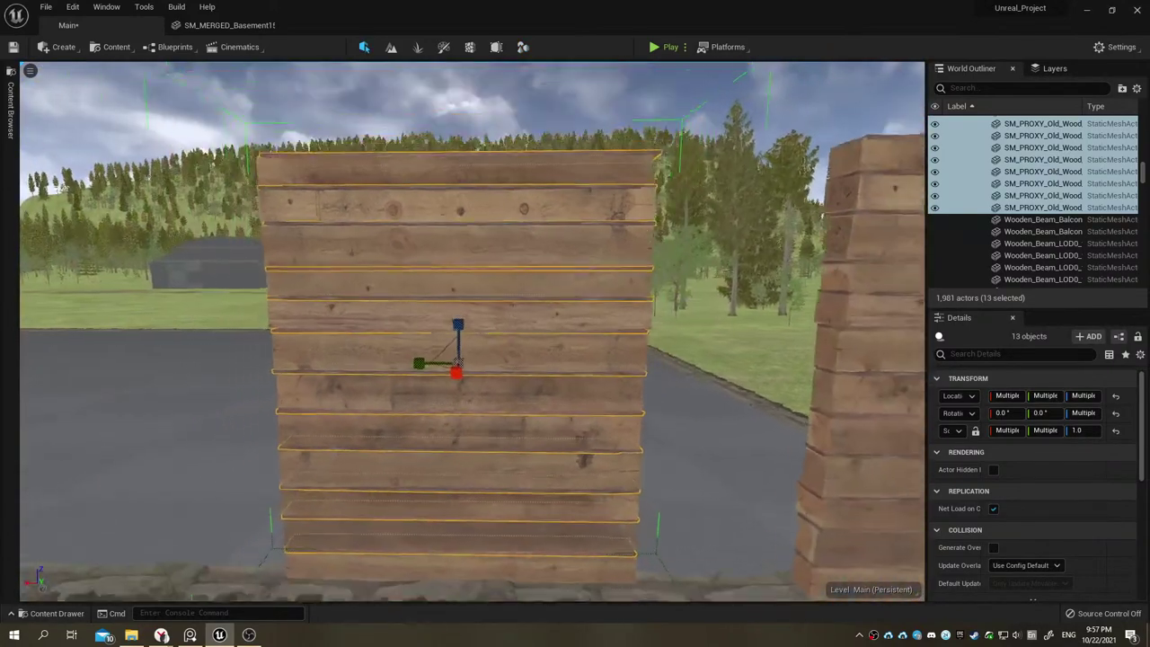
{"action": "scroll", "coordinate": [472, 333], "scroll_direction": "up", "scroll_amount": 2}
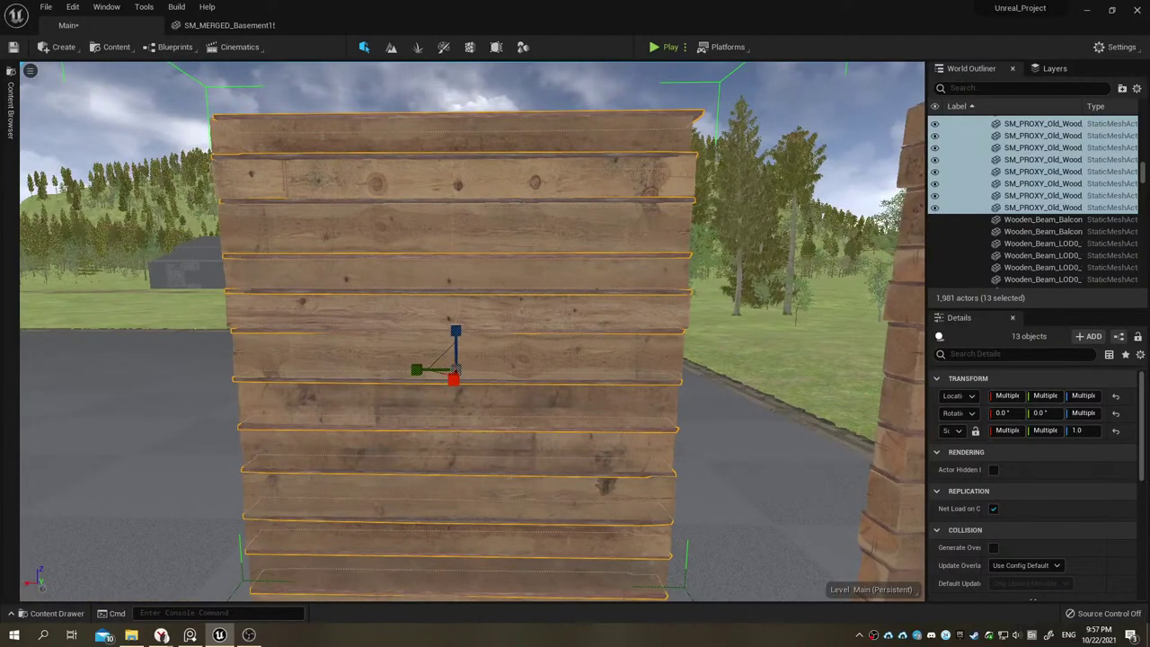
{"action": "right_click", "coordinate": [958, 189]}
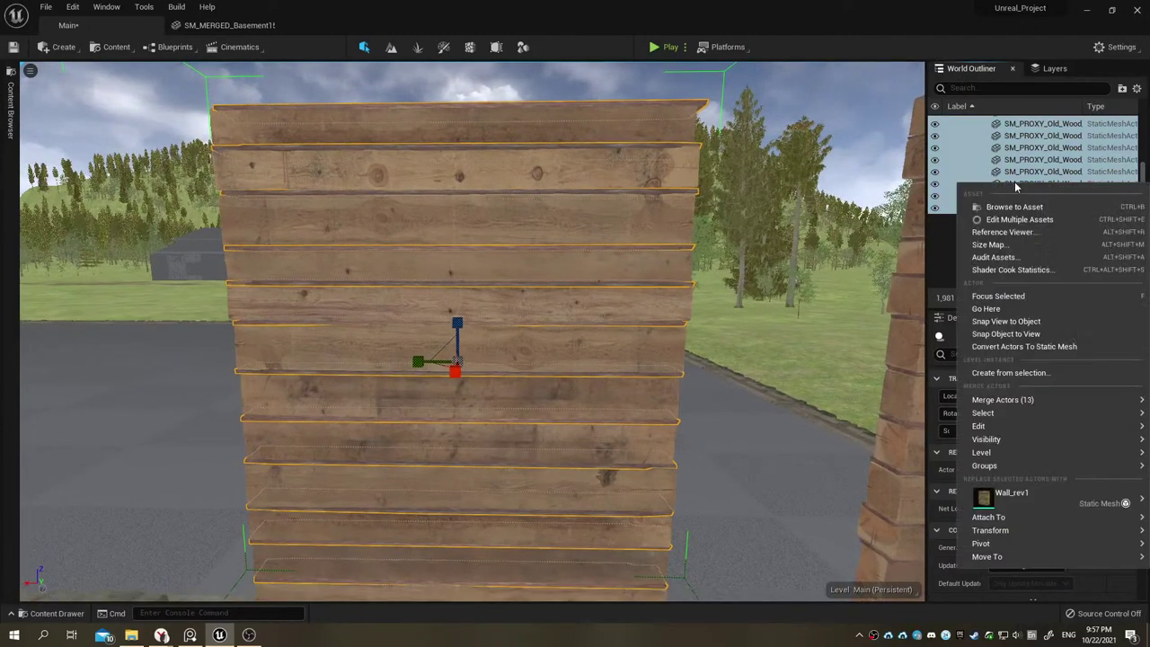
{"action": "mouse_move", "coordinate": [988, 407]}
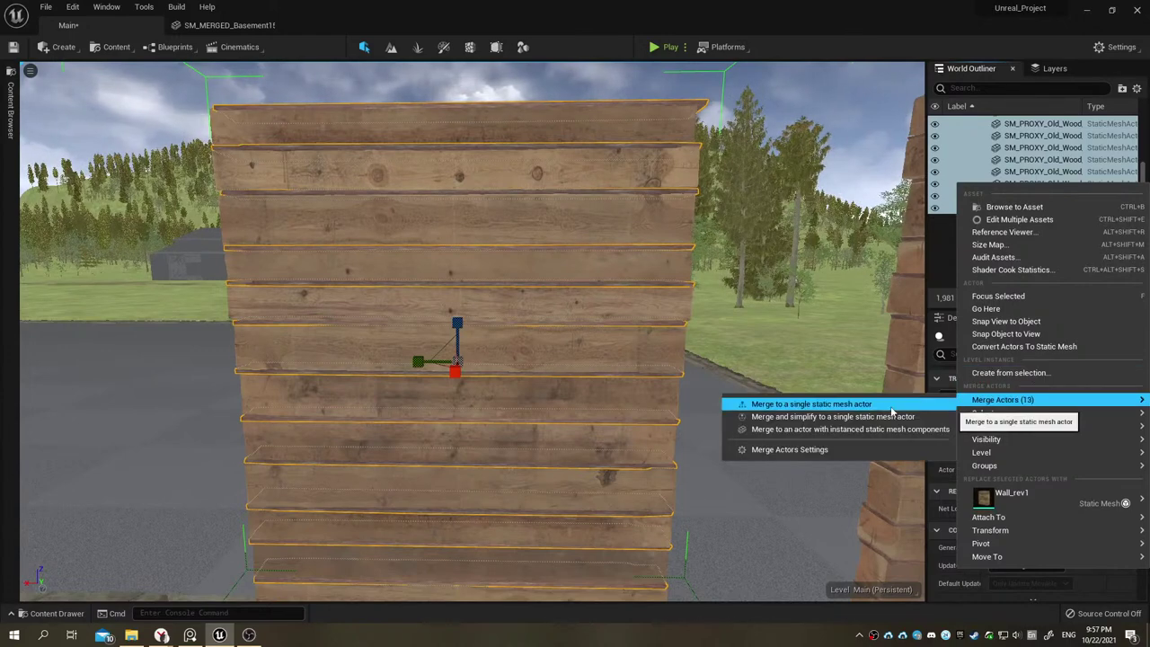
{"action": "left_click", "coordinate": [809, 404]}
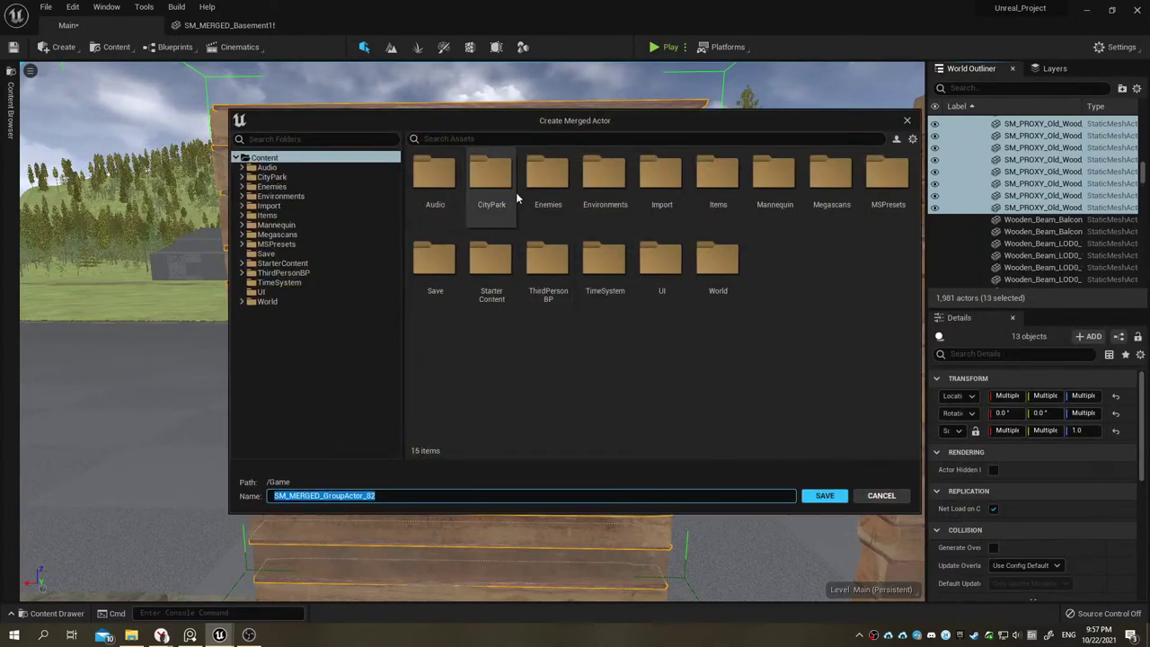
Step: Save the merged mesh as SM_MERGED_GroupActor_82 in Environments/Houses/Two_Floor_House/Rev1
{"action": "double_click", "coordinate": [602, 180]}
{"action": "left_click", "coordinate": [438, 187]}
{"action": "double_click", "coordinate": [438, 183]}
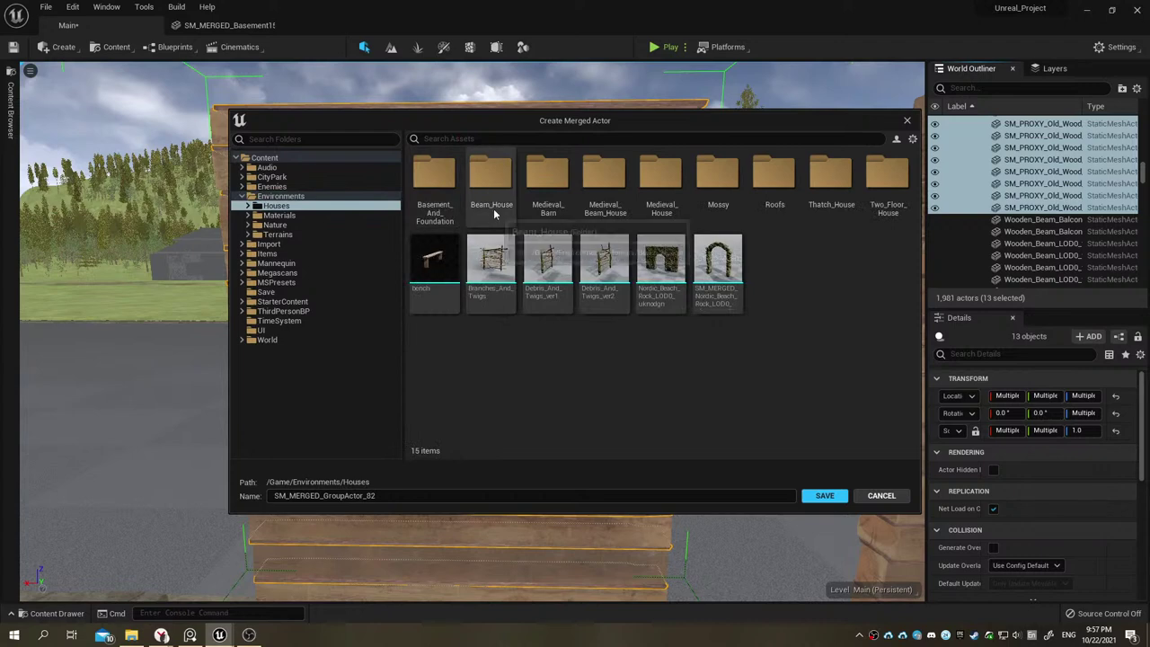
{"action": "double_click", "coordinate": [885, 179]}
{"action": "double_click", "coordinate": [437, 182]}
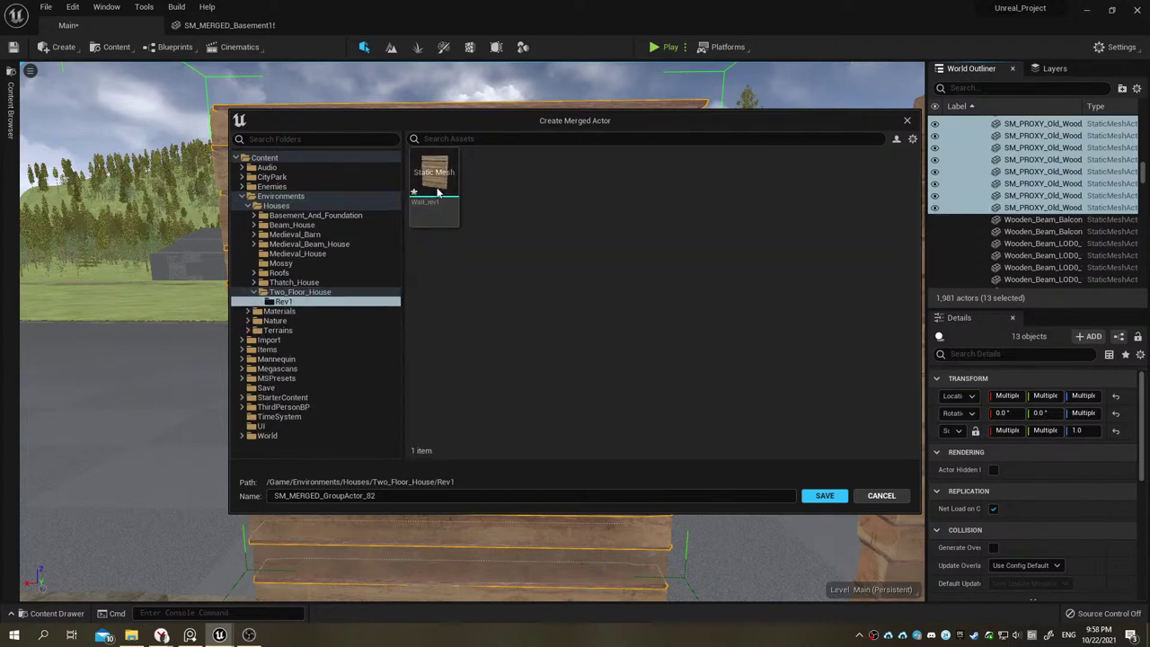
{"action": "left_click", "coordinate": [824, 496]}
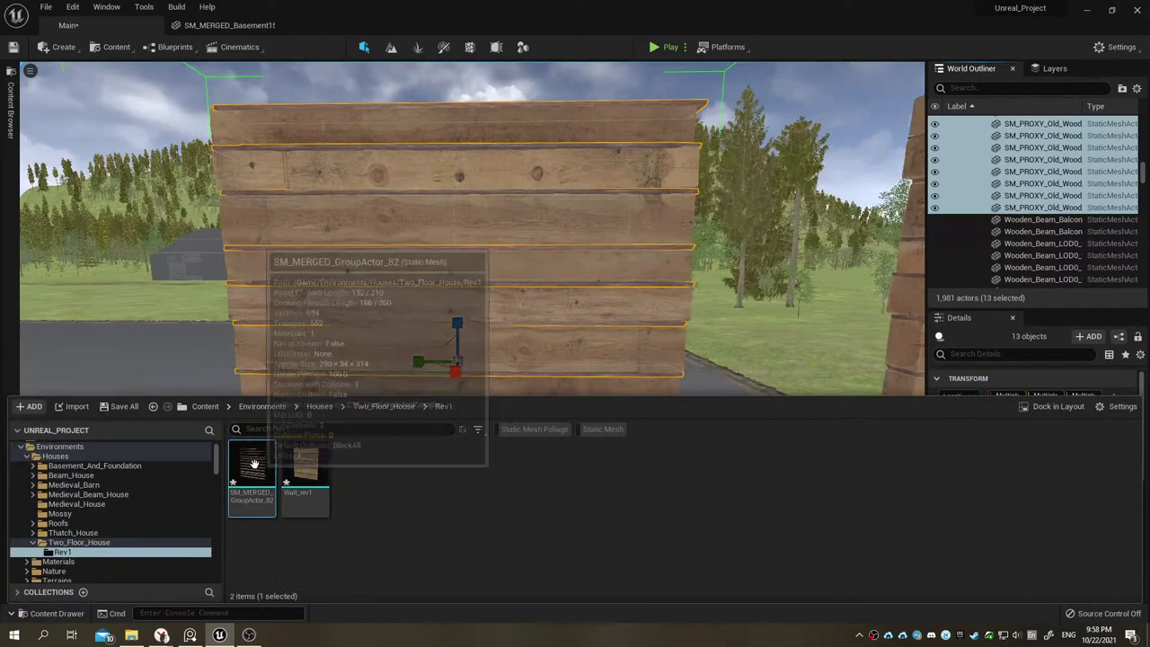
Step: Drag SM_MERGED_GroupActor_82 into the level onto the old wall spot and nudge it along Y
{"action": "mouse_move", "coordinate": [252, 472]}
{"action": "left_mouse_down"}
{"action": "mouse_move", "coordinate": [464, 419]}
{"action": "mouse_move", "coordinate": [474, 550]}
{"action": "left_mouse_up"}
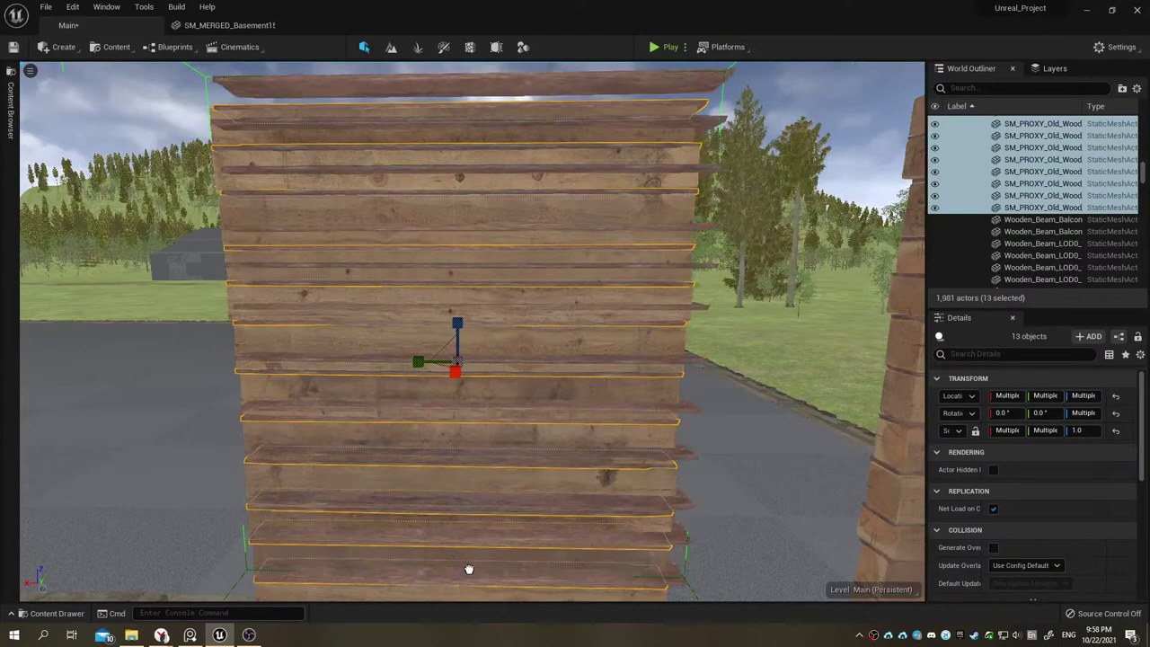
{"action": "left_click_drag", "start_coordinate": [474, 550], "coordinate": [462, 581]}
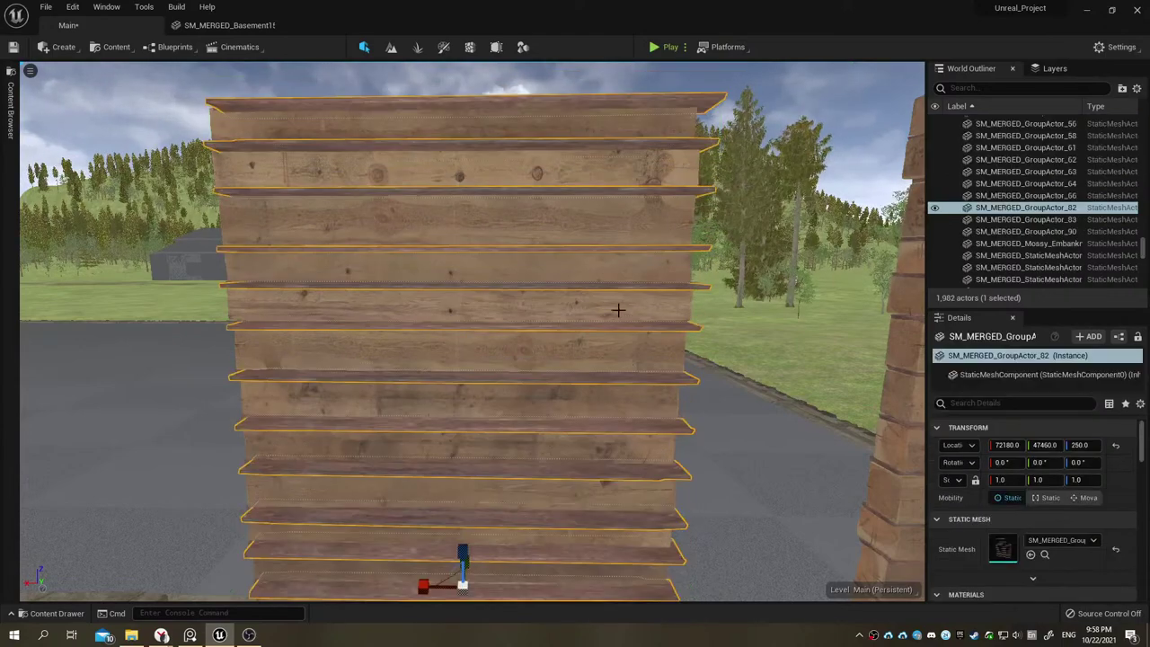
{"action": "mouse_move", "coordinate": [618, 310]}
{"action": "right_mouse_down"}
{"action": "mouse_move", "coordinate": [683, 310]}
{"action": "mouse_move", "coordinate": [614, 309]}
{"action": "right_mouse_up"}
{"action": "left_click_drag", "start_coordinate": [1034, 445], "coordinate": [1050, 445]}
{"action": "mouse_move", "coordinate": [442, 320]}
{"action": "right_mouse_down"}
{"action": "mouse_move", "coordinate": [386, 315]}
{"action": "mouse_move", "coordinate": [437, 323]}
{"action": "right_mouse_up"}
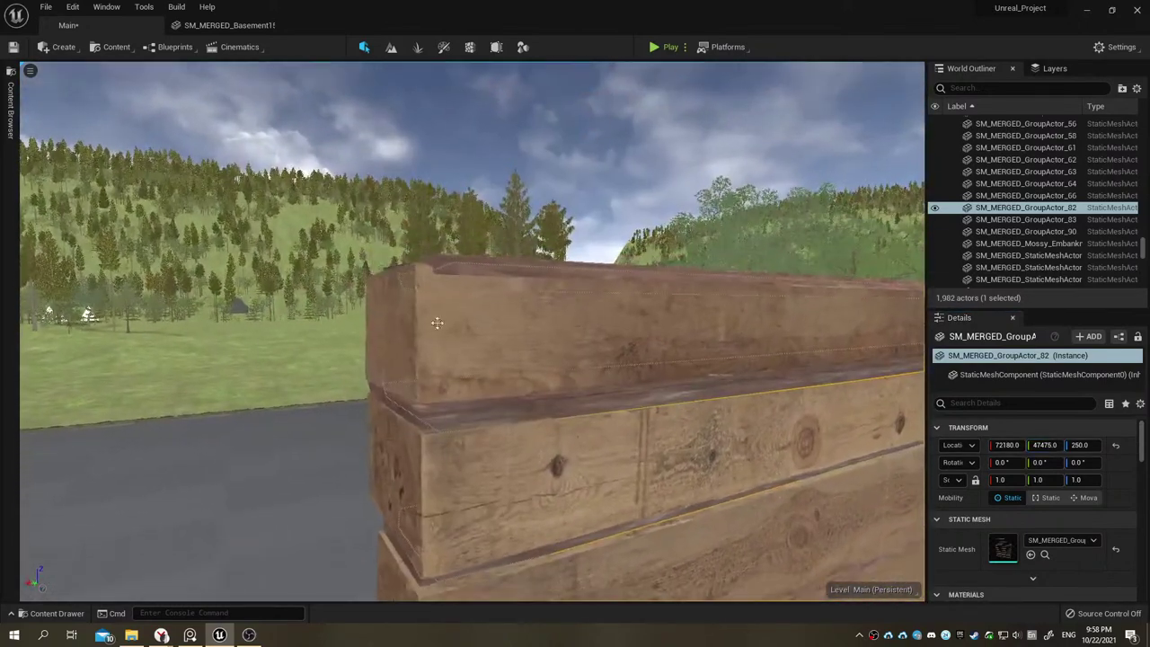
Step: Delete the 13 old SM_PROXY log actors
{"action": "left_click", "coordinate": [460, 423]}
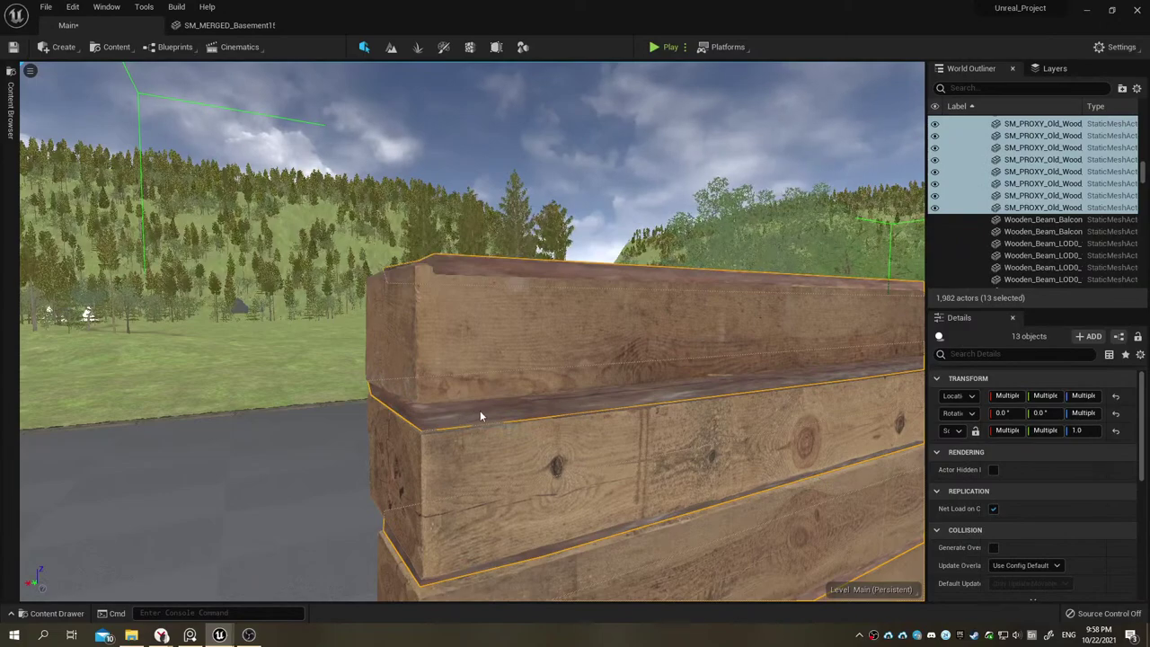
{"action": "key", "text": "Delete"}
{"action": "left_click", "coordinate": [581, 413]}
Step: Nudge the merged wall along X to 72185, 47475, 250, then switch to the Modeling transform tool
{"action": "left_click", "coordinate": [589, 396]}
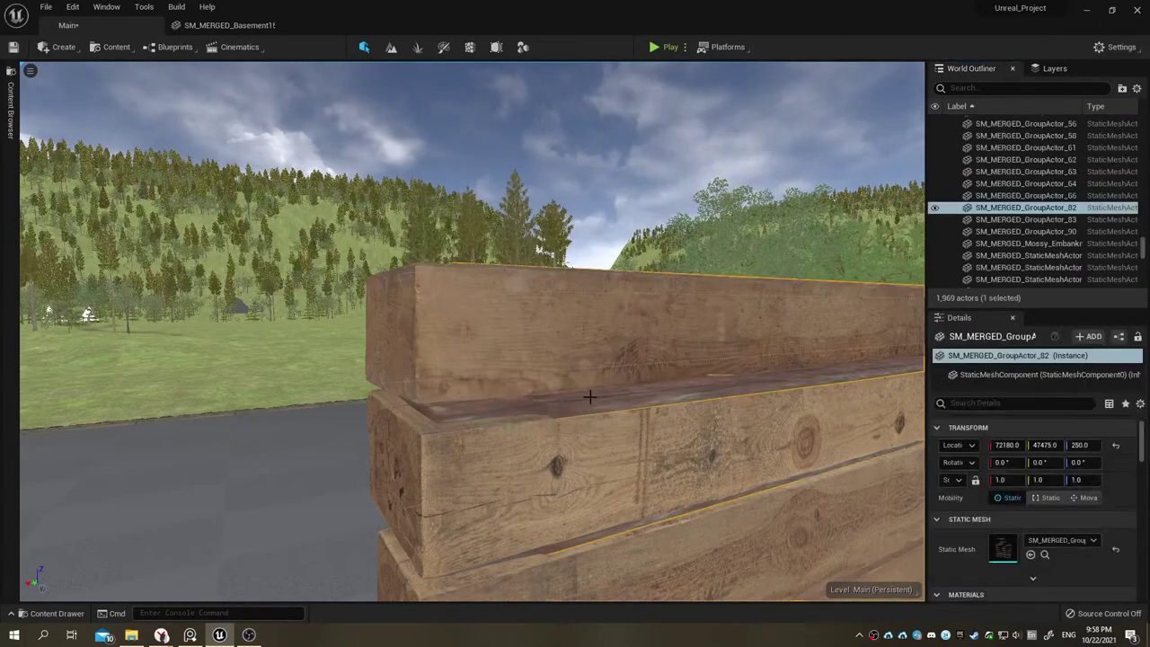
{"action": "right_click_drag", "start_coordinate": [590, 396], "coordinate": [429, 278]}
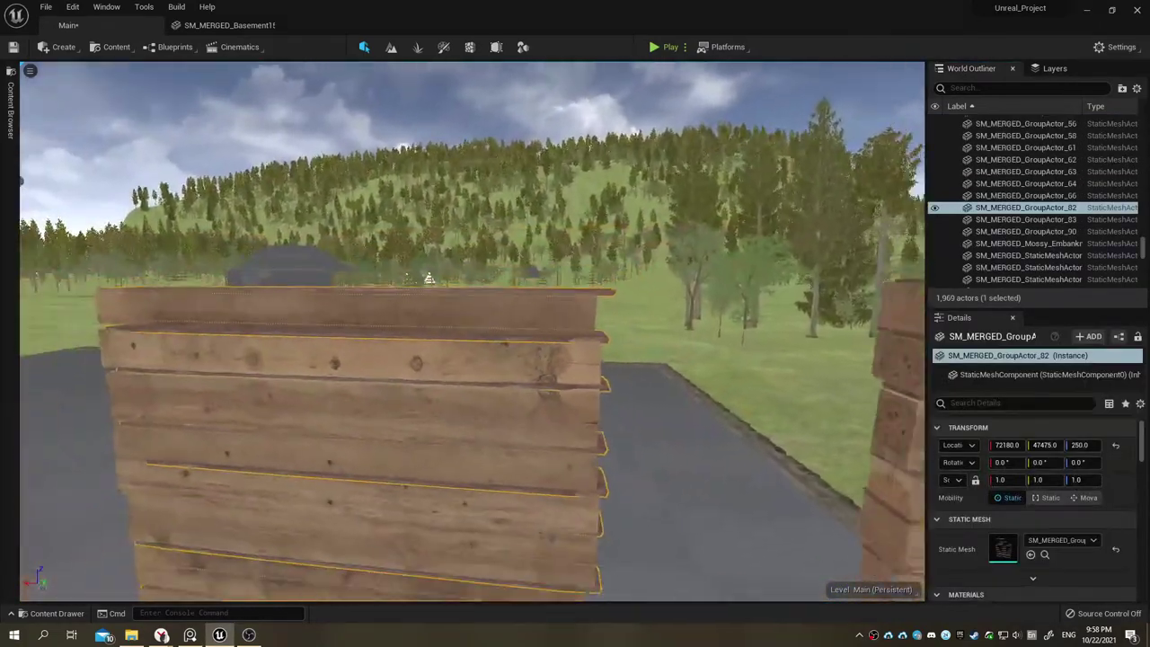
{"action": "right_click_drag", "start_coordinate": [590, 397], "coordinate": [632, 392]}
{"action": "left_click_drag", "start_coordinate": [1006, 445], "coordinate": [1020, 445]}
{"action": "right_click_drag", "start_coordinate": [410, 326], "coordinate": [410, 326]}
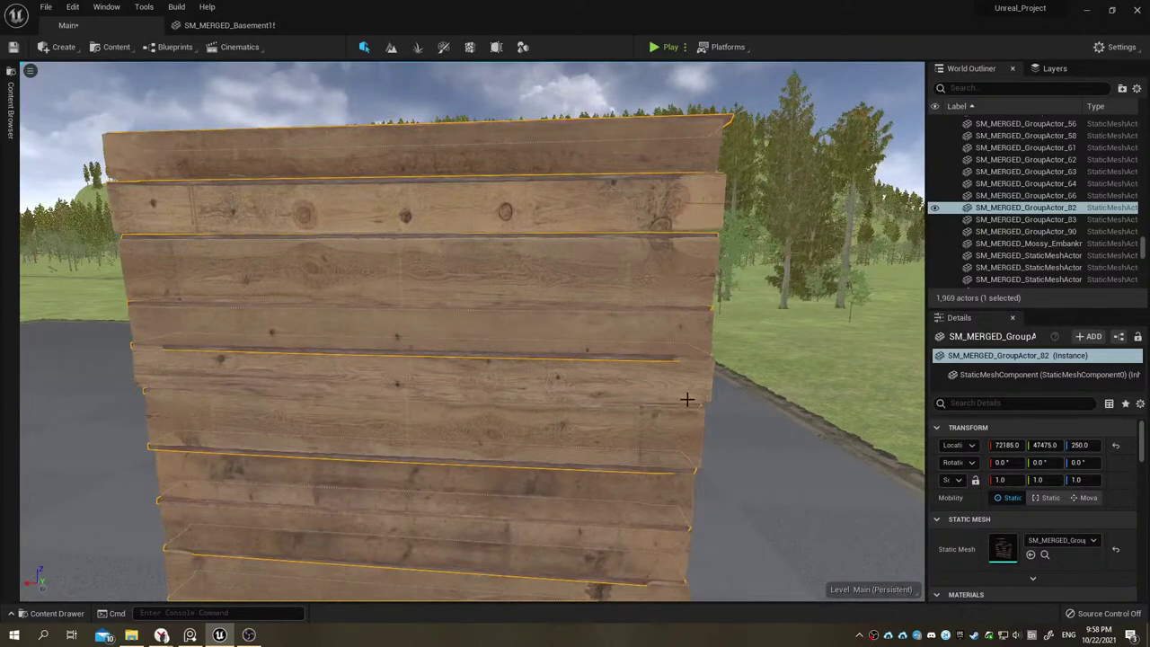
{"action": "right_click_drag", "start_coordinate": [637, 370], "coordinate": [637, 370]}
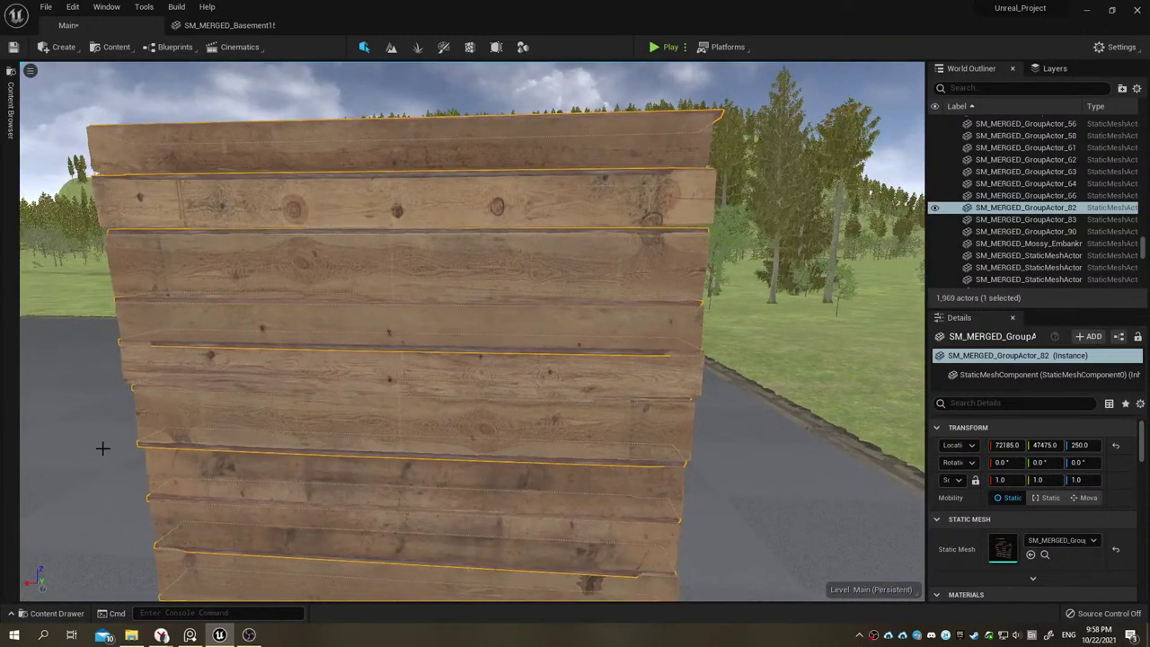
{"action": "key", "text": "shift+5"}
{"action": "left_click", "coordinate": [37, 444]}
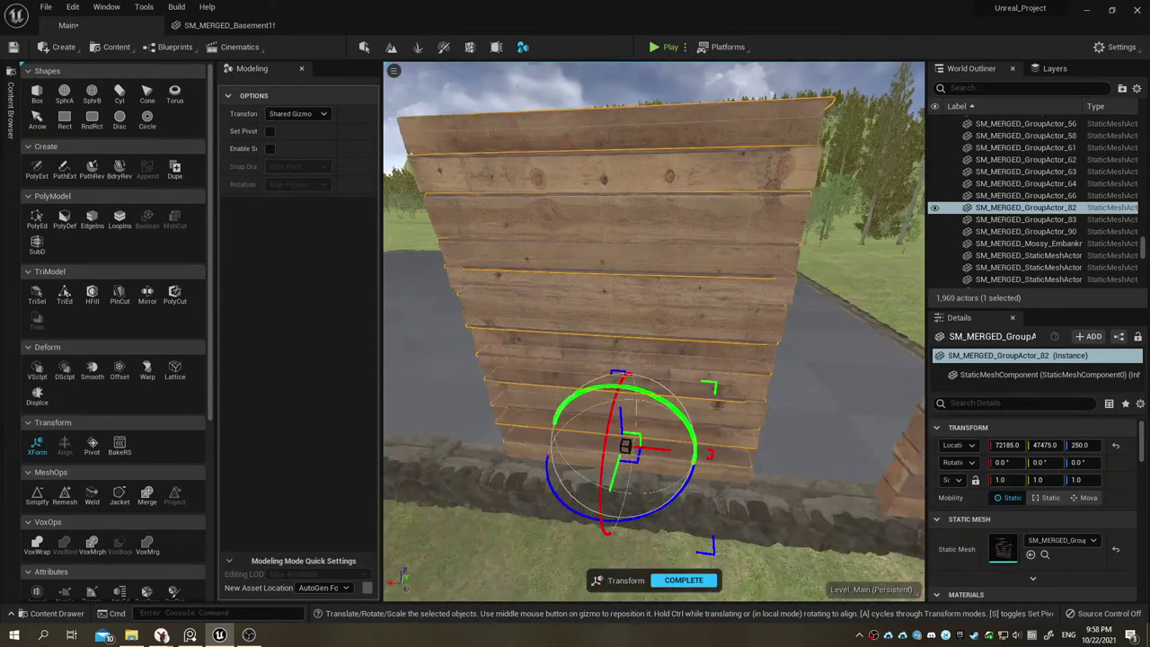
Step: Reselect the whole merged wall from an angled view on its right side
{"action": "right_click_drag", "start_coordinate": [703, 543], "coordinate": [634, 460]}
{"action": "left_click", "coordinate": [632, 465]}
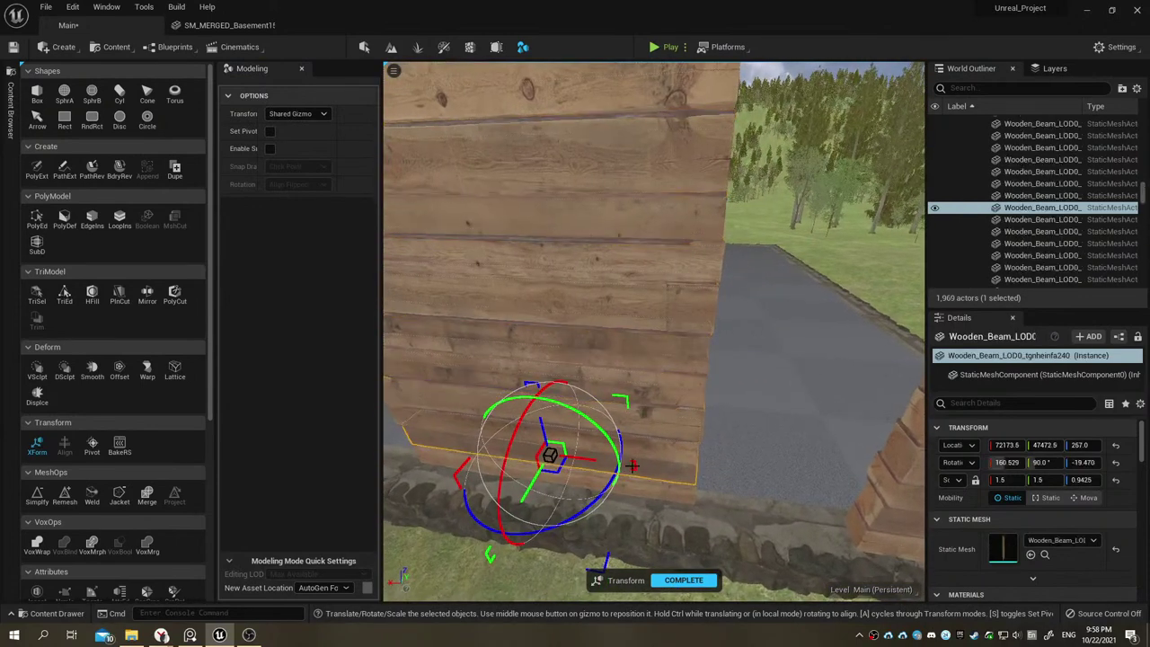
{"action": "left_click", "coordinate": [683, 335]}
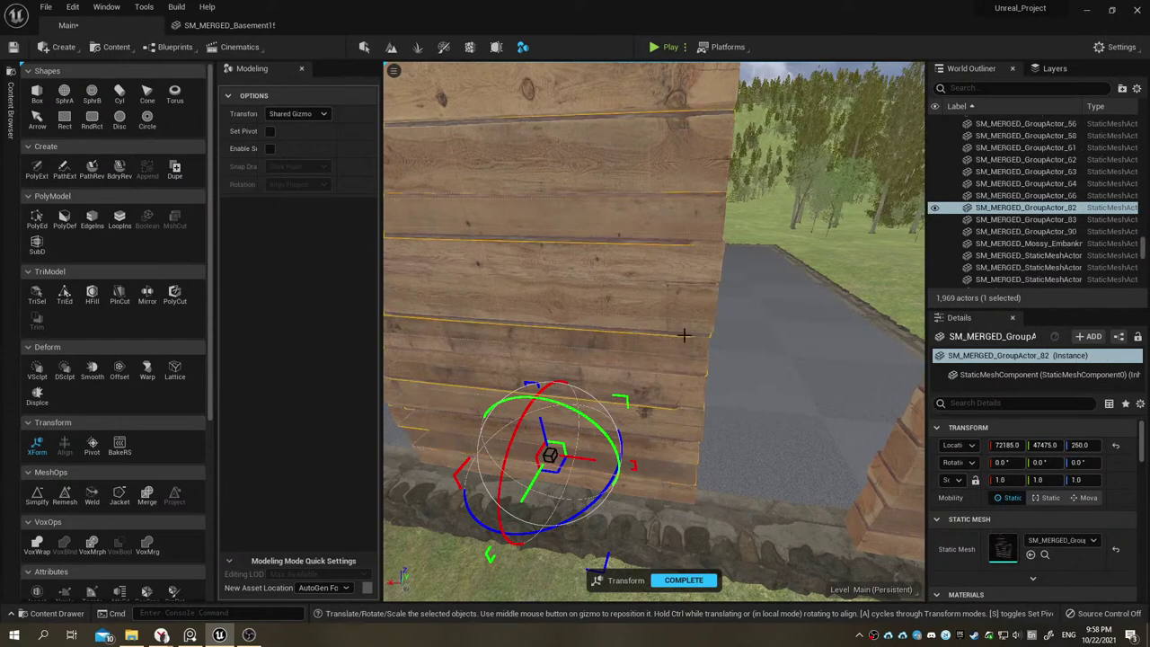
{"action": "right_click_drag", "start_coordinate": [686, 333], "coordinate": [620, 476]}
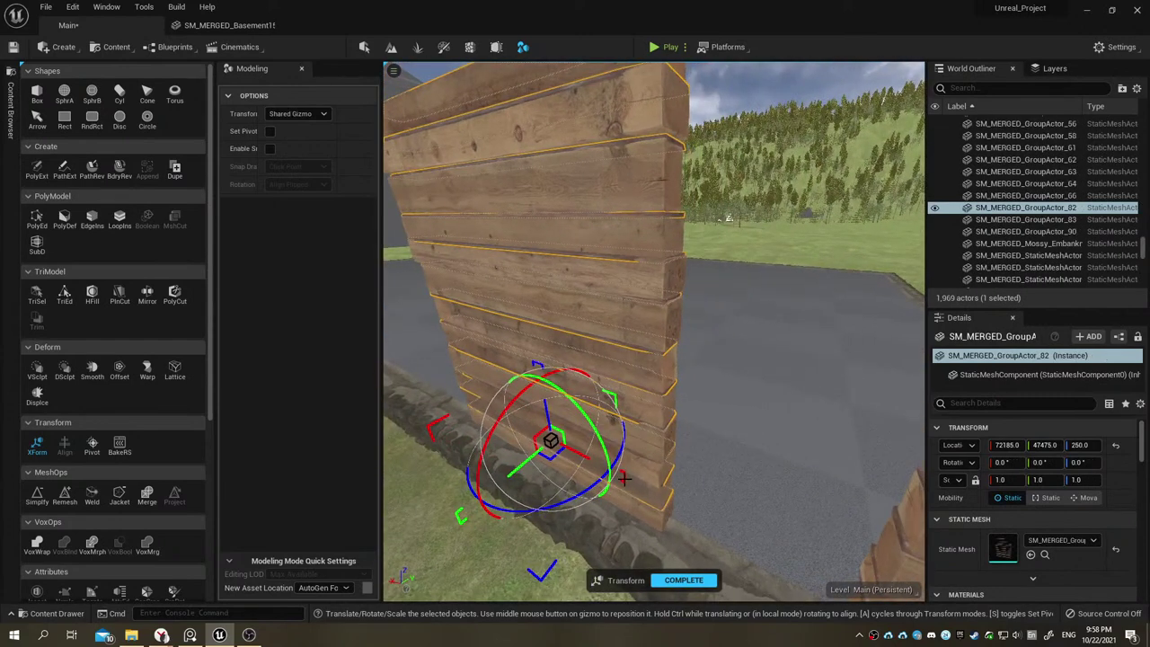
{"action": "right_click_drag", "start_coordinate": [728, 216], "coordinate": [739, 216]}
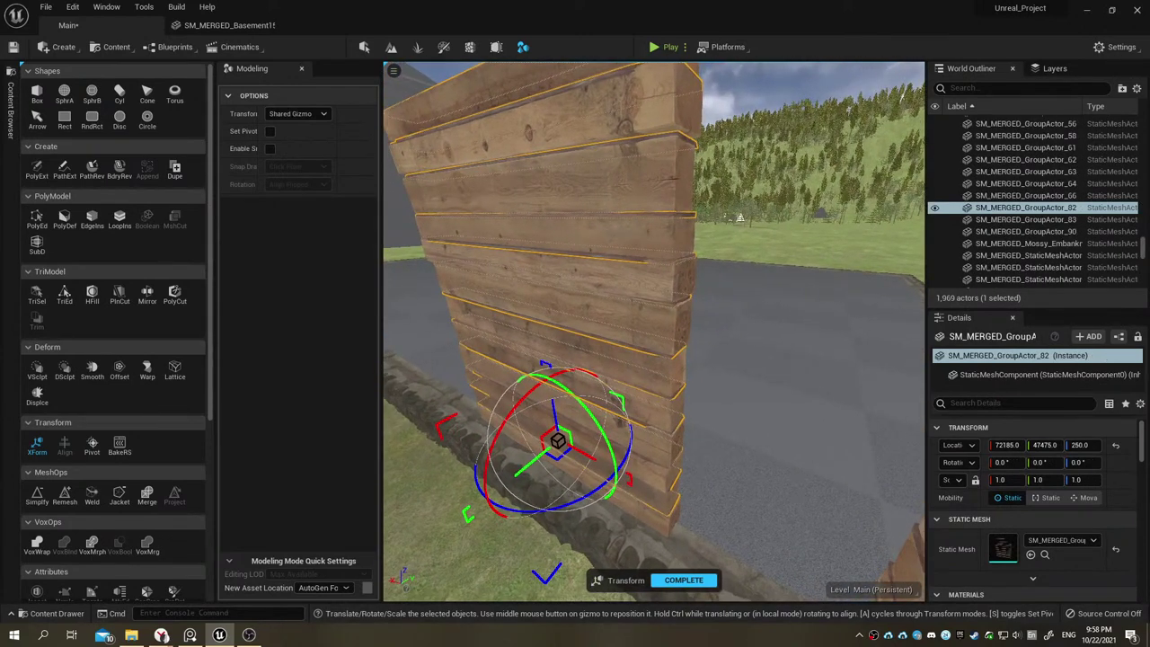
{"action": "scroll", "coordinate": [602, 506], "scroll_direction": "up", "scroll_amount": 2}
{"action": "scroll", "coordinate": [602, 505], "scroll_direction": "up", "scroll_amount": 2}
{"action": "scroll", "coordinate": [602, 506], "scroll_direction": "up", "scroll_amount": 2}
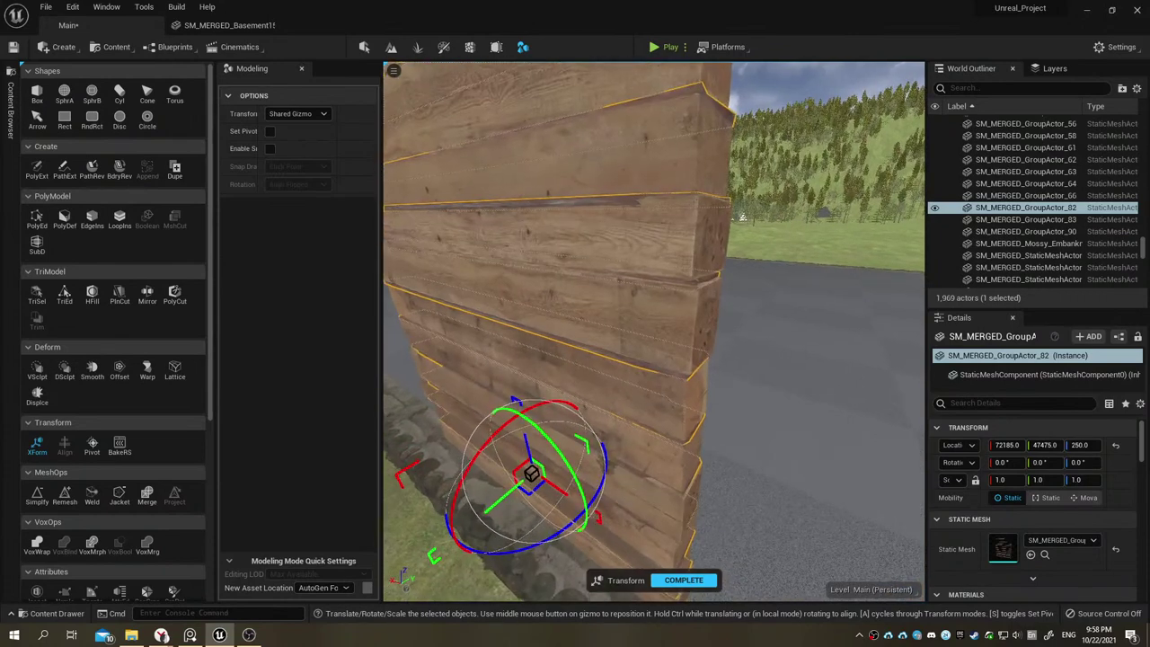
Step: View the wall end-on and drag its X scale handle slightly smaller
{"action": "left_click", "coordinate": [600, 519]}
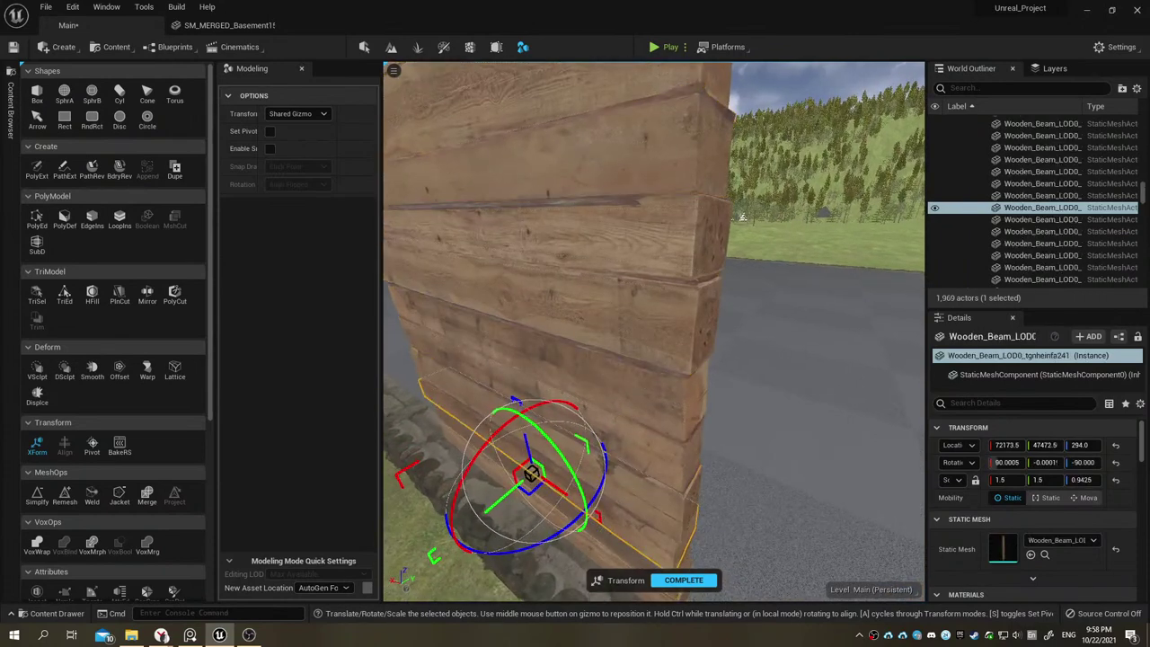
{"action": "left_click", "coordinate": [637, 473]}
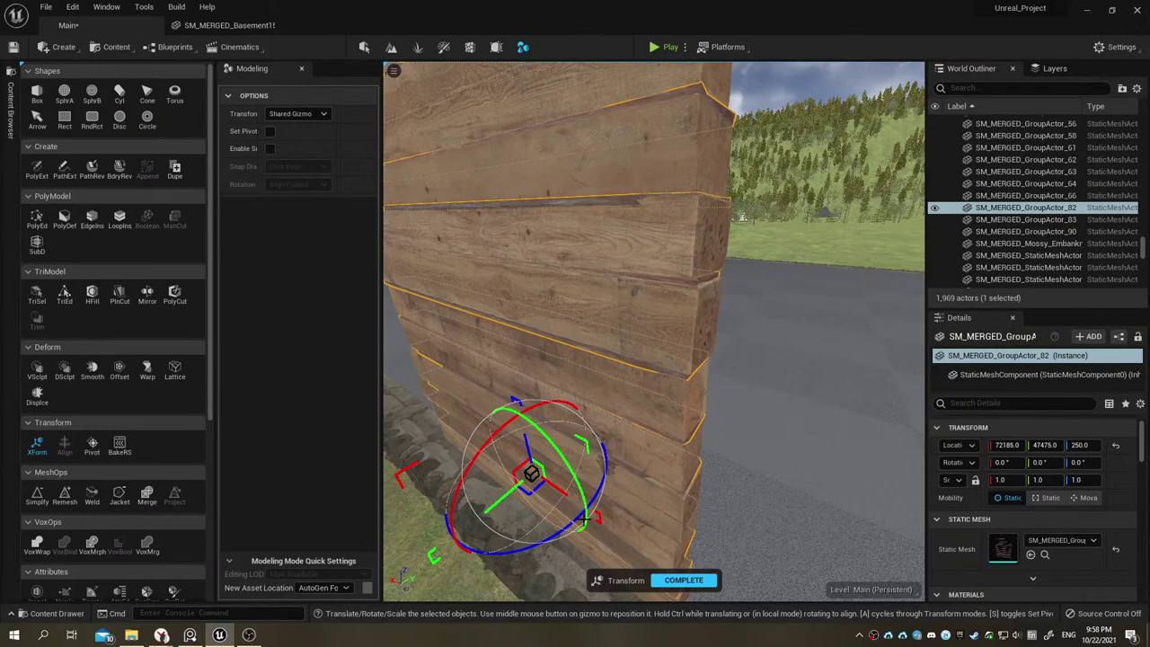
{"action": "right_click_drag", "start_coordinate": [598, 519], "coordinate": [586, 387]}
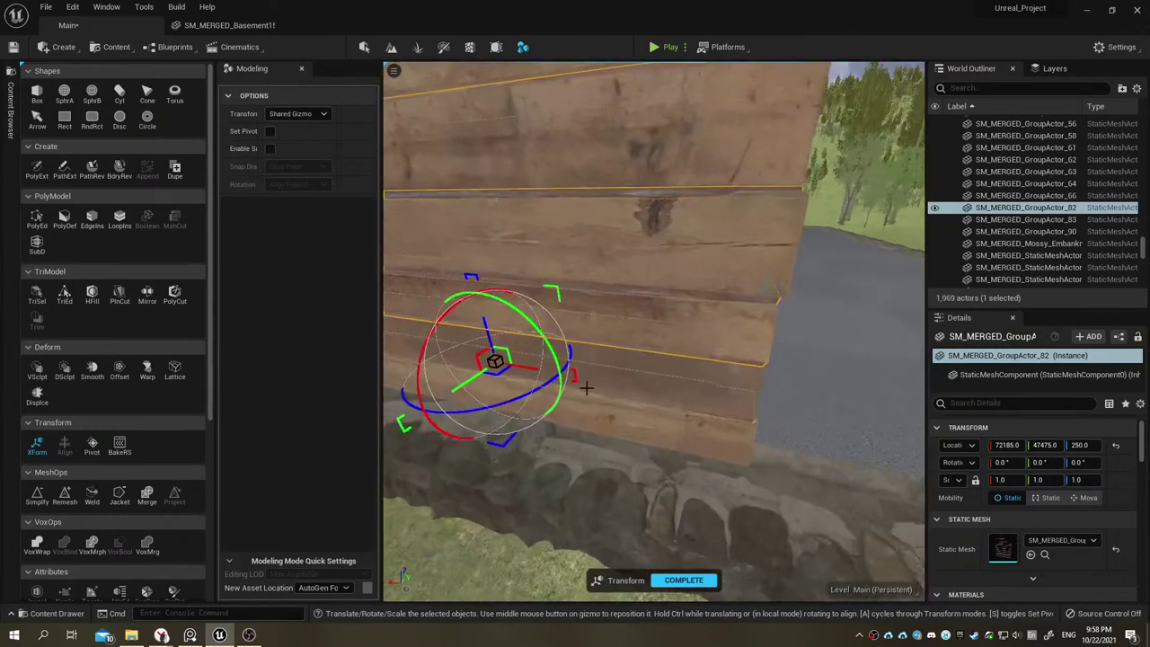
{"action": "right_click_drag", "start_coordinate": [575, 371], "coordinate": [501, 308]}
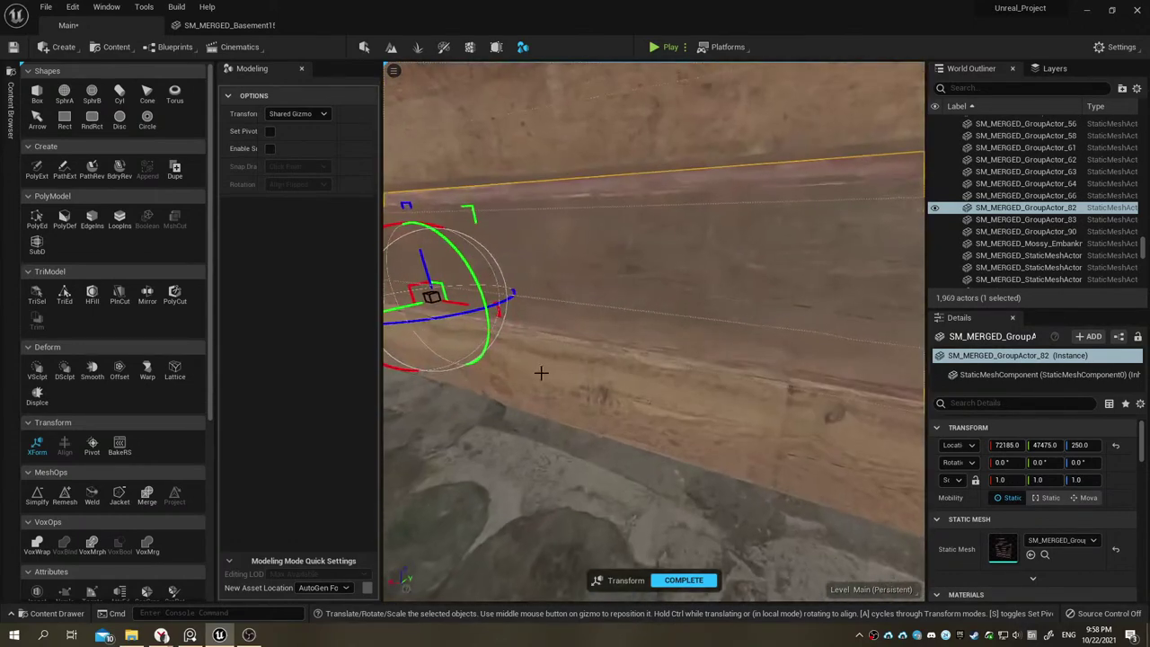
{"action": "right_click_drag", "start_coordinate": [629, 359], "coordinate": [521, 341]}
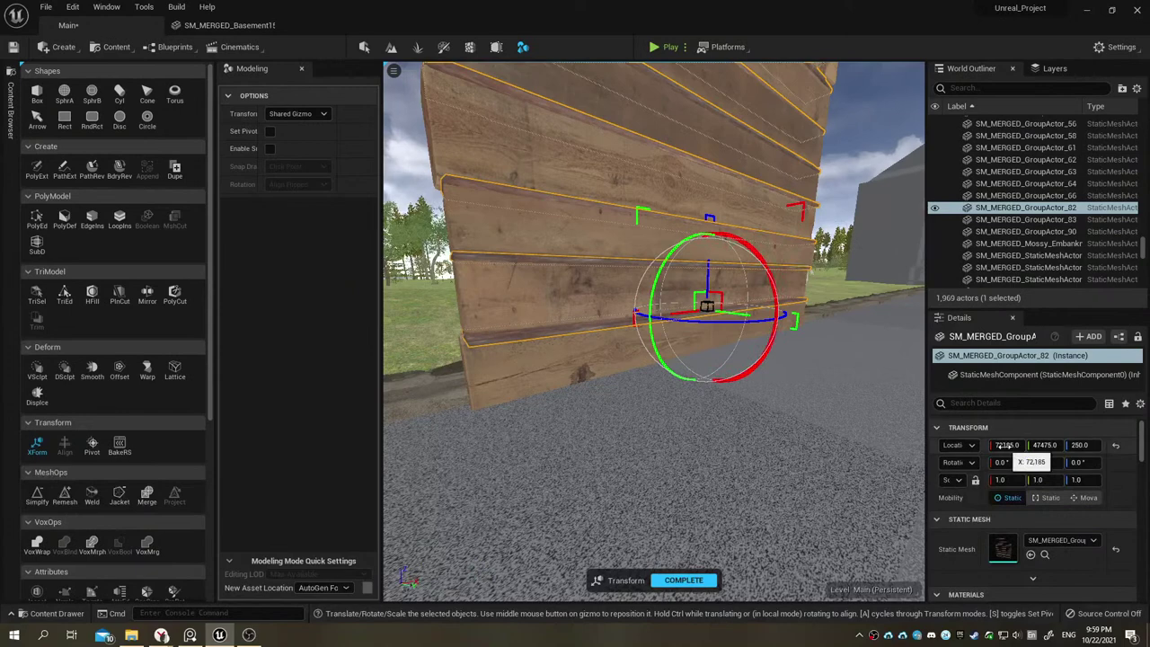
{"action": "left_click_drag", "start_coordinate": [1006, 477], "coordinate": [993, 477]}
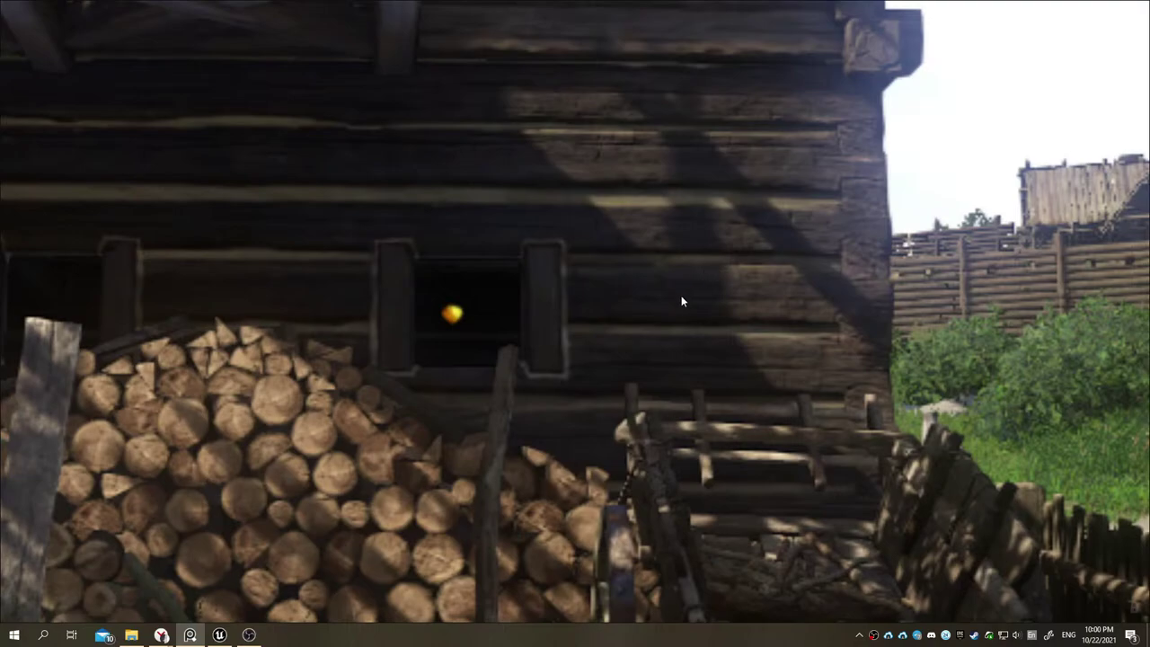
Step: Leave the full-screen reference footage and return to the editor
{"action": "key", "text": "Escape"}
{"action": "scroll", "coordinate": [672, 379], "scroll_direction": "up", "scroll_amount": 2}
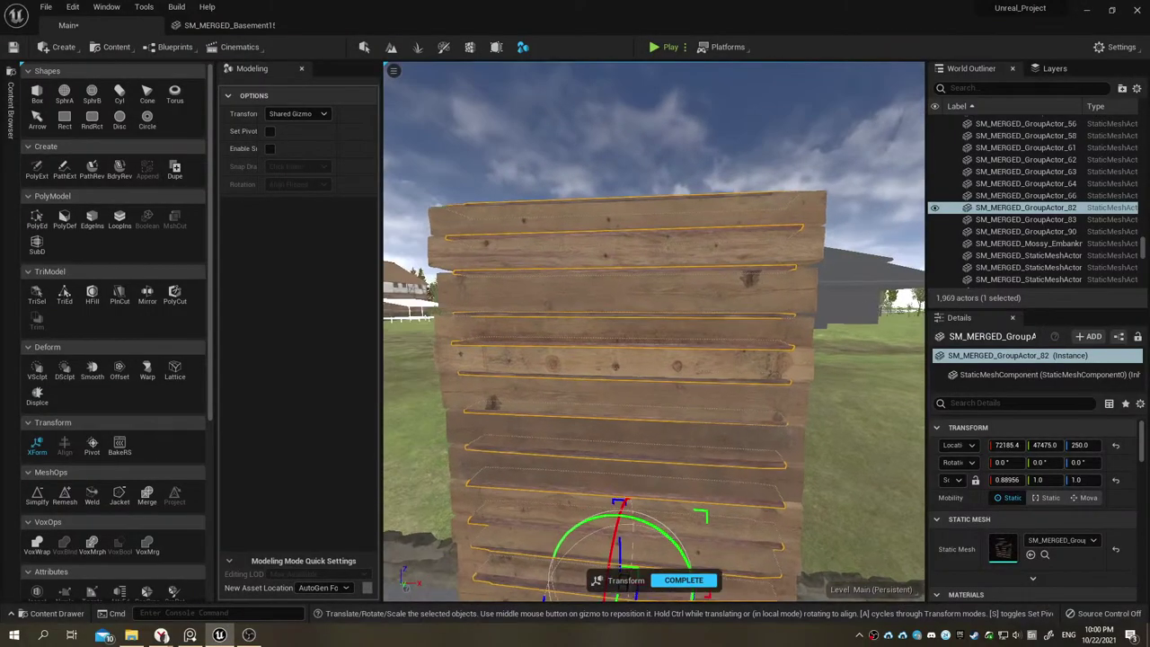
{"action": "scroll", "coordinate": [672, 379], "scroll_direction": "up", "scroll_amount": 2}
{"action": "right_click_drag", "start_coordinate": [718, 461], "coordinate": [683, 445]}
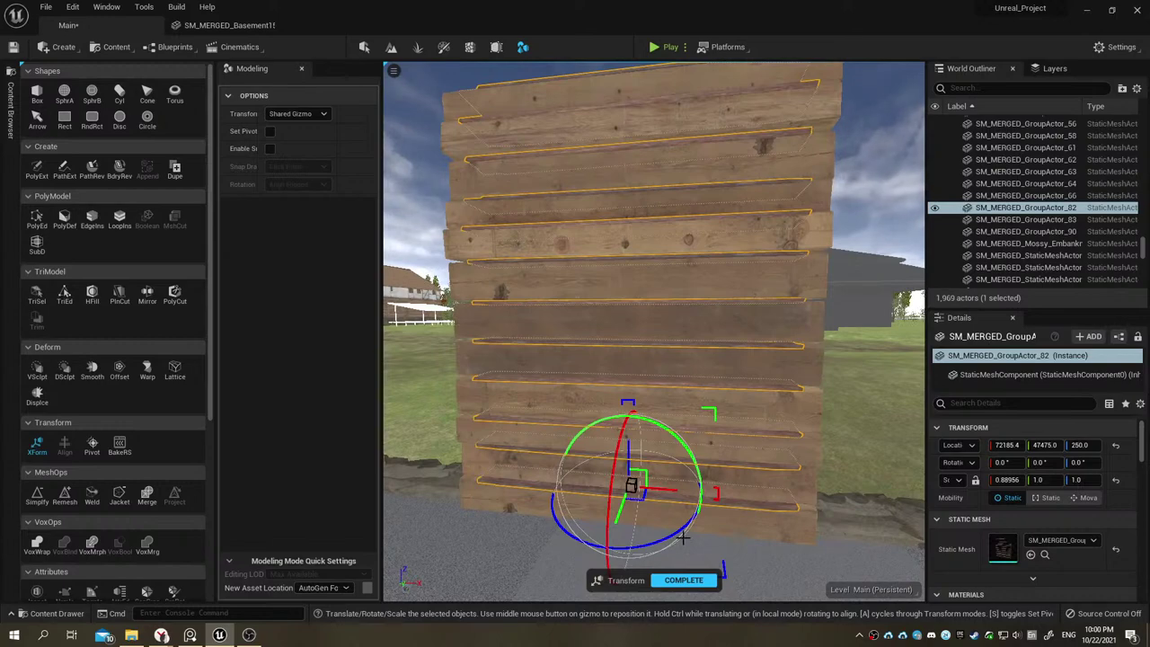
{"action": "mouse_move", "coordinate": [721, 500]}
{"action": "right_mouse_down"}
{"action": "mouse_move", "coordinate": [619, 440]}
{"action": "mouse_move", "coordinate": [500, 299]}
{"action": "mouse_move", "coordinate": [715, 312]}
{"action": "right_mouse_up"}
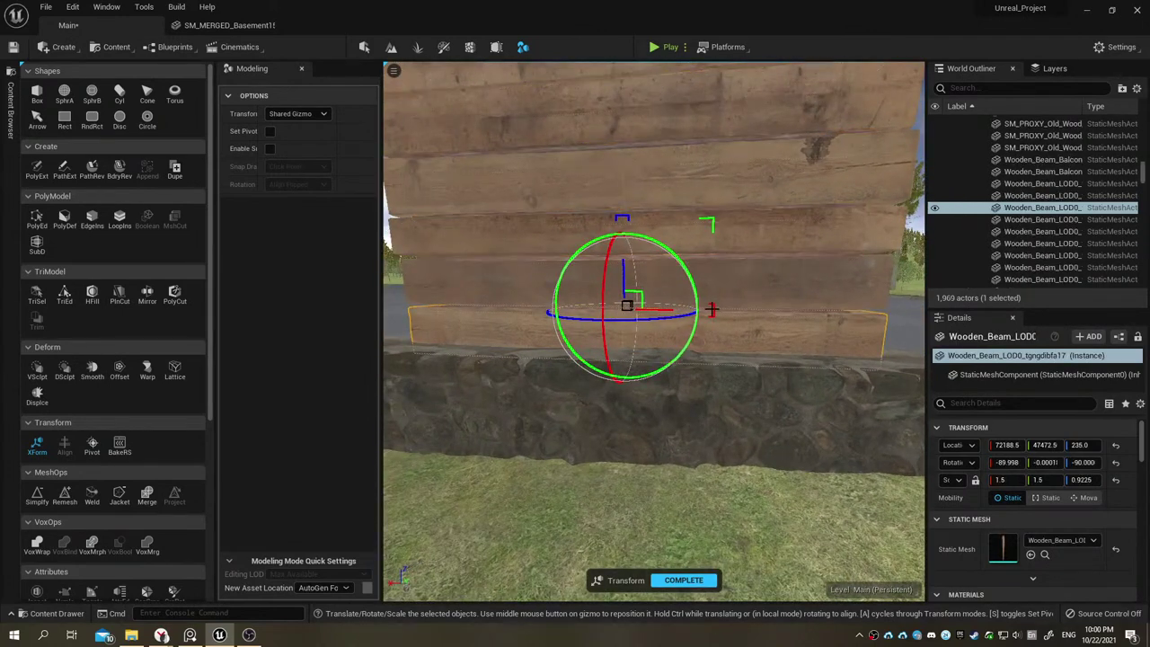
{"action": "mouse_move", "coordinate": [714, 306]}
{"action": "right_mouse_down"}
{"action": "mouse_move", "coordinate": [697, 307]}
{"action": "mouse_move", "coordinate": [718, 315]}
{"action": "right_mouse_up"}
{"action": "left_click", "coordinate": [729, 315]}
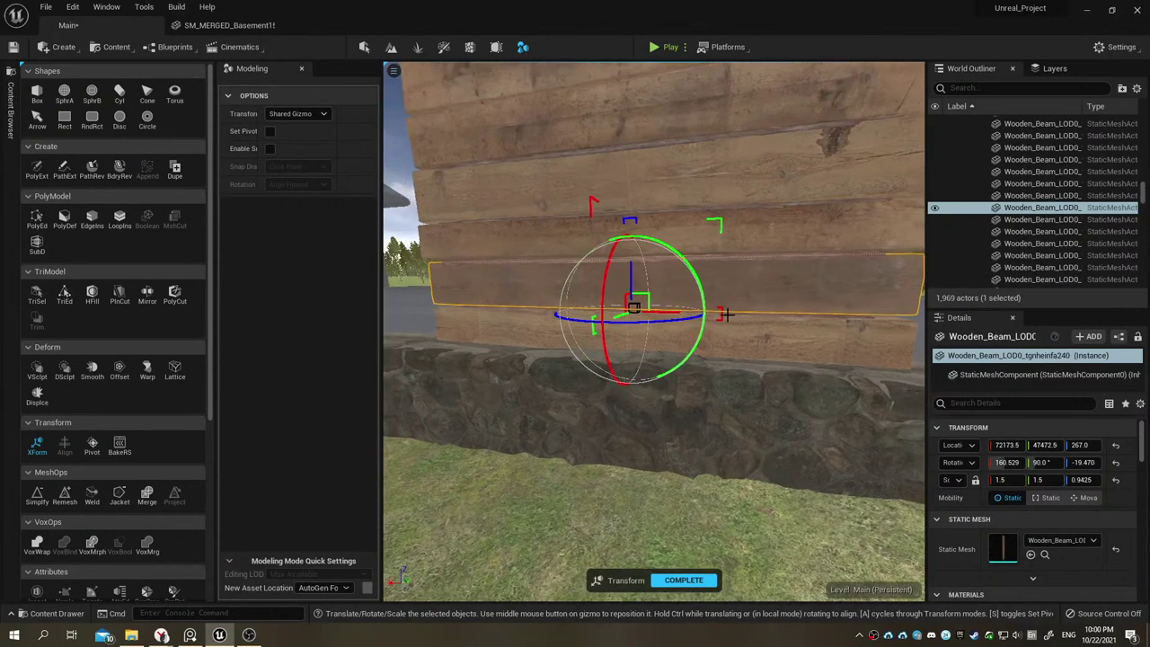
{"action": "key", "text": "ctrl+z"}
{"action": "mouse_move", "coordinate": [722, 312]}
{"action": "left_mouse_down", "text": "alt"}
{"action": "mouse_move", "coordinate": [692, 350]}
{"action": "mouse_move", "coordinate": [679, 327]}
{"action": "mouse_move", "coordinate": [665, 328]}
{"action": "mouse_move", "coordinate": [692, 356]}
{"action": "left_mouse_up", "text": "alt"}
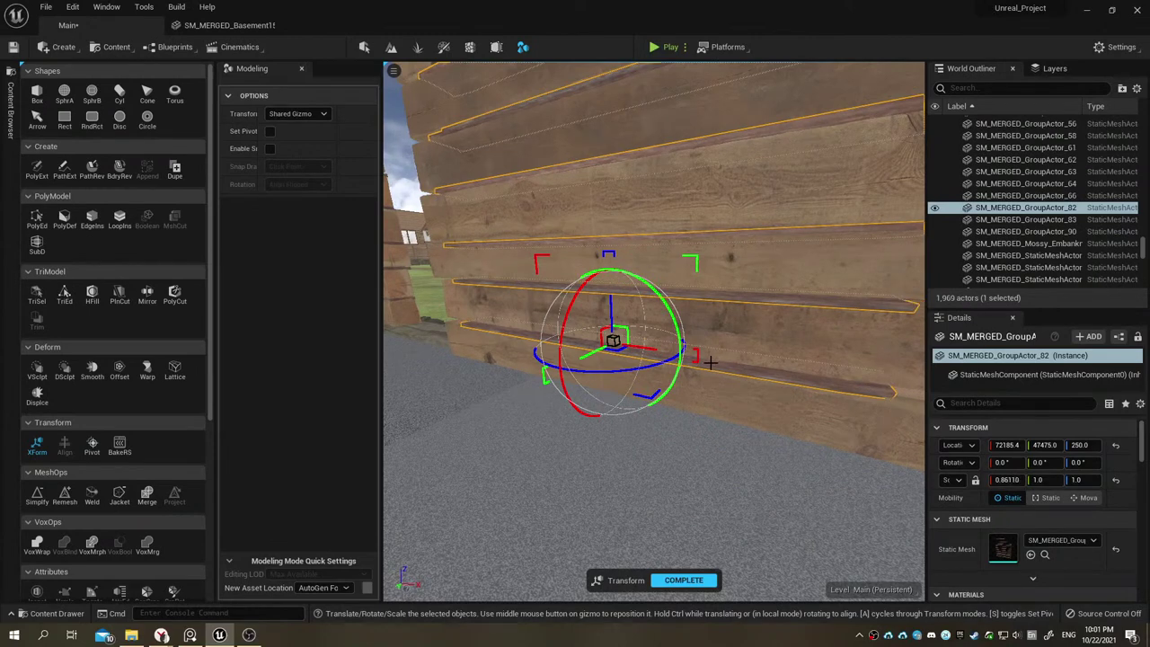
Step: Try a further X shortening, inspect the wall, undo back to 0.88956 and complete the transform
{"action": "left_click_drag", "start_coordinate": [710, 362], "coordinate": [755, 342]}
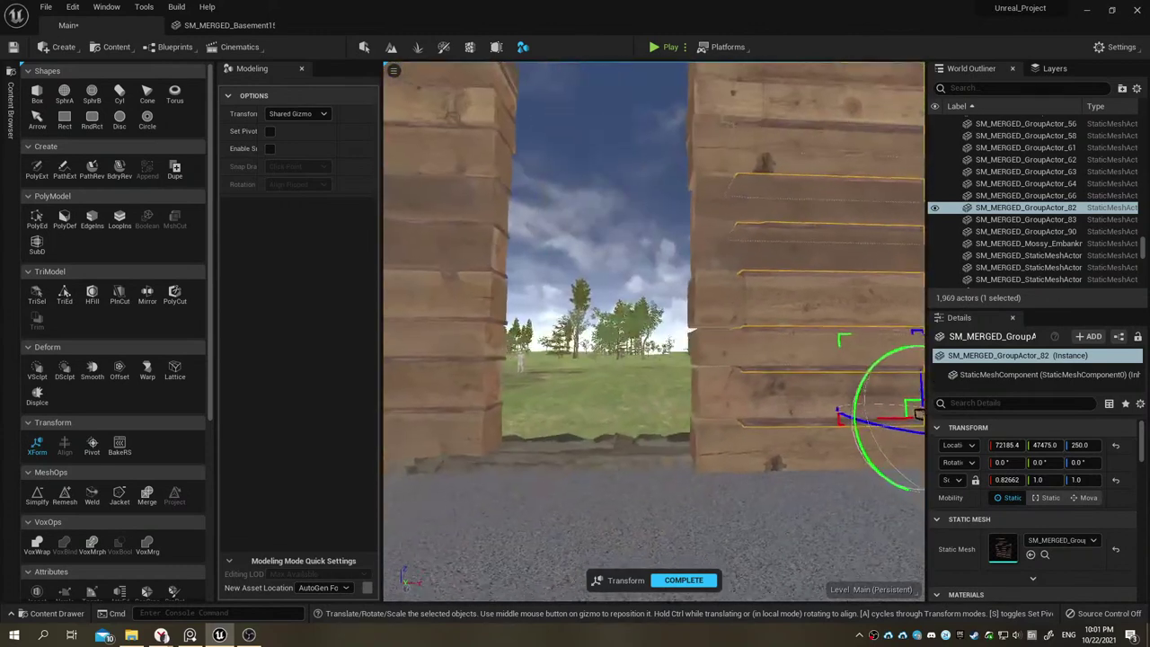
{"action": "left_click_drag", "start_coordinate": [754, 342], "coordinate": [556, 371], "text": "alt"}
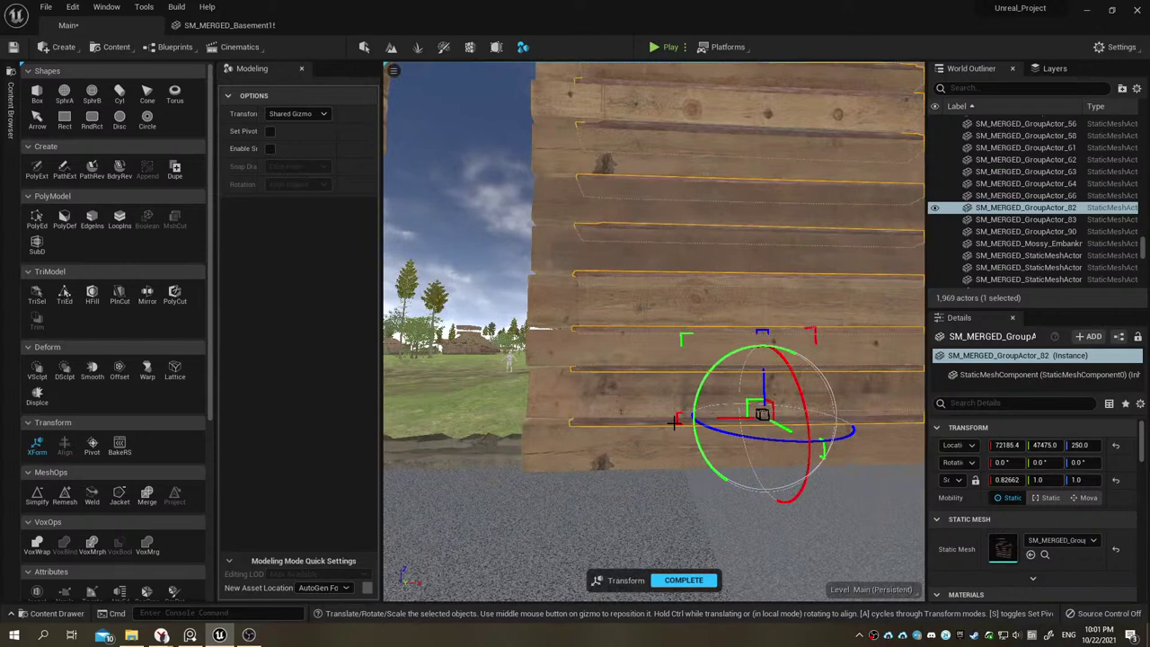
{"action": "left_click_drag", "start_coordinate": [599, 421], "coordinate": [715, 421], "text": "alt"}
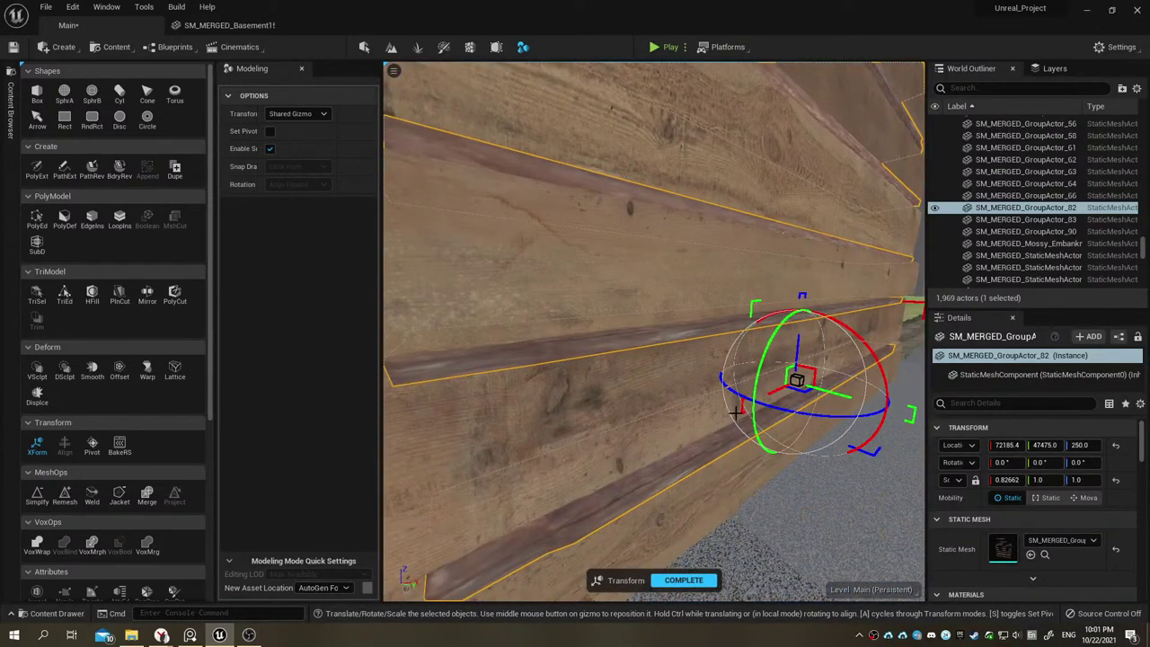
{"action": "left_click_drag", "start_coordinate": [734, 411], "coordinate": [682, 363], "text": "alt"}
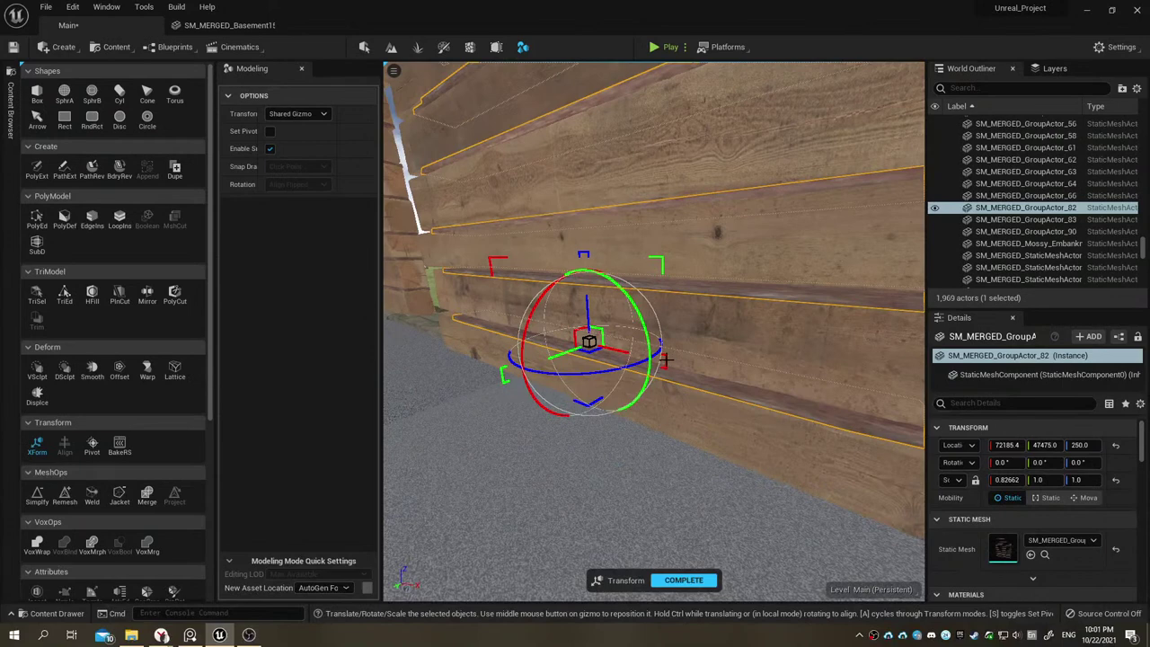
{"action": "left_click_drag", "start_coordinate": [658, 376], "coordinate": [607, 352], "text": "alt"}
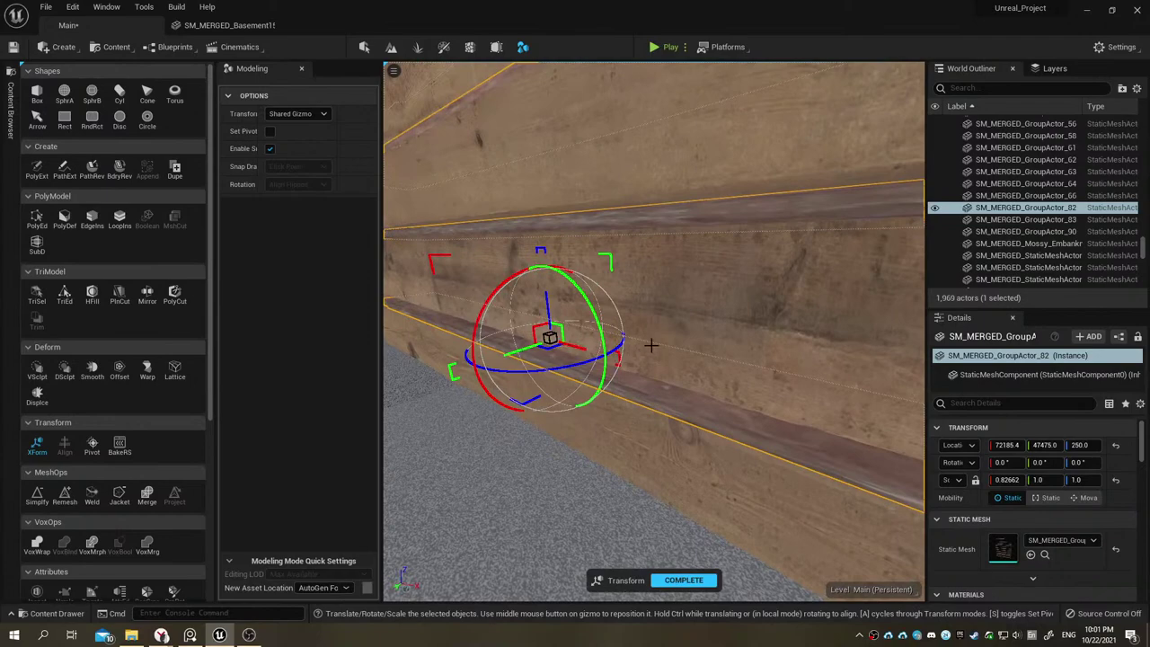
{"action": "key", "text": "ctrl+z"}
{"action": "mouse_move", "coordinate": [651, 345]}
{"action": "left_mouse_down", "text": "alt"}
{"action": "mouse_move", "coordinate": [629, 351]}
{"action": "mouse_move", "coordinate": [683, 368]}
{"action": "mouse_move", "coordinate": [678, 571]}
{"action": "left_mouse_up", "text": "alt"}
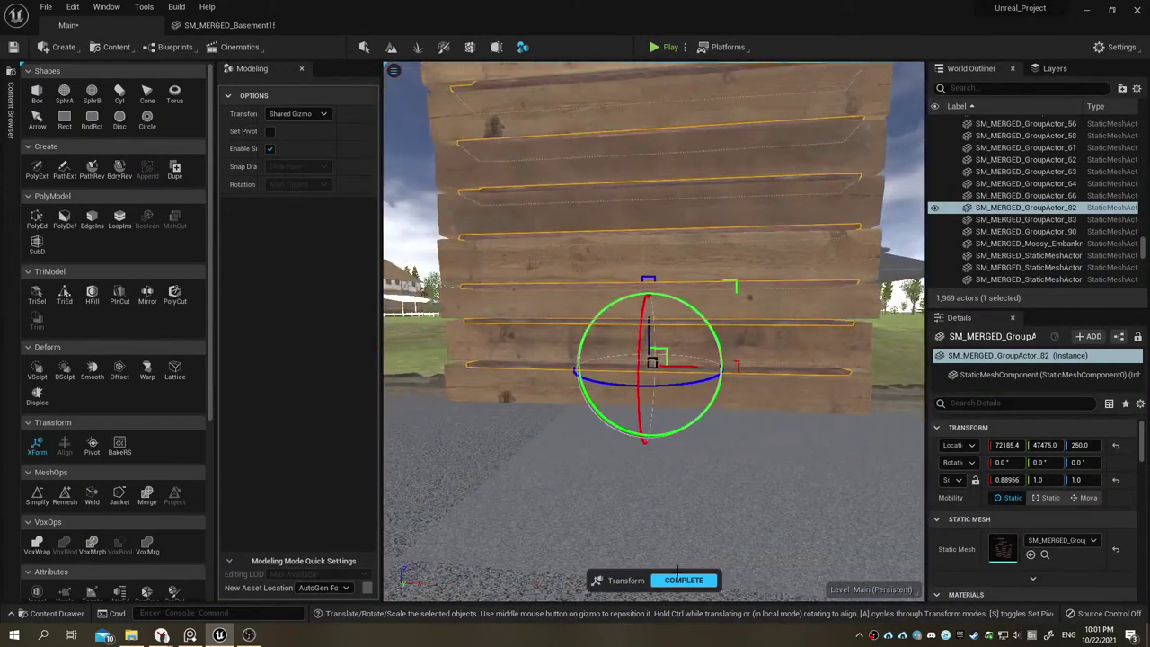
{"action": "left_click", "coordinate": [683, 580]}
Step: Select all 13 stacked wooden beams of the wall, framing them in view
{"action": "left_click", "coordinate": [753, 377], "text": "ctrl"}
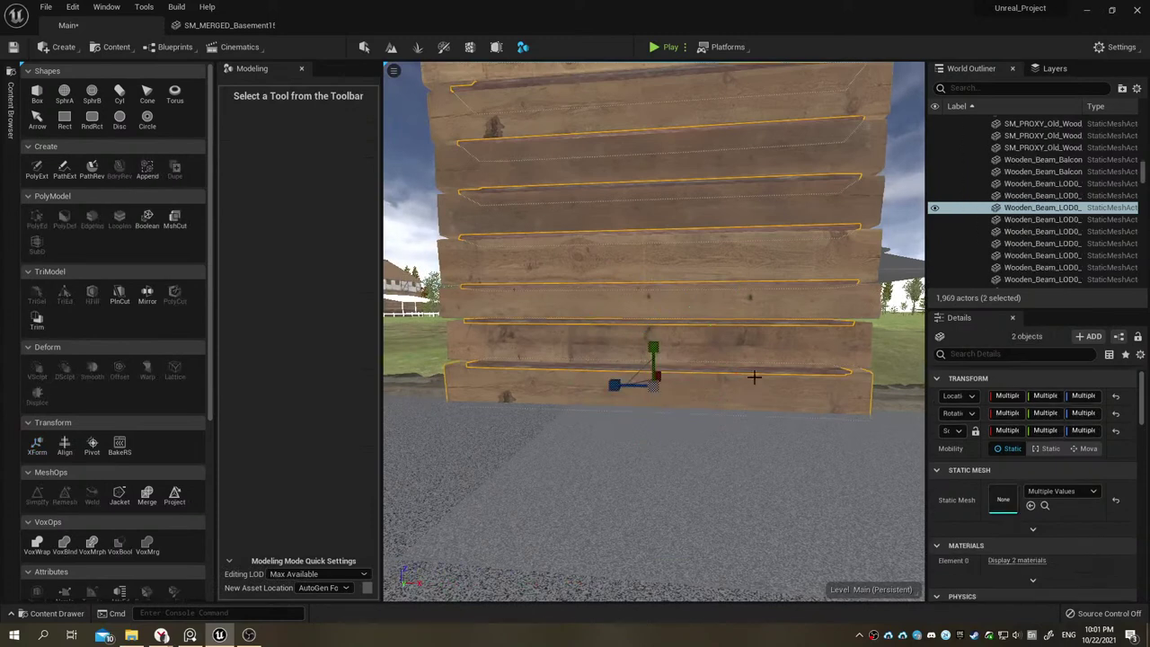
{"action": "left_click", "coordinate": [778, 345], "text": "ctrl"}
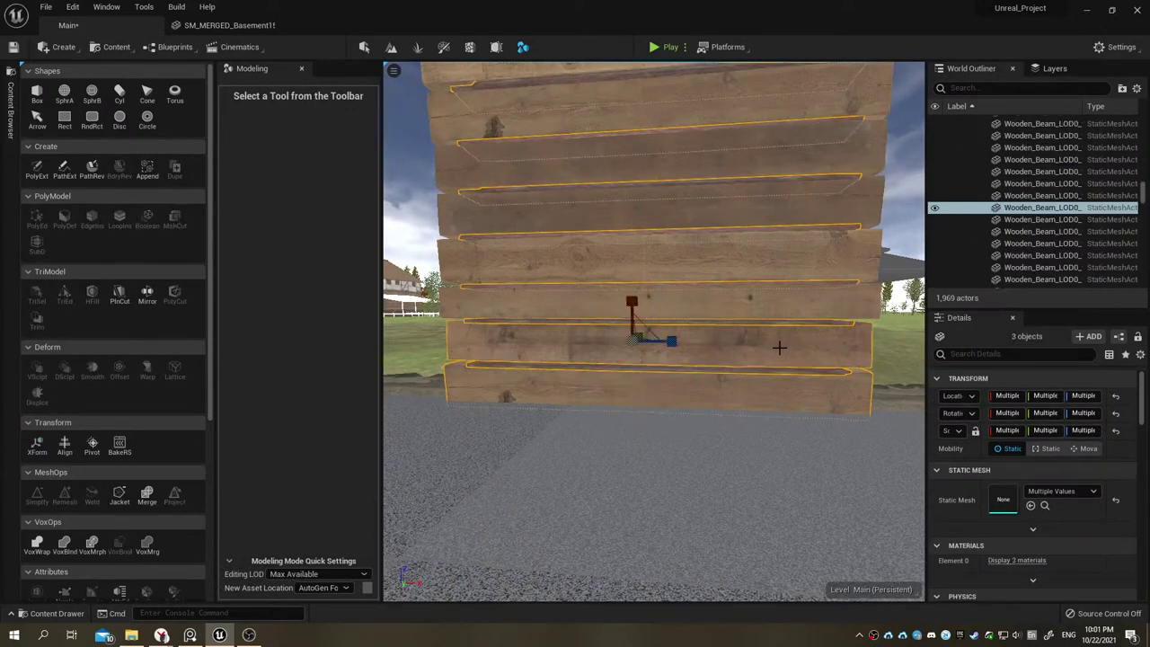
{"action": "left_click", "coordinate": [804, 301], "text": "ctrl"}
{"action": "left_click", "coordinate": [829, 249], "text": "ctrl"}
{"action": "left_click", "coordinate": [846, 180], "text": "ctrl"}
{"action": "left_click", "coordinate": [835, 126], "text": "ctrl"}
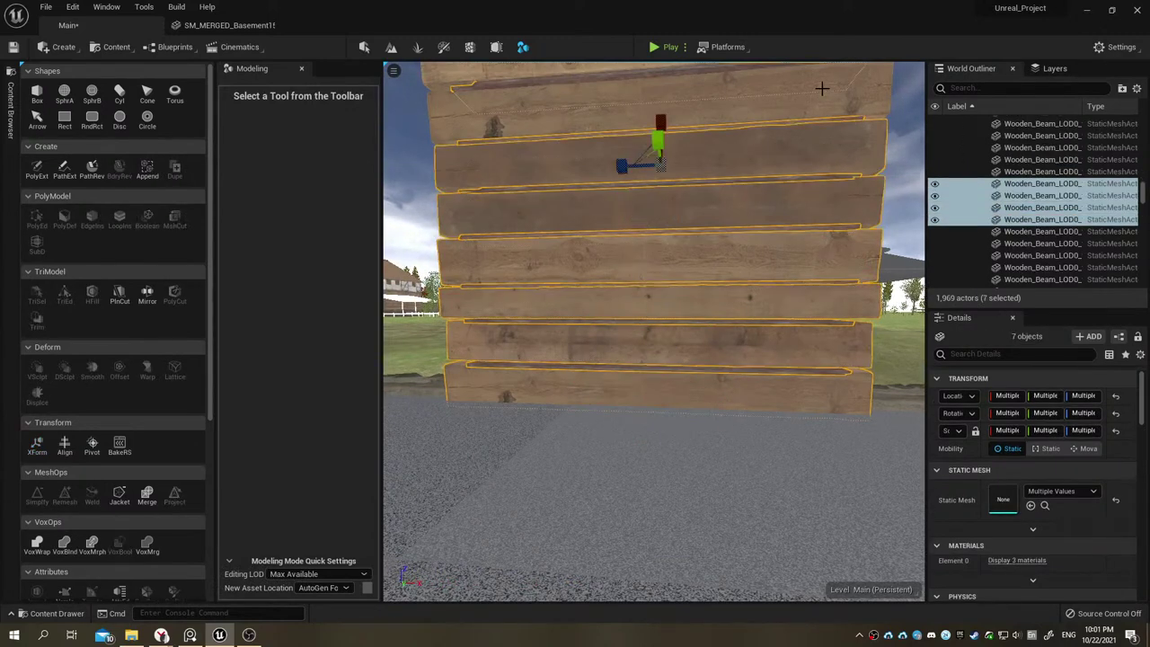
{"action": "left_click", "coordinate": [811, 101], "text": "ctrl"}
{"action": "key", "text": "f"}
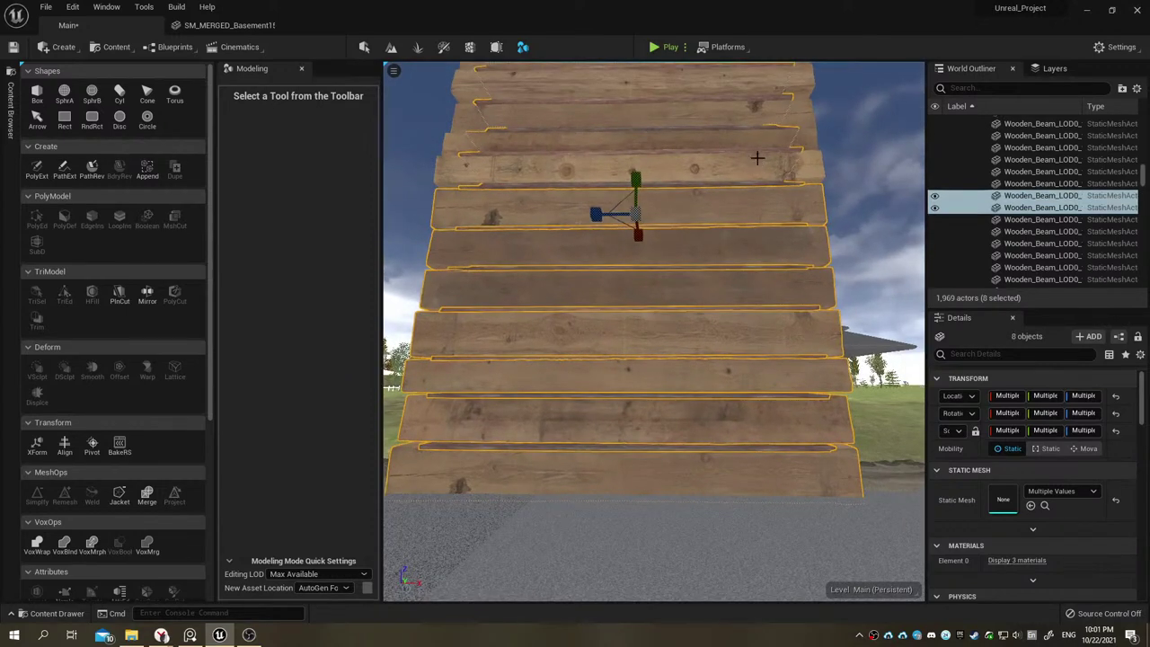
{"action": "left_click", "coordinate": [758, 158], "text": "ctrl"}
{"action": "left_click", "coordinate": [758, 136], "text": "ctrl"}
{"action": "left_click", "coordinate": [768, 108], "text": "ctrl"}
{"action": "left_click", "coordinate": [751, 99], "text": "ctrl"}
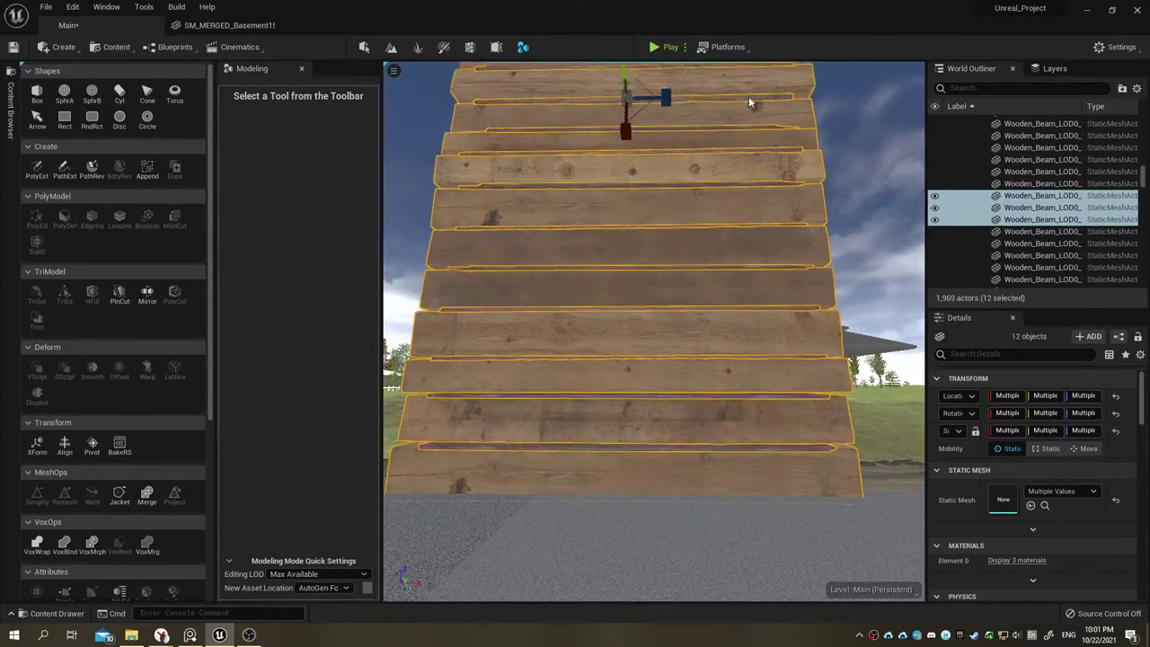
{"action": "key", "text": "f"}
{"action": "left_click", "coordinate": [761, 167], "text": "ctrl"}
{"action": "key", "text": "f"}
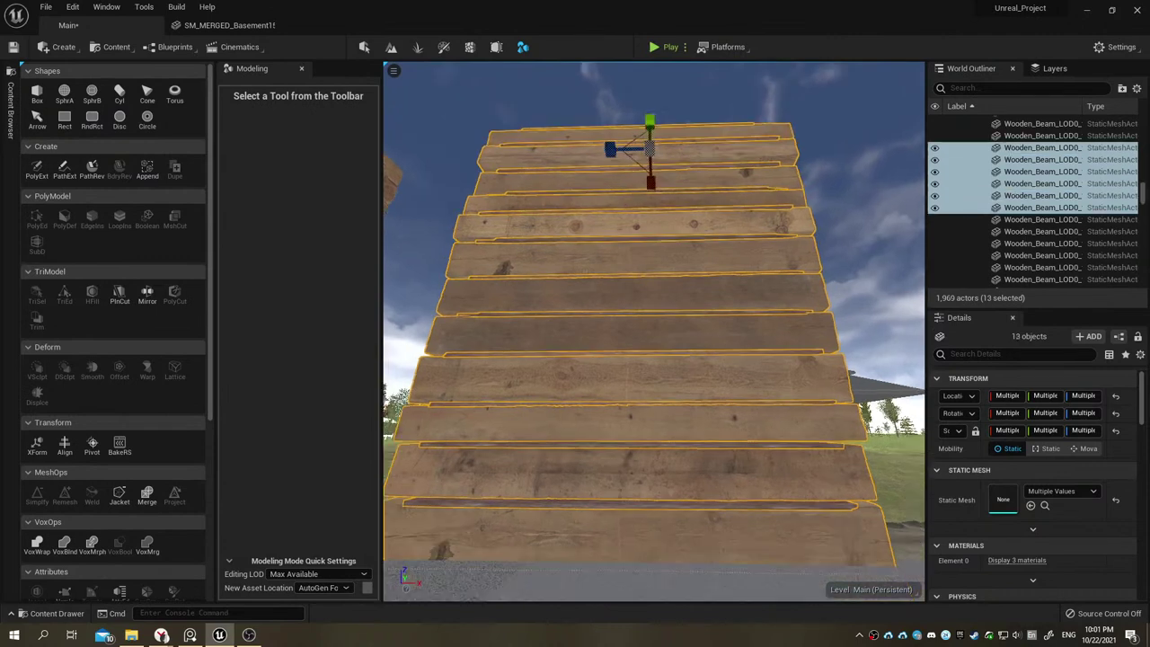
Step: Merge the selected beams into a single static mesh actor
{"action": "right_click", "coordinate": [1032, 208]}
{"action": "mouse_move", "coordinate": [1002, 411]}
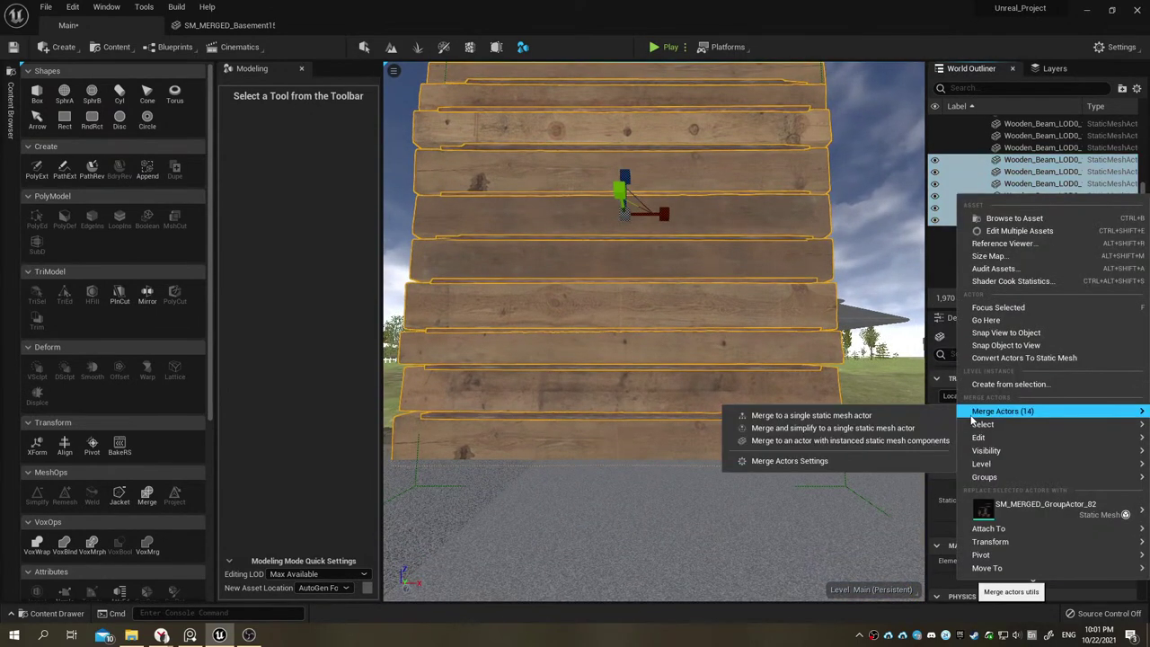
{"action": "left_click", "coordinate": [876, 416]}
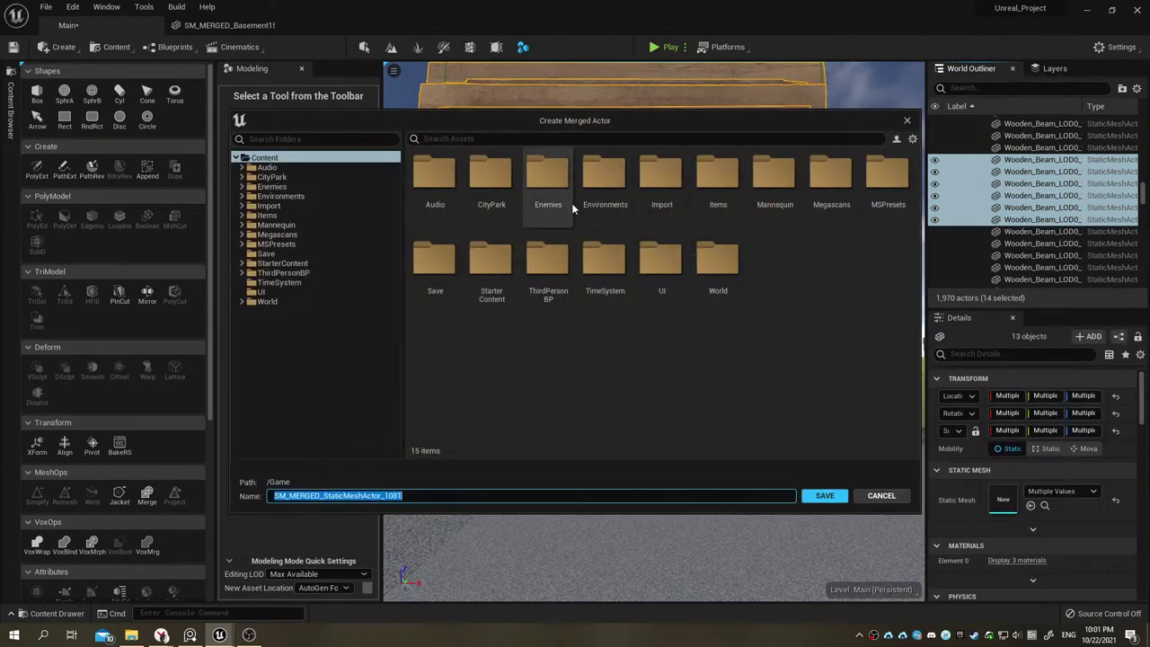
Step: Save the merged mesh over Wall_rev1 in Two_Floor_House/Rev1, confirming the replacement
{"action": "double_click", "coordinate": [618, 176]}
{"action": "double_click", "coordinate": [435, 175]}
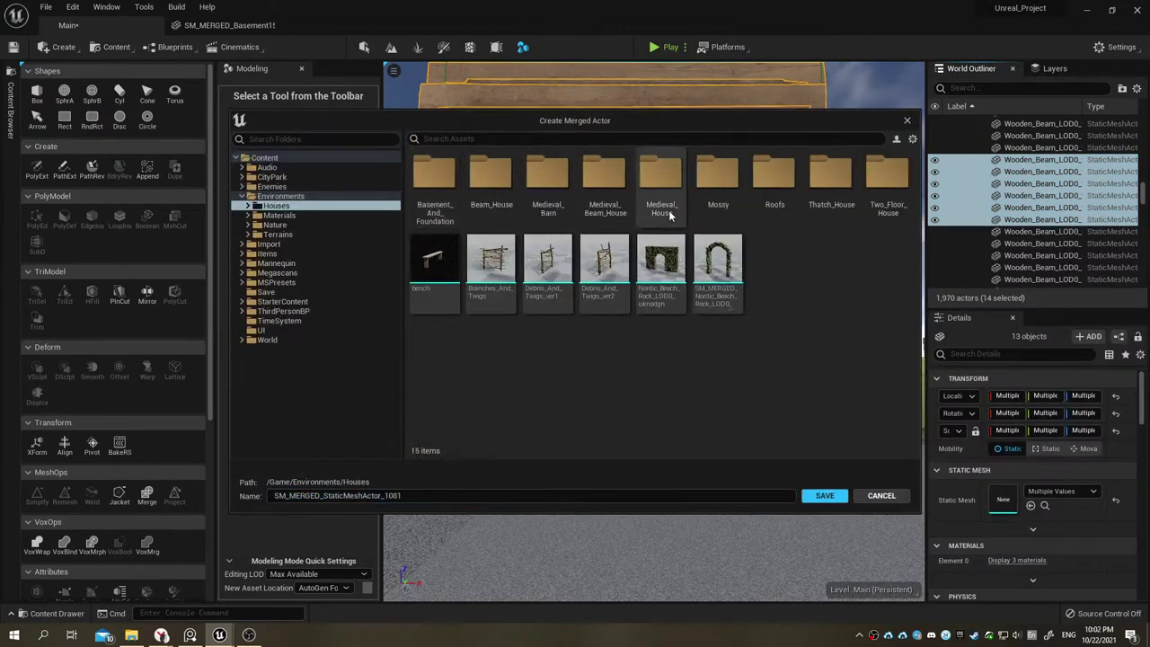
{"action": "double_click", "coordinate": [600, 177]}
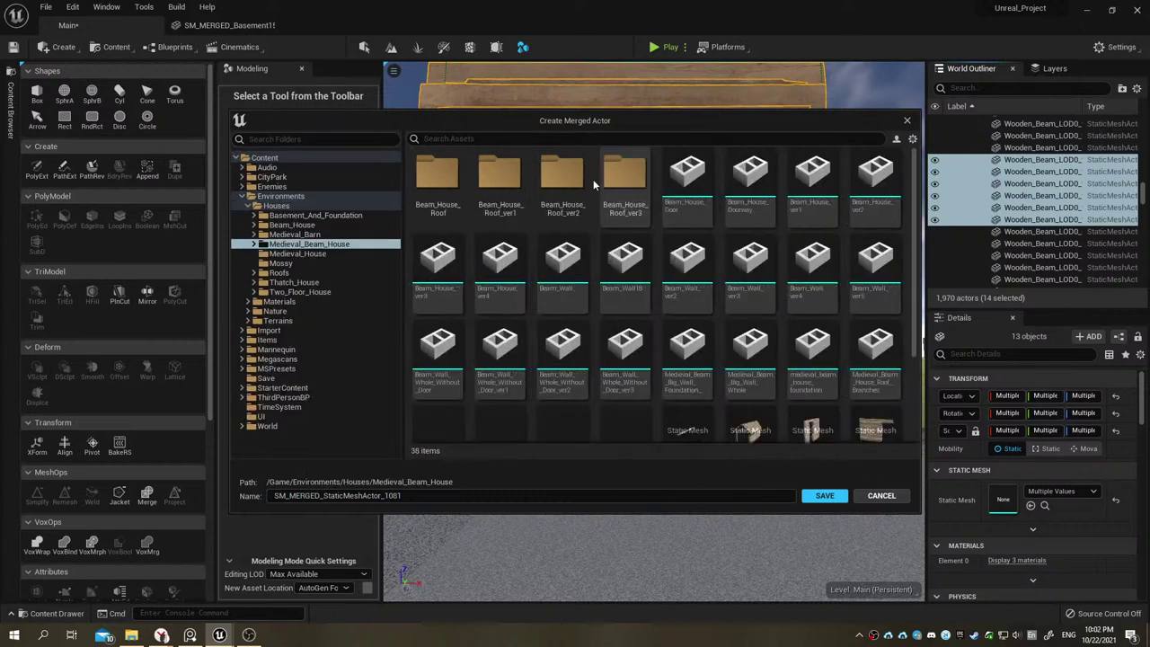
{"action": "left_click", "coordinate": [299, 292]}
{"action": "double_click", "coordinate": [437, 175]}
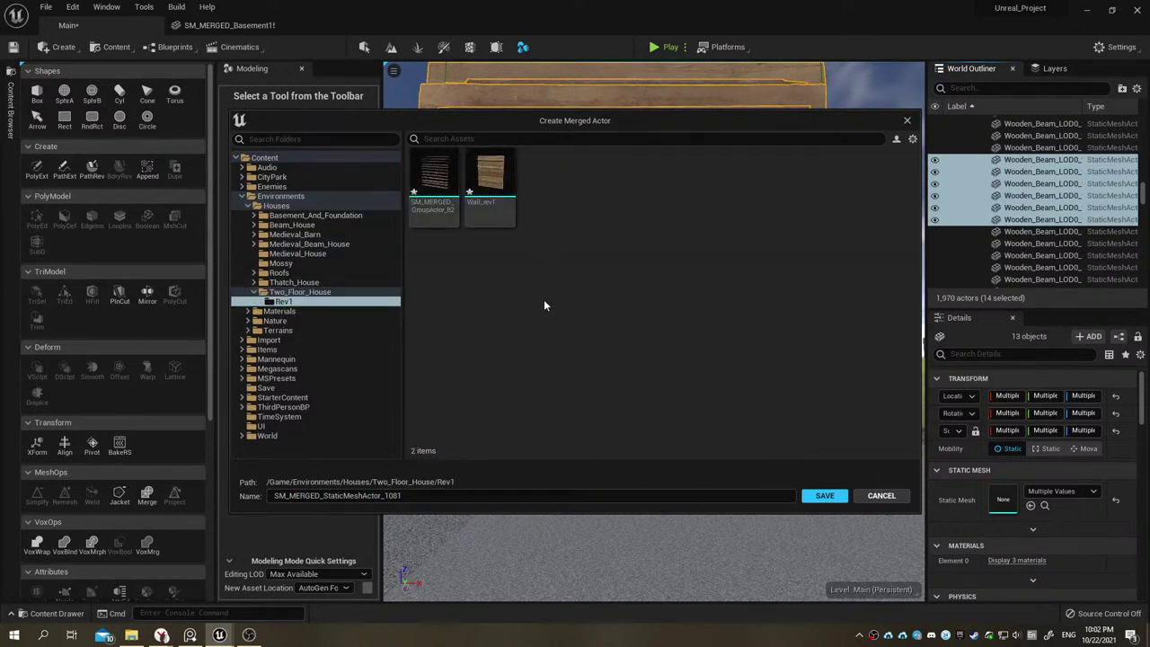
{"action": "left_click", "coordinate": [491, 176]}
{"action": "left_click", "coordinate": [823, 495]}
{"action": "left_click", "coordinate": [585, 345]}
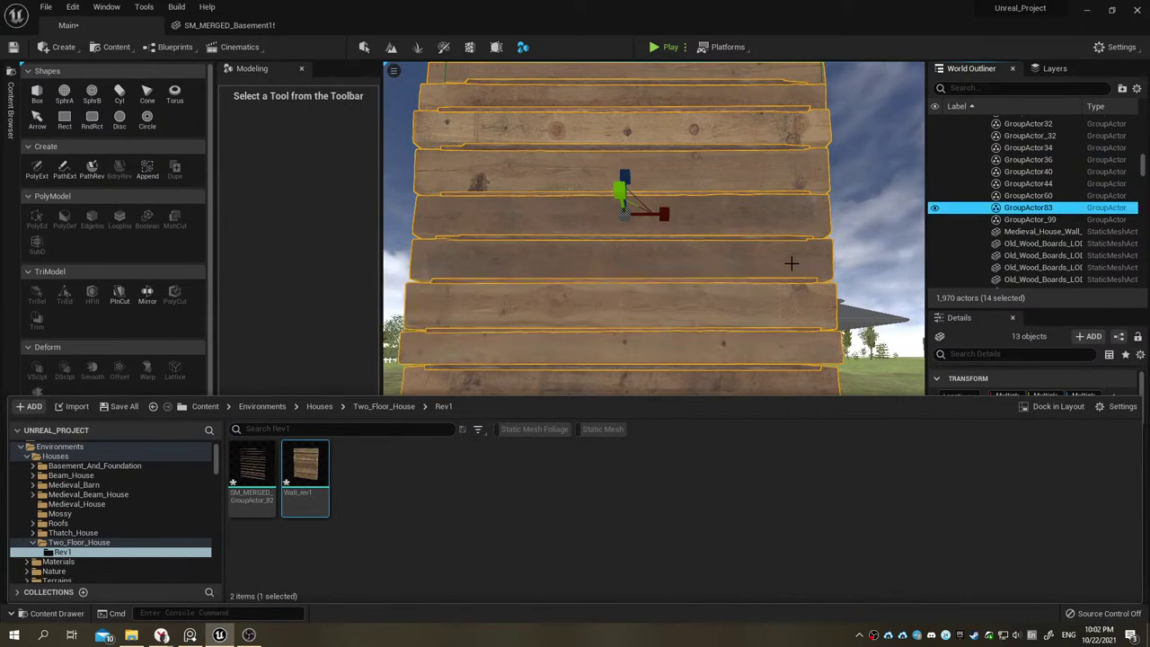
Step: Swing the view to the gap between walls and select the Wall_rev1 wall
{"action": "right_click_drag", "start_coordinate": [768, 260], "coordinate": [768, 260]}
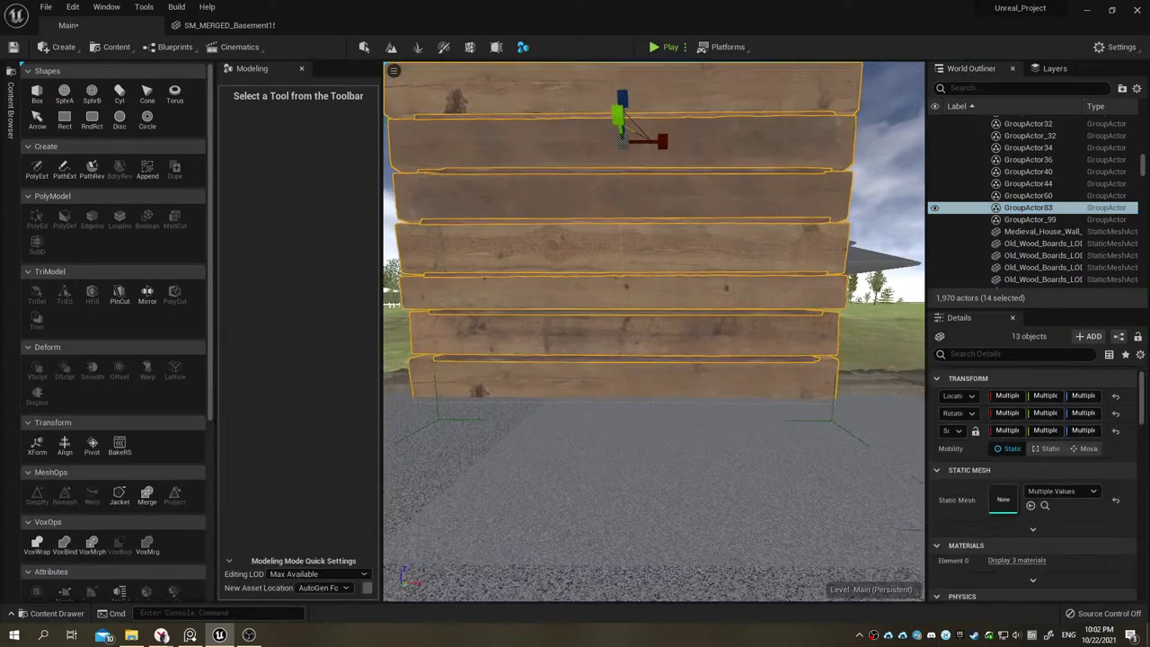
{"action": "right_click_drag", "start_coordinate": [522, 312], "coordinate": [522, 311]}
{"action": "left_click", "coordinate": [522, 312]}
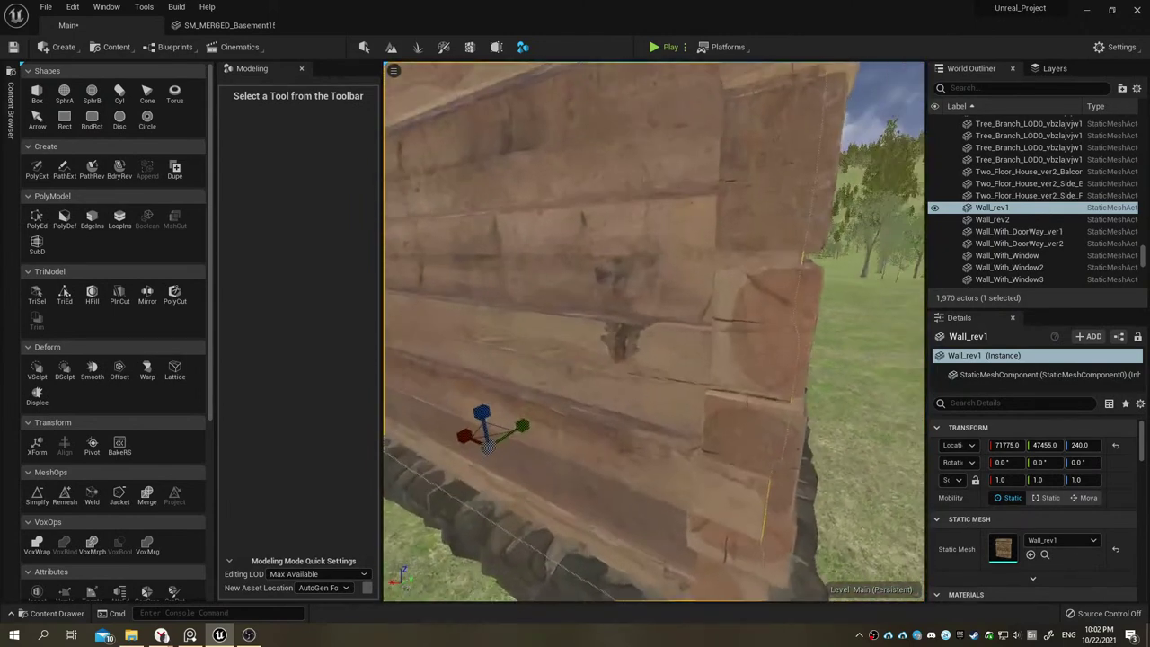
Step: Fly close to the new wall's edge, check individual beams, and return to Select Mode
{"action": "right_click_drag", "start_coordinate": [522, 312], "coordinate": [522, 312]}
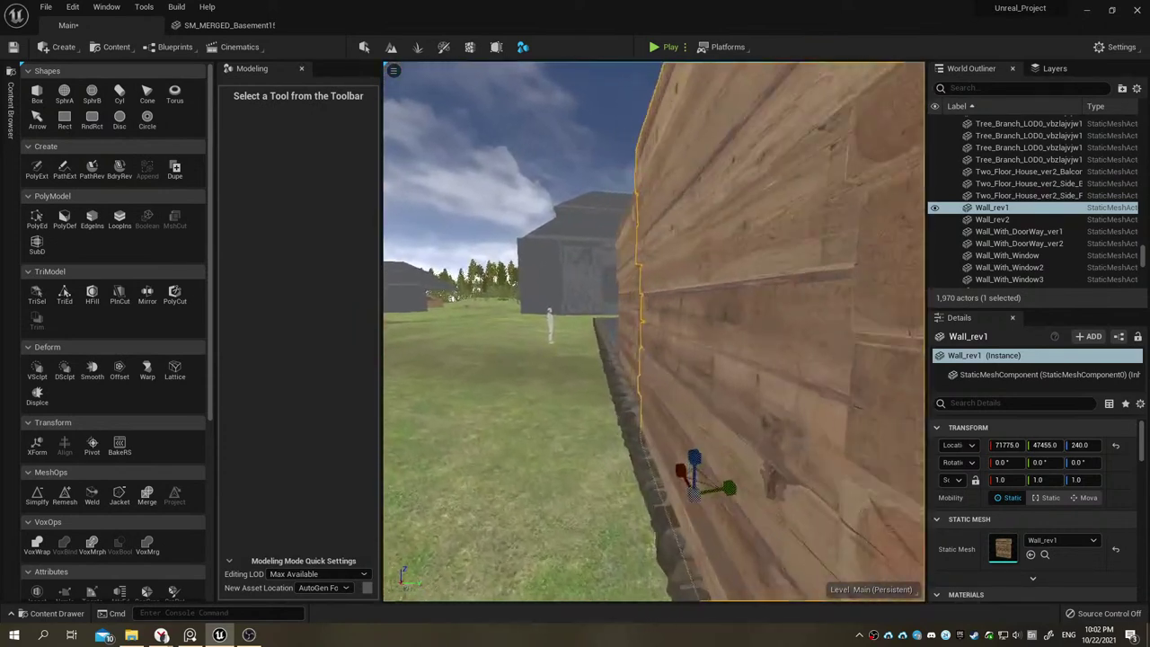
{"action": "right_click_drag", "start_coordinate": [522, 312], "coordinate": [555, 304]}
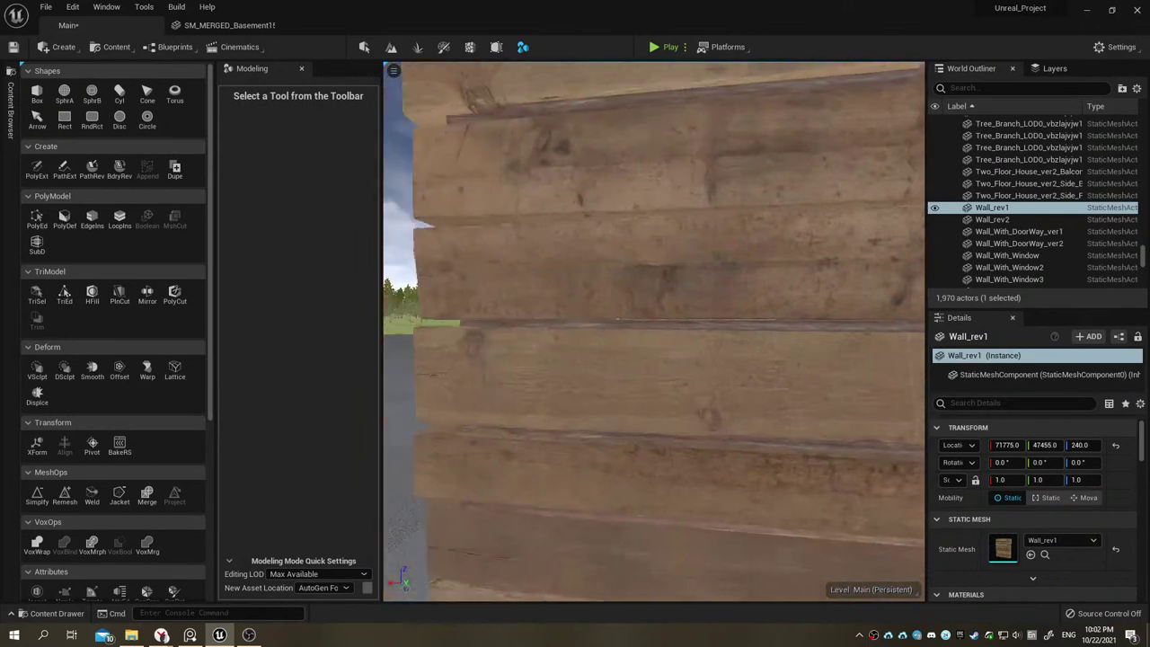
{"action": "left_click", "coordinate": [555, 303]}
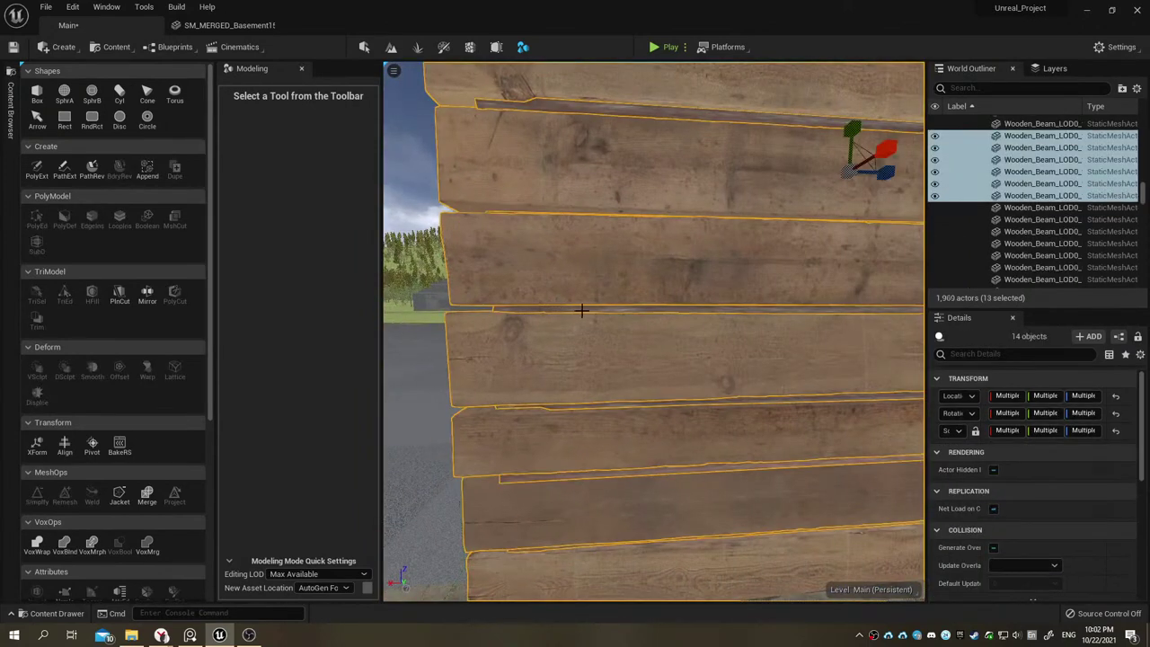
{"action": "left_click", "coordinate": [614, 326]}
{"action": "right_click_drag", "start_coordinate": [614, 326], "coordinate": [614, 326]}
{"action": "left_click", "coordinate": [614, 327]}
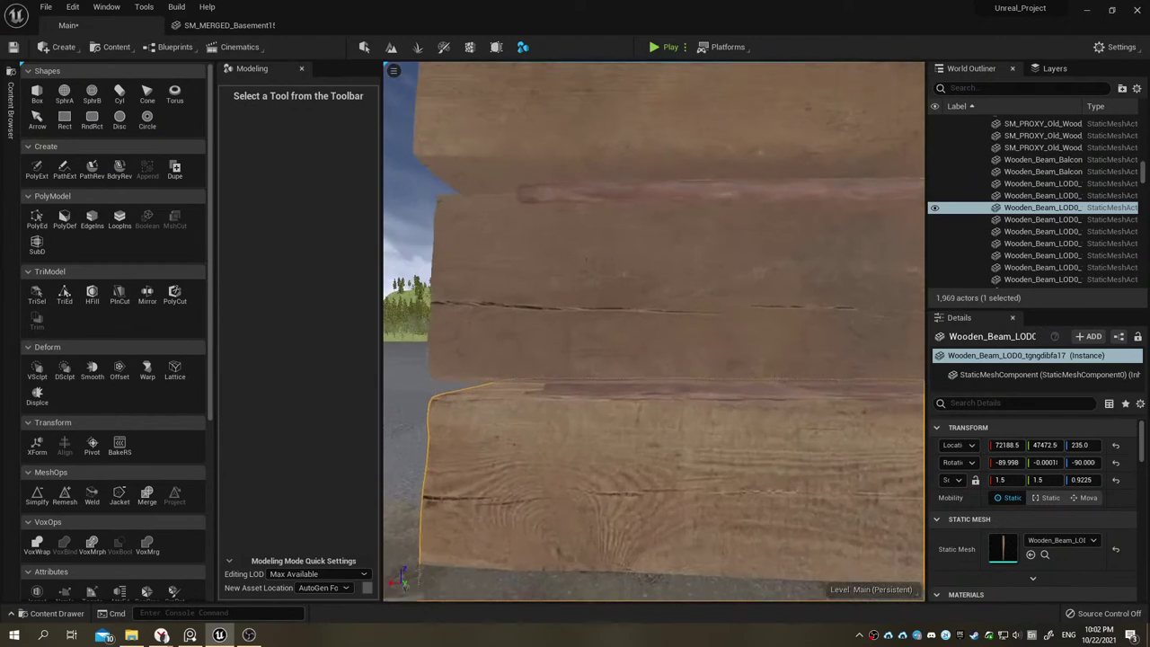
{"action": "right_click_drag", "start_coordinate": [634, 480], "coordinate": [635, 480]}
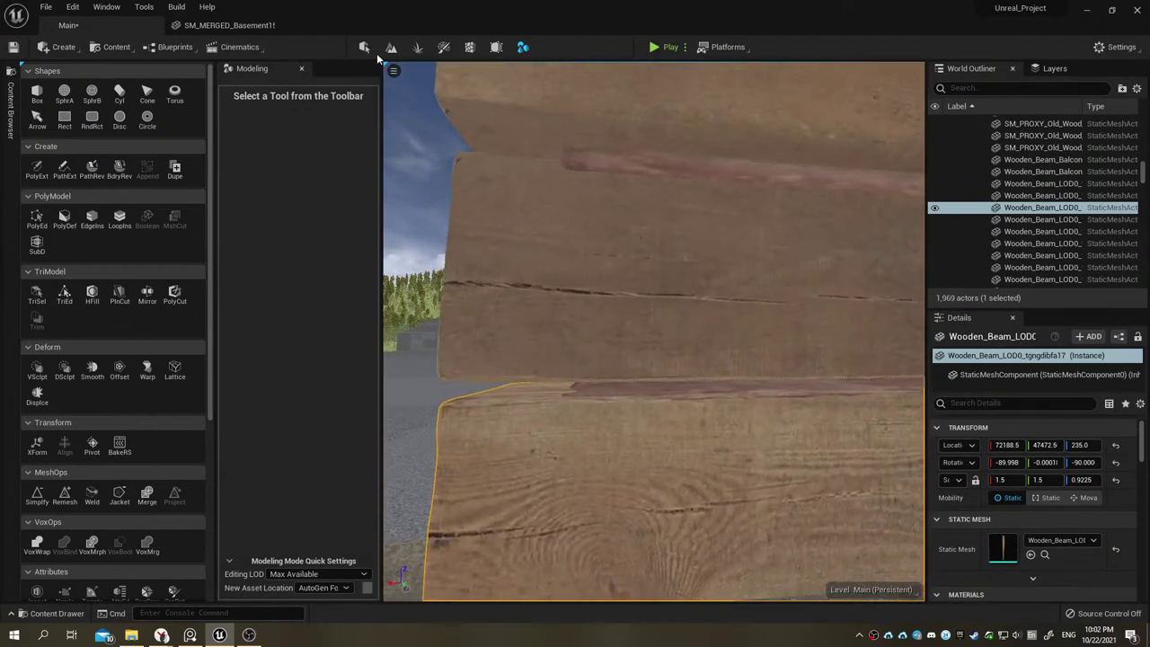
{"action": "left_click", "coordinate": [364, 47]}
Step: Select SM_MERGED_GroupActor_82, nudge it up slightly and inspect the beam joint
{"action": "right_click_drag", "start_coordinate": [575, 323], "coordinate": [575, 323]}
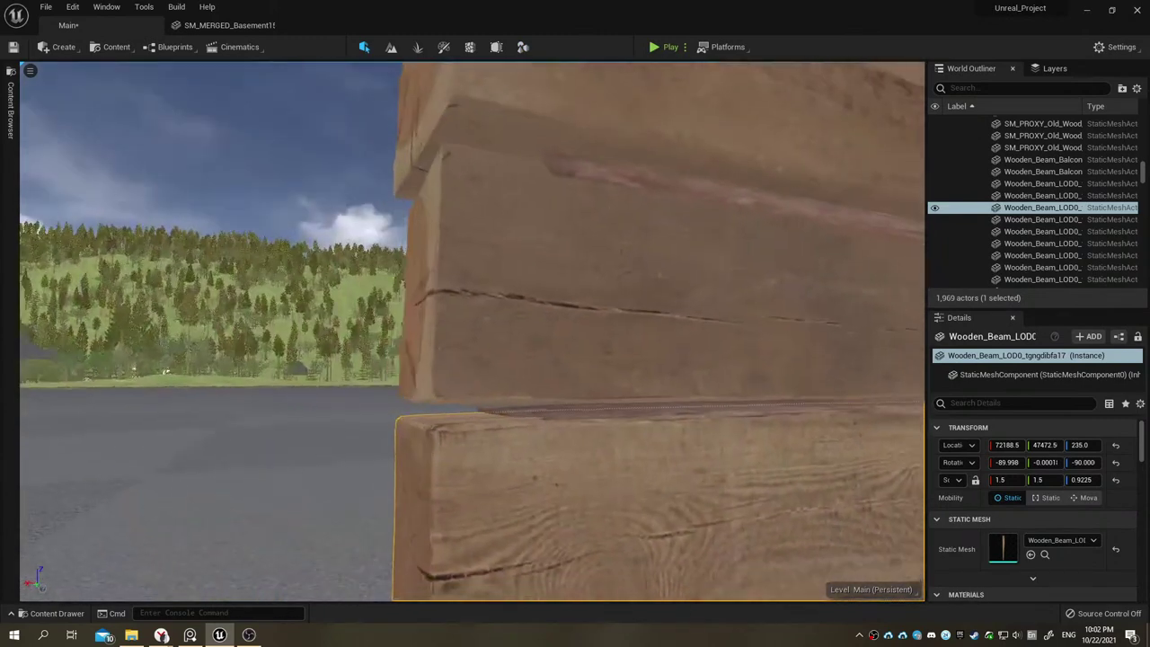
{"action": "left_click", "coordinate": [604, 409]}
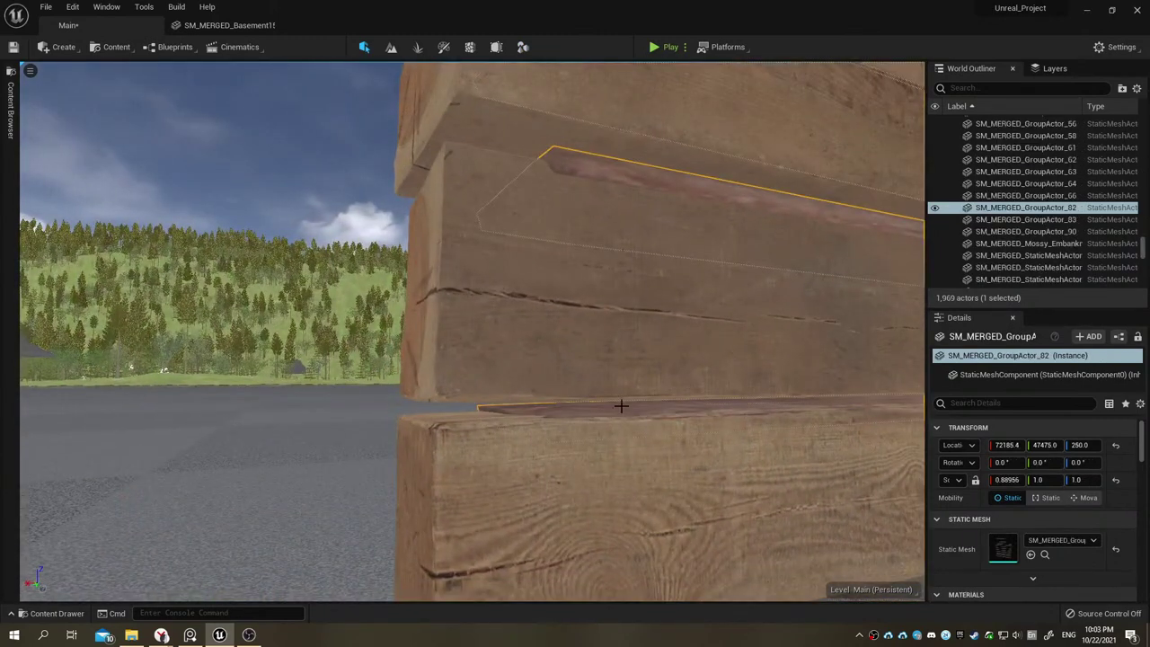
{"action": "right_click_drag", "start_coordinate": [621, 406], "coordinate": [621, 406]}
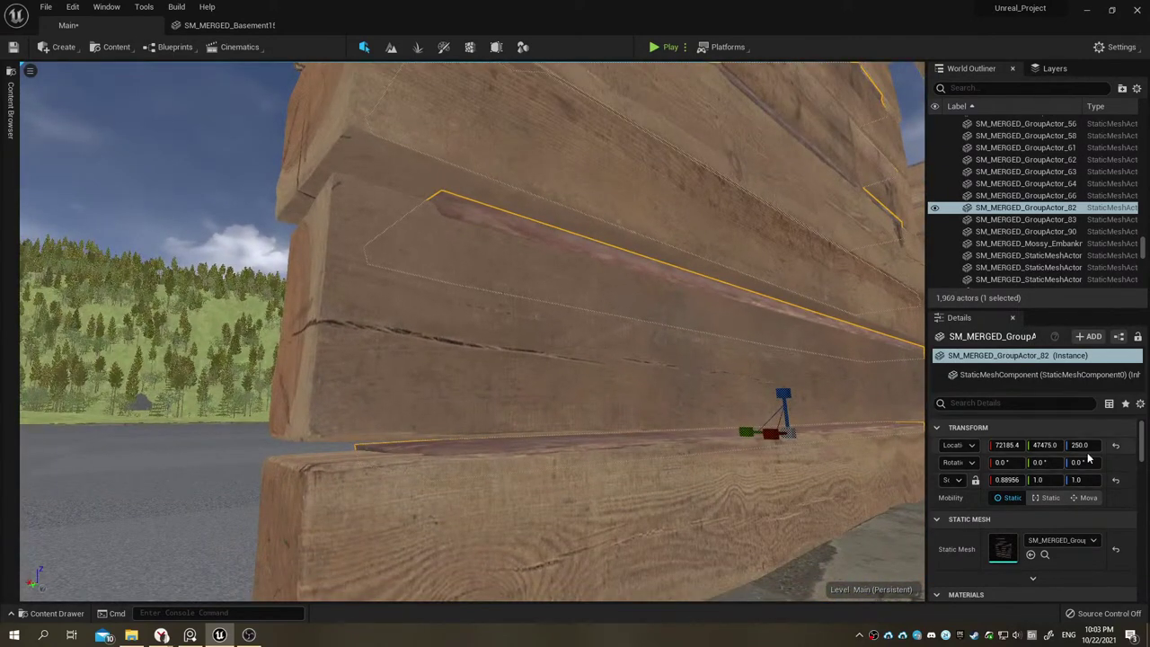
{"action": "left_click_drag", "start_coordinate": [1084, 445], "coordinate": [1087, 446]}
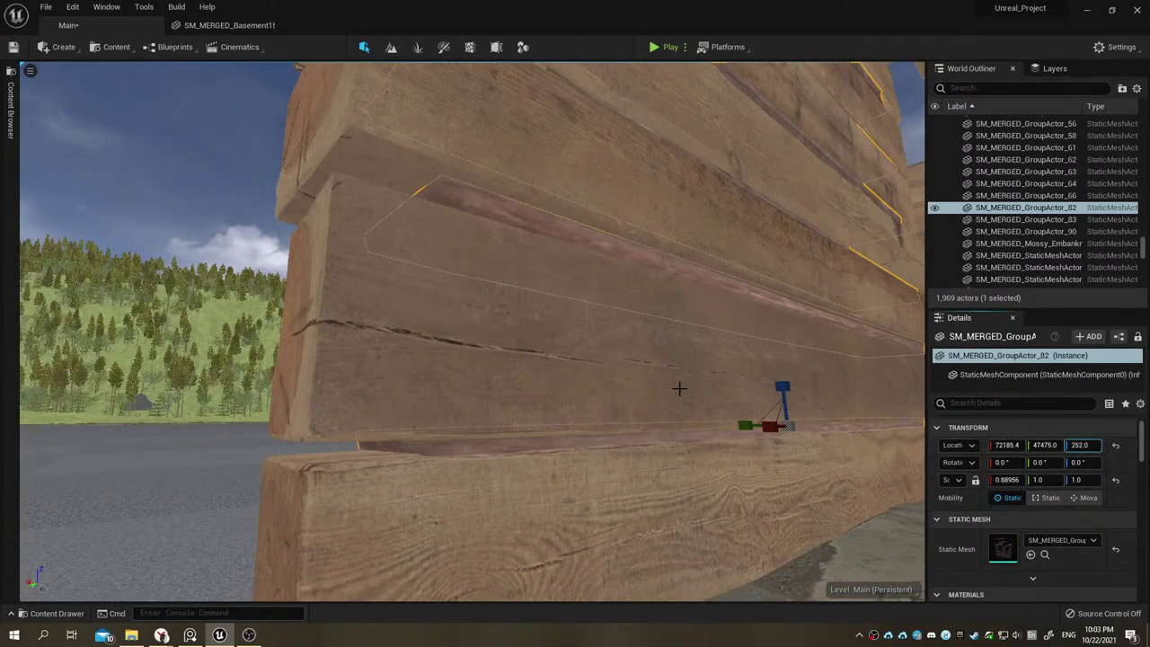
{"action": "right_click_drag", "start_coordinate": [678, 388], "coordinate": [678, 388]}
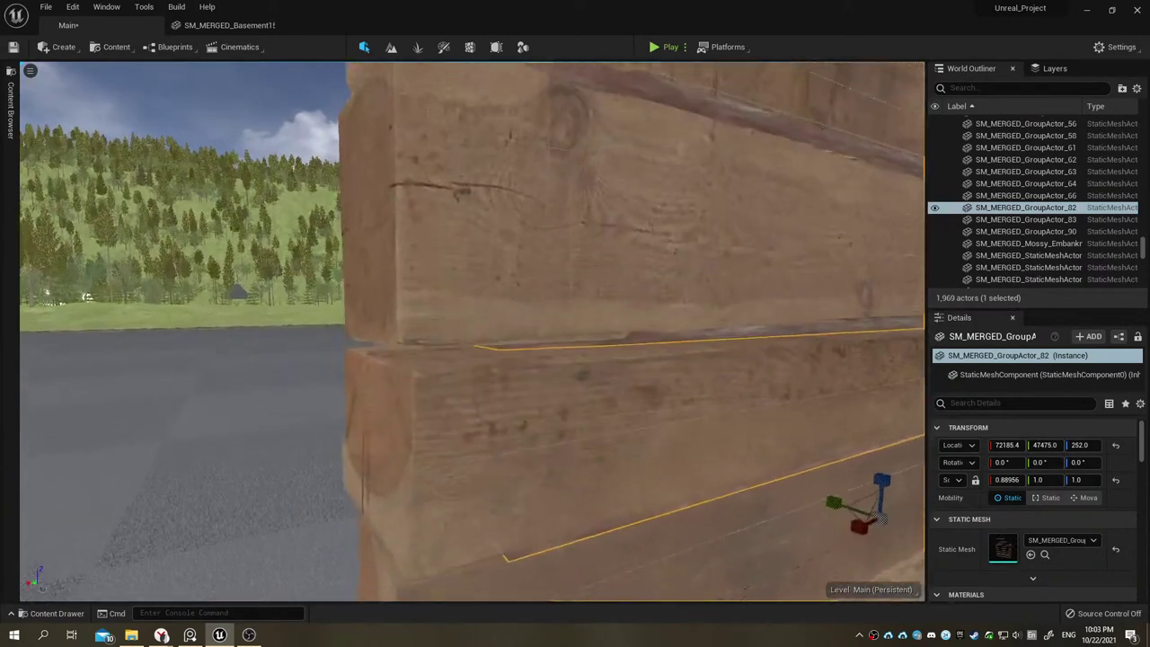
{"action": "right_click_drag", "start_coordinate": [796, 400], "coordinate": [795, 401]}
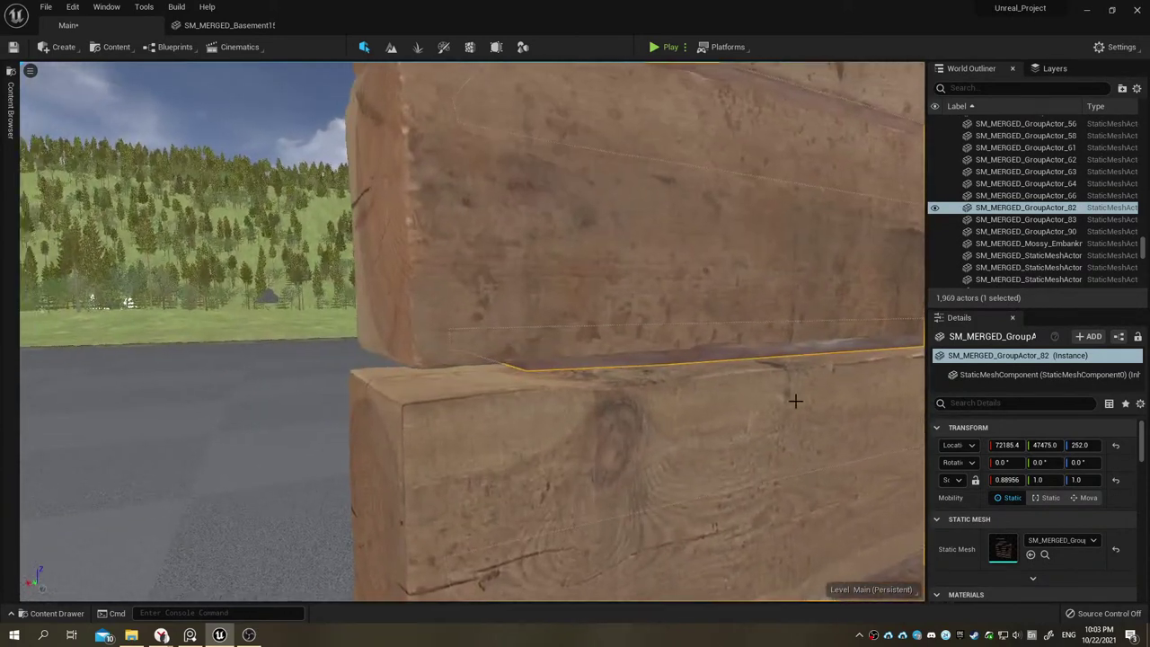
Step: Trial a Z scale of 0.98 and small tweaks, then restore Scale Z to 1.0
{"action": "left_click", "coordinate": [1079, 480]}
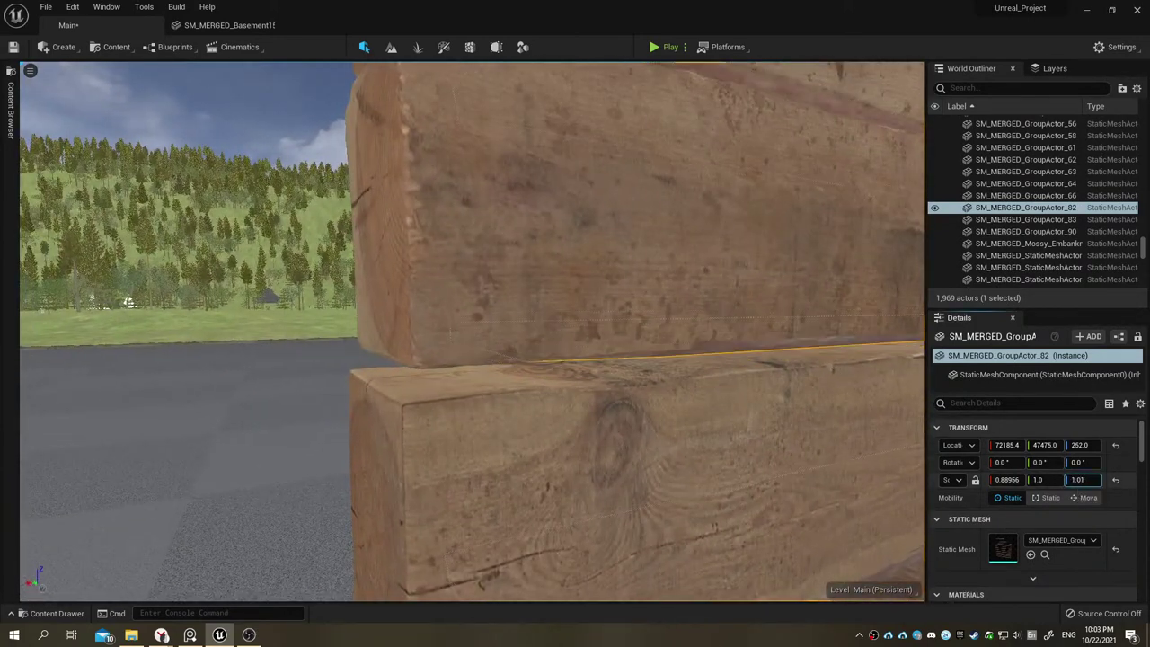
{"action": "type", "text": "0.98"}
{"action": "key", "text": "Return"}
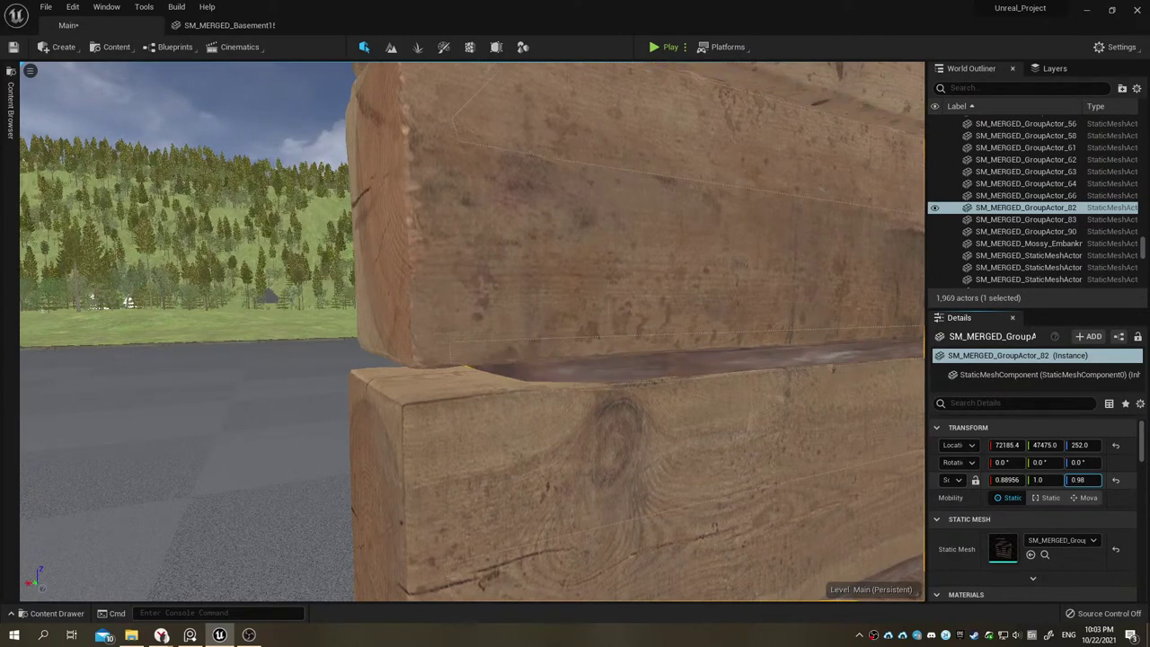
{"action": "right_click_drag", "start_coordinate": [795, 401], "coordinate": [796, 401]}
{"action": "left_click_drag", "start_coordinate": [1081, 480], "coordinate": [1097, 480]}
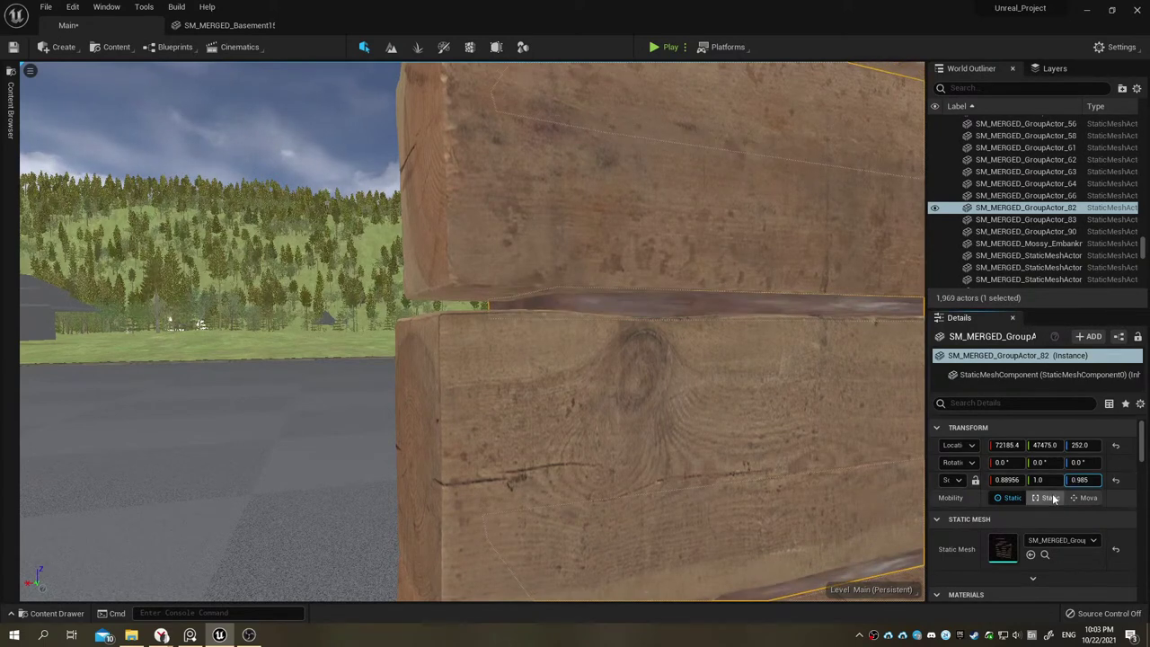
{"action": "left_click", "coordinate": [1114, 482]}
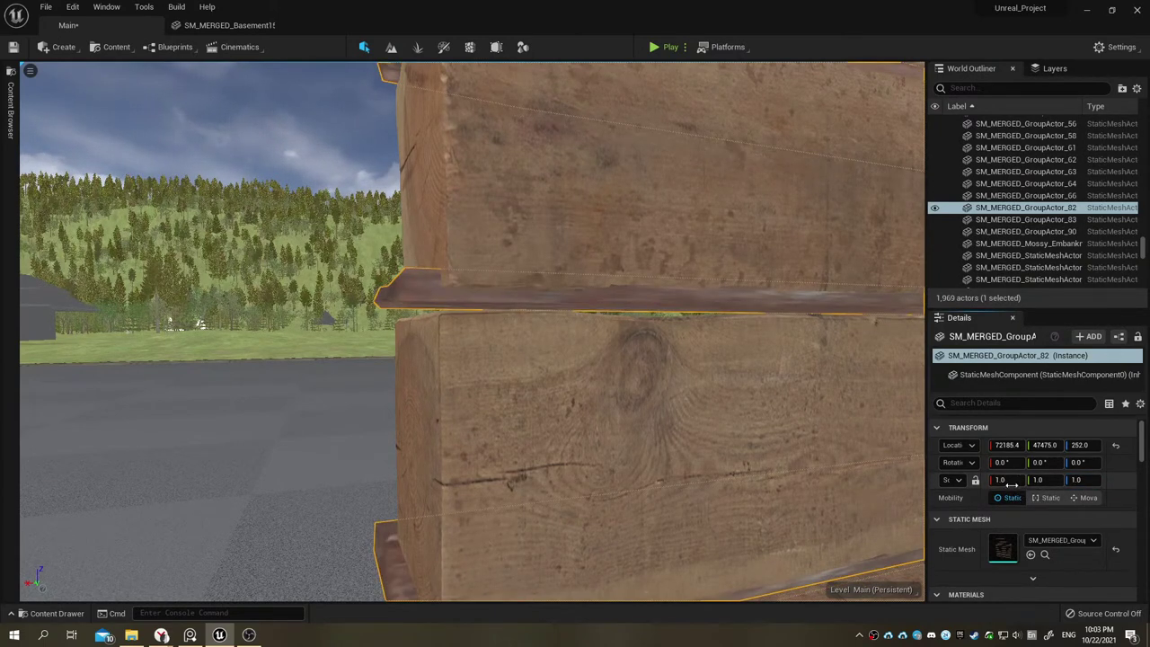
{"action": "key", "text": "ctrl+z"}
{"action": "left_click", "coordinate": [1090, 482]}
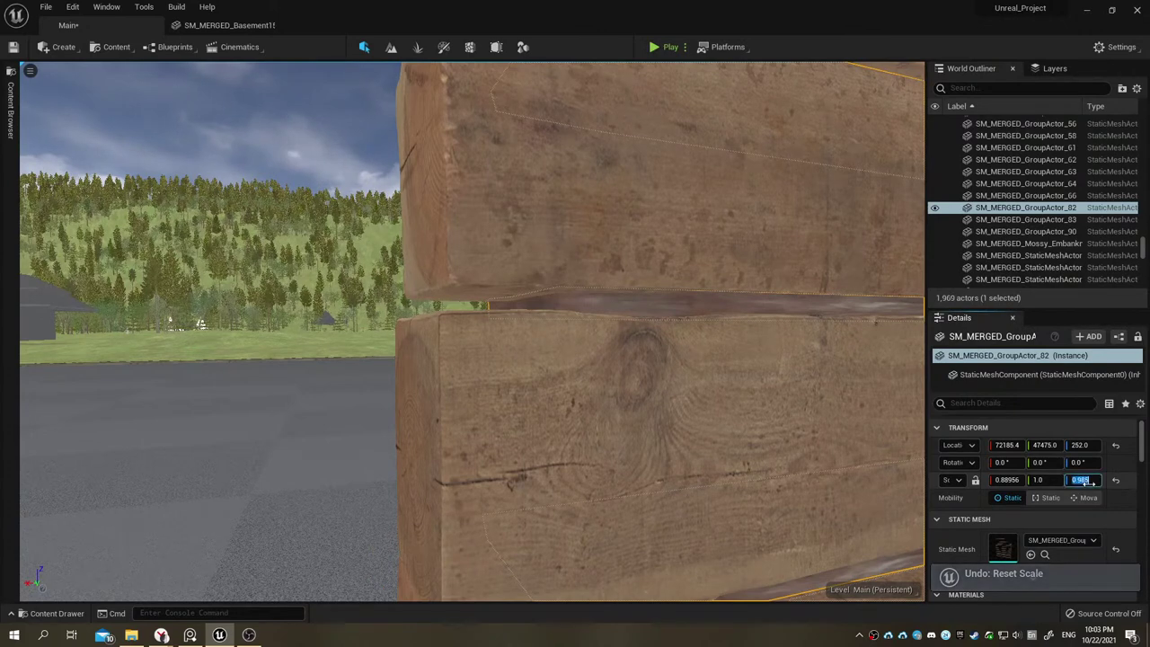
{"action": "type", "text": "1"}
{"action": "key", "text": "Return"}
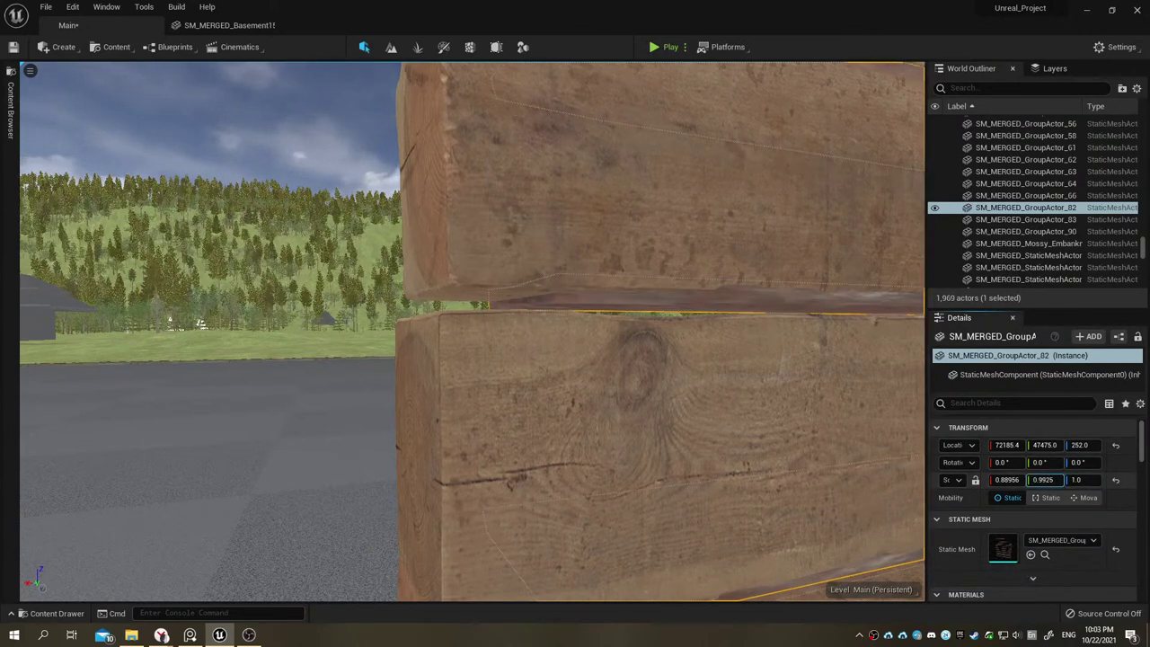
{"action": "left_click_drag", "start_coordinate": [1042, 480], "coordinate": [1056, 480]}
{"action": "key", "text": "ctrl+z"}
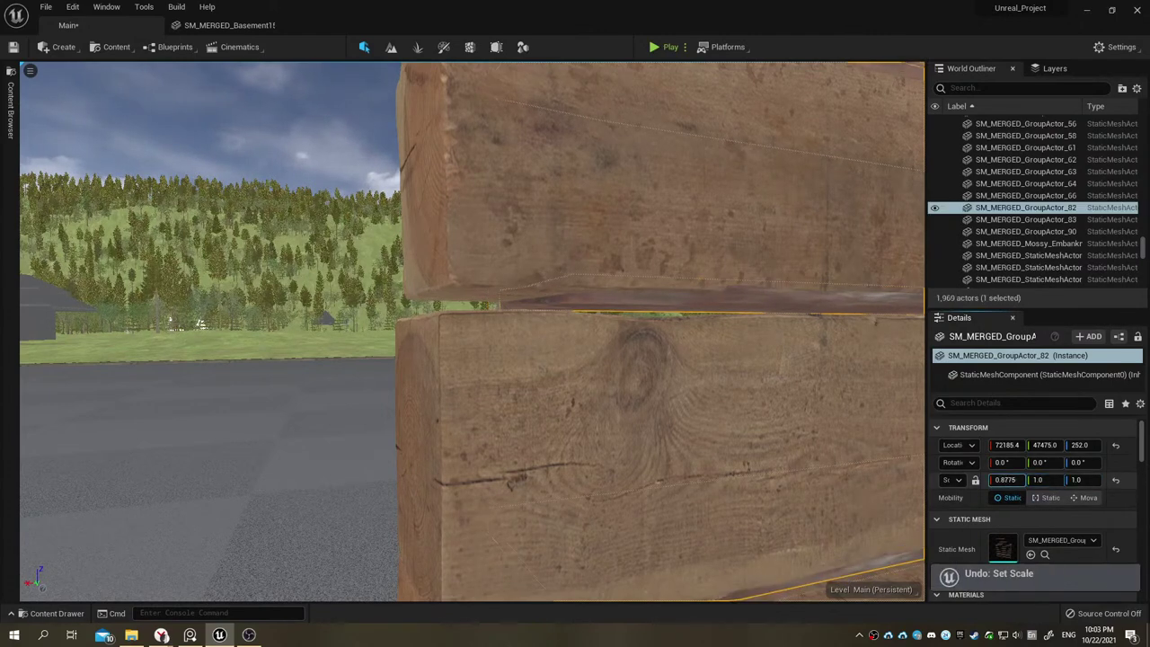
{"action": "type", "text": "0.88956"}
Step: Set the merged wall's Location Z to 250
{"action": "left_click", "coordinate": [1079, 445]}
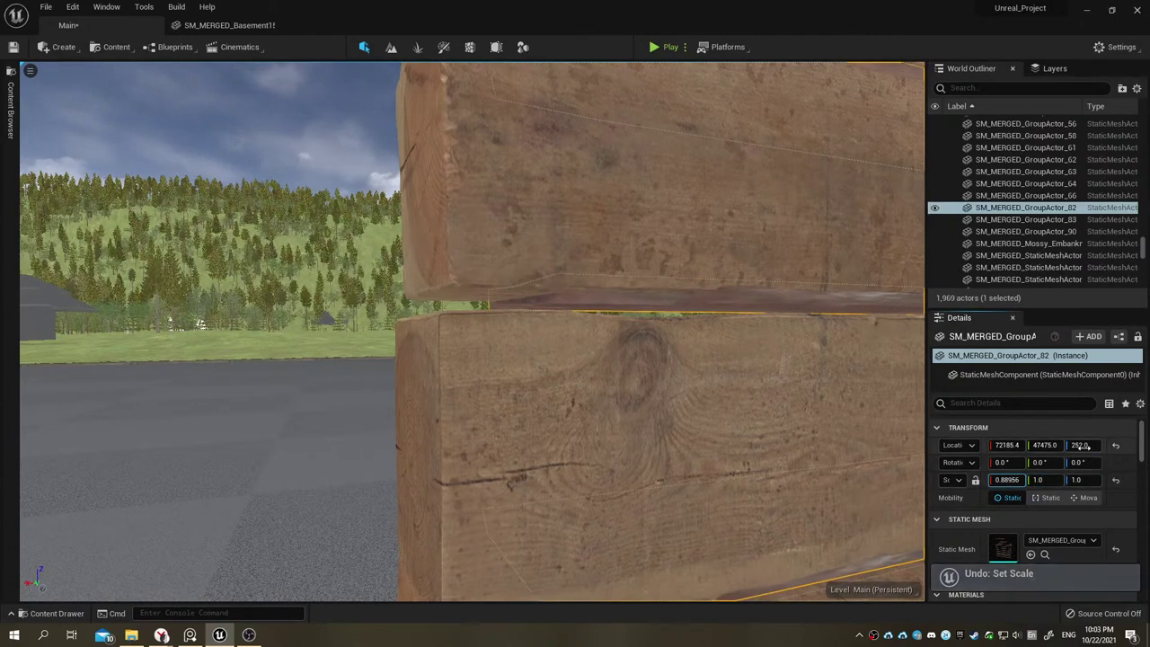
{"action": "type", "text": "249"}
{"action": "key", "text": "Return"}
{"action": "type", "text": "250"}
{"action": "key", "text": "Return"}
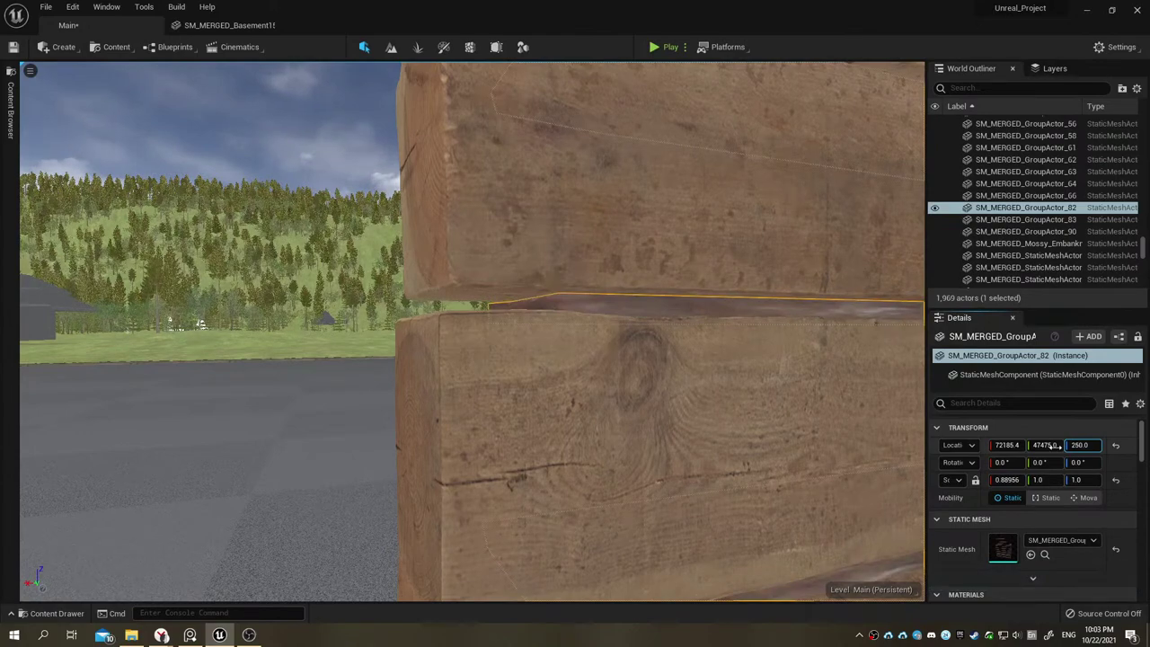
Step: Inspect the wall joint from several angles and undo the last Z change
{"action": "middle_click_drag", "start_coordinate": [656, 359], "coordinate": [656, 224]}
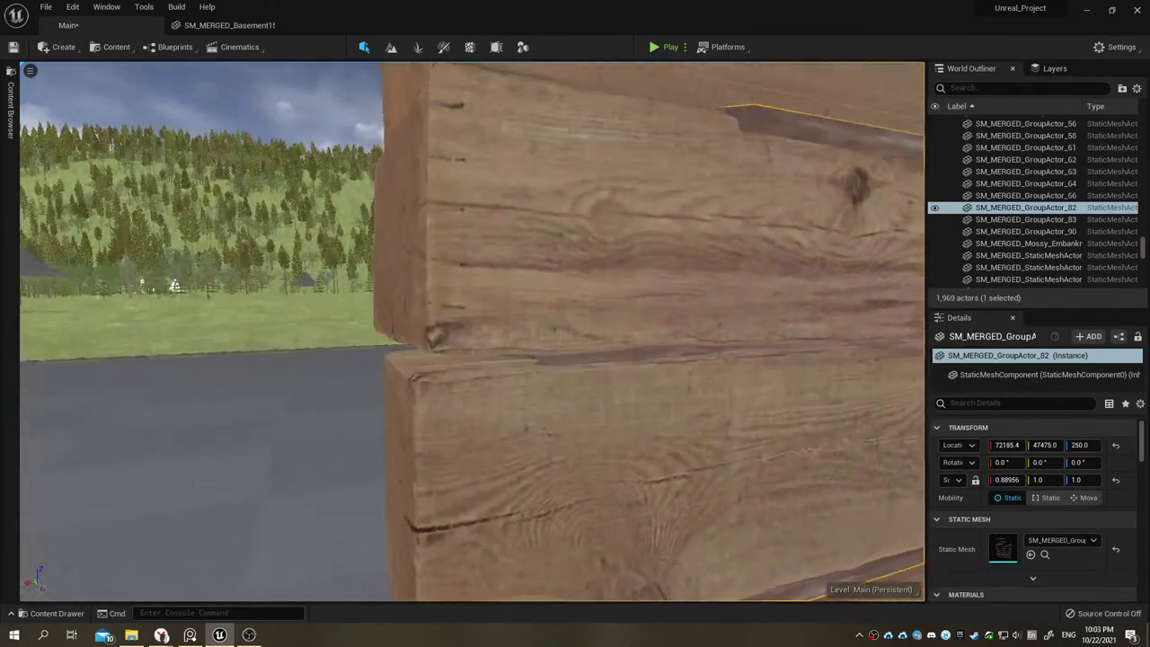
{"action": "right_click_drag", "start_coordinate": [656, 225], "coordinate": [656, 180]}
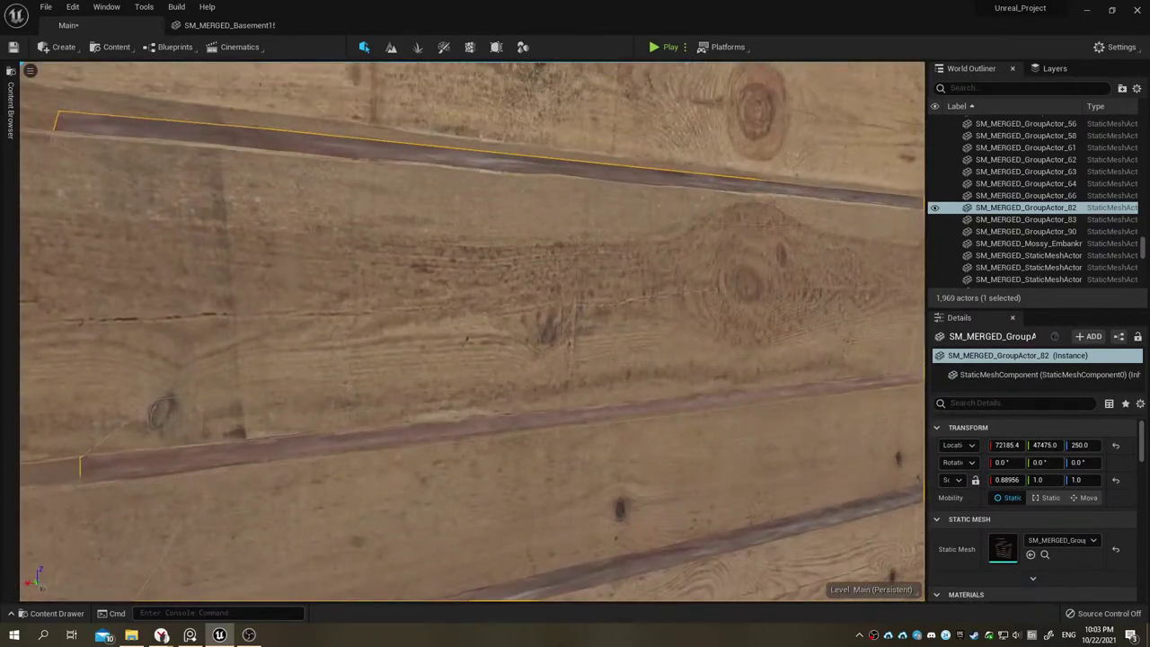
{"action": "right_click_drag", "start_coordinate": [472, 333], "coordinate": [431, 332]}
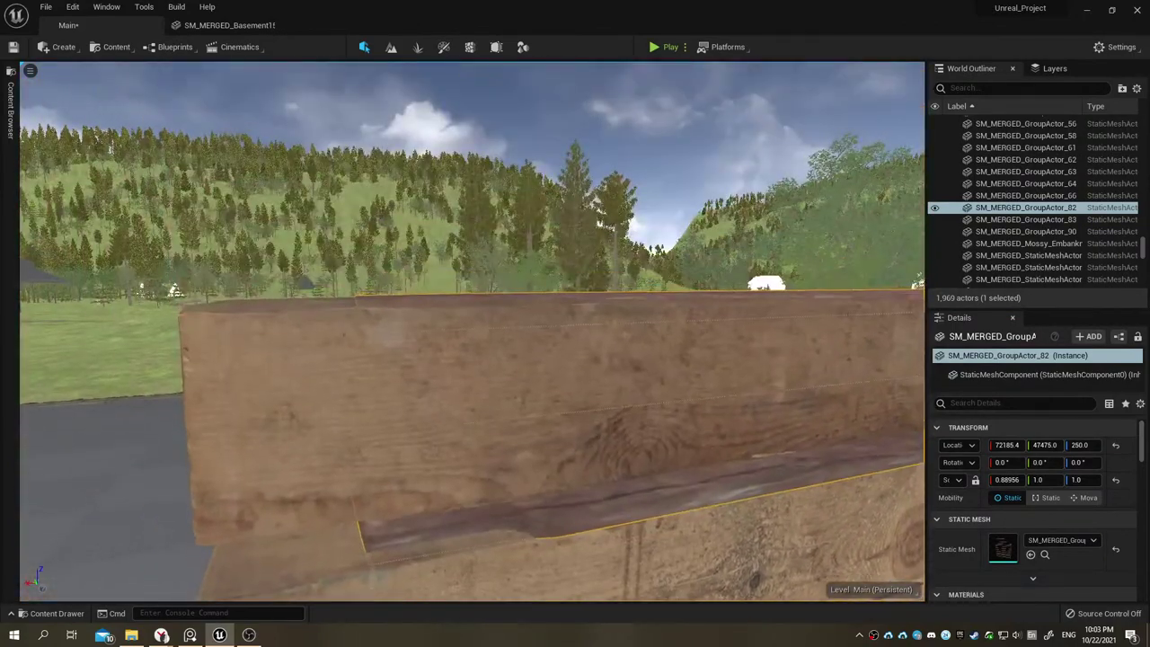
{"action": "right_click_drag", "start_coordinate": [471, 332], "coordinate": [472, 360]}
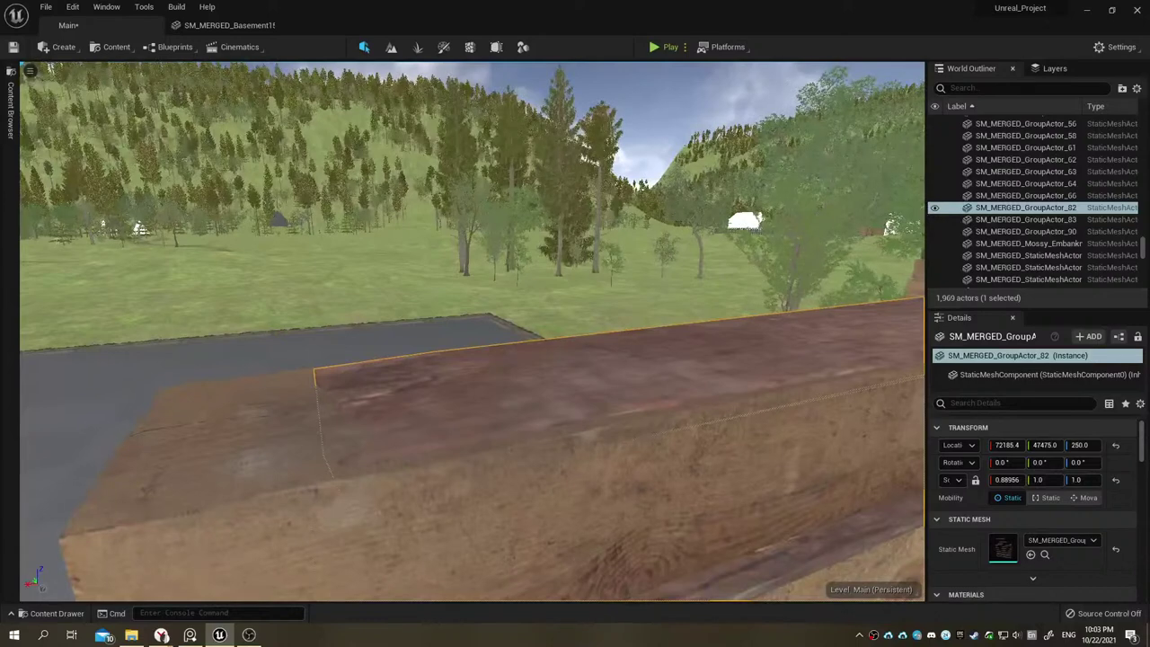
{"action": "right_click_drag", "start_coordinate": [837, 460], "coordinate": [827, 460]}
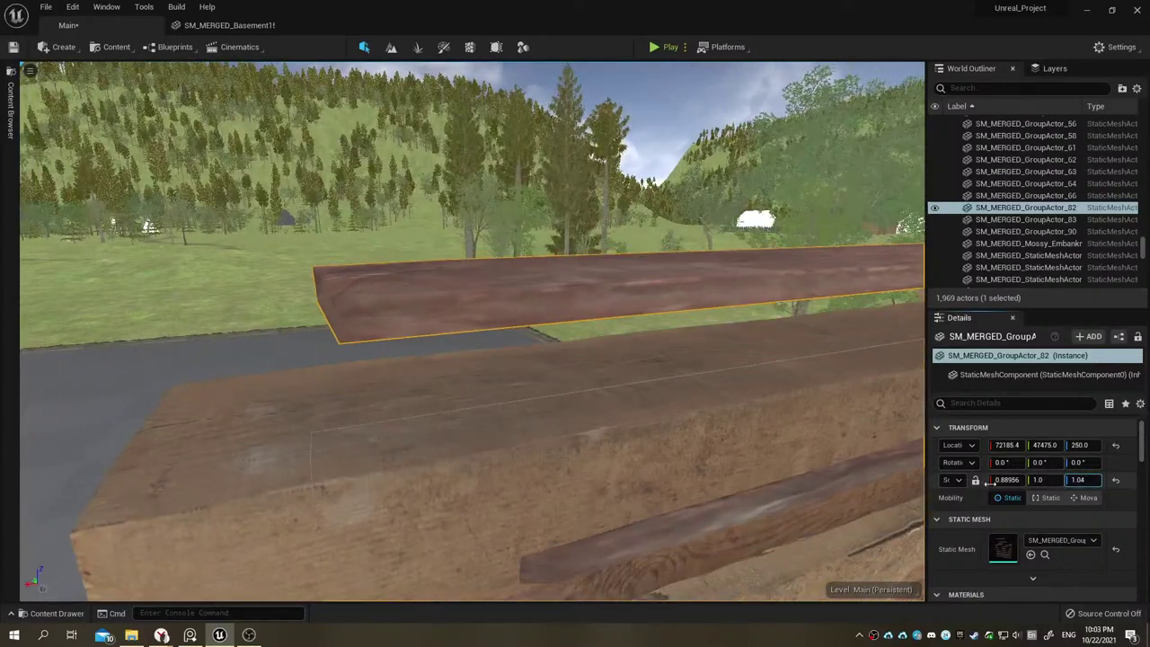
{"action": "key", "text": "ctrl+z"}
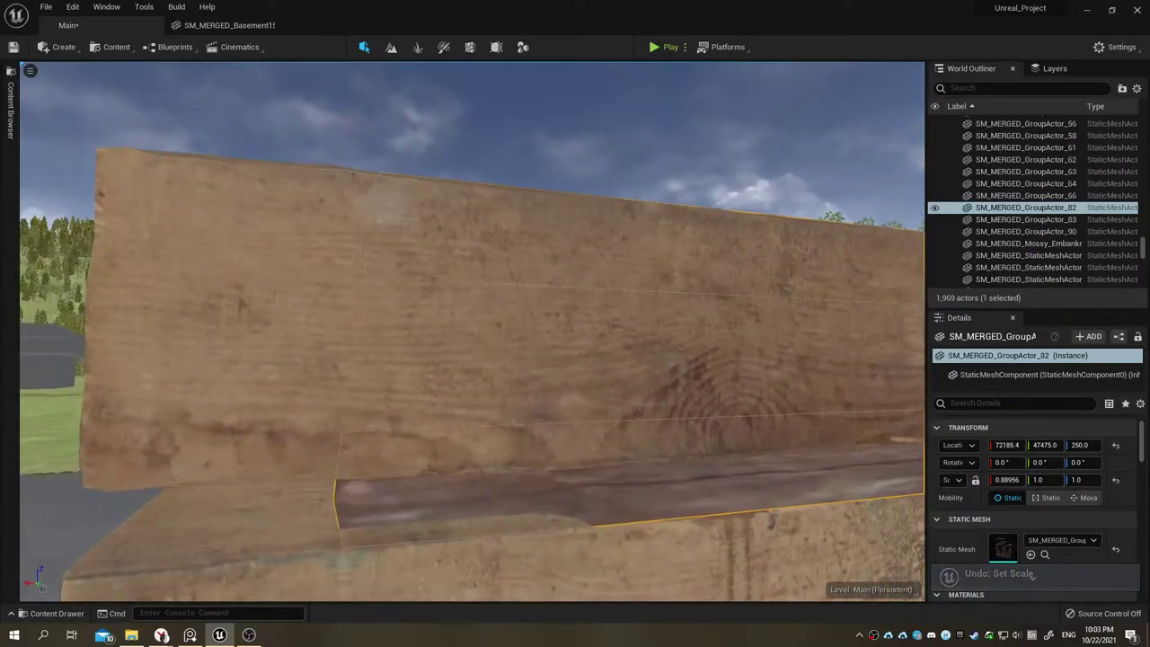
{"action": "right_click_drag", "start_coordinate": [168, 339], "coordinate": [168, 339]}
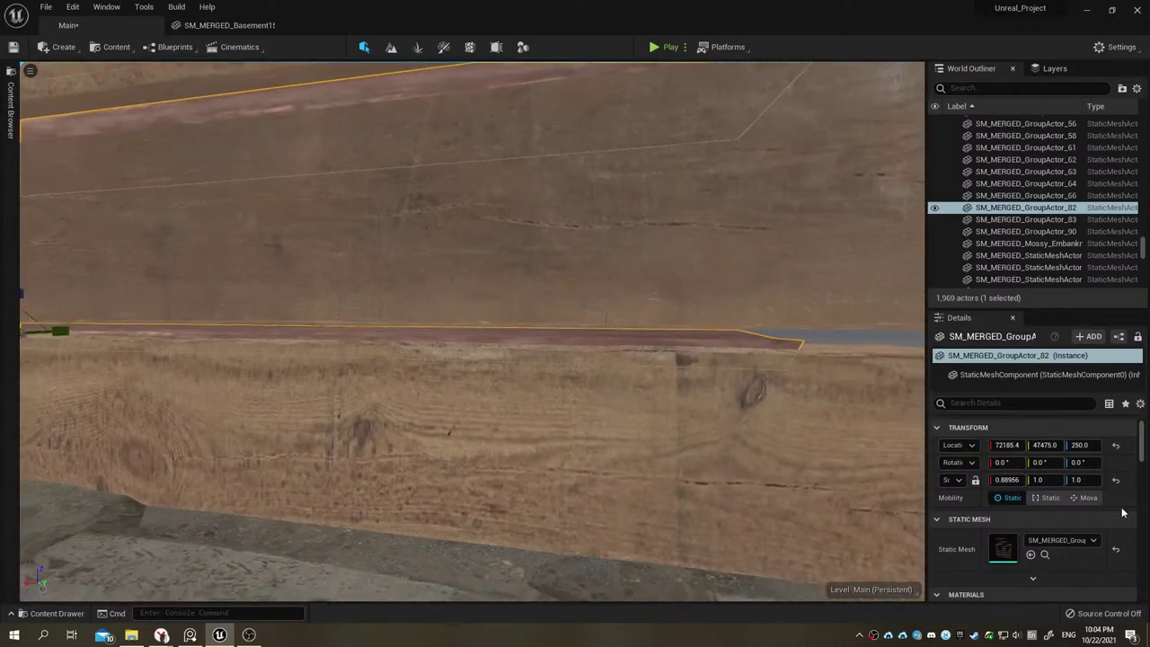
Step: Raise SM_MERGED_GroupActor_82 to Location Z 251 and check its edge from around the wall
{"action": "left_click", "coordinate": [1080, 445]}
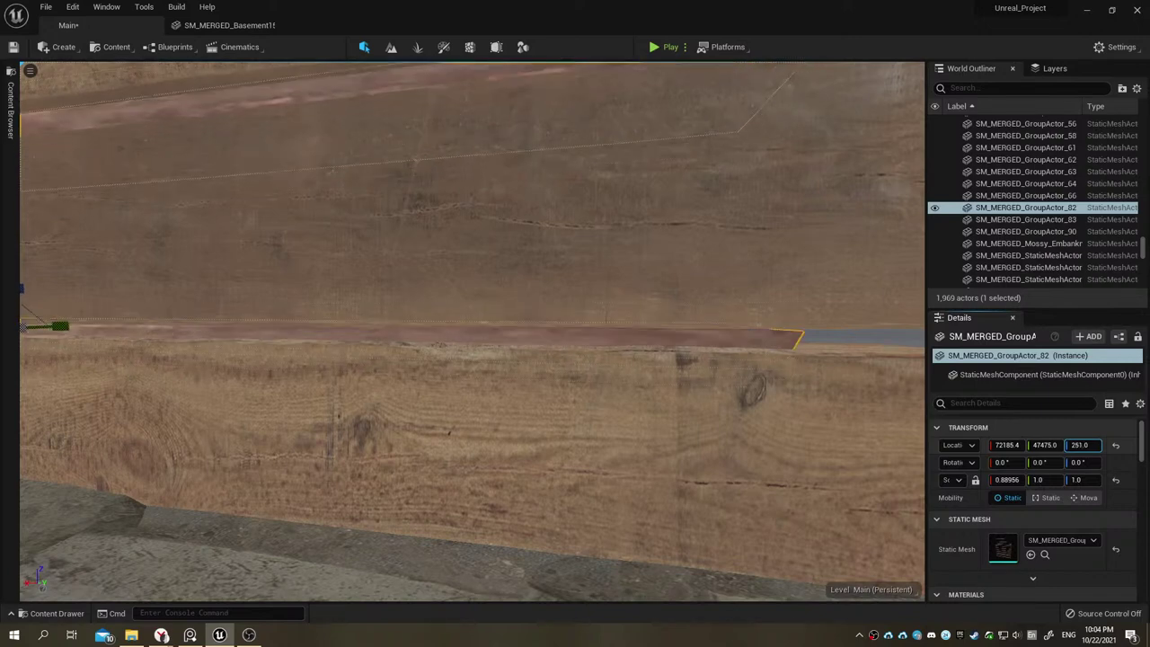
{"action": "key", "text": "Return"}
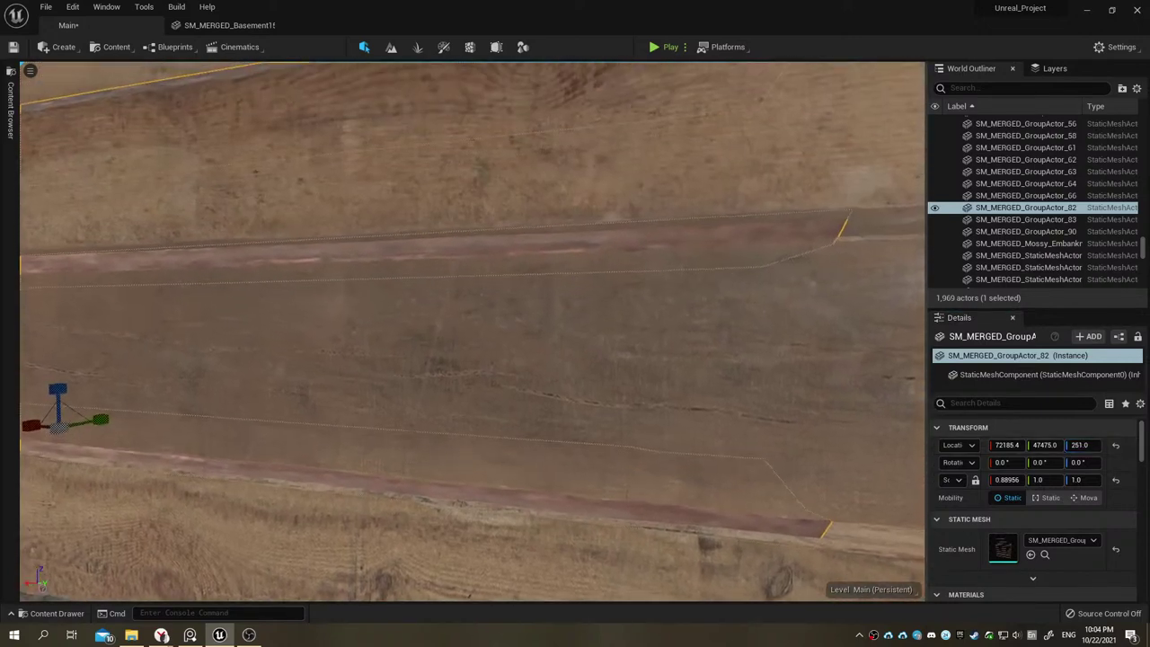
{"action": "scroll", "coordinate": [472, 332], "scroll_direction": "up", "scroll_amount": 5}
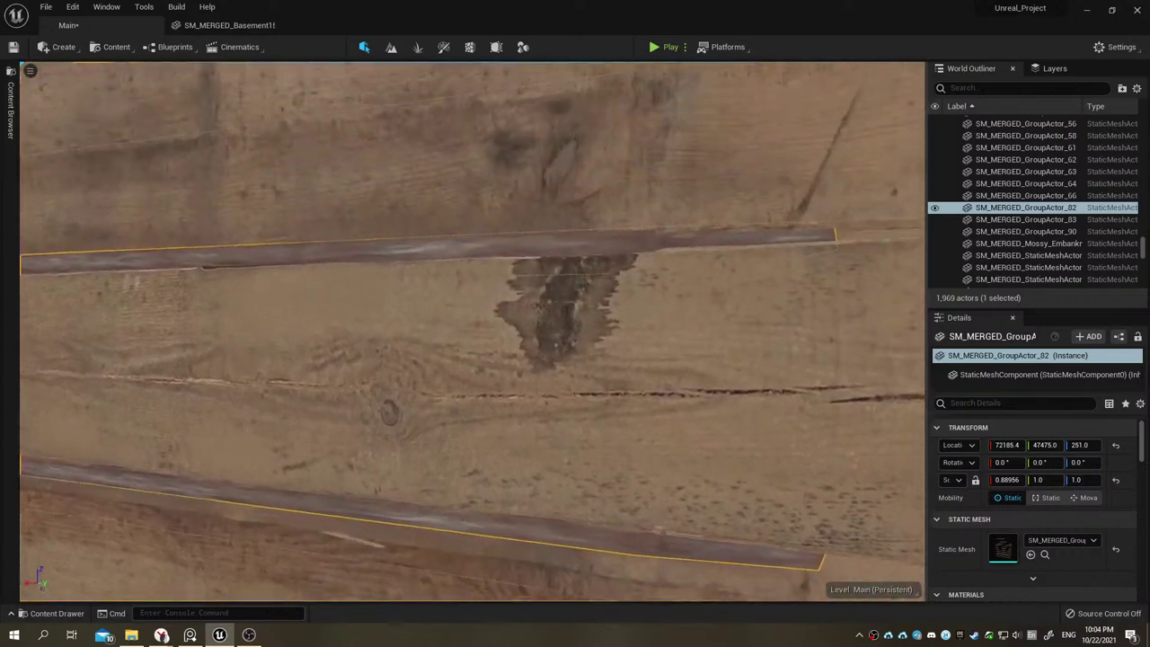
{"action": "scroll", "coordinate": [472, 332], "scroll_direction": "up", "scroll_amount": 5}
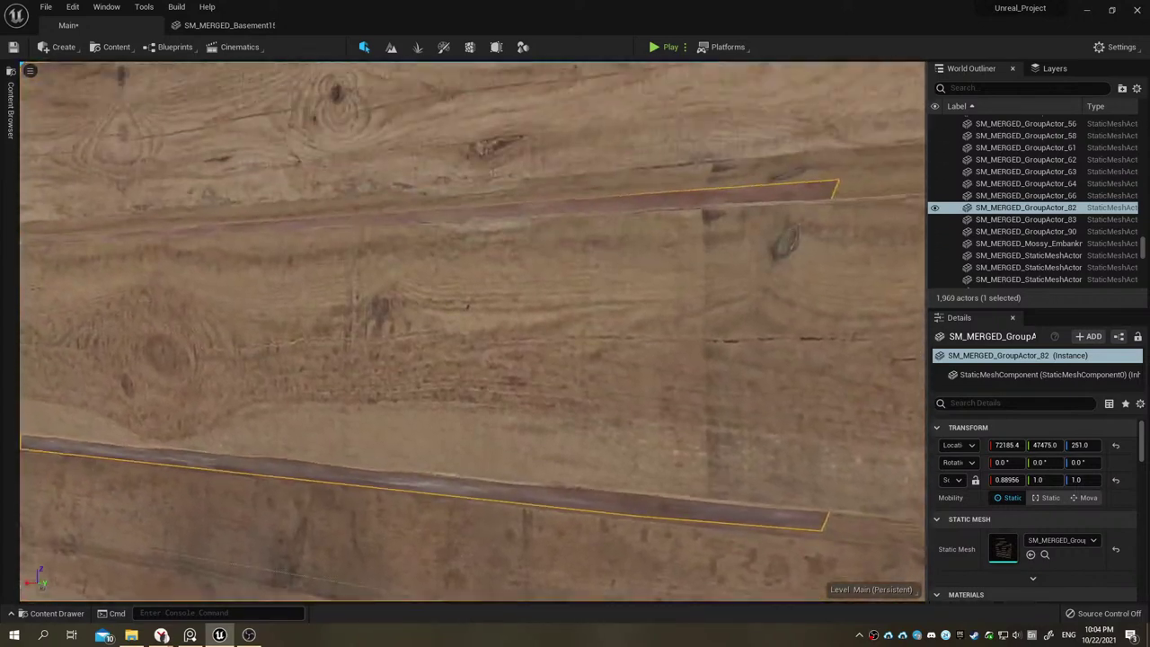
{"action": "scroll", "coordinate": [472, 333], "scroll_direction": "up", "scroll_amount": 5}
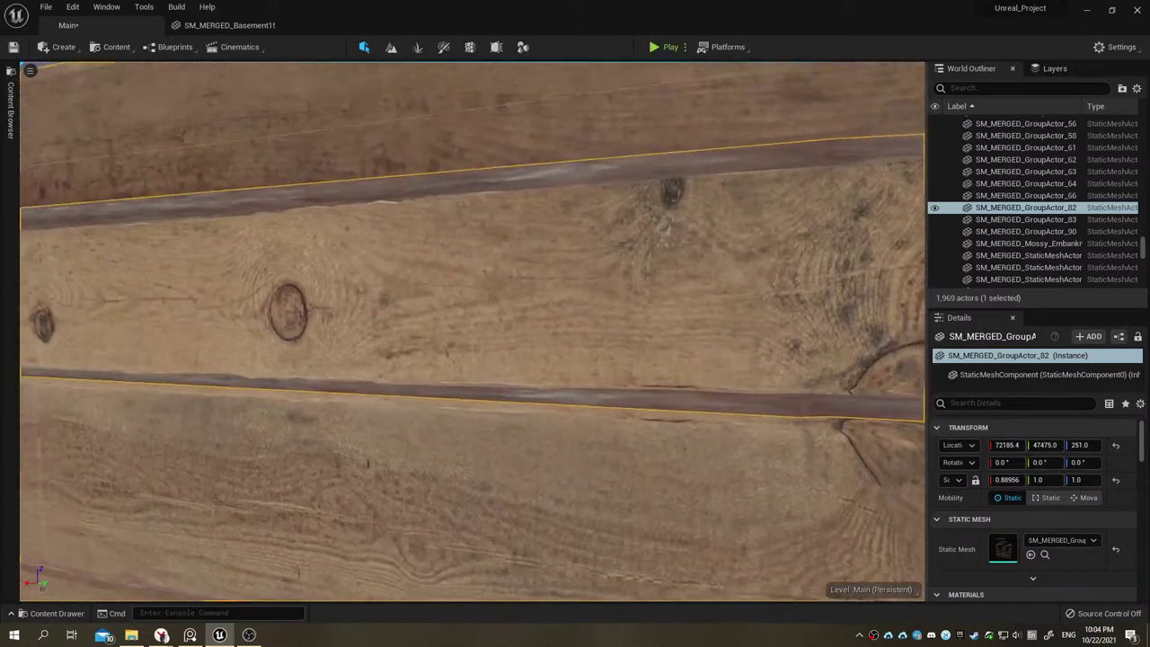
{"action": "right_click_drag", "start_coordinate": [472, 332], "coordinate": [503, 296]}
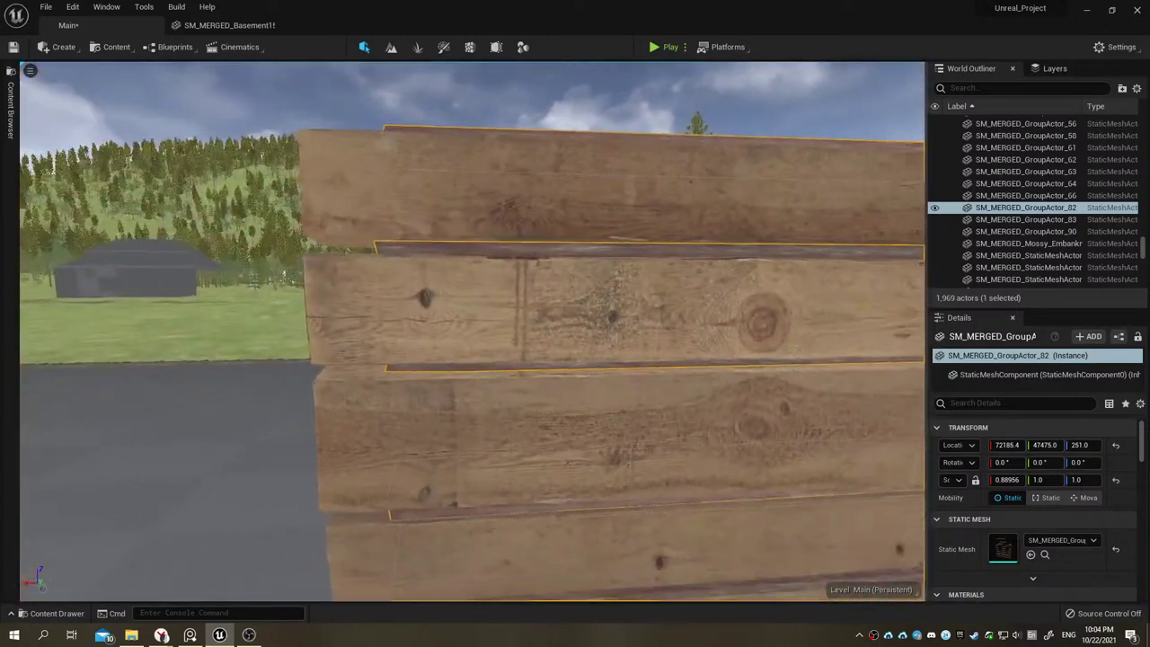
{"action": "right_click_drag", "start_coordinate": [504, 296], "coordinate": [636, 289]}
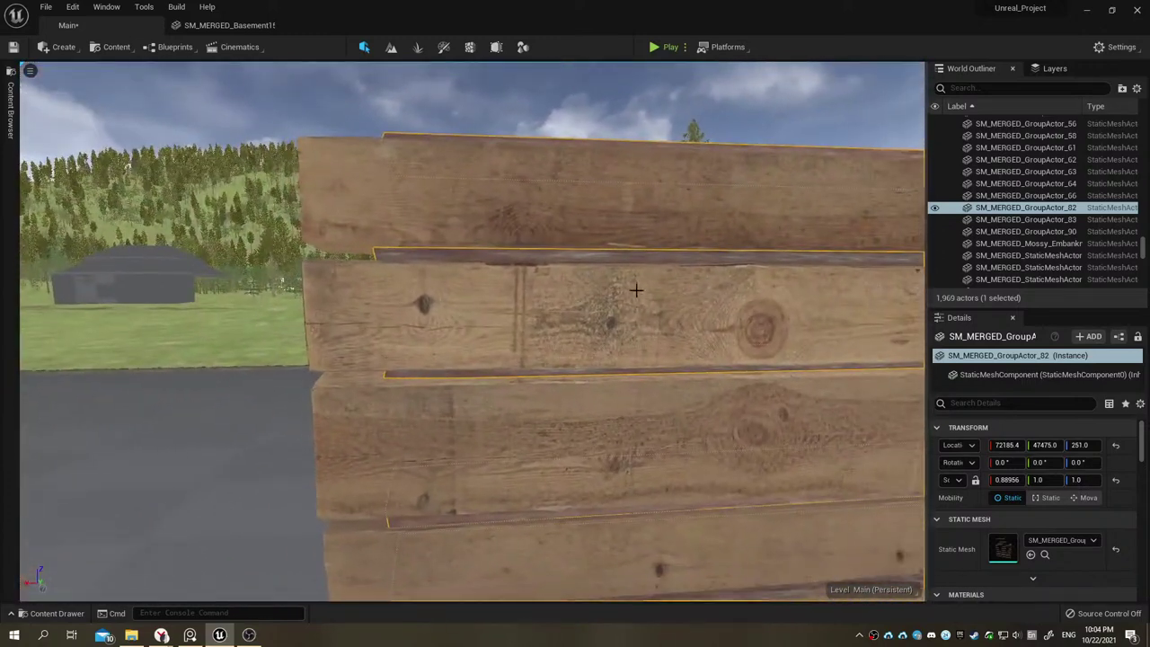
{"action": "mouse_move", "coordinate": [740, 262]}
{"action": "right_mouse_down"}
{"action": "mouse_move", "coordinate": [635, 172]}
{"action": "mouse_move", "coordinate": [683, 175]}
{"action": "mouse_move", "coordinate": [591, 180]}
{"action": "right_mouse_up"}
{"action": "left_click", "coordinate": [635, 172]}
Step: Select another Wooden_Beam_LOD0 and stretch its Scale X from 1.5 to 1.585, then switch to OBS
{"action": "left_click", "coordinate": [590, 181]}
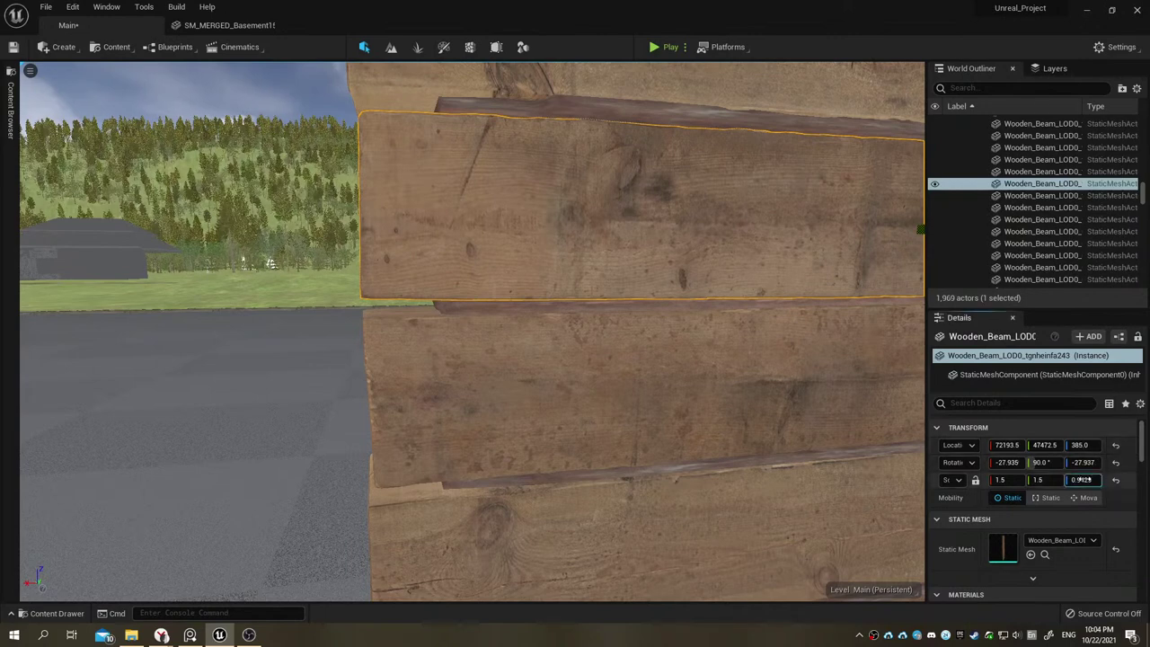
{"action": "left_click_drag", "start_coordinate": [1083, 480], "coordinate": [1105, 480]}
{"action": "key", "text": "ctrl+z"}
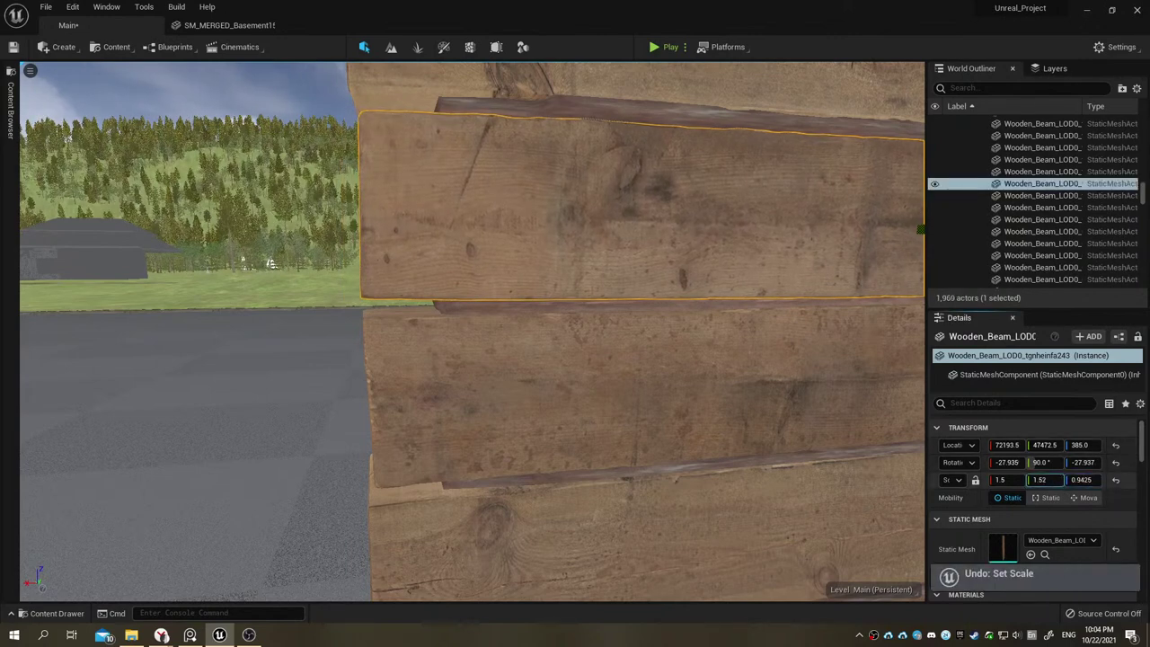
{"action": "left_click_drag", "start_coordinate": [1005, 480], "coordinate": [973, 483]}
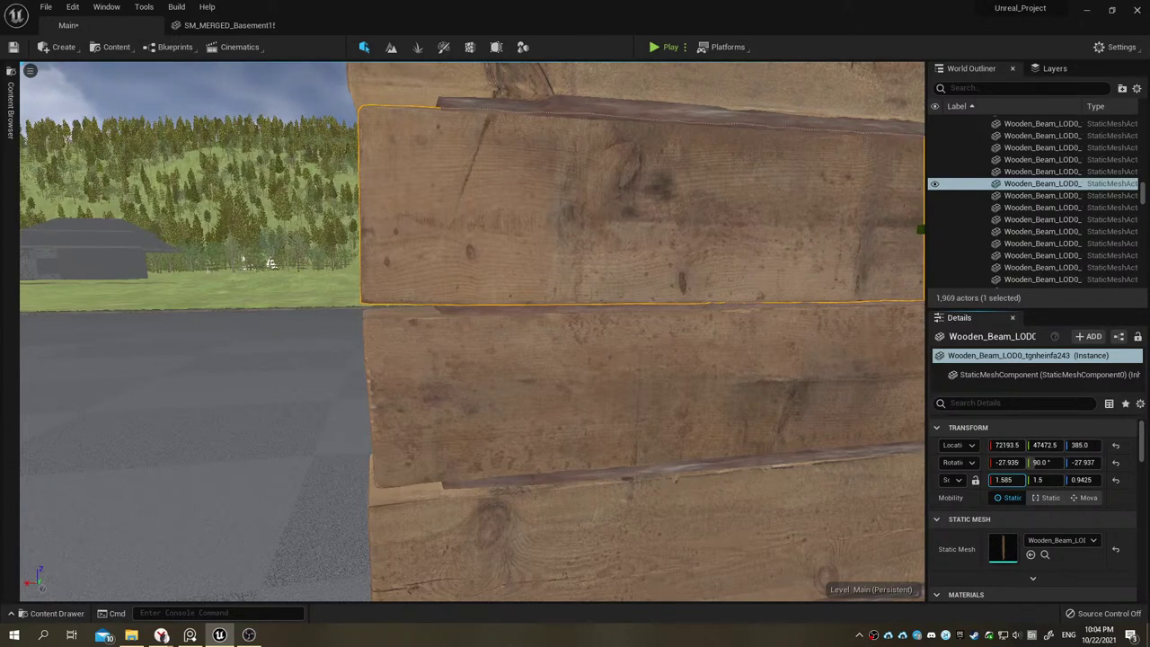
{"action": "left_click", "coordinate": [249, 635]}
Step: Undo a scale change on the lower beam and stretch the upper beam's Y scale to 1.6125
{"action": "left_click", "coordinate": [518, 311]}
{"action": "left_click_drag", "start_coordinate": [519, 311], "coordinate": [521, 308]}
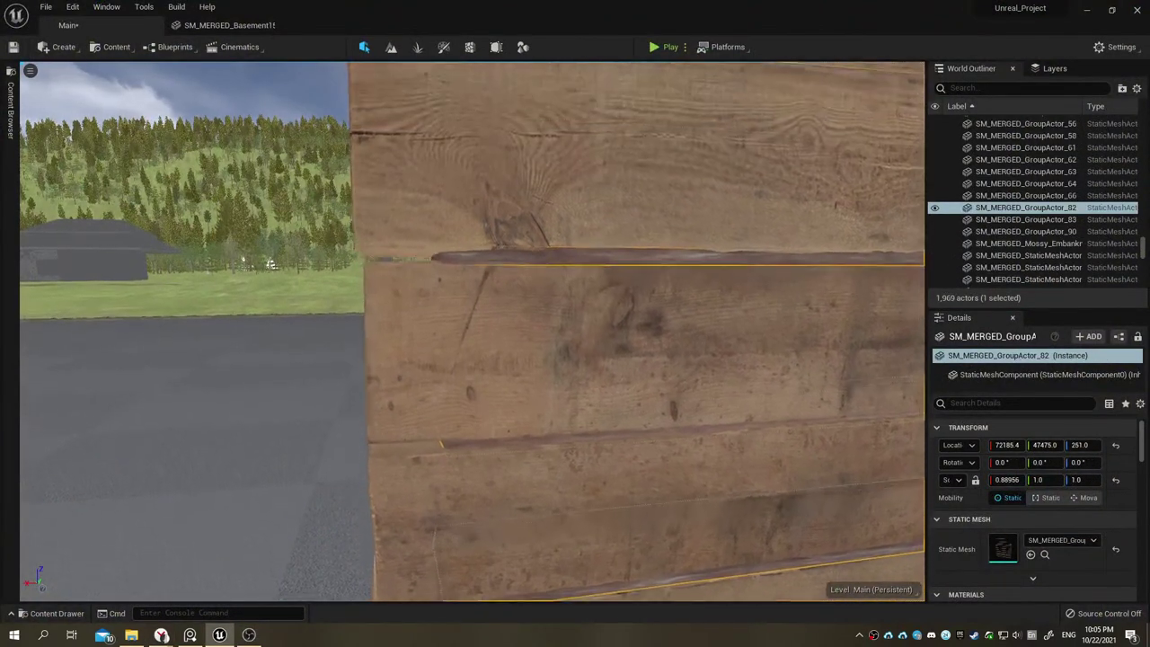
{"action": "left_click", "coordinate": [513, 367]}
{"action": "mouse_move", "coordinate": [513, 368]}
{"action": "right_mouse_down"}
{"action": "mouse_move", "coordinate": [514, 316]}
{"action": "mouse_move", "coordinate": [501, 382]}
{"action": "mouse_move", "coordinate": [494, 364]}
{"action": "right_mouse_up"}
{"action": "left_click", "coordinate": [496, 384]}
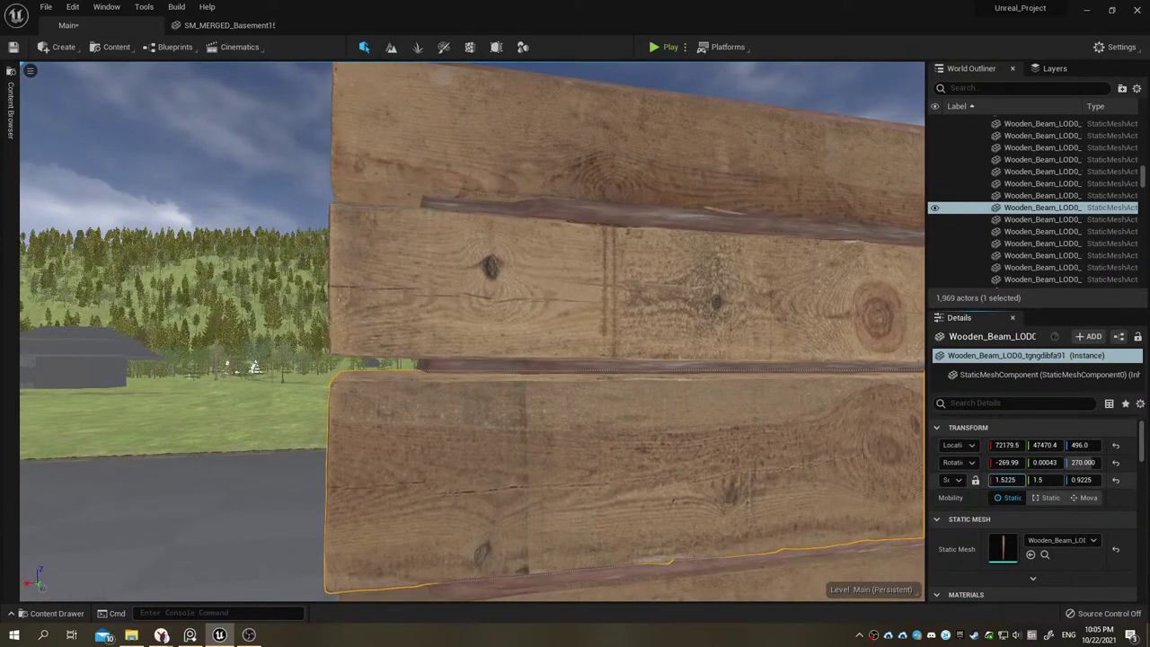
{"action": "key", "text": "ctrl+z"}
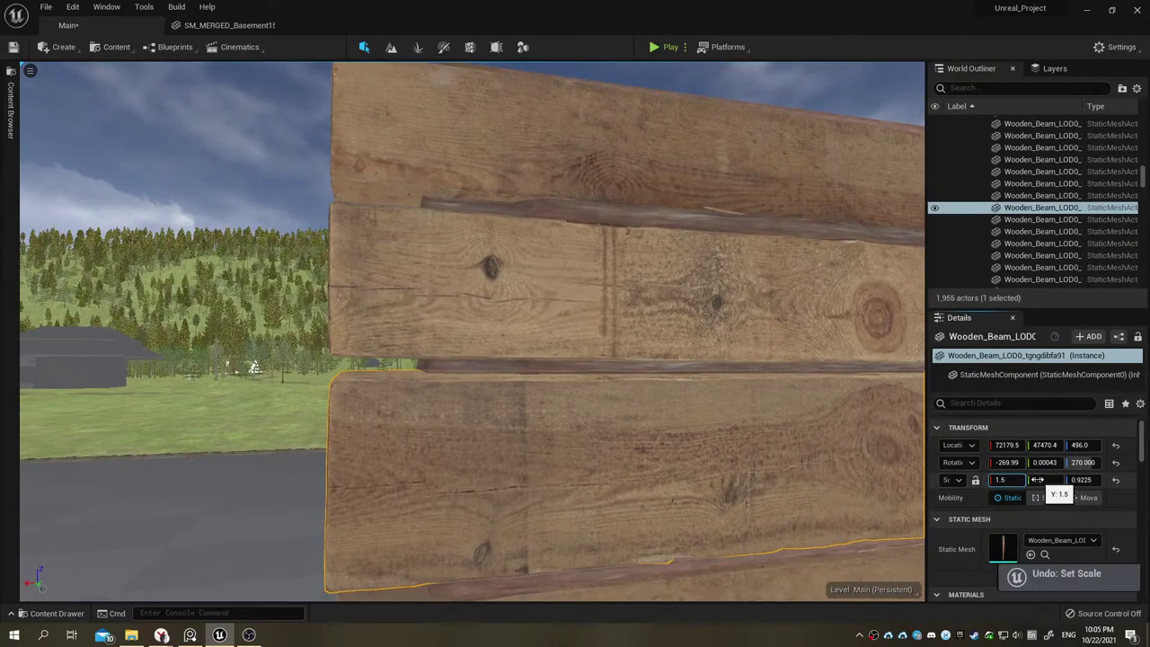
{"action": "right_click_drag", "start_coordinate": [494, 364], "coordinate": [557, 341]}
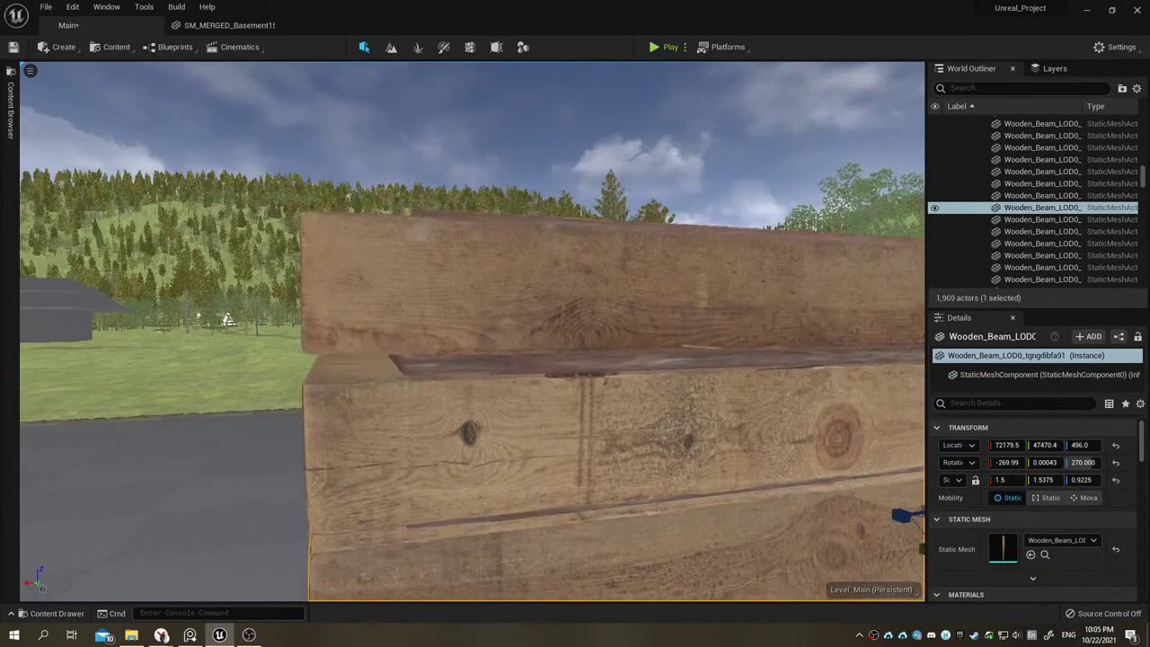
{"action": "right_click_drag", "start_coordinate": [557, 342], "coordinate": [500, 318]}
{"action": "left_click", "coordinate": [500, 319]}
{"action": "mouse_move", "coordinate": [1042, 479]}
{"action": "left_mouse_down"}
{"action": "mouse_move", "coordinate": [1060, 479]}
{"action": "mouse_move", "coordinate": [1089, 445]}
{"action": "mouse_move", "coordinate": [1071, 446]}
{"action": "left_mouse_up"}
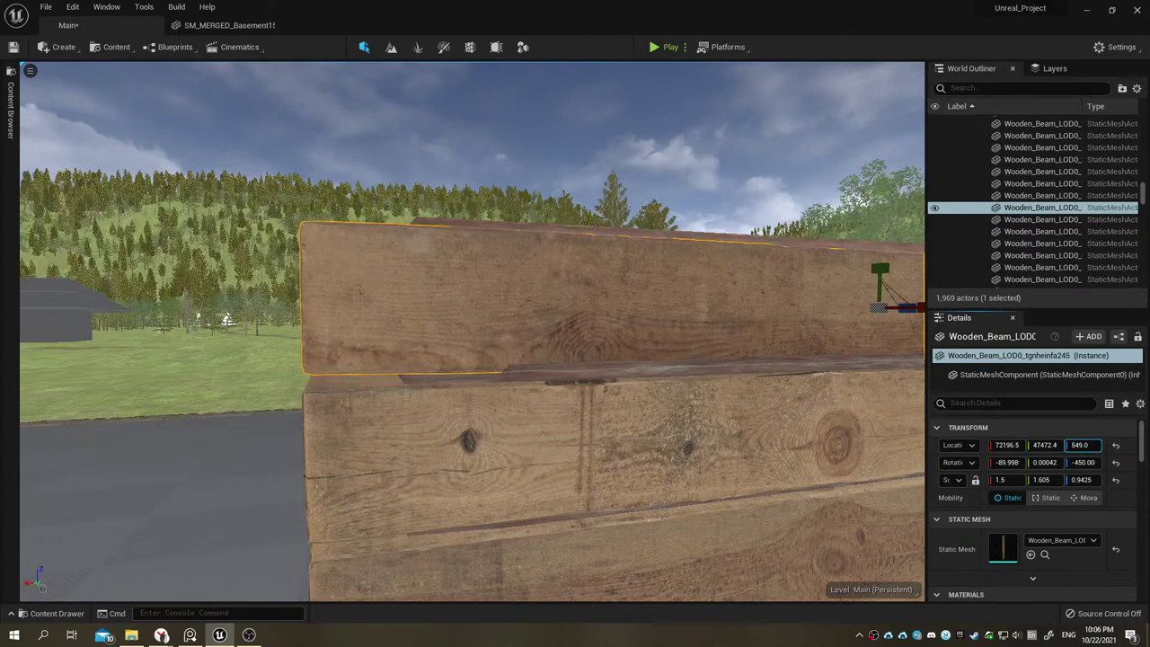
Step: Shift-select several lower wooden beams along the wall
{"action": "left_click", "coordinate": [161, 635]}
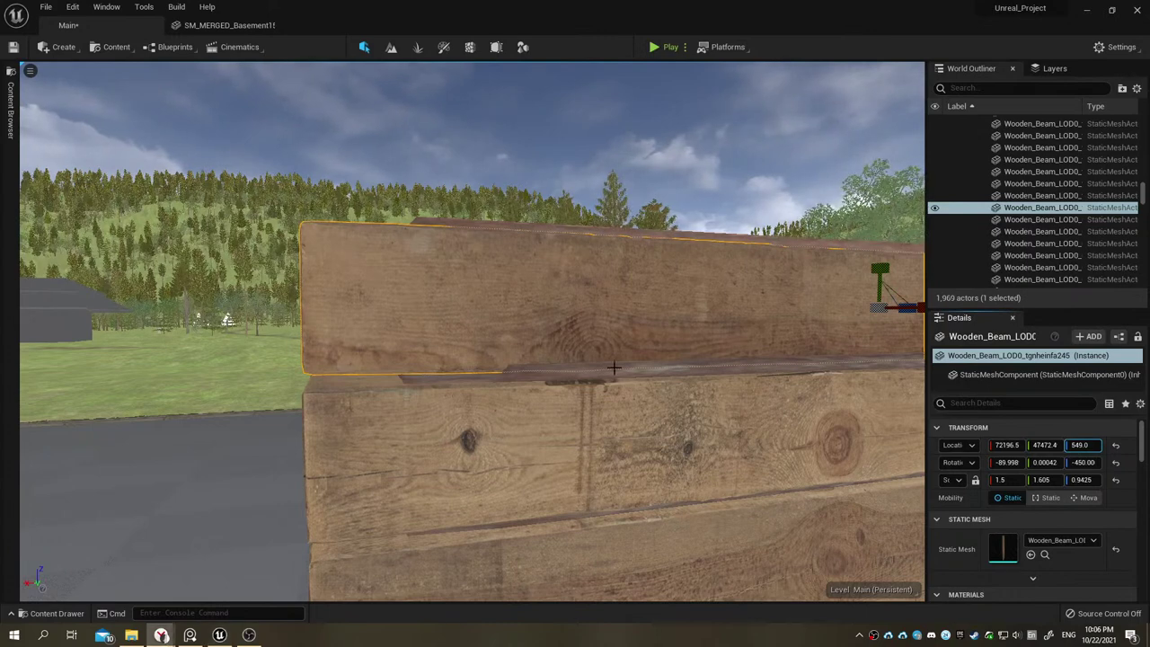
{"action": "left_click", "coordinate": [434, 446], "text": "ctrl"}
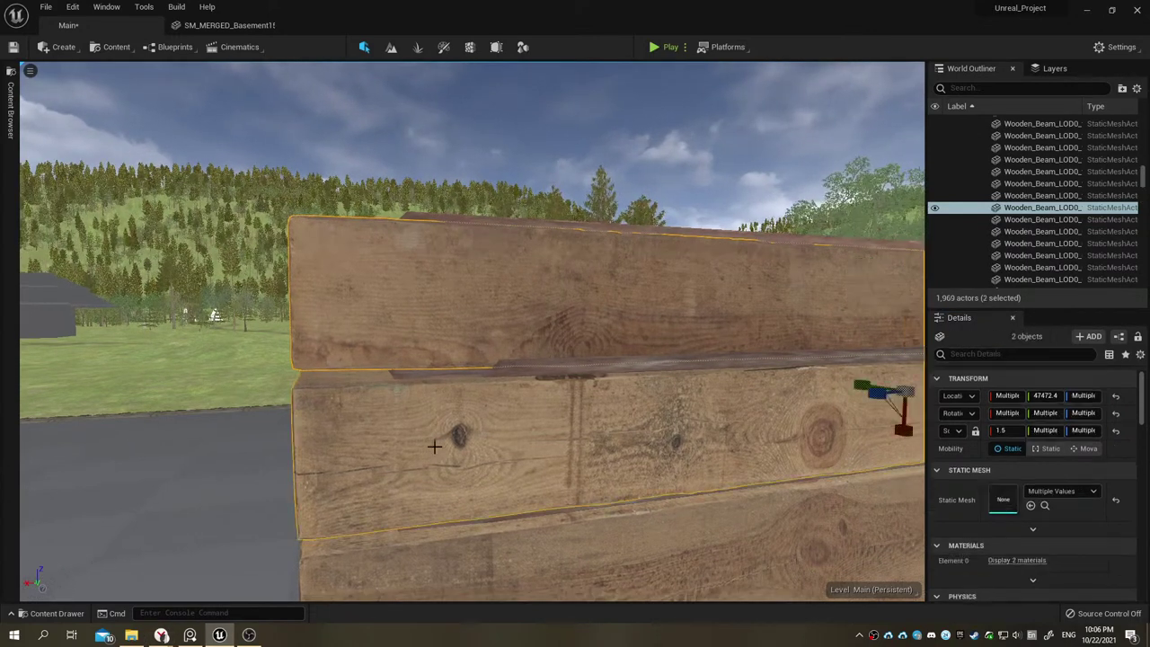
{"action": "middle_click_drag", "start_coordinate": [434, 447], "coordinate": [473, 390]}
{"action": "left_click", "coordinate": [473, 390], "text": "ctrl"}
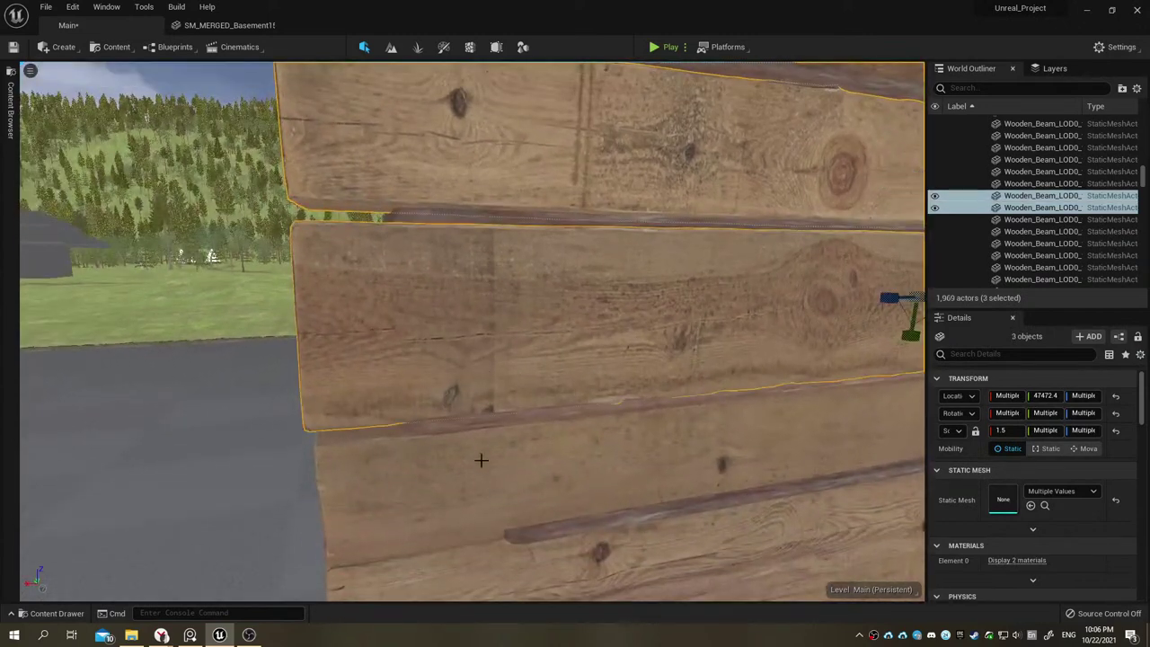
{"action": "left_click", "coordinate": [482, 462], "text": "ctrl"}
{"action": "middle_click_drag", "start_coordinate": [483, 463], "coordinate": [472, 443]}
{"action": "left_click", "coordinate": [472, 443], "text": "ctrl"}
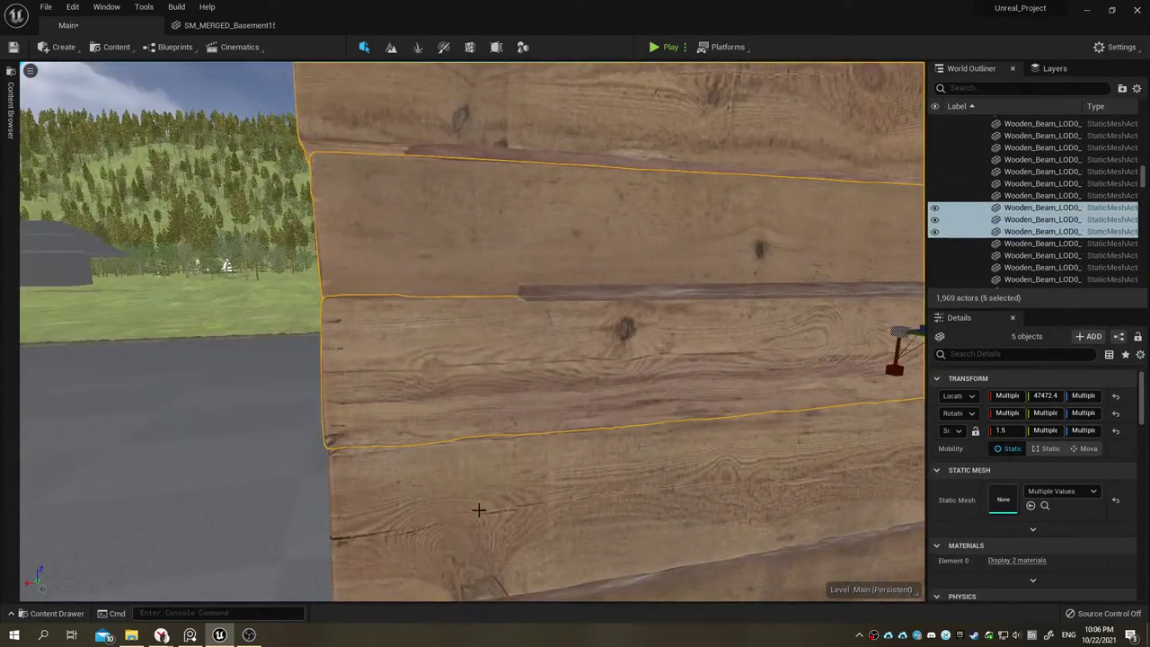
{"action": "left_click", "coordinate": [479, 510], "text": "ctrl"}
{"action": "right_click_drag", "start_coordinate": [479, 509], "coordinate": [449, 494]}
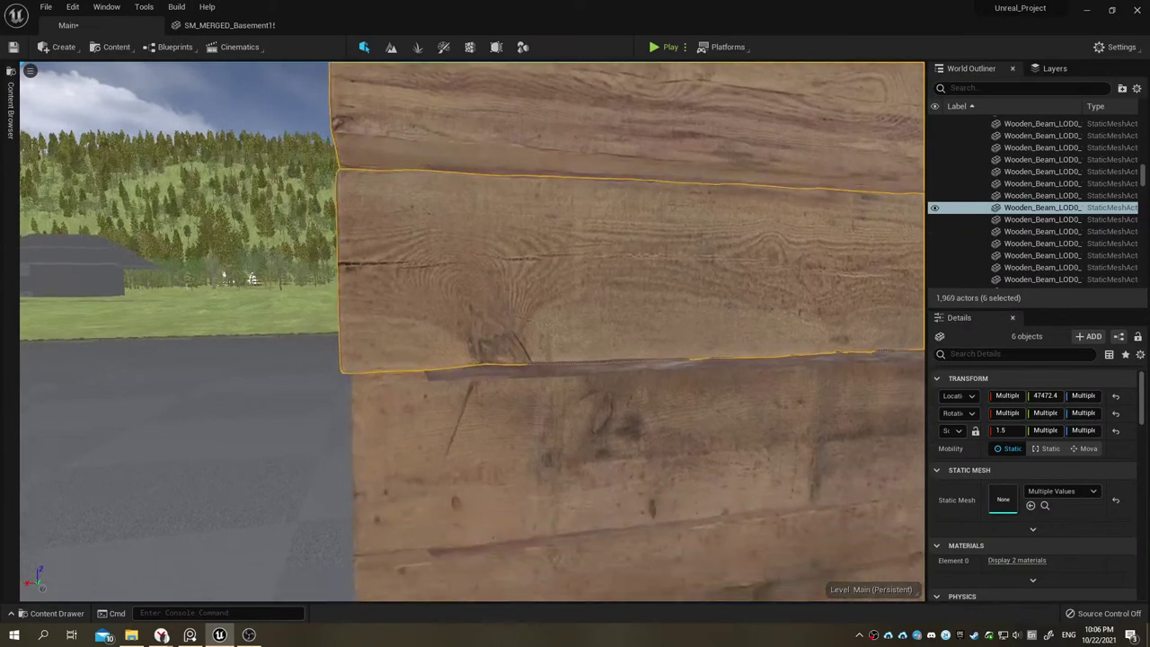
{"action": "middle_click_drag", "start_coordinate": [449, 494], "coordinate": [449, 391]}
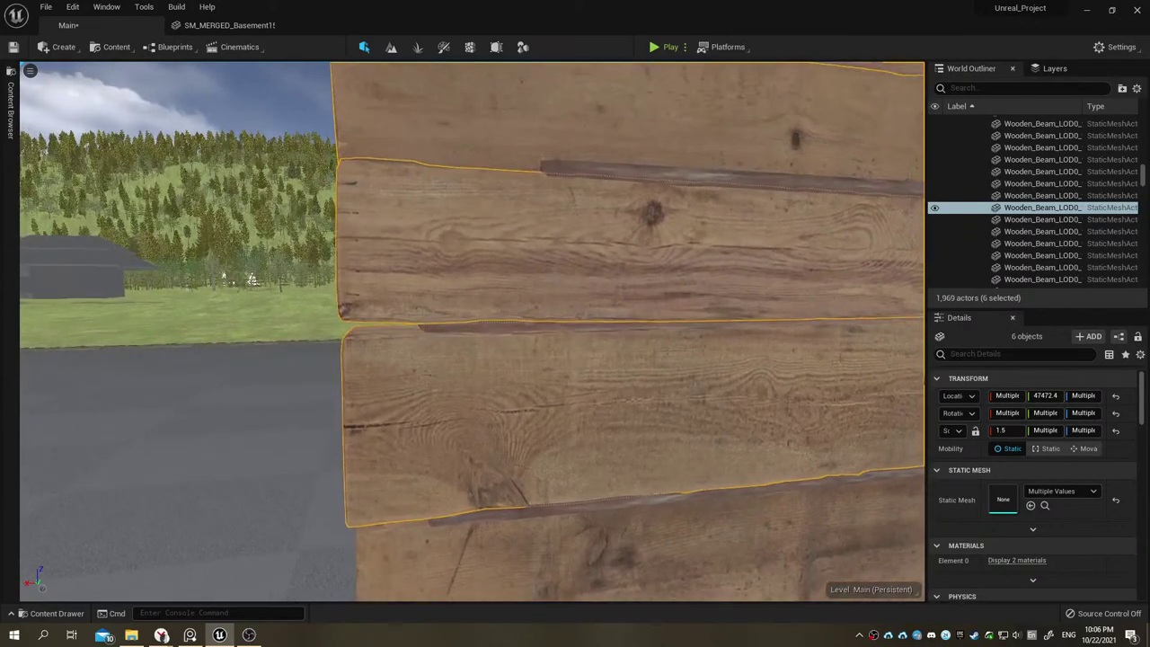
{"action": "mouse_move", "coordinate": [450, 391]}
{"action": "right_mouse_down"}
{"action": "mouse_move", "coordinate": [539, 391]}
{"action": "mouse_move", "coordinate": [431, 396]}
{"action": "mouse_move", "coordinate": [539, 395]}
{"action": "right_mouse_up"}
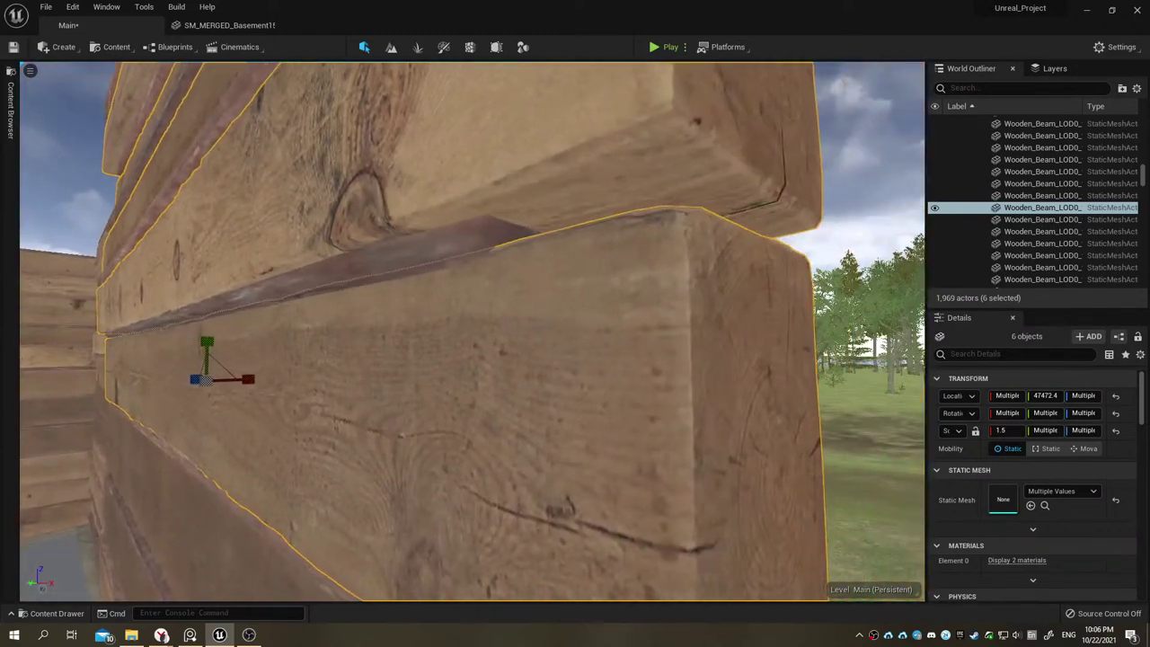
Step: Lengthen the single corner beam from X scale 1.5 to 1.5675, then select SM_MERGED_GroupActor_82
{"action": "right_click_drag", "start_coordinate": [432, 461], "coordinate": [361, 461]}
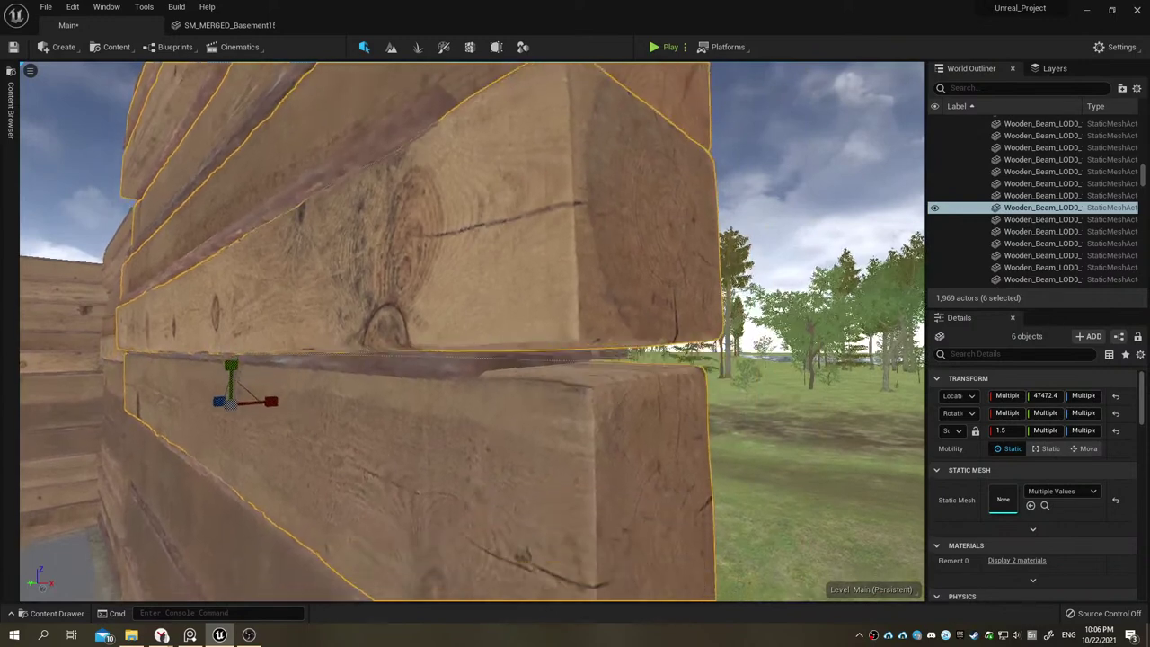
{"action": "left_click", "coordinate": [429, 334]}
{"action": "right_click_drag", "start_coordinate": [431, 331], "coordinate": [456, 342]}
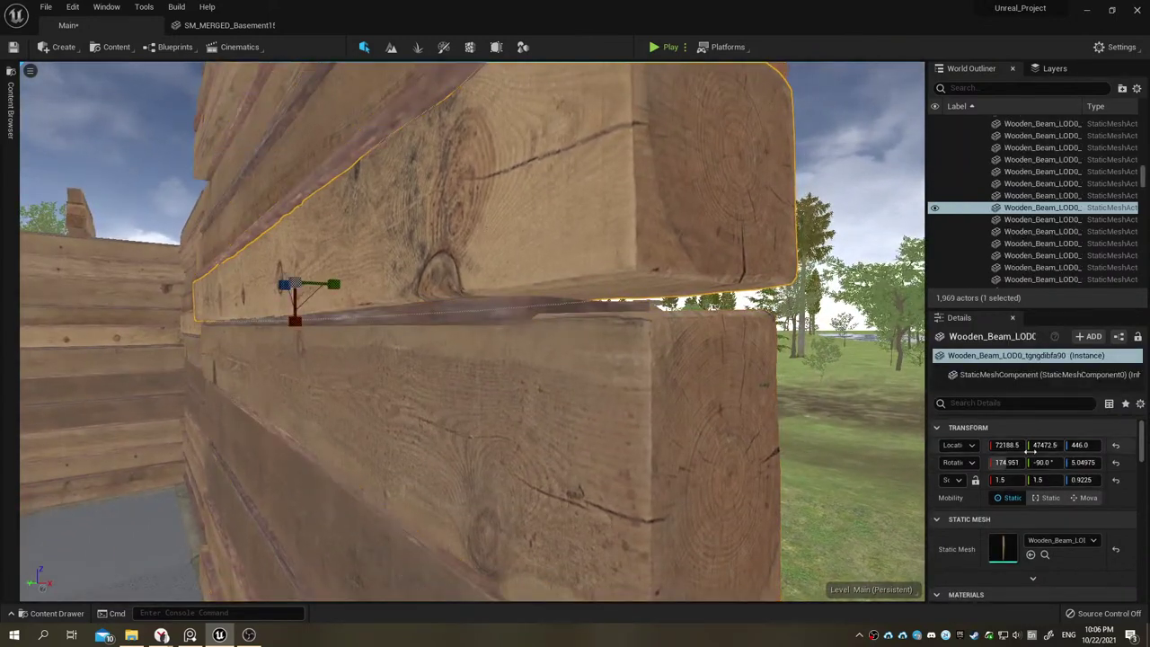
{"action": "left_click_drag", "start_coordinate": [1006, 480], "coordinate": [1024, 480]}
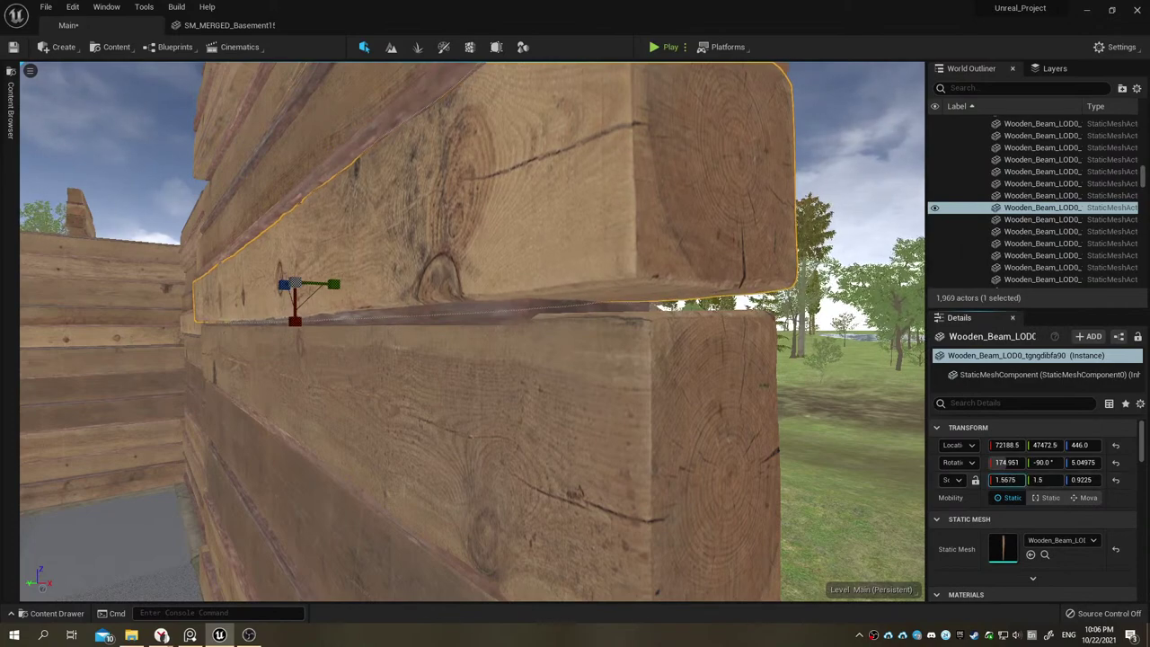
{"action": "left_click", "coordinate": [501, 307]}
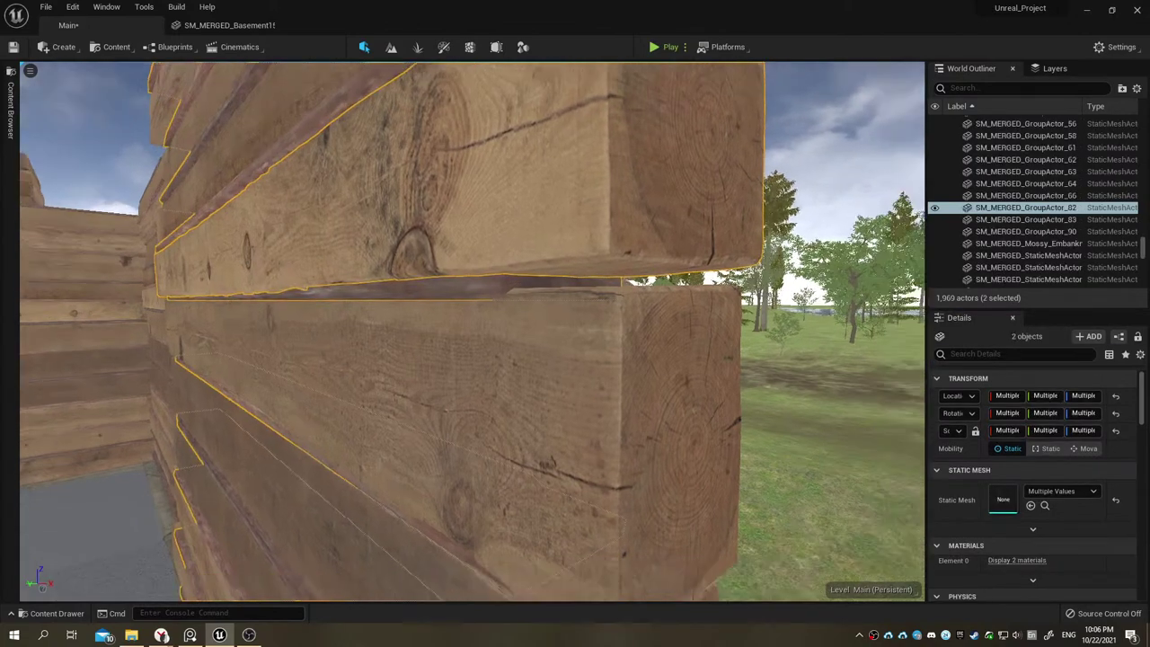
Step: Shift-select the top seven beams of the wall from the corner downward
{"action": "mouse_move", "coordinate": [501, 307]}
{"action": "right_mouse_down"}
{"action": "mouse_move", "coordinate": [539, 310]}
{"action": "mouse_move", "coordinate": [560, 146]}
{"action": "right_mouse_up"}
{"action": "left_click", "coordinate": [561, 174]}
{"action": "left_click", "coordinate": [557, 270], "text": "ctrl"}
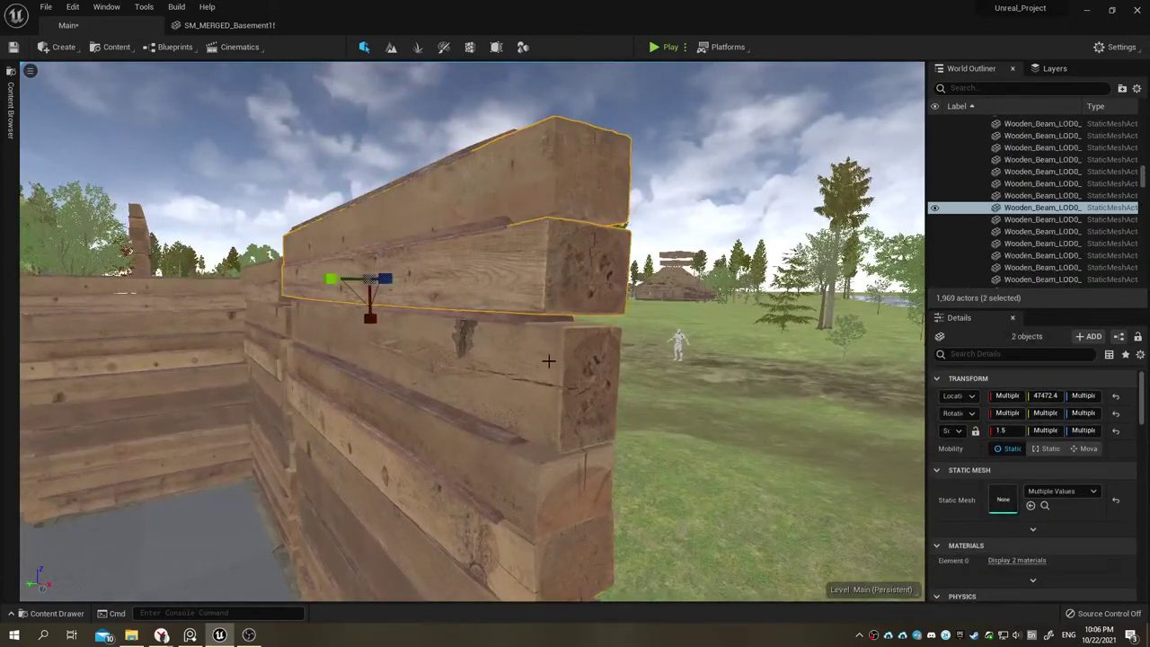
{"action": "left_click", "coordinate": [553, 387], "text": "ctrl"}
{"action": "left_click", "coordinate": [544, 490], "text": "ctrl"}
{"action": "left_click", "coordinate": [543, 536], "text": "ctrl"}
{"action": "right_click_drag", "start_coordinate": [542, 536], "coordinate": [557, 485]}
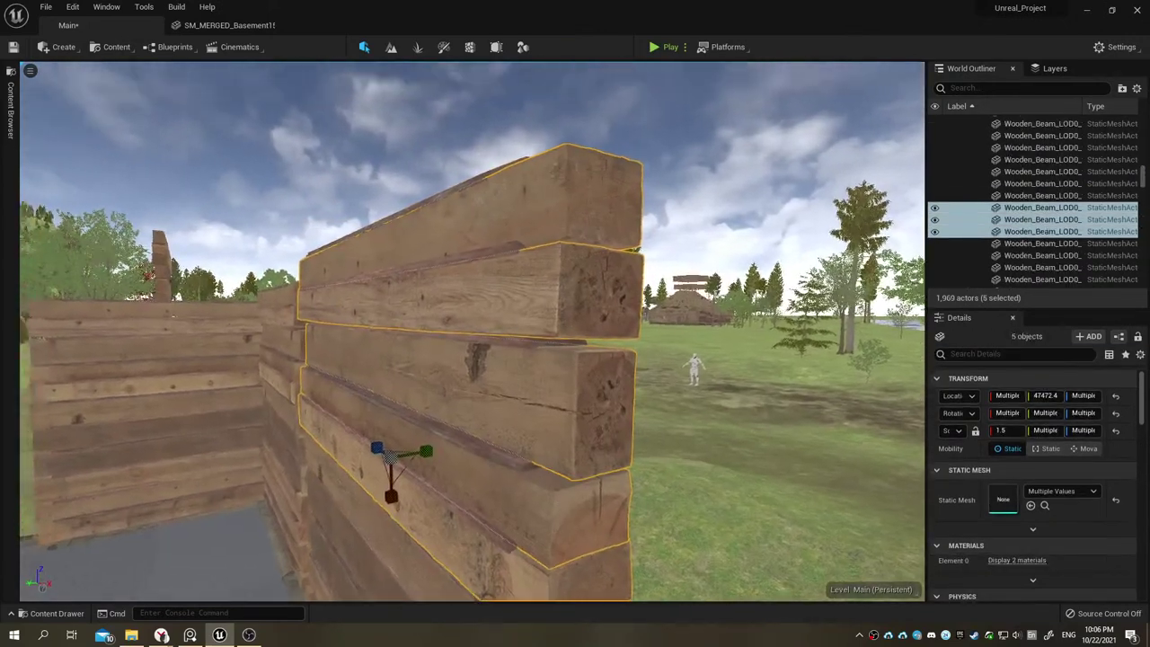
{"action": "middle_click_drag", "start_coordinate": [531, 485], "coordinate": [531, 485]}
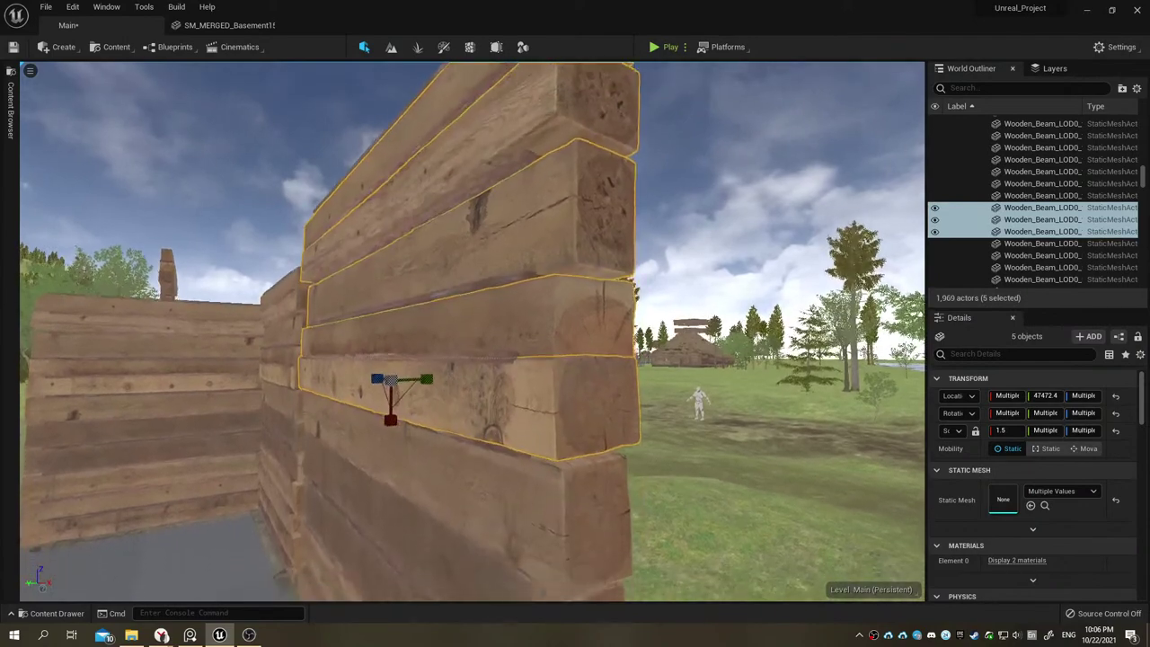
{"action": "left_click", "coordinate": [531, 515], "text": "ctrl"}
{"action": "left_click", "coordinate": [530, 413], "text": "ctrl"}
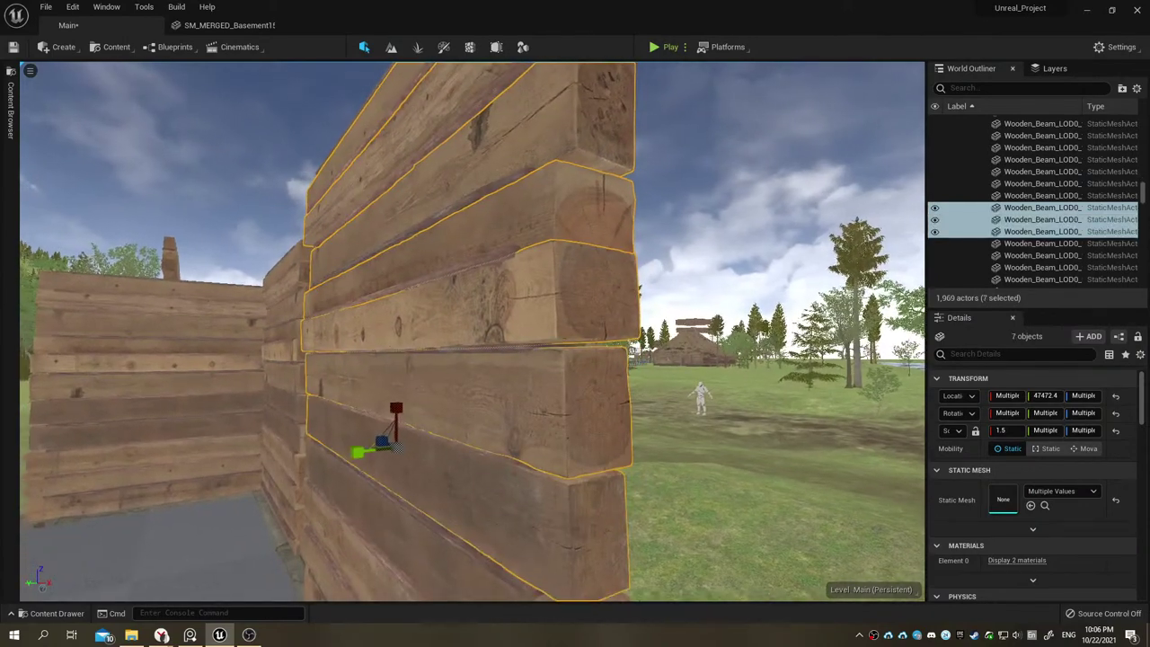
Step: Add the remaining lower and bottom wall beams to the selection
{"action": "right_click_drag", "start_coordinate": [530, 413], "coordinate": [503, 405]}
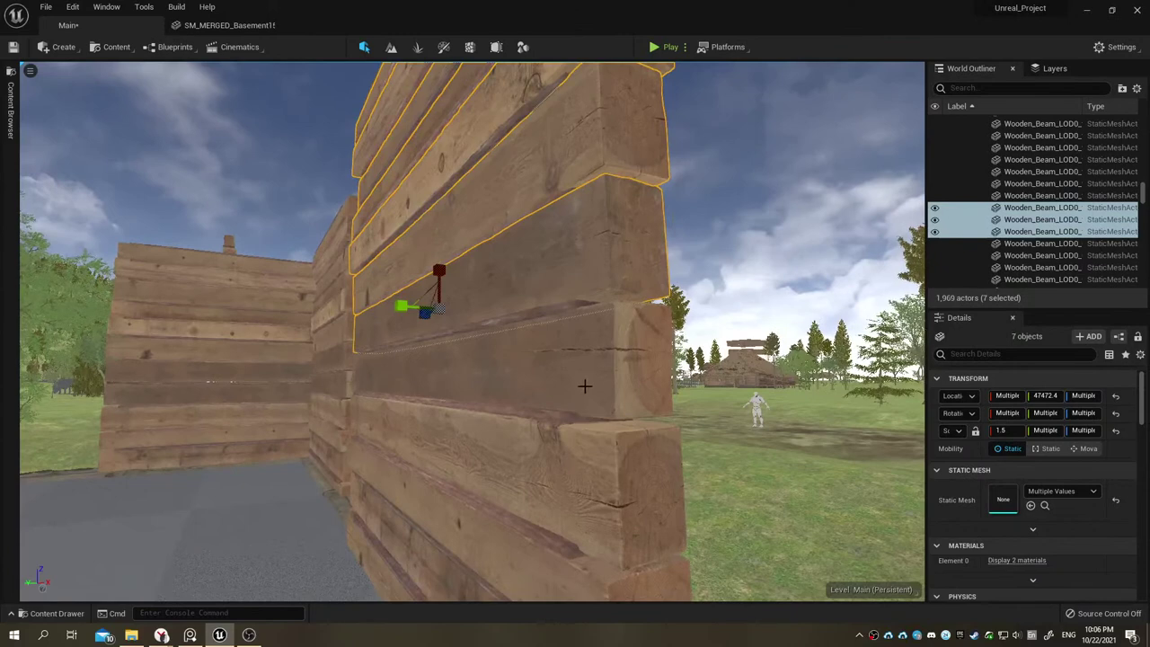
{"action": "left_click", "coordinate": [585, 385], "text": "ctrl"}
{"action": "left_click", "coordinate": [575, 452], "text": "ctrl"}
{"action": "mouse_move", "coordinate": [575, 452]}
{"action": "right_mouse_down"}
{"action": "mouse_move", "coordinate": [539, 450]}
{"action": "mouse_move", "coordinate": [629, 503]}
{"action": "right_mouse_up"}
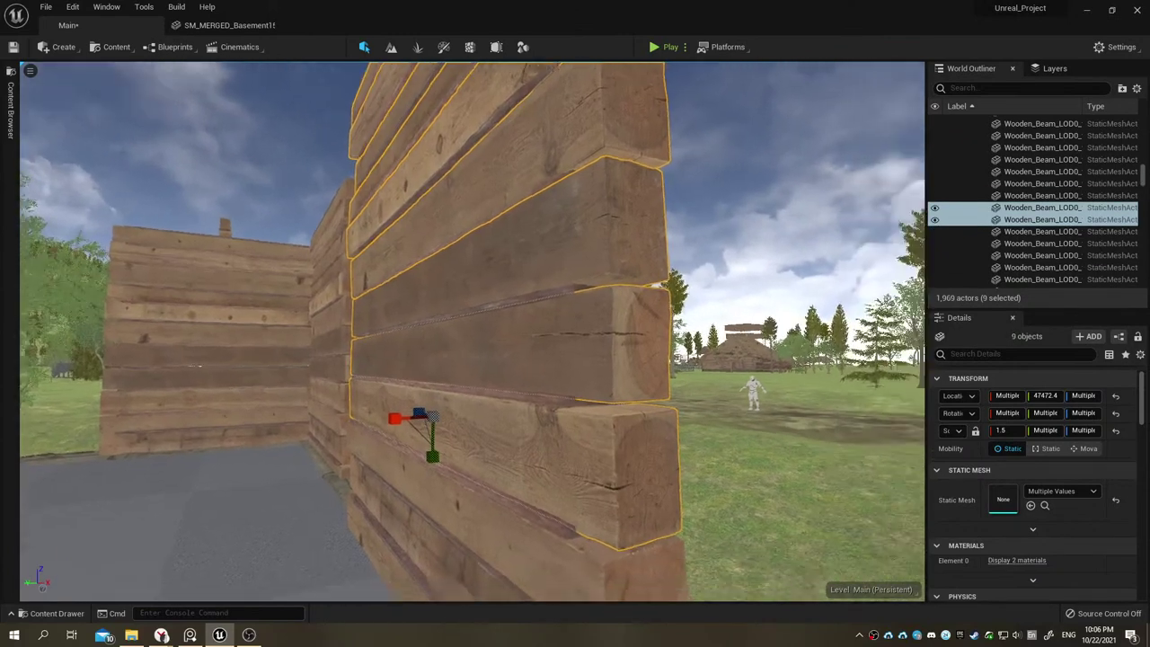
{"action": "right_click_drag", "start_coordinate": [588, 376], "coordinate": [588, 377]}
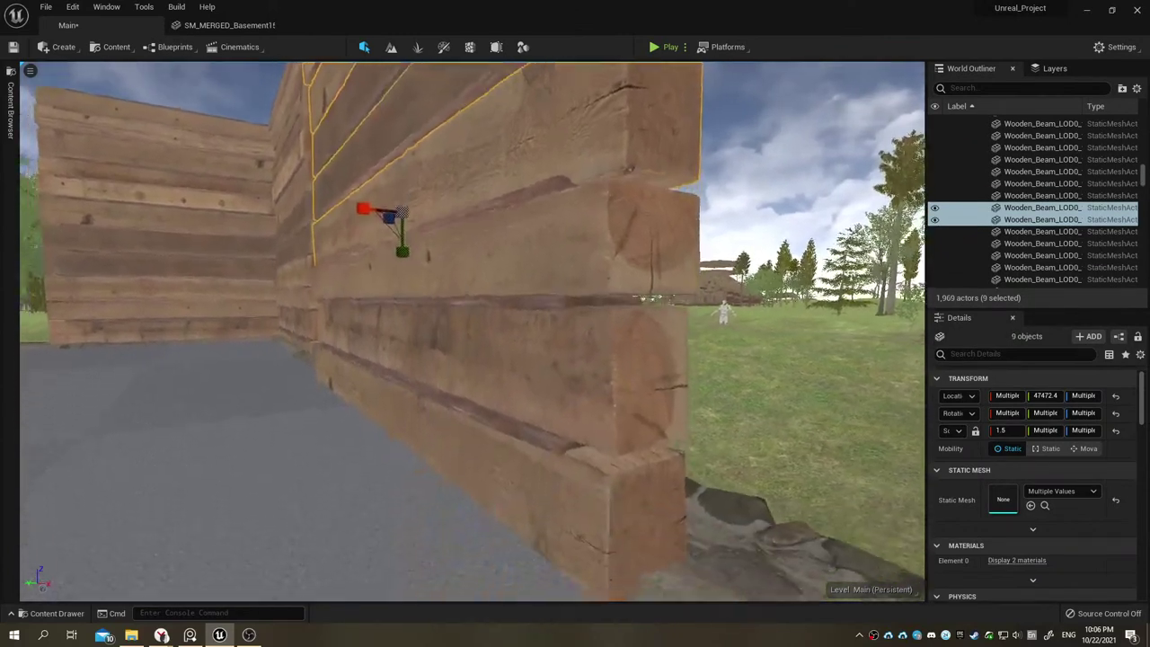
{"action": "left_click", "coordinate": [583, 269], "text": "ctrl"}
{"action": "left_click", "coordinate": [566, 454], "text": "ctrl"}
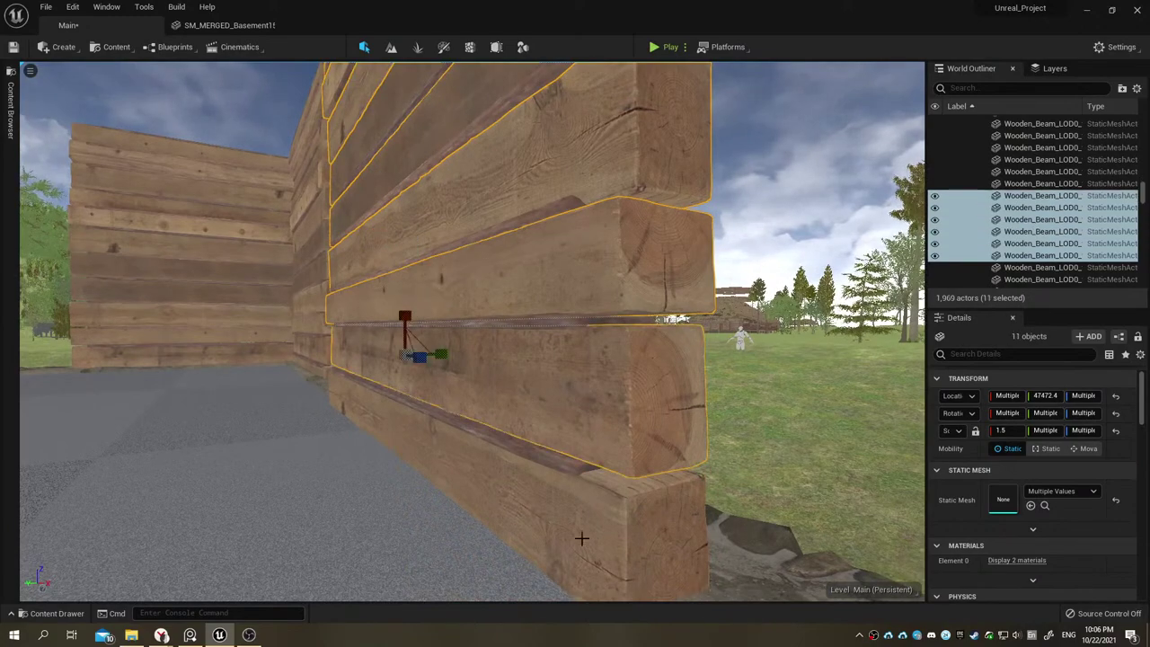
{"action": "left_click", "coordinate": [578, 533], "text": "ctrl"}
{"action": "right_click_drag", "start_coordinate": [578, 534], "coordinate": [577, 533]}
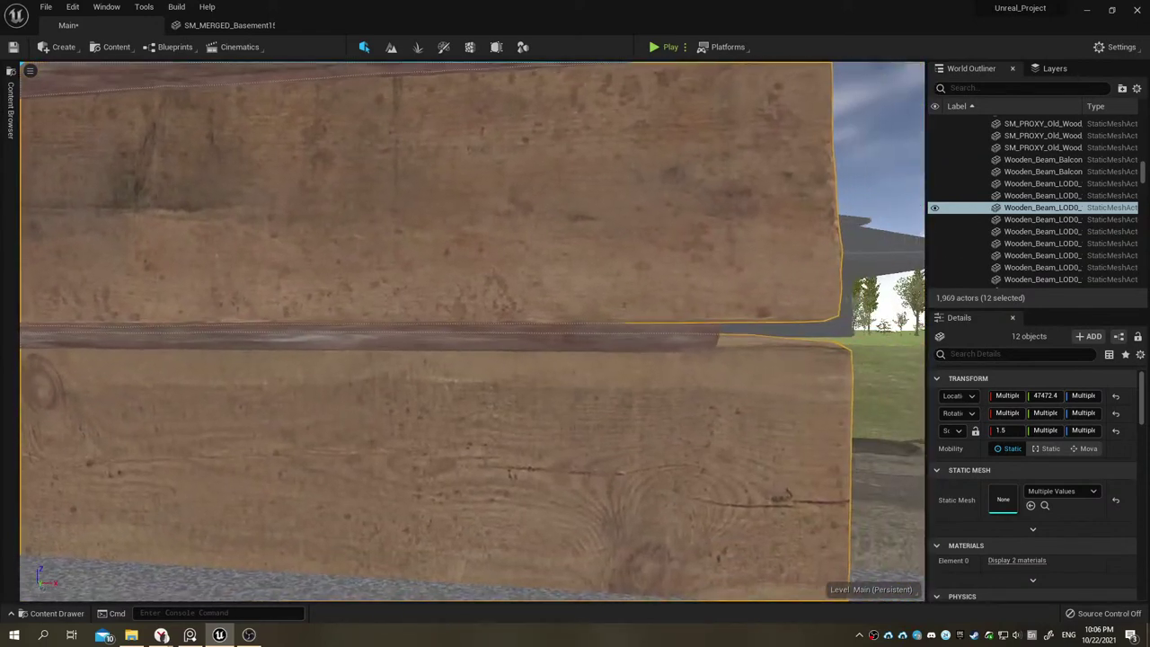
Step: Duplicate a wall beam and stretch the copy's X scale from 1.5 to 1.625
{"action": "left_click", "coordinate": [588, 228], "text": "ctrl"}
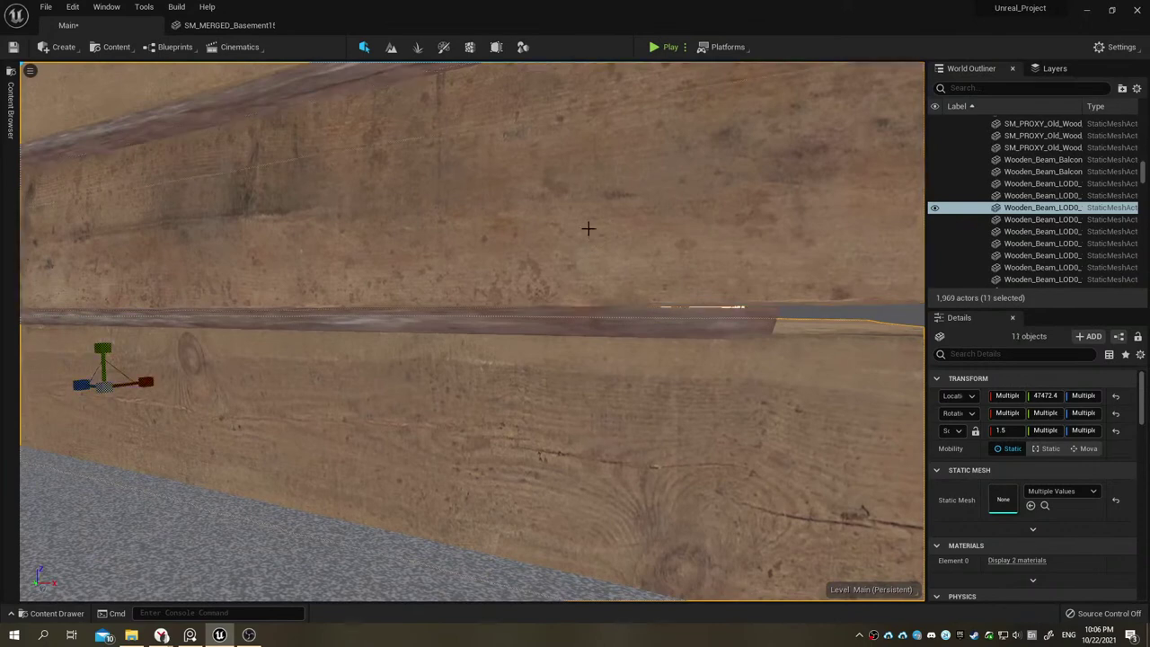
{"action": "key", "text": "ctrl+z"}
{"action": "left_click", "coordinate": [672, 239]}
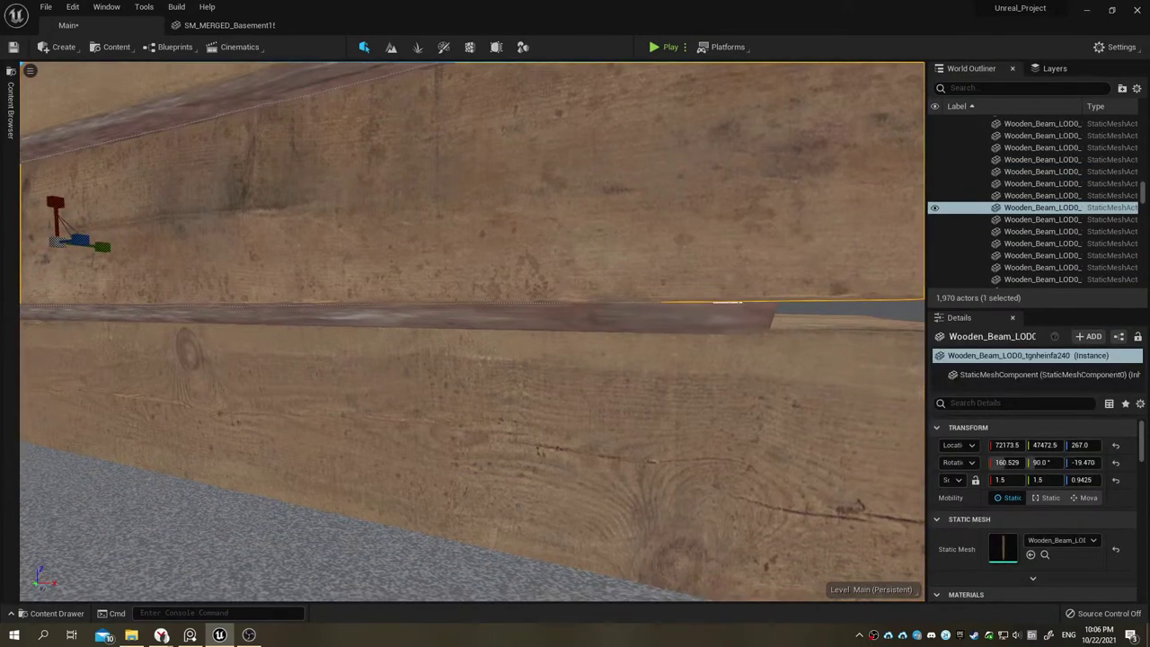
{"action": "right_click_drag", "start_coordinate": [671, 239], "coordinate": [613, 287]}
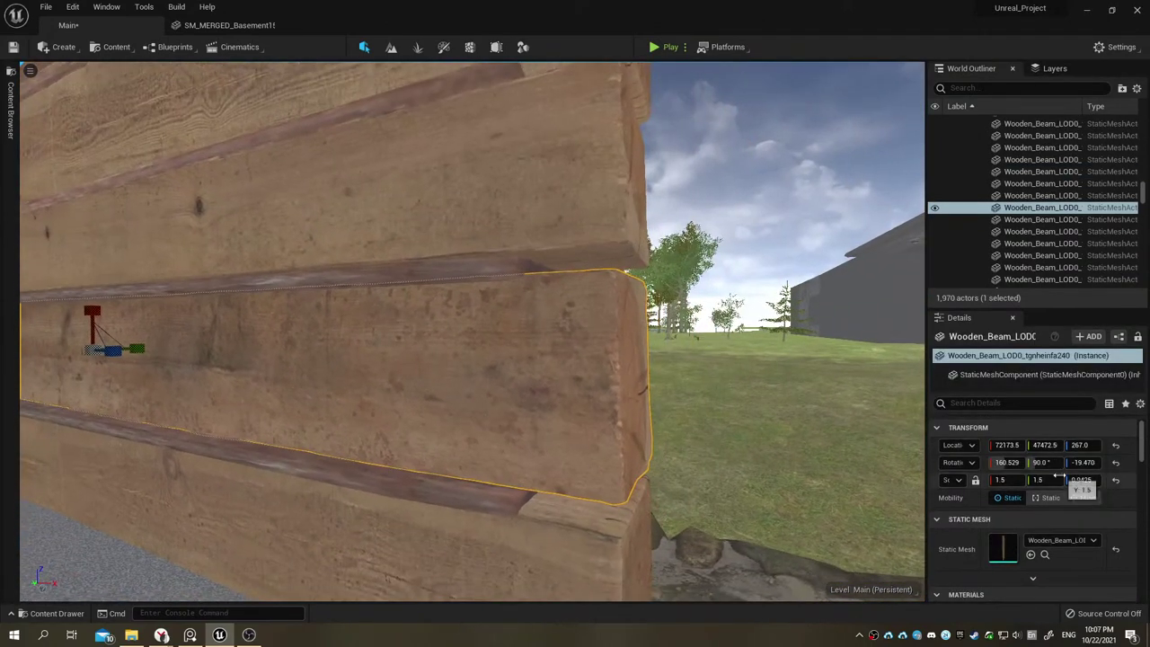
{"action": "left_click_drag", "start_coordinate": [1004, 480], "coordinate": [1031, 480]}
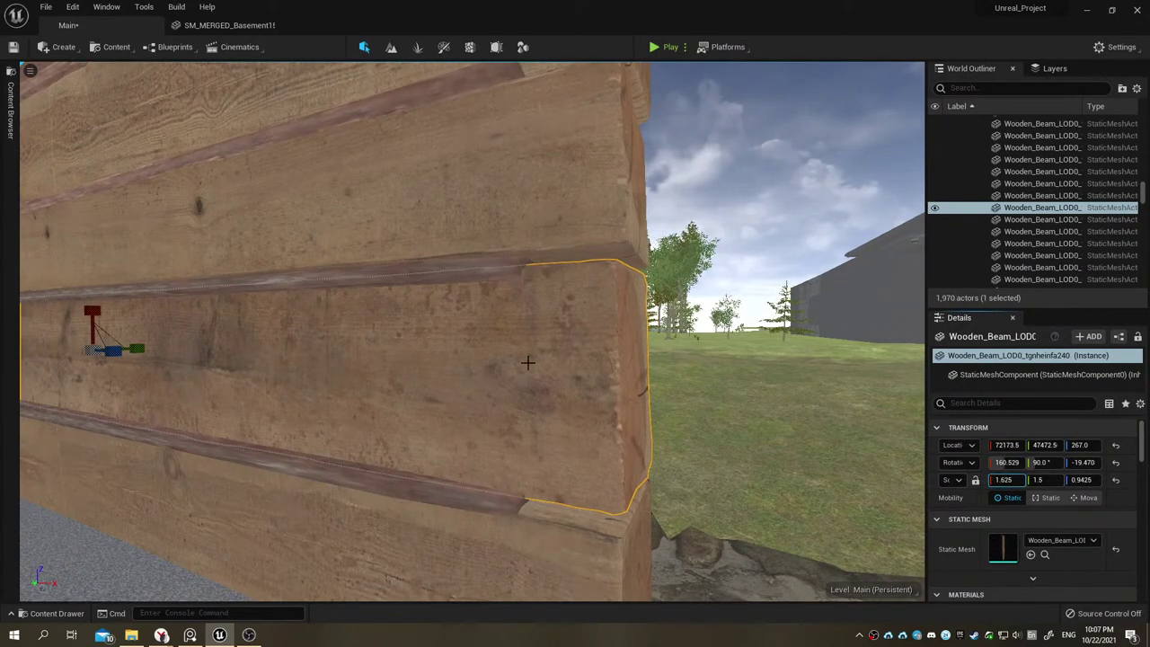
Step: Reselect the upper beam and the merged wall group along with the other beams
{"action": "left_click", "coordinate": [524, 223], "text": "ctrl"}
{"action": "left_click", "coordinate": [488, 263], "text": "ctrl"}
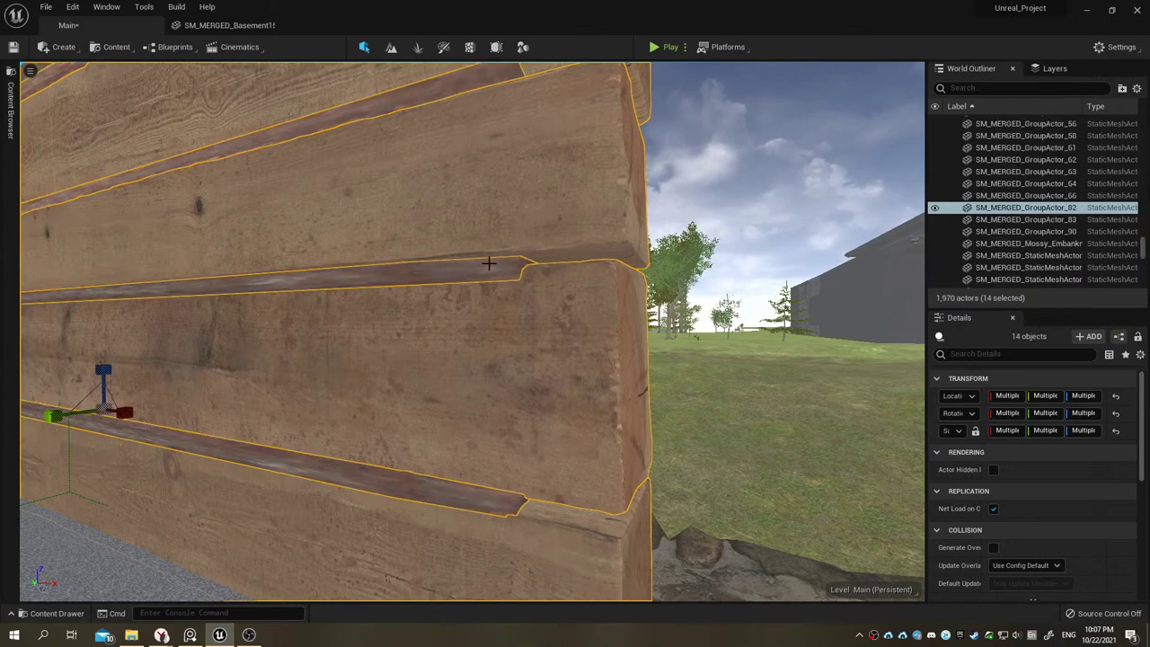
{"action": "right_click_drag", "start_coordinate": [488, 264], "coordinate": [476, 270]}
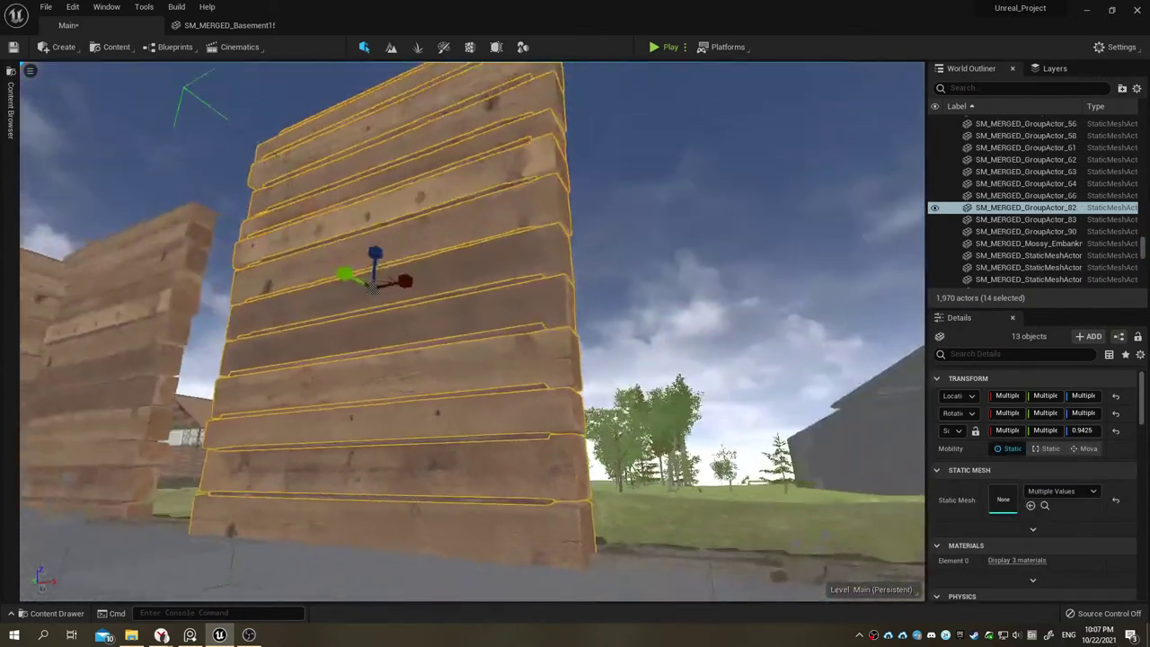
Step: Merge the 15 selected actors and save the mesh over Wall_rev1 in Houses/Two_Floor_House/Rev1
{"action": "right_click", "coordinate": [1012, 213]}
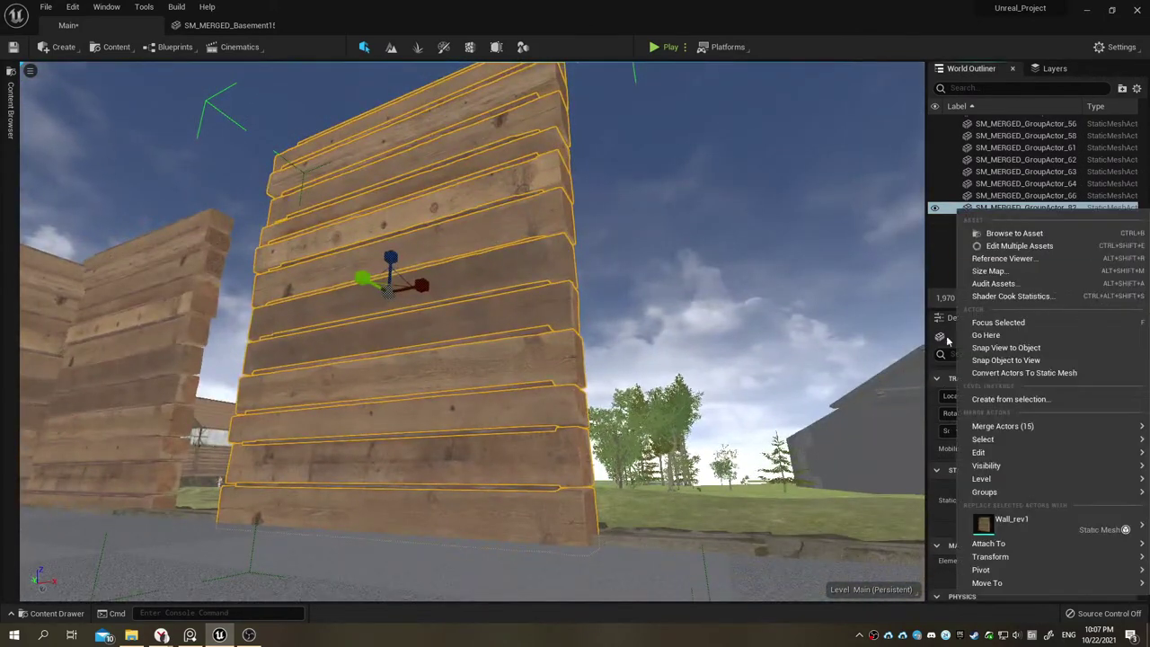
{"action": "mouse_move", "coordinate": [997, 426]}
{"action": "left_click", "coordinate": [927, 435]}
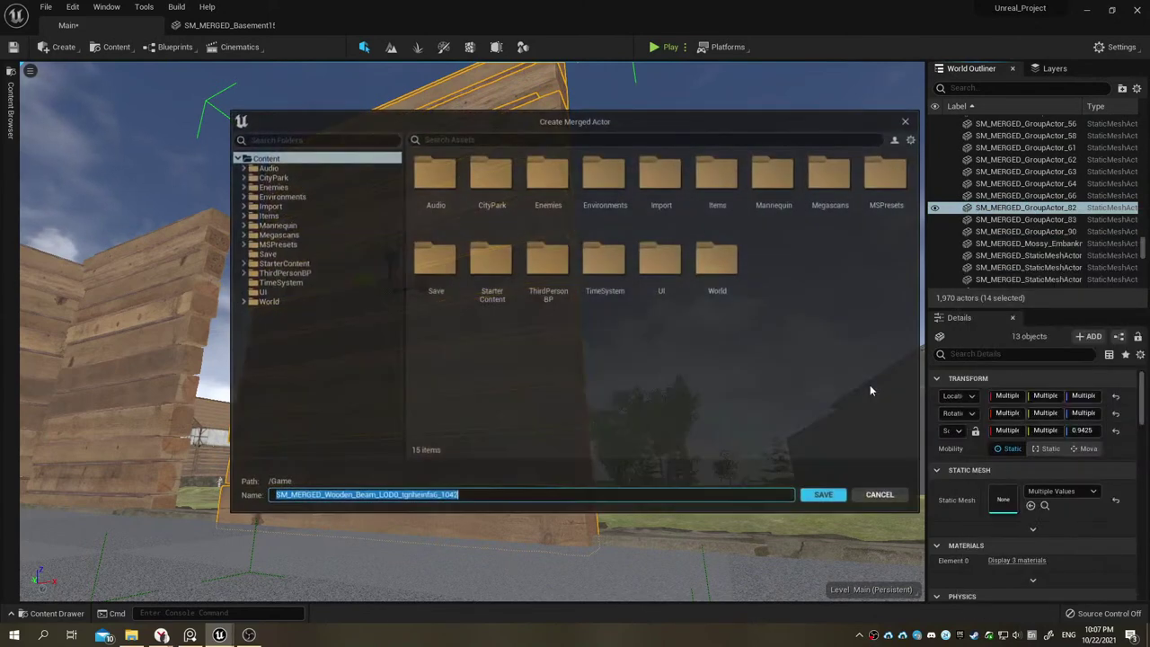
{"action": "double_click", "coordinate": [626, 199]}
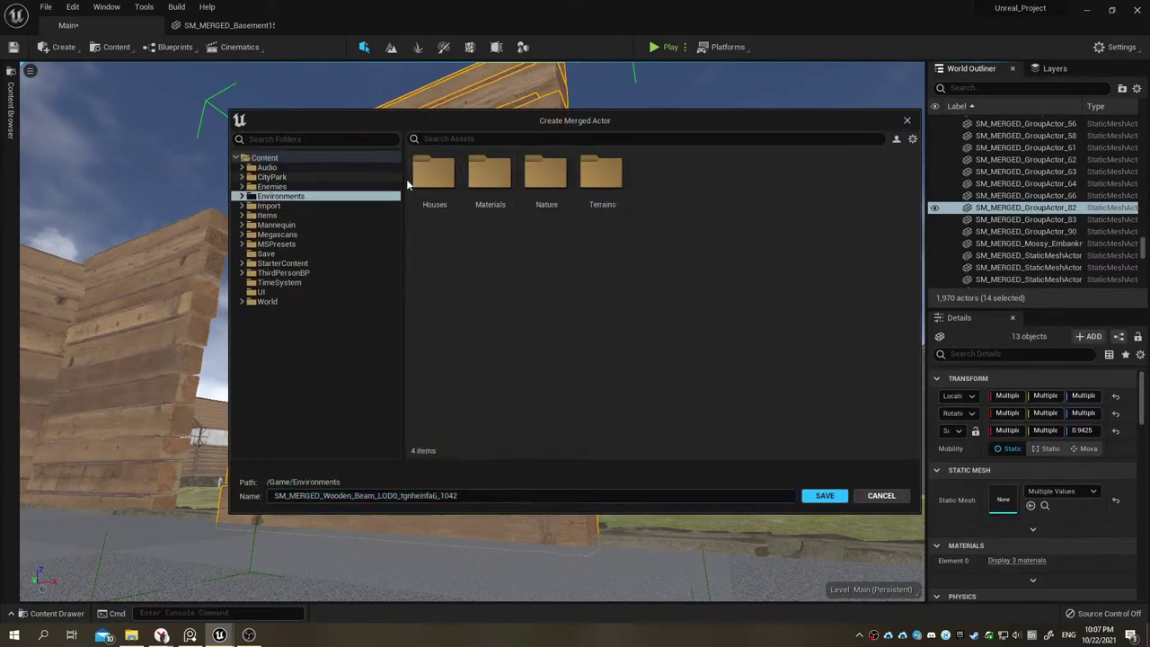
{"action": "double_click", "coordinate": [445, 189]}
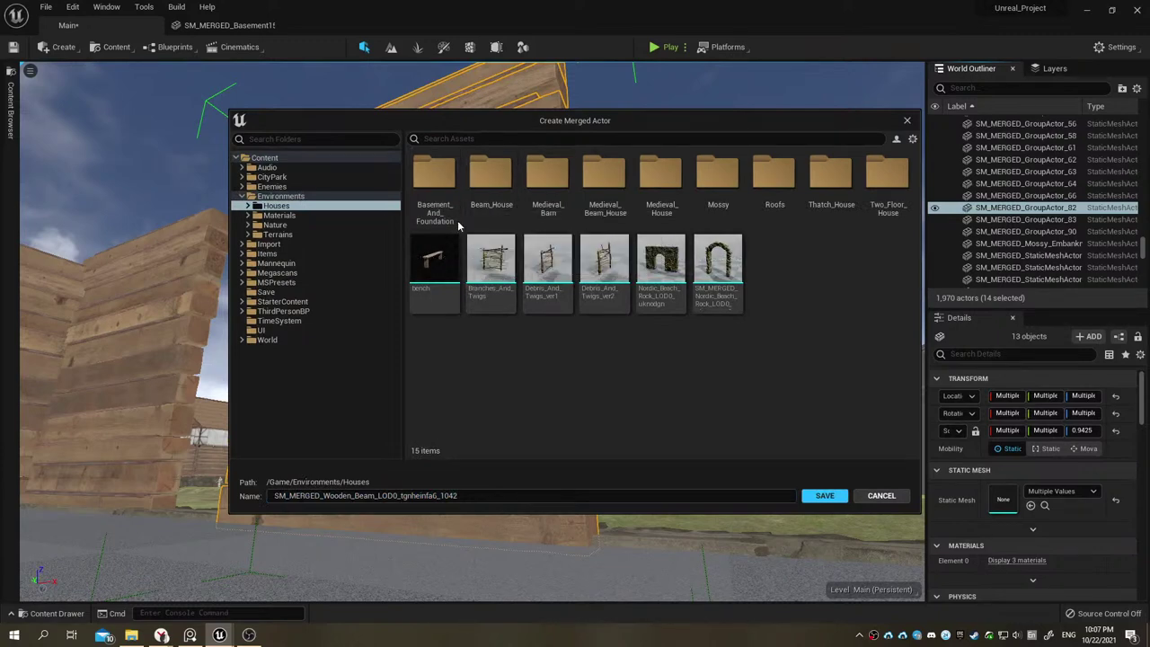
{"action": "double_click", "coordinate": [620, 174]}
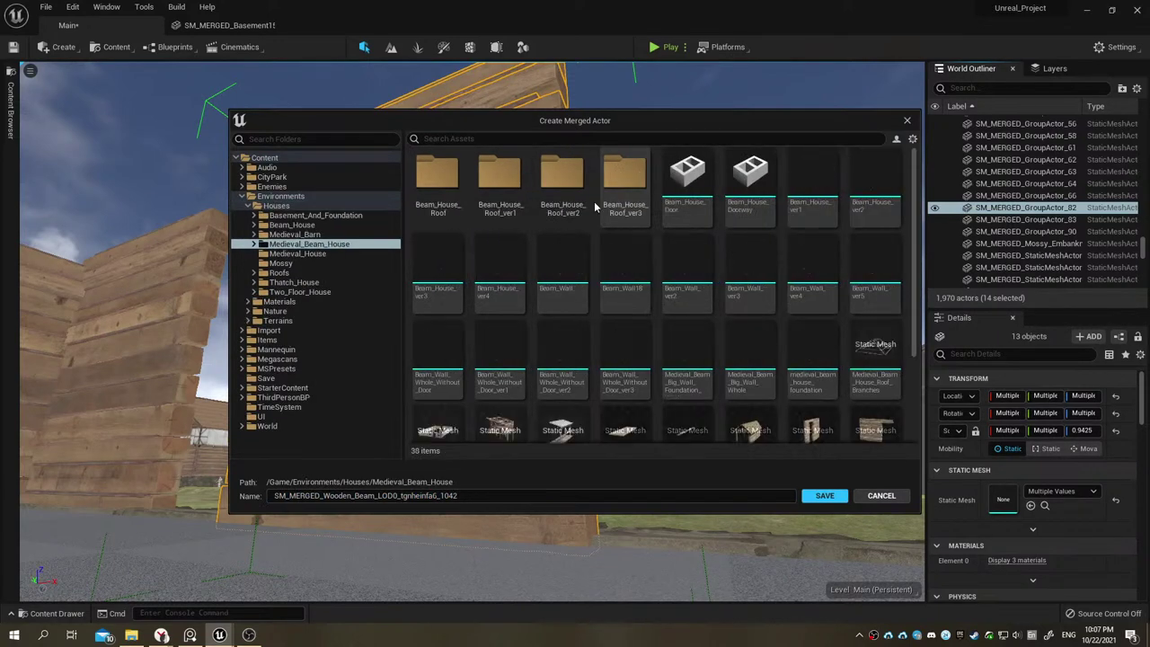
{"action": "left_click", "coordinate": [303, 292]}
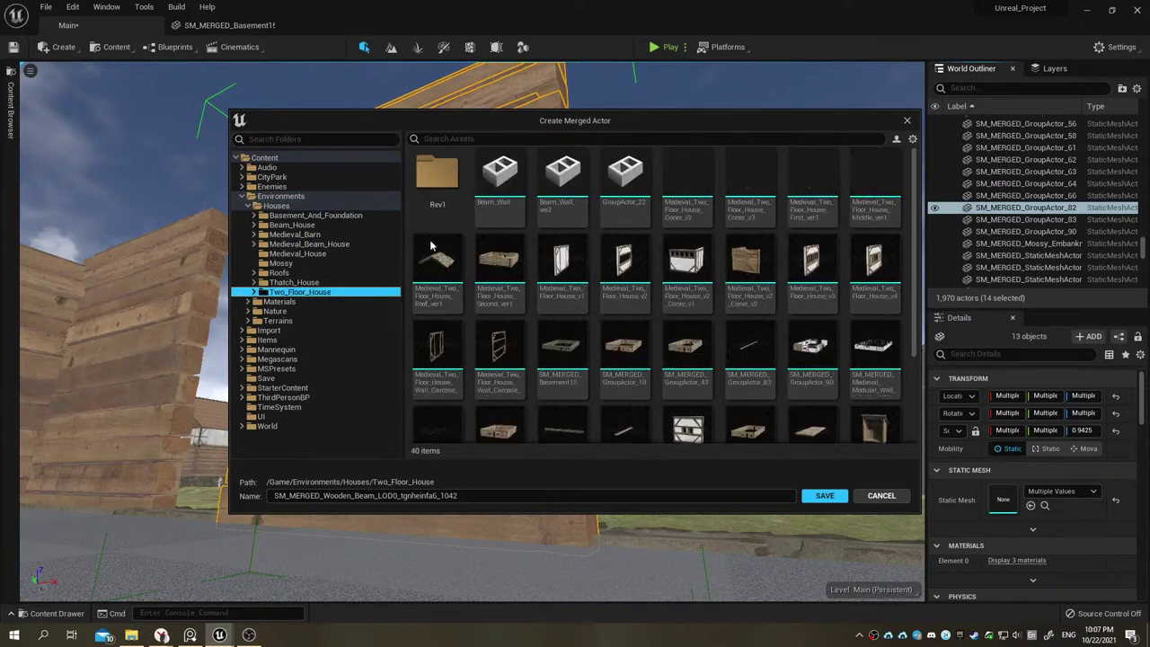
{"action": "double_click", "coordinate": [437, 175]}
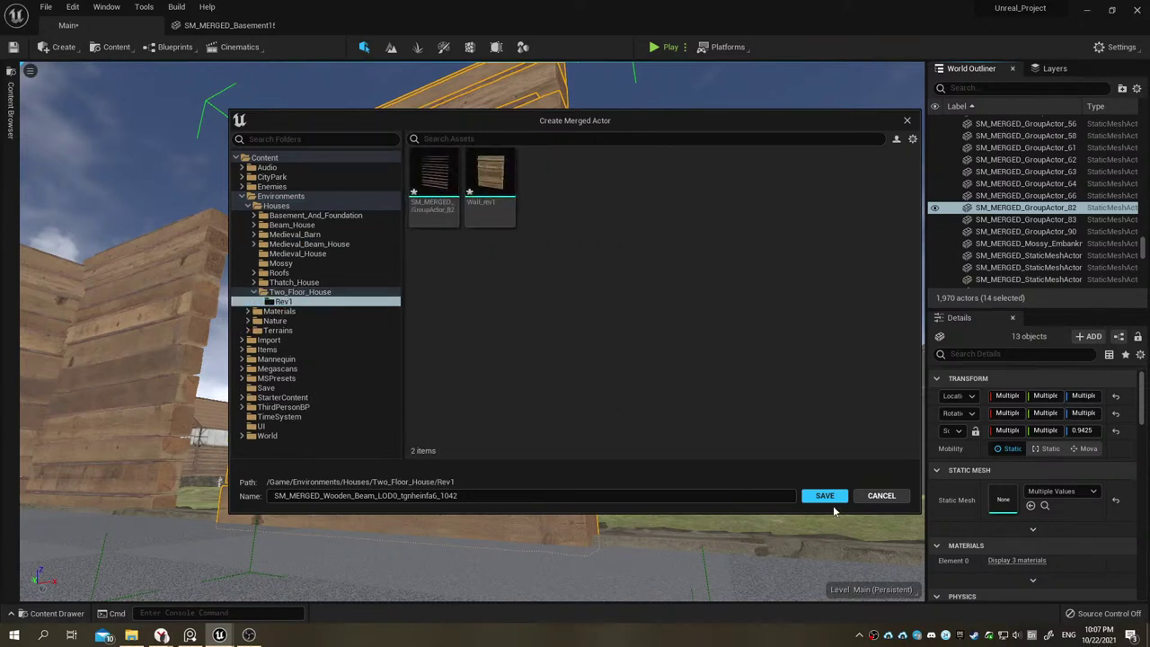
{"action": "double_click", "coordinate": [491, 177]}
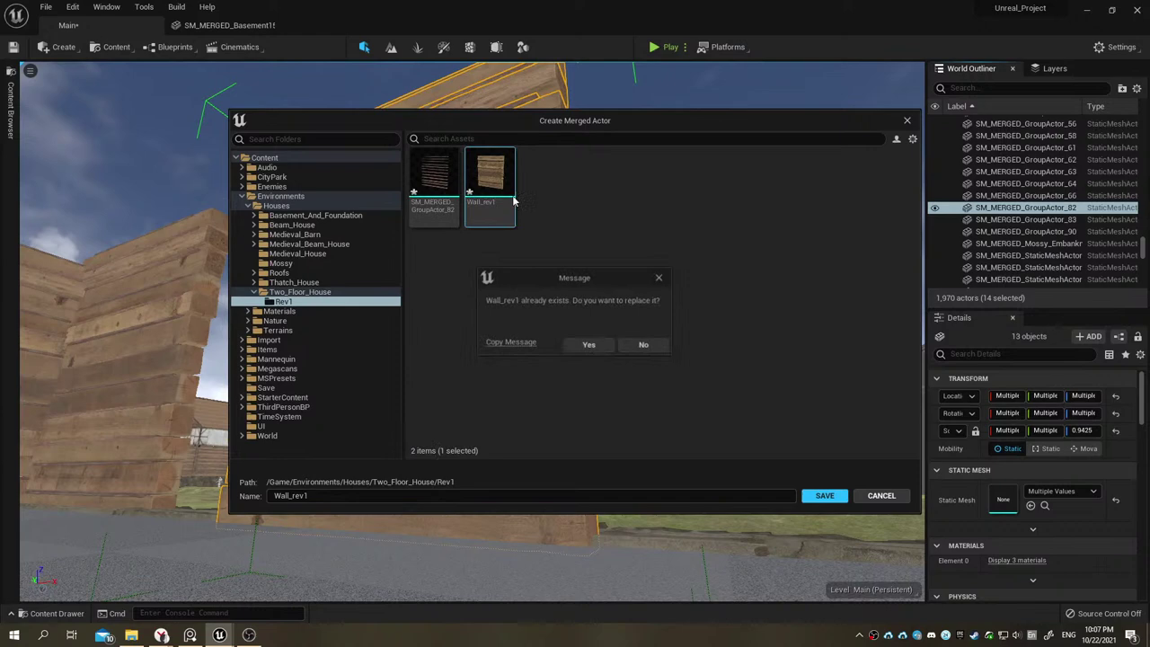
{"action": "left_click", "coordinate": [589, 345]}
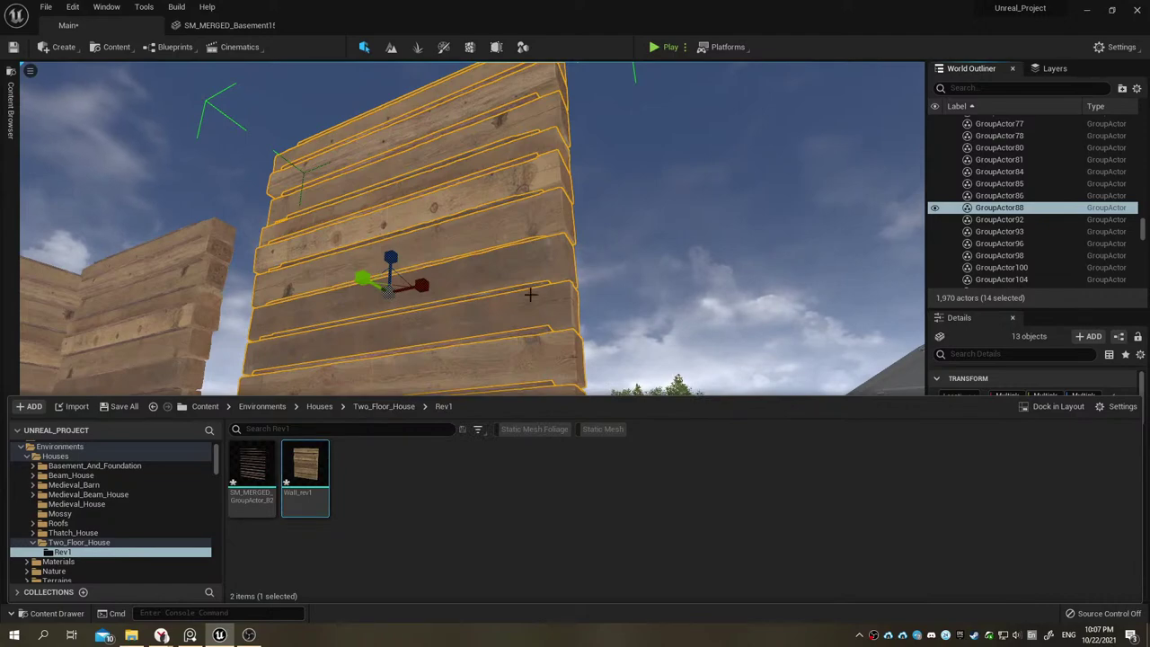
{"action": "mouse_move", "coordinate": [530, 279]}
{"action": "right_mouse_down"}
{"action": "mouse_move", "coordinate": [467, 287]}
{"action": "mouse_move", "coordinate": [503, 296]}
{"action": "right_mouse_up"}
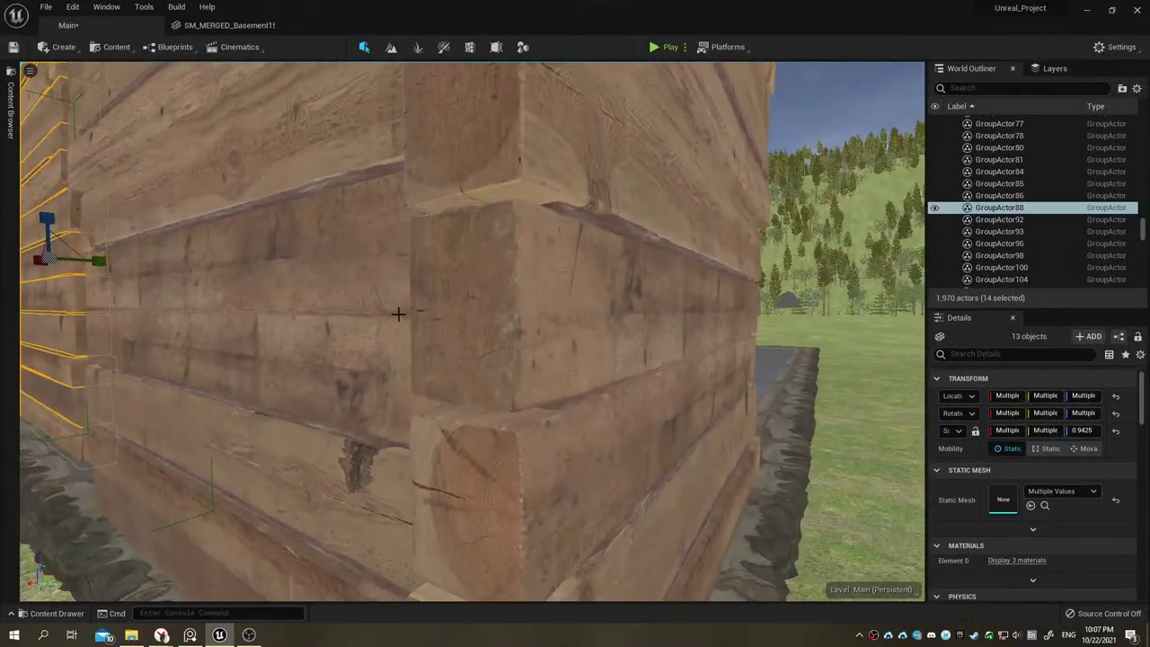
Step: Move Wall_rev2 to X 71640, raise it to Z 265, and shift it to Y 47596
{"action": "left_click", "coordinate": [398, 313]}
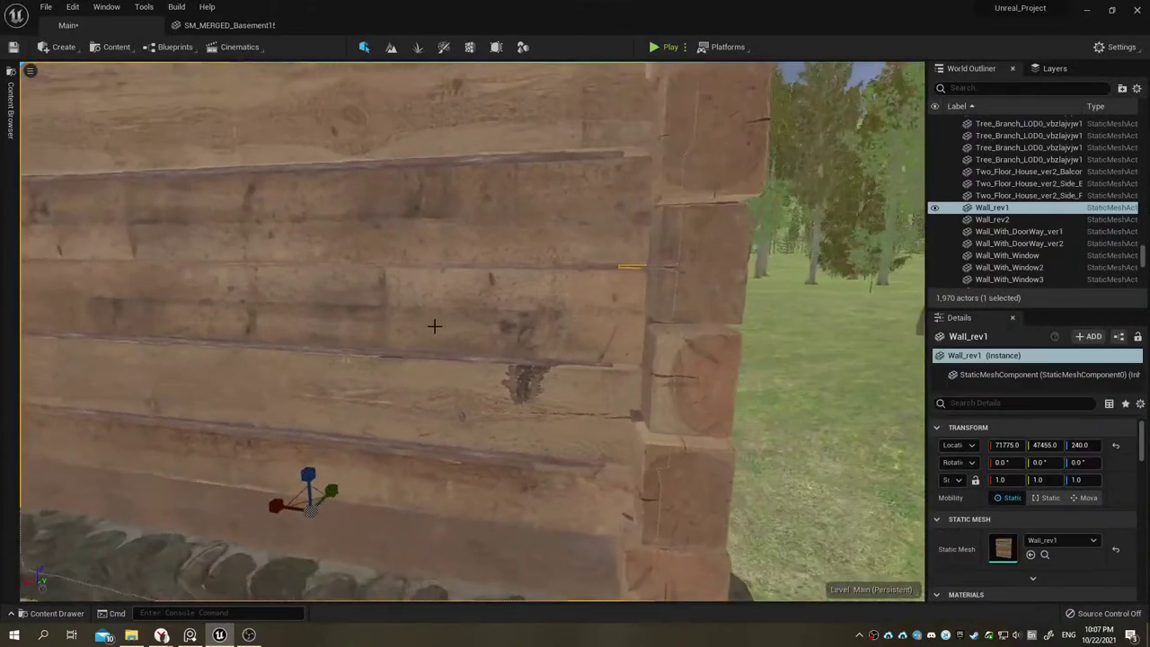
{"action": "left_click", "coordinate": [700, 275]}
{"action": "right_click_drag", "start_coordinate": [701, 275], "coordinate": [608, 356]}
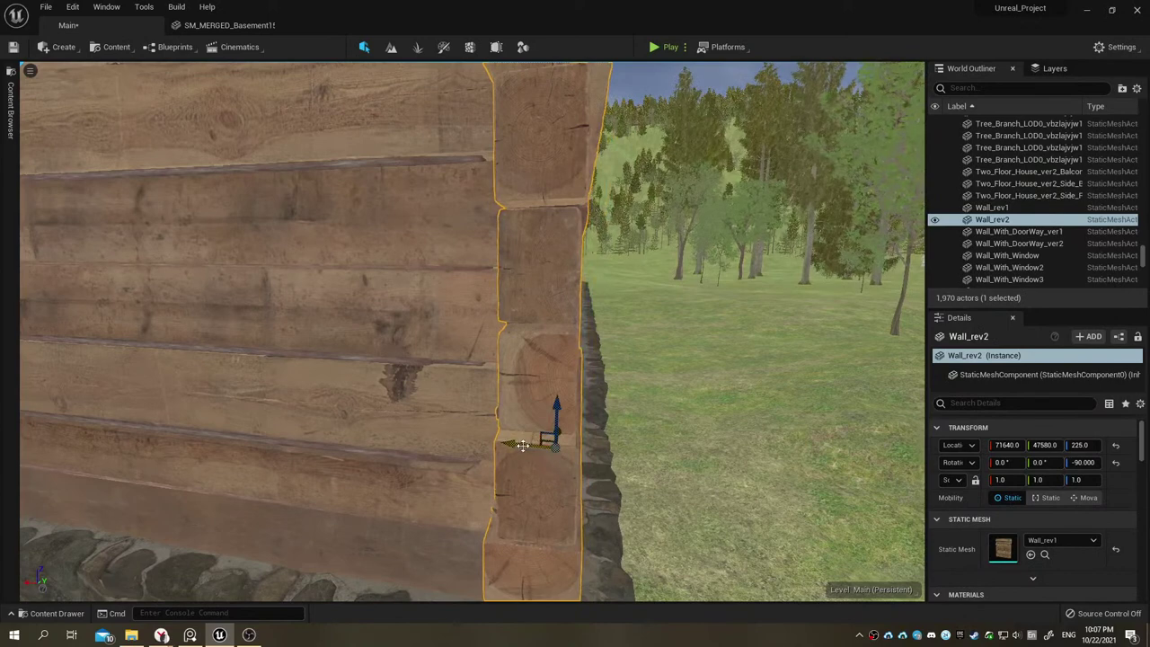
{"action": "left_click_drag", "start_coordinate": [515, 444], "coordinate": [508, 444]}
{"action": "right_click_drag", "start_coordinate": [518, 446], "coordinate": [543, 425]}
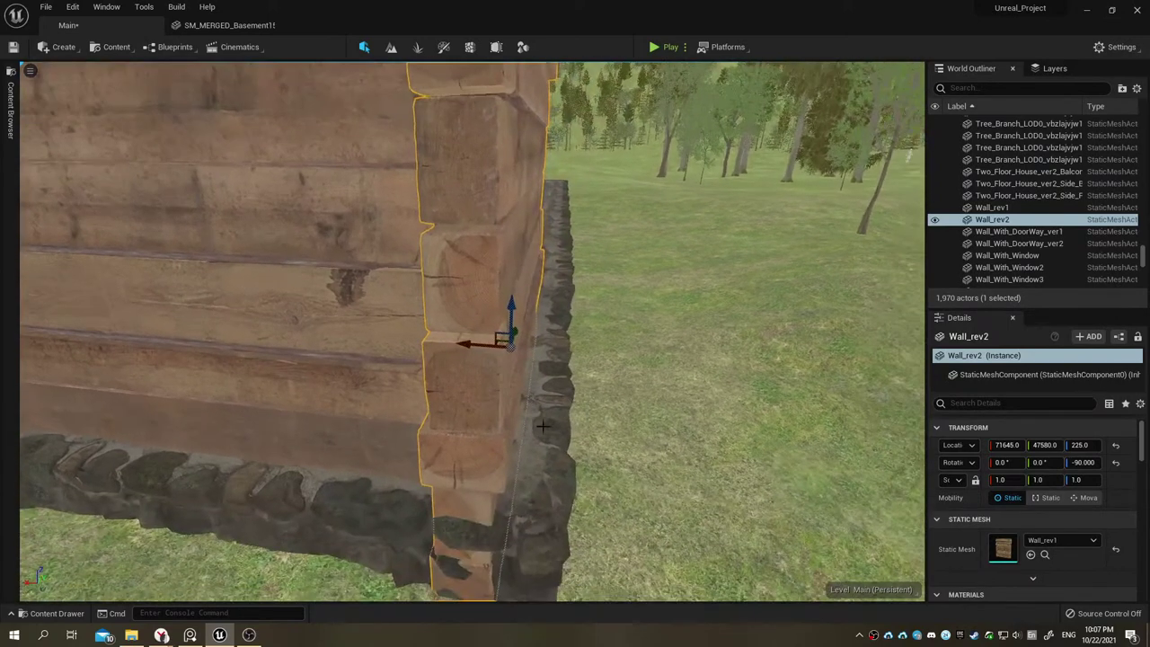
{"action": "left_click_drag", "start_coordinate": [469, 346], "coordinate": [477, 346]}
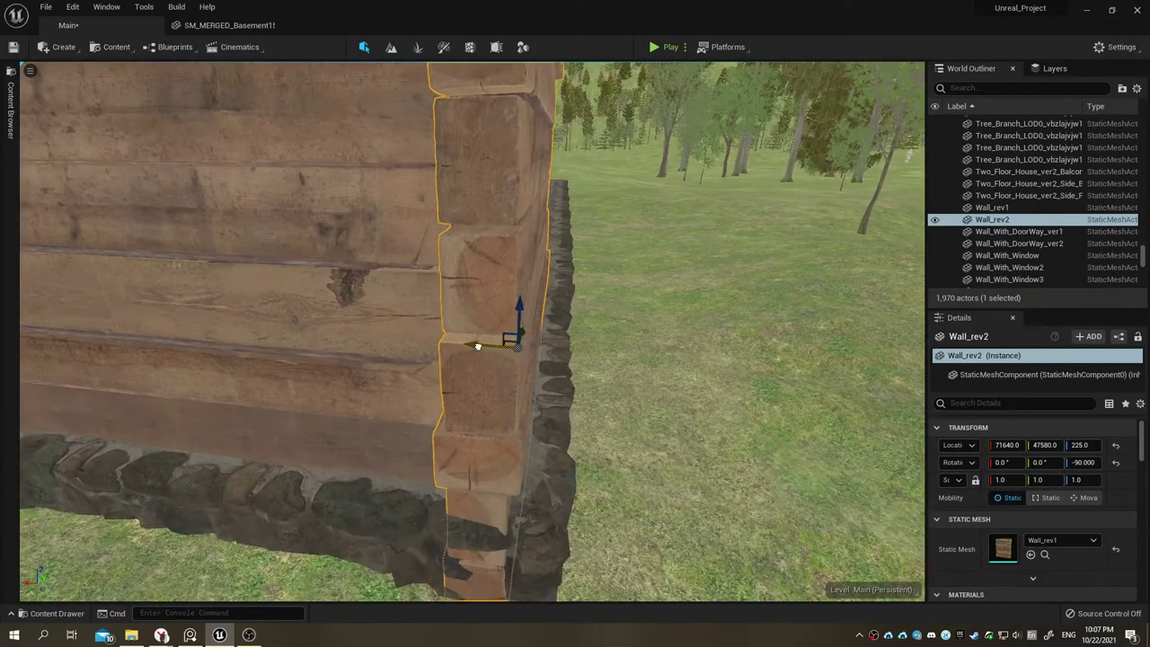
{"action": "left_click_drag", "start_coordinate": [520, 308], "coordinate": [532, 250]}
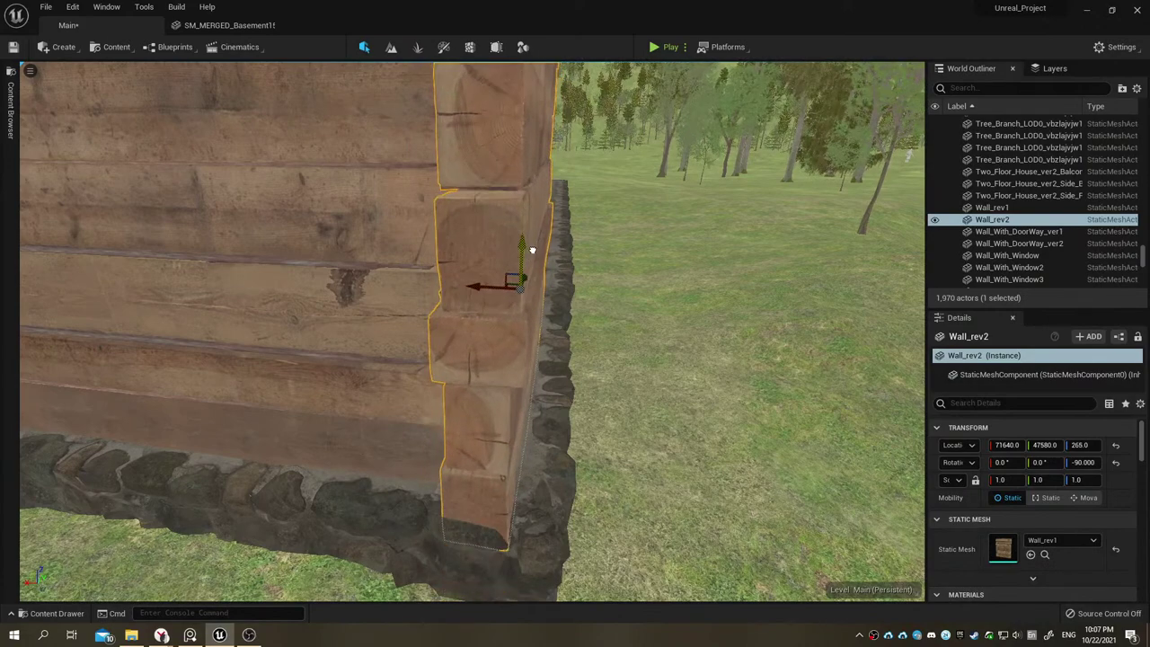
{"action": "mouse_move", "coordinate": [534, 250]}
{"action": "right_mouse_down"}
{"action": "mouse_move", "coordinate": [566, 269]}
{"action": "mouse_move", "coordinate": [401, 263]}
{"action": "right_mouse_up"}
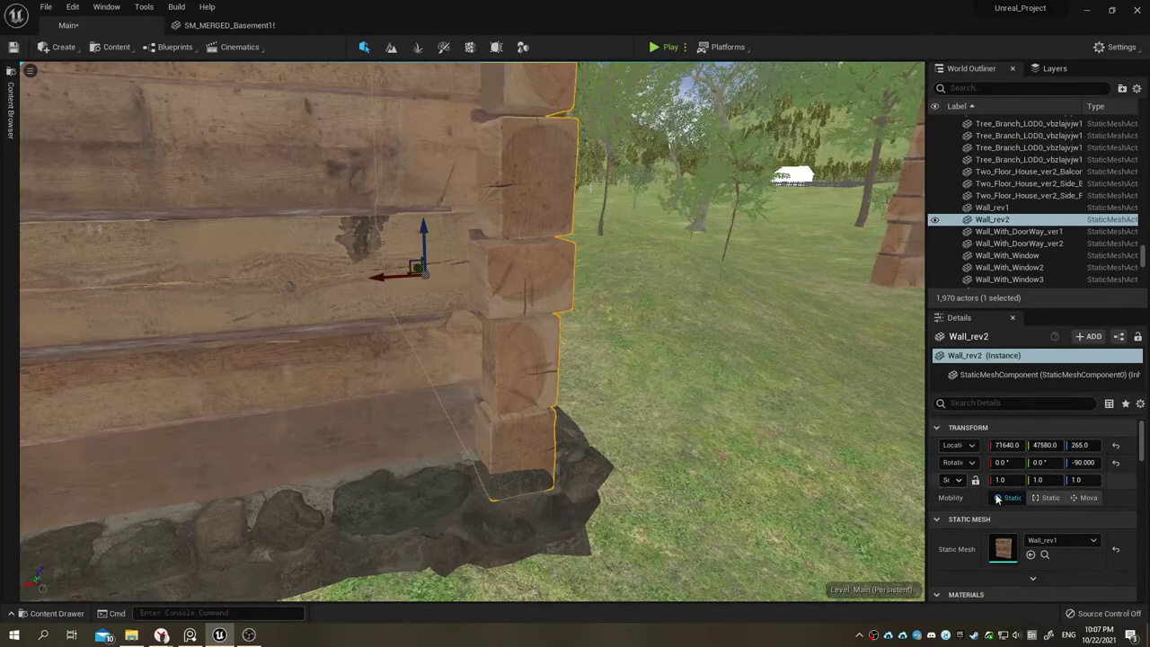
{"action": "left_click_drag", "start_coordinate": [1045, 445], "coordinate": [1061, 445]}
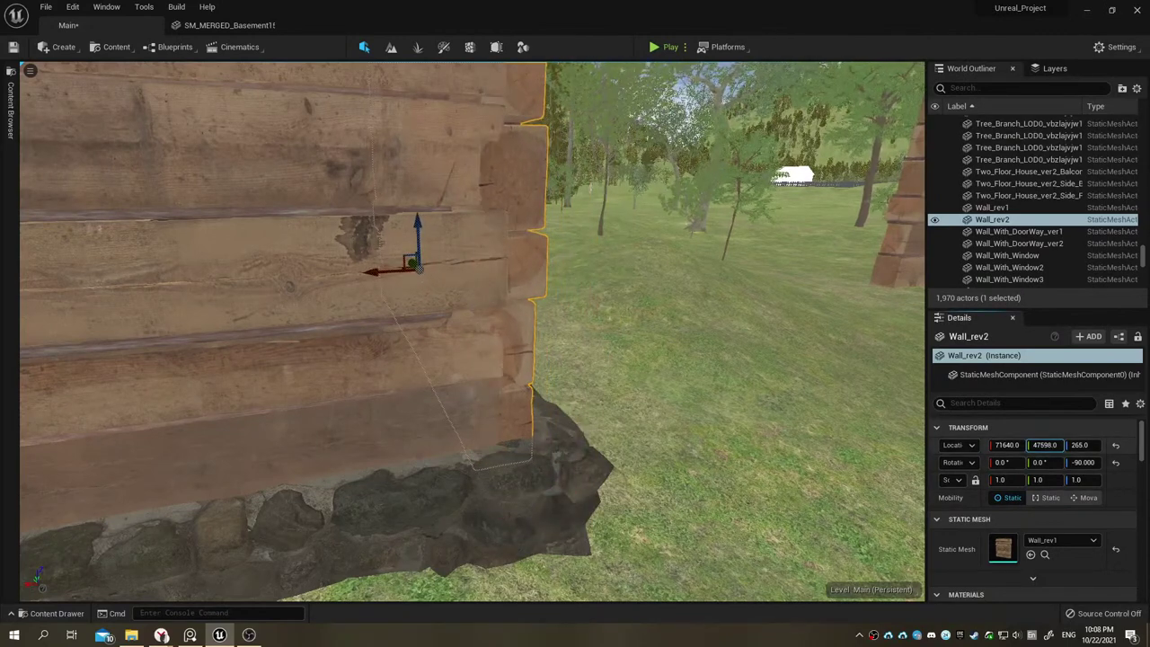
Step: Shift Wall_rev1 along X to about 71759
{"action": "left_click", "coordinate": [417, 435]}
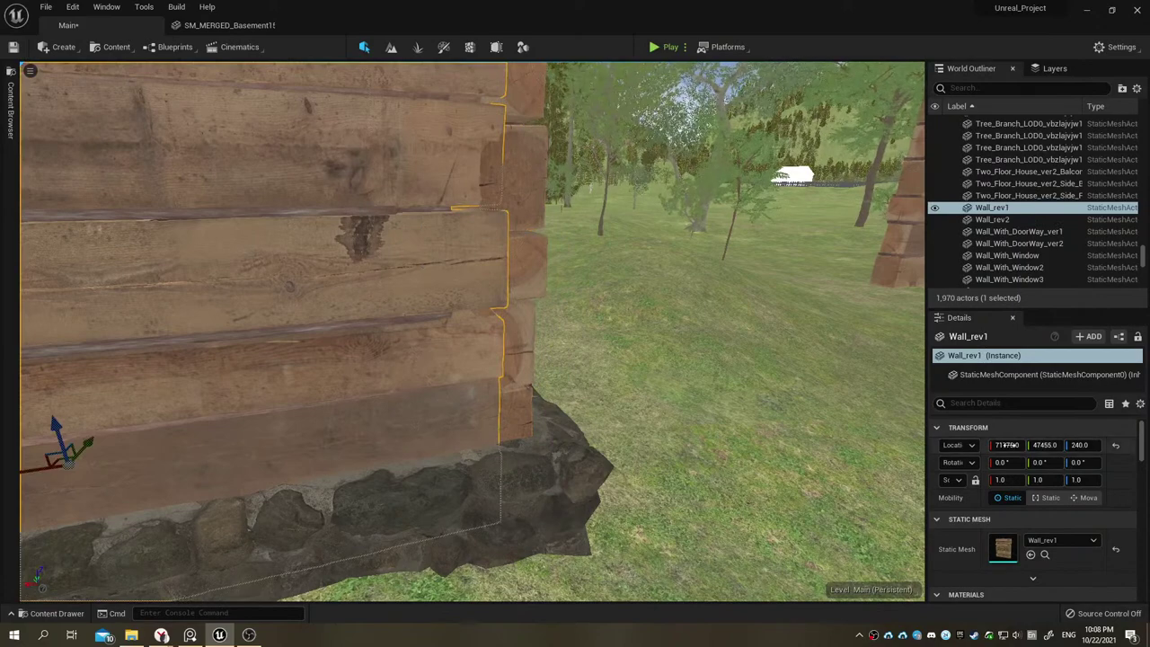
{"action": "left_click_drag", "start_coordinate": [1006, 445], "coordinate": [1015, 445]}
{"action": "mouse_move", "coordinate": [449, 332]}
{"action": "right_mouse_down"}
{"action": "mouse_move", "coordinate": [467, 270]}
{"action": "mouse_move", "coordinate": [743, 307]}
{"action": "right_mouse_up"}
Step: Fine-tune Wall_rev2 to Y 47594 and X near 71642, checking the corner from several angles
{"action": "left_click", "coordinate": [743, 308]}
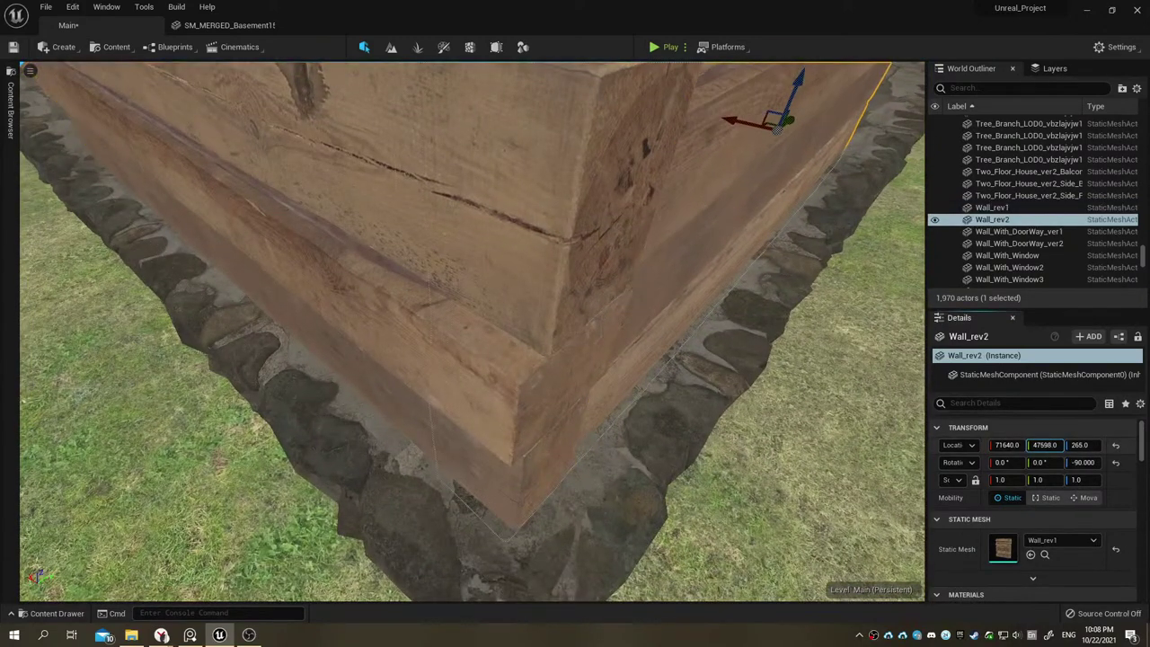
{"action": "left_click_drag", "start_coordinate": [1045, 445], "coordinate": [1043, 445]}
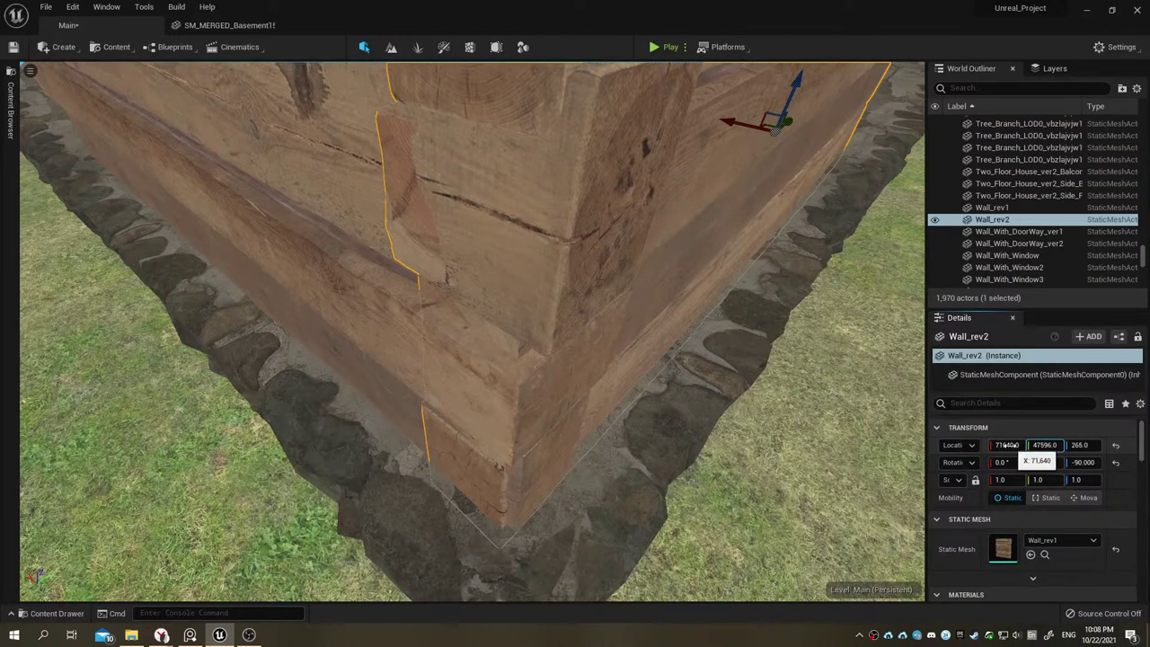
{"action": "left_click_drag", "start_coordinate": [1006, 445], "coordinate": [1004, 445]}
{"action": "right_click_drag", "start_coordinate": [709, 383], "coordinate": [706, 369]}
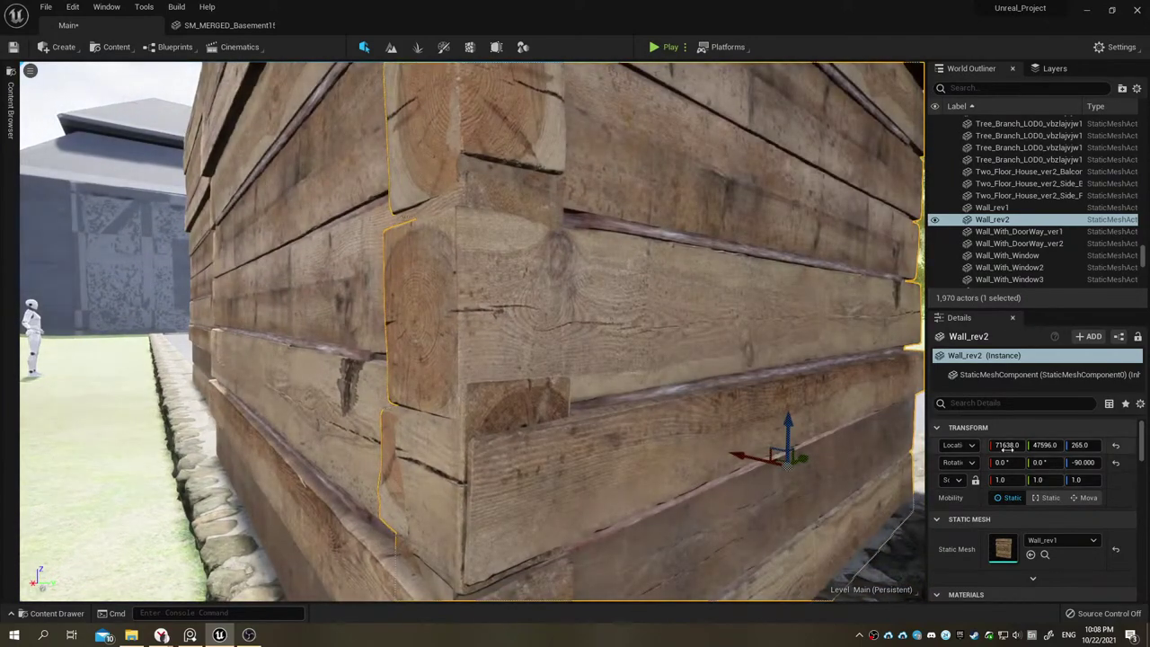
{"action": "left_click_drag", "start_coordinate": [1006, 444], "coordinate": [1011, 445]}
{"action": "right_click_drag", "start_coordinate": [706, 369], "coordinate": [706, 369]}
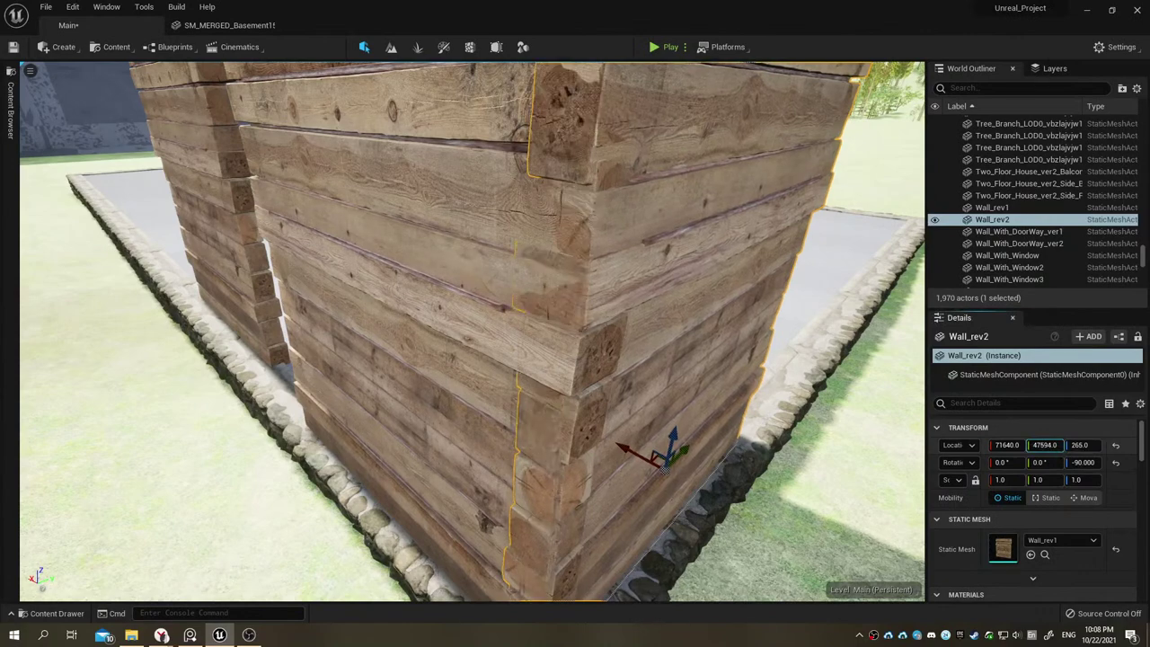
{"action": "right_click_drag", "start_coordinate": [683, 421], "coordinate": [683, 421]}
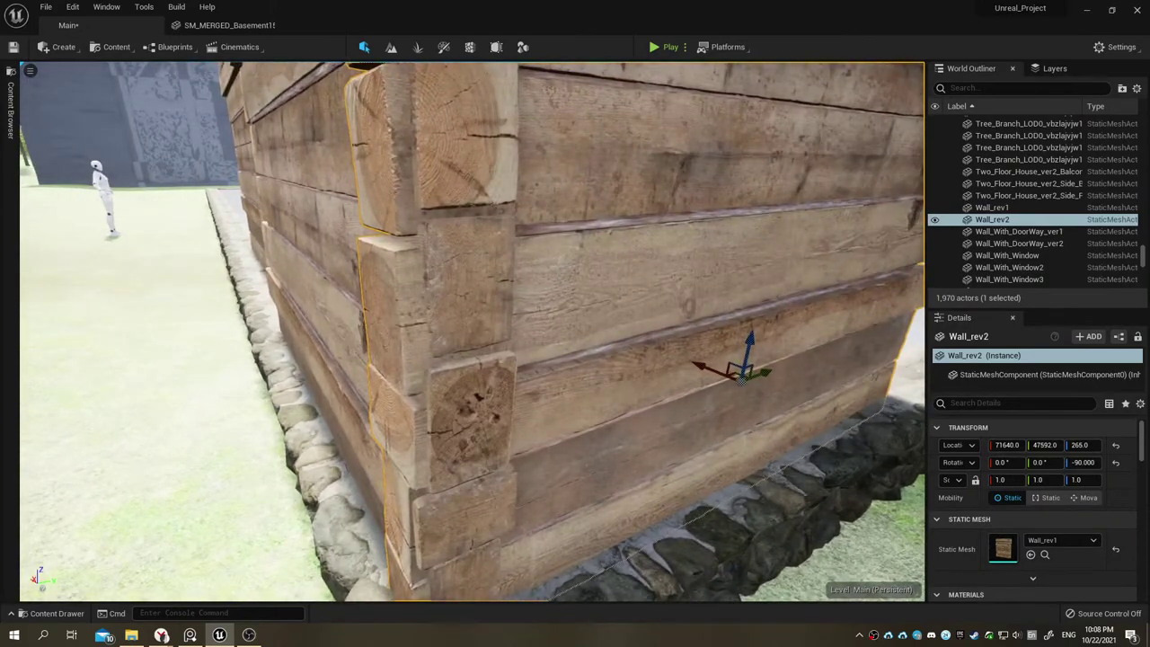
{"action": "right_click_drag", "start_coordinate": [683, 421], "coordinate": [682, 420]}
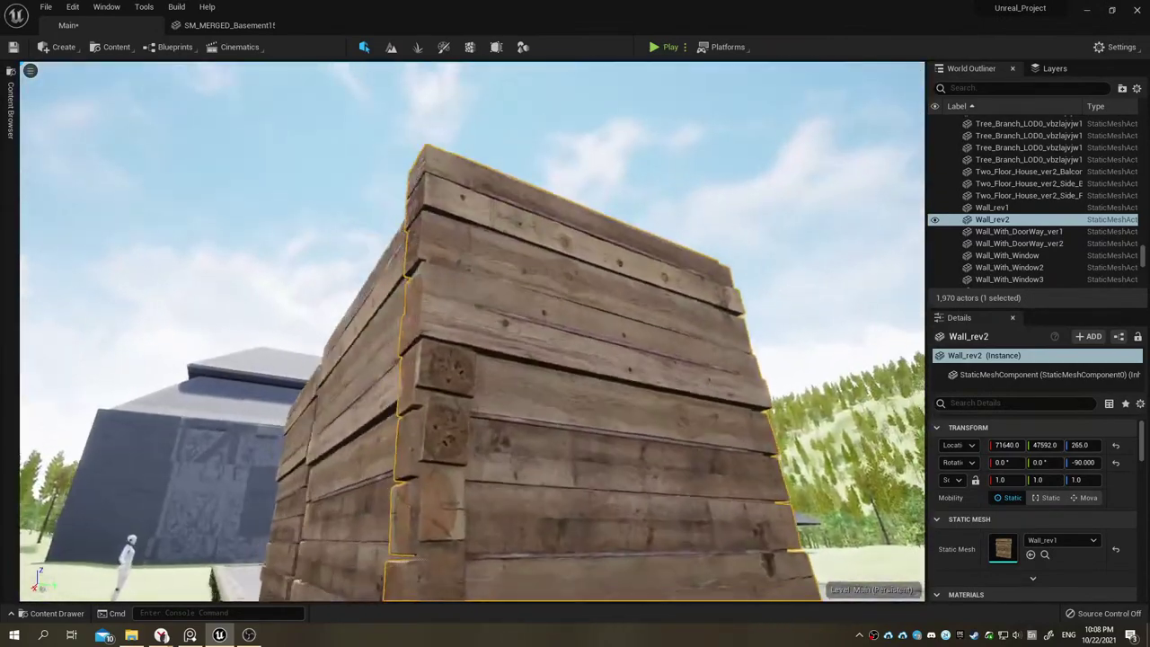
Step: Select Wall_rev1 and set its Location Z to 253
{"action": "right_click_drag", "start_coordinate": [631, 468], "coordinate": [585, 463]}
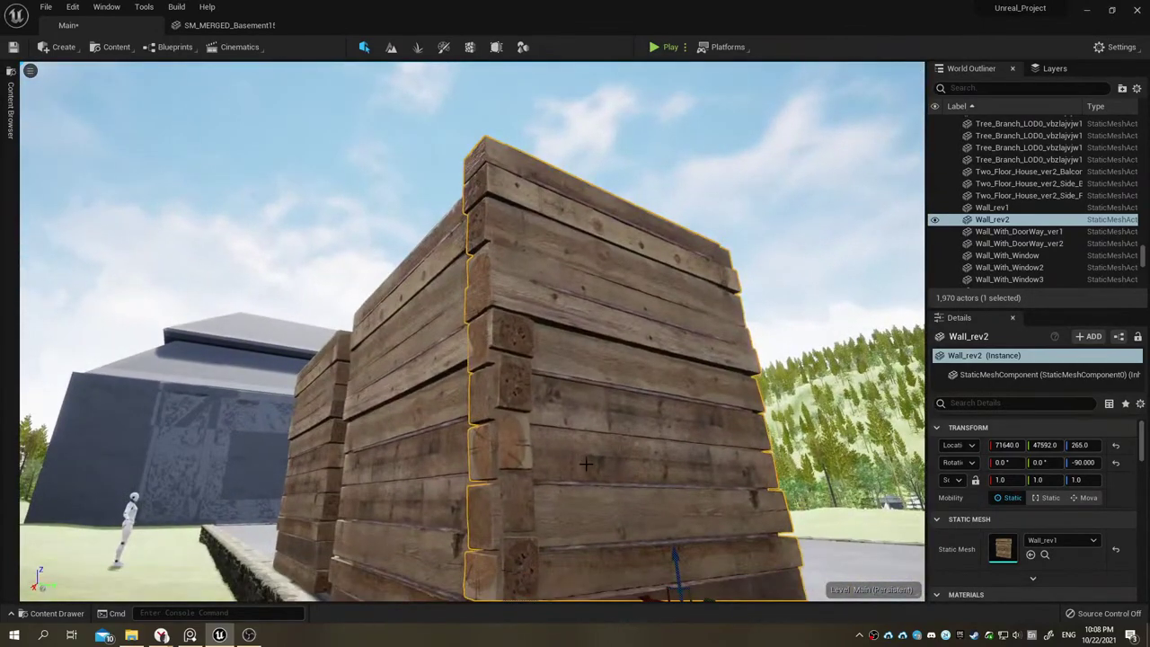
{"action": "left_click", "coordinate": [585, 464]}
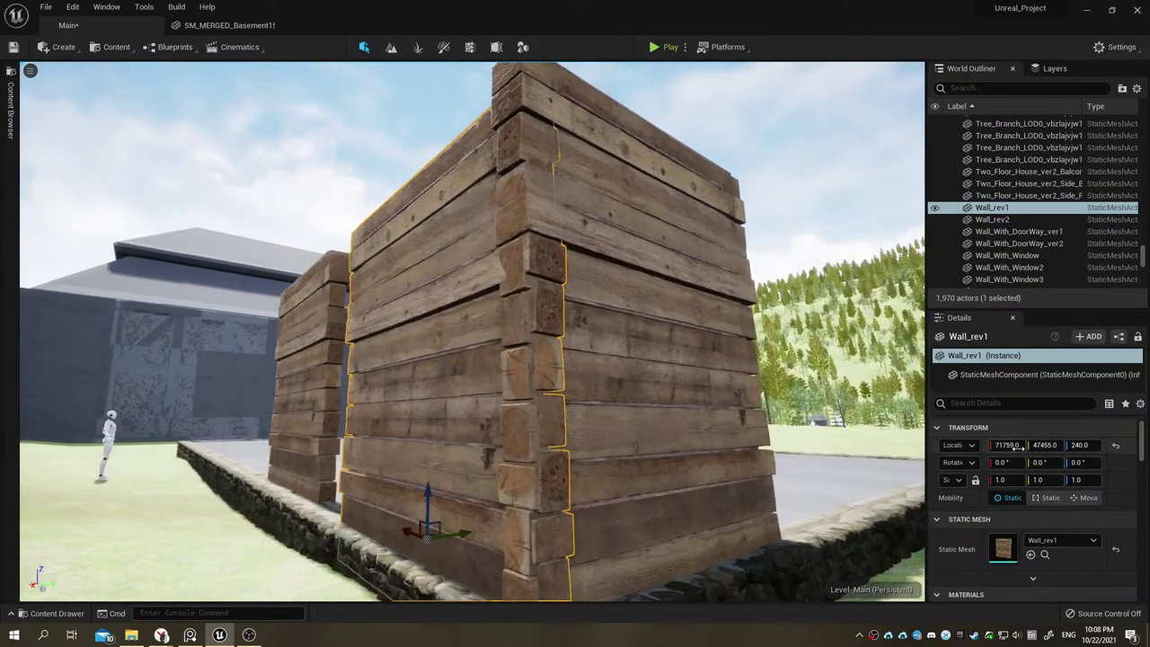
{"action": "right_click_drag", "start_coordinate": [539, 359], "coordinate": [539, 360]}
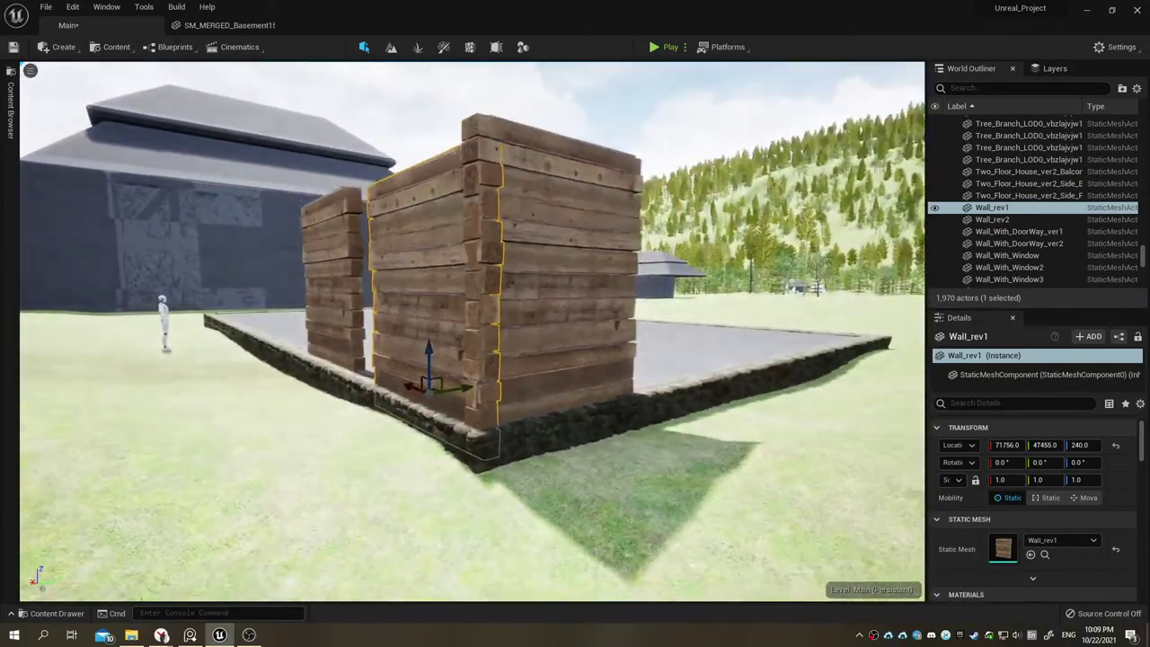
{"action": "right_click_drag", "start_coordinate": [532, 418], "coordinate": [533, 418]}
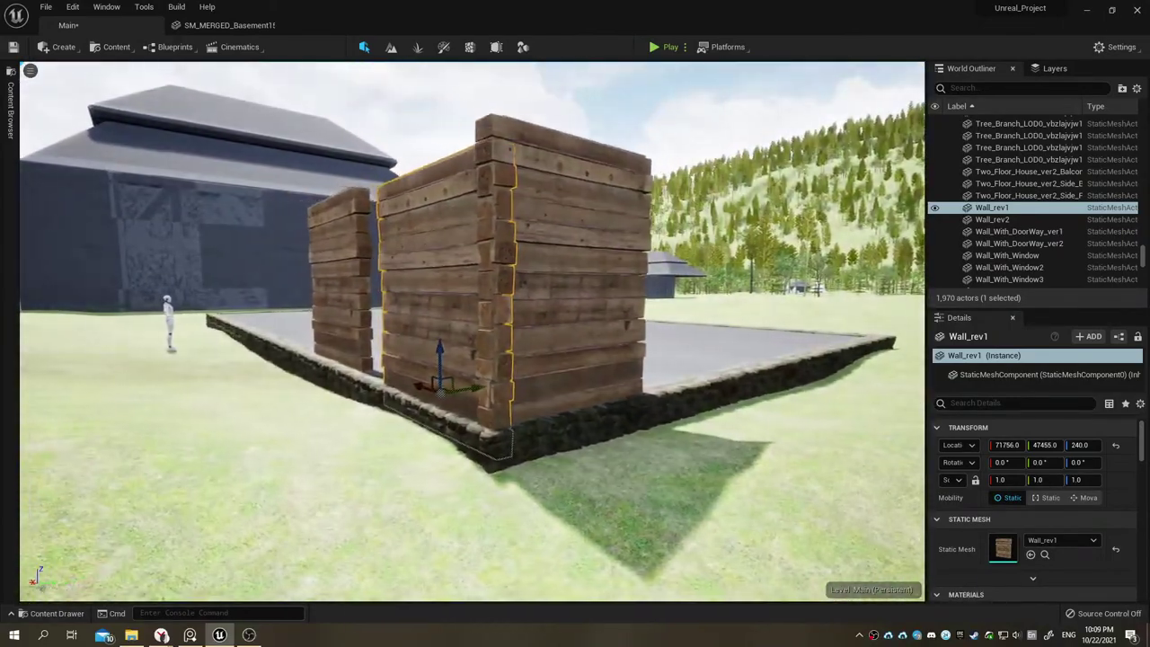
{"action": "left_click", "coordinate": [660, 413]}
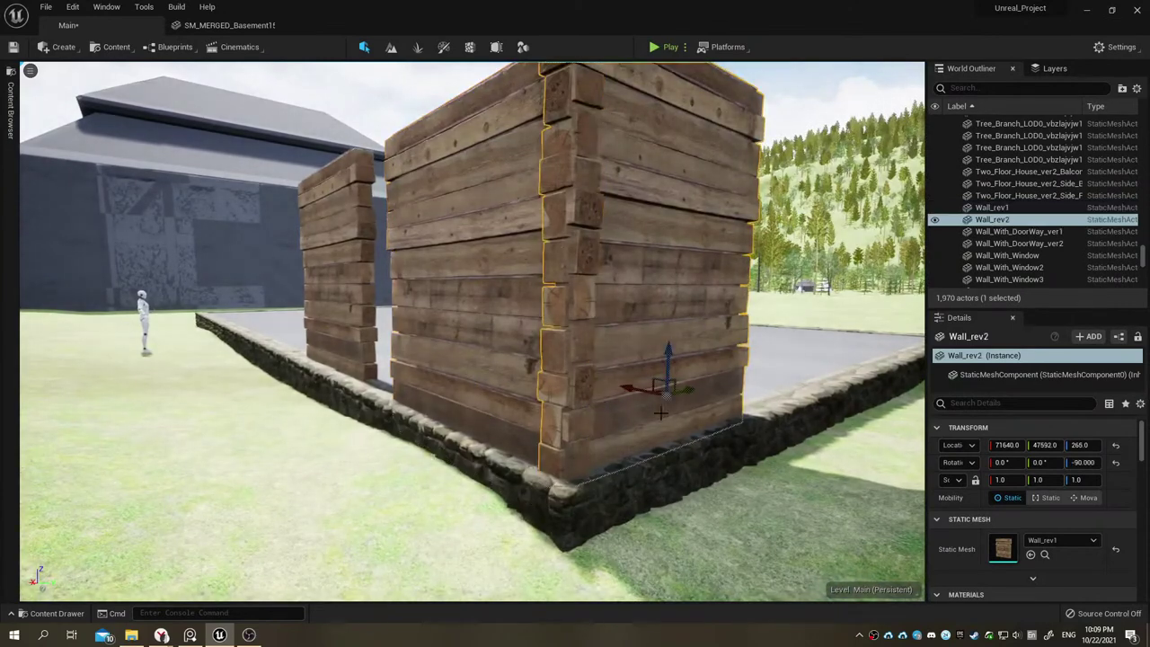
{"action": "right_click_drag", "start_coordinate": [539, 360], "coordinate": [539, 360]}
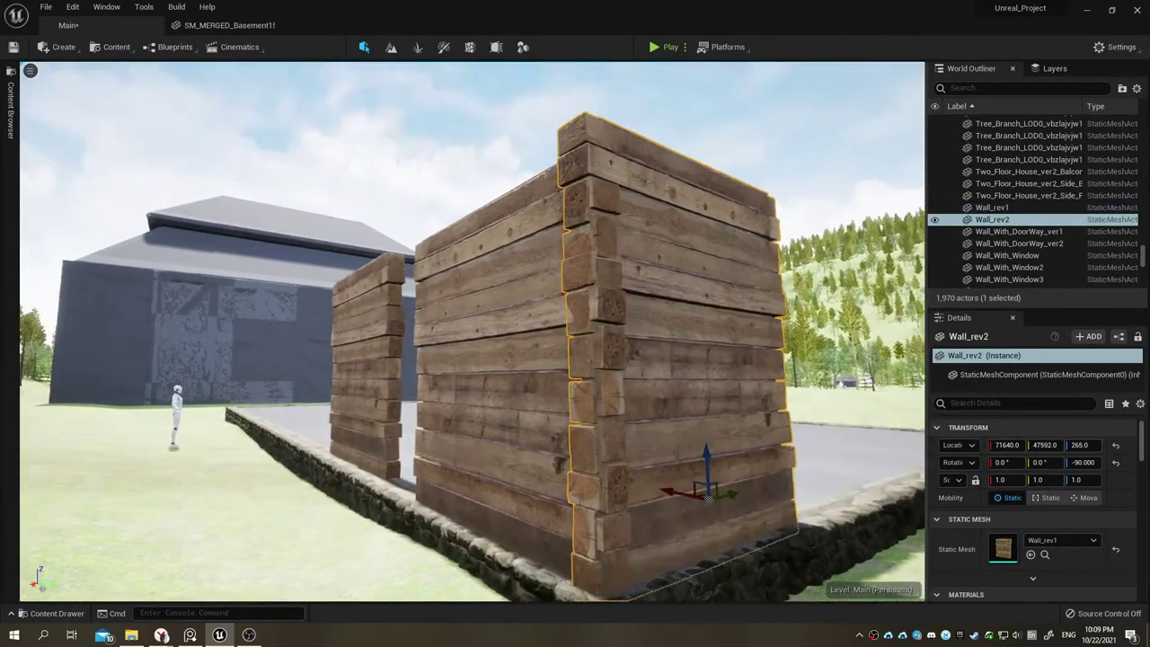
{"action": "left_click", "coordinate": [458, 348]}
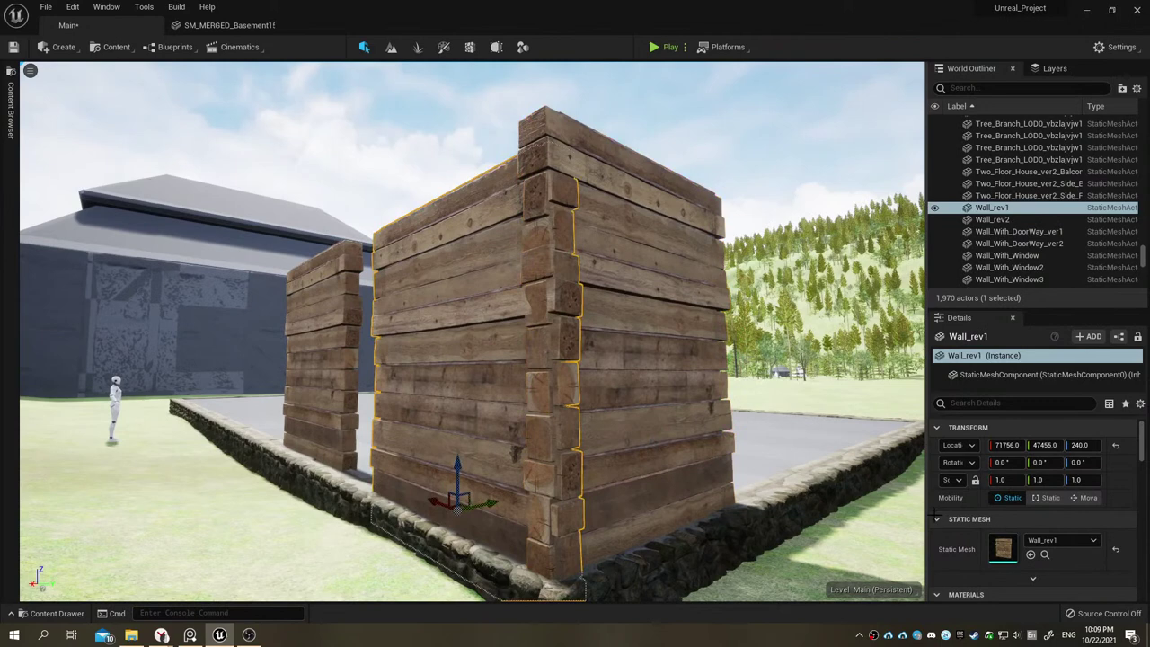
{"action": "left_click", "coordinate": [1083, 444]}
{"action": "type", "text": "253"}
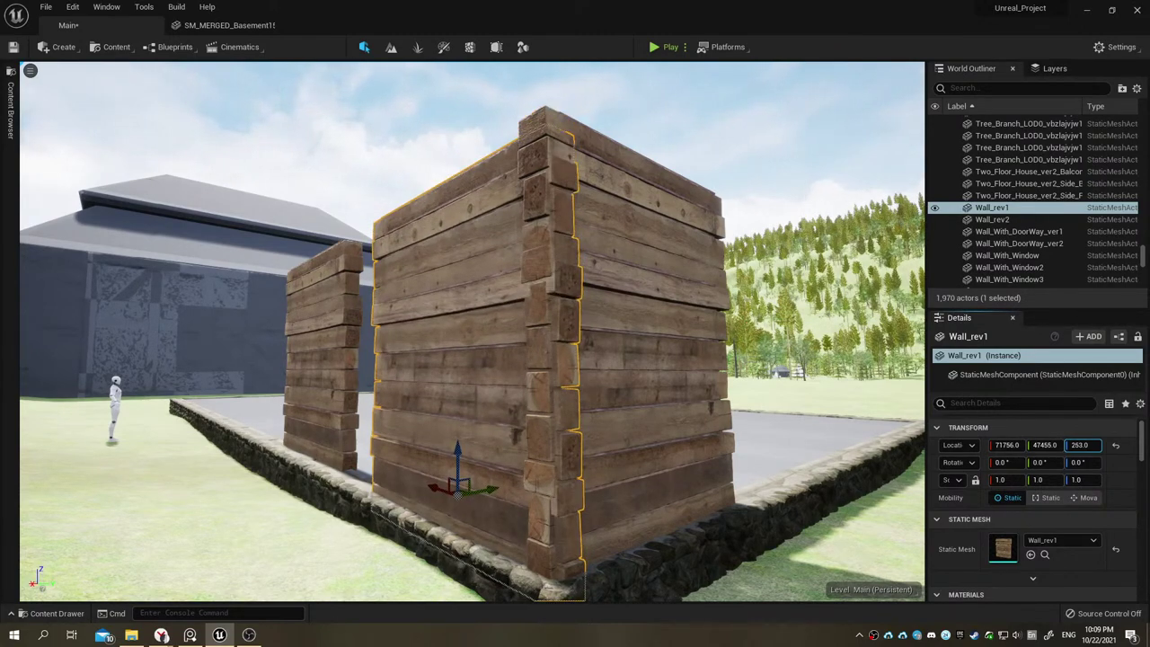
Step: Inspect the raised wall from several angles and add Wall_rev2 to the selection
{"action": "mouse_move", "coordinate": [772, 387]}
{"action": "right_mouse_down"}
{"action": "mouse_move", "coordinate": [629, 359]}
{"action": "mouse_move", "coordinate": [539, 359]}
{"action": "right_mouse_up"}
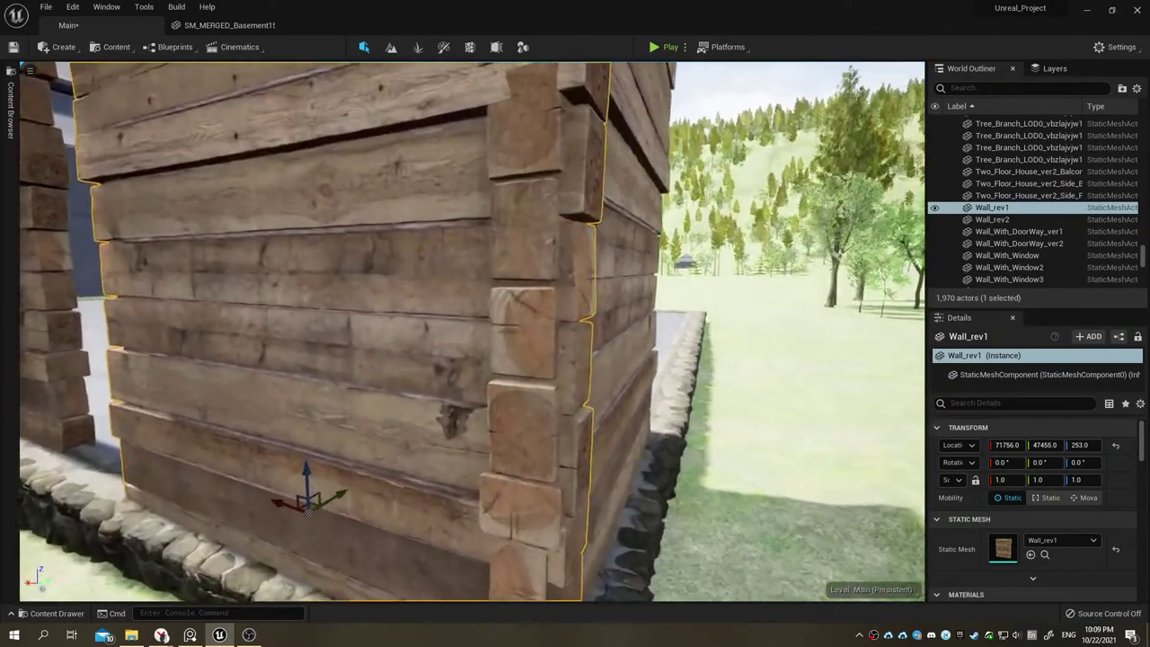
{"action": "right_click_drag", "start_coordinate": [539, 359], "coordinate": [269, 359]}
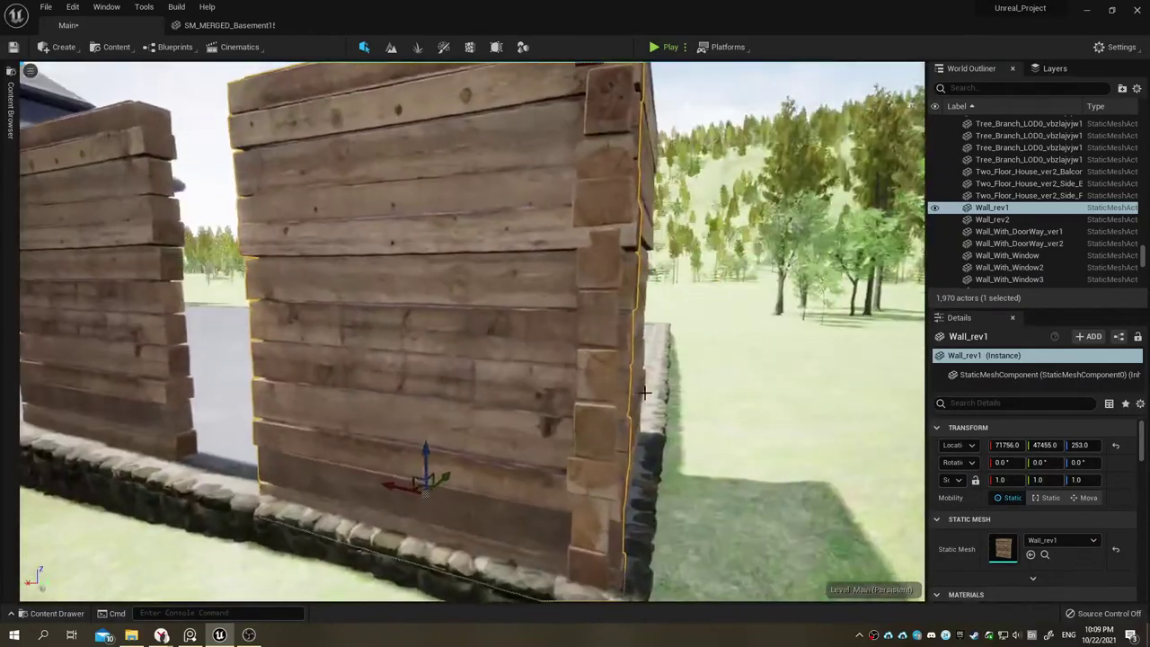
{"action": "mouse_move", "coordinate": [270, 359]}
{"action": "right_mouse_down"}
{"action": "mouse_move", "coordinate": [682, 351]}
{"action": "mouse_move", "coordinate": [526, 350]}
{"action": "right_mouse_up"}
{"action": "left_click", "coordinate": [637, 346], "text": "ctrl"}
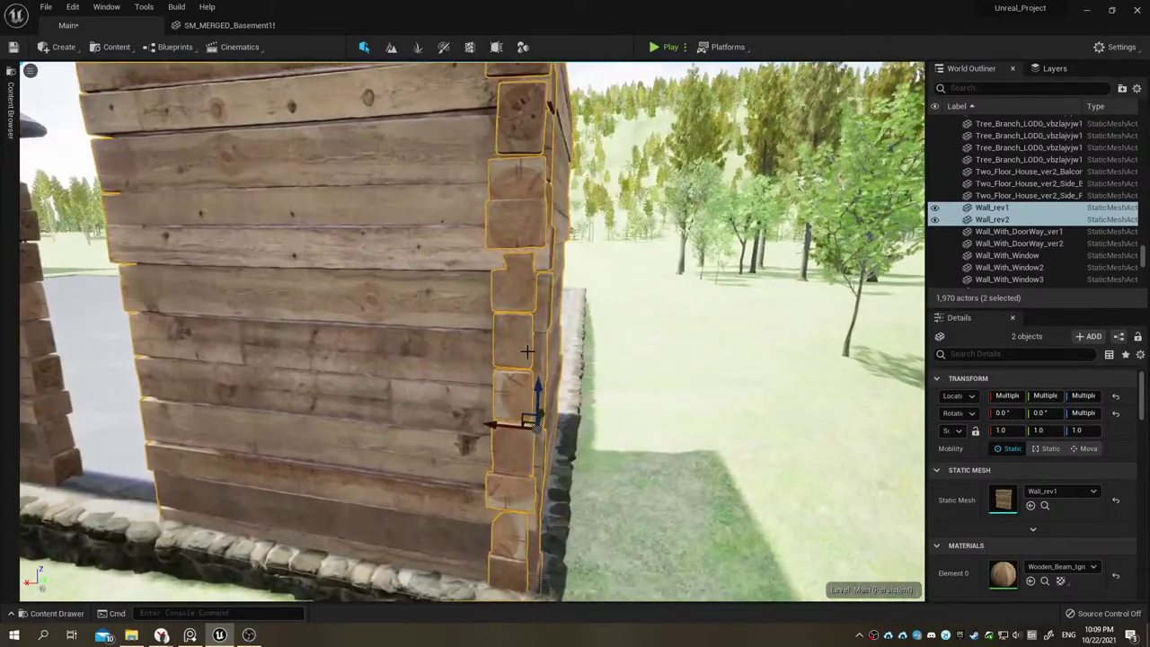
Step: Nudge Wall_rev2's X location slightly, then select it together with Wall_rev1
{"action": "left_click", "coordinate": [525, 349]}
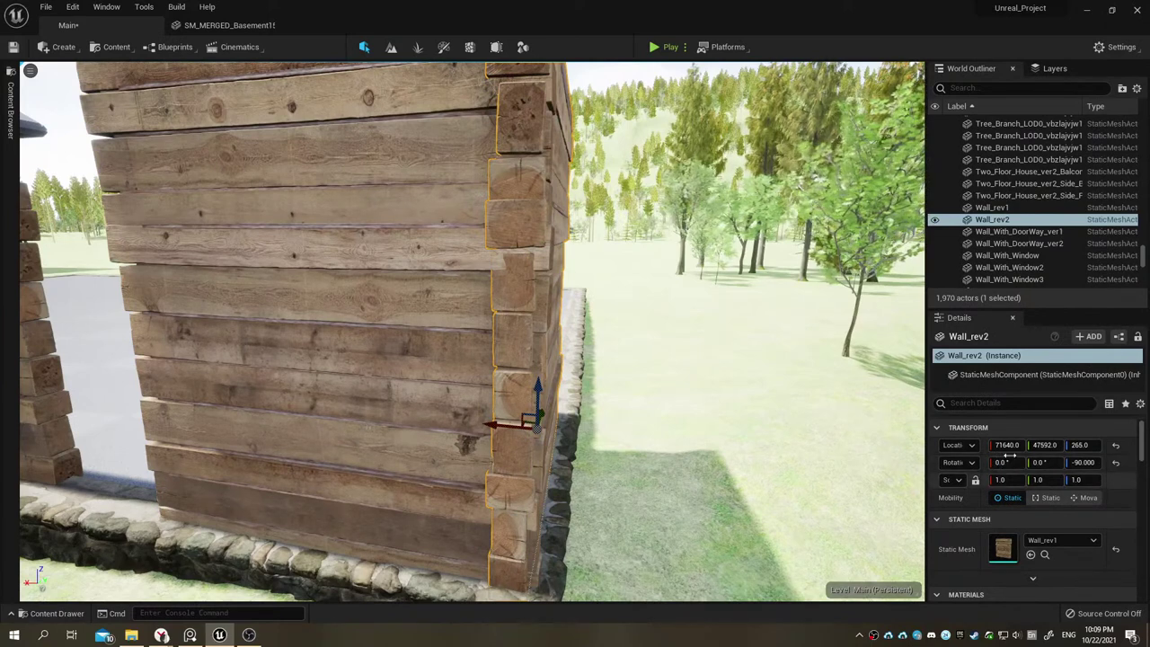
{"action": "left_click_drag", "start_coordinate": [1006, 445], "coordinate": [1043, 445]}
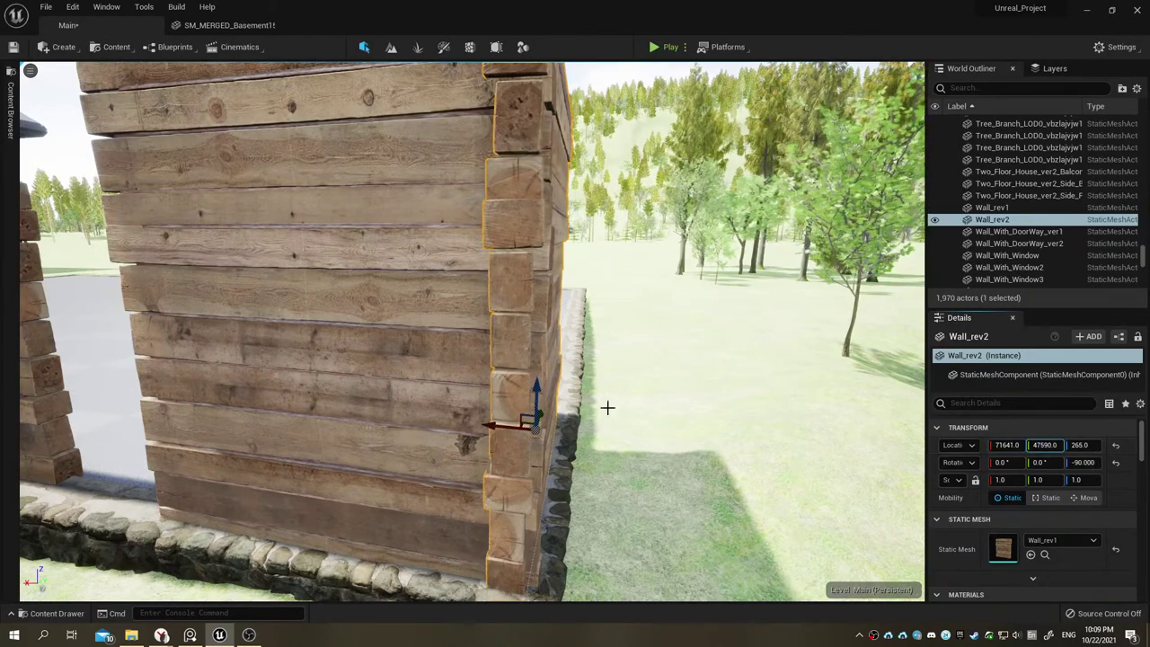
{"action": "right_click_drag", "start_coordinate": [608, 408], "coordinate": [563, 423]}
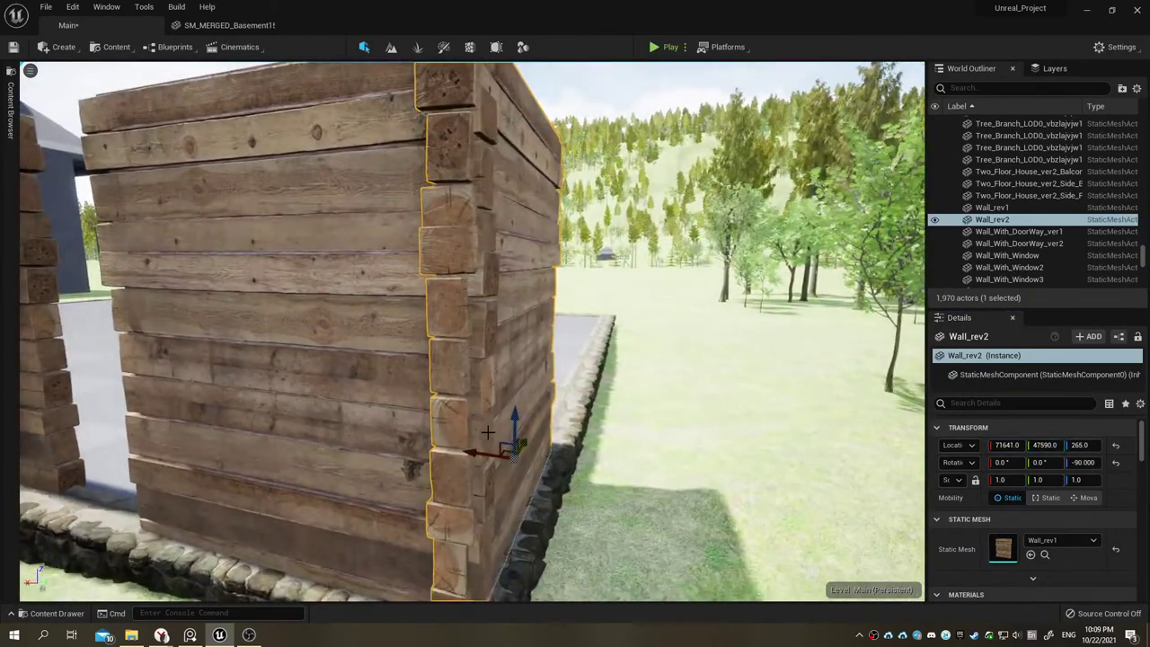
{"action": "left_click", "coordinate": [481, 429], "text": "ctrl"}
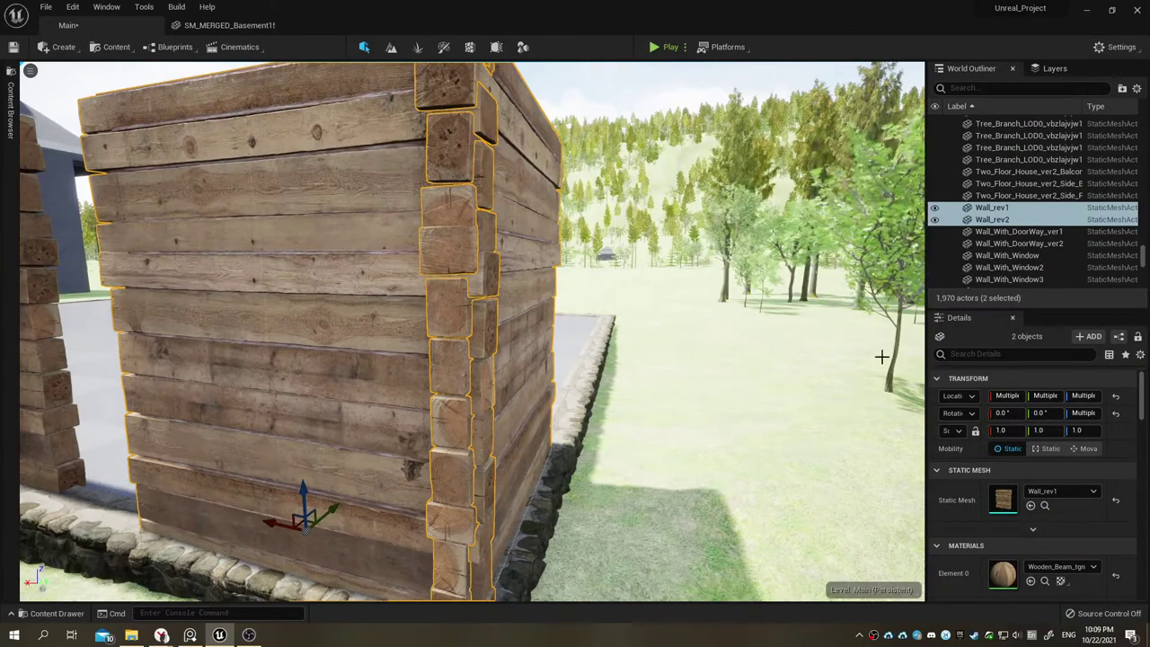
Step: Merge both walls into a single static mesh saved as Wall_Coner_rev1 in Two_Floor_House/Rev1
{"action": "right_click", "coordinate": [1002, 228]}
{"action": "mouse_move", "coordinate": [900, 434]}
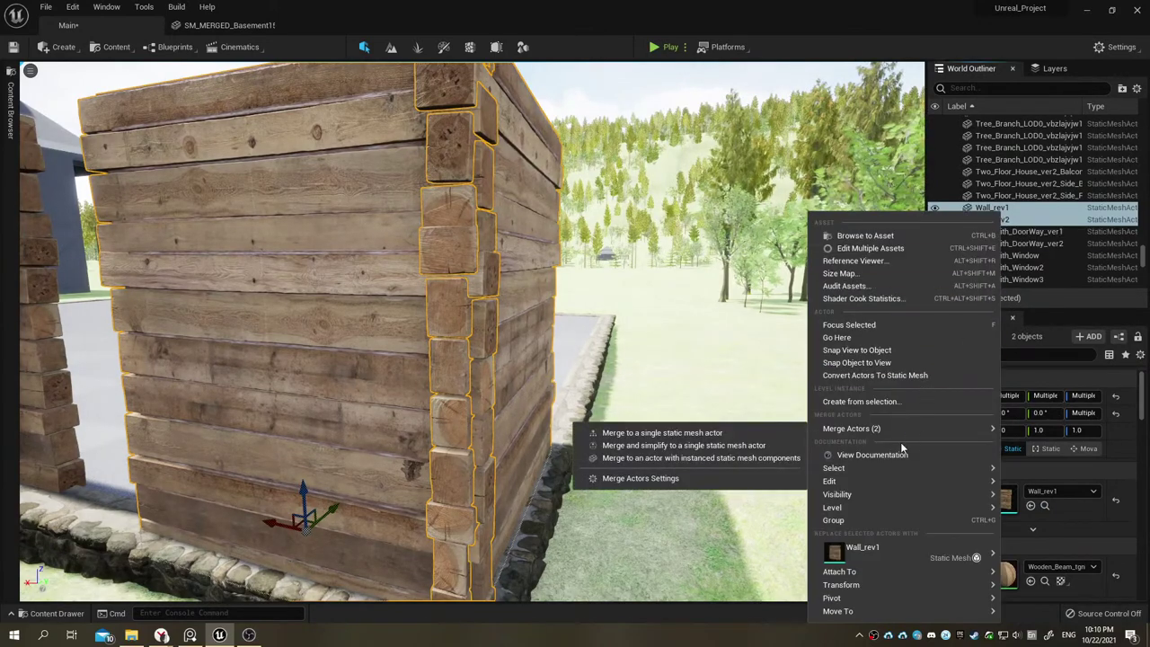
{"action": "left_click", "coordinate": [766, 434]}
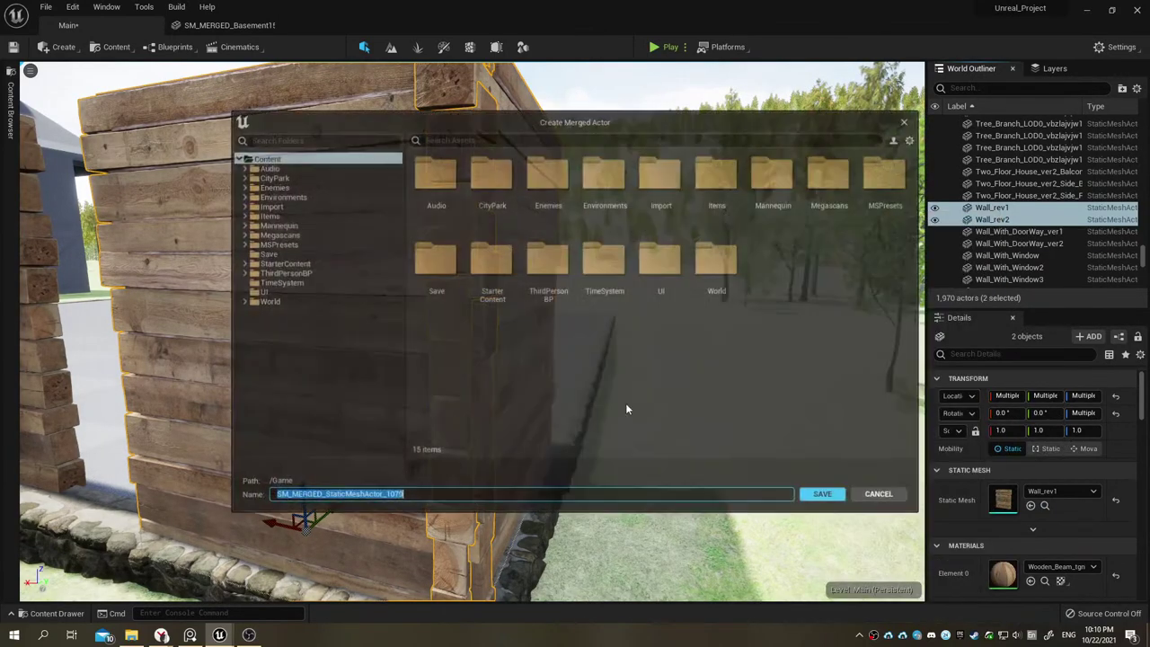
{"action": "double_click", "coordinate": [610, 185]}
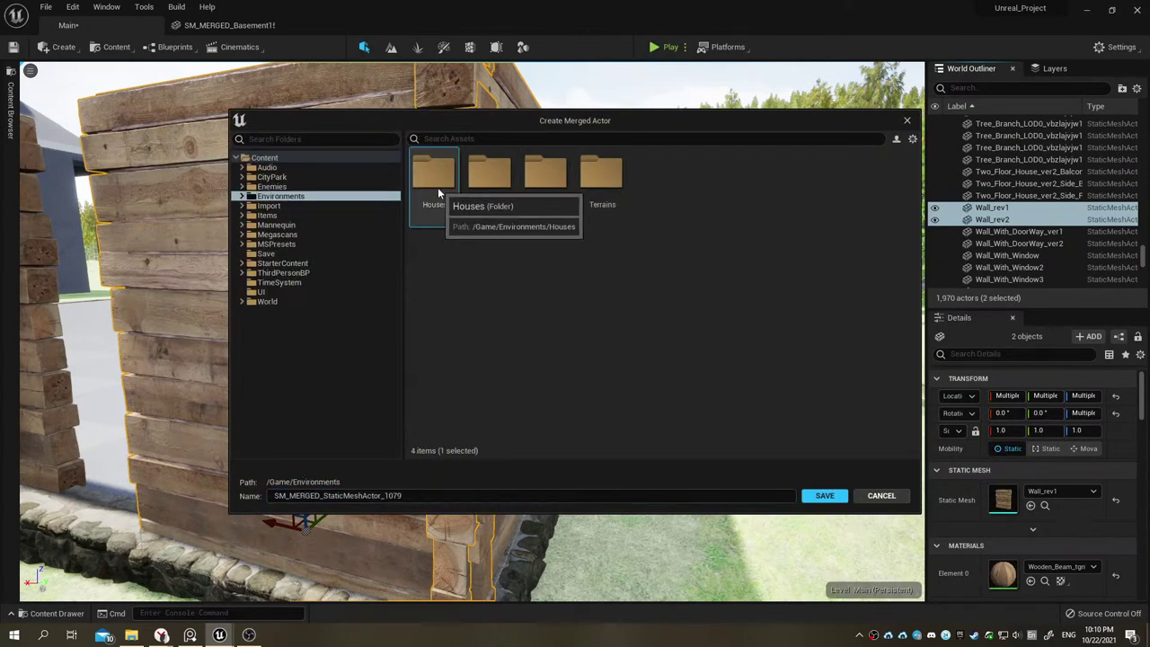
{"action": "double_click", "coordinate": [437, 187]}
{"action": "double_click", "coordinate": [604, 175]}
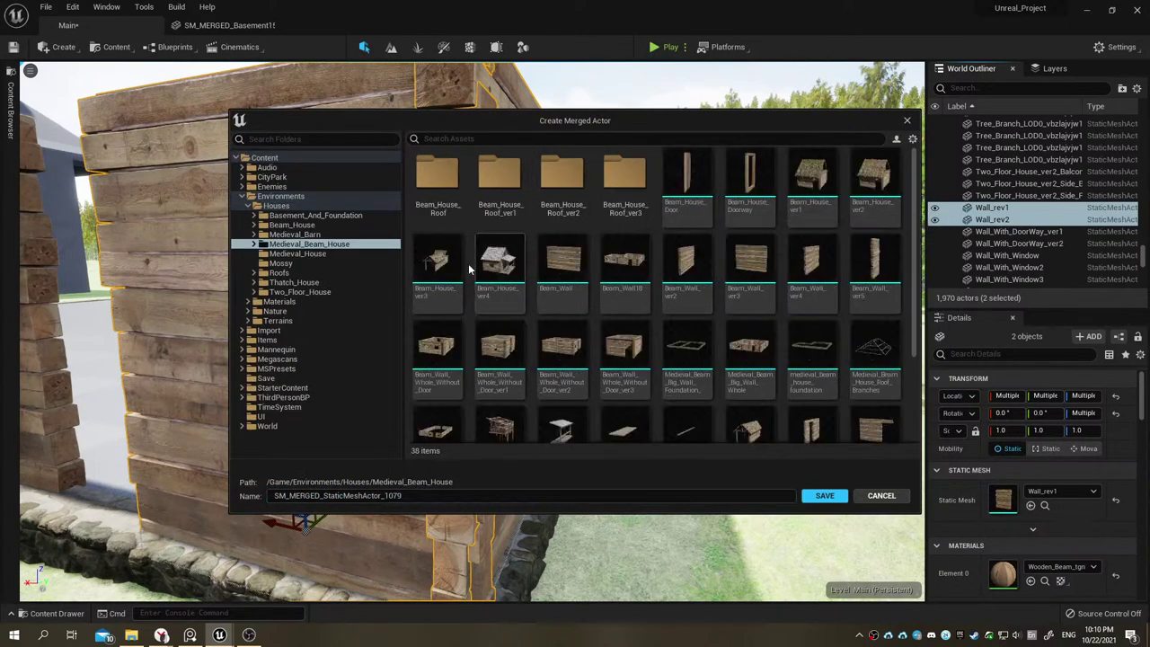
{"action": "left_click", "coordinate": [286, 294]}
{"action": "double_click", "coordinate": [441, 177]}
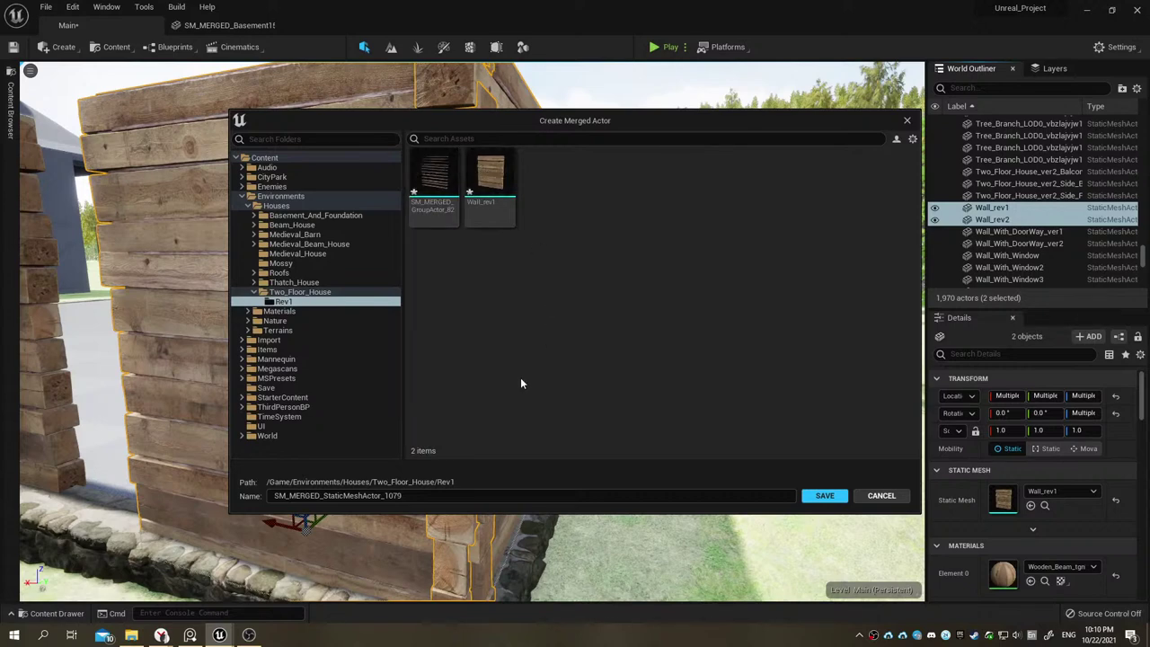
{"action": "left_click", "coordinate": [496, 177]}
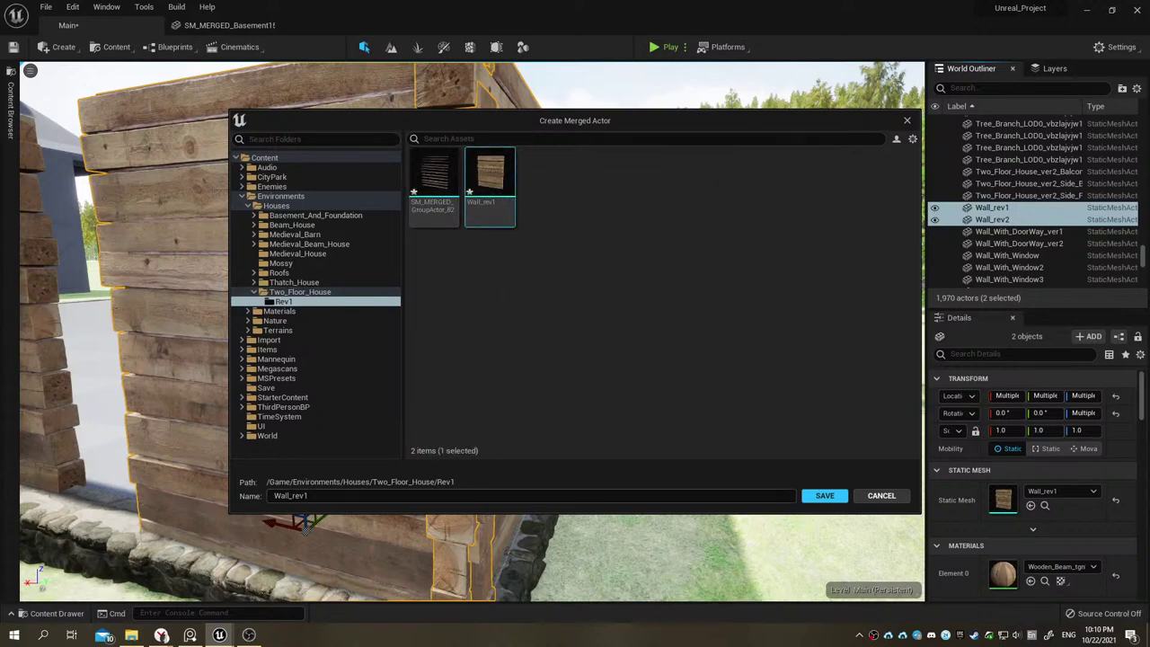
{"action": "left_click", "coordinate": [296, 496]}
{"action": "type", "text": "Coner_"}
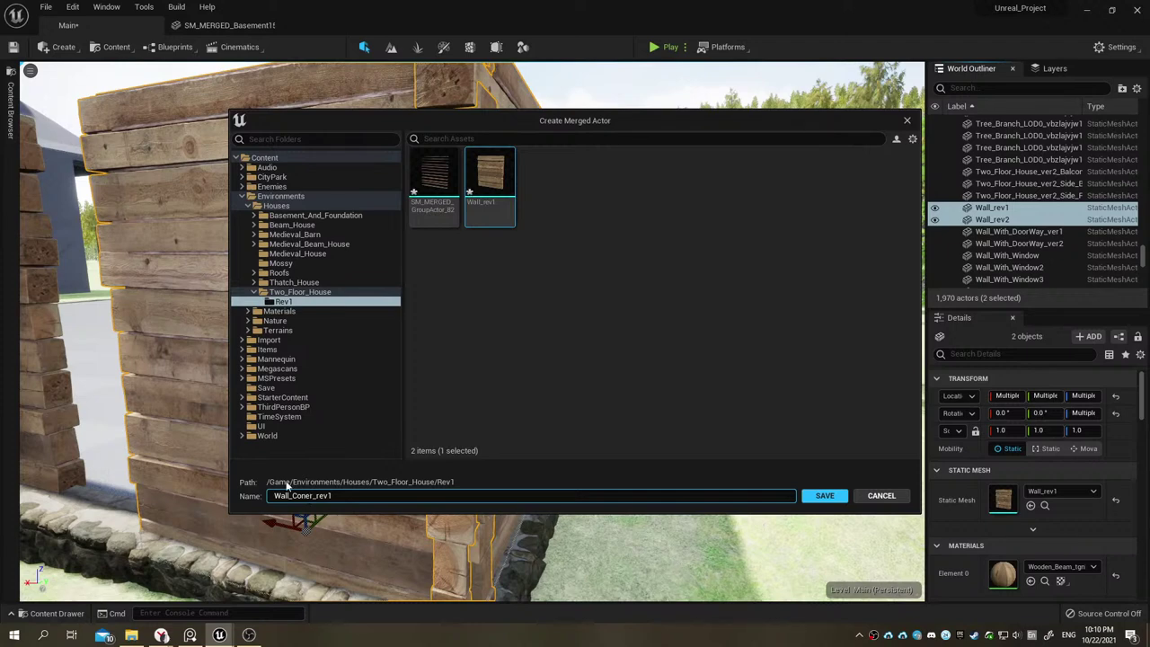
{"action": "left_click", "coordinate": [825, 497]}
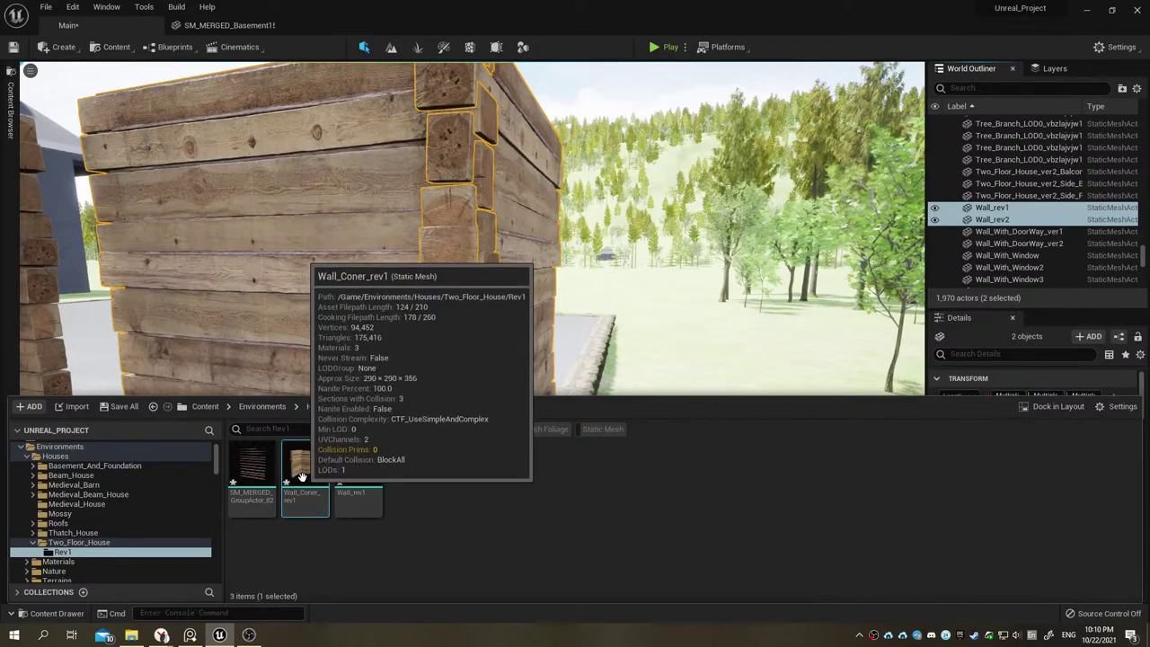
Step: Place Wall_Coner_rev1 in the level and slide it along Y onto the foundation corner
{"action": "mouse_move", "coordinate": [306, 469]}
{"action": "left_mouse_down"}
{"action": "mouse_move", "coordinate": [338, 394]}
{"action": "mouse_move", "coordinate": [446, 446]}
{"action": "mouse_move", "coordinate": [528, 460]}
{"action": "mouse_move", "coordinate": [534, 519]}
{"action": "left_mouse_up"}
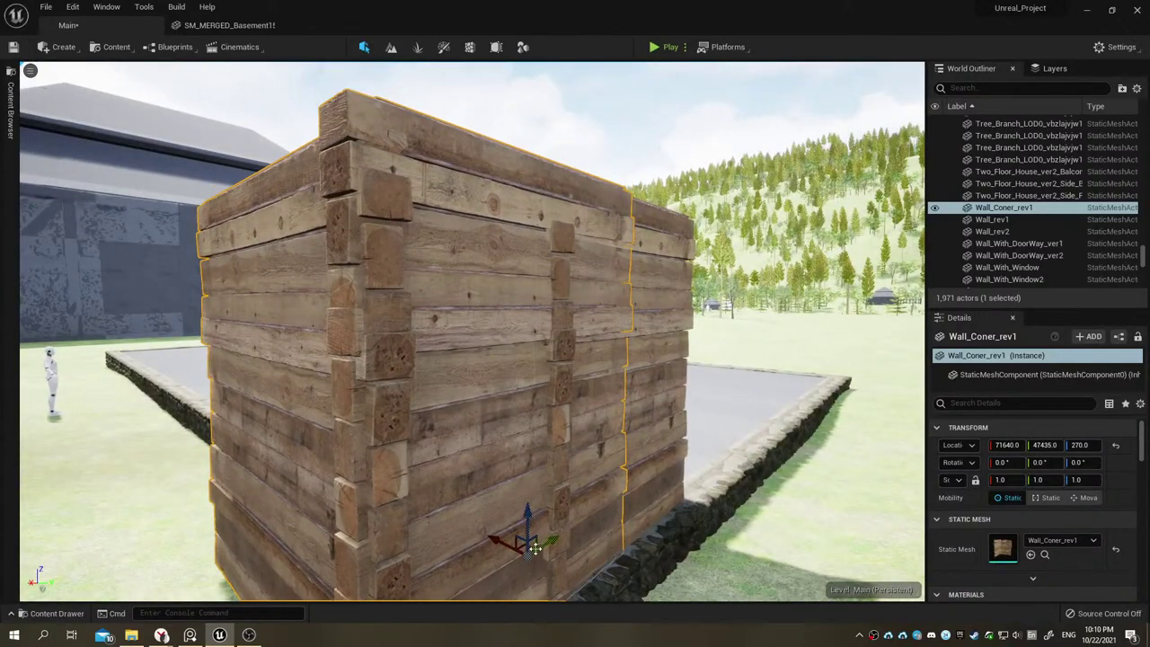
{"action": "left_click_drag", "start_coordinate": [546, 539], "coordinate": [635, 509]}
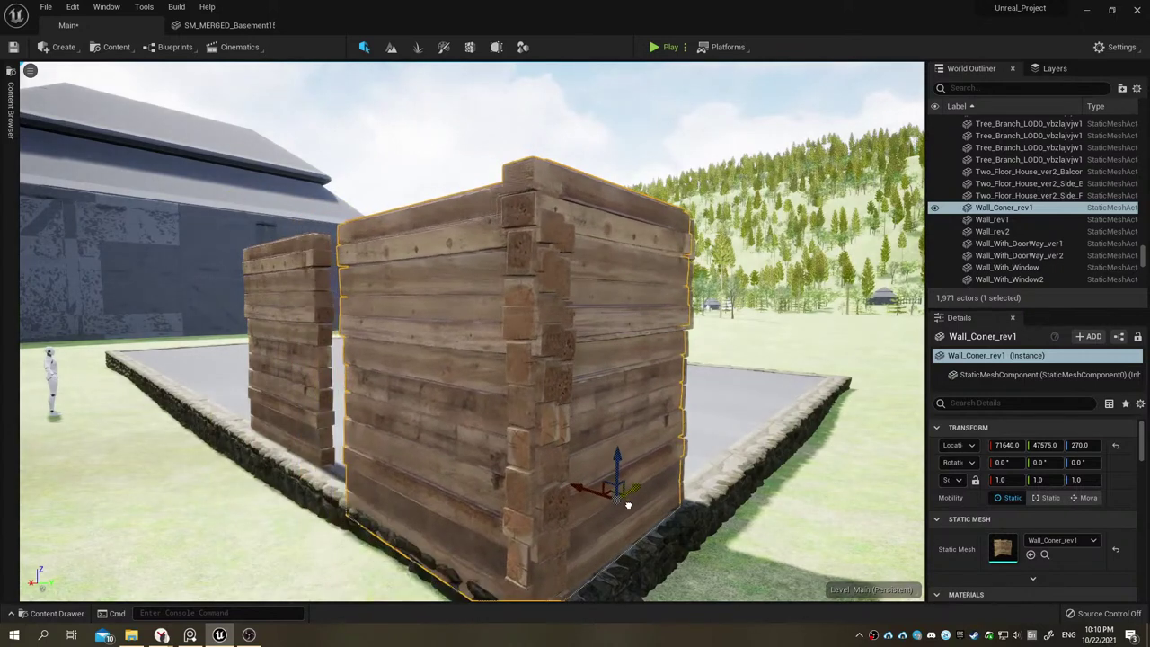
{"action": "left_click_drag", "start_coordinate": [634, 510], "coordinate": [633, 510]}
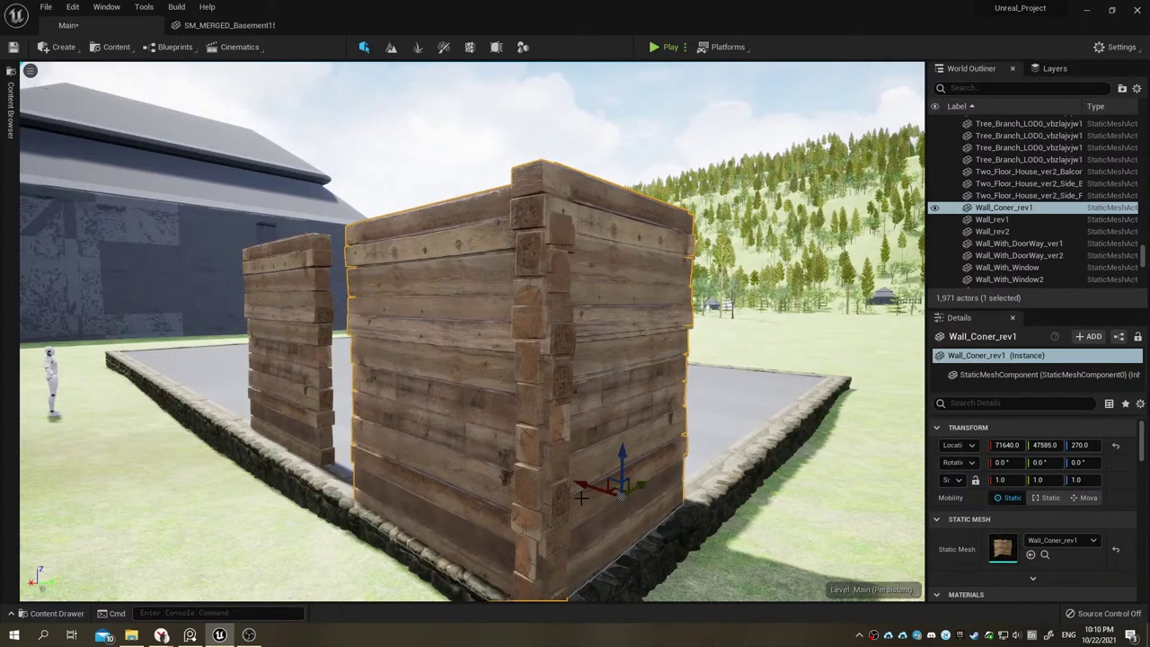
{"action": "right_click_drag", "start_coordinate": [589, 489], "coordinate": [584, 485]}
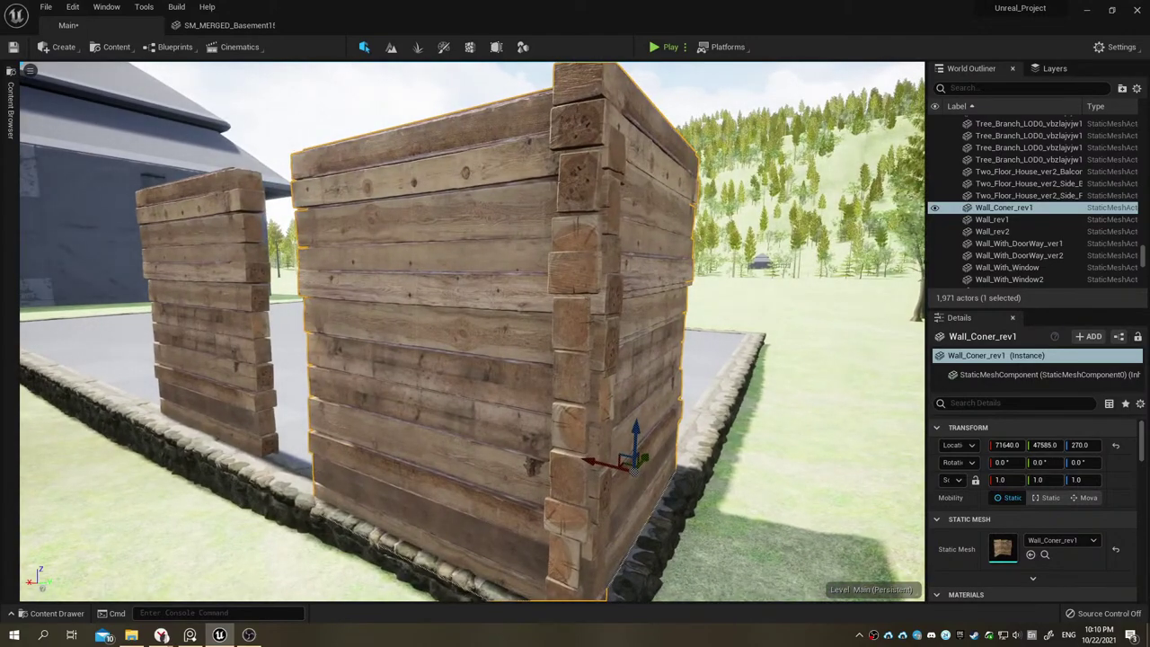
{"action": "right_click_drag", "start_coordinate": [584, 485], "coordinate": [584, 485]}
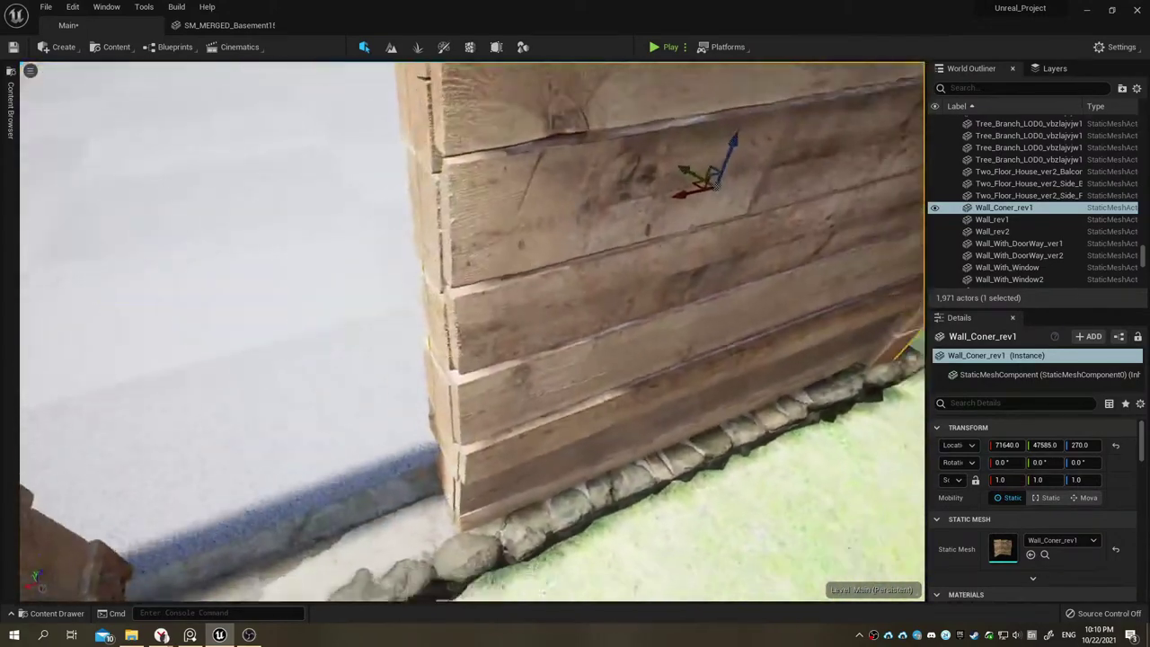
{"action": "mouse_move", "coordinate": [531, 439]}
{"action": "right_mouse_down"}
{"action": "mouse_move", "coordinate": [509, 424]}
{"action": "mouse_move", "coordinate": [503, 453]}
{"action": "right_mouse_up"}
{"action": "left_click", "coordinate": [508, 424]}
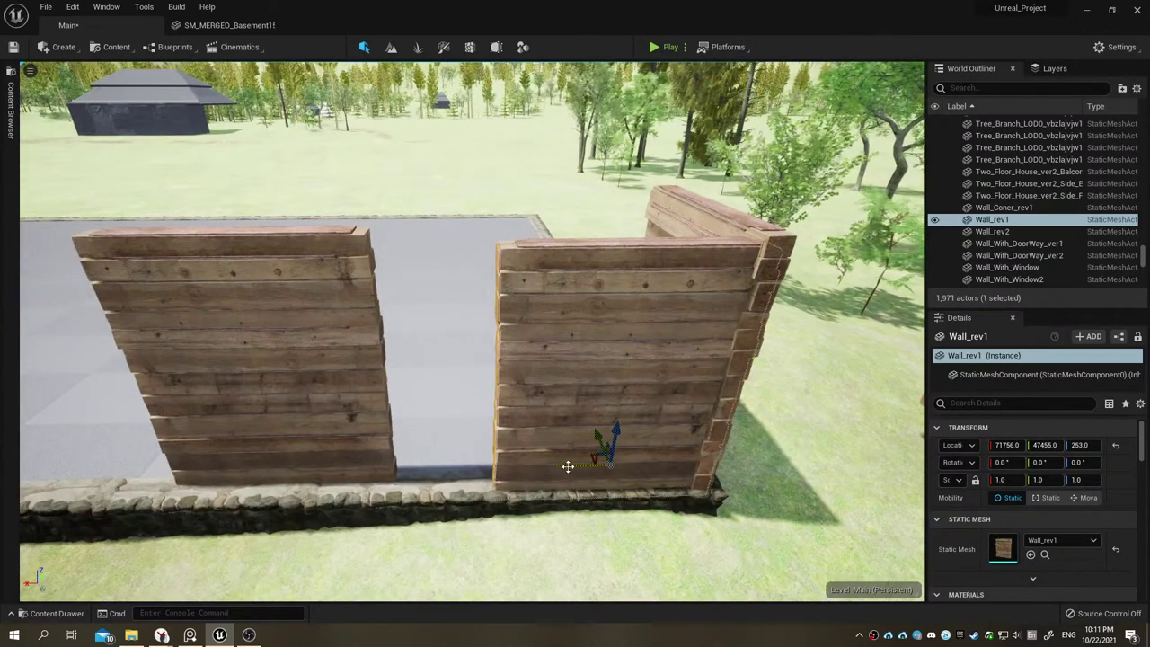
Step: Slide Wall_rev1 left along X to close the gap with the left plank wall group
{"action": "left_click_drag", "start_coordinate": [568, 466], "coordinate": [355, 479]}
{"action": "right_click_drag", "start_coordinate": [384, 452], "coordinate": [384, 452]}
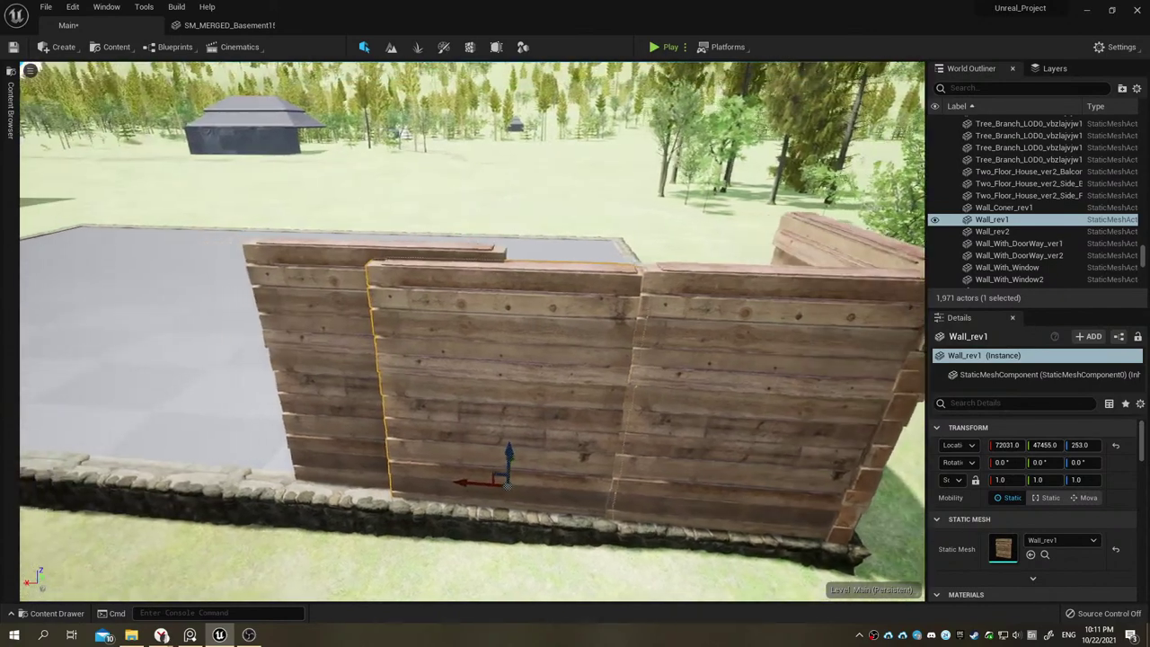
{"action": "left_click", "coordinate": [378, 396]}
{"action": "right_click_drag", "start_coordinate": [377, 396], "coordinate": [378, 395]}
{"action": "scroll", "coordinate": [554, 387], "scroll_direction": "up", "scroll_amount": 3}
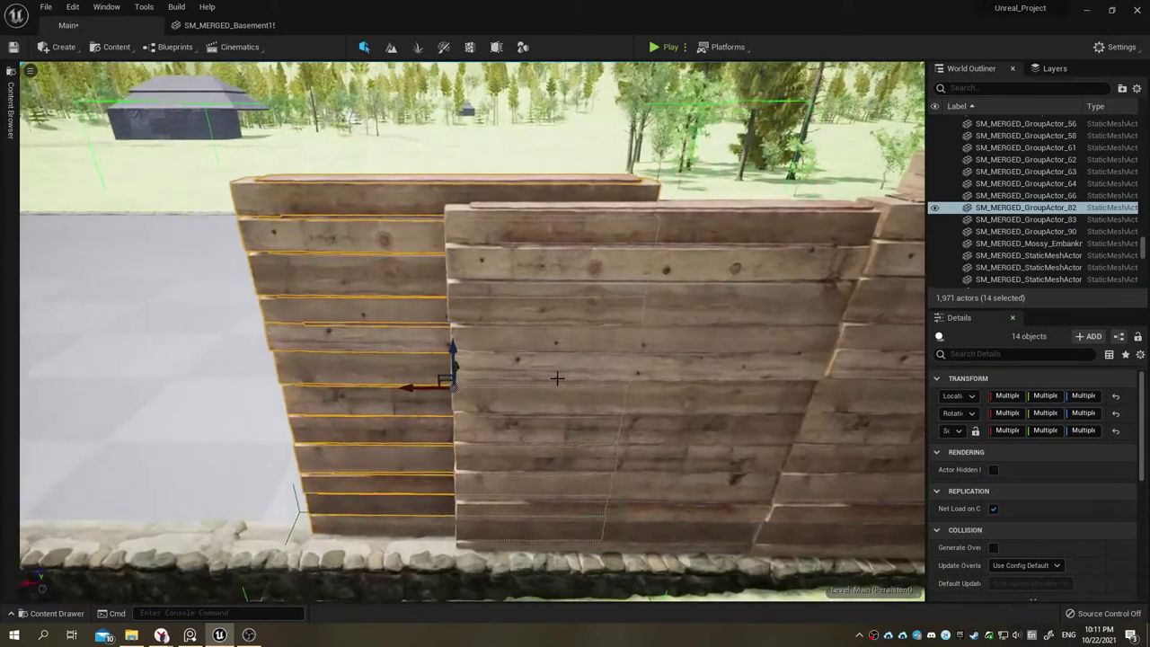
{"action": "left_click", "coordinate": [554, 386]}
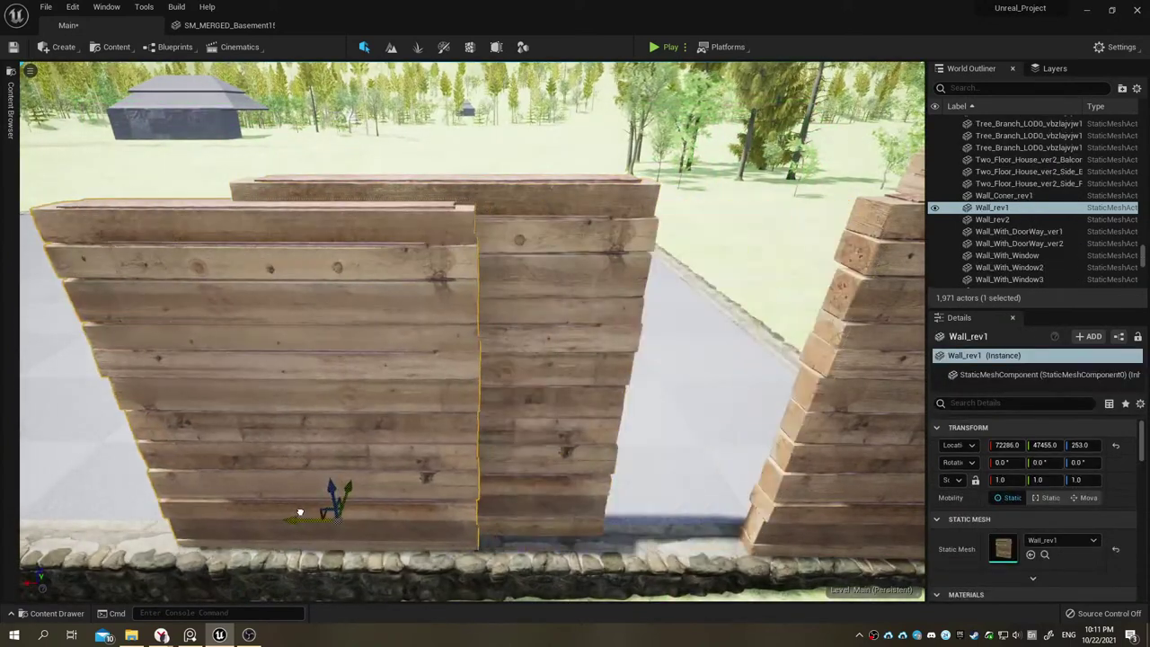
{"action": "right_click_drag", "start_coordinate": [584, 521], "coordinate": [364, 456]}
{"action": "left_click", "coordinate": [393, 461]}
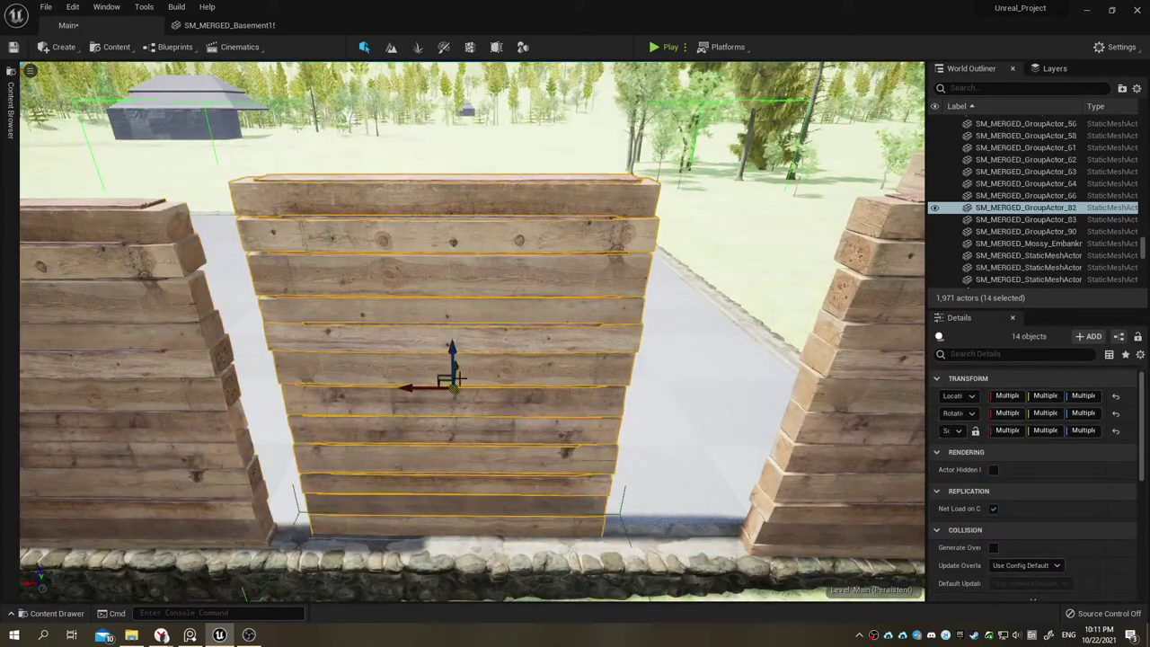
Step: Nudge the plank group along Y to meet the wall, then show the log-house reference in PureRef
{"action": "mouse_move", "coordinate": [655, 465]}
{"action": "left_mouse_down", "text": "alt"}
{"action": "mouse_move", "coordinate": [339, 271]}
{"action": "mouse_move", "coordinate": [346, 281]}
{"action": "left_mouse_up", "text": "alt"}
{"action": "mouse_move", "coordinate": [411, 332]}
{"action": "left_mouse_down", "text": "alt"}
{"action": "mouse_move", "coordinate": [510, 333]}
{"action": "mouse_move", "coordinate": [519, 351]}
{"action": "left_mouse_up", "text": "alt"}
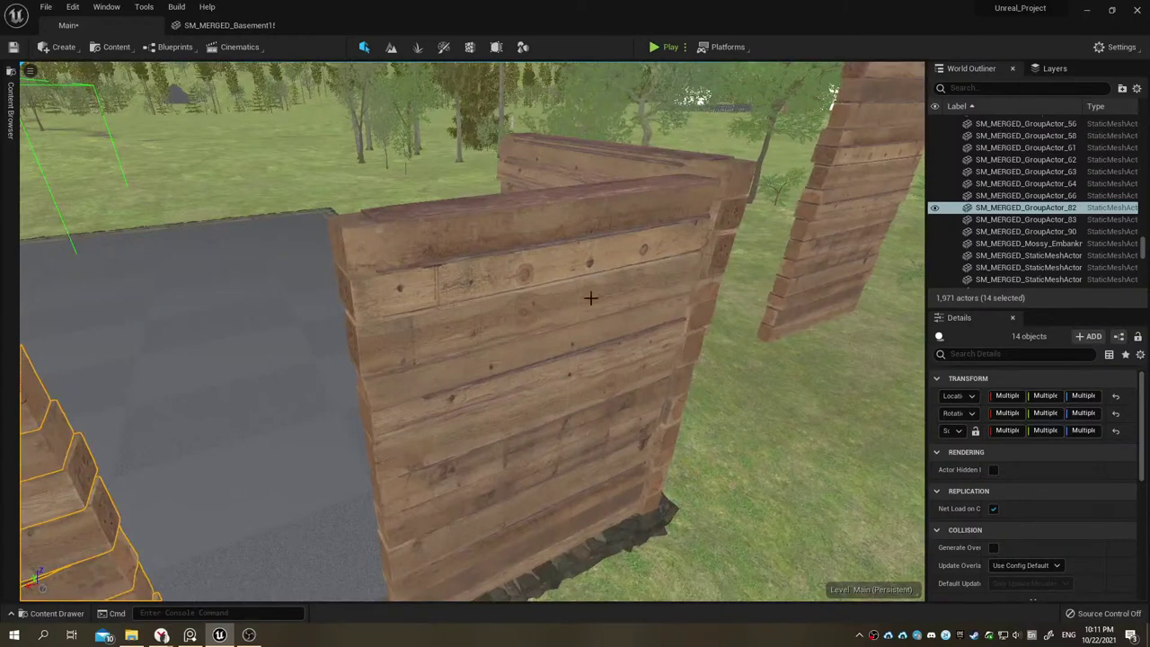
{"action": "left_click_drag", "start_coordinate": [633, 230], "coordinate": [737, 236], "text": "alt"}
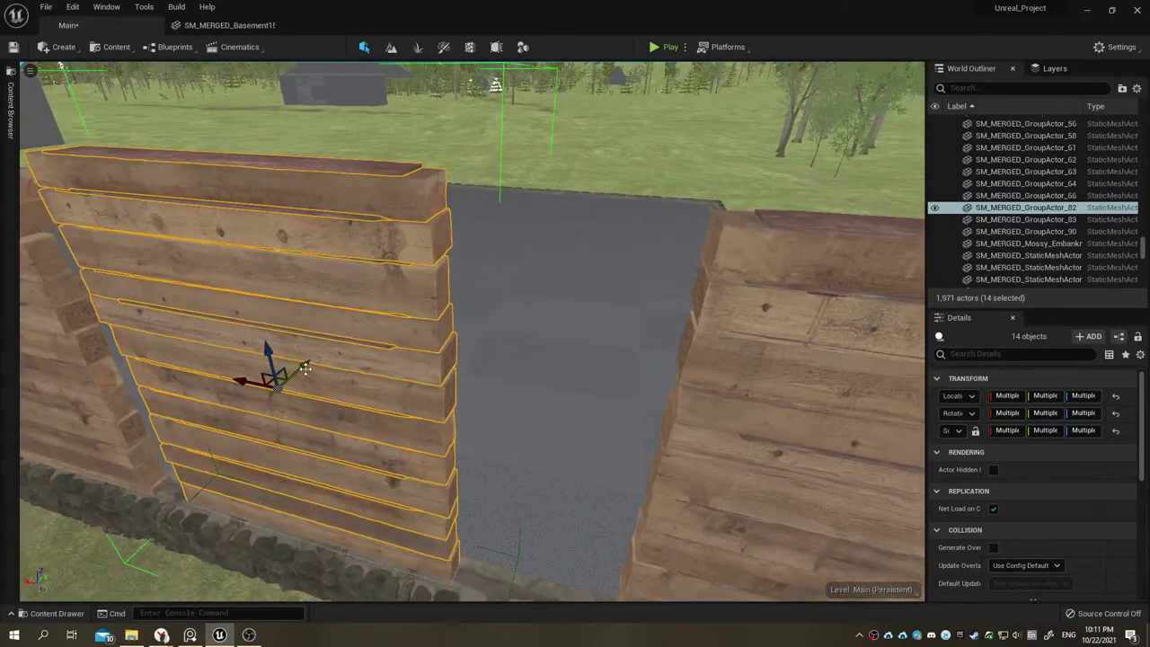
{"action": "mouse_move", "coordinate": [302, 367]}
{"action": "left_mouse_down", "text": "alt"}
{"action": "mouse_move", "coordinate": [403, 452]}
{"action": "mouse_move", "coordinate": [269, 423]}
{"action": "mouse_move", "coordinate": [296, 467]}
{"action": "left_mouse_up", "text": "alt"}
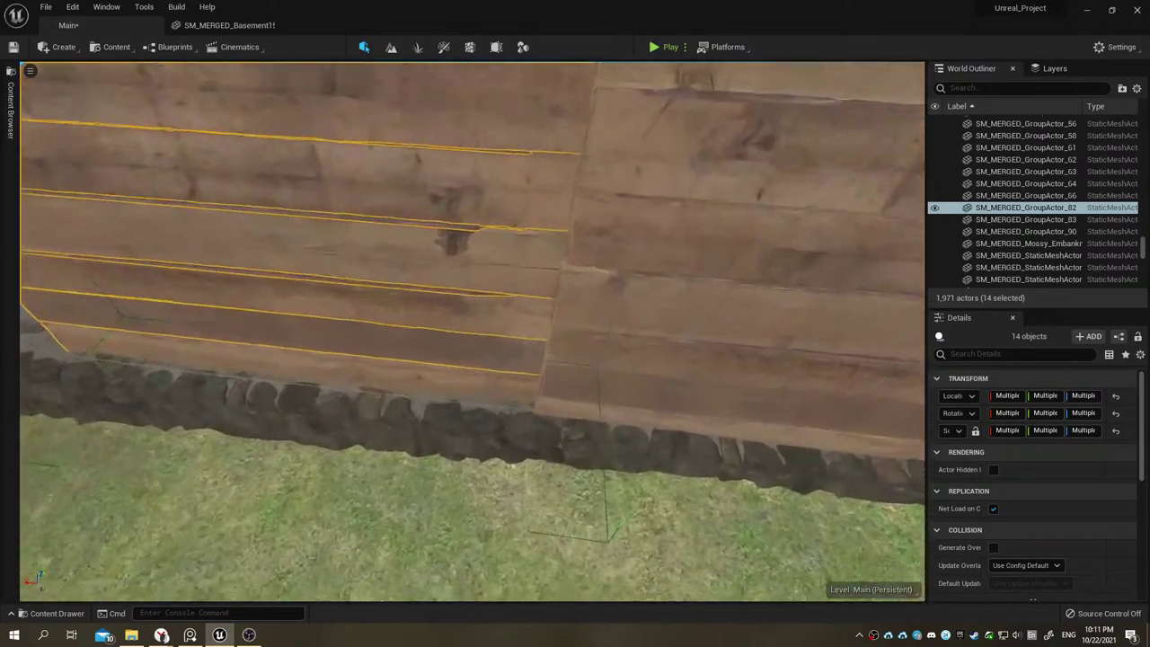
{"action": "left_click_drag", "start_coordinate": [296, 467], "coordinate": [526, 416], "text": "alt"}
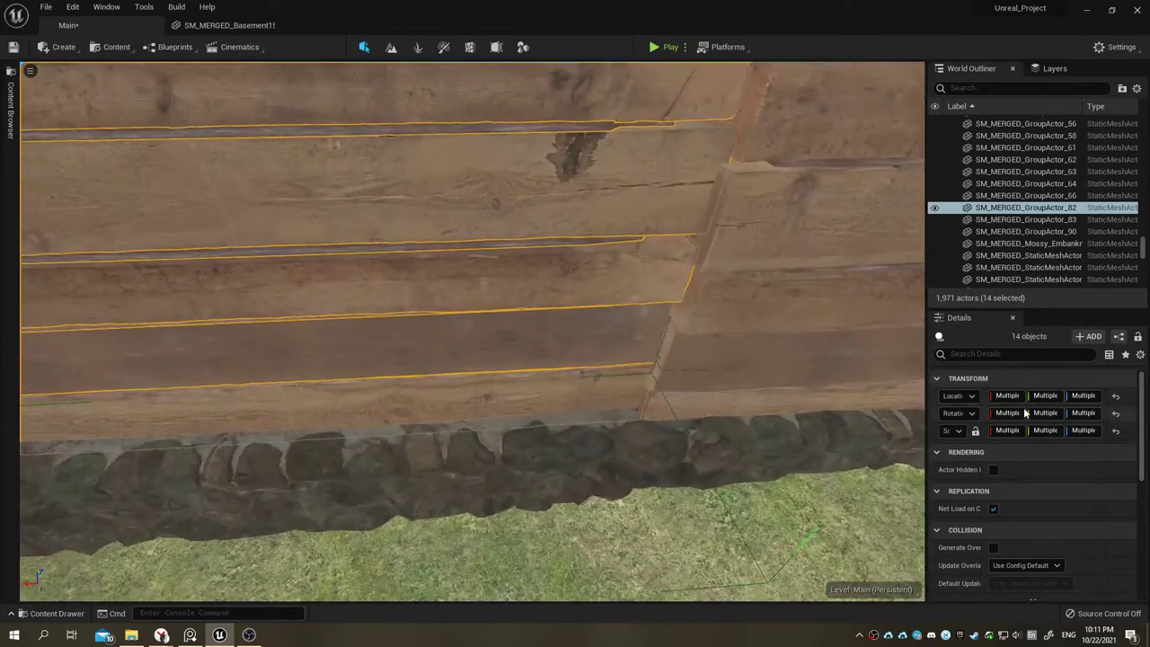
{"action": "mouse_move", "coordinate": [578, 336]}
{"action": "left_mouse_down", "text": "alt"}
{"action": "mouse_move", "coordinate": [539, 359]}
{"action": "mouse_move", "coordinate": [435, 297]}
{"action": "left_mouse_up", "text": "alt"}
{"action": "scroll", "coordinate": [399, 284], "scroll_direction": "up", "scroll_amount": 2}
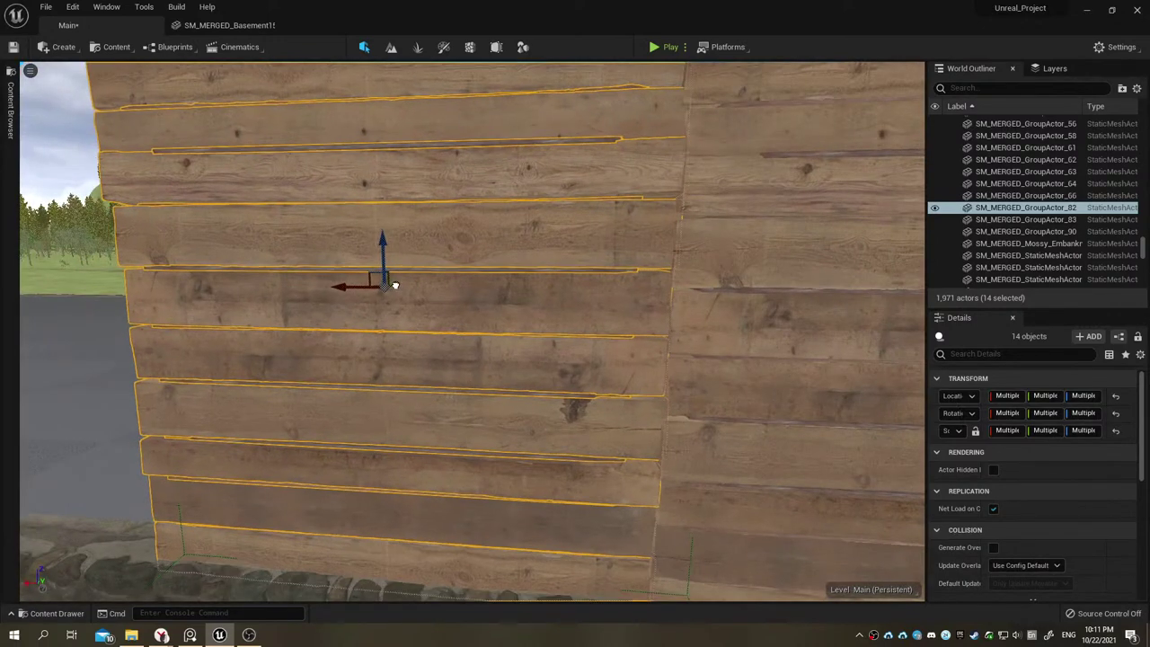
{"action": "scroll", "coordinate": [399, 284], "scroll_direction": "up", "scroll_amount": 2}
{"action": "scroll", "coordinate": [398, 285], "scroll_direction": "up", "scroll_amount": 2}
{"action": "scroll", "coordinate": [397, 286], "scroll_direction": "up", "scroll_amount": 2}
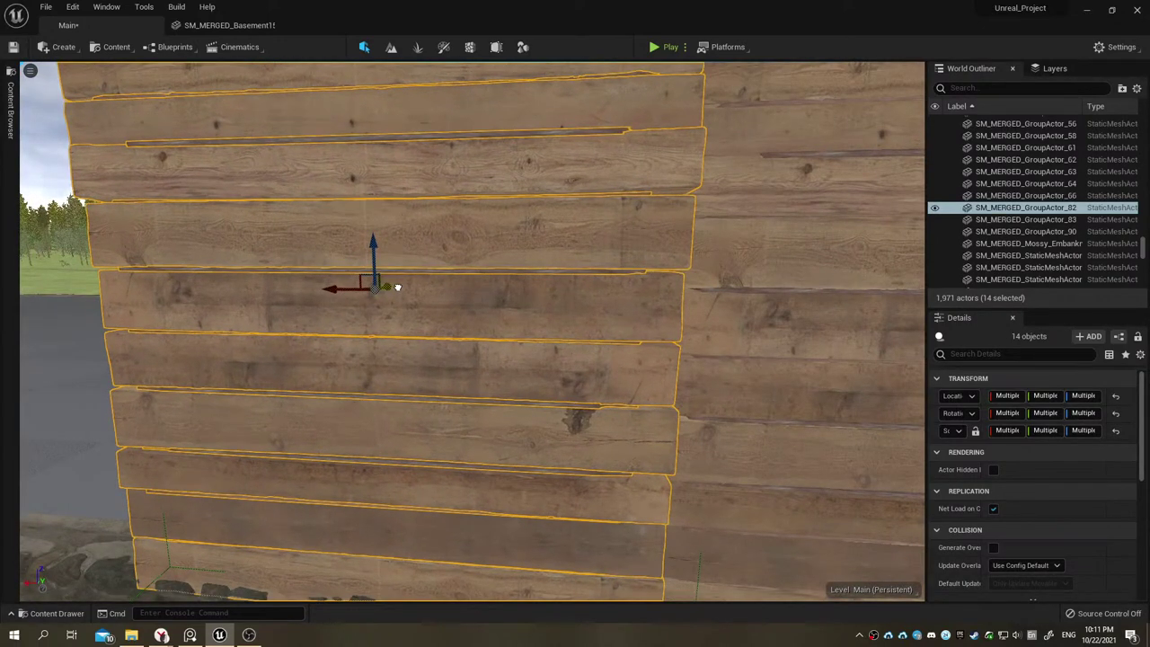
{"action": "mouse_move", "coordinate": [398, 286]}
{"action": "left_mouse_down", "text": "alt"}
{"action": "mouse_move", "coordinate": [328, 131]}
{"action": "mouse_move", "coordinate": [342, 129]}
{"action": "left_mouse_up", "text": "alt"}
{"action": "key", "text": "f"}
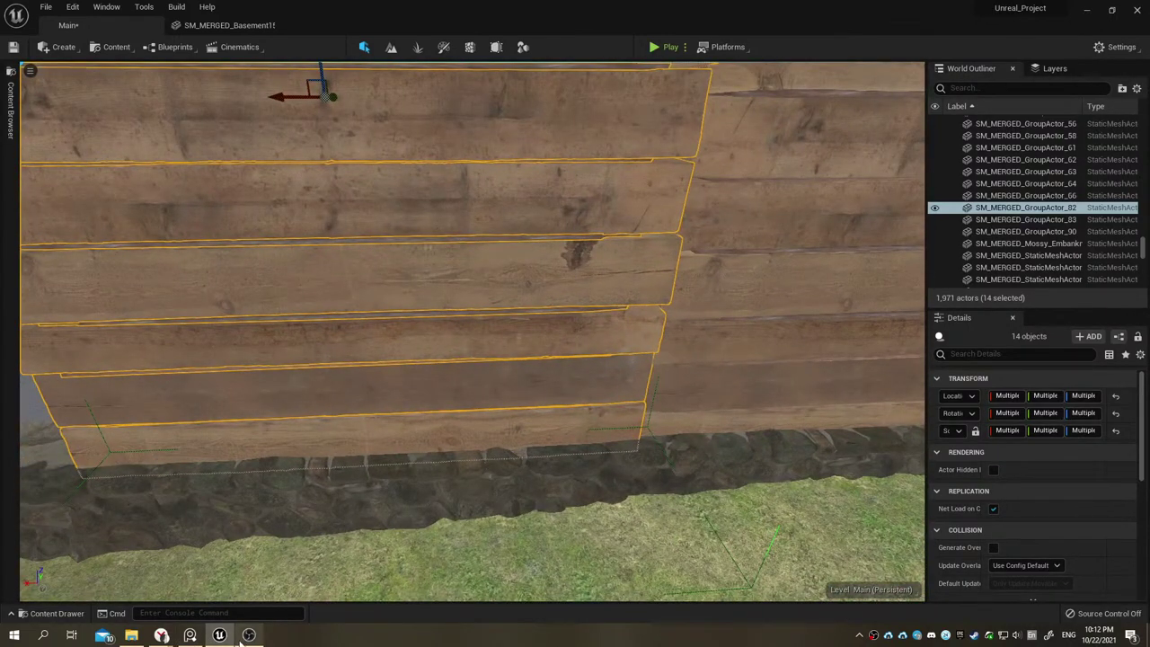
{"action": "mouse_move", "coordinate": [190, 634]}
{"action": "left_click", "coordinate": [183, 597]}
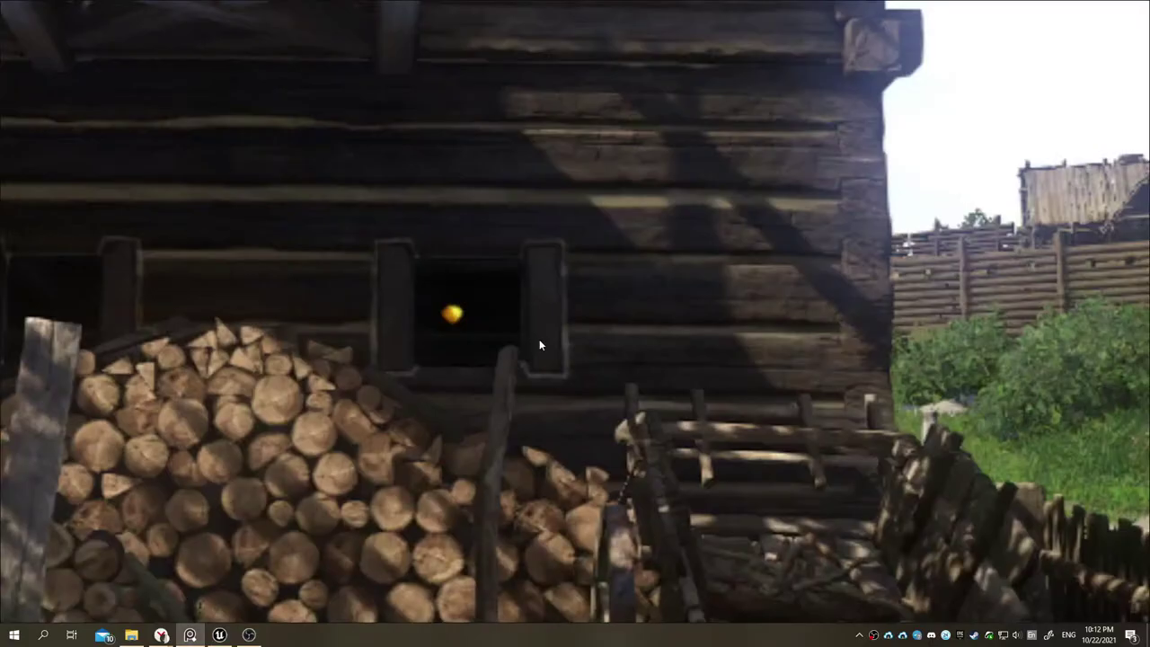
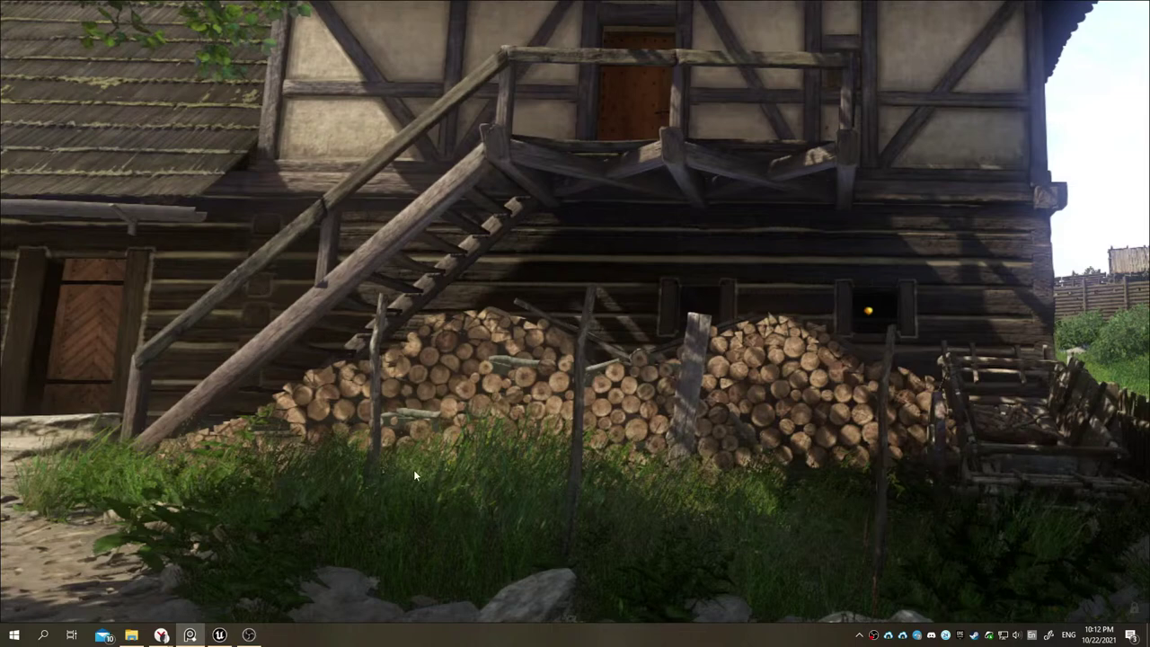
Step: Return to the Unreal level and frame the selected wall pieces in the viewport
{"action": "key", "text": "alt+Tab"}
{"action": "key", "text": "f"}
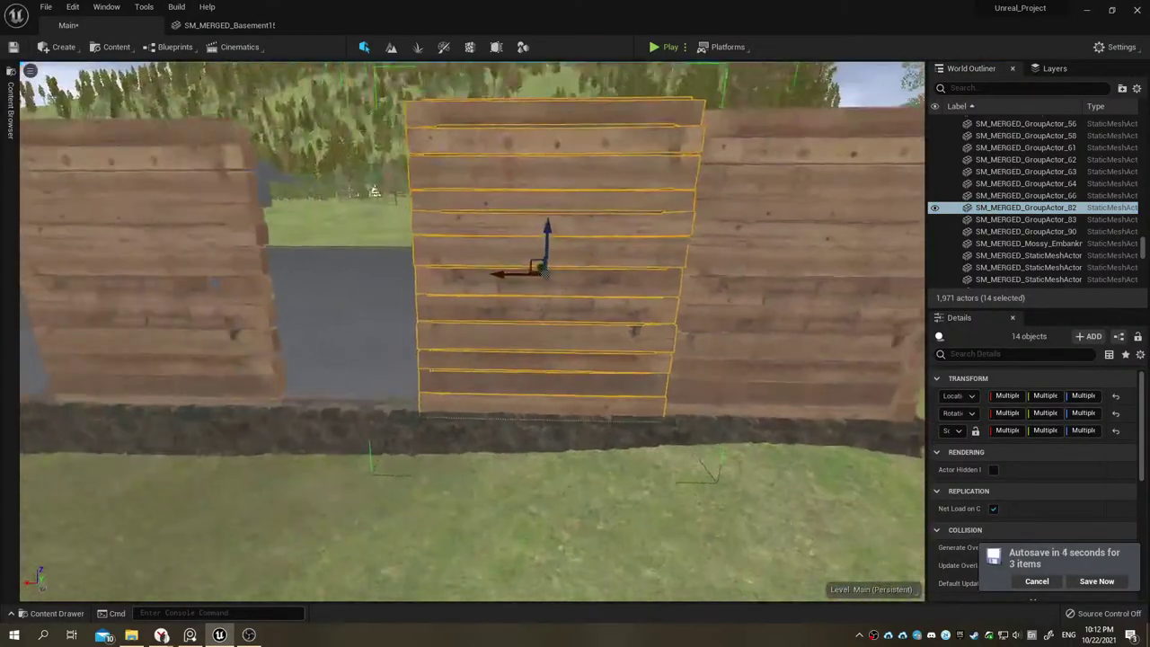
{"action": "right_click_drag", "start_coordinate": [530, 287], "coordinate": [575, 324]}
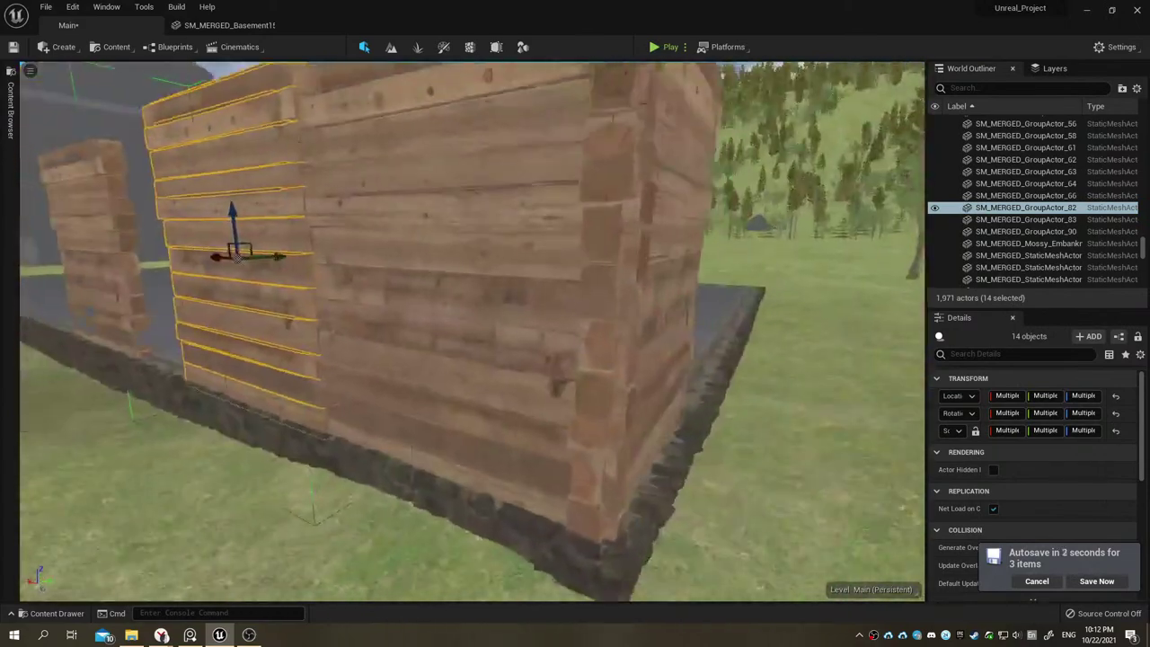
{"action": "mouse_move", "coordinate": [503, 419]}
{"action": "right_mouse_down"}
{"action": "mouse_move", "coordinate": [539, 422]}
{"action": "mouse_move", "coordinate": [593, 341]}
{"action": "mouse_move", "coordinate": [575, 377]}
{"action": "mouse_move", "coordinate": [539, 396]}
{"action": "mouse_move", "coordinate": [476, 395]}
{"action": "right_mouse_up"}
Step: Inspect the corner wall piece, then the middle and left plank wall sections
{"action": "left_click", "coordinate": [504, 420]}
{"action": "right_click_drag", "start_coordinate": [664, 368], "coordinate": [689, 349]}
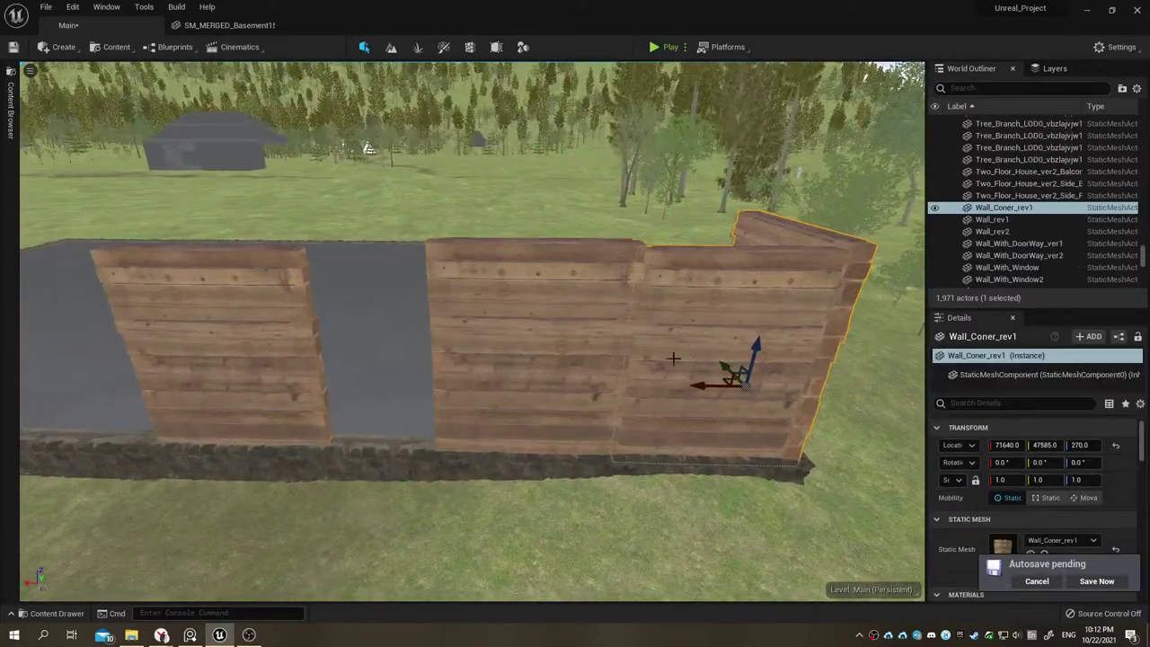
{"action": "left_click", "coordinate": [562, 355]}
{"action": "left_click", "coordinate": [288, 361]}
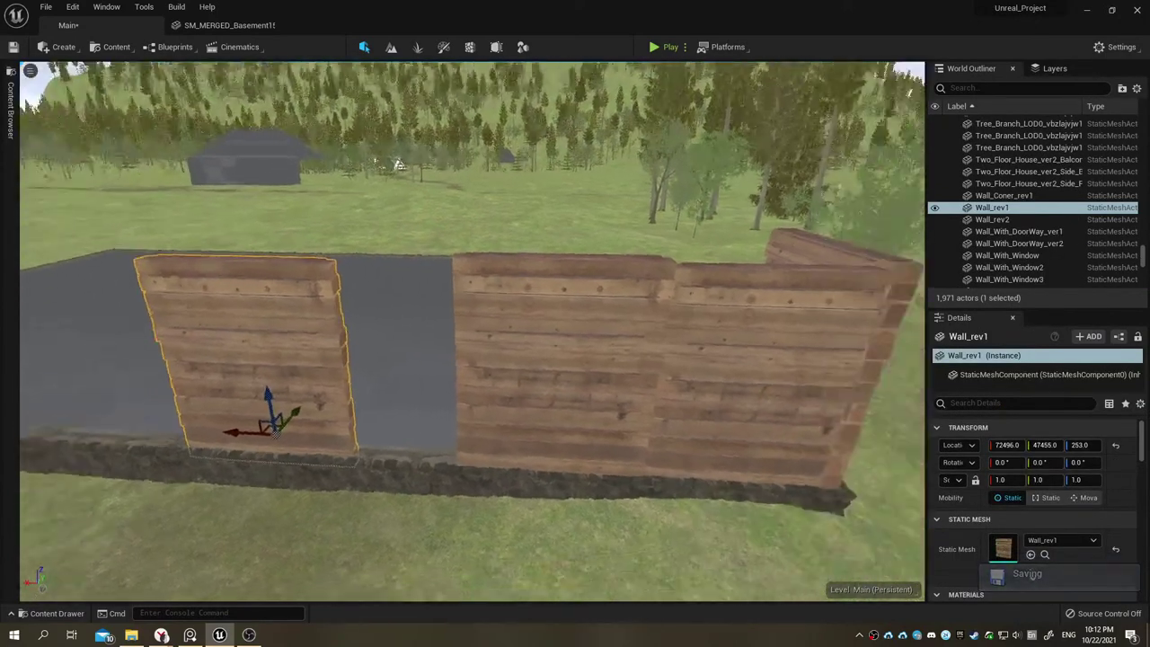
{"action": "left_click", "coordinate": [492, 355]}
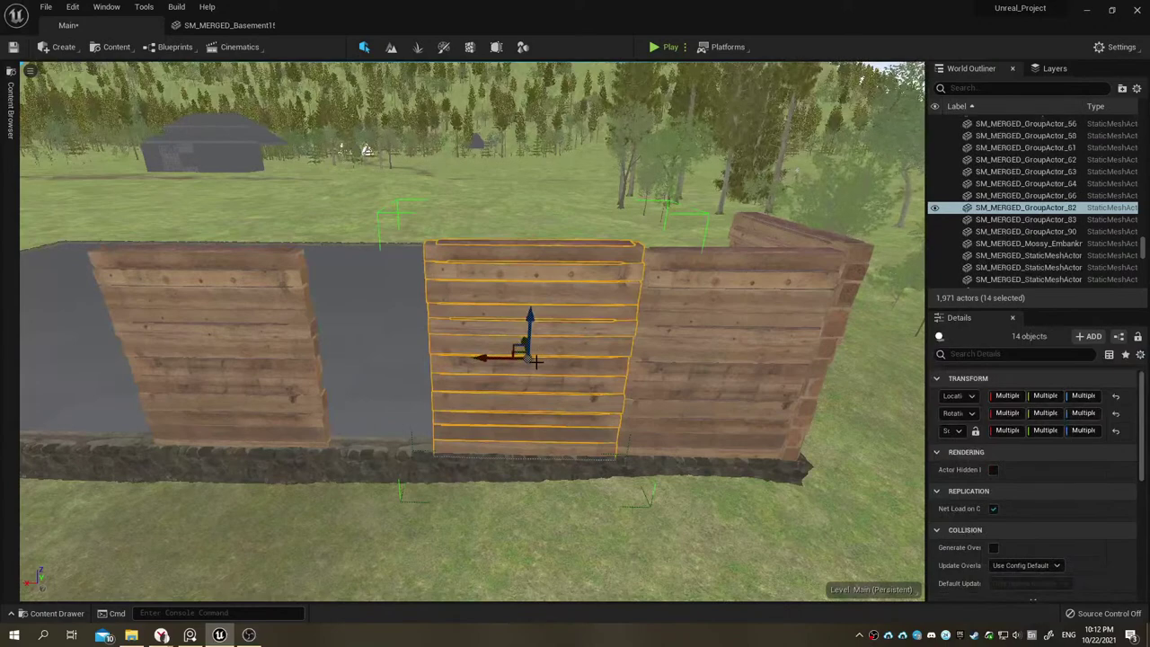
{"action": "left_click_drag", "start_coordinate": [494, 358], "coordinate": [469, 360]}
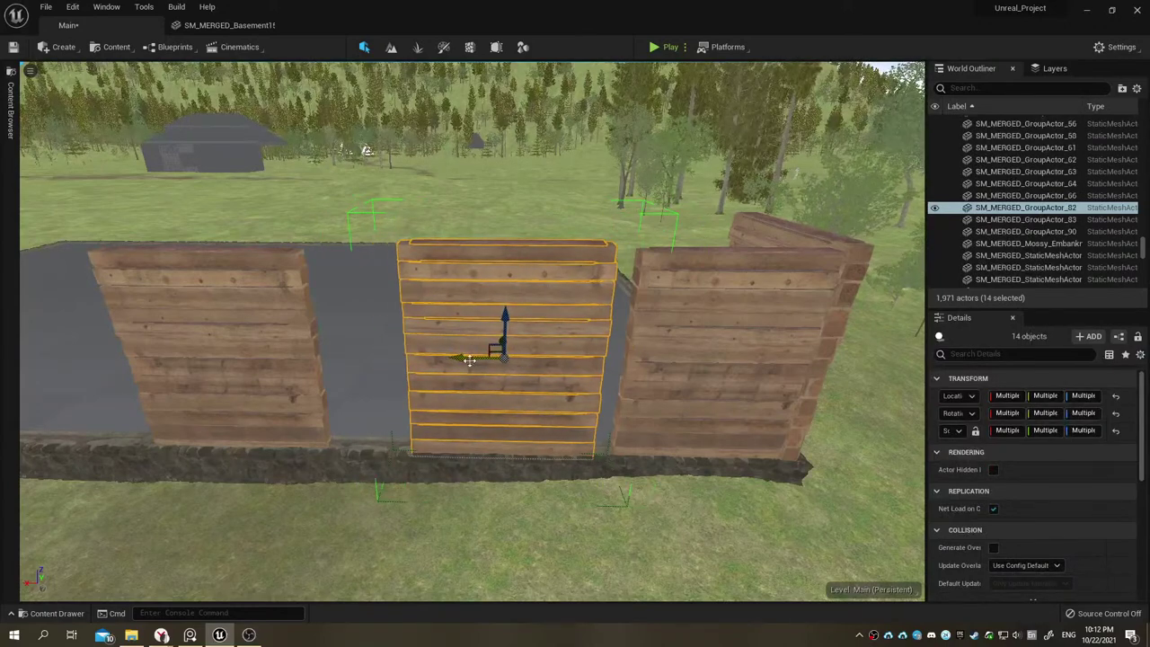
{"action": "key", "text": "ctrl+z"}
{"action": "scroll", "coordinate": [469, 361], "scroll_direction": "up", "scroll_amount": 3}
{"action": "scroll", "coordinate": [469, 360], "scroll_direction": "up", "scroll_amount": 3}
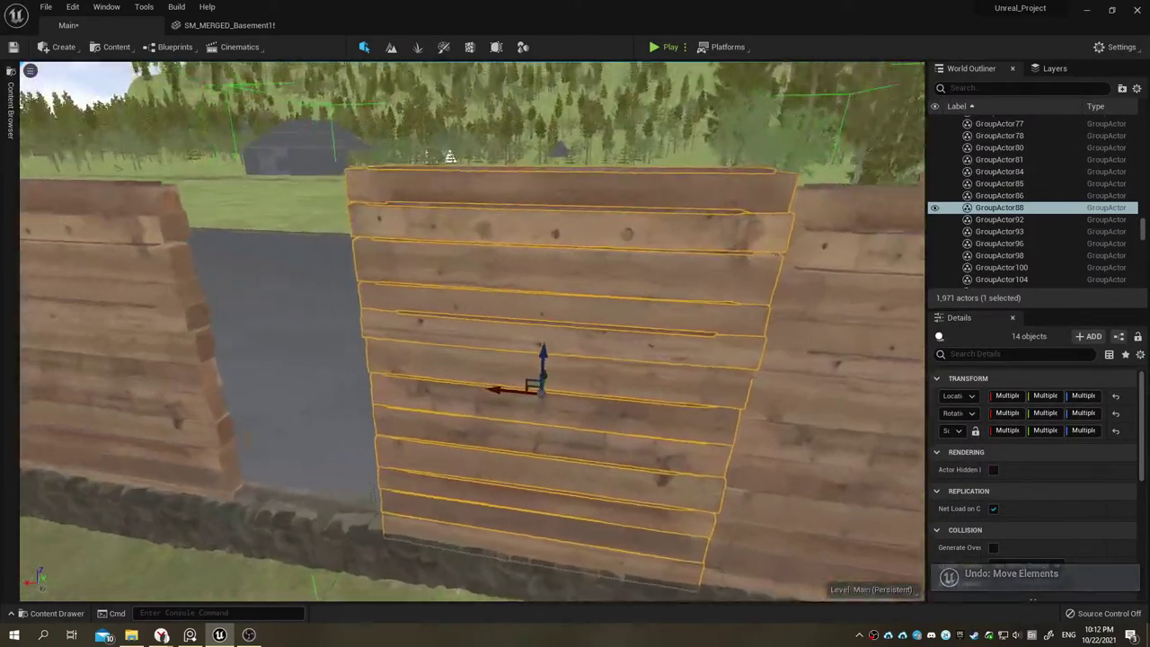
{"action": "right_click_drag", "start_coordinate": [469, 361], "coordinate": [485, 364]}
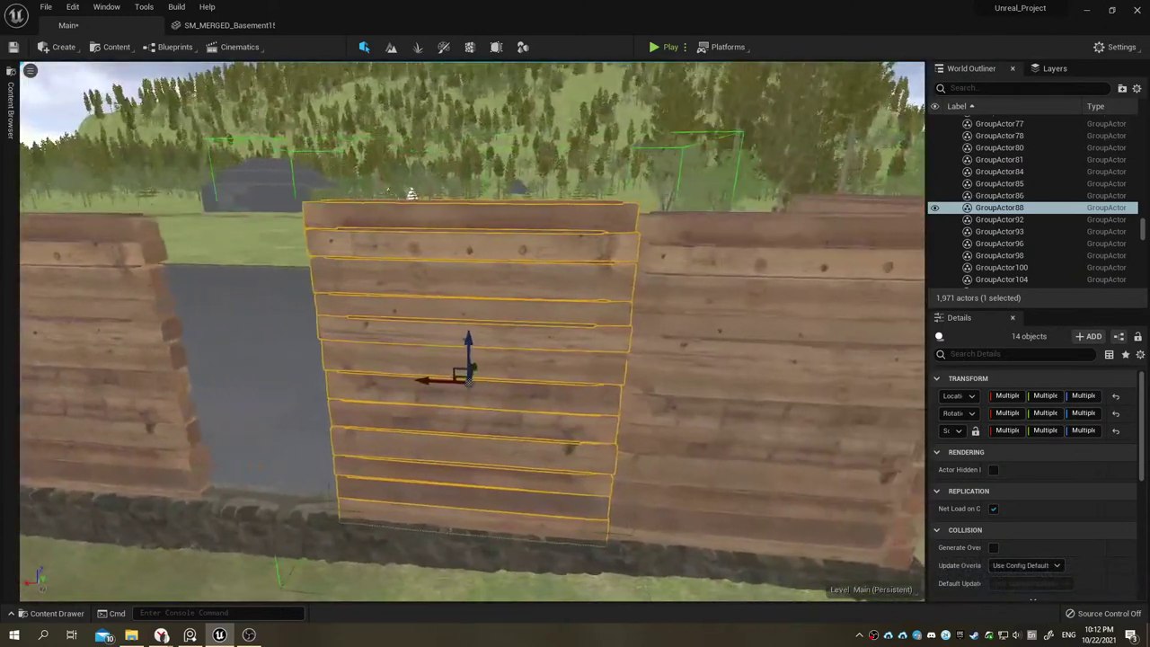
{"action": "right_click_drag", "start_coordinate": [507, 413], "coordinate": [506, 413]}
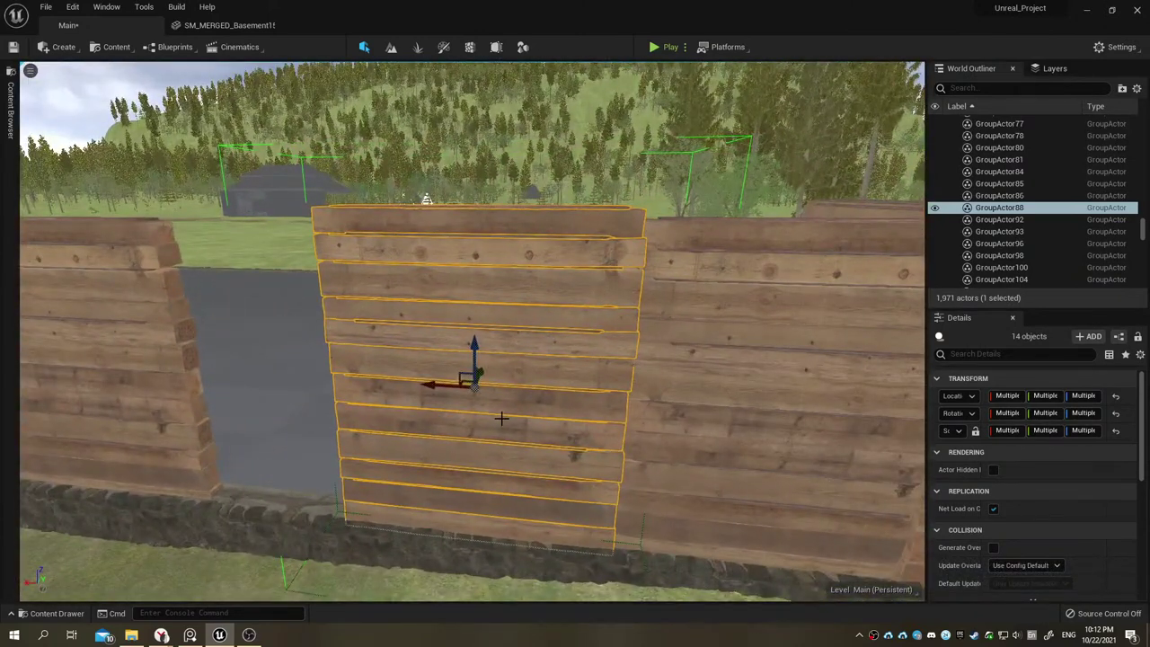
{"action": "key", "text": "shift+g"}
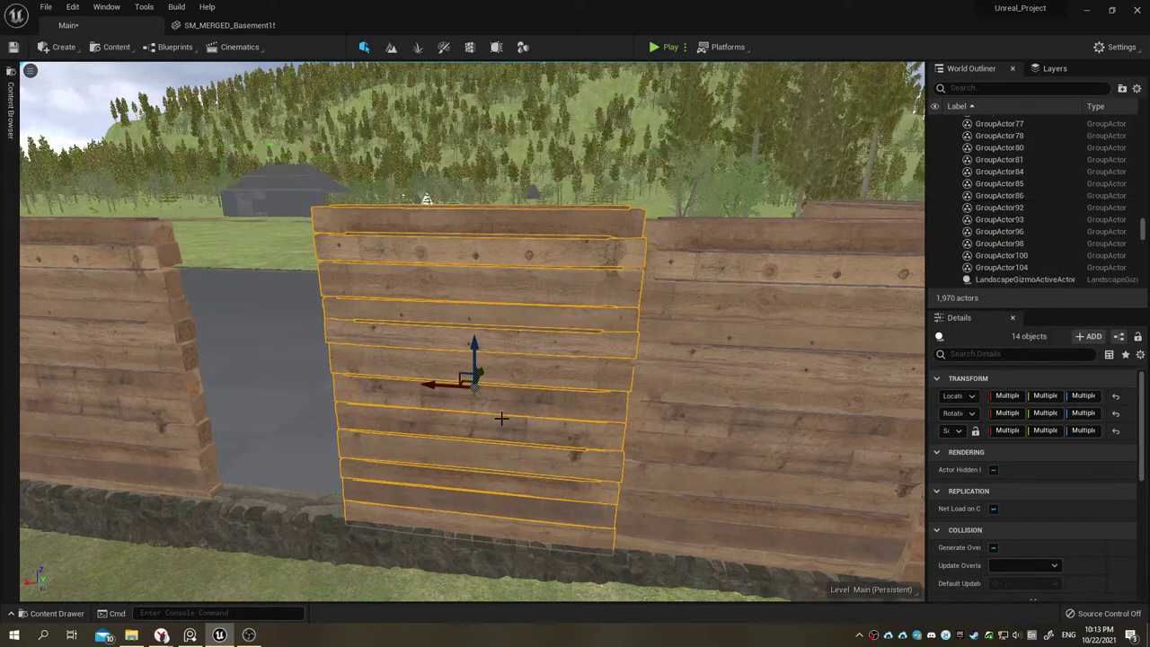
{"action": "left_click", "coordinate": [517, 389], "text": "ctrl"}
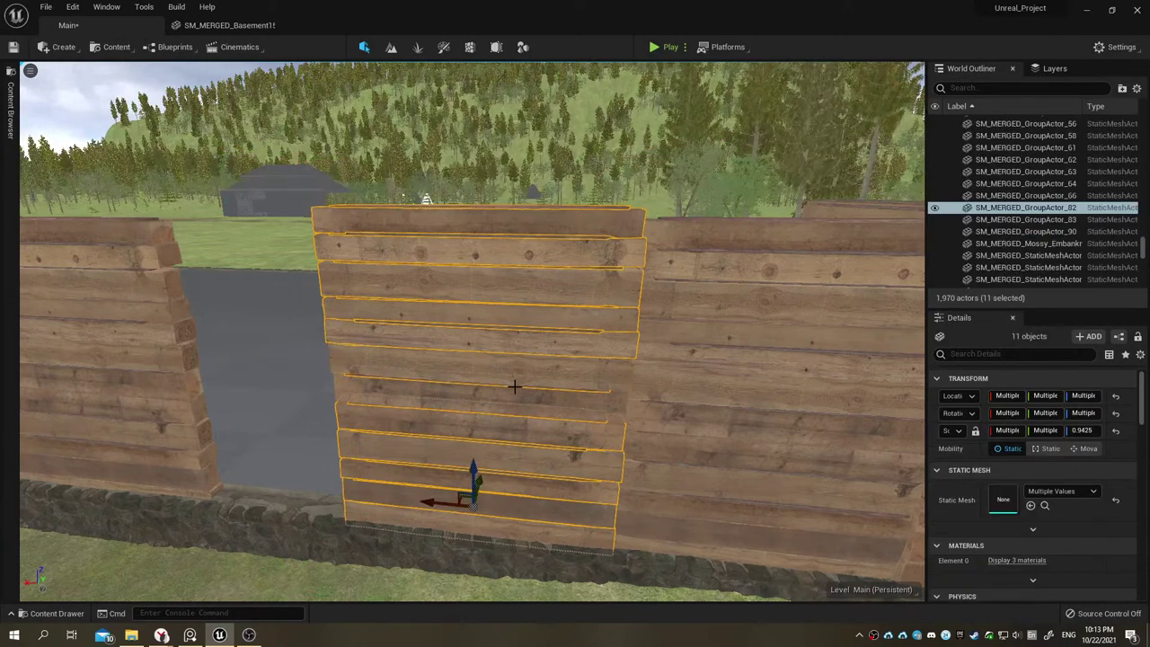
{"action": "left_click", "coordinate": [514, 387], "text": "ctrl"}
{"action": "left_click", "coordinate": [518, 388], "text": "ctrl"}
{"action": "right_click_drag", "start_coordinate": [517, 388], "coordinate": [525, 392]}
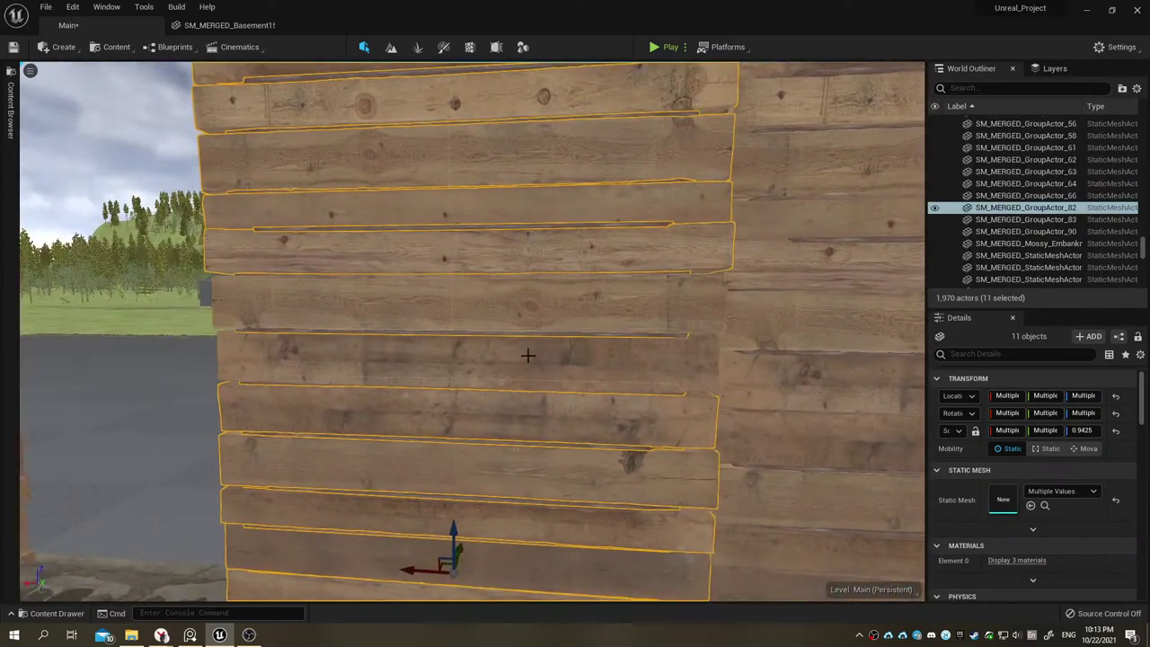
{"action": "left_click", "coordinate": [527, 356]}
{"action": "key", "text": "ctrl+z"}
{"action": "key", "text": "ctrl+z"}
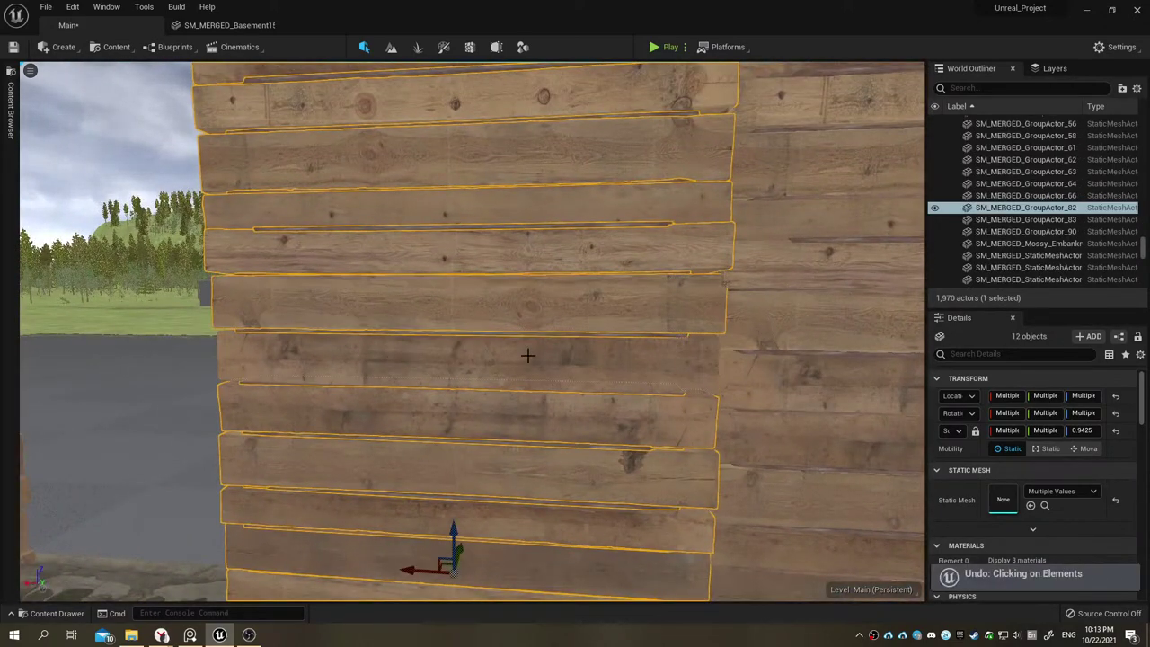
{"action": "left_click", "coordinate": [528, 356], "text": "ctrl"}
{"action": "key", "text": "ctrl+z"}
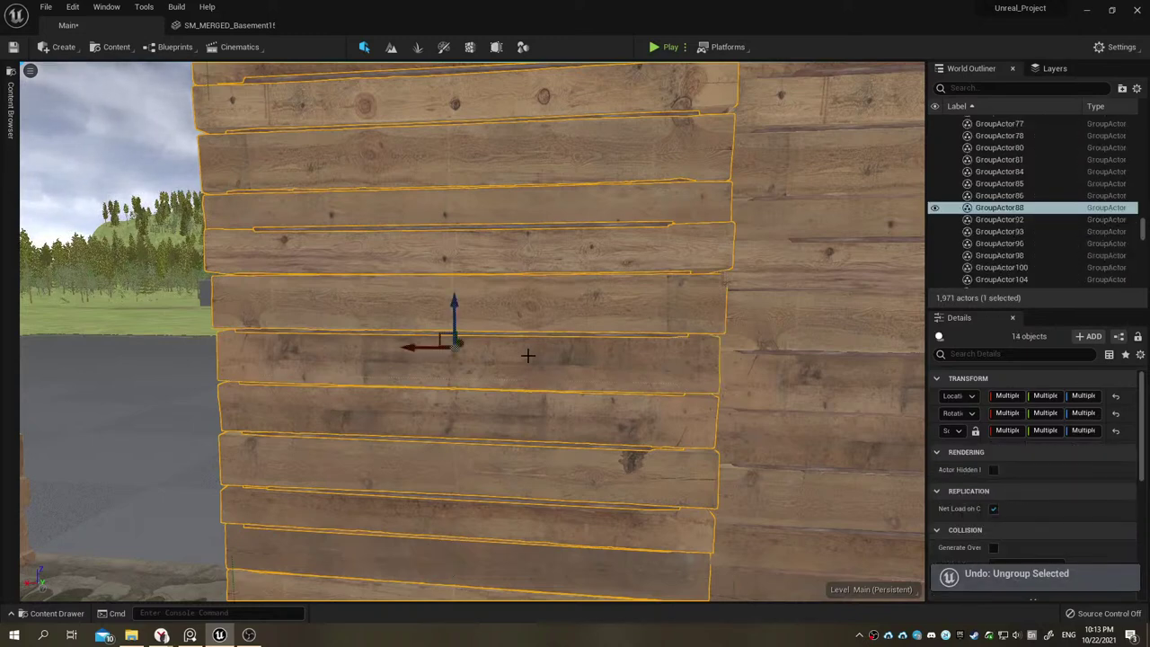
{"action": "key", "text": "ctrl+z"}
{"action": "key", "text": "ctrl+z"}
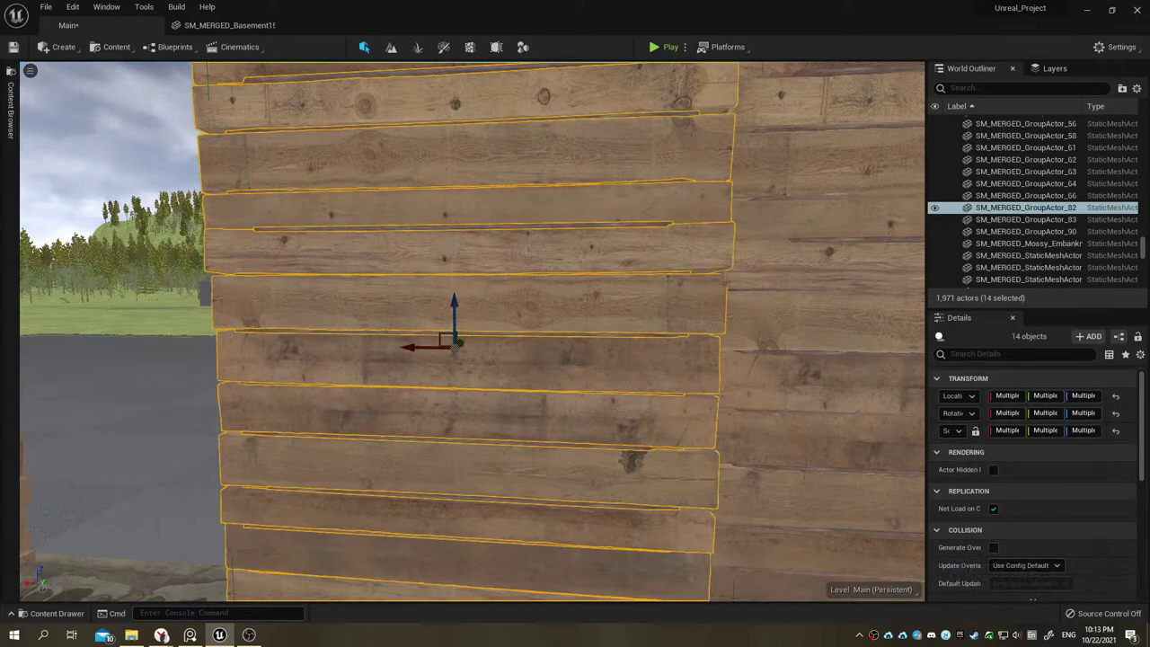
{"action": "mouse_move", "coordinate": [540, 355]}
{"action": "right_mouse_down"}
{"action": "mouse_move", "coordinate": [641, 279]}
{"action": "mouse_move", "coordinate": [411, 336]}
{"action": "right_mouse_up"}
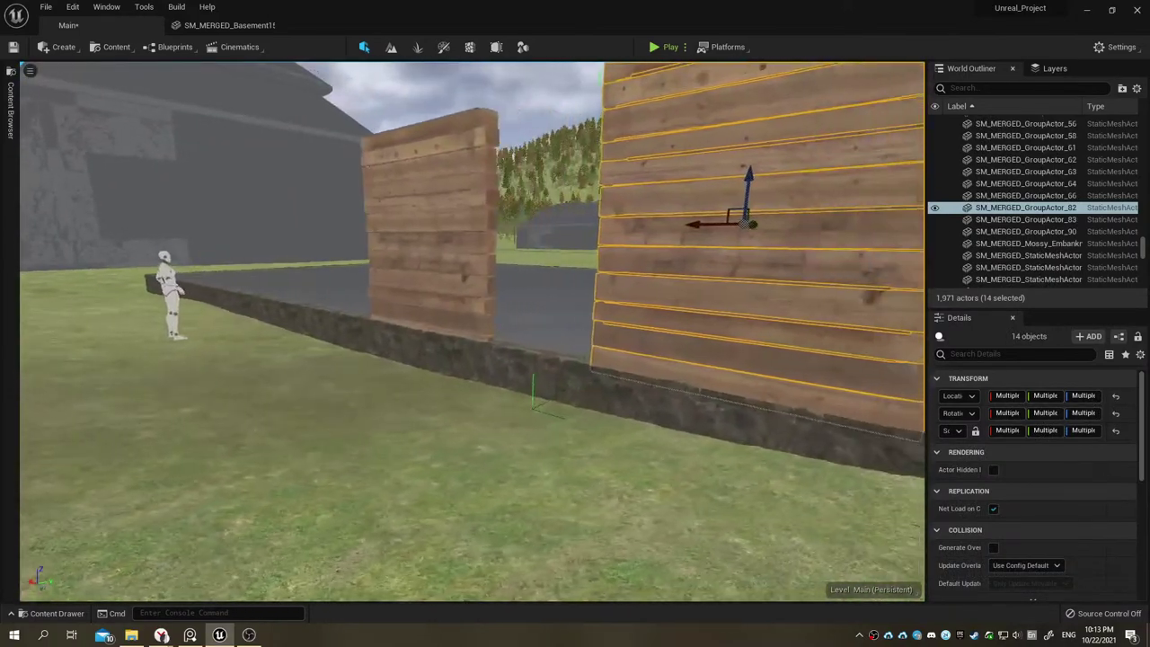
Step: Select the female mannequin and nudge it to height Z 183.006
{"action": "left_click", "coordinate": [219, 299]}
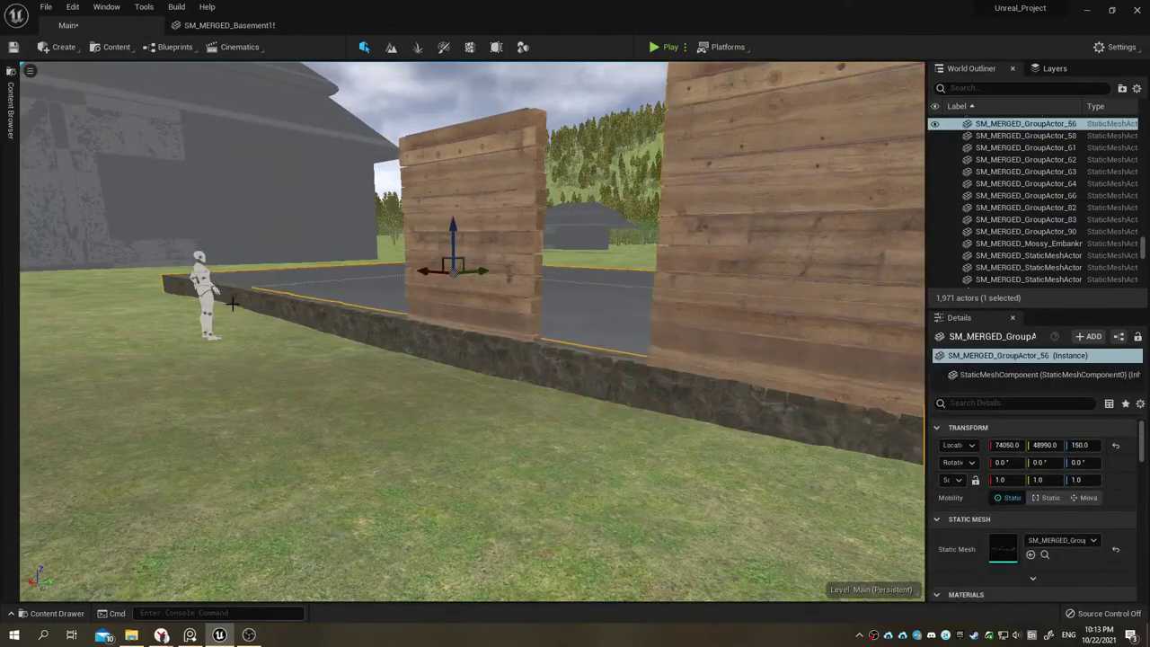
{"action": "left_click", "coordinate": [207, 305]}
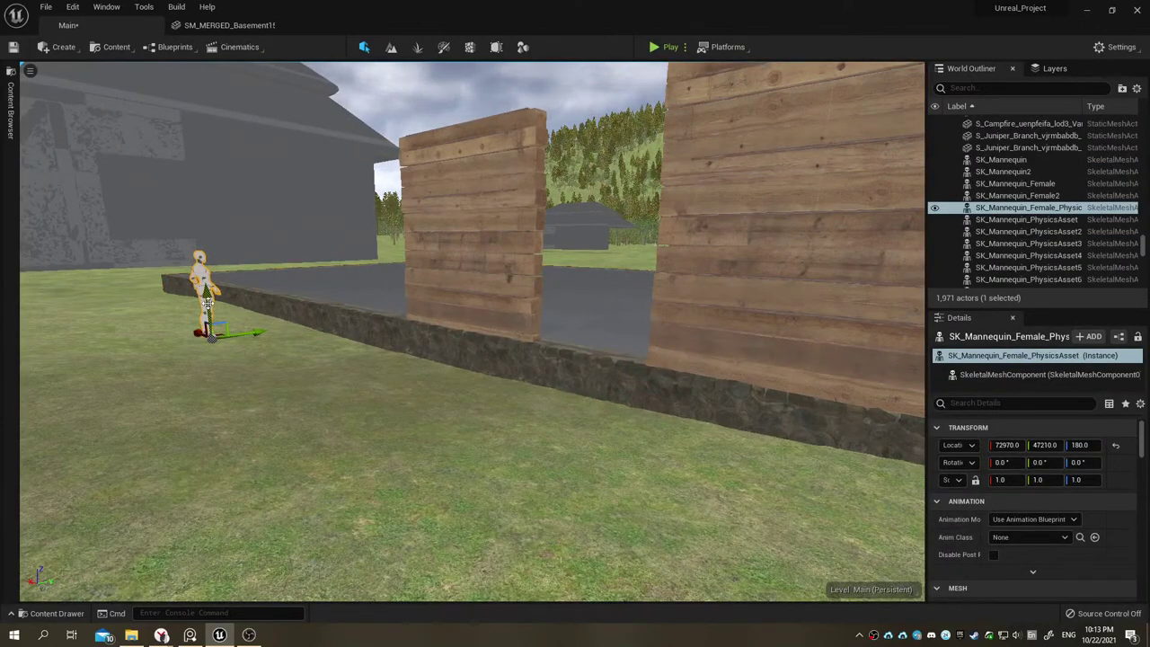
{"action": "mouse_move", "coordinate": [206, 306]}
{"action": "left_mouse_down"}
{"action": "mouse_move", "coordinate": [216, 284]}
{"action": "mouse_move", "coordinate": [207, 301]}
{"action": "left_mouse_up"}
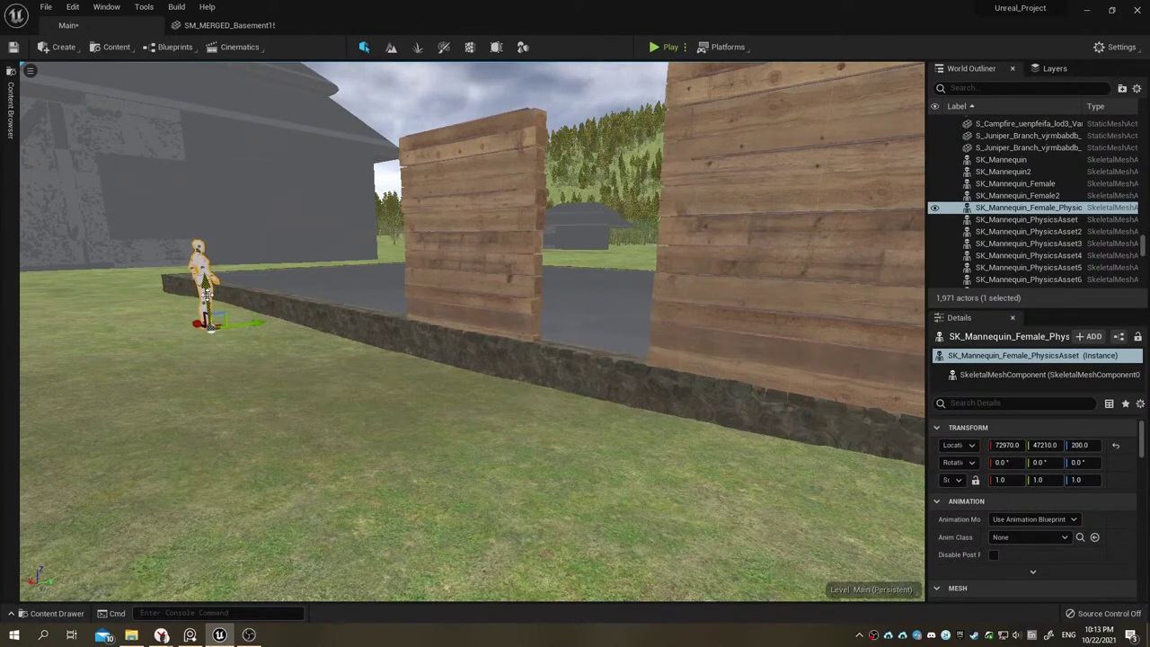
{"action": "left_click_drag", "start_coordinate": [207, 304], "coordinate": [207, 296]}
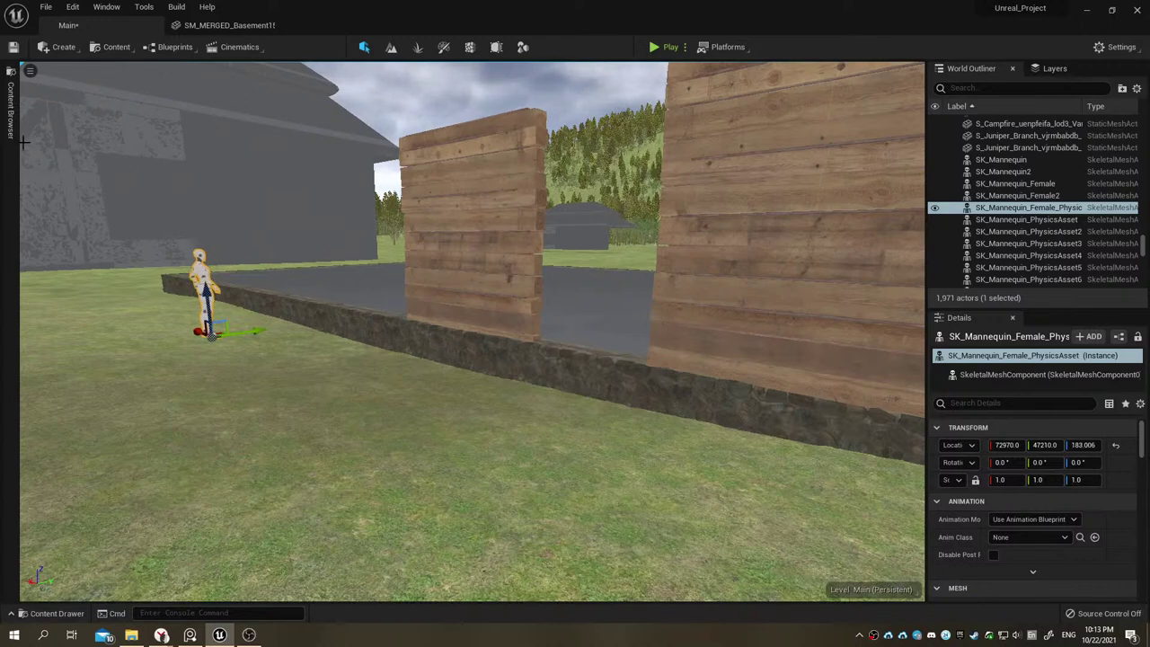
Step: Browse the Two_Floor_House Rev1 assets, then duplicate the mannequin with Ctrl+D
{"action": "left_click", "coordinate": [12, 112]}
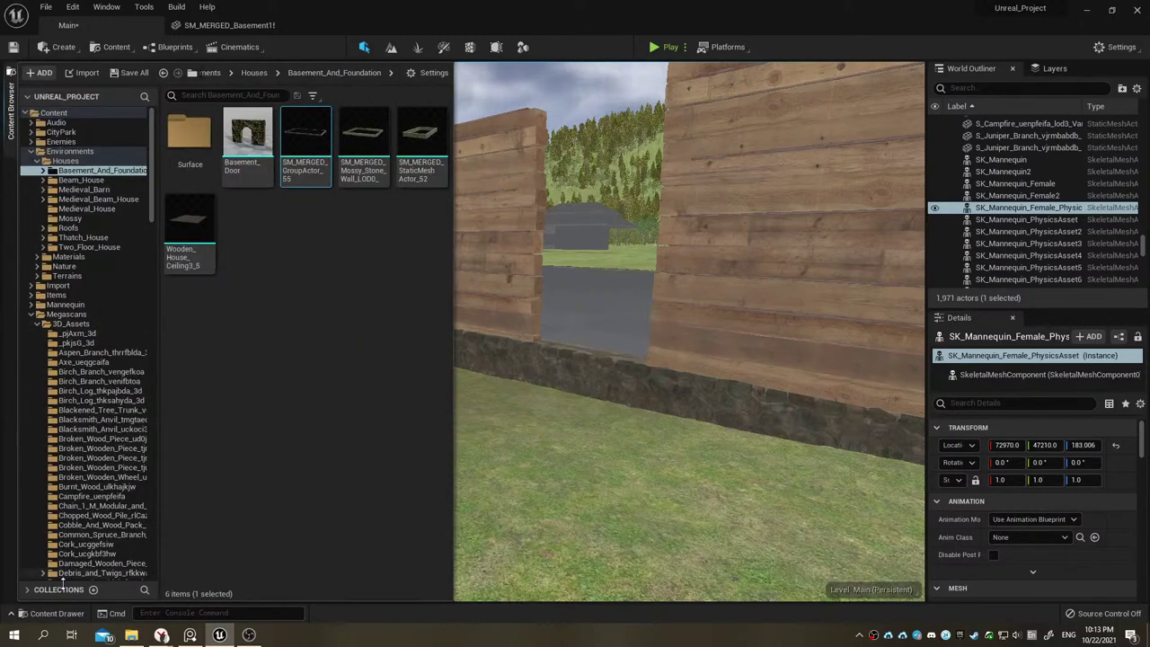
{"action": "left_click", "coordinate": [58, 613]}
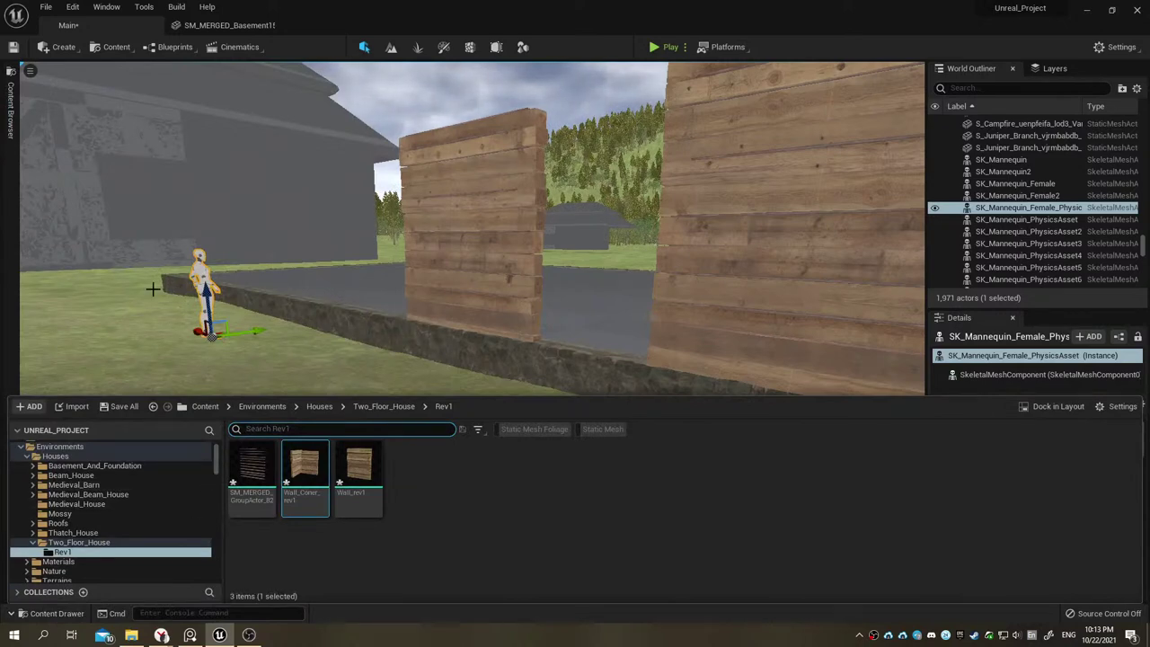
{"action": "right_click_drag", "start_coordinate": [153, 288], "coordinate": [152, 286]}
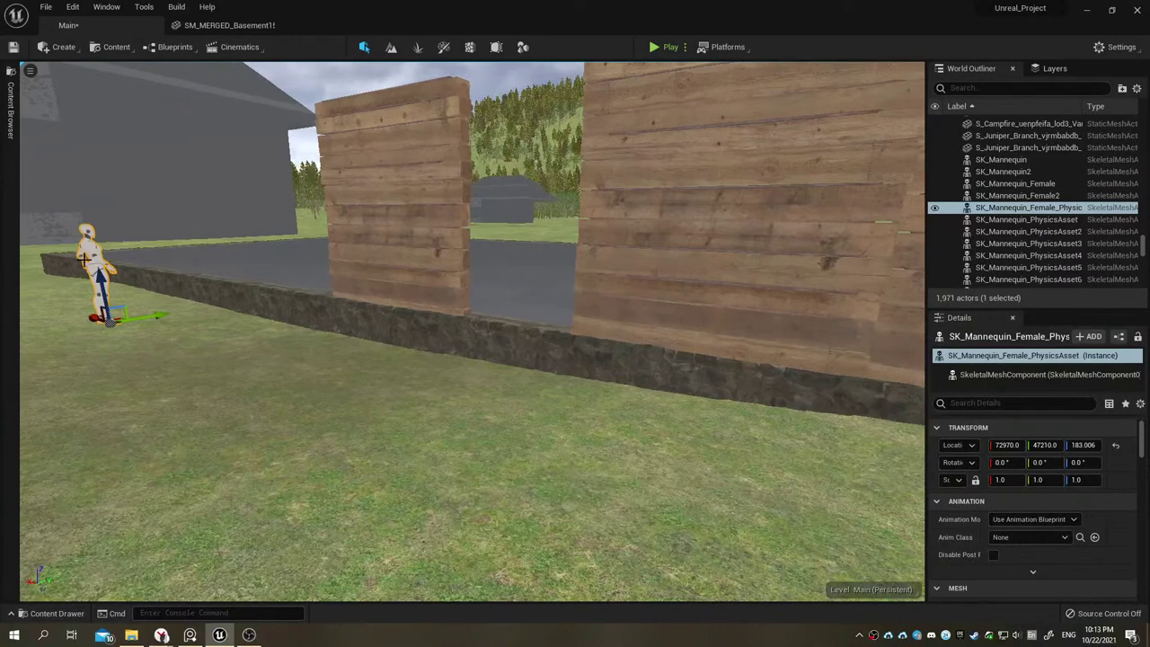
{"action": "key", "text": "ctrl+d"}
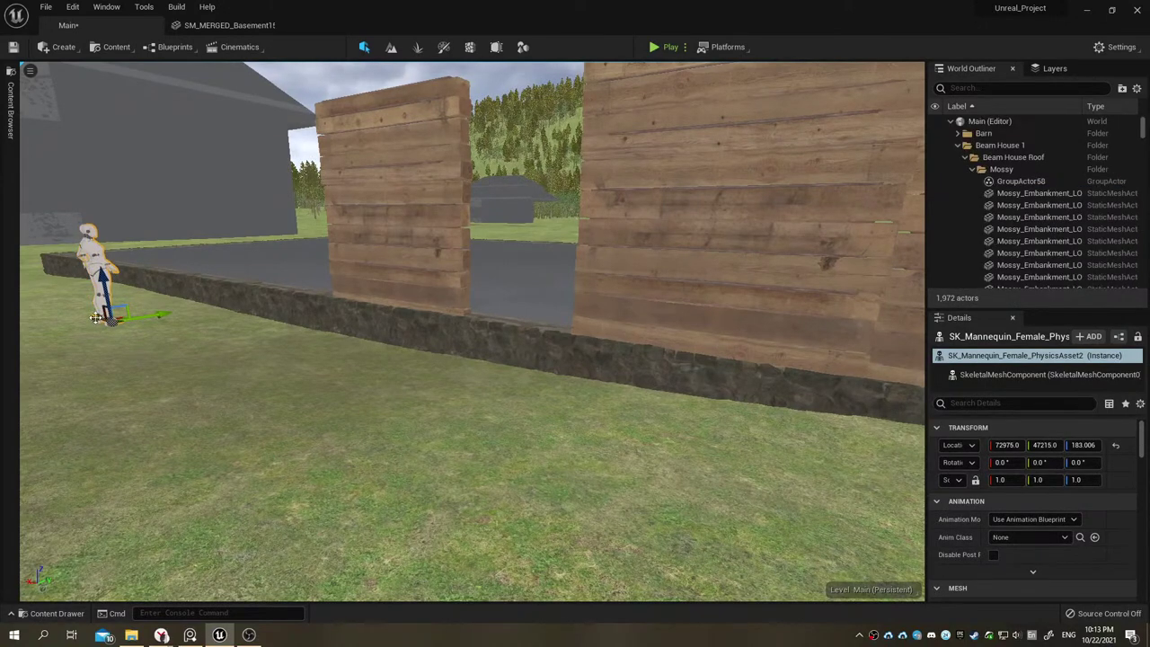
Step: Place the mannequin copy against the wooden wall, standing on the basement
{"action": "left_click_drag", "start_coordinate": [95, 317], "coordinate": [568, 499]}
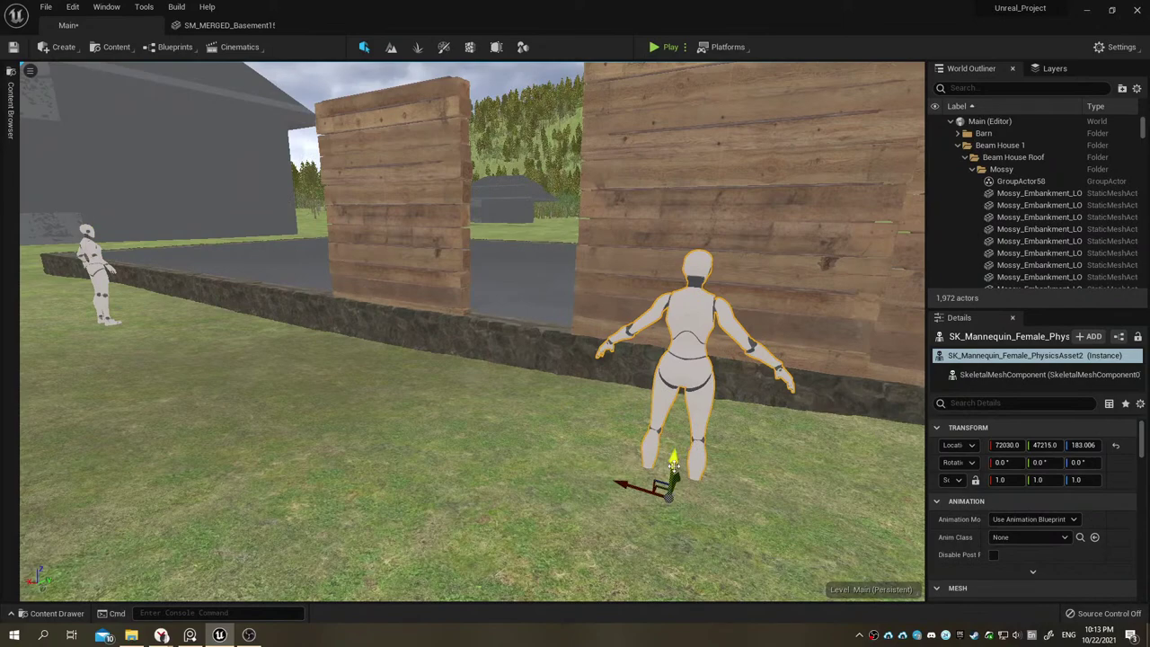
{"action": "left_click_drag", "start_coordinate": [672, 463], "coordinate": [675, 408]}
{"action": "right_click_drag", "start_coordinate": [675, 409], "coordinate": [539, 395]}
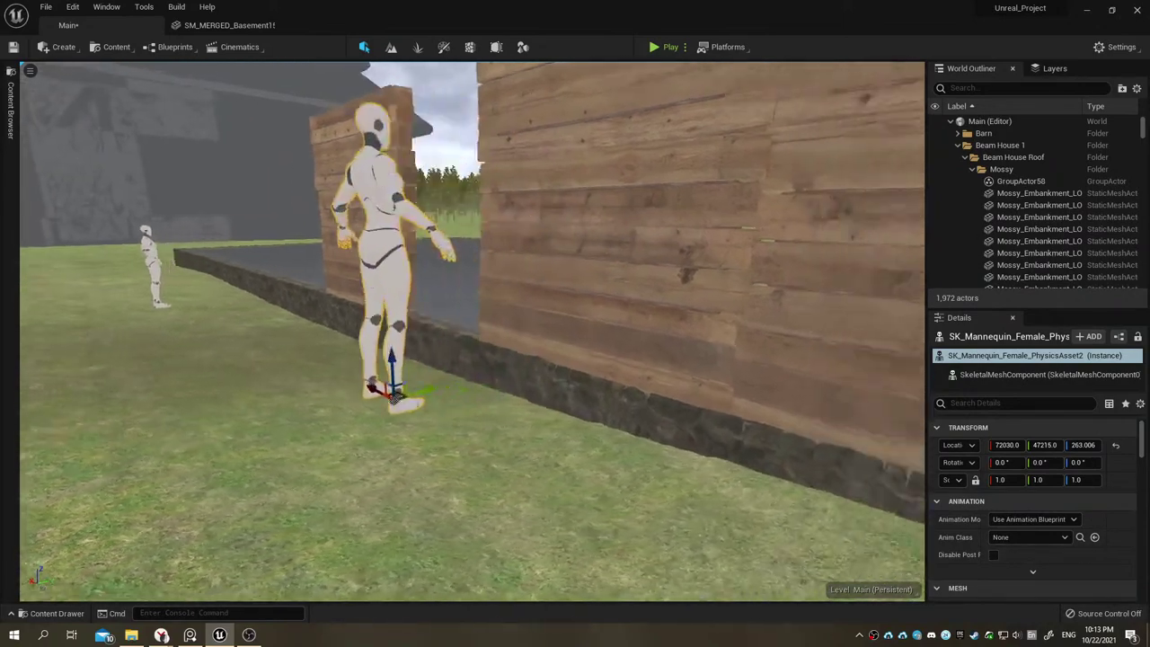
{"action": "right_click_drag", "start_coordinate": [341, 390], "coordinate": [387, 390]}
{"action": "left_click_drag", "start_coordinate": [340, 390], "coordinate": [550, 407]}
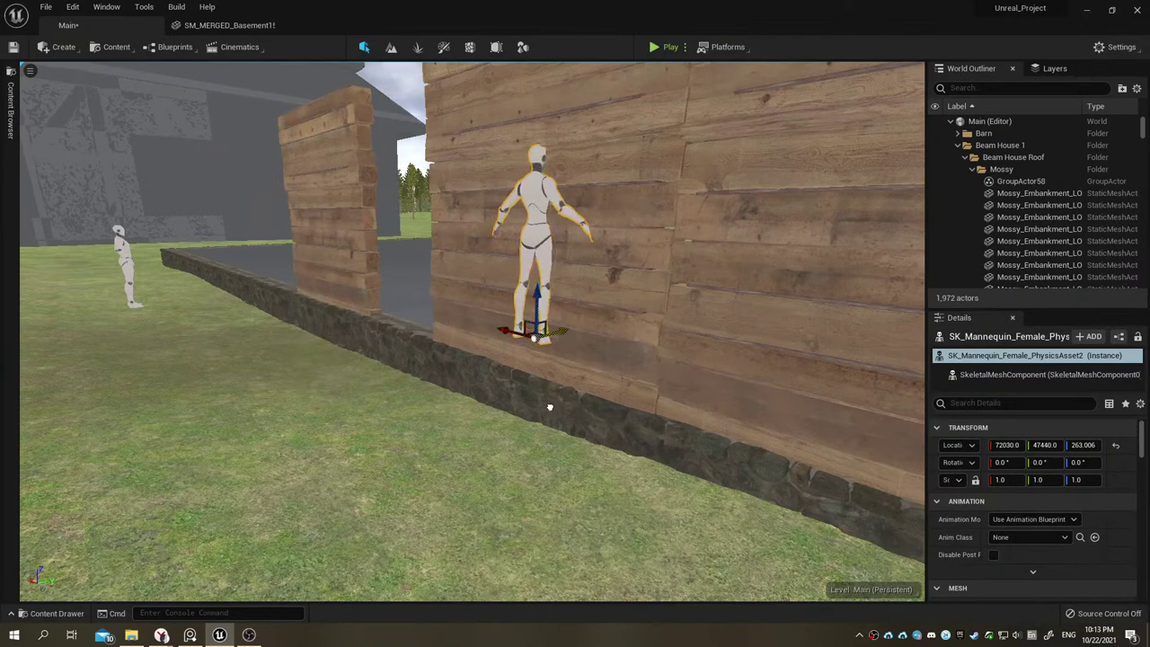
{"action": "left_click_drag", "start_coordinate": [538, 294], "coordinate": [536, 325]}
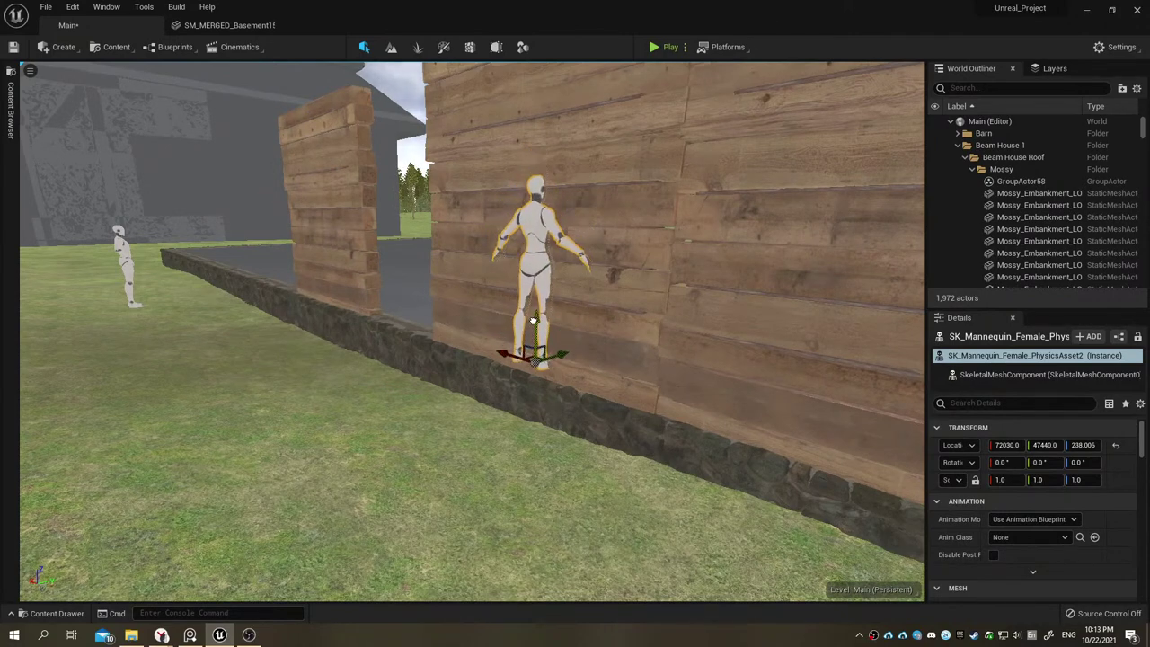
{"action": "mouse_move", "coordinate": [537, 325]}
{"action": "right_mouse_down"}
{"action": "mouse_move", "coordinate": [536, 446]}
{"action": "mouse_move", "coordinate": [582, 308]}
{"action": "right_mouse_up"}
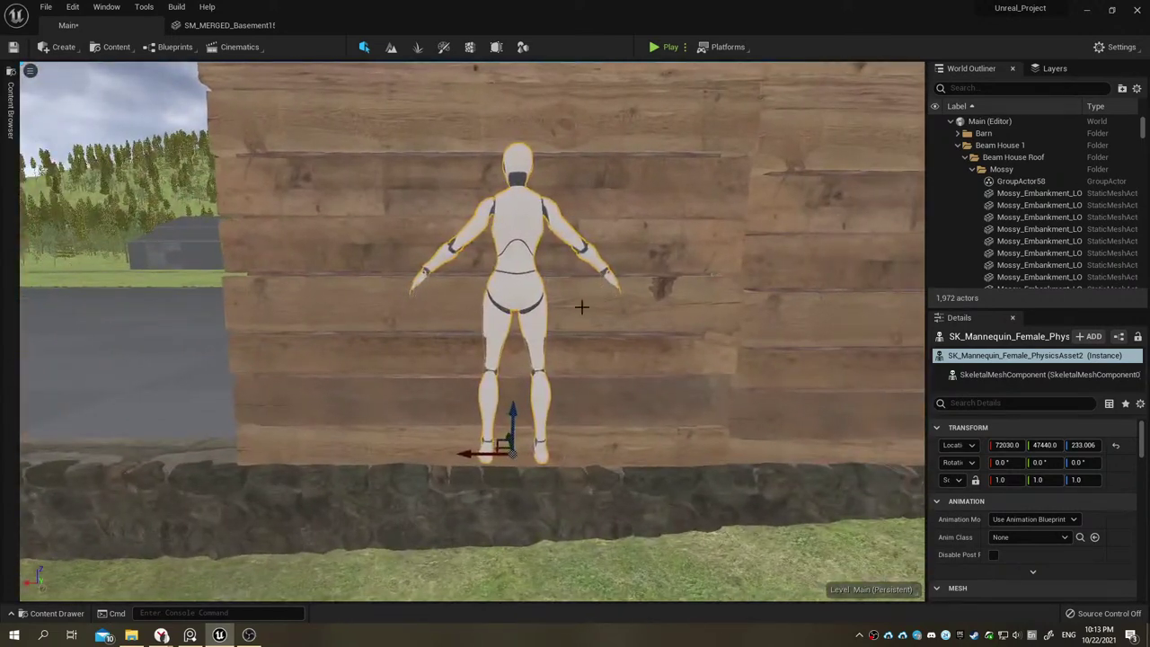
Step: Select the plank wall group behind the mannequin and adjust which planks are selected
{"action": "left_click", "coordinate": [574, 184]}
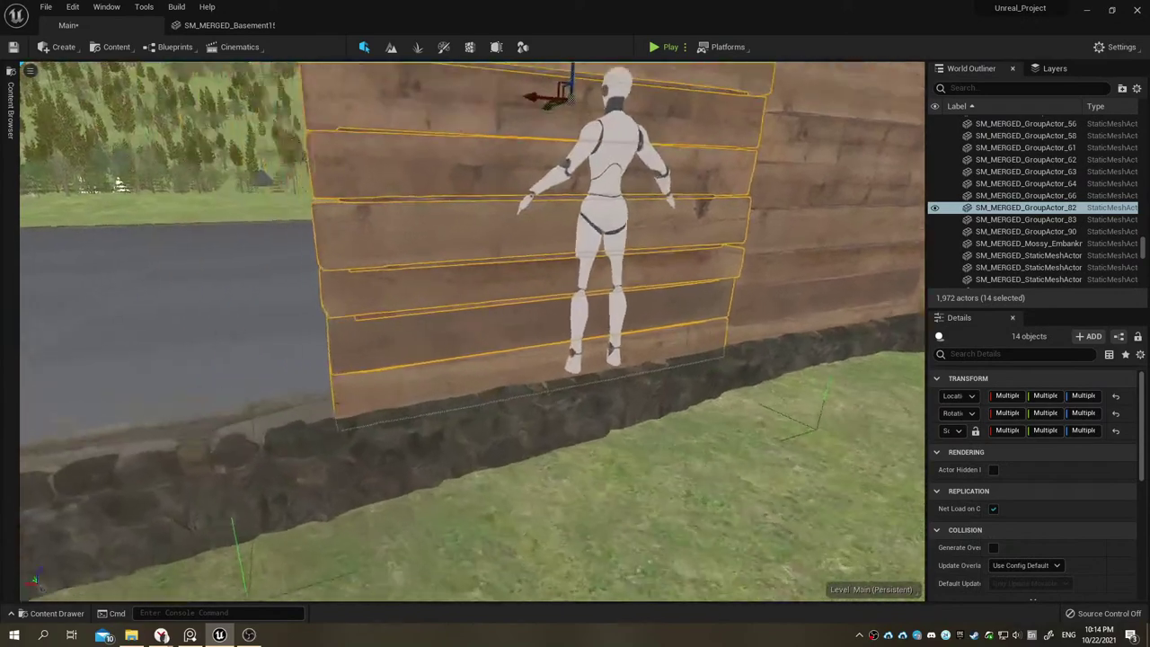
{"action": "mouse_move", "coordinate": [573, 185]}
{"action": "right_mouse_down"}
{"action": "mouse_move", "coordinate": [503, 184]}
{"action": "mouse_move", "coordinate": [573, 199]}
{"action": "right_mouse_up"}
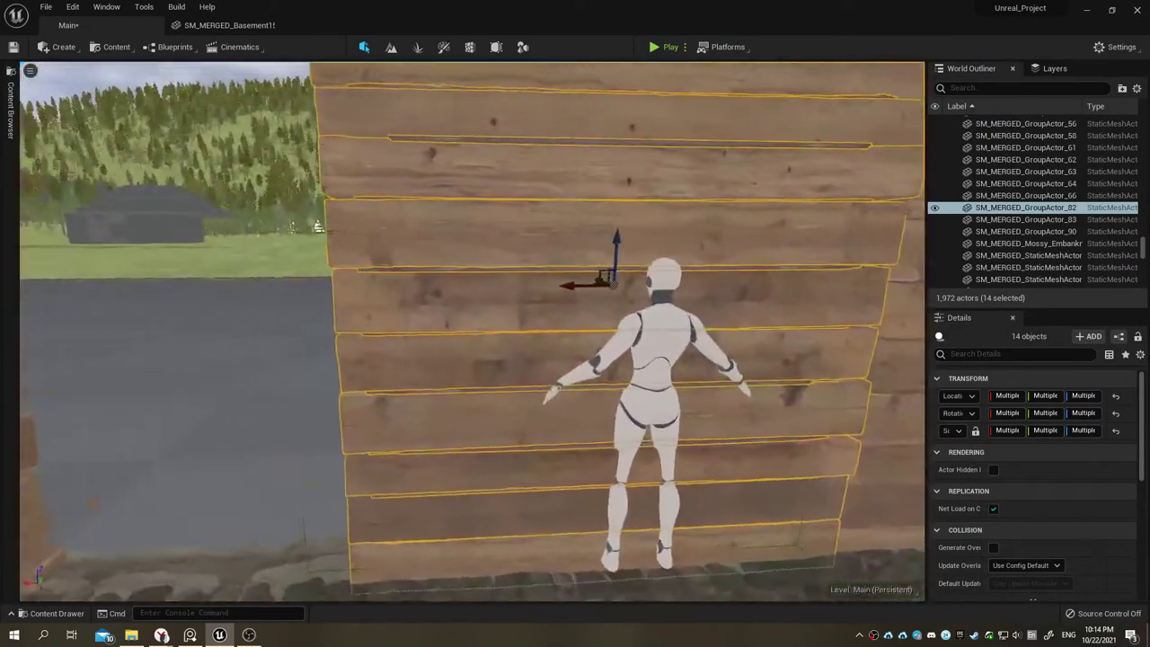
{"action": "key", "text": "Delete"}
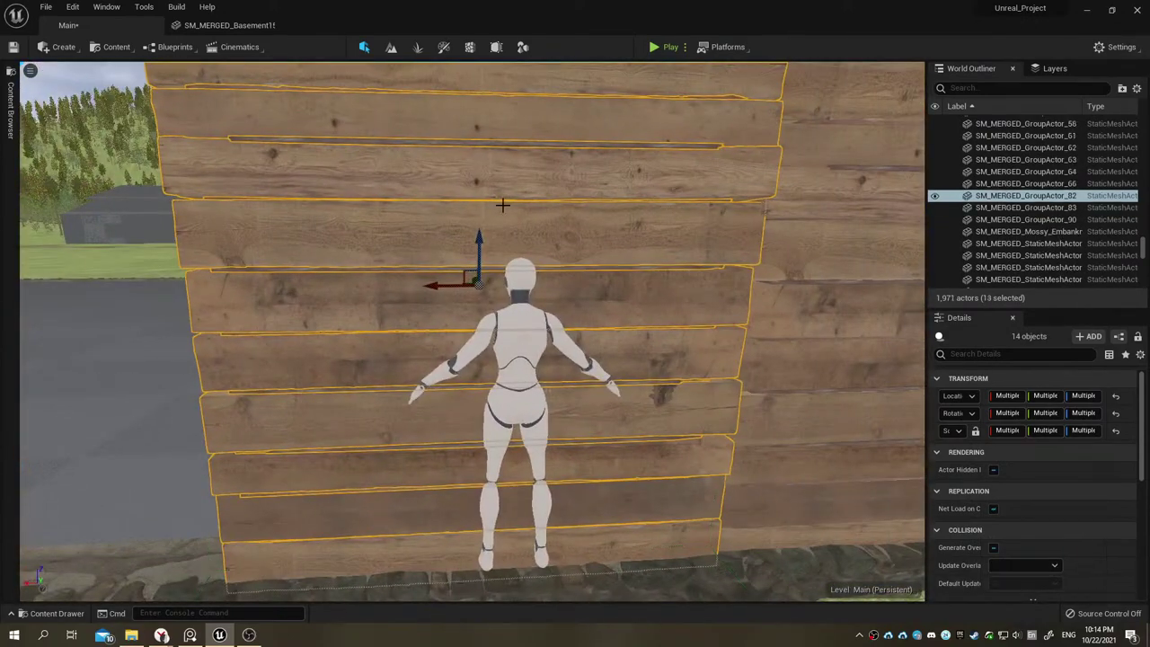
{"action": "left_click", "coordinate": [398, 298], "text": "ctrl"}
{"action": "left_click", "coordinate": [414, 267], "text": "ctrl"}
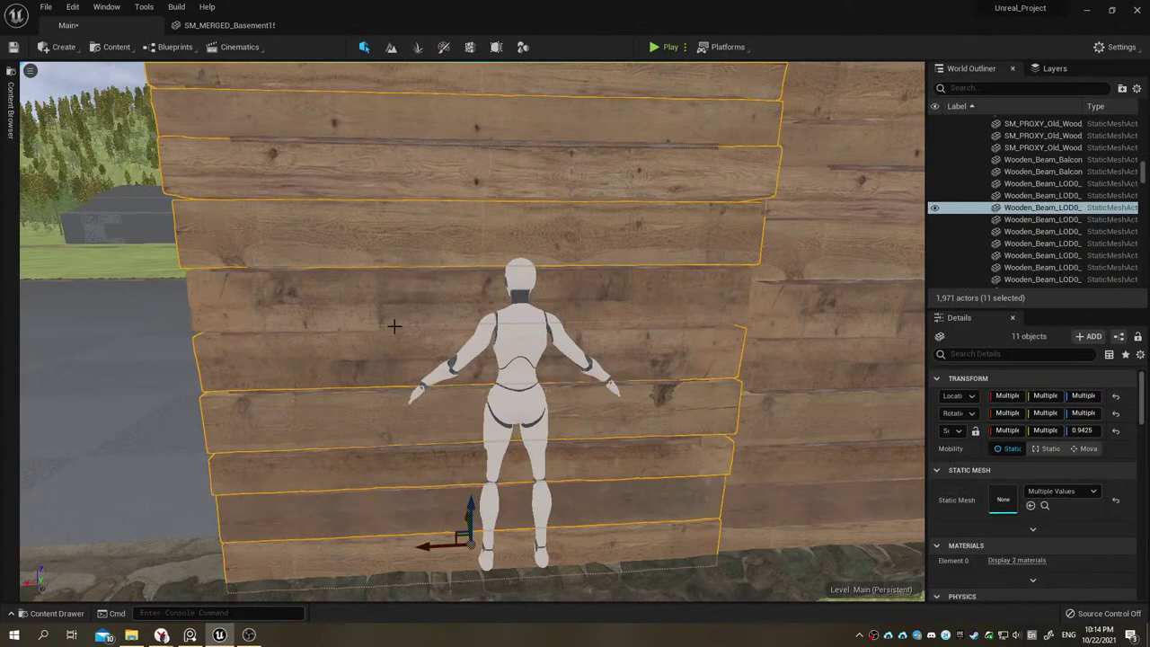
{"action": "left_click", "coordinate": [400, 363], "text": "ctrl"}
{"action": "mouse_move", "coordinate": [395, 335]}
{"action": "left_mouse_down", "text": "alt"}
{"action": "mouse_move", "coordinate": [25, 295]}
{"action": "mouse_move", "coordinate": [355, 359]}
{"action": "left_mouse_up", "text": "alt"}
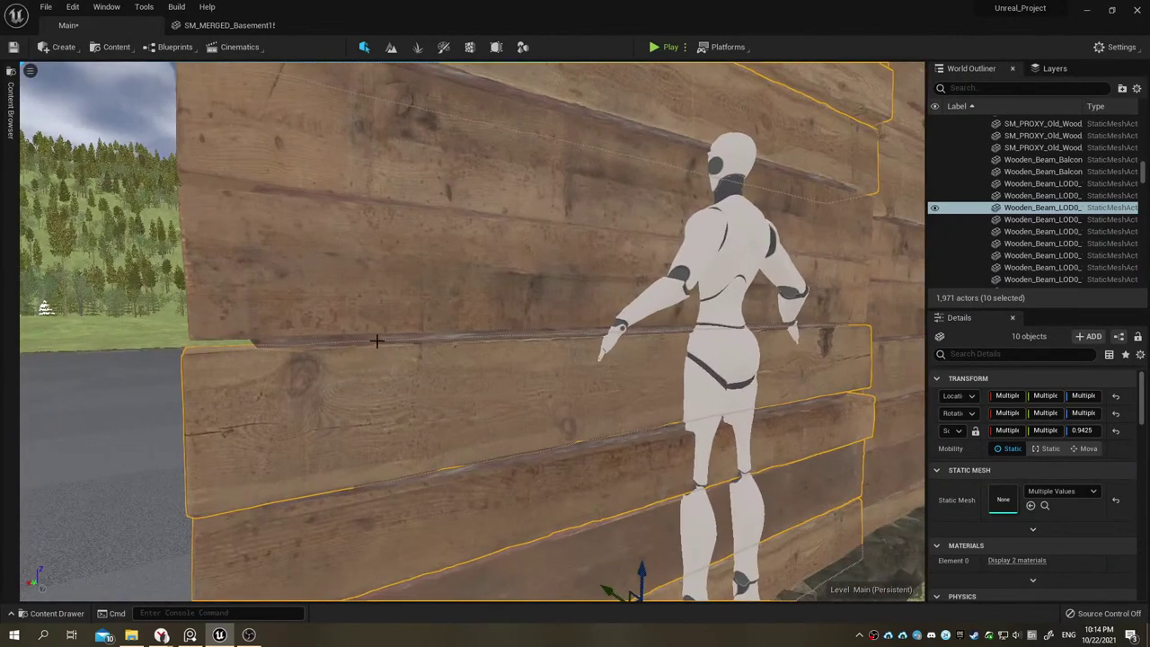
{"action": "left_click", "coordinate": [378, 338], "text": "ctrl"}
{"action": "left_click", "coordinate": [390, 339], "text": "ctrl"}
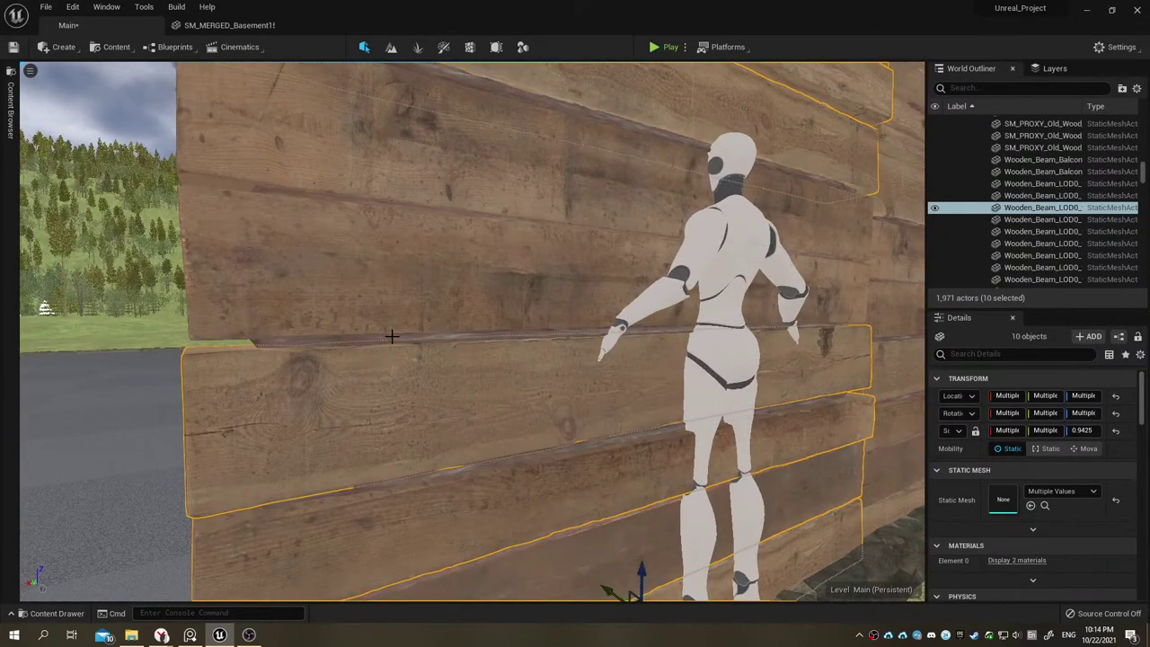
{"action": "left_click", "coordinate": [402, 338], "text": "ctrl"}
{"action": "left_click", "coordinate": [402, 336], "text": "ctrl"}
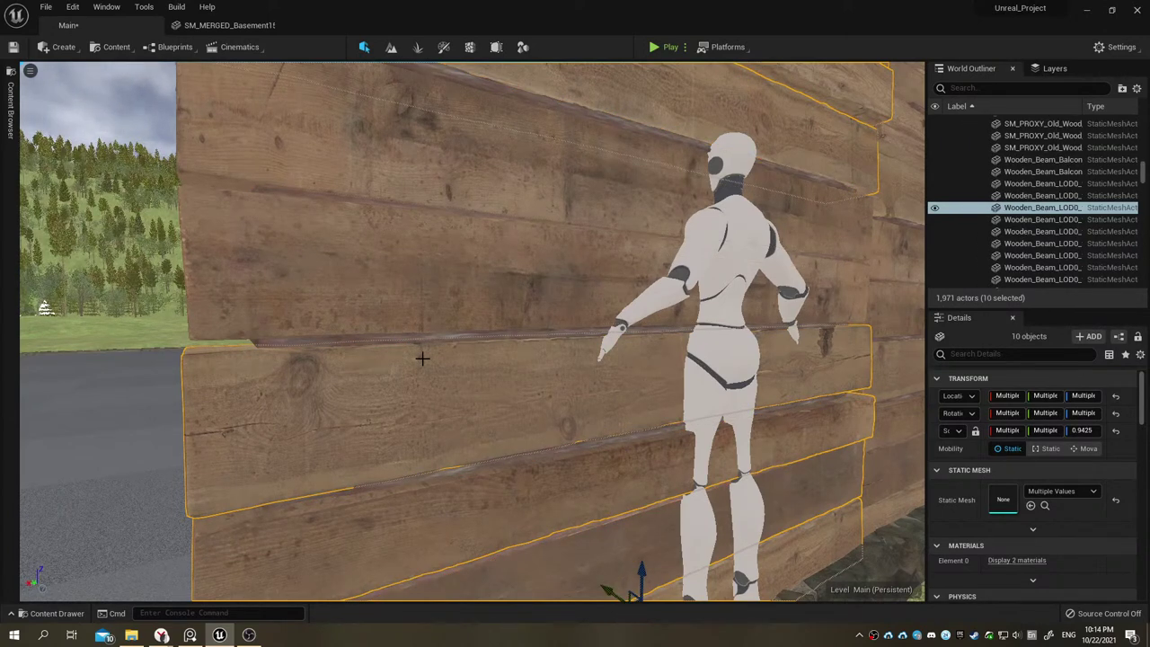
Step: Undo back to the grouped plank wall and move the group far to the left
{"action": "key", "text": "ctrl+z"}
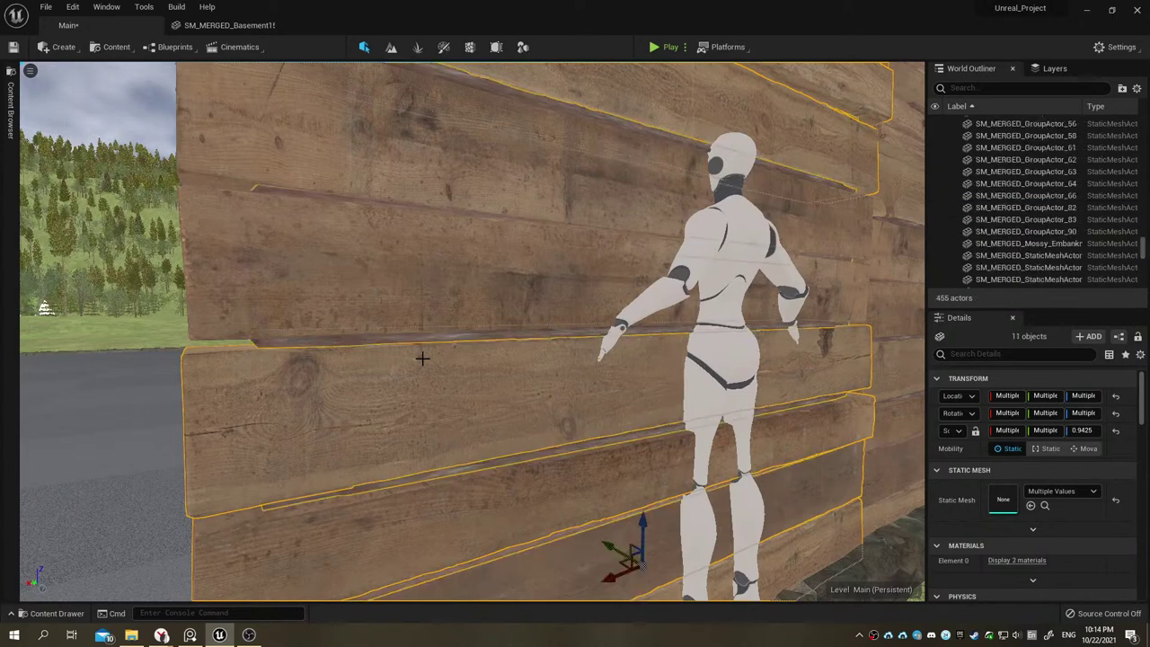
{"action": "key", "text": "ctrl+z"}
{"action": "key", "text": "ctrl+z"}
{"action": "key", "text": "ctrl+z"}
{"action": "key", "text": "ctrl+z"}
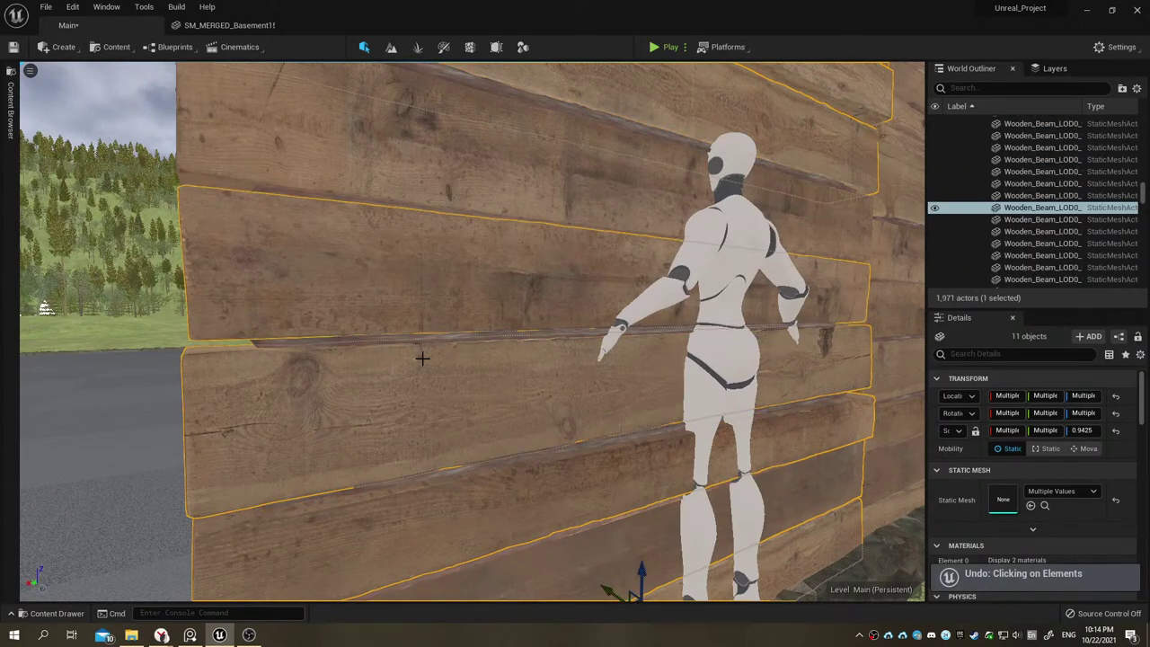
{"action": "key", "text": "ctrl+z"}
{"action": "key", "text": "ctrl+z"}
{"action": "key", "text": "ctrl+z"}
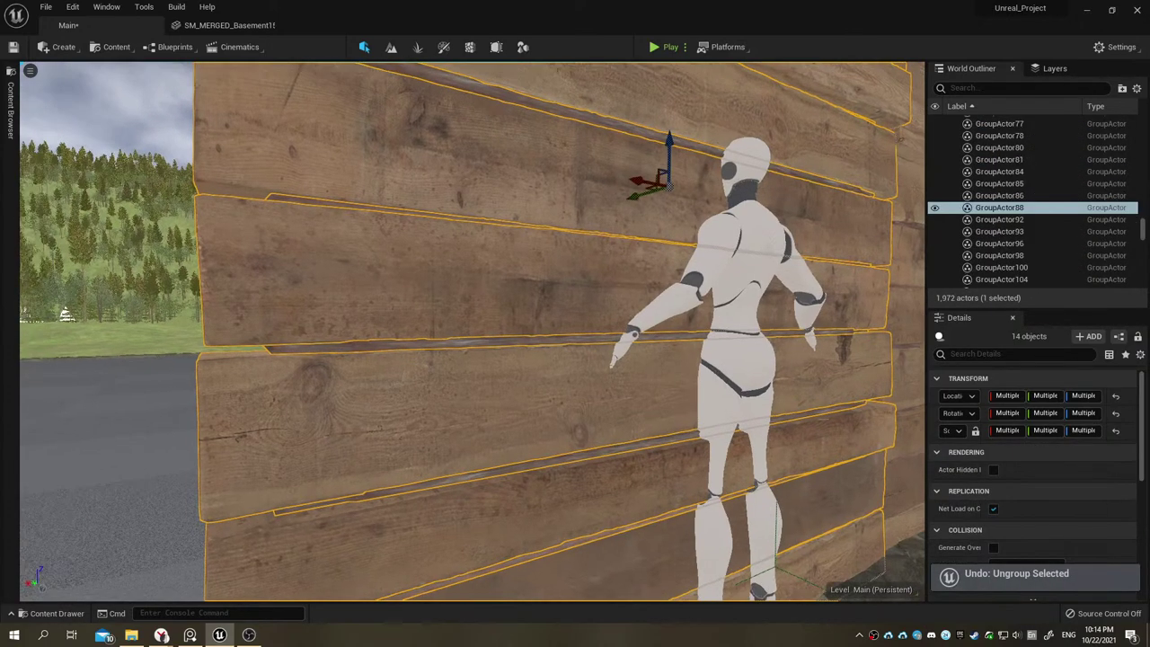
{"action": "scroll", "coordinate": [422, 358], "scroll_direction": "down", "scroll_amount": 10}
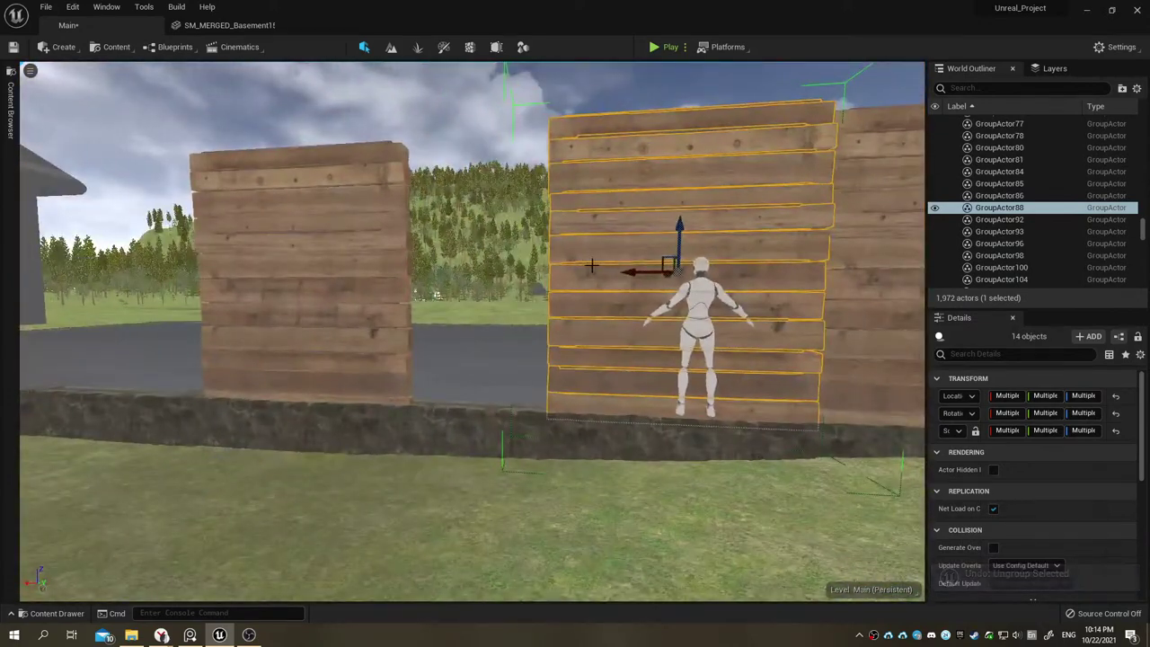
{"action": "left_click_drag", "start_coordinate": [627, 271], "coordinate": [129, 284]}
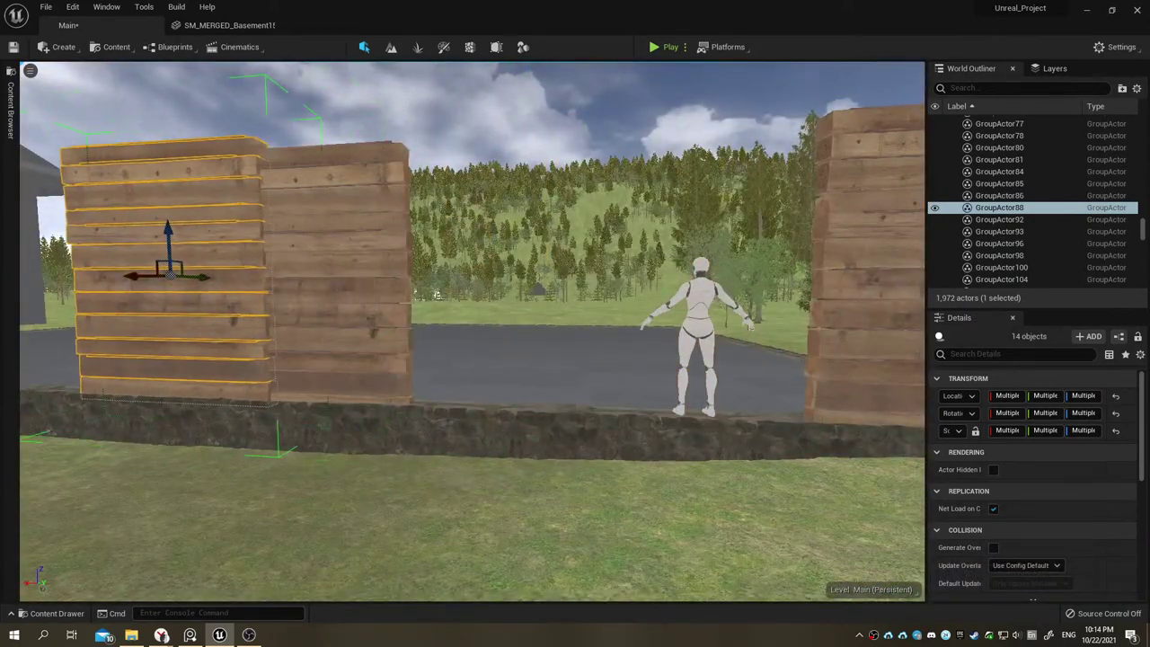
Step: Slide Wall_rev1 beside the neighbouring wall, to 72036, 47455, 253
{"action": "left_click", "coordinate": [320, 333]}
{"action": "left_click_drag", "start_coordinate": [279, 381], "coordinate": [639, 408]}
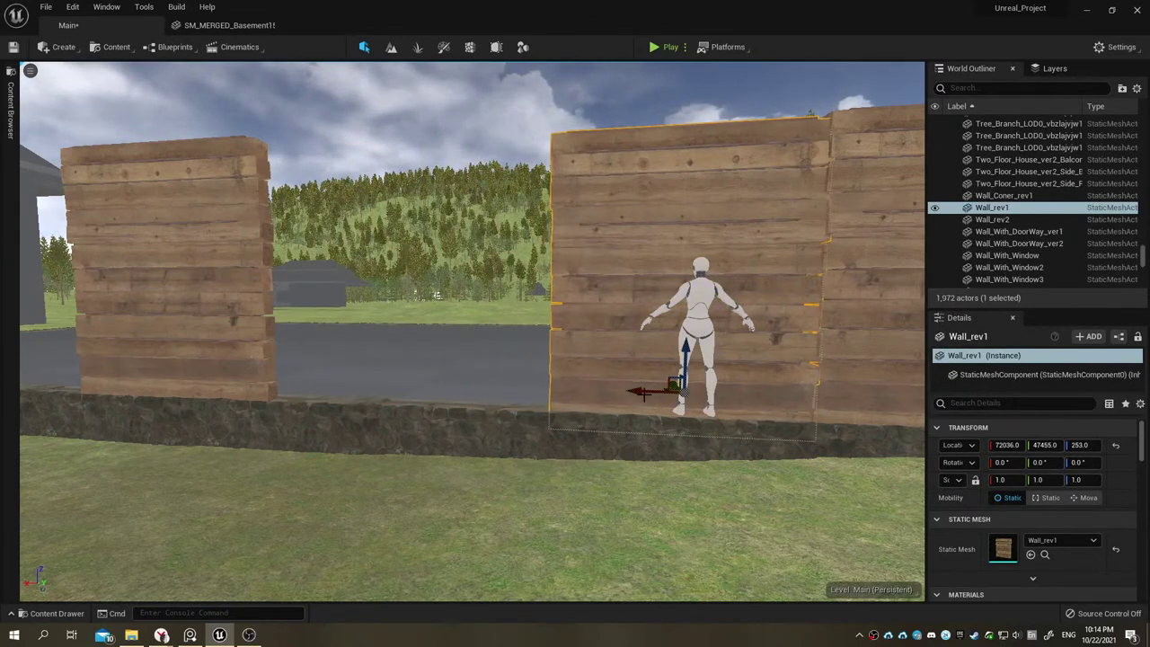
{"action": "key", "text": "f"}
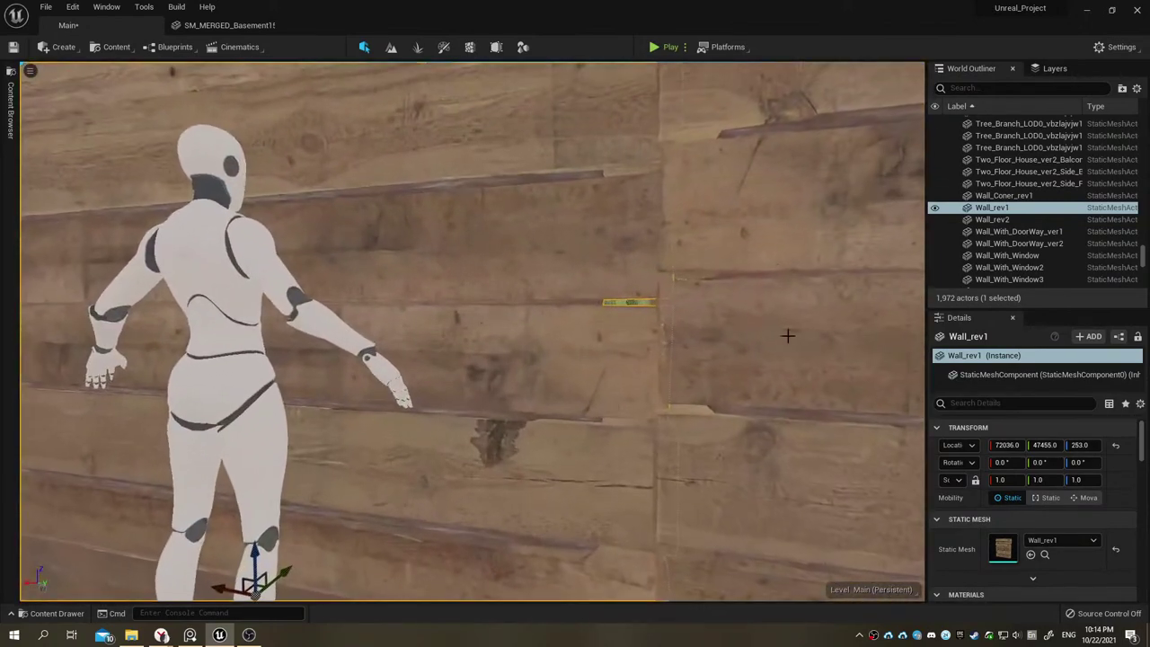
{"action": "scroll", "coordinate": [472, 333], "scroll_direction": "down", "scroll_amount": 3}
{"action": "left_click_drag", "start_coordinate": [386, 332], "coordinate": [420, 334], "text": "alt"}
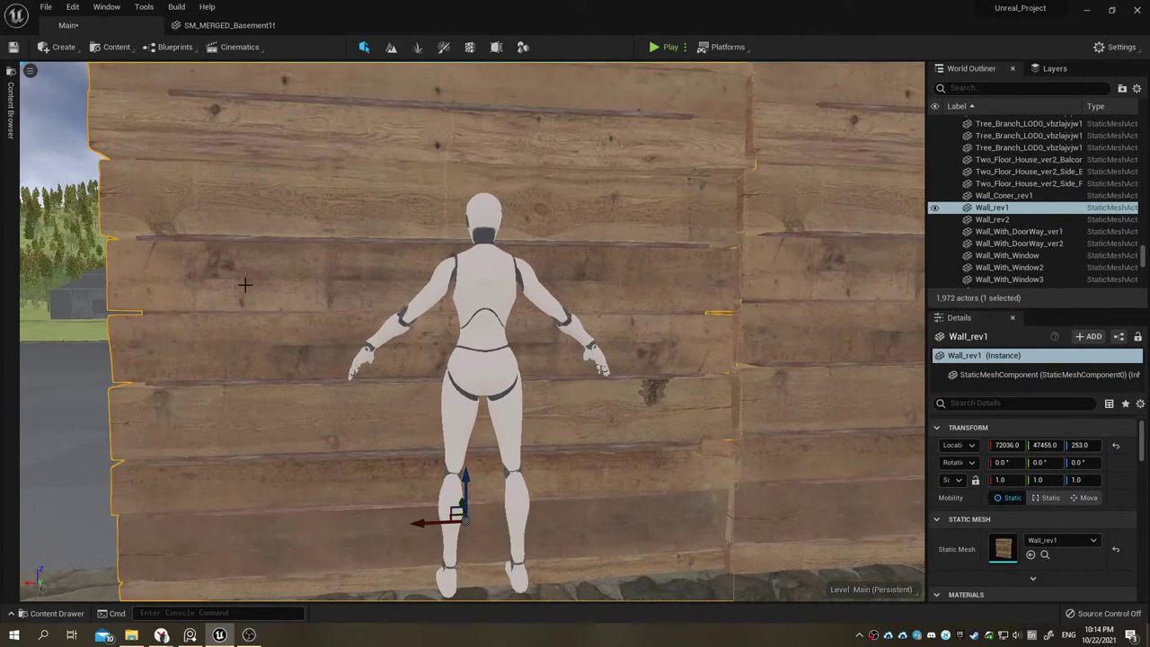
{"action": "scroll", "coordinate": [246, 281], "scroll_direction": "down", "scroll_amount": 4}
{"action": "scroll", "coordinate": [261, 260], "scroll_direction": "down", "scroll_amount": 2}
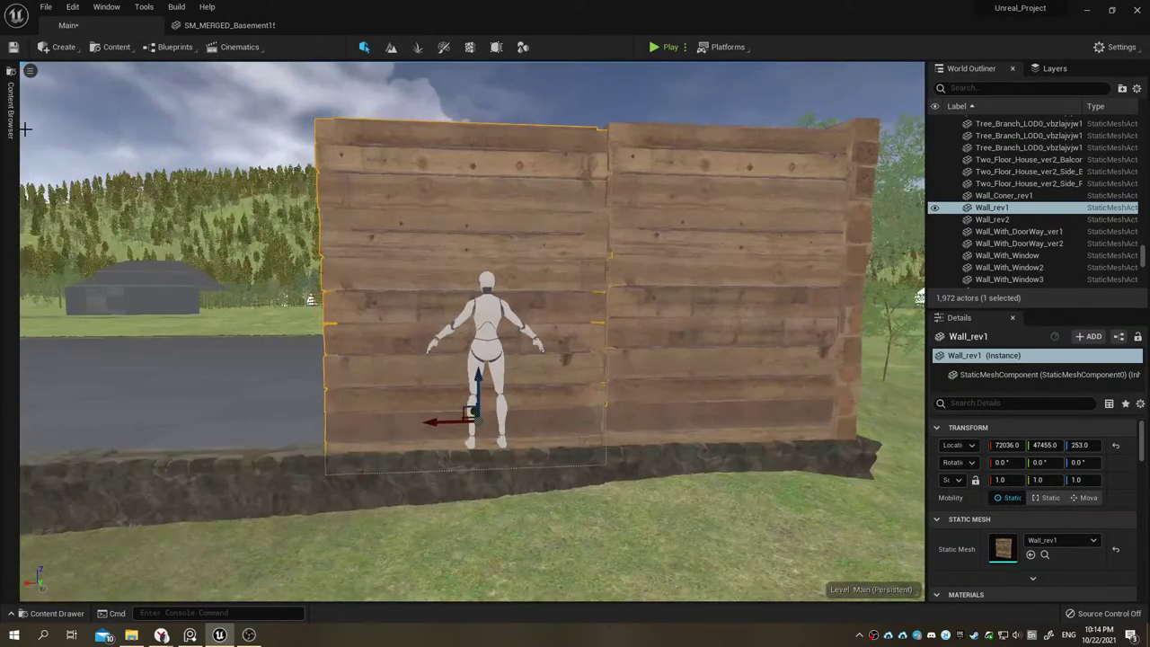
Step: Duplicate the Wall_rev1 mesh in the Rev1 folder as Wall_With_Window_rev1
{"action": "left_click", "coordinate": [10, 106]}
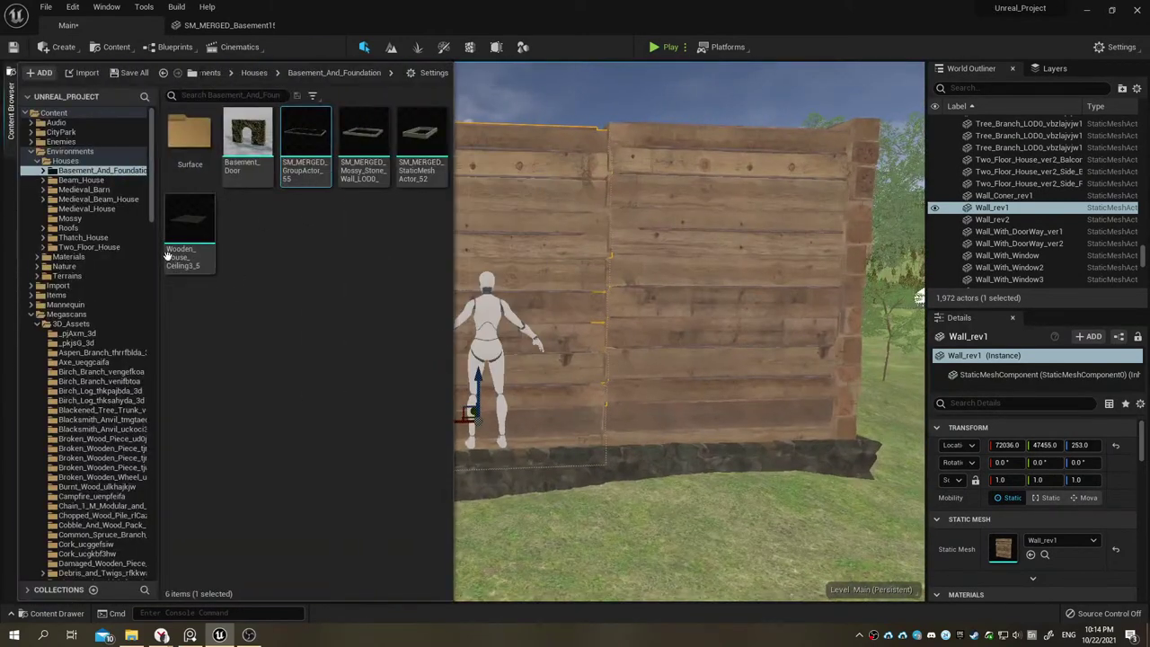
{"action": "left_click", "coordinate": [550, 220]}
{"action": "key", "text": "ctrl+b"}
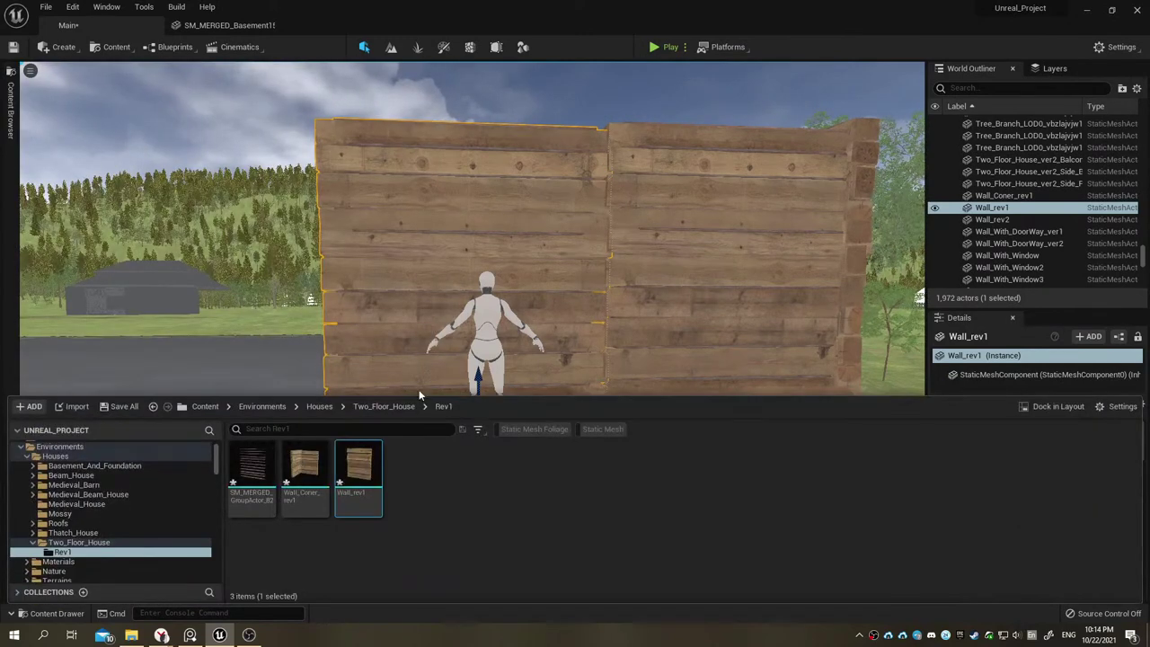
{"action": "right_click", "coordinate": [366, 458]}
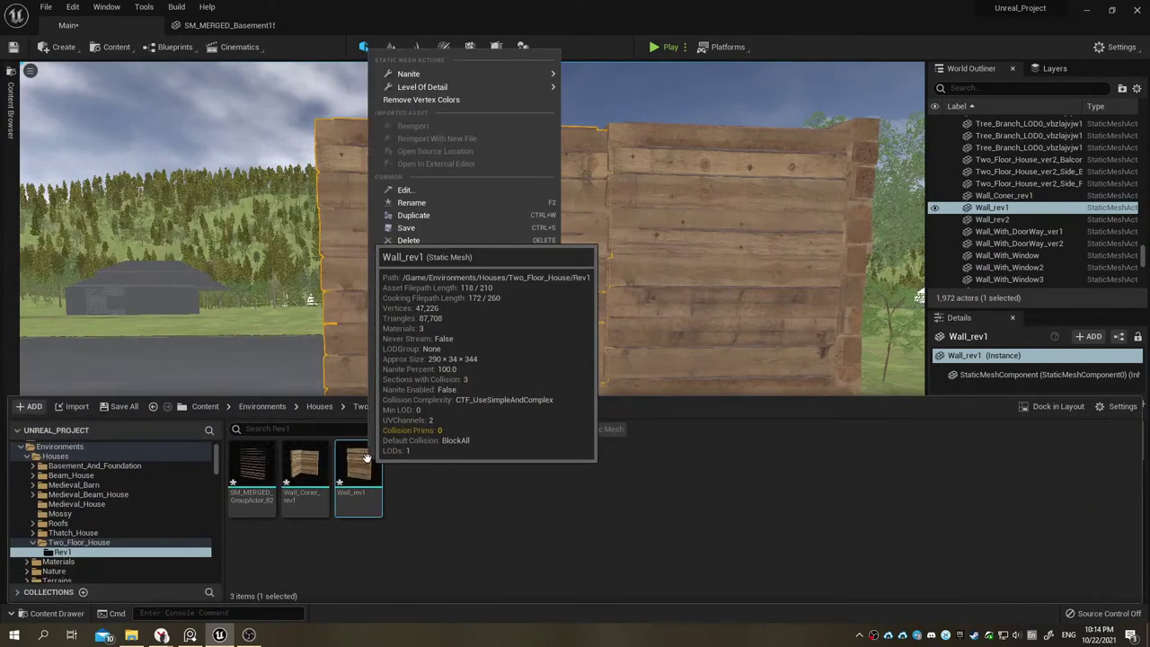
{"action": "left_click", "coordinate": [414, 215]}
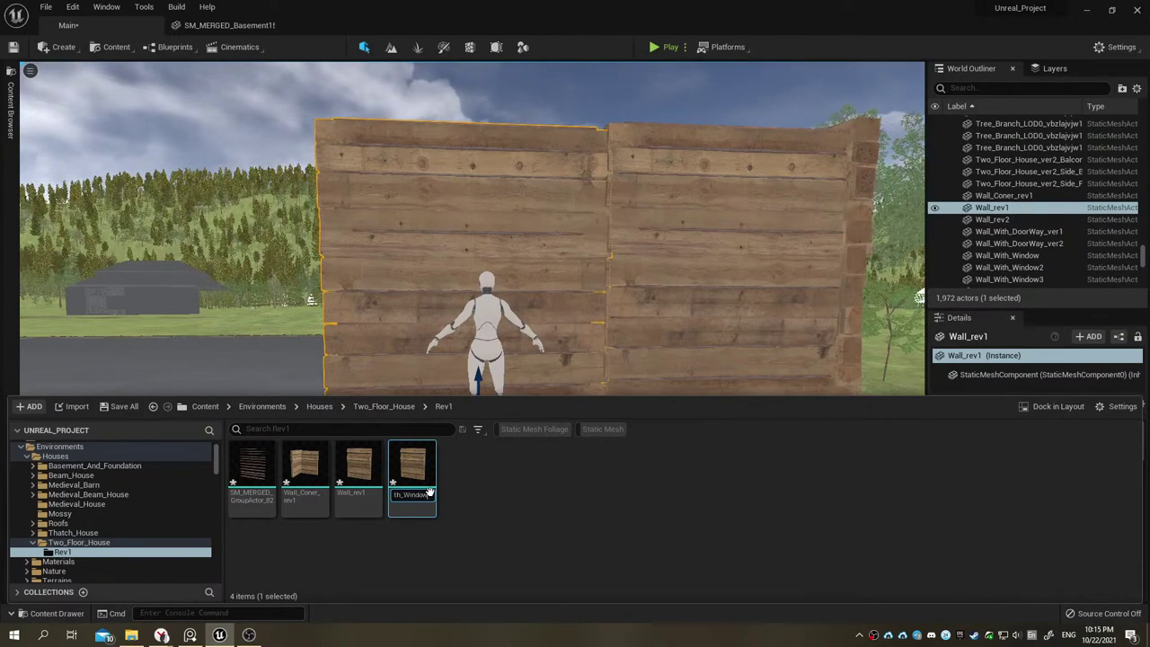
{"action": "type", "text": "rev2"}
{"action": "key", "text": "Return"}
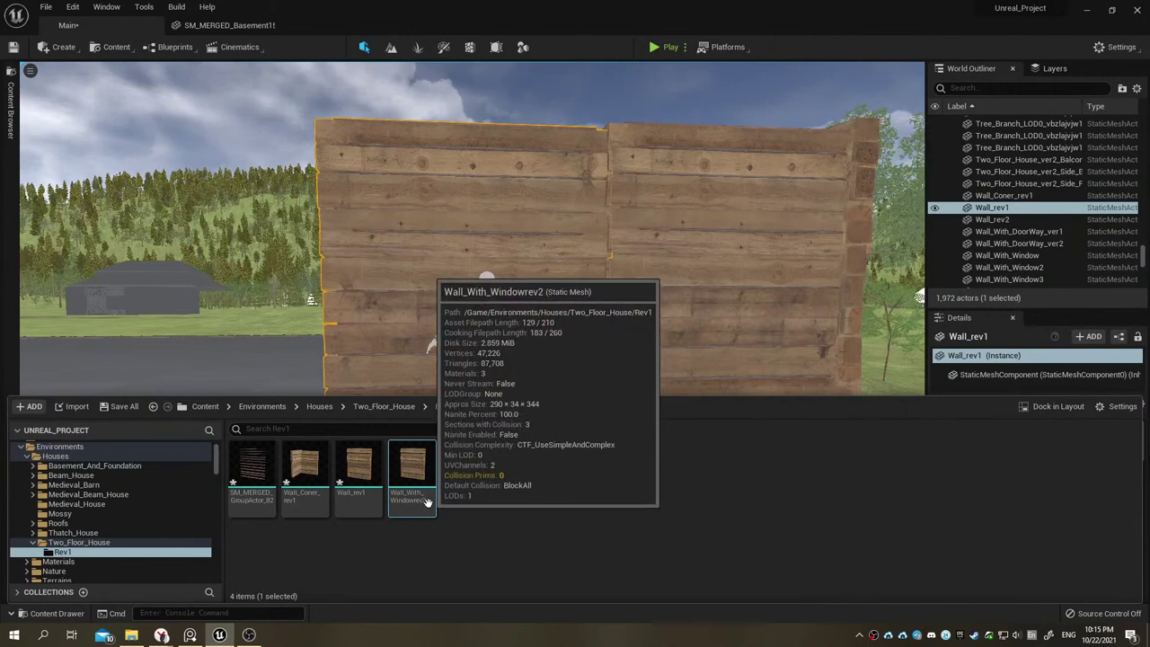
{"action": "left_click", "coordinate": [423, 498]}
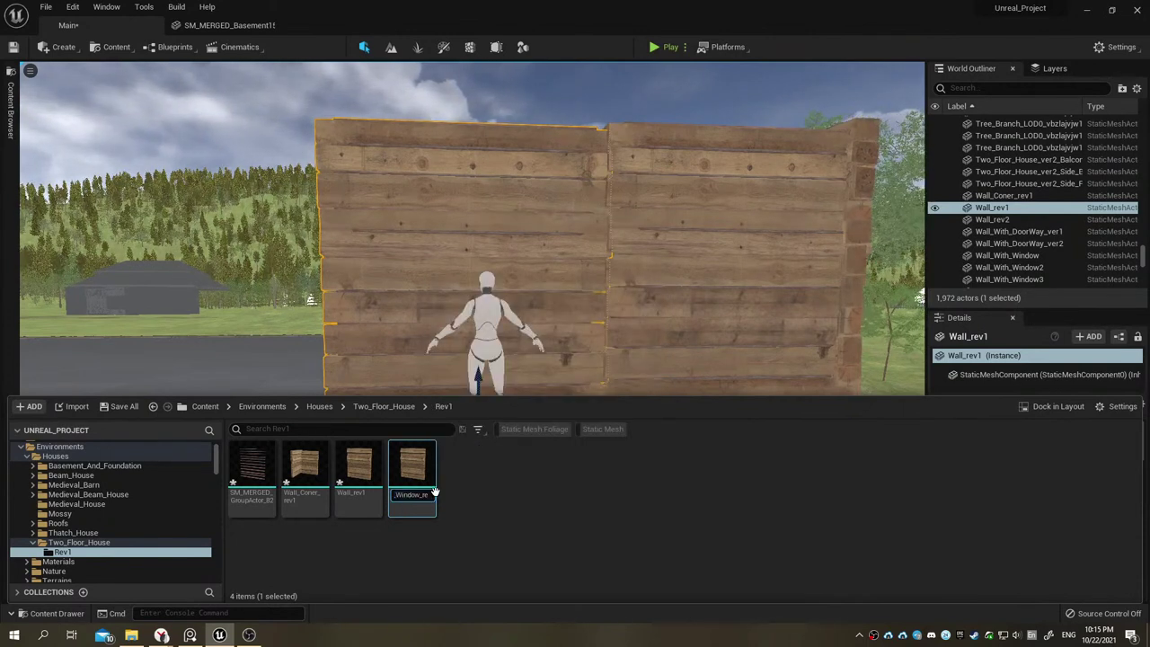
{"action": "key", "text": "Return"}
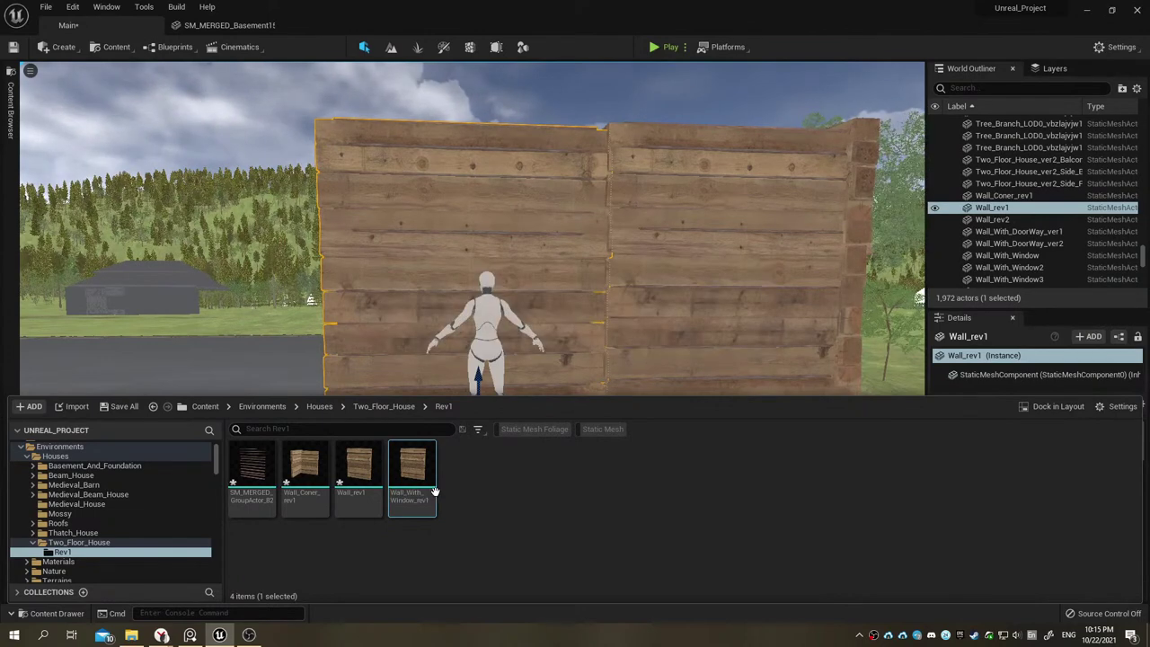
Step: Save all content, including the Main level and the wall meshes
{"action": "left_click", "coordinate": [484, 290]}
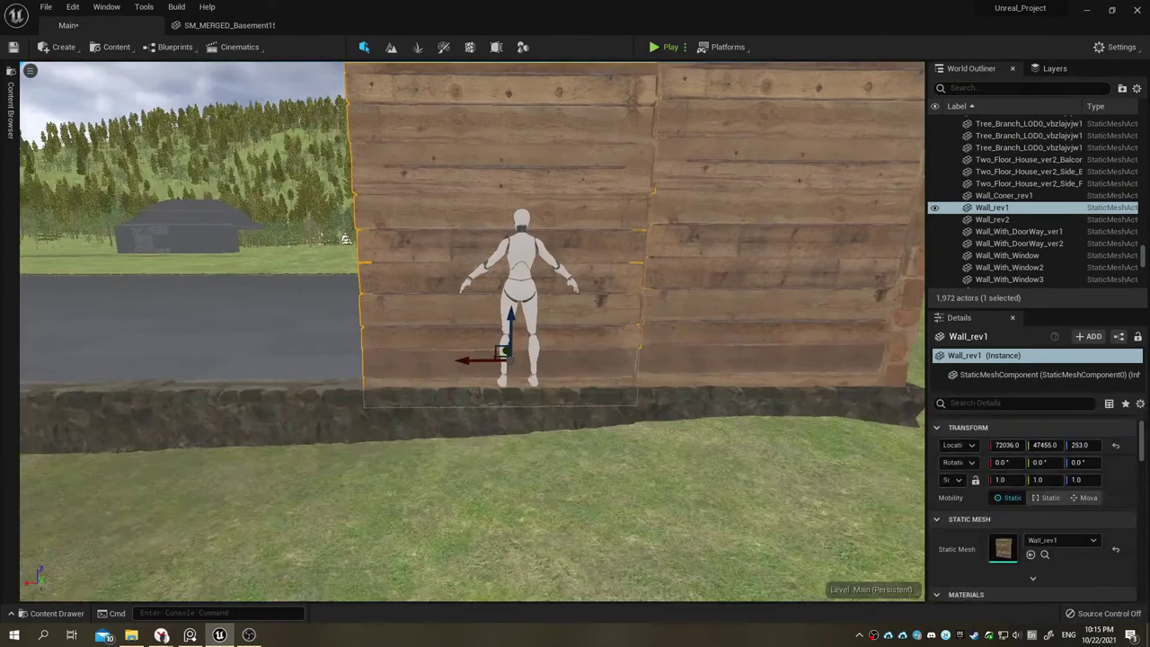
{"action": "left_click", "coordinate": [54, 613]}
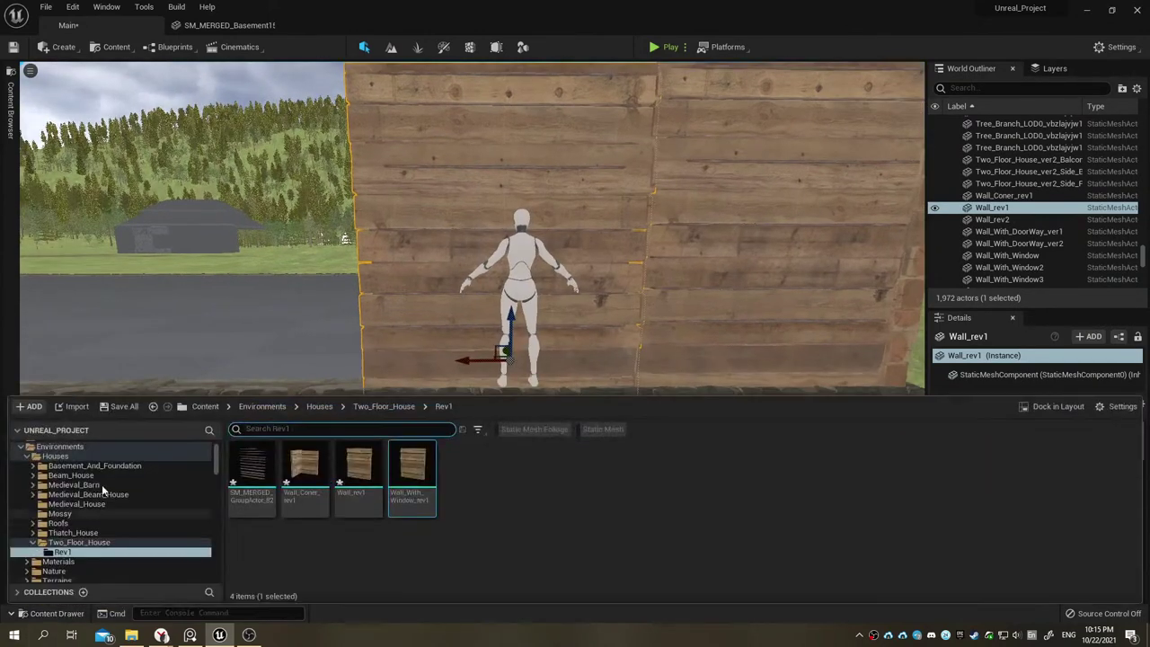
{"action": "left_click", "coordinate": [116, 407]}
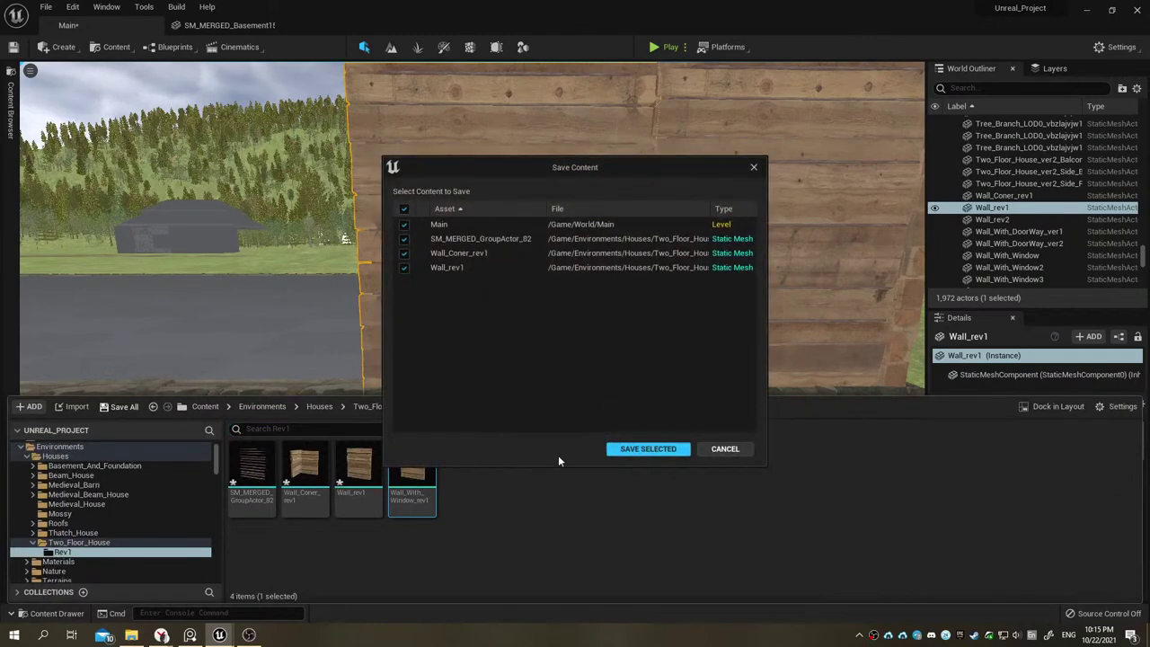
{"action": "left_click", "coordinate": [647, 448]}
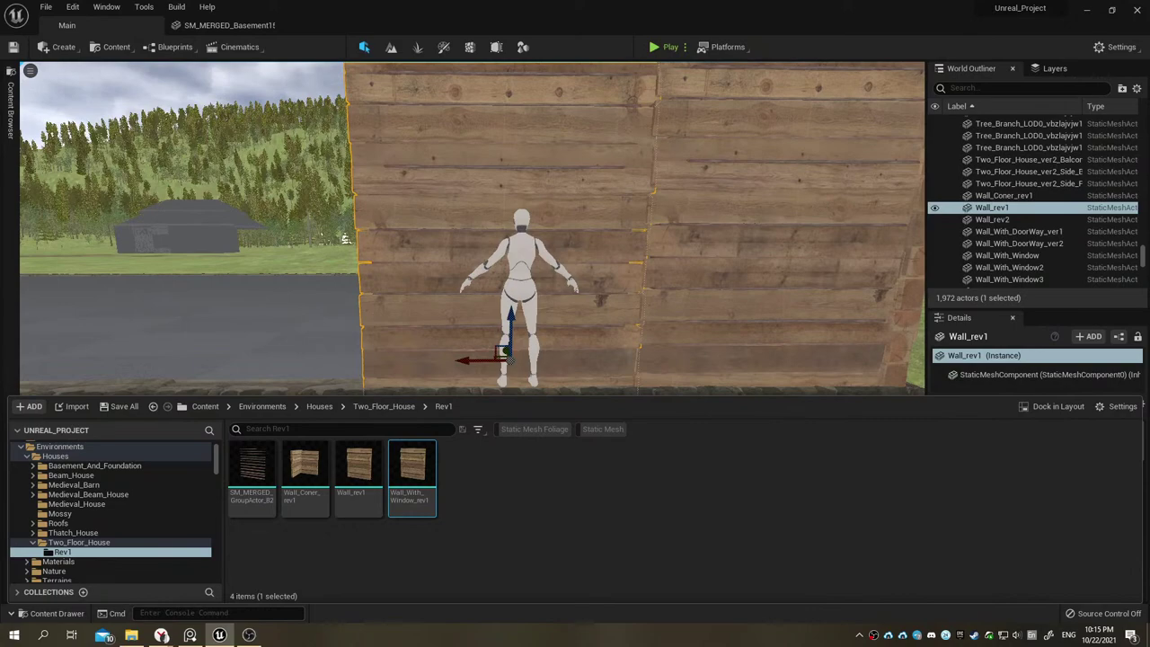
Step: Enter mesh modeling mode on Wall_rev1 and try a plane cut, then cancel it
{"action": "right_click_drag", "start_coordinate": [523, 329], "coordinate": [523, 329]}
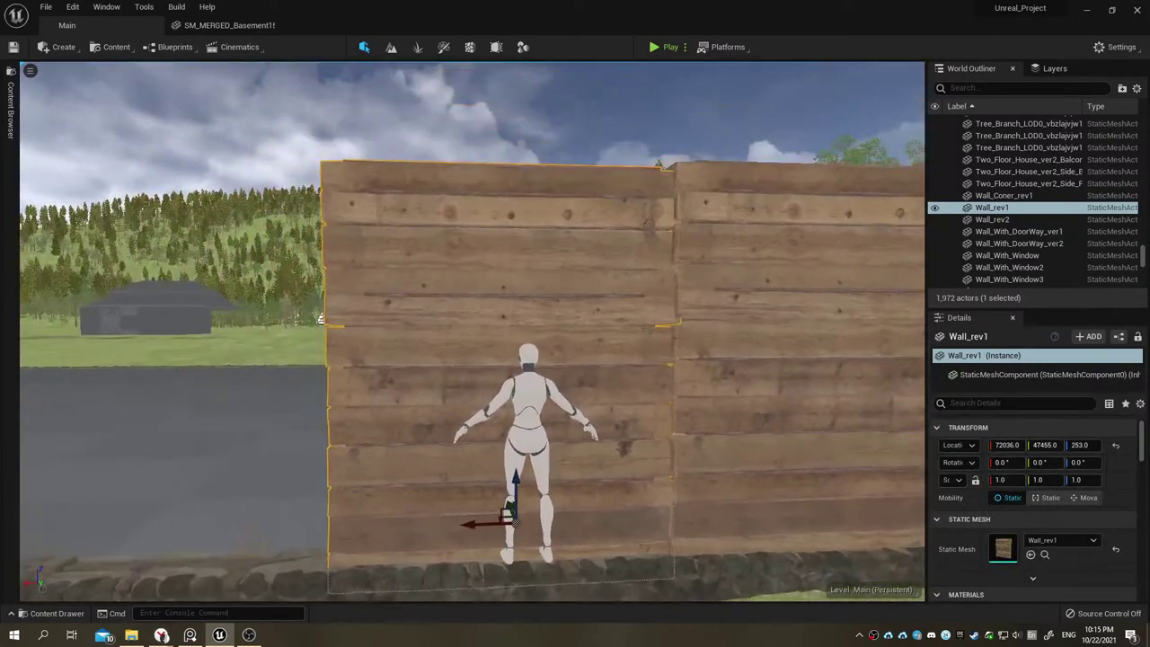
{"action": "left_click", "coordinate": [11, 106]}
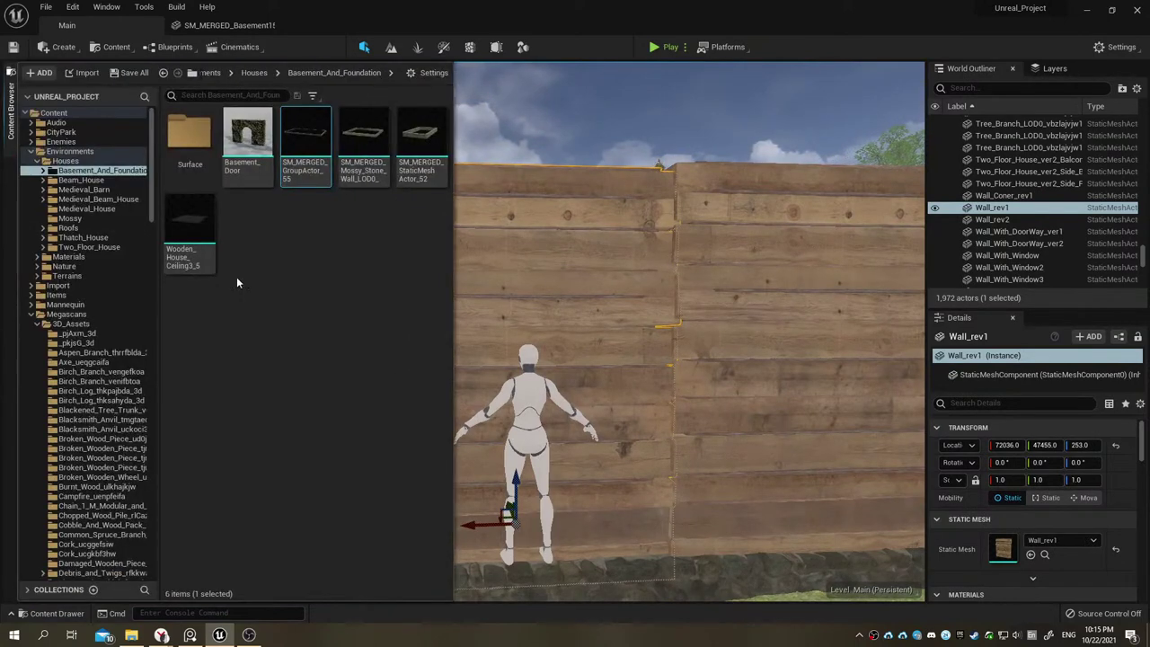
{"action": "left_click", "coordinate": [496, 46]}
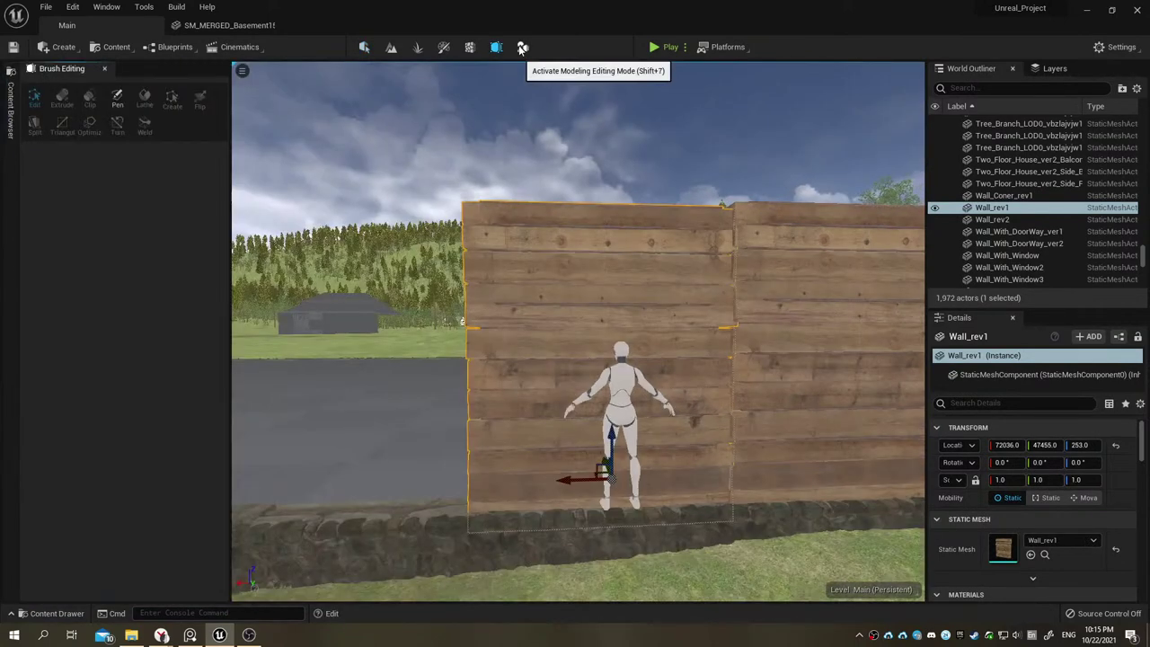
{"action": "left_click", "coordinate": [522, 48]}
{"action": "left_click", "coordinate": [500, 53]}
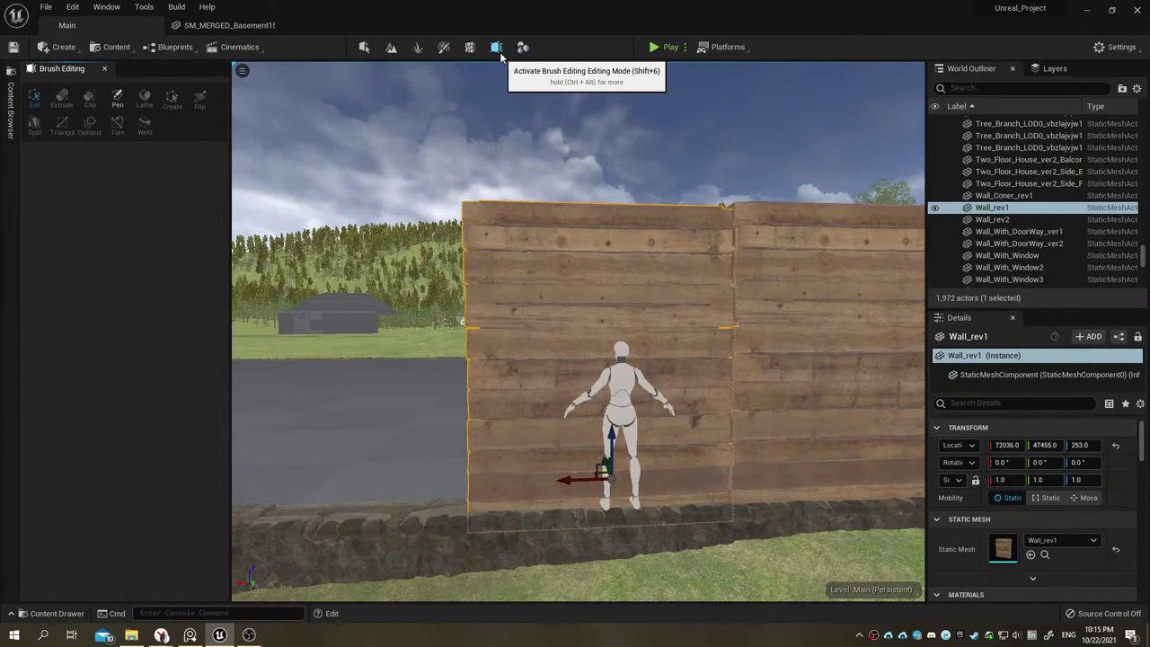
{"action": "left_click", "coordinate": [522, 47]}
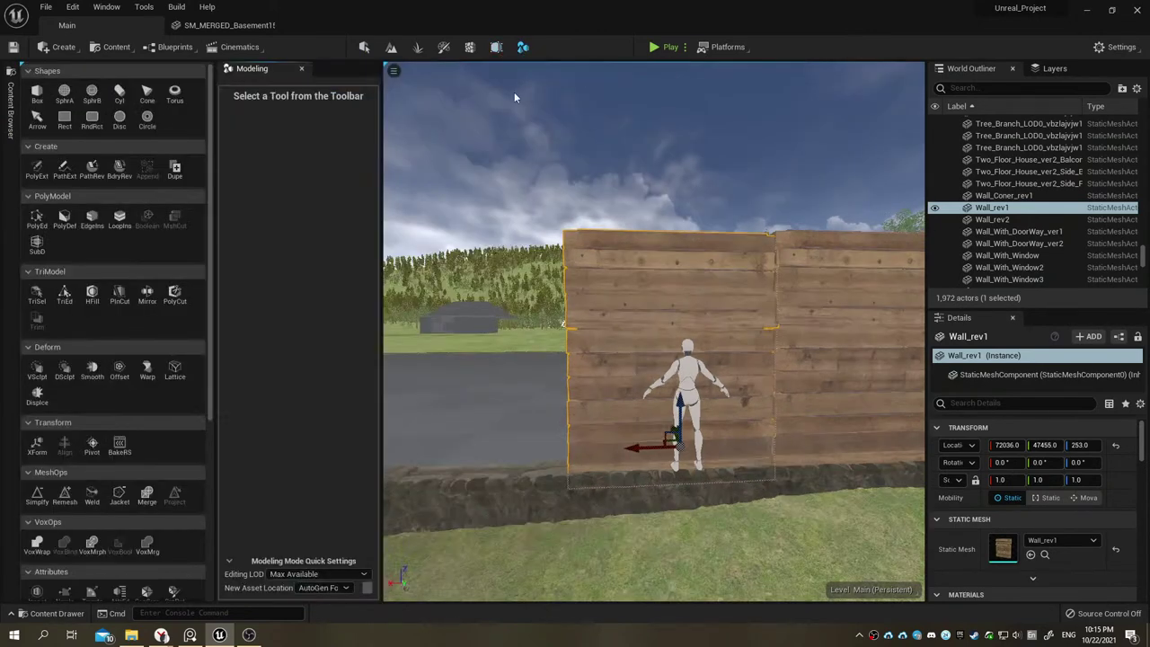
{"action": "right_click_drag", "start_coordinate": [580, 305], "coordinate": [632, 305]}
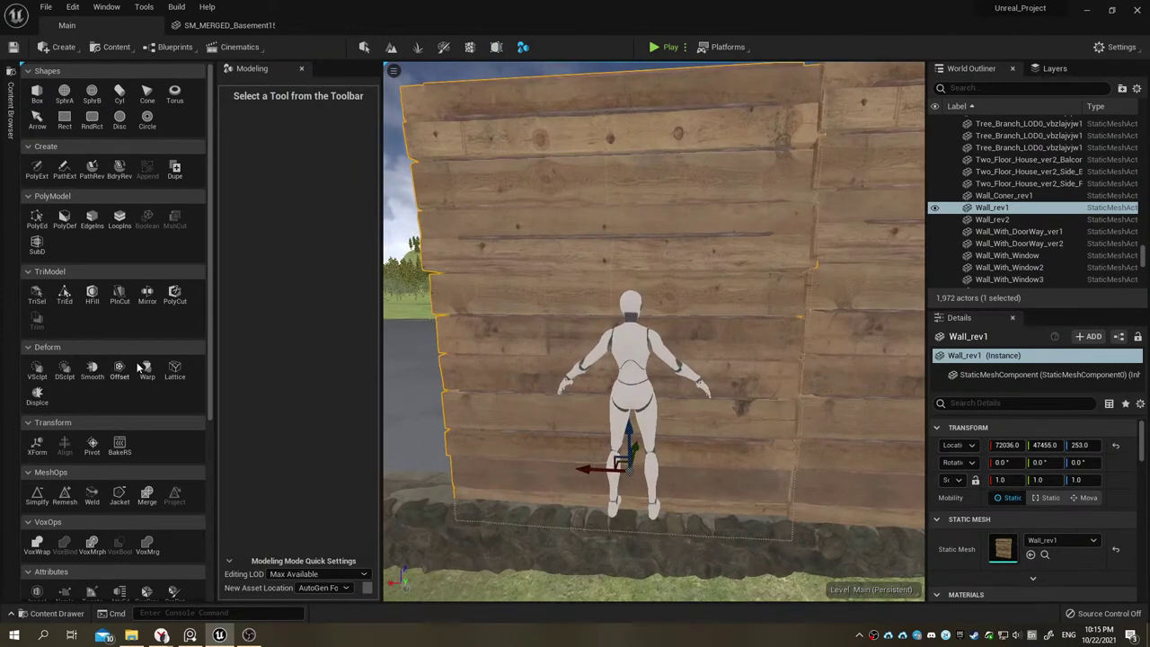
{"action": "left_click", "coordinate": [120, 296]}
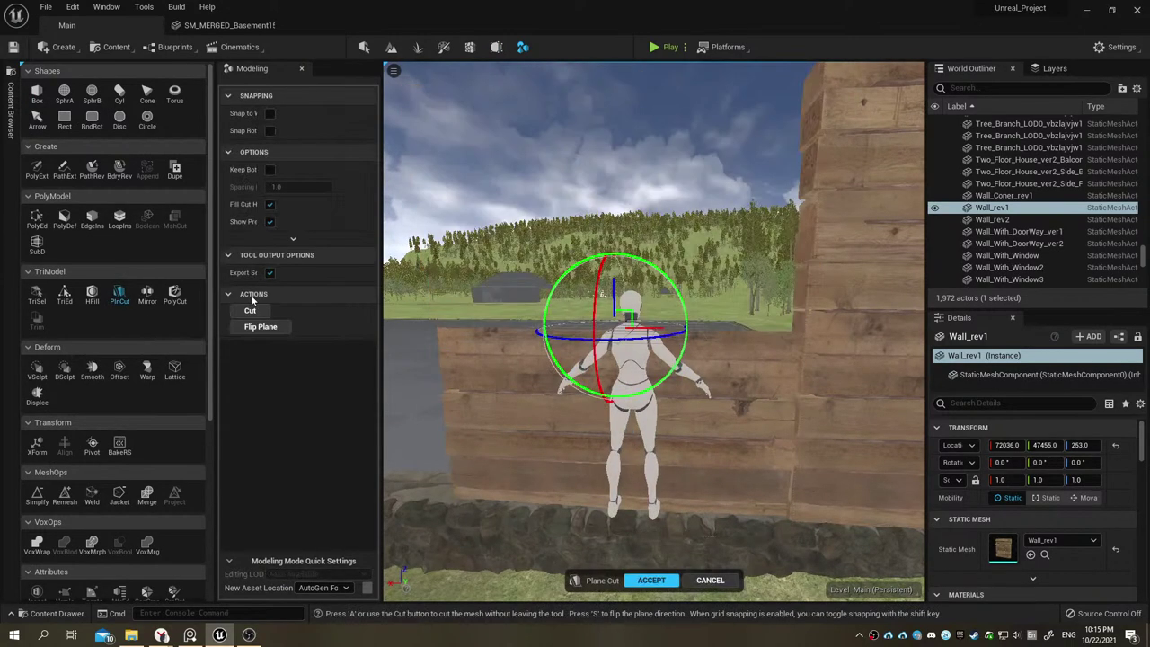
{"action": "left_click", "coordinate": [710, 580]}
Step: Mirror Wall_rev1 across a plane moved through the wall, then finish the tool
{"action": "left_click", "coordinate": [147, 296]}
{"action": "scroll", "coordinate": [620, 355], "scroll_direction": "up", "scroll_amount": 5}
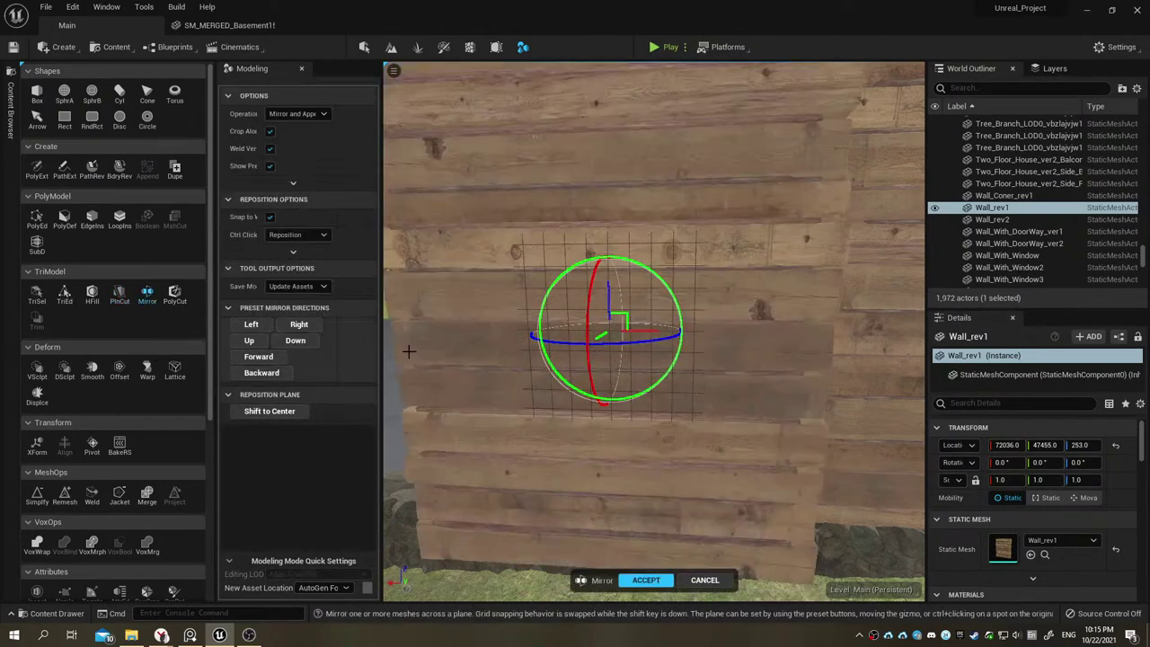
{"action": "right_click_drag", "start_coordinate": [601, 334], "coordinate": [589, 334]}
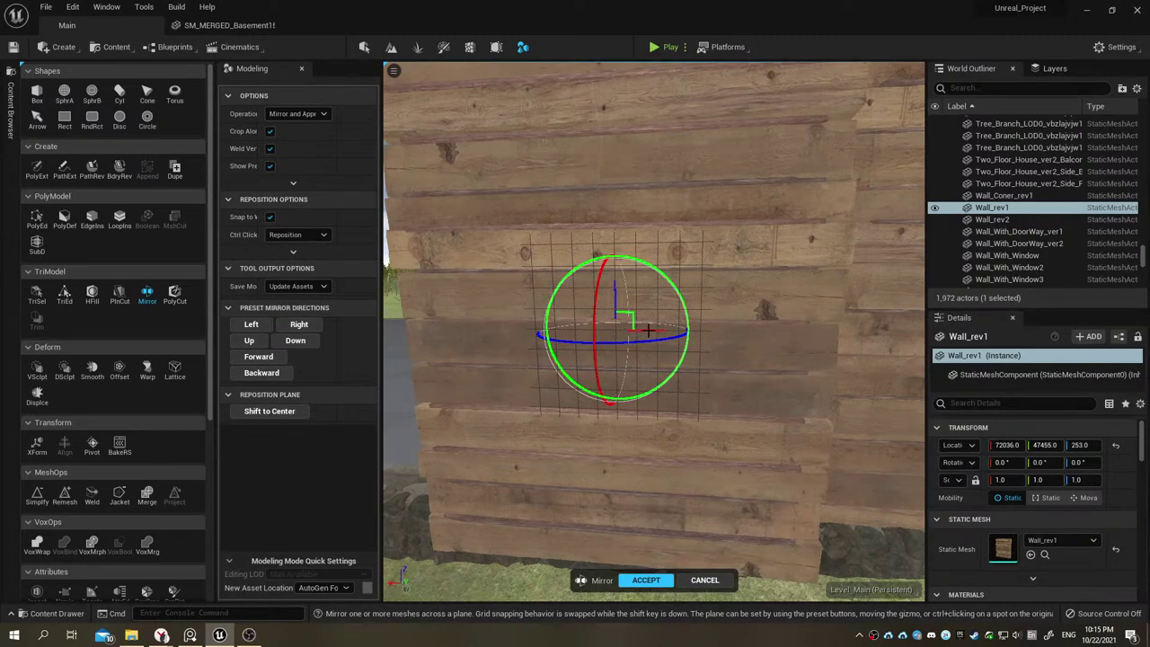
{"action": "mouse_move", "coordinate": [588, 334]}
{"action": "right_mouse_down"}
{"action": "mouse_move", "coordinate": [683, 335]}
{"action": "mouse_move", "coordinate": [611, 335]}
{"action": "right_mouse_up"}
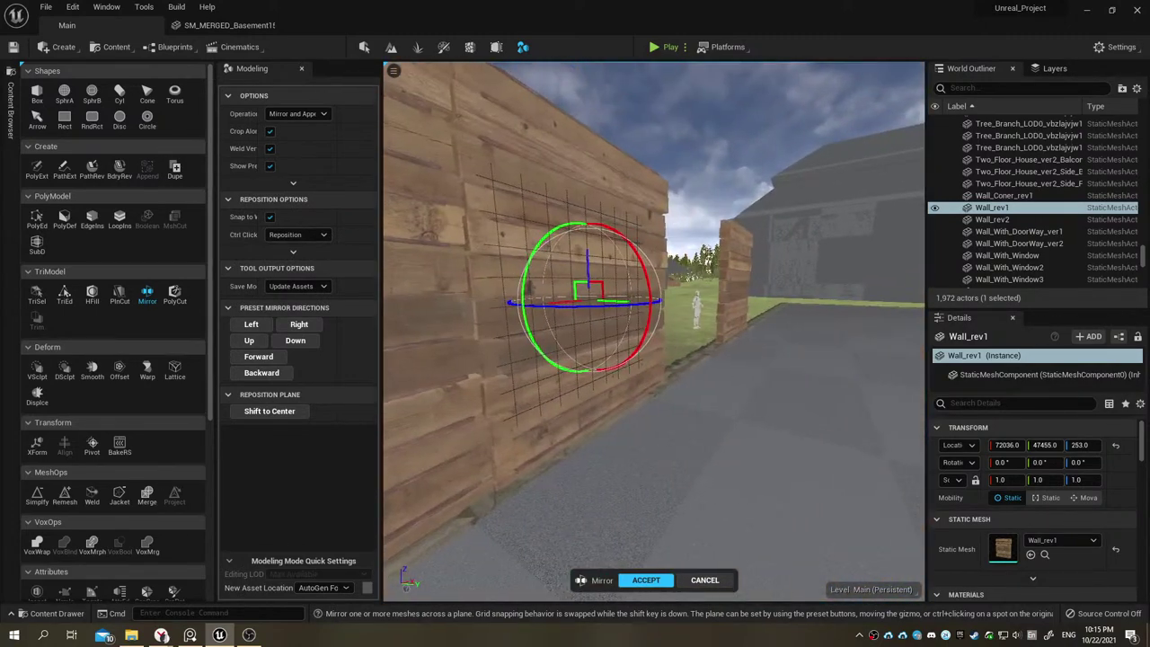
{"action": "mouse_move", "coordinate": [625, 299]}
{"action": "left_mouse_down"}
{"action": "mouse_move", "coordinate": [645, 314]}
{"action": "mouse_move", "coordinate": [737, 305]}
{"action": "mouse_move", "coordinate": [649, 263]}
{"action": "left_mouse_up"}
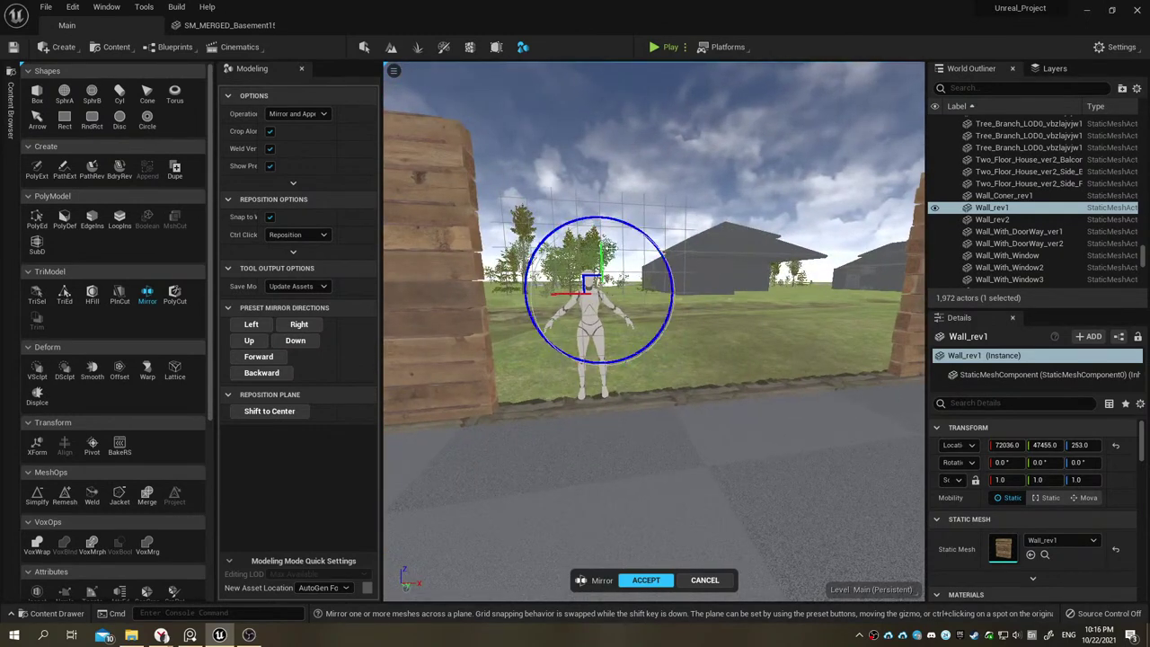
{"action": "mouse_move", "coordinate": [649, 263]}
{"action": "right_mouse_down"}
{"action": "mouse_move", "coordinate": [584, 270]}
{"action": "mouse_move", "coordinate": [608, 256]}
{"action": "right_mouse_up"}
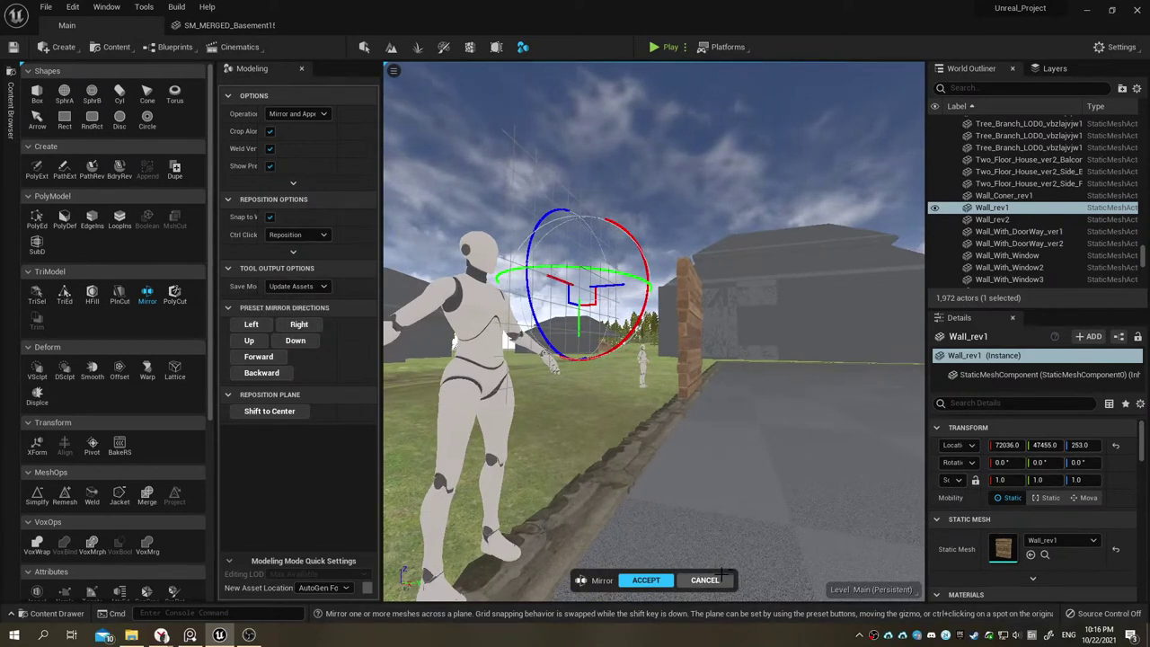
{"action": "key", "text": "Return"}
Step: Start a circular PolyCut, raise its plane and widen the circle, then cancel
{"action": "left_click", "coordinate": [174, 294]}
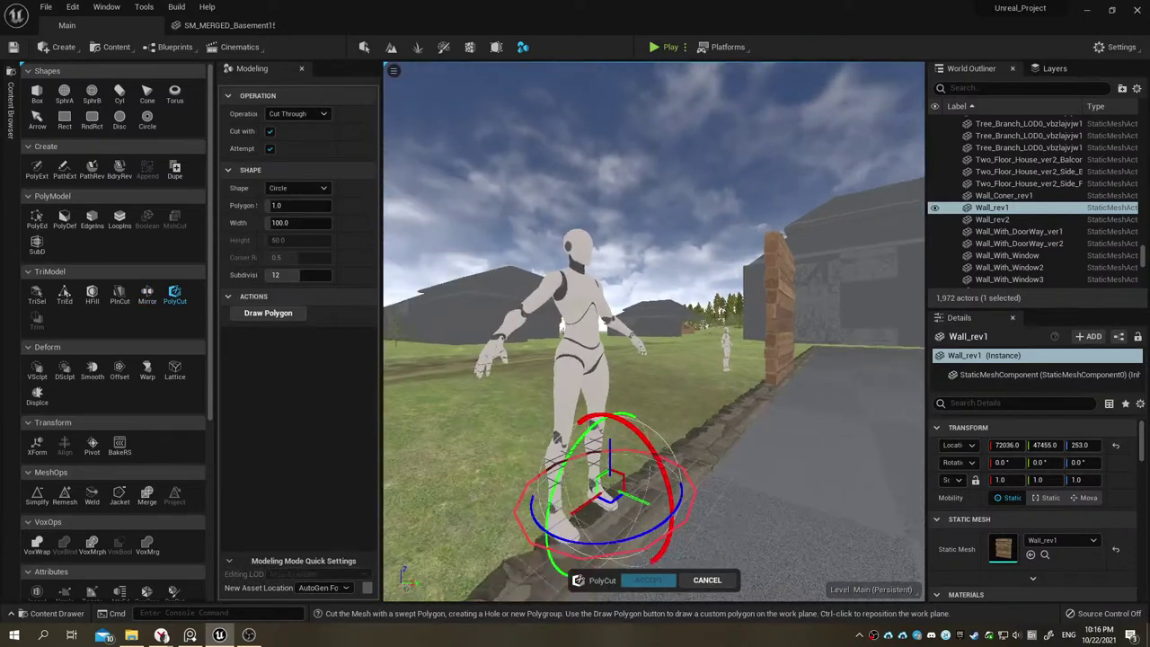
{"action": "left_click_drag", "start_coordinate": [611, 359], "coordinate": [608, 215]}
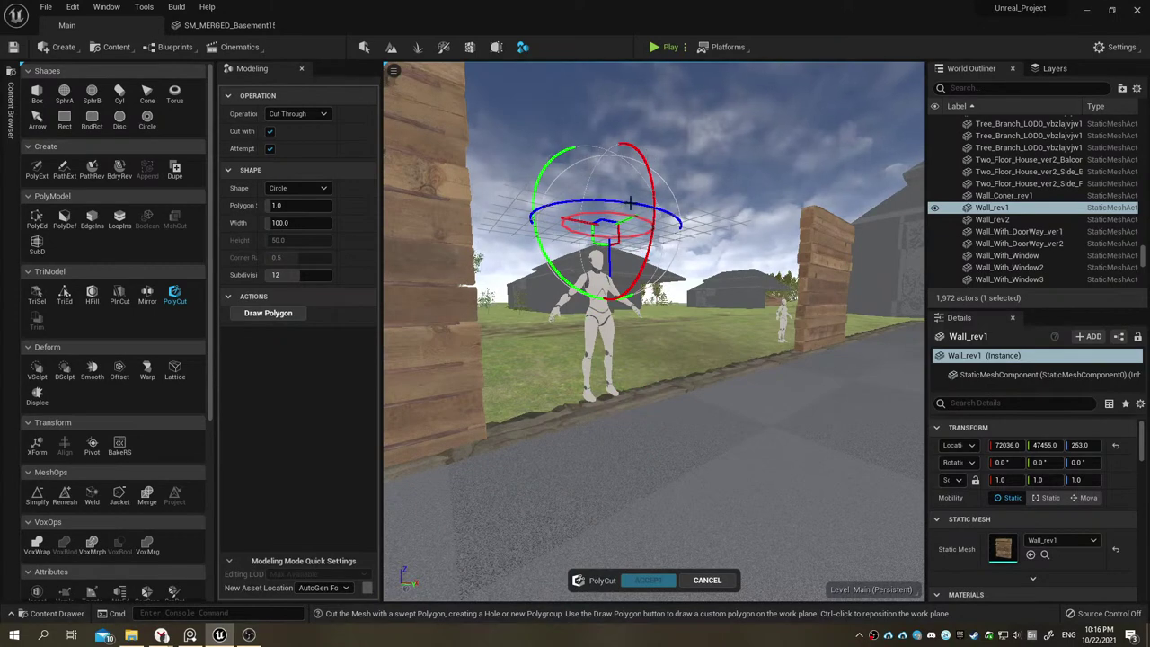
{"action": "right_click_drag", "start_coordinate": [630, 199], "coordinate": [625, 216]}
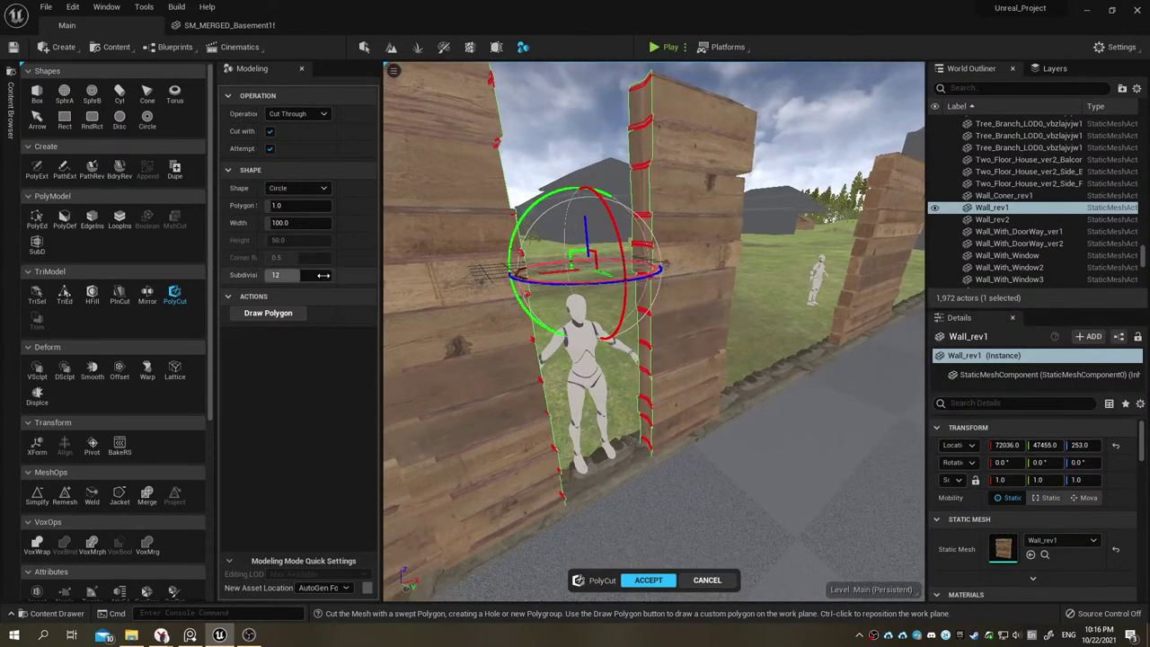
{"action": "mouse_move", "coordinate": [296, 222]}
{"action": "left_mouse_down"}
{"action": "mouse_move", "coordinate": [332, 222]}
{"action": "mouse_move", "coordinate": [270, 222]}
{"action": "left_mouse_up"}
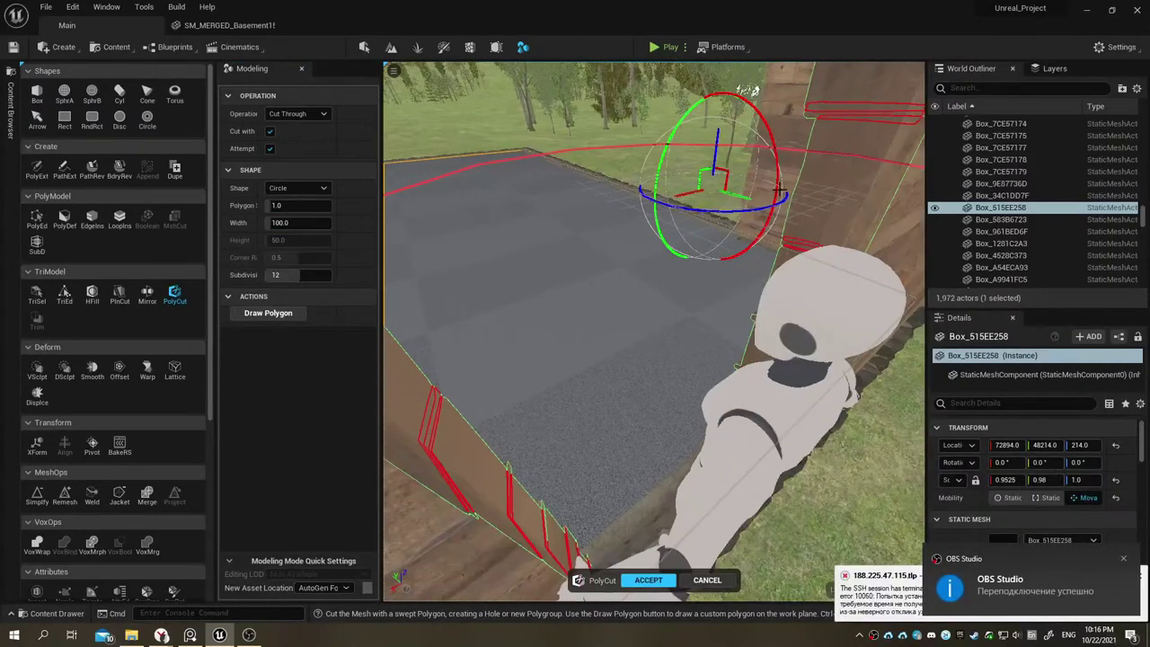
{"action": "mouse_move", "coordinate": [670, 200]}
{"action": "right_mouse_down"}
{"action": "mouse_move", "coordinate": [683, 144]}
{"action": "mouse_move", "coordinate": [663, 315]}
{"action": "mouse_move", "coordinate": [699, 580]}
{"action": "right_mouse_up"}
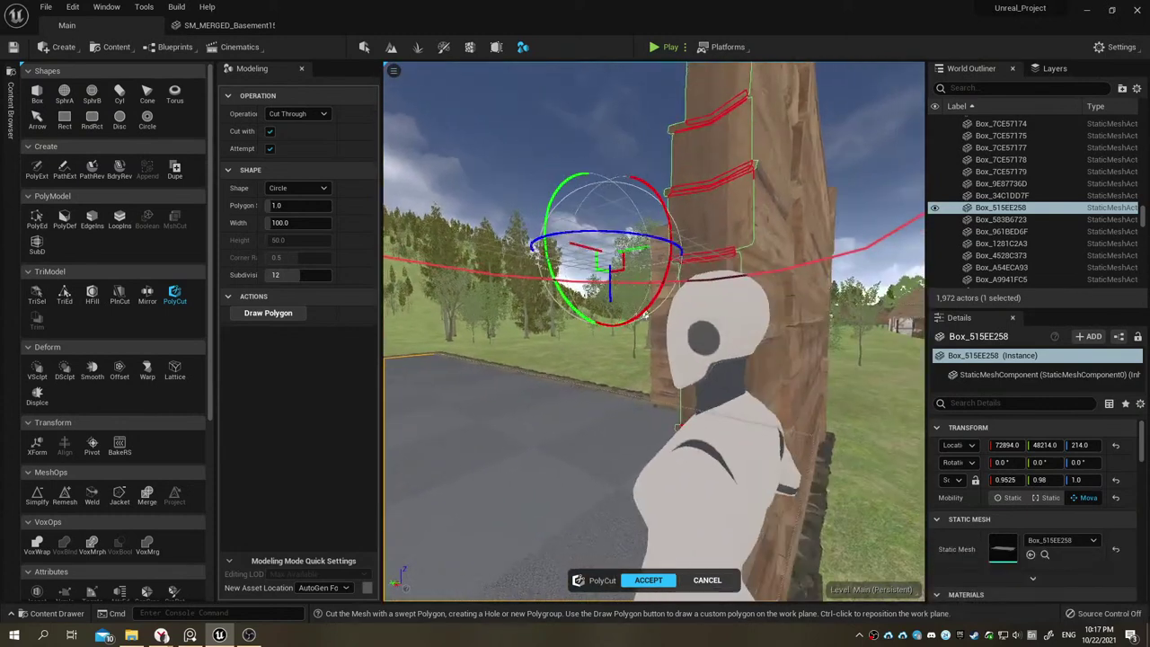
{"action": "left_click", "coordinate": [706, 580]}
Step: Reselect Wall_rev1 and restart the circular PolyCut on it
{"action": "right_click_drag", "start_coordinate": [688, 476], "coordinate": [683, 467]}
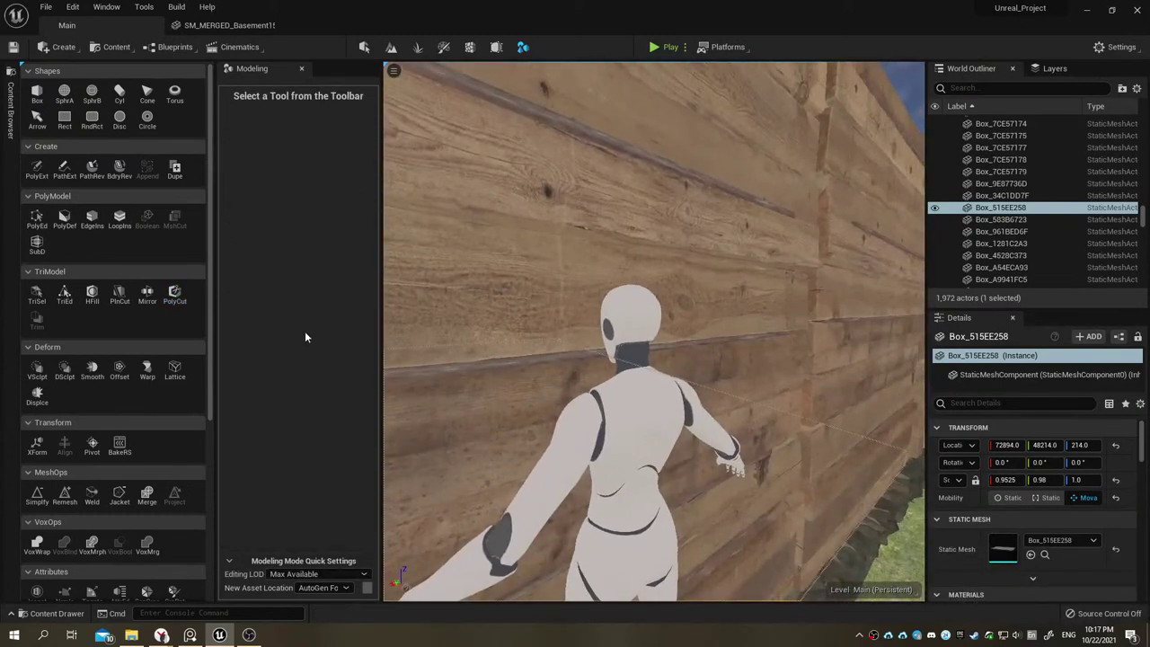
{"action": "left_click", "coordinate": [175, 293]}
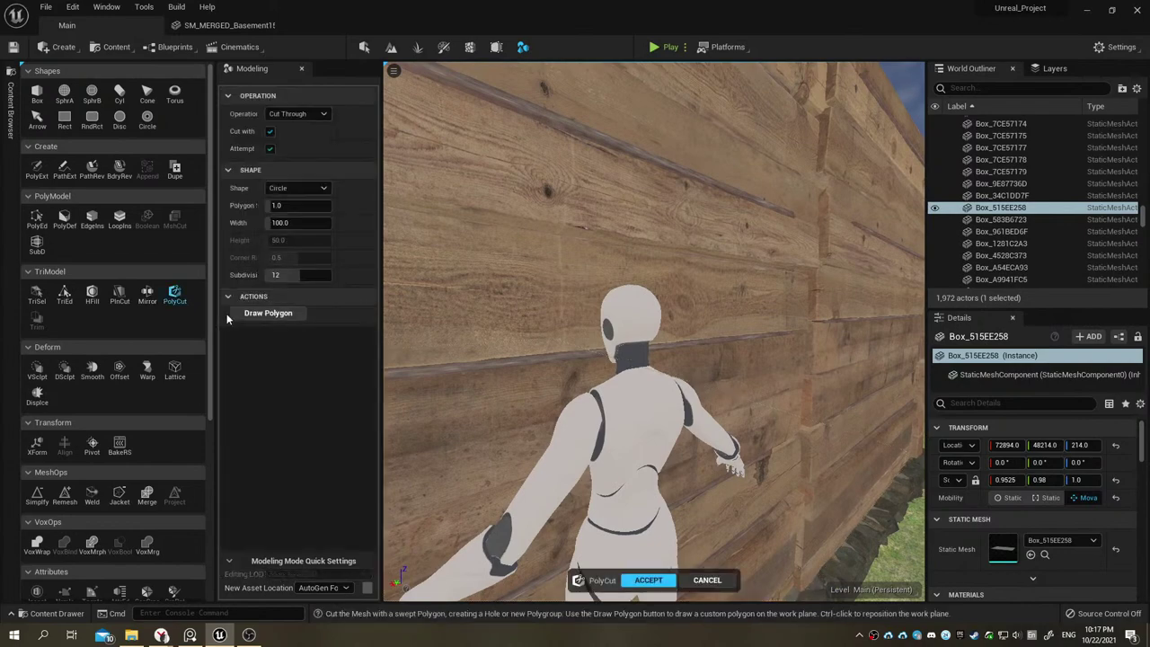
{"action": "mouse_move", "coordinate": [570, 316]}
{"action": "right_mouse_down"}
{"action": "mouse_move", "coordinate": [629, 323]}
{"action": "mouse_move", "coordinate": [671, 559]}
{"action": "right_mouse_up"}
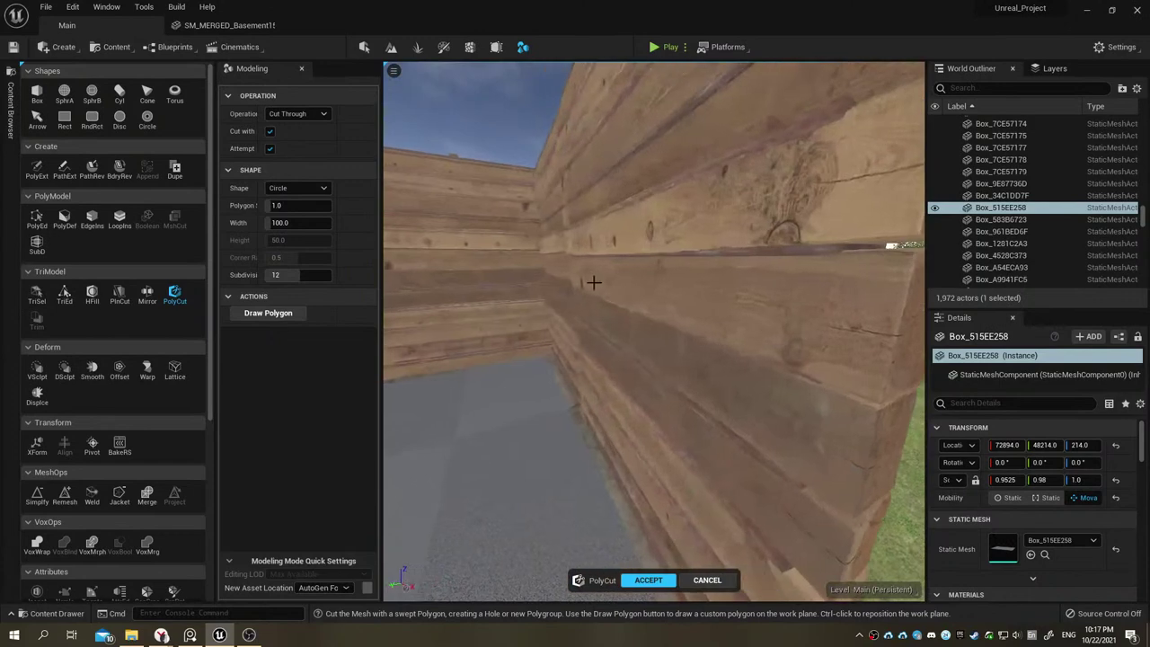
{"action": "left_click", "coordinate": [708, 579]}
{"action": "left_click", "coordinate": [672, 359]}
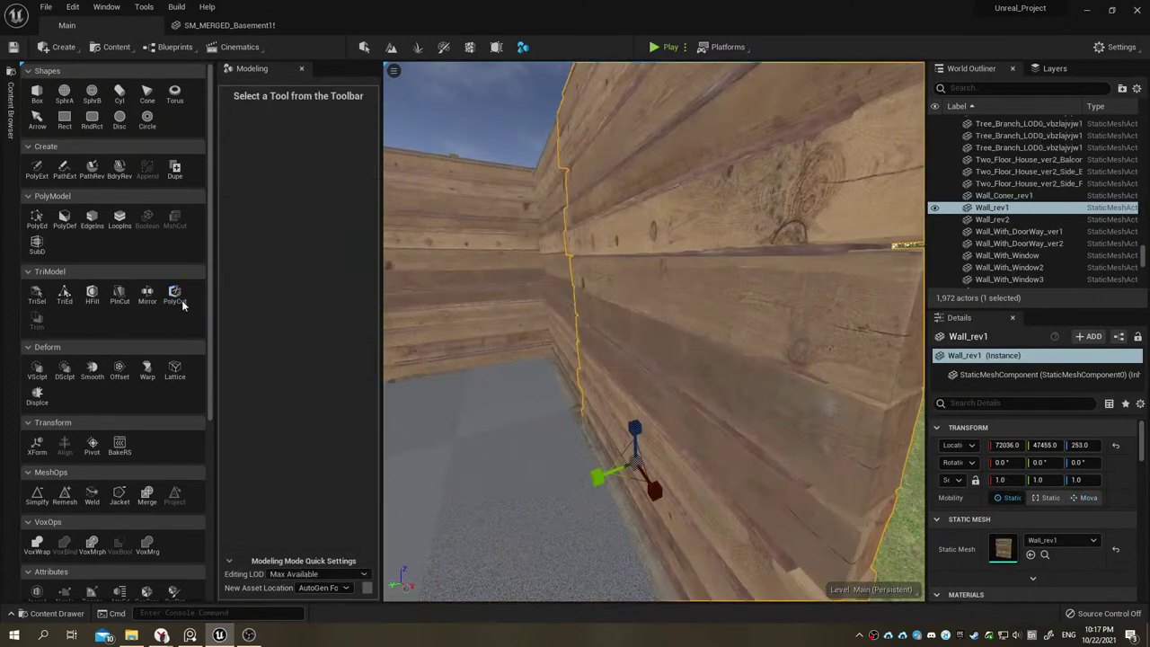
{"action": "left_click", "coordinate": [174, 292]}
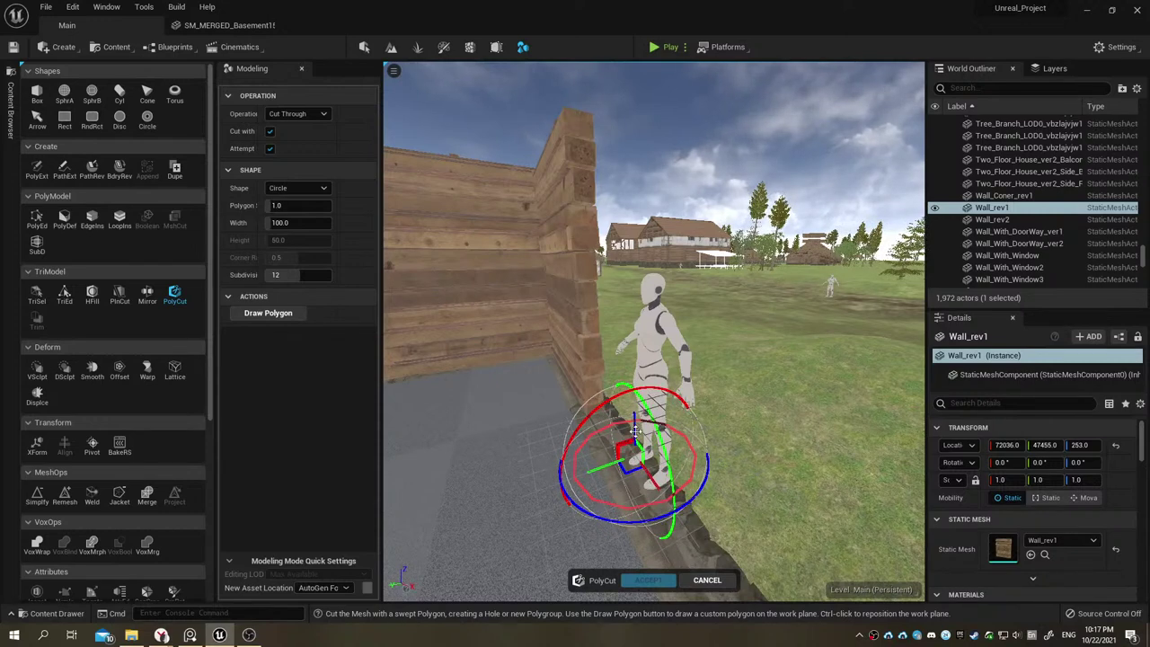
Step: Raise the cut plane to chest height and reset the wall's X rotation to 0°
{"action": "key", "text": "ctrl+z"}
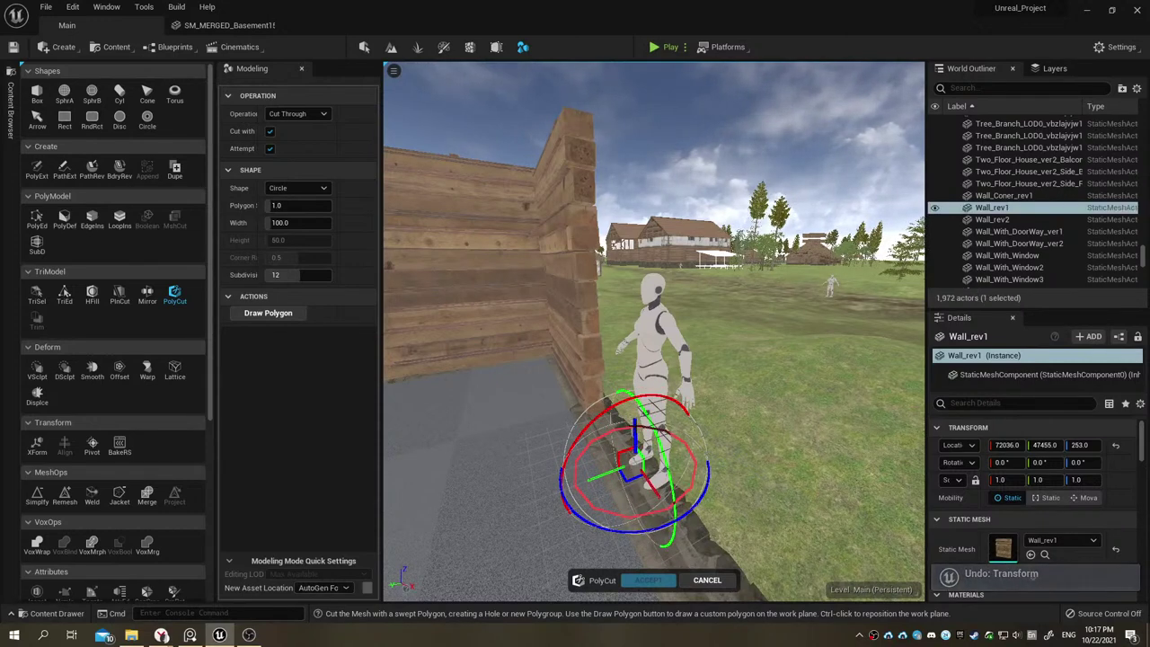
{"action": "left_click_drag", "start_coordinate": [620, 421], "coordinate": [619, 224]}
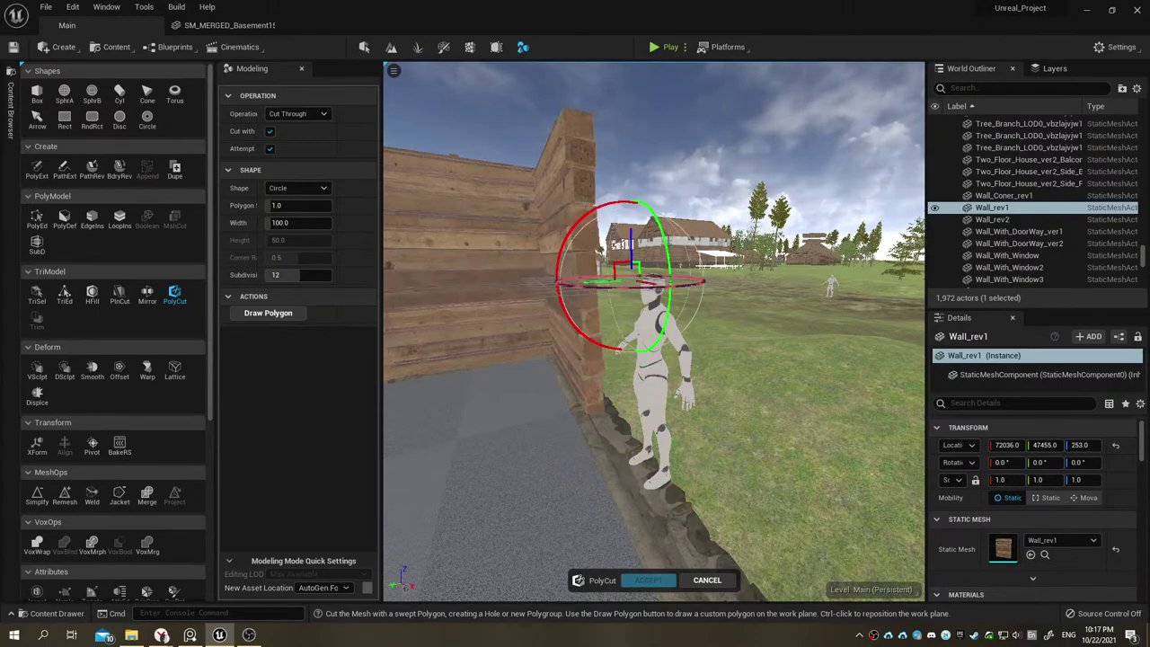
{"action": "left_click_drag", "start_coordinate": [619, 225], "coordinate": [808, 225], "text": "alt"}
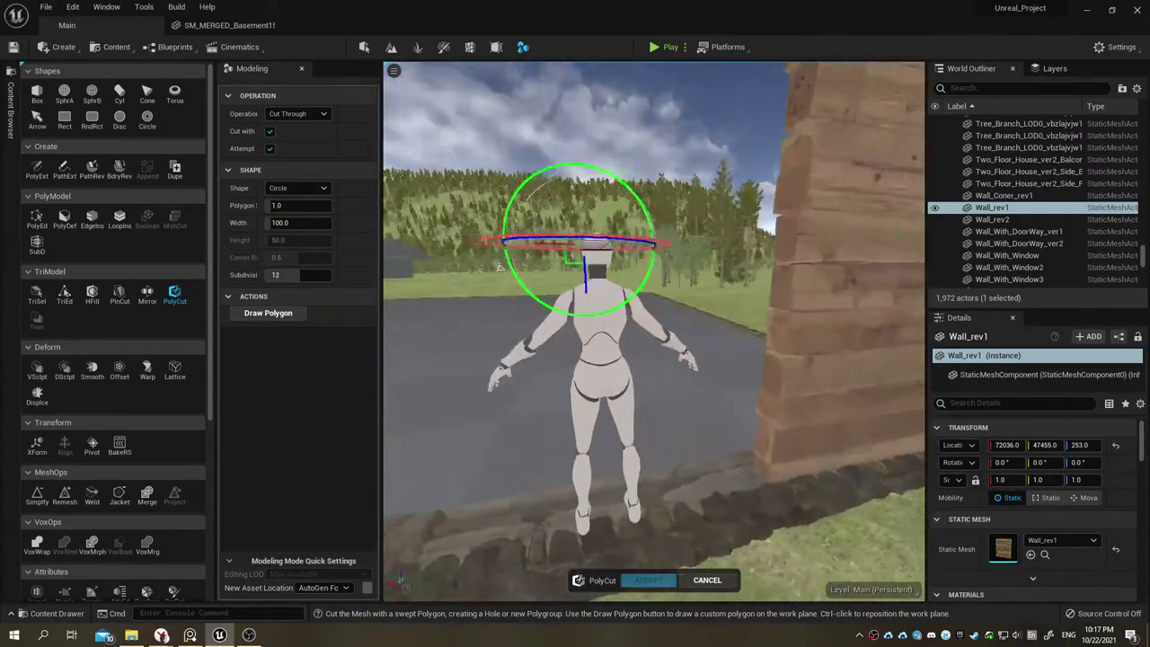
{"action": "mouse_move", "coordinate": [809, 224]}
{"action": "left_mouse_down", "text": "alt"}
{"action": "mouse_move", "coordinate": [572, 241]}
{"action": "mouse_move", "coordinate": [539, 296]}
{"action": "left_mouse_up", "text": "alt"}
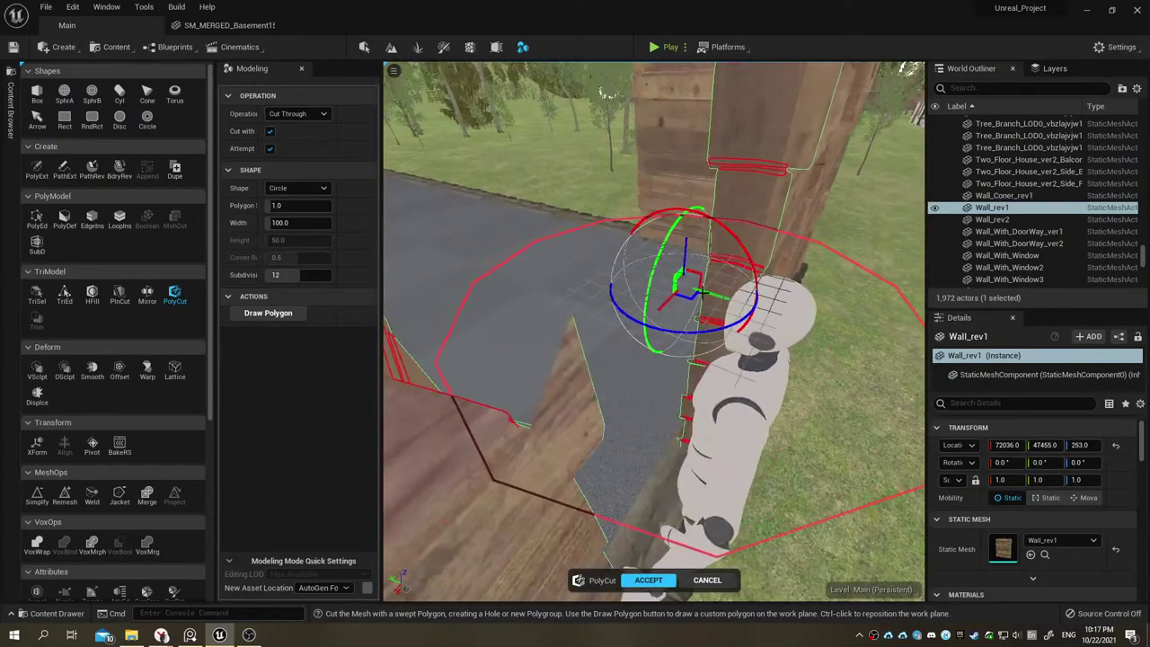
{"action": "left_click_drag", "start_coordinate": [663, 291], "coordinate": [575, 310], "text": "alt"}
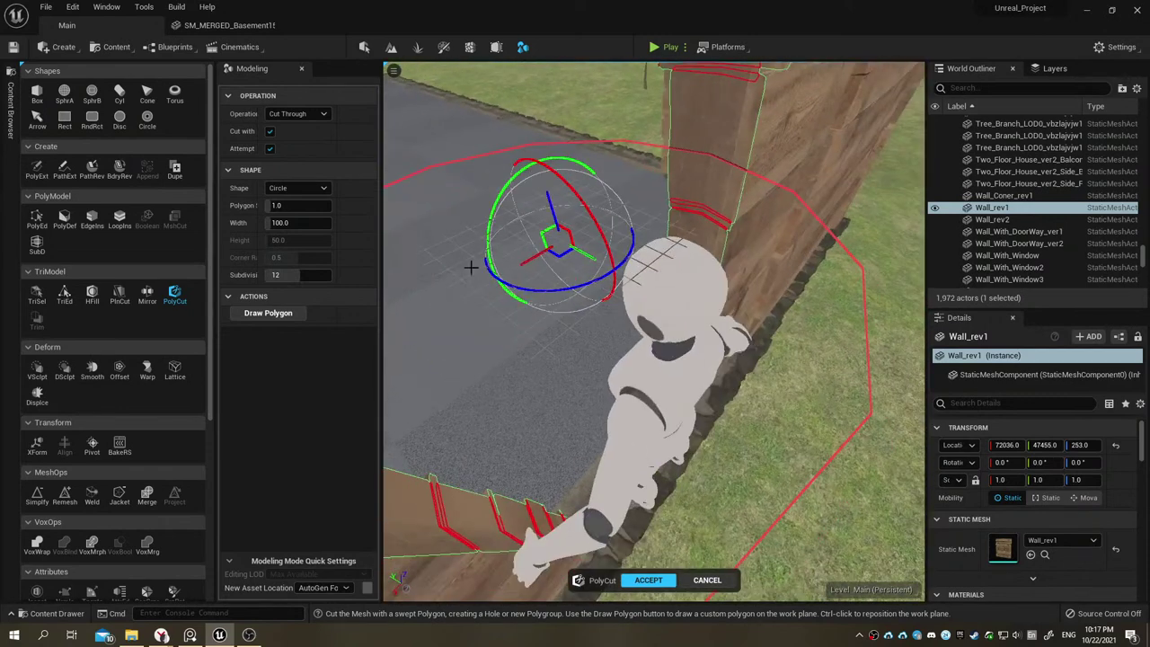
{"action": "left_click_drag", "start_coordinate": [575, 241], "coordinate": [598, 236], "text": "alt"}
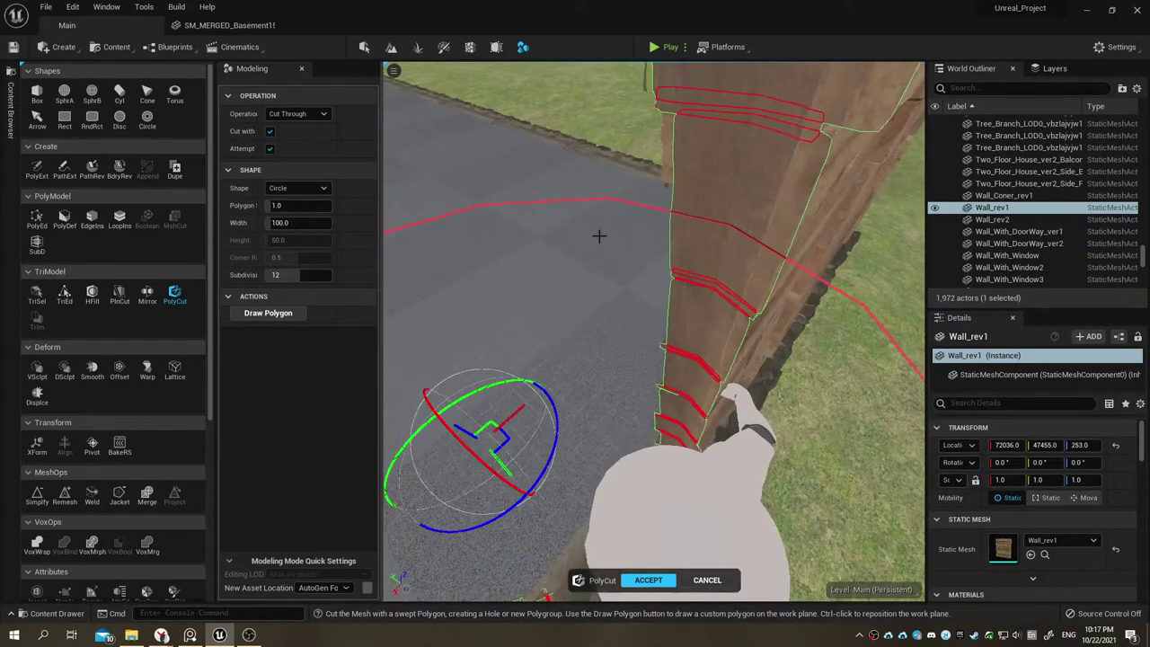
{"action": "left_click_drag", "start_coordinate": [1002, 462], "coordinate": [1042, 463]}
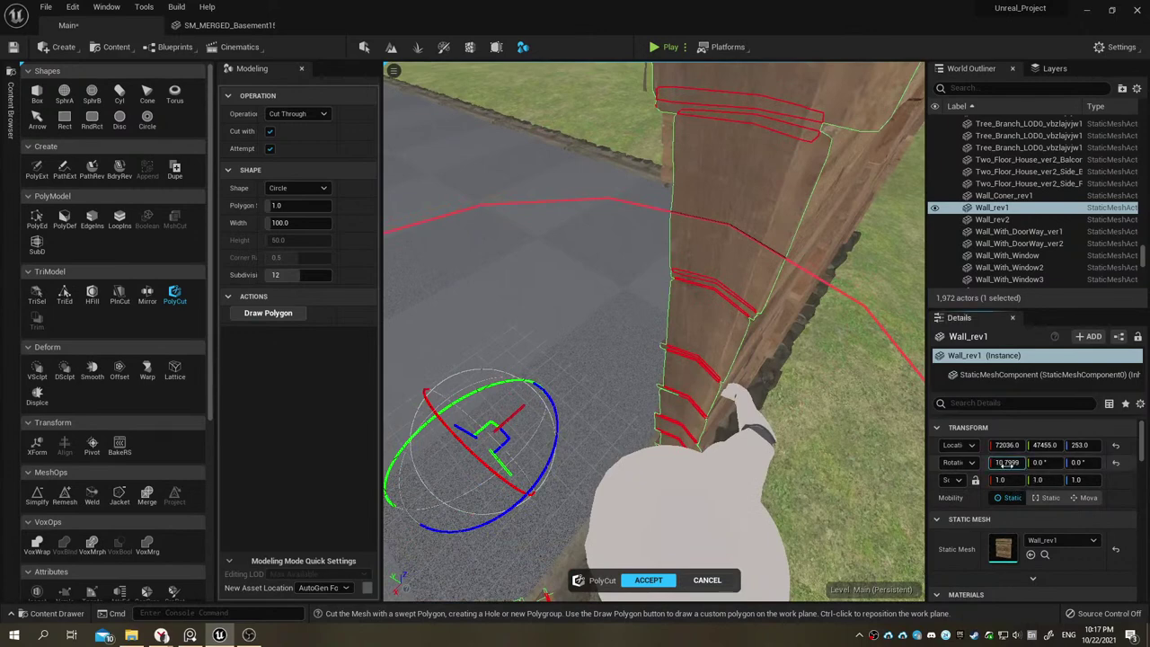
{"action": "left_click", "coordinate": [1115, 462]}
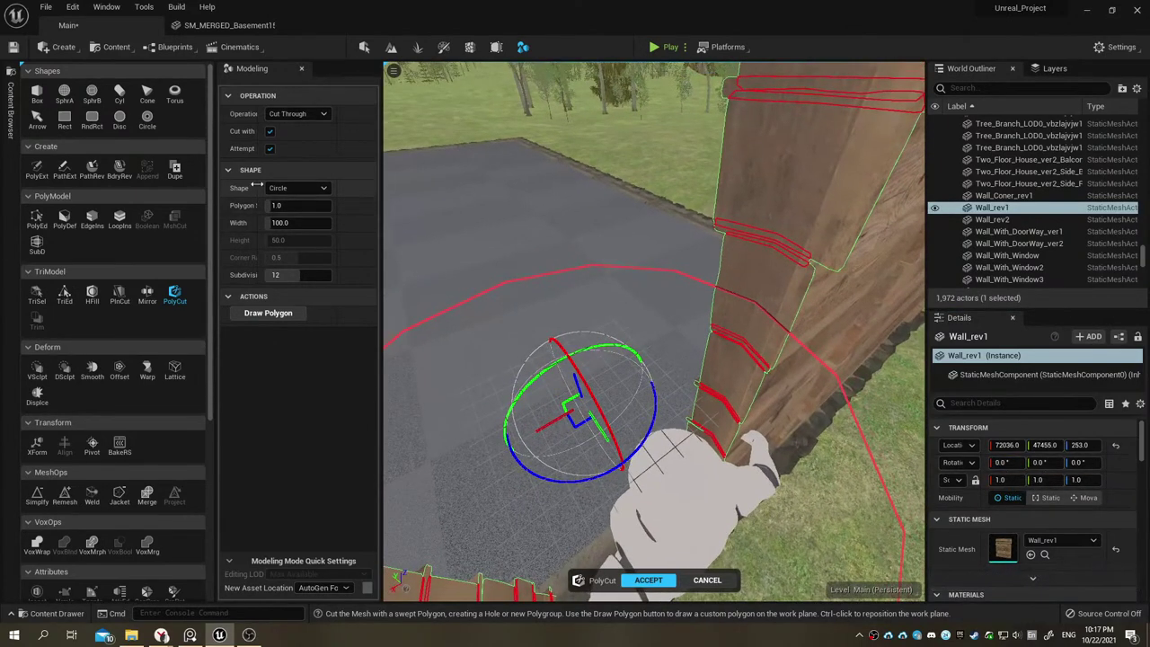
{"action": "left_click", "coordinate": [319, 113]}
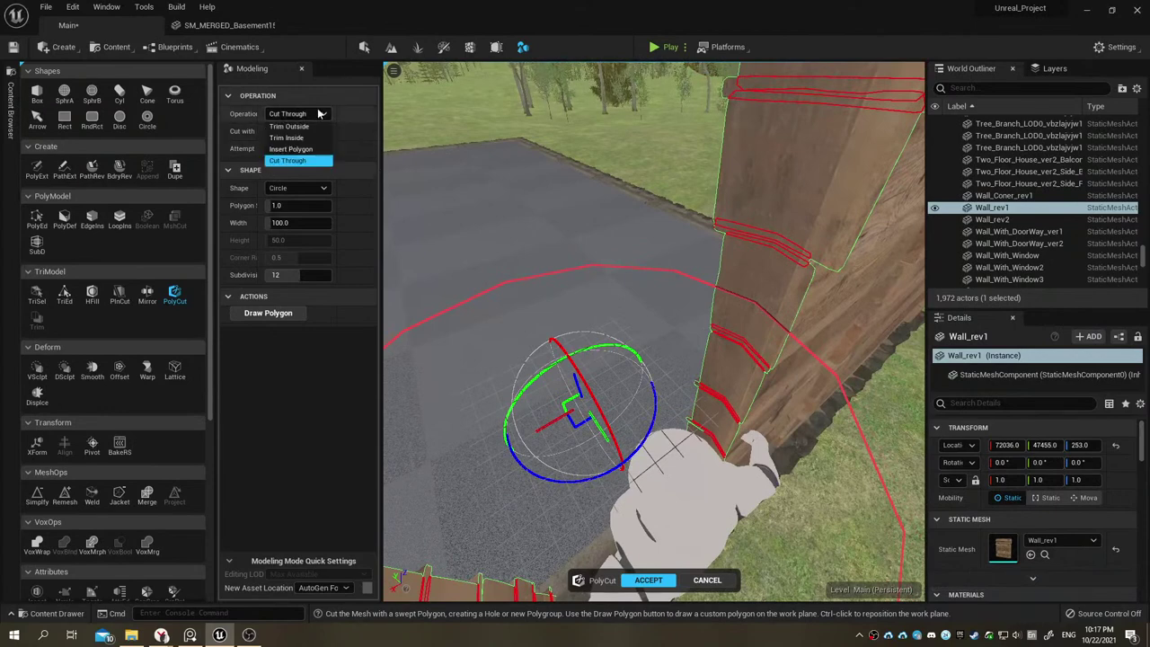
{"action": "left_click", "coordinate": [308, 136]}
{"action": "left_click", "coordinate": [304, 119]}
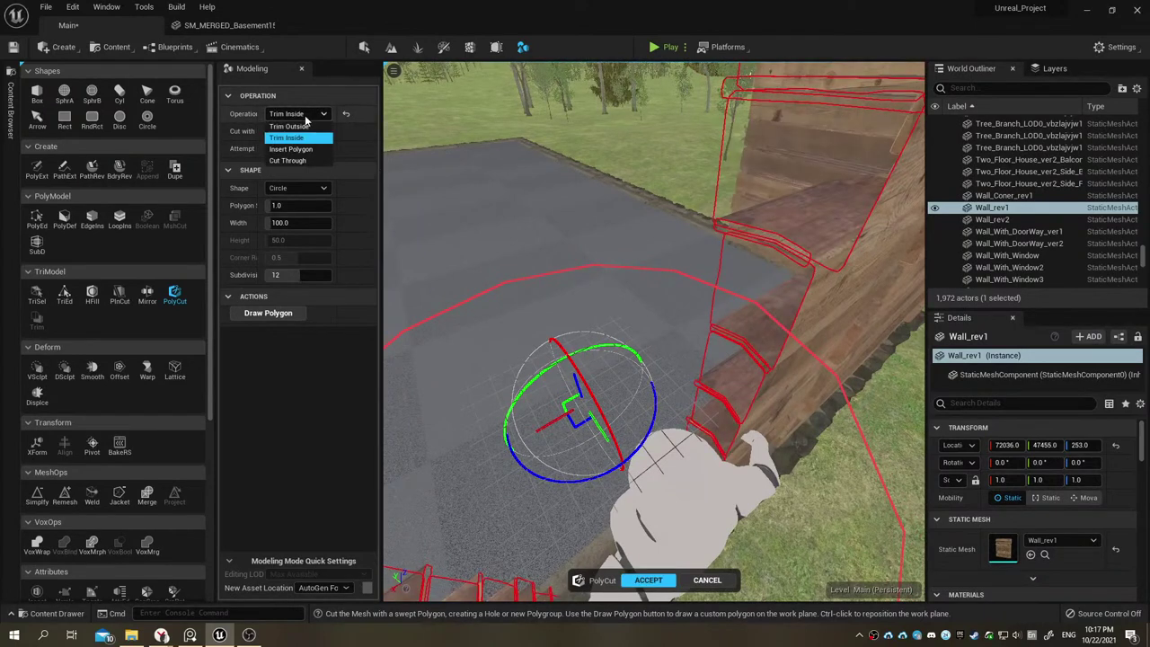
{"action": "left_click", "coordinate": [297, 126]}
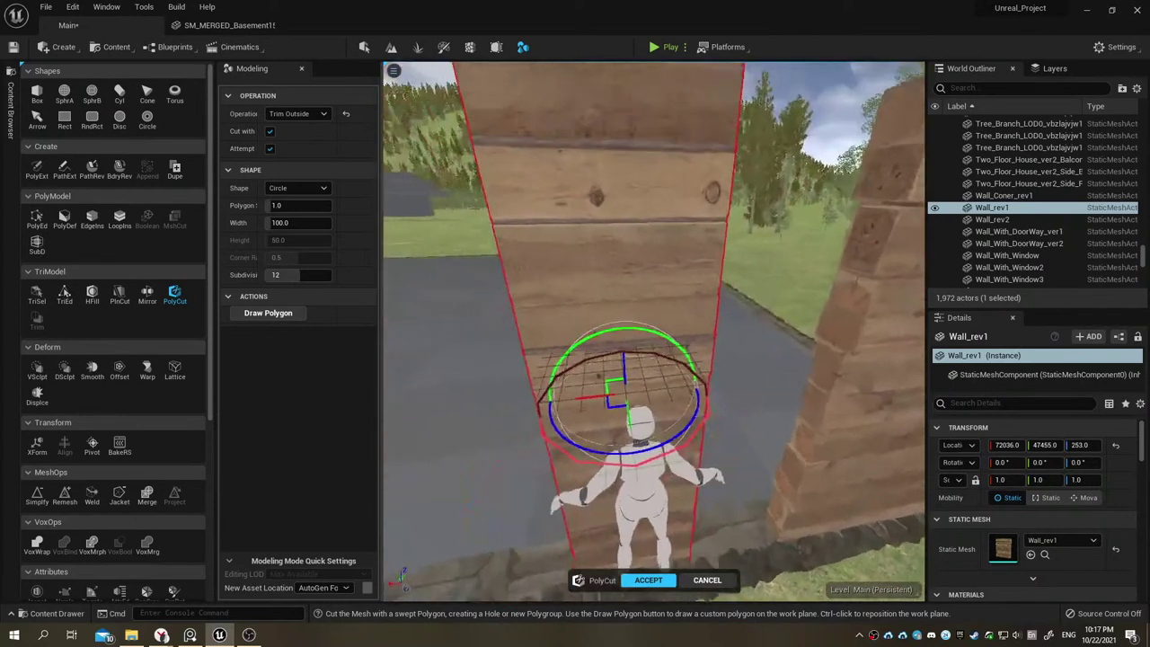
{"action": "left_click", "coordinate": [306, 113]}
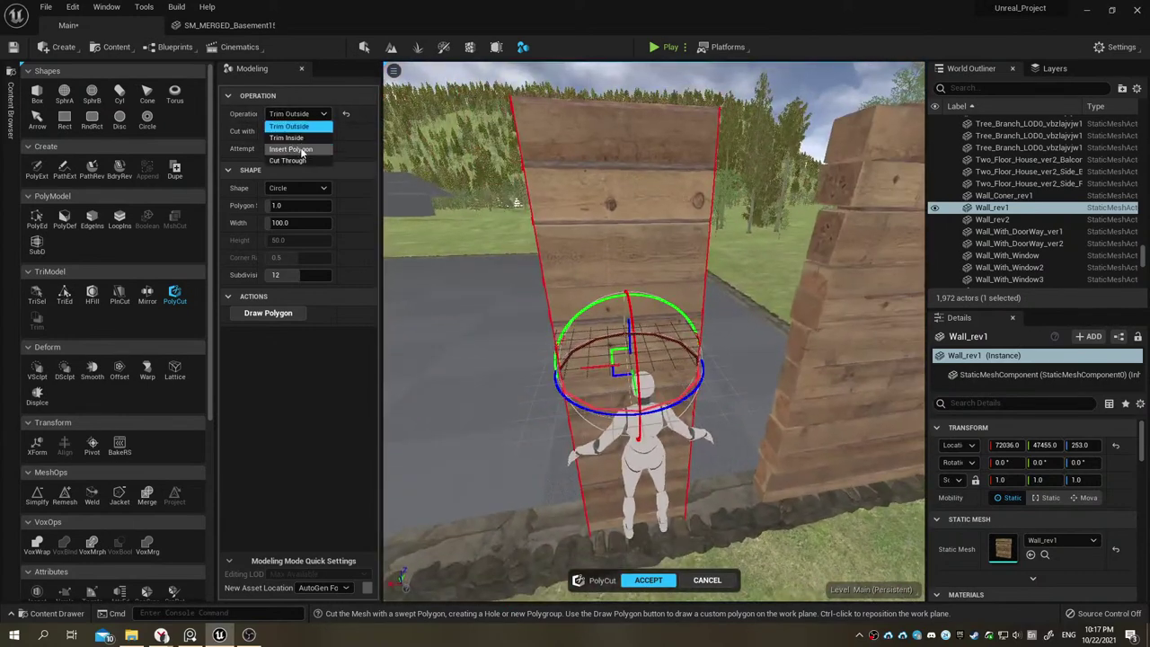
{"action": "left_click", "coordinate": [300, 139]}
{"action": "left_click", "coordinate": [296, 113]}
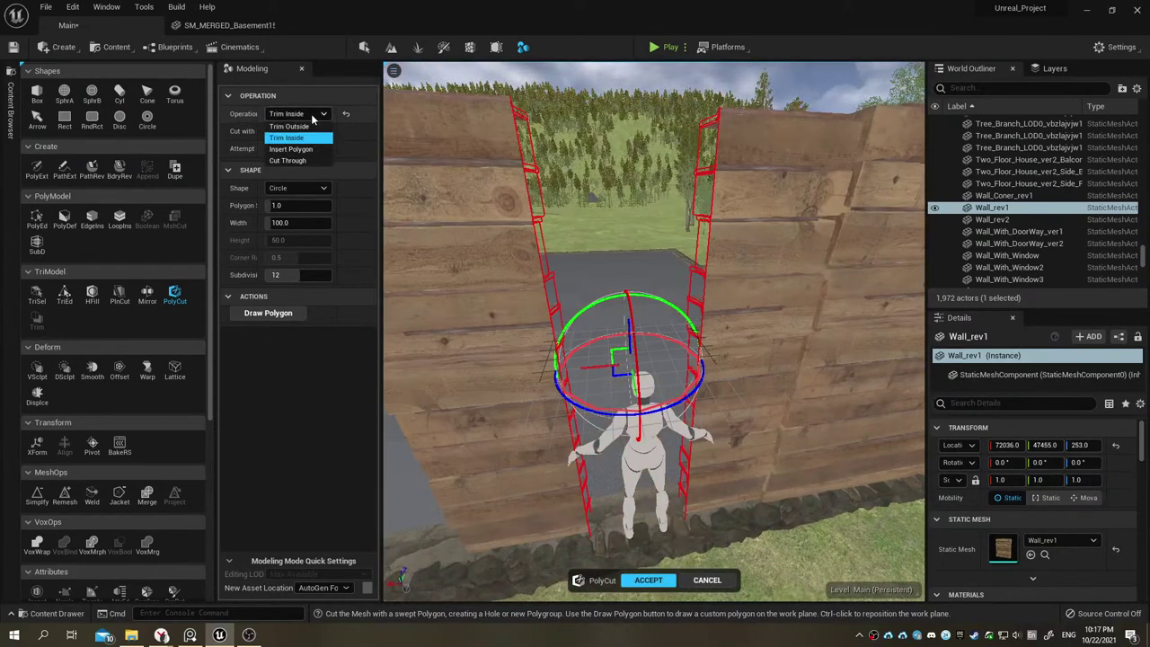
{"action": "left_click", "coordinate": [296, 150]}
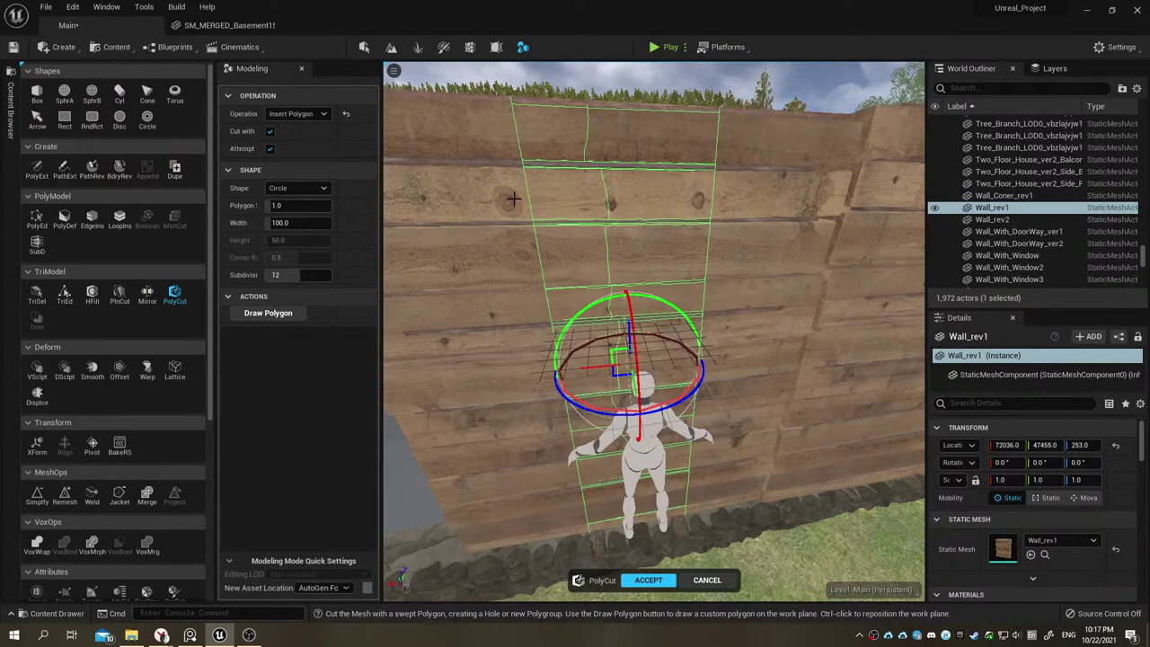
{"action": "left_click", "coordinate": [296, 113]}
{"action": "left_click", "coordinate": [296, 160]}
{"action": "right_click_drag", "start_coordinate": [629, 359], "coordinate": [683, 360]}
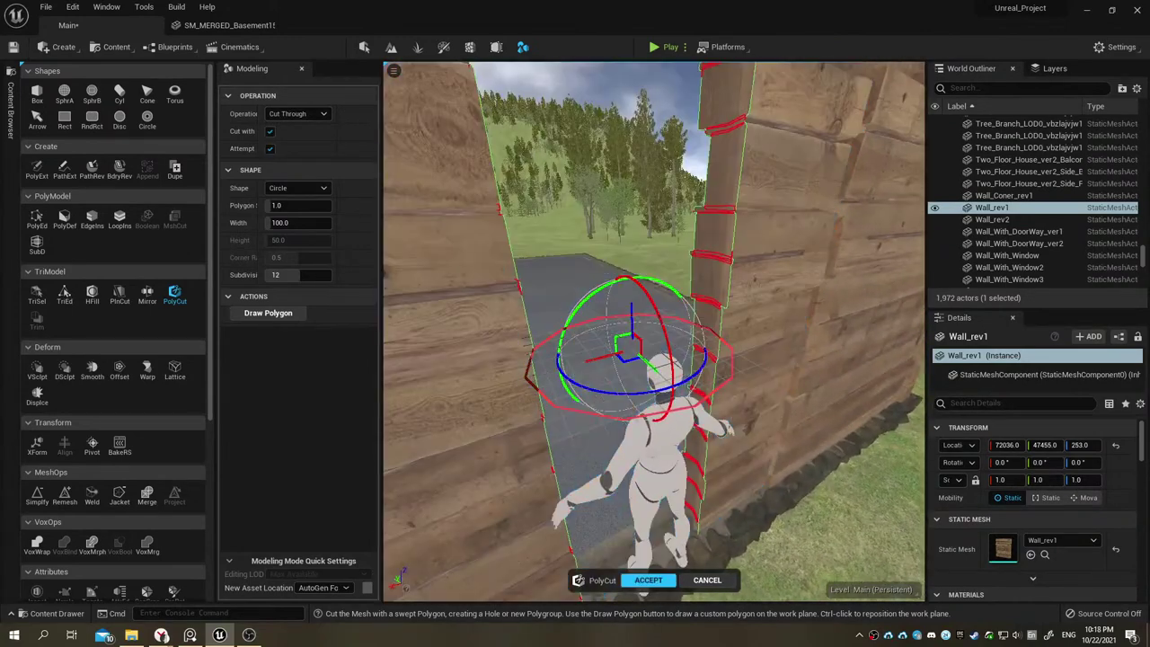
Step: Raise the cutting circle onto the wall, try width 10, and reset polygon scale to 1.0
{"action": "mouse_move", "coordinate": [635, 319]}
{"action": "left_mouse_down"}
{"action": "mouse_move", "coordinate": [568, 319]}
{"action": "mouse_move", "coordinate": [561, 289]}
{"action": "left_mouse_up"}
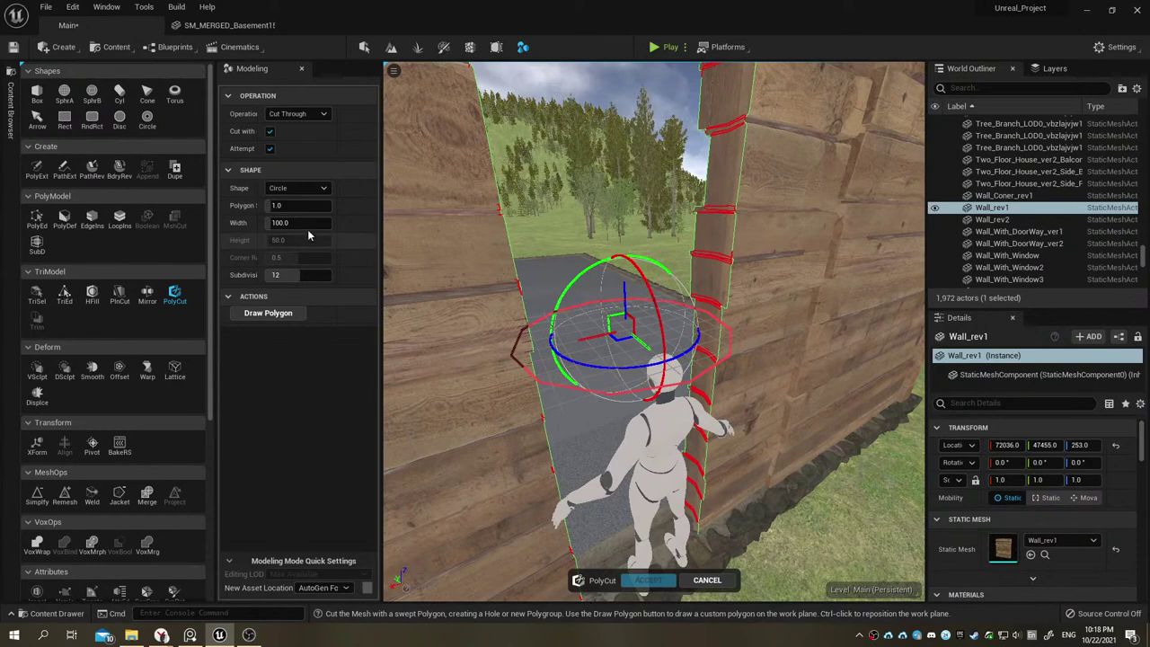
{"action": "mouse_move", "coordinate": [297, 205]}
{"action": "left_mouse_down"}
{"action": "mouse_move", "coordinate": [310, 205]}
{"action": "mouse_move", "coordinate": [287, 205]}
{"action": "left_mouse_up"}
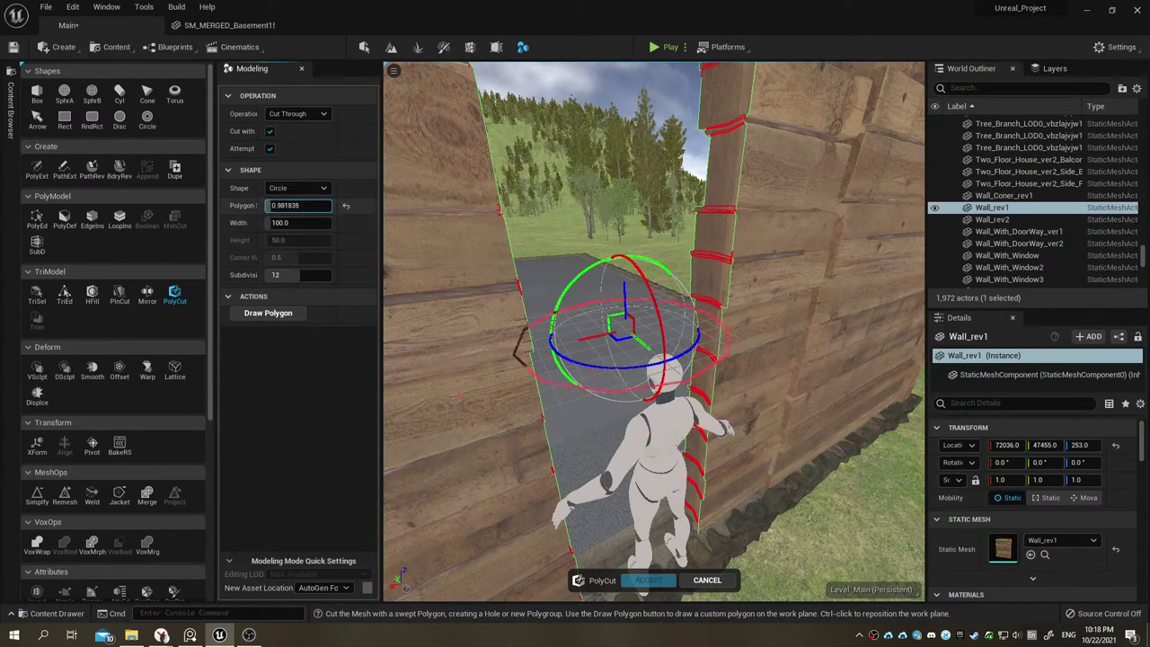
{"action": "right_click_drag", "start_coordinate": [519, 249], "coordinate": [520, 250]}
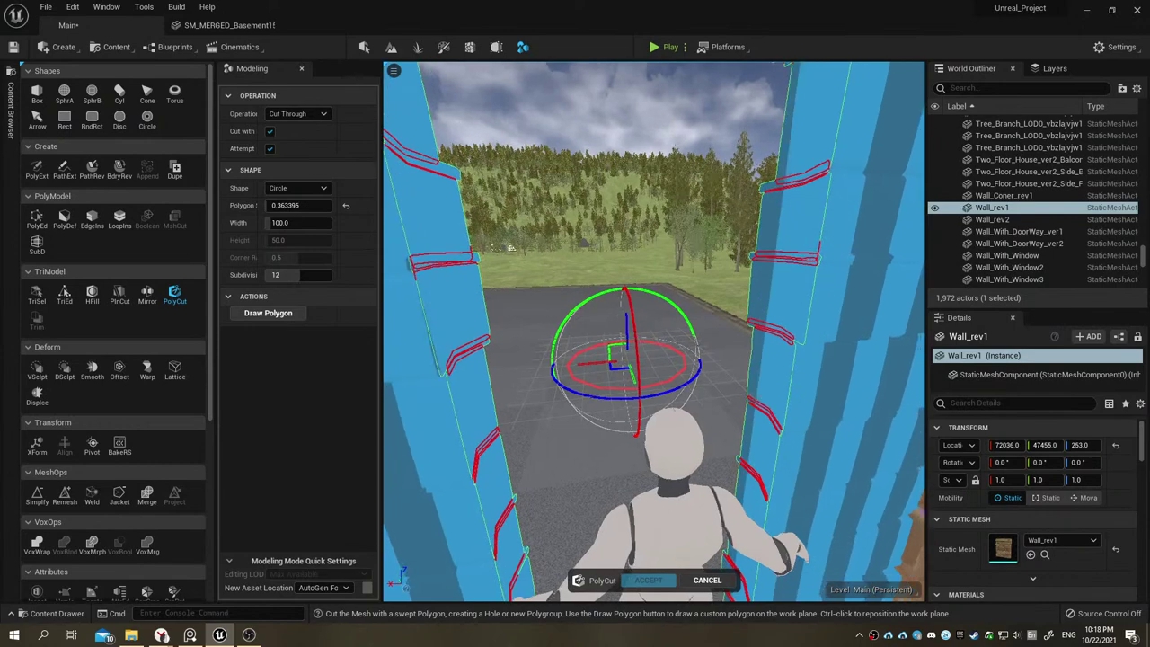
{"action": "right_click_drag", "start_coordinate": [519, 250], "coordinate": [520, 250]}
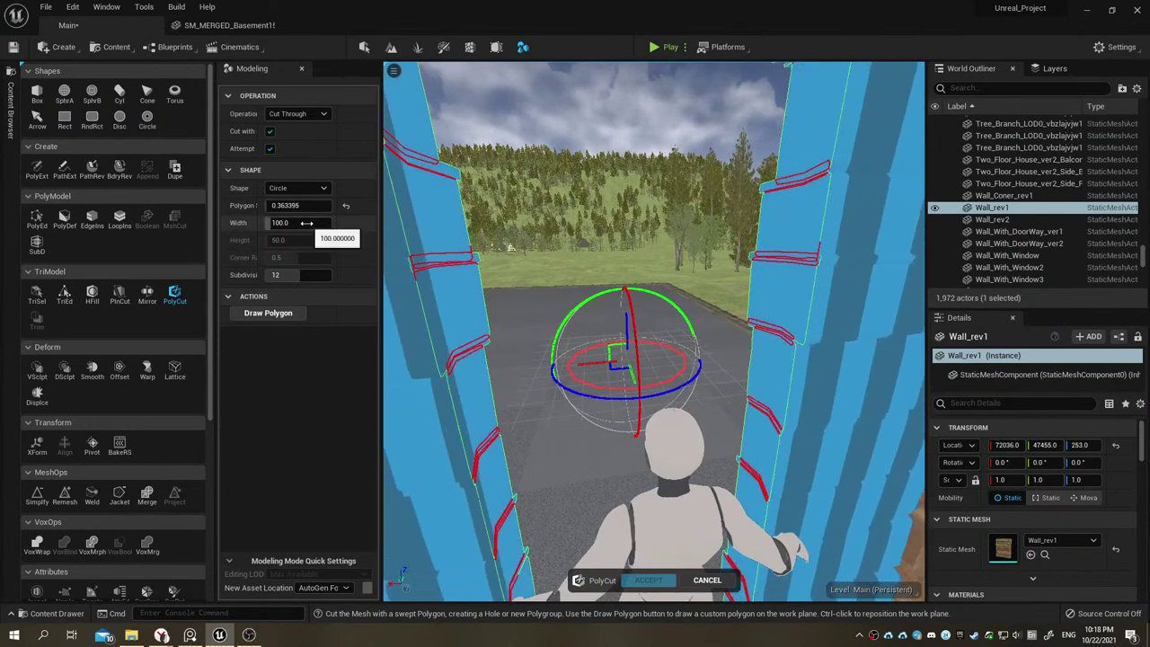
{"action": "left_click", "coordinate": [307, 222]}
{"action": "type", "text": "10"}
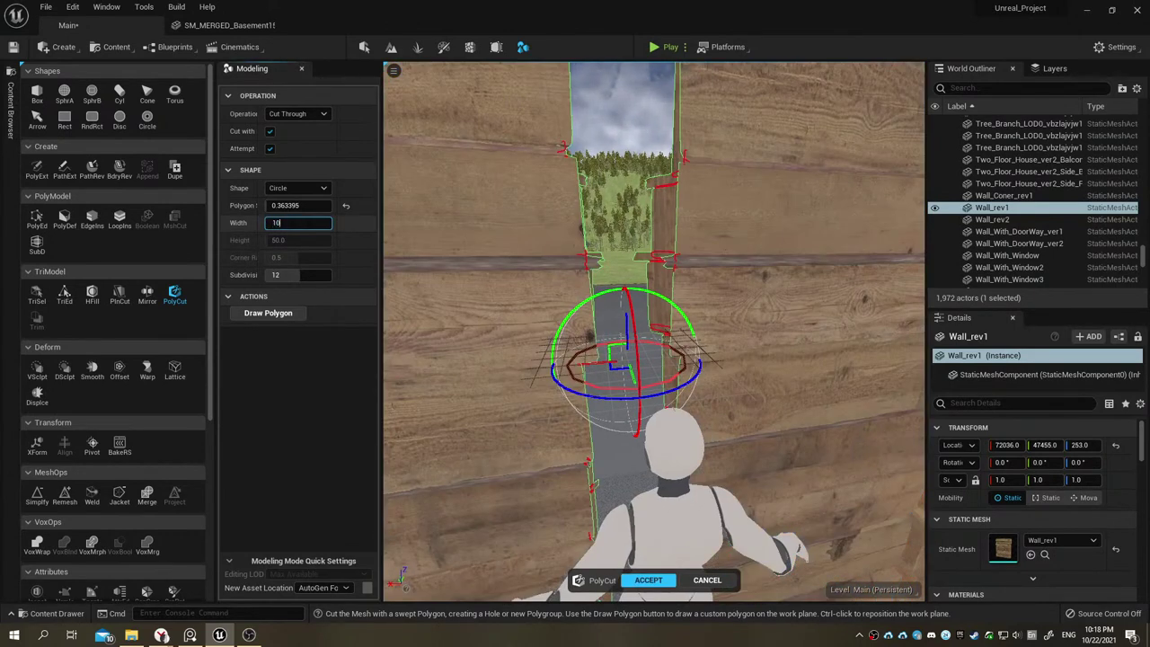
{"action": "key", "text": "Return"}
{"action": "left_click", "coordinate": [346, 206]}
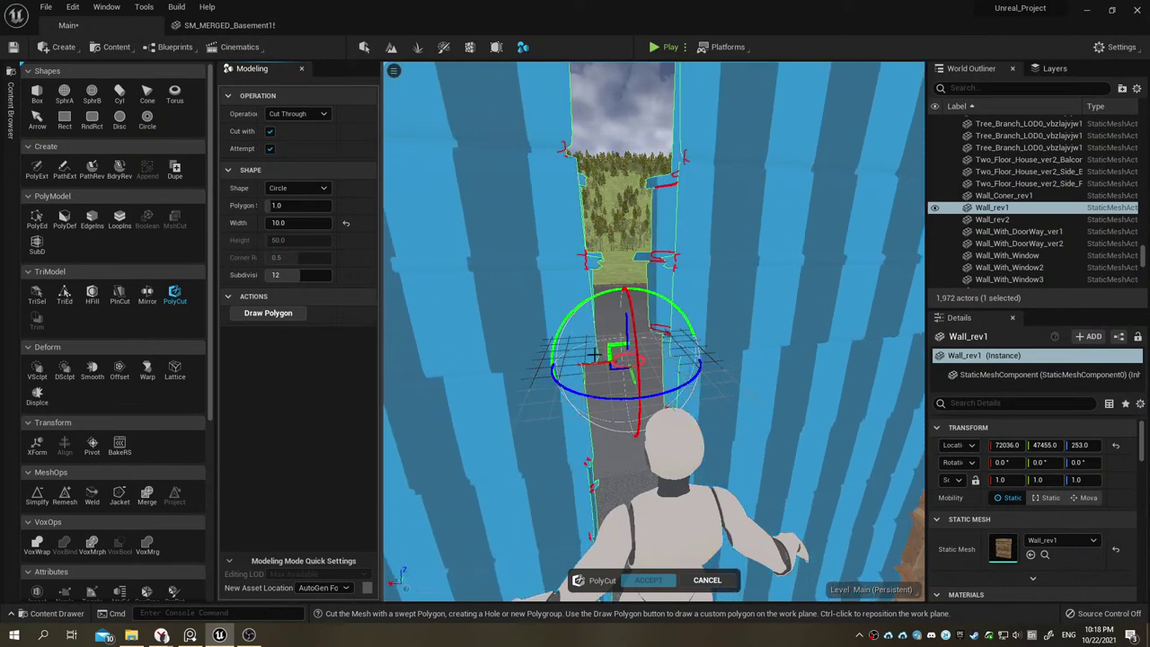
Step: Pull the view back from the wall and set the cut width back to 100
{"action": "left_click", "coordinate": [646, 346]}
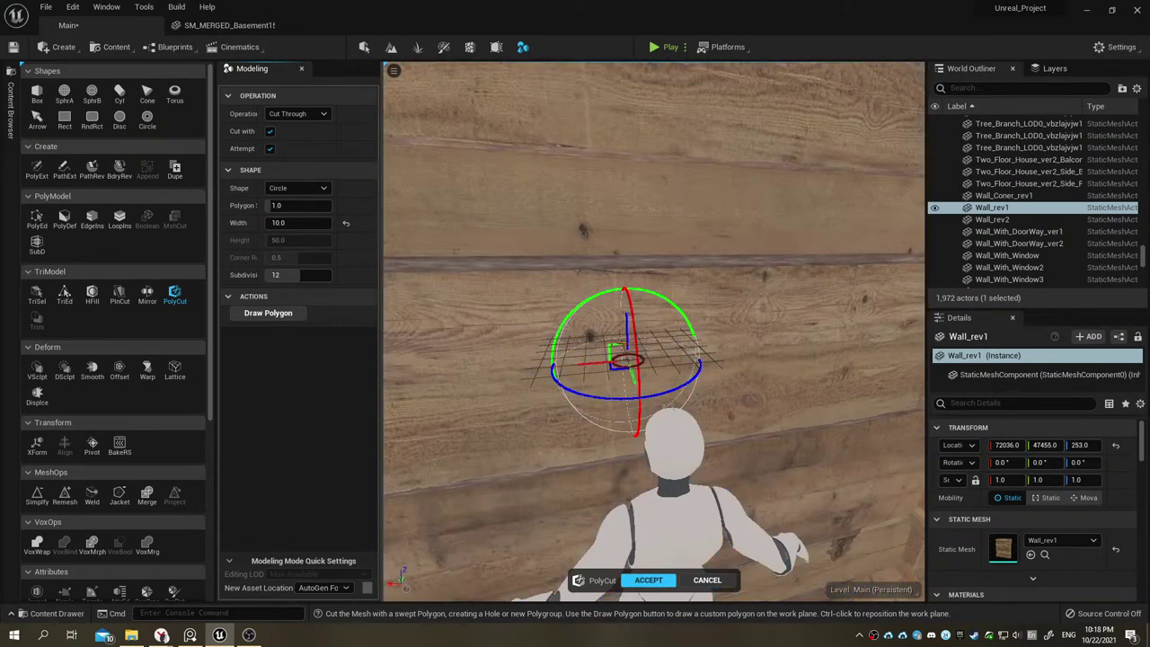
{"action": "right_click_drag", "start_coordinate": [646, 346], "coordinate": [646, 346]}
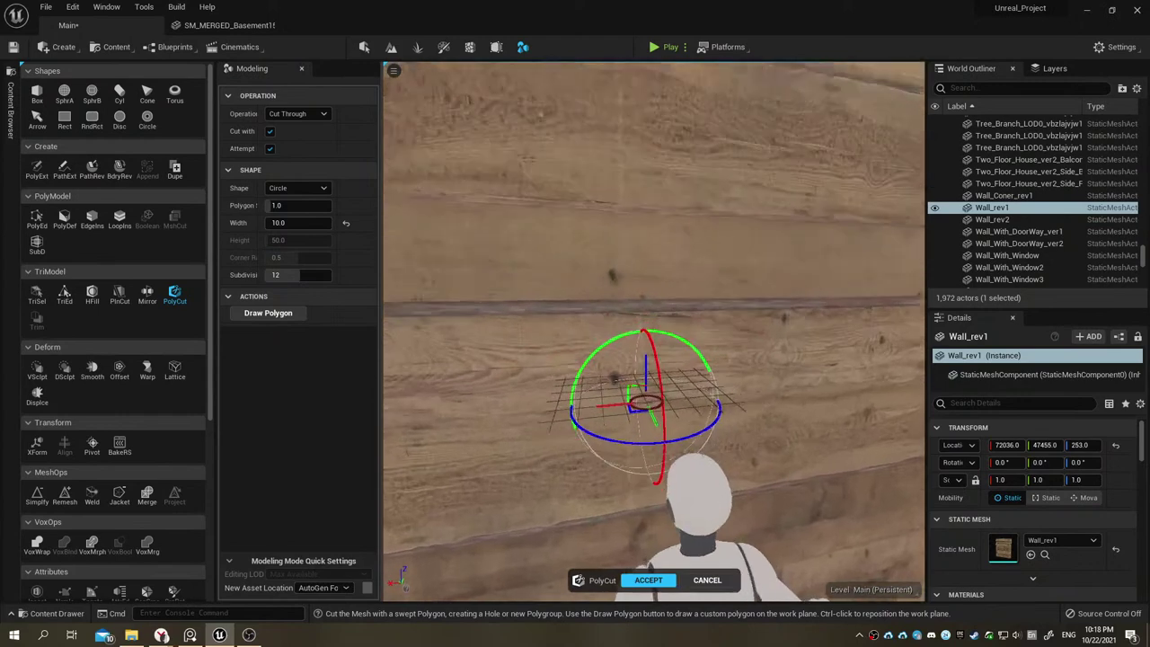
{"action": "right_click_drag", "start_coordinate": [734, 368], "coordinate": [734, 368]}
{"action": "right_click_drag", "start_coordinate": [665, 400], "coordinate": [653, 409]}
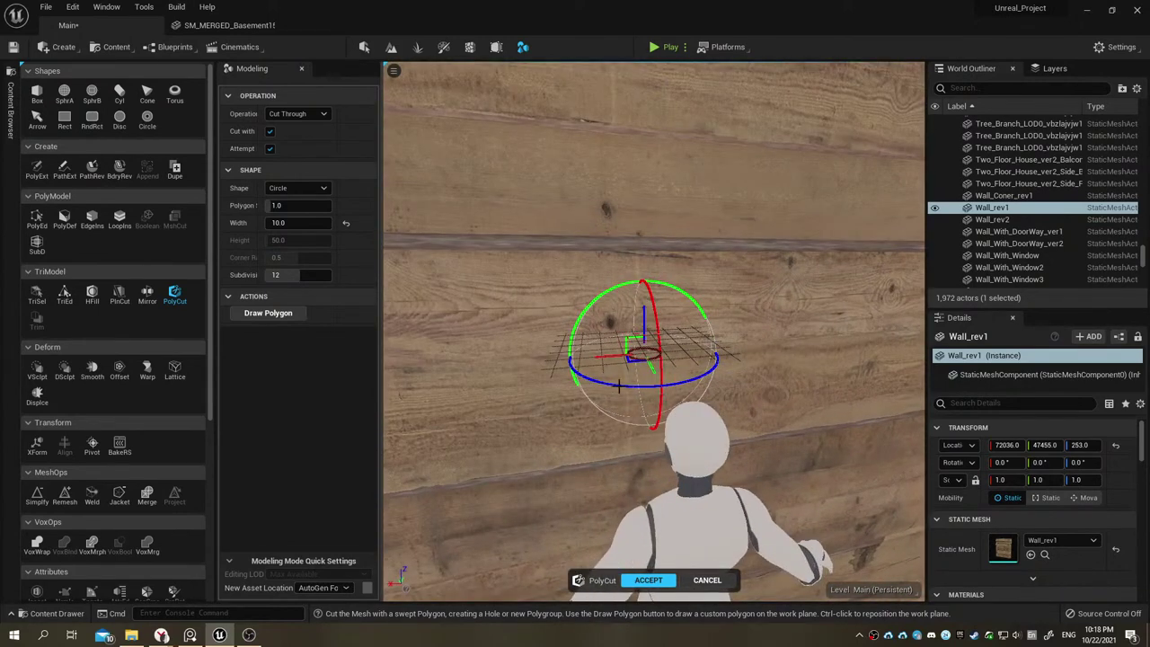
{"action": "mouse_move", "coordinate": [618, 385]}
{"action": "right_mouse_down"}
{"action": "mouse_move", "coordinate": [651, 396]}
{"action": "mouse_move", "coordinate": [665, 357]}
{"action": "right_mouse_up"}
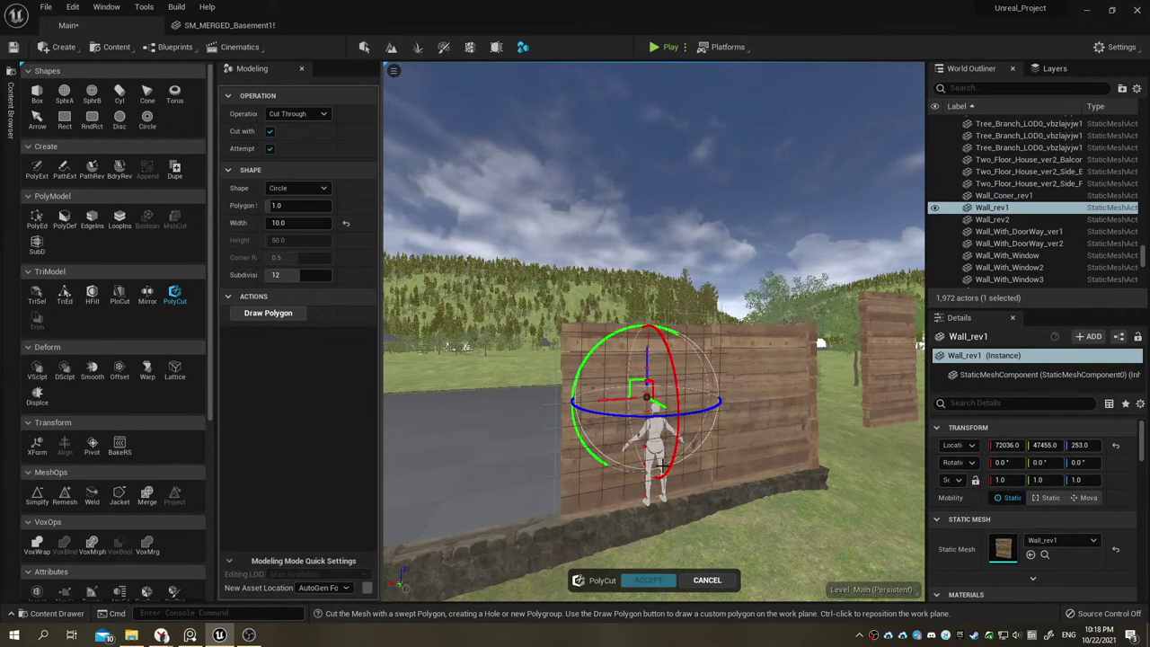
{"action": "left_click", "coordinate": [301, 223]}
{"action": "type", "text": "100"}
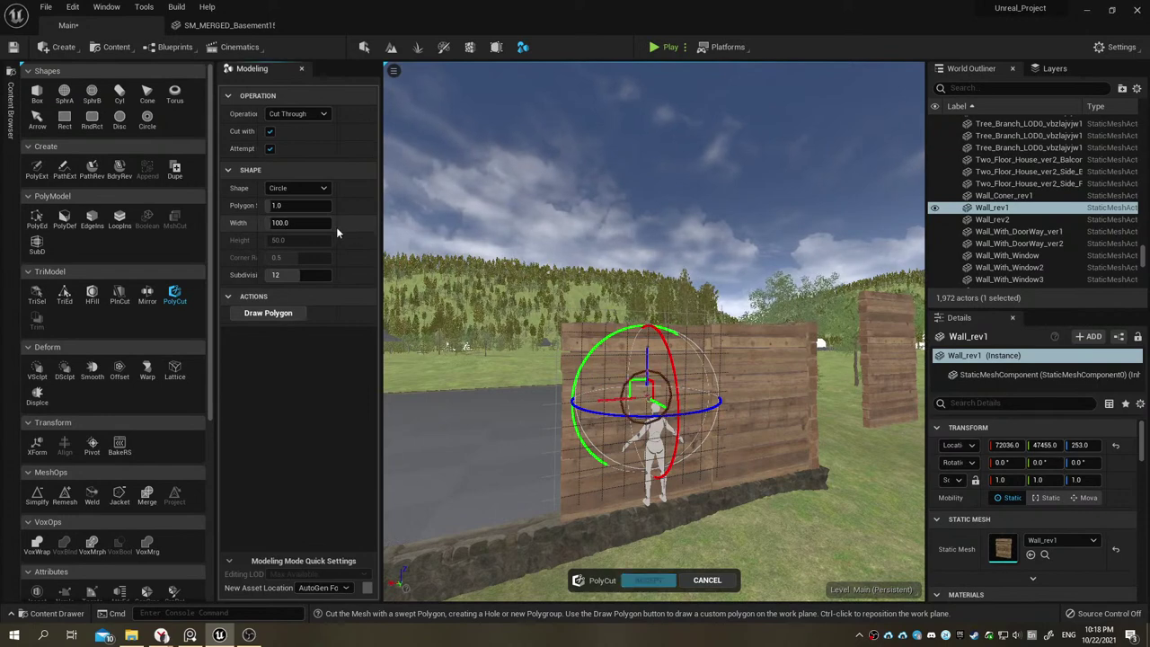
{"action": "key", "text": "Return"}
{"action": "left_click_drag", "start_coordinate": [503, 370], "coordinate": [575, 373], "text": "alt"}
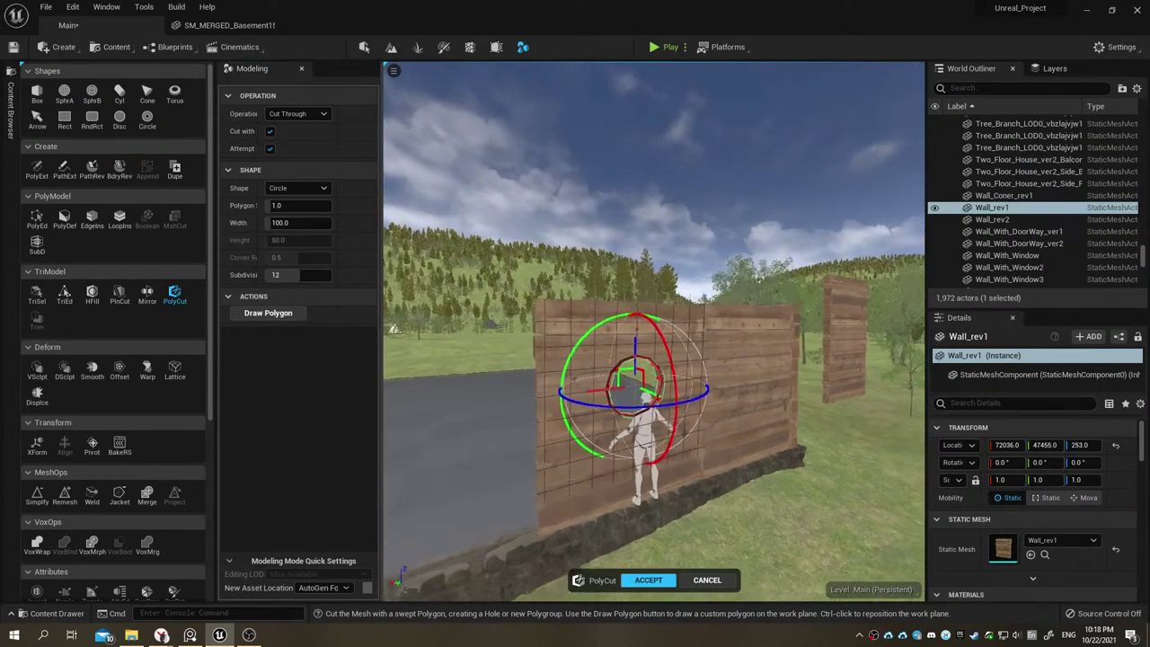
Step: Change the PolyCut shape to Square and orbit to face the wall
{"action": "left_click", "coordinate": [294, 189]}
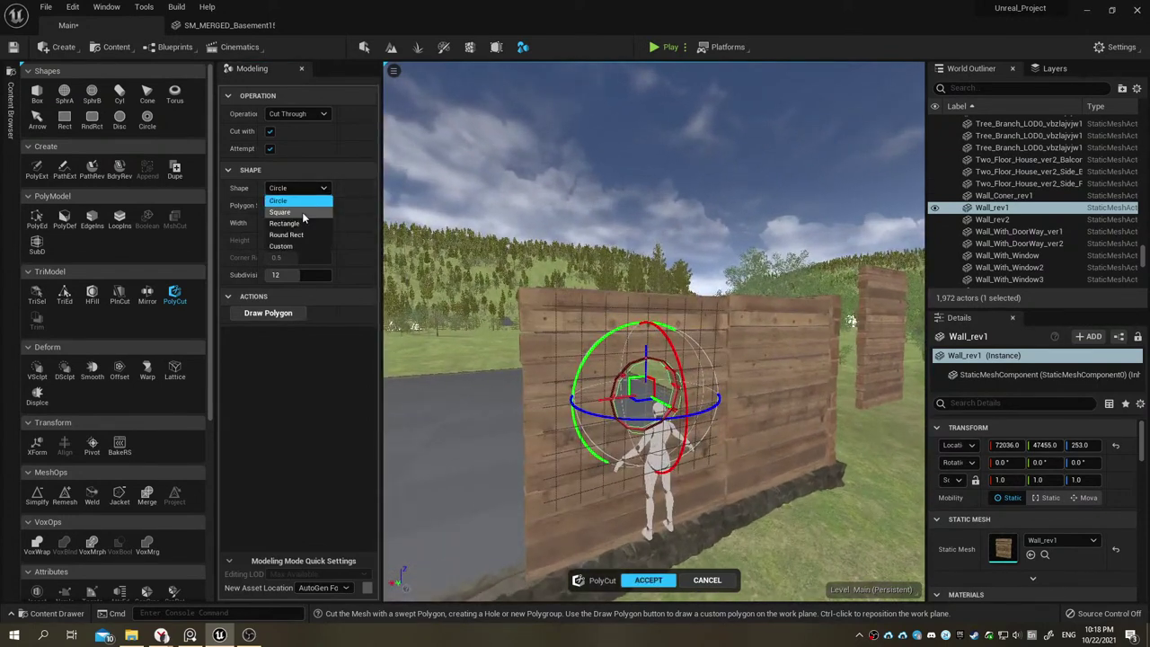
{"action": "left_click", "coordinate": [302, 212]}
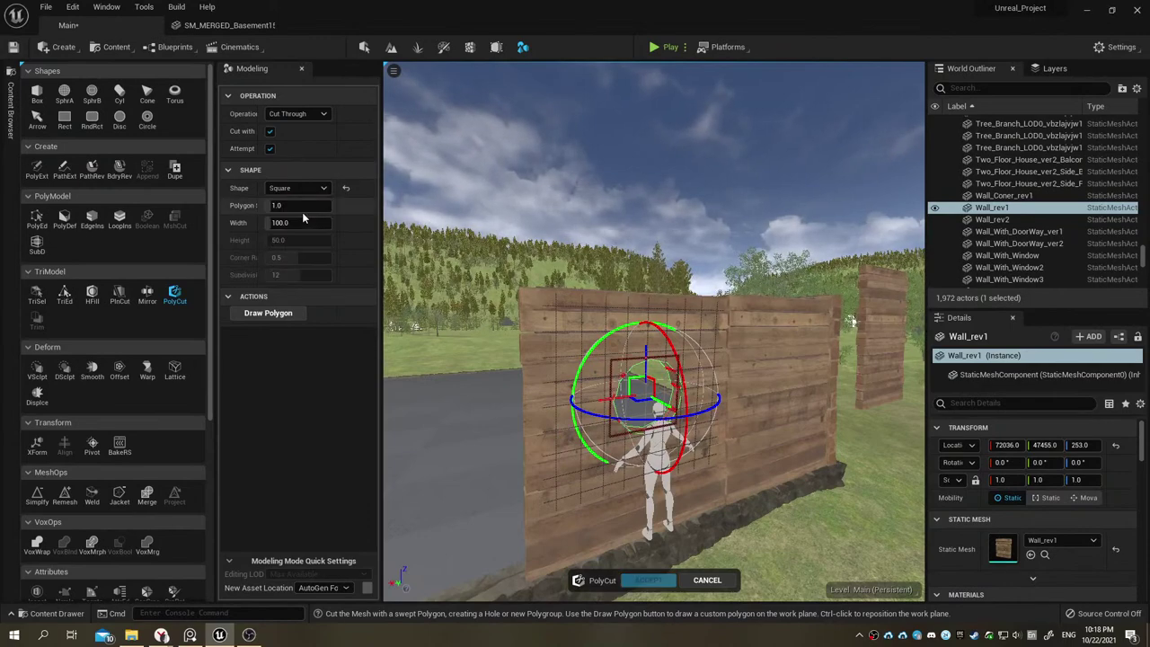
{"action": "left_click_drag", "start_coordinate": [807, 367], "coordinate": [845, 359], "text": "alt"}
{"action": "scroll", "coordinate": [486, 264], "scroll_direction": "up", "scroll_amount": 10}
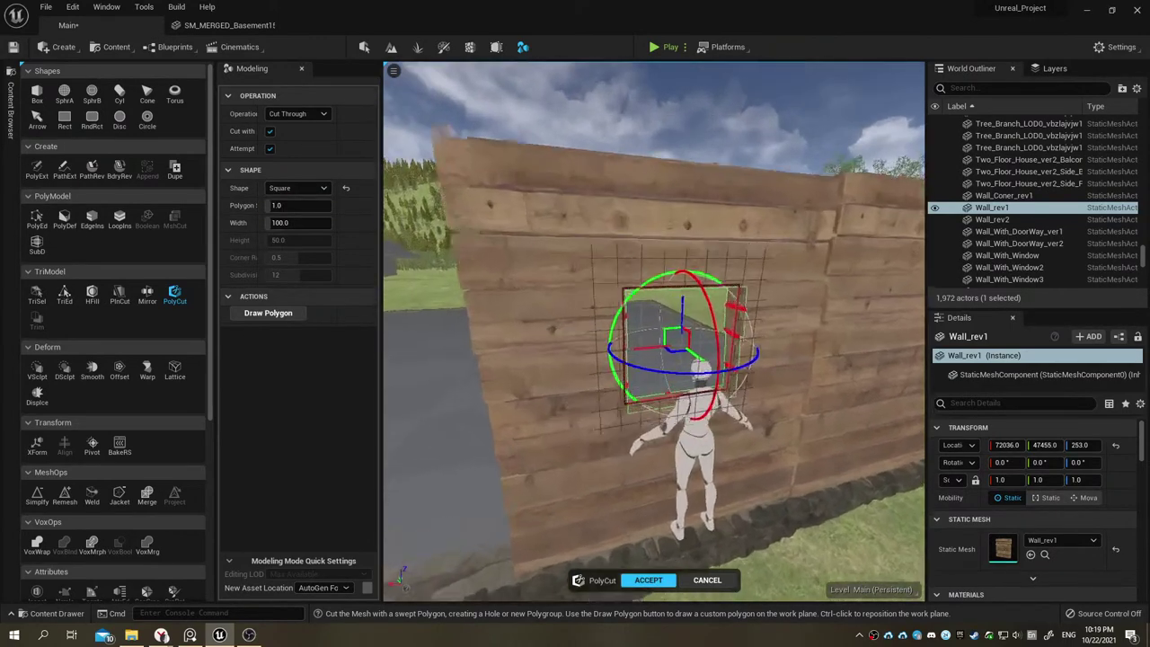
{"action": "scroll", "coordinate": [735, 319], "scroll_direction": "down", "scroll_amount": 8}
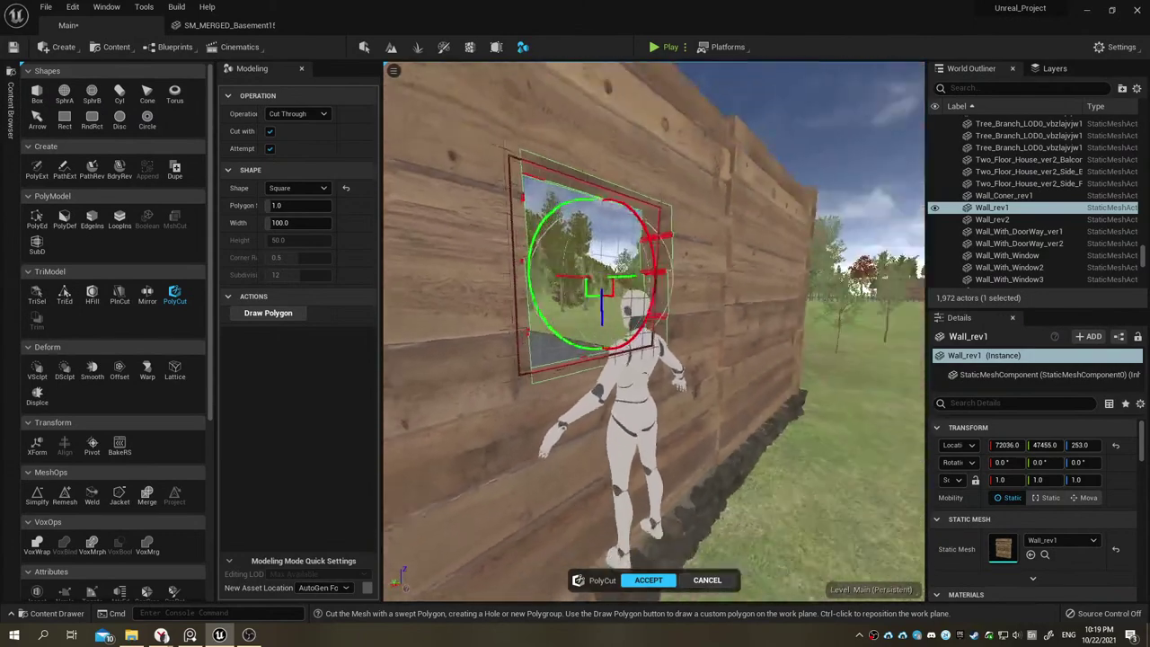
{"action": "left_click_drag", "start_coordinate": [634, 310], "coordinate": [602, 272], "text": "alt"}
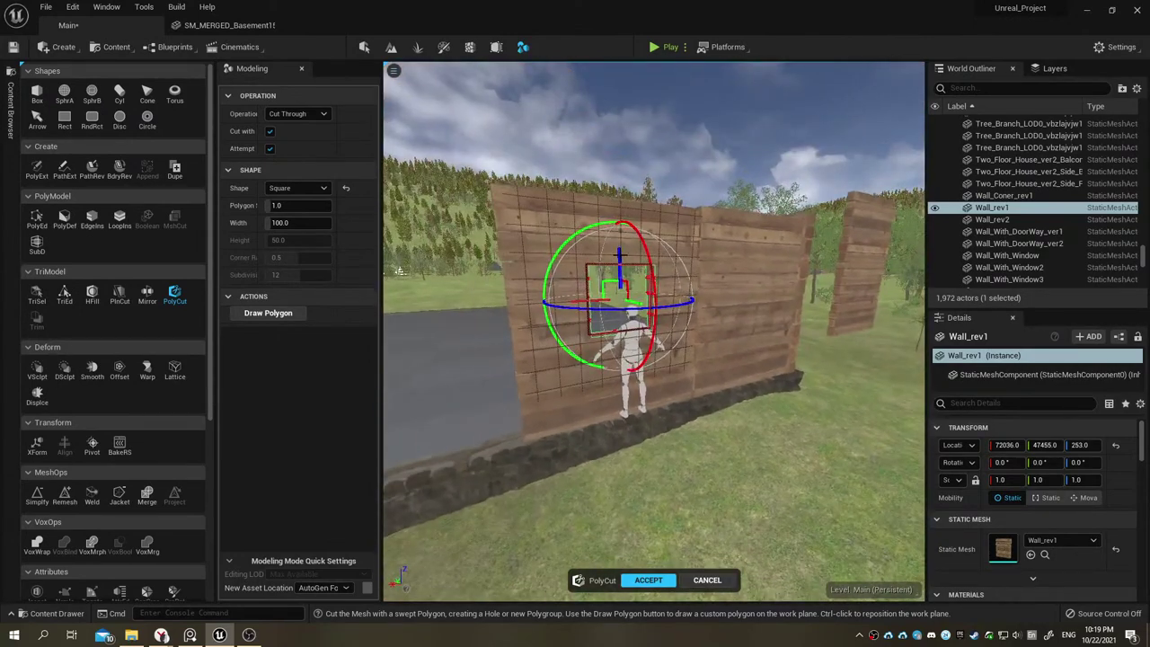
{"action": "mouse_move", "coordinate": [400, 271]}
{"action": "left_mouse_down", "text": "alt"}
{"action": "mouse_move", "coordinate": [430, 279]}
{"action": "mouse_move", "coordinate": [438, 309]}
{"action": "mouse_move", "coordinate": [476, 305]}
{"action": "left_mouse_up", "text": "alt"}
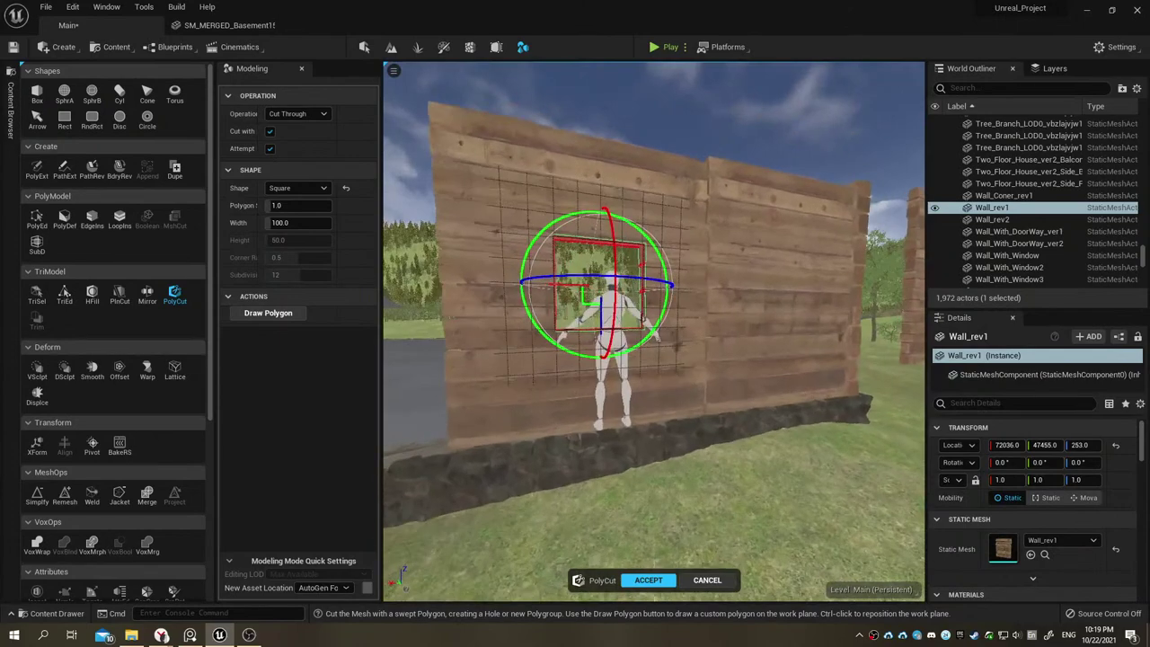
{"action": "mouse_move", "coordinate": [476, 306]}
{"action": "left_mouse_down", "text": "alt"}
{"action": "mouse_move", "coordinate": [474, 327]}
{"action": "mouse_move", "coordinate": [504, 325]}
{"action": "left_mouse_up", "text": "alt"}
Step: Try cut widths 50, 80, 7 and 70, settling on a width of 60
{"action": "left_click", "coordinate": [296, 223]}
{"action": "type", "text": "50"}
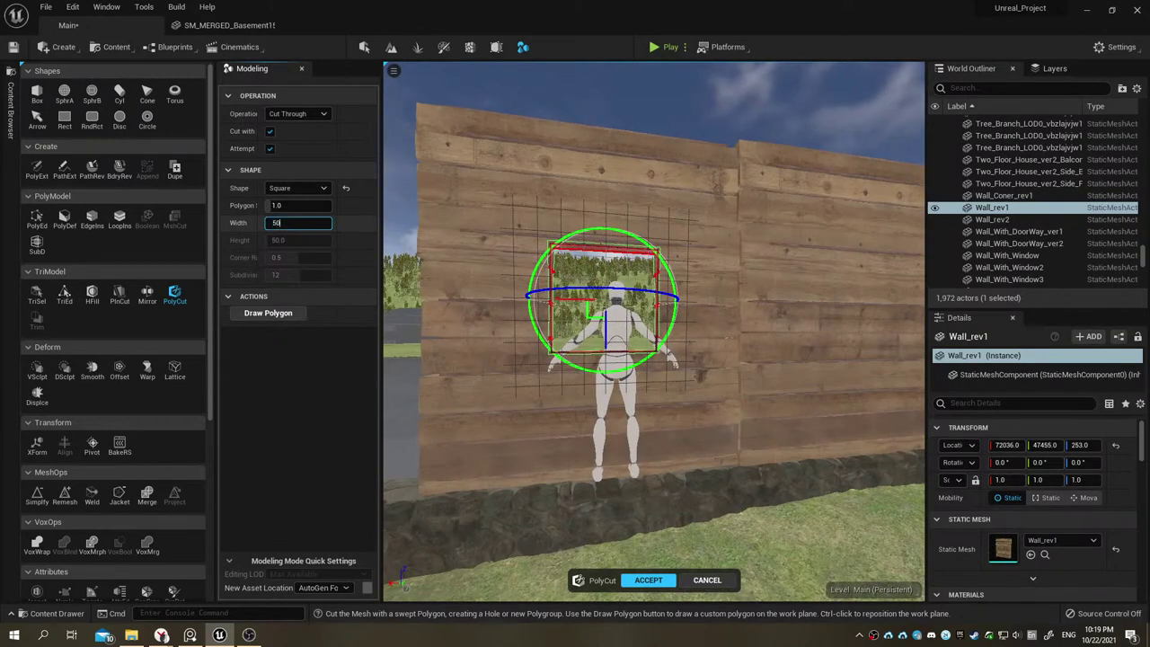
{"action": "key", "text": "Return"}
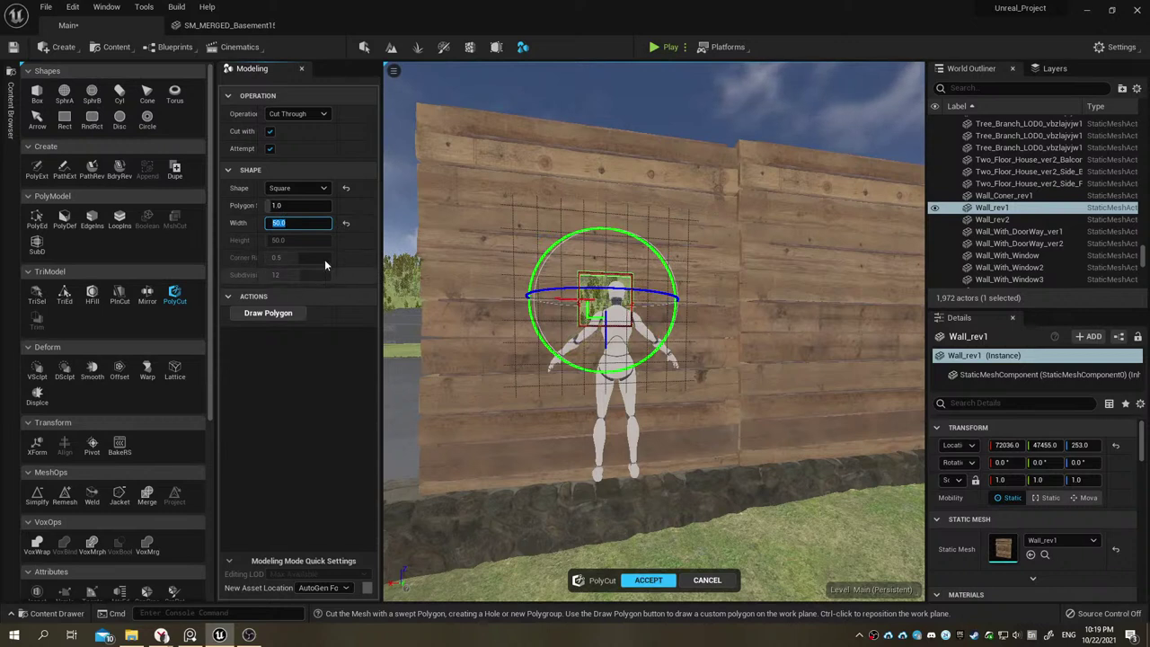
{"action": "type", "text": "0"}
{"action": "key", "text": "Return"}
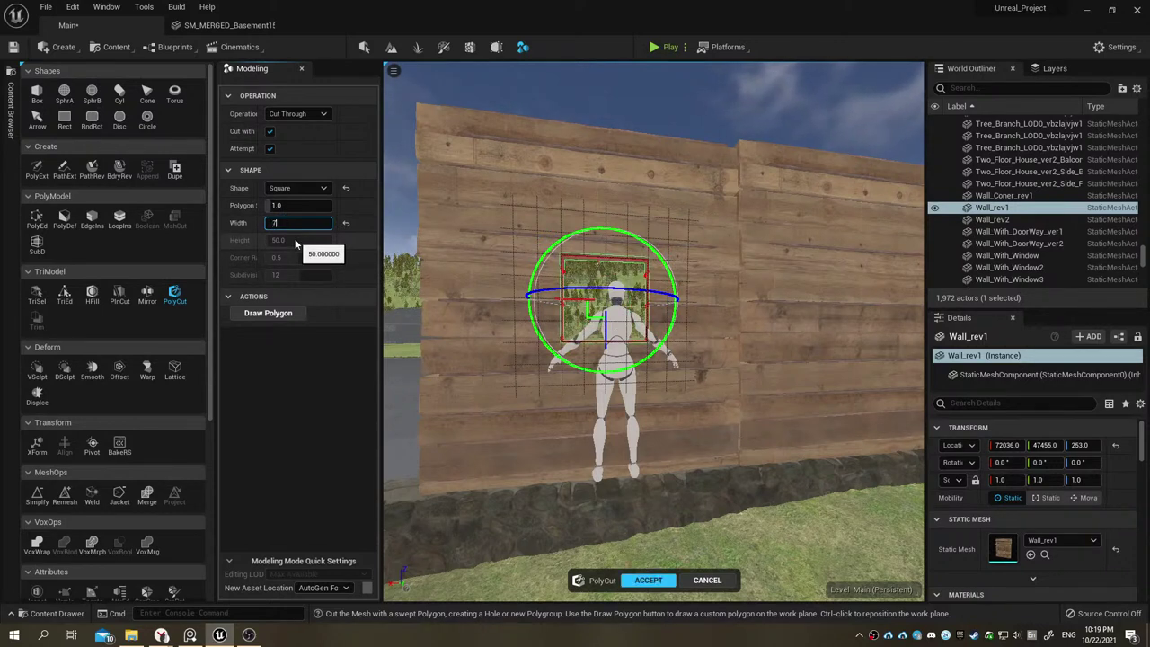
{"action": "key", "text": "Return"}
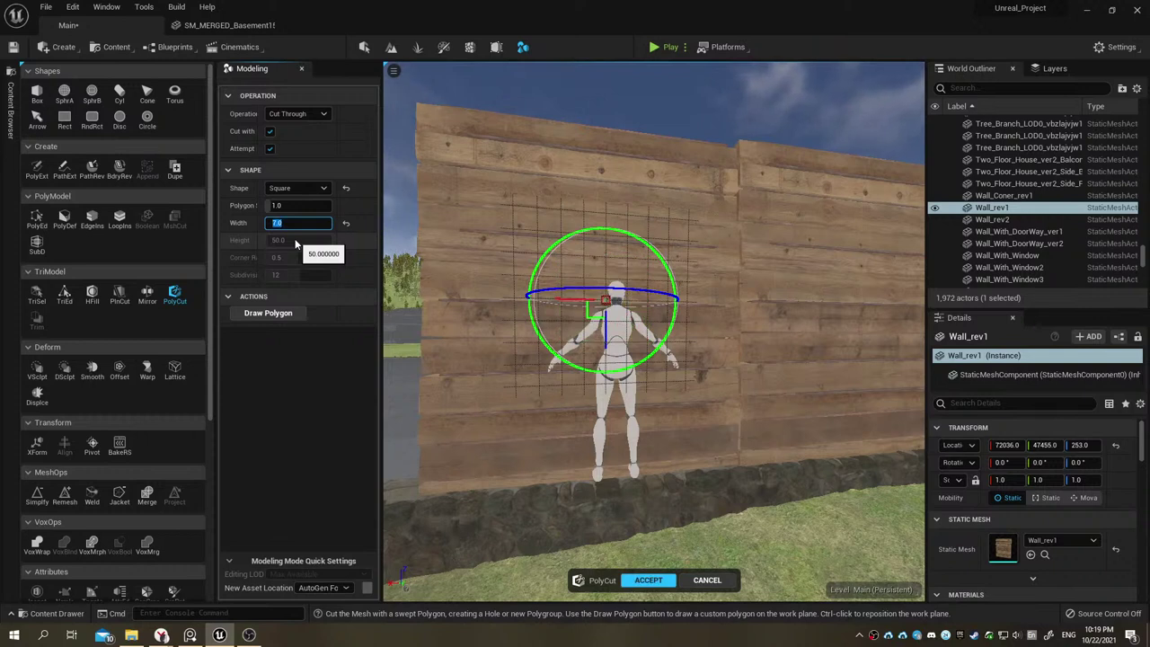
{"action": "type", "text": "70"}
{"action": "key", "text": "Return"}
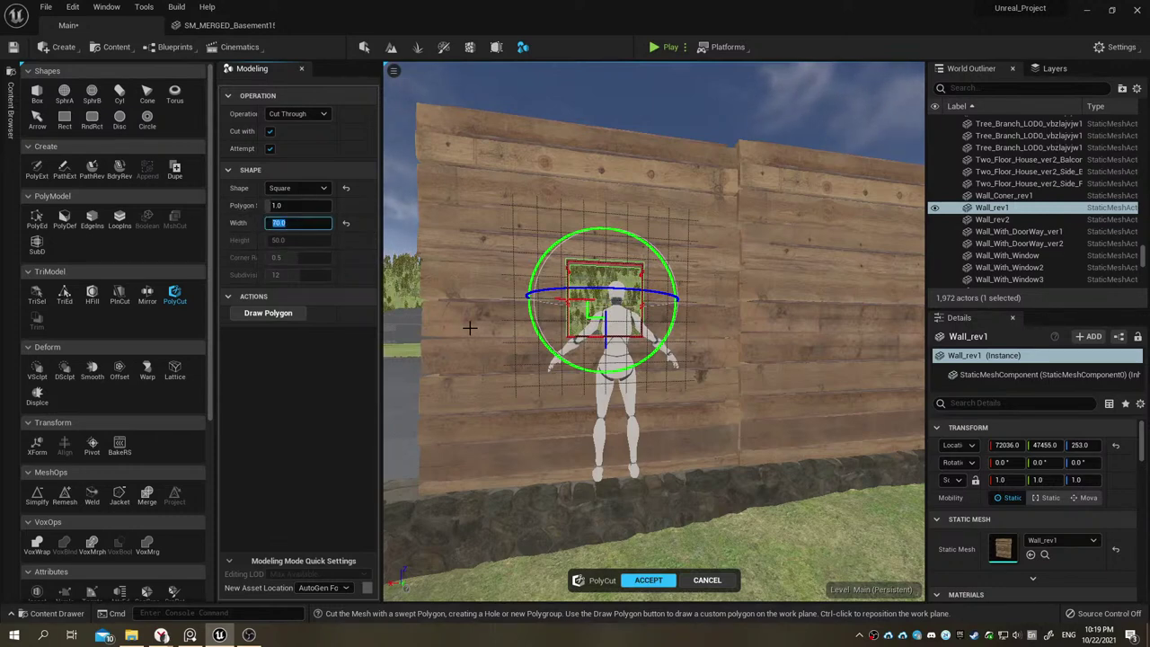
{"action": "type", "text": "60"}
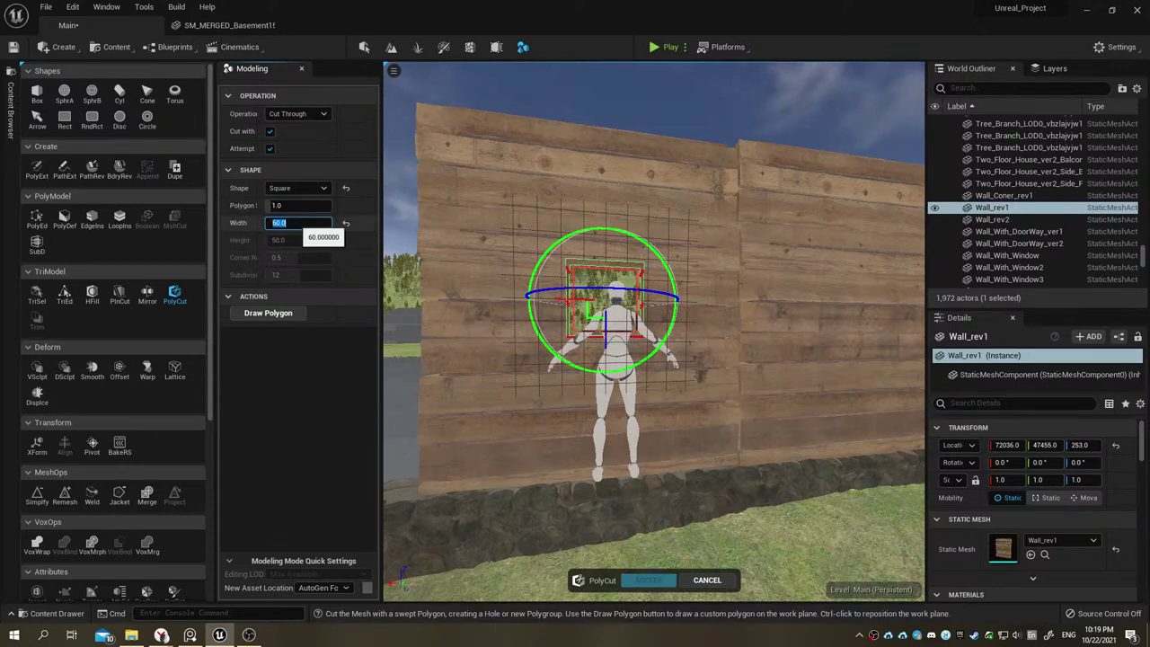
{"action": "key", "text": "Return"}
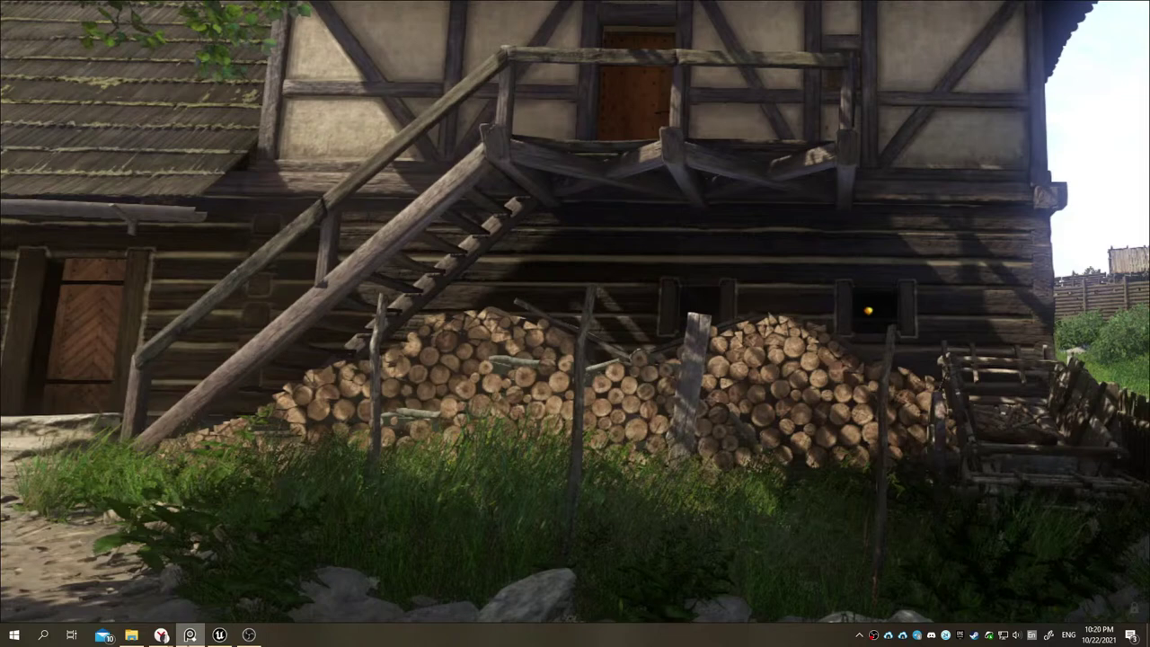
Step: Flip the square 60-wide cut plane upward and face the wall at the mannequin's head height
{"action": "key", "text": "alt+Tab"}
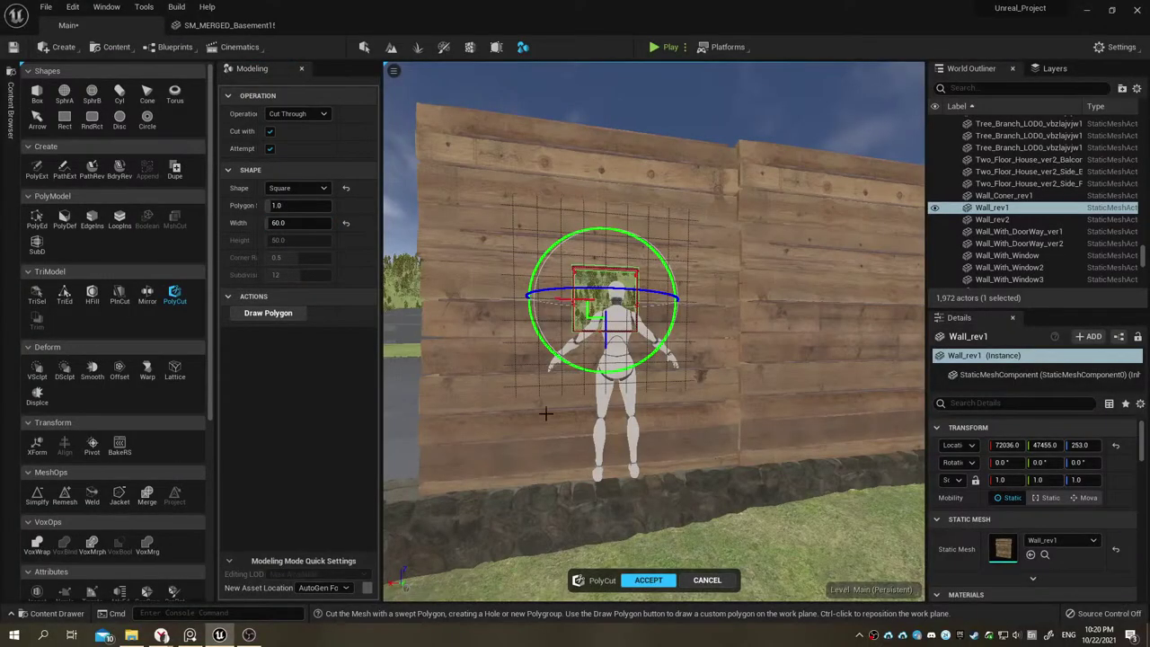
{"action": "left_click_drag", "start_coordinate": [545, 413], "coordinate": [629, 422], "text": "alt"}
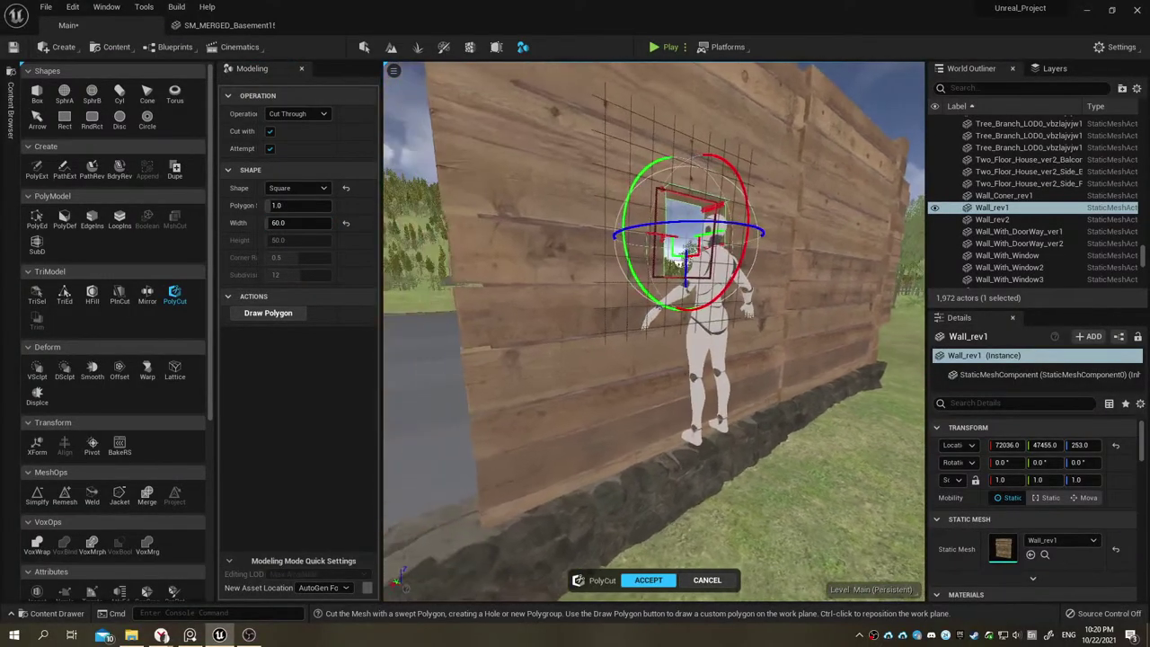
{"action": "left_click_drag", "start_coordinate": [545, 414], "coordinate": [683, 292], "text": "alt"}
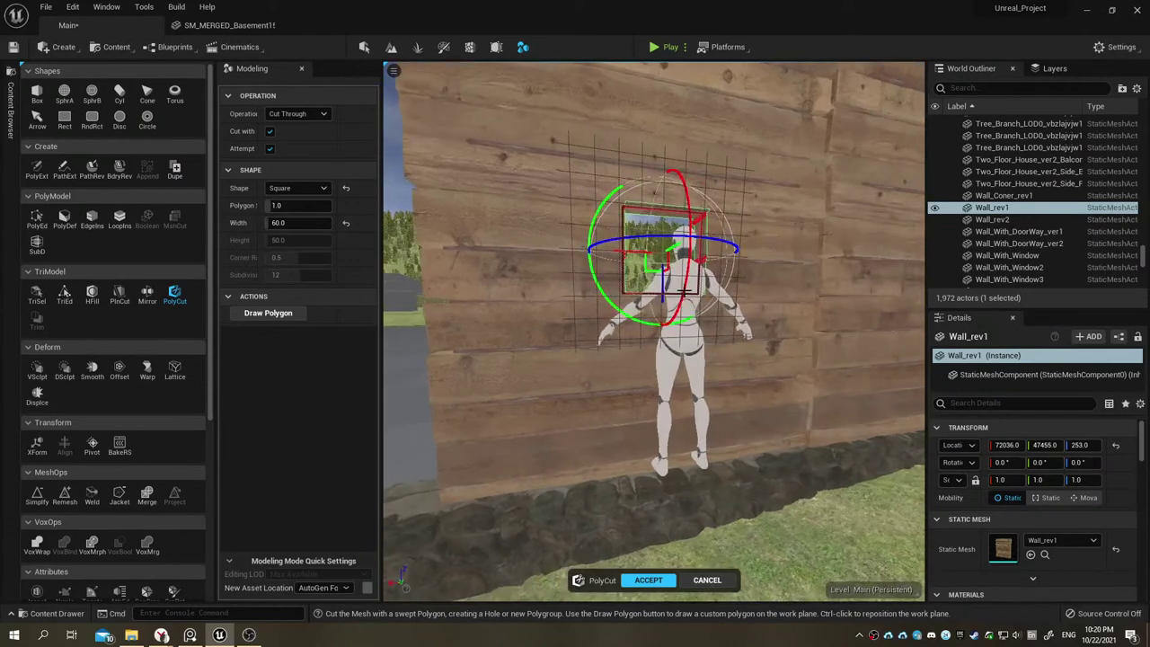
{"action": "scroll", "coordinate": [663, 284], "scroll_direction": "down", "scroll_amount": 2}
{"action": "scroll", "coordinate": [663, 284], "scroll_direction": "down", "scroll_amount": 4}
{"action": "scroll", "coordinate": [662, 305], "scroll_direction": "down", "scroll_amount": 4}
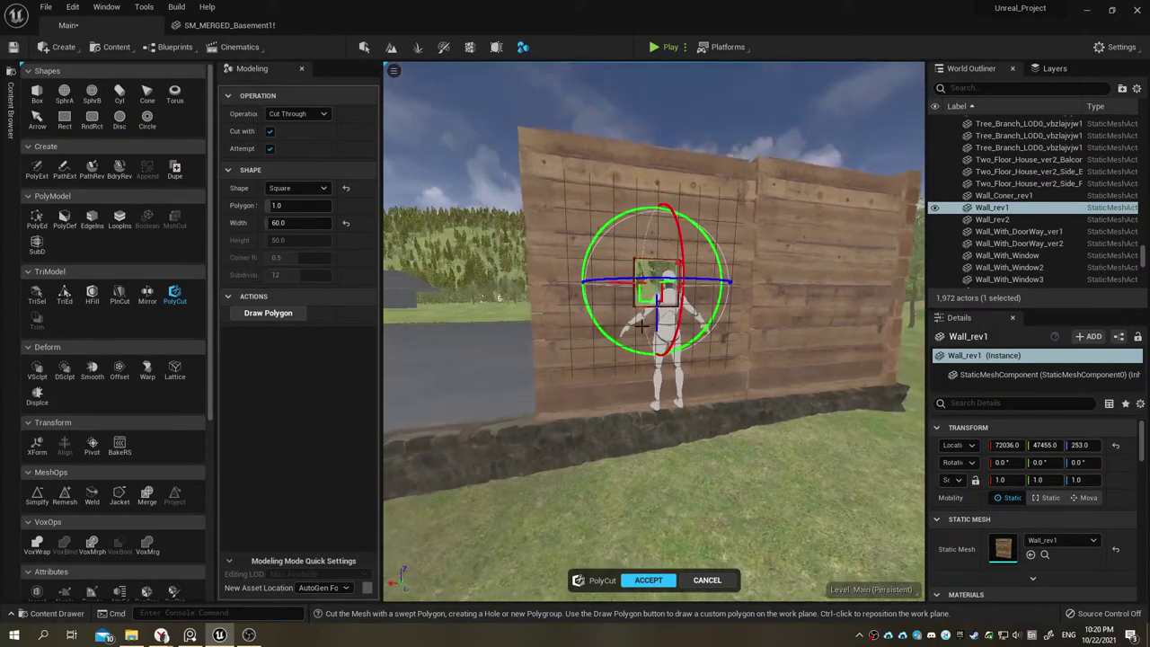
{"action": "left_click_drag", "start_coordinate": [661, 320], "coordinate": [693, 275], "text": "alt"}
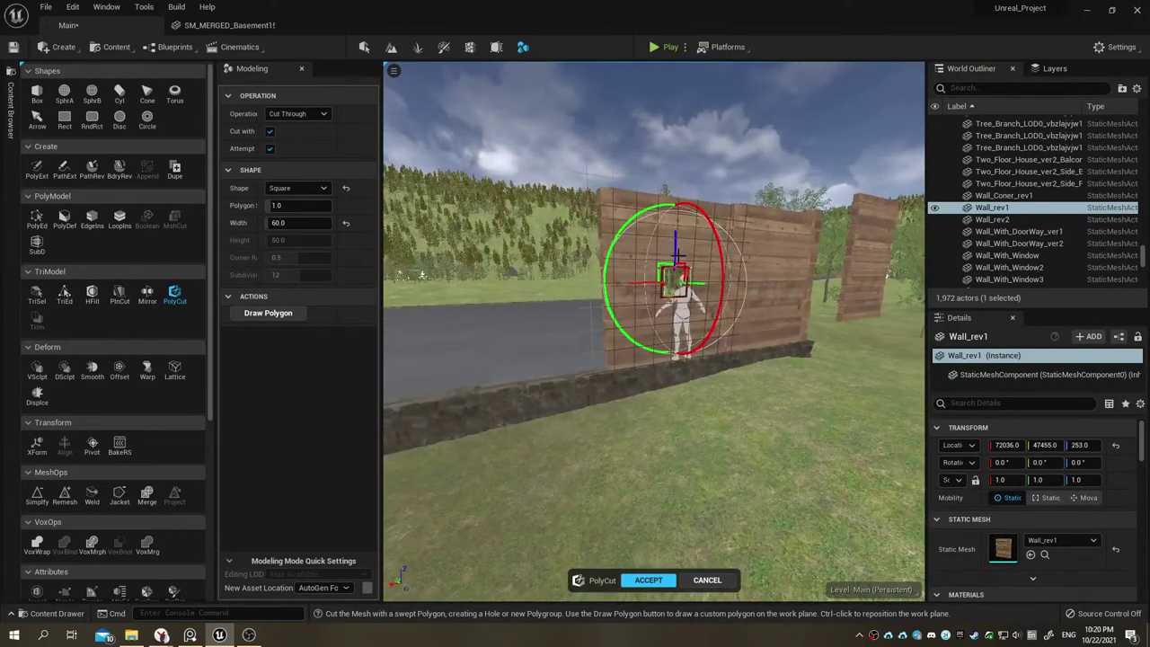
{"action": "left_click_drag", "start_coordinate": [693, 276], "coordinate": [627, 297], "text": "alt"}
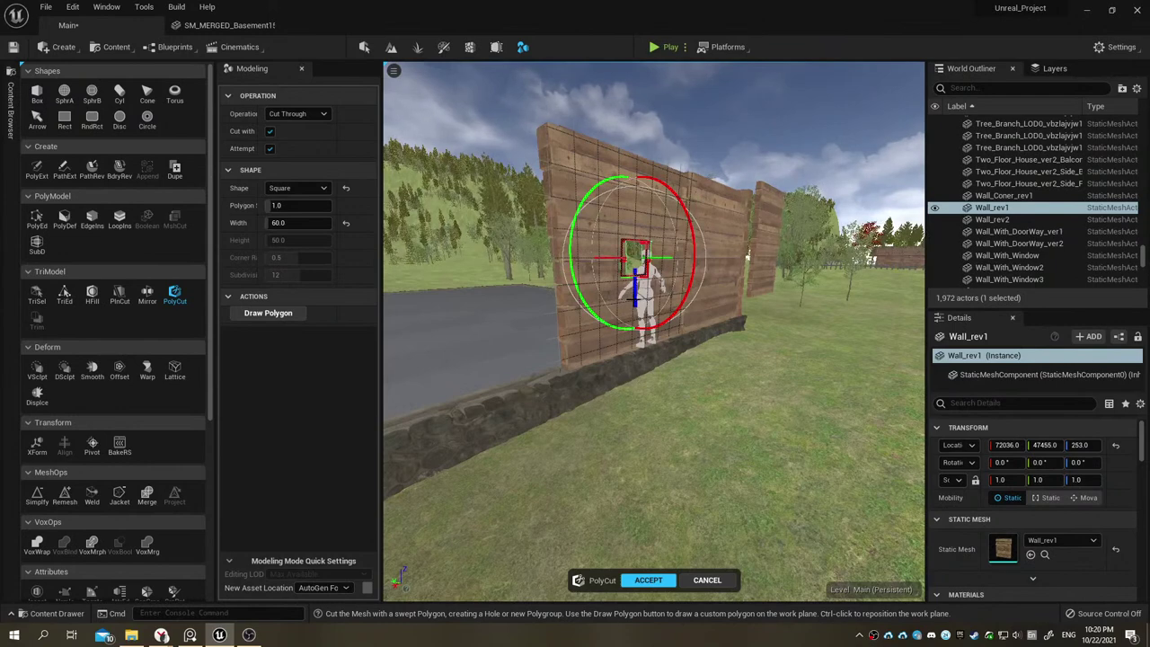
{"action": "left_click_drag", "start_coordinate": [635, 270], "coordinate": [635, 301]}
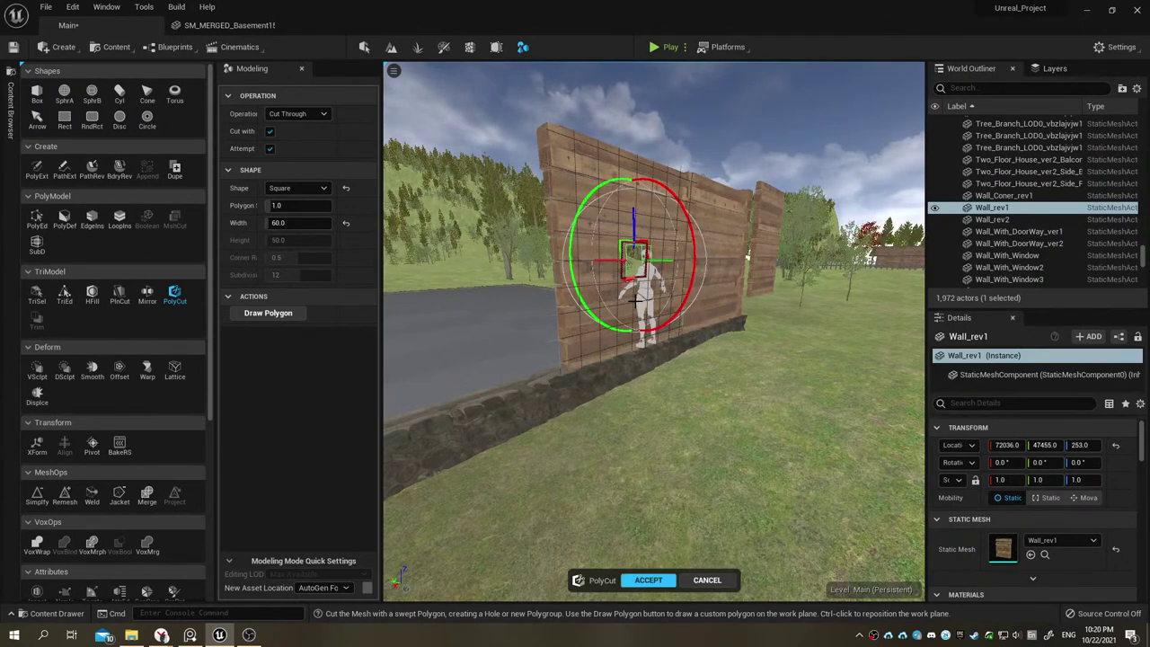
{"action": "mouse_move", "coordinate": [635, 304]}
{"action": "right_mouse_down"}
{"action": "mouse_move", "coordinate": [593, 305]}
{"action": "mouse_move", "coordinate": [682, 367]}
{"action": "right_mouse_up"}
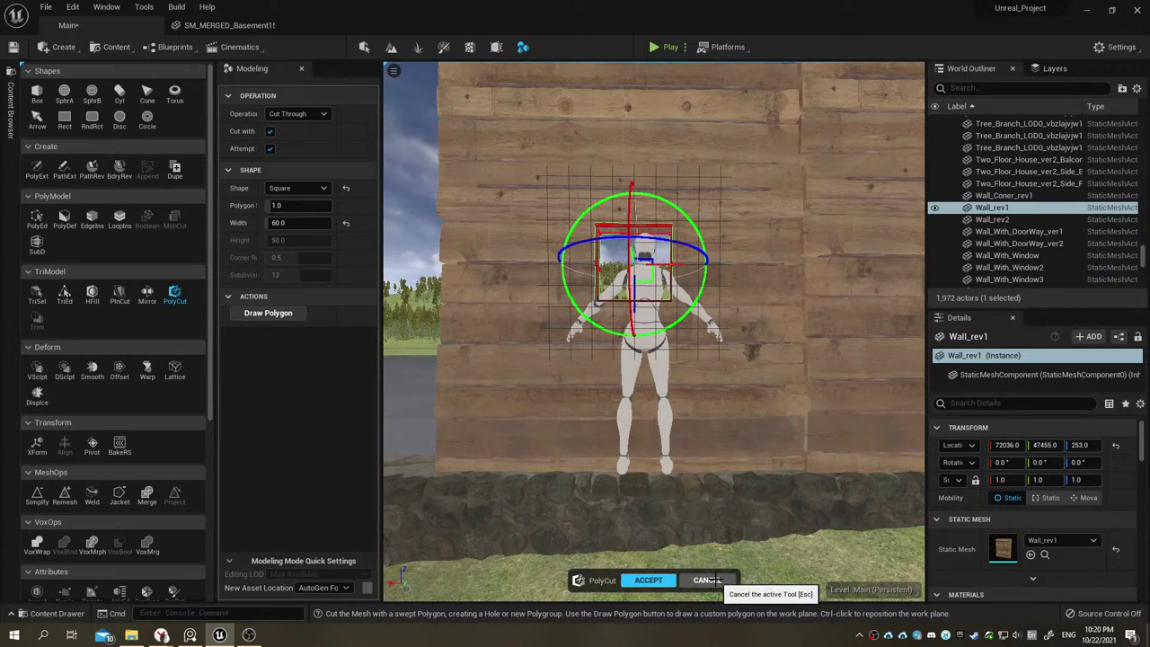
Step: Cancel the pending window cut so Wall_rev1 stays solid, and turn to face the walls
{"action": "left_click", "coordinate": [707, 580]}
{"action": "left_click_drag", "start_coordinate": [588, 434], "coordinate": [510, 387]}
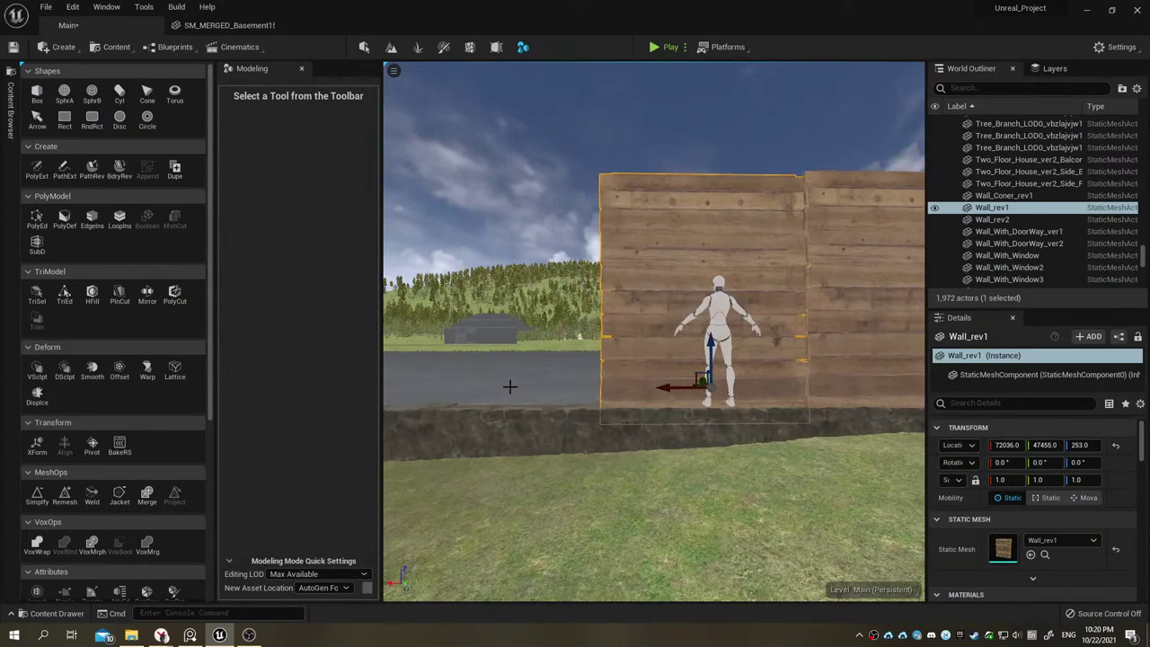
{"action": "left_click", "coordinate": [38, 444]}
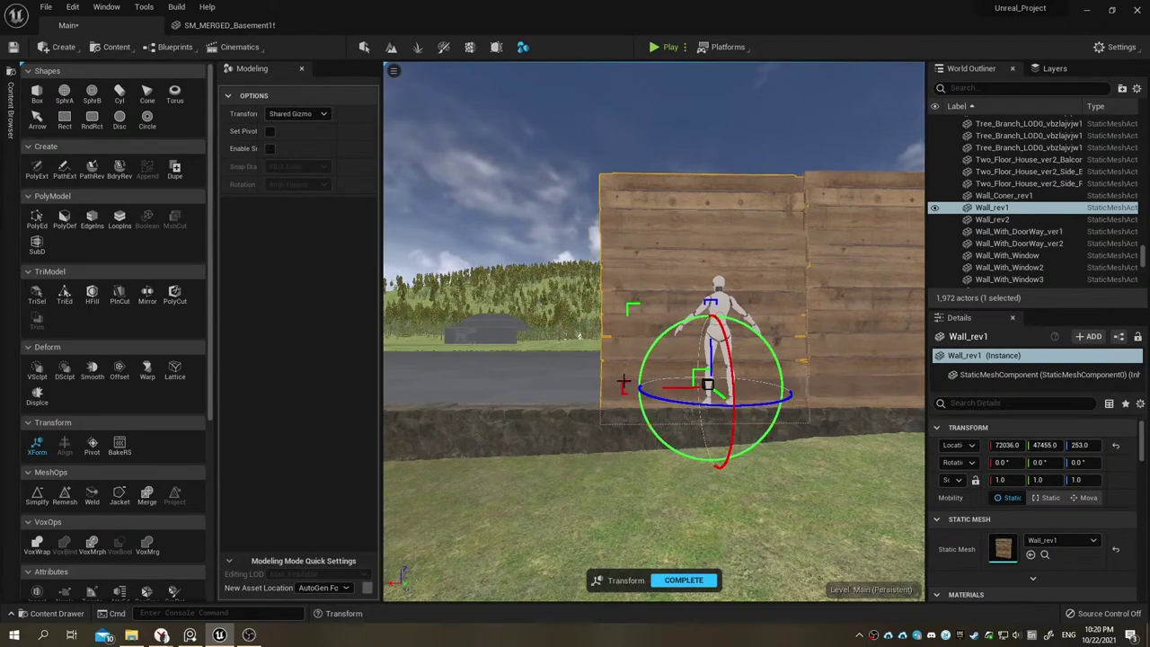
{"action": "right_click_drag", "start_coordinate": [623, 382], "coordinate": [656, 342]}
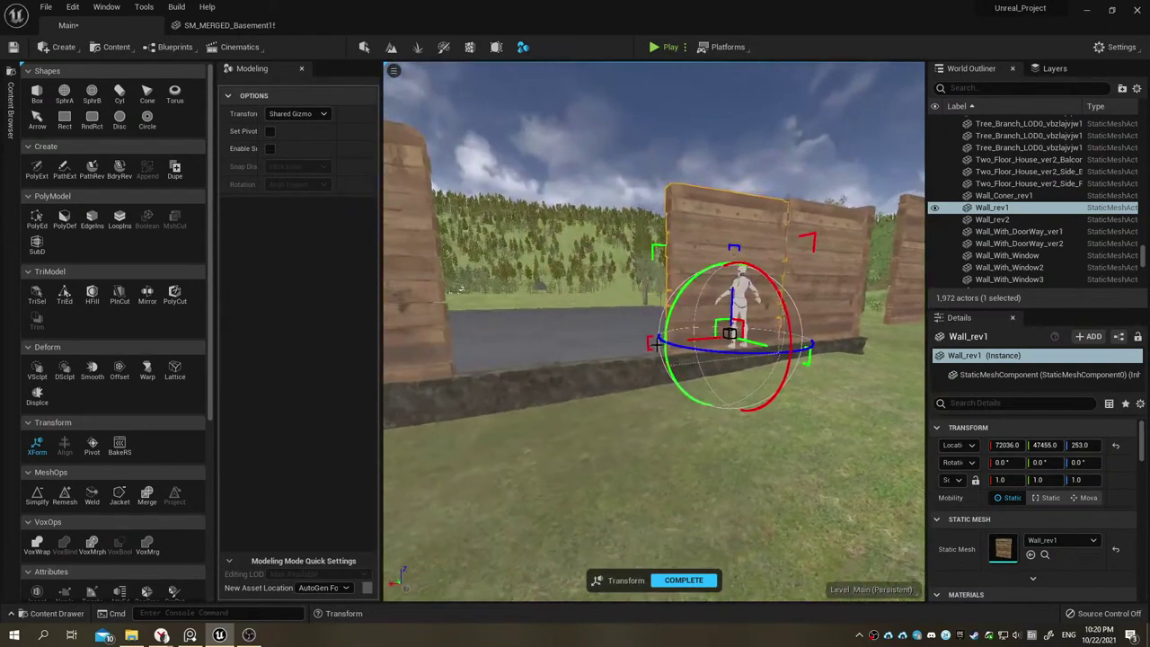
{"action": "right_click_drag", "start_coordinate": [647, 350], "coordinate": [642, 338]}
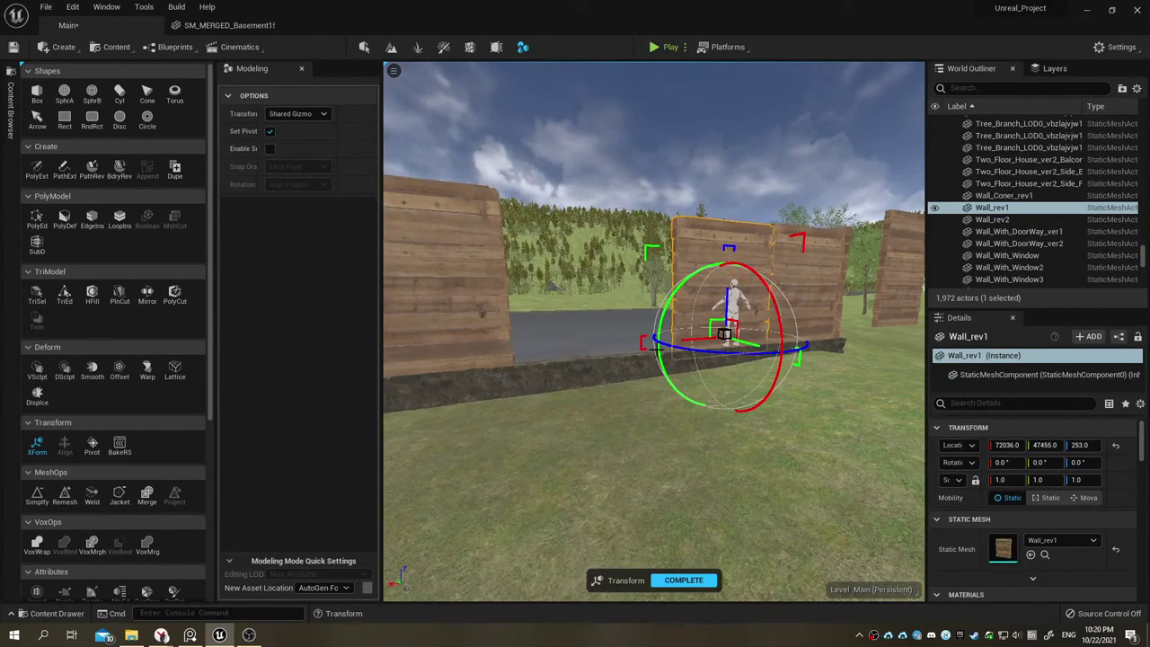
{"action": "right_click_drag", "start_coordinate": [641, 338], "coordinate": [687, 347]}
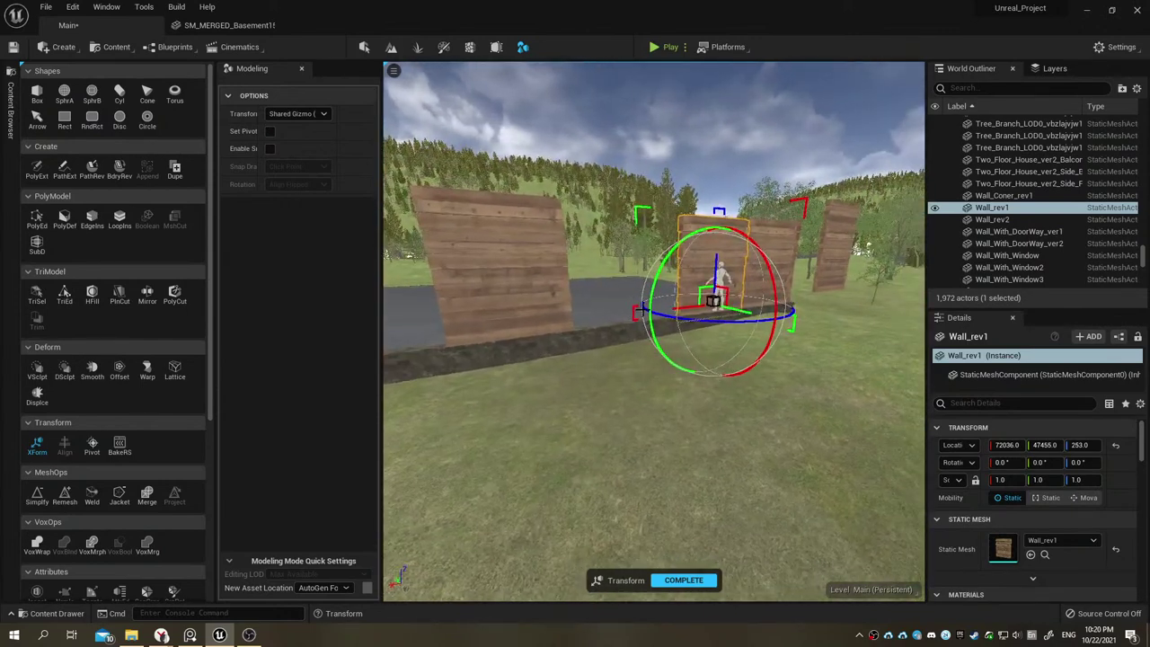
Step: Try an X scale of 0.97 on the road box, undo it, and reselect Wall_rev1
{"action": "left_click", "coordinate": [632, 313]}
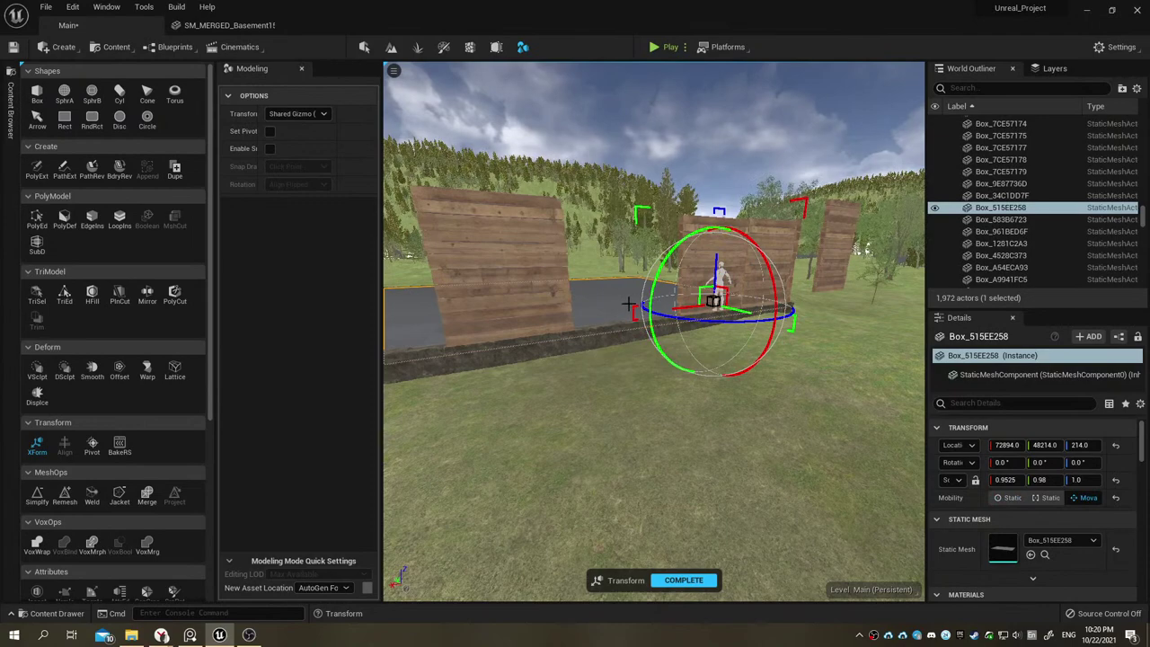
{"action": "mouse_move", "coordinate": [708, 272]}
{"action": "left_mouse_down", "text": "alt"}
{"action": "mouse_move", "coordinate": [635, 332]}
{"action": "mouse_move", "coordinate": [682, 331]}
{"action": "mouse_move", "coordinate": [557, 385]}
{"action": "mouse_move", "coordinate": [575, 385]}
{"action": "left_mouse_up", "text": "alt"}
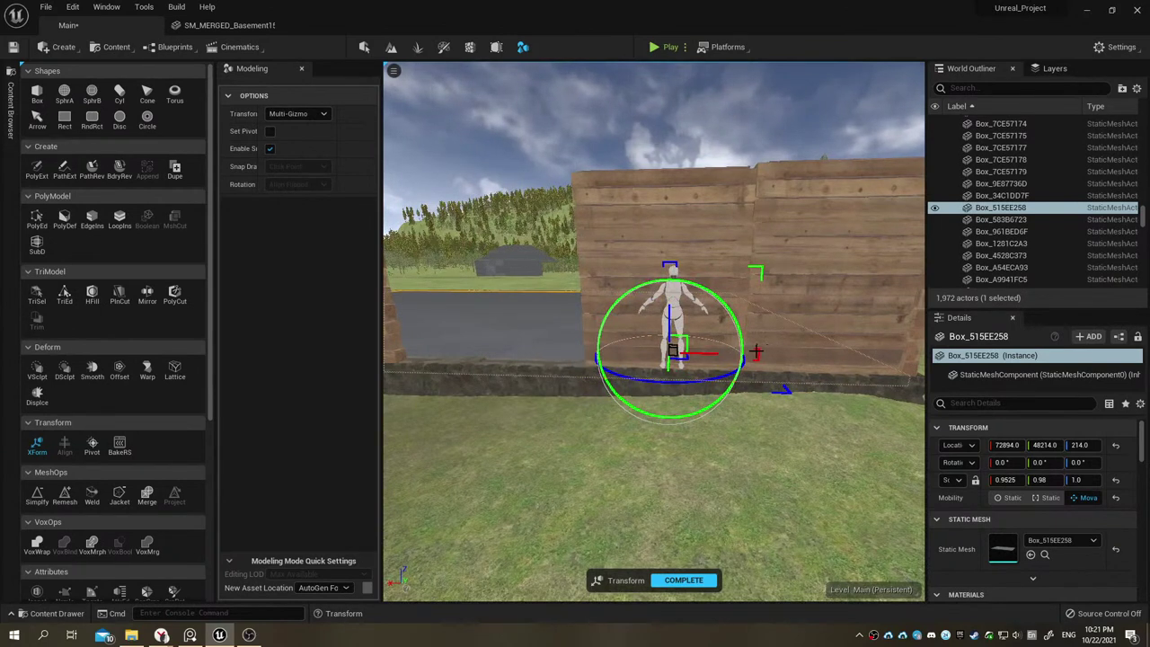
{"action": "left_click", "coordinate": [1005, 480]}
{"action": "type", "text": "0.97"}
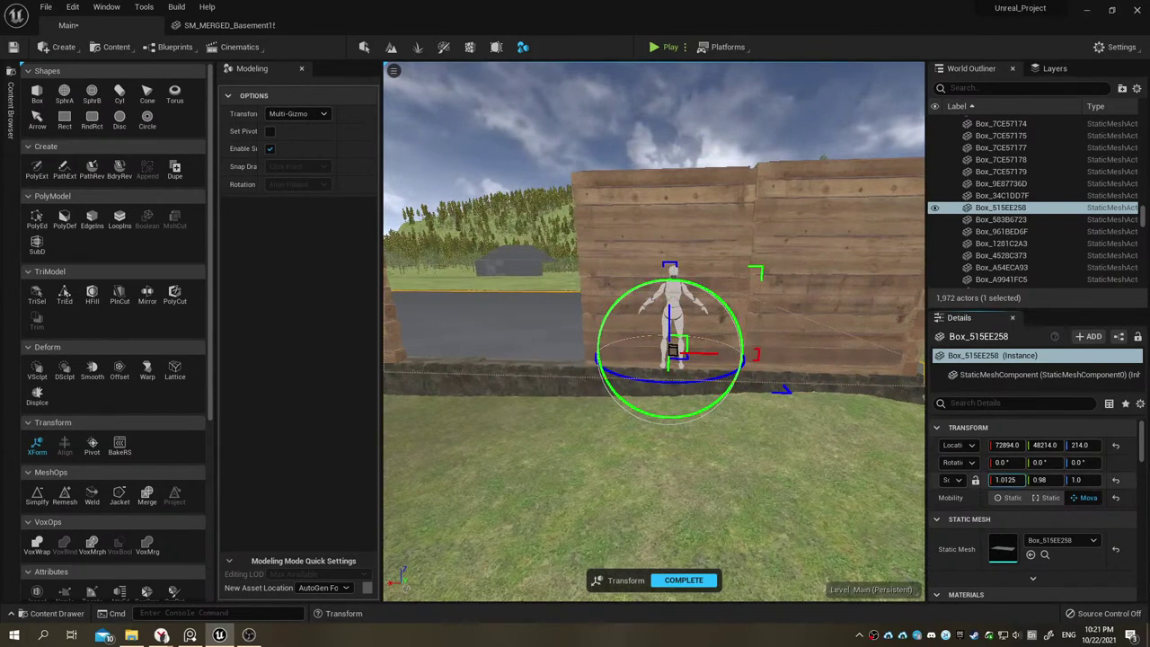
{"action": "key", "text": "ctrl+z"}
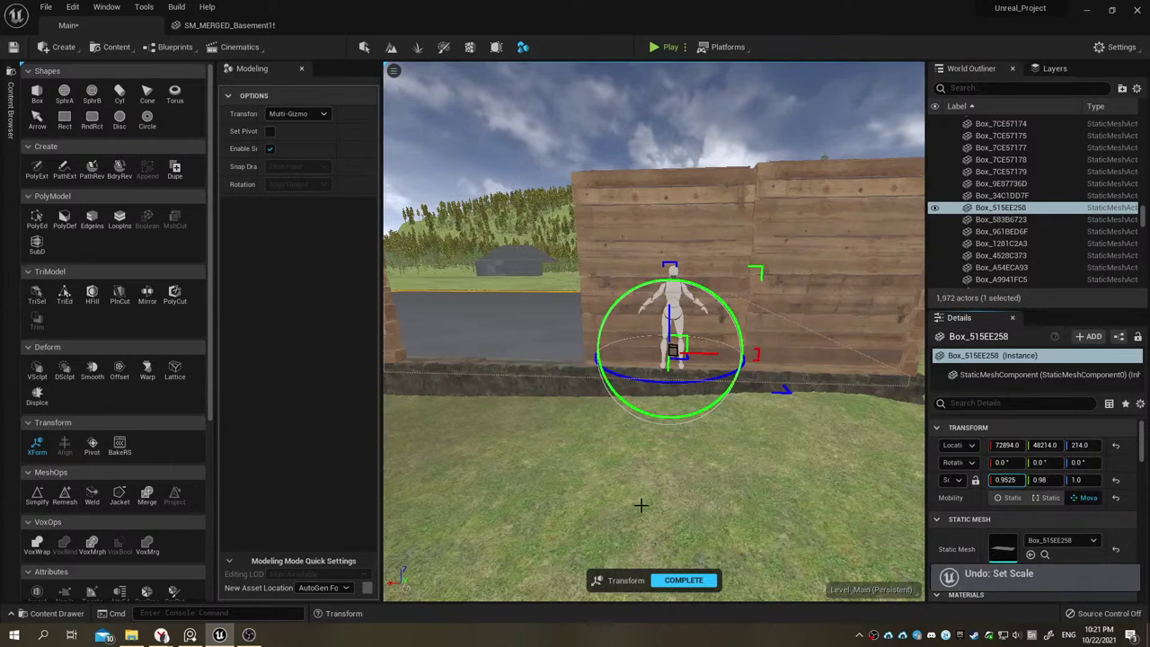
{"action": "key", "text": "Escape"}
{"action": "left_click", "coordinate": [629, 301]}
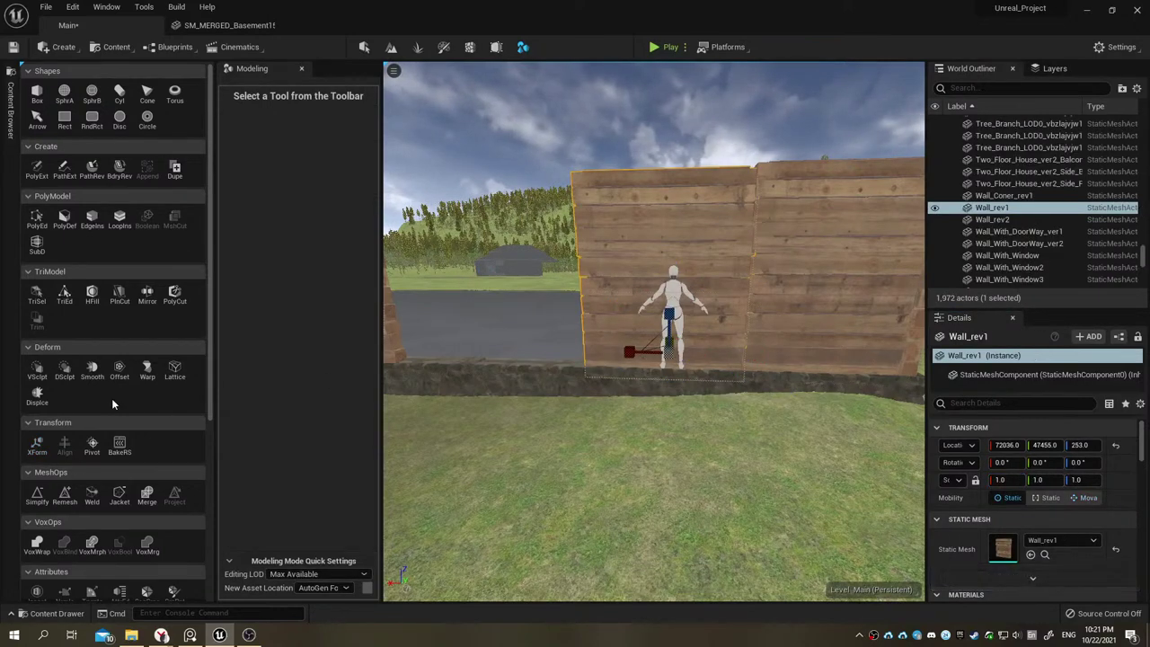
Step: Stretch Wall_rev1 wider by setting its X scale to 3
{"action": "left_click", "coordinate": [37, 445]}
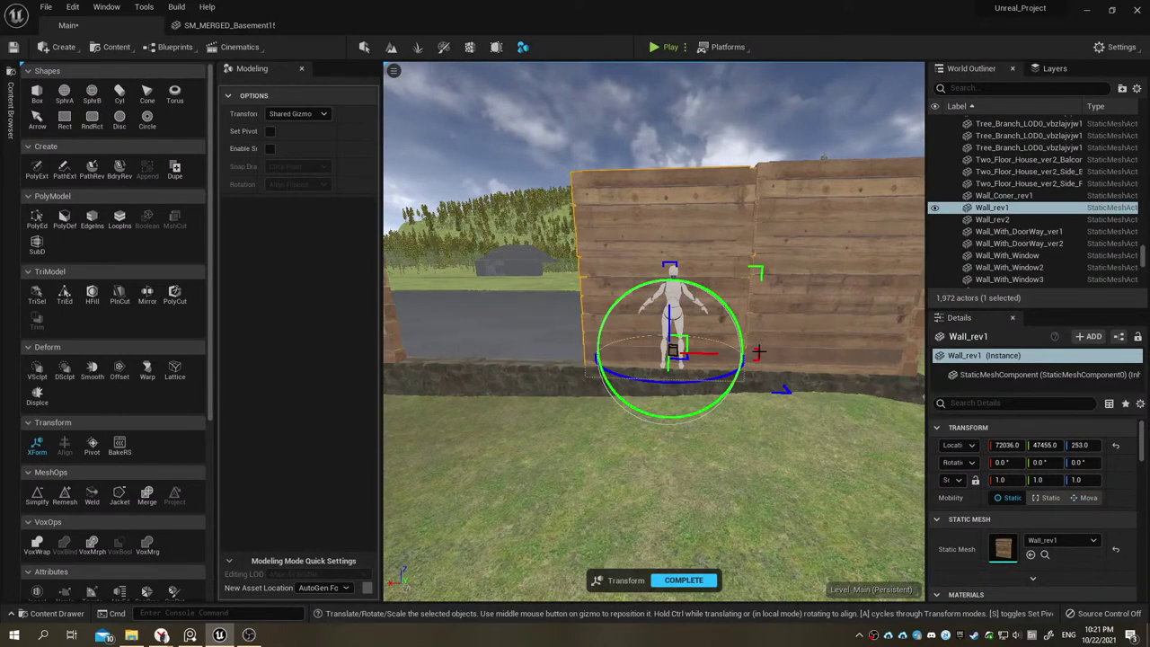
{"action": "left_click_drag", "start_coordinate": [999, 479], "coordinate": [1114, 479]}
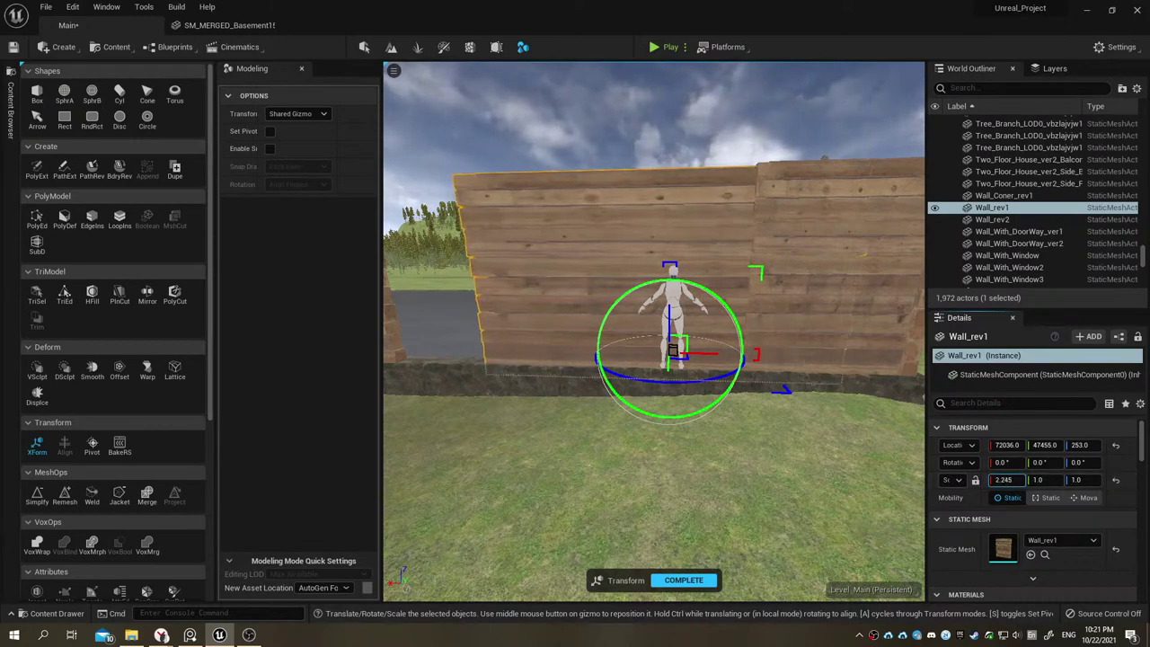
{"action": "scroll", "coordinate": [655, 332], "scroll_direction": "up", "scroll_amount": 5}
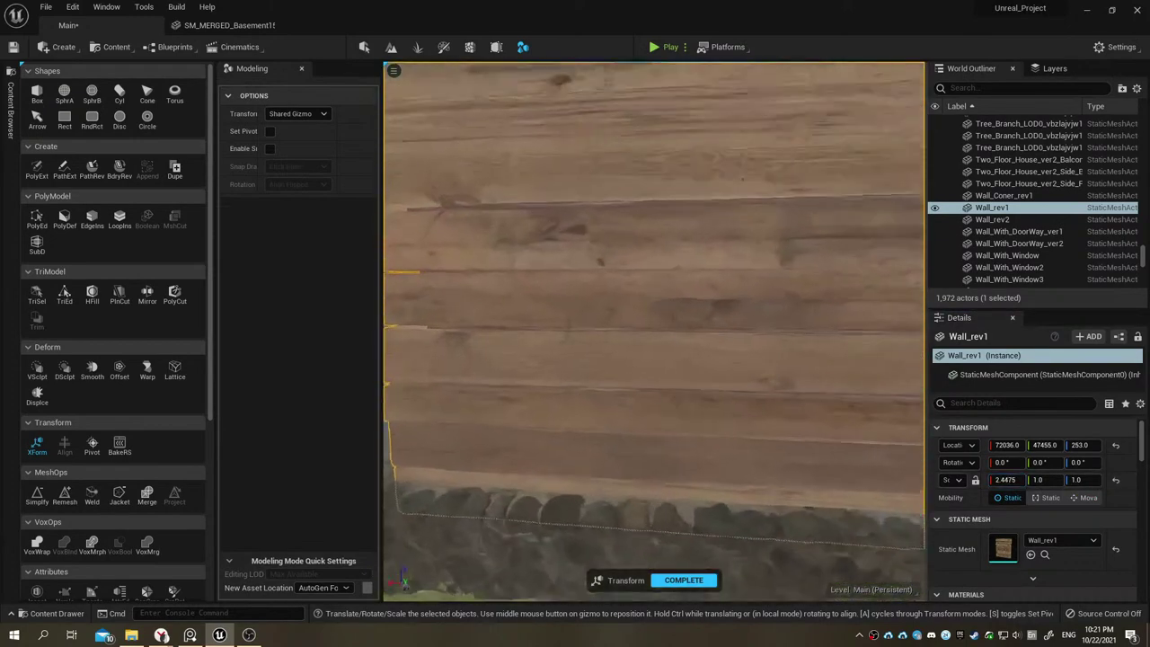
{"action": "scroll", "coordinate": [655, 333], "scroll_direction": "down", "scroll_amount": 5}
{"action": "right_click_drag", "start_coordinate": [575, 342], "coordinate": [714, 319]}
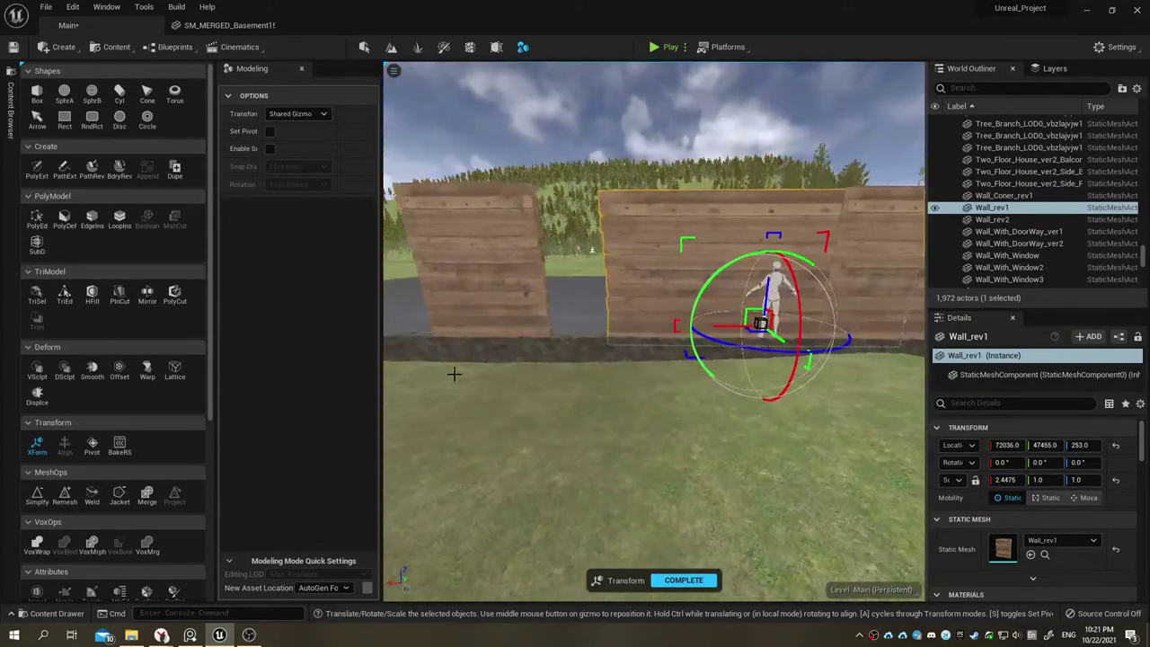
{"action": "left_click", "coordinate": [1006, 480]}
{"action": "type", "text": "3"}
{"action": "key", "text": "Return"}
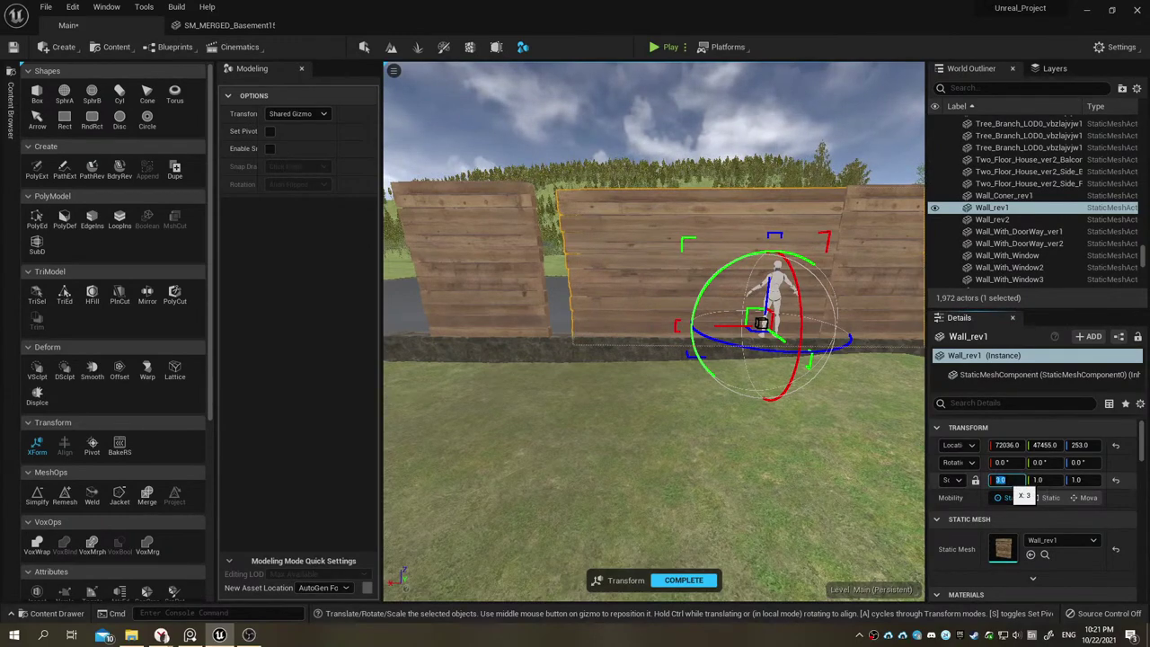
Step: Try a narrower X scale of 2.5, then undo the wall back to scale 1.0
{"action": "right_click_drag", "start_coordinate": [631, 424], "coordinate": [631, 424]}
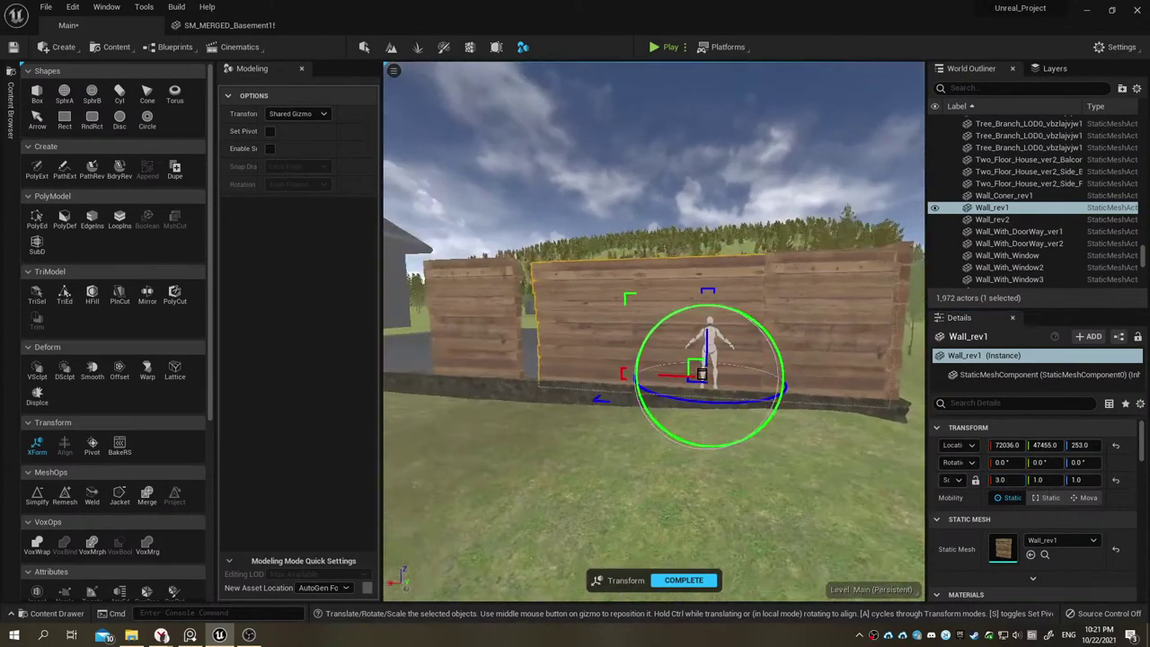
{"action": "key", "text": "f"}
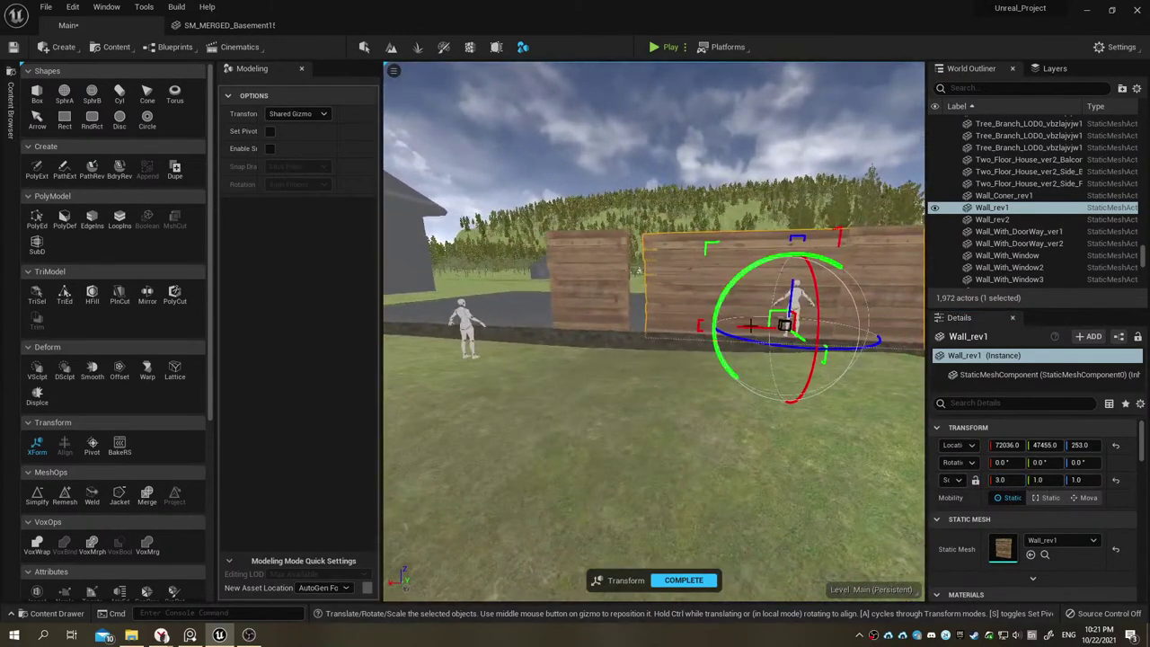
{"action": "key", "text": "d"}
{"action": "right_click_drag", "start_coordinate": [654, 331], "coordinate": [654, 331]}
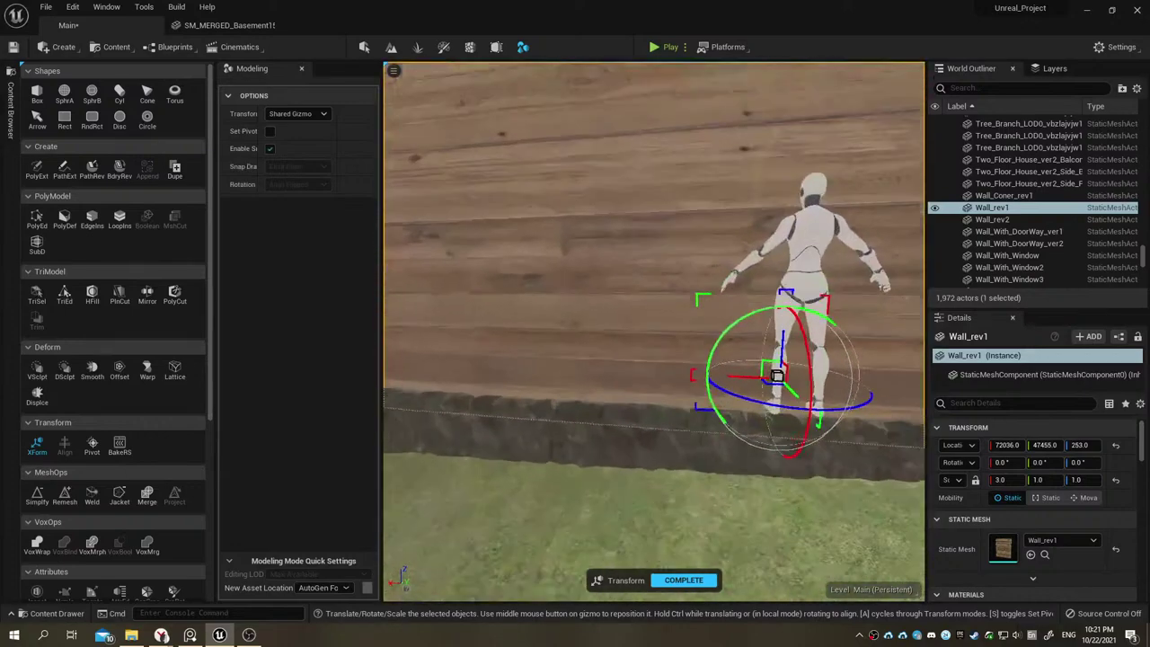
{"action": "right_click_drag", "start_coordinate": [769, 375], "coordinate": [769, 375]}
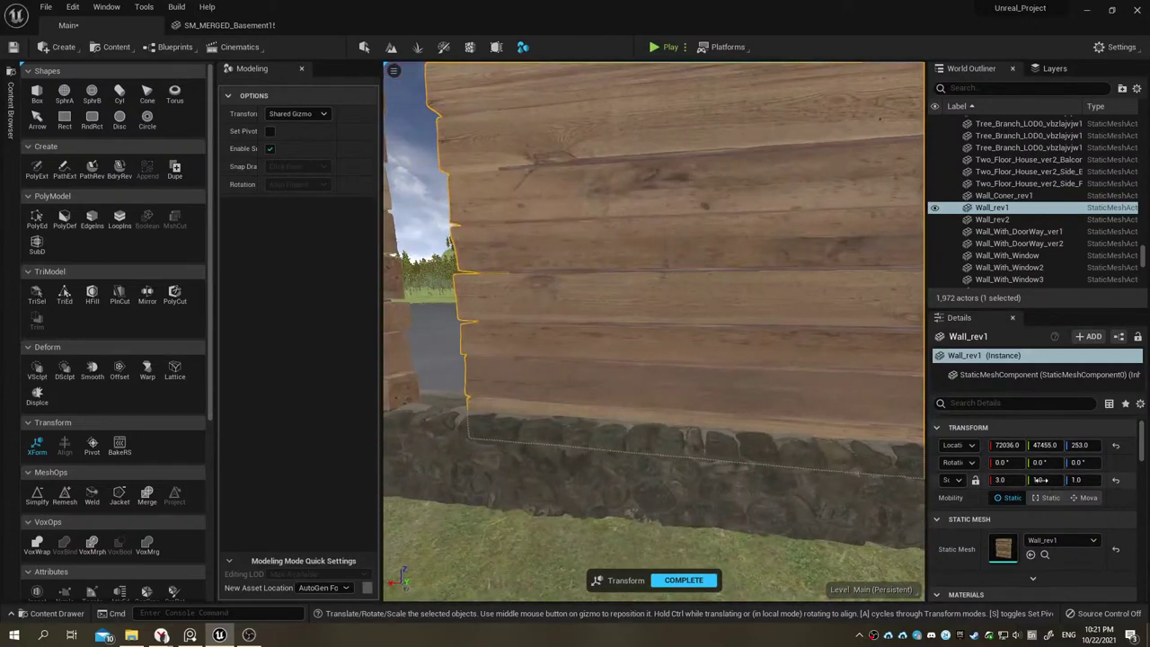
{"action": "type", "text": "2"}
{"action": "key", "text": "Return"}
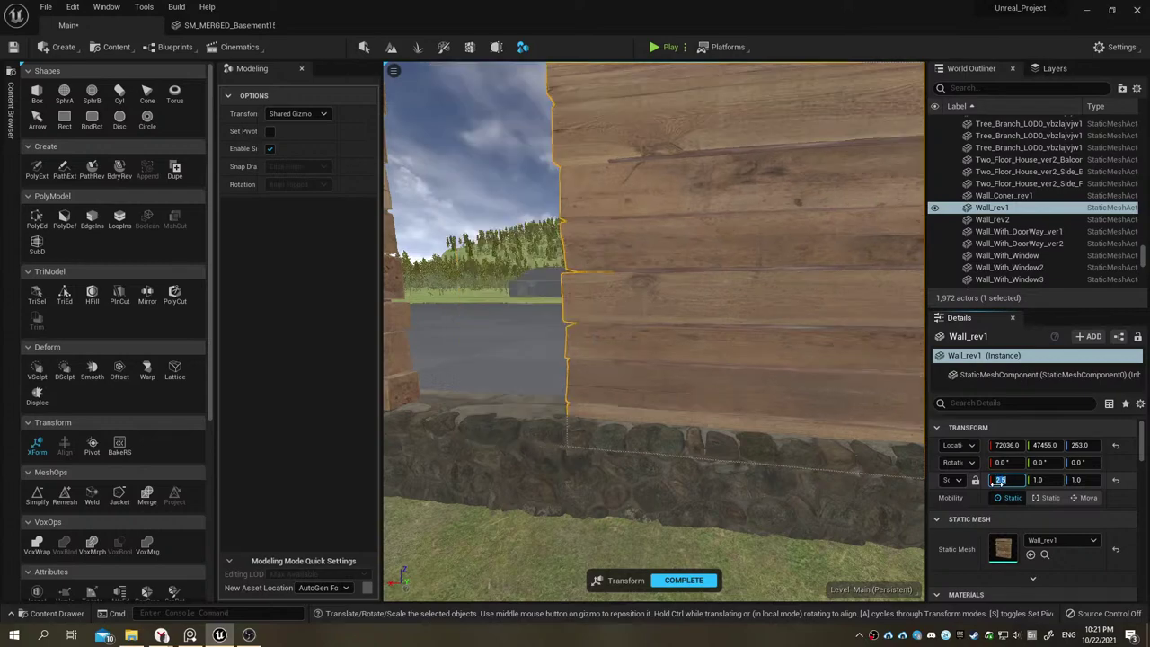
{"action": "right_click_drag", "start_coordinate": [621, 197], "coordinate": [629, 200]}
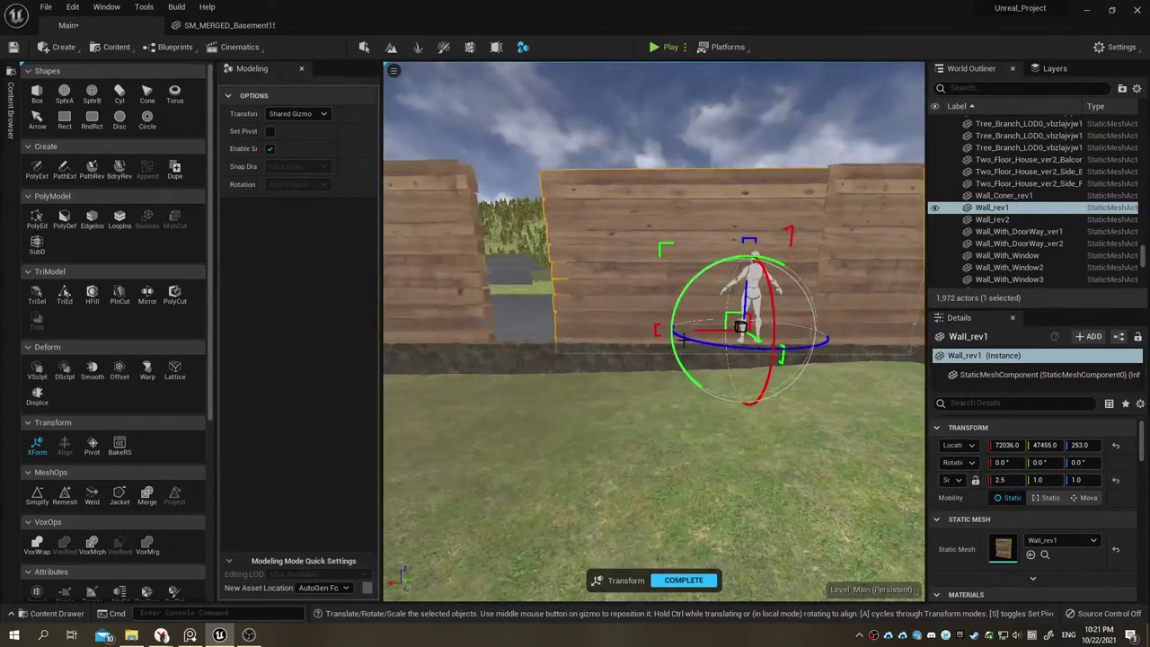
{"action": "key", "text": "ctrl+z"}
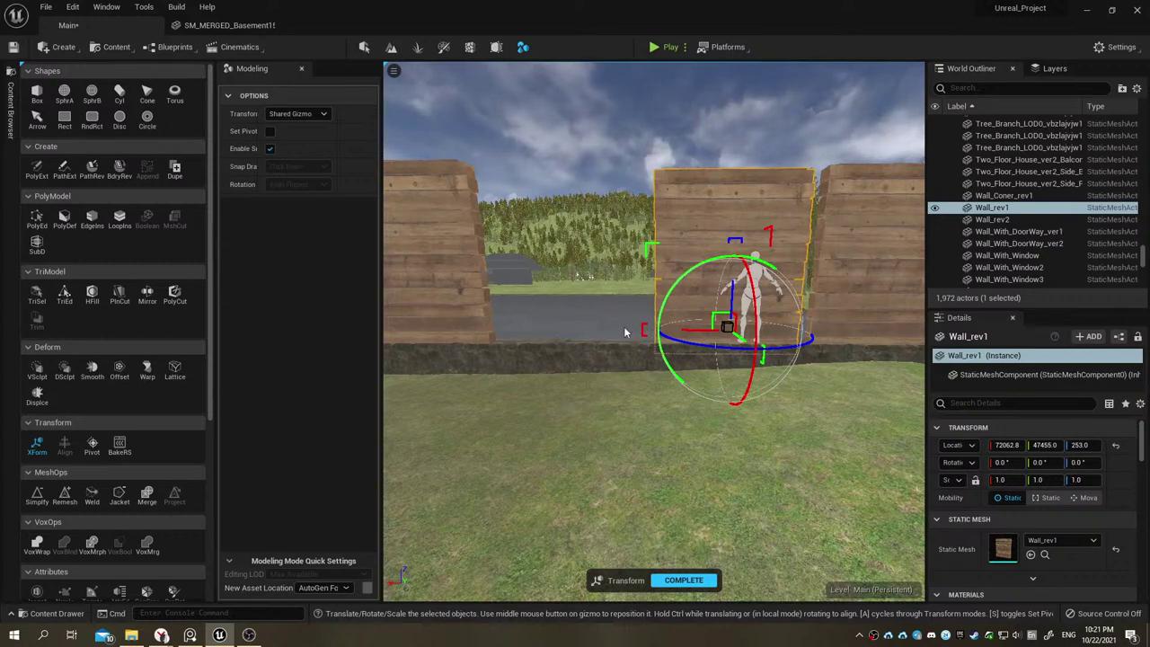
Step: Slide Wall_rev1 along X to 72096.6, undo a pivot move, and finish the transform
{"action": "mouse_move", "coordinate": [641, 328]}
{"action": "left_mouse_down"}
{"action": "mouse_move", "coordinate": [755, 310]}
{"action": "mouse_move", "coordinate": [720, 481]}
{"action": "left_mouse_up"}
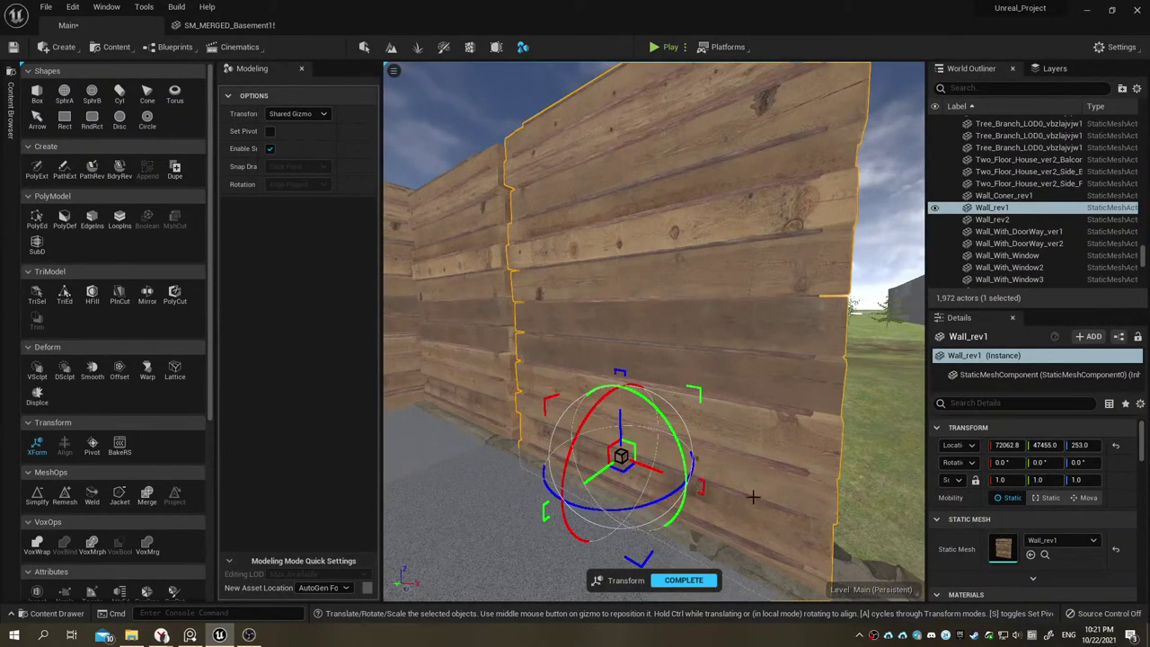
{"action": "left_click_drag", "start_coordinate": [699, 485], "coordinate": [712, 495]}
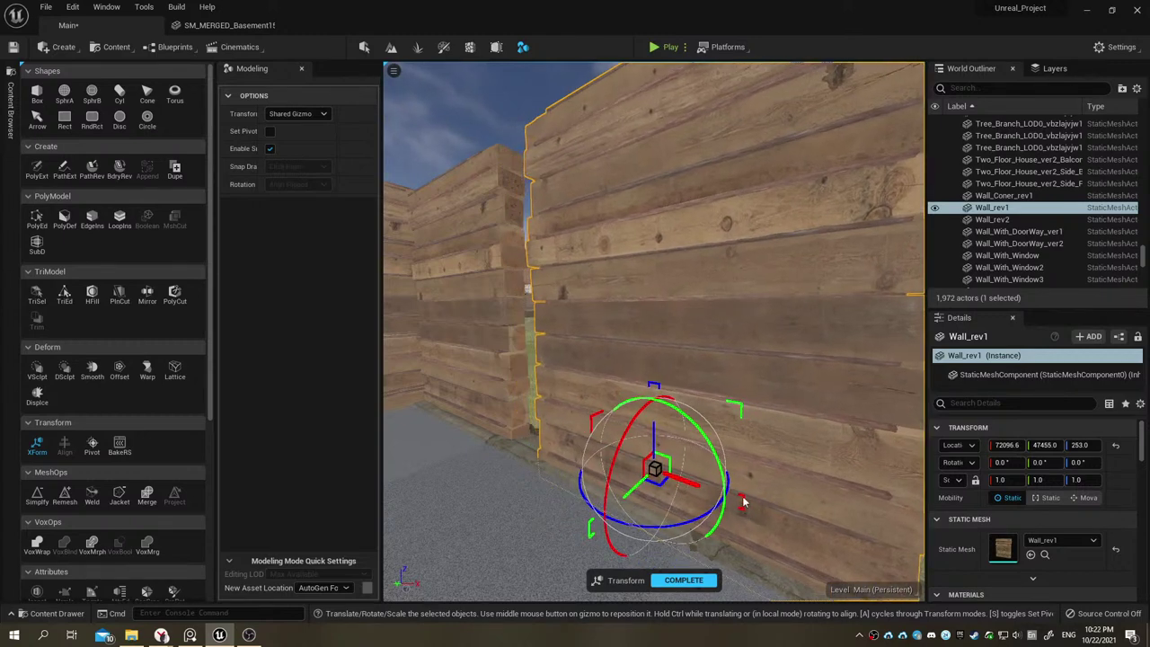
{"action": "left_click_drag", "start_coordinate": [743, 503], "coordinate": [742, 382]}
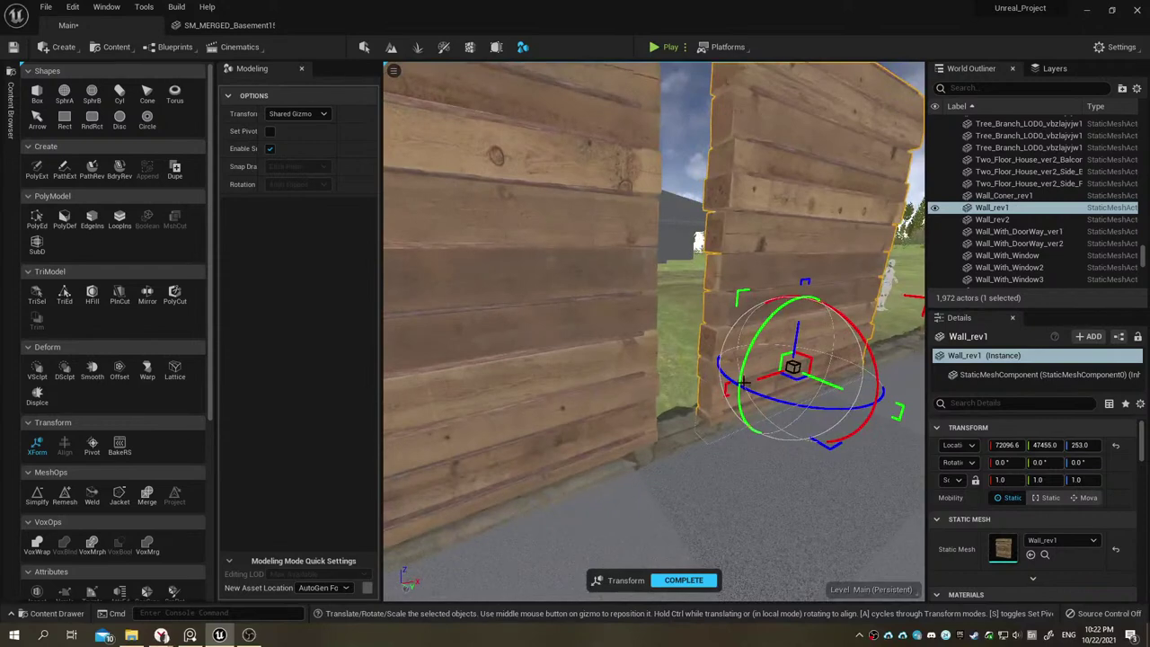
{"action": "left_click_drag", "start_coordinate": [725, 386], "coordinate": [501, 479]}
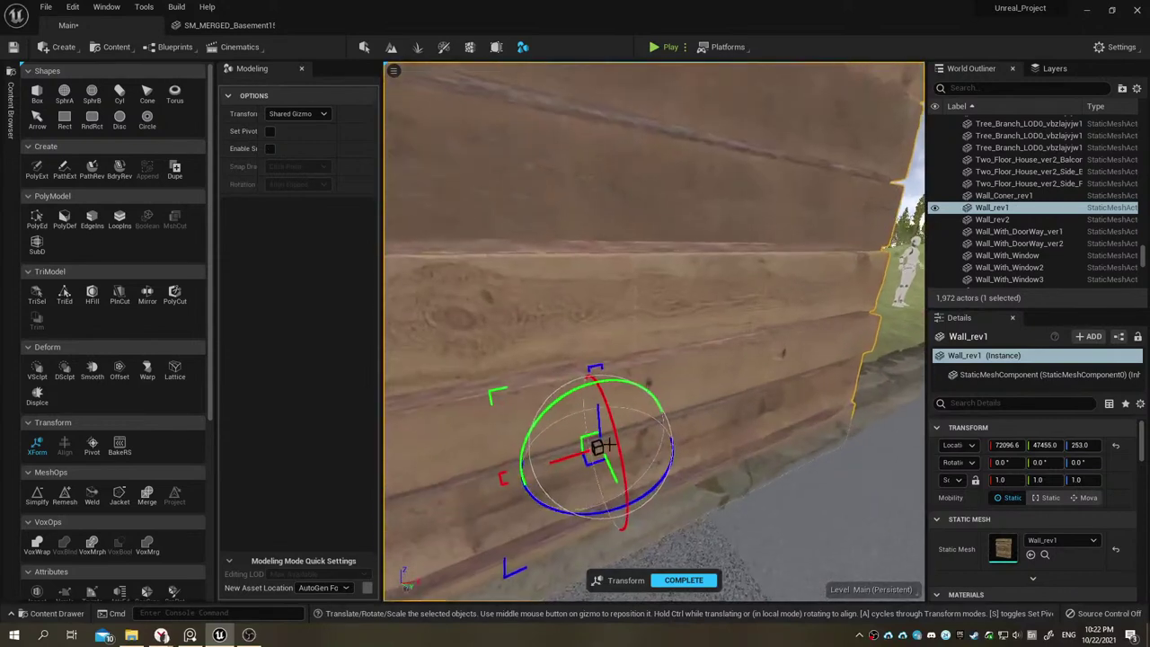
{"action": "right_click_drag", "start_coordinate": [506, 476], "coordinate": [563, 365]}
{"action": "key", "text": "s"}
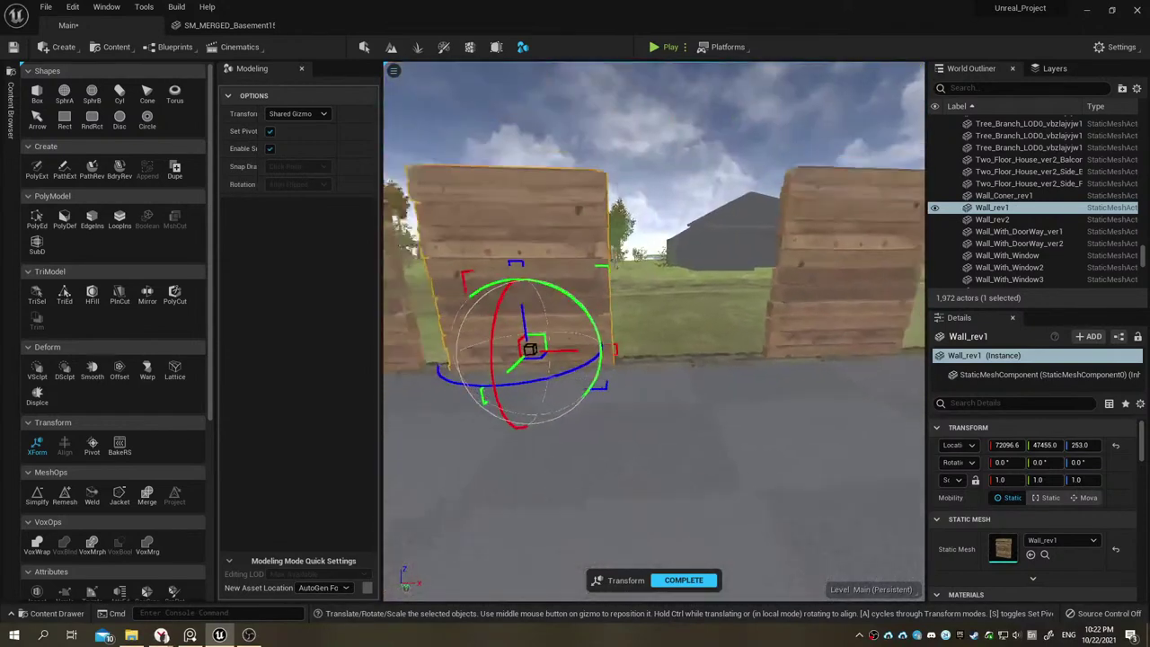
{"action": "left_click_drag", "start_coordinate": [593, 354], "coordinate": [637, 353]}
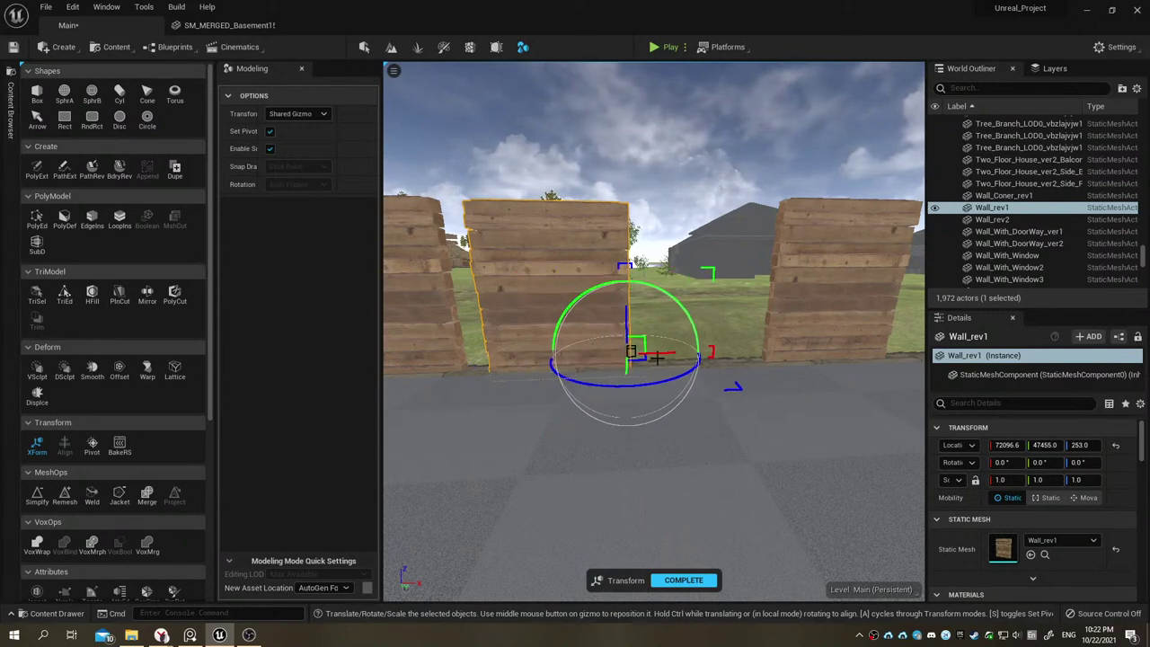
{"action": "key", "text": "ctrl+z"}
{"action": "key", "text": "Return"}
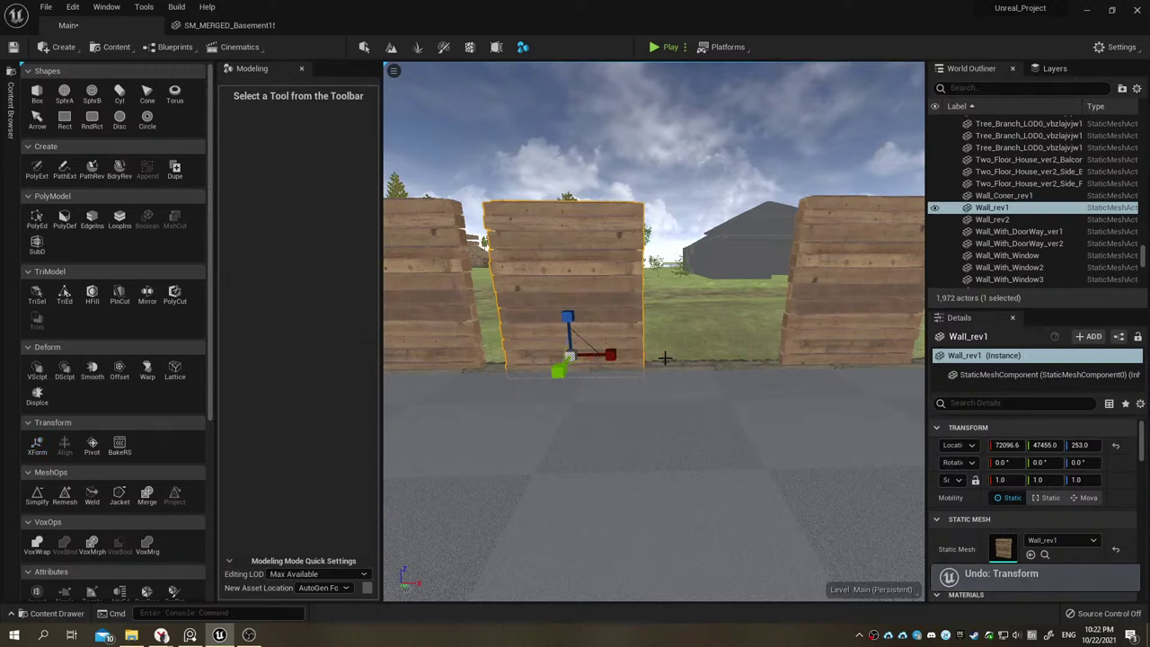
Step: Stretch Wall_rev1 to X scale 2.5625 and shift it right along X
{"action": "left_click", "coordinate": [37, 445]}
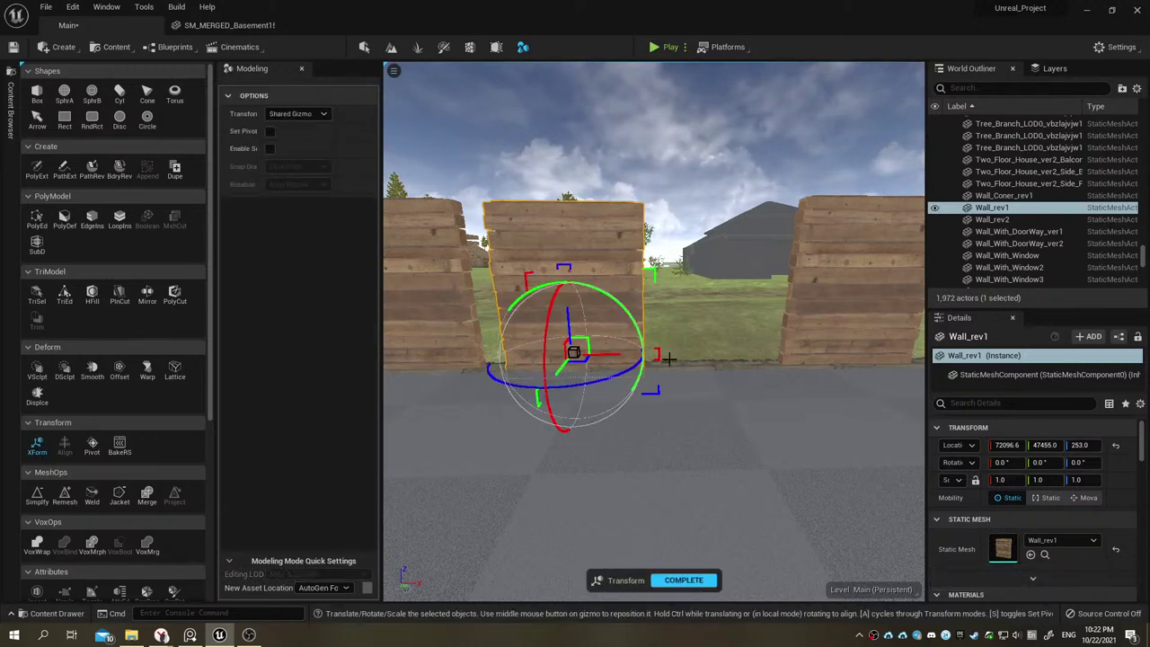
{"action": "key", "text": "Return"}
{"action": "left_click_drag", "start_coordinate": [611, 354], "coordinate": [683, 354]}
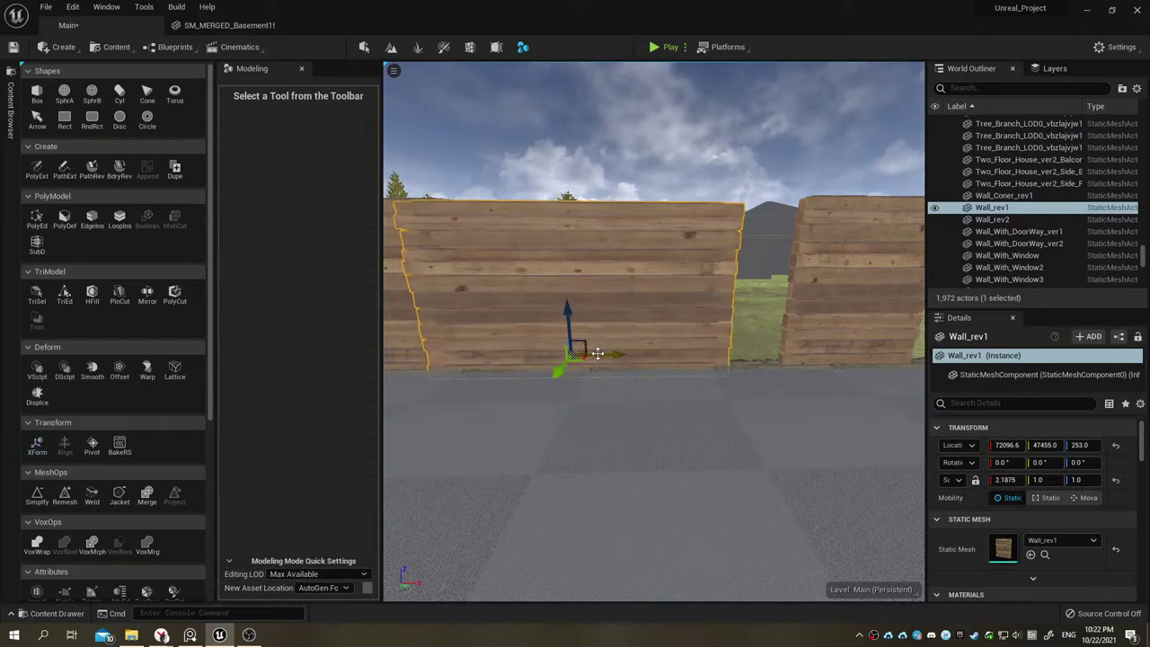
{"action": "left_click_drag", "start_coordinate": [597, 353], "coordinate": [659, 370]}
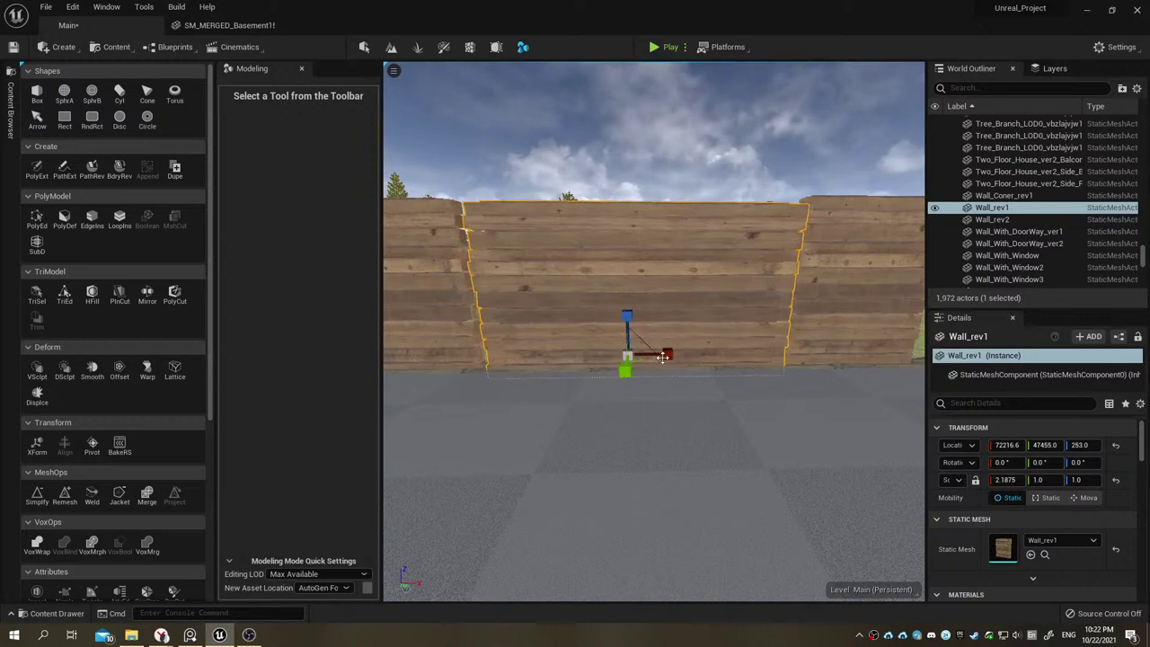
{"action": "mouse_move", "coordinate": [662, 357]}
{"action": "left_mouse_down"}
{"action": "mouse_move", "coordinate": [688, 357]}
{"action": "mouse_move", "coordinate": [672, 367]}
{"action": "left_mouse_up"}
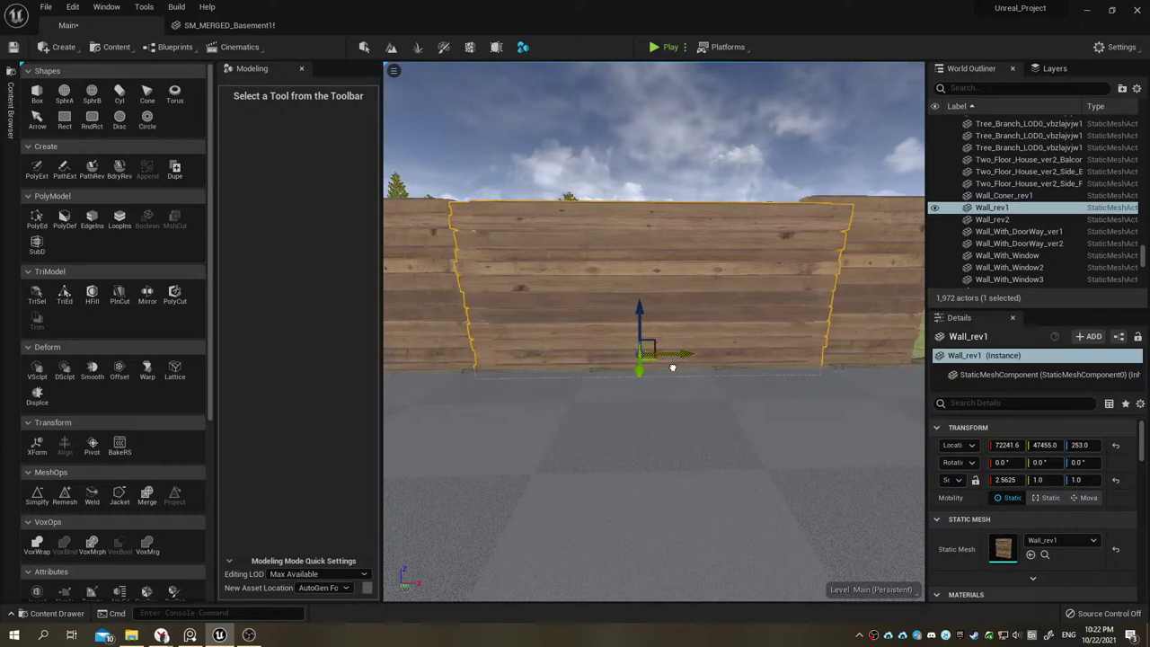
{"action": "mouse_move", "coordinate": [671, 369]}
{"action": "right_mouse_down"}
{"action": "mouse_move", "coordinate": [719, 395]}
{"action": "mouse_move", "coordinate": [683, 386]}
{"action": "right_mouse_up"}
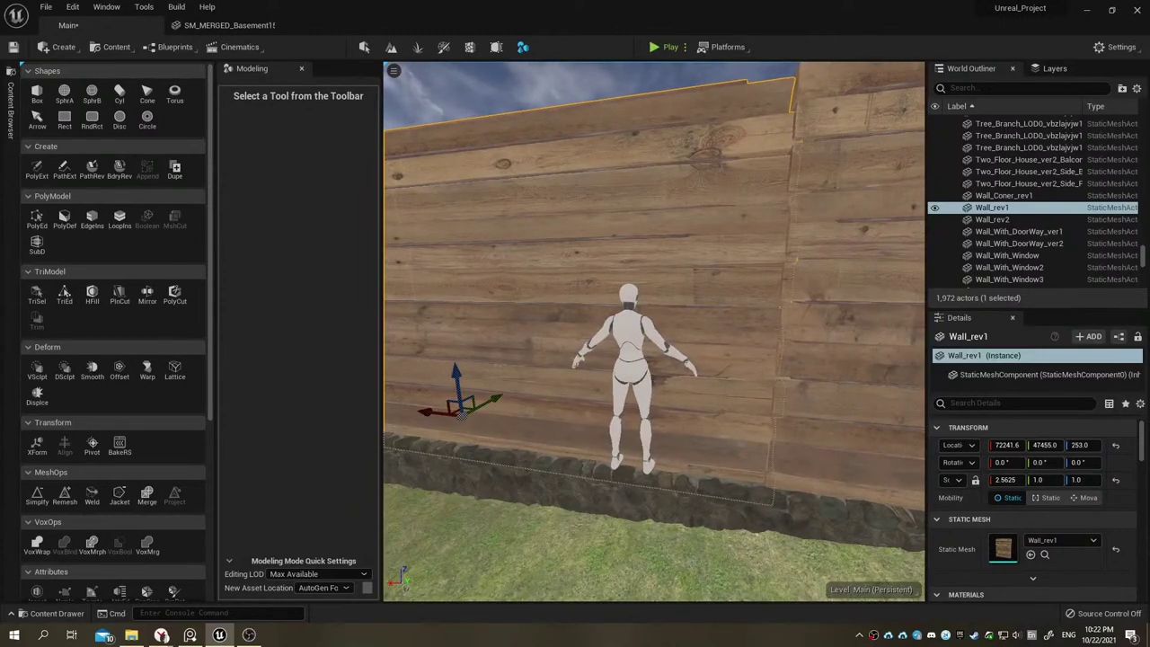
{"action": "right_click_drag", "start_coordinate": [683, 386], "coordinate": [629, 386]}
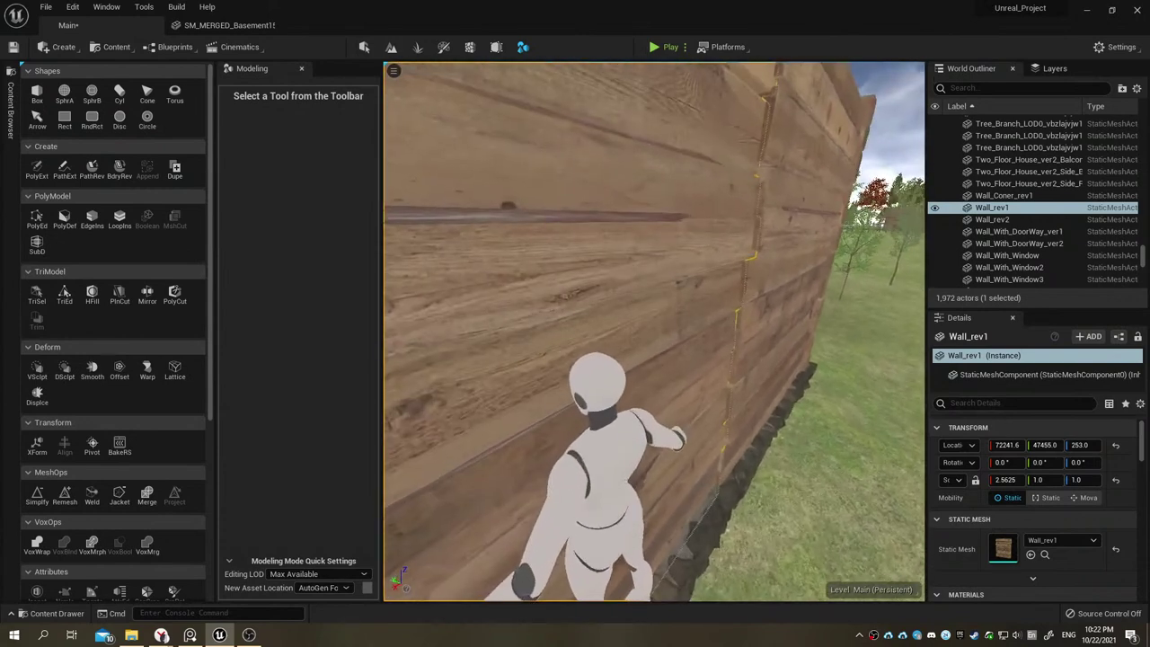
Step: Nudge the wall along X to 72238.0 behind the mannequin, then reselect Wall_rev1
{"action": "left_click_drag", "start_coordinate": [1006, 445], "coordinate": [1040, 445]}
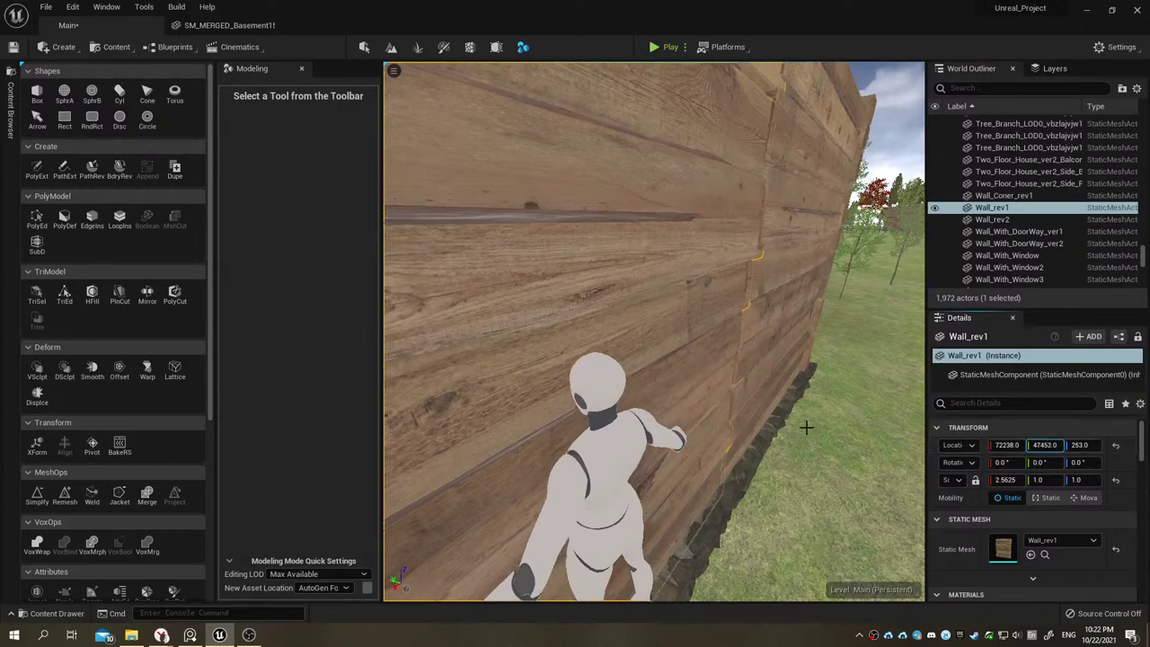
{"action": "mouse_move", "coordinate": [806, 428]}
{"action": "right_mouse_down"}
{"action": "mouse_move", "coordinate": [719, 427]}
{"action": "mouse_move", "coordinate": [719, 467]}
{"action": "mouse_move", "coordinate": [738, 405]}
{"action": "right_mouse_up"}
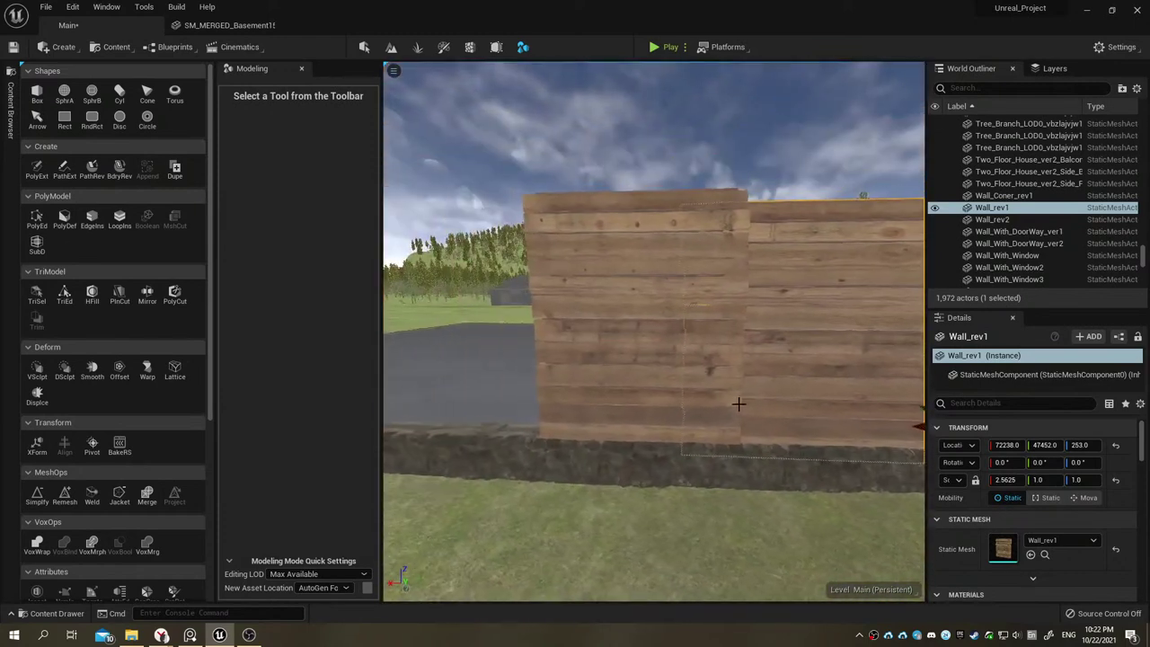
{"action": "left_click", "coordinate": [604, 377]}
{"action": "mouse_move", "coordinate": [615, 326]}
{"action": "right_mouse_down"}
{"action": "mouse_move", "coordinate": [385, 244]}
{"action": "mouse_move", "coordinate": [503, 269]}
{"action": "mouse_move", "coordinate": [530, 197]}
{"action": "right_mouse_up"}
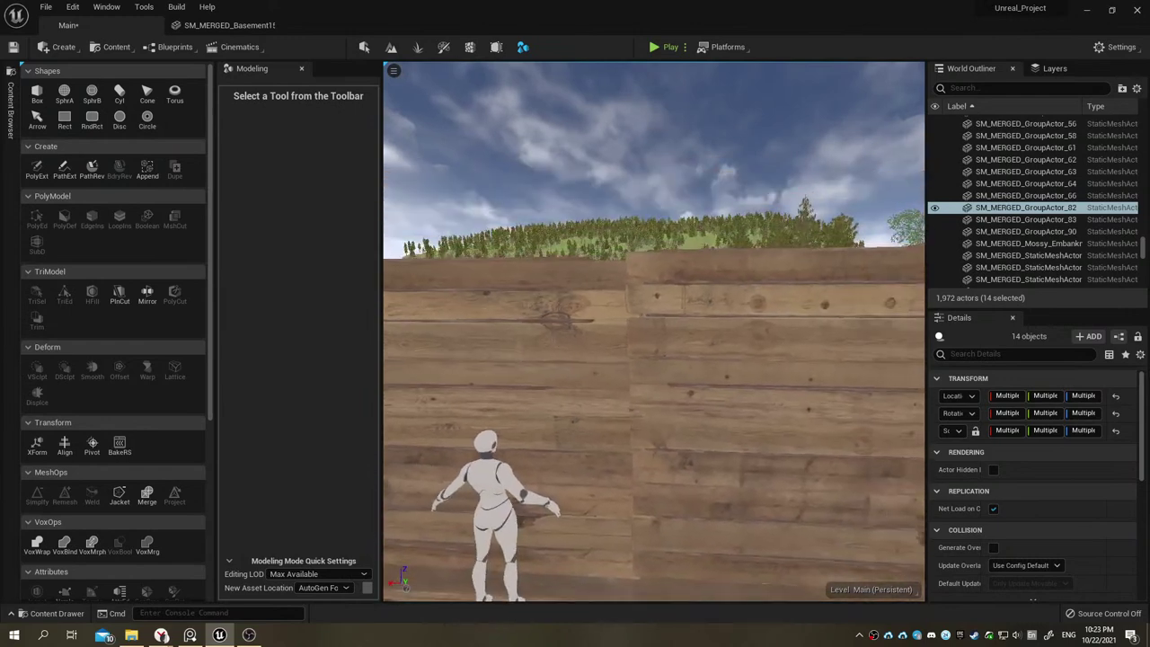
{"action": "right_click_drag", "start_coordinate": [530, 198], "coordinate": [742, 292]}
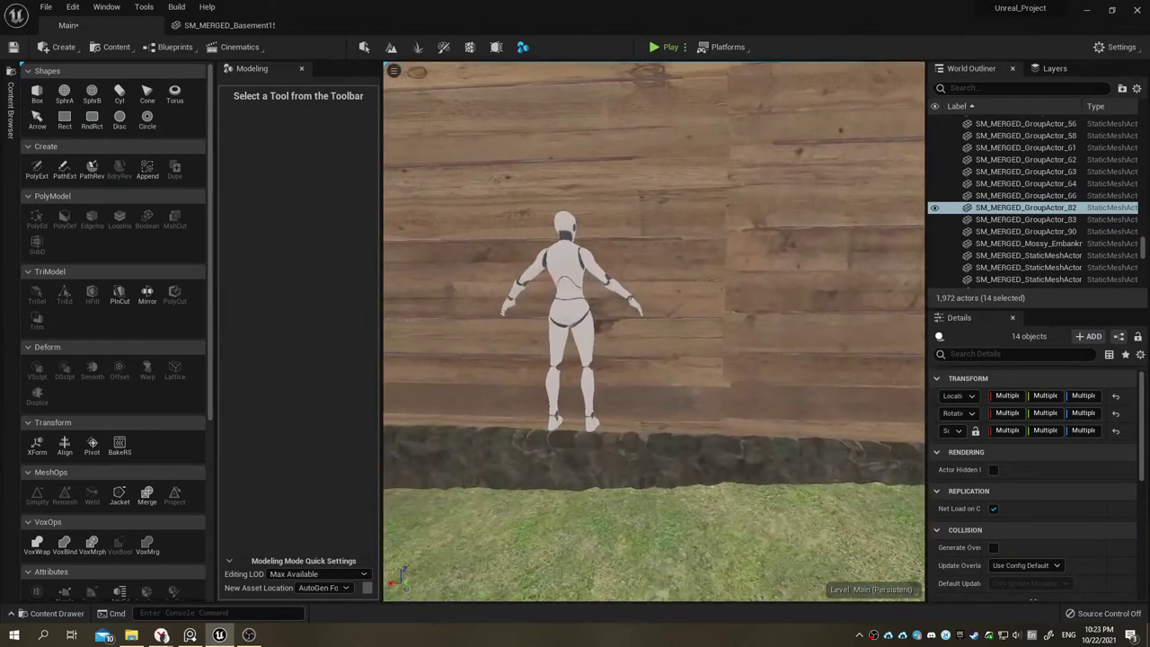
{"action": "left_click", "coordinate": [714, 313]}
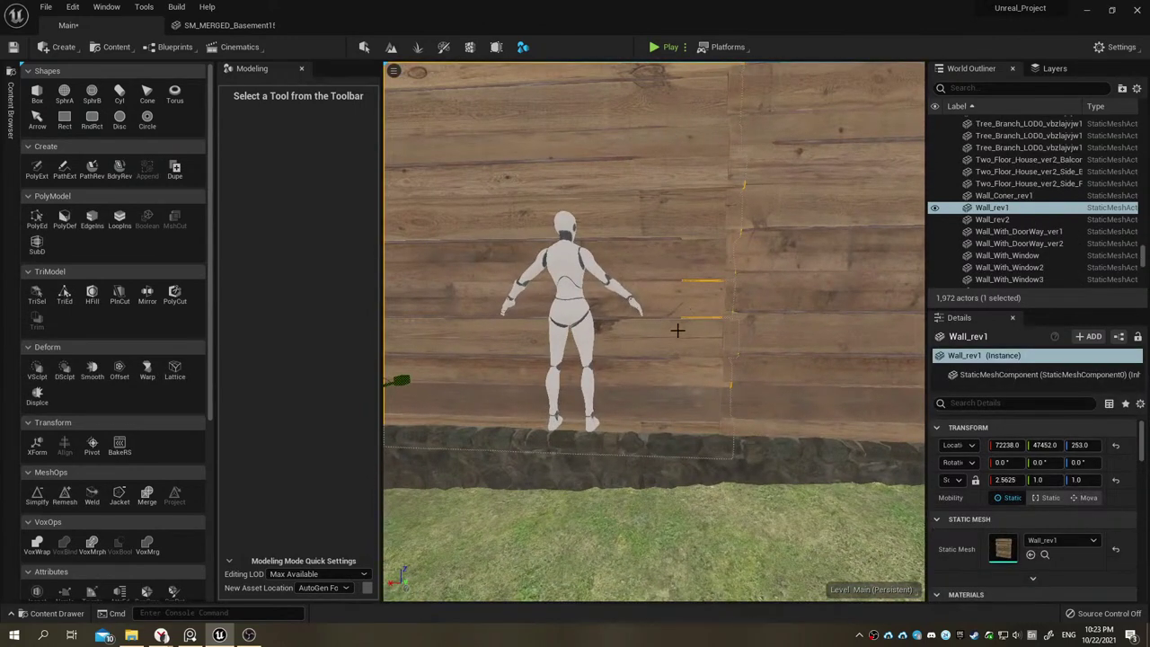
Step: Set the plank wall's X scale to 2.3, undoing an accidental snap move first
{"action": "left_click", "coordinate": [36, 444]}
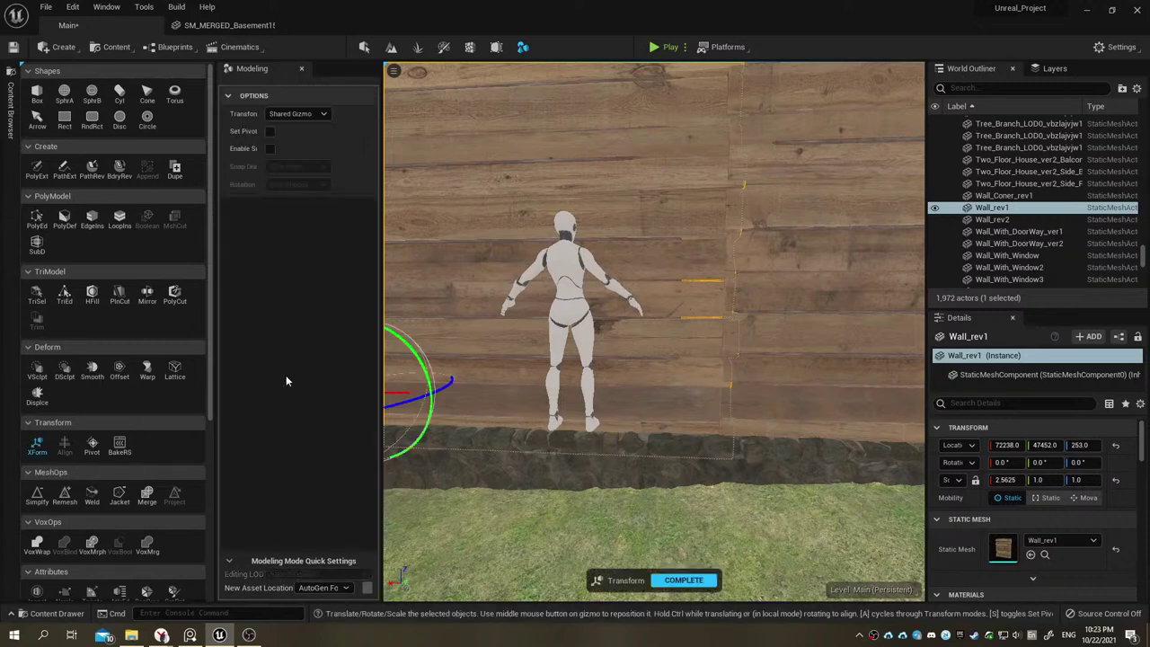
{"action": "right_click_drag", "start_coordinate": [519, 376], "coordinate": [485, 375]}
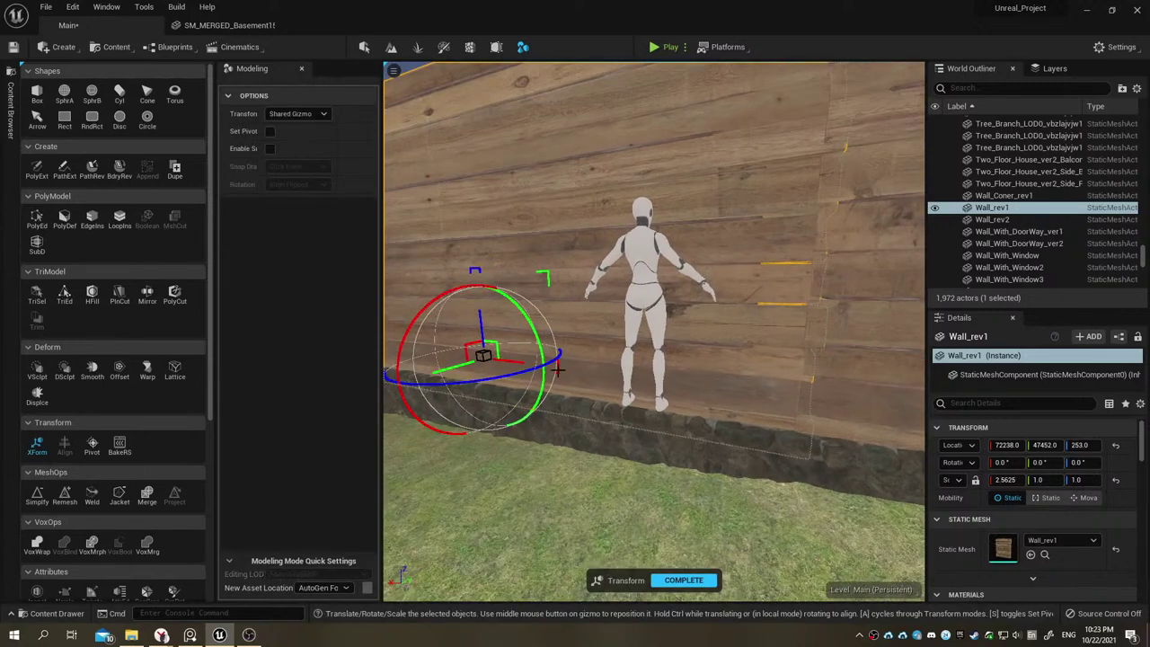
{"action": "scroll", "coordinate": [540, 346], "scroll_direction": "up", "scroll_amount": 5}
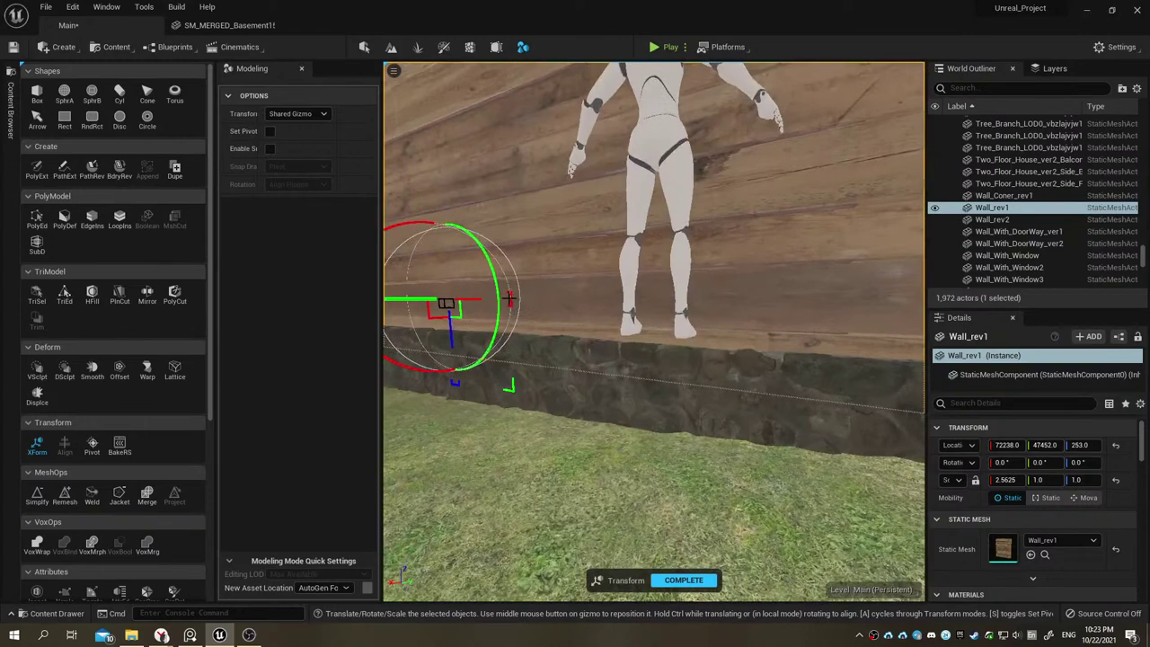
{"action": "scroll", "coordinate": [541, 298], "scroll_direction": "down", "scroll_amount": 10}
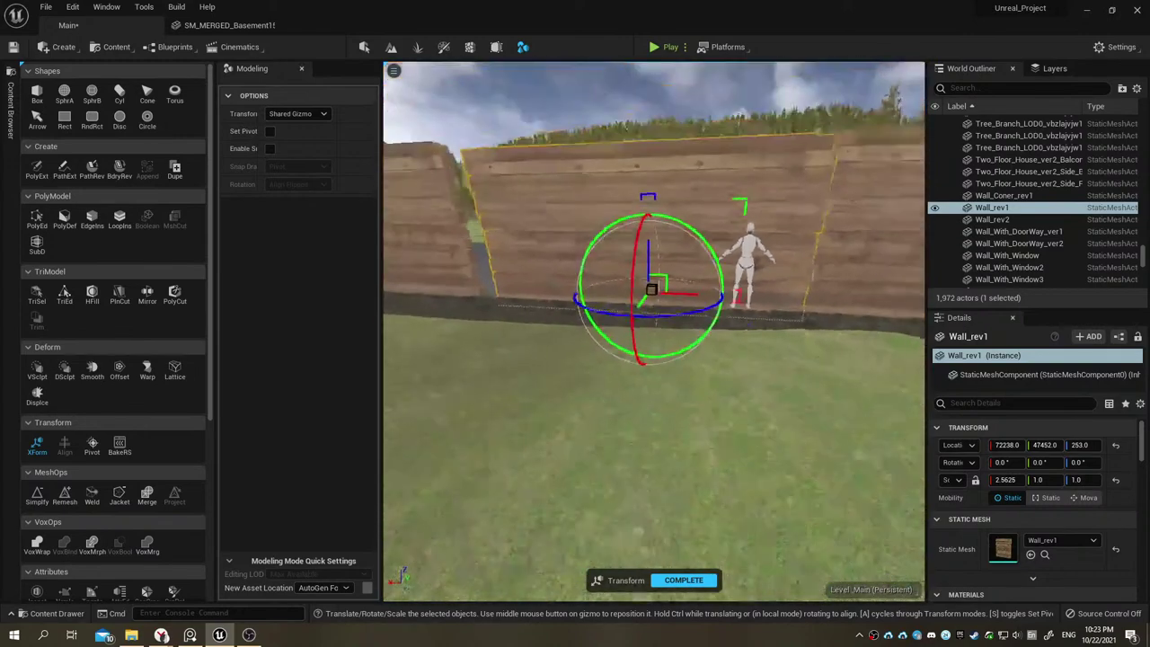
{"action": "right_click_drag", "start_coordinate": [750, 305], "coordinate": [640, 299]}
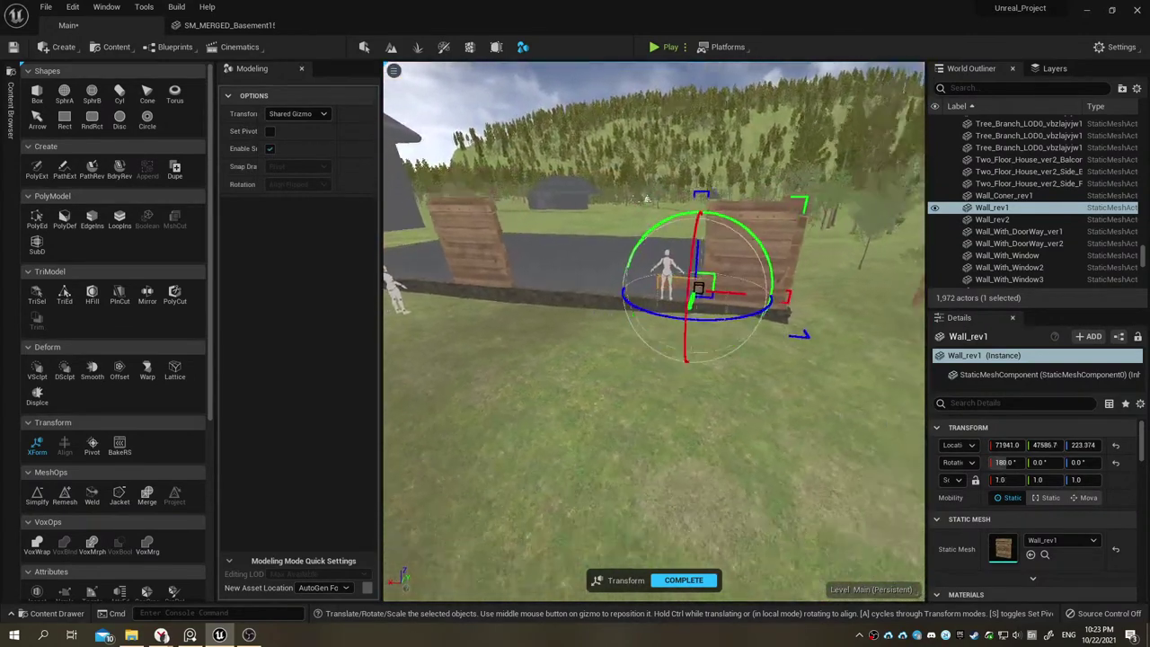
{"action": "key", "text": "ctrl+z"}
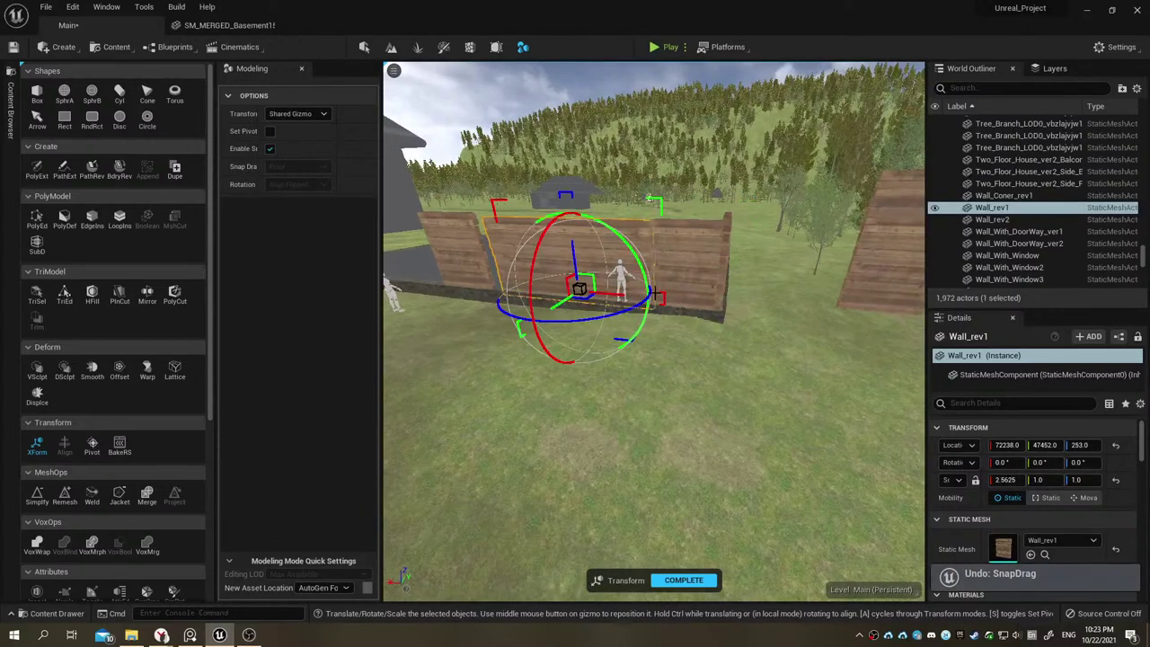
{"action": "mouse_move", "coordinate": [640, 299]}
{"action": "right_mouse_down"}
{"action": "mouse_move", "coordinate": [621, 299]}
{"action": "mouse_move", "coordinate": [565, 363]}
{"action": "right_mouse_up"}
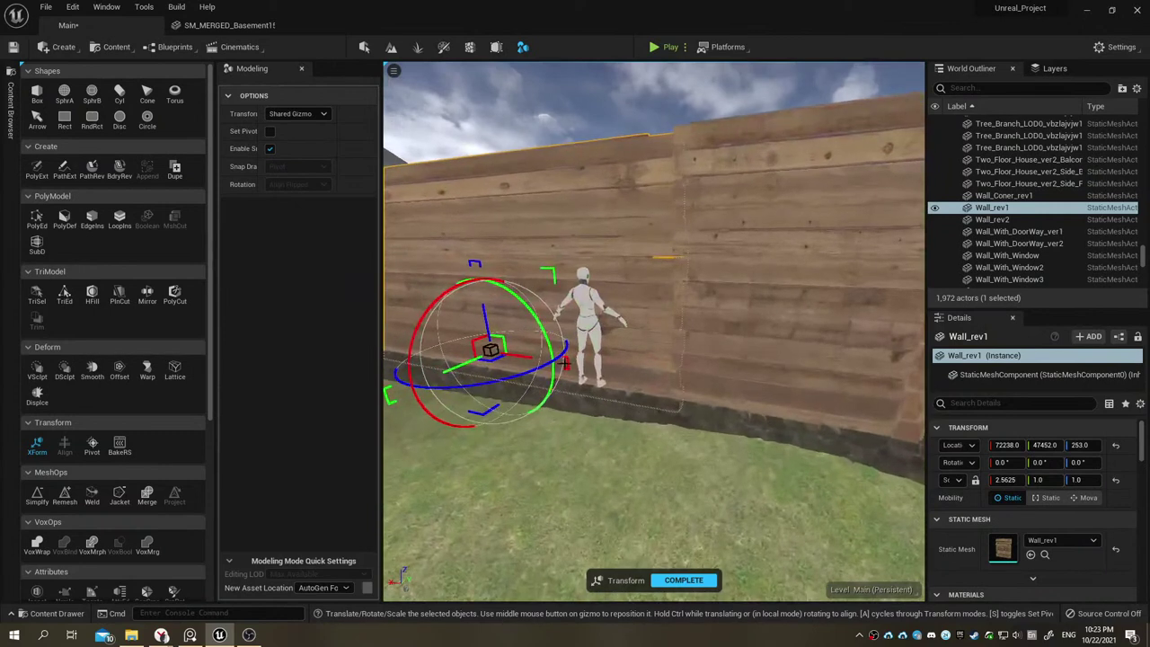
{"action": "left_click", "coordinate": [566, 363]}
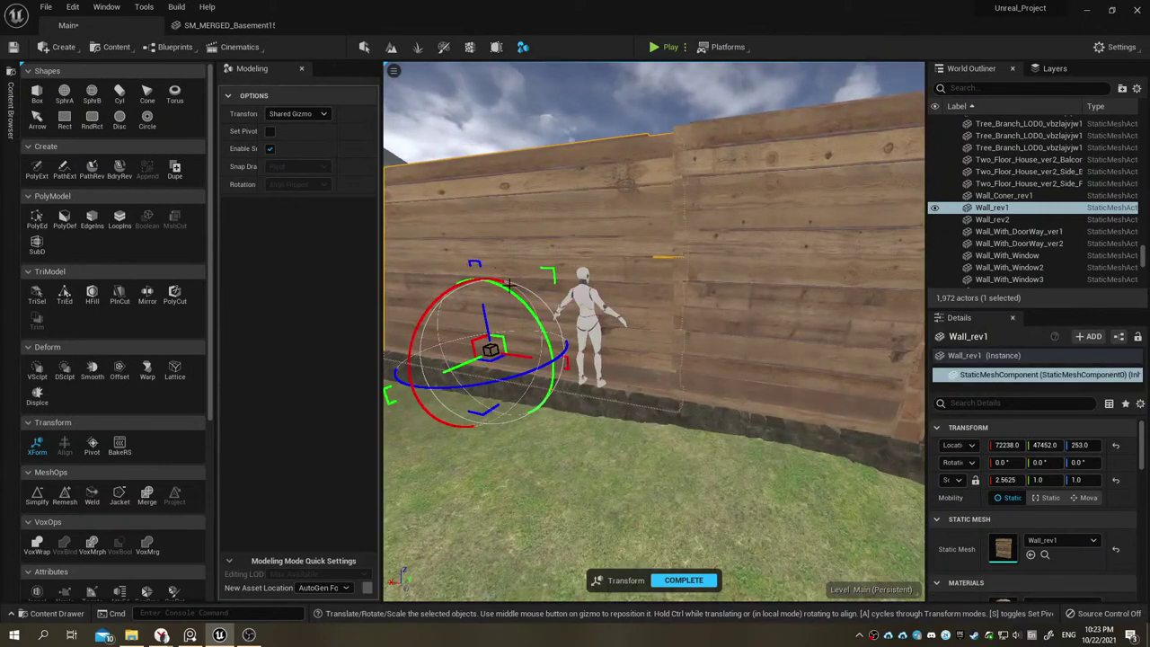
{"action": "left_click", "coordinate": [1007, 480]}
{"action": "type", "text": "2.565"}
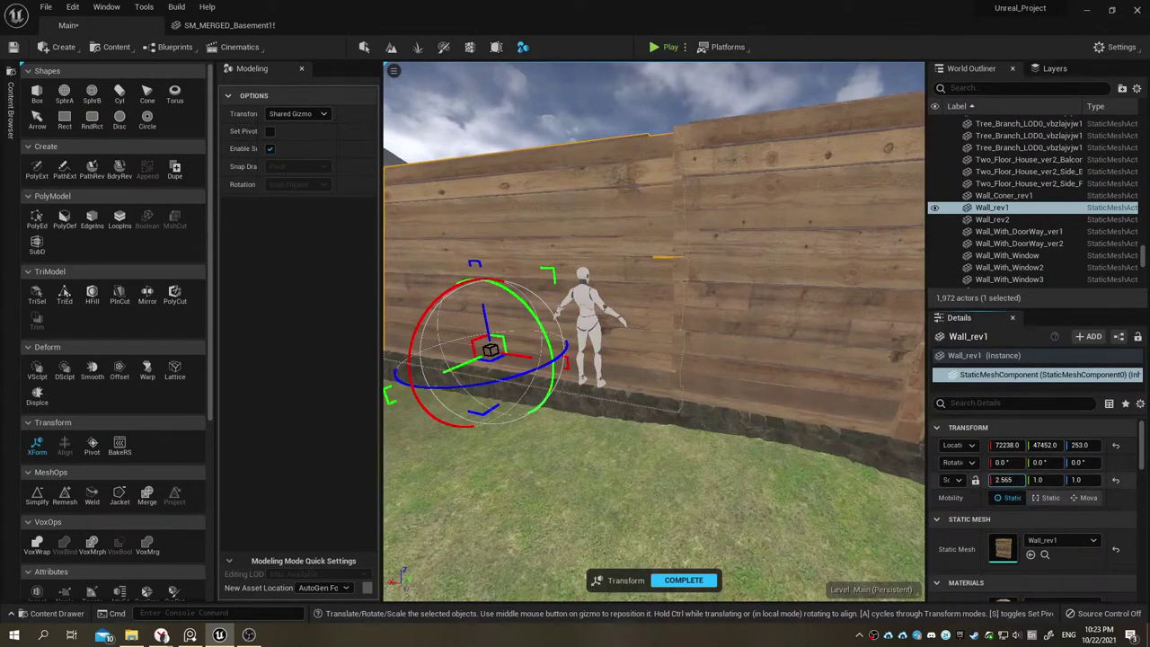
{"action": "type", "text": "2"}
{"action": "key", "text": "Return"}
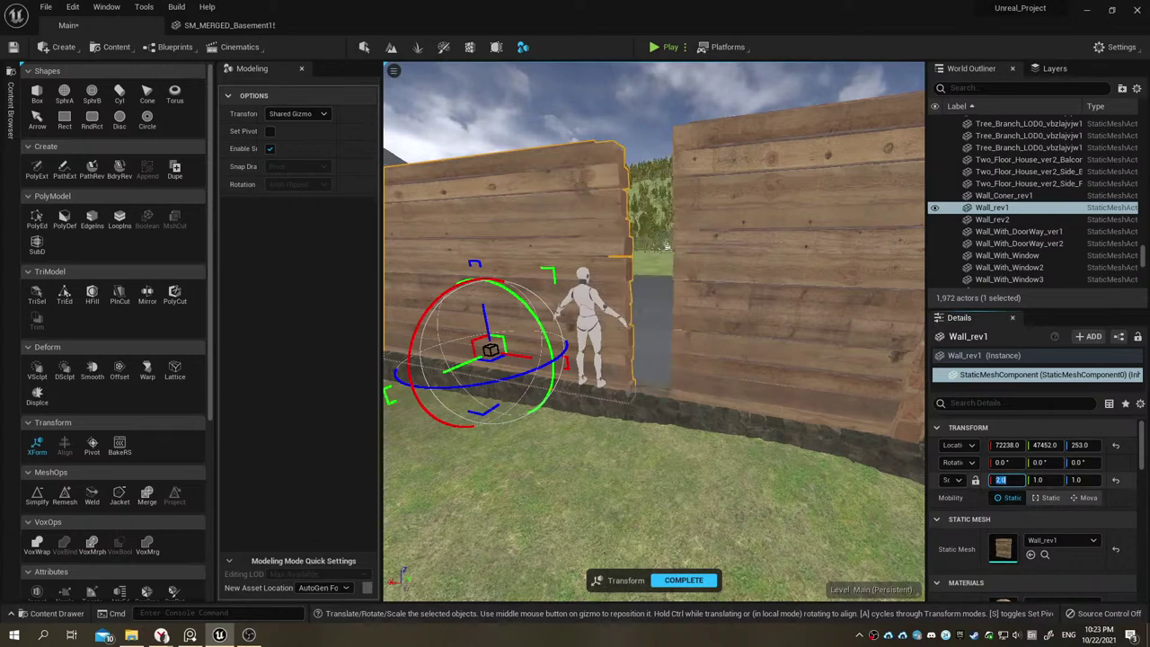
{"action": "right_click_drag", "start_coordinate": [739, 325], "coordinate": [757, 325]}
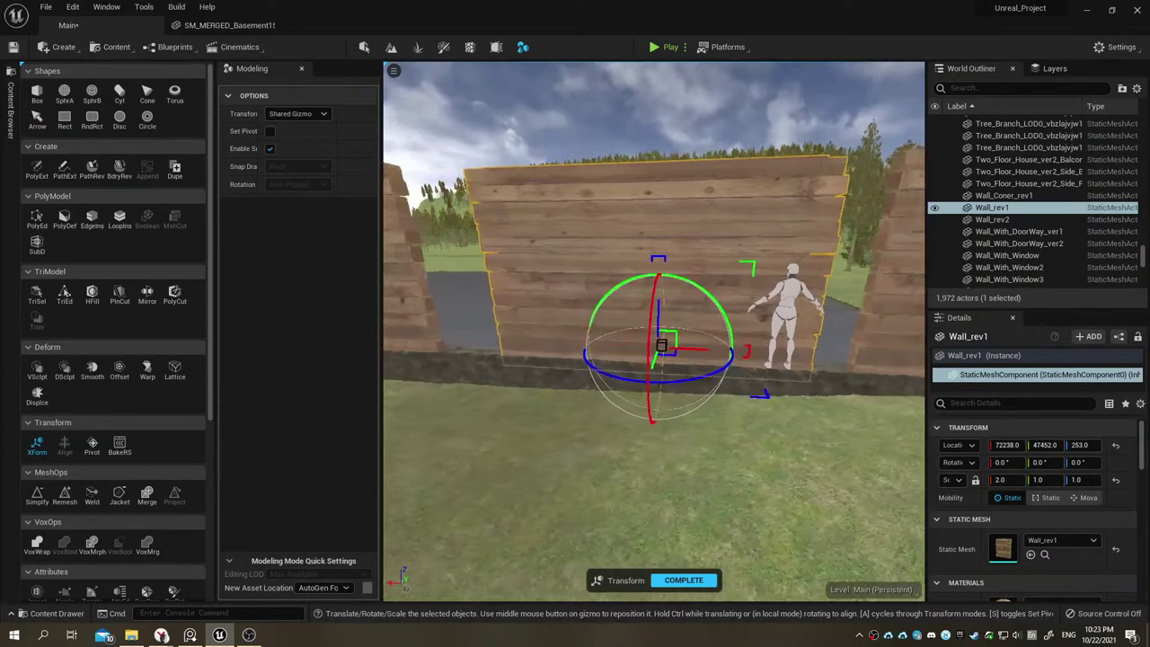
{"action": "left_click", "coordinate": [1012, 478]}
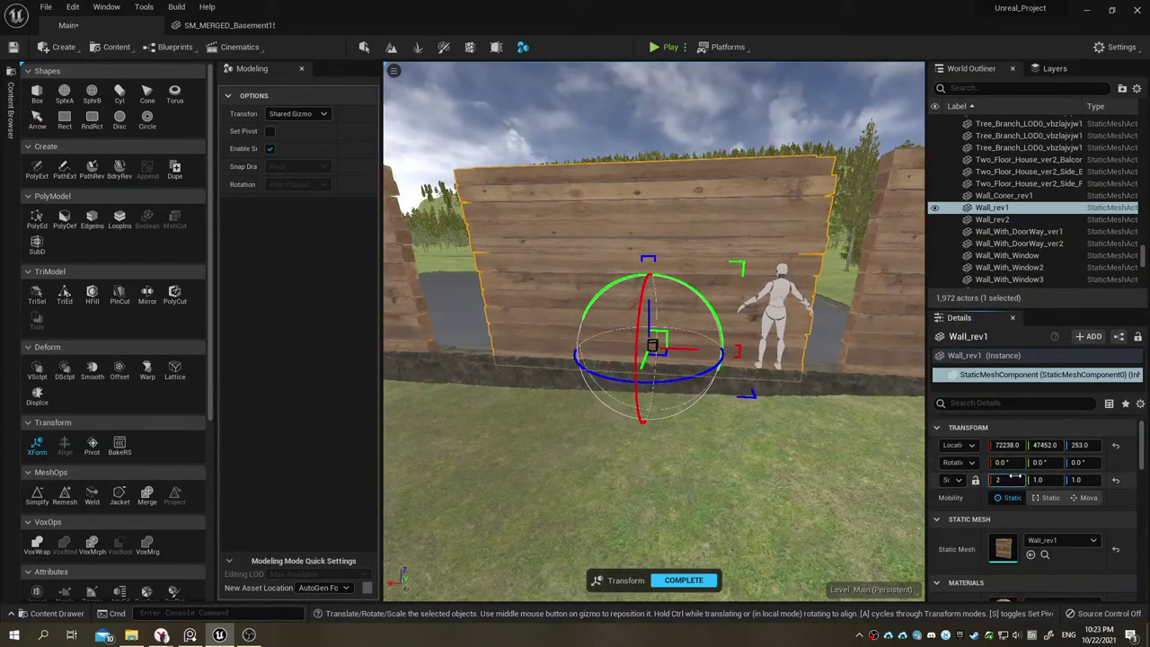
{"action": "type", "text": ".3"}
{"action": "key", "text": "Return"}
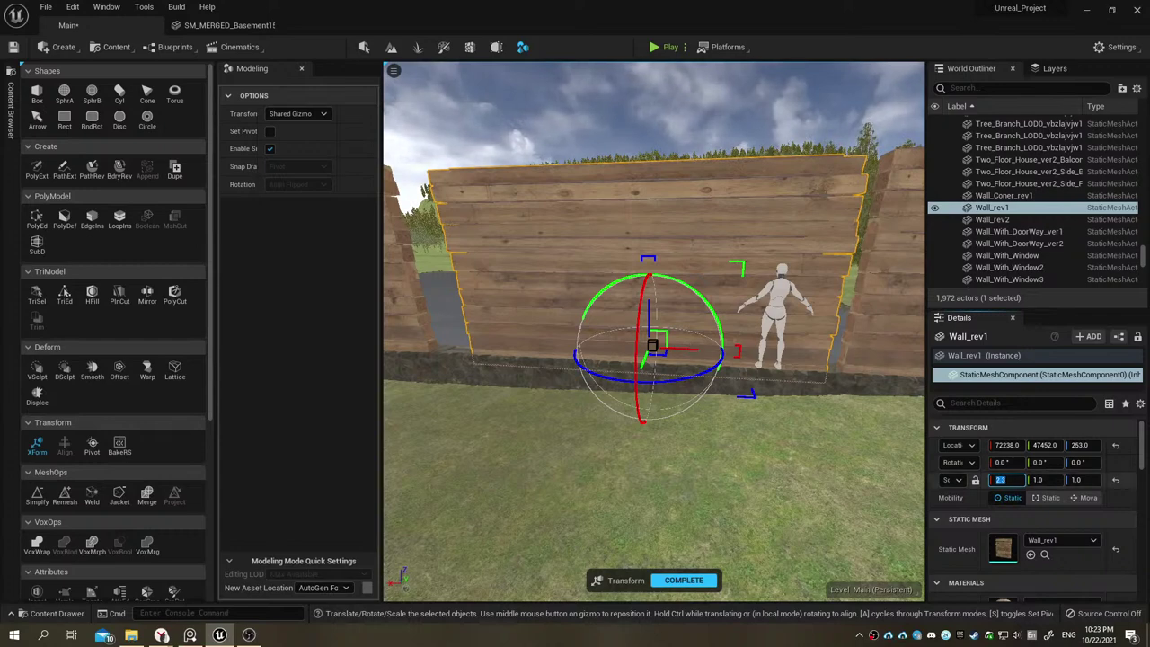
Step: Slide the wall right to X 72181.0 to close the gap and complete the transform
{"action": "right_click_drag", "start_coordinate": [715, 426], "coordinate": [719, 423]}
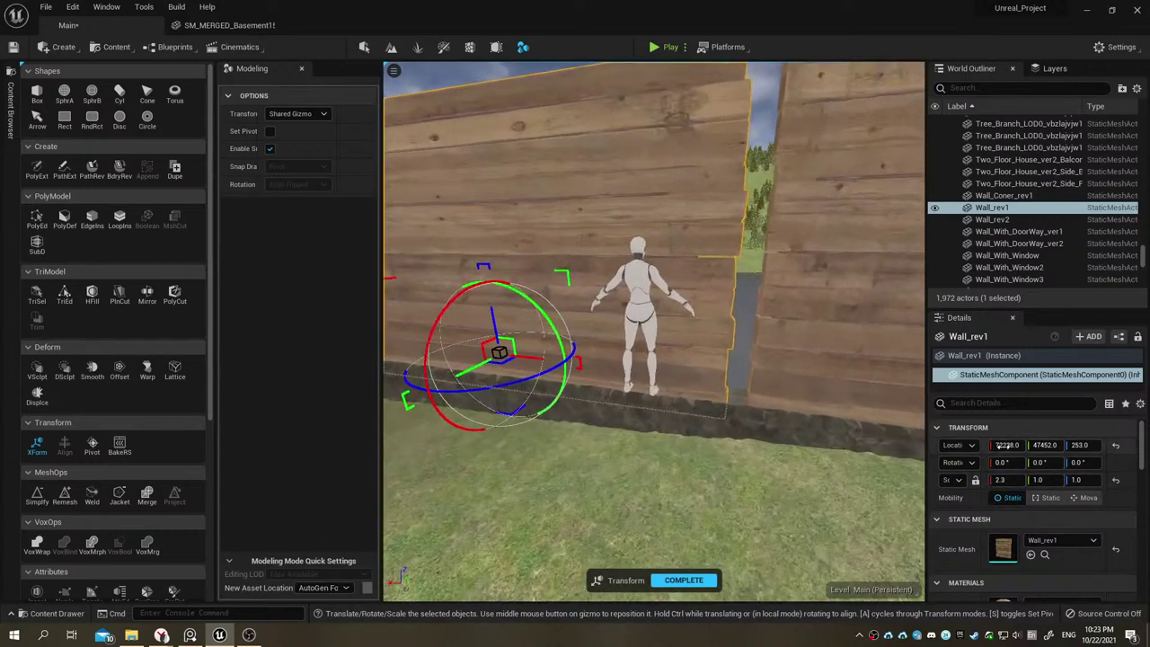
{"action": "left_click_drag", "start_coordinate": [1000, 445], "coordinate": [1021, 445]}
{"action": "right_click_drag", "start_coordinate": [827, 393], "coordinate": [791, 395]}
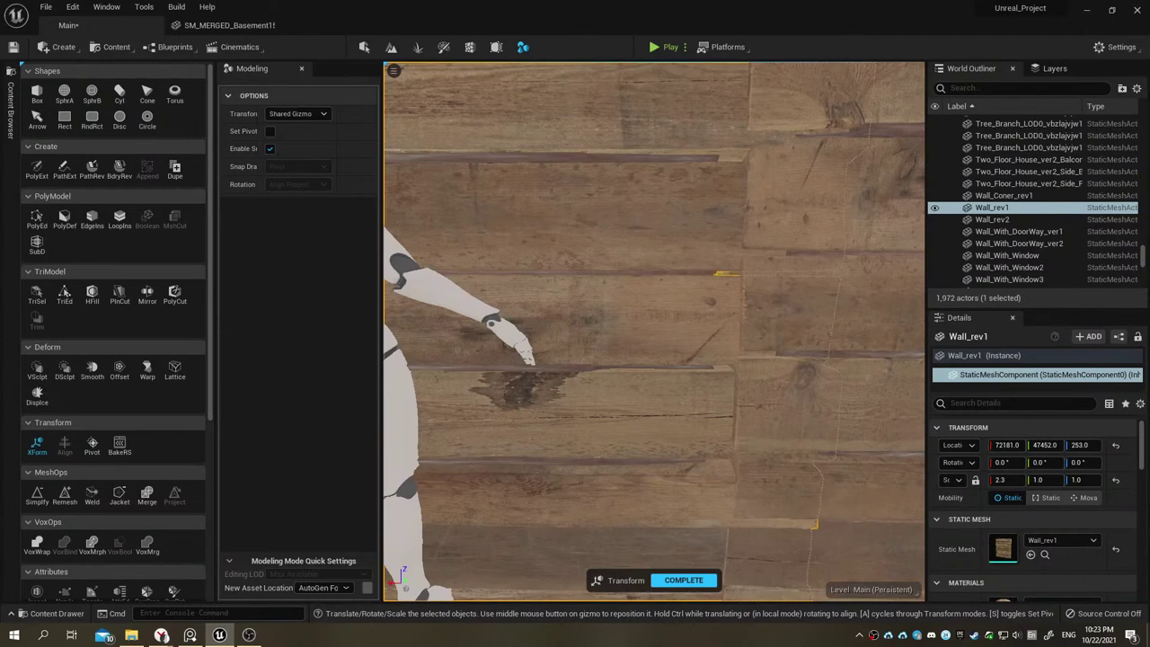
{"action": "right_click_drag", "start_coordinate": [791, 395], "coordinate": [912, 323]}
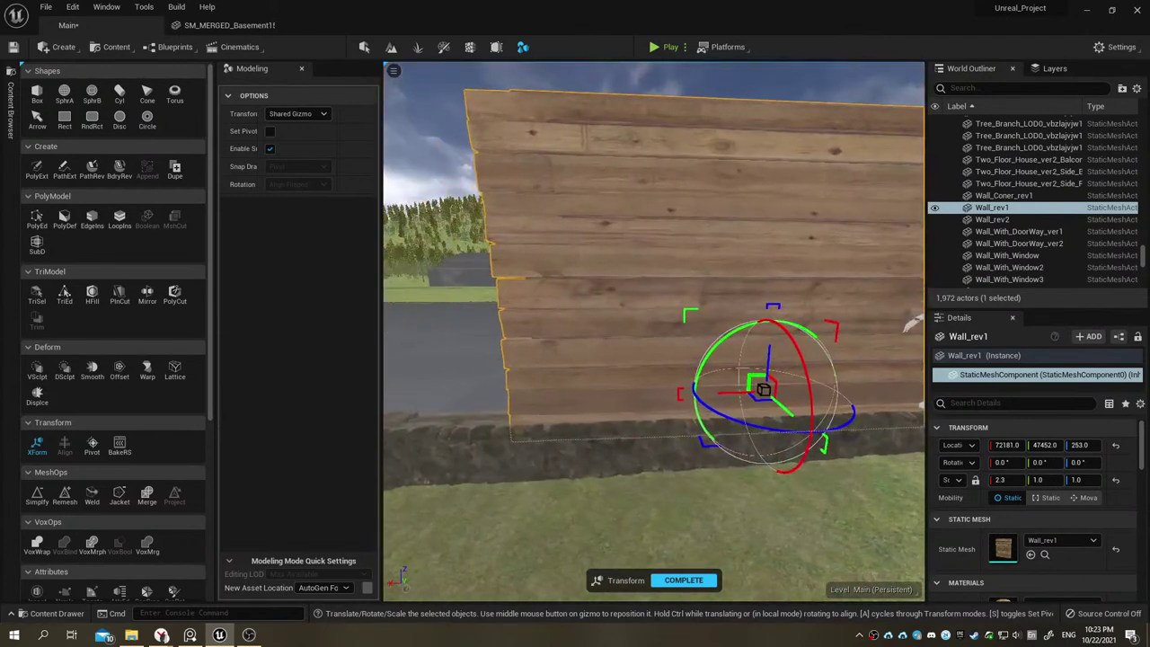
{"action": "left_click", "coordinate": [711, 577]}
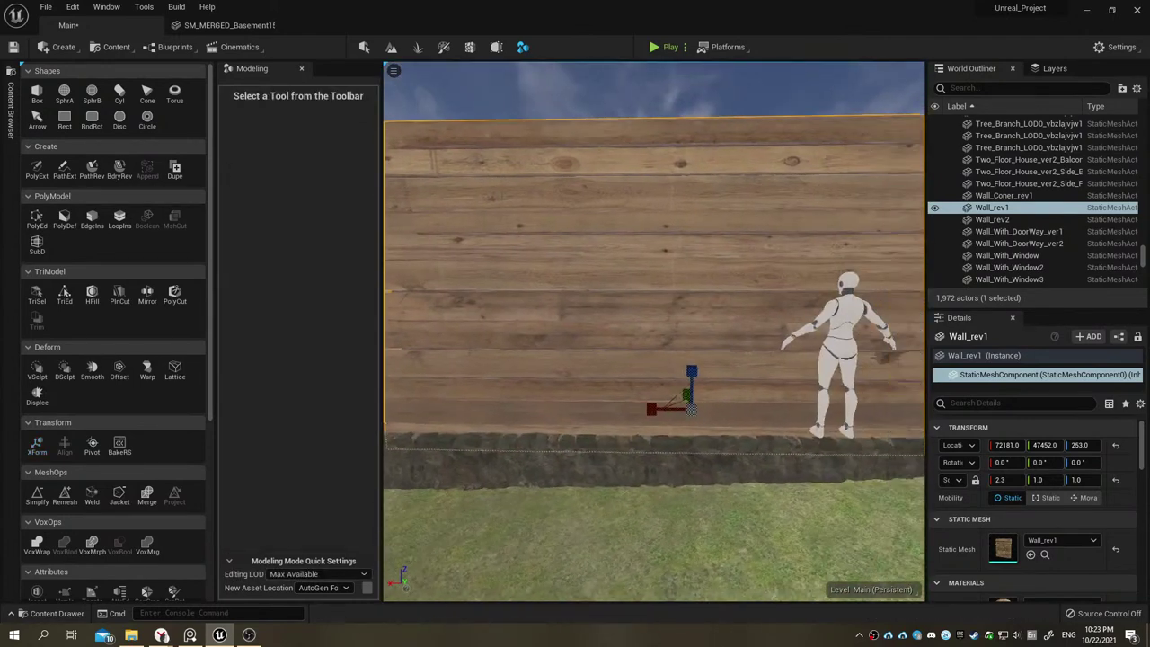
{"action": "right_click_drag", "start_coordinate": [672, 452], "coordinate": [668, 405]}
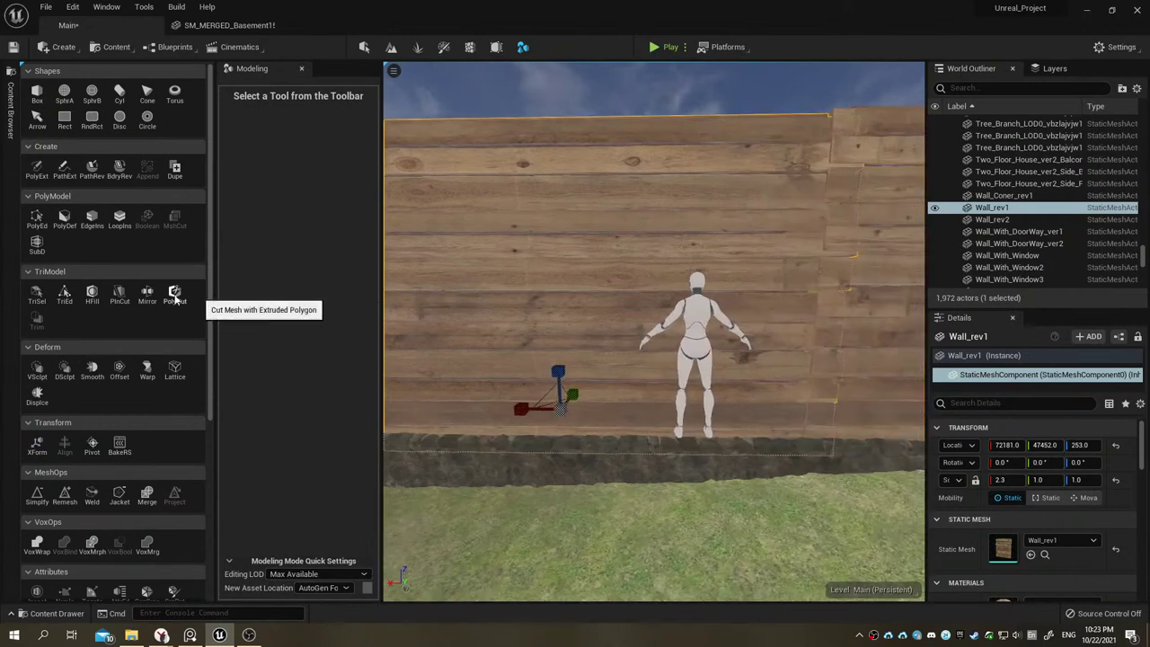
Step: Start a PolyCut on the wall with a Square shape of width 70
{"action": "left_click", "coordinate": [175, 295]}
{"action": "left_click_drag", "start_coordinate": [557, 377], "coordinate": [552, 216]}
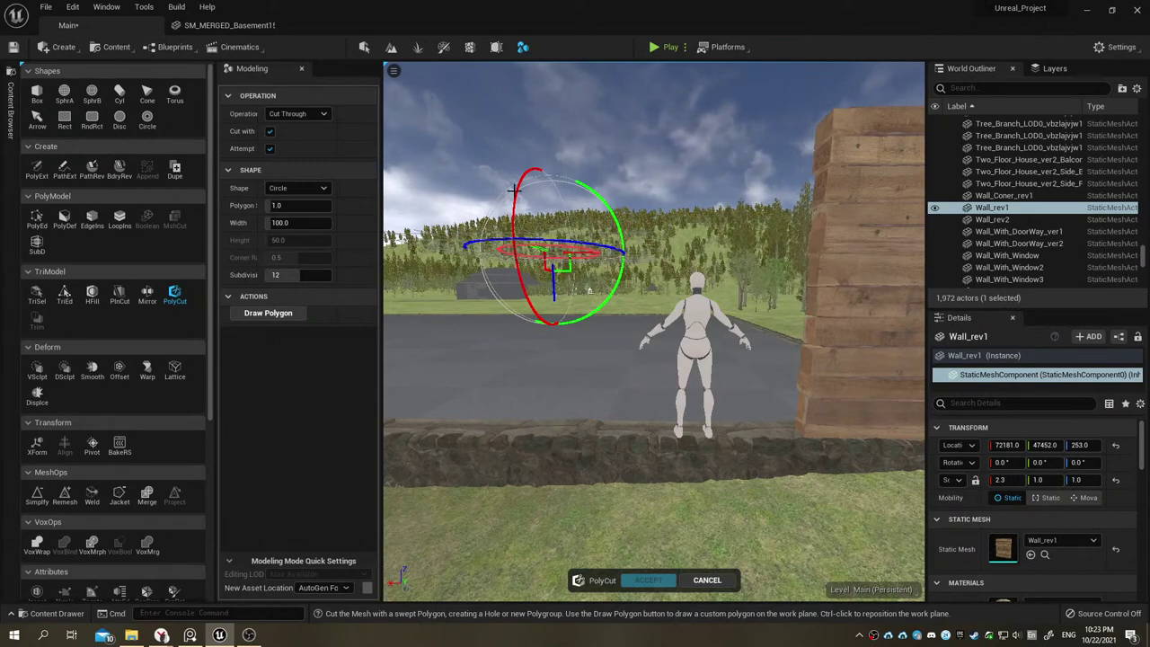
{"action": "right_click_drag", "start_coordinate": [513, 190], "coordinate": [643, 243]}
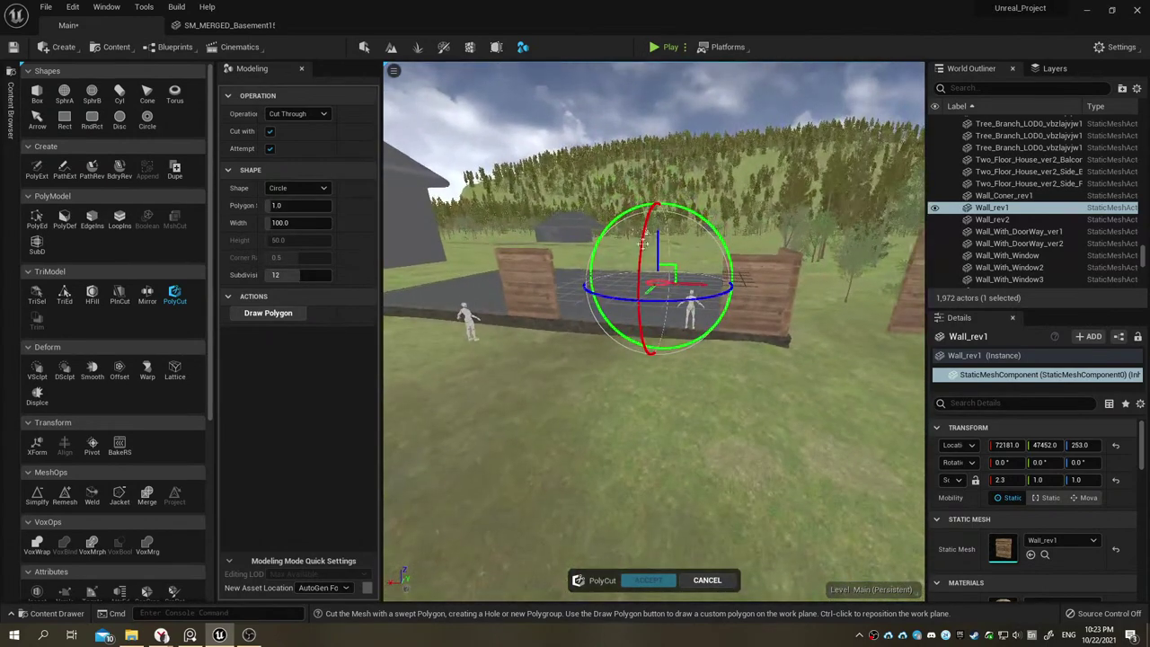
{"action": "mouse_move", "coordinate": [638, 242]}
{"action": "left_mouse_down", "text": "alt"}
{"action": "mouse_move", "coordinate": [645, 254]}
{"action": "mouse_move", "coordinate": [592, 463]}
{"action": "left_mouse_up", "text": "alt"}
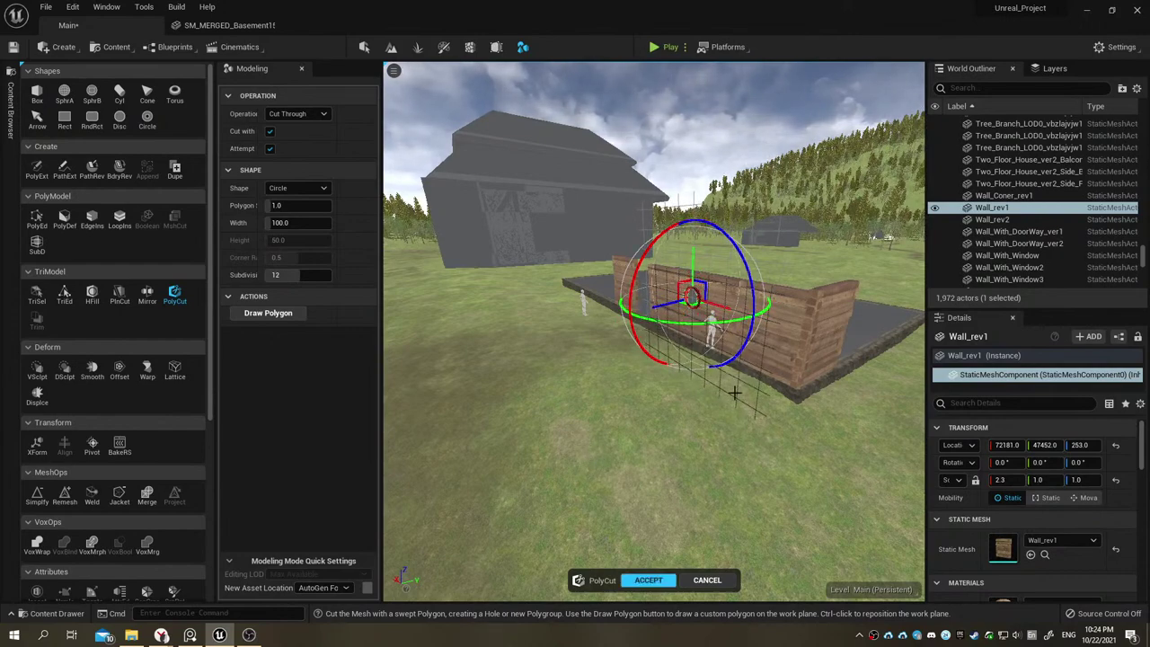
{"action": "left_click_drag", "start_coordinate": [735, 393], "coordinate": [705, 395], "text": "alt"}
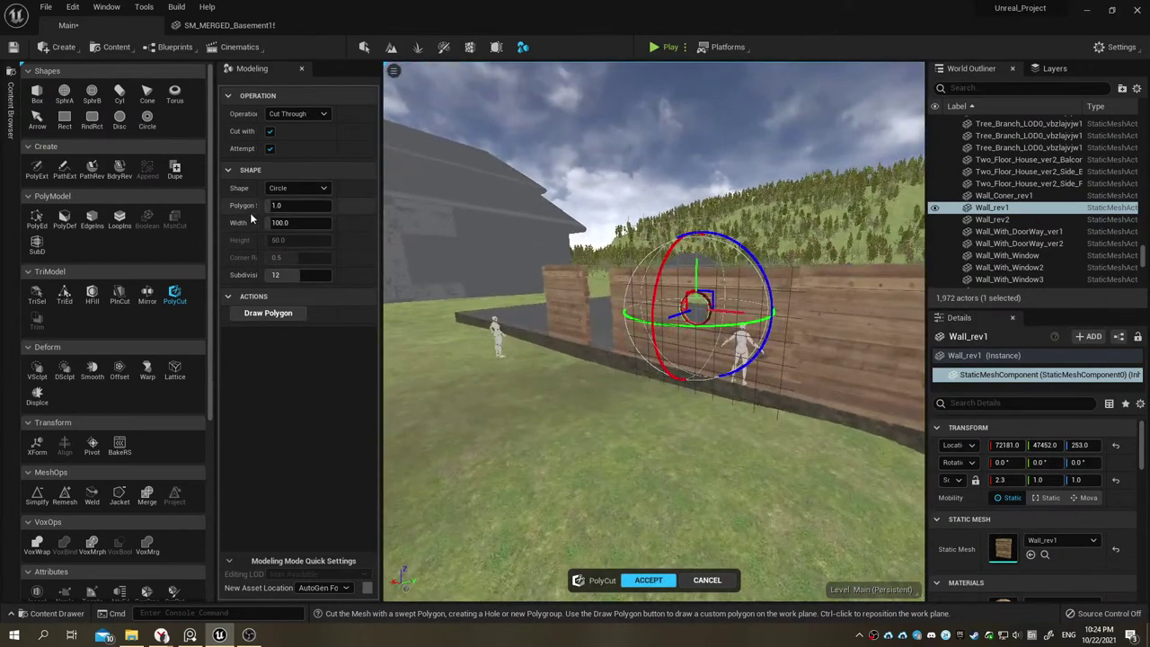
{"action": "left_click", "coordinate": [297, 187]}
{"action": "left_click", "coordinate": [286, 196]}
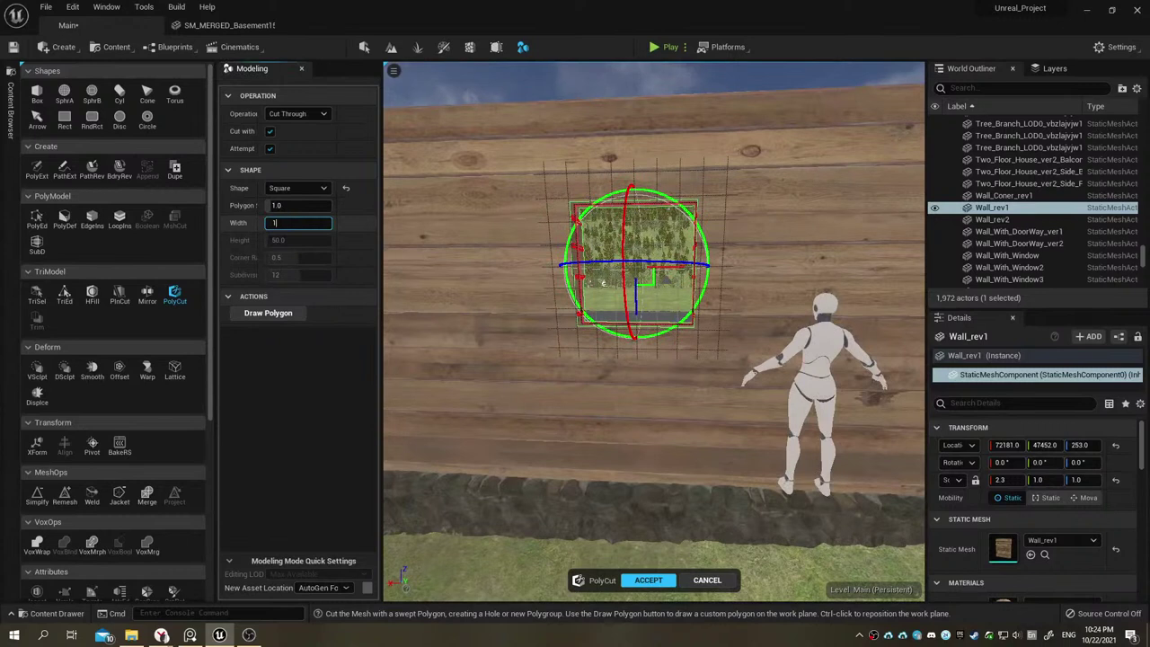
{"action": "type", "text": "0"}
{"action": "key", "text": "Return"}
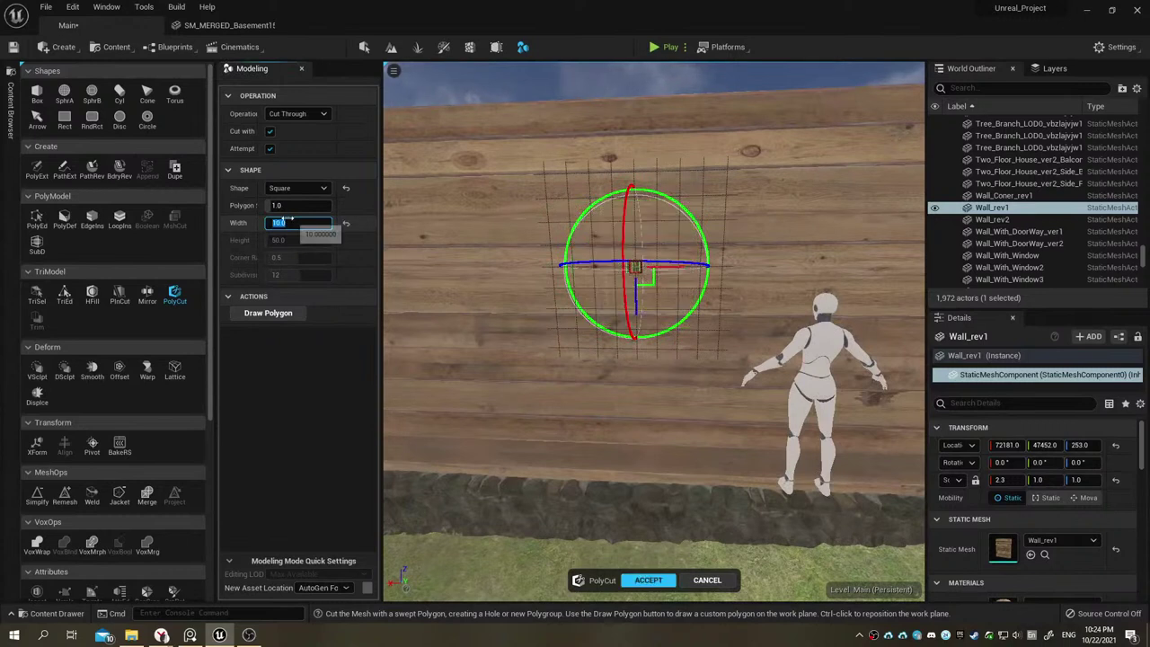
{"action": "type", "text": "70"}
{"action": "key", "text": "Return"}
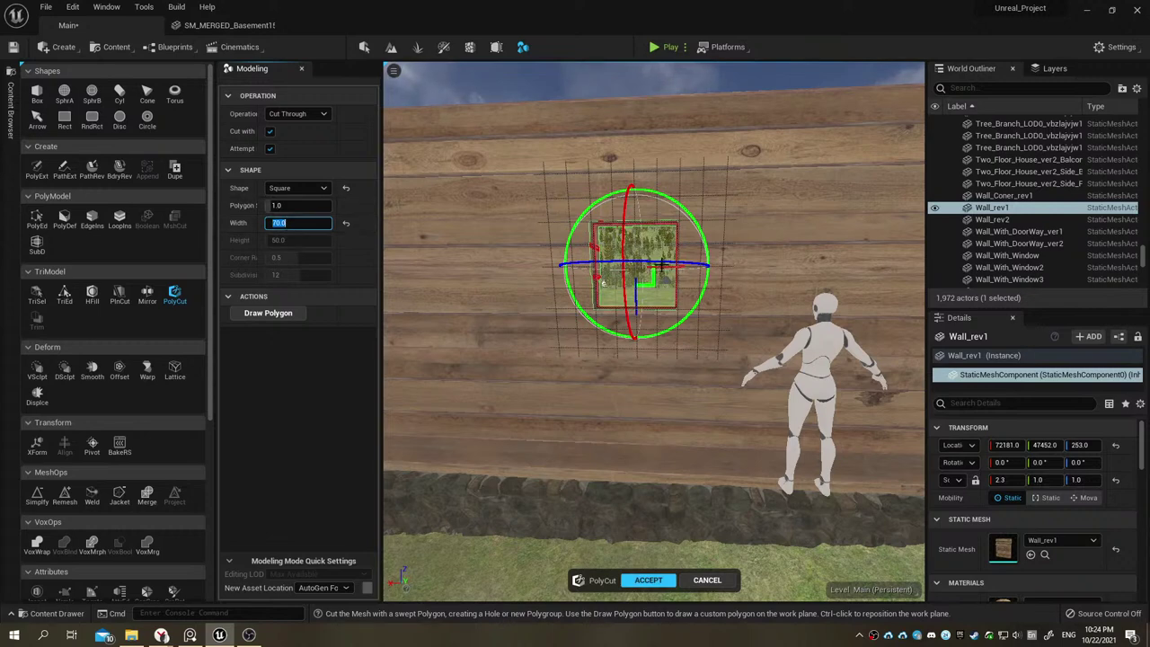
Step: Position the square cutter beside the mannequin's head and accept the window cut
{"action": "right_click_drag", "start_coordinate": [672, 267], "coordinate": [680, 265]}
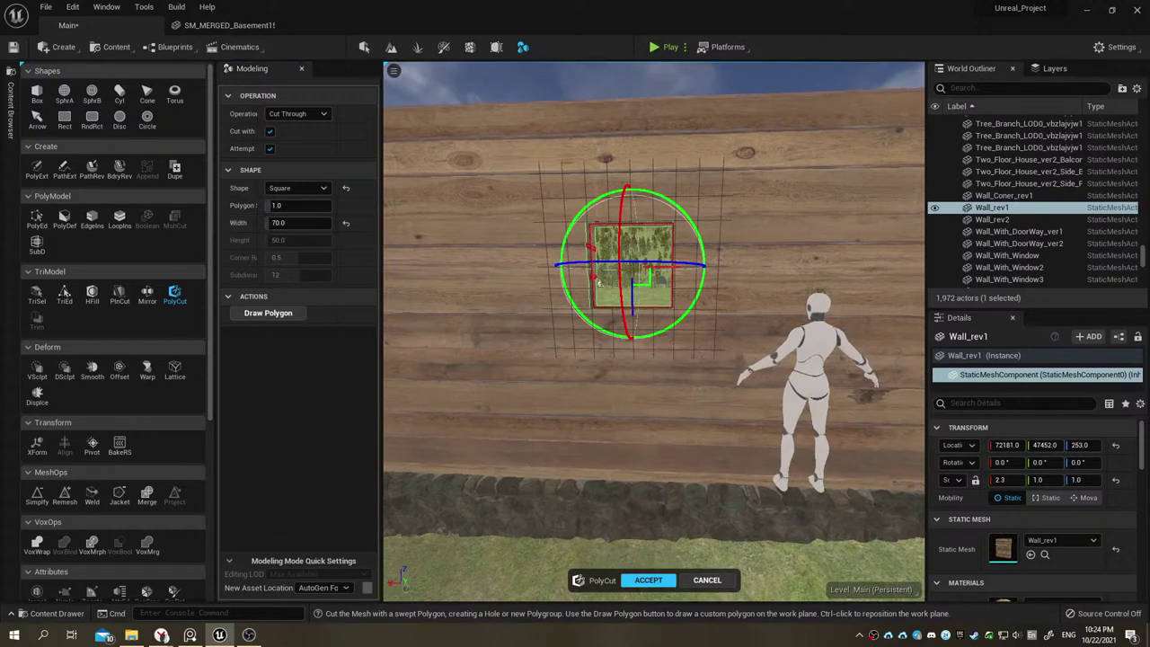
{"action": "left_click_drag", "start_coordinate": [672, 267], "coordinate": [826, 306]}
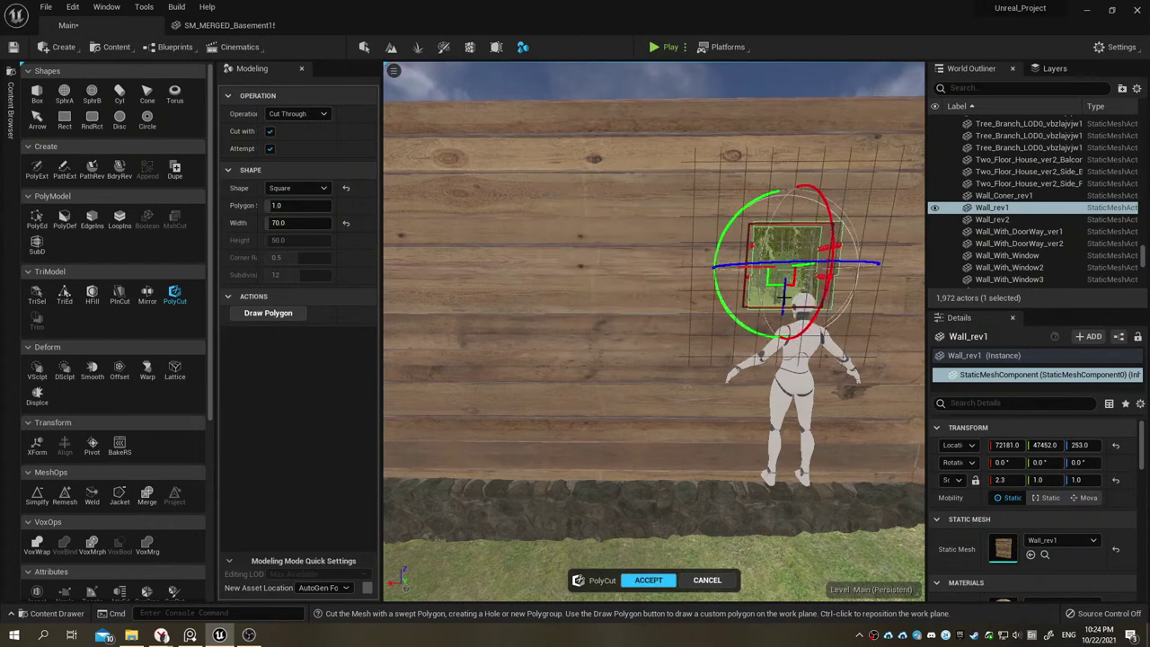
{"action": "mouse_move", "coordinate": [777, 315]}
{"action": "right_mouse_down"}
{"action": "mouse_move", "coordinate": [606, 310]}
{"action": "mouse_move", "coordinate": [656, 261]}
{"action": "right_mouse_up"}
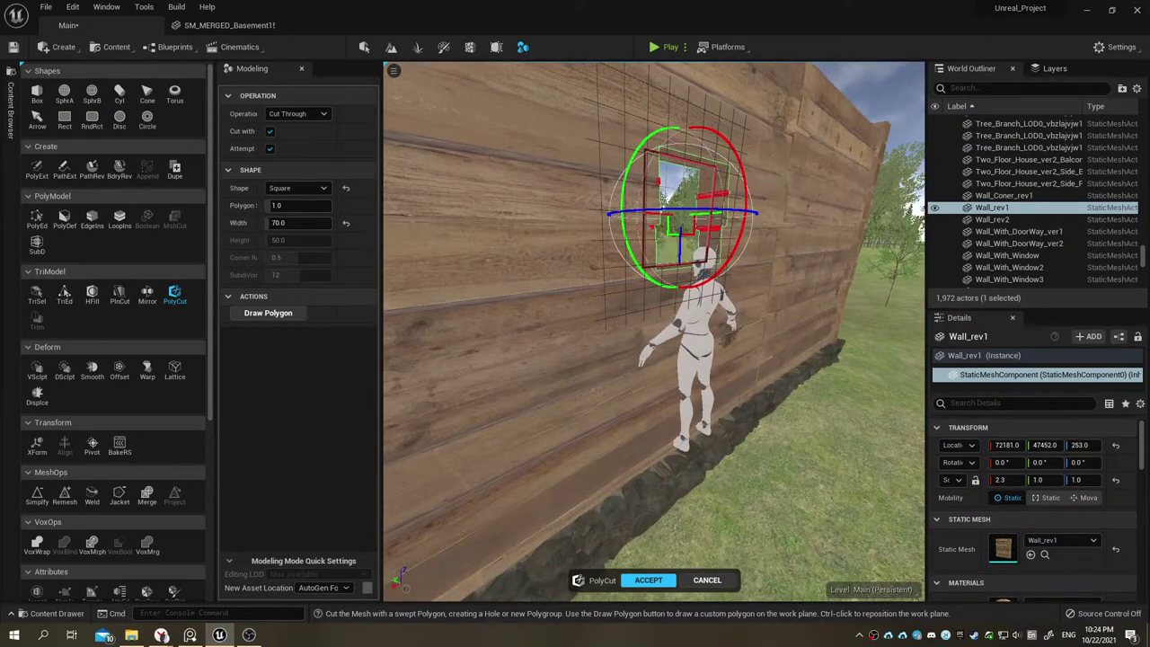
{"action": "right_click_drag", "start_coordinate": [656, 261], "coordinate": [691, 270]}
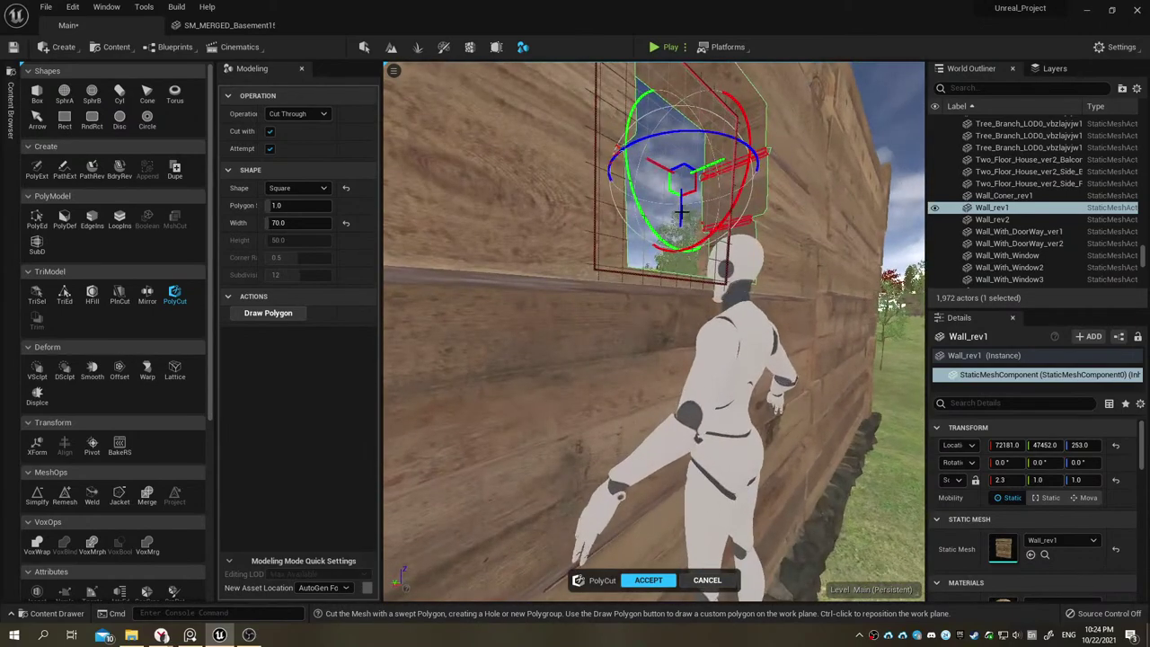
{"action": "key", "text": "f"}
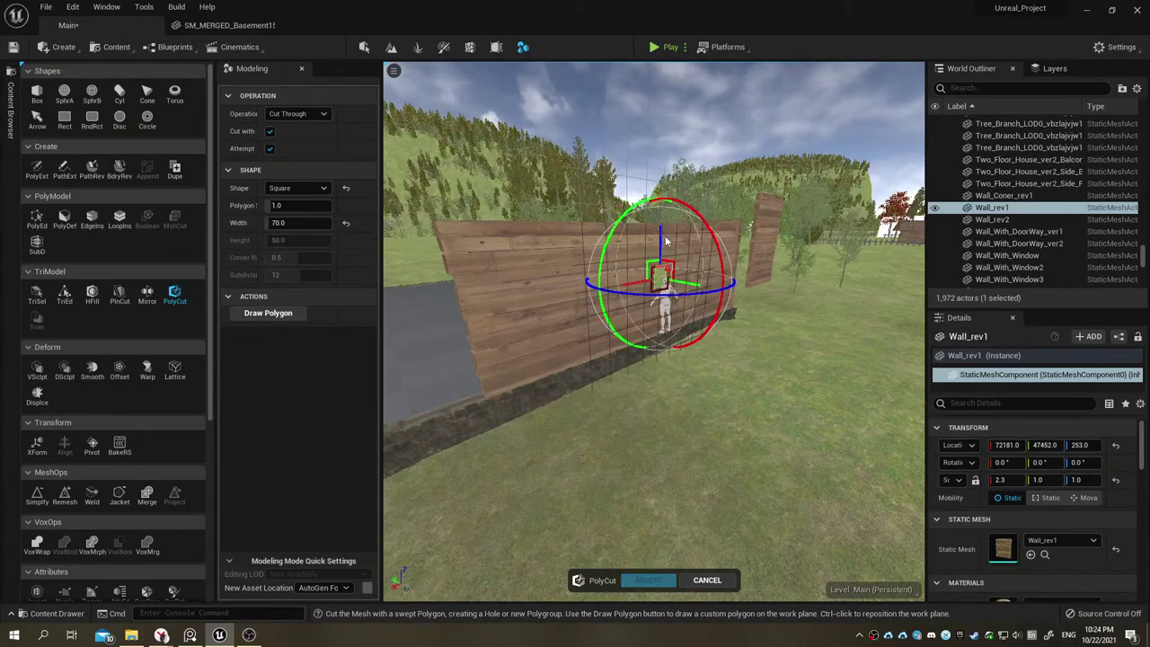
{"action": "mouse_move", "coordinate": [692, 239]}
{"action": "right_mouse_down"}
{"action": "mouse_move", "coordinate": [683, 243]}
{"action": "mouse_move", "coordinate": [710, 305]}
{"action": "right_mouse_up"}
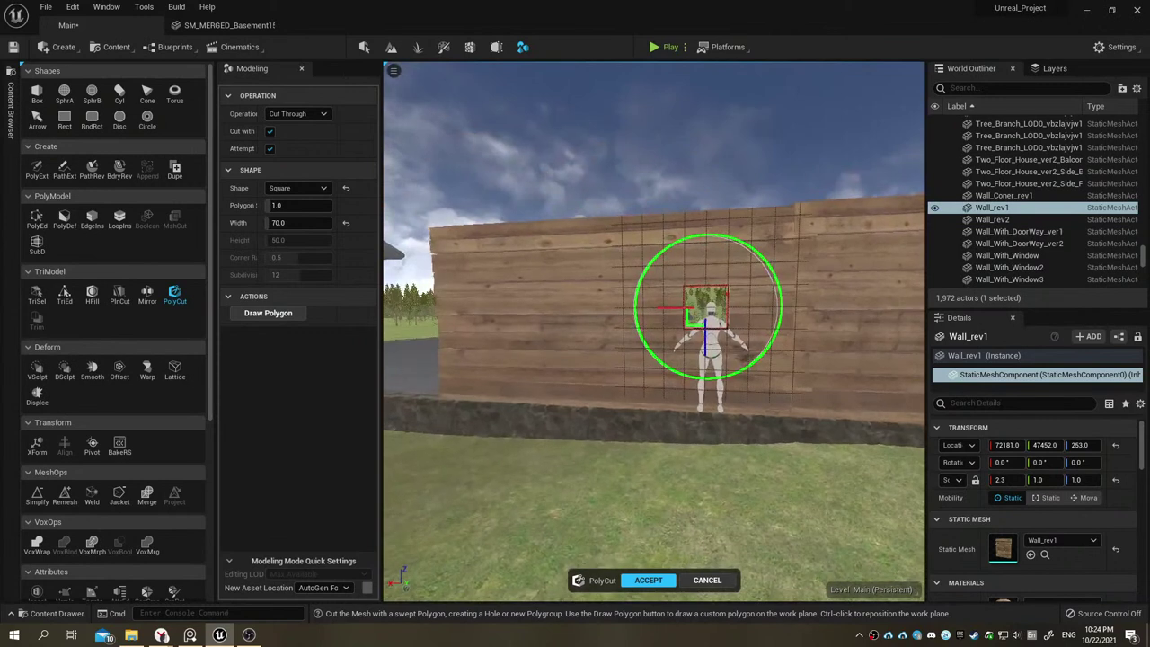
{"action": "left_click", "coordinate": [649, 581]}
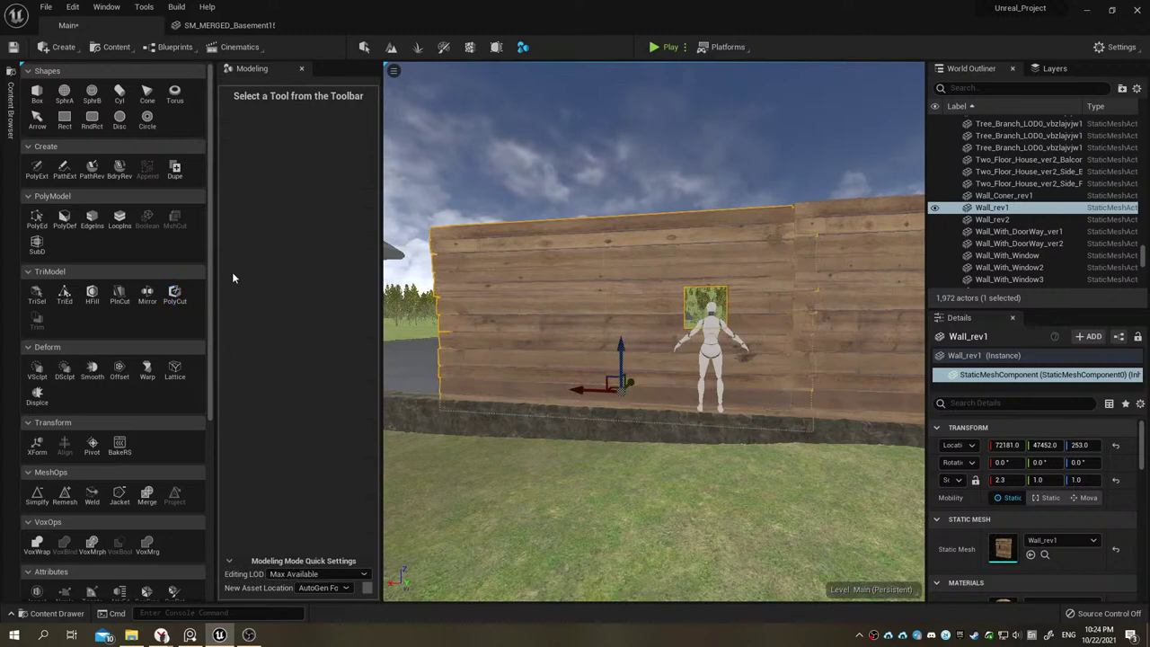
Step: Start a second PolyCut on the wall with a Square shape of width 70
{"action": "mouse_move", "coordinate": [491, 266]}
{"action": "right_mouse_down"}
{"action": "mouse_move", "coordinate": [540, 266]}
{"action": "mouse_move", "coordinate": [518, 271]}
{"action": "right_mouse_up"}
{"action": "left_click", "coordinate": [175, 297]}
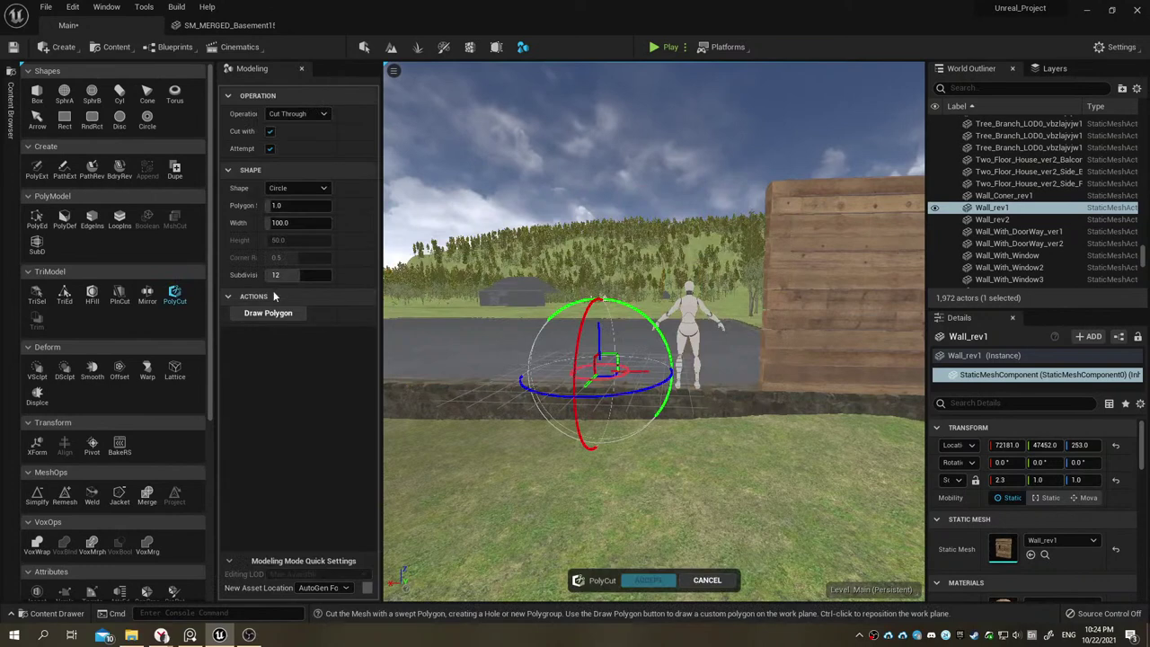
{"action": "left_click", "coordinate": [600, 348], "text": "ctrl"}
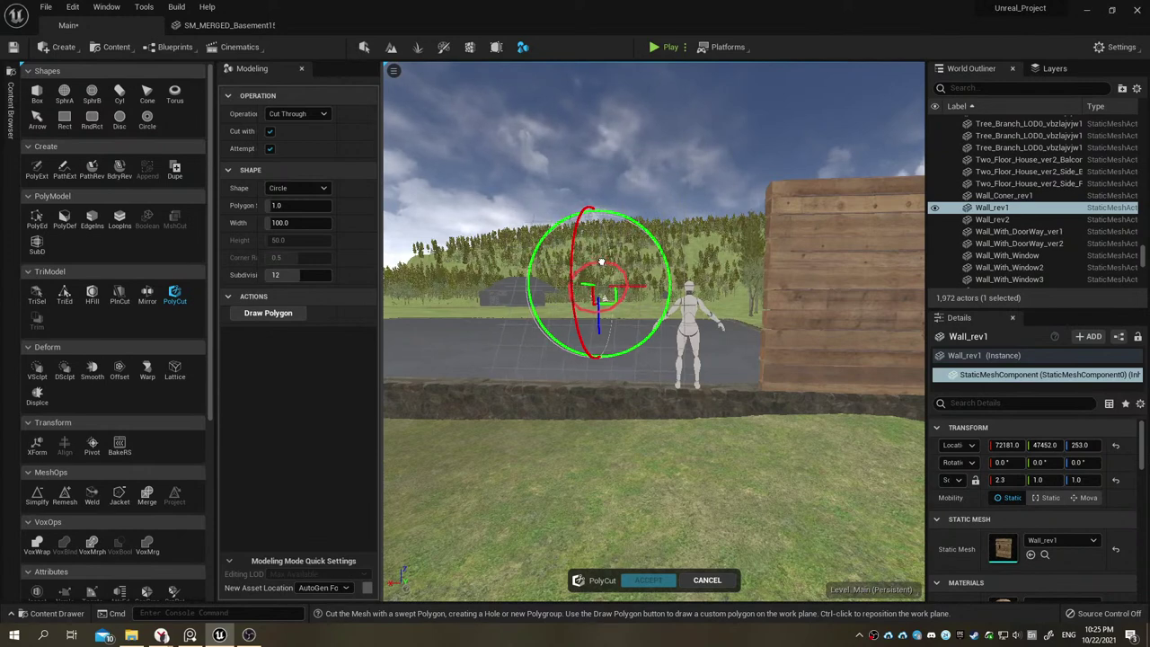
{"action": "left_click", "coordinate": [601, 261]}
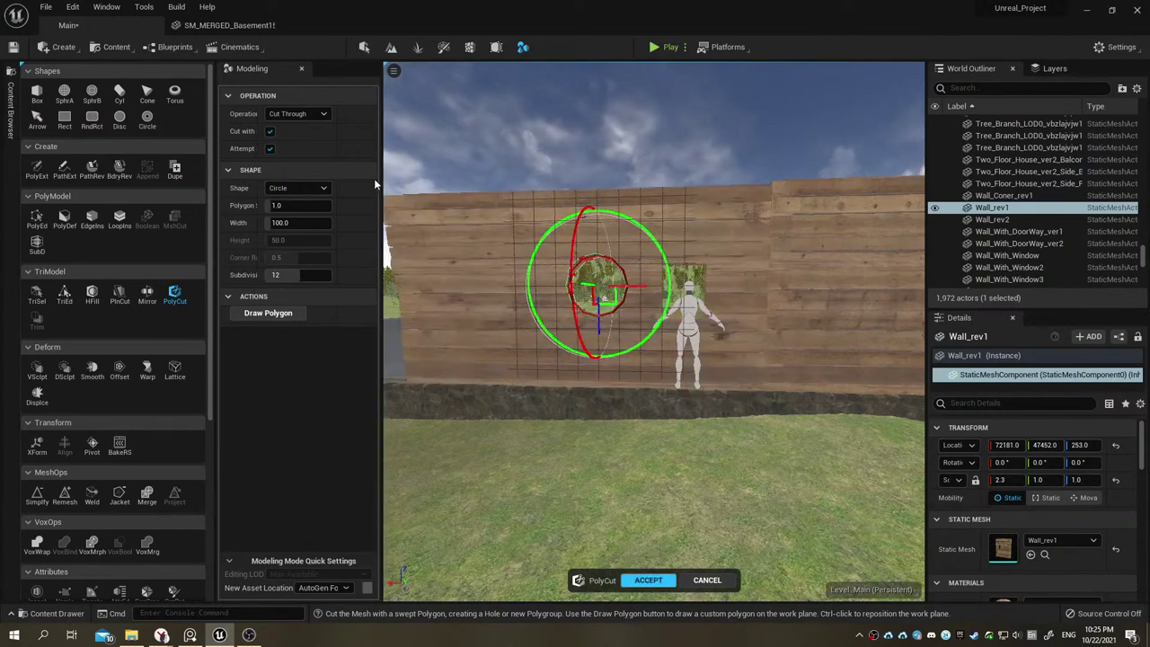
{"action": "left_click", "coordinate": [288, 188]}
{"action": "left_click", "coordinate": [286, 213]}
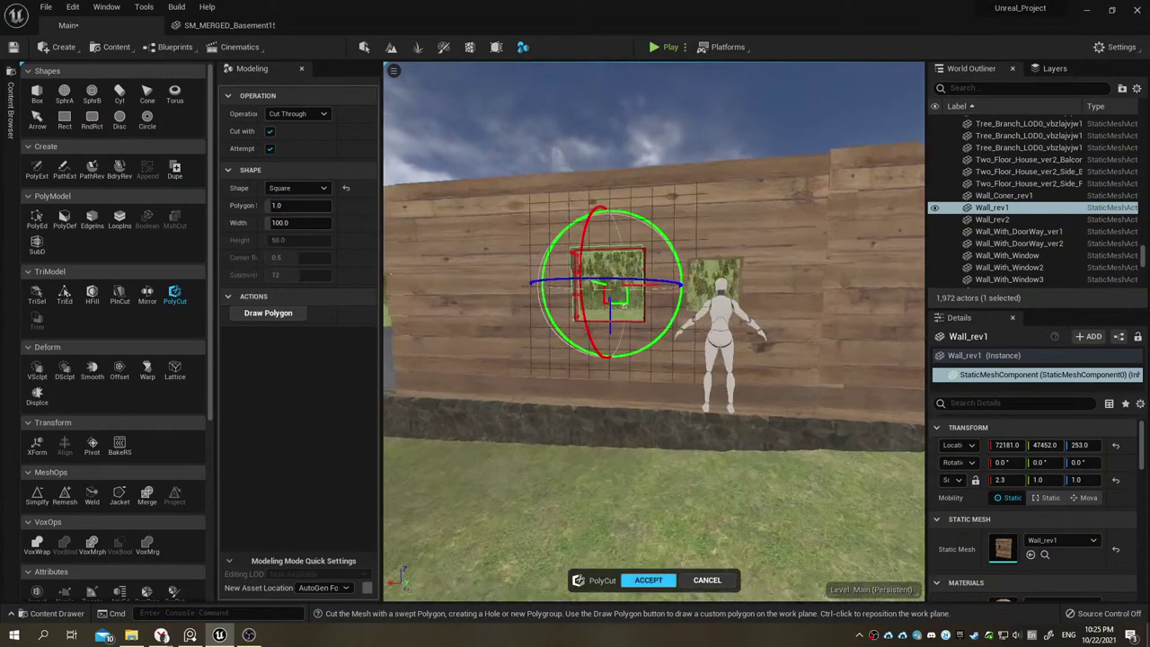
{"action": "mouse_move", "coordinate": [656, 323]}
{"action": "right_mouse_down"}
{"action": "mouse_move", "coordinate": [629, 305]}
{"action": "mouse_move", "coordinate": [683, 315]}
{"action": "mouse_move", "coordinate": [539, 323]}
{"action": "mouse_move", "coordinate": [558, 285]}
{"action": "mouse_move", "coordinate": [575, 297]}
{"action": "right_mouse_up"}
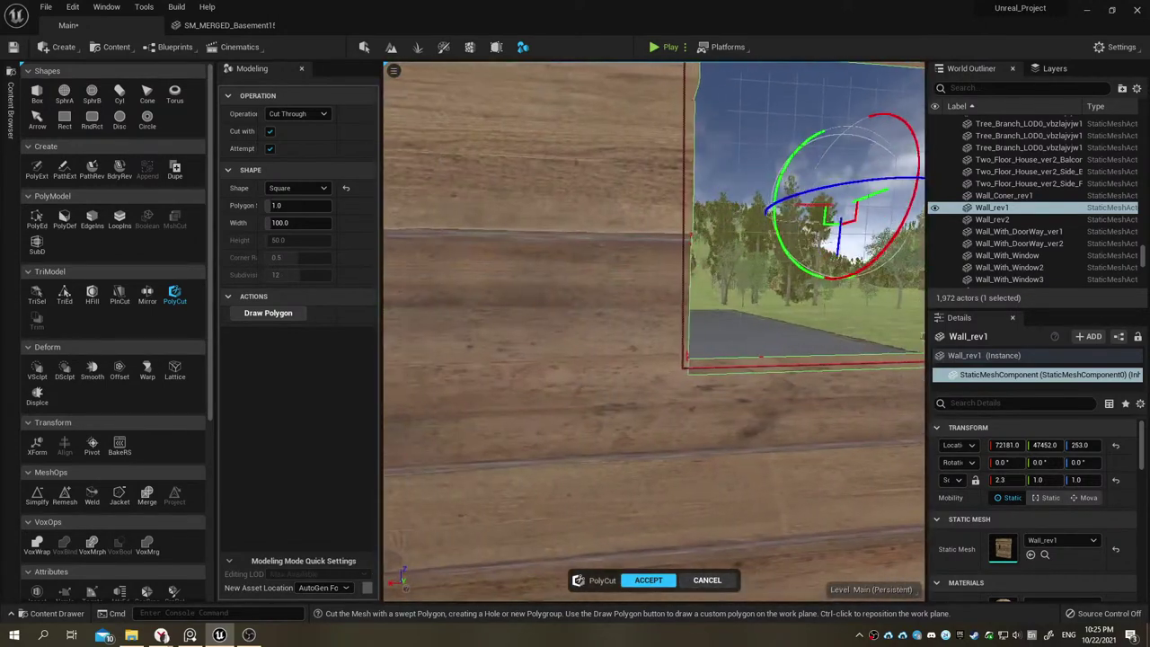
{"action": "left_click", "coordinate": [297, 222]}
{"action": "type", "text": "70"}
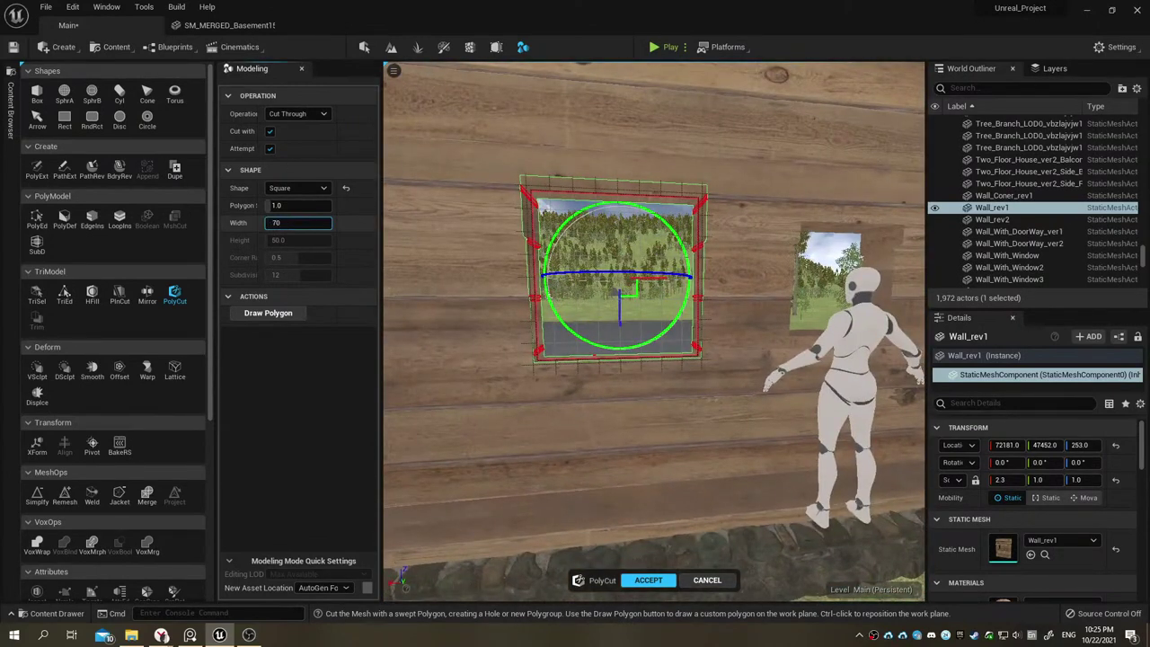
{"action": "key", "text": "Return"}
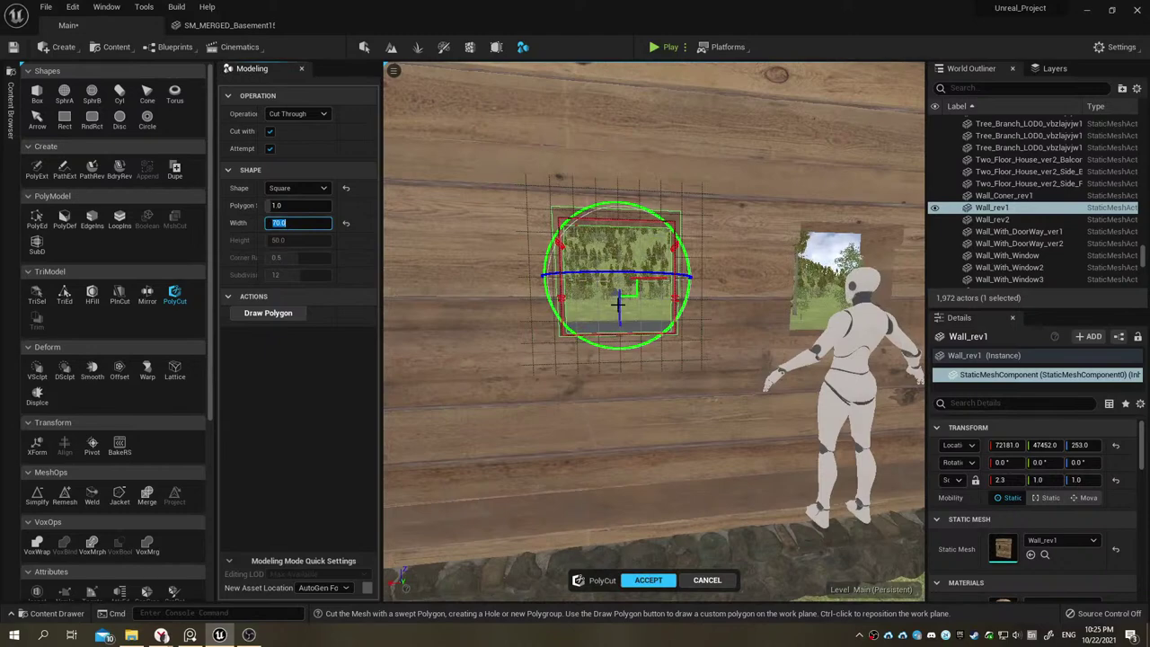
Step: Line the square cutter up on the wall left of the existing window opening
{"action": "right_click_drag", "start_coordinate": [596, 323], "coordinate": [584, 319]}
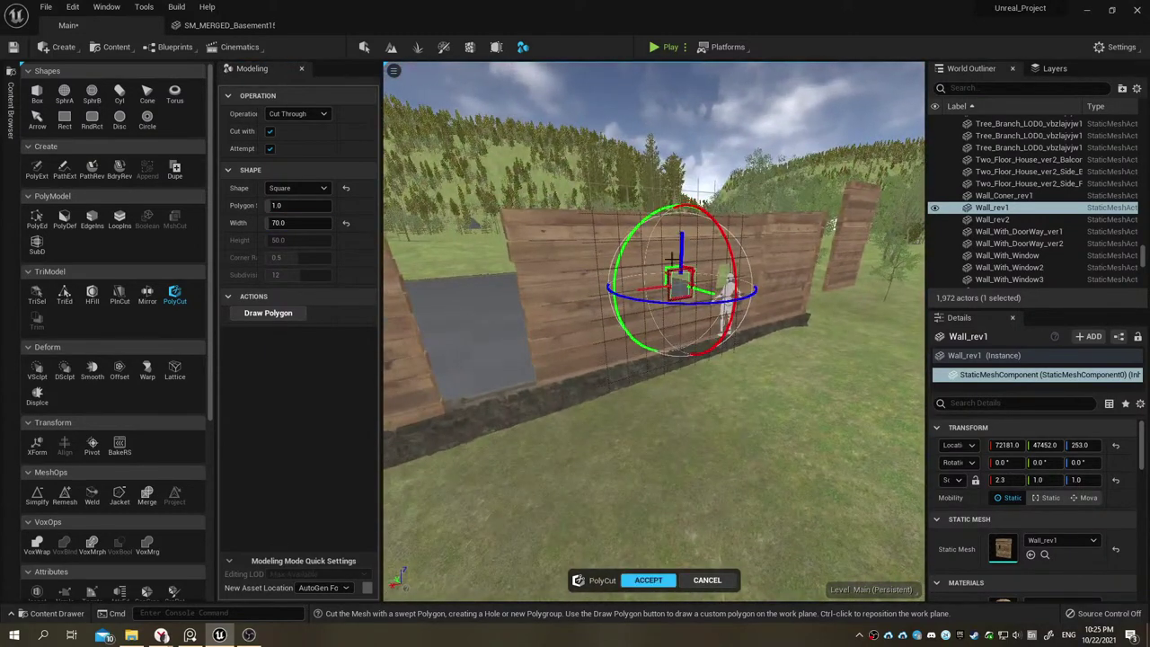
{"action": "right_click_drag", "start_coordinate": [646, 289], "coordinate": [666, 288]}
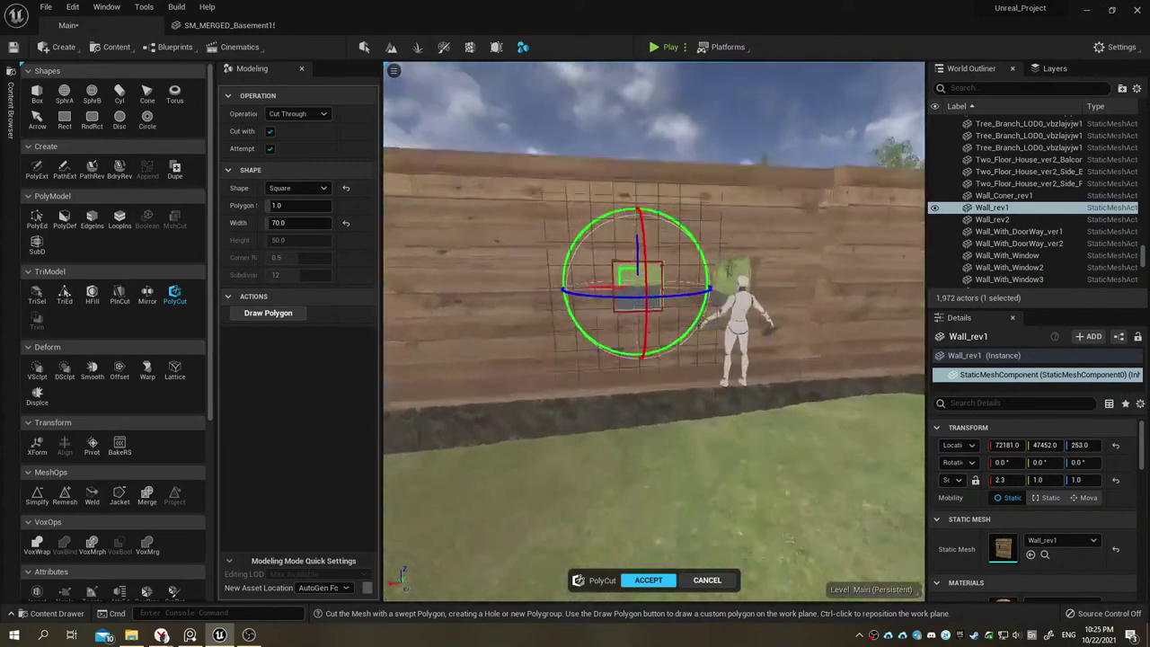
{"action": "left_click", "coordinate": [1079, 445]}
{"action": "type", "text": "265"}
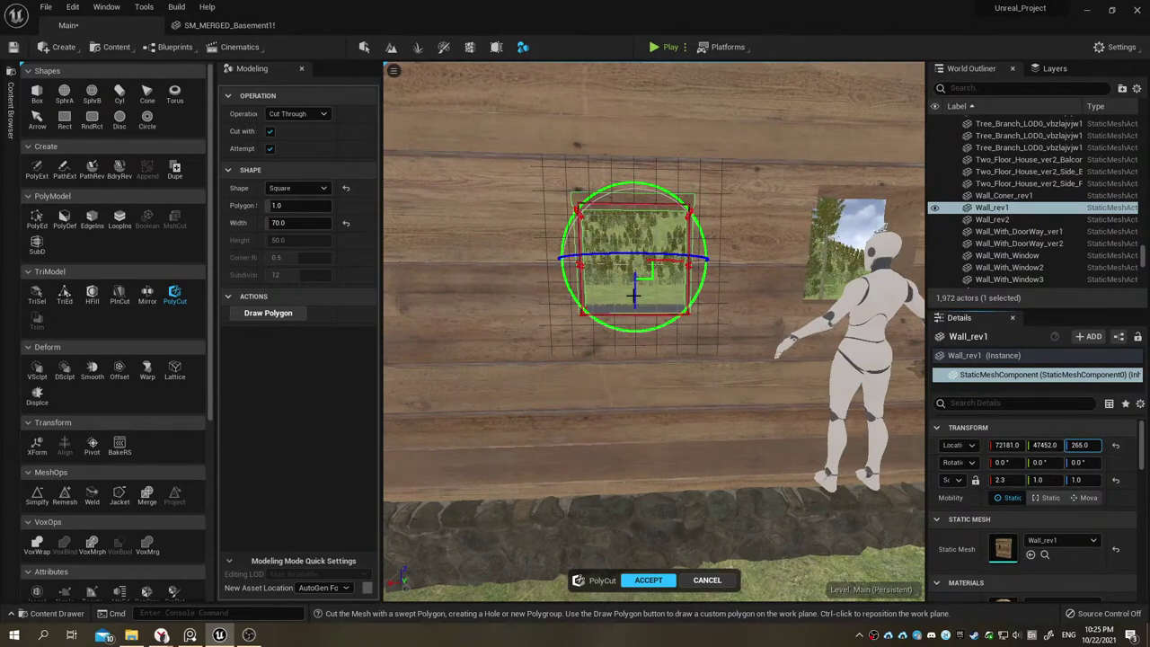
{"action": "scroll", "coordinate": [634, 292], "scroll_direction": "down", "scroll_amount": 5}
{"action": "scroll", "coordinate": [620, 283], "scroll_direction": "down", "scroll_amount": 4}
{"action": "scroll", "coordinate": [611, 274], "scroll_direction": "down", "scroll_amount": 2}
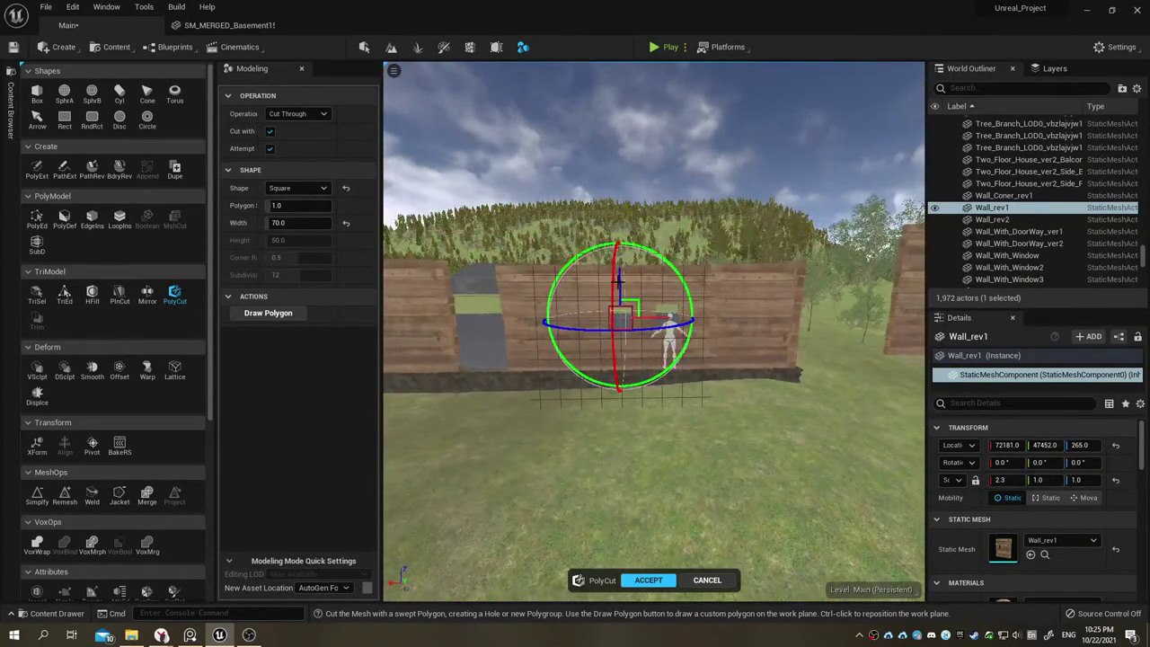
{"action": "left_click_drag", "start_coordinate": [618, 279], "coordinate": [539, 283], "text": "alt"}
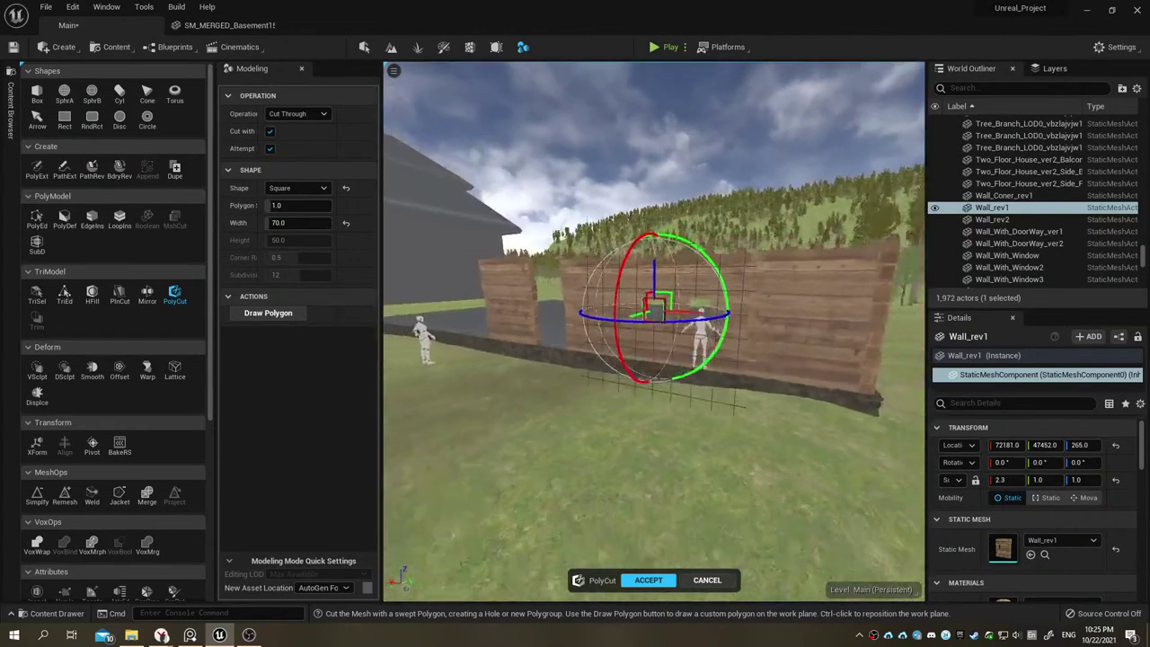
{"action": "left_click_drag", "start_coordinate": [618, 279], "coordinate": [659, 280], "text": "alt"}
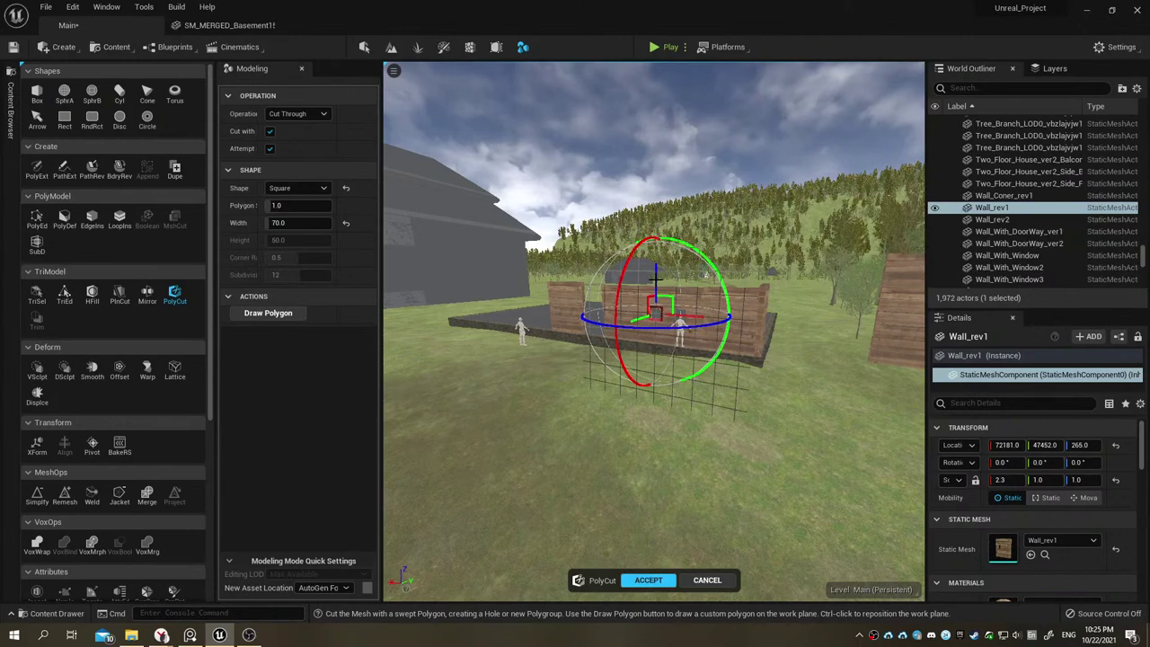
{"action": "scroll", "coordinate": [654, 330], "scroll_direction": "up", "scroll_amount": 5}
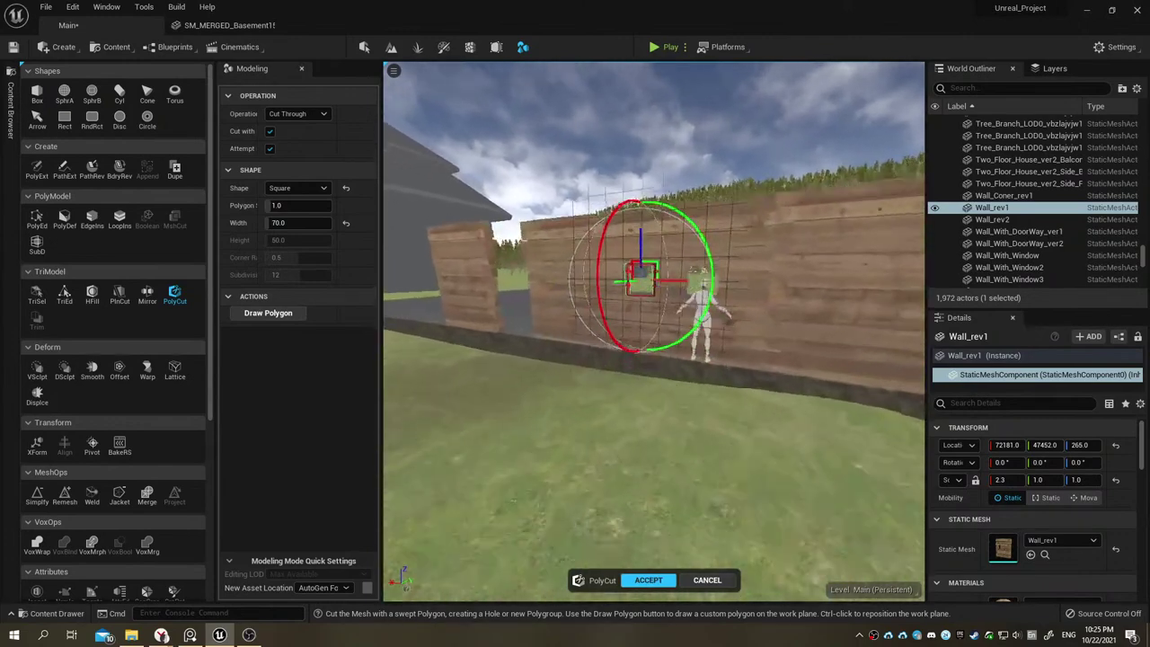
{"action": "mouse_move", "coordinate": [659, 280]}
{"action": "left_mouse_down", "text": "alt"}
{"action": "mouse_move", "coordinate": [593, 270]}
{"action": "mouse_move", "coordinate": [629, 234]}
{"action": "left_mouse_up", "text": "alt"}
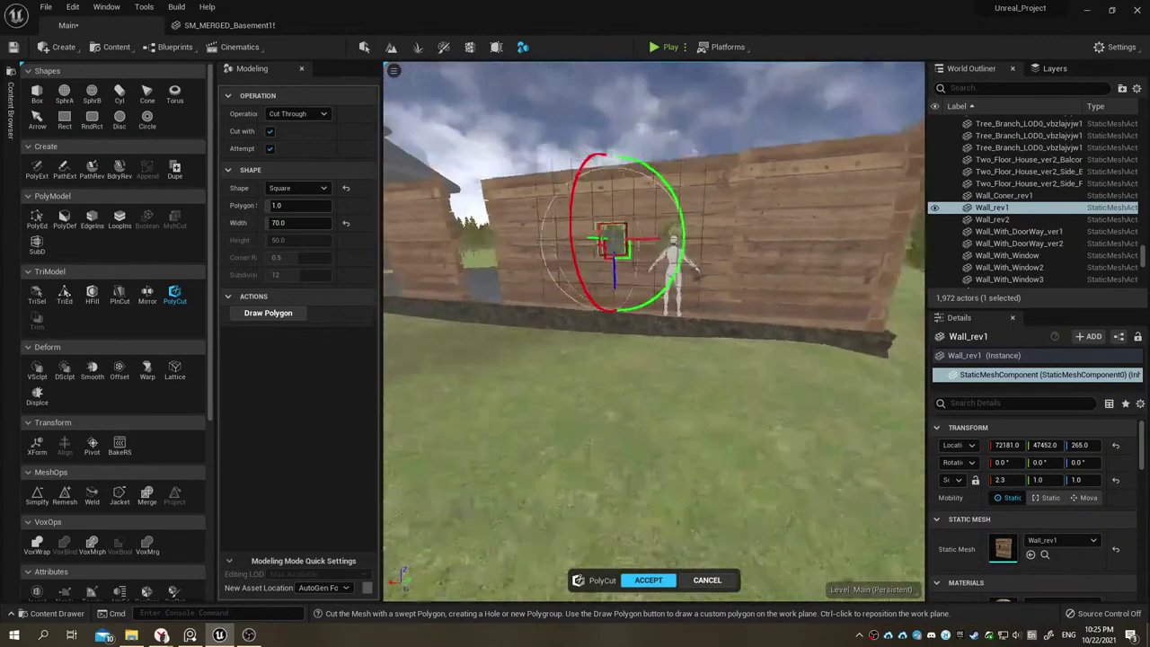
{"action": "mouse_move", "coordinate": [620, 193]}
{"action": "left_mouse_down", "text": "alt"}
{"action": "mouse_move", "coordinate": [638, 187]}
{"action": "mouse_move", "coordinate": [643, 252]}
{"action": "left_mouse_up", "text": "alt"}
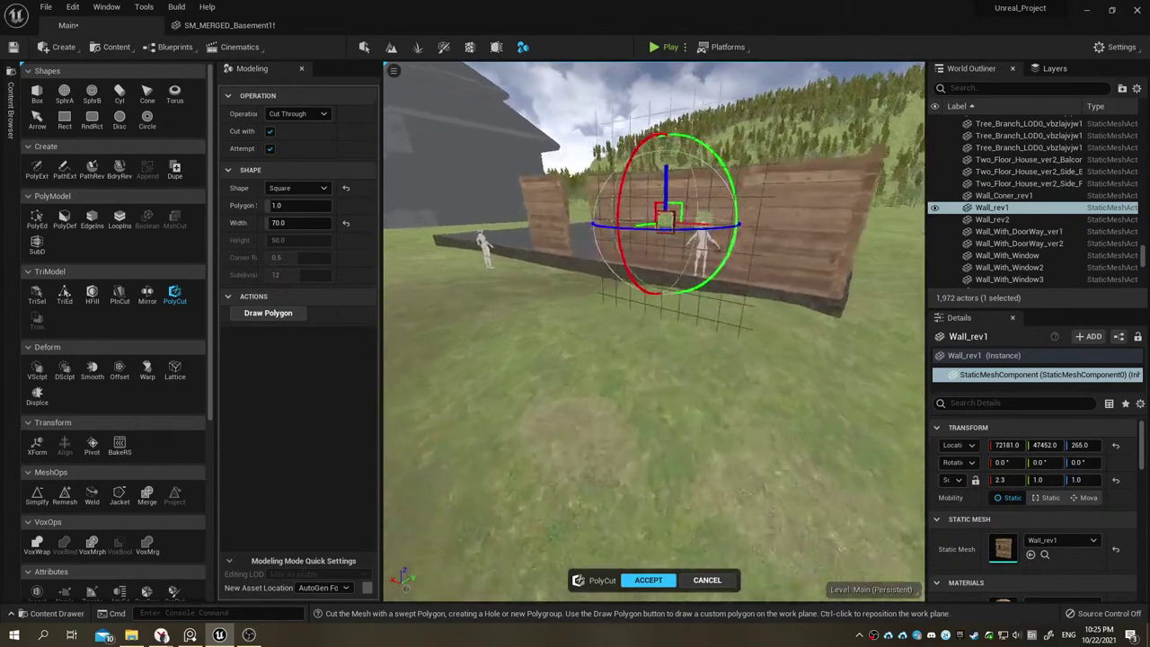
{"action": "right_click_drag", "start_coordinate": [643, 251], "coordinate": [629, 270]}
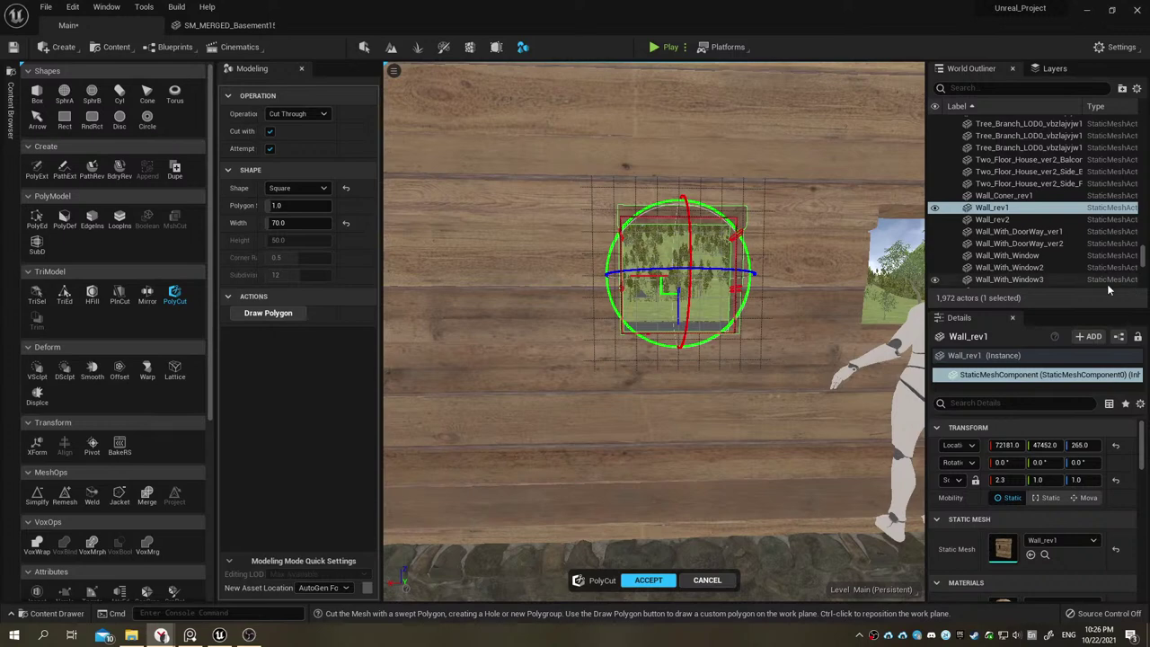
{"action": "right_click_drag", "start_coordinate": [797, 286], "coordinate": [797, 286]}
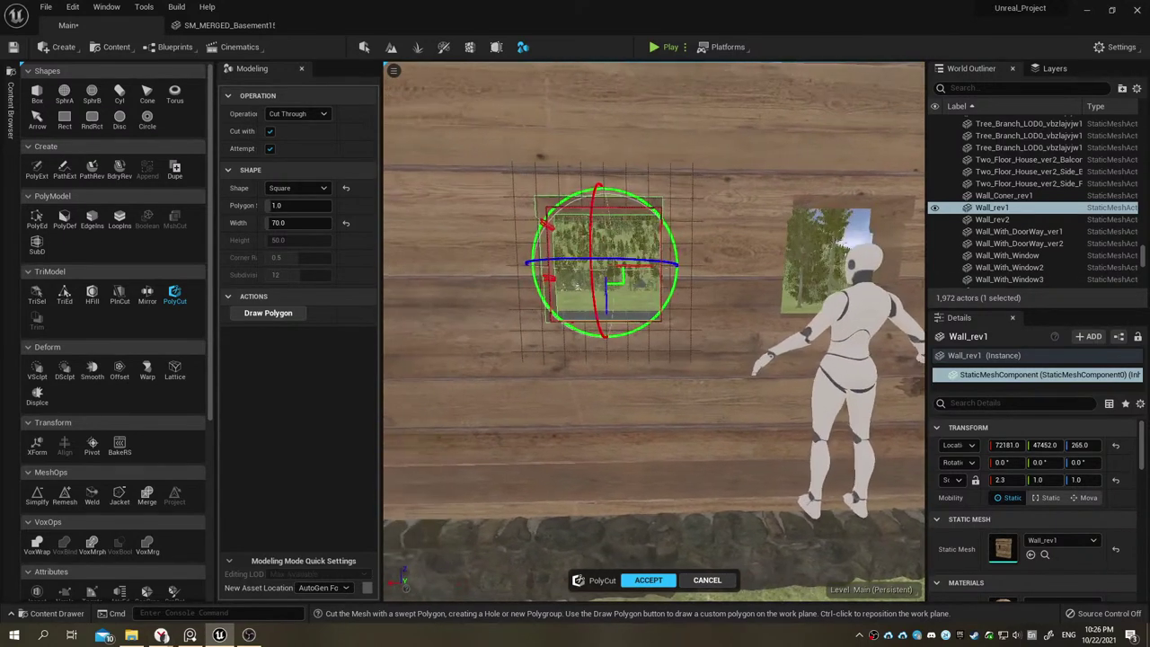
{"action": "right_click_drag", "start_coordinate": [608, 307], "coordinate": [607, 301]}
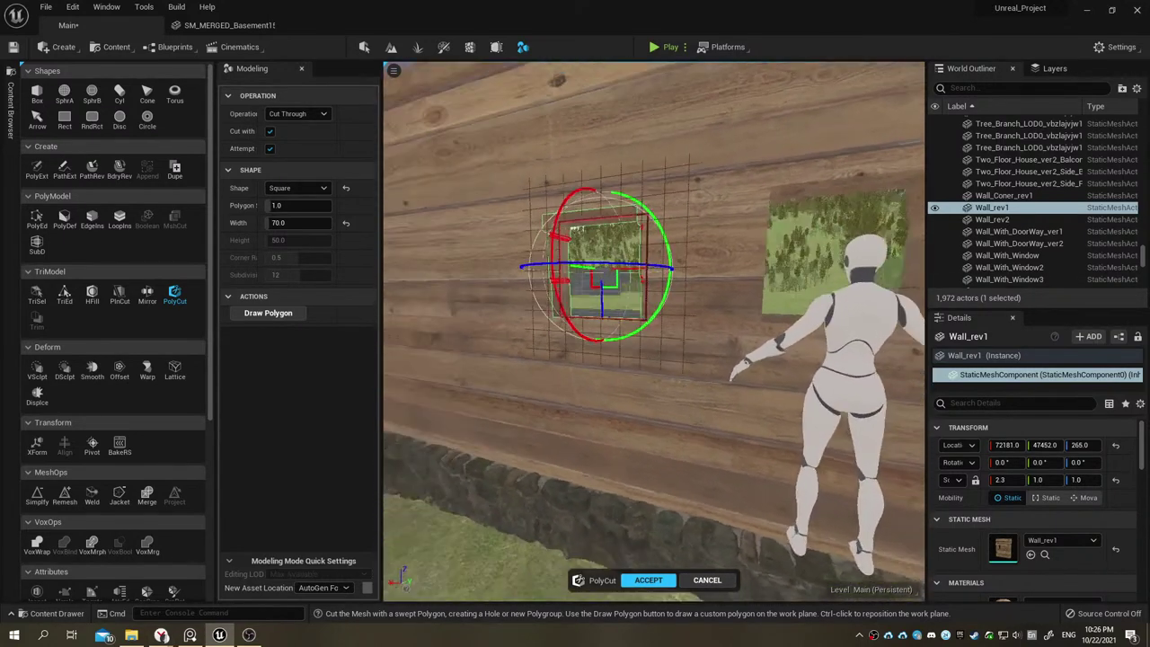
{"action": "mouse_move", "coordinate": [710, 285]}
{"action": "right_mouse_down"}
{"action": "mouse_move", "coordinate": [720, 290]}
{"action": "mouse_move", "coordinate": [586, 267]}
{"action": "right_mouse_up"}
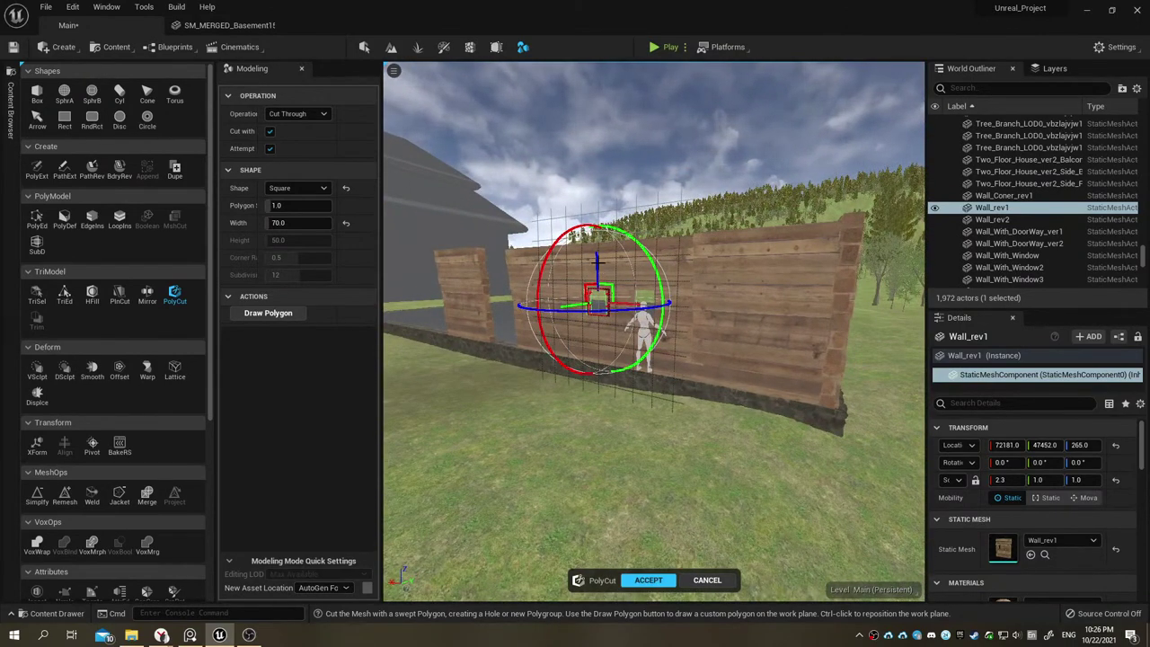
{"action": "mouse_move", "coordinate": [586, 268]}
{"action": "right_mouse_down"}
{"action": "mouse_move", "coordinate": [629, 279]}
{"action": "mouse_move", "coordinate": [682, 270]}
{"action": "right_mouse_up"}
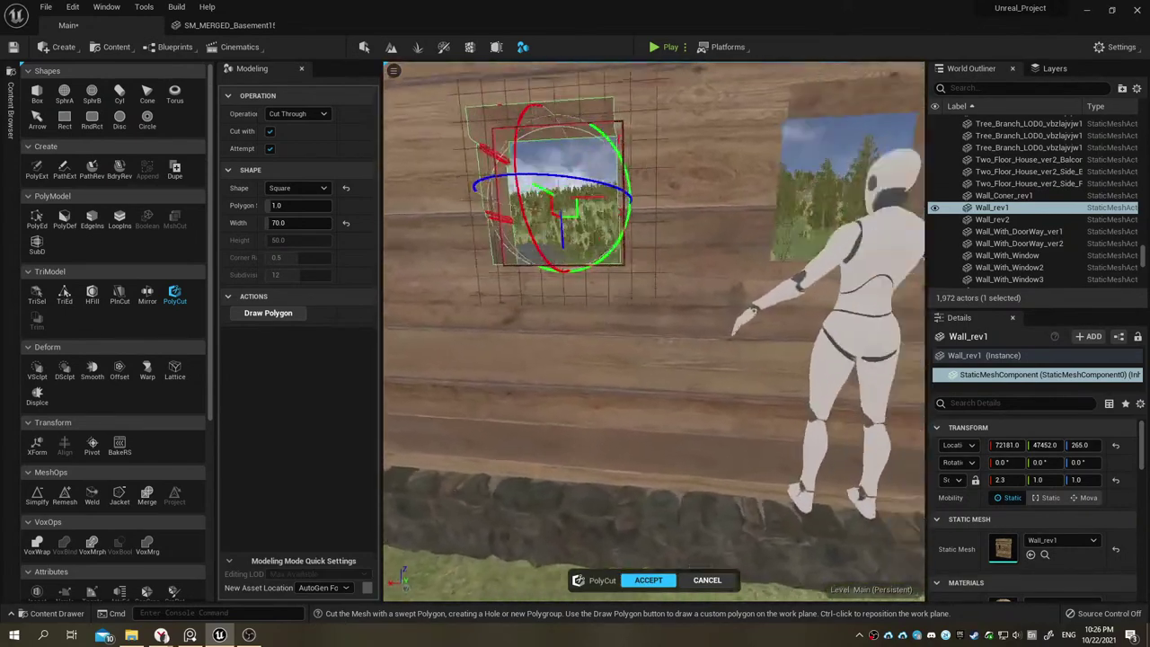
{"action": "mouse_move", "coordinate": [683, 269]}
{"action": "right_mouse_down"}
{"action": "mouse_move", "coordinate": [629, 269]}
{"action": "mouse_move", "coordinate": [718, 269]}
{"action": "mouse_move", "coordinate": [629, 279]}
{"action": "mouse_move", "coordinate": [683, 287]}
{"action": "mouse_move", "coordinate": [611, 288]}
{"action": "mouse_move", "coordinate": [683, 287]}
{"action": "right_mouse_up"}
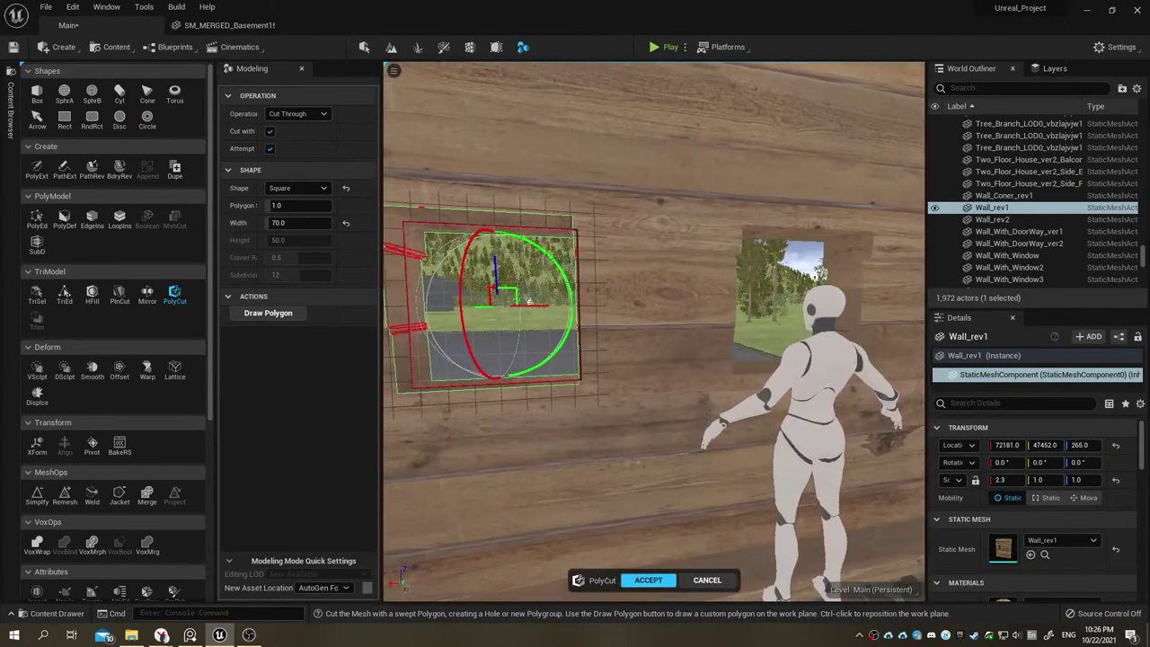
{"action": "right_click_drag", "start_coordinate": [636, 349], "coordinate": [611, 349]}
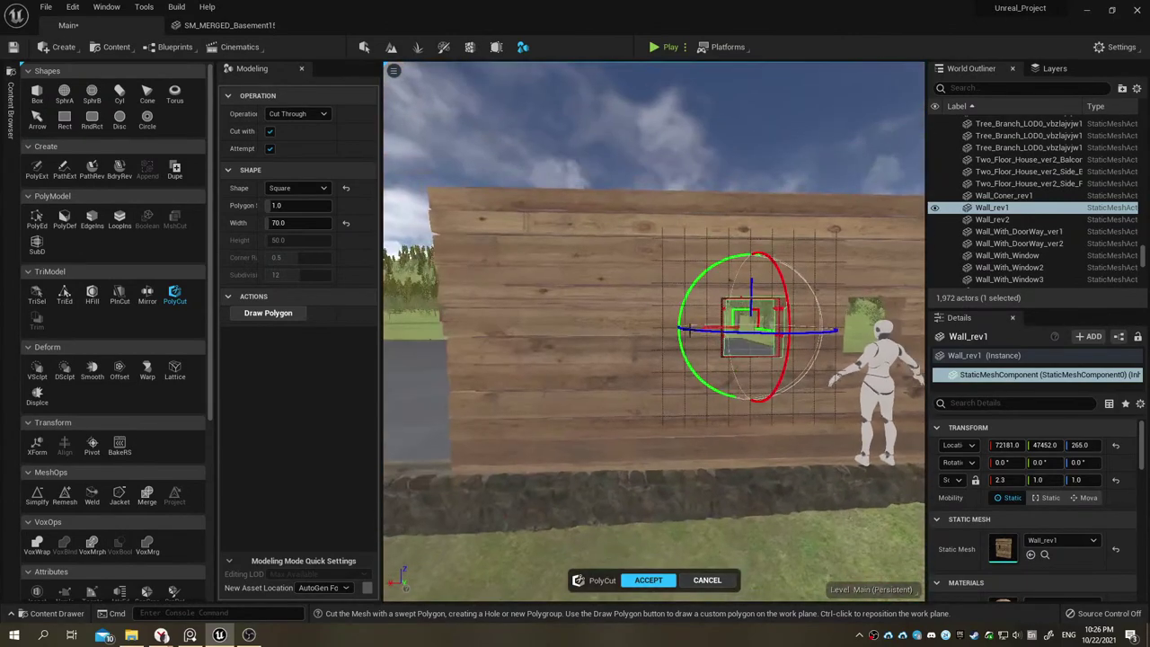
{"action": "scroll", "coordinate": [716, 328], "scroll_direction": "down", "scroll_amount": 10}
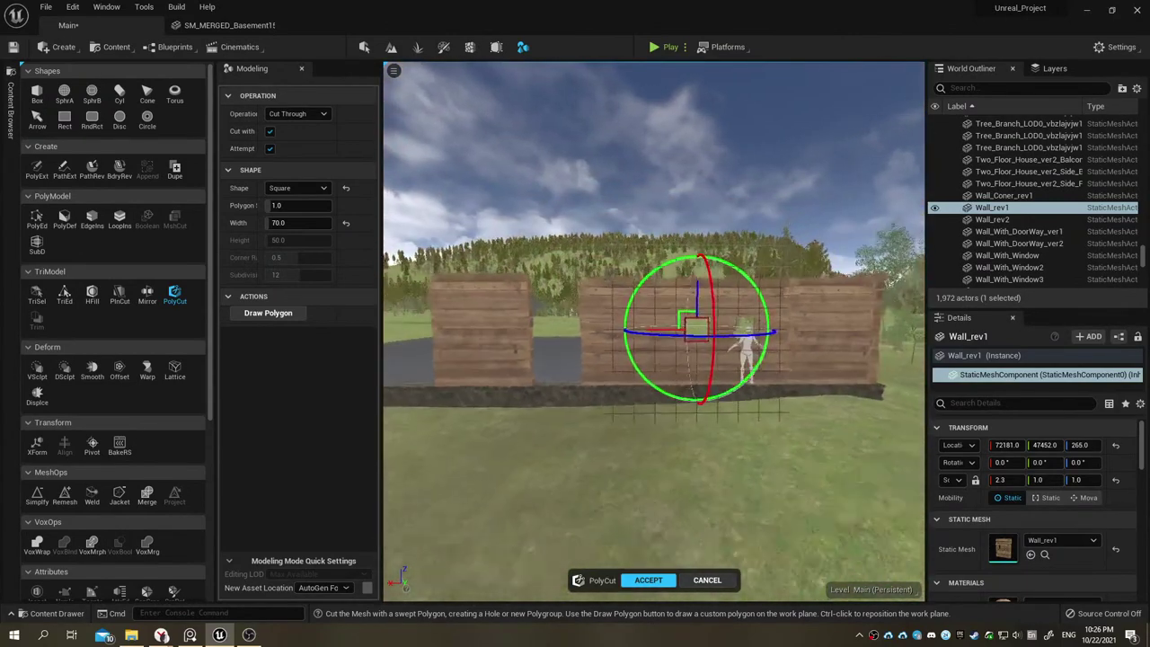
{"action": "scroll", "coordinate": [663, 324], "scroll_direction": "down", "scroll_amount": 3}
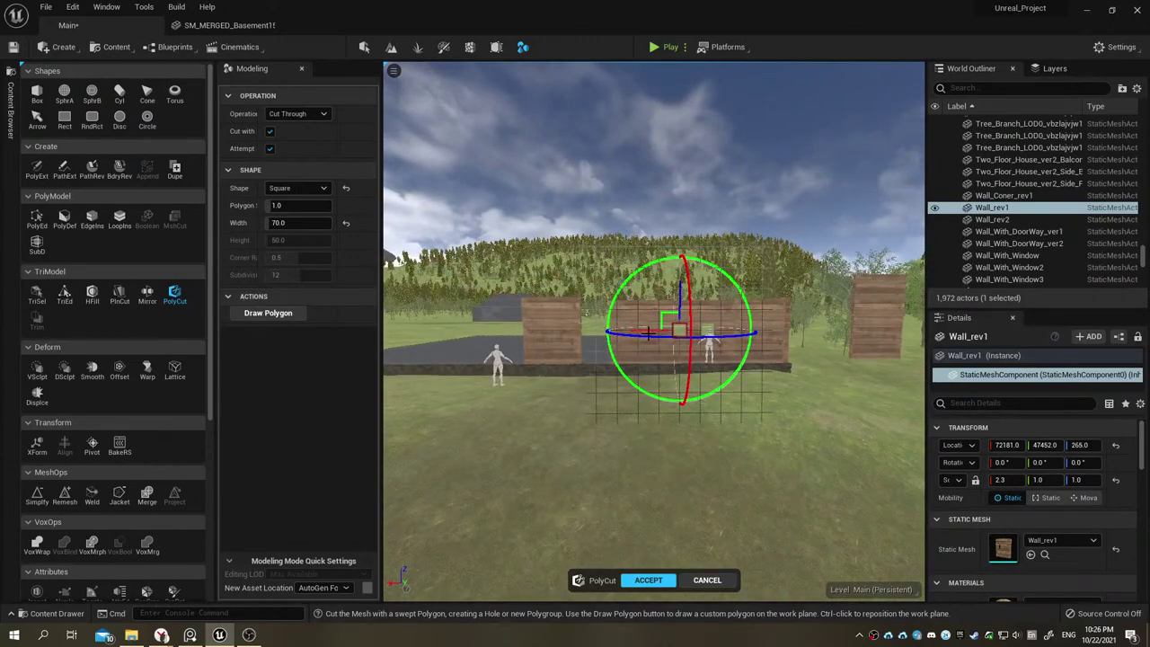
{"action": "mouse_move", "coordinate": [649, 325]}
{"action": "right_mouse_down"}
{"action": "mouse_move", "coordinate": [652, 306]}
{"action": "mouse_move", "coordinate": [656, 341]}
{"action": "mouse_move", "coordinate": [648, 259]}
{"action": "mouse_move", "coordinate": [663, 260]}
{"action": "right_mouse_up"}
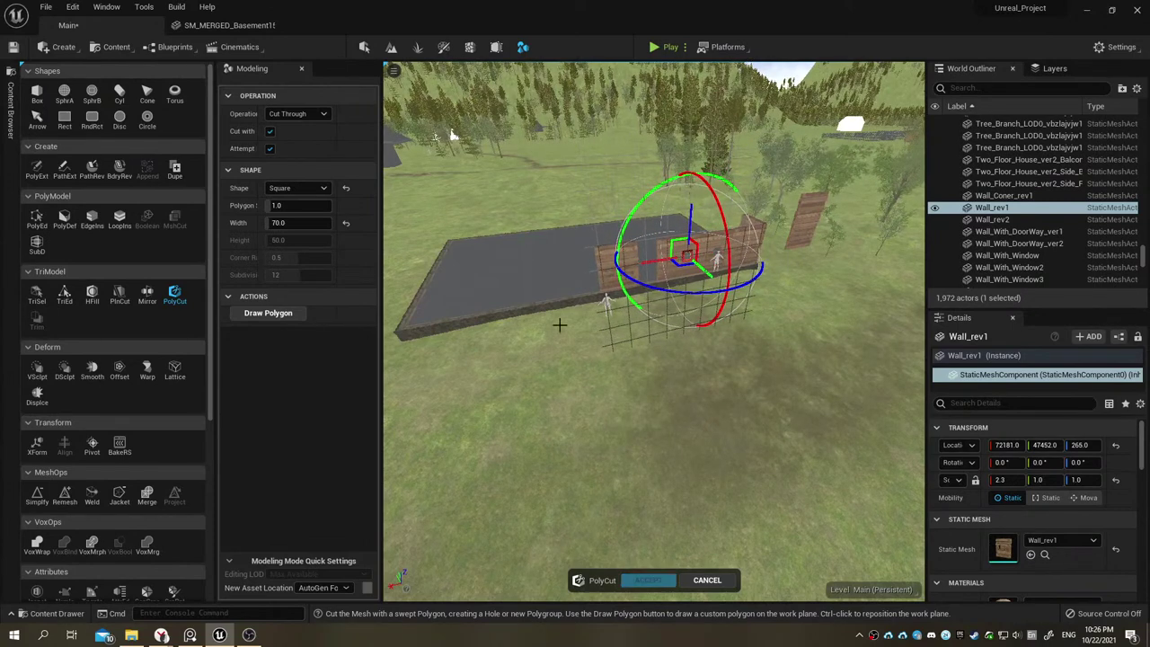
Step: Compare with the reference house photo, then accept the second square cut through Wall_rev1
{"action": "left_click", "coordinate": [190, 635]}
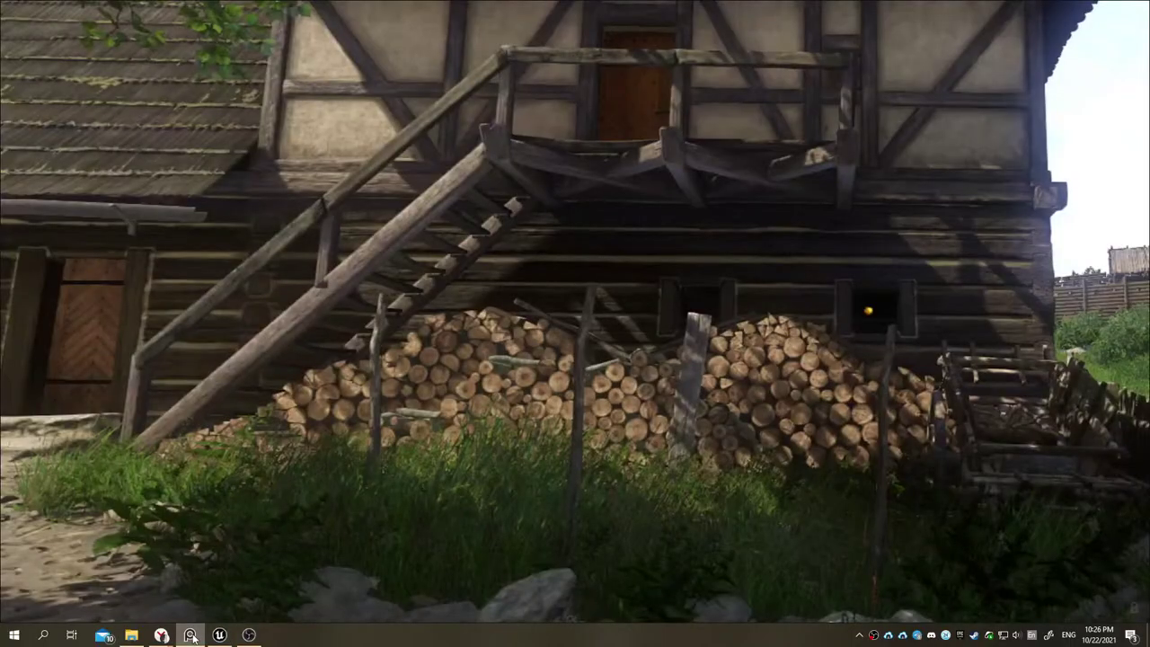
{"action": "left_click", "coordinate": [191, 635]}
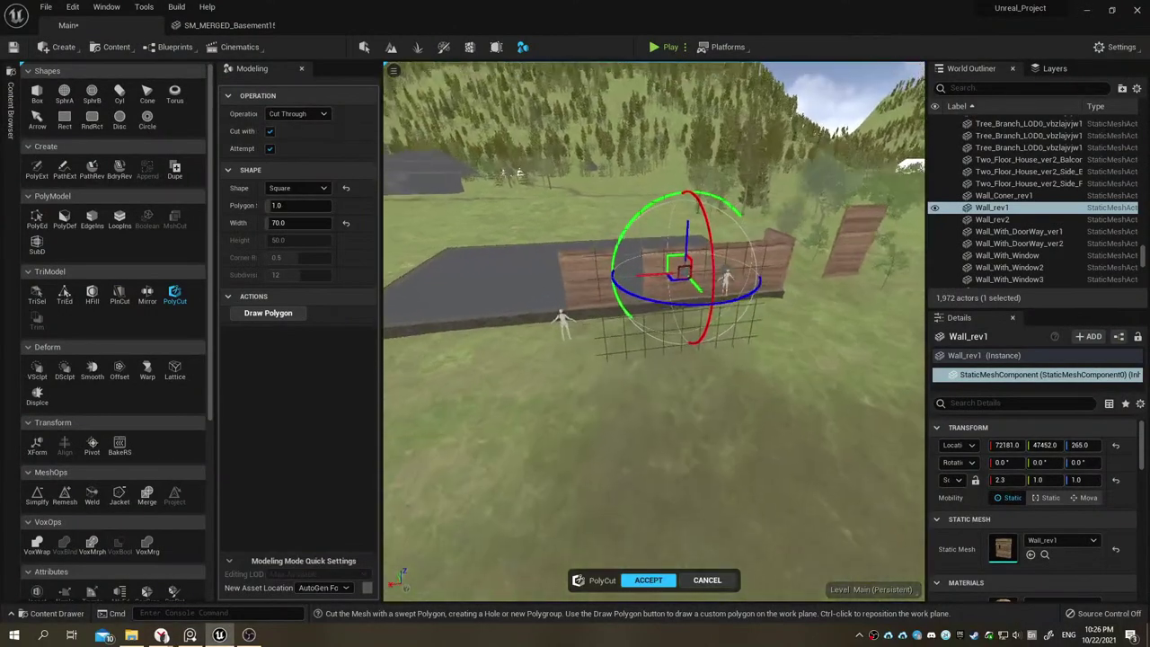
{"action": "right_click_drag", "start_coordinate": [448, 431], "coordinate": [449, 431]}
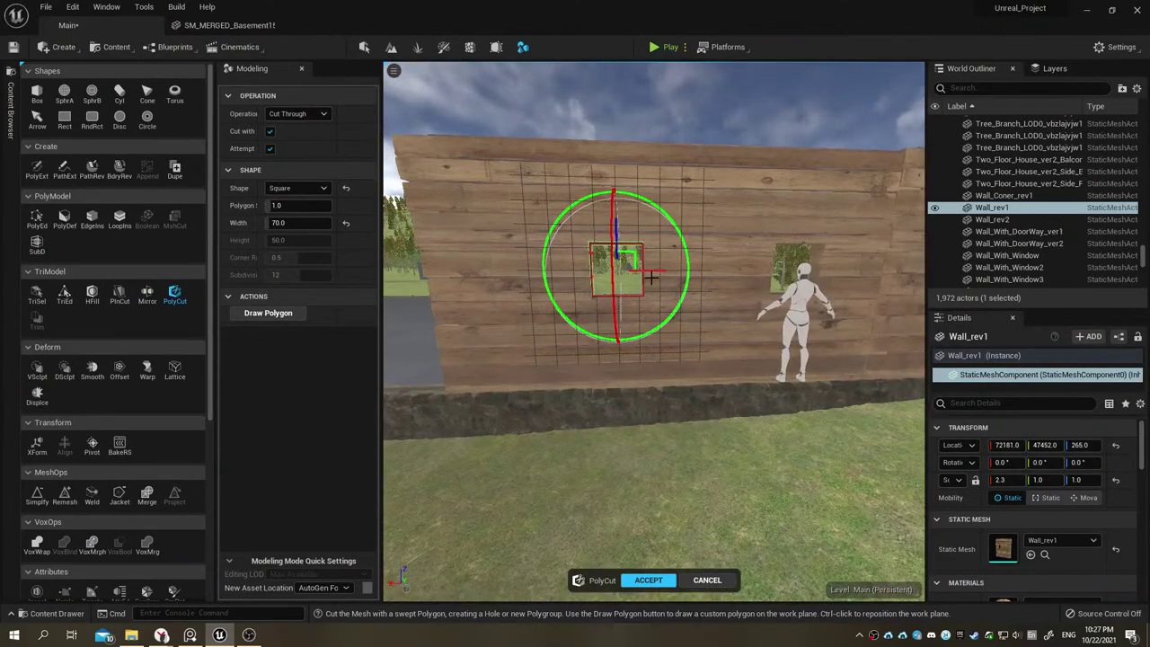
{"action": "mouse_move", "coordinate": [653, 278]}
{"action": "right_mouse_down"}
{"action": "mouse_move", "coordinate": [662, 286]}
{"action": "mouse_move", "coordinate": [636, 276]}
{"action": "right_mouse_up"}
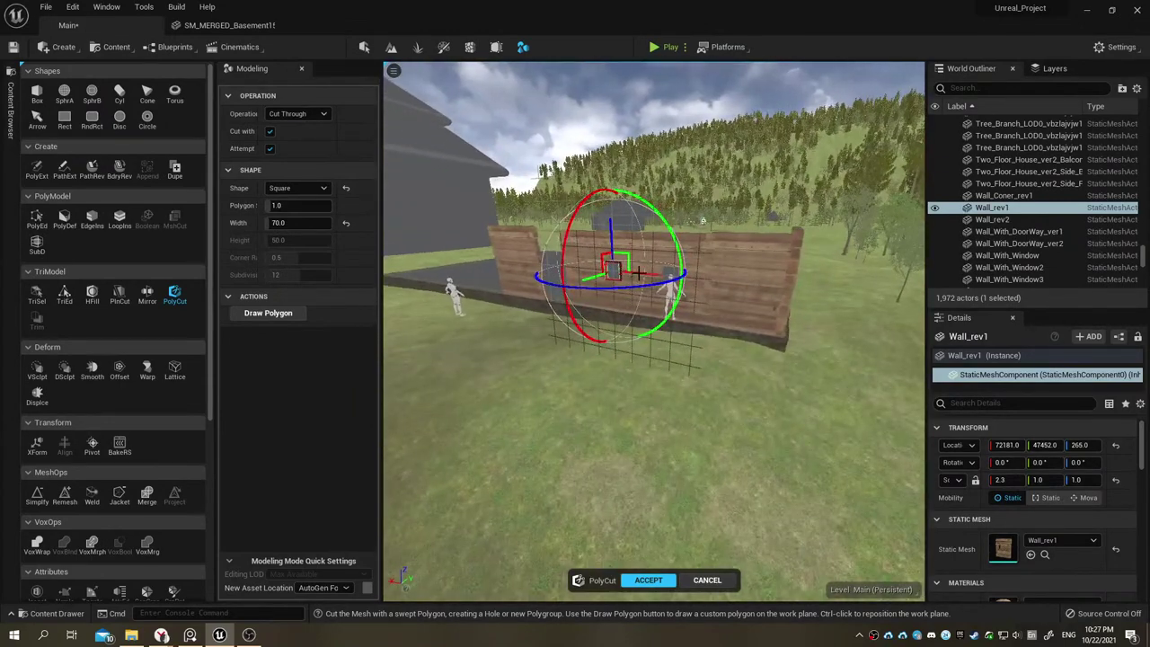
{"action": "mouse_move", "coordinate": [704, 220]}
{"action": "right_mouse_down"}
{"action": "mouse_move", "coordinate": [639, 255]}
{"action": "mouse_move", "coordinate": [744, 207]}
{"action": "right_mouse_up"}
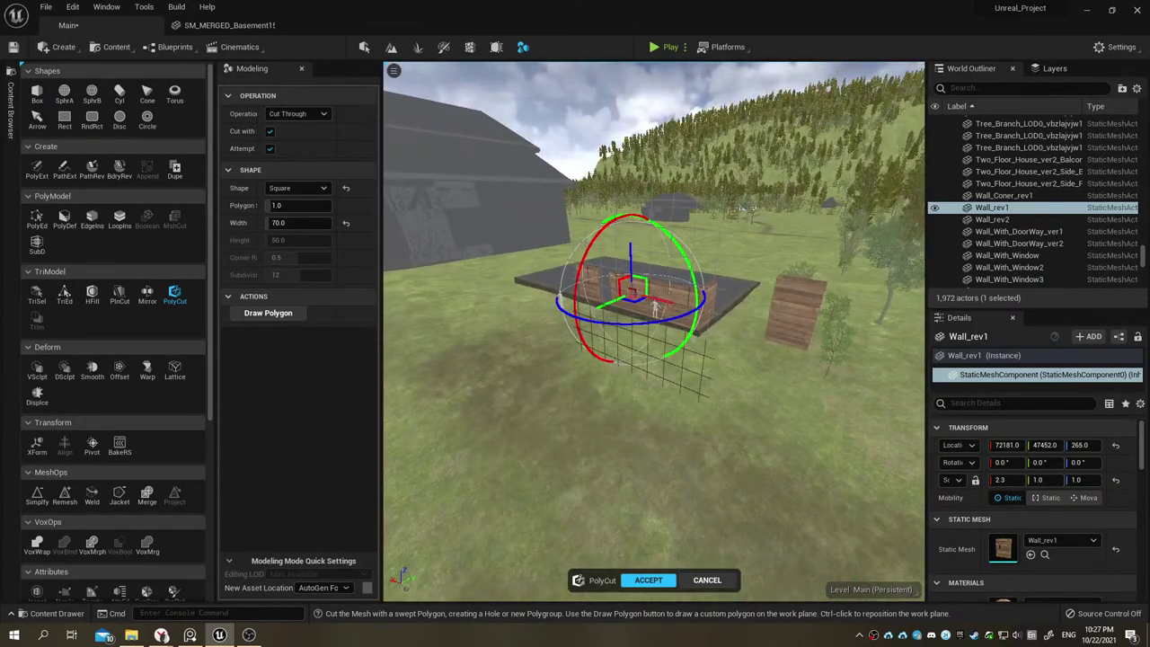
{"action": "mouse_move", "coordinate": [656, 310]}
{"action": "right_mouse_down"}
{"action": "mouse_move", "coordinate": [671, 307]}
{"action": "mouse_move", "coordinate": [670, 280]}
{"action": "right_mouse_up"}
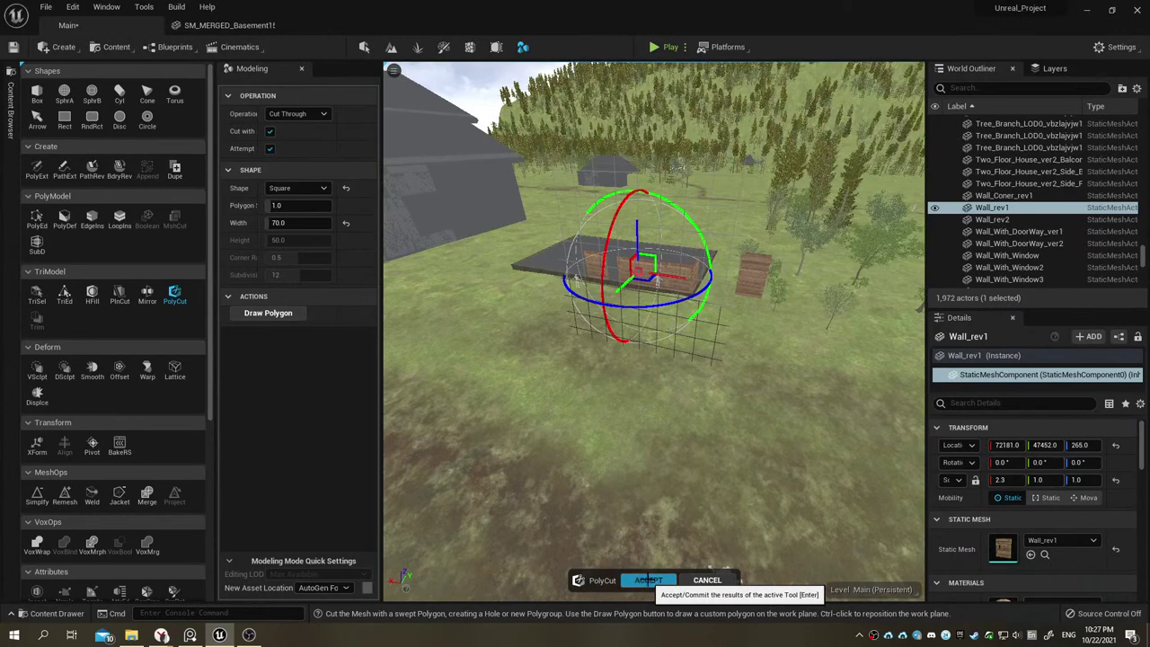
{"action": "key", "text": "Return"}
{"action": "right_click_drag", "start_coordinate": [644, 396], "coordinate": [641, 354]}
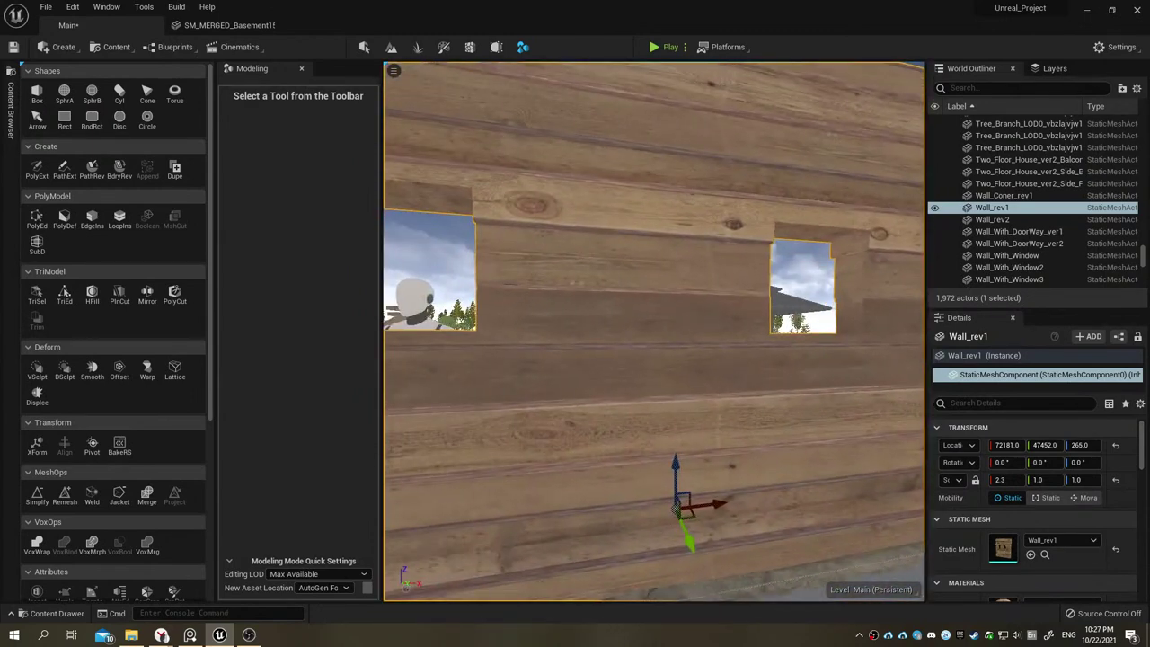
Step: Orbit around the wall to inspect its two square window openings
{"action": "right_click_drag", "start_coordinate": [641, 353], "coordinate": [642, 353]}
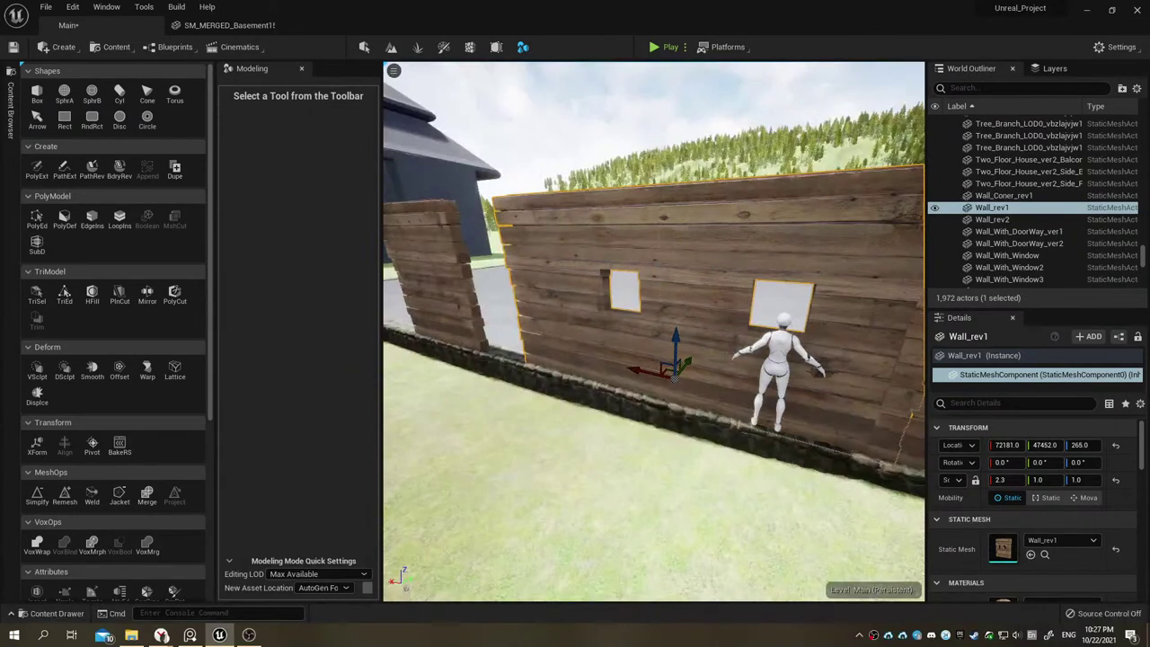
{"action": "right_click_drag", "start_coordinate": [642, 353], "coordinate": [641, 353]}
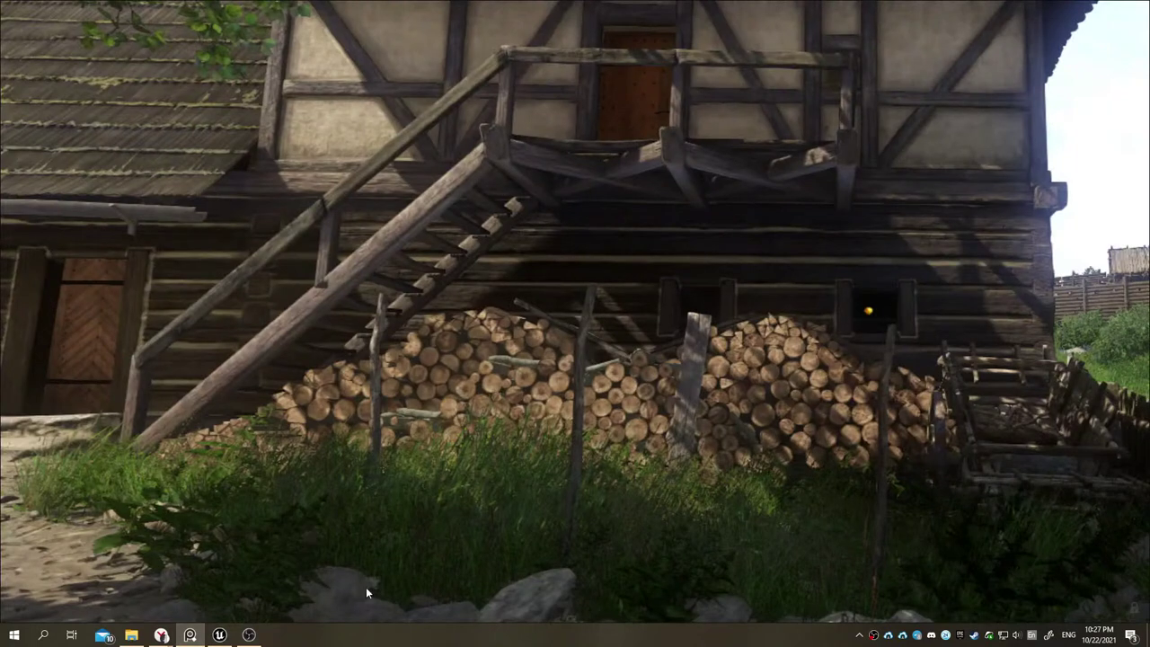
Step: Ungroup the right plank stack and regroup every plank except the top beam
{"action": "left_click", "coordinate": [220, 635]}
{"action": "mouse_move", "coordinate": [633, 344]}
{"action": "right_mouse_down"}
{"action": "mouse_move", "coordinate": [709, 343]}
{"action": "mouse_move", "coordinate": [652, 330]}
{"action": "right_mouse_up"}
{"action": "left_click", "coordinate": [821, 296]}
{"action": "key", "text": "f"}
{"action": "key", "text": "Delete"}
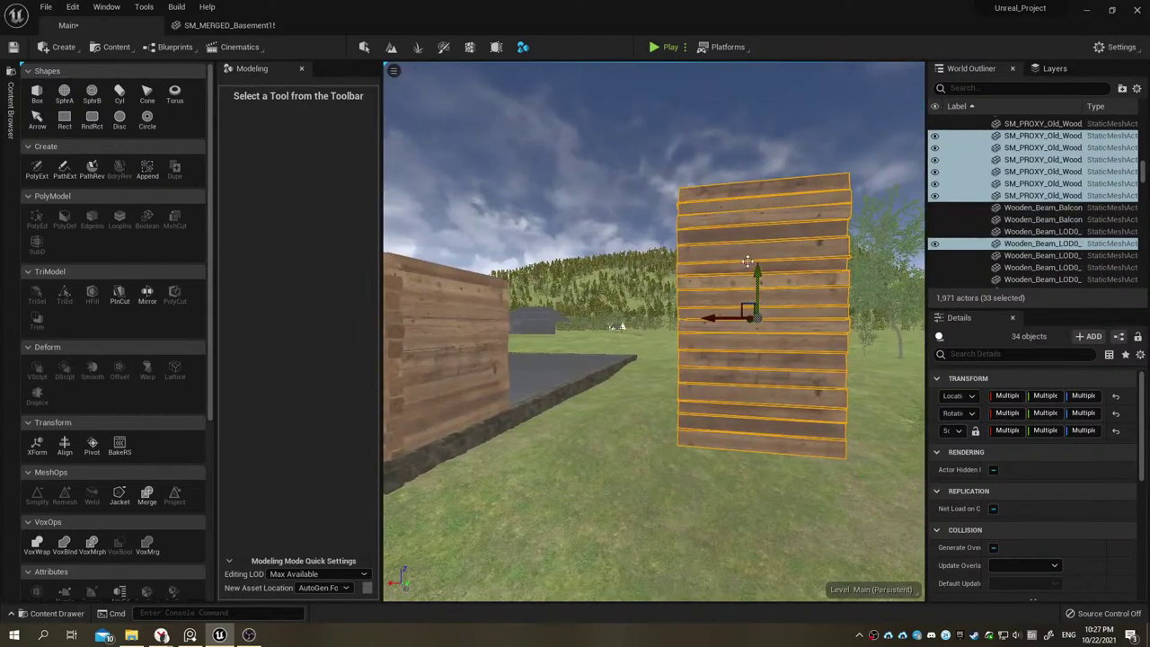
{"action": "left_click", "coordinate": [730, 185]}
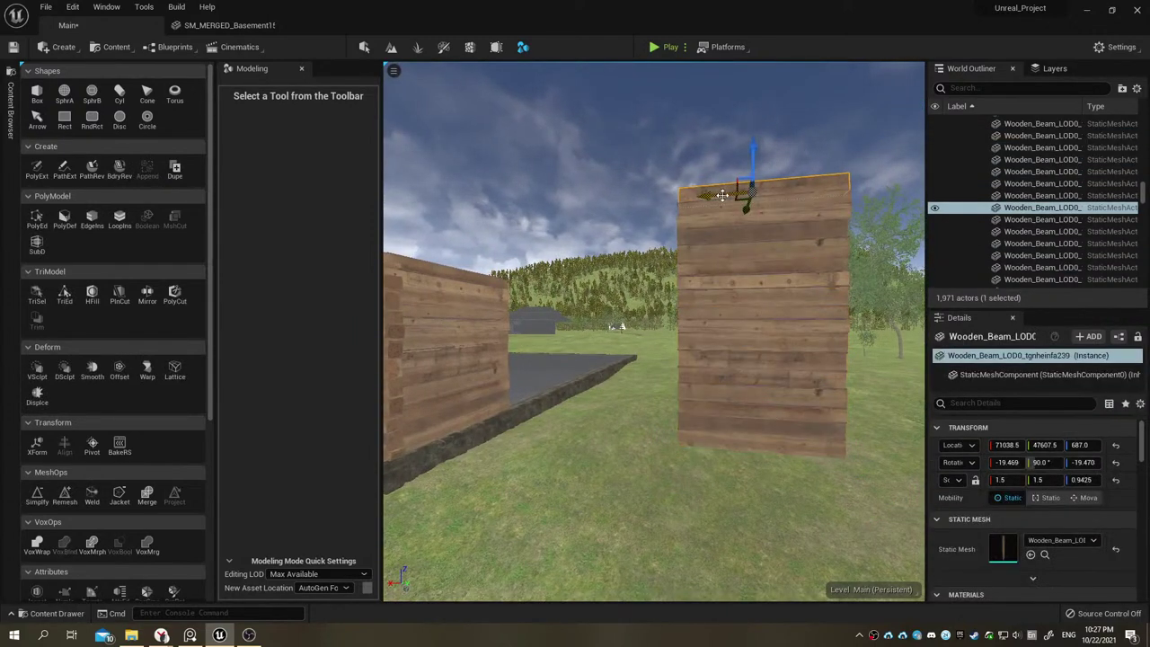
{"action": "key", "text": "ctrl+z"}
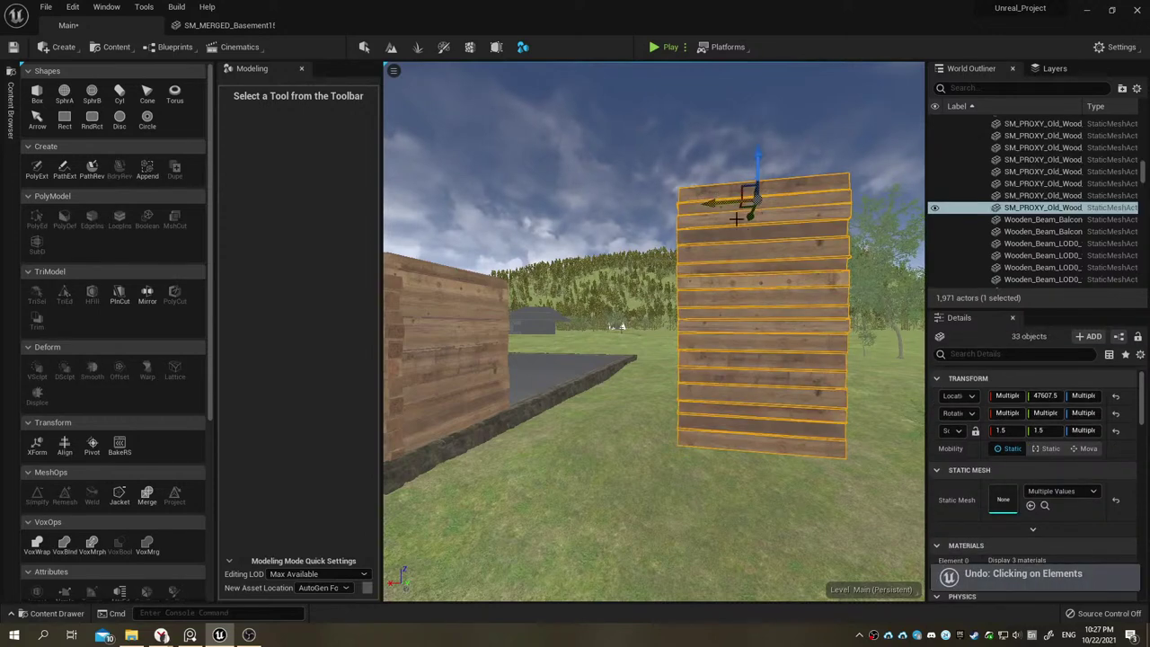
{"action": "left_click", "coordinate": [729, 192], "text": "ctrl"}
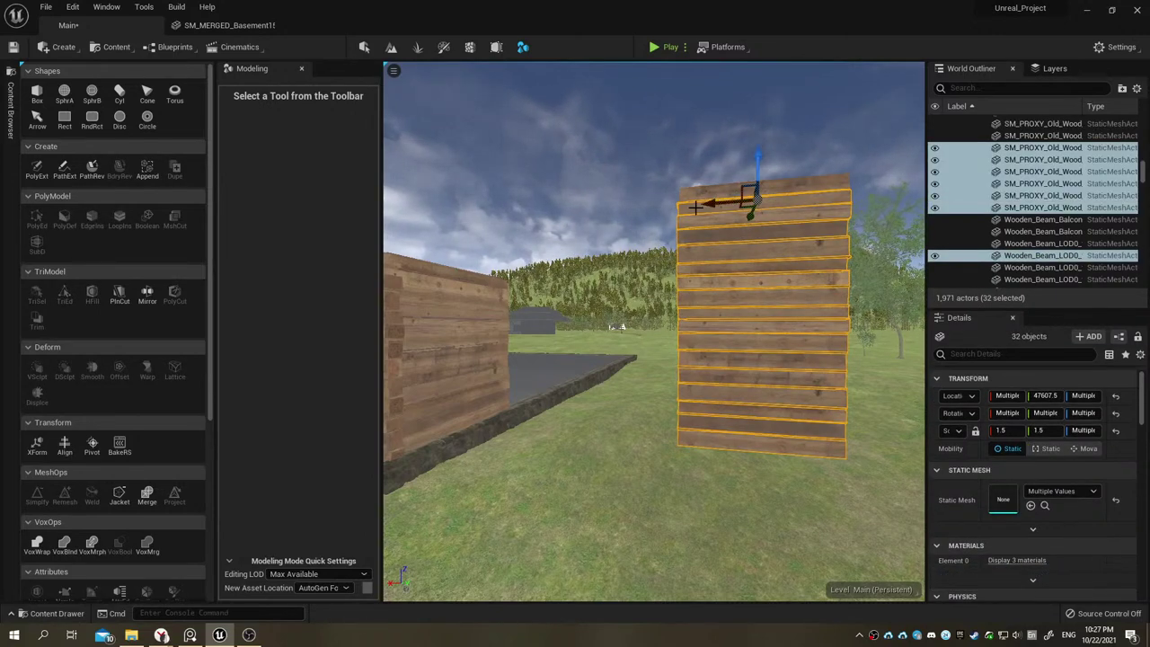
{"action": "key", "text": "ctrl+g"}
Step: Move the top beam above the left wall and rotate it 90 degrees
{"action": "left_click", "coordinate": [713, 198]}
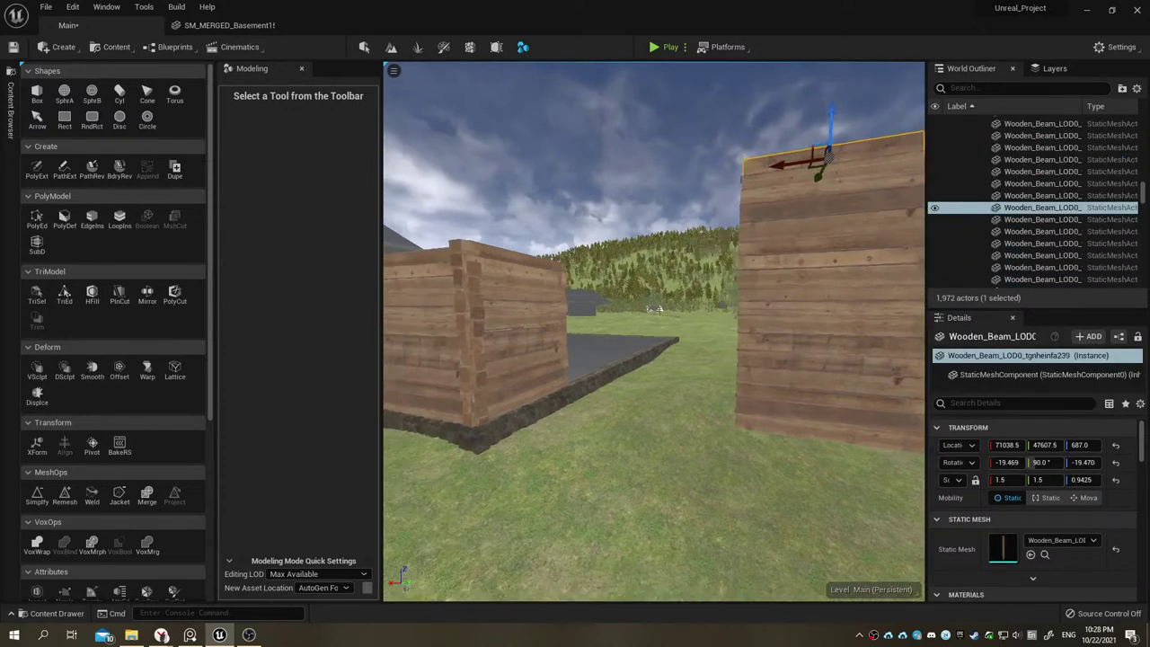
{"action": "right_click_drag", "start_coordinate": [723, 192], "coordinate": [817, 192]}
{"action": "left_click_drag", "start_coordinate": [814, 216], "coordinate": [501, 214]}
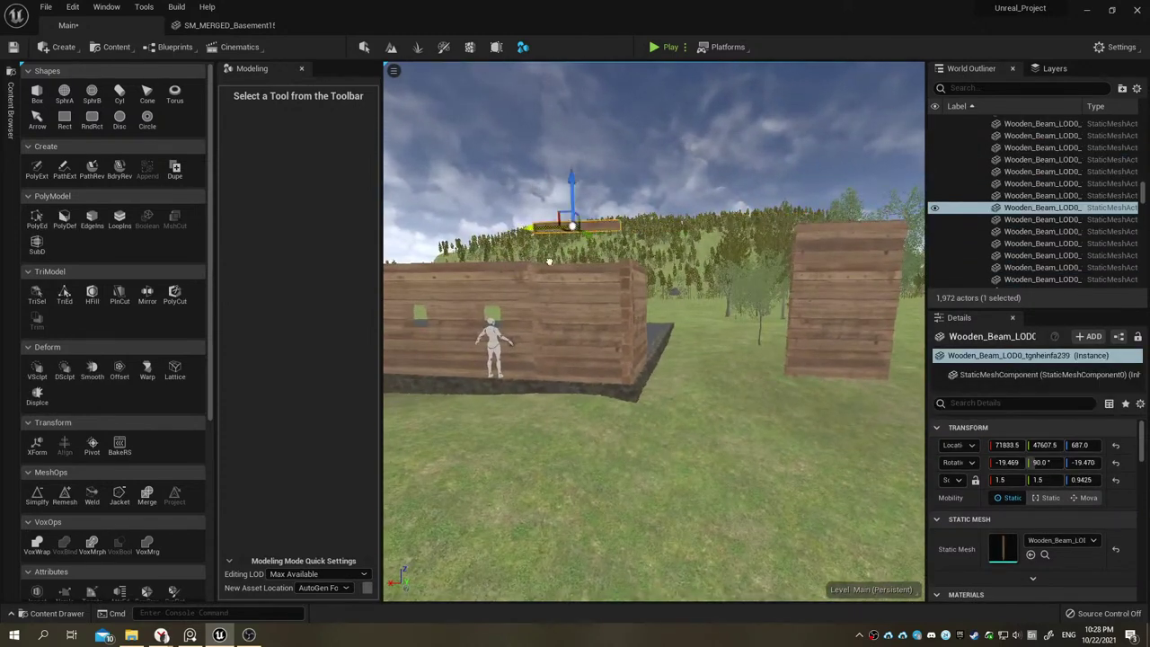
{"action": "key", "text": "e"}
{"action": "left_click_drag", "start_coordinate": [565, 263], "coordinate": [500, 162]}
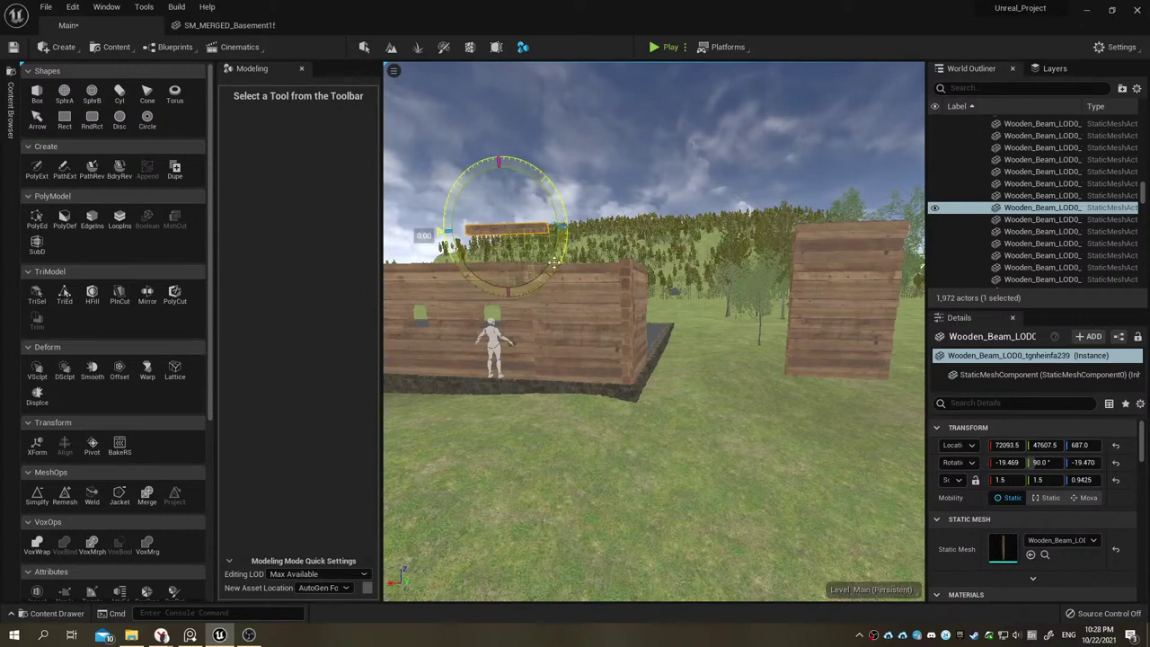
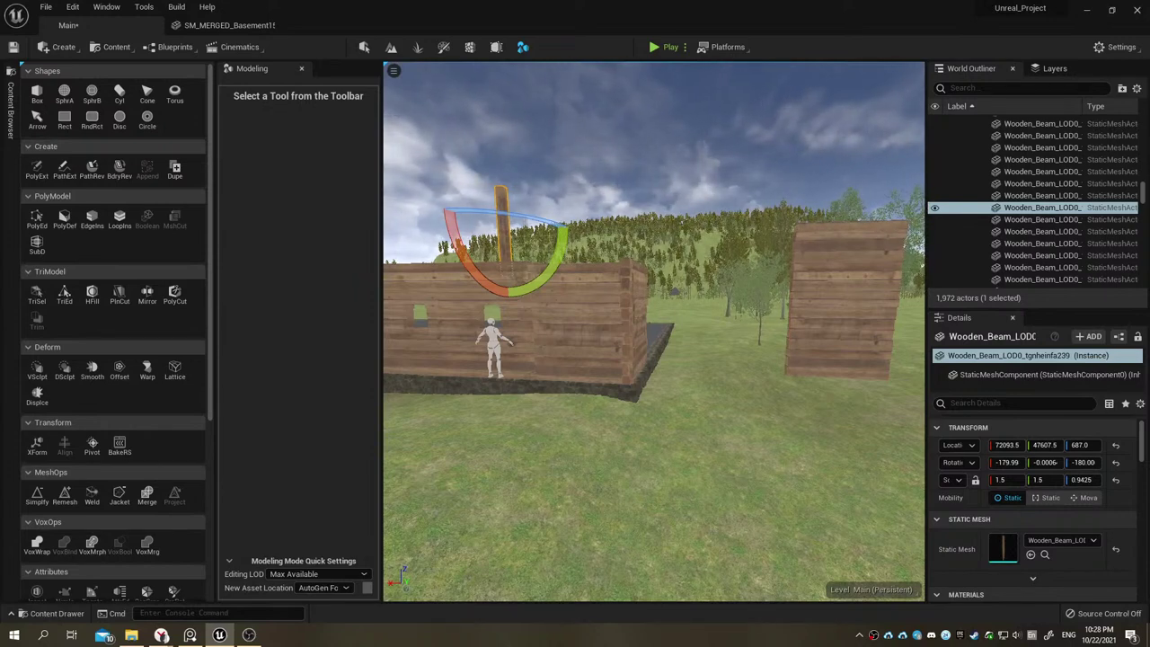
Step: Exit Modeling mode and orbit to face the upright wooden beam above the log wall
{"action": "left_click_drag", "start_coordinate": [824, 335], "coordinate": [824, 306]}
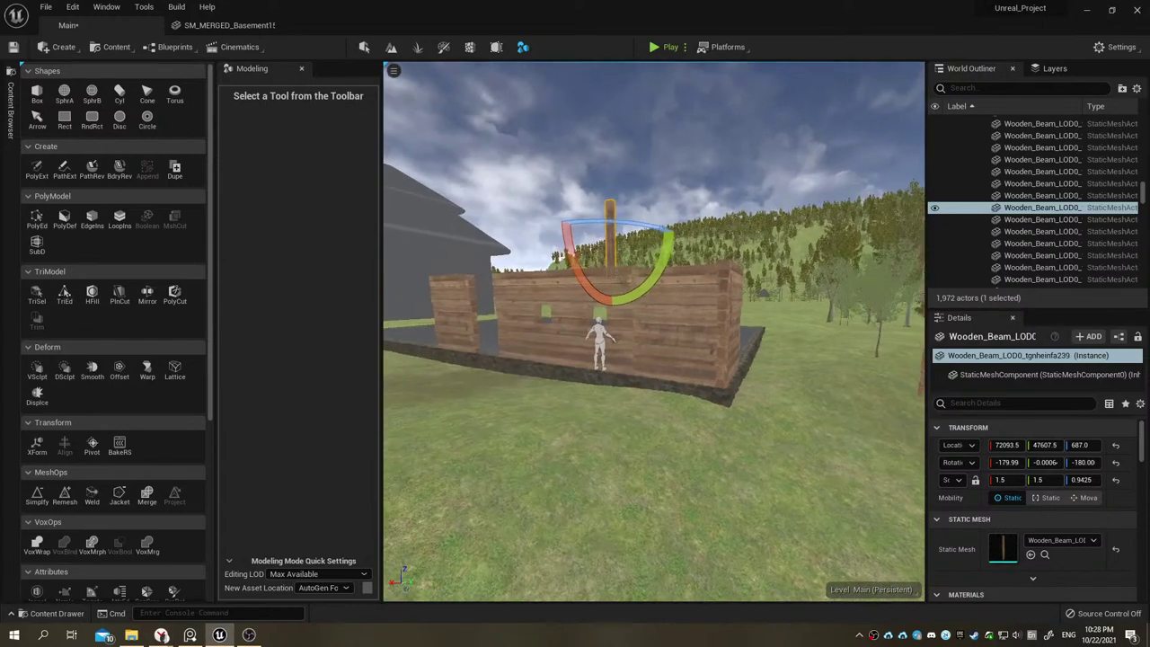
{"action": "left_click_drag", "start_coordinate": [411, 135], "coordinate": [412, 136]}
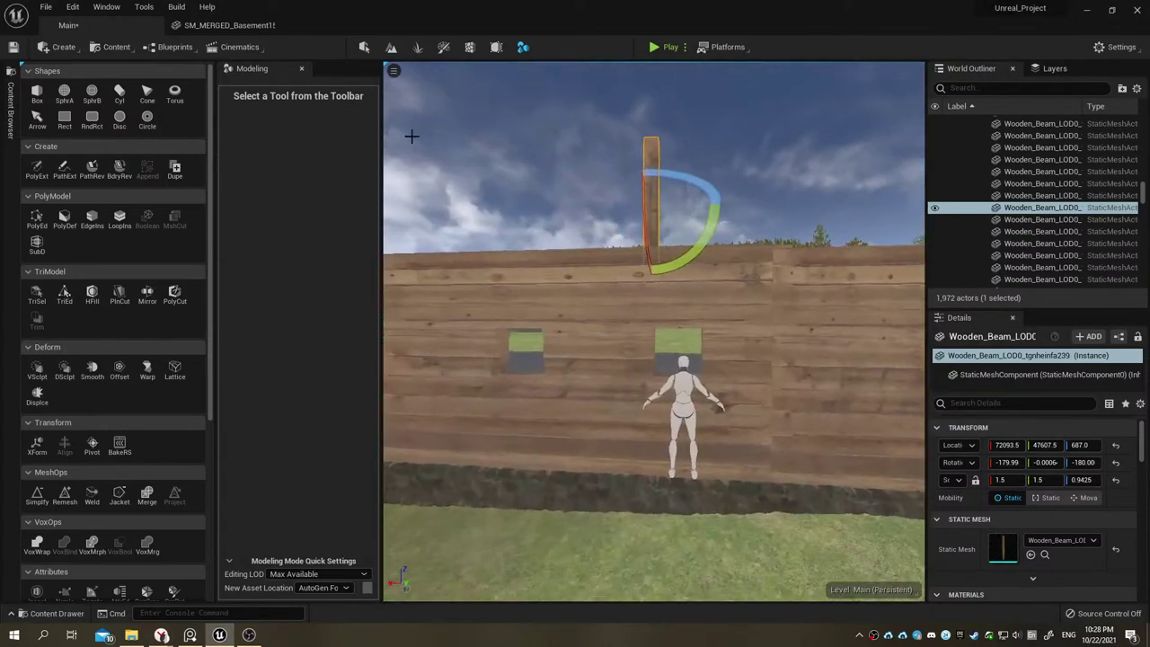
{"action": "left_click", "coordinate": [364, 50]}
{"action": "mouse_move", "coordinate": [504, 342]}
{"action": "left_mouse_down"}
{"action": "mouse_move", "coordinate": [468, 333]}
{"action": "mouse_move", "coordinate": [467, 305]}
{"action": "left_mouse_up"}
Step: Move the wooden beam down and sideways onto the seam between the log wall sections
{"action": "key", "text": "w"}
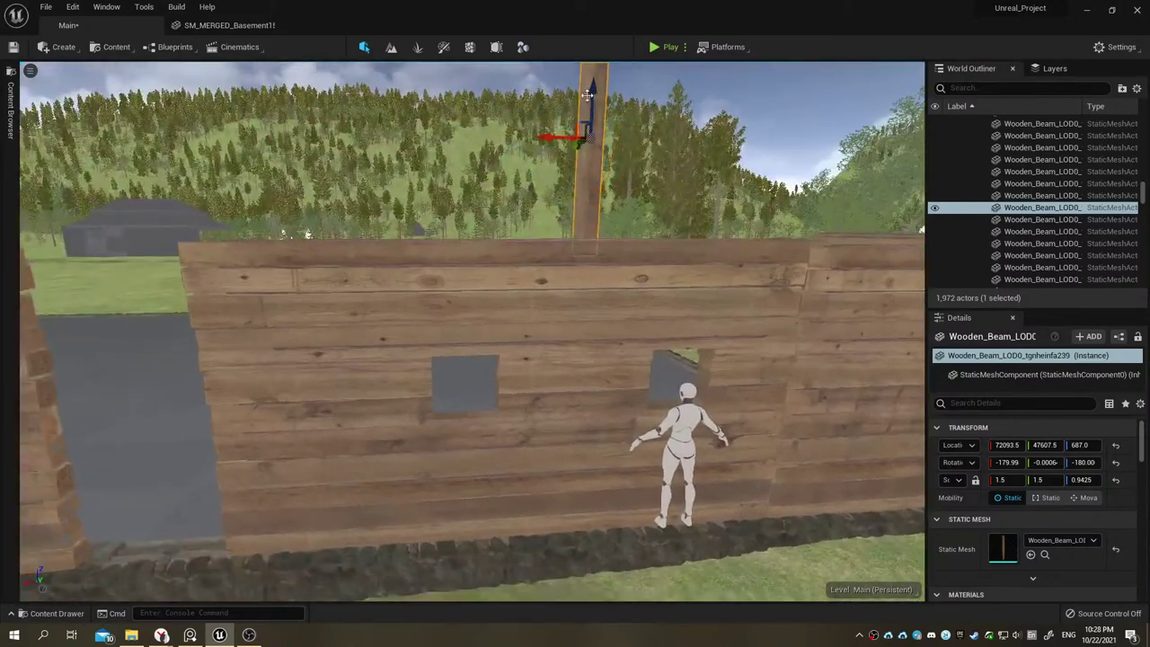
{"action": "left_click_drag", "start_coordinate": [593, 85], "coordinate": [596, 180]}
{"action": "right_click_drag", "start_coordinate": [597, 179], "coordinate": [597, 180]}
{"action": "left_click_drag", "start_coordinate": [454, 175], "coordinate": [542, 204]}
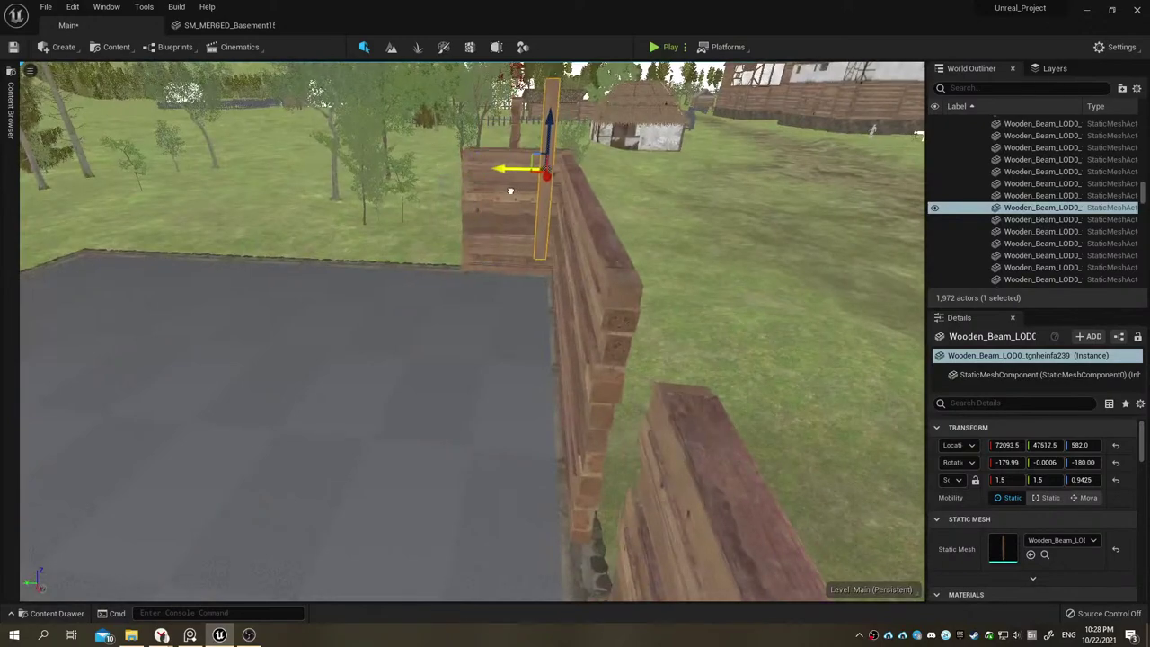
{"action": "right_click_drag", "start_coordinate": [542, 204], "coordinate": [543, 204]}
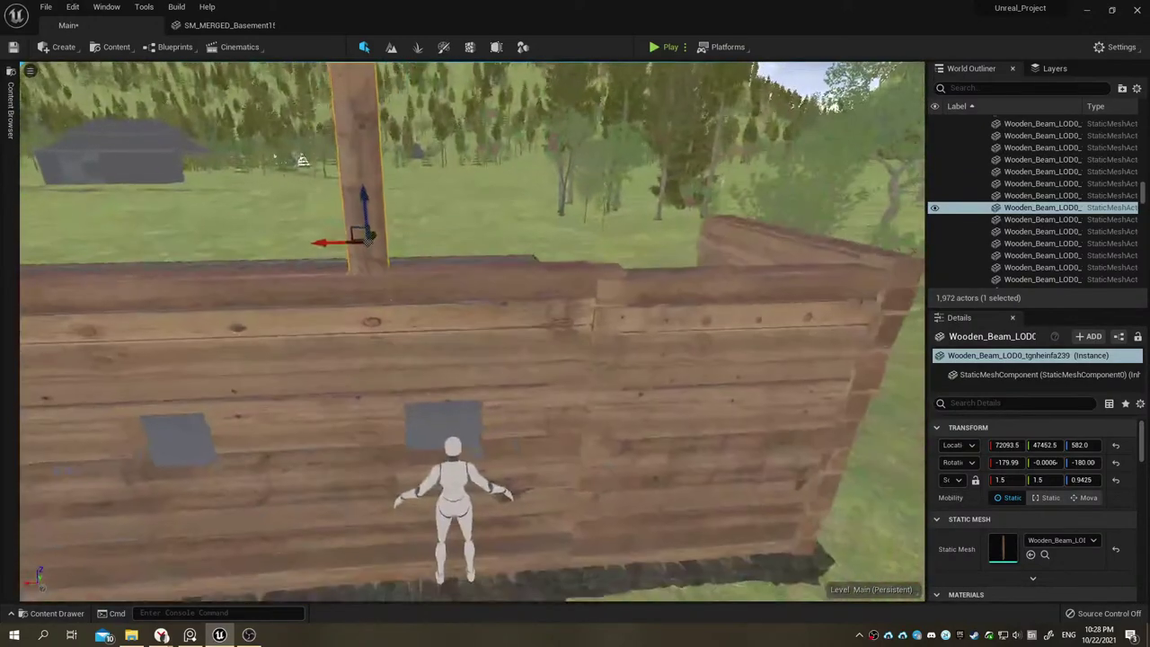
{"action": "right_click_drag", "start_coordinate": [433, 174], "coordinate": [433, 173]}
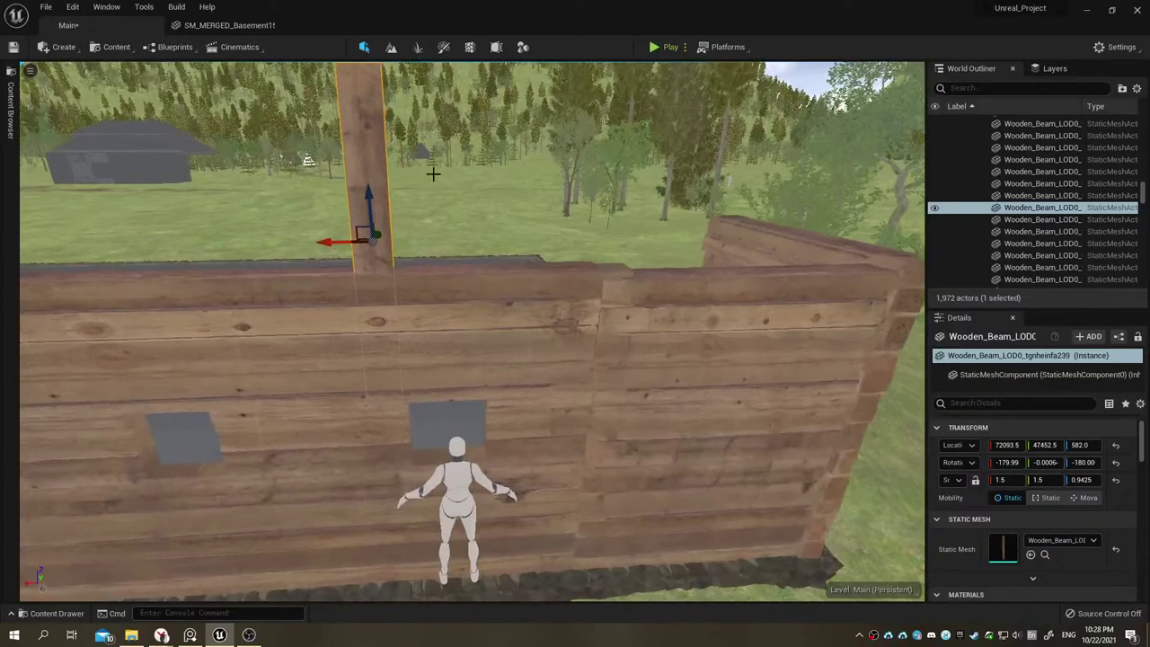
{"action": "left_click_drag", "start_coordinate": [379, 235], "coordinate": [380, 238]}
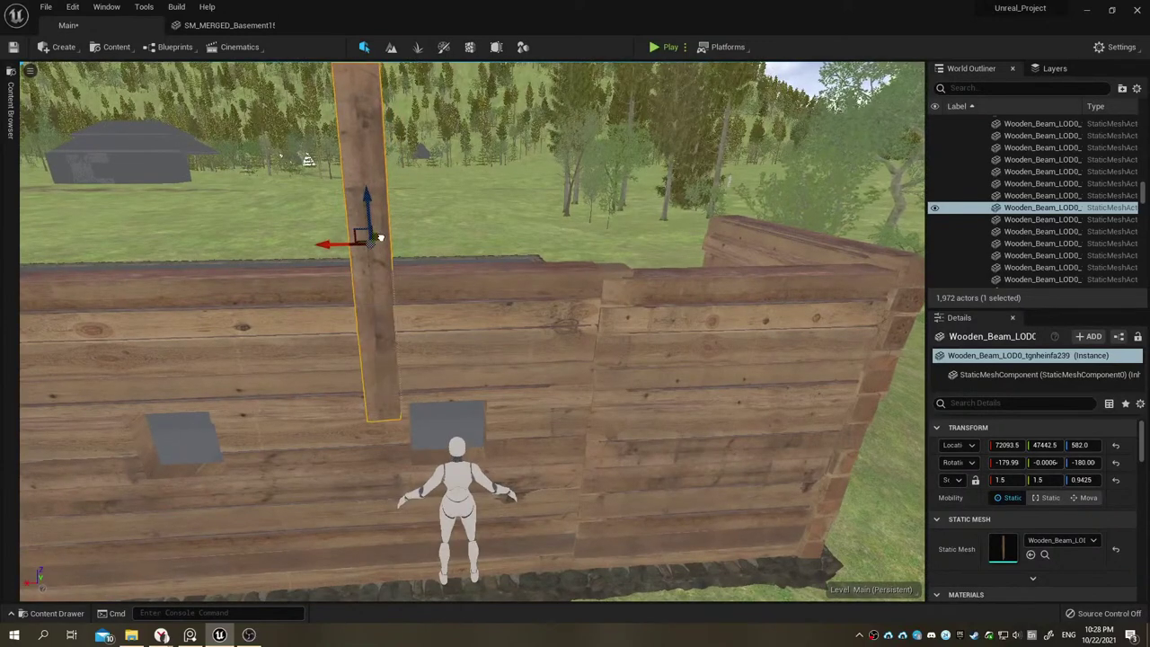
{"action": "right_click_drag", "start_coordinate": [450, 215], "coordinate": [449, 216]}
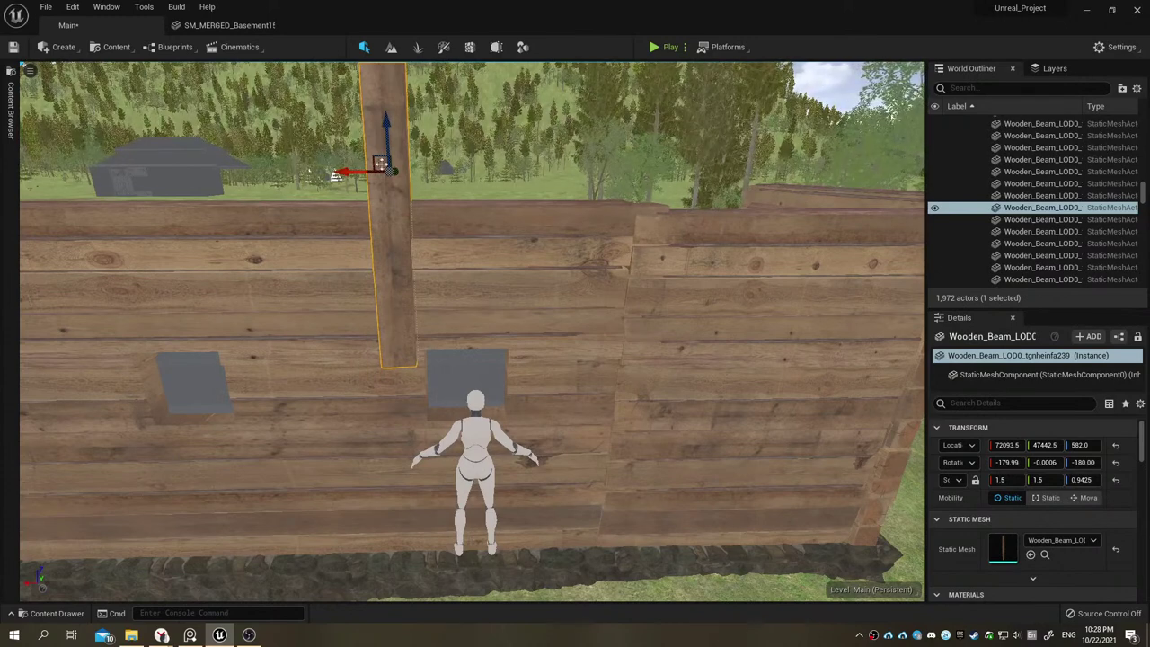
{"action": "left_click_drag", "start_coordinate": [346, 170], "coordinate": [587, 258]}
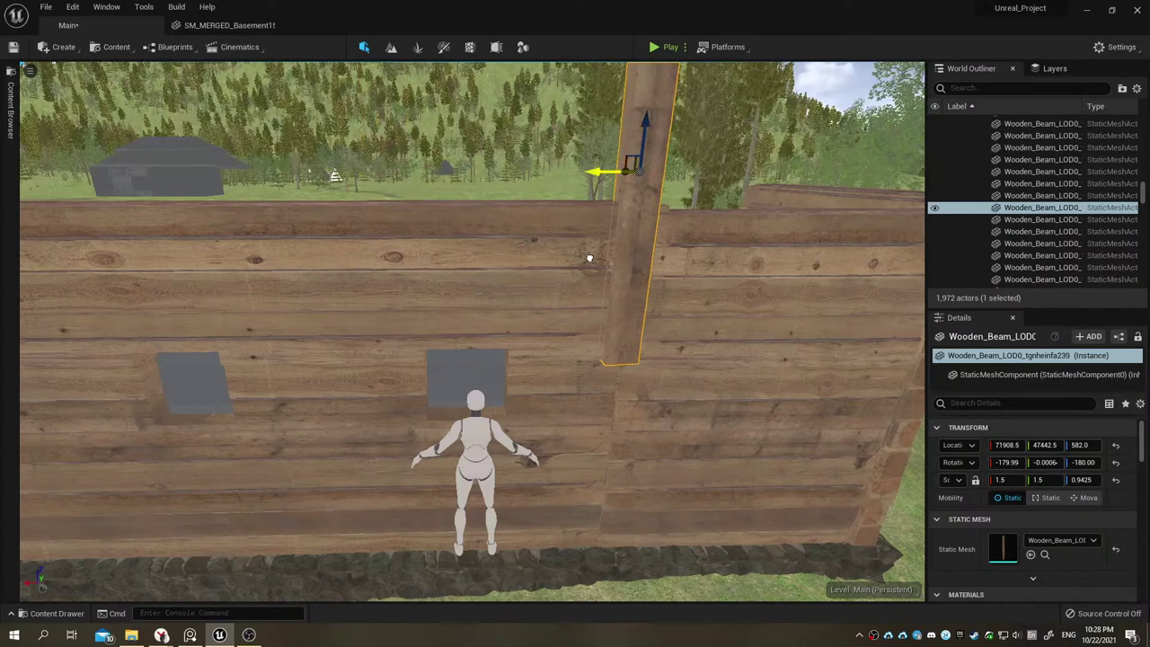
{"action": "left_click_drag", "start_coordinate": [643, 135], "coordinate": [622, 380]}
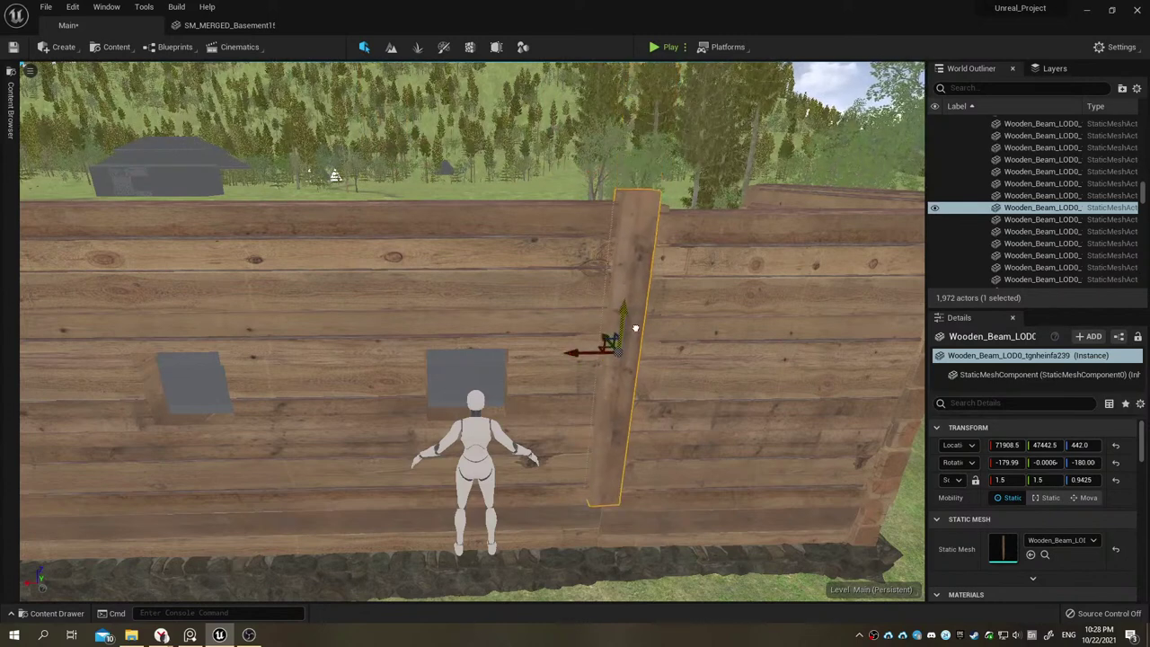
Step: Stretch the beam taller along Z and raise it to Z 402 to cover the joint
{"action": "key", "text": "ctrl+grave"}
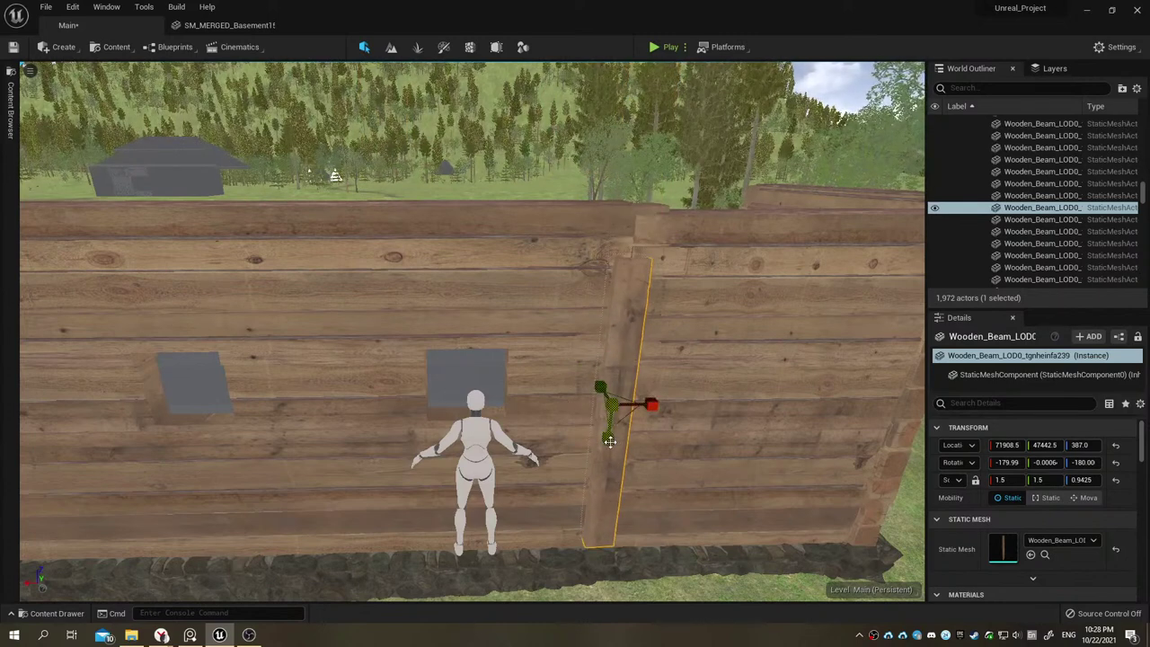
{"action": "mouse_move", "coordinate": [609, 441]}
{"action": "left_mouse_down"}
{"action": "mouse_move", "coordinate": [609, 396]}
{"action": "mouse_move", "coordinate": [610, 414]}
{"action": "left_mouse_up"}
{"action": "key", "text": "w"}
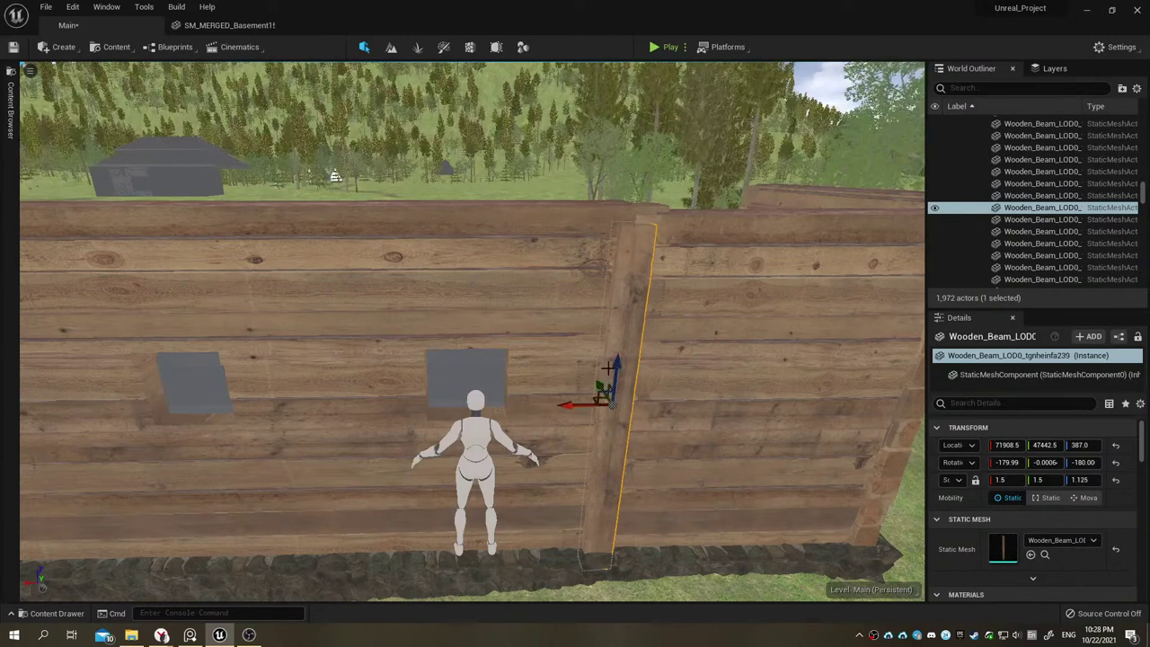
{"action": "left_click_drag", "start_coordinate": [609, 367], "coordinate": [615, 353]}
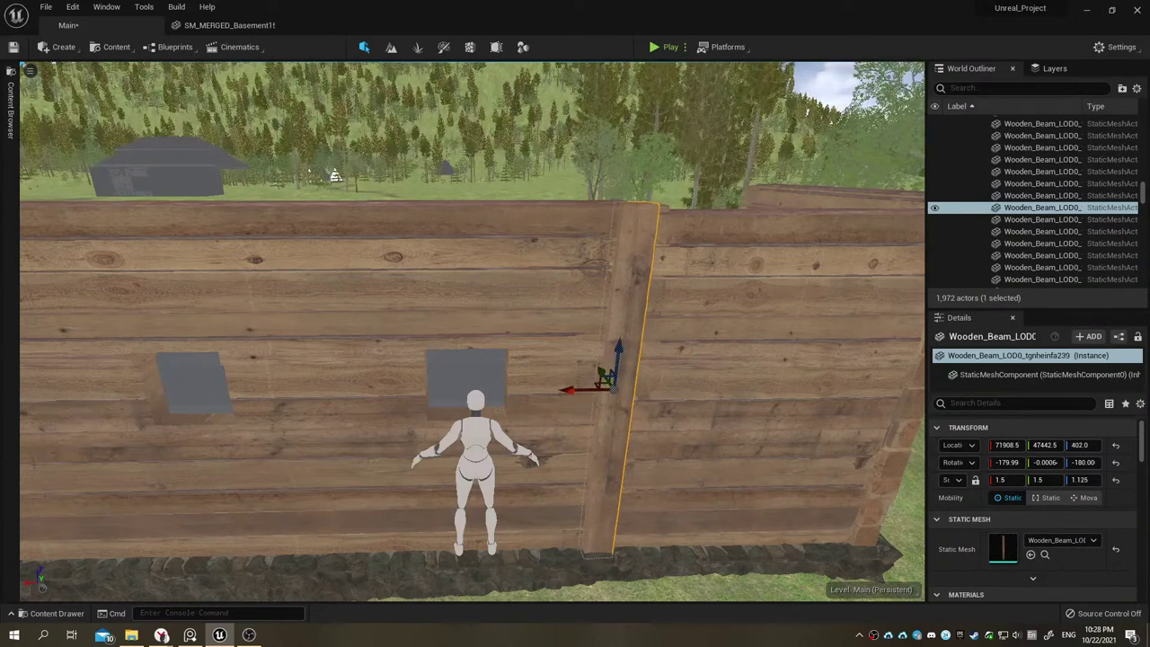
{"action": "mouse_move", "coordinate": [615, 353]}
{"action": "right_mouse_down"}
{"action": "mouse_move", "coordinate": [557, 324]}
{"action": "mouse_move", "coordinate": [629, 305]}
{"action": "mouse_move", "coordinate": [647, 314]}
{"action": "right_mouse_up"}
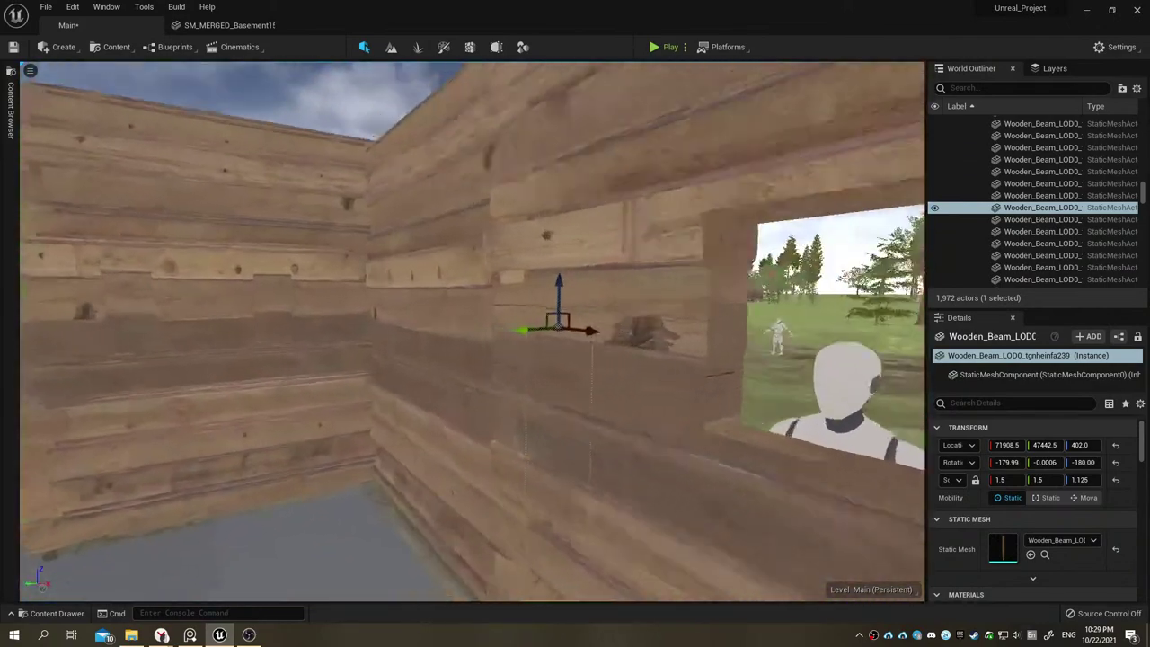
{"action": "right_click_drag", "start_coordinate": [647, 314], "coordinate": [719, 352]}
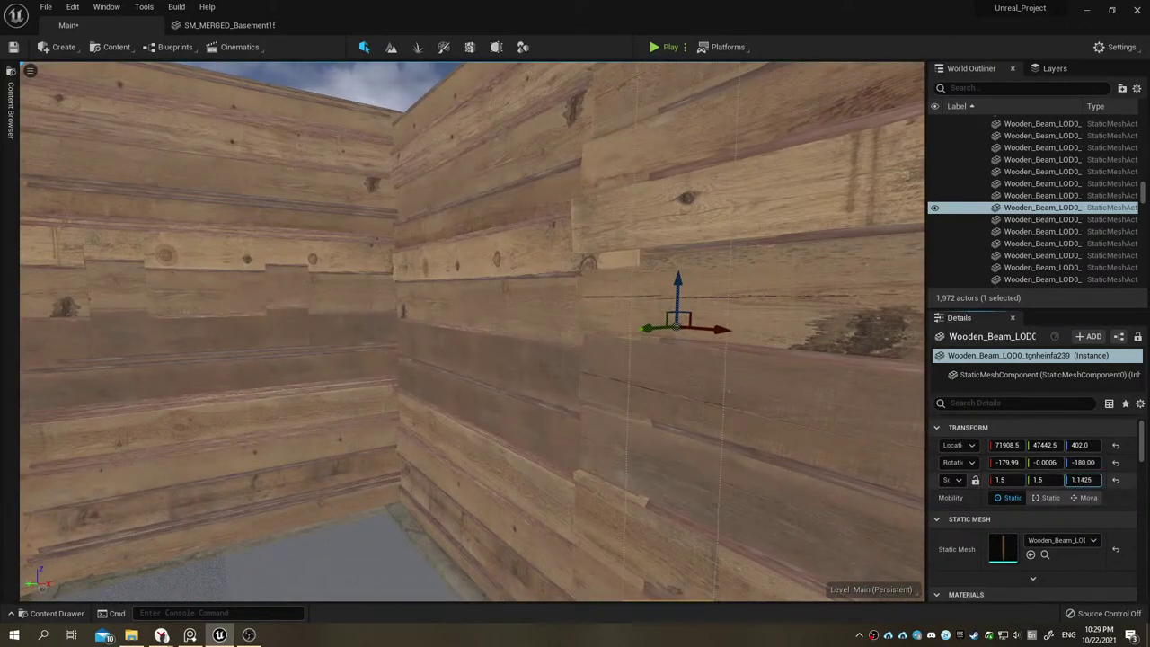
Step: Undo the last scale change and set the beam's Y scale to 3
{"action": "key", "text": "ctrl+z"}
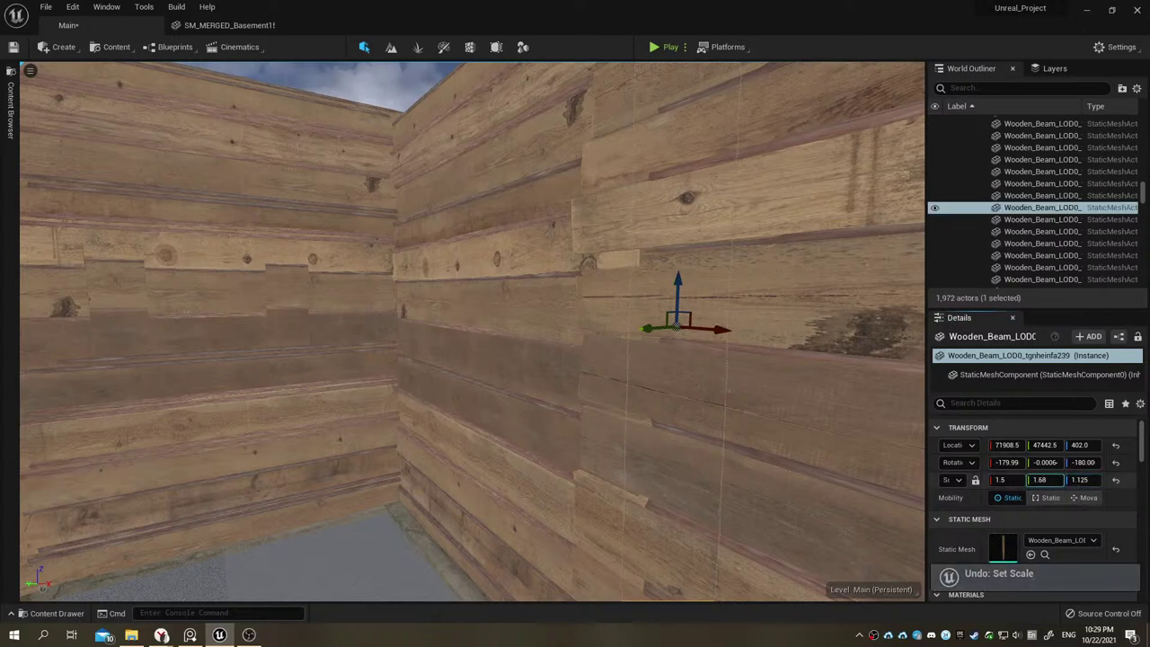
{"action": "left_click_drag", "start_coordinate": [1039, 479], "coordinate": [1043, 479]}
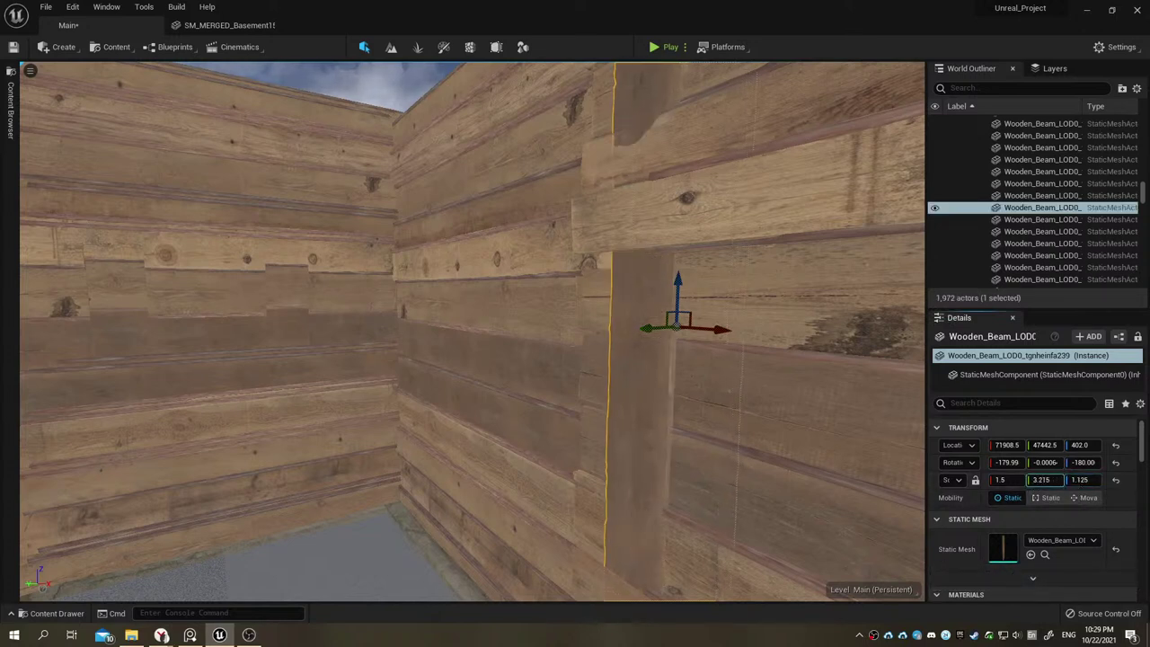
{"action": "left_click_drag", "start_coordinate": [472, 333], "coordinate": [689, 398], "text": "alt"}
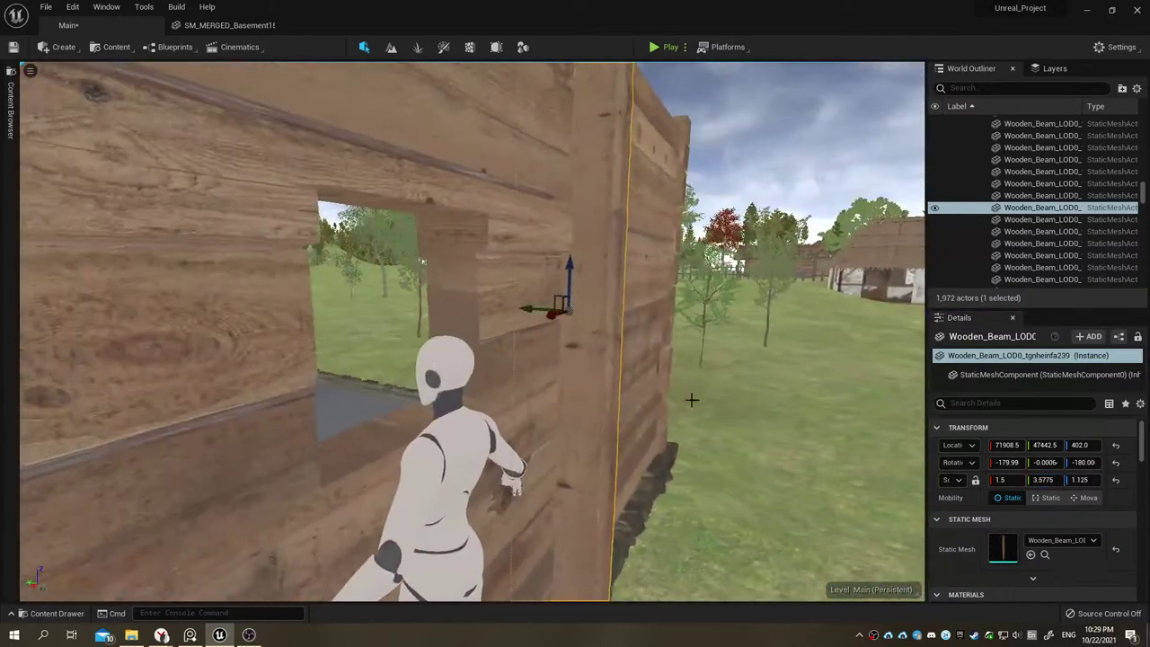
{"action": "left_click", "coordinate": [1046, 481]}
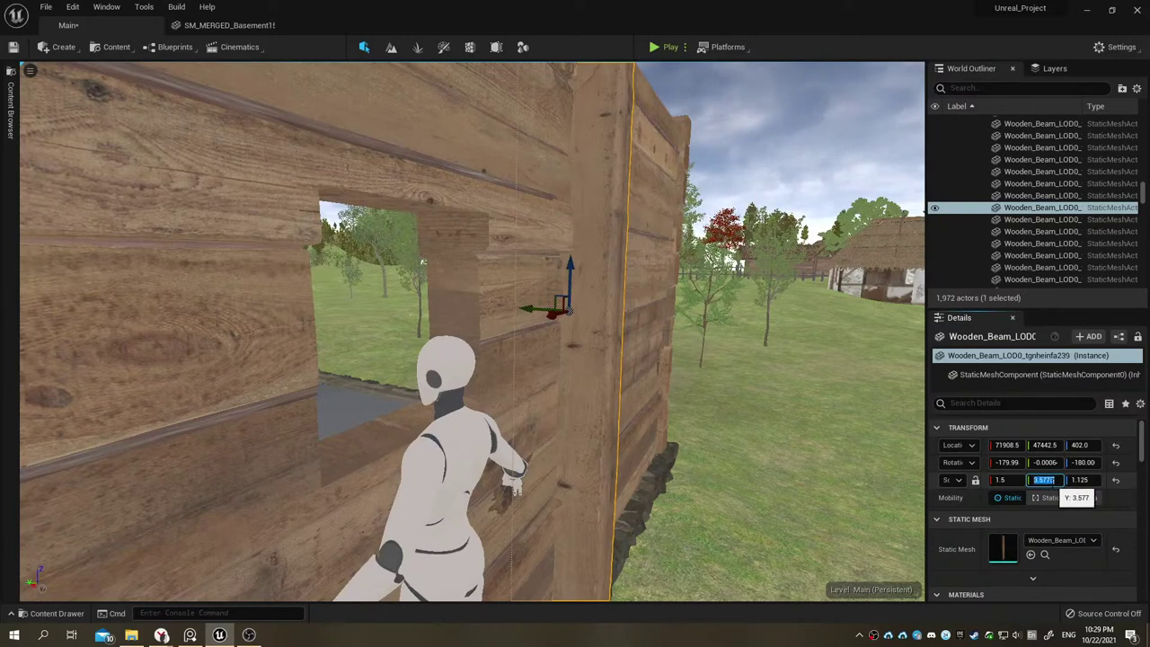
{"action": "type", "text": "3"}
{"action": "key", "text": "Return"}
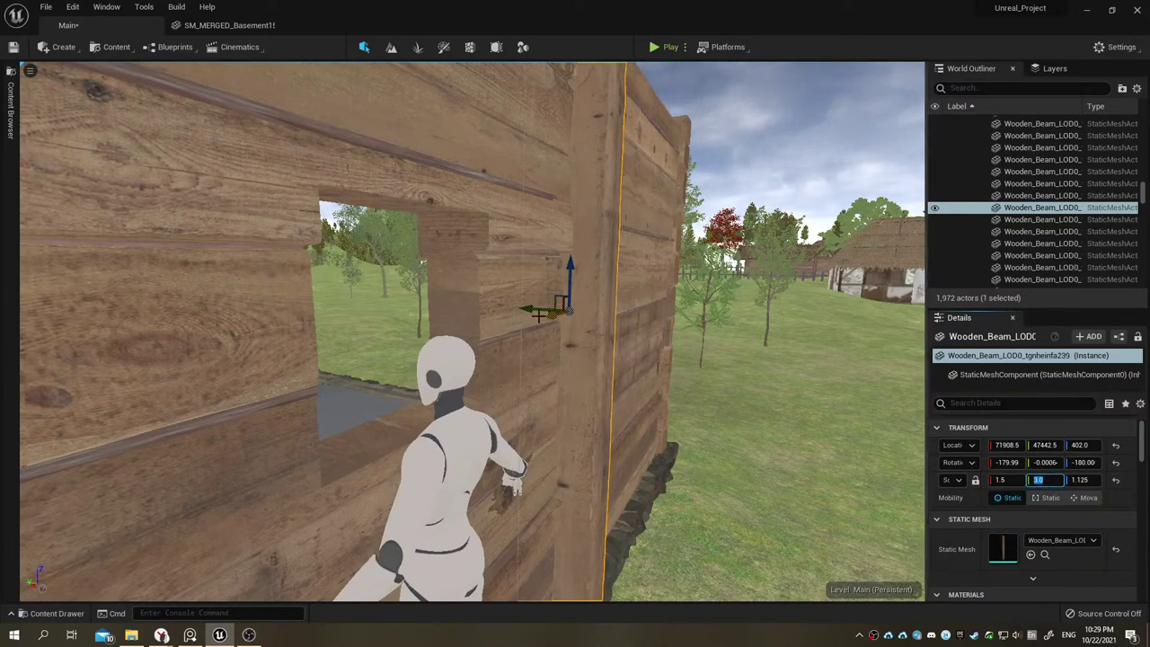
Step: Nudge the plank along Y flush with the wall, check it, and select the corner wall
{"action": "mouse_move", "coordinate": [533, 306]}
{"action": "left_mouse_down"}
{"action": "mouse_move", "coordinate": [387, 310]}
{"action": "mouse_move", "coordinate": [395, 270]}
{"action": "mouse_move", "coordinate": [467, 288]}
{"action": "left_mouse_up"}
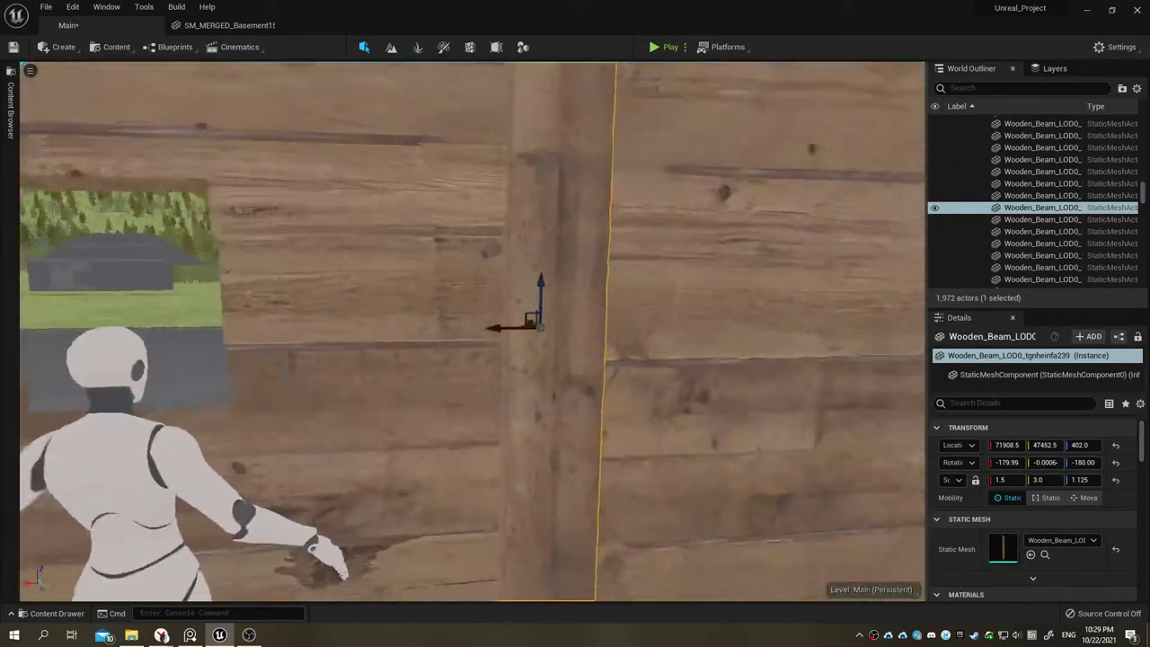
{"action": "left_click_drag", "start_coordinate": [467, 288], "coordinate": [627, 347], "text": "alt"}
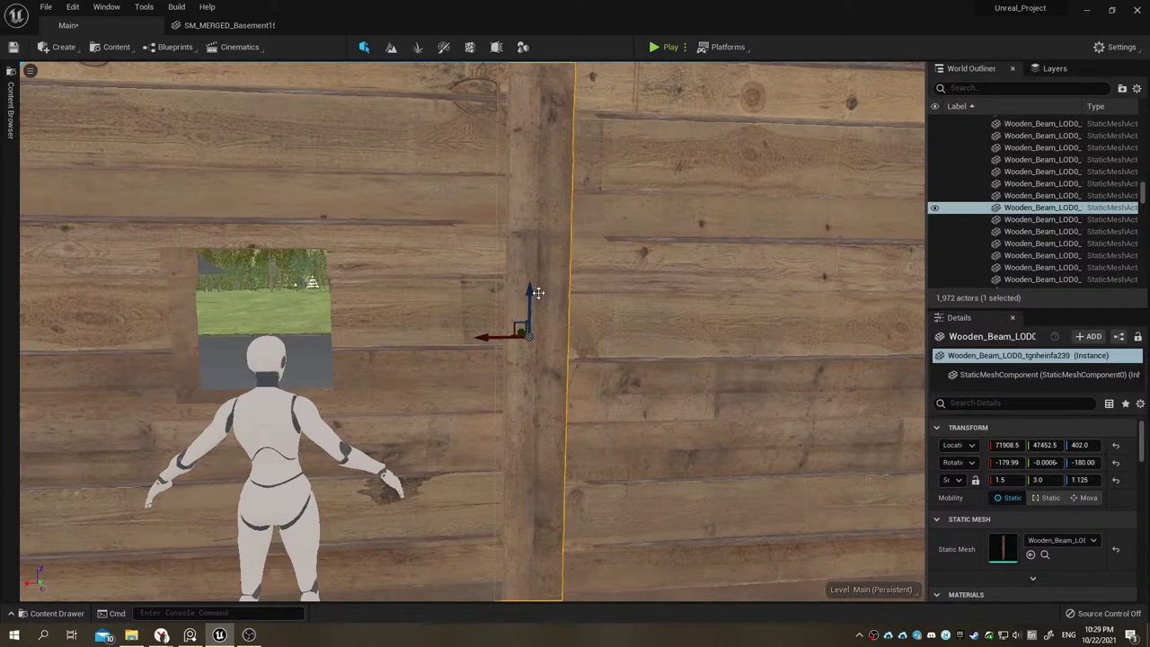
{"action": "mouse_move", "coordinate": [537, 292]}
{"action": "left_mouse_down", "text": "alt"}
{"action": "mouse_move", "coordinate": [646, 268]}
{"action": "mouse_move", "coordinate": [504, 270]}
{"action": "mouse_move", "coordinate": [575, 270]}
{"action": "mouse_move", "coordinate": [539, 270]}
{"action": "left_mouse_up", "text": "alt"}
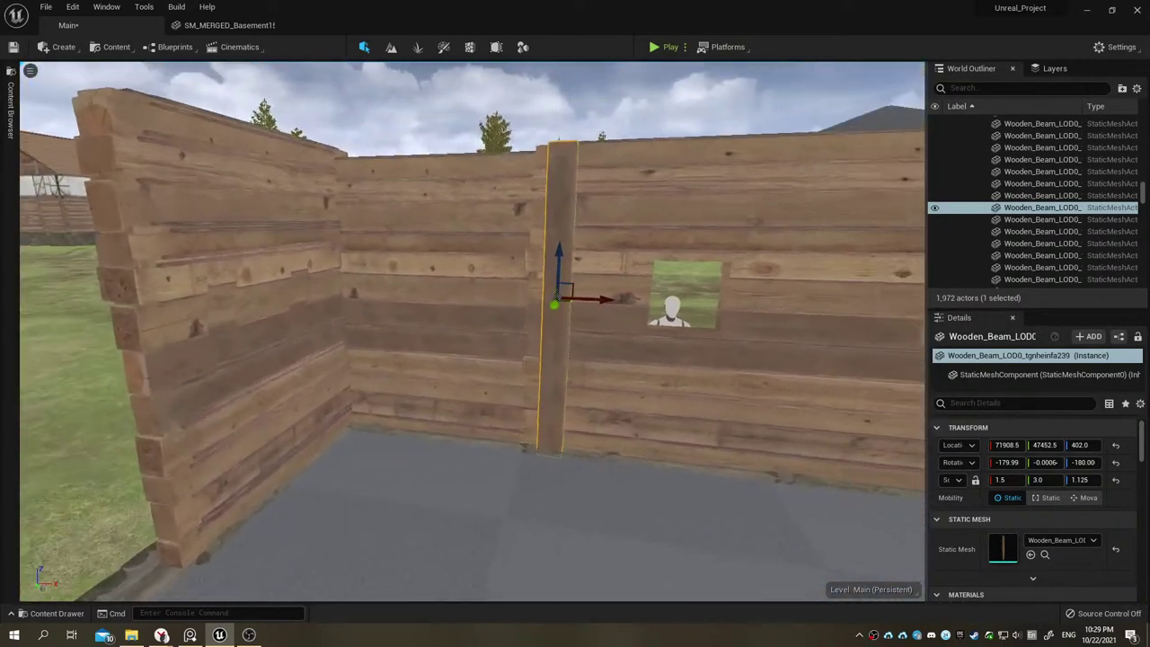
{"action": "left_click_drag", "start_coordinate": [539, 269], "coordinate": [474, 269], "text": "alt"}
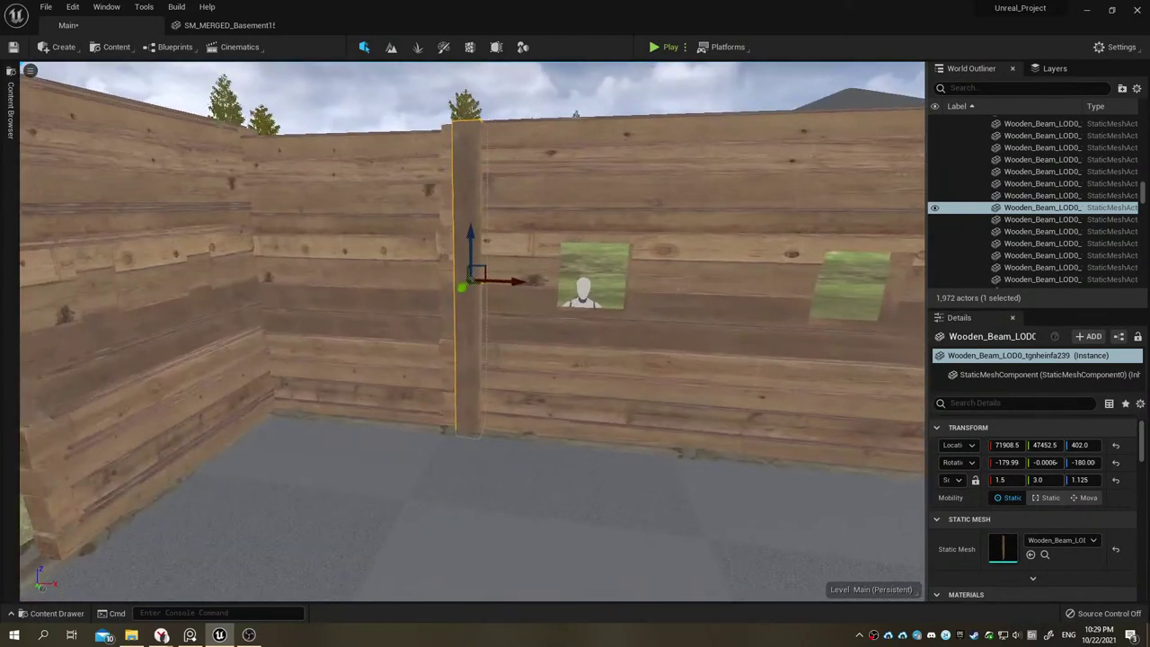
{"action": "left_click", "coordinate": [509, 330]}
{"action": "scroll", "coordinate": [494, 328], "scroll_direction": "down", "scroll_amount": 10}
Step: Move the Wall_Coner_rev1 corner wall to the foundation's far side
{"action": "left_click", "coordinate": [479, 323]}
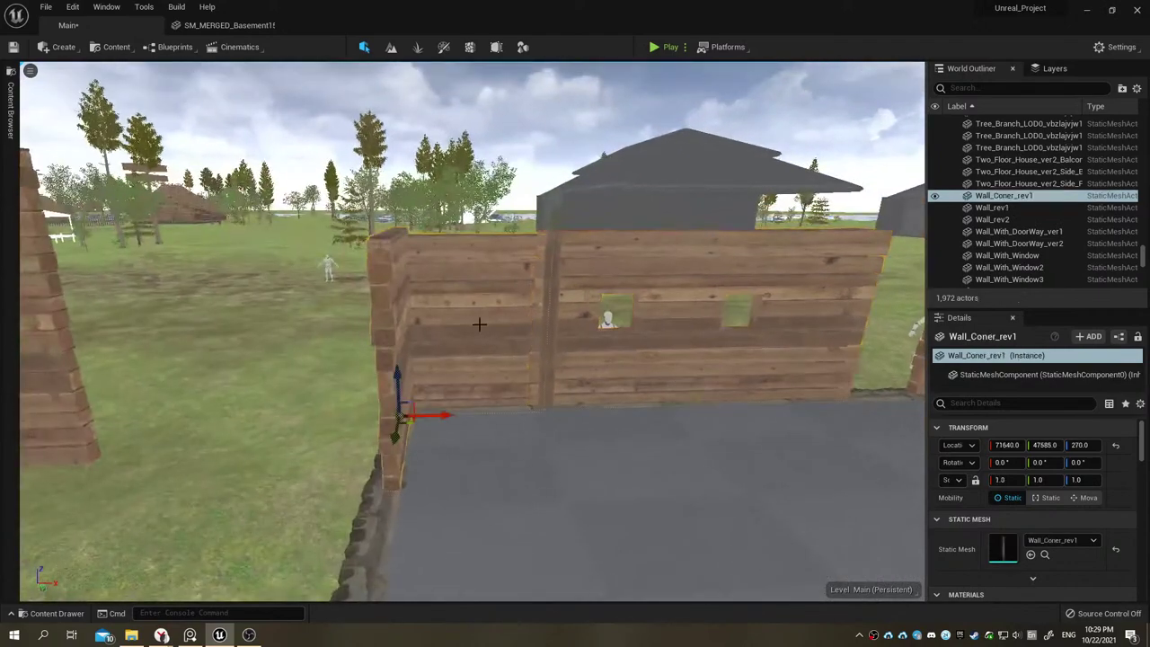
{"action": "mouse_move", "coordinate": [479, 323]}
{"action": "right_mouse_down"}
{"action": "mouse_move", "coordinate": [485, 334]}
{"action": "mouse_move", "coordinate": [539, 334]}
{"action": "right_mouse_up"}
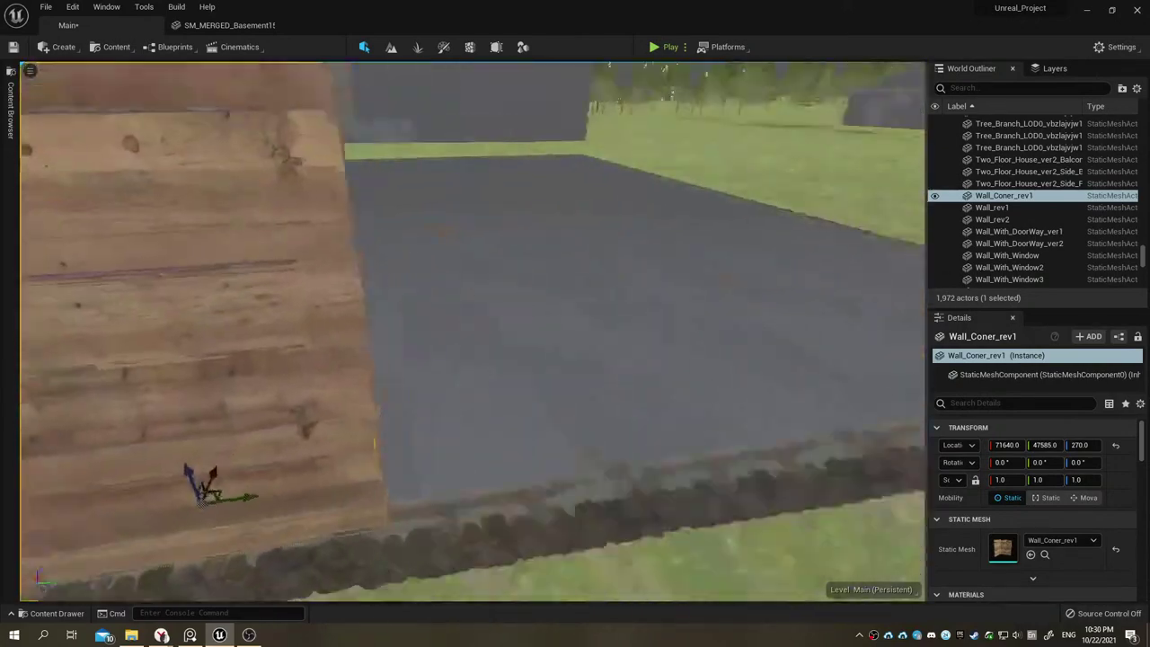
{"action": "right_click_drag", "start_coordinate": [441, 357], "coordinate": [441, 357]}
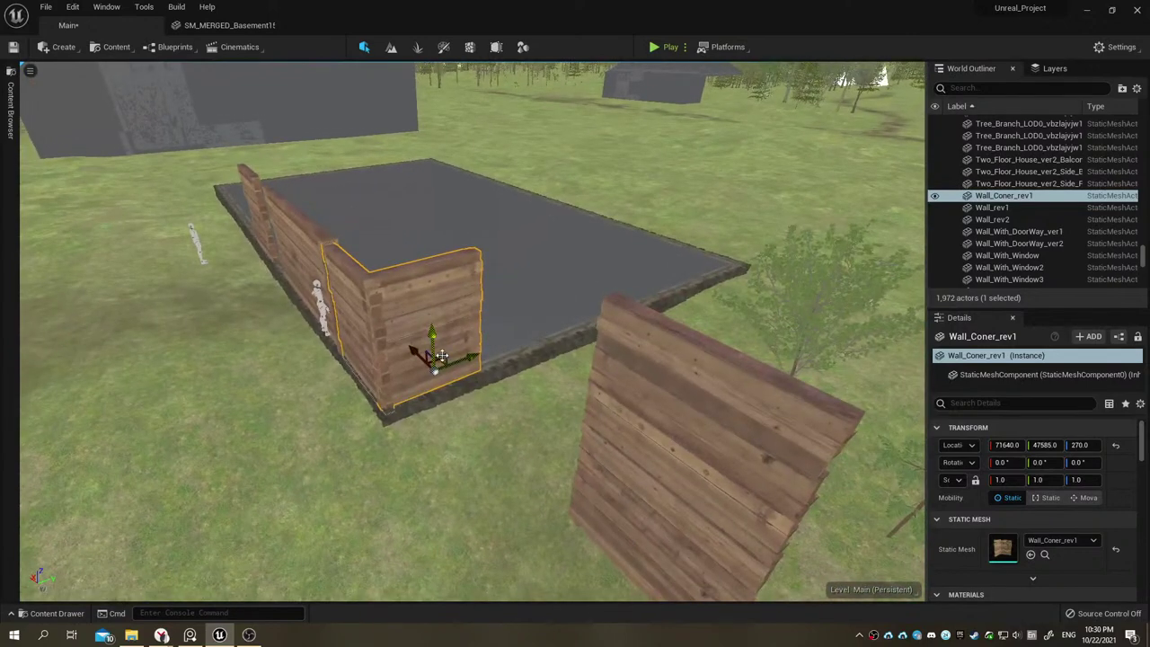
{"action": "left_click_drag", "start_coordinate": [465, 362], "coordinate": [719, 295]}
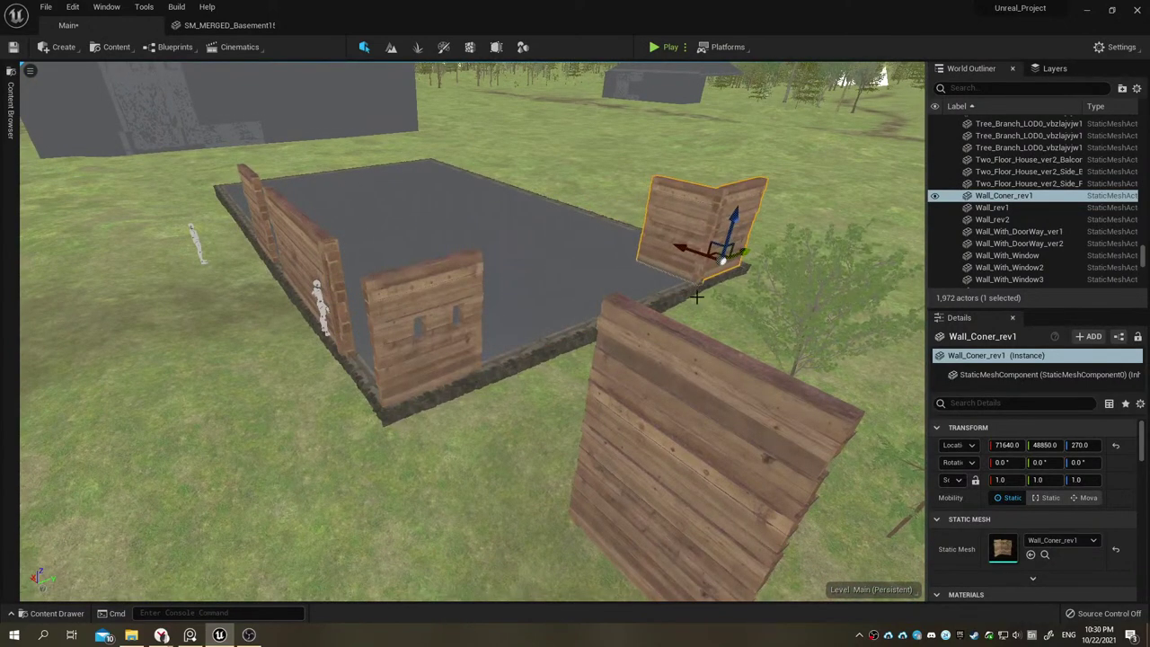
Step: Delete the Wall_rev2 front wall from the level
{"action": "left_click", "coordinate": [464, 338]}
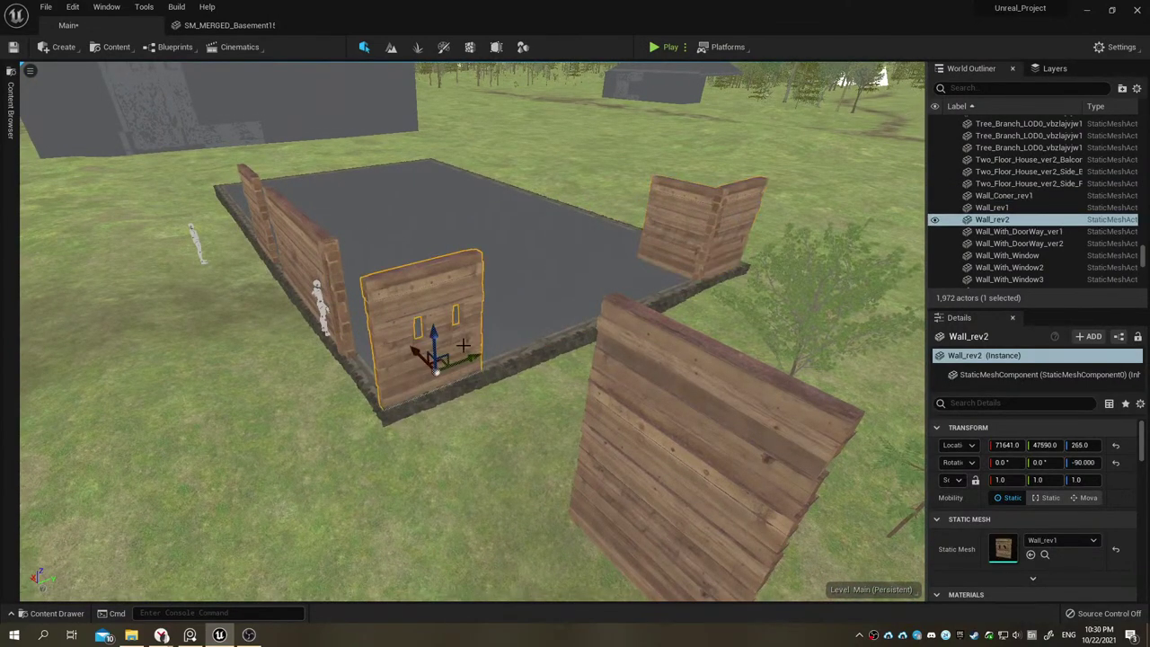
{"action": "mouse_move", "coordinate": [486, 329]}
{"action": "right_mouse_down"}
{"action": "mouse_move", "coordinate": [483, 319]}
{"action": "mouse_move", "coordinate": [440, 342]}
{"action": "mouse_move", "coordinate": [385, 321]}
{"action": "right_mouse_up"}
{"action": "key", "text": "Delete"}
Step: Select the Wall_rev1 log wall on the basement and browse to its asset with Ctrl+B
{"action": "left_click", "coordinate": [386, 320]}
{"action": "mouse_move", "coordinate": [619, 387]}
{"action": "right_mouse_down"}
{"action": "mouse_move", "coordinate": [790, 309]}
{"action": "mouse_move", "coordinate": [310, 407]}
{"action": "mouse_move", "coordinate": [165, 535]}
{"action": "right_mouse_up"}
{"action": "left_click", "coordinate": [790, 309]}
{"action": "left_click", "coordinate": [405, 247]}
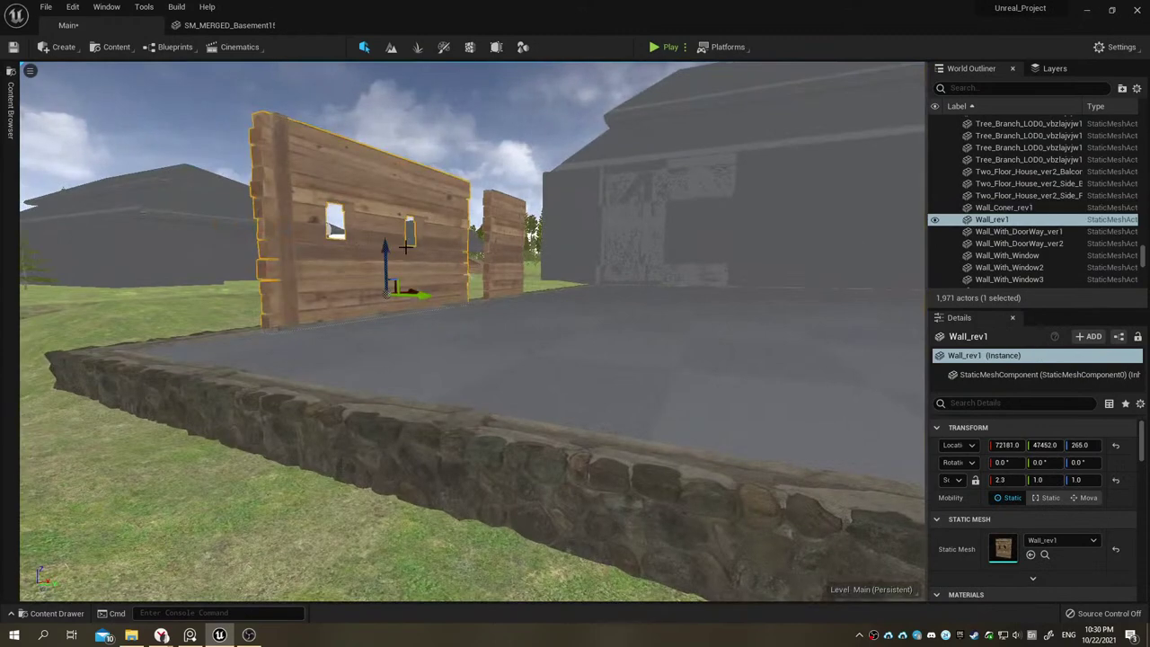
{"action": "key", "text": "ctrl+b"}
Step: Inspect the Rev1 wall assets, renaming Wall_With_Window_rev1 to Wall_With_rev, then close the drawer
{"action": "mouse_move", "coordinate": [413, 464]}
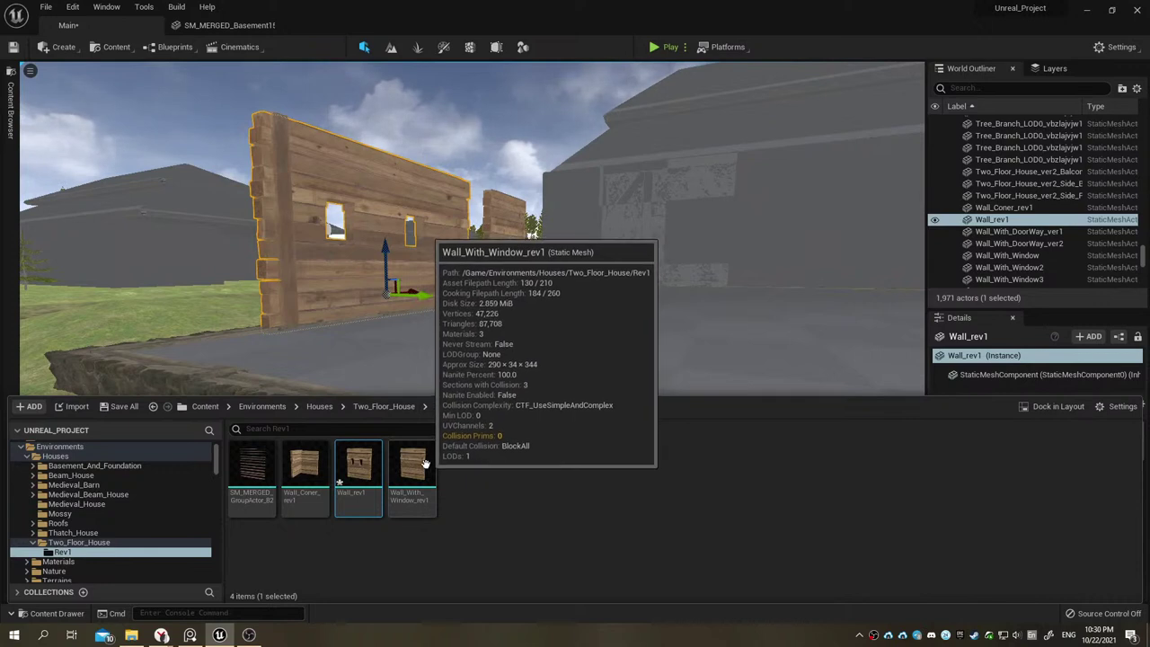
{"action": "left_click", "coordinate": [368, 493]}
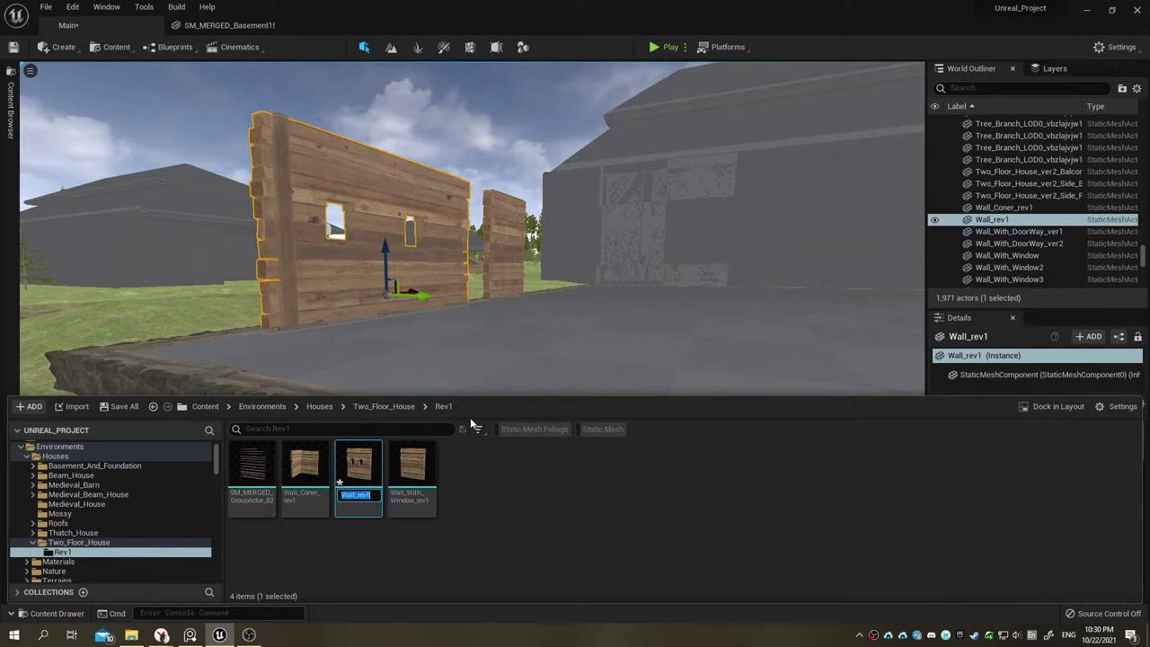
{"action": "left_click", "coordinate": [432, 491]}
{"action": "mouse_move", "coordinate": [435, 487]}
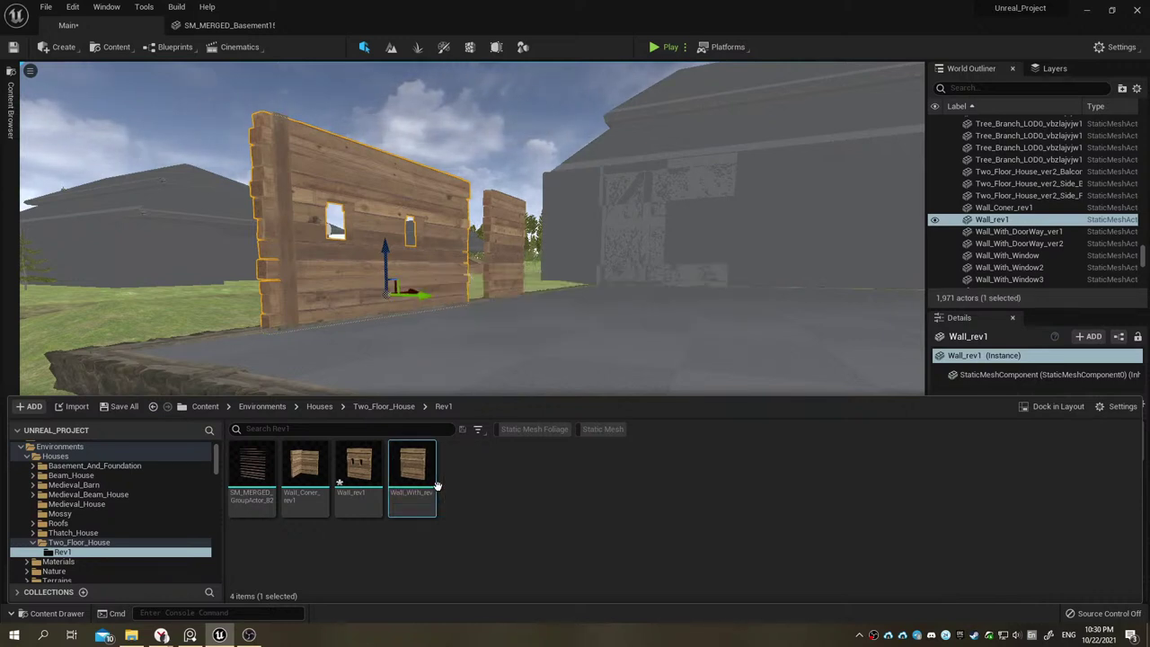
{"action": "left_click", "coordinate": [436, 236]}
Step: Merge the Wall_rev1 actor into a new mesh saved in Houses/Two_Floor_House/Rev1
{"action": "right_click", "coordinate": [1029, 222]}
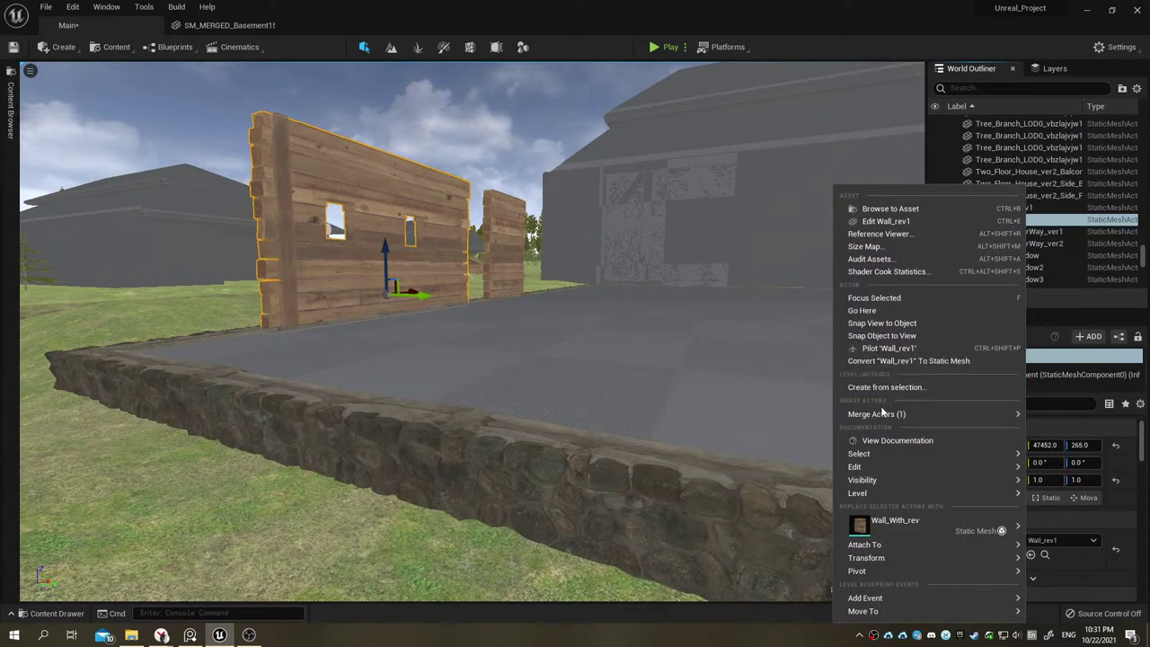
{"action": "mouse_move", "coordinate": [881, 414]}
{"action": "left_click", "coordinate": [792, 417]}
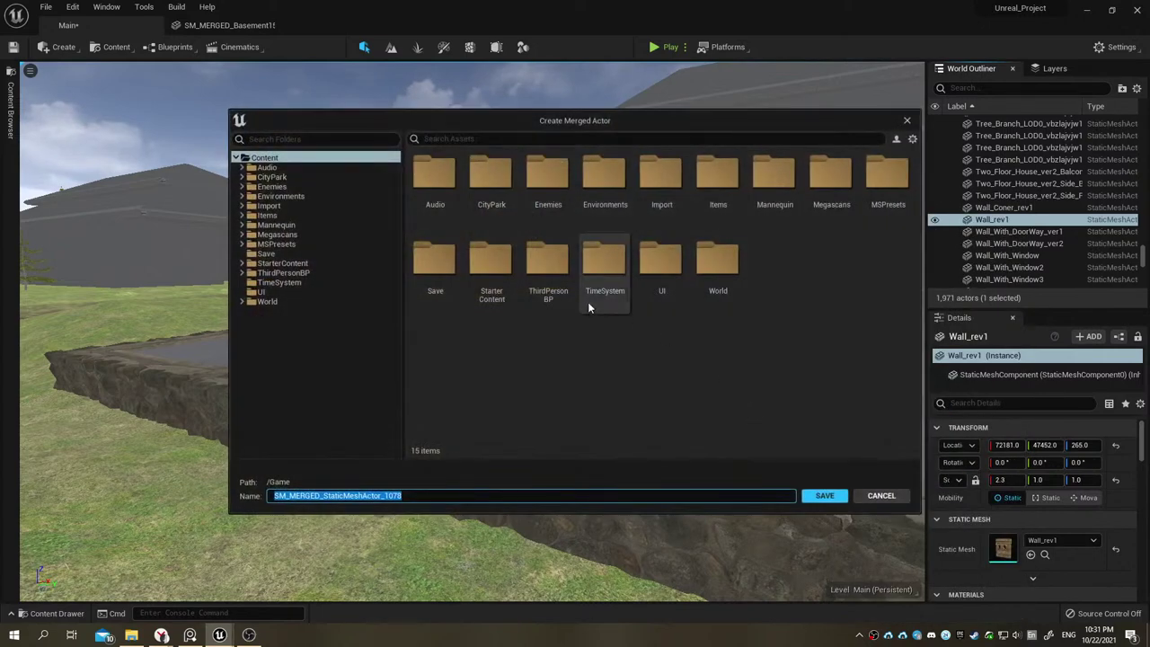
{"action": "left_click", "coordinate": [606, 170]}
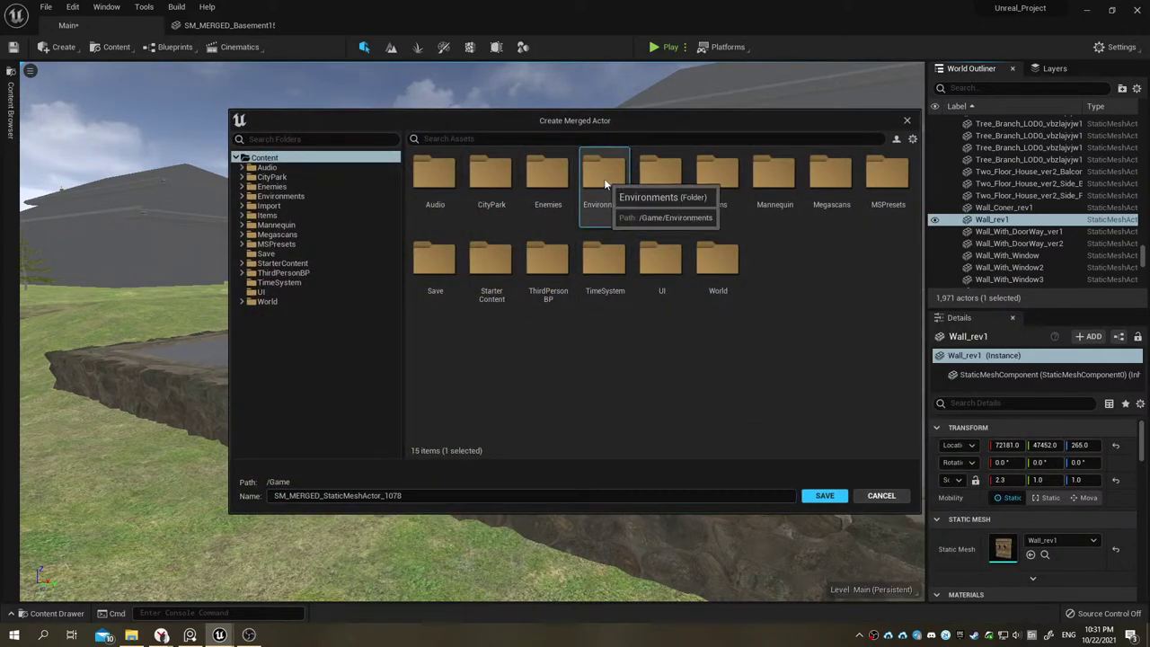
{"action": "double_click", "coordinate": [604, 176]}
{"action": "double_click", "coordinate": [485, 173]}
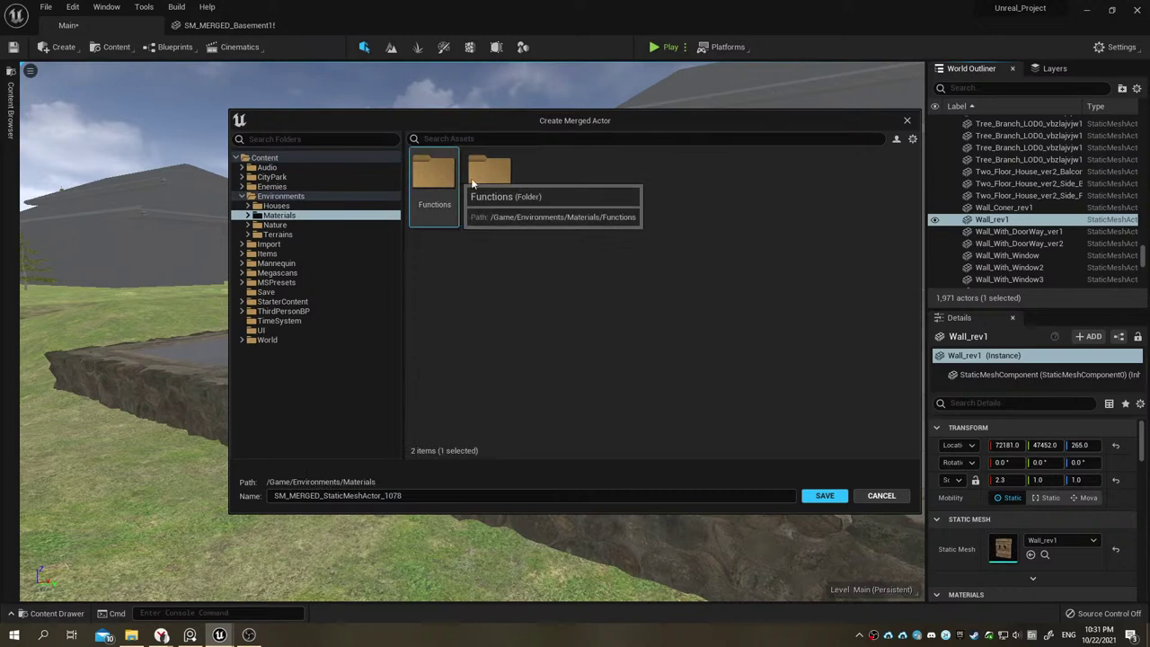
{"action": "left_click", "coordinate": [275, 206]}
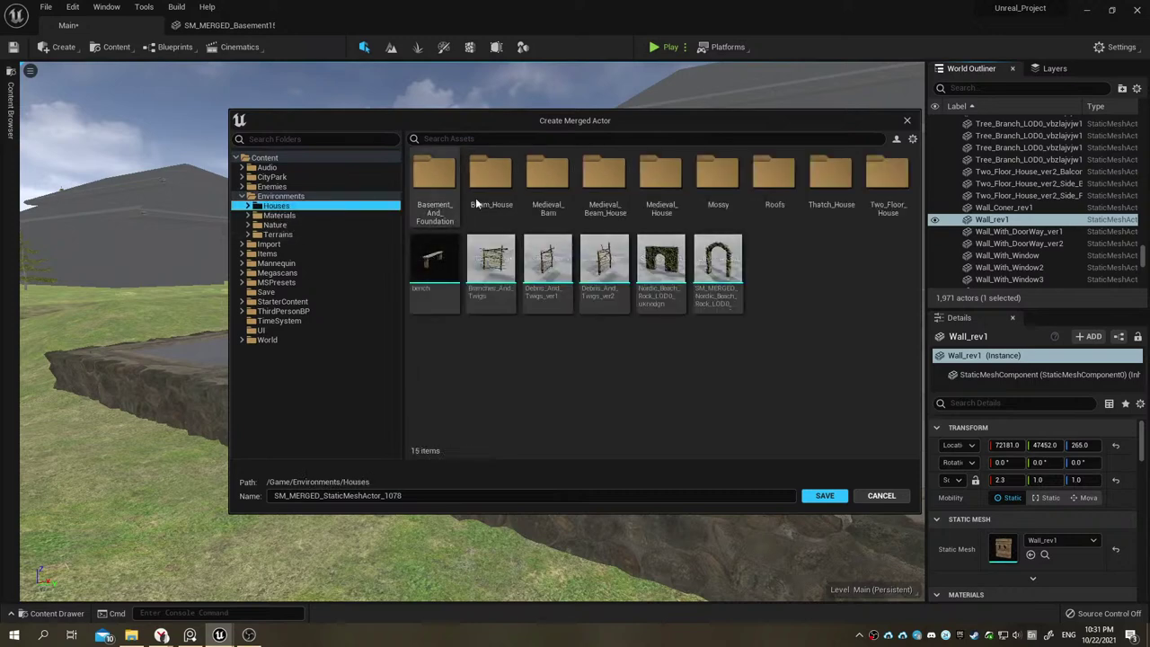
{"action": "double_click", "coordinate": [604, 175]}
{"action": "left_click", "coordinate": [316, 296]}
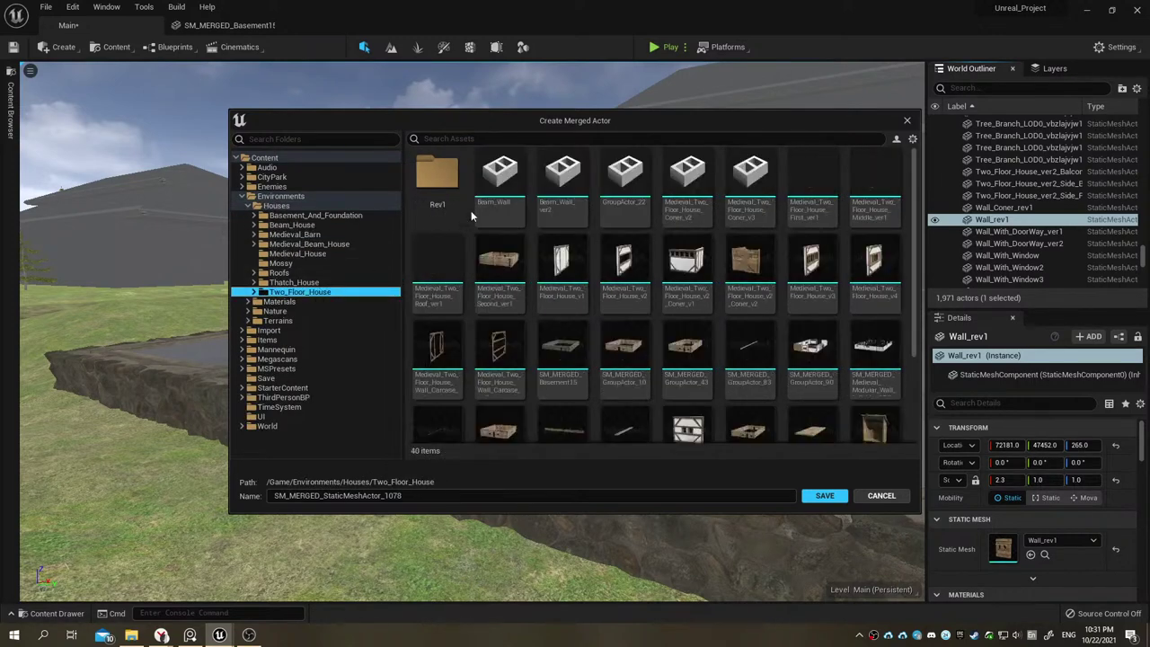
{"action": "double_click", "coordinate": [452, 183]}
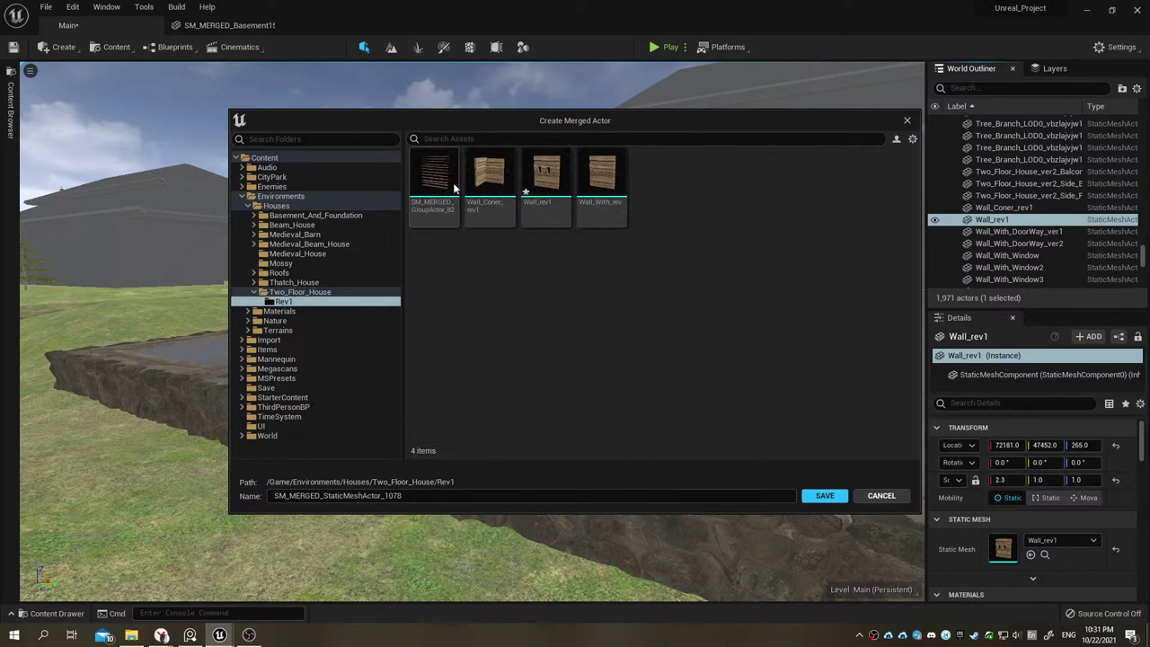
Step: Name the merged mesh Wall_With_Window_rev1 and create it
{"action": "left_click", "coordinate": [546, 180]}
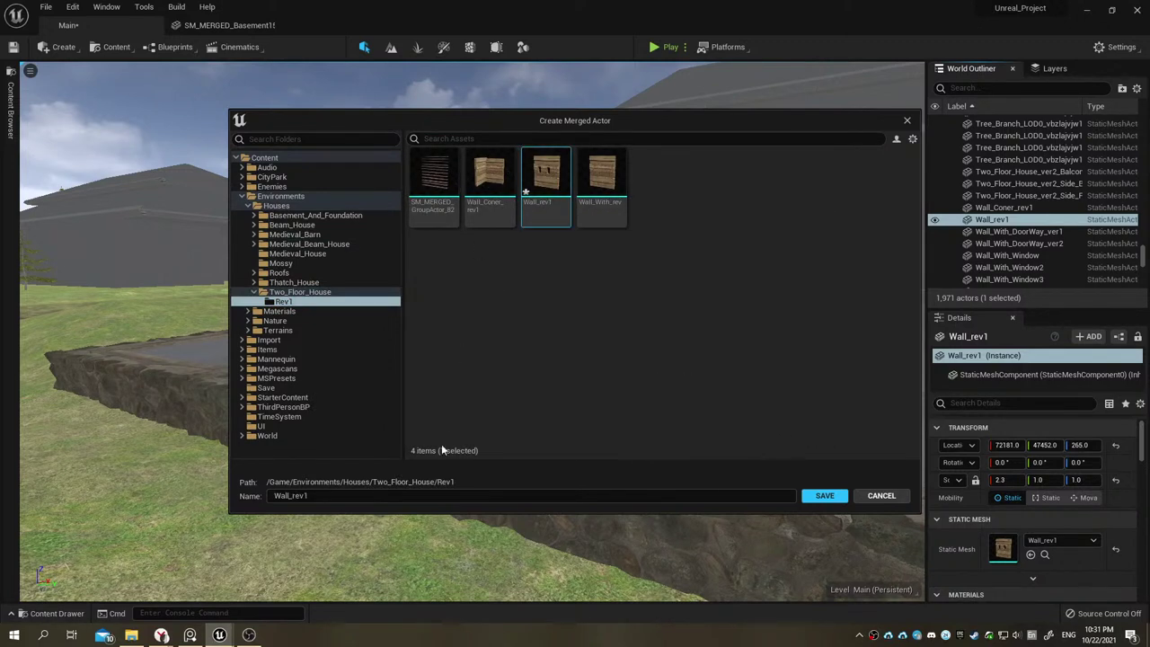
{"action": "left_click", "coordinate": [307, 495]}
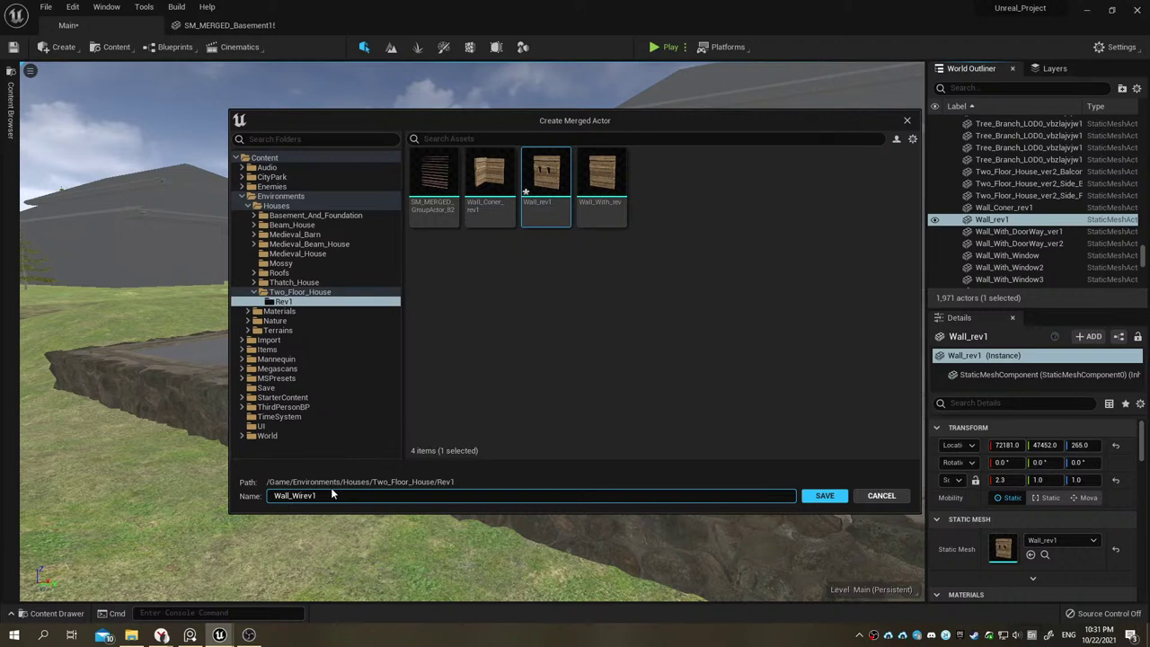
{"action": "type", "text": "_Window_"}
{"action": "key", "text": "Return"}
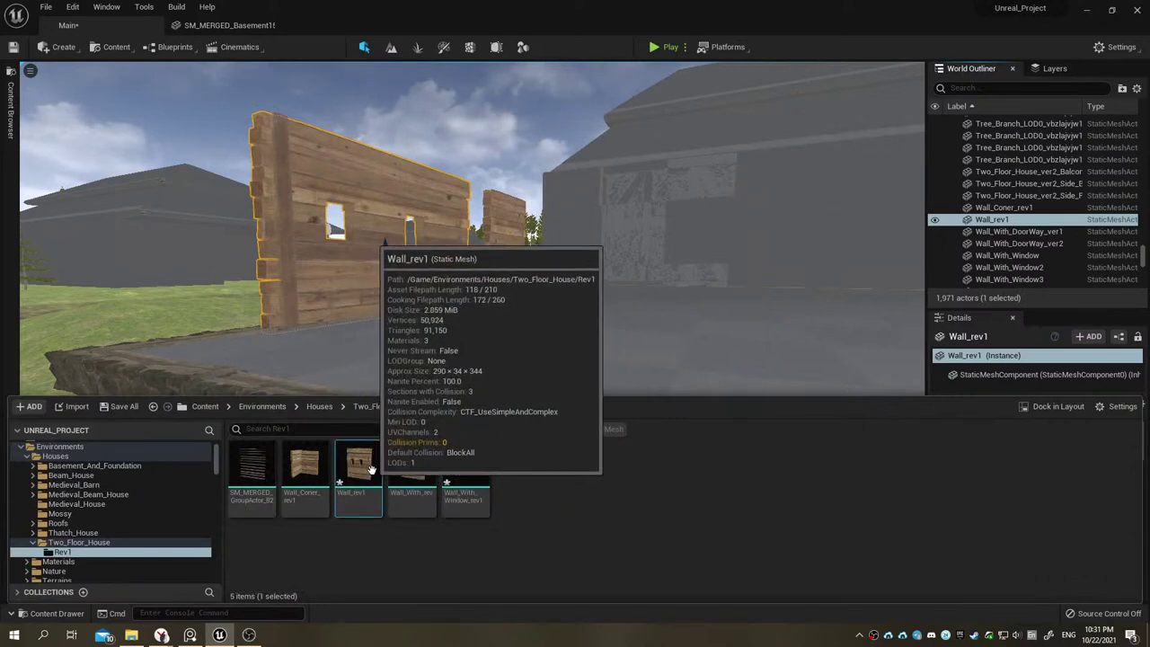
Step: Start deleting the old Wall_rev1 asset, then cancel
{"action": "left_click", "coordinate": [349, 507]}
{"action": "key", "text": "Delete"}
{"action": "left_click", "coordinate": [671, 508]}
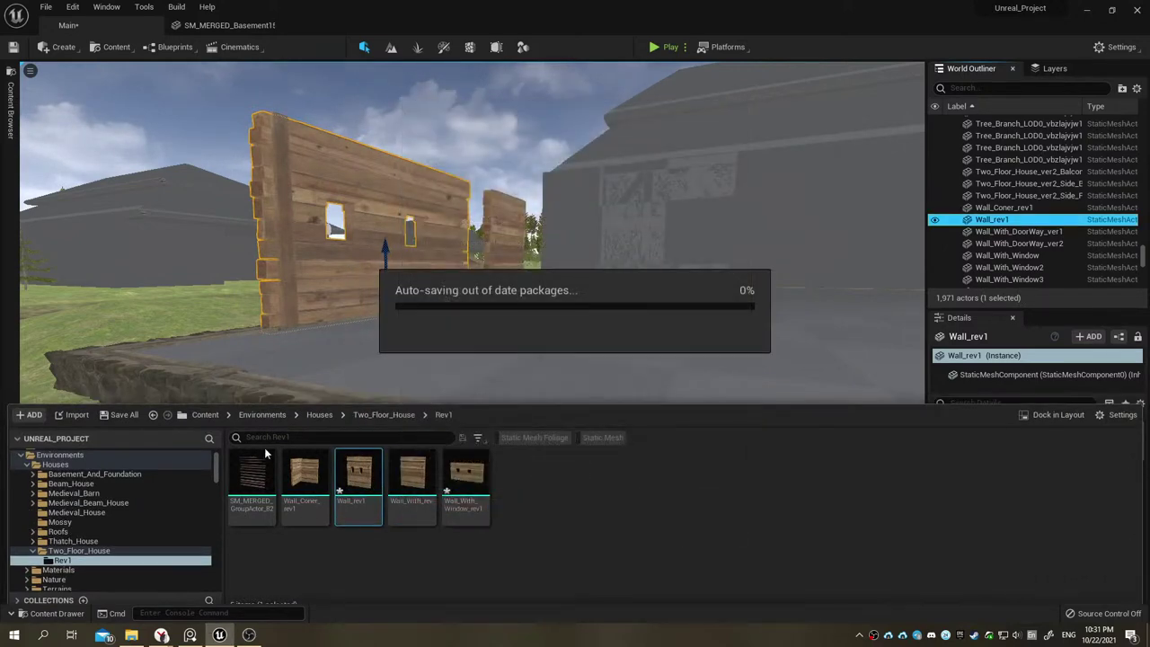
Step: Save all unsaved content, then back out of deleting the Wall_rev1 asset
{"action": "left_click", "coordinate": [79, 612]}
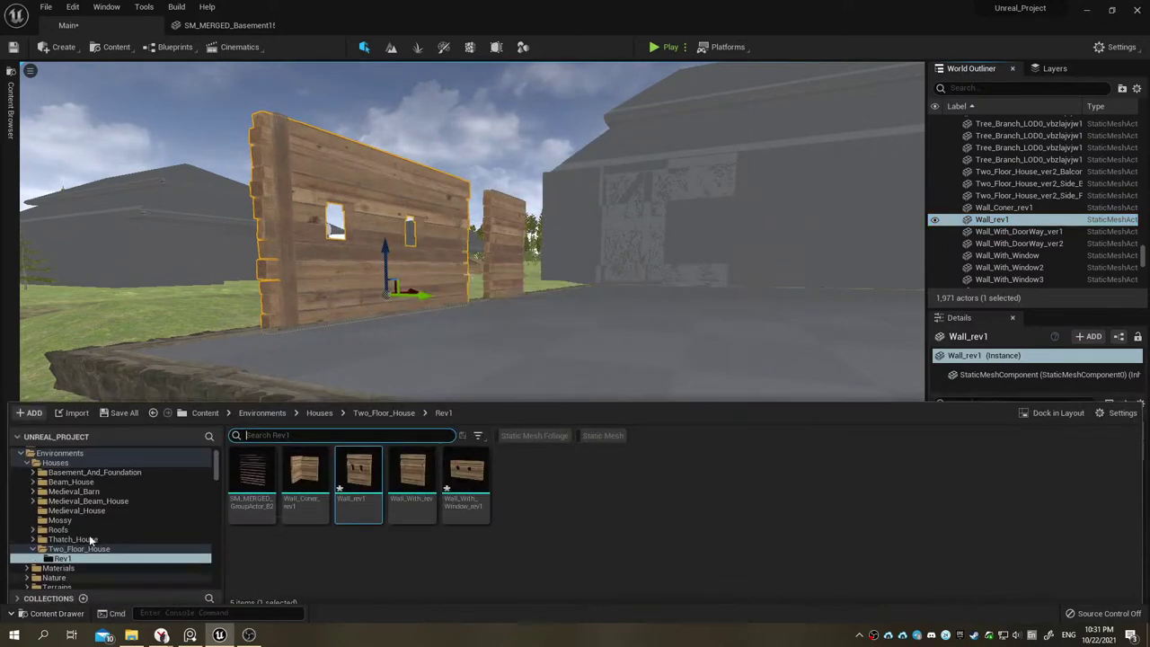
{"action": "left_click", "coordinate": [110, 407]}
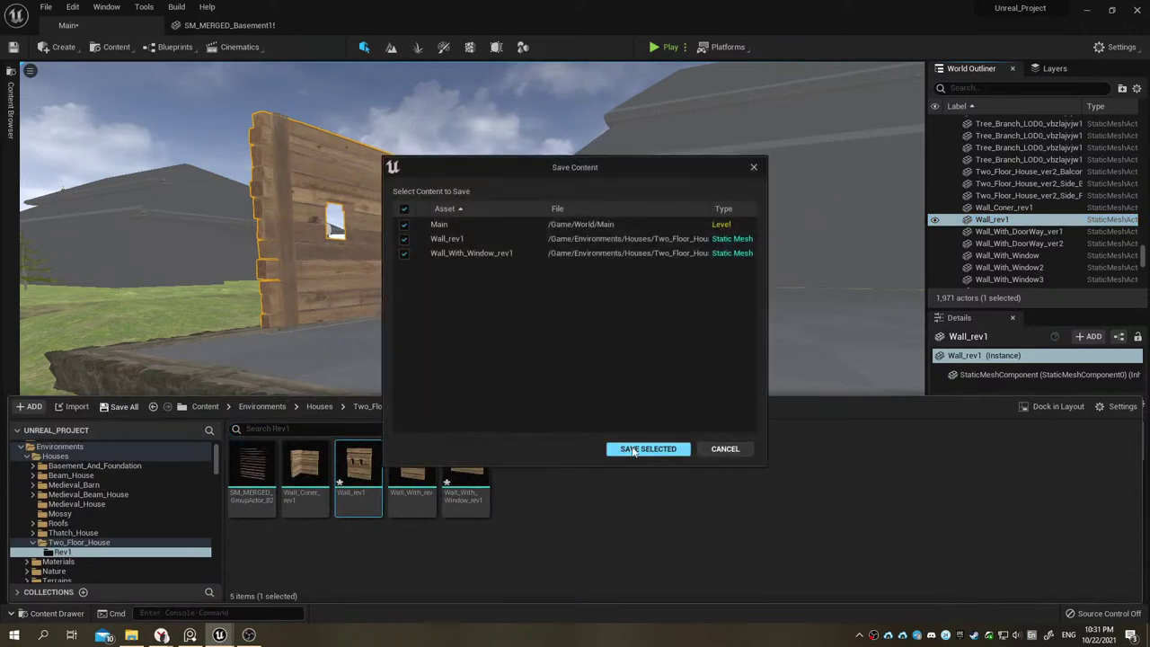
{"action": "left_click", "coordinate": [634, 450]}
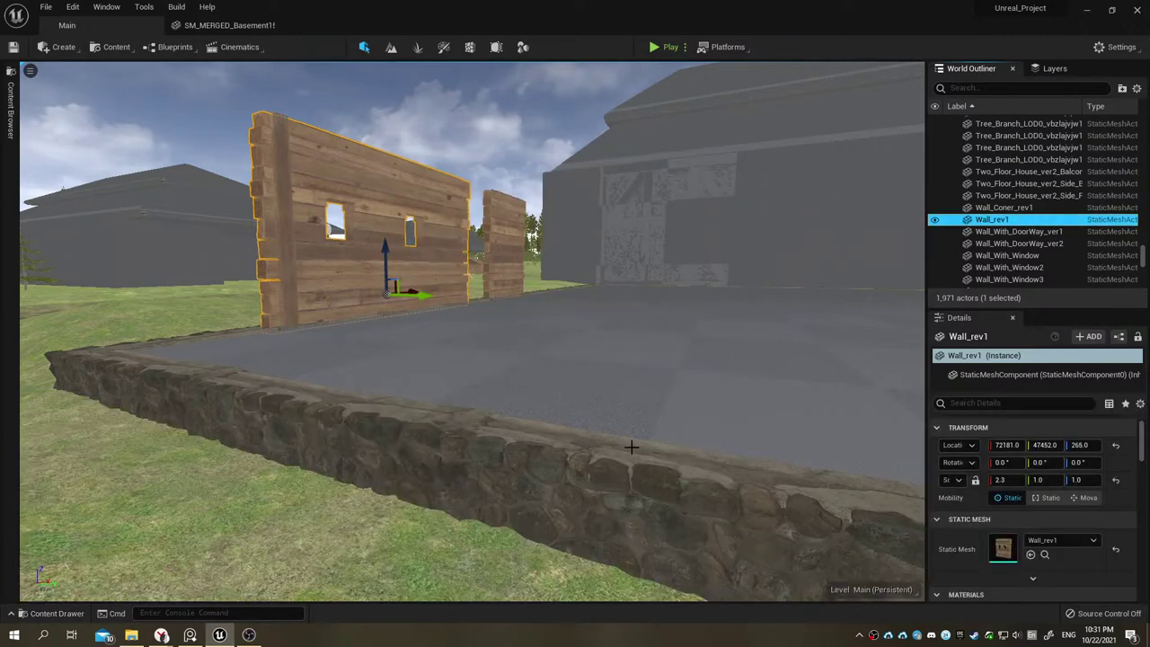
{"action": "left_click", "coordinate": [27, 615]}
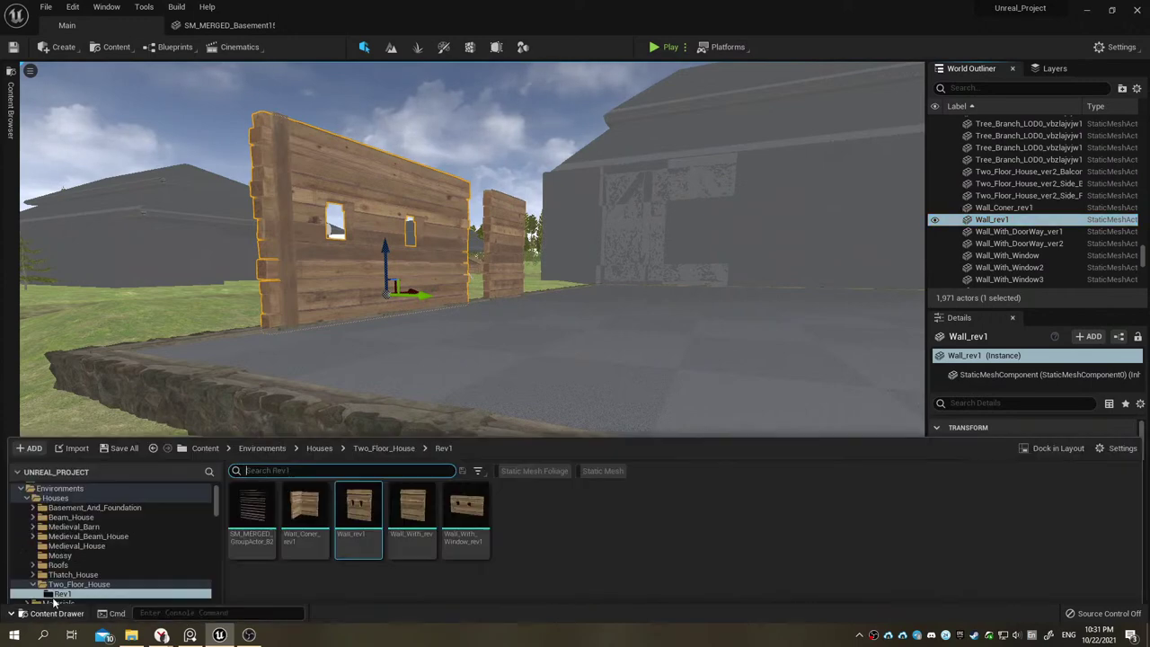
{"action": "key", "text": "Delete"}
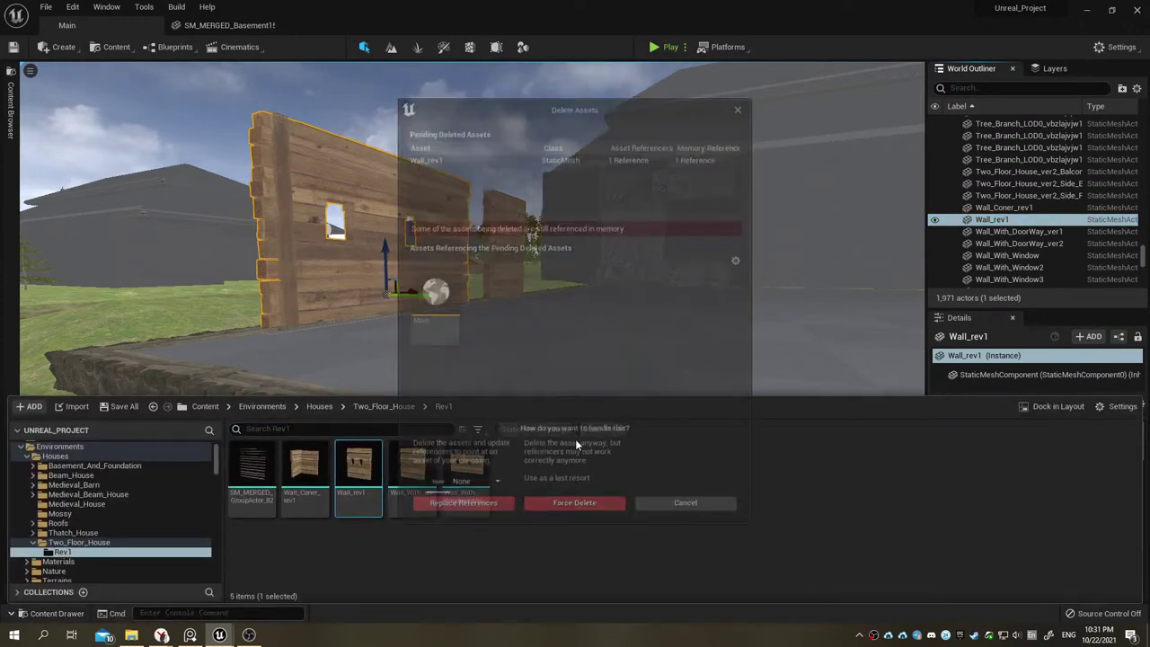
{"action": "left_click", "coordinate": [688, 508]}
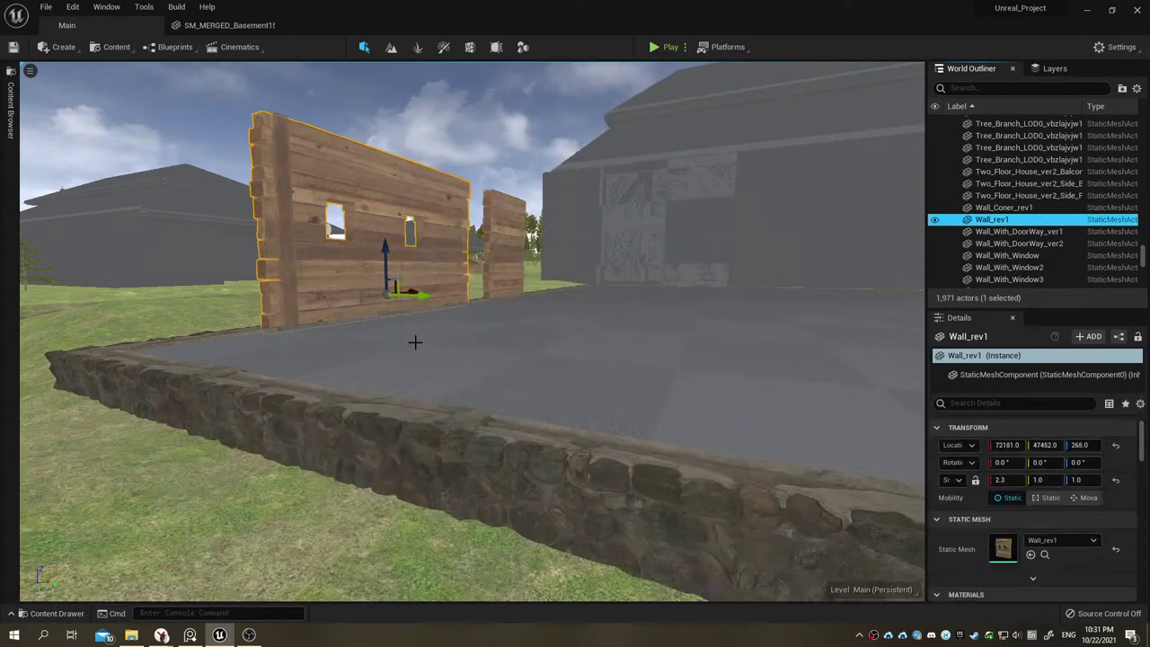
Step: Place Wall_With_Window_rev1 on the basement and delete the old Wall_rev1 wall
{"action": "left_click", "coordinate": [79, 612]}
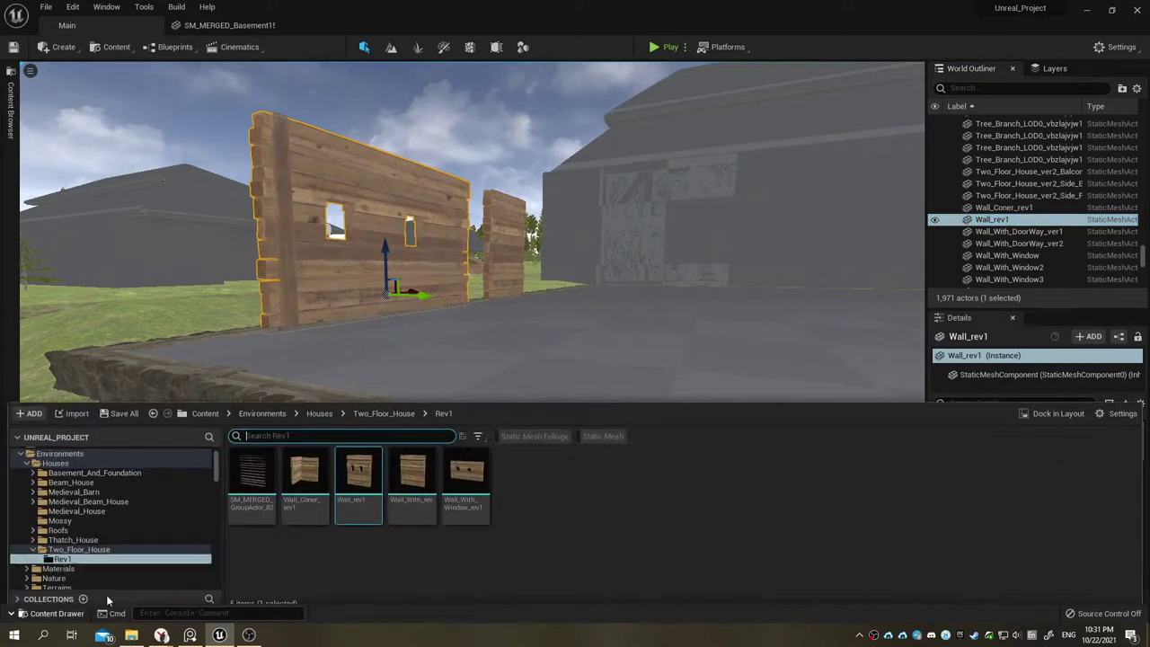
{"action": "left_click_drag", "start_coordinate": [463, 467], "coordinate": [411, 322]}
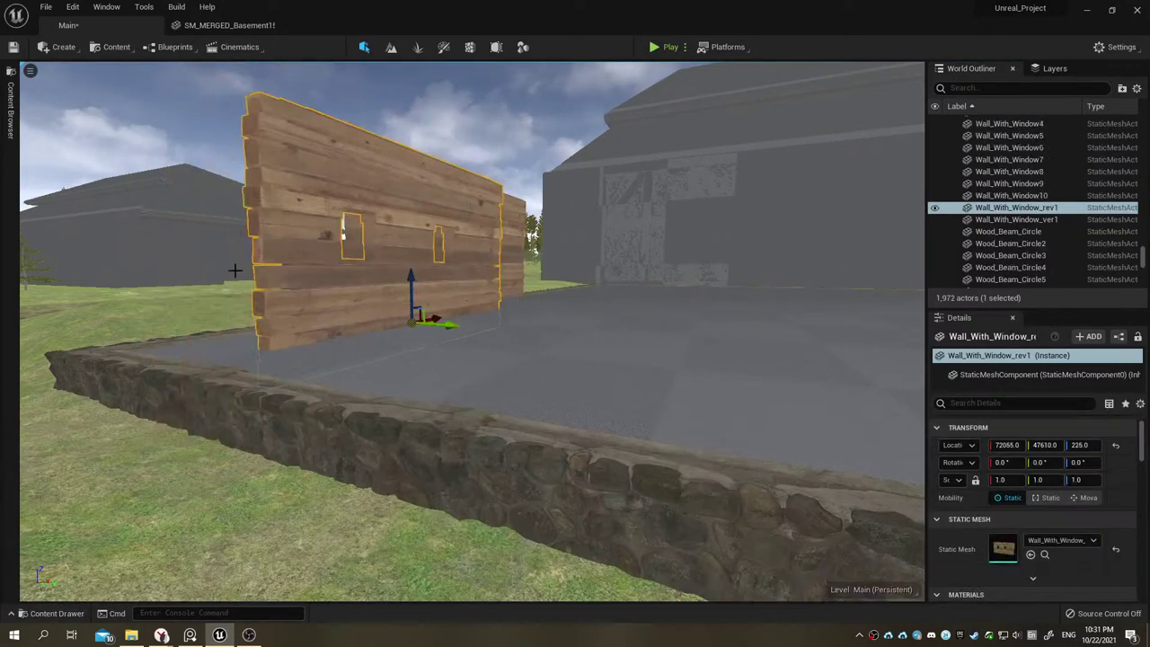
{"action": "left_click_drag", "start_coordinate": [273, 278], "coordinate": [367, 288], "text": "alt"}
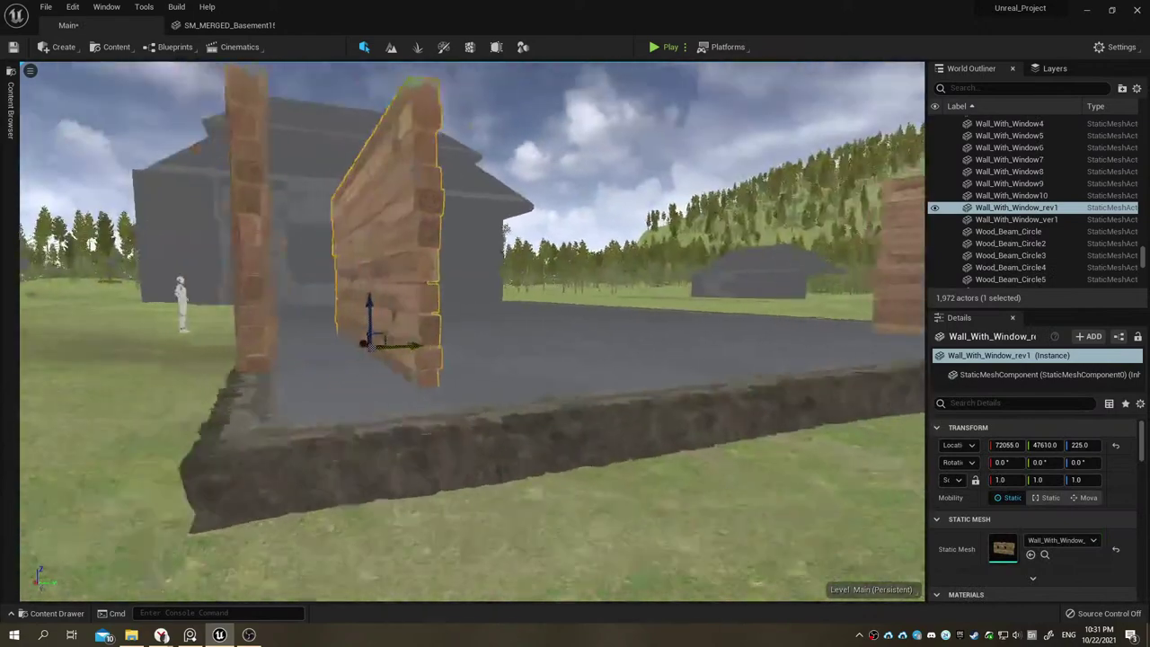
{"action": "left_click", "coordinate": [366, 287]}
{"action": "key", "text": "Delete"}
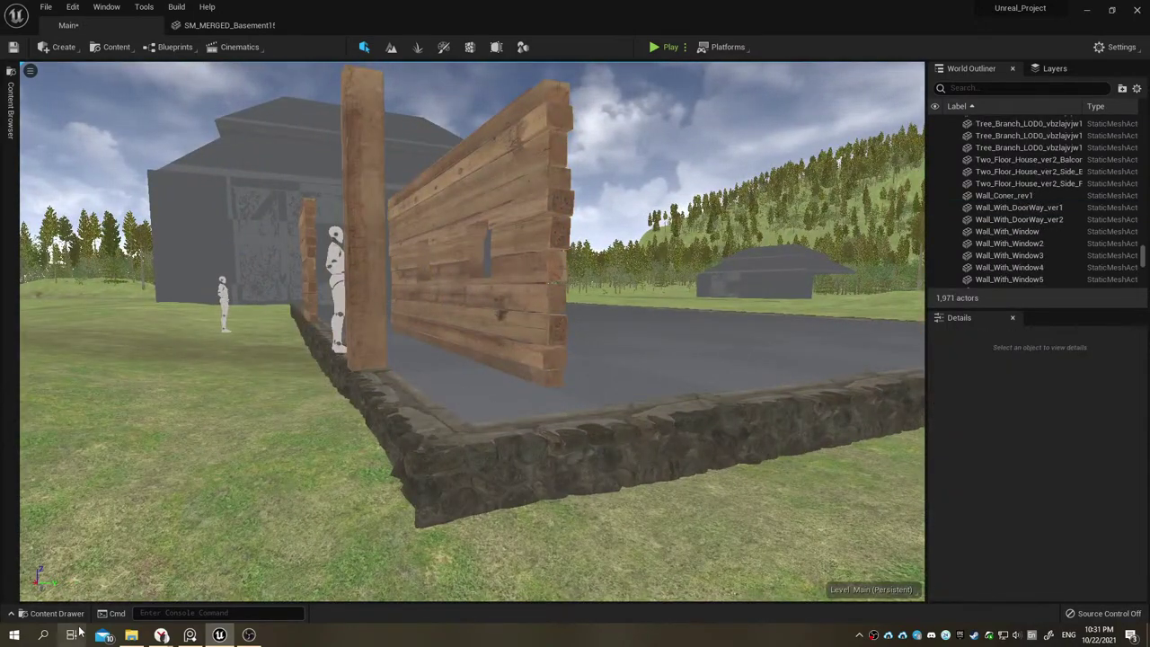
Step: Save the level and delete the old Wall_rev1 asset from the Rev1 folder
{"action": "left_click", "coordinate": [54, 613]}
{"action": "left_click", "coordinate": [122, 409]}
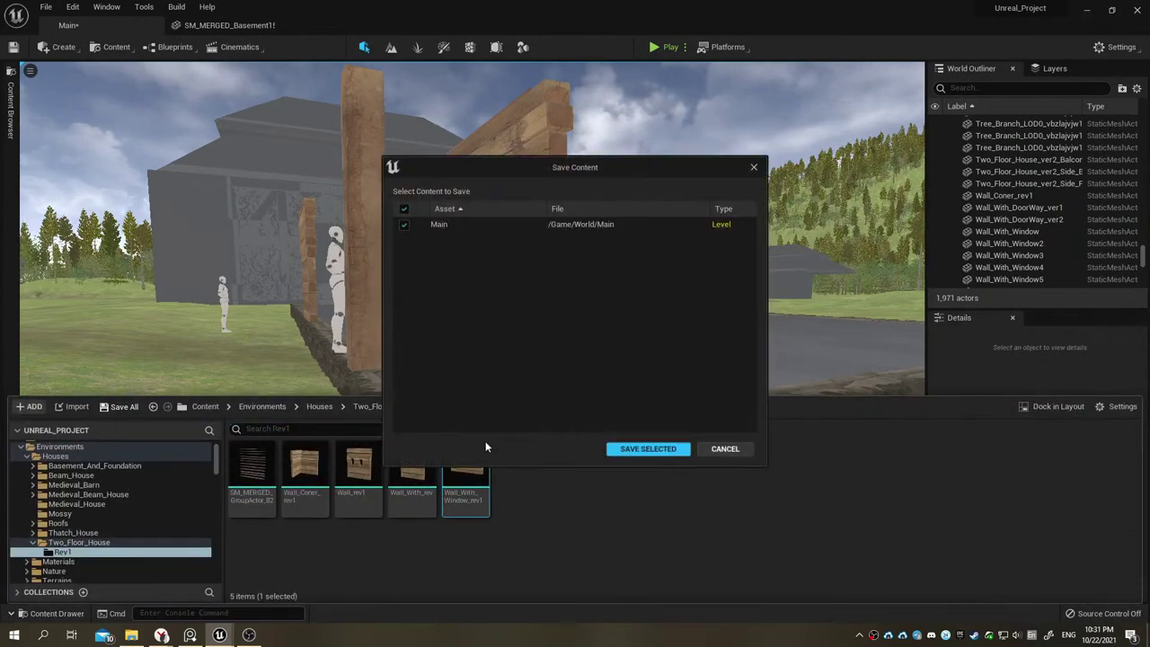
{"action": "left_click", "coordinate": [648, 448]}
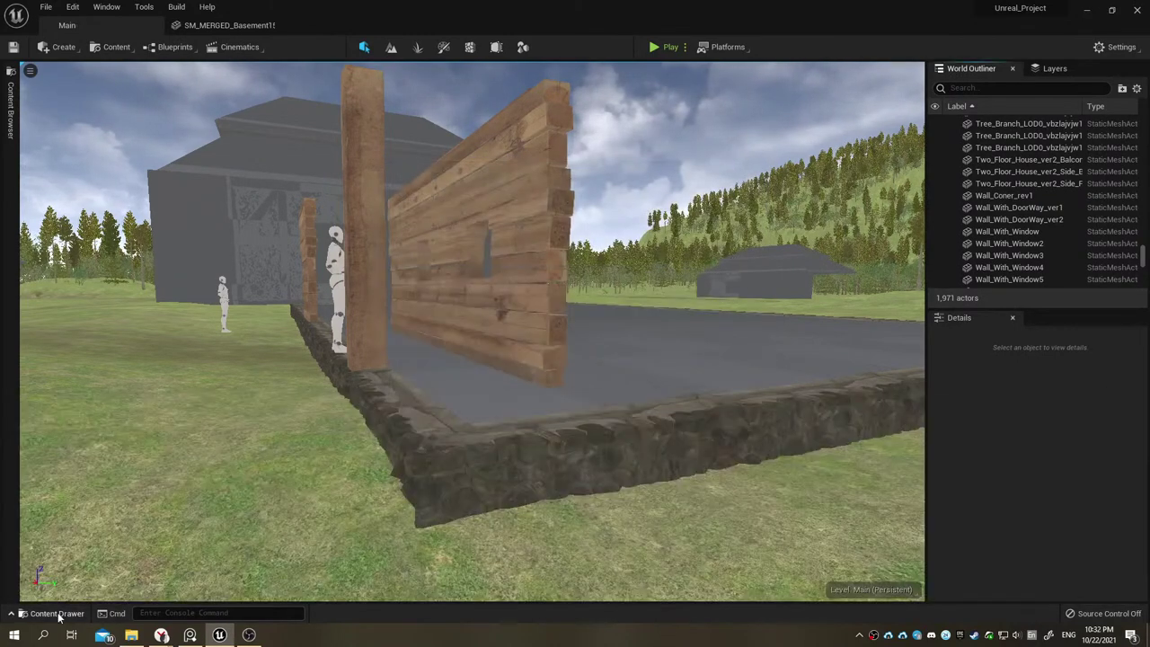
{"action": "left_click", "coordinate": [56, 612]}
{"action": "right_click", "coordinate": [359, 463]}
{"action": "left_click", "coordinate": [445, 440]}
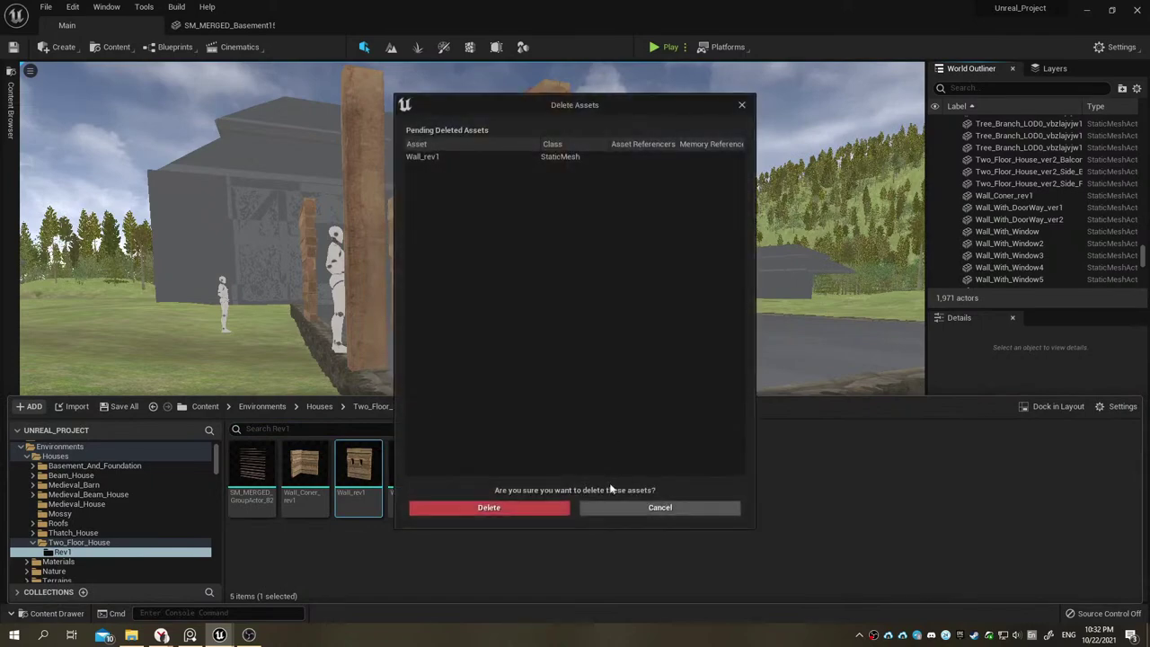
{"action": "left_click", "coordinate": [539, 508]}
{"action": "left_click", "coordinate": [524, 334]}
Step: Lower Wall_With_Window_rev1 onto the stone basement at Z 265 and slide it to X 71930
{"action": "key", "text": "f"}
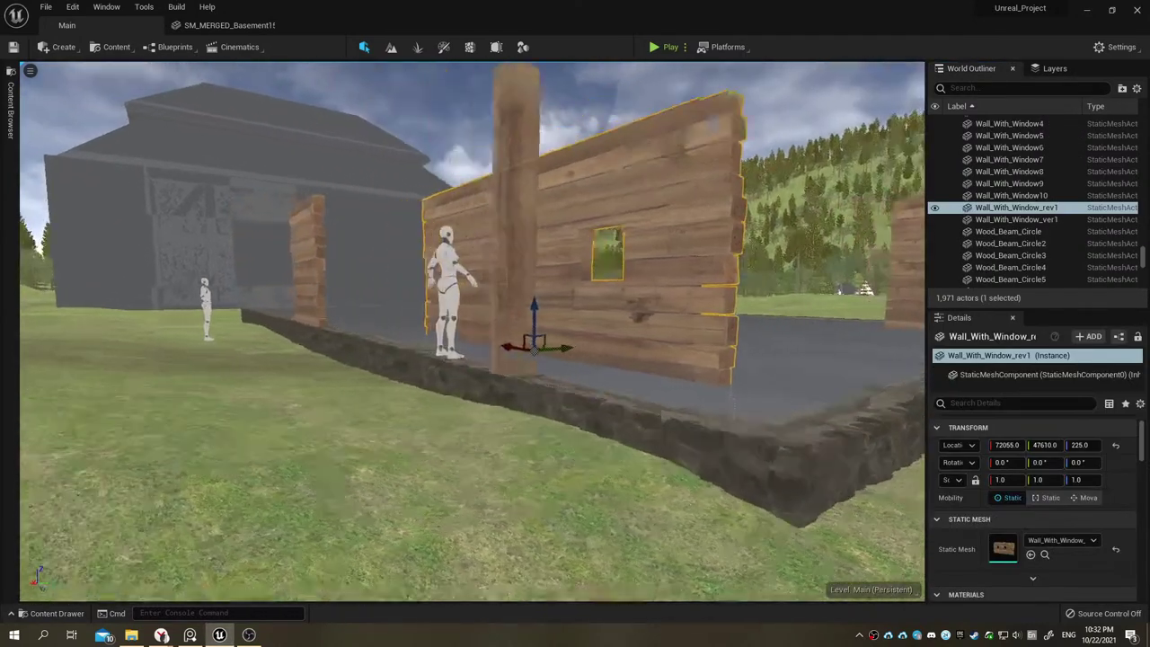
{"action": "left_click_drag", "start_coordinate": [510, 349], "coordinate": [429, 375], "text": "alt"}
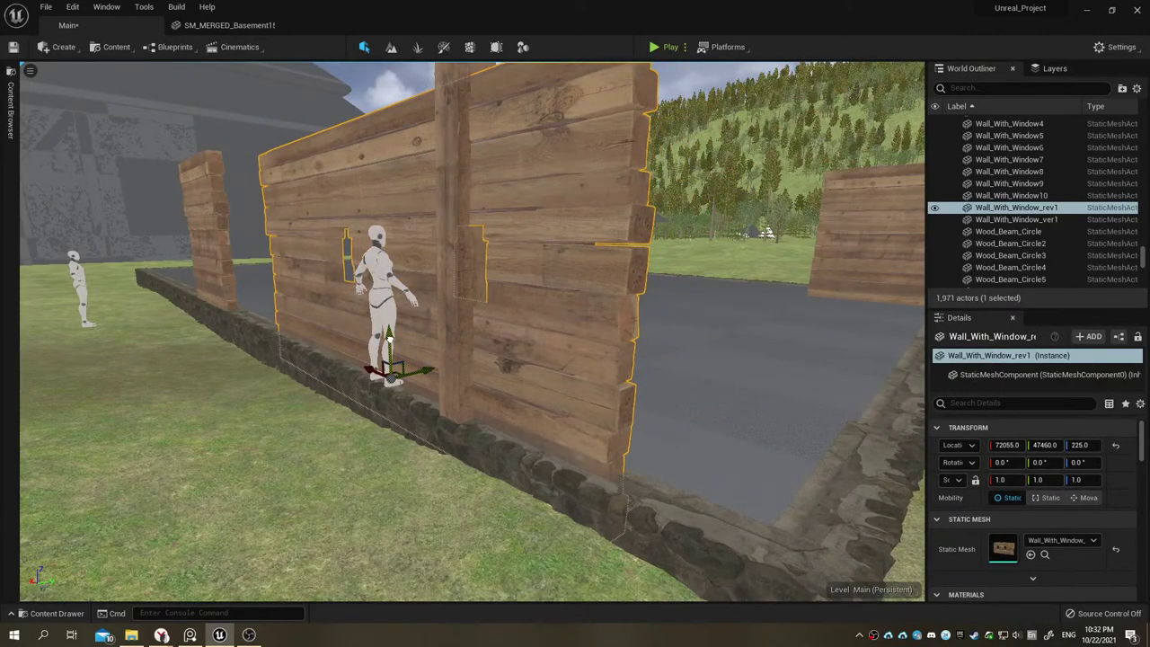
{"action": "left_click_drag", "start_coordinate": [389, 334], "coordinate": [388, 300]}
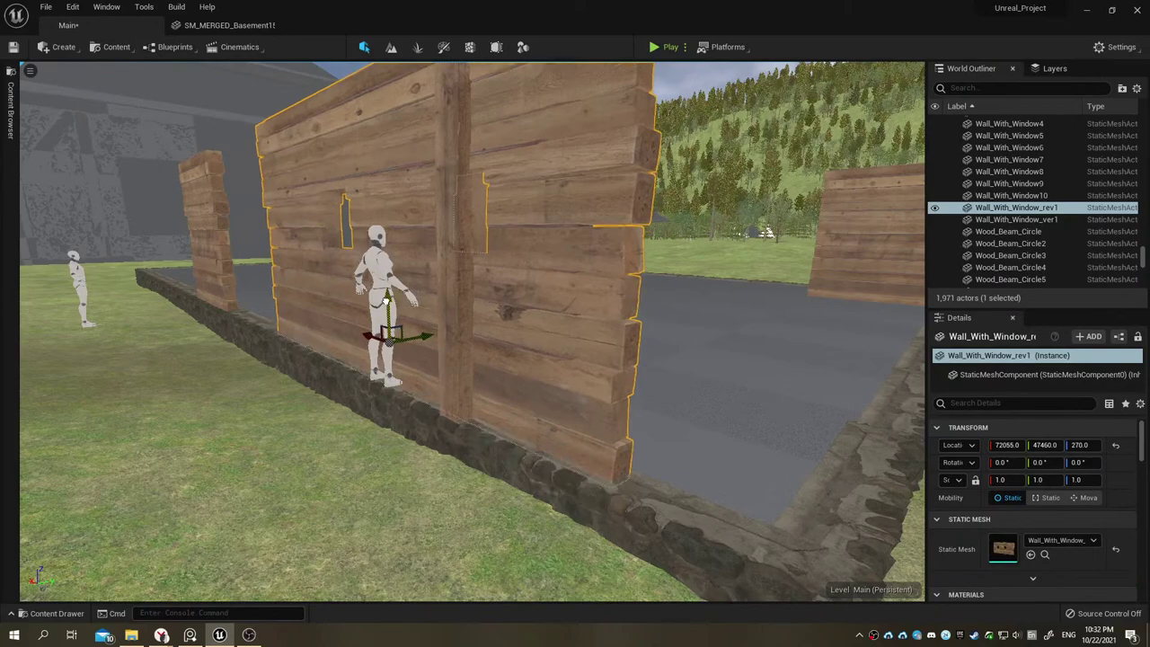
{"action": "mouse_move", "coordinate": [392, 319]}
{"action": "right_mouse_down"}
{"action": "mouse_move", "coordinate": [342, 323]}
{"action": "mouse_move", "coordinate": [442, 353]}
{"action": "right_mouse_up"}
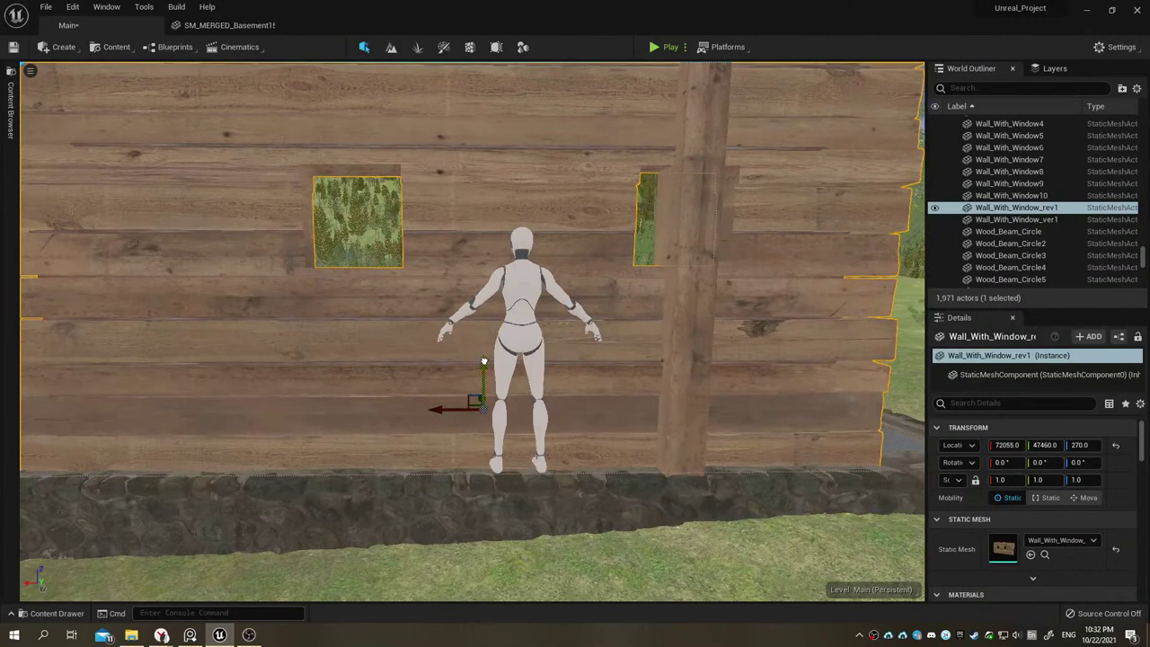
{"action": "left_click_drag", "start_coordinate": [483, 361], "coordinate": [485, 364]}
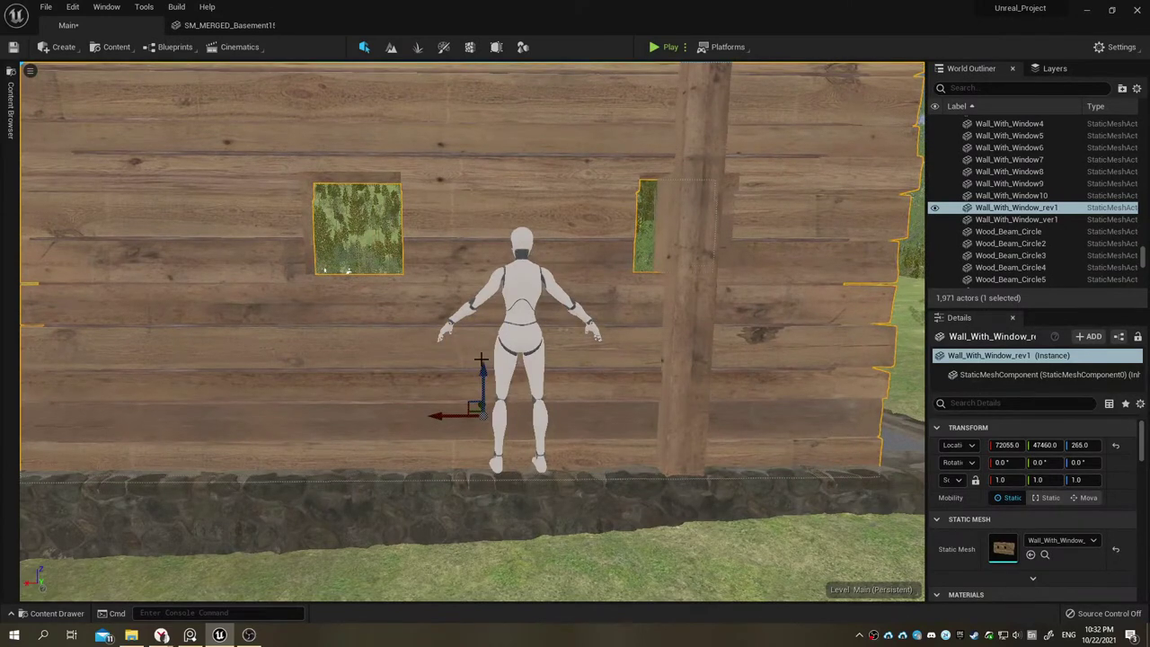
{"action": "left_click_drag", "start_coordinate": [442, 414], "coordinate": [627, 410]}
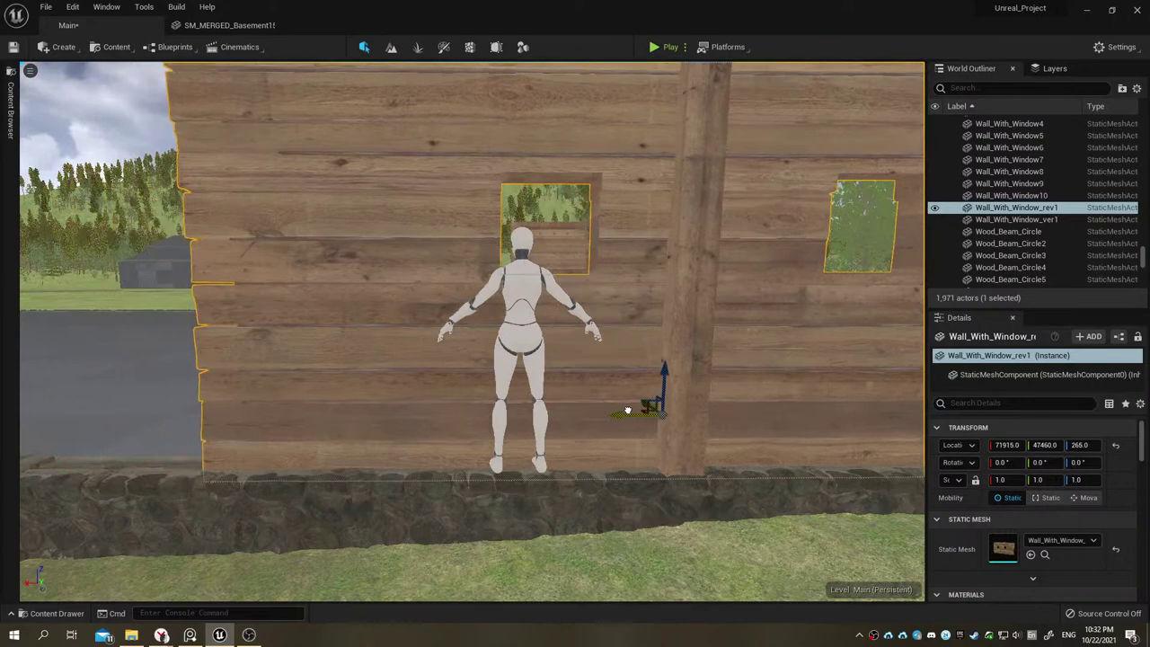
{"action": "right_click_drag", "start_coordinate": [627, 410], "coordinate": [539, 411]}
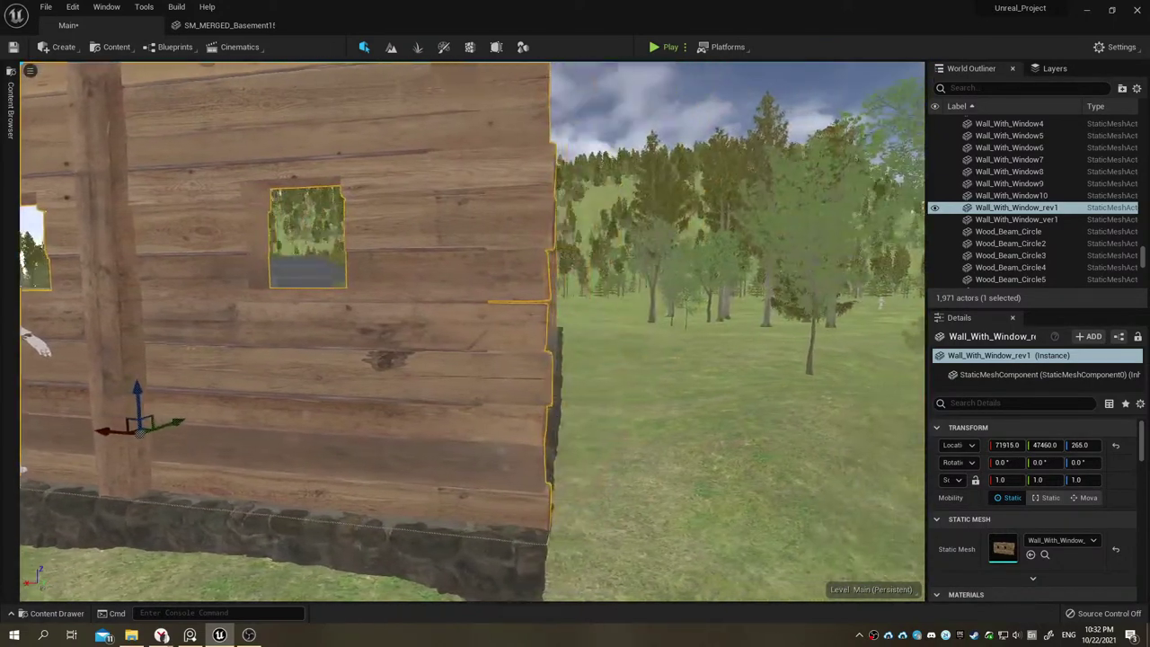
{"action": "right_click_drag", "start_coordinate": [564, 367], "coordinate": [653, 366]}
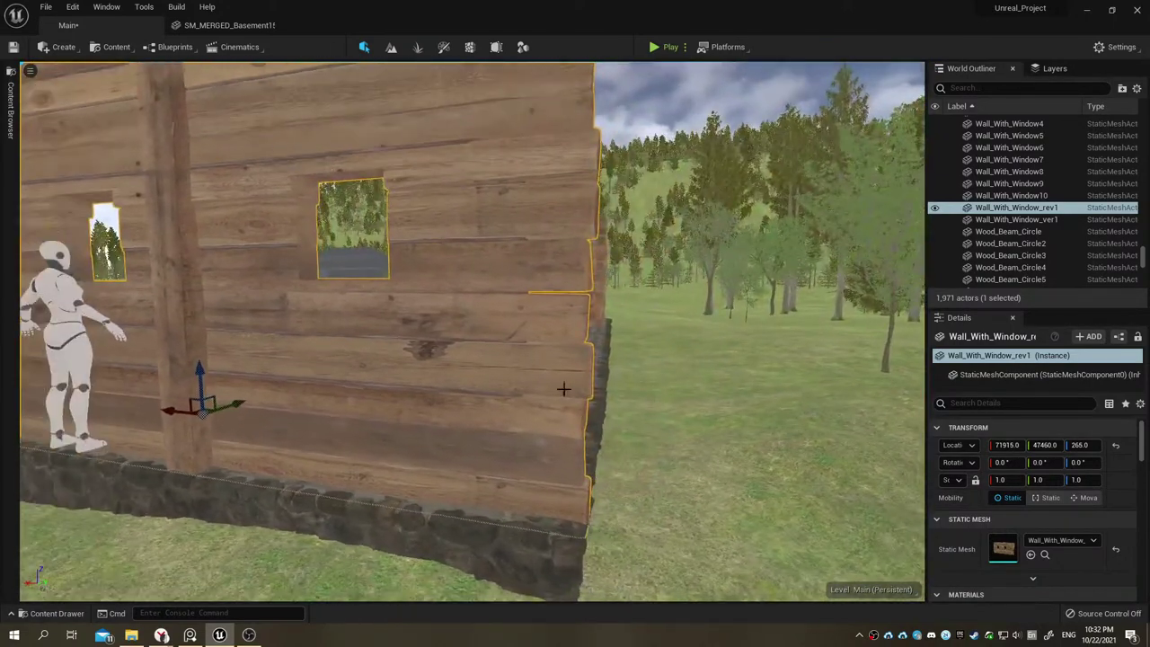
{"action": "left_click_drag", "start_coordinate": [167, 411], "coordinate": [154, 411]}
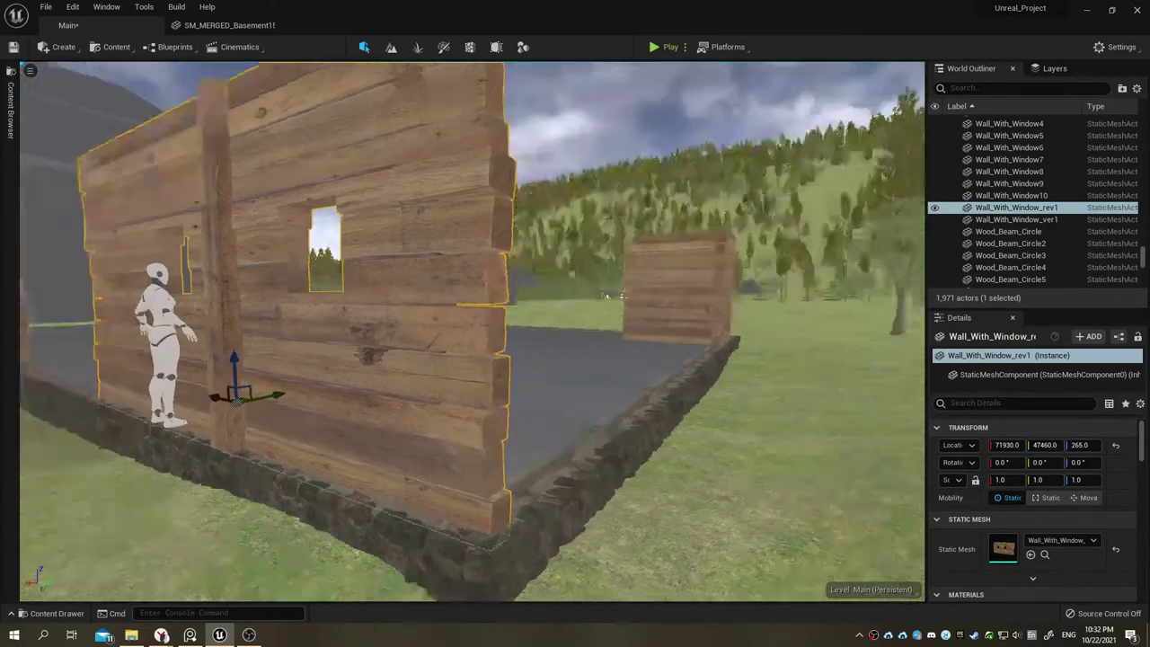
{"action": "left_click_drag", "start_coordinate": [248, 410], "coordinate": [193, 294], "text": "alt"}
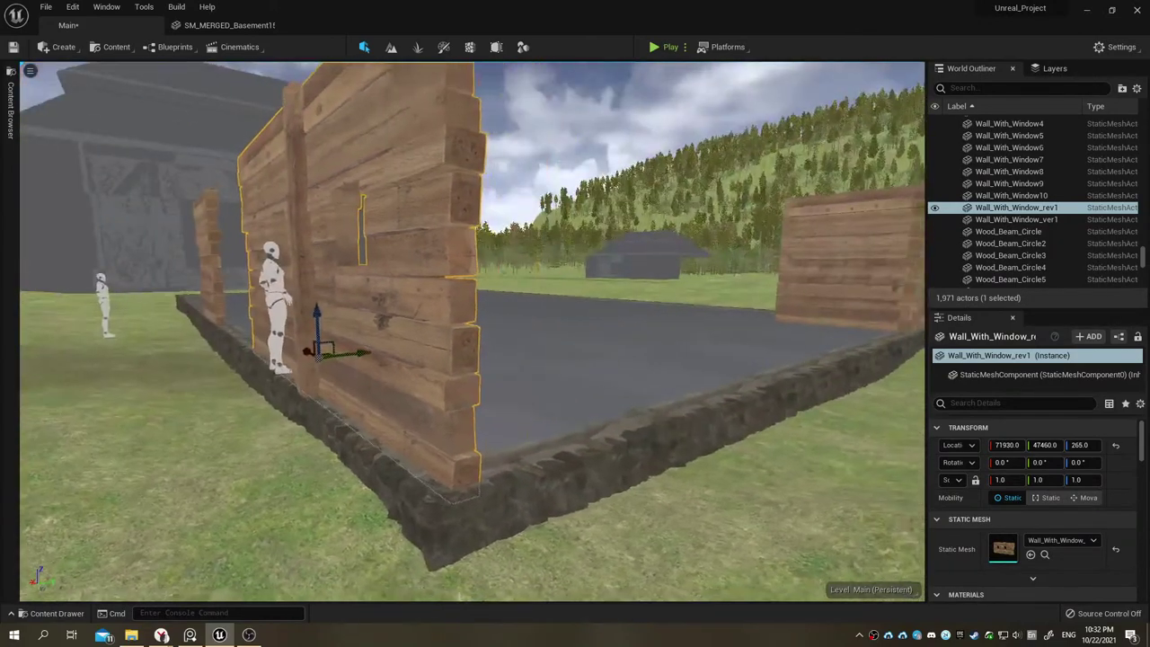
Step: Place a Wall_With_rev wall rotated -90° and slide it toward the corner
{"action": "left_click", "coordinate": [67, 613]}
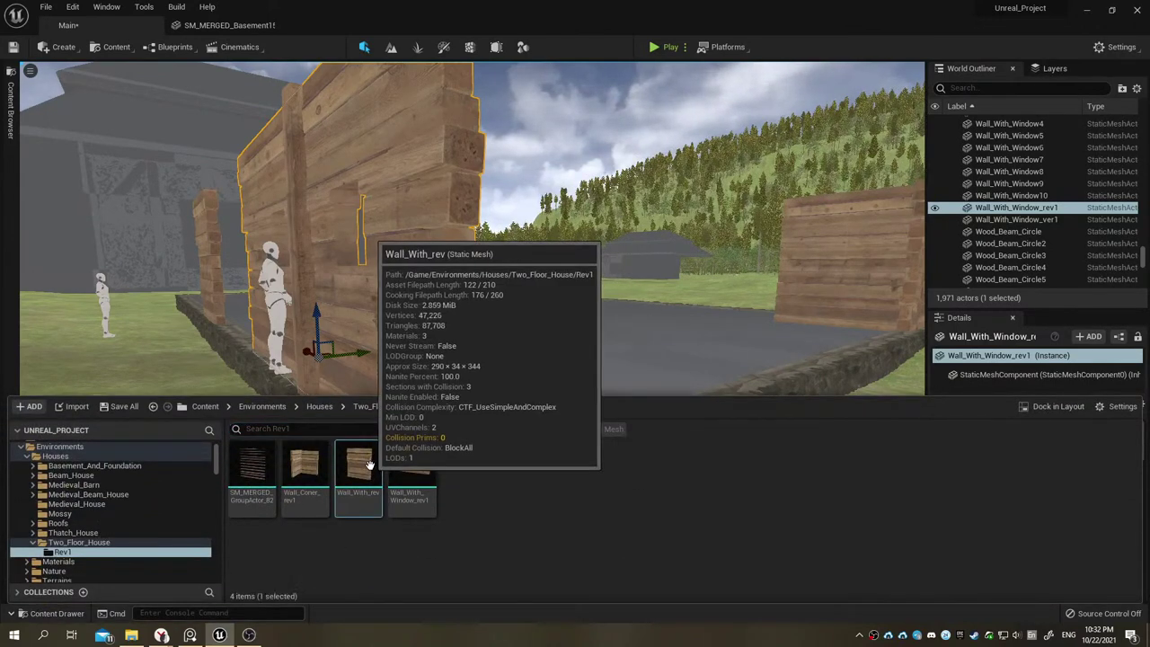
{"action": "mouse_move", "coordinate": [370, 463]}
{"action": "left_mouse_down"}
{"action": "mouse_move", "coordinate": [575, 414]}
{"action": "mouse_move", "coordinate": [508, 431]}
{"action": "left_mouse_up"}
{"action": "key", "text": "e"}
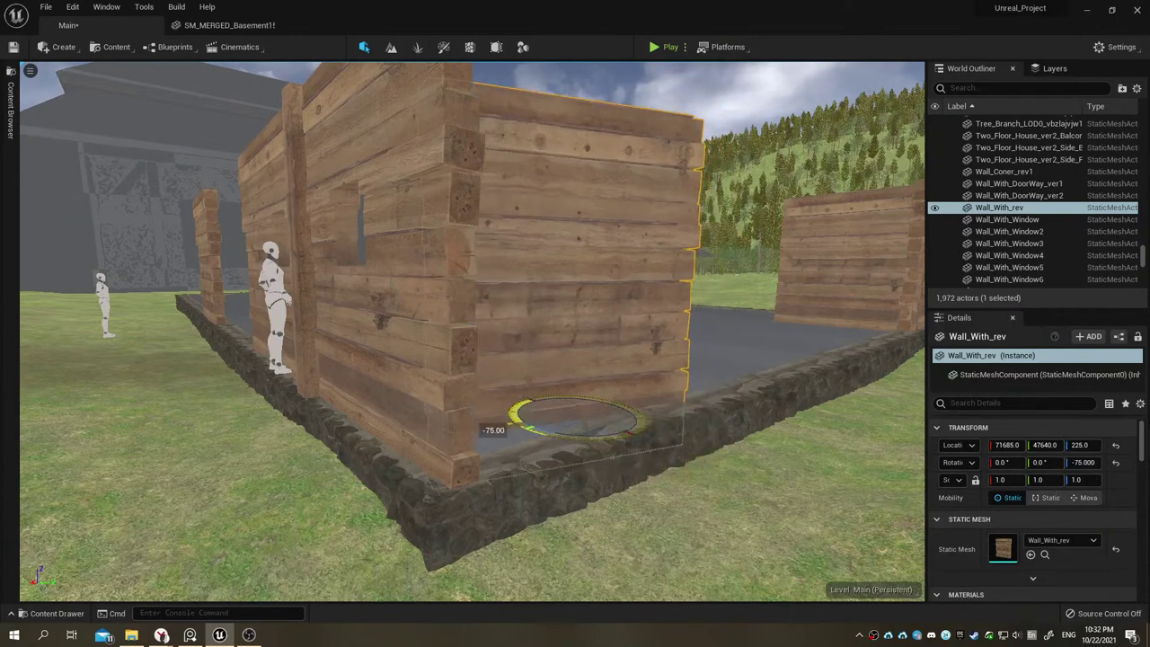
{"action": "key", "text": "w"}
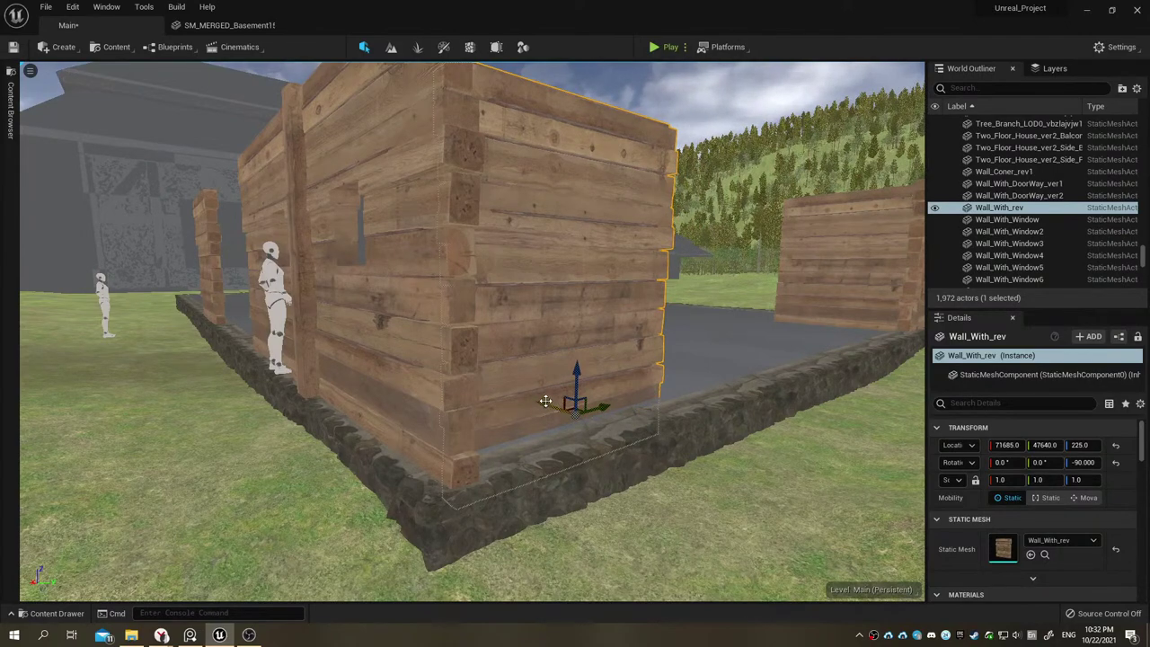
{"action": "left_click_drag", "start_coordinate": [545, 401], "coordinate": [586, 424]}
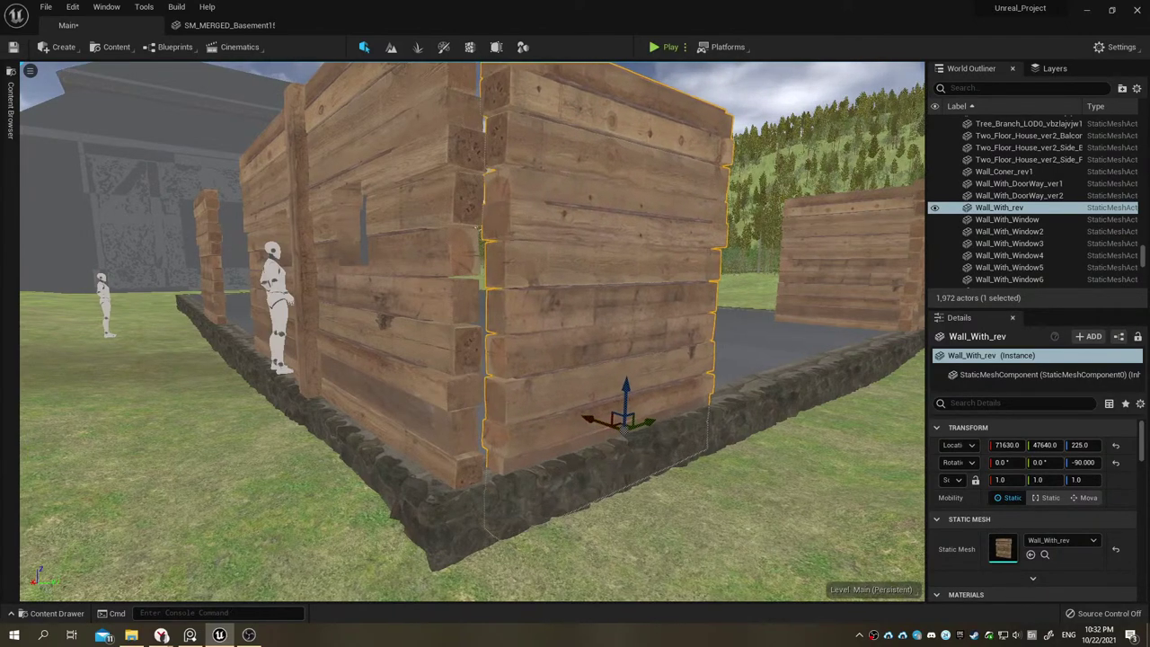
{"action": "scroll", "coordinate": [596, 422], "scroll_direction": "up", "scroll_amount": 8}
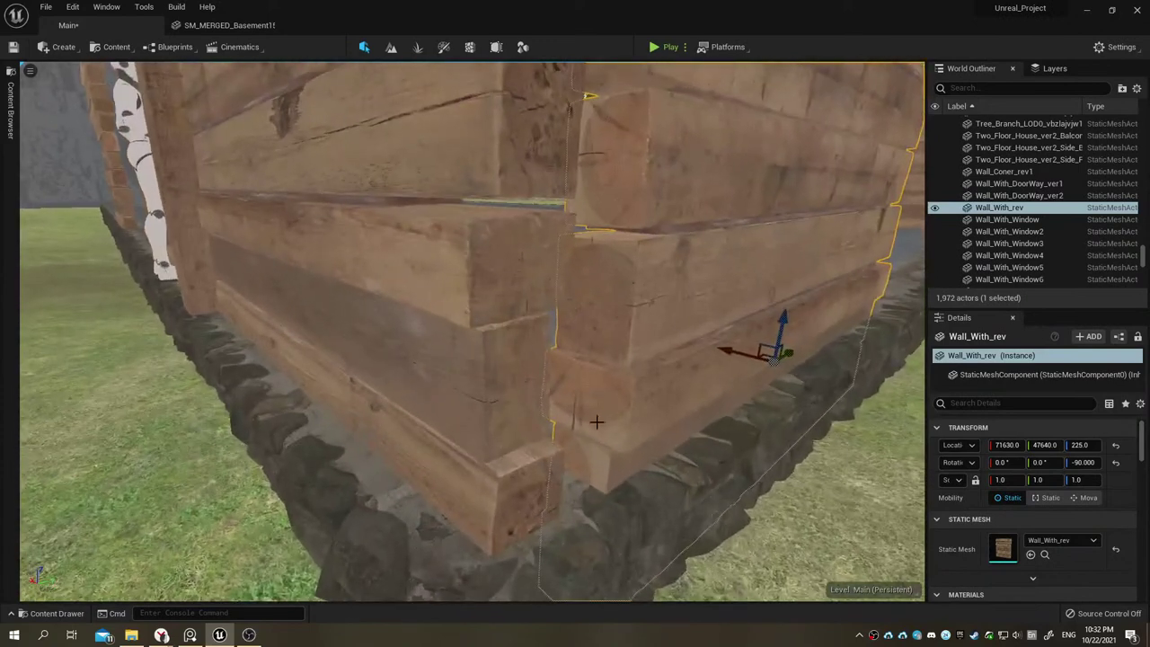
Step: Set the windowed wall to X 71929, Y 47450, and raise the corner wall to Z 264
{"action": "left_click", "coordinate": [475, 461]}
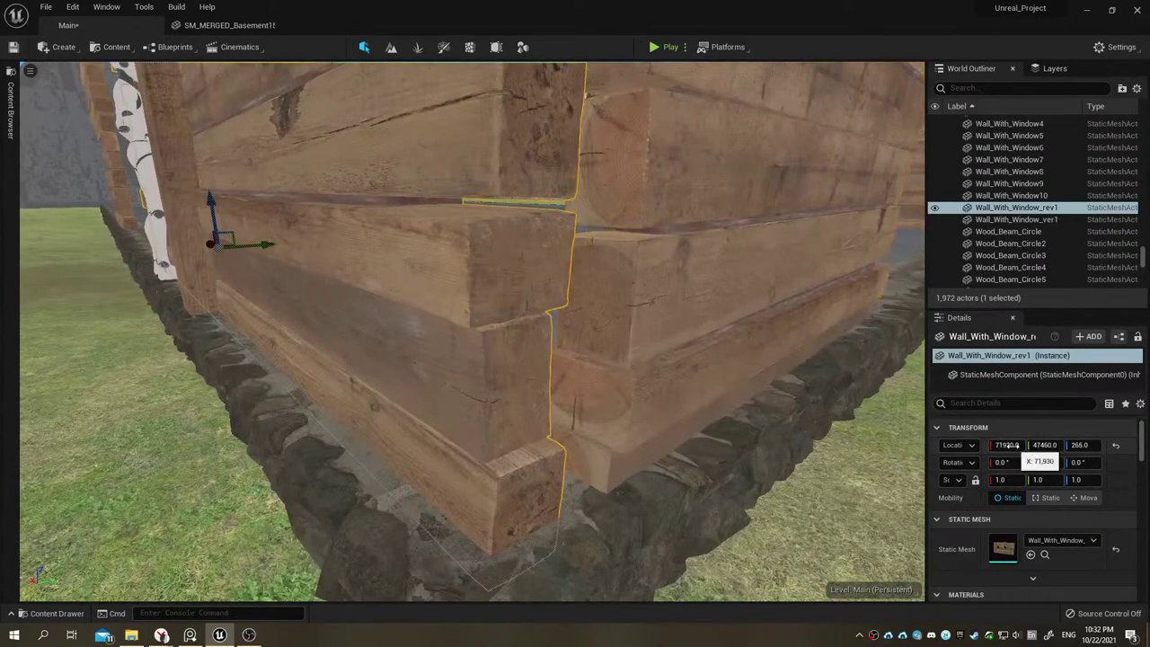
{"action": "left_click_drag", "start_coordinate": [1009, 445], "coordinate": [997, 445]}
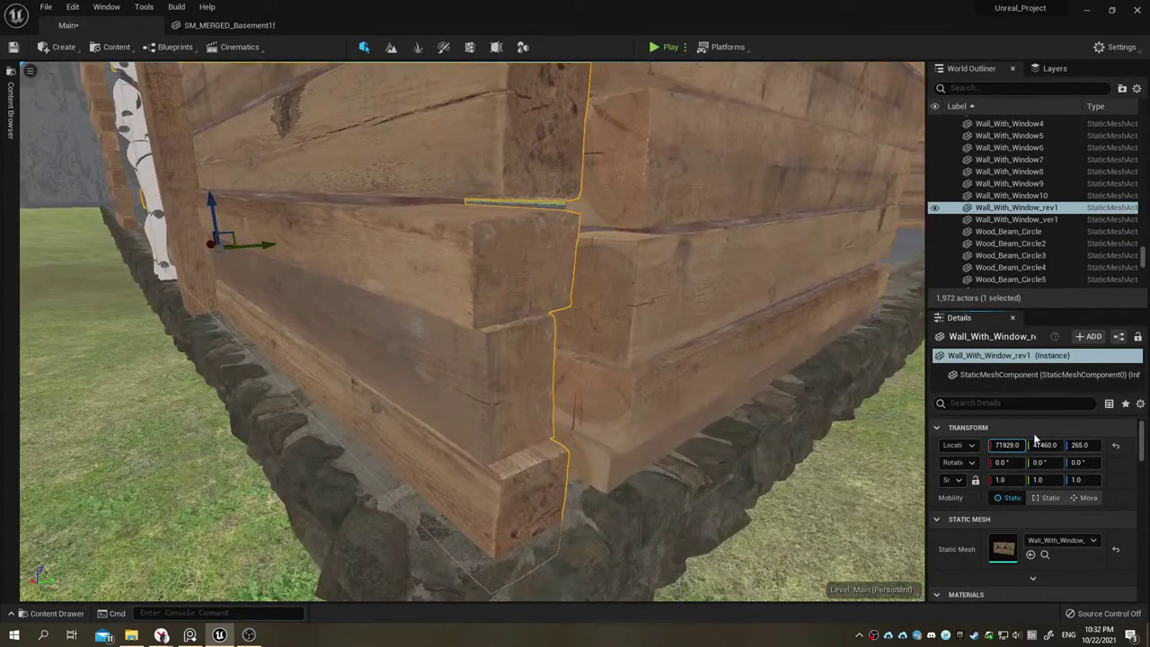
{"action": "left_click_drag", "start_coordinate": [1044, 445], "coordinate": [776, 443]}
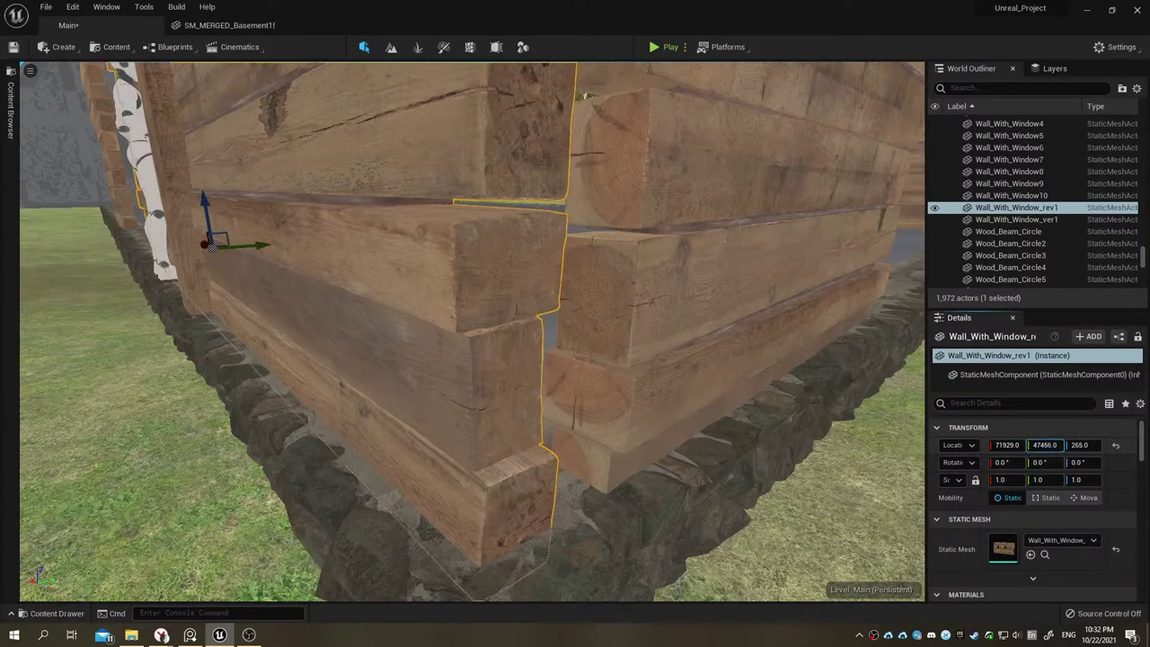
{"action": "left_click", "coordinate": [878, 436]}
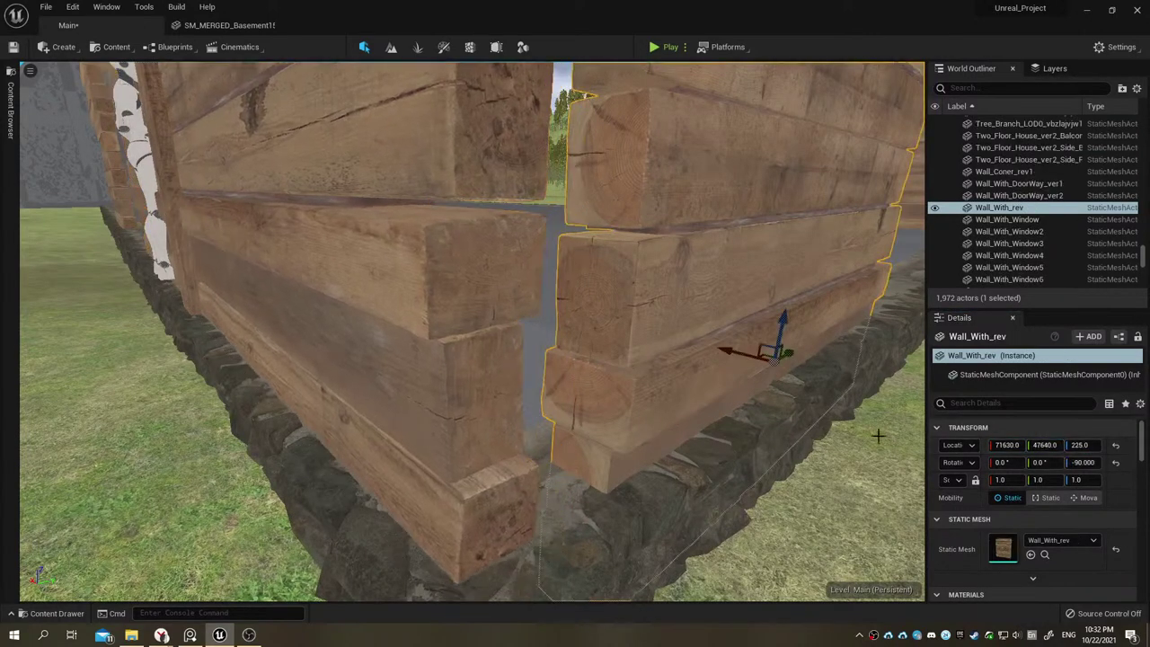
{"action": "mouse_move", "coordinate": [1008, 444]}
{"action": "left_mouse_down"}
{"action": "mouse_move", "coordinate": [989, 444]}
{"action": "mouse_move", "coordinate": [1038, 445]}
{"action": "mouse_move", "coordinate": [1015, 444]}
{"action": "left_mouse_up"}
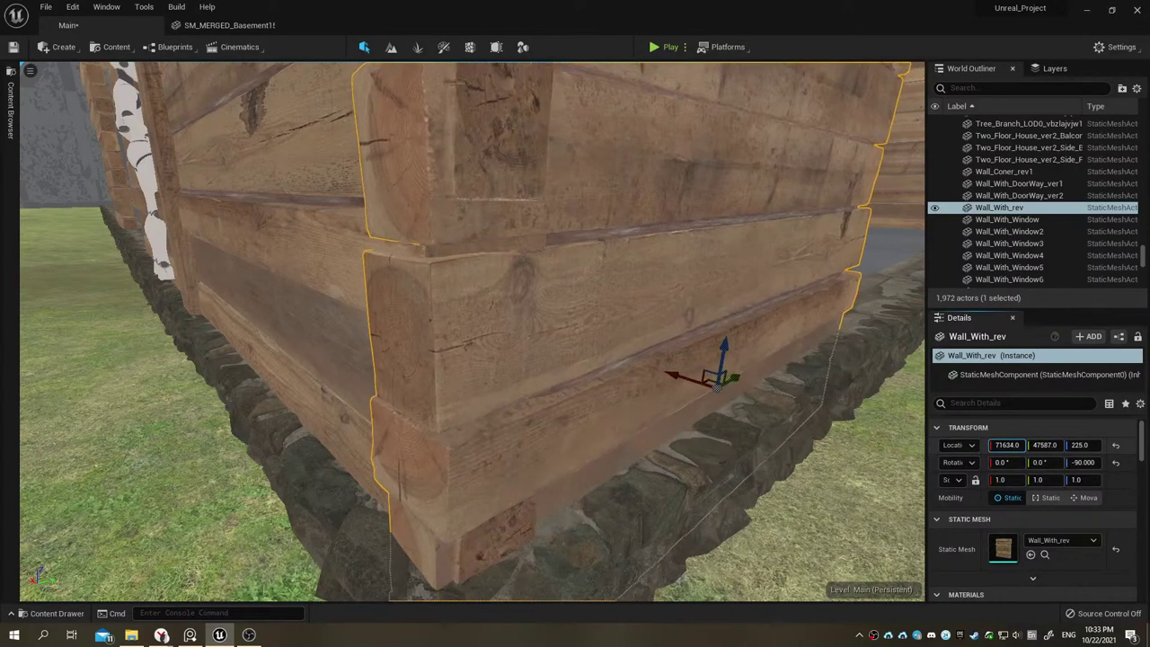
{"action": "right_click_drag", "start_coordinate": [628, 359], "coordinate": [539, 359]}
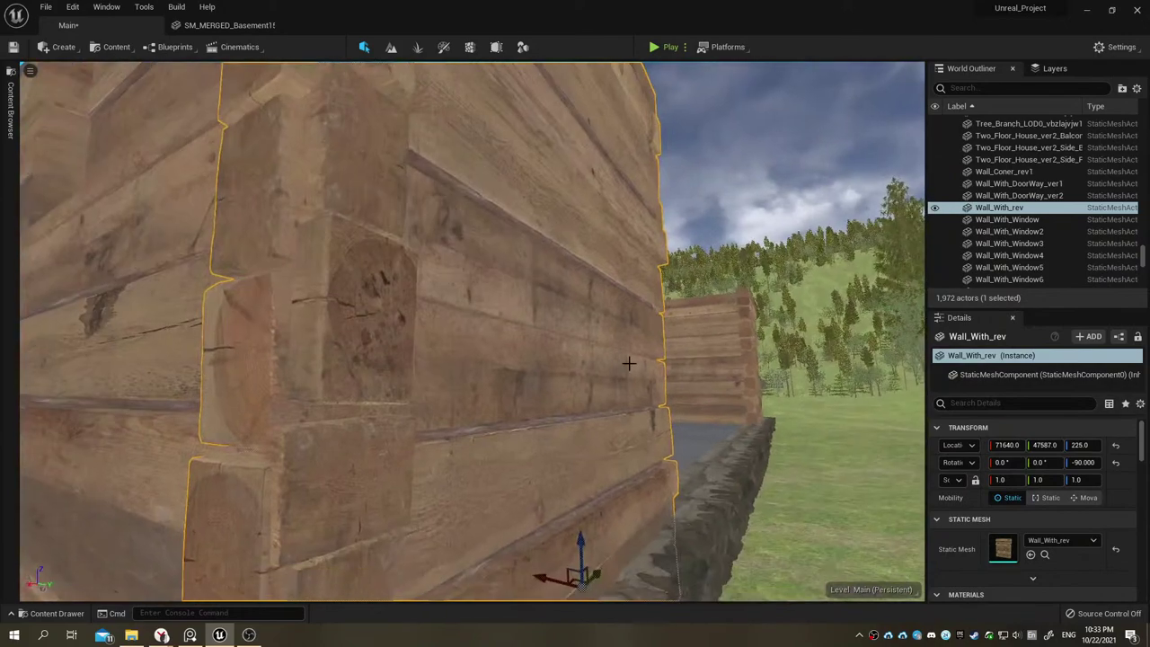
{"action": "mouse_move", "coordinate": [629, 363]}
{"action": "right_mouse_down"}
{"action": "mouse_move", "coordinate": [593, 363]}
{"action": "mouse_move", "coordinate": [575, 377]}
{"action": "mouse_move", "coordinate": [557, 341]}
{"action": "mouse_move", "coordinate": [473, 327]}
{"action": "right_mouse_up"}
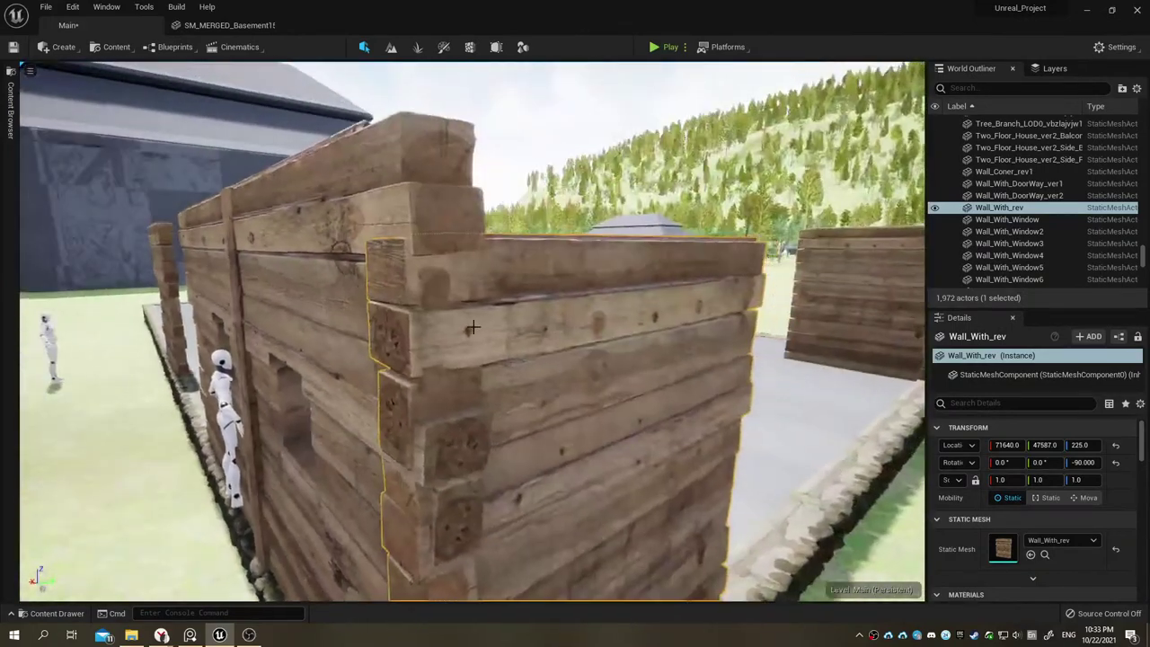
{"action": "left_click_drag", "start_coordinate": [1094, 452], "coordinate": [1129, 452]}
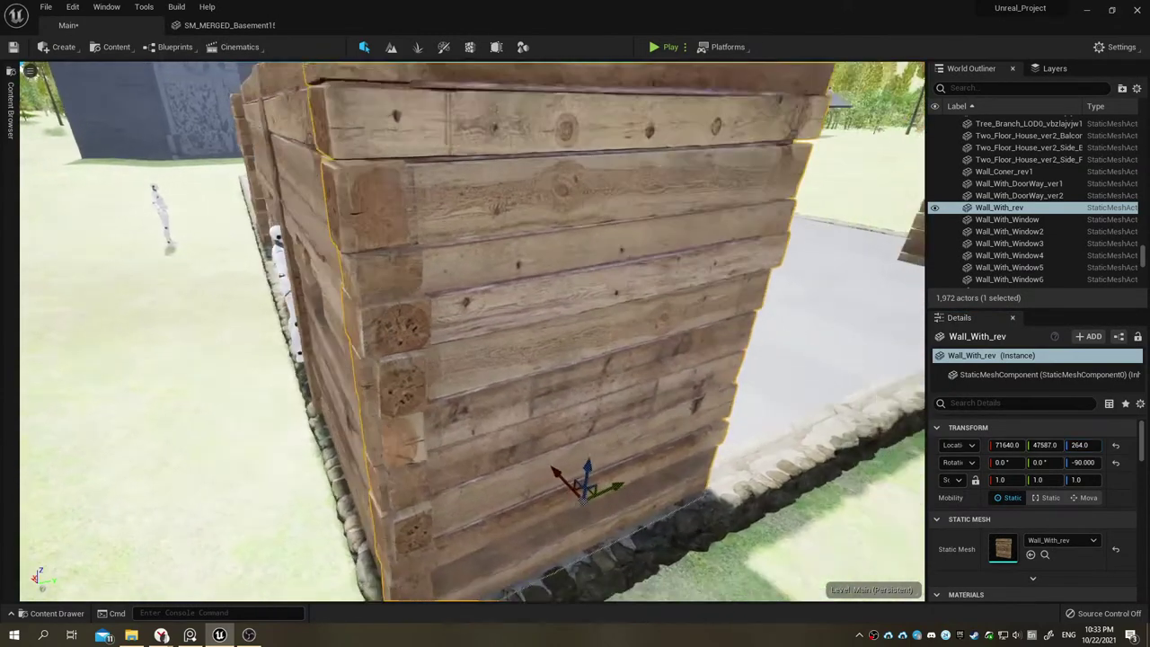
{"action": "right_click_drag", "start_coordinate": [540, 360], "coordinate": [200, 416]}
Step: Save the Main level
{"action": "left_click", "coordinate": [59, 614]}
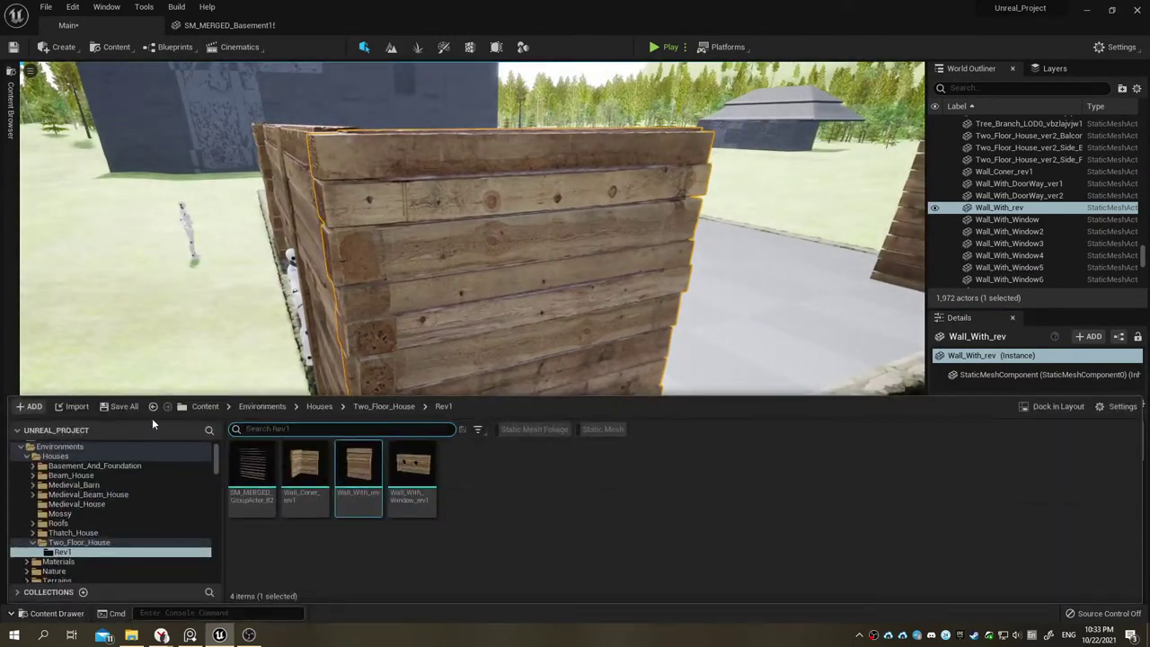
{"action": "left_click", "coordinate": [130, 406]}
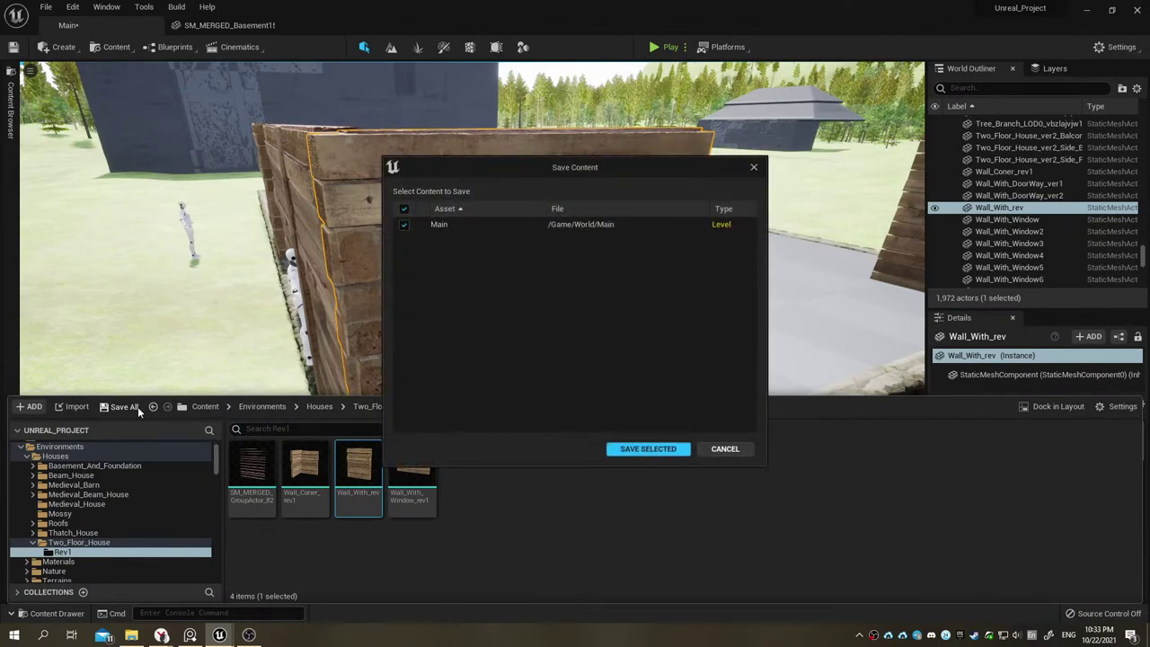
{"action": "left_click", "coordinate": [680, 457]}
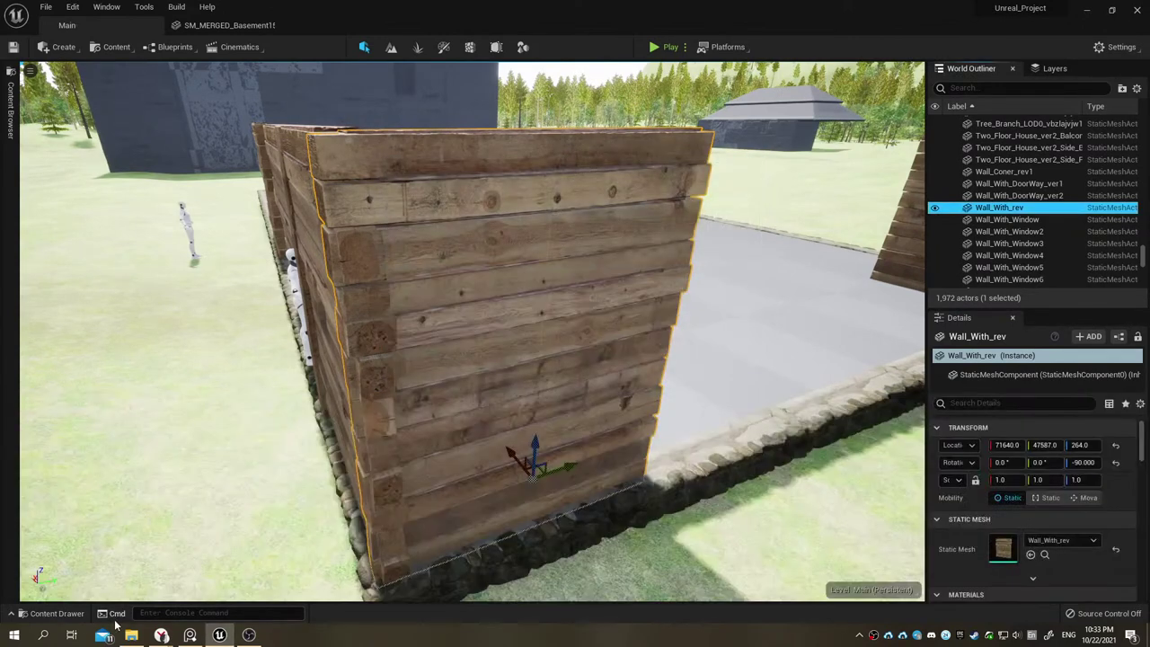
{"action": "left_click", "coordinate": [68, 616]}
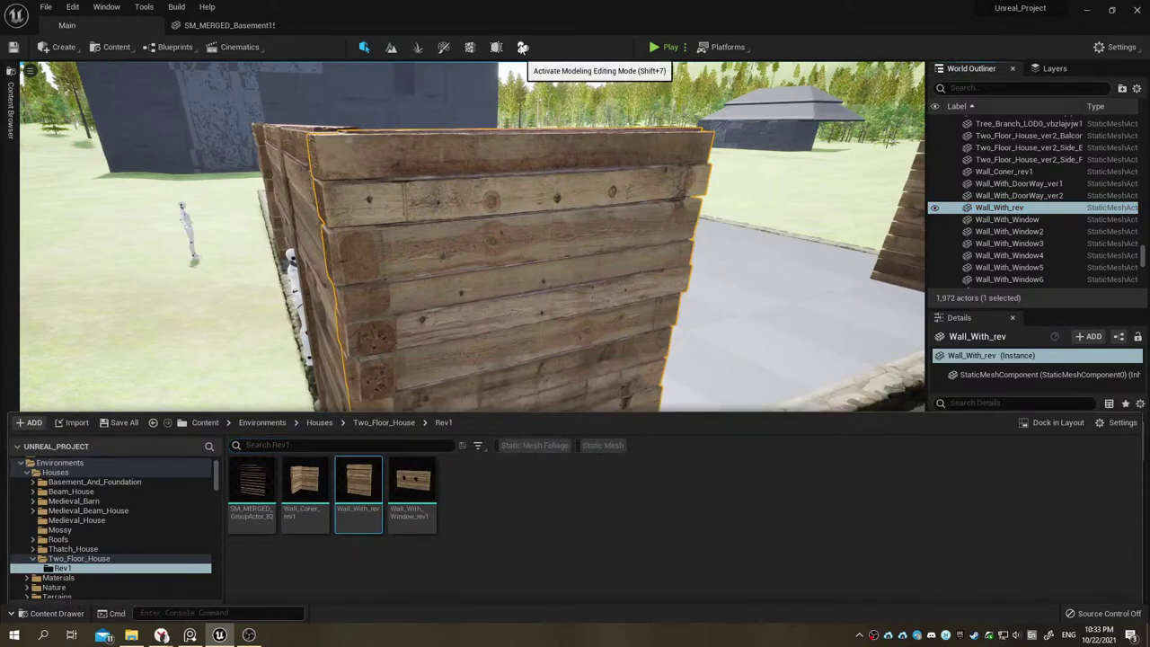
Step: Move the Wall_With_rev pivot to the bottom of the wall in Modeling mode
{"action": "left_click", "coordinate": [523, 46]}
{"action": "left_click", "coordinate": [94, 445]}
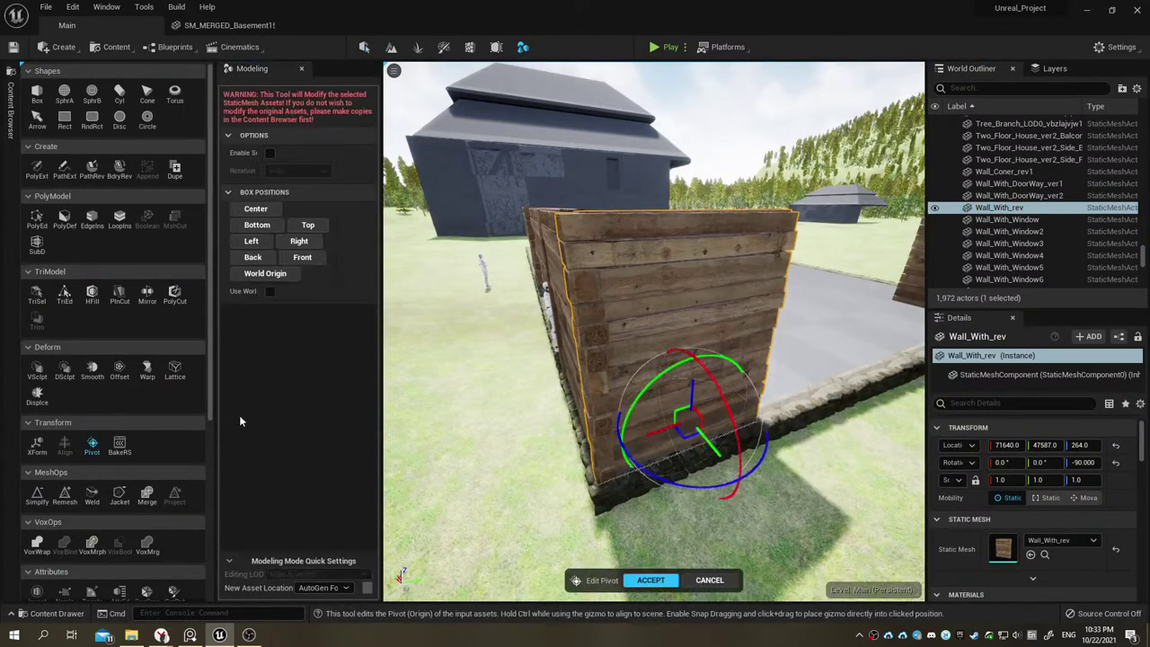
{"action": "left_click", "coordinate": [257, 225]}
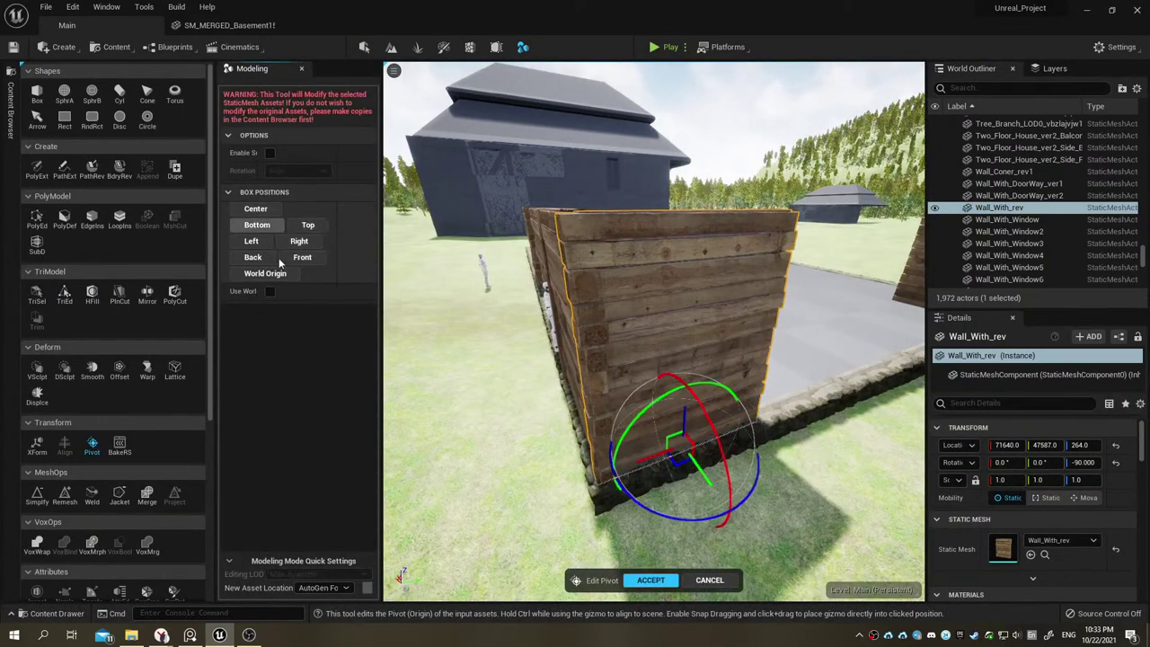
{"action": "left_click", "coordinate": [654, 579]}
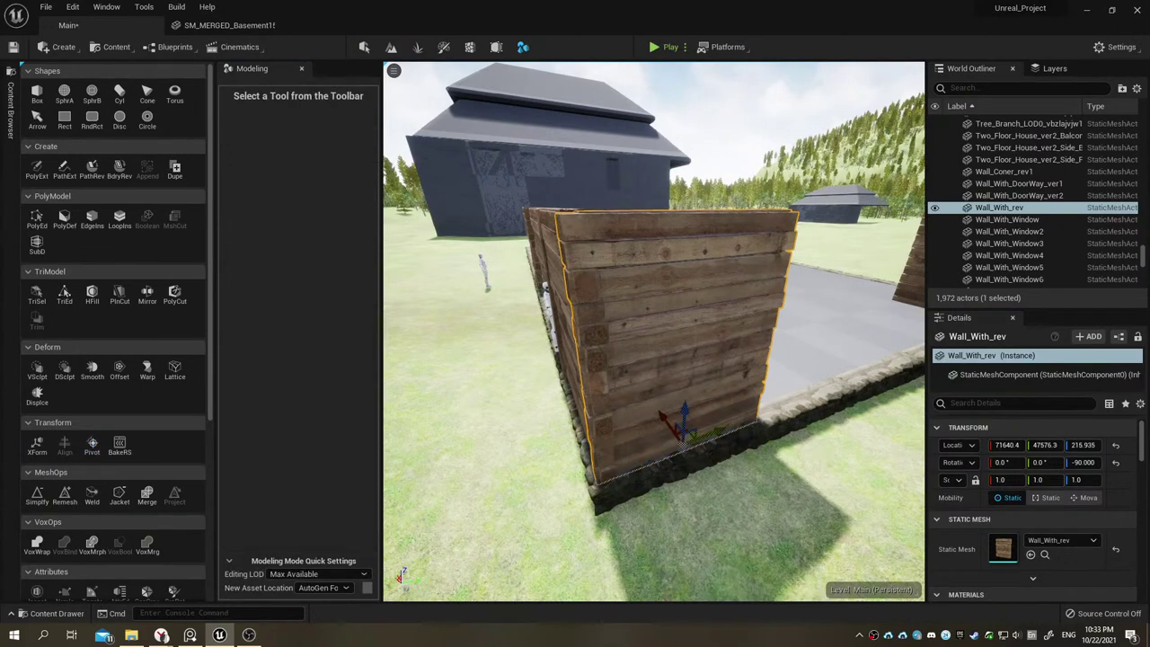
Step: Nudge the Wall_With_rev corner wall along X to 71649
{"action": "mouse_move", "coordinate": [653, 359]}
{"action": "right_mouse_down"}
{"action": "mouse_move", "coordinate": [719, 359]}
{"action": "mouse_move", "coordinate": [611, 359]}
{"action": "right_mouse_up"}
{"action": "left_click", "coordinate": [601, 343]}
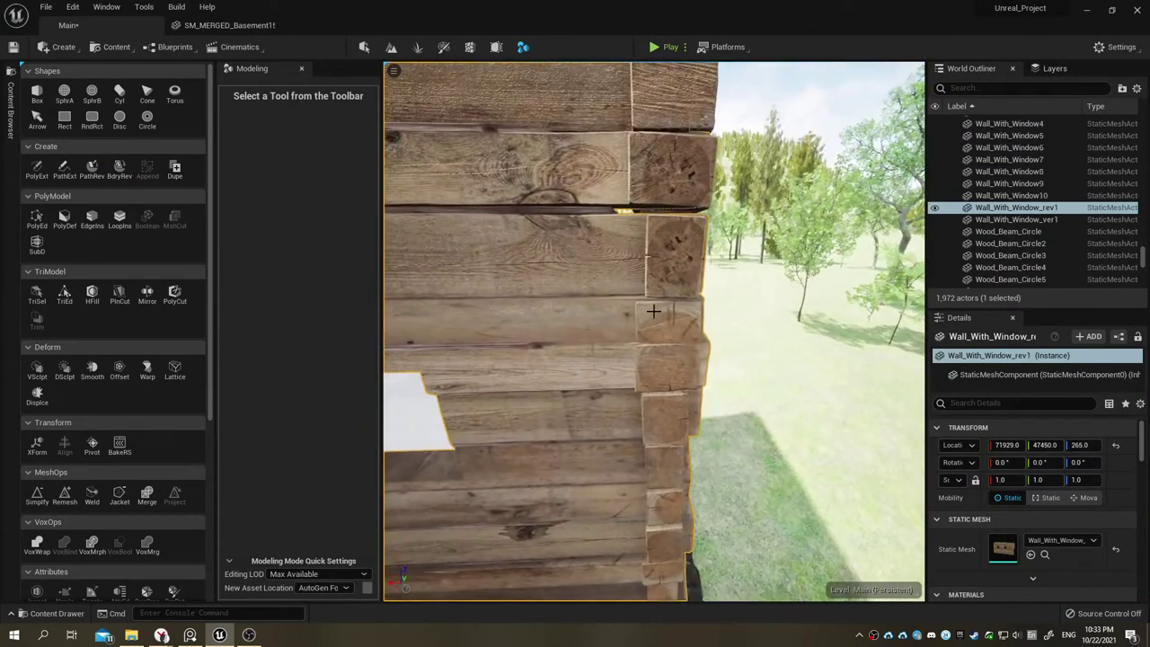
{"action": "left_click", "coordinate": [665, 264]}
{"action": "right_click_drag", "start_coordinate": [665, 264], "coordinate": [670, 266]}
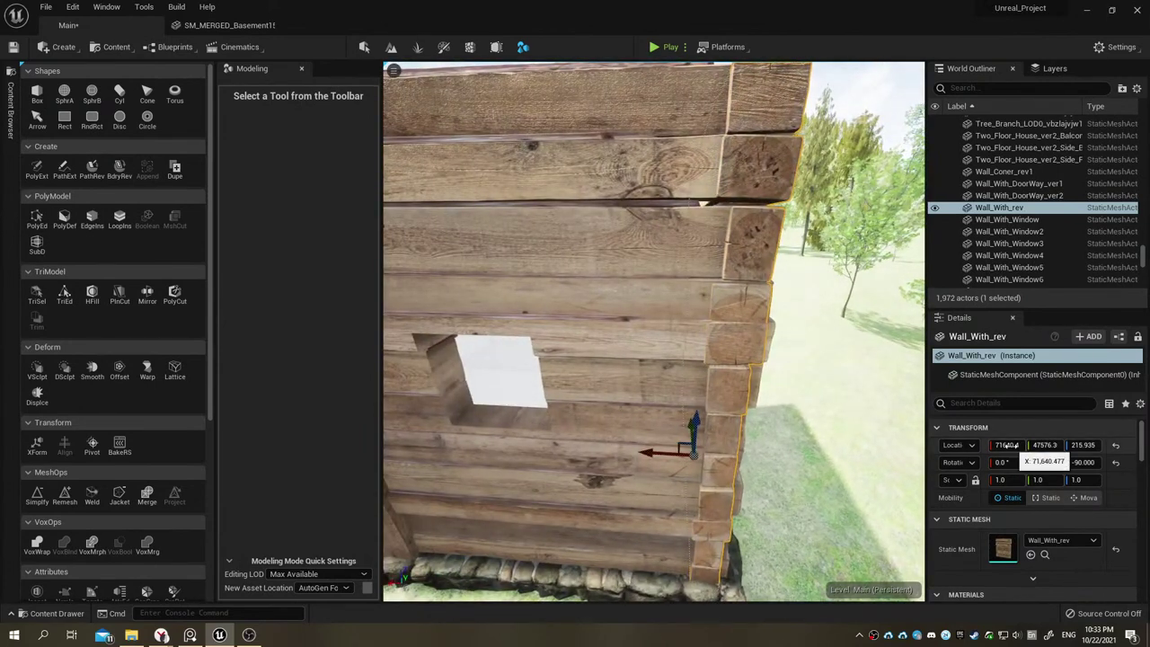
{"action": "left_click_drag", "start_coordinate": [1007, 445], "coordinate": [989, 445]}
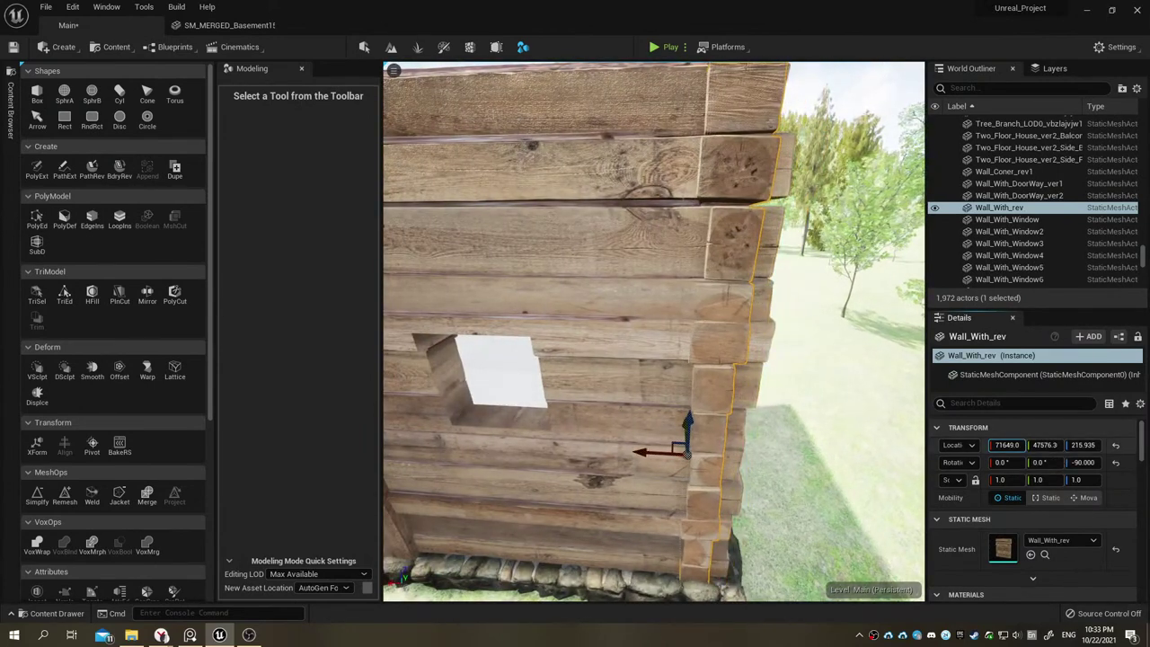
Step: Nudge Wall_With_rev along X to 71643.0 so its log ends interlock with the windowed wall's corner
{"action": "right_click_drag", "start_coordinate": [783, 419], "coordinate": [813, 424]}
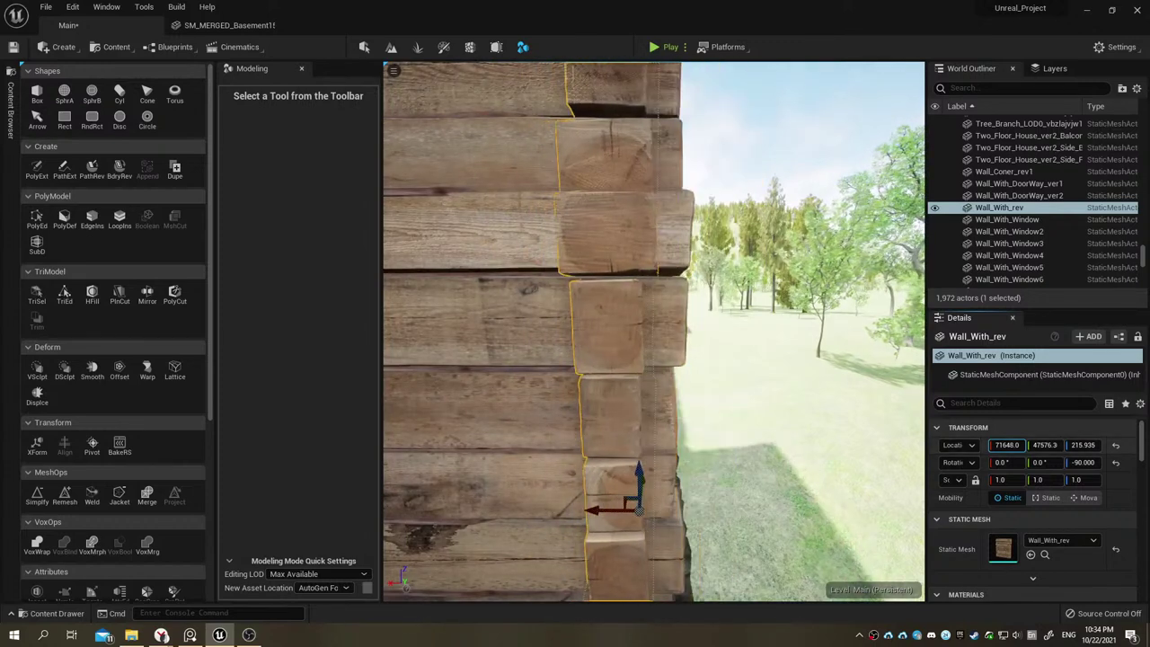
{"action": "mouse_move", "coordinate": [710, 374]}
{"action": "right_mouse_down"}
{"action": "mouse_move", "coordinate": [619, 377]}
{"action": "mouse_move", "coordinate": [683, 377]}
{"action": "right_mouse_up"}
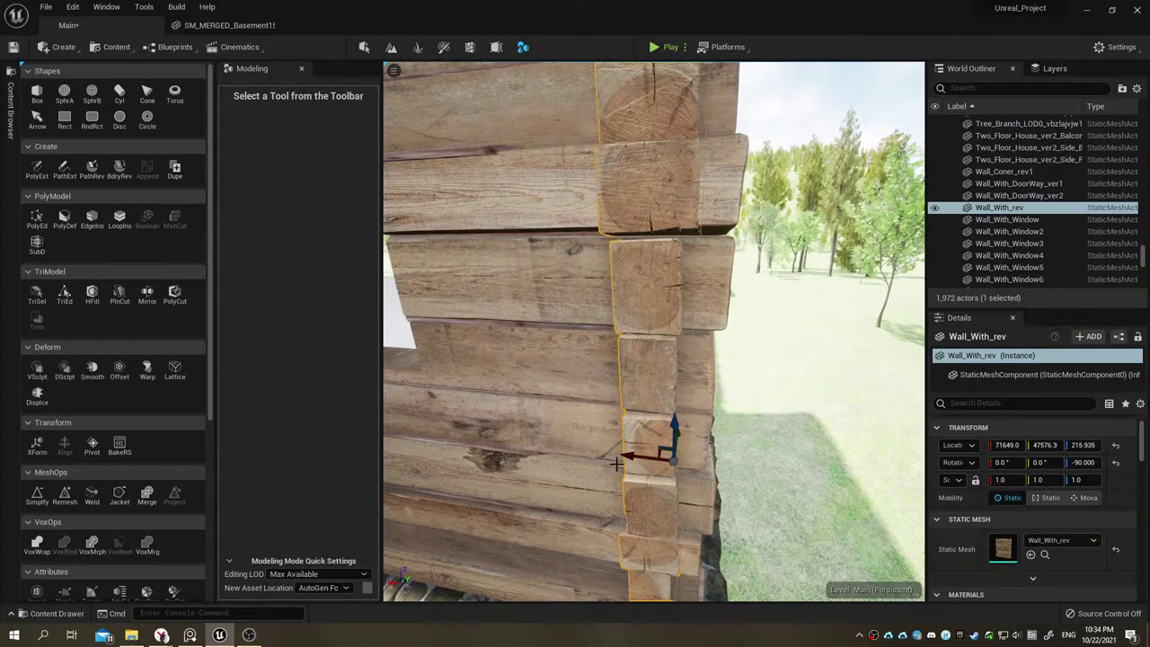
{"action": "left_click_drag", "start_coordinate": [622, 456], "coordinate": [631, 460]}
{"action": "right_click_drag", "start_coordinate": [655, 333], "coordinate": [593, 332]}
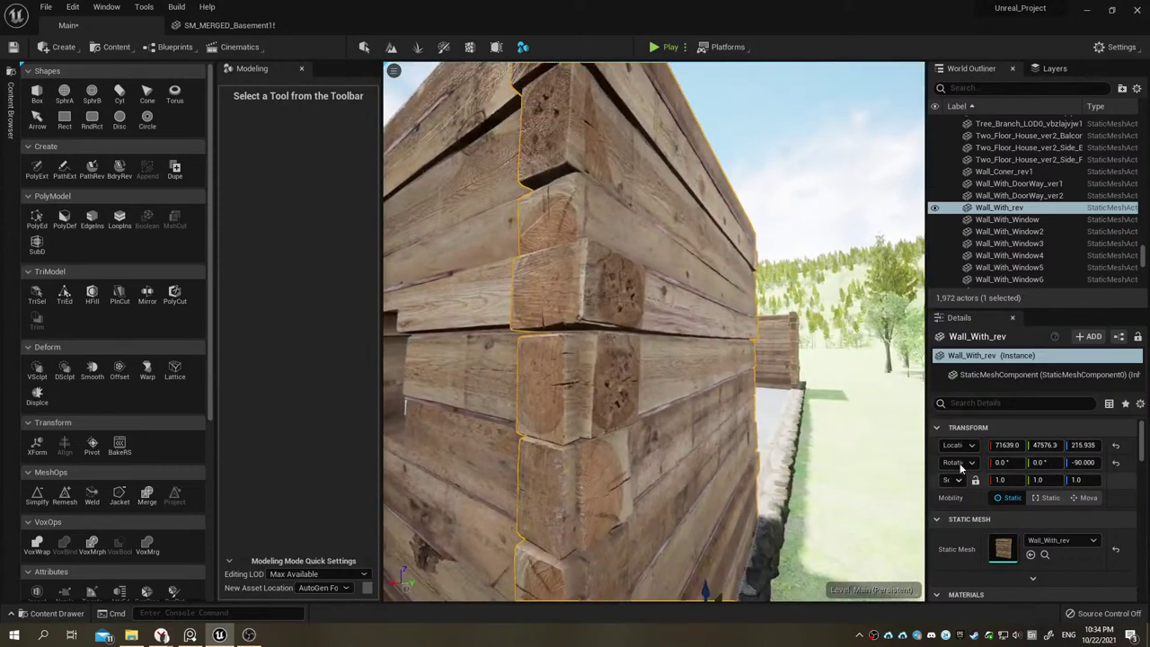
{"action": "left_click_drag", "start_coordinate": [1006, 445], "coordinate": [1013, 444]}
{"action": "mouse_move", "coordinate": [655, 333]}
{"action": "right_mouse_down"}
{"action": "mouse_move", "coordinate": [629, 359]}
{"action": "mouse_move", "coordinate": [389, 410]}
{"action": "mouse_move", "coordinate": [467, 410]}
{"action": "mouse_move", "coordinate": [413, 409]}
{"action": "mouse_move", "coordinate": [405, 388]}
{"action": "right_mouse_up"}
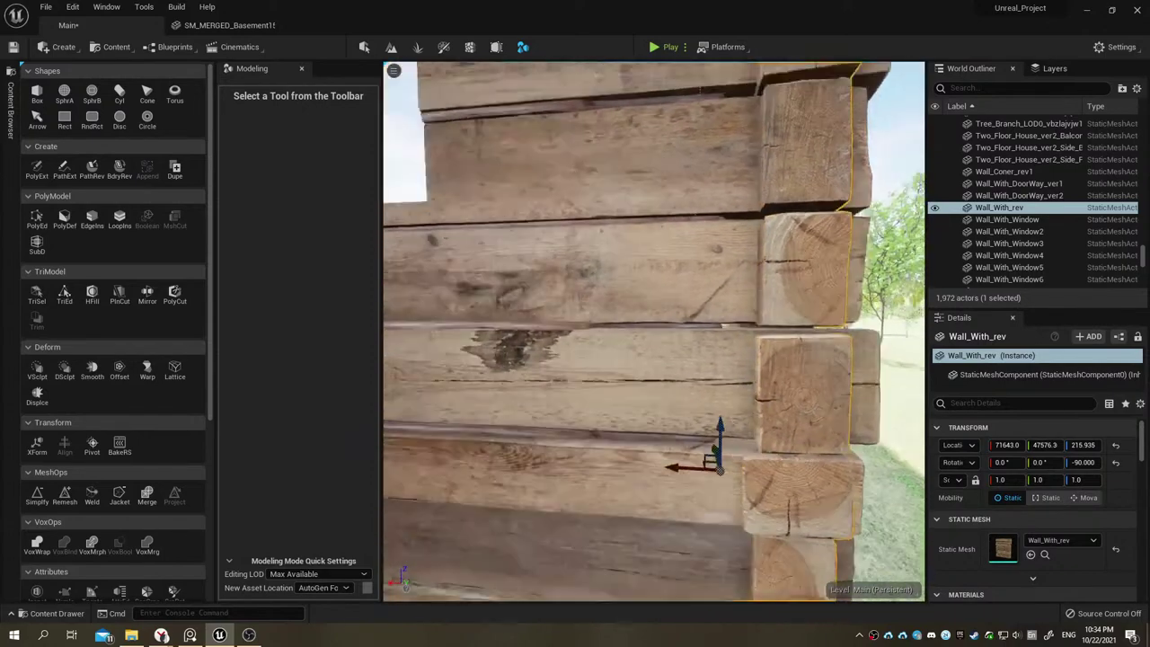
Step: Drop the merged plank asset SM_MERGED_GroupActor from Rev1 into the level beside the log wall
{"action": "left_click", "coordinate": [57, 613]}
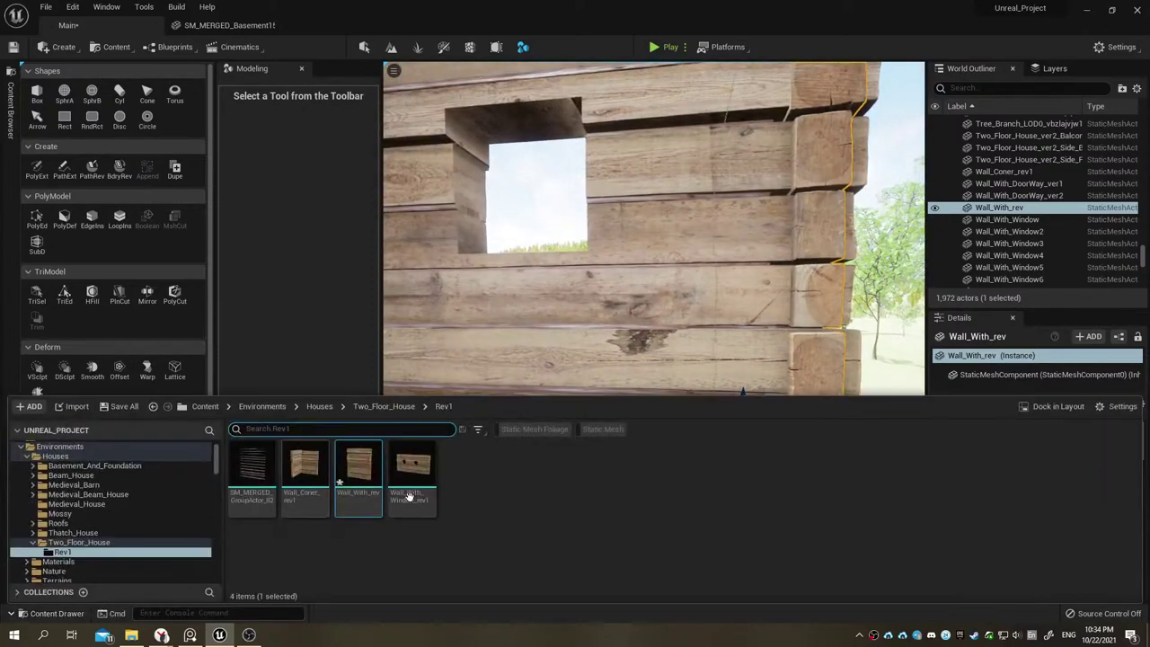
{"action": "mouse_move", "coordinate": [254, 472]}
{"action": "left_mouse_down"}
{"action": "mouse_move", "coordinate": [688, 348]}
{"action": "mouse_move", "coordinate": [670, 489]}
{"action": "left_mouse_up"}
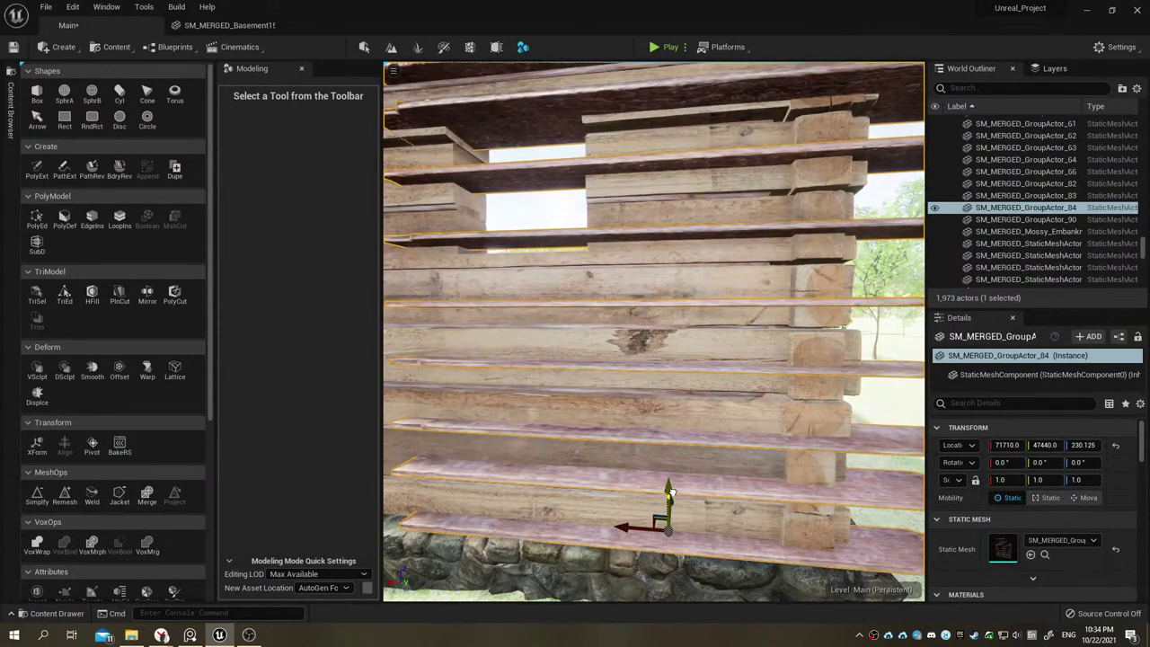
{"action": "right_click_drag", "start_coordinate": [675, 495], "coordinate": [719, 495]}
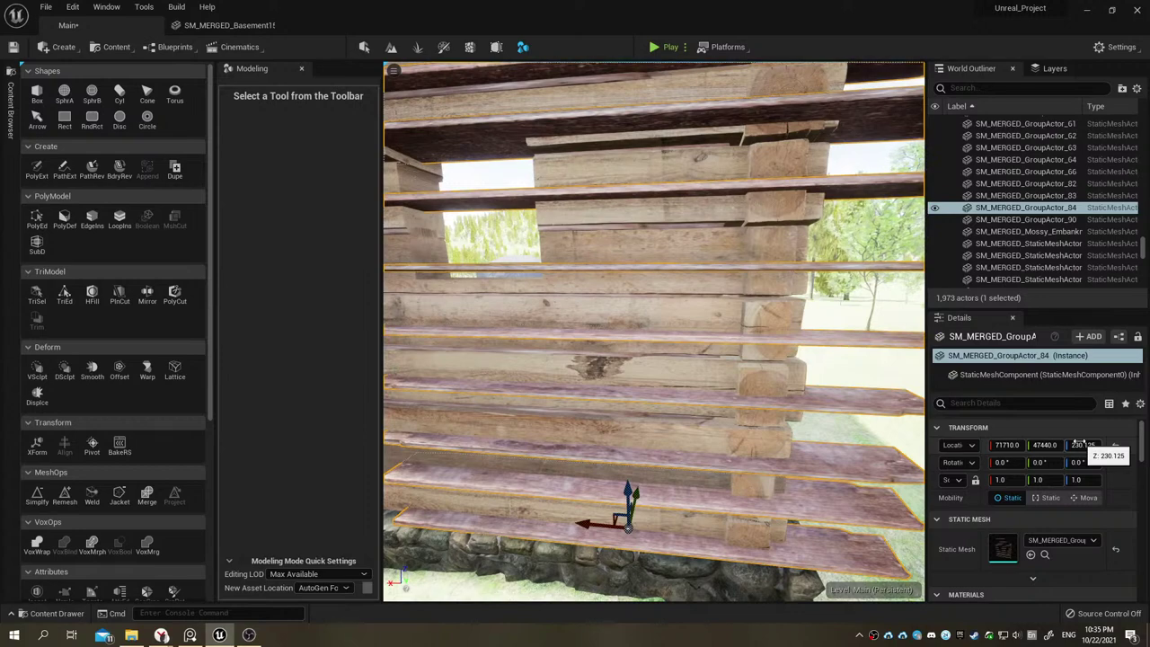
{"action": "left_click", "coordinate": [1085, 444]}
Step: Try plank Z locations of 215, 229 and 221, settling on 217
{"action": "type", "text": "215"}
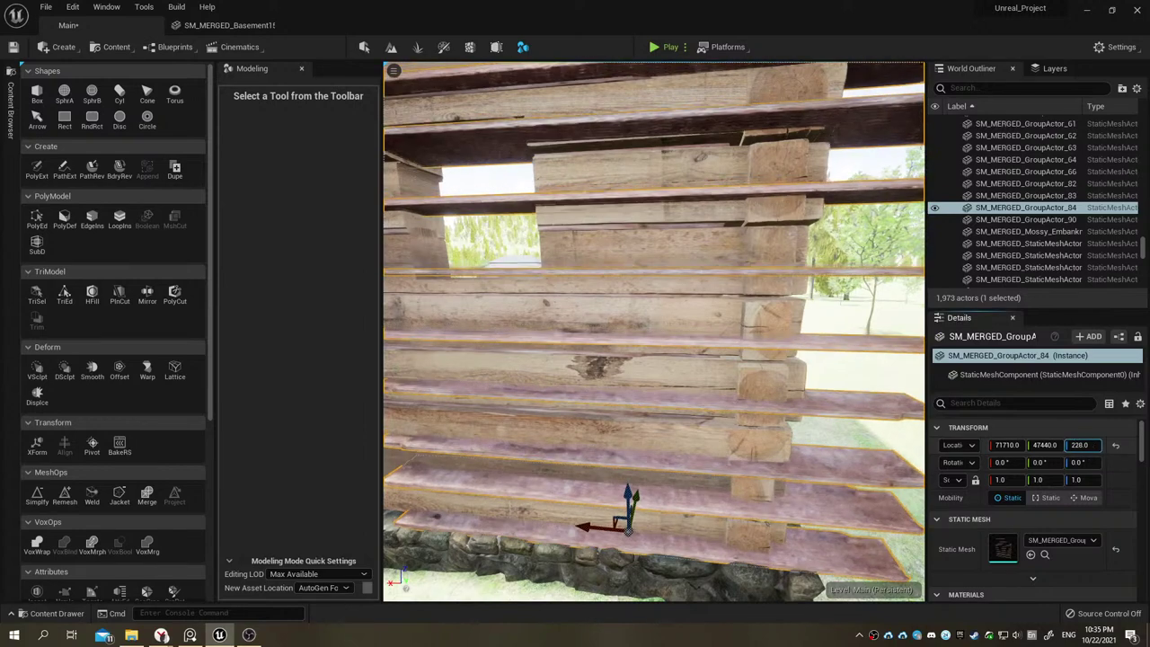
{"action": "key", "text": "Return"}
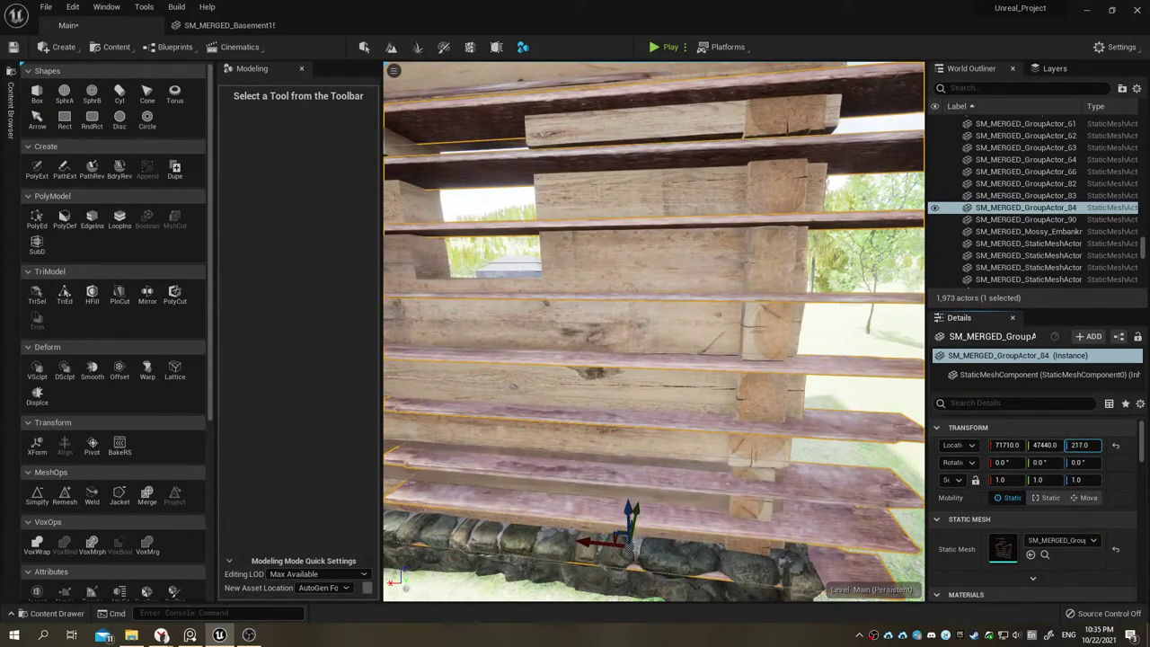
{"action": "type", "text": "229"}
{"action": "key", "text": "Return"}
{"action": "type", "text": "221"}
{"action": "key", "text": "Return"}
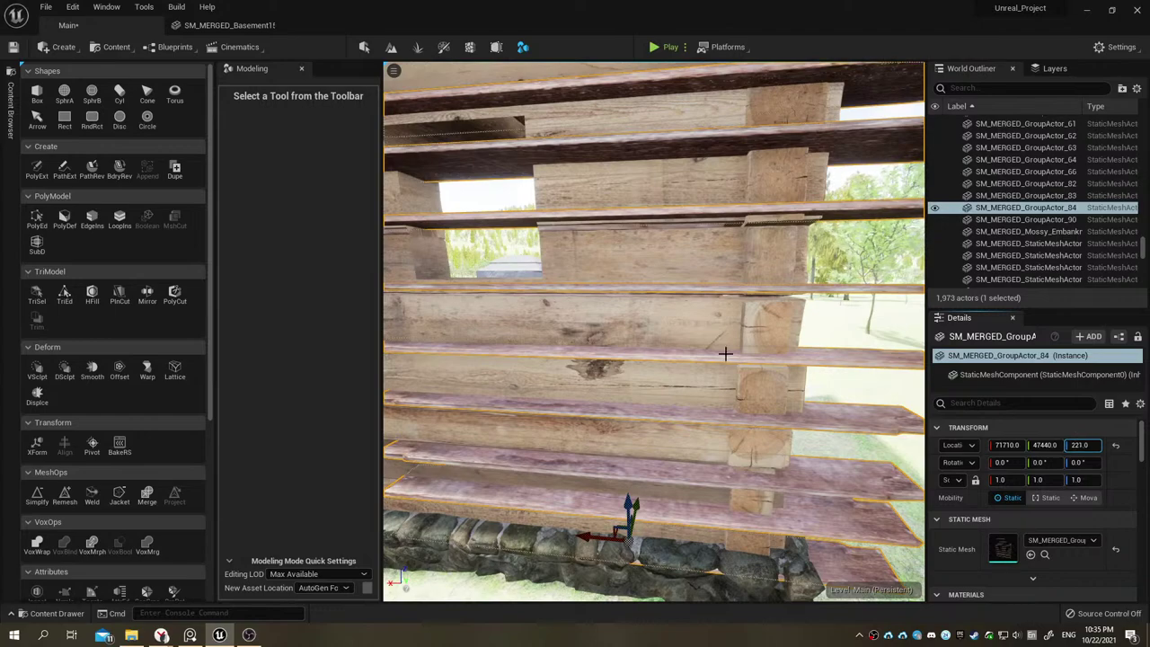
{"action": "left_click_drag", "start_coordinate": [639, 279], "coordinate": [809, 288], "text": "alt"}
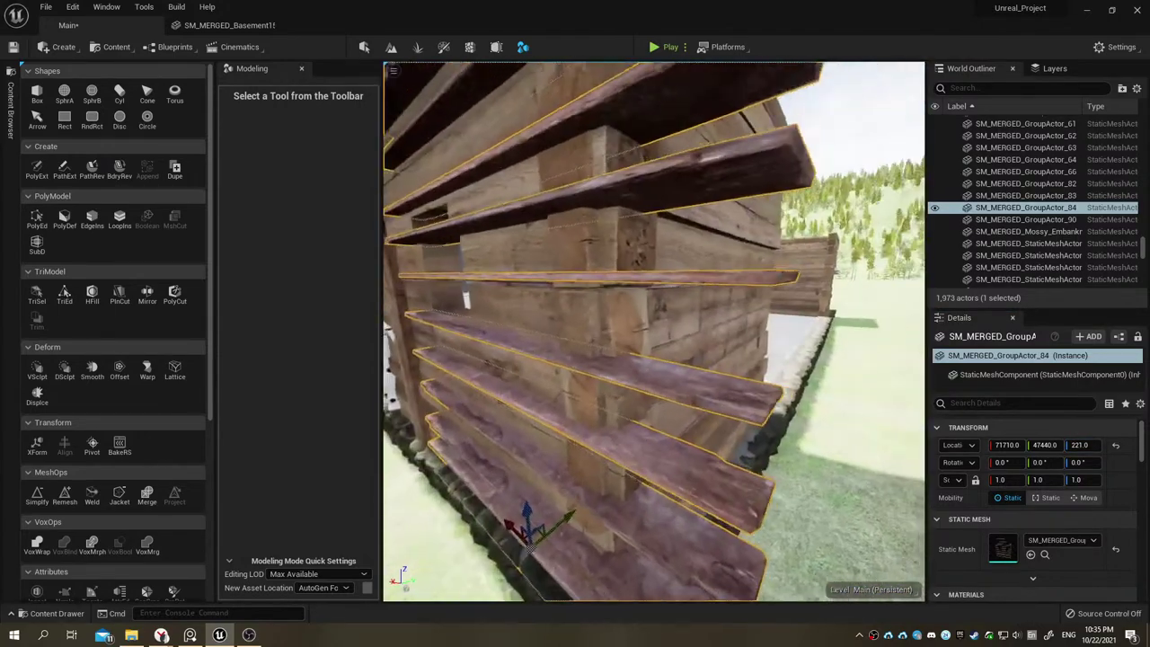
{"action": "left_click_drag", "start_coordinate": [809, 287], "coordinate": [875, 351], "text": "alt"}
{"action": "left_click", "coordinate": [1079, 445]}
{"action": "type", "text": "217"}
{"action": "key", "text": "Return"}
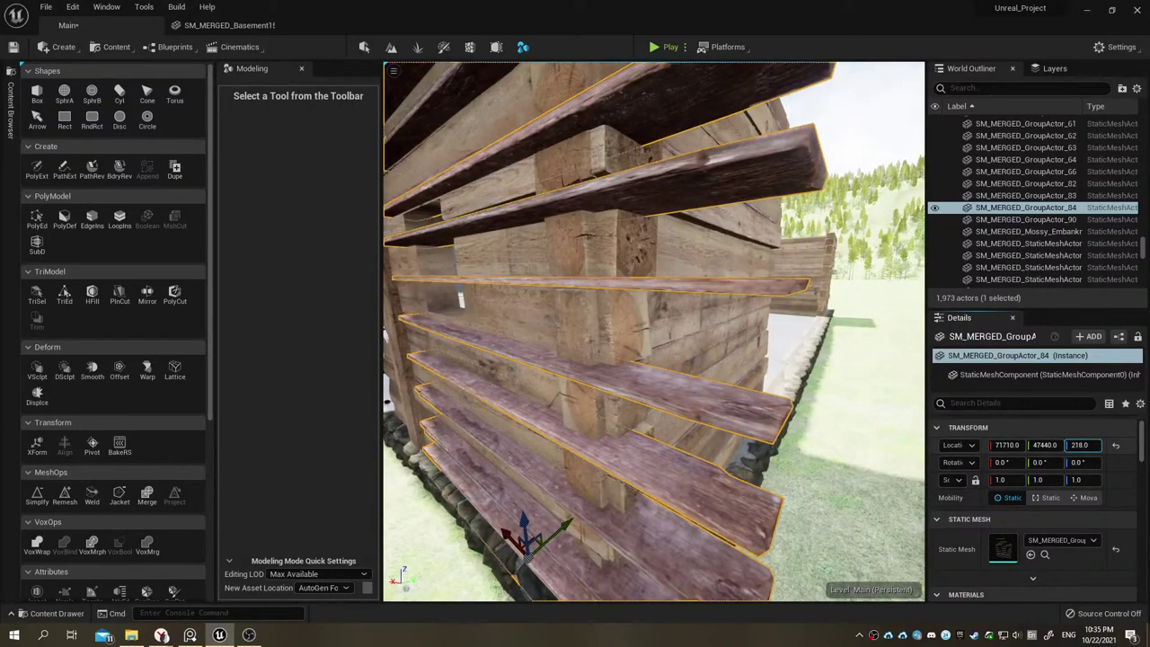
Step: Raise the planks to Z 249, push them into the wall to Y 47451, and shorten X scale to 0.1875
{"action": "left_click_drag", "start_coordinate": [790, 335], "coordinate": [880, 341], "text": "alt"}
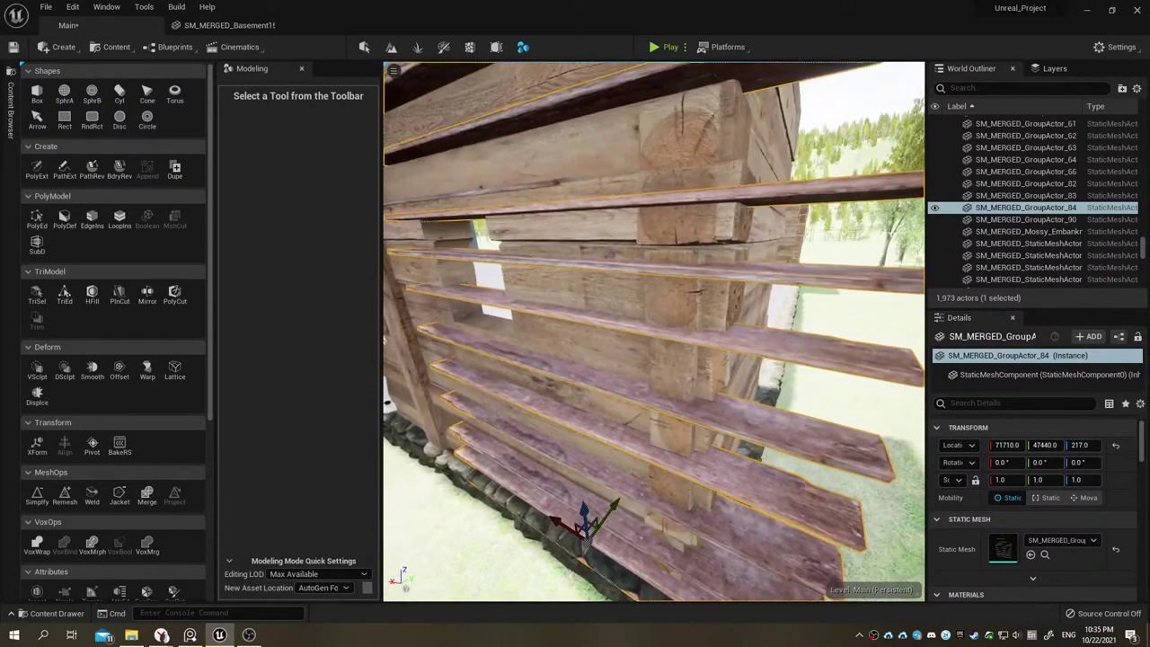
{"action": "right_click_drag", "start_coordinate": [880, 342], "coordinate": [863, 296], "text": "alt"}
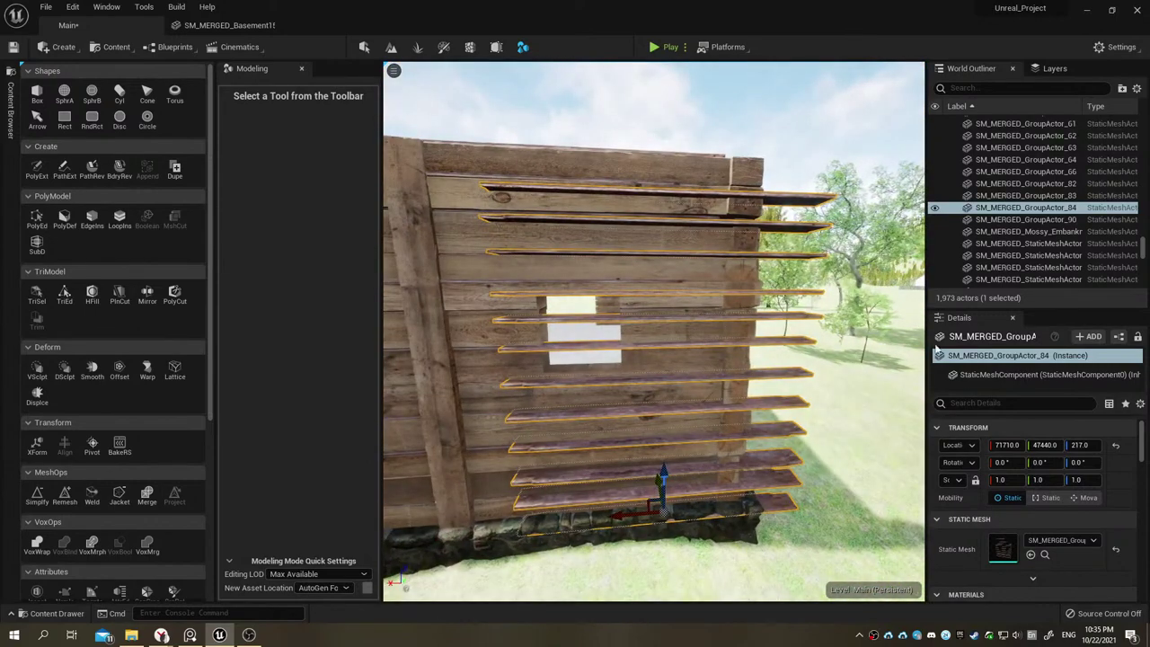
{"action": "mouse_move", "coordinate": [1079, 444]}
{"action": "left_mouse_down"}
{"action": "mouse_move", "coordinate": [1106, 444]}
{"action": "mouse_move", "coordinate": [1092, 444]}
{"action": "left_mouse_up"}
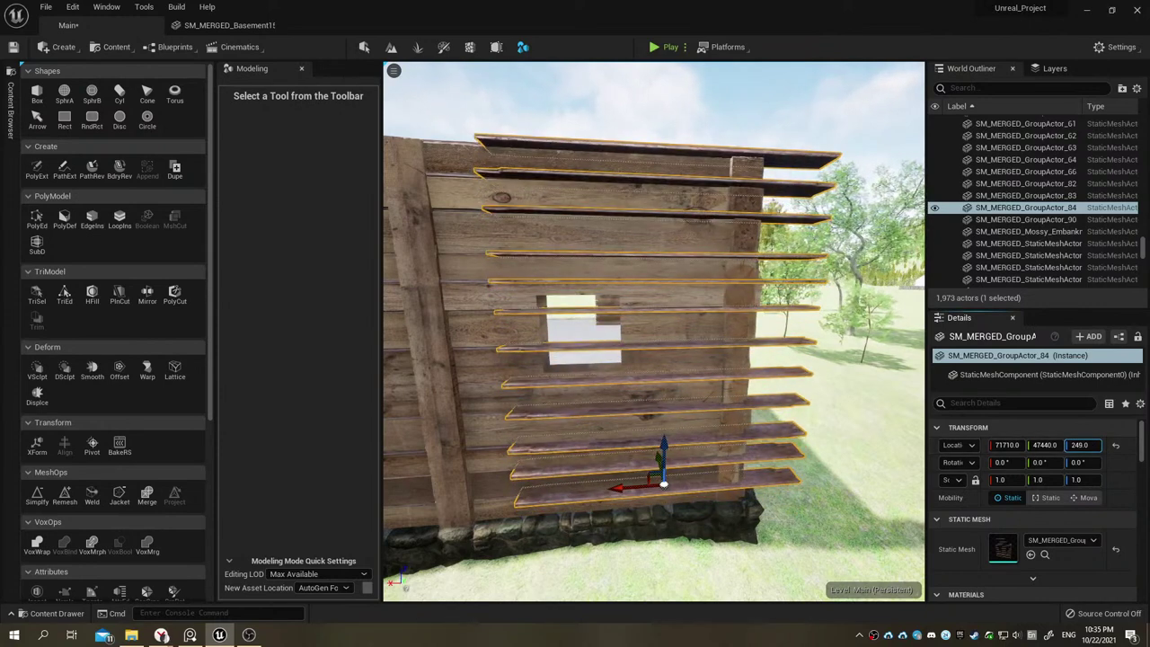
{"action": "mouse_move", "coordinate": [1044, 445]}
{"action": "left_mouse_down"}
{"action": "mouse_move", "coordinate": [1060, 445]}
{"action": "mouse_move", "coordinate": [1038, 445]}
{"action": "left_mouse_up"}
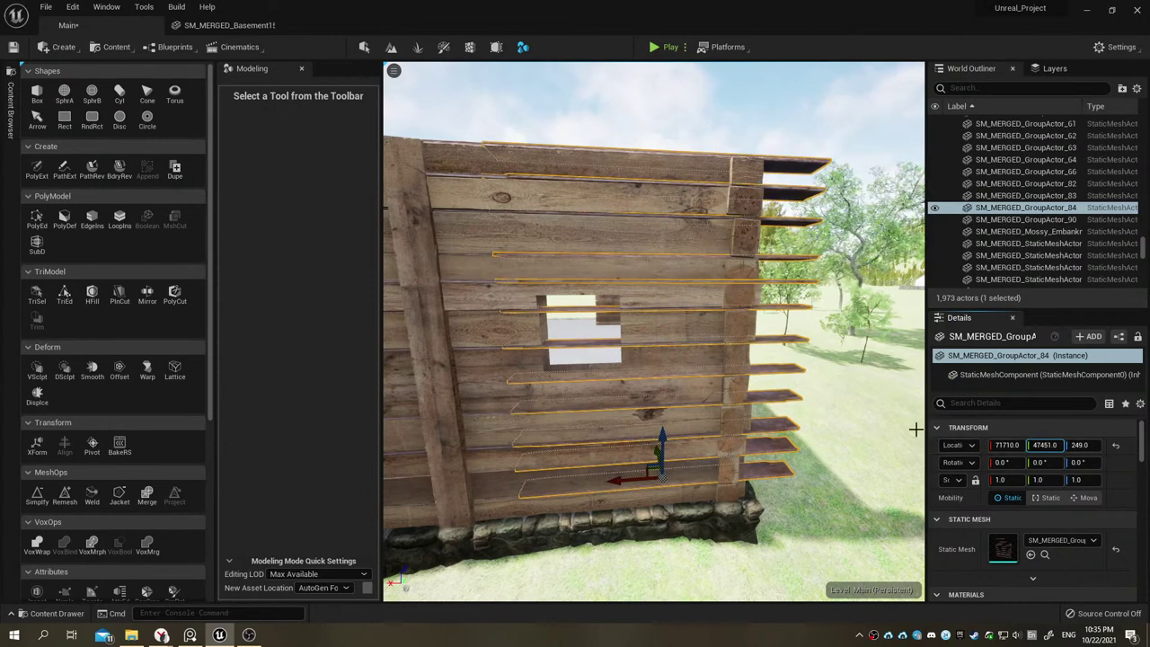
{"action": "left_click_drag", "start_coordinate": [1000, 479], "coordinate": [938, 479]}
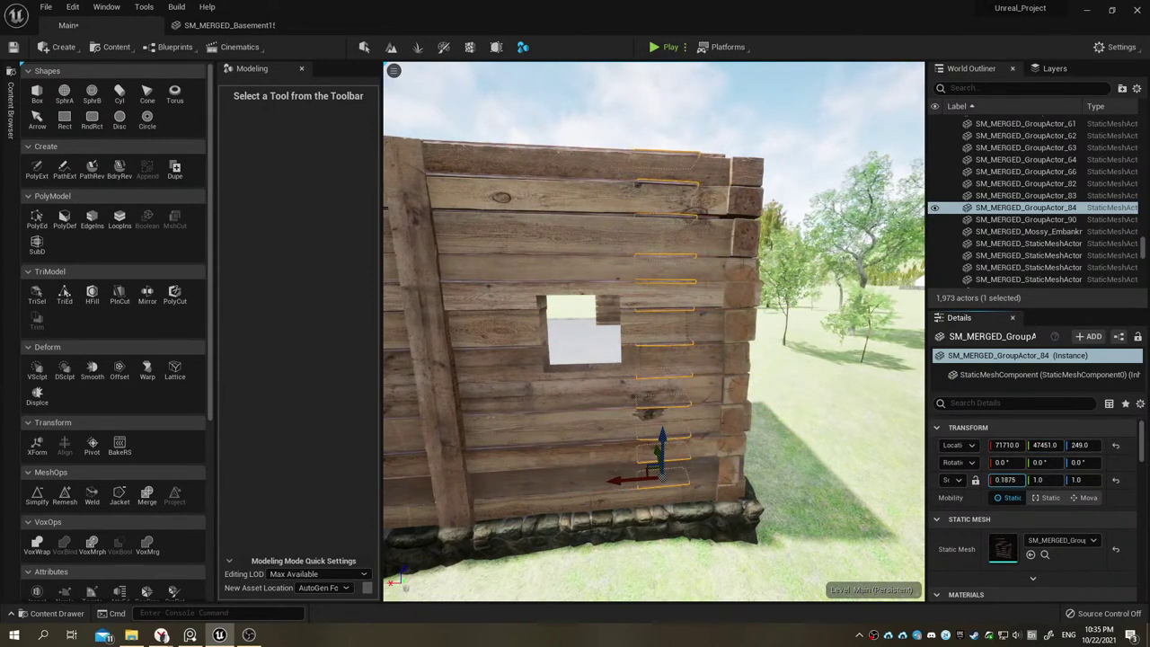
Step: Move the planks along X (via 71678) to 71661 and along Y to 47454, flush in the log gaps
{"action": "left_click_drag", "start_coordinate": [620, 481], "coordinate": [629, 478]}
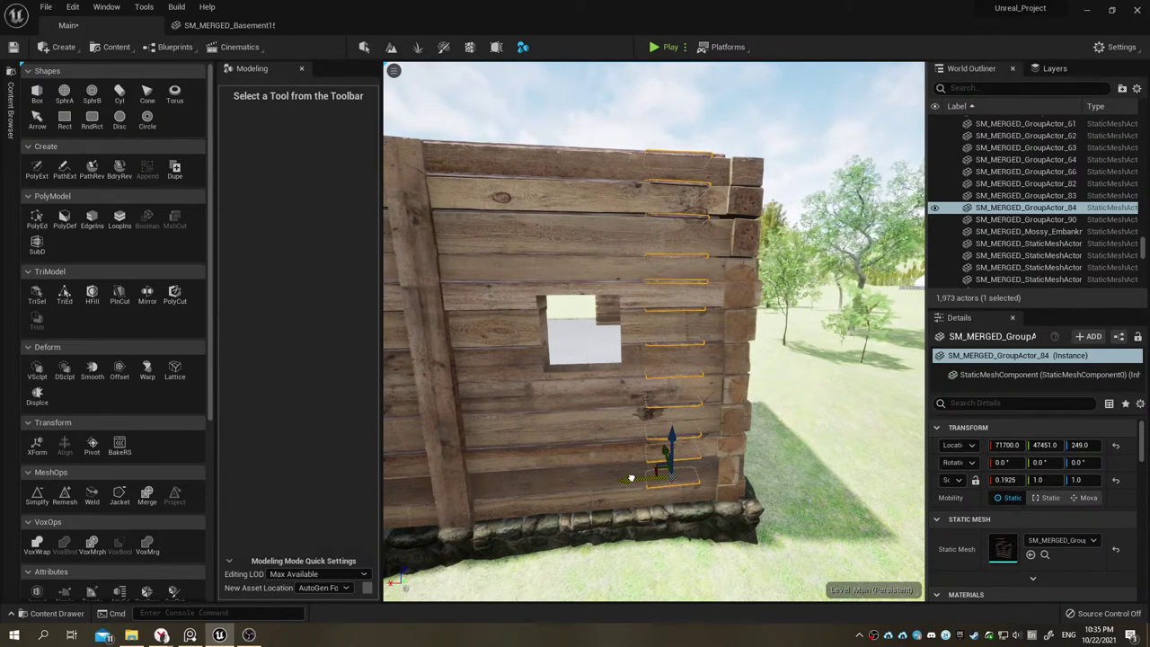
{"action": "left_click_drag", "start_coordinate": [631, 479], "coordinate": [647, 480]}
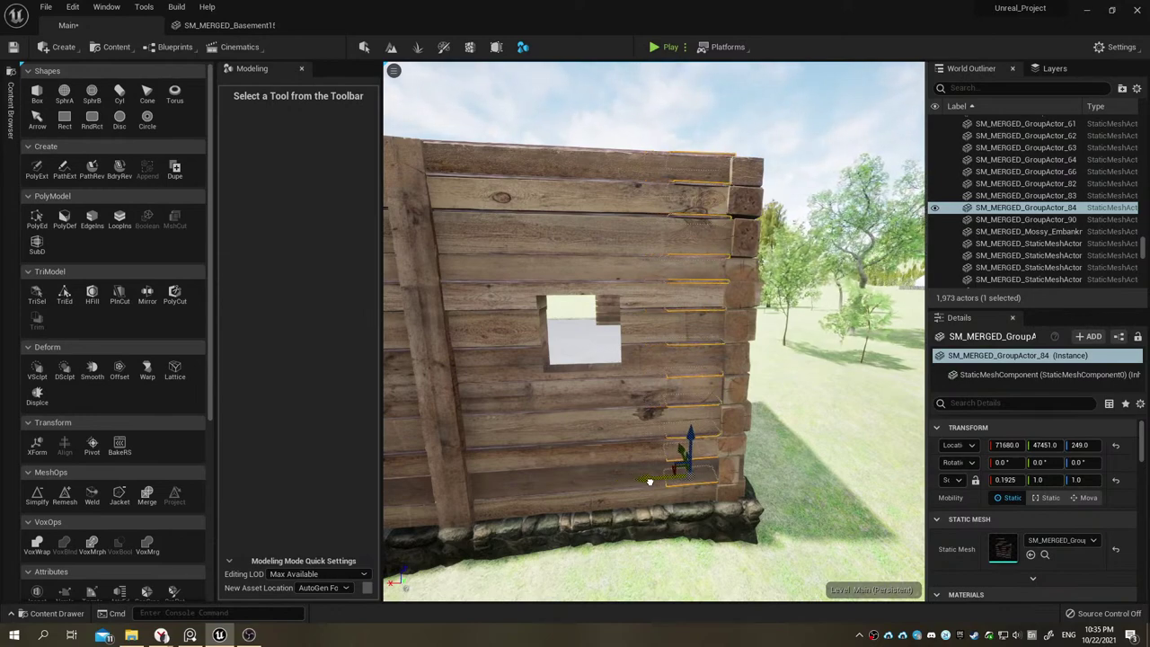
{"action": "right_click_drag", "start_coordinate": [716, 360], "coordinate": [701, 360]}
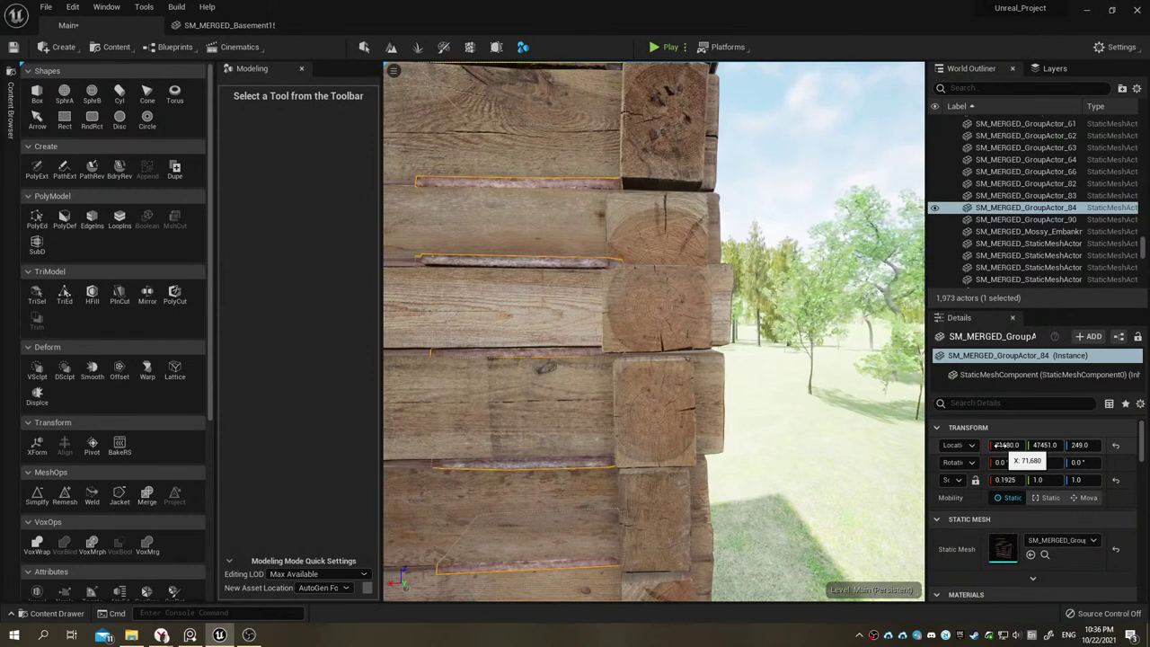
{"action": "left_click", "coordinate": [999, 444]}
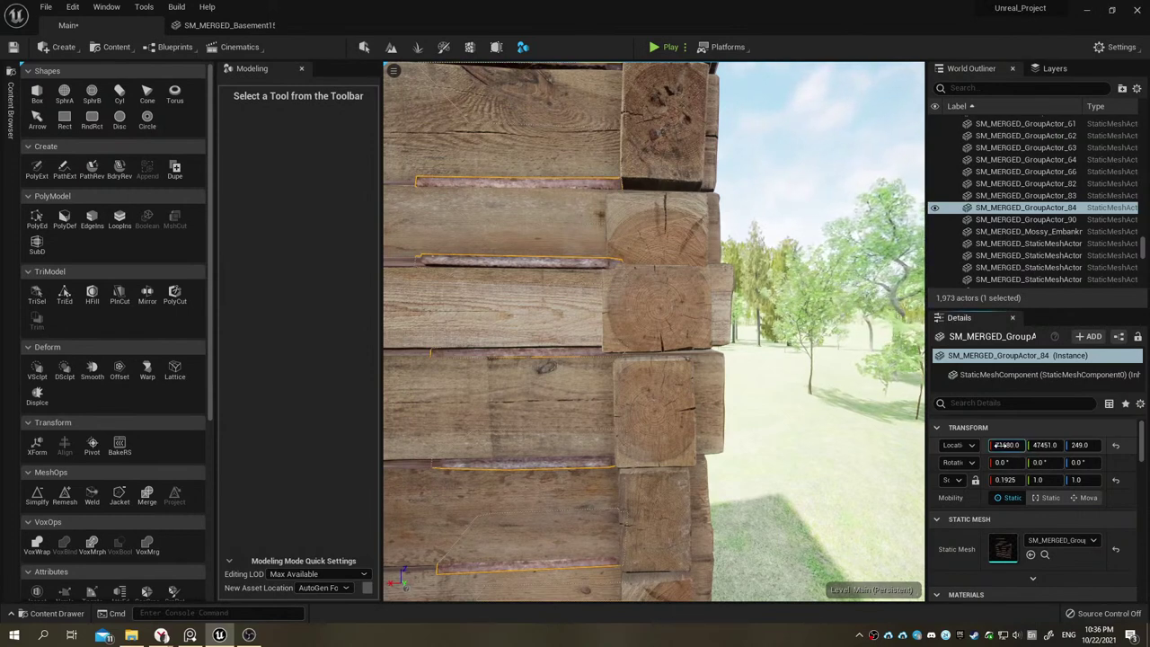
{"action": "type", "text": "71678"}
{"action": "key", "text": "Return"}
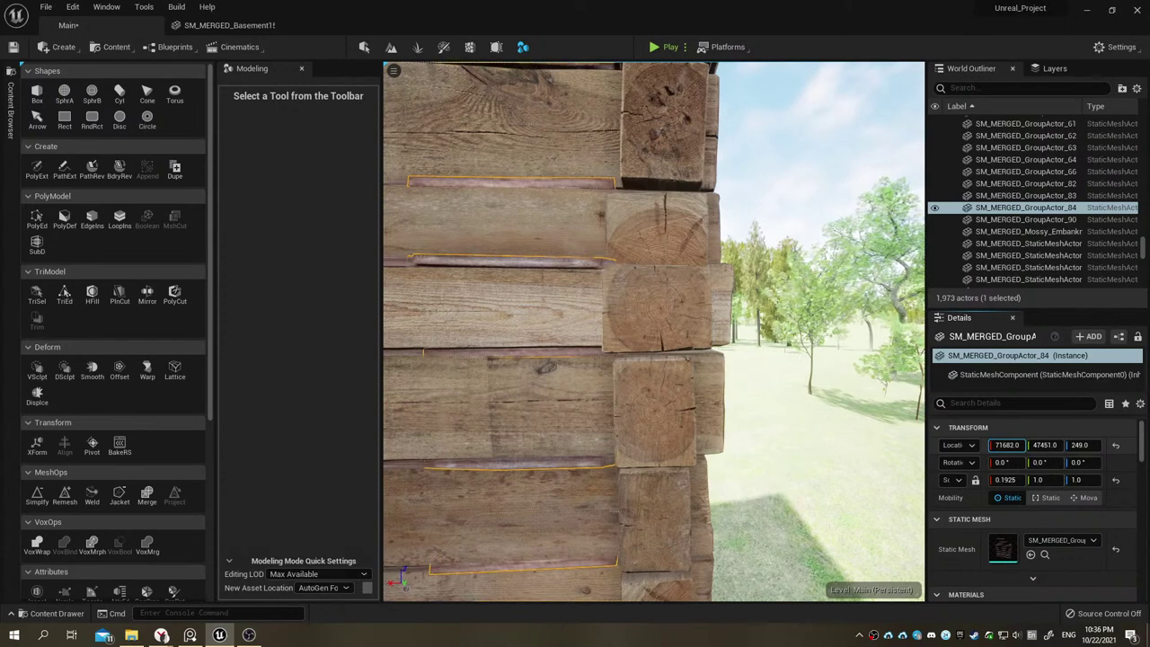
{"action": "mouse_move", "coordinate": [1007, 444]}
{"action": "left_mouse_down"}
{"action": "mouse_move", "coordinate": [995, 445]}
{"action": "mouse_move", "coordinate": [1011, 445]}
{"action": "left_mouse_up"}
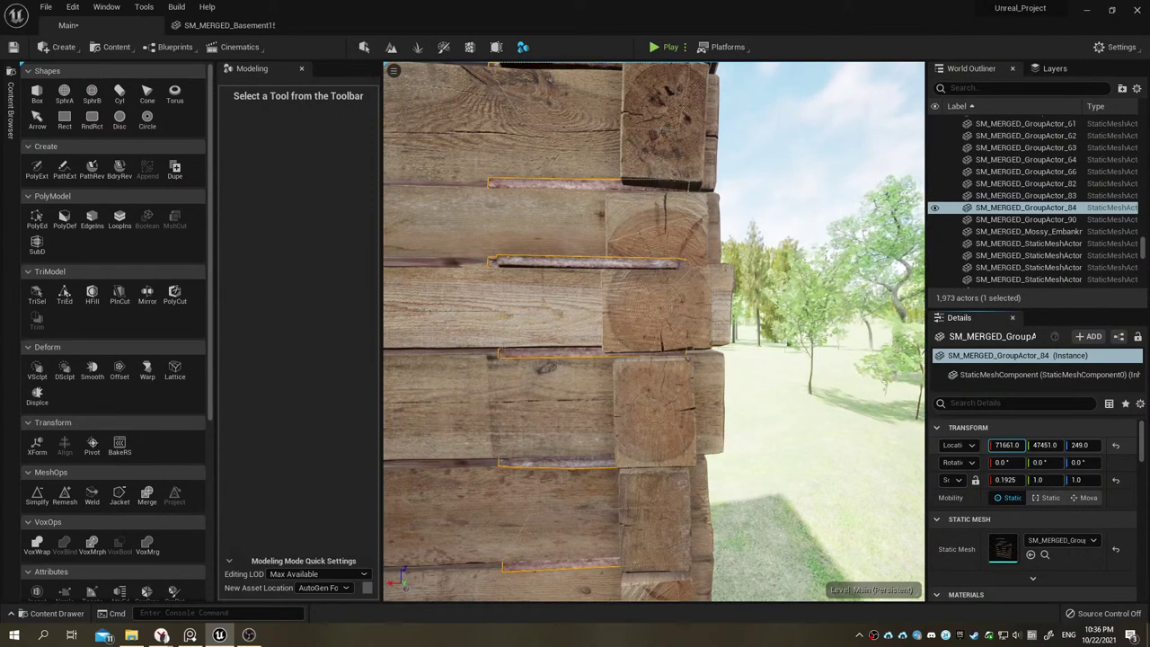
{"action": "left_click_drag", "start_coordinate": [1047, 445], "coordinate": [1043, 445]}
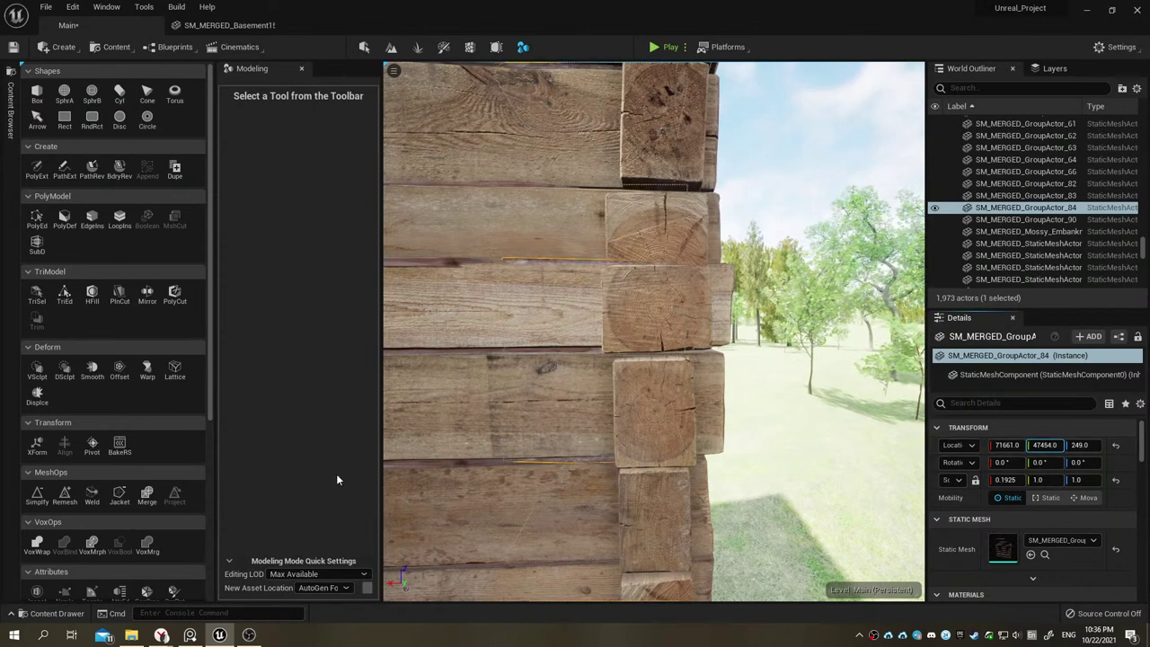
Step: Apply a modeling transform to the planks after inspecting the log corner, leaving them at Y 47454.7
{"action": "left_click", "coordinate": [37, 442]}
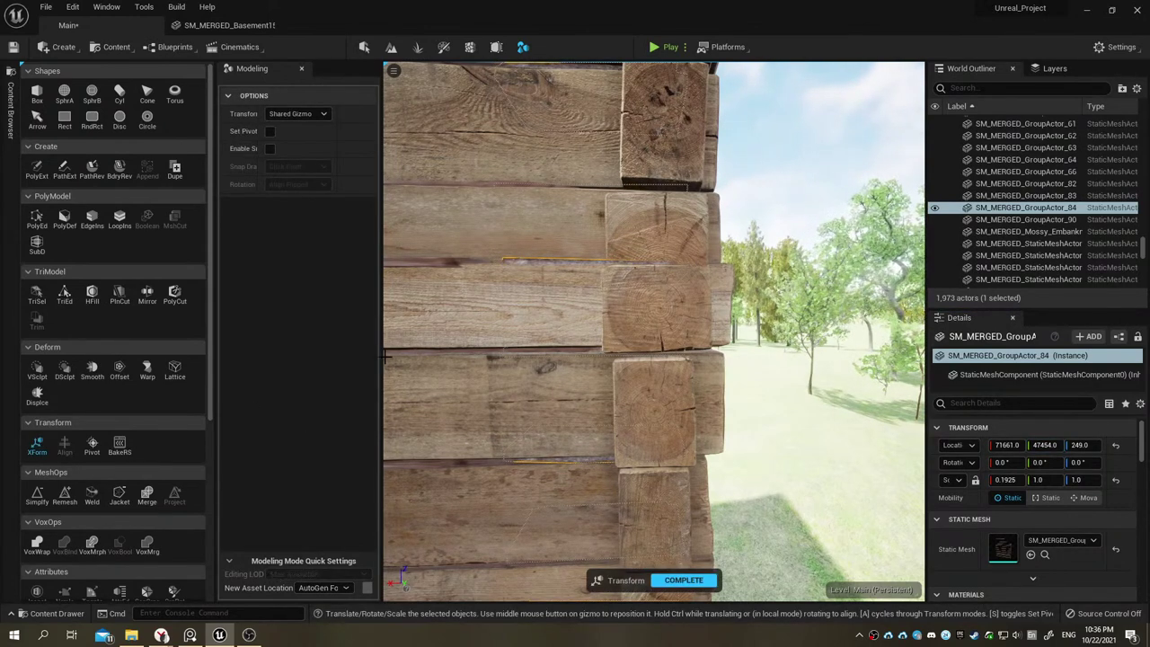
{"action": "right_click_drag", "start_coordinate": [760, 362], "coordinate": [760, 362]}
{"action": "right_click_drag", "start_coordinate": [612, 464], "coordinate": [591, 478]}
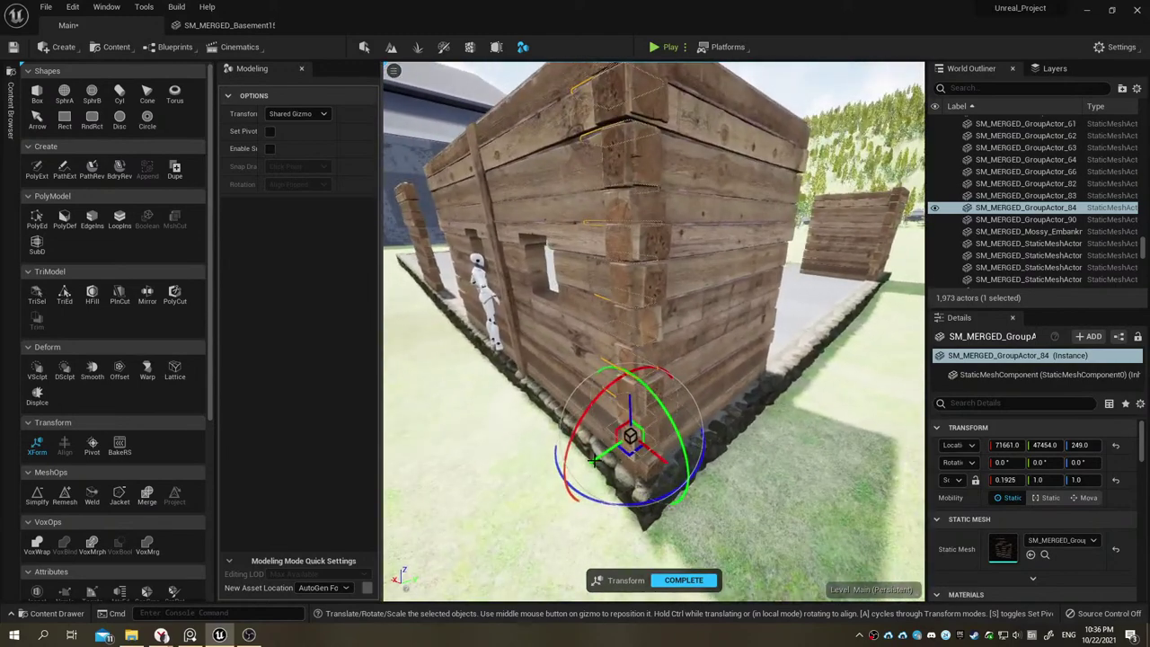
{"action": "right_click_drag", "start_coordinate": [594, 459], "coordinate": [585, 486]}
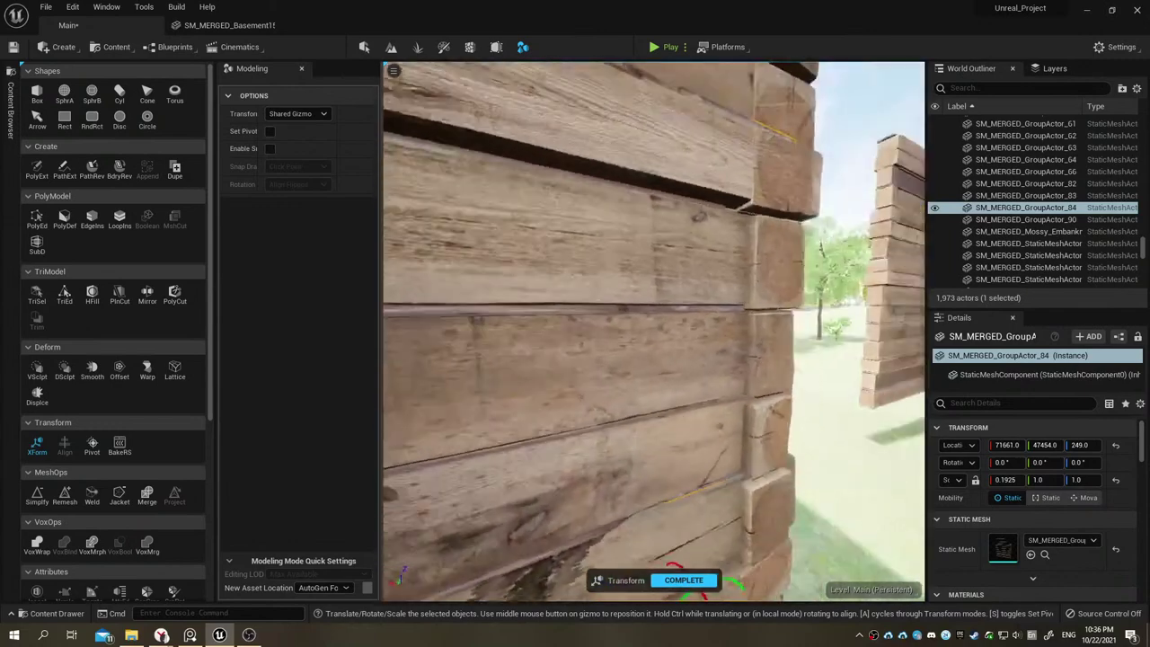
{"action": "right_click_drag", "start_coordinate": [676, 550], "coordinate": [676, 550]}
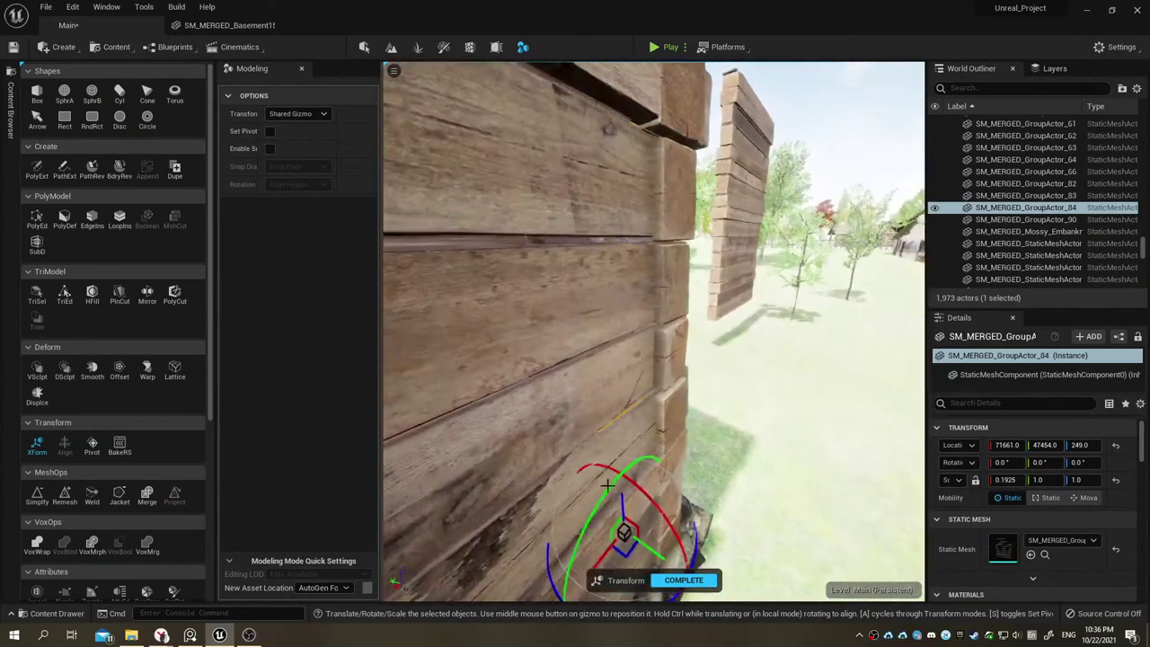
{"action": "right_click", "coordinate": [718, 537]}
{"action": "key", "text": "Escape"}
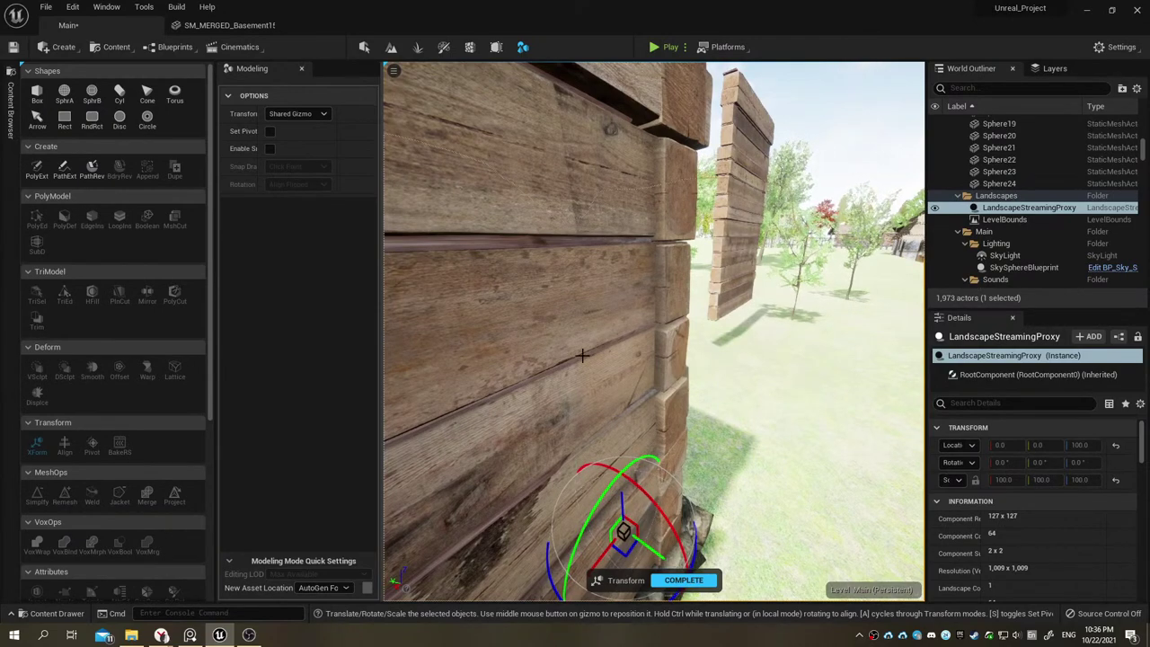
{"action": "right_click_drag", "start_coordinate": [582, 355], "coordinate": [582, 355]}
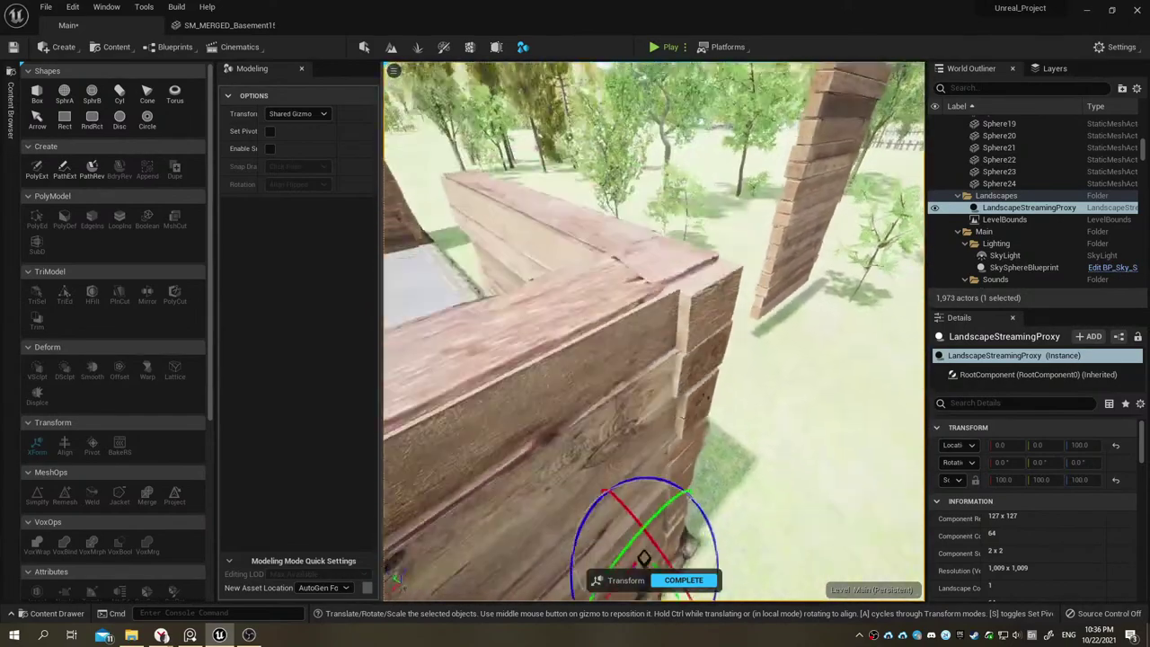
{"action": "right_click_drag", "start_coordinate": [662, 459], "coordinate": [680, 470]}
{"action": "mouse_move", "coordinate": [654, 417]}
{"action": "right_mouse_down"}
{"action": "mouse_move", "coordinate": [672, 405]}
{"action": "mouse_move", "coordinate": [610, 382]}
{"action": "right_mouse_up"}
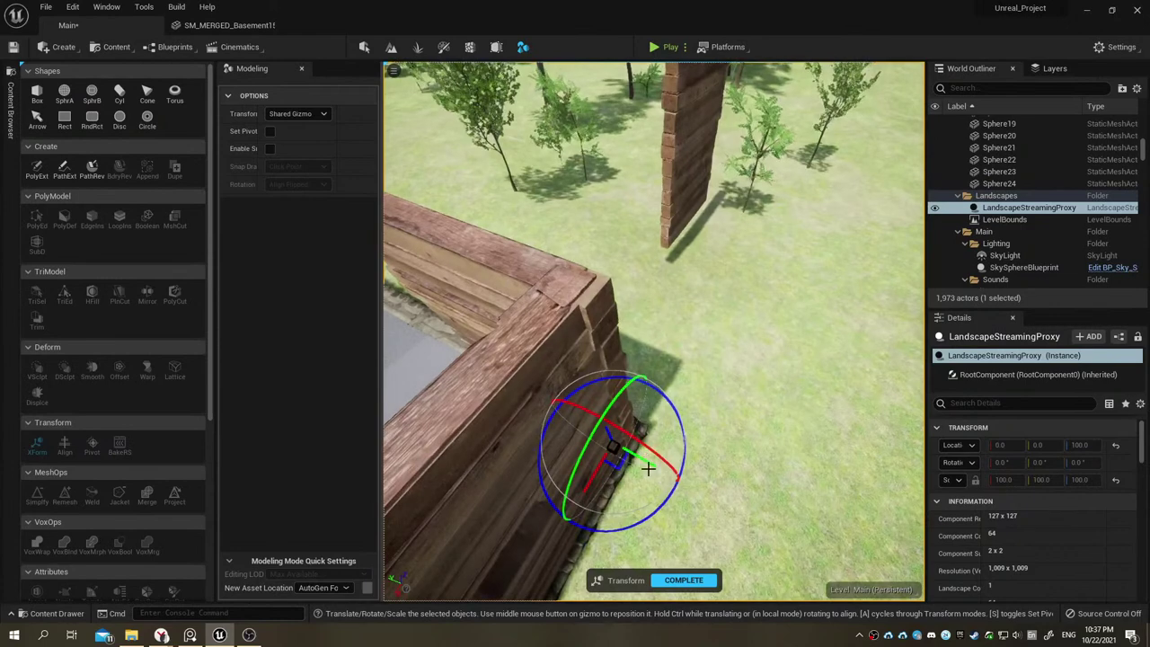
{"action": "left_click", "coordinate": [675, 580]}
Step: Select SM_MERGED_GroupActor_84, set its Location Y to 47456.0, and inspect the log corner
{"action": "left_click", "coordinate": [604, 439]}
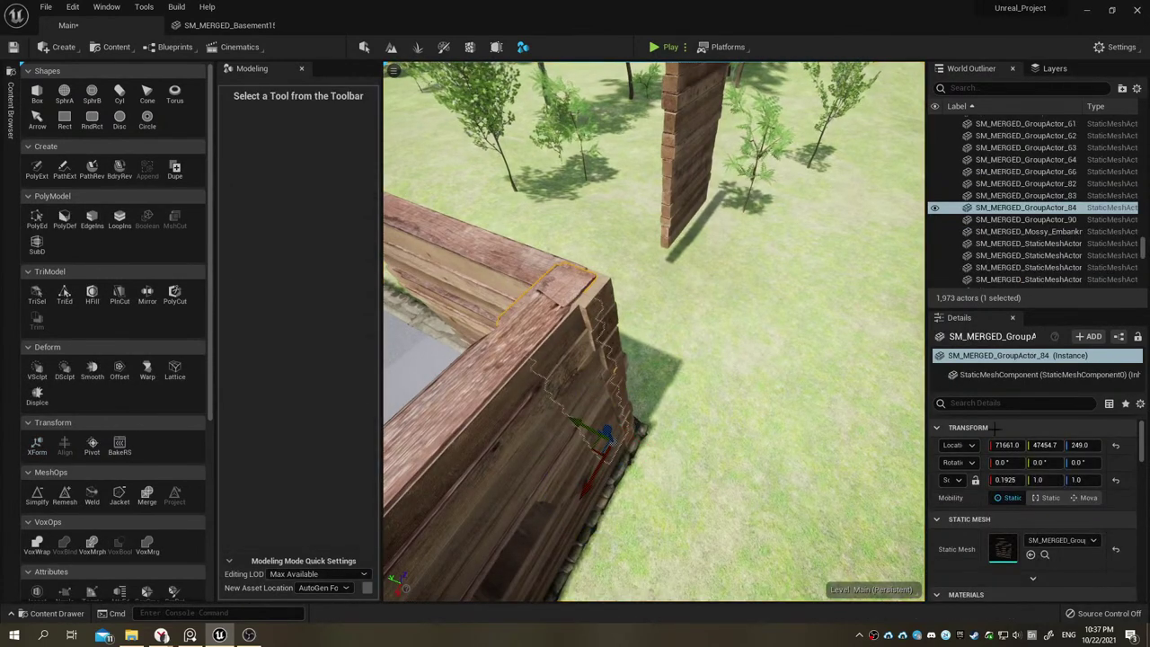
{"action": "left_click_drag", "start_coordinate": [1044, 444], "coordinate": [1048, 445]}
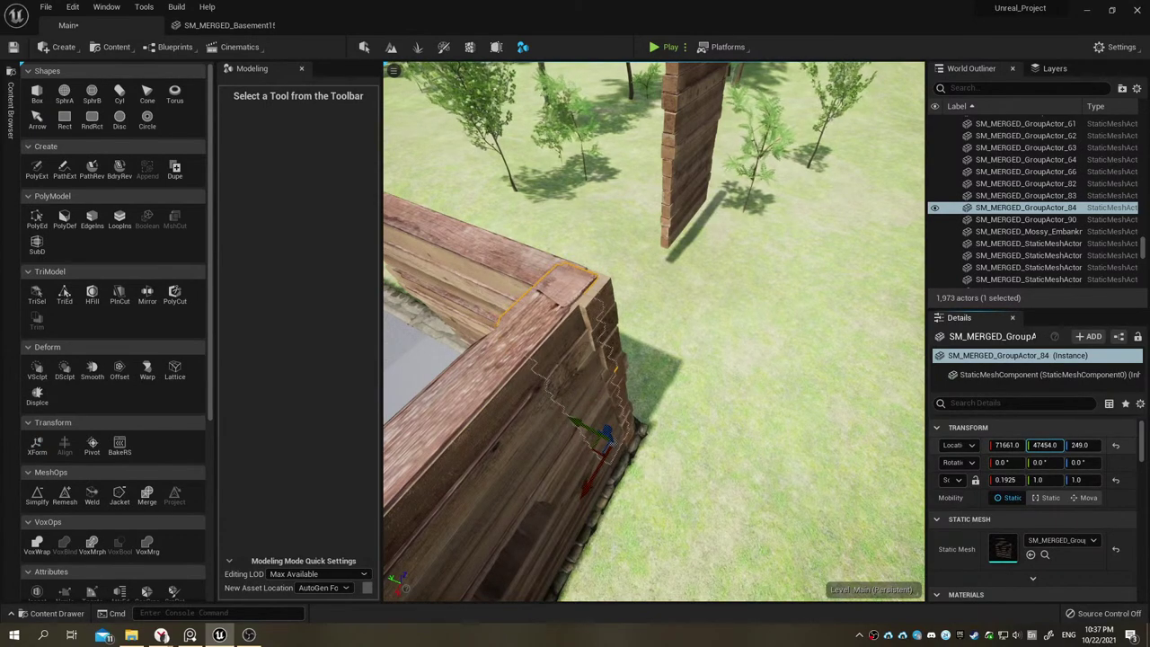
{"action": "mouse_move", "coordinate": [643, 387]}
{"action": "right_mouse_down"}
{"action": "mouse_move", "coordinate": [643, 341]}
{"action": "mouse_move", "coordinate": [620, 346]}
{"action": "right_mouse_up"}
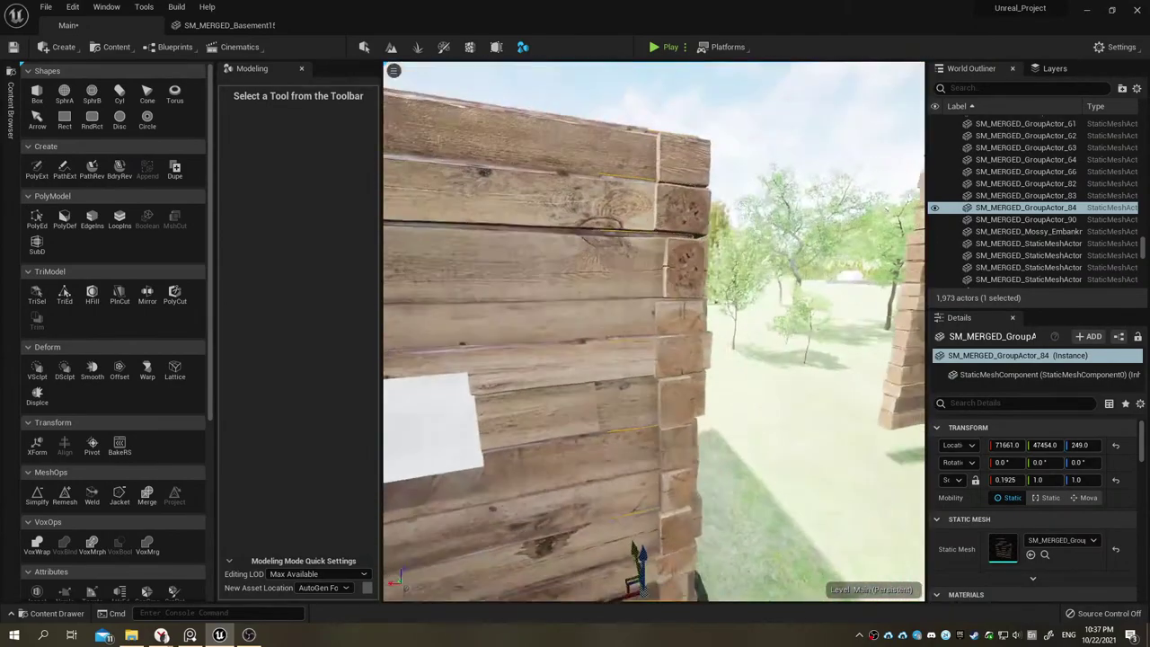
{"action": "mouse_move", "coordinate": [620, 346]}
{"action": "right_mouse_down"}
{"action": "mouse_move", "coordinate": [664, 350]}
{"action": "mouse_move", "coordinate": [631, 350]}
{"action": "right_mouse_up"}
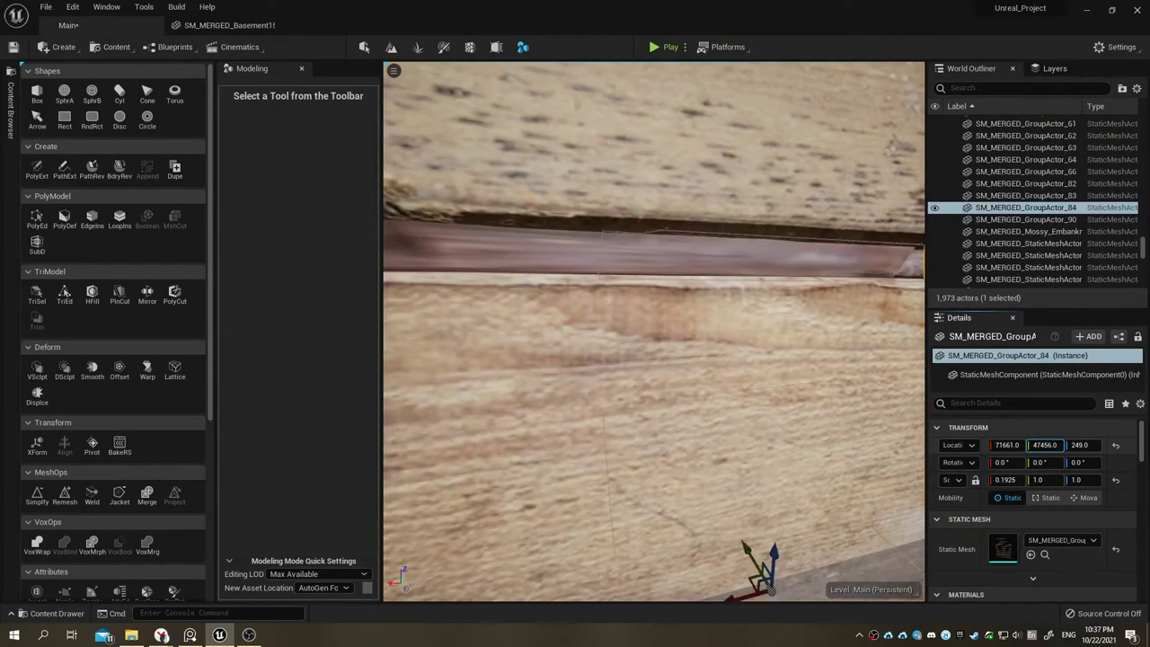
{"action": "right_click_drag", "start_coordinate": [773, 409], "coordinate": [764, 411]}
{"action": "mouse_move", "coordinate": [653, 331]}
{"action": "right_mouse_down"}
{"action": "mouse_move", "coordinate": [665, 333]}
{"action": "mouse_move", "coordinate": [629, 334]}
{"action": "mouse_move", "coordinate": [683, 334]}
{"action": "mouse_move", "coordinate": [633, 334]}
{"action": "right_mouse_up"}
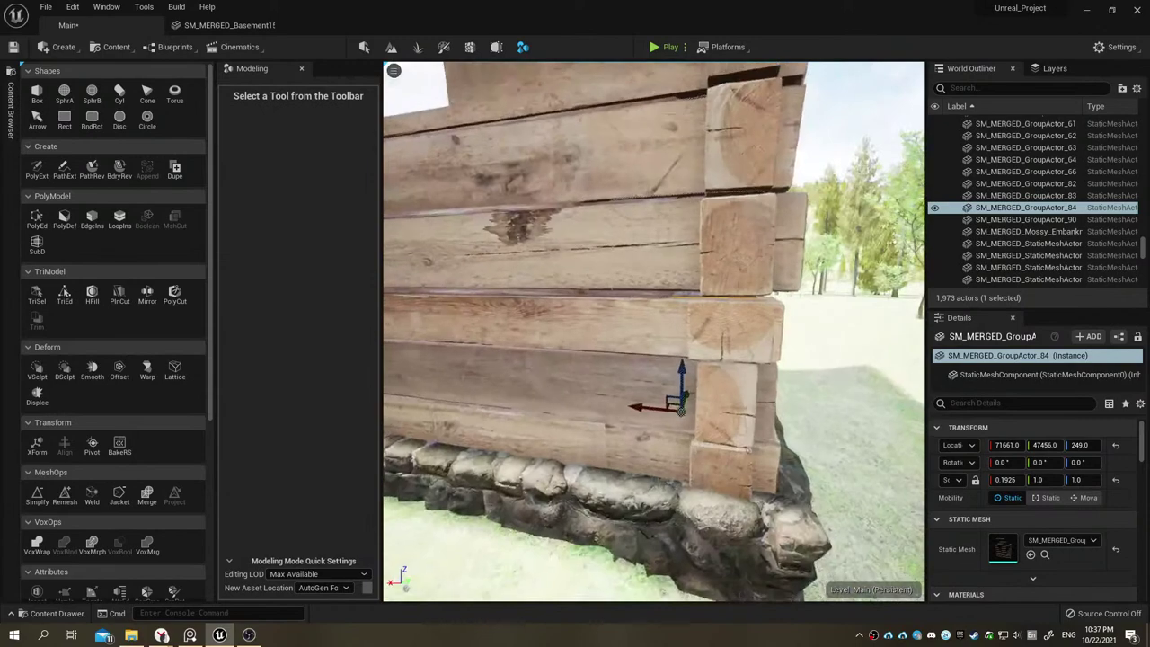
{"action": "right_click_drag", "start_coordinate": [633, 334], "coordinate": [629, 341]}
{"action": "left_click_drag", "start_coordinate": [654, 332], "coordinate": [564, 332], "text": "alt"}
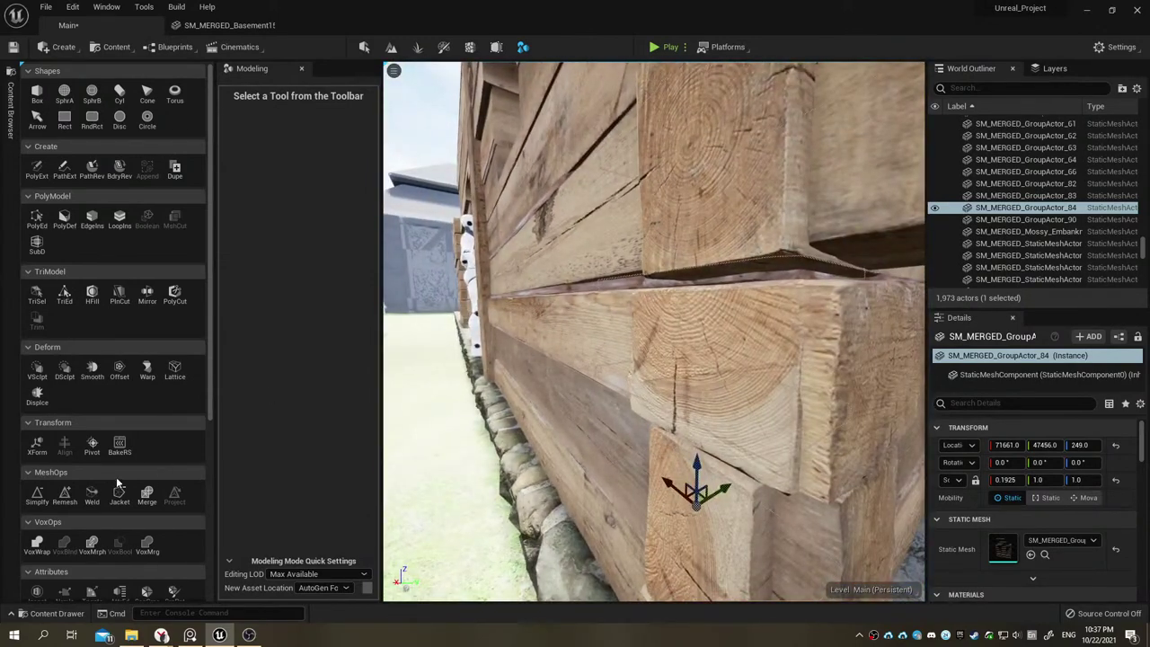
{"action": "left_click", "coordinate": [36, 443]}
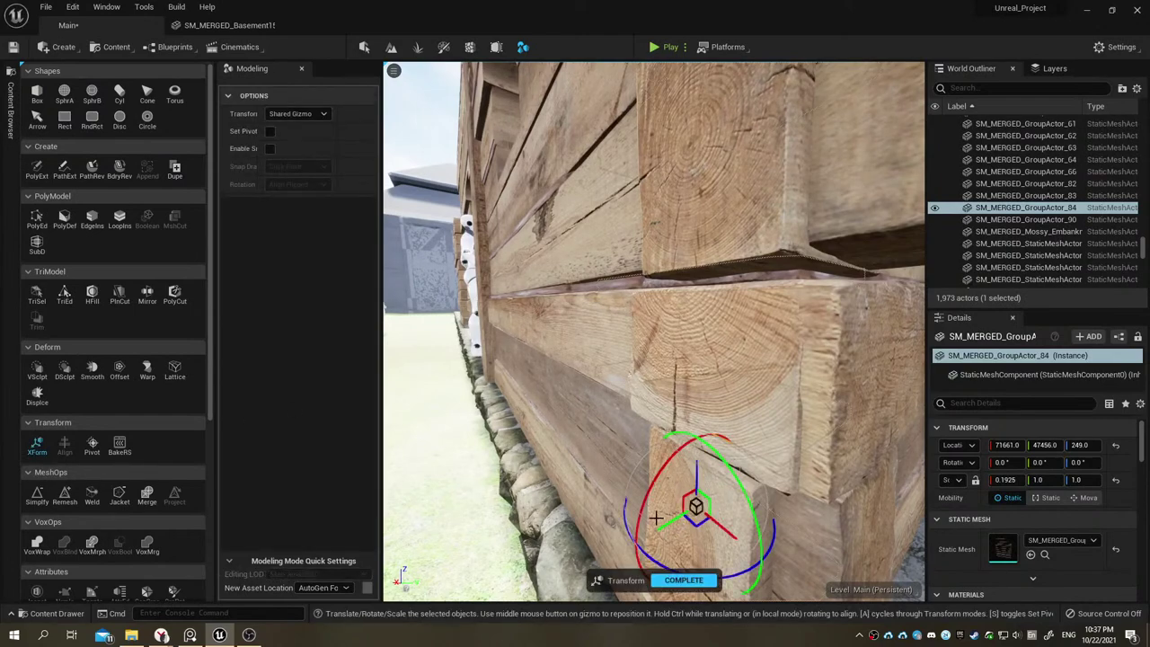
Step: Reselect the plank strip, try an X scale of 0.18, then undo the change
{"action": "left_click_drag", "start_coordinate": [714, 350], "coordinate": [620, 492], "text": "alt"}
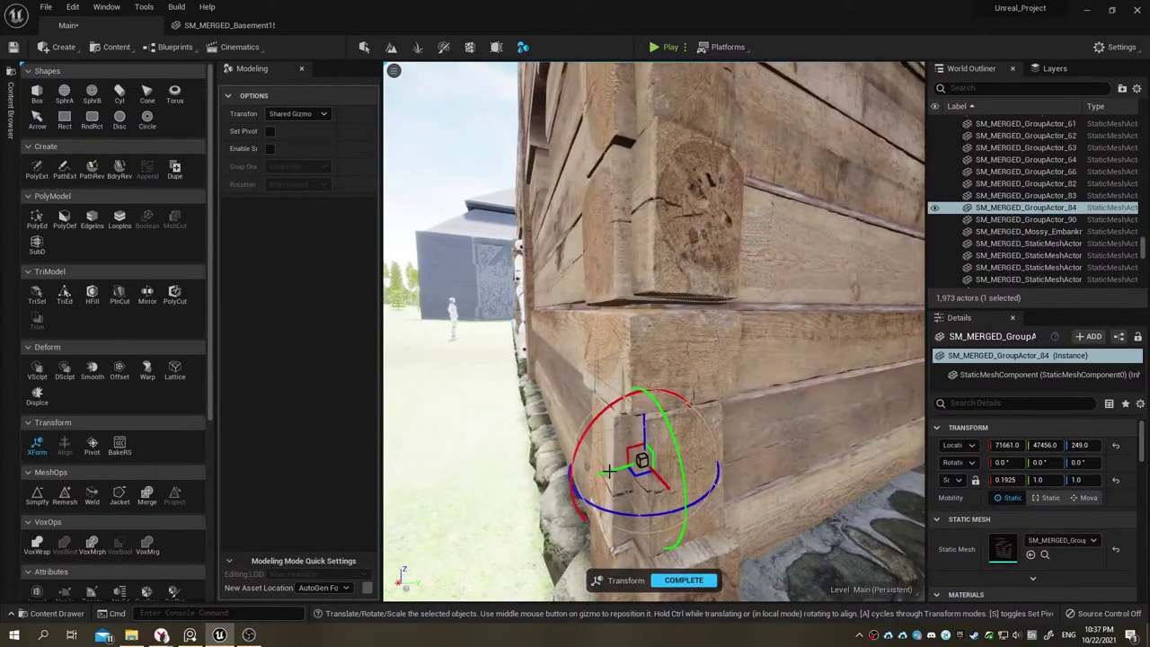
{"action": "left_click_drag", "start_coordinate": [583, 375], "coordinate": [585, 492], "text": "alt"}
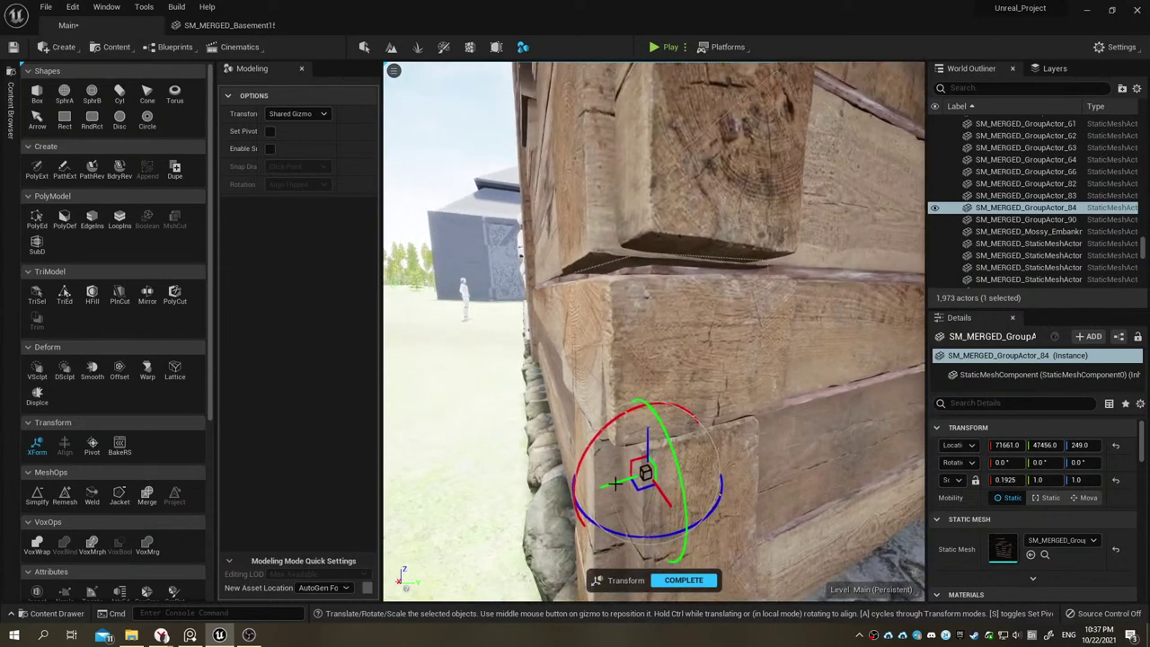
{"action": "left_click", "coordinate": [736, 481]}
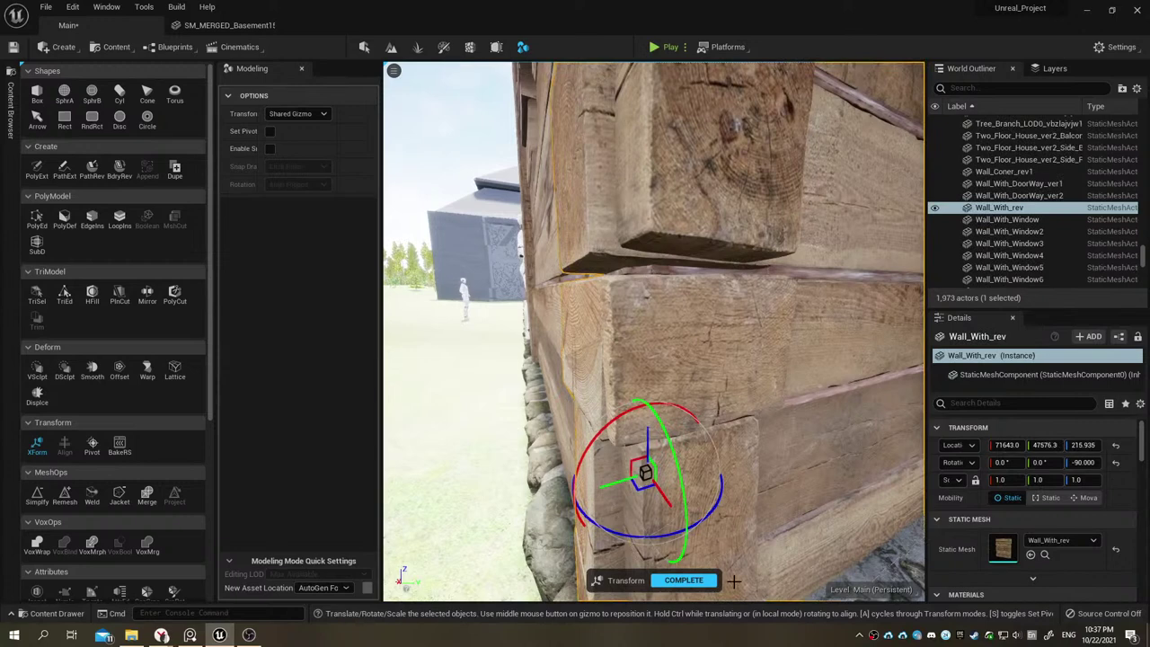
{"action": "left_click", "coordinate": [710, 581]}
{"action": "left_click", "coordinate": [623, 277]}
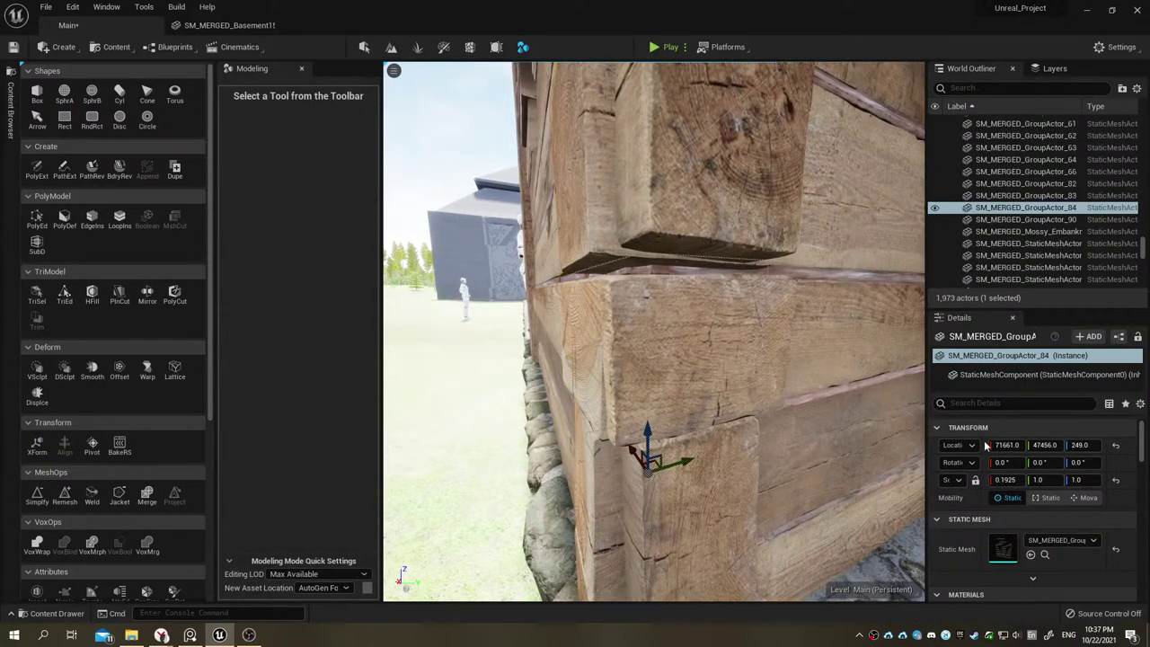
{"action": "left_click", "coordinate": [1005, 480]}
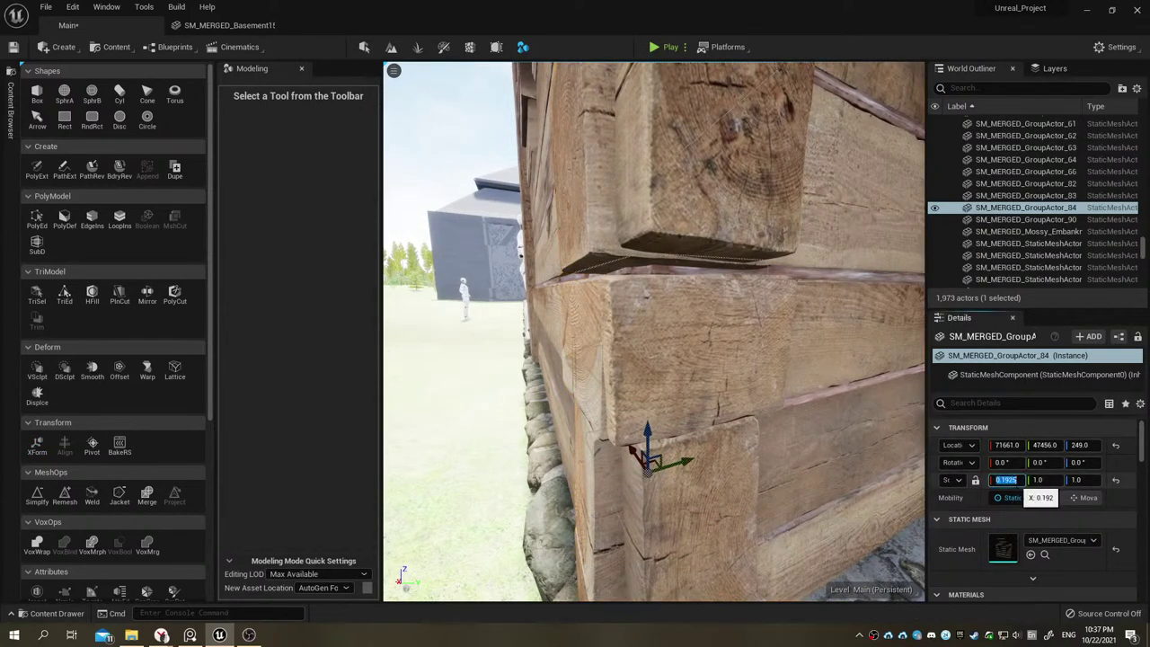
{"action": "type", "text": "0.18"}
{"action": "key", "text": "Return"}
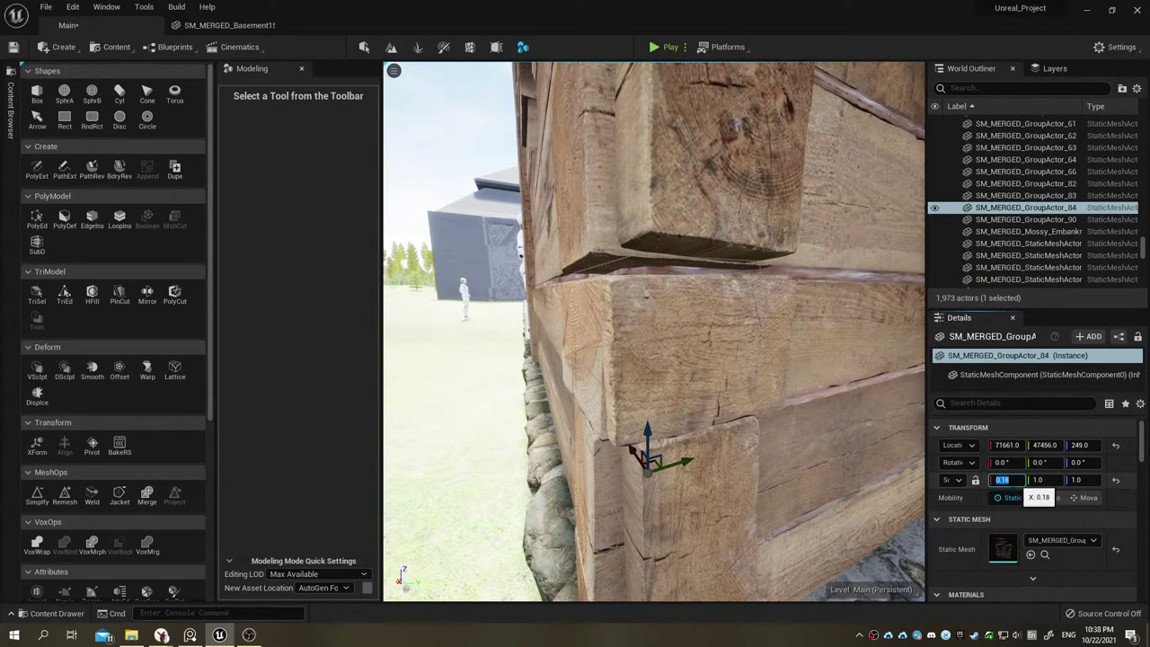
{"action": "left_click", "coordinate": [828, 479]}
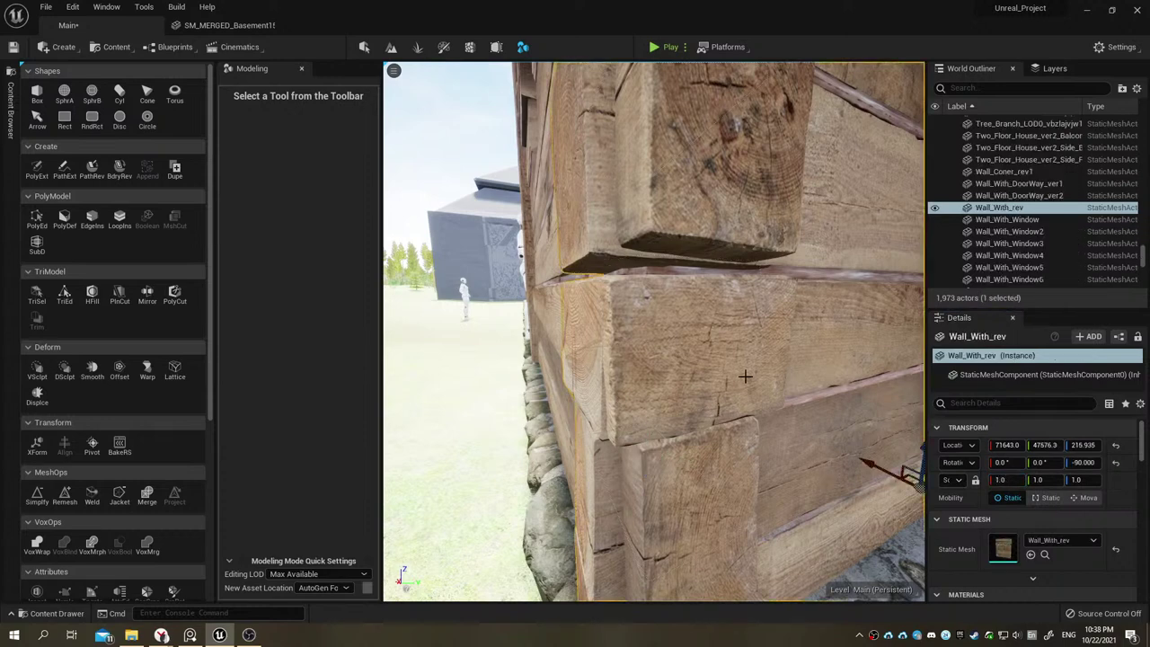
{"action": "key", "text": "ctrl+z"}
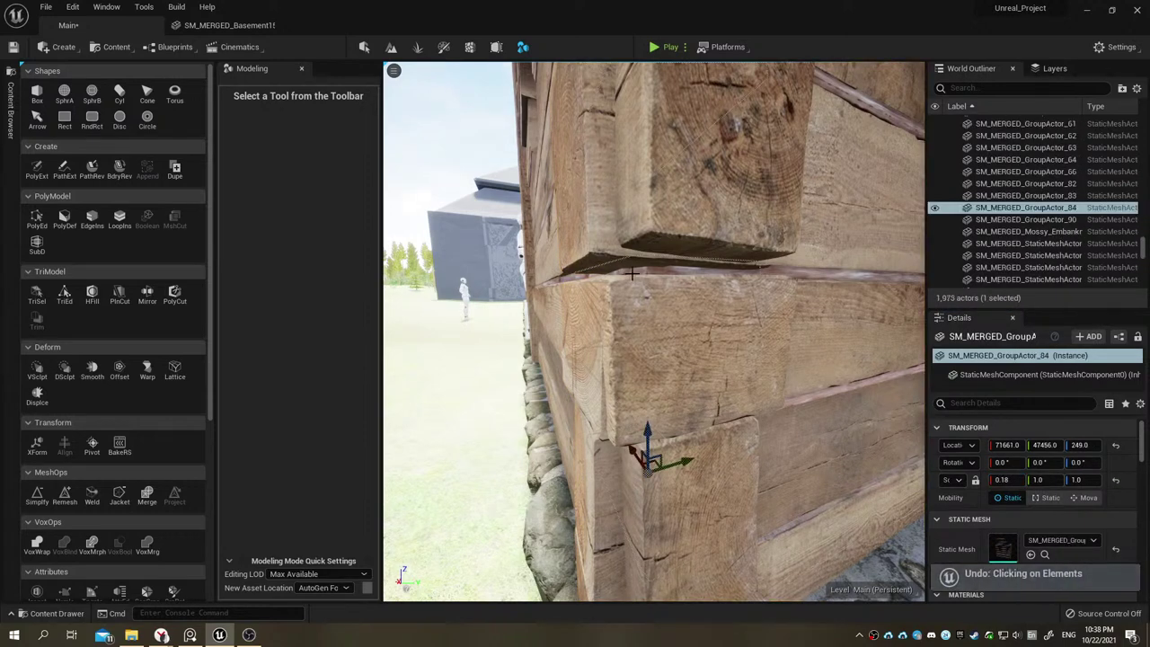
{"action": "key", "text": "ctrl+z"}
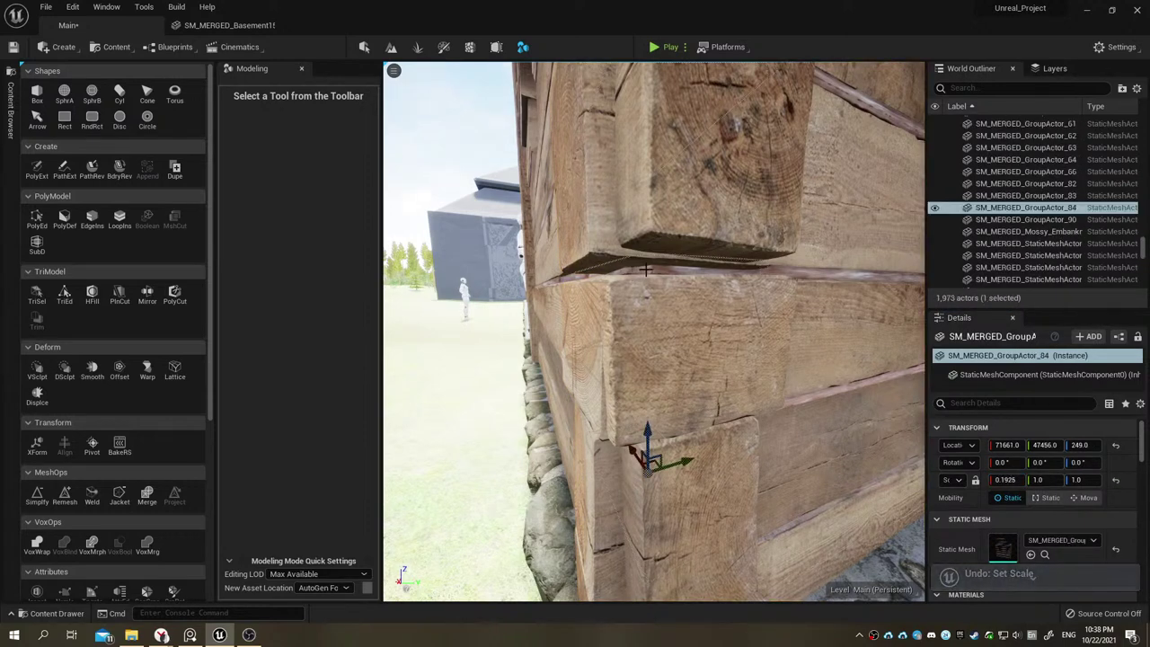
Step: Set the plank strip's Y scale to 1.06
{"action": "left_click_drag", "start_coordinate": [632, 273], "coordinate": [668, 260], "text": "alt"}
{"action": "left_click", "coordinate": [729, 266]}
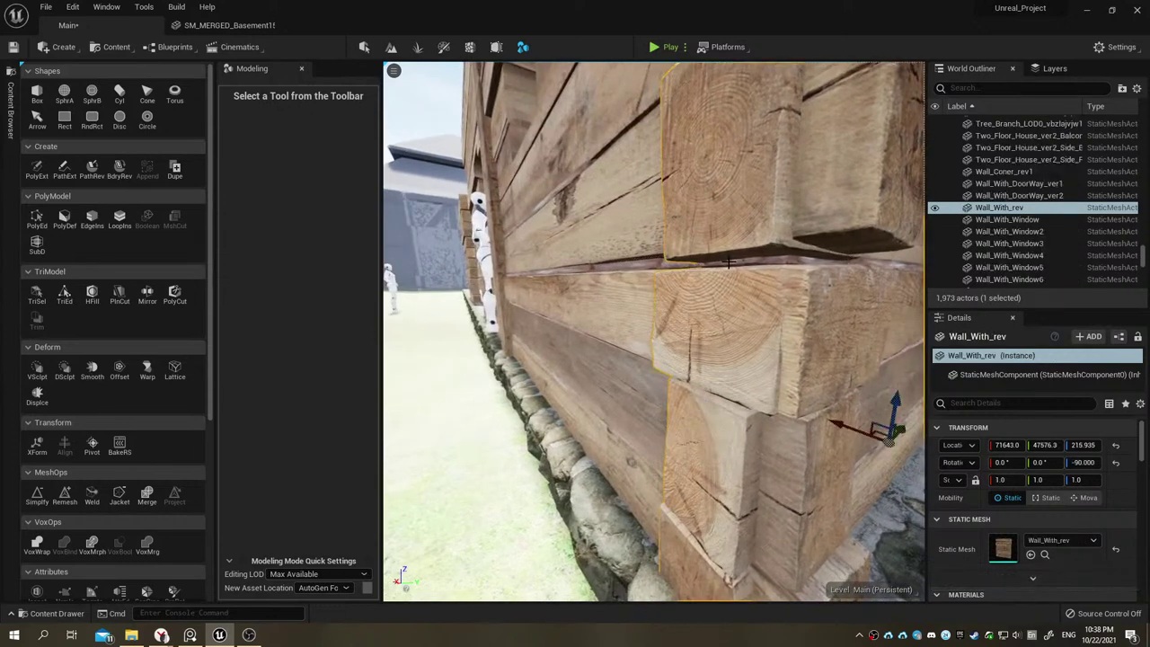
{"action": "left_click", "coordinate": [730, 262]}
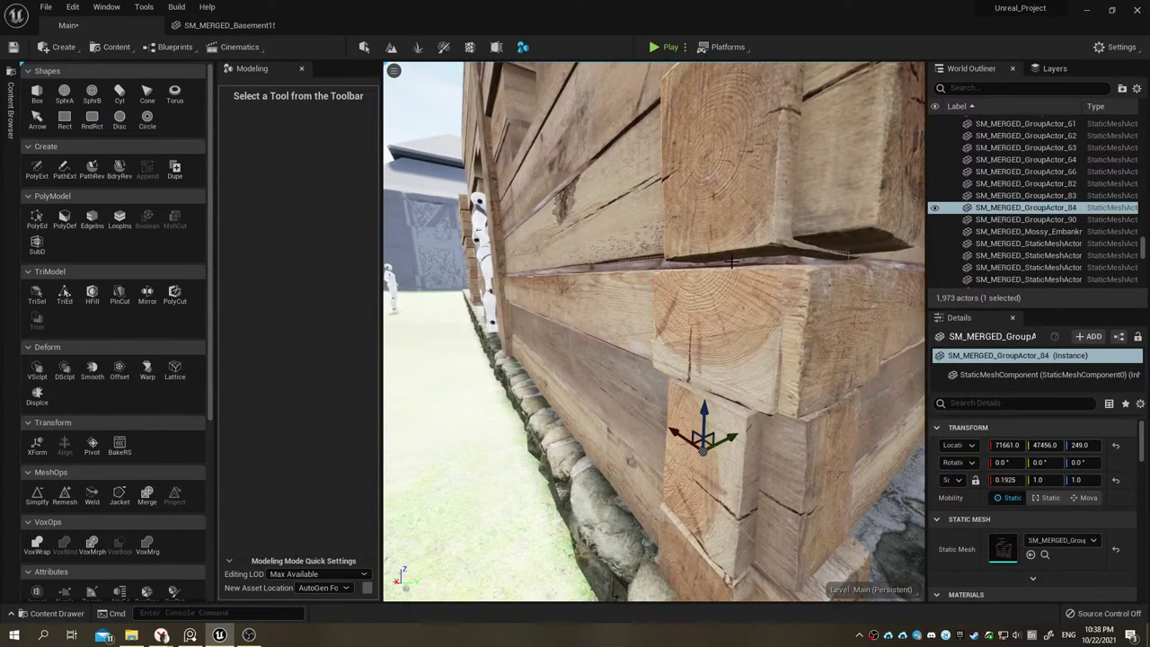
{"action": "left_click", "coordinate": [1039, 480]}
{"action": "type", "text": ".1"}
{"action": "key", "text": "Return"}
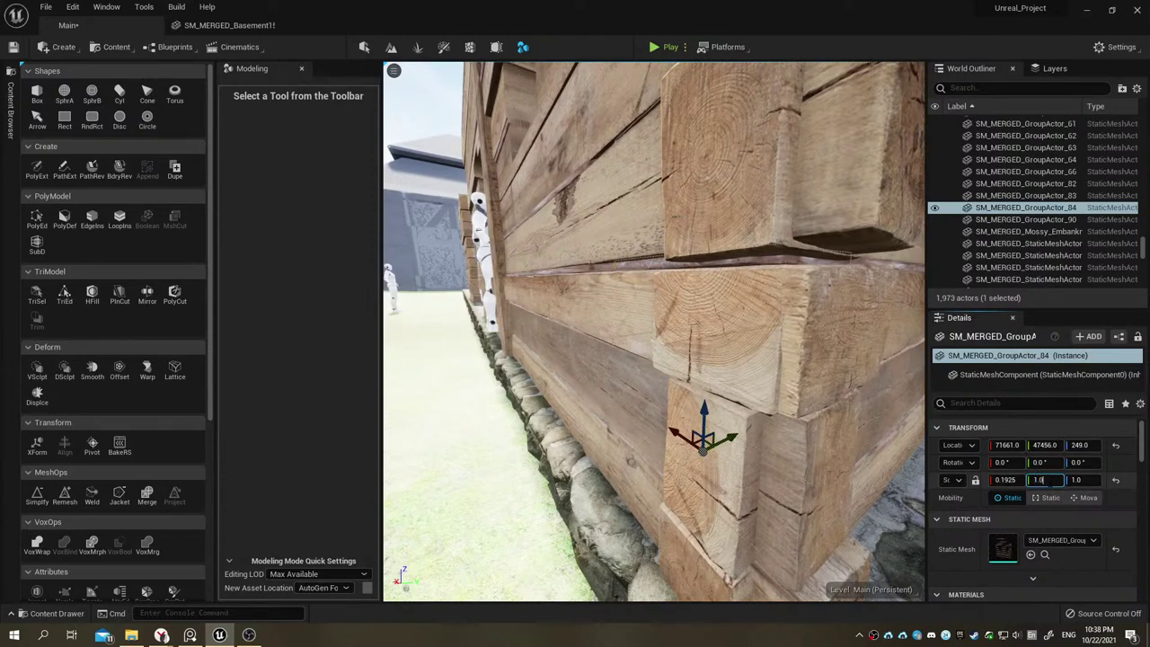
{"action": "key", "text": "Return"}
{"action": "key", "text": "Return"}
Step: Add Wall_With_Window_rev1 and Wall_With_rev to the selection and group them with the planks
{"action": "right_click_drag", "start_coordinate": [654, 331], "coordinate": [629, 330]}
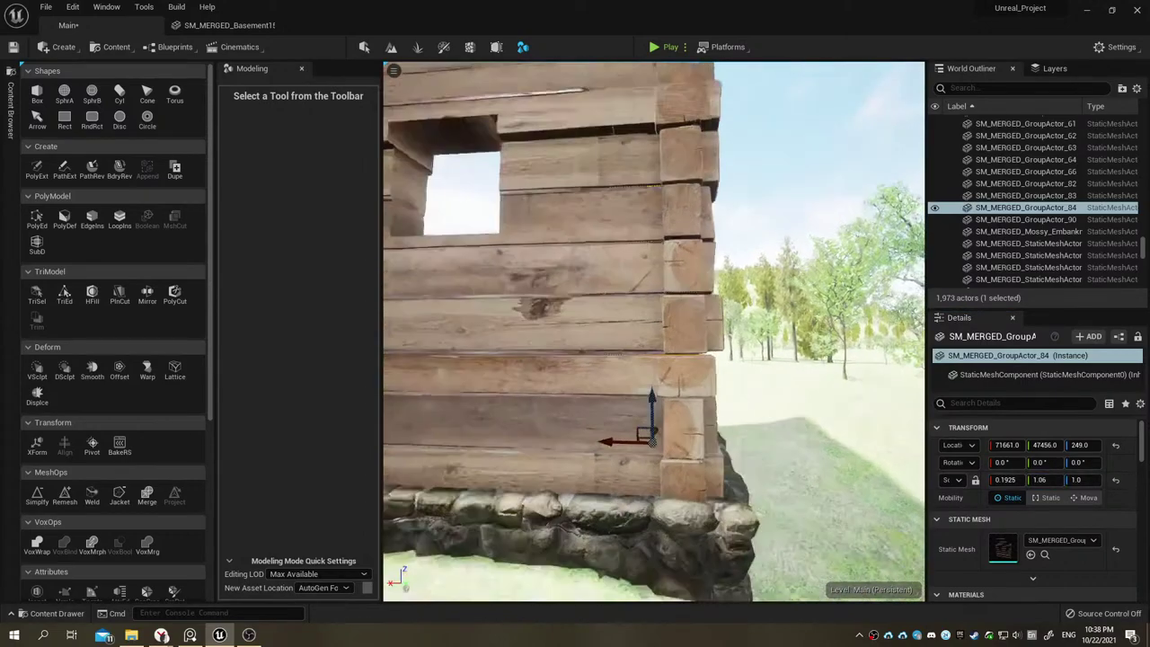
{"action": "right_click_drag", "start_coordinate": [665, 269], "coordinate": [680, 224]}
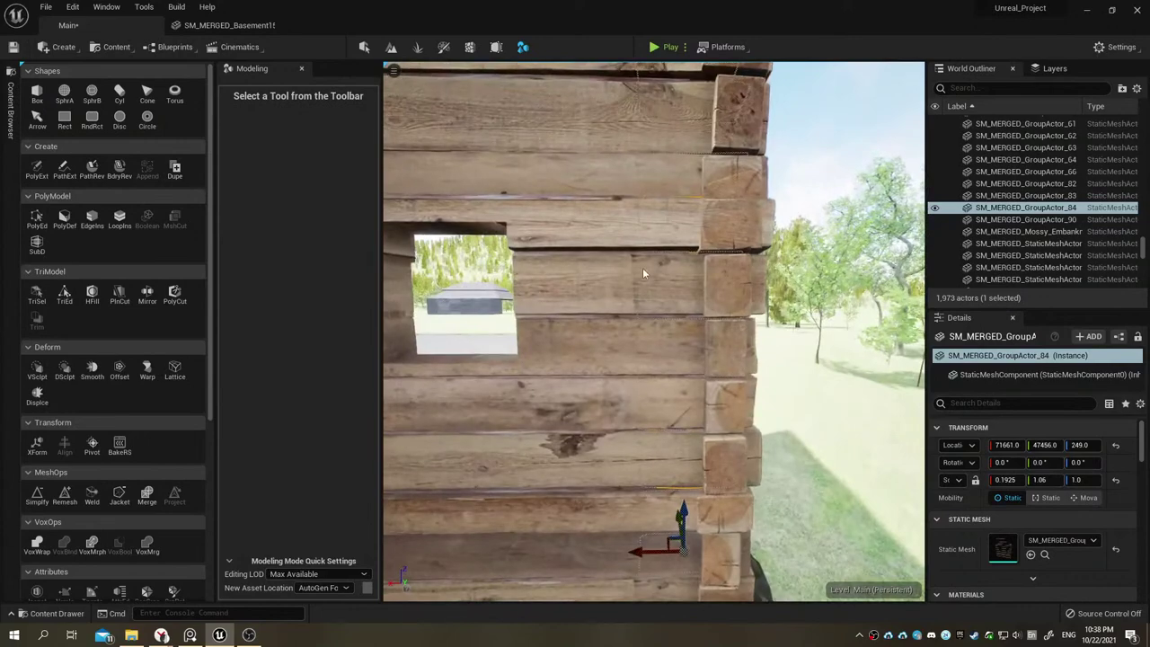
{"action": "left_click", "coordinate": [681, 224], "text": "ctrl"}
{"action": "right_click_drag", "start_coordinate": [654, 331], "coordinate": [629, 331]}
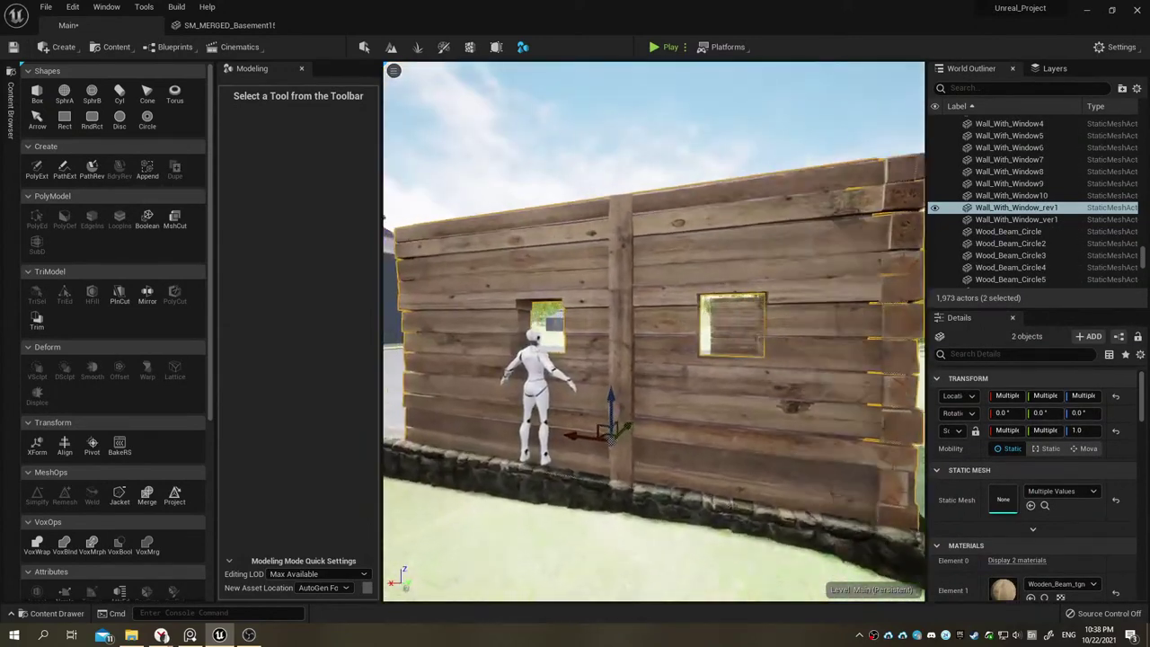
{"action": "right_click_drag", "start_coordinate": [668, 298], "coordinate": [629, 297]}
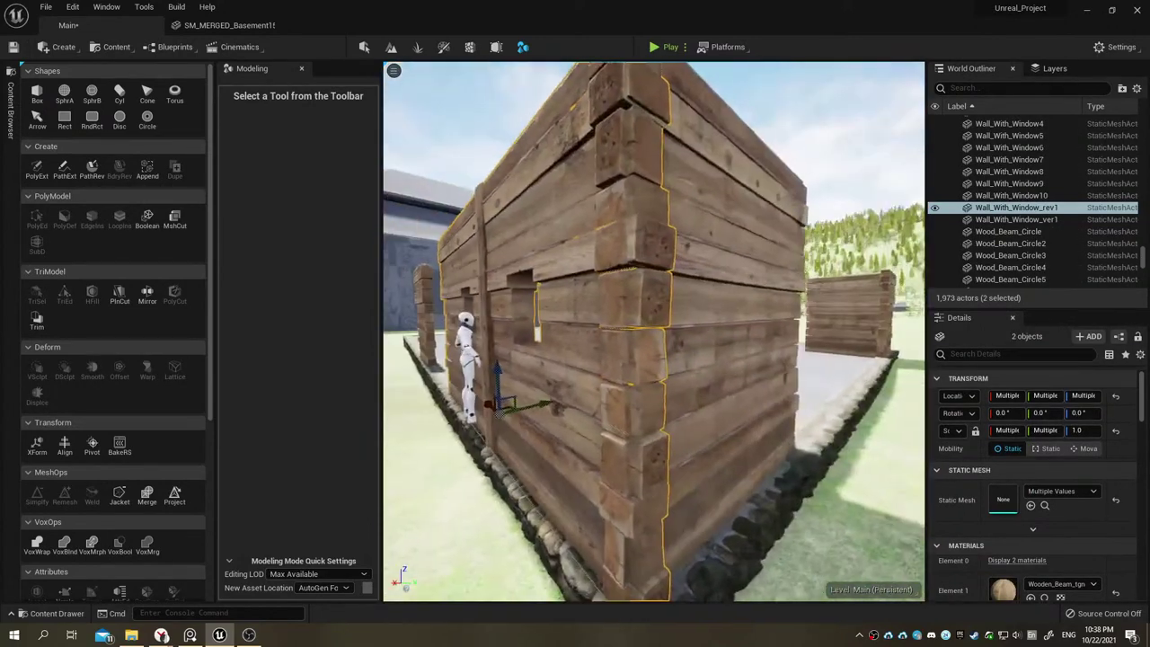
{"action": "left_click", "coordinate": [707, 297], "text": "ctrl"}
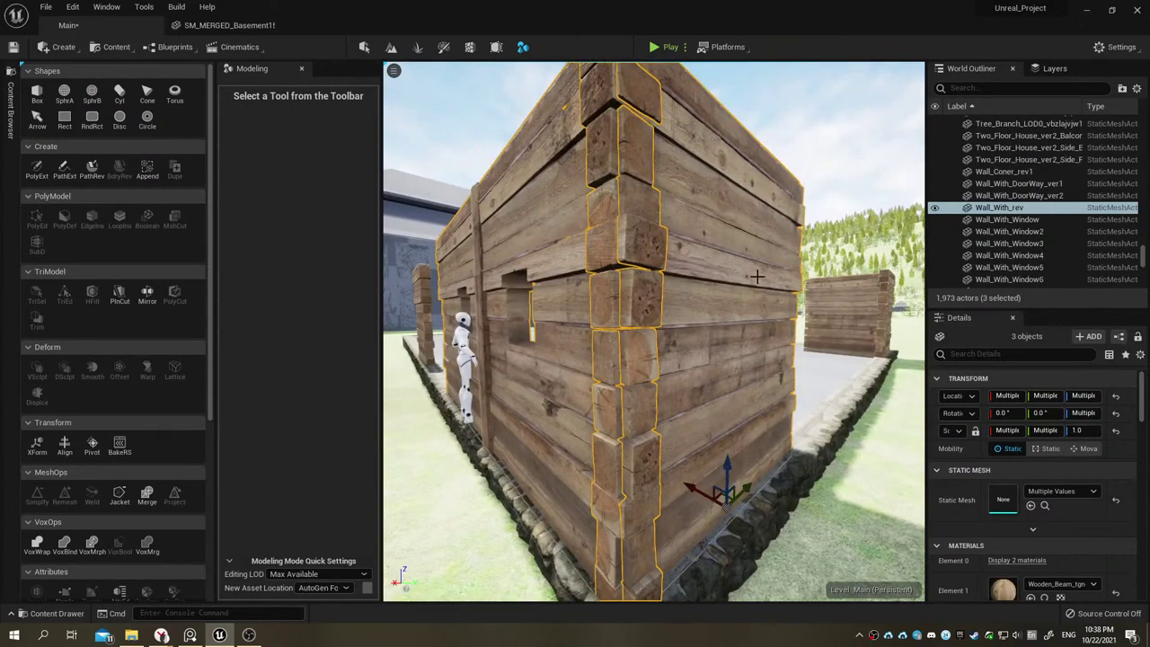
{"action": "key", "text": "ctrl+g"}
{"action": "left_click", "coordinate": [934, 220]}
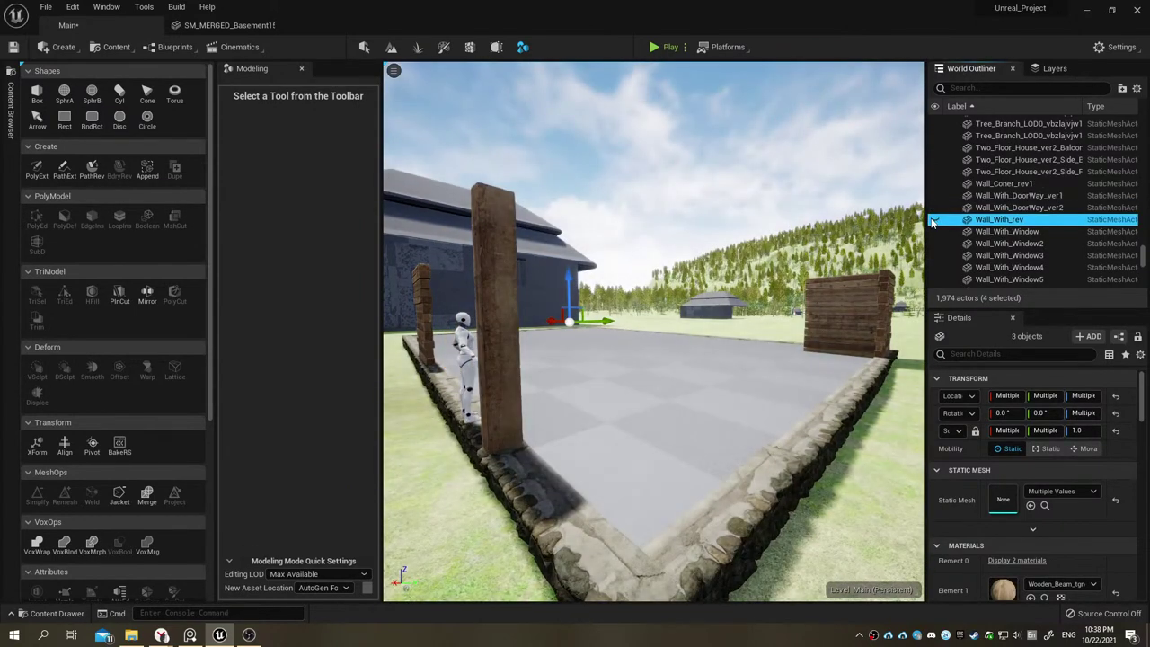
{"action": "left_click", "coordinate": [934, 220]}
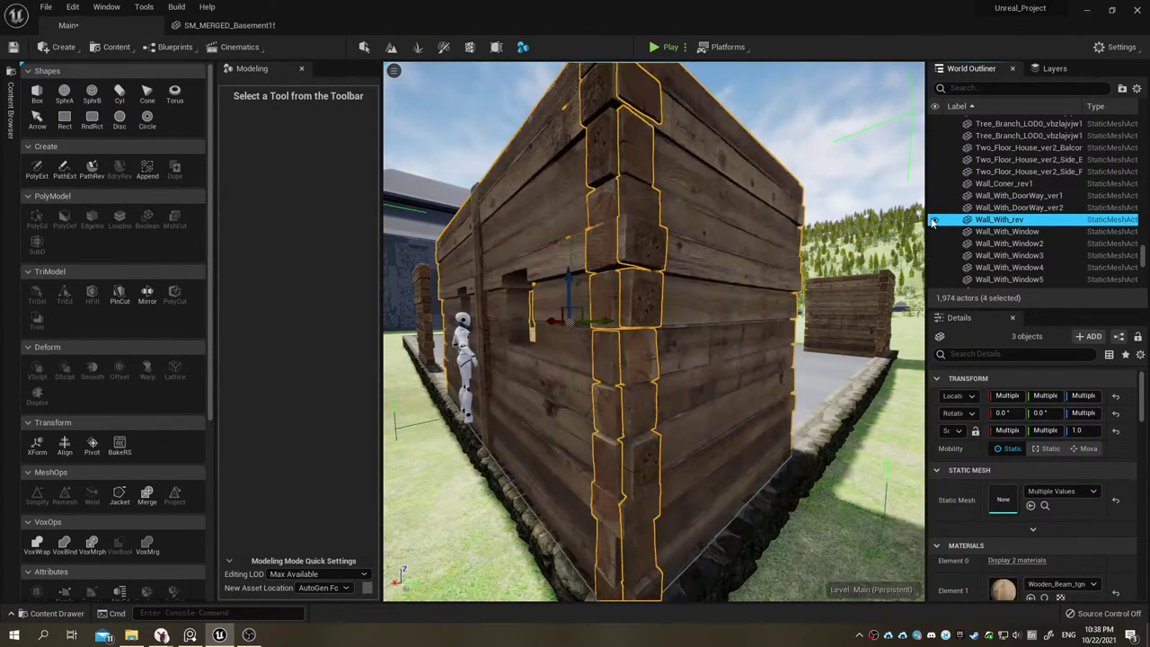
Step: Merge the selected actors, targeting the Houses/Two_Floor_House/Rev1 folder
{"action": "right_click", "coordinate": [1020, 219]}
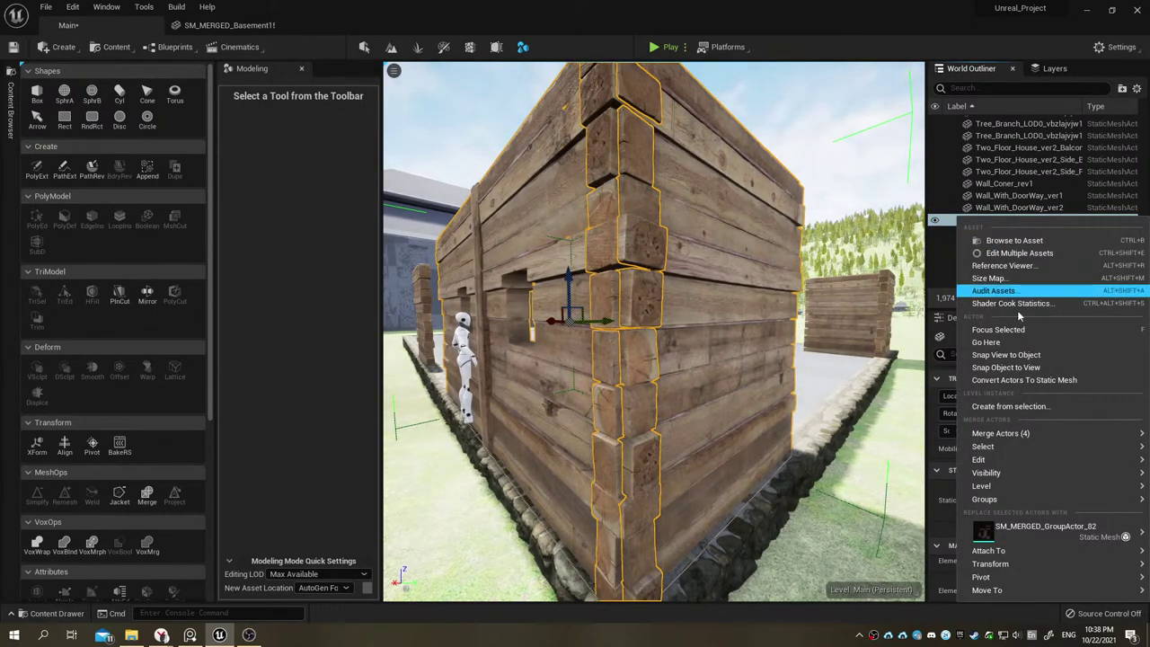
{"action": "mouse_move", "coordinate": [1000, 433]}
{"action": "left_click", "coordinate": [923, 442]}
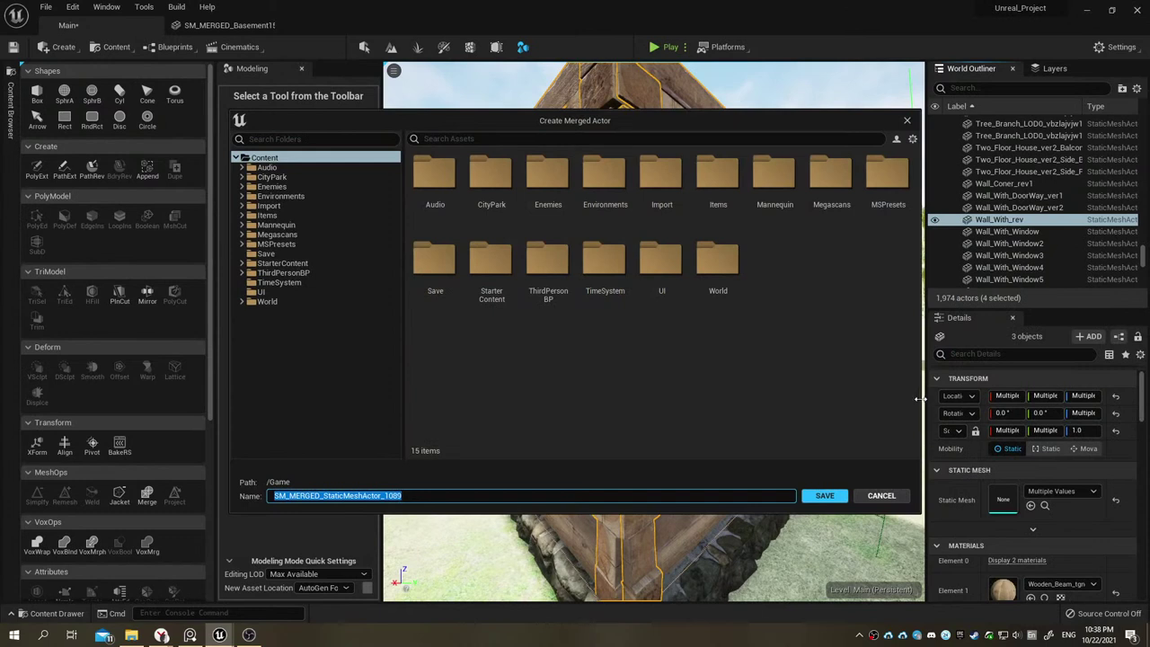
{"action": "double_click", "coordinate": [596, 190]}
{"action": "left_click", "coordinate": [427, 172]}
{"action": "double_click", "coordinate": [427, 171]}
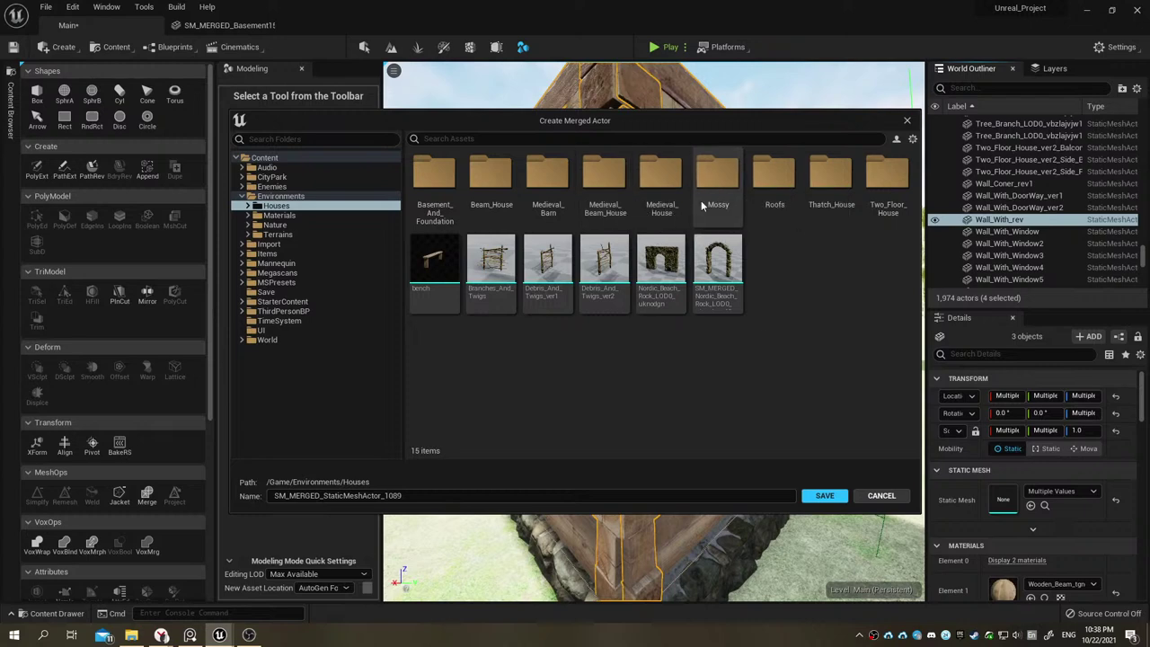
{"action": "double_click", "coordinate": [886, 178]}
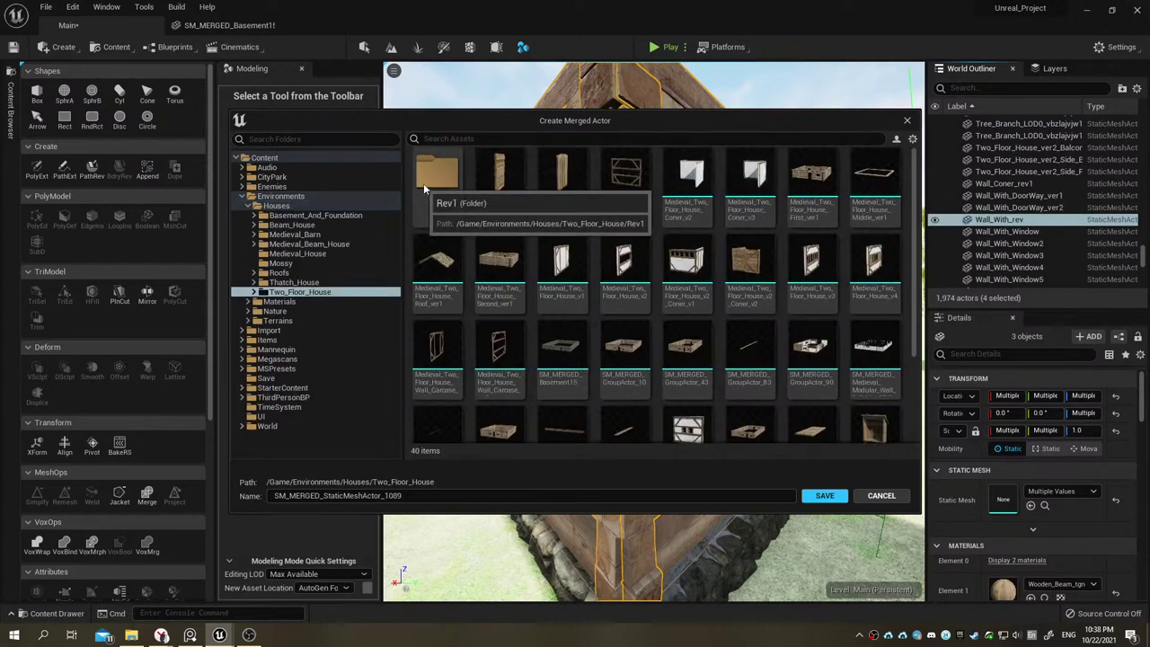
{"action": "double_click", "coordinate": [423, 183]}
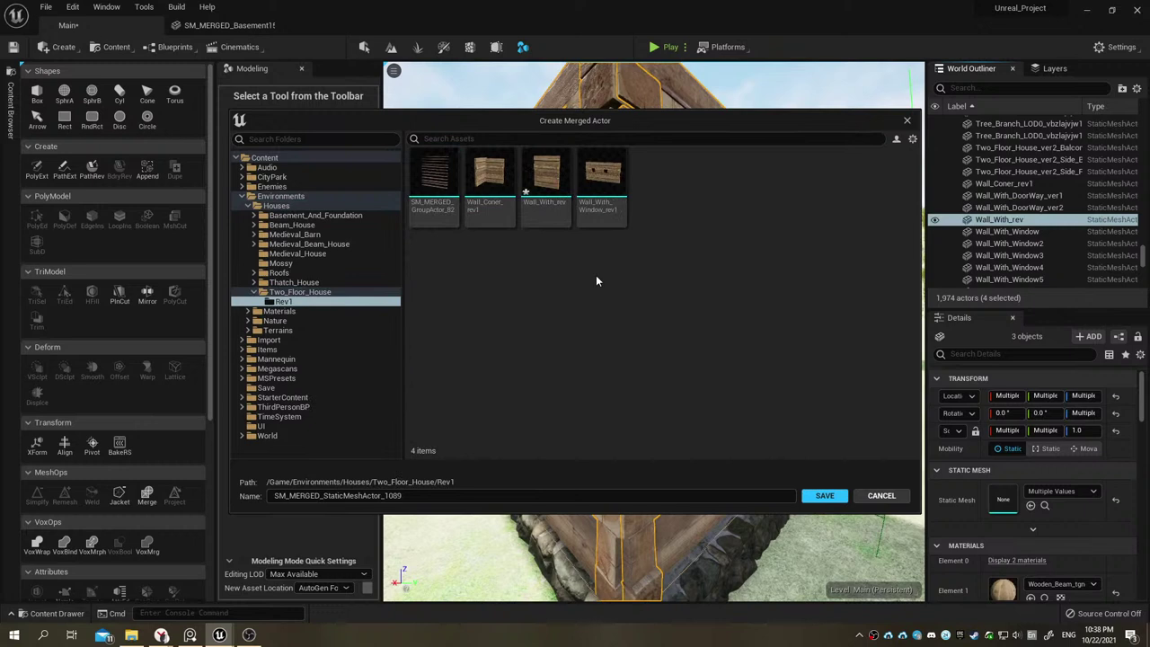
Step: Save the merged mesh as Wall_With_Window_Coner_rev1
{"action": "left_click", "coordinate": [602, 175]}
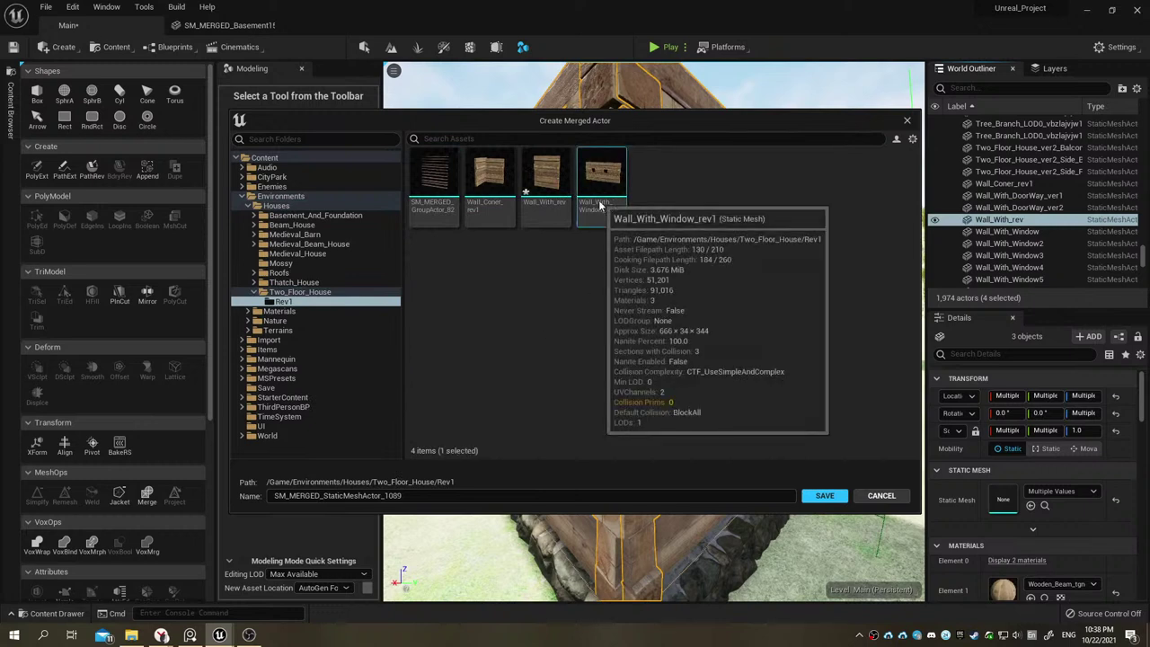
{"action": "left_click", "coordinate": [340, 497]}
{"action": "left_click", "coordinate": [343, 496]}
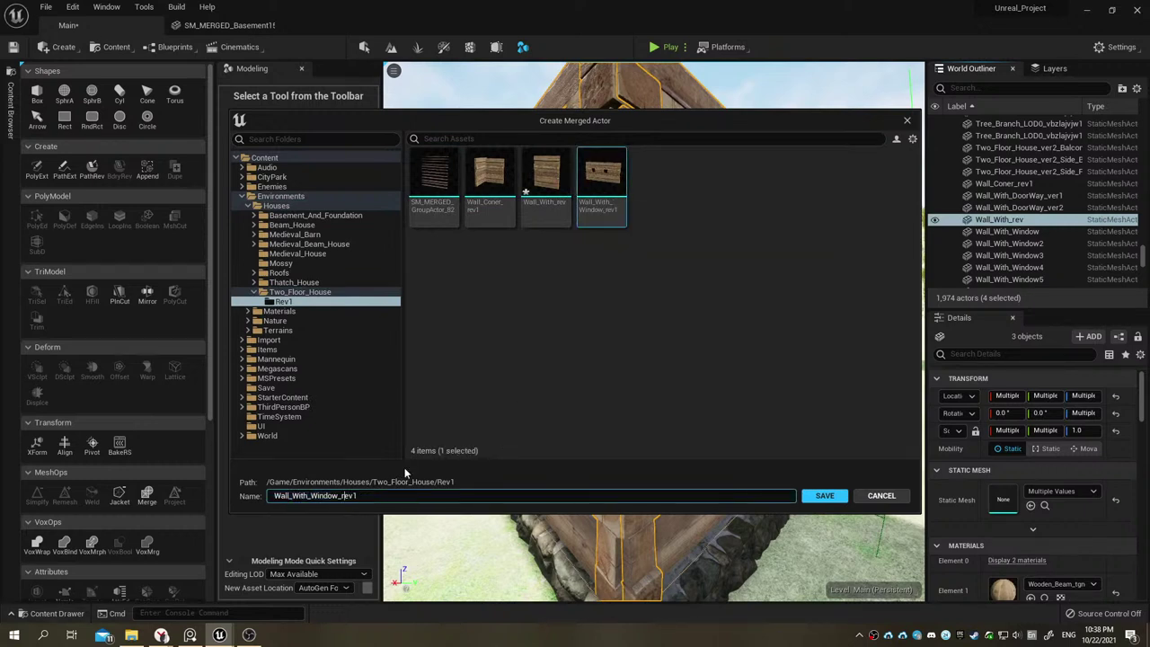
{"action": "type", "text": "Coner"}
{"action": "type", "text": "_"}
{"action": "key", "text": "Return"}
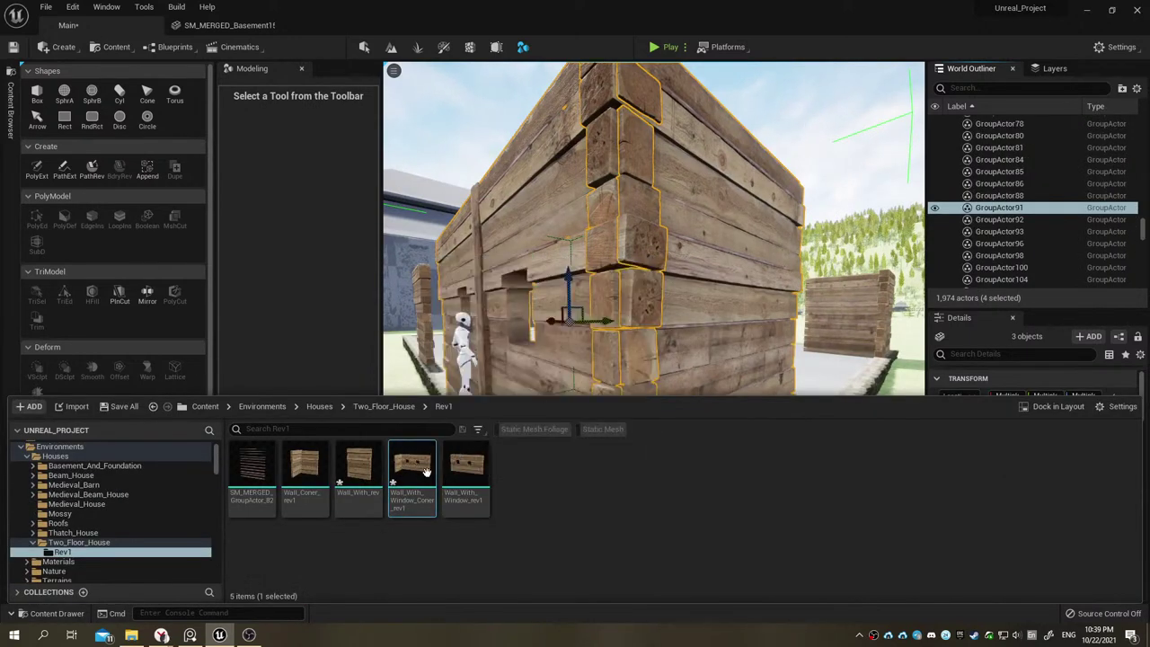
Step: Place Wall_With_Window_Coner_rev1 in the level and lower it slightly
{"action": "left_click_drag", "start_coordinate": [426, 472], "coordinate": [632, 362]}
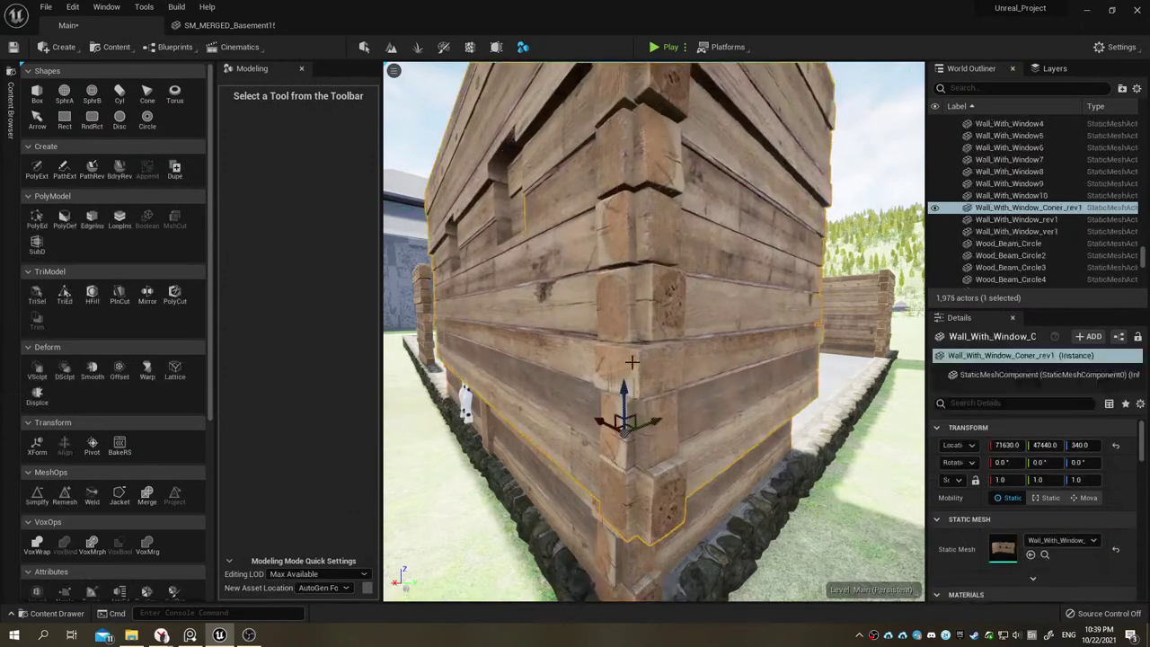
{"action": "right_click_drag", "start_coordinate": [632, 362], "coordinate": [683, 362]}
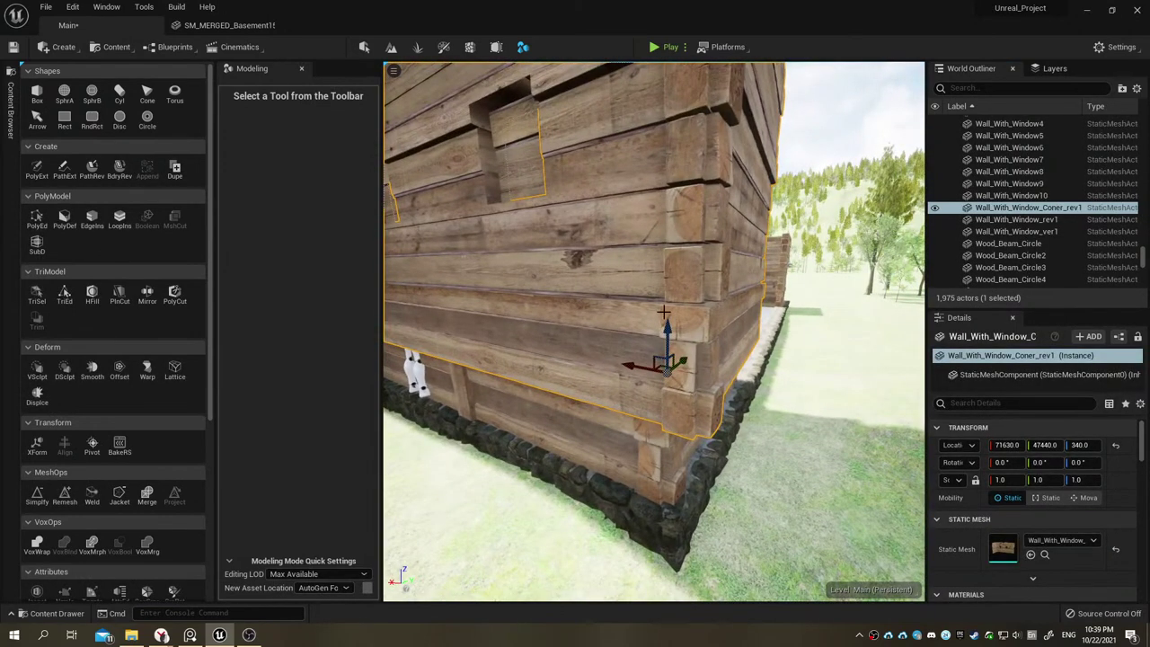
{"action": "left_click_drag", "start_coordinate": [667, 335], "coordinate": [672, 418]}
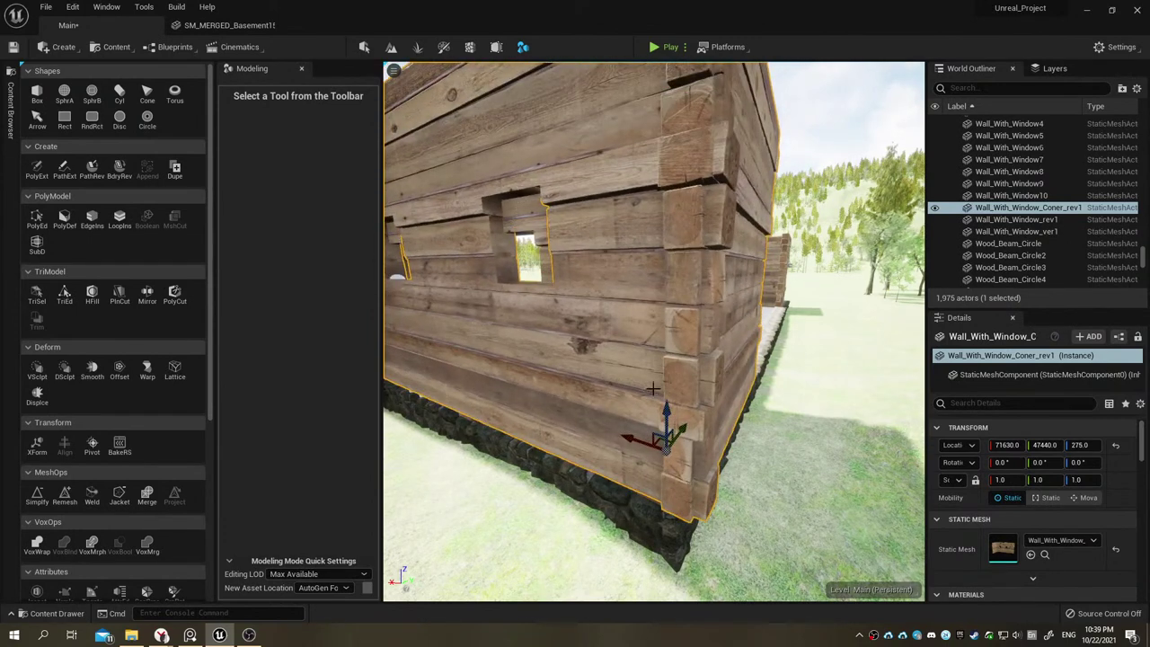
Step: Move the corner wall's pivot to the centre of the mesh and accept it
{"action": "left_click", "coordinate": [97, 443]}
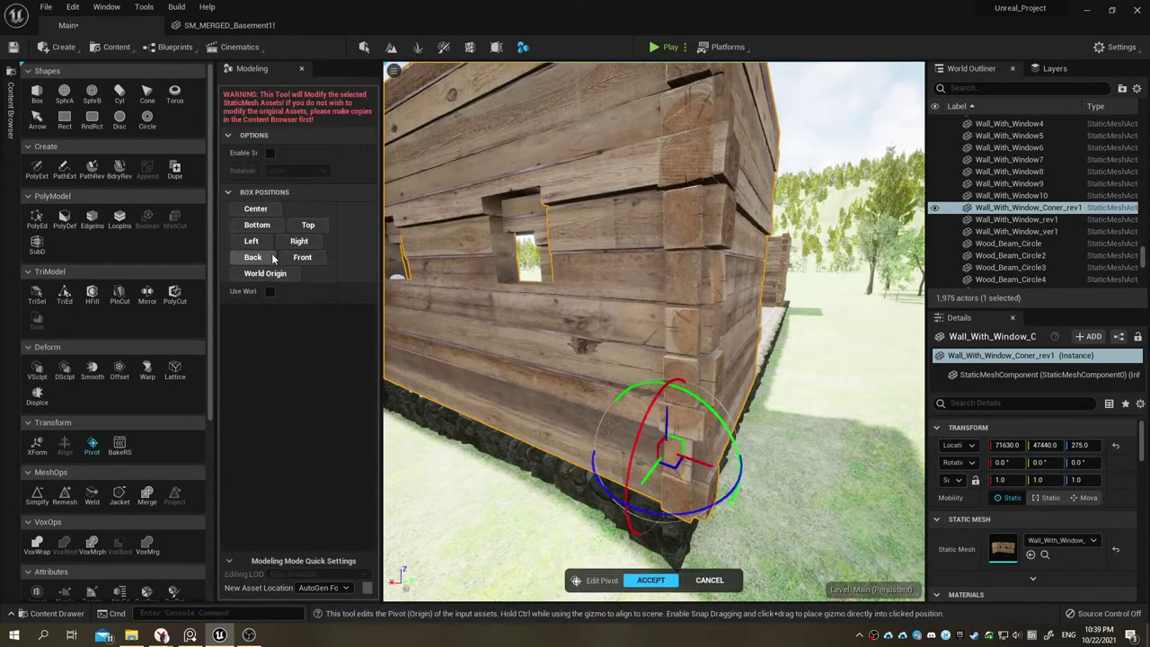
{"action": "left_click", "coordinate": [269, 229]}
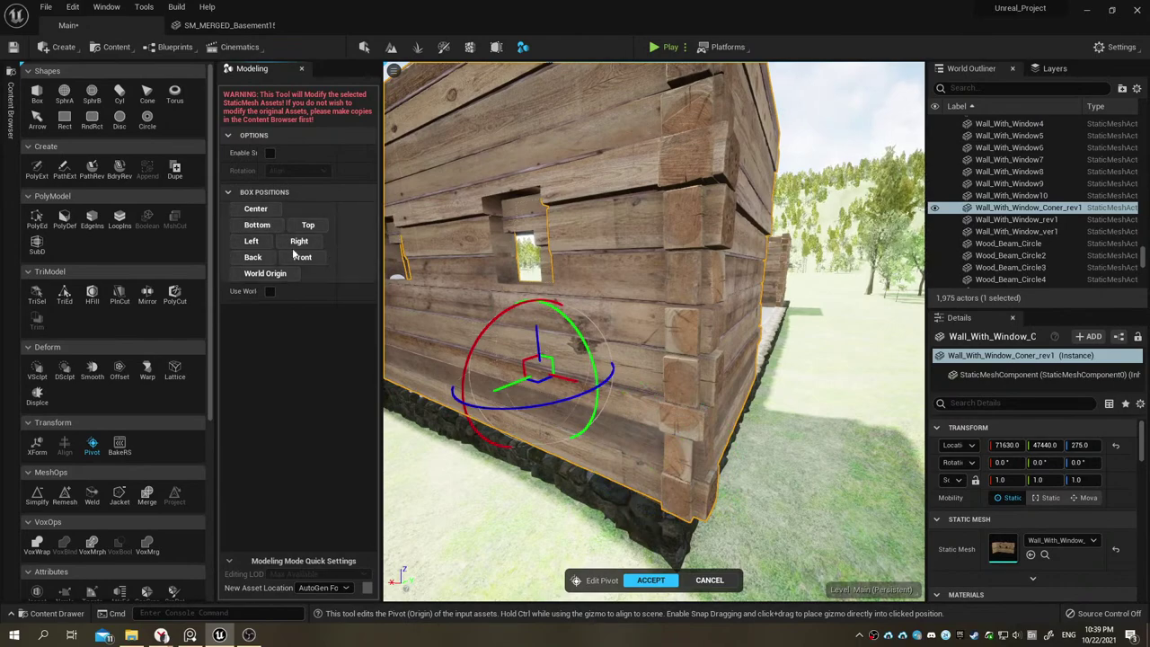
{"action": "right_click_drag", "start_coordinate": [414, 233], "coordinate": [539, 256]}
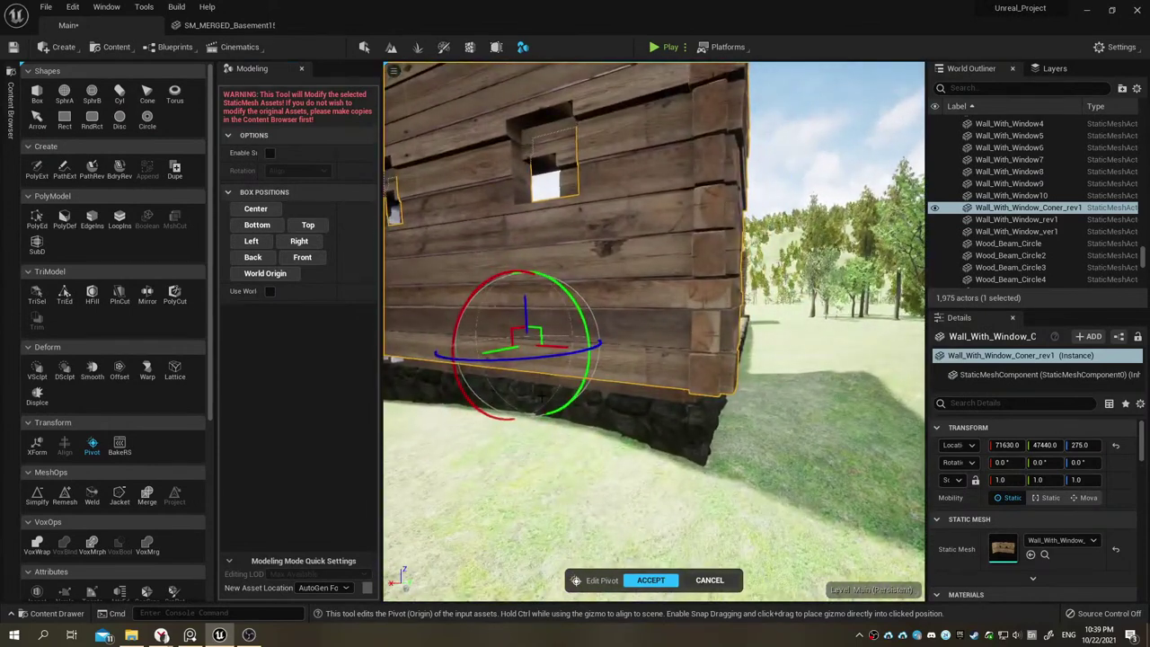
{"action": "left_click", "coordinate": [269, 212]}
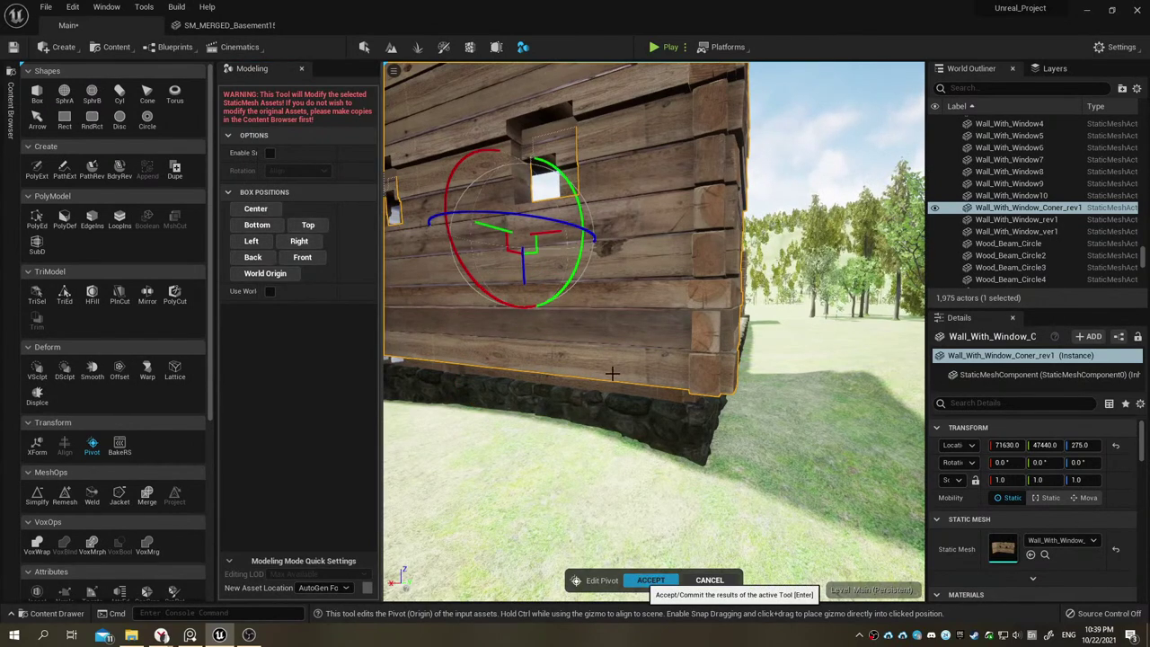
{"action": "left_click", "coordinate": [650, 579]}
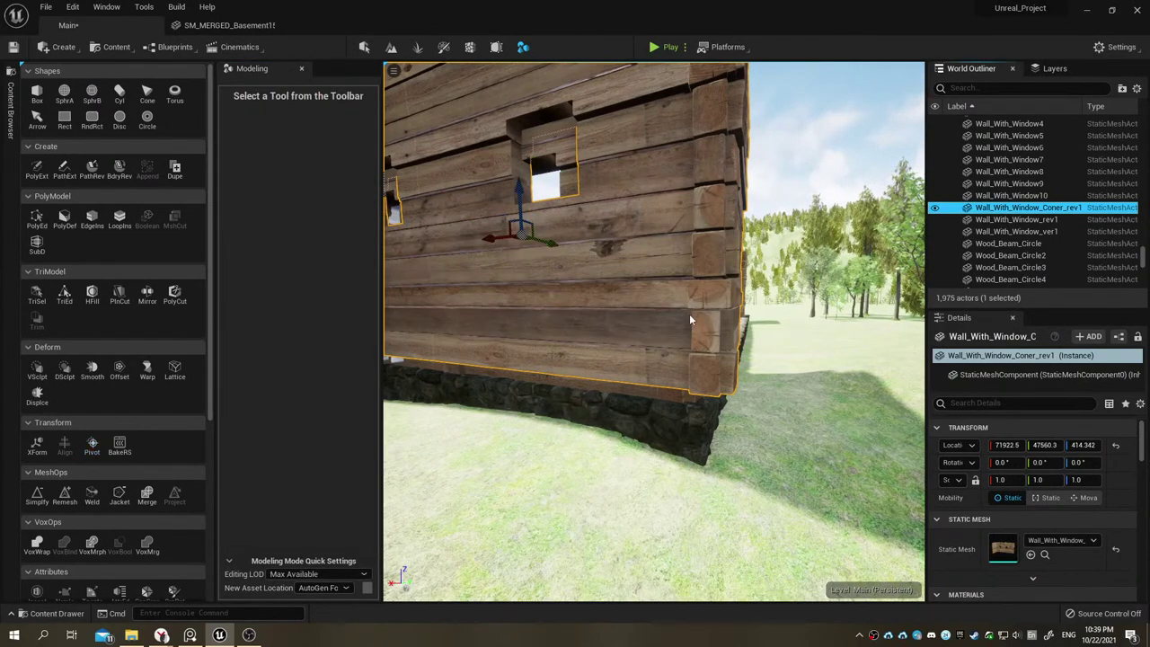
{"action": "right_click_drag", "start_coordinate": [658, 286], "coordinate": [629, 297]}
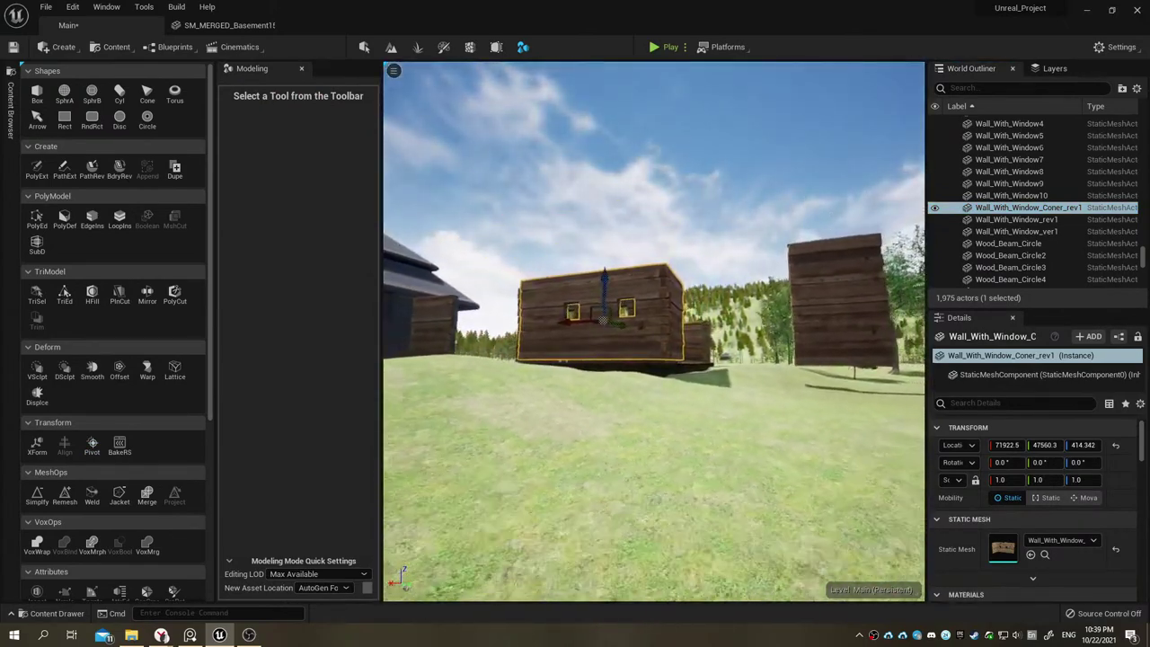
Step: Position the corner wall at 71952.0, 47577.0, 390.0 on the basement corner, then select the four original walls
{"action": "mouse_move", "coordinate": [629, 296]}
{"action": "right_mouse_down"}
{"action": "mouse_move", "coordinate": [386, 344]}
{"action": "mouse_move", "coordinate": [395, 297]}
{"action": "right_mouse_up"}
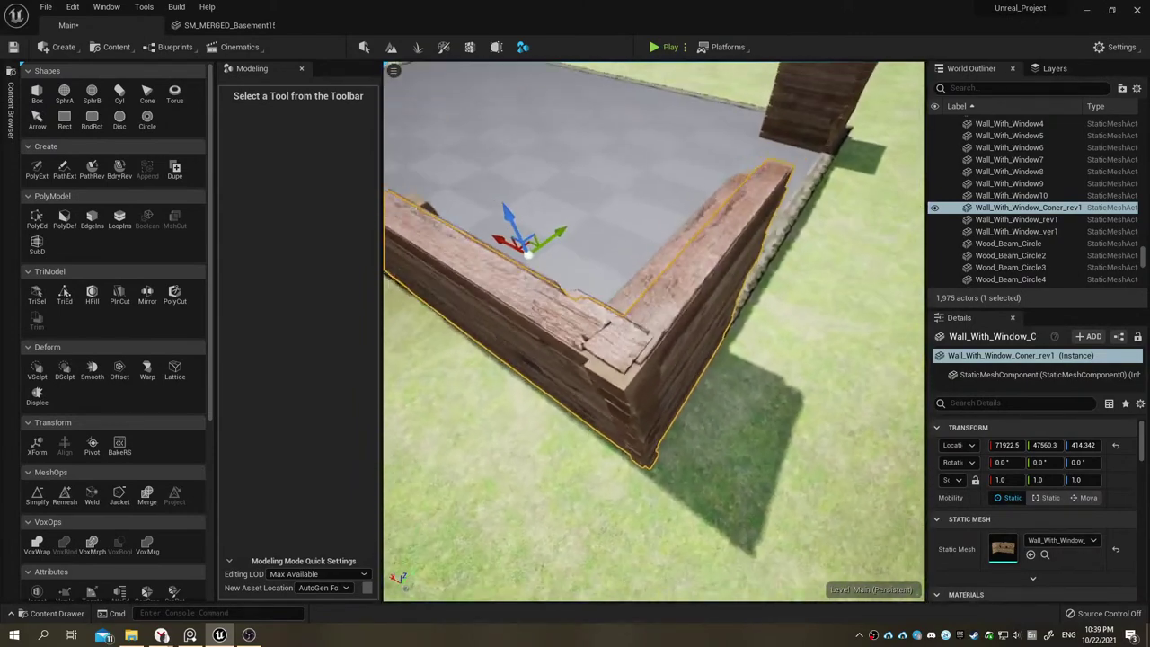
{"action": "right_click_drag", "start_coordinate": [628, 279], "coordinate": [628, 280]}
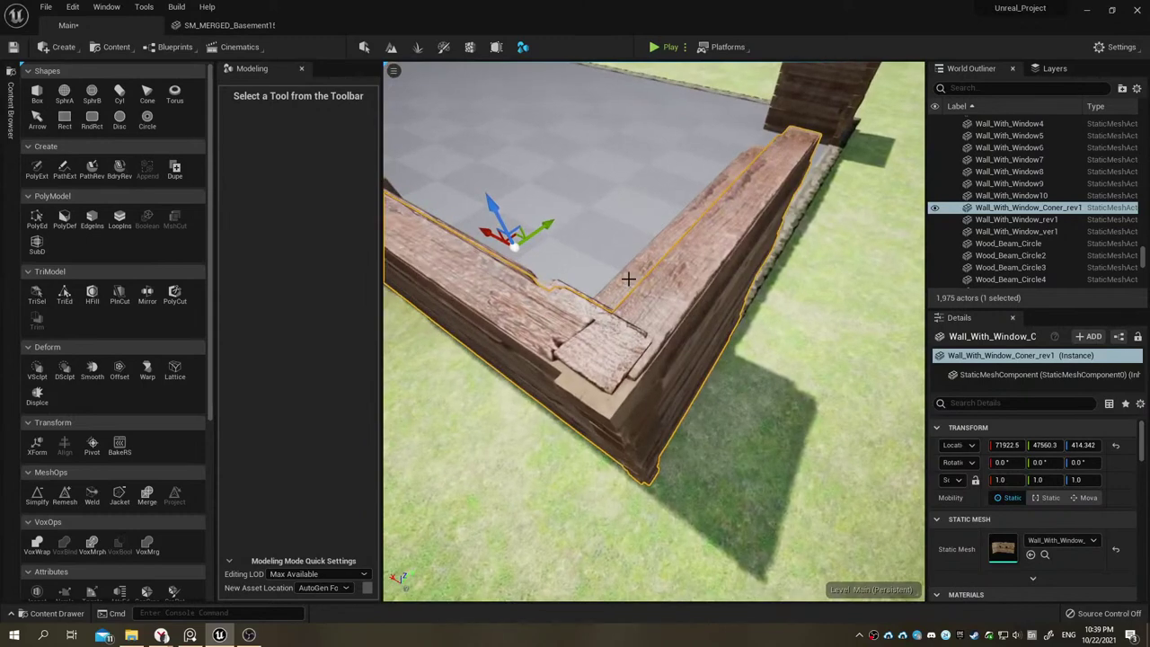
{"action": "mouse_move", "coordinate": [1007, 444]}
{"action": "left_mouse_down"}
{"action": "mouse_move", "coordinate": [1080, 444]}
{"action": "mouse_move", "coordinate": [1009, 445]}
{"action": "left_mouse_up"}
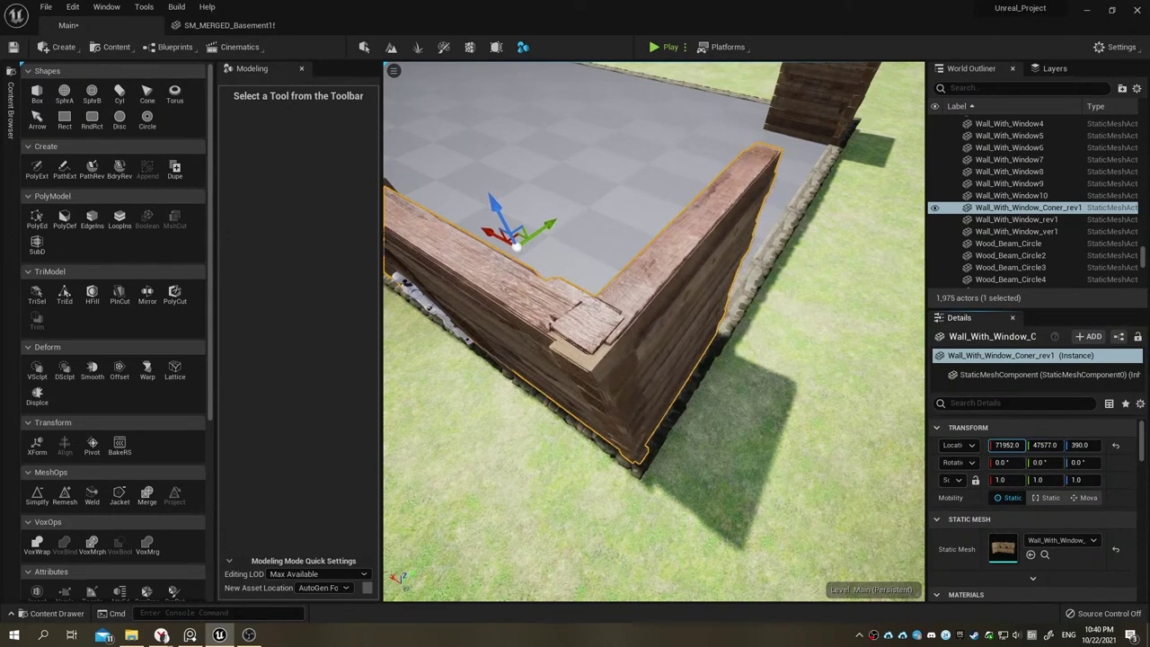
{"action": "scroll", "coordinate": [559, 338], "scroll_direction": "up", "scroll_amount": 1}
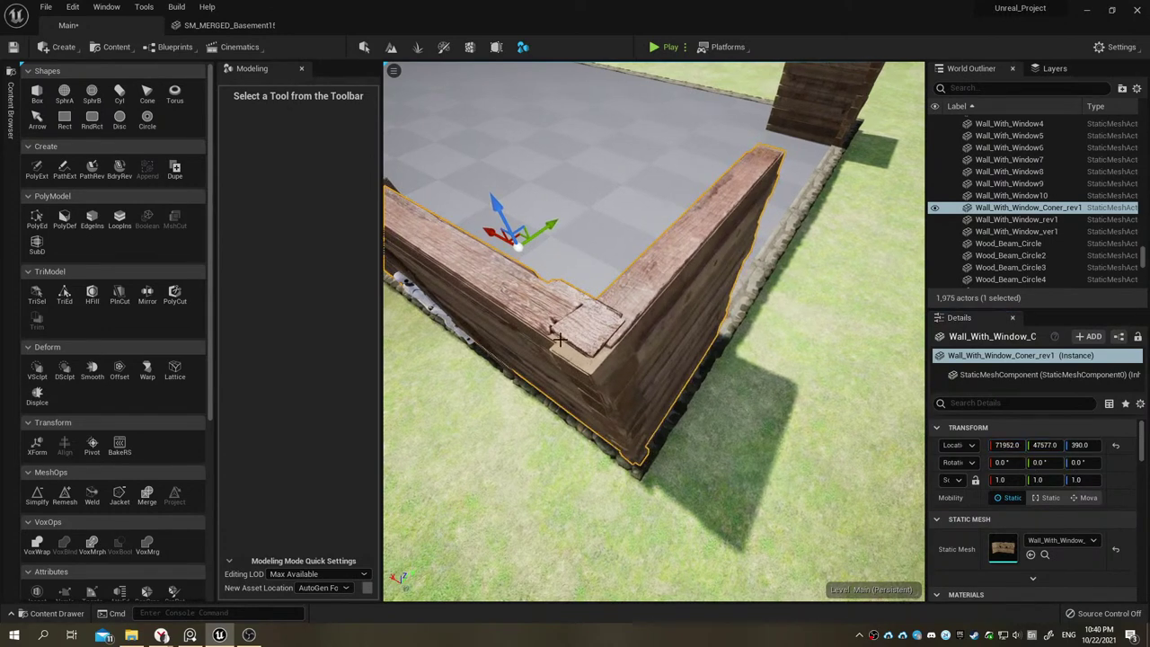
{"action": "left_click", "coordinate": [544, 347], "text": "ctrl"}
{"action": "left_click_drag", "start_coordinate": [656, 332], "coordinate": [745, 412], "text": "alt"}
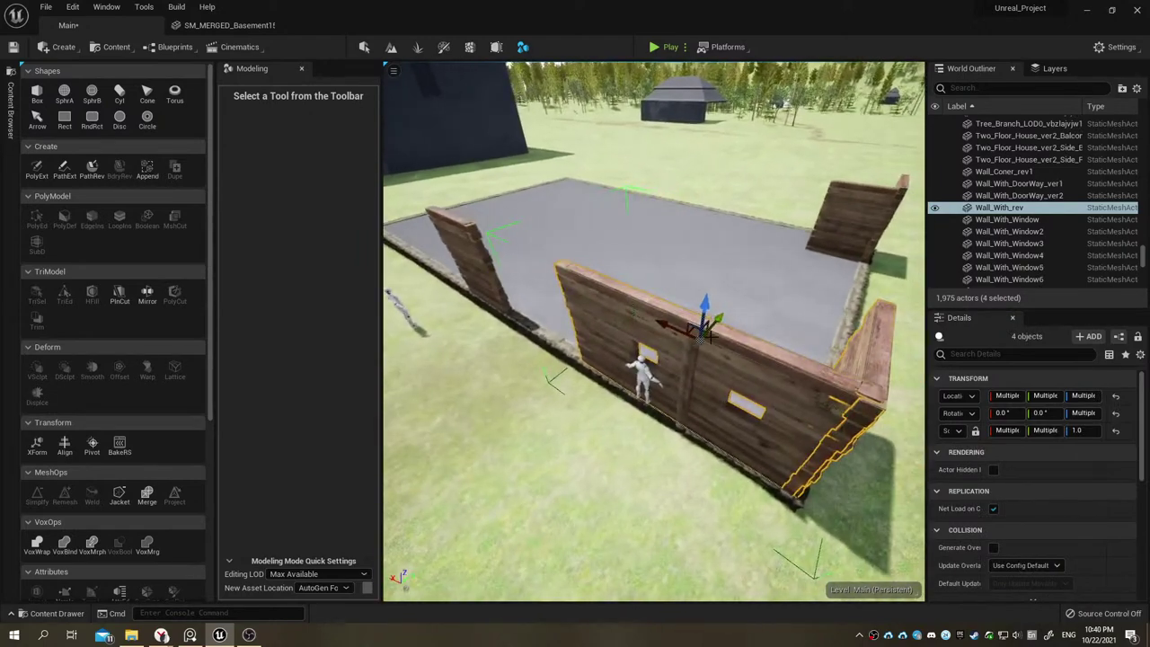
Step: Slide the four old wall pieces aside along X, off the stone basement
{"action": "mouse_move", "coordinate": [704, 320]}
{"action": "left_mouse_down", "text": "alt"}
{"action": "mouse_move", "coordinate": [688, 328]}
{"action": "mouse_move", "coordinate": [696, 310]}
{"action": "mouse_move", "coordinate": [666, 317]}
{"action": "left_mouse_up", "text": "alt"}
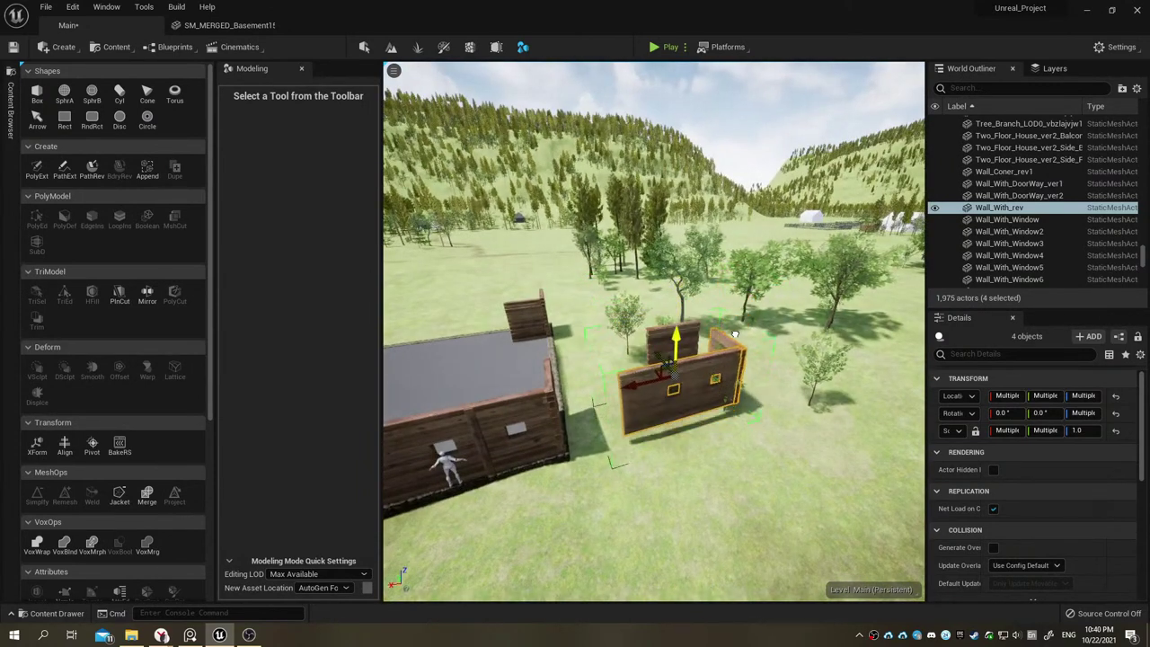
{"action": "scroll", "coordinate": [730, 331], "scroll_direction": "up", "scroll_amount": 5}
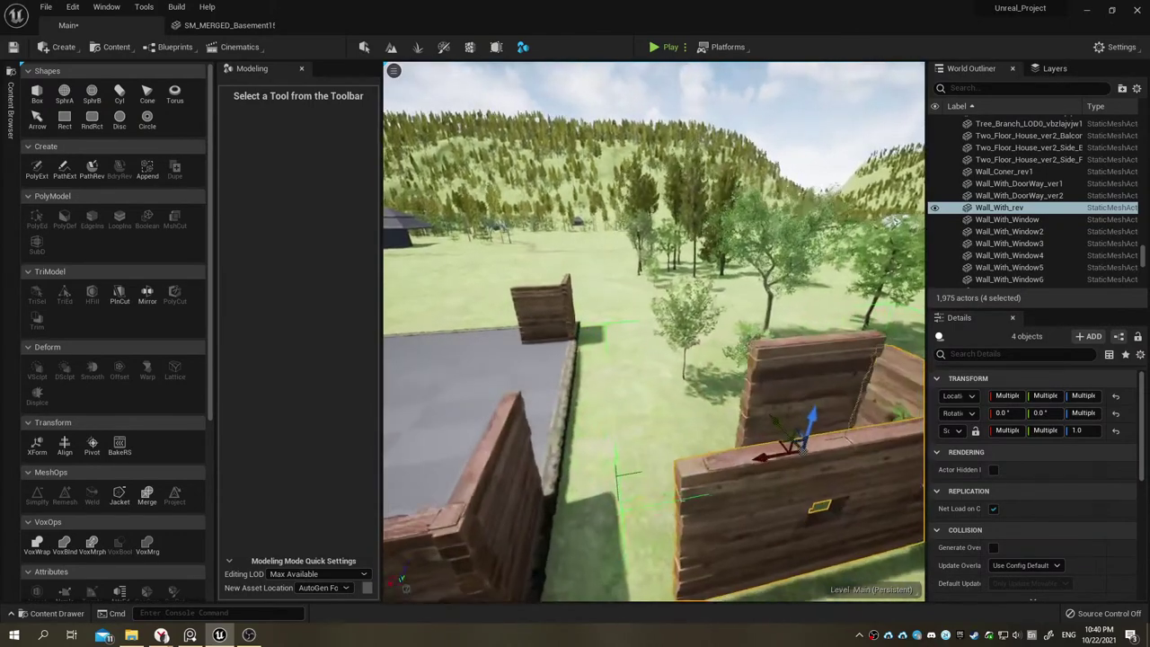
{"action": "left_click_drag", "start_coordinate": [712, 430], "coordinate": [724, 336], "text": "alt"}
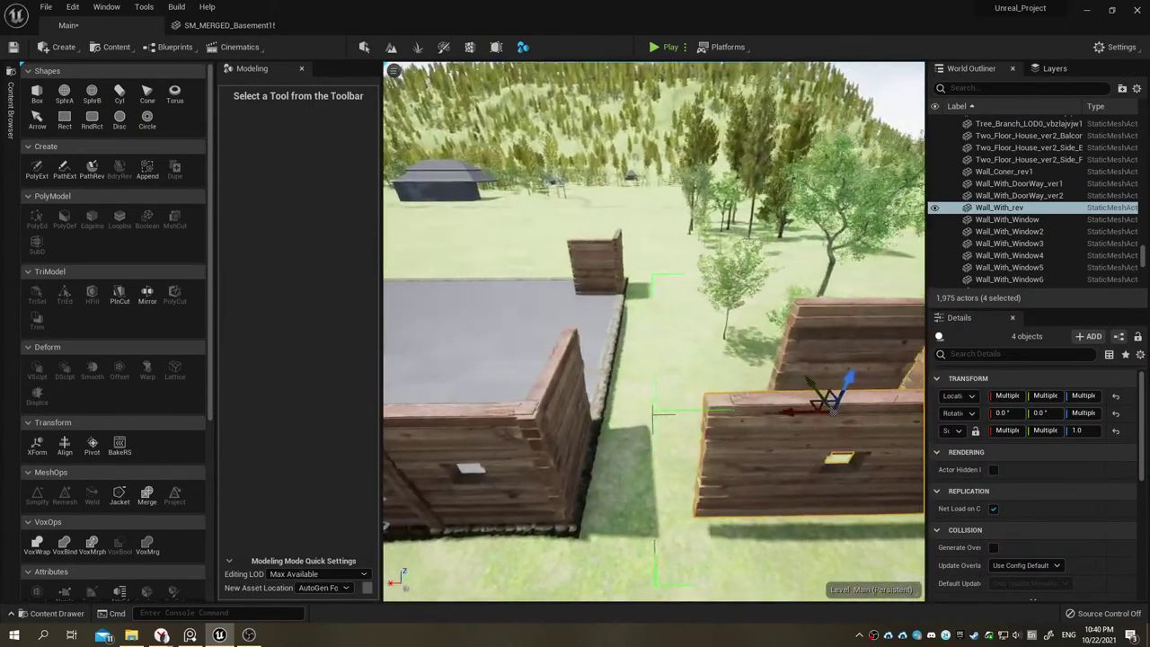
{"action": "left_click_drag", "start_coordinate": [609, 394], "coordinate": [652, 398]}
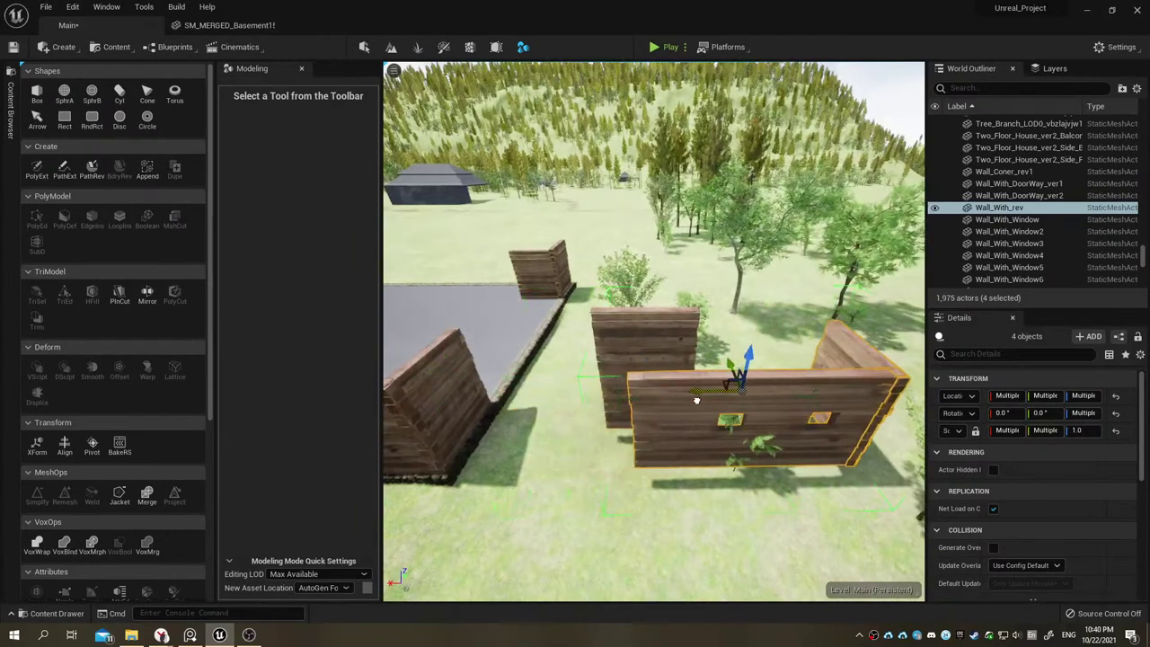
Step: Select the merged Wall_With_Window_Coner_rev1 corner wall and frame it to confirm its placement
{"action": "left_click", "coordinate": [658, 334]}
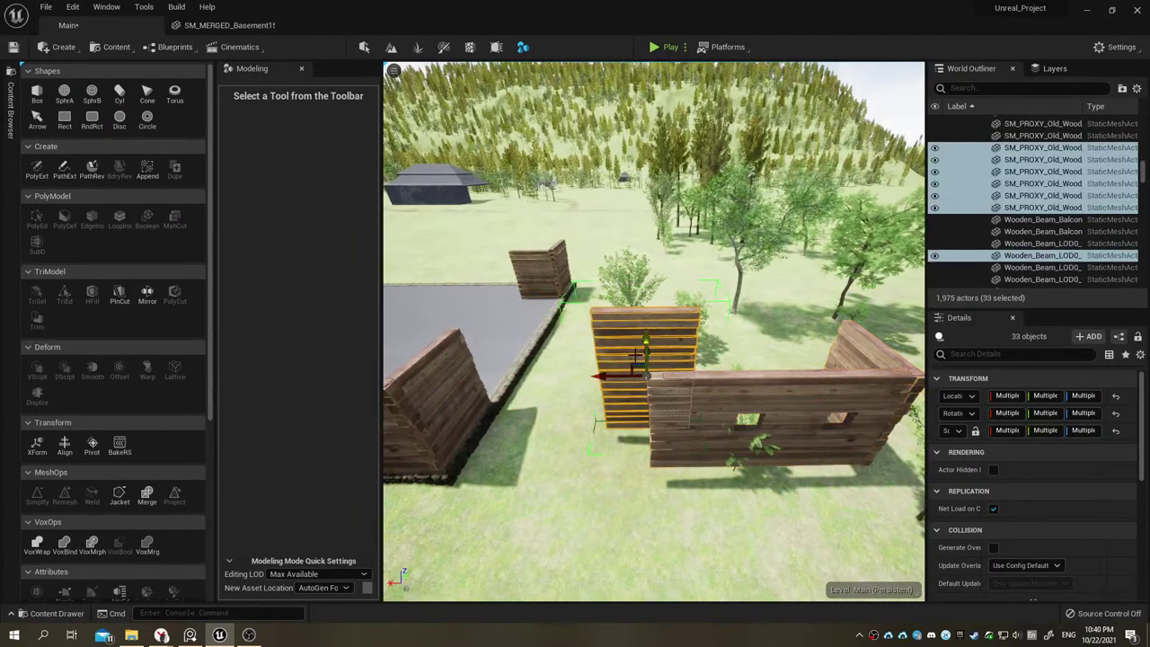
{"action": "right_click_drag", "start_coordinate": [719, 387], "coordinate": [719, 387]}
{"action": "left_click", "coordinate": [719, 388]}
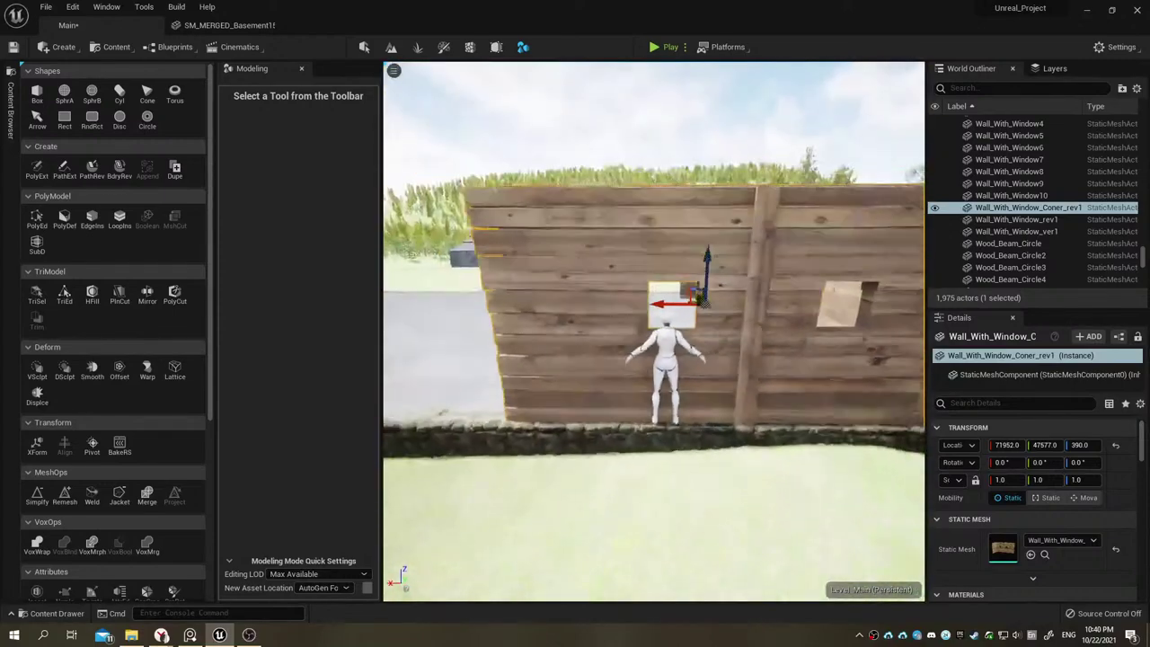
{"action": "right_click_drag", "start_coordinate": [787, 395], "coordinate": [787, 395]}
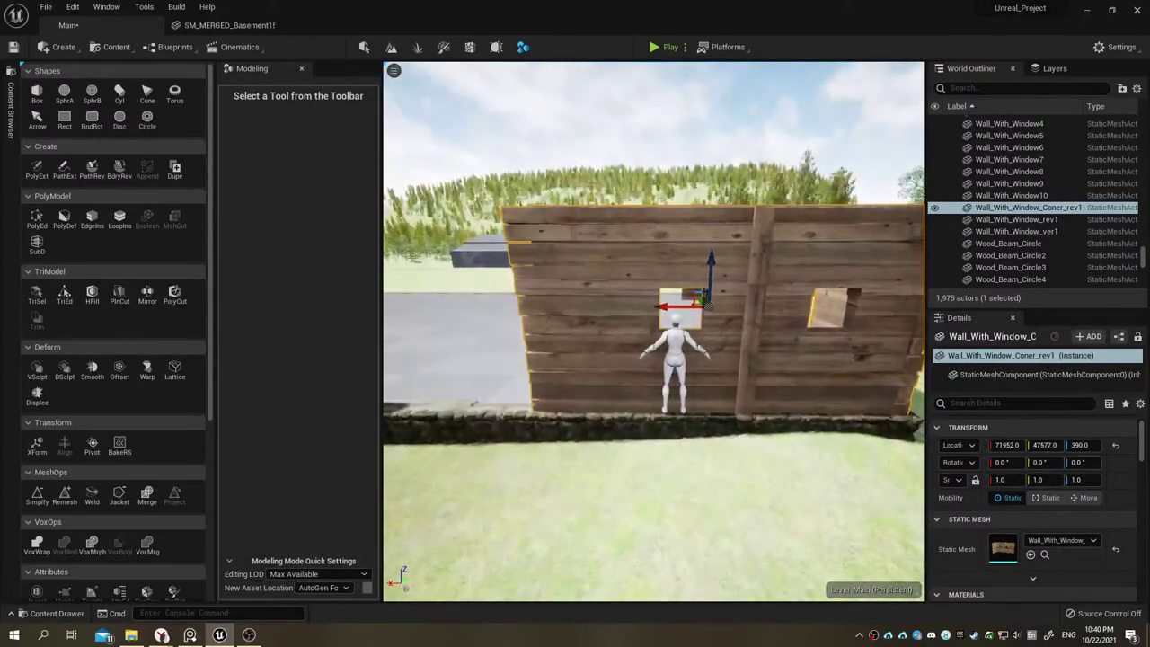